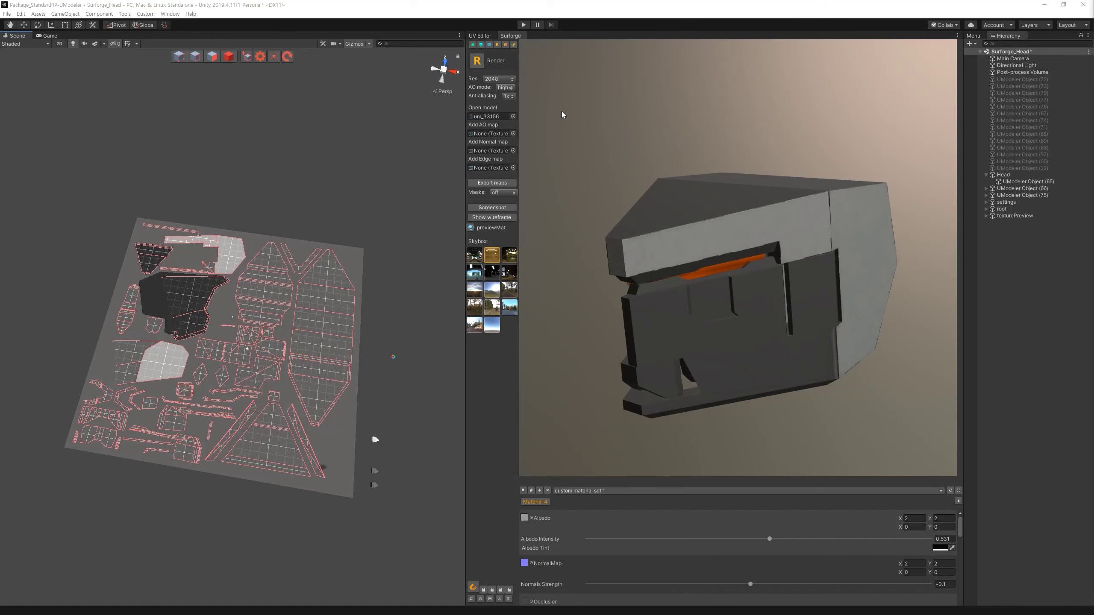
# Outline an L-shaped poly-lasso panel along the lower strip of the upper-left UV island.
pyautogui.keyDown('alt'); pyautogui.scroll(2, 680, 231); pyautogui.keyUp('alt')
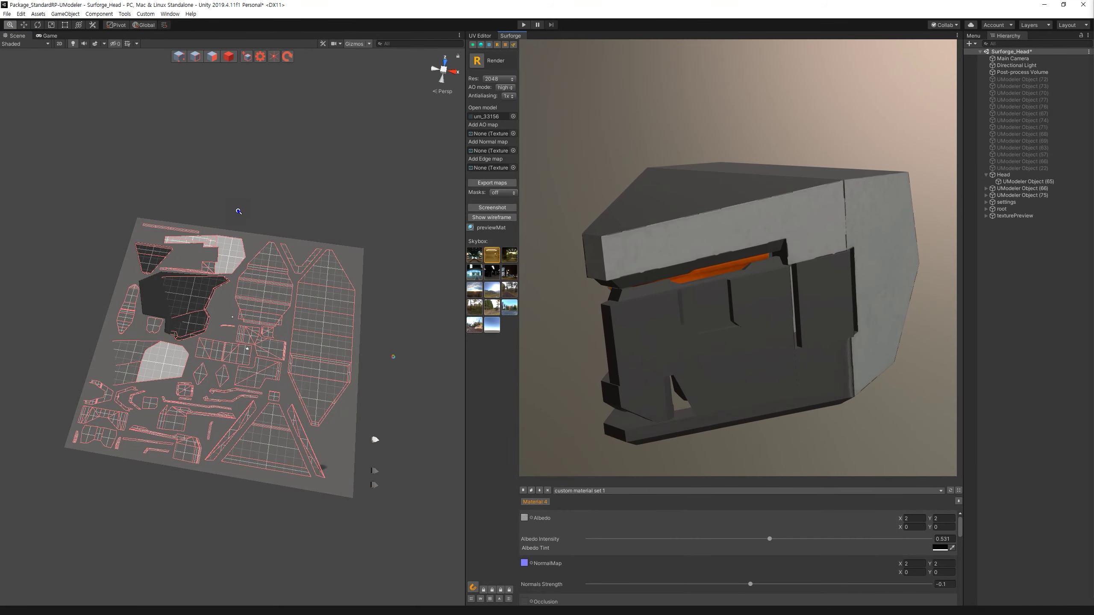
pyautogui.keyDown('alt'); pyautogui.scroll(10, 241, 212); pyautogui.keyUp('alt')
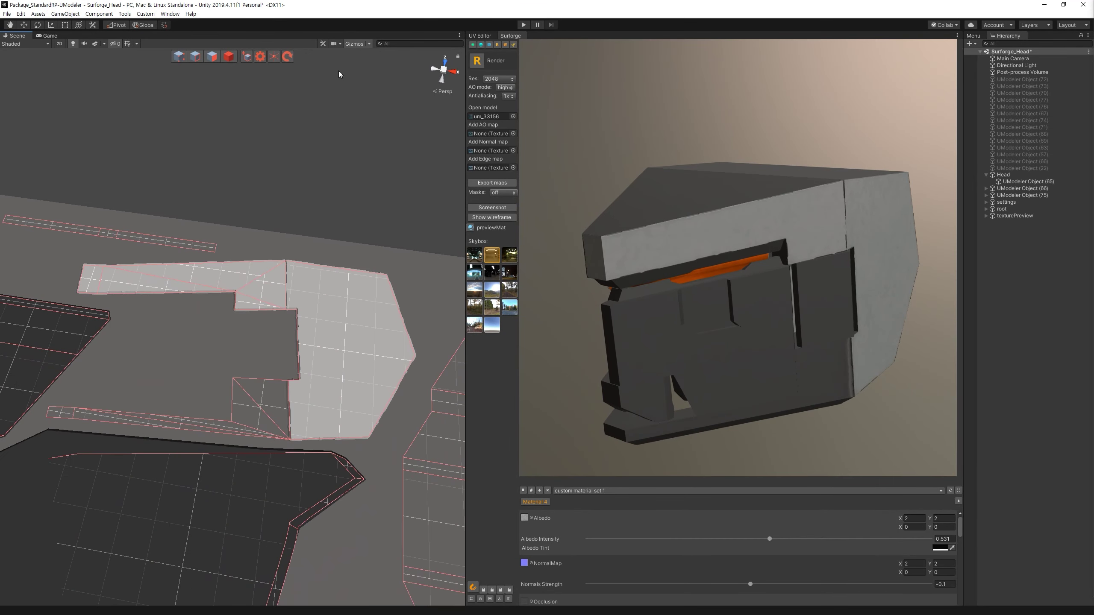
pyautogui.click(513, 45)
pyautogui.click(285, 382)
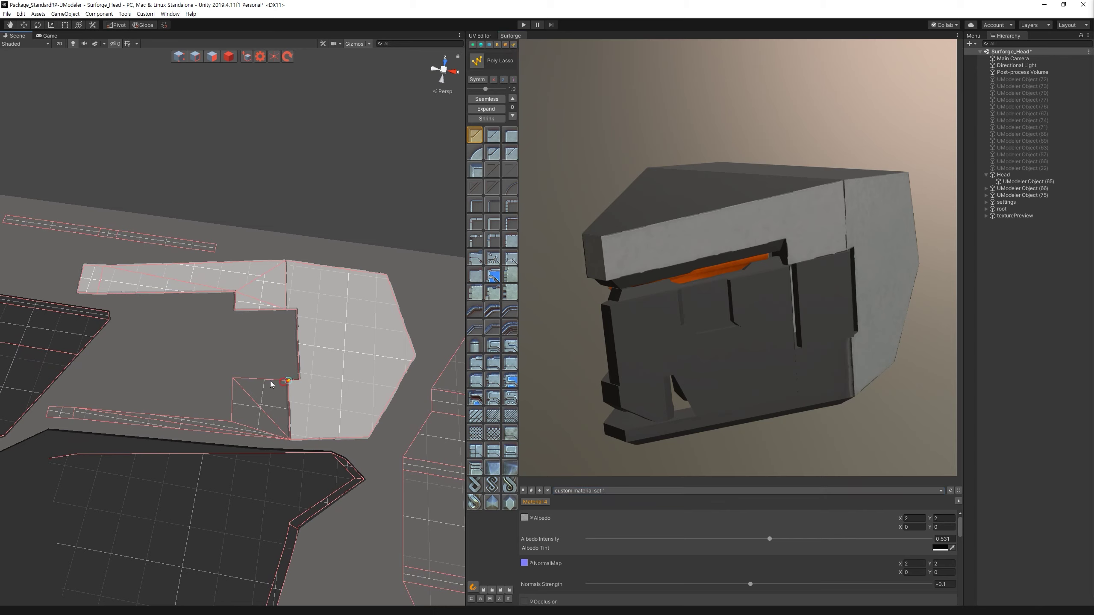
pyautogui.click(231, 421)
pyautogui.click(72, 418)
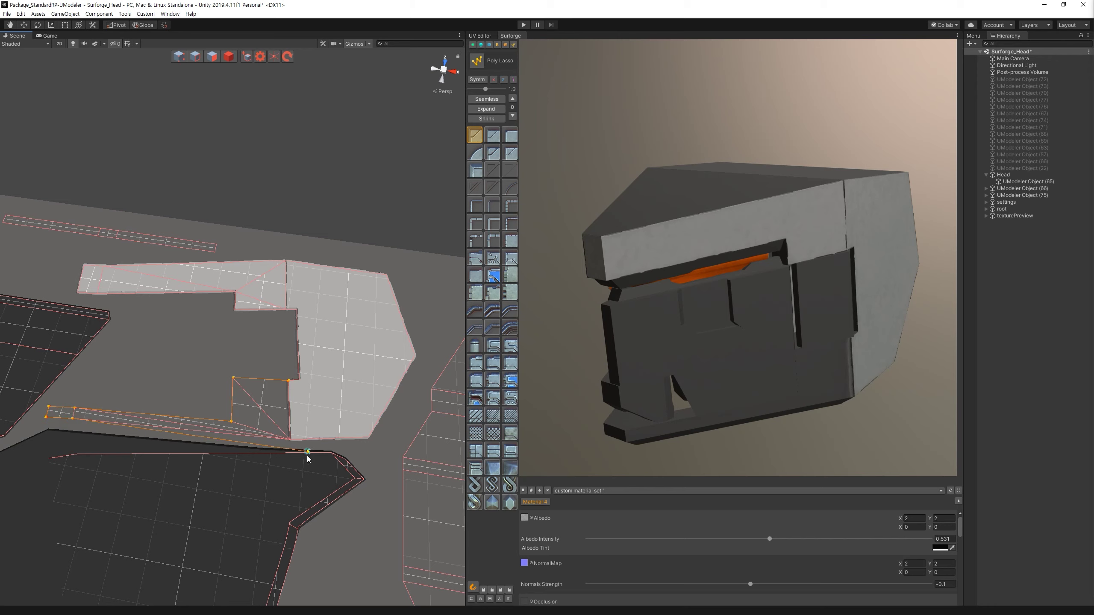
pyautogui.click(287, 385)
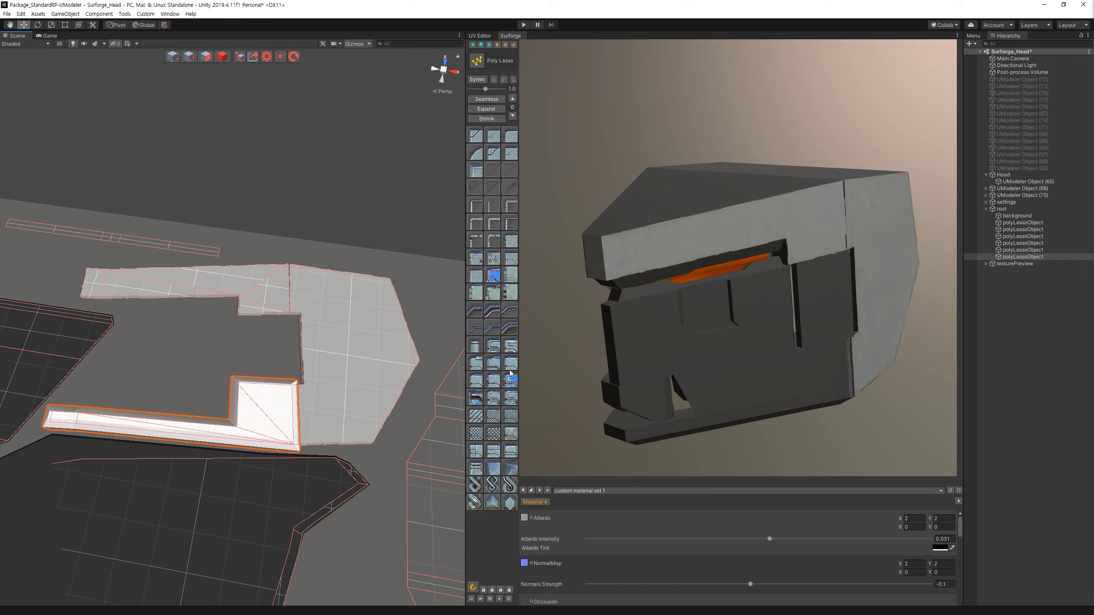
# Give the new strip a notched edge profile and bring up the Materials panel.
pyautogui.click(490, 295)
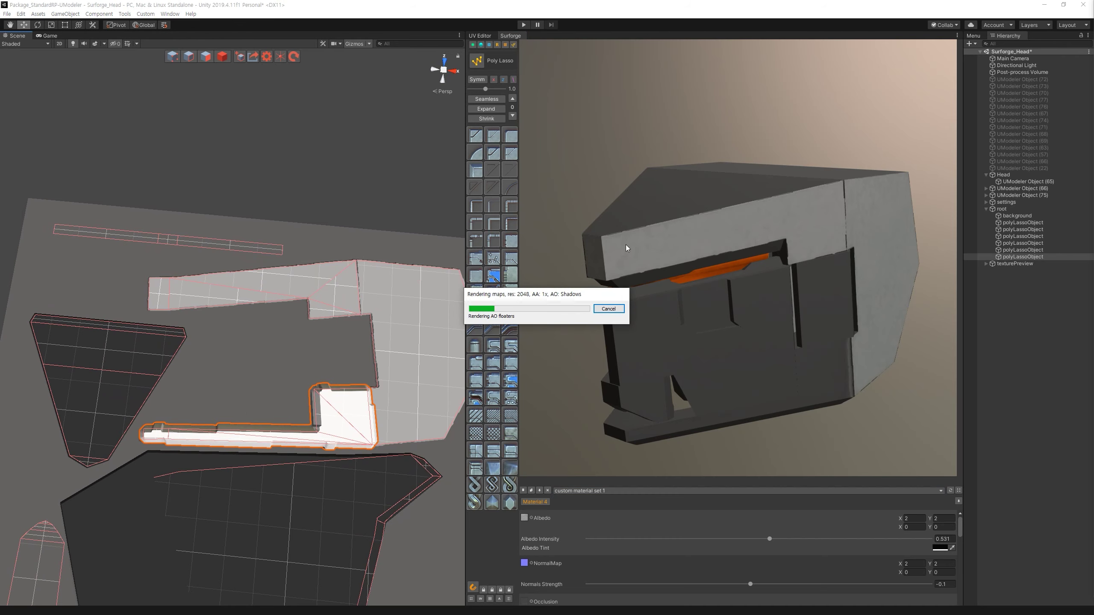
pyautogui.moveTo(746, 369); pyautogui.dragTo(734, 318)
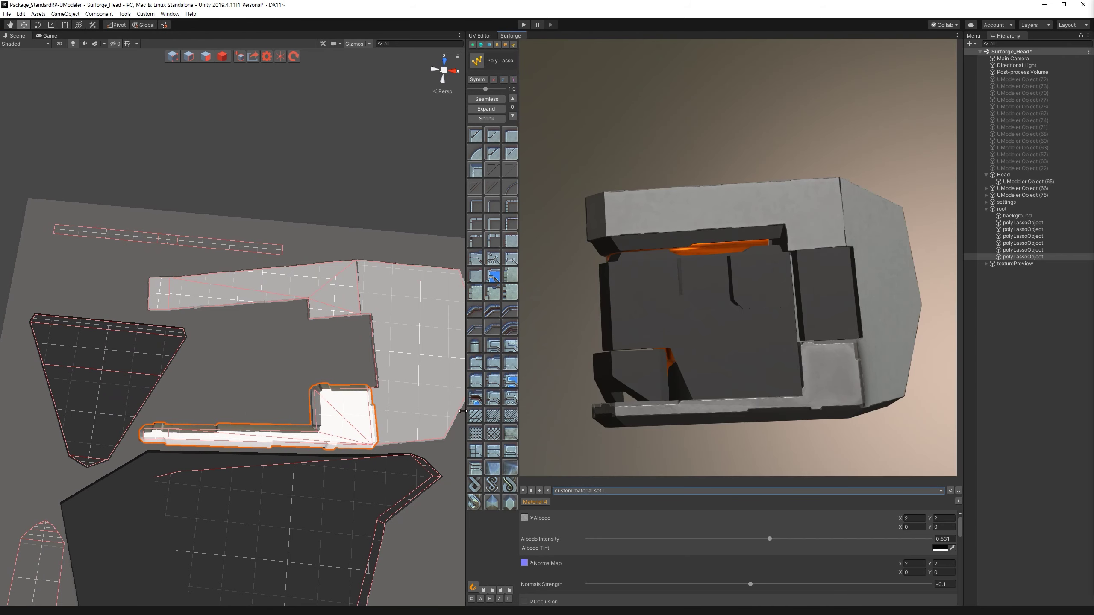
pyautogui.click(481, 44)
# Apply material mask 2 to the new lower strip, then select the upper and right-hand panels.
pyautogui.click(498, 88)
pyautogui.click(489, 88)
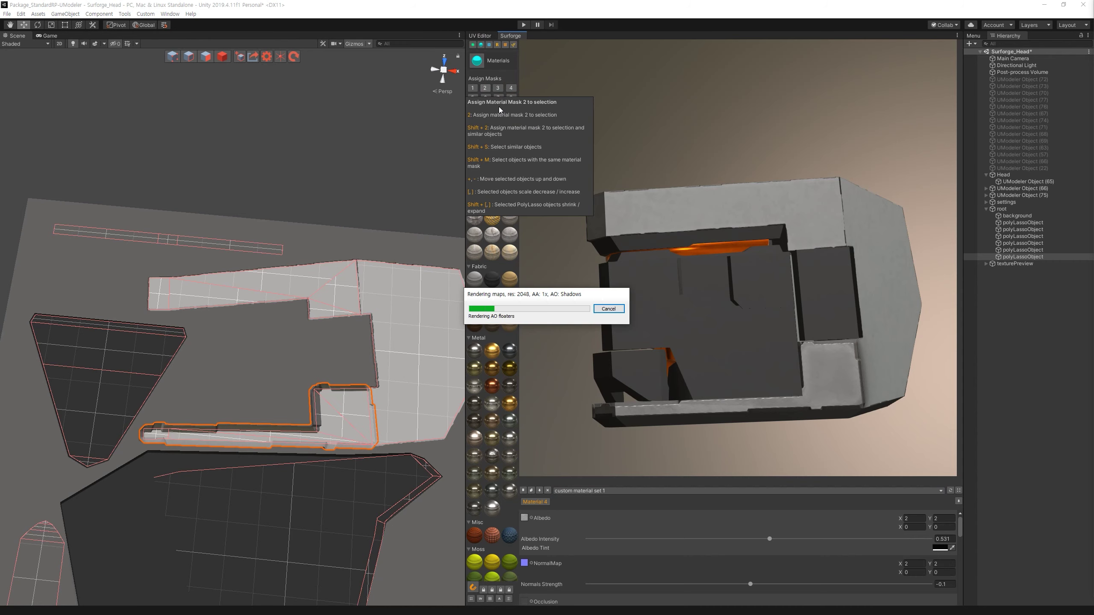
pyautogui.click(340, 270)
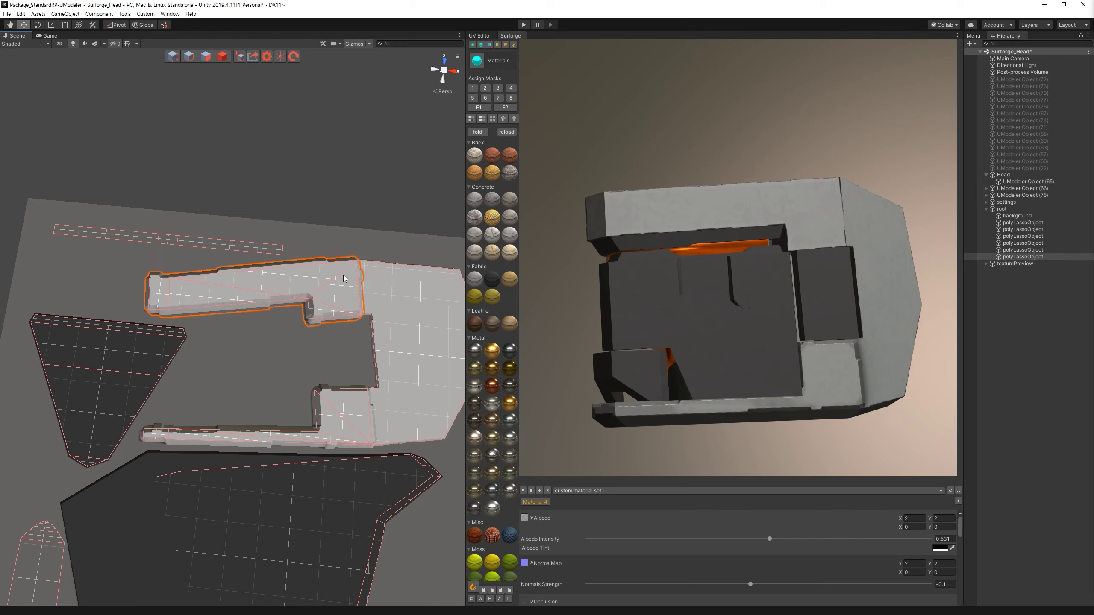
pyautogui.click(367, 308)
pyautogui.click(390, 314)
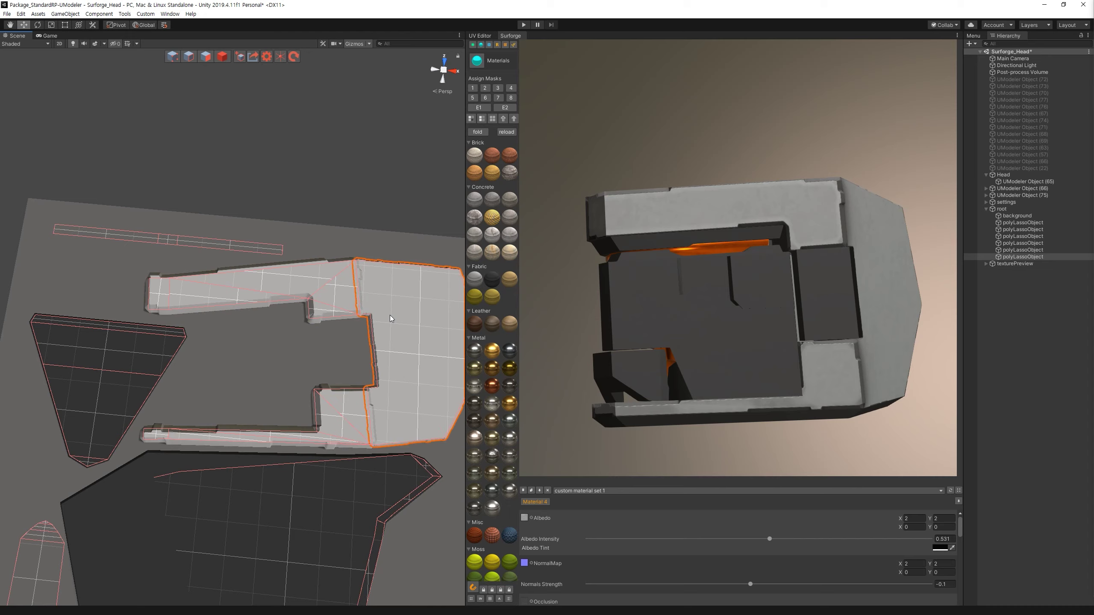
pyautogui.click(389, 315)
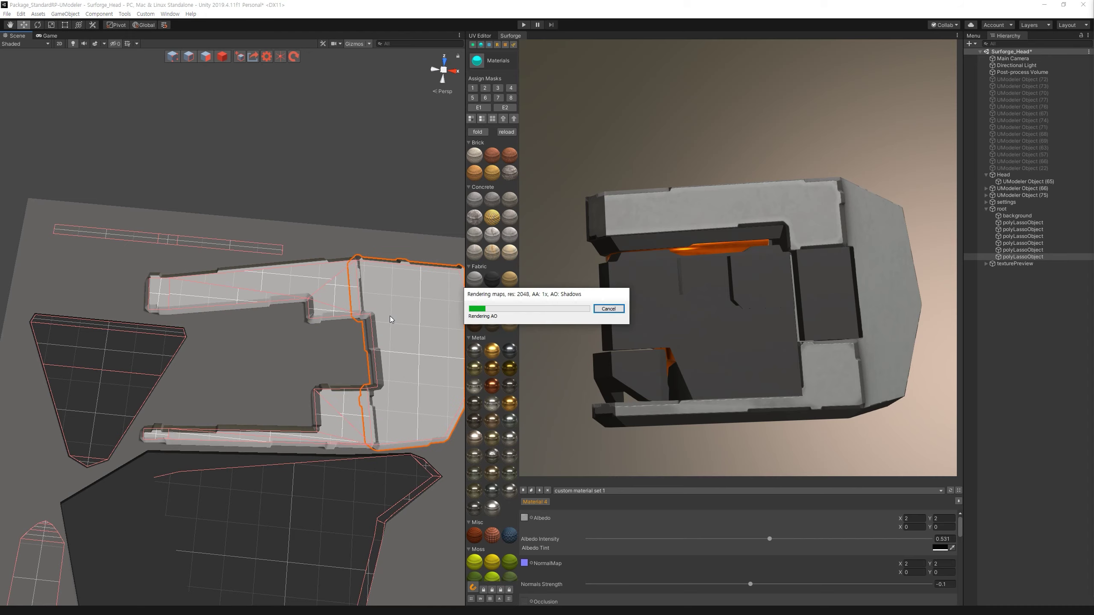
# Orbit the helmet preview to check the grey panels and zoom the UV view out.
pyautogui.moveTo(720, 315); pyautogui.dragTo(722, 330)
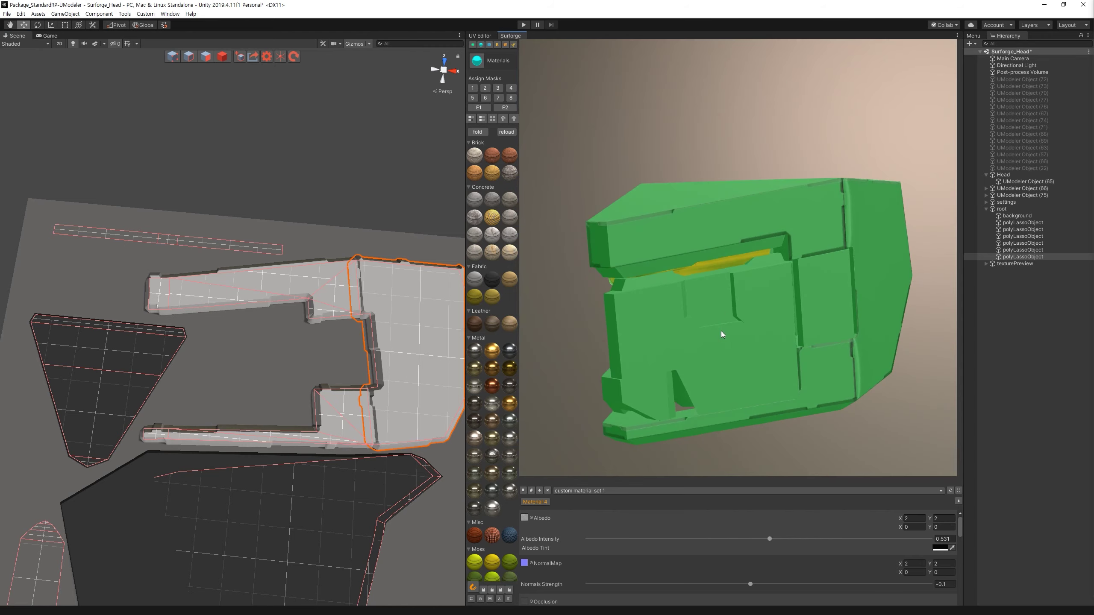
pyautogui.moveTo(720, 328)
pyautogui.keyDown('alt'); pyautogui.mouseDown()
pyautogui.moveTo(733, 301)
pyautogui.moveTo(824, 304)
pyautogui.mouseUp(); pyautogui.keyUp('alt')
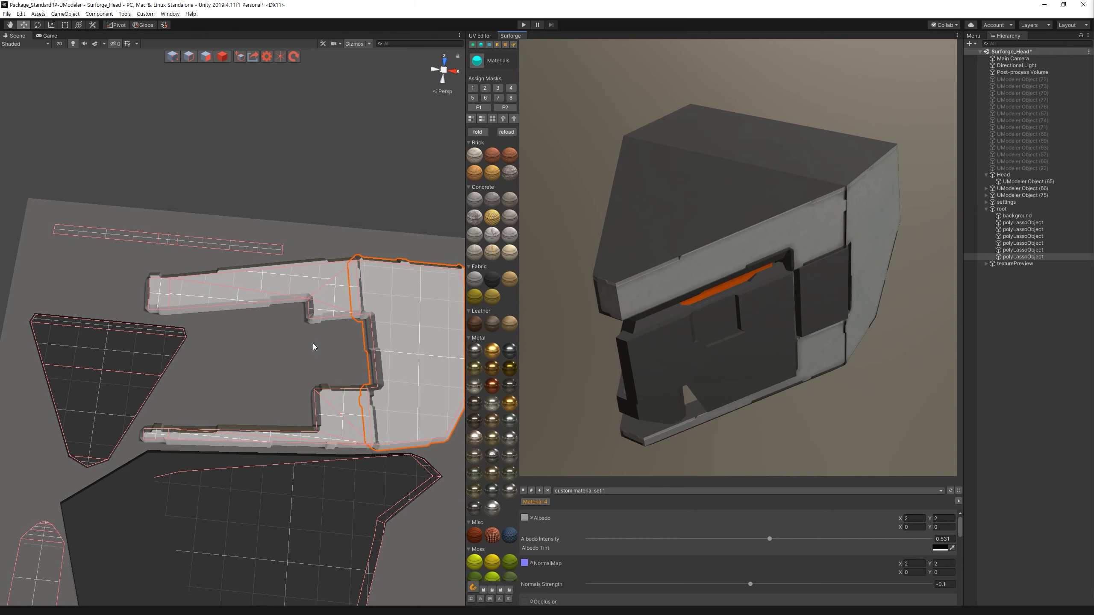
pyautogui.scroll(-3, 424, 298)
pyautogui.scroll(-2, 424, 298)
pyautogui.keyDown('alt'); pyautogui.moveTo(346, 287); pyautogui.dragTo(393, 224); pyautogui.keyUp('alt')
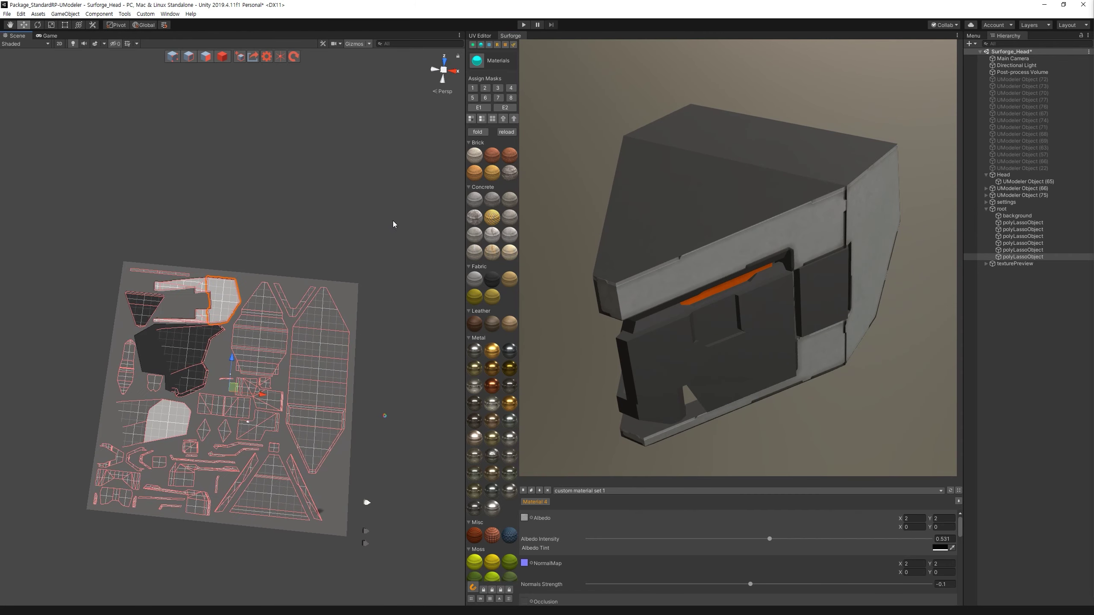
# Fill the right island's triangle and the strips below it with panels, undoing one extra fill.
pyautogui.click(513, 45)
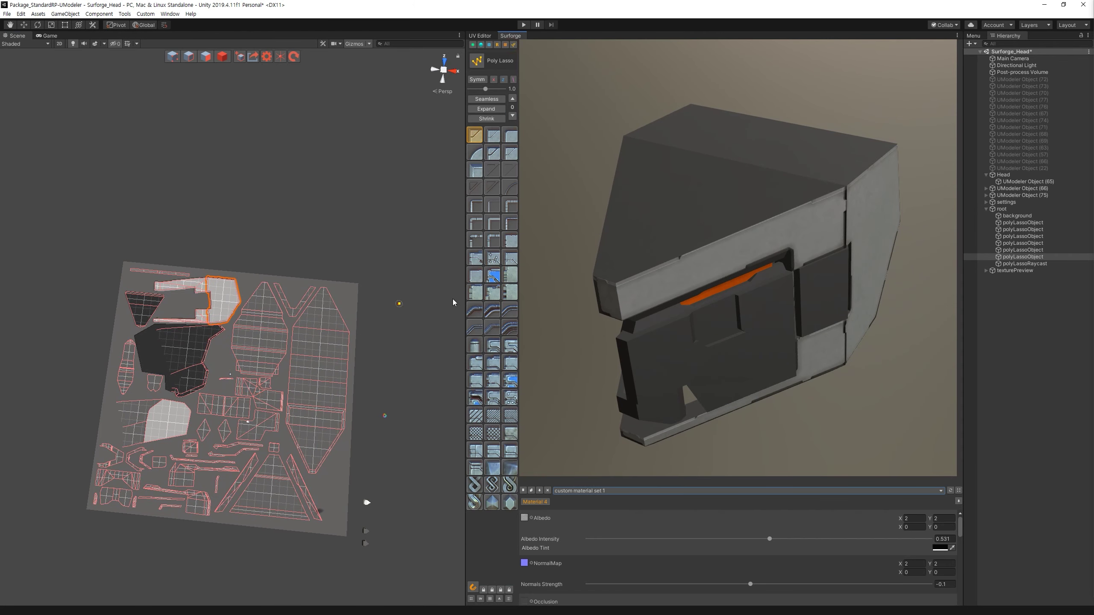
pyautogui.click(329, 318)
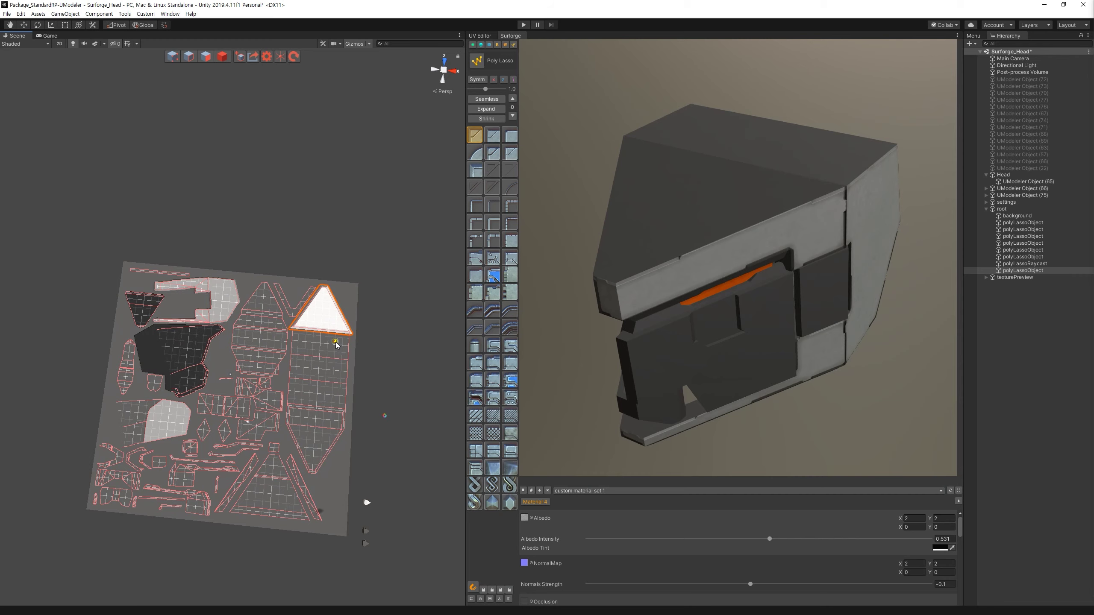
pyautogui.scroll(3, 336, 344)
pyautogui.scroll(3, 346, 344)
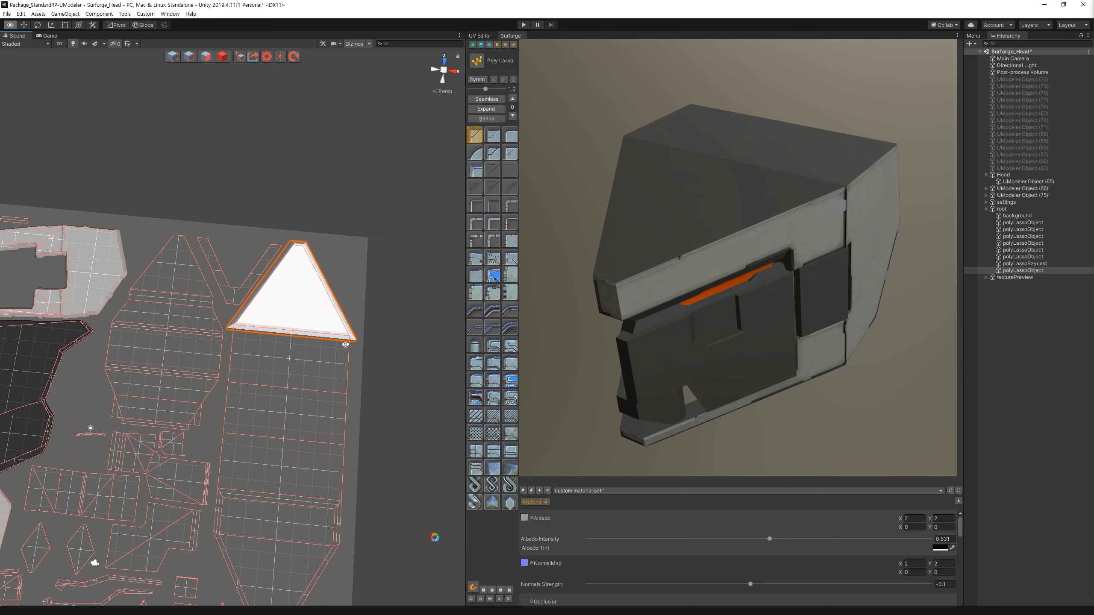
pyautogui.click(331, 363)
pyautogui.click(315, 410)
pyautogui.click(314, 473)
pyautogui.moveTo(313, 475); pyautogui.dragTo(291, 388, button='middle')
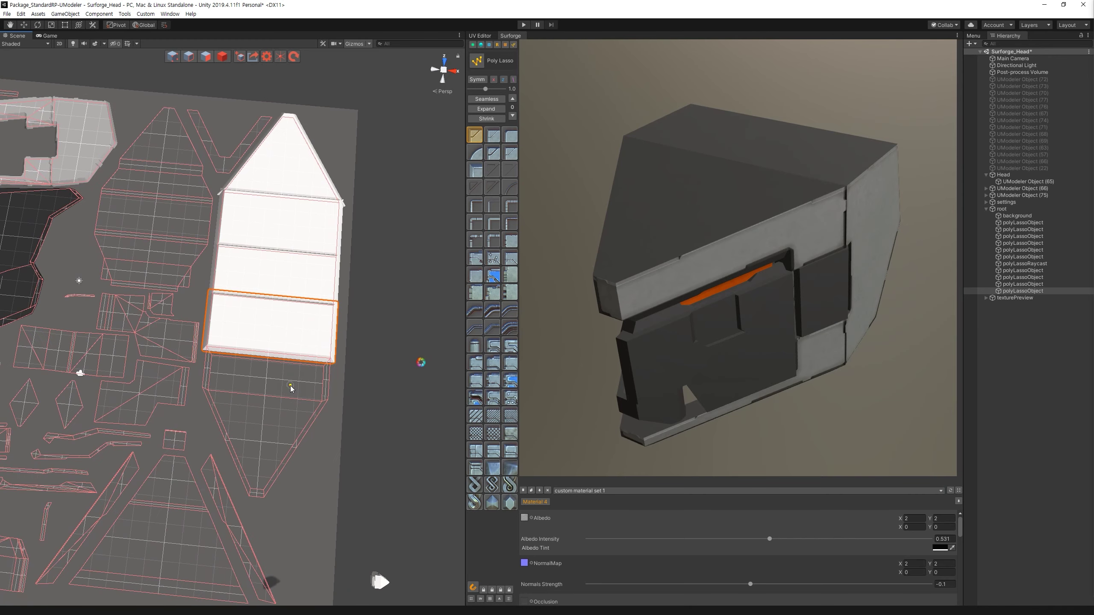
pyautogui.click(291, 388)
pyautogui.hotkey('ctrl', 'z')
# Close a poly-lasso panel over the lower strip and give it a raised trim detail.
pyautogui.moveTo(771, 302); pyautogui.dragTo(466, 378)
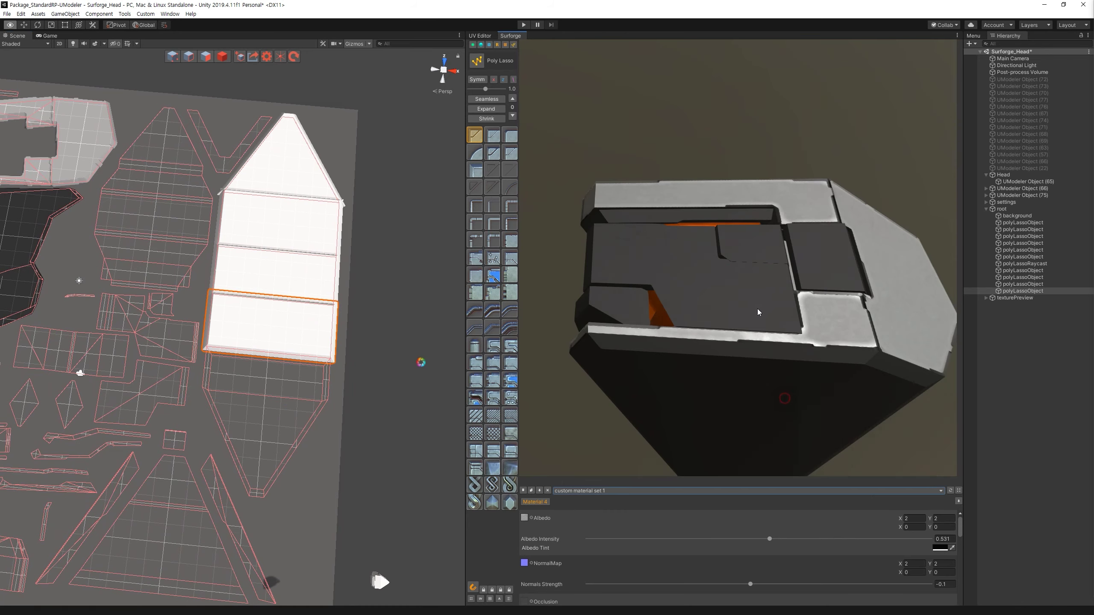
pyautogui.scroll(3, 300, 434)
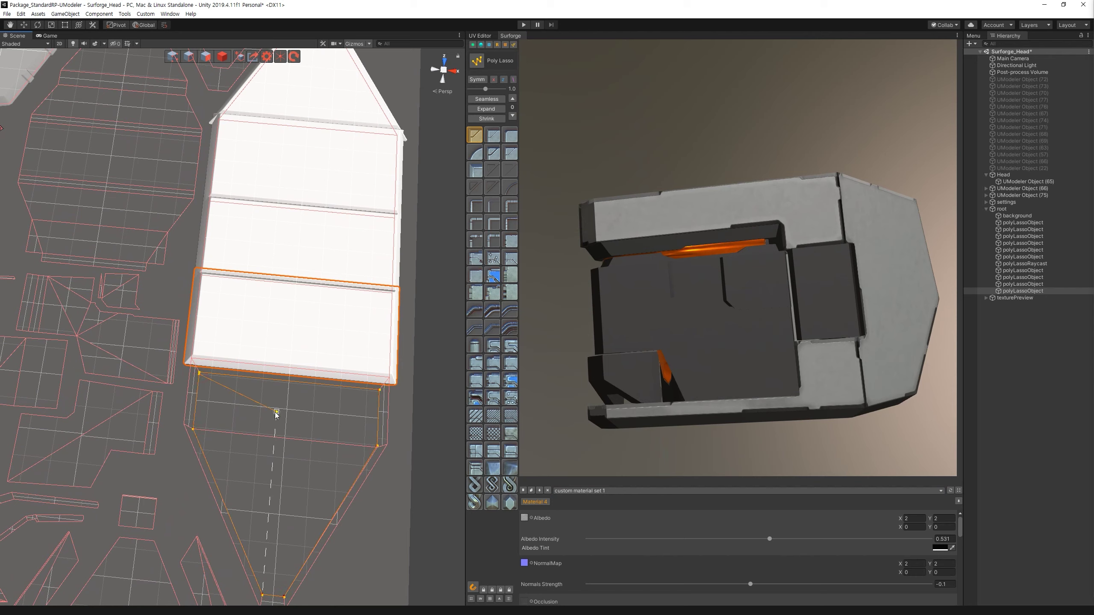
pyautogui.click(199, 373)
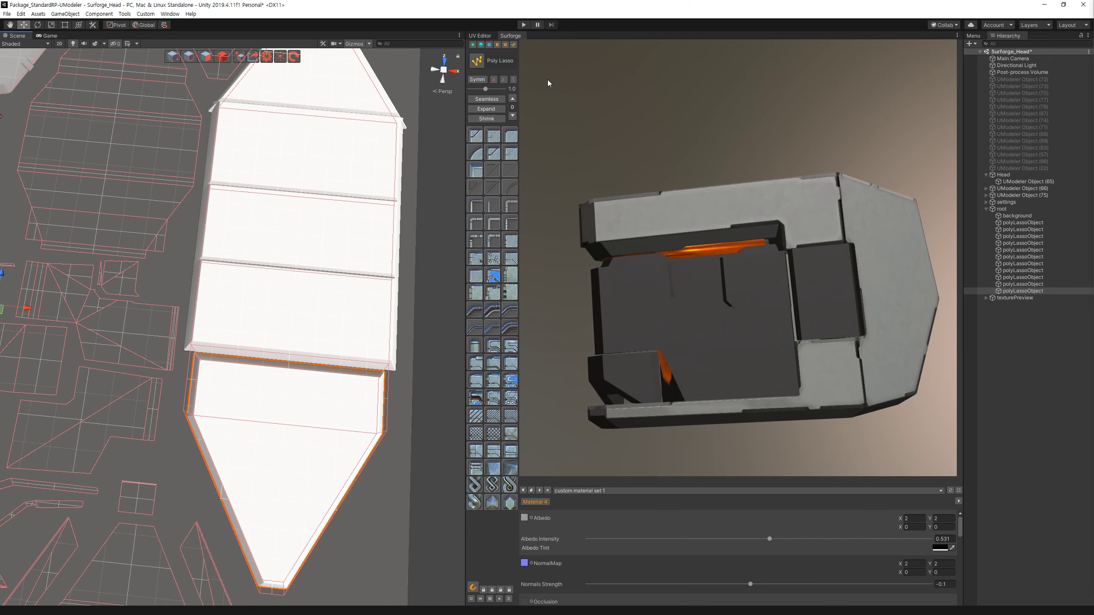
pyautogui.click(492, 295)
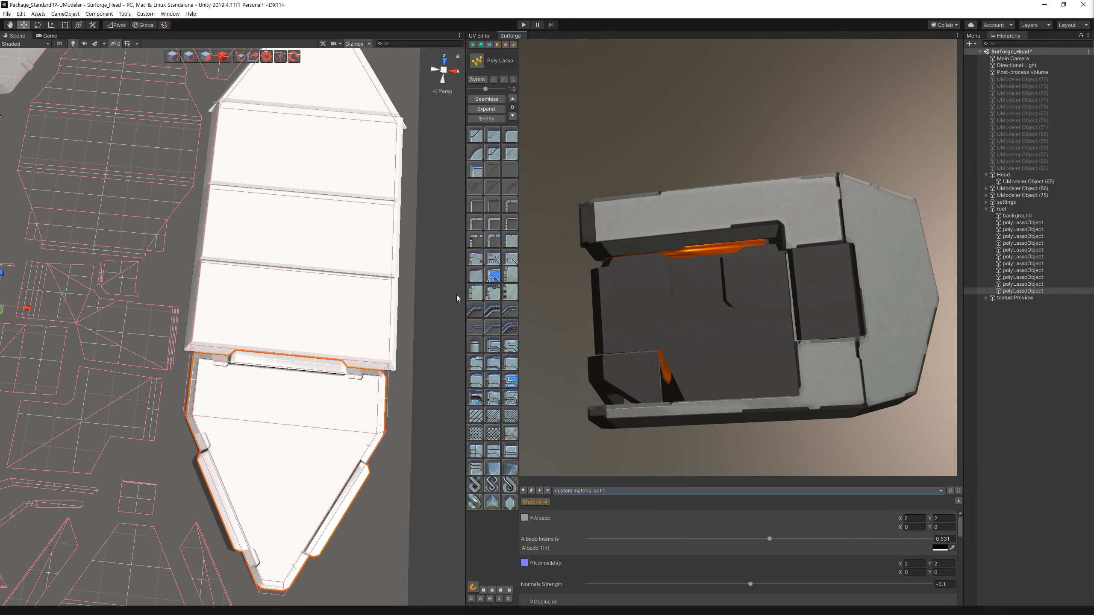
pyautogui.click(973, 35)
# Add a bevelled trim detail to the top triangular panel.
pyautogui.moveTo(353, 338)
pyautogui.mouseDown(button='middle')
pyautogui.moveTo(352, 278)
pyautogui.moveTo(353, 390)
pyautogui.mouseUp(button='middle')
pyautogui.click(353, 277)
pyautogui.click(340, 155)
pyautogui.click(495, 300)
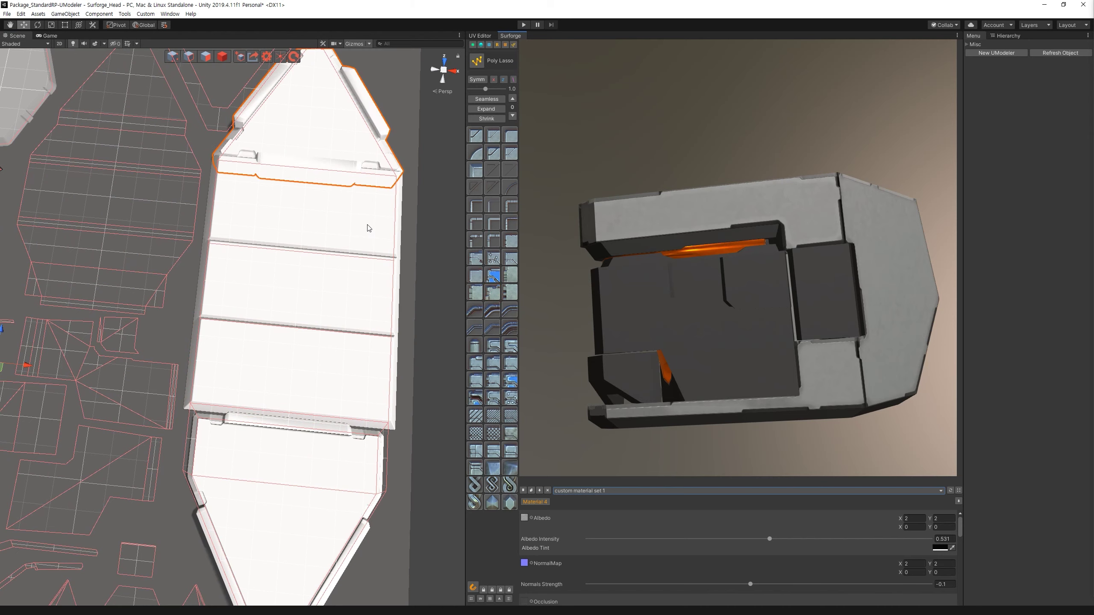
# Add trim detail along the seams of the three strips below the triangle.
pyautogui.moveTo(368, 227); pyautogui.dragTo(361, 256, button='middle')
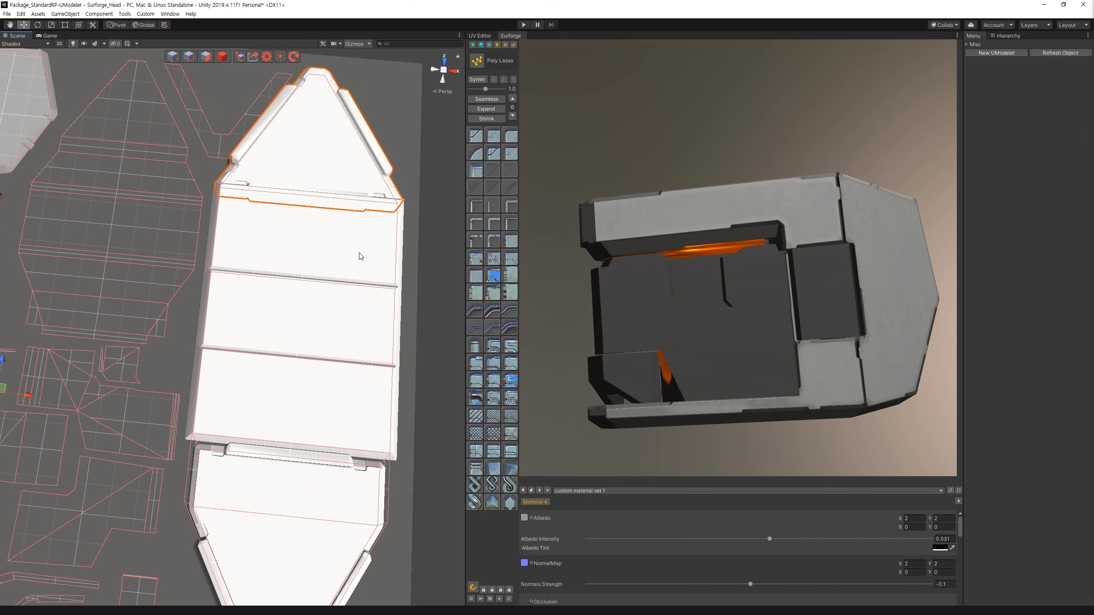
pyautogui.click(360, 275)
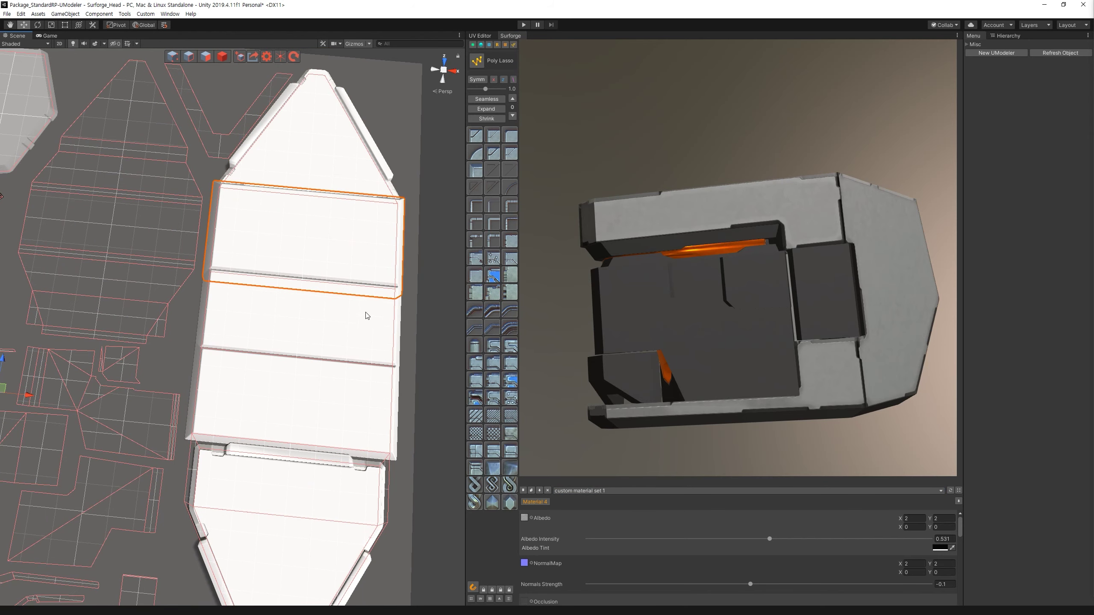
pyautogui.keyDown('shift'); pyautogui.click(355, 326); pyautogui.keyUp('shift')
pyautogui.keyDown('shift'); pyautogui.click(302, 400); pyautogui.keyUp('shift')
pyautogui.click(495, 297)
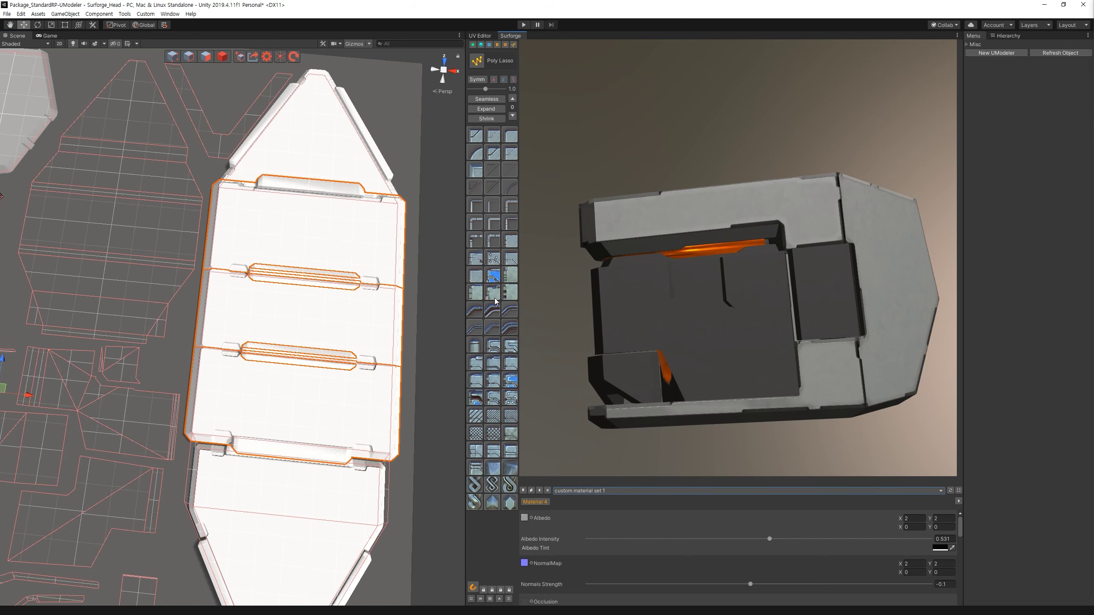
# Select the four strips and the top triangle together for material assignment.
pyautogui.moveTo(858, 227); pyautogui.dragTo(854, 270)
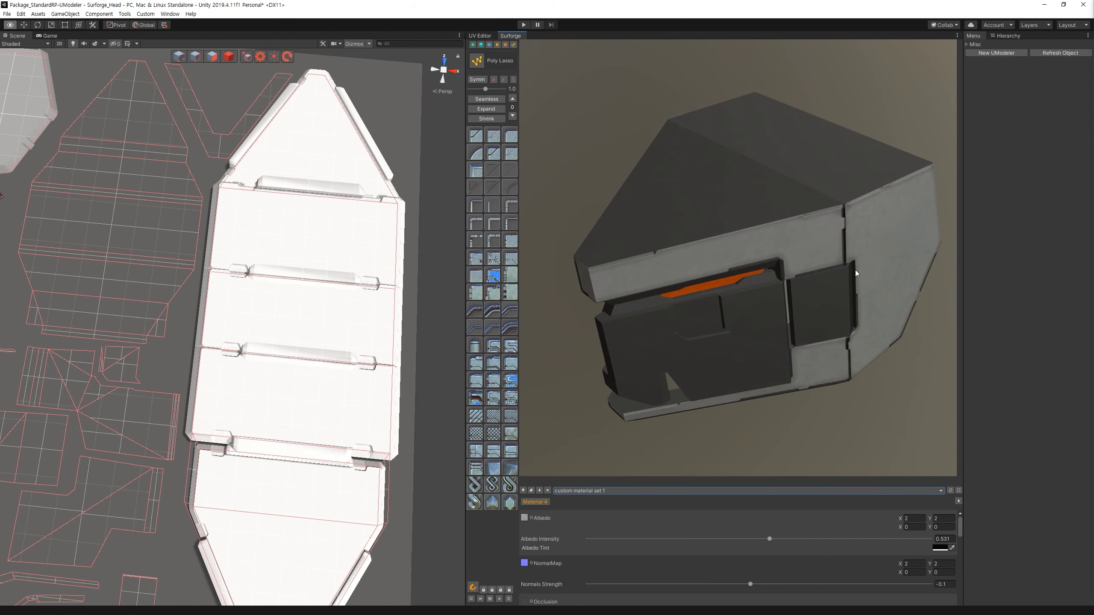
pyautogui.click(293, 225)
pyautogui.keyDown('shift'); pyautogui.click(315, 317); pyautogui.keyUp('shift')
pyautogui.keyDown('shift'); pyautogui.click(314, 400); pyautogui.keyUp('shift')
pyautogui.keyDown('shift'); pyautogui.click(314, 510); pyautogui.keyUp('shift')
pyautogui.keyDown('shift'); pyautogui.click(308, 162); pyautogui.keyUp('shift')
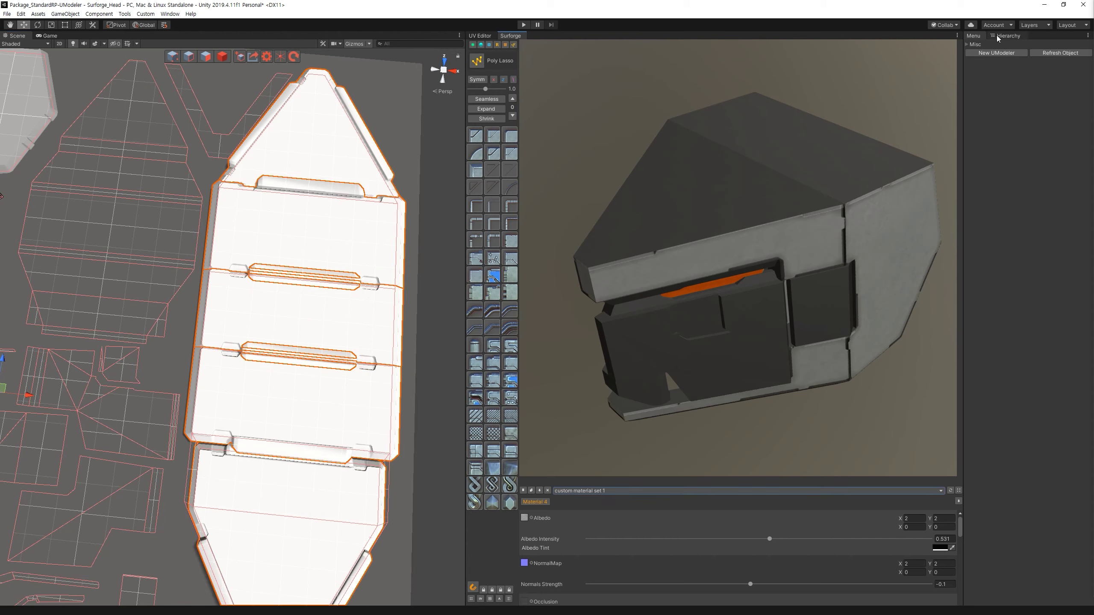
pyautogui.click(497, 45)
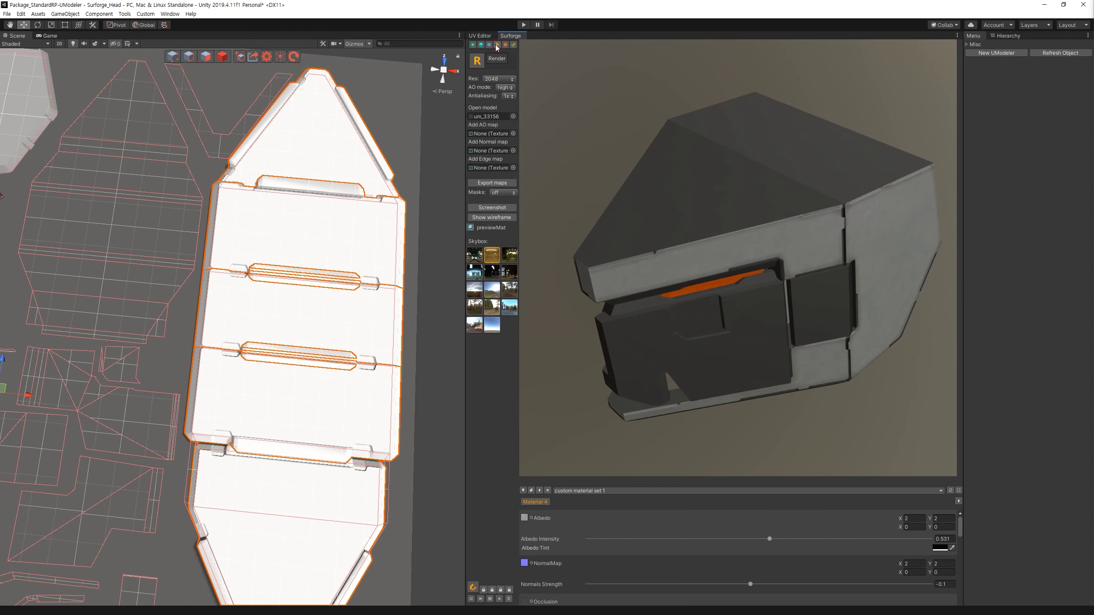
# Assign a material to the selected panels, then select the middle strip between the bars.
pyautogui.click(480, 45)
pyautogui.click(483, 89)
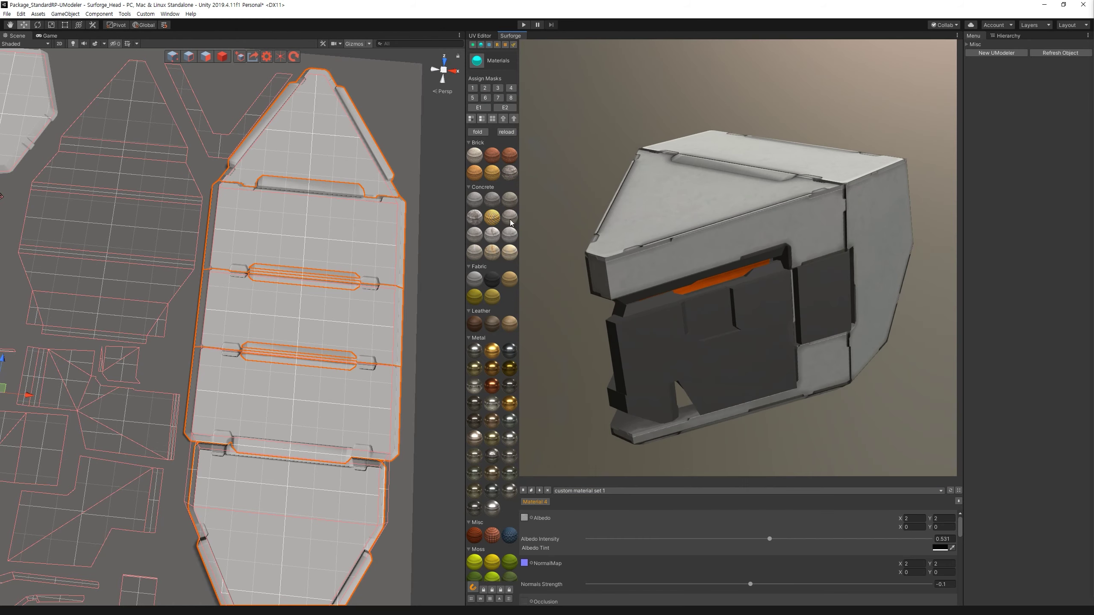
pyautogui.click(307, 280)
pyautogui.keyDown('alt'); pyautogui.moveTo(732, 259); pyautogui.dragTo(834, 233); pyautogui.keyUp('alt')
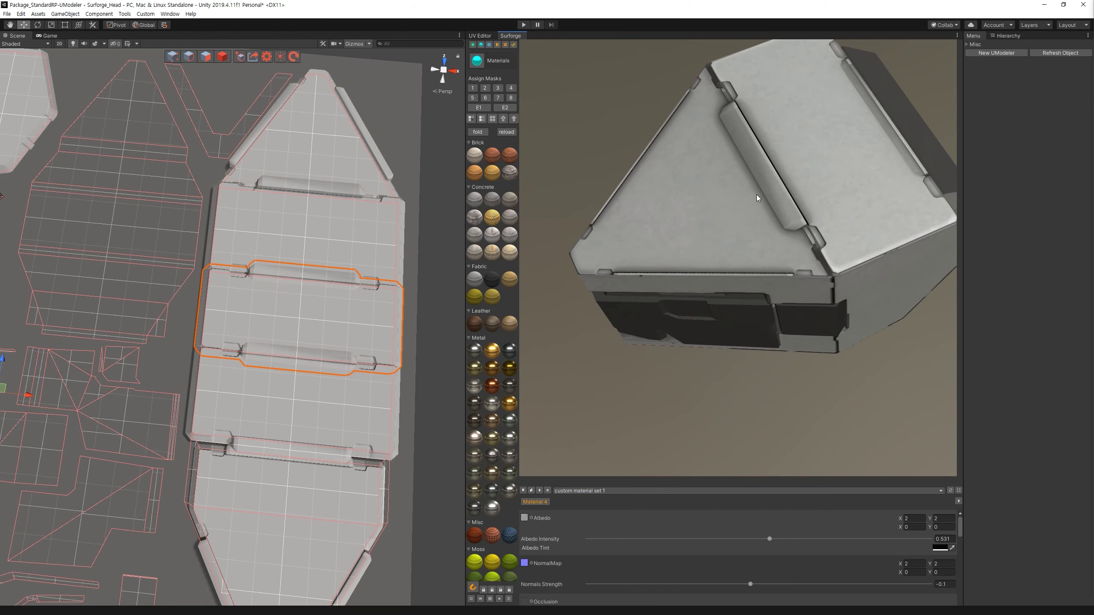
pyautogui.moveTo(756, 194)
pyautogui.keyDown('alt'); pyautogui.mouseDown()
pyautogui.moveTo(765, 178)
pyautogui.moveTo(768, 202)
pyautogui.moveTo(738, 205)
pyautogui.moveTo(721, 192)
pyautogui.moveTo(760, 205)
pyautogui.moveTo(769, 194)
pyautogui.mouseUp(); pyautogui.keyUp('alt')
# Review Material 2's settings, snap the scene to top-down and open the detail palette.
pyautogui.click(641, 265)
pyautogui.moveTo(641, 269)
pyautogui.keyDown('alt'); pyautogui.mouseDown()
pyautogui.moveTo(832, 248)
pyautogui.moveTo(858, 271)
pyautogui.mouseUp(); pyautogui.keyUp('alt')
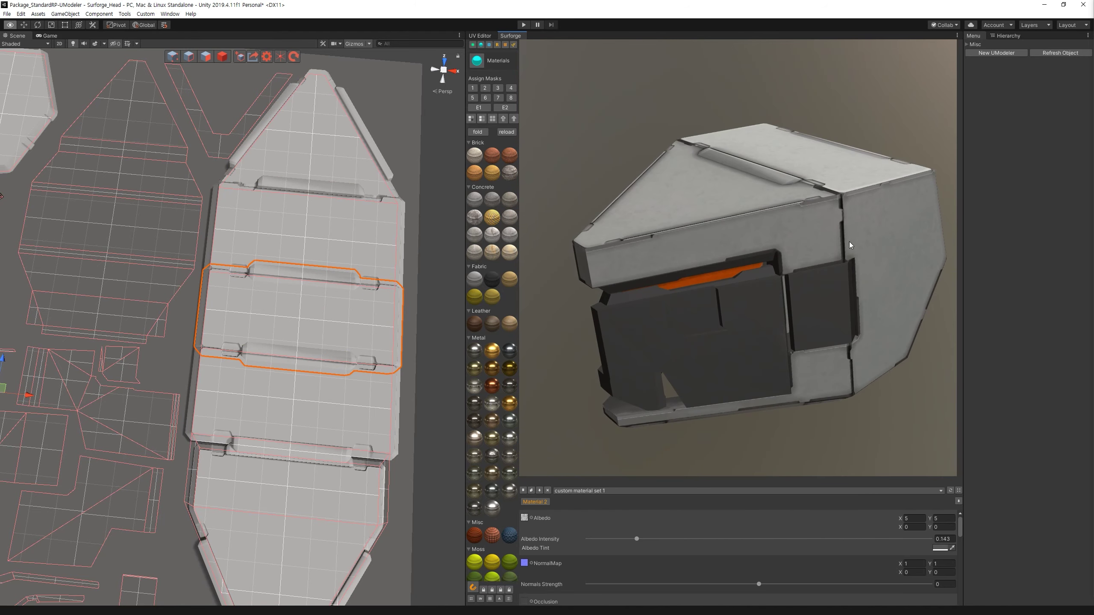
pyautogui.moveTo(233, 275)
pyautogui.keyDown('alt'); pyautogui.mouseDown()
pyautogui.moveTo(188, 188)
pyautogui.moveTo(207, 311)
pyautogui.moveTo(302, 215)
pyautogui.mouseUp(); pyautogui.keyUp('alt')
pyautogui.click(446, 78)
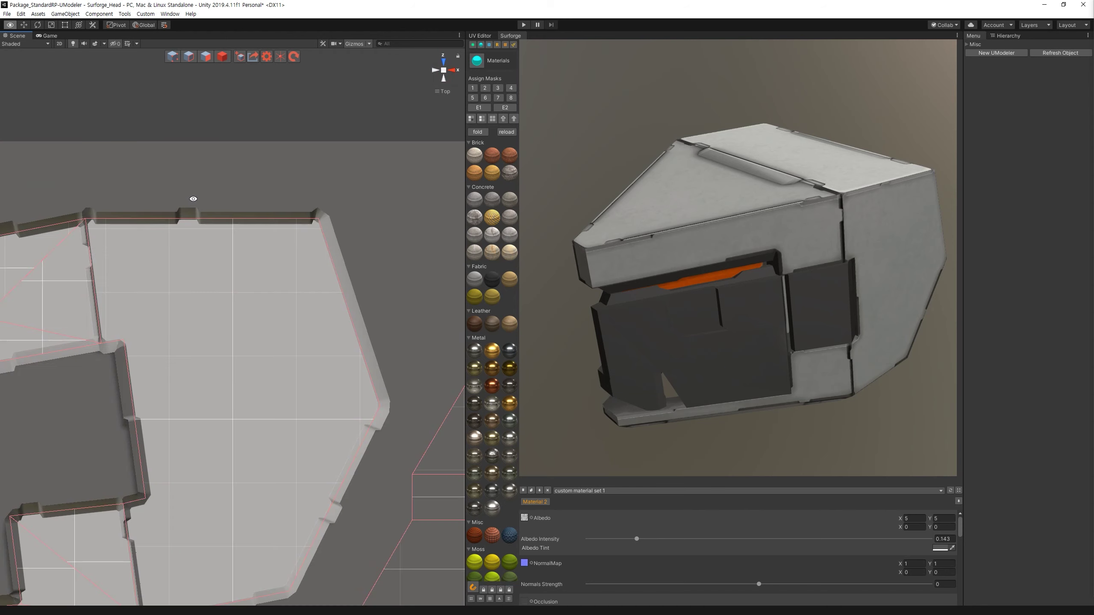
pyautogui.click(510, 45)
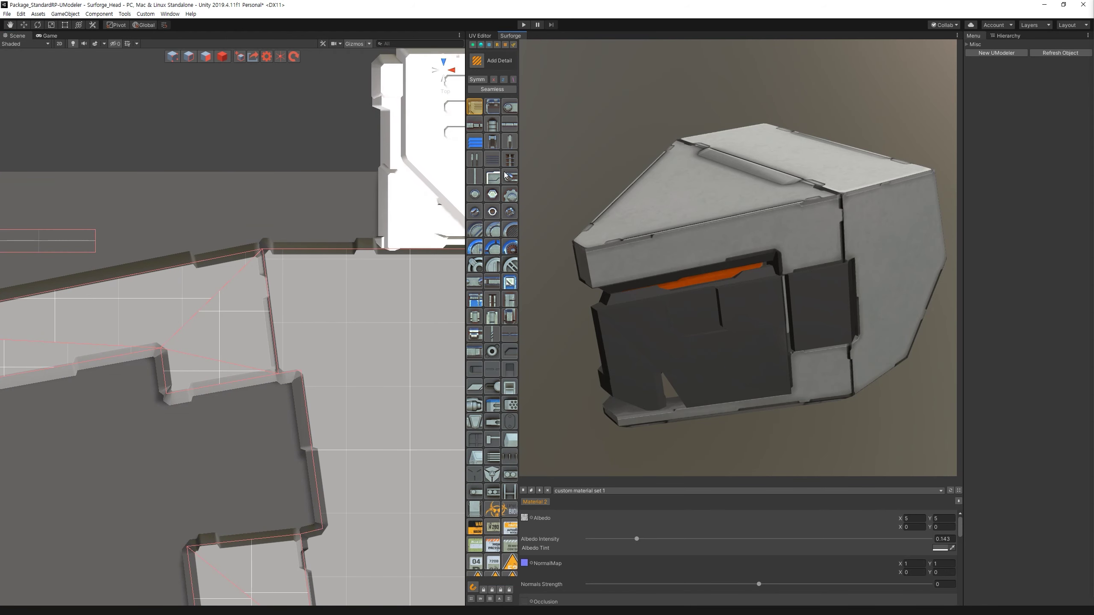
# Place a slatted vent detail on the light panel, tilted slightly to follow its edge.
pyautogui.click(507, 145)
pyautogui.click(493, 304)
pyautogui.click(270, 302)
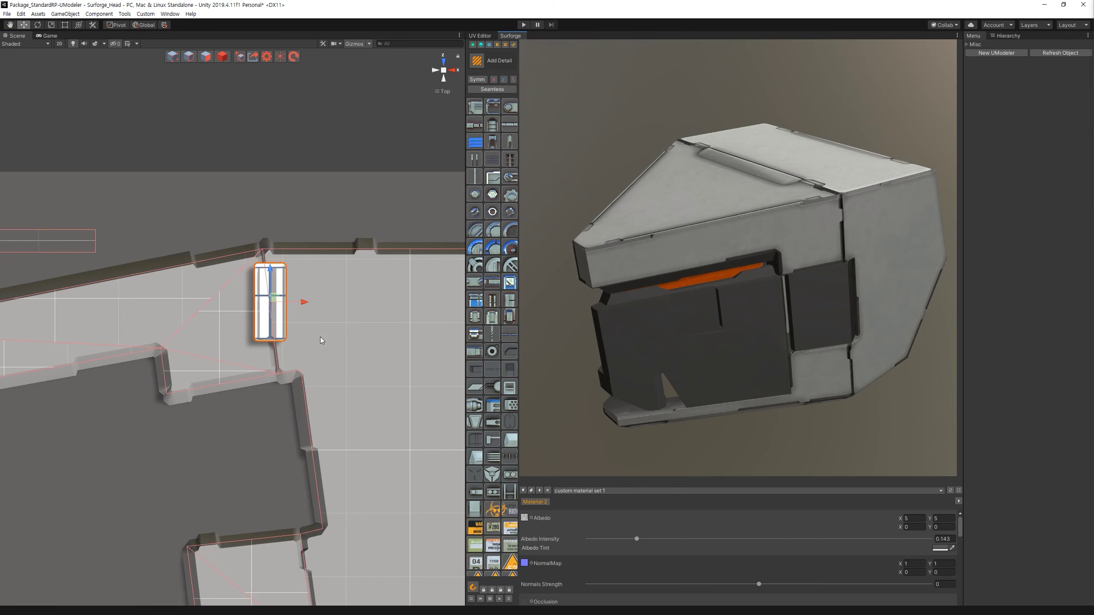
pyautogui.press('e')
pyautogui.moveTo(303, 292)
pyautogui.mouseDown()
pyautogui.moveTo(294, 282)
pyautogui.moveTo(292, 306)
pyautogui.mouseUp()
pyautogui.press('w')
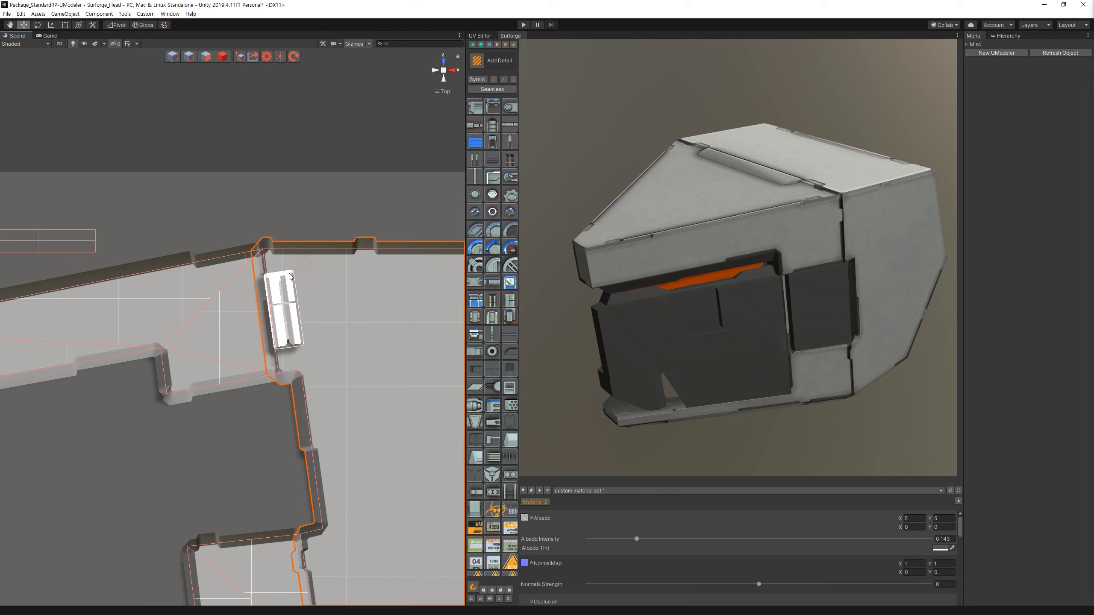
# Assign material mask 2 to the vent and inspect it in the helmet preview.
pyautogui.click(481, 45)
pyautogui.click(485, 89)
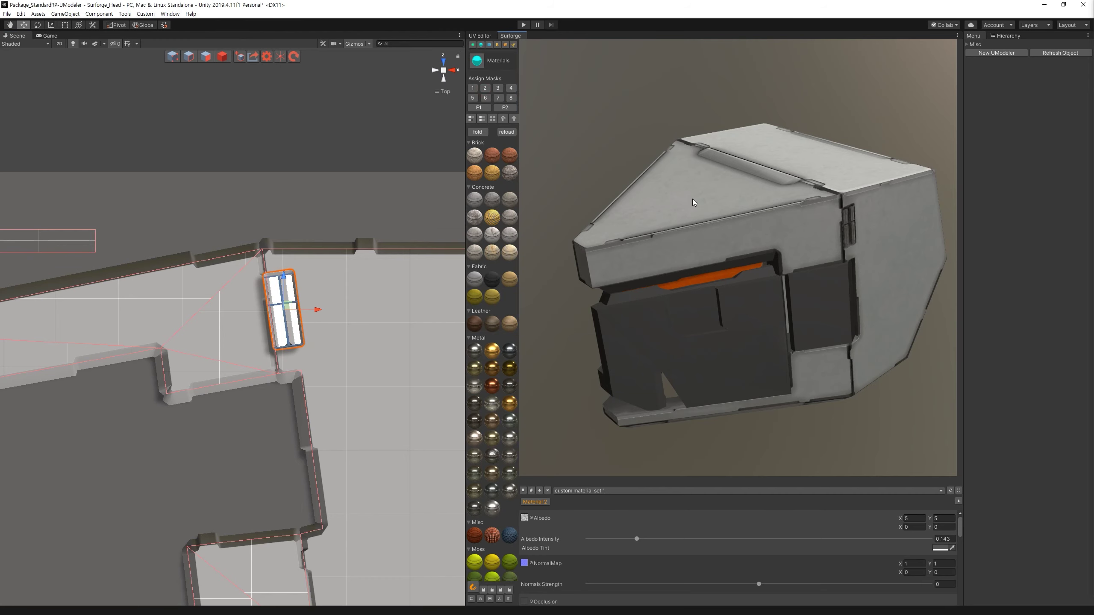
pyautogui.moveTo(712, 239); pyautogui.dragTo(771, 268)
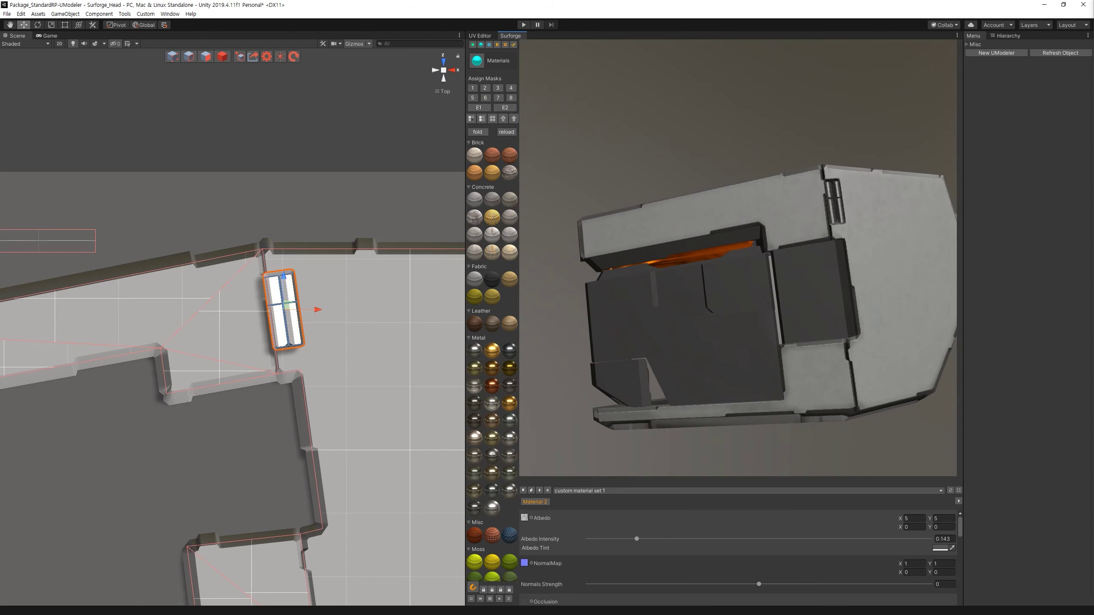
pyautogui.moveTo(806, 318); pyautogui.dragTo(749, 194)
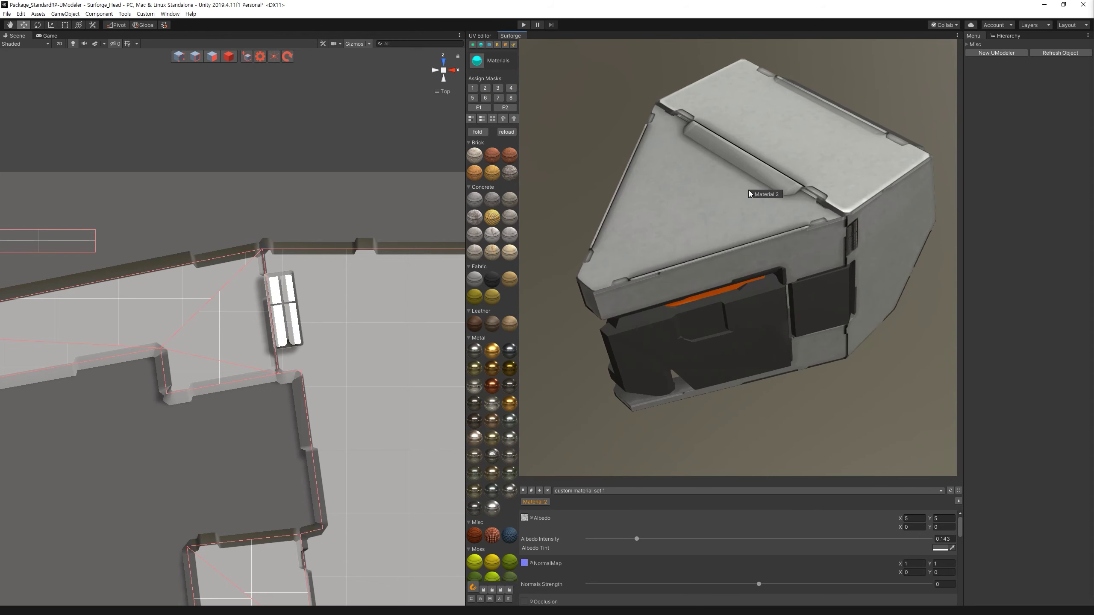
pyautogui.scroll(-3, 151, 138)
pyautogui.scroll(-3, 237, 237)
pyautogui.scroll(-2, 386, 520)
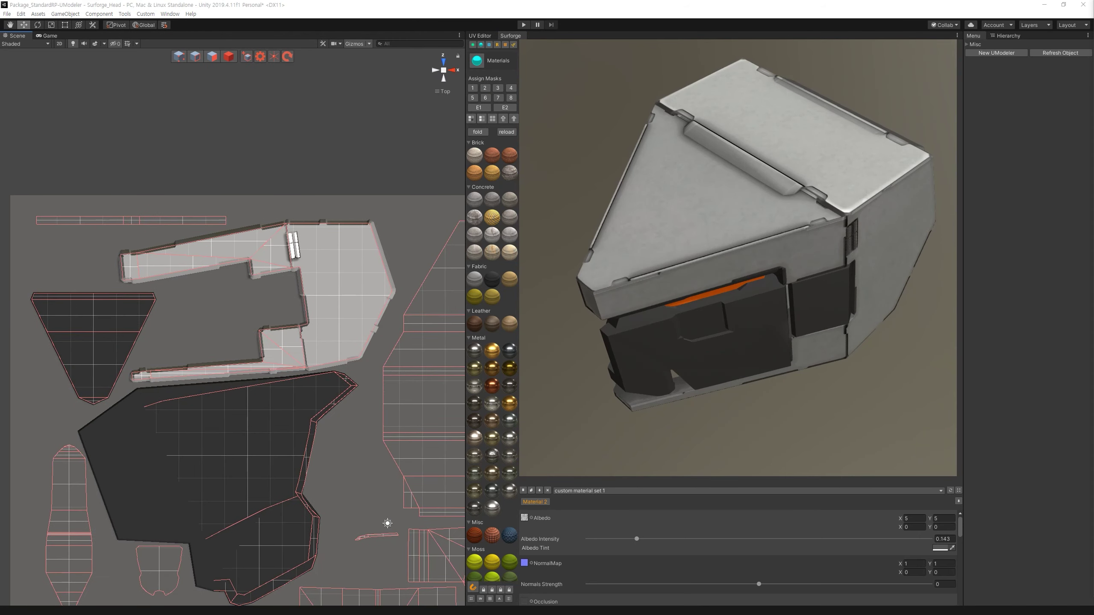
pyautogui.moveTo(839, 340); pyautogui.dragTo(848, 266)
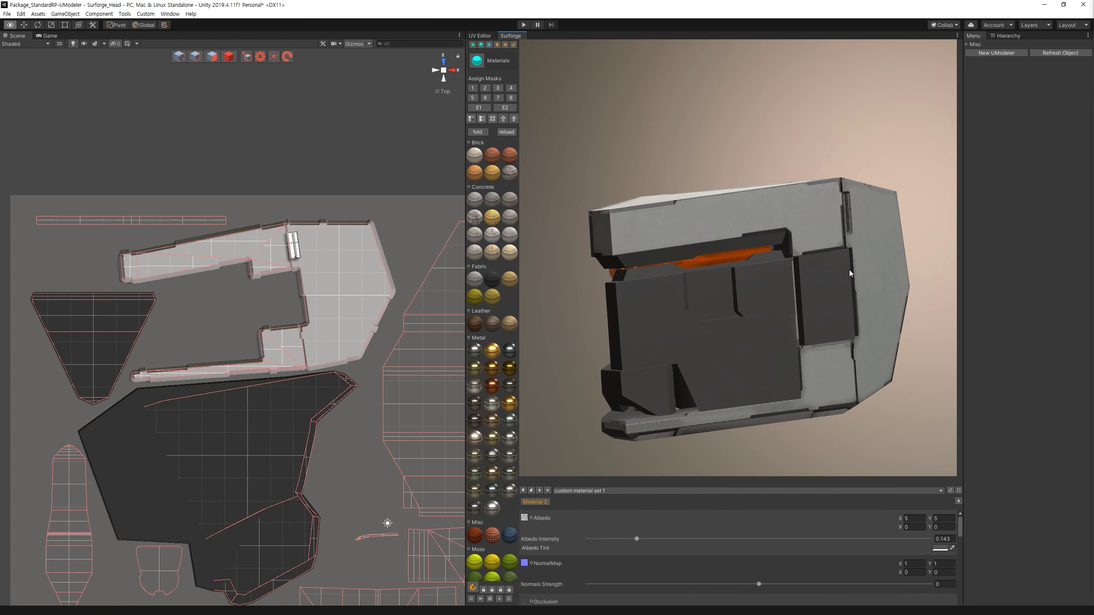
pyautogui.keyDown('alt'); pyautogui.moveTo(259, 368); pyautogui.dragTo(233, 357); pyautogui.keyUp('alt')
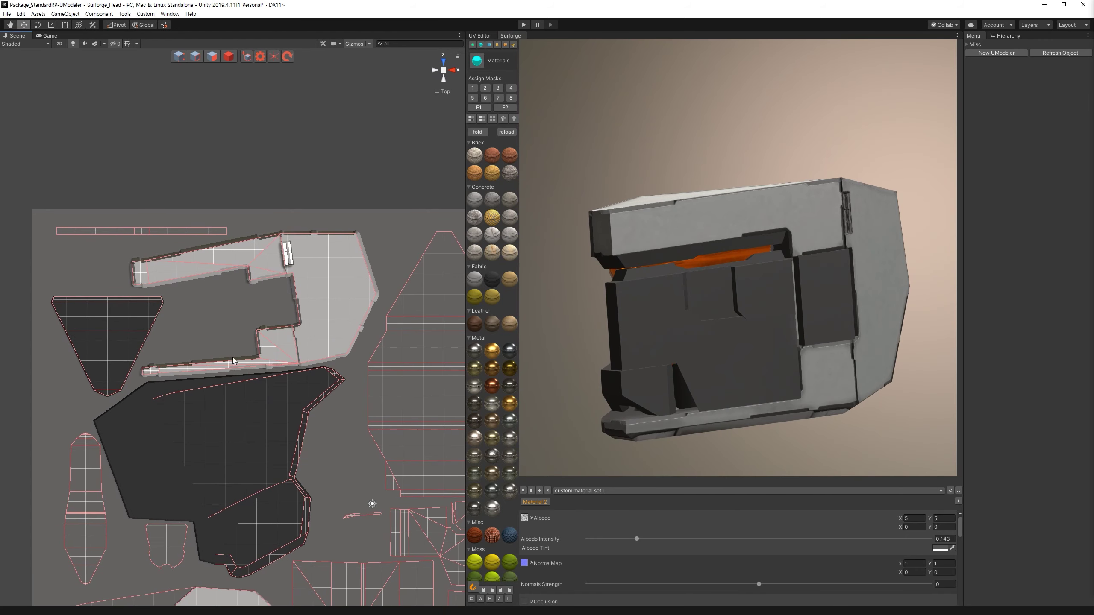
pyautogui.press('alt')
pyautogui.scroll(3, 276, 233)
pyautogui.scroll(3, 276, 233)
# Duplicate the vent to its left and rotate the copy about 90° to lie horizontal.
pyautogui.press('w')
pyautogui.click(334, 341)
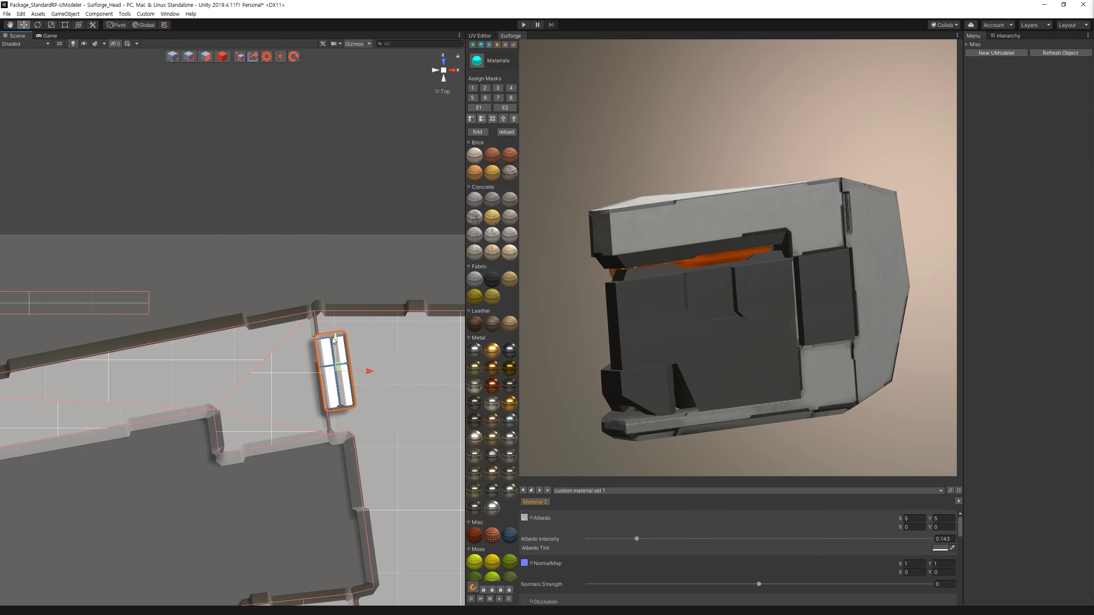
pyautogui.hotkey('ctrl', 'd')
pyautogui.moveTo(342, 367); pyautogui.dragTo(276, 364)
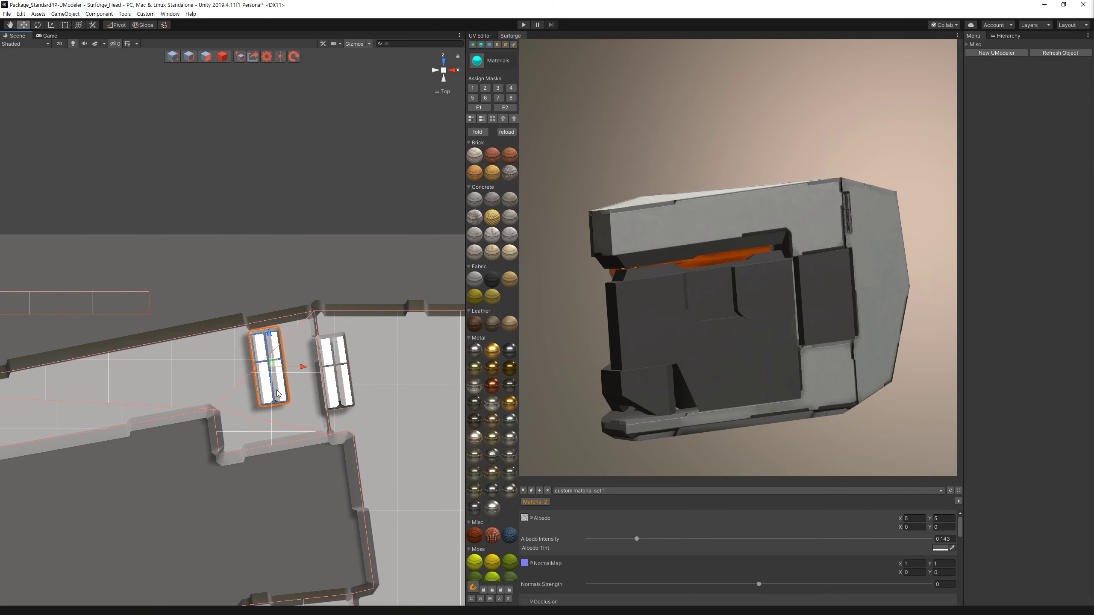
pyautogui.press('e')
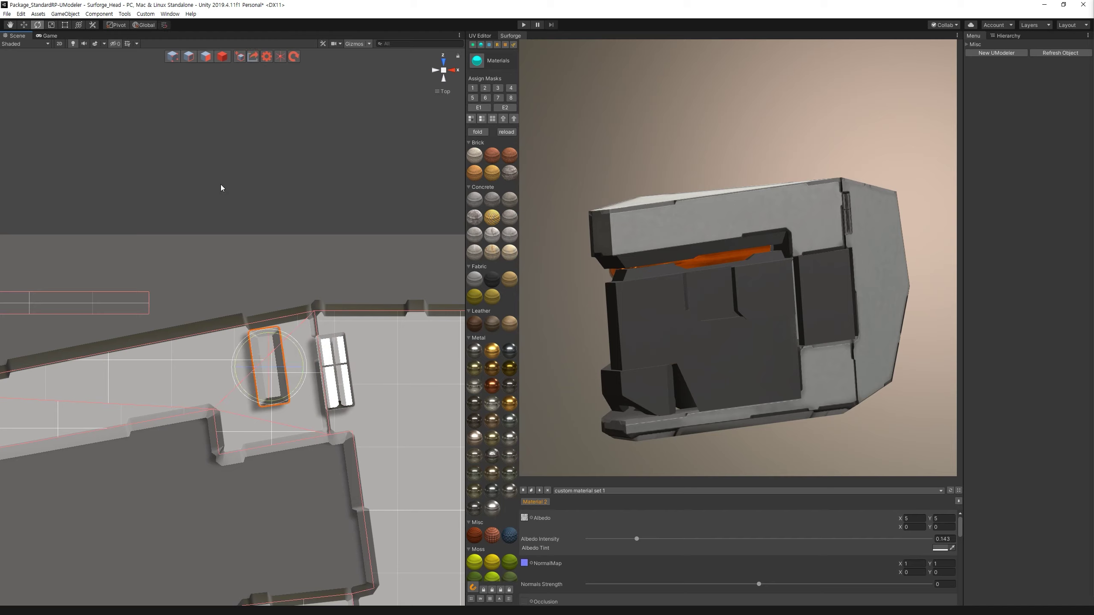
pyautogui.click(144, 25)
pyautogui.moveTo(264, 341); pyautogui.dragTo(280, 351)
pyautogui.press('w')
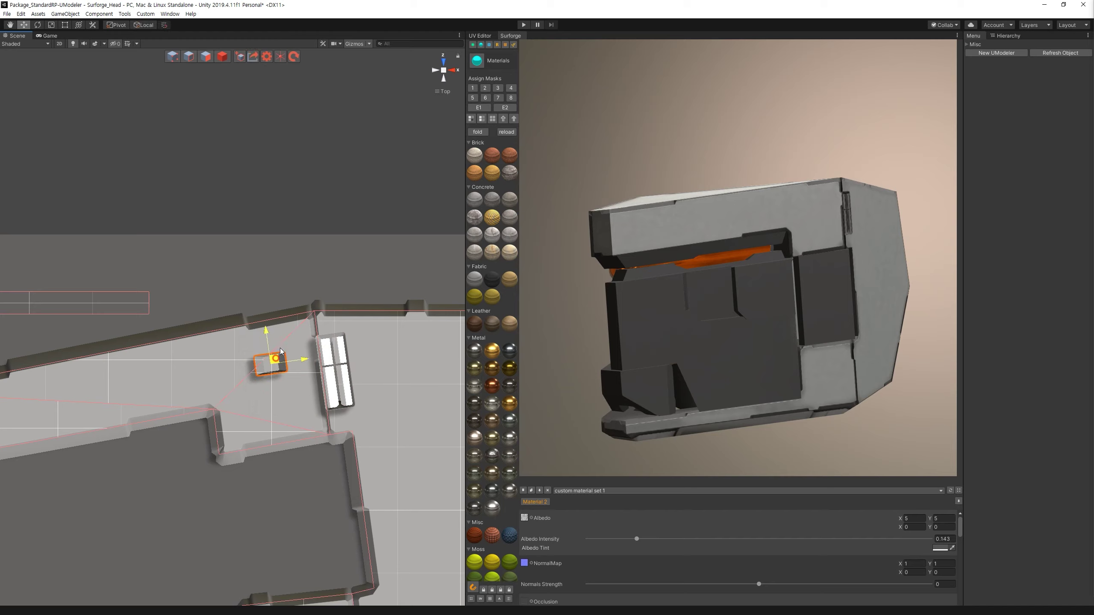
# Reposition the small box, raising it and then sinking it into the panel.
pyautogui.keyDown('alt'); pyautogui.moveTo(344, 364); pyautogui.dragTo(399, 355); pyautogui.keyUp('alt')
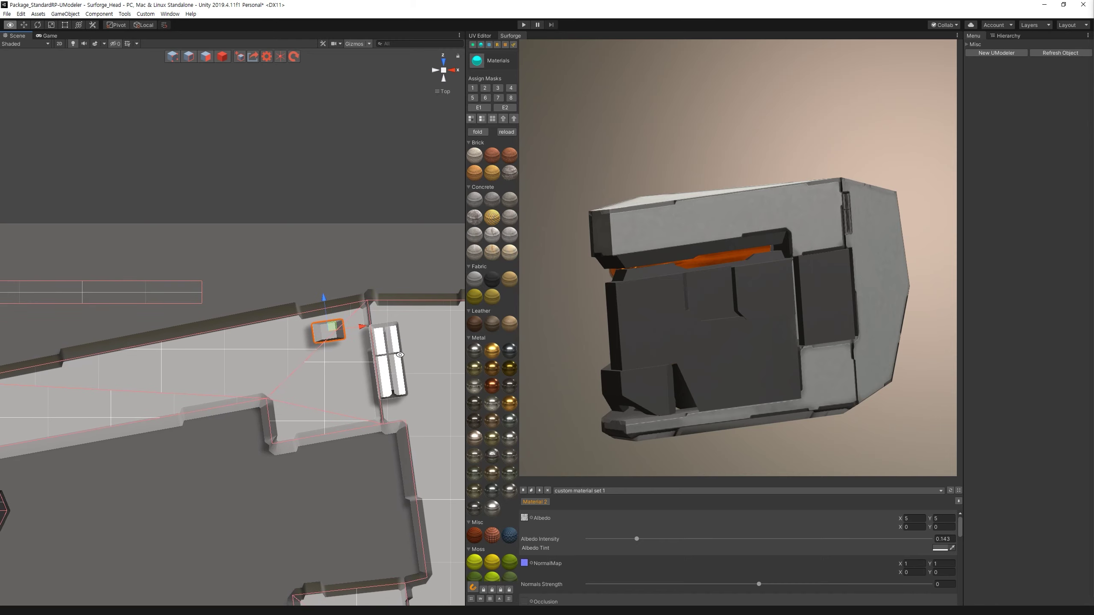
pyautogui.scroll(4, 327, 344)
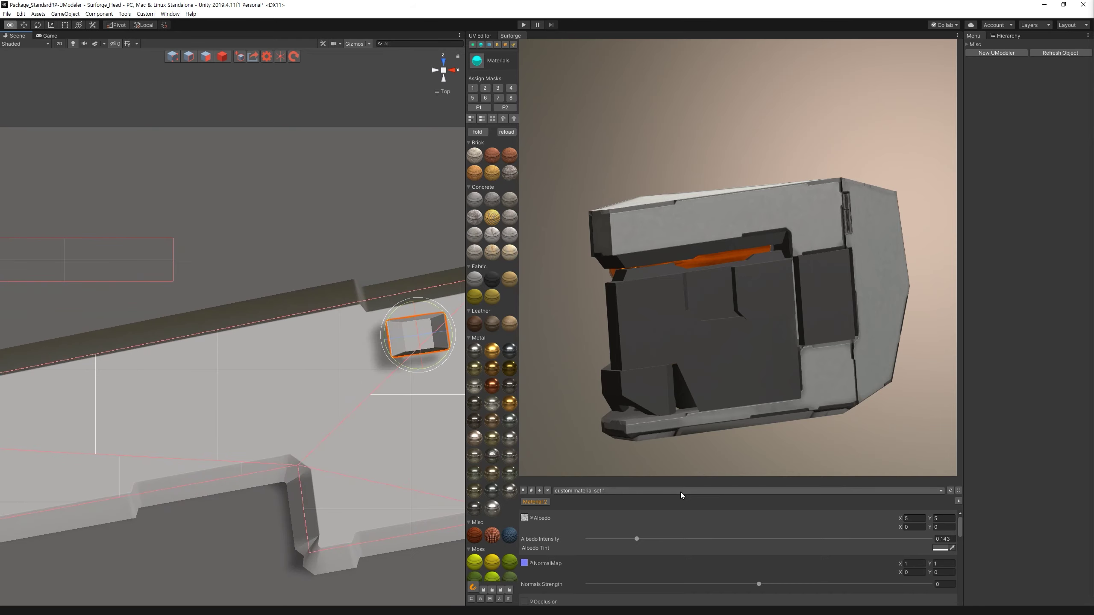
pyautogui.moveTo(284, 360)
pyautogui.mouseDown()
pyautogui.moveTo(285, 337)
pyautogui.moveTo(320, 345)
pyautogui.mouseUp()
pyautogui.press('e')
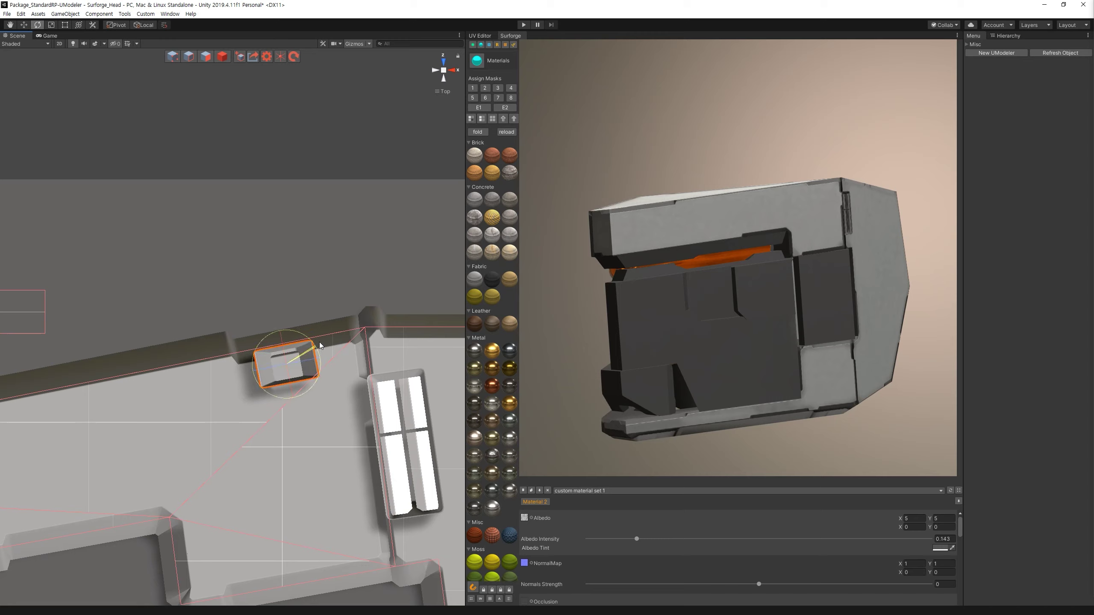
pyautogui.press('w')
pyautogui.moveTo(284, 345); pyautogui.dragTo(290, 364)
pyautogui.scroll(-3, 347, 467)
pyautogui.scroll(-3, 267, 444)
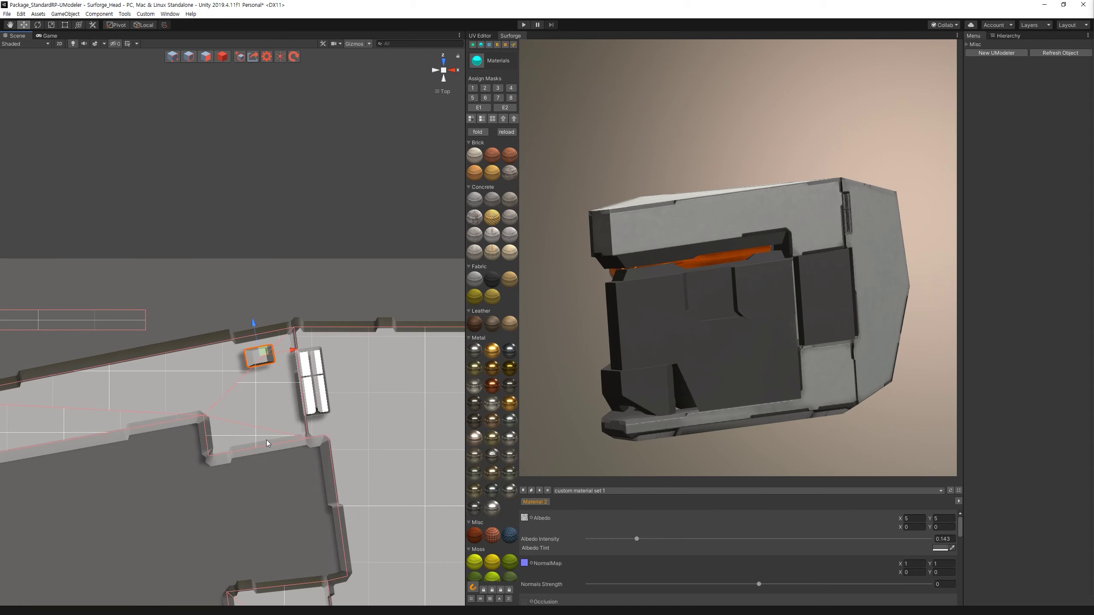
# Duplicate the small box below the first and select both boxes.
pyautogui.hotkey('ctrl', 'd')
pyautogui.moveTo(258, 331); pyautogui.dragTo(280, 386)
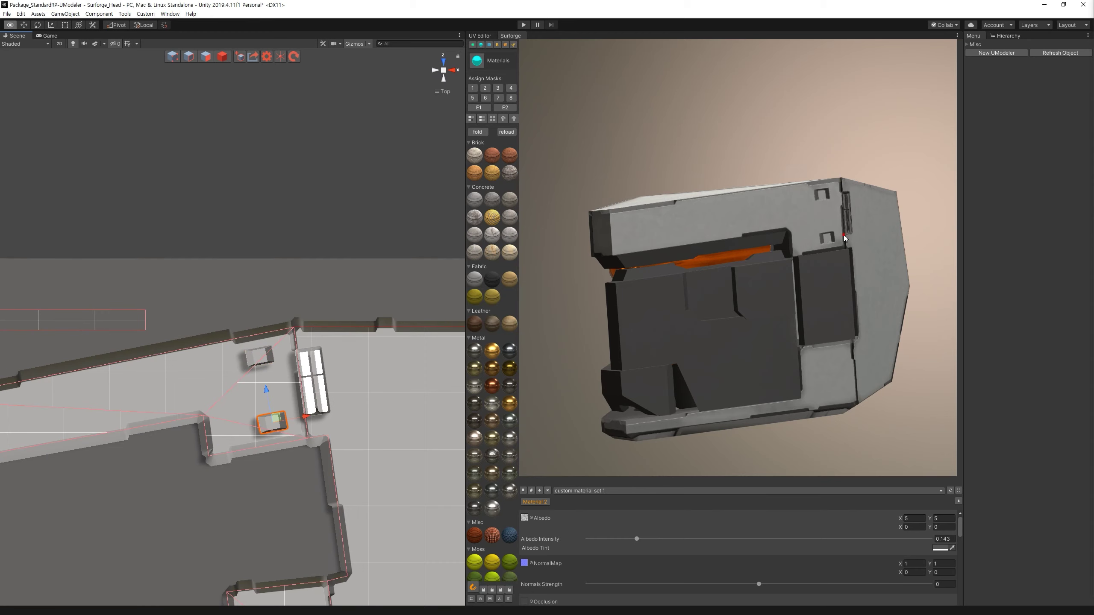
pyautogui.keyDown('alt'); pyautogui.moveTo(844, 232); pyautogui.dragTo(808, 216); pyautogui.keyUp('alt')
pyautogui.scroll(3, 207, 358)
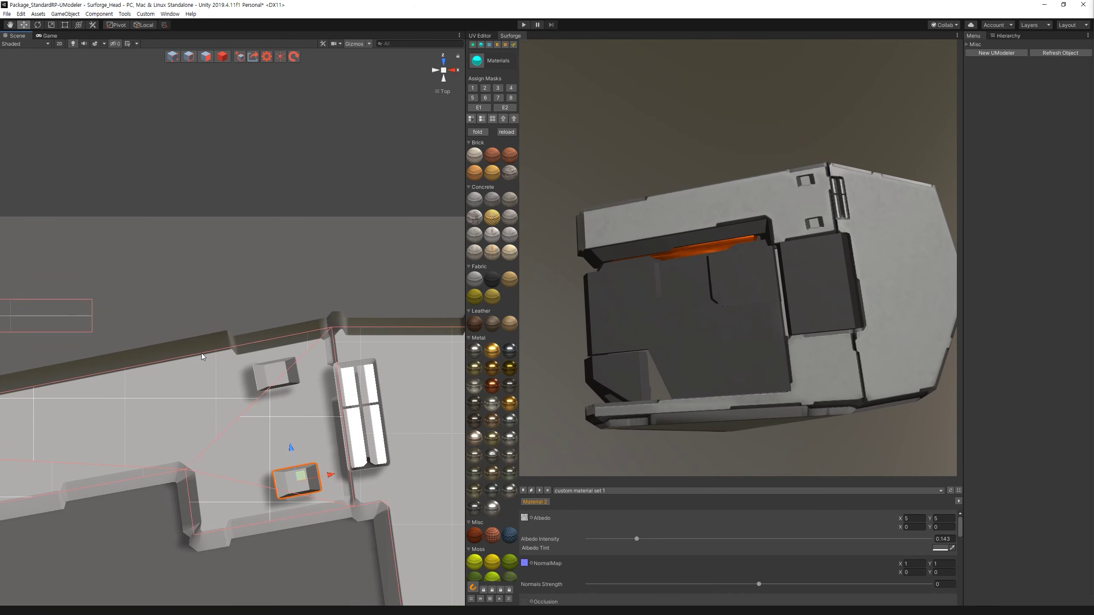
pyautogui.keyDown('shift'); pyautogui.click(260, 378); pyautogui.keyUp('shift')
pyautogui.moveTo(260, 377)
pyautogui.keyDown('alt'); pyautogui.mouseDown()
pyautogui.moveTo(305, 332)
pyautogui.moveTo(292, 331)
pyautogui.mouseUp(); pyautogui.keyUp('alt')
pyautogui.press('w')
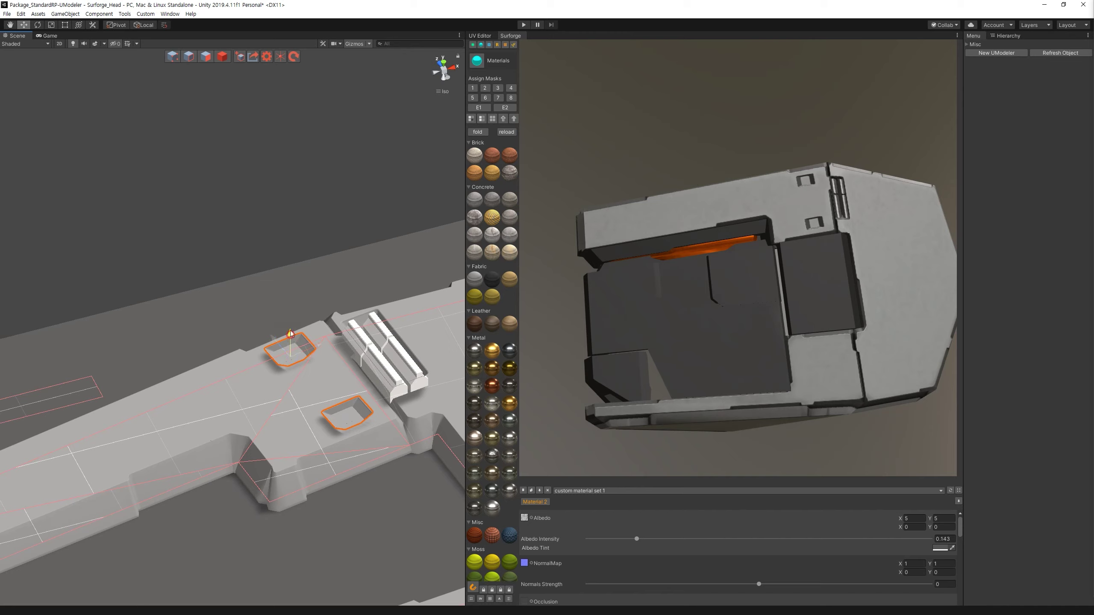
# Give both boxes material mask 7 after trying masks 8 and 6, and check the preview.
pyautogui.click(510, 98)
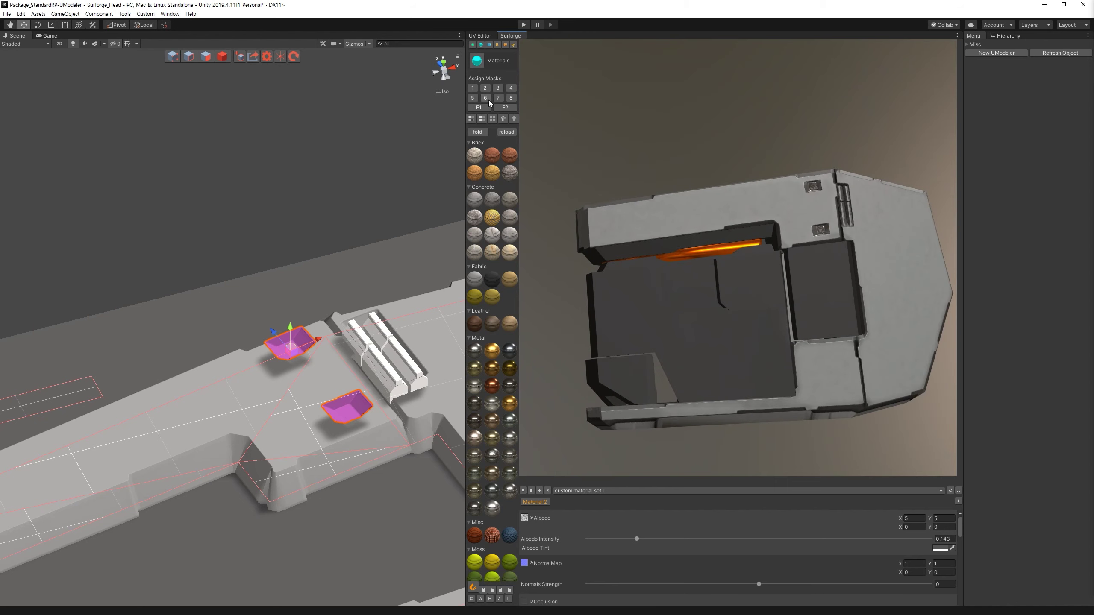
pyautogui.click(489, 99)
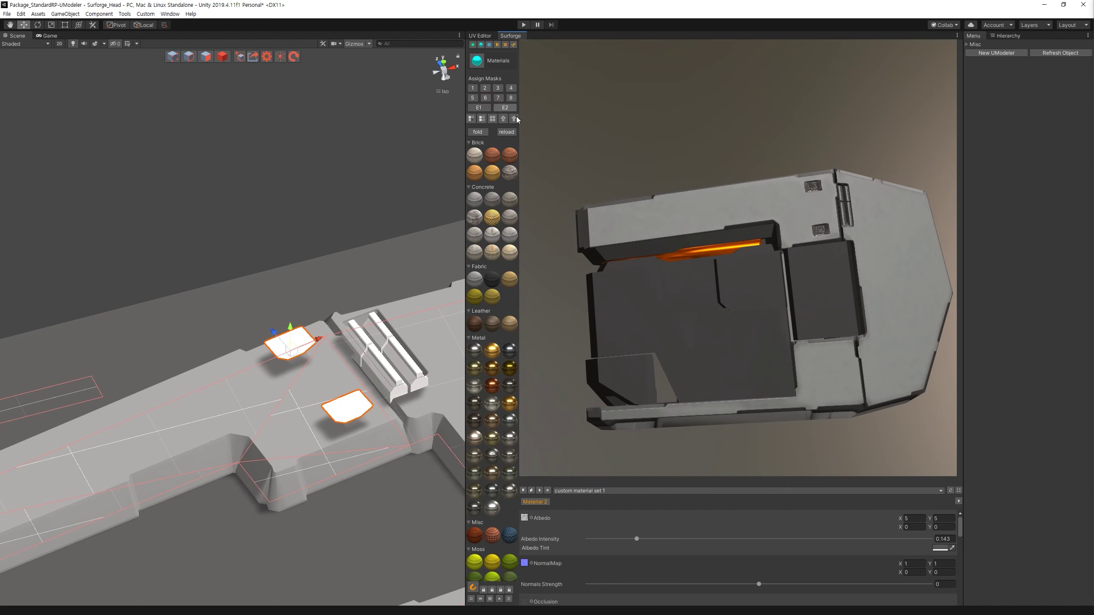
pyautogui.click(501, 99)
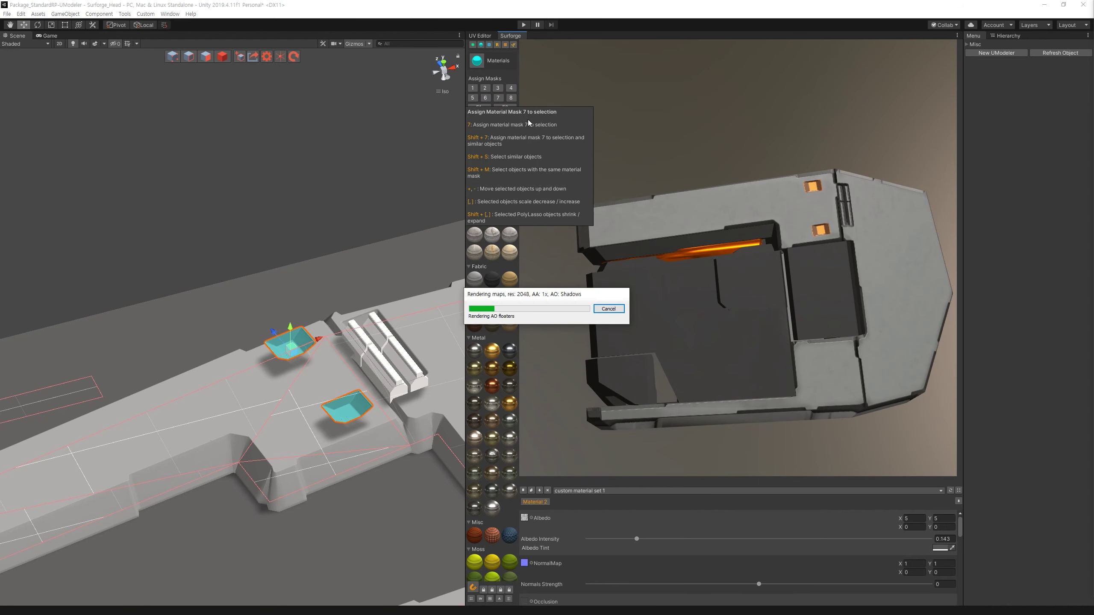
pyautogui.moveTo(786, 182); pyautogui.dragTo(825, 214)
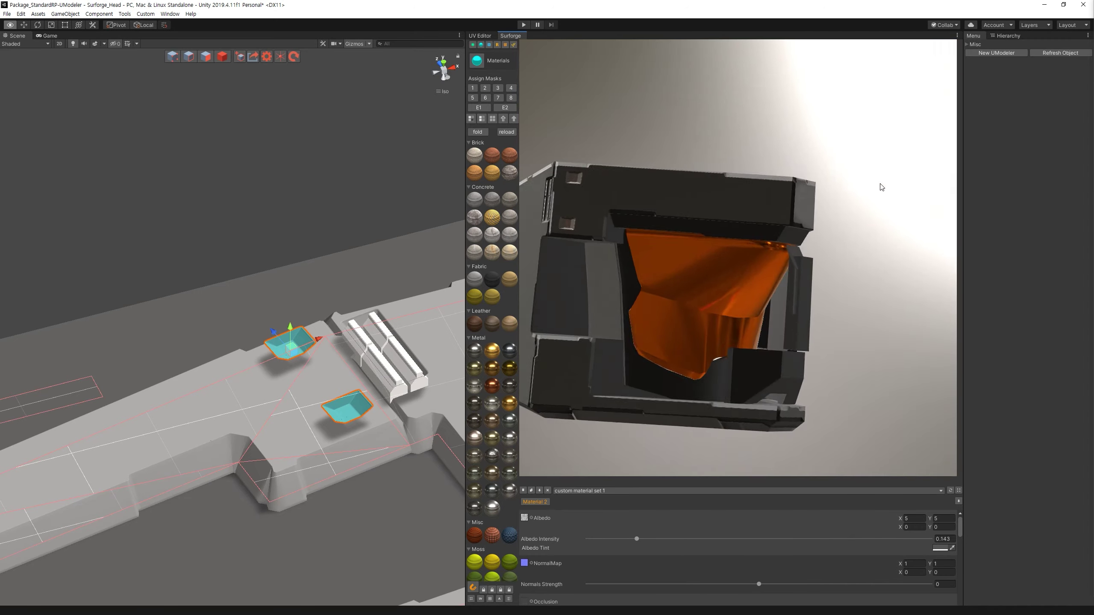
pyautogui.moveTo(826, 214); pyautogui.dragTo(765, 160)
# Use the scale tool on the boxes, reselecting the upper and lower box individually.
pyautogui.keyDown('alt'); pyautogui.moveTo(304, 246); pyautogui.dragTo(280, 327); pyautogui.keyUp('alt')
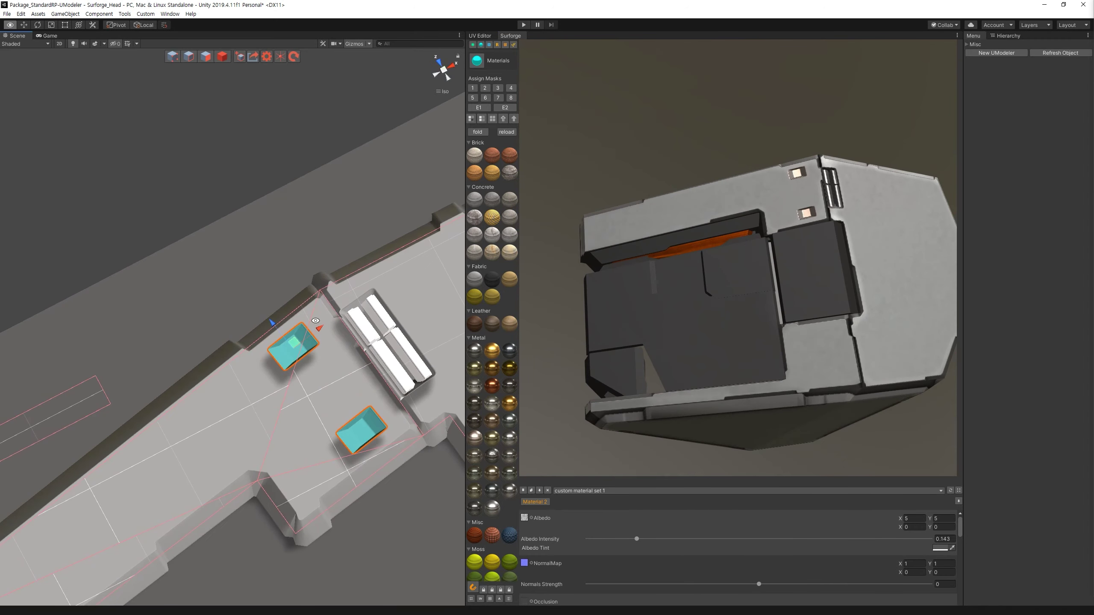
pyautogui.press('r')
pyautogui.click(277, 334)
pyautogui.press('x')
pyautogui.press('w')
pyautogui.click(364, 441)
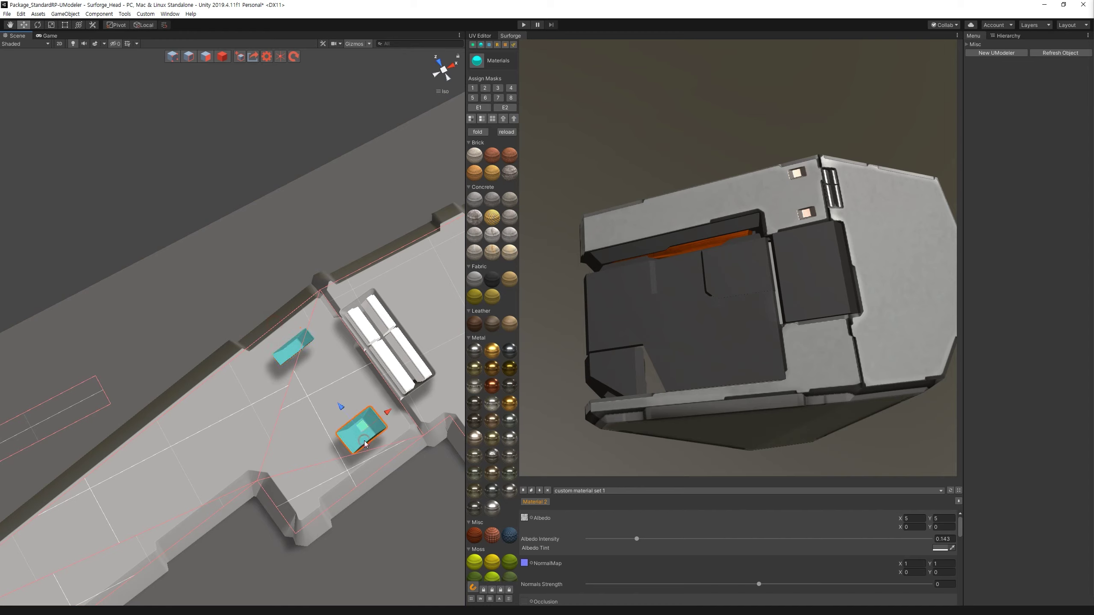
pyautogui.click(289, 355)
# Duplicate the upper box further down the panel and review the helmet preview.
pyautogui.hotkey('ctrl', 'd')
pyautogui.moveTo(284, 346); pyautogui.dragTo(356, 434)
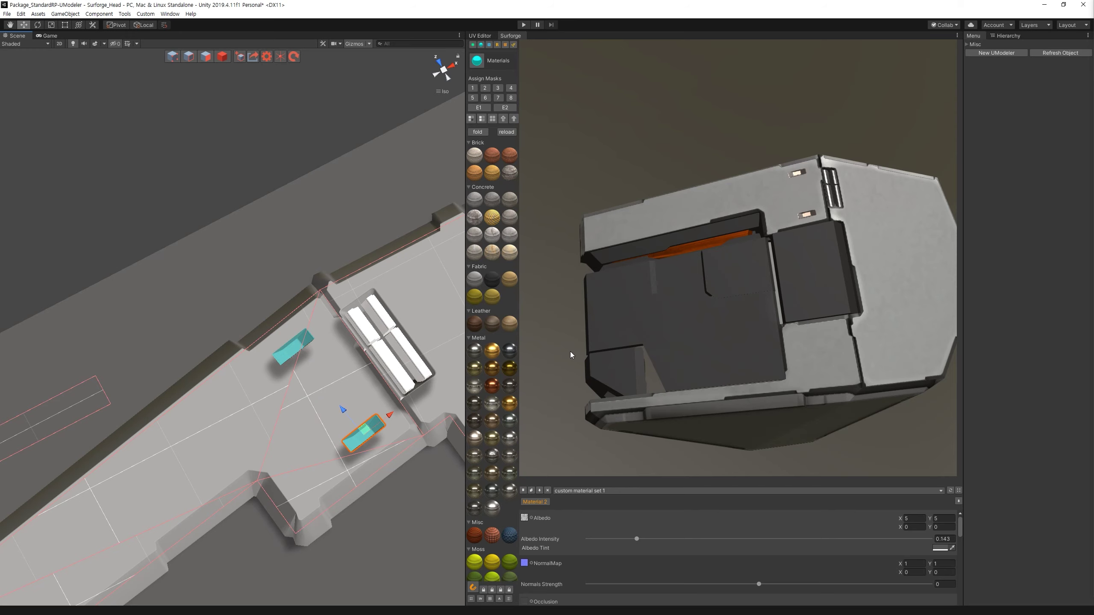
pyautogui.keyDown('alt'); pyautogui.moveTo(570, 352); pyautogui.dragTo(770, 259); pyautogui.keyUp('alt')
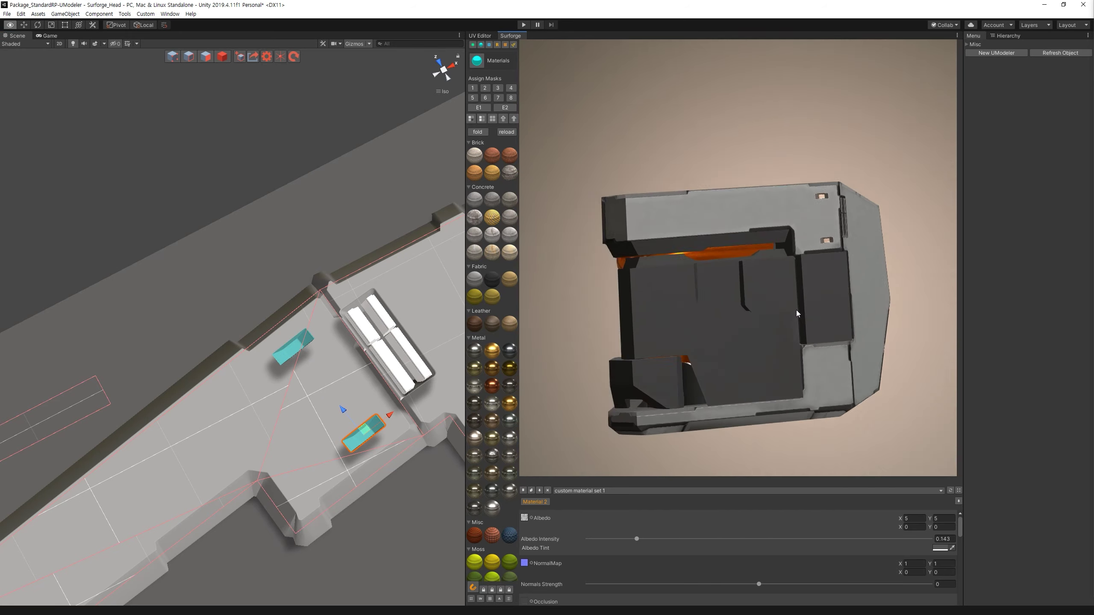
pyautogui.moveTo(777, 297); pyautogui.dragTo(816, 310, button='right')
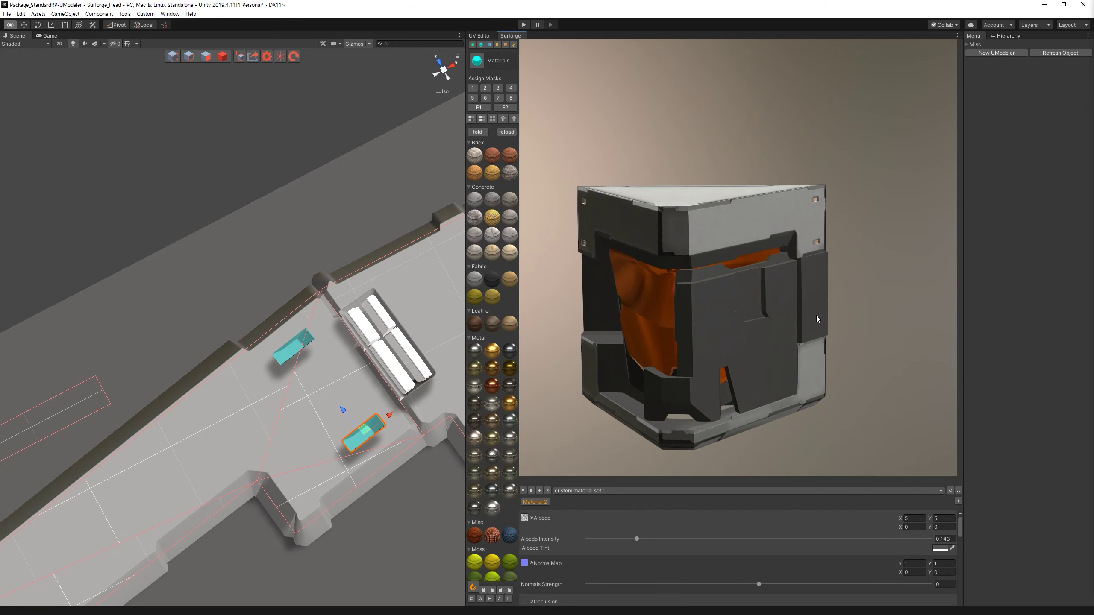
pyautogui.keyDown('alt'); pyautogui.moveTo(815, 262); pyautogui.dragTo(740, 240); pyautogui.keyUp('alt')
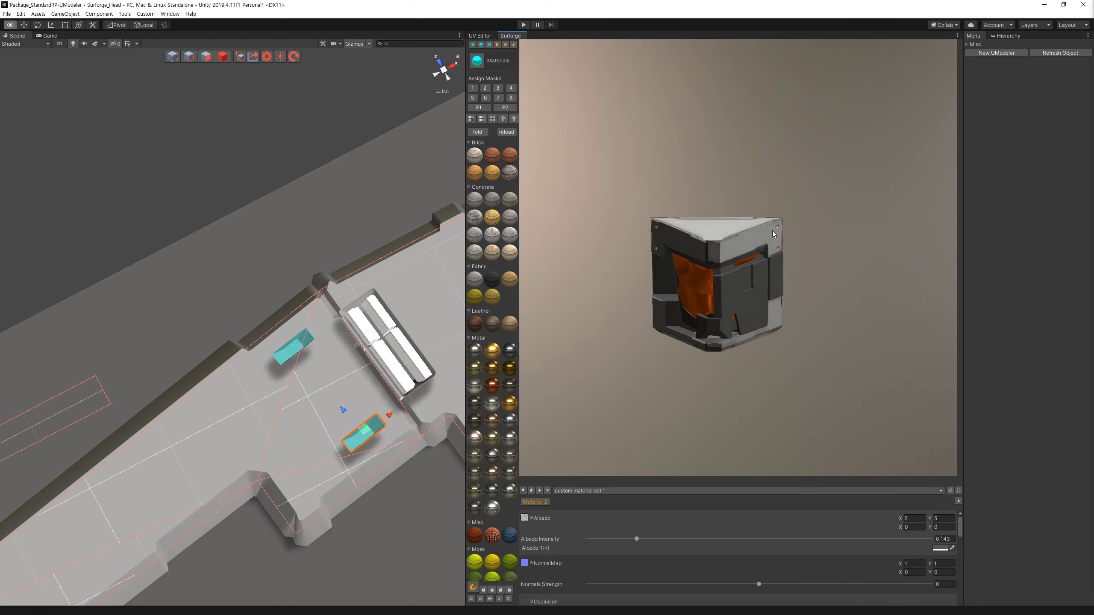
pyautogui.keyDown('alt'); pyautogui.moveTo(740, 240); pyautogui.dragTo(738, 234); pyautogui.keyUp('alt')
# Reframe the UV layout near top-down and switch to the Poly Lasso tool.
pyautogui.keyDown('alt'); pyautogui.moveTo(419, 305); pyautogui.dragTo(268, 199); pyautogui.keyUp('alt')
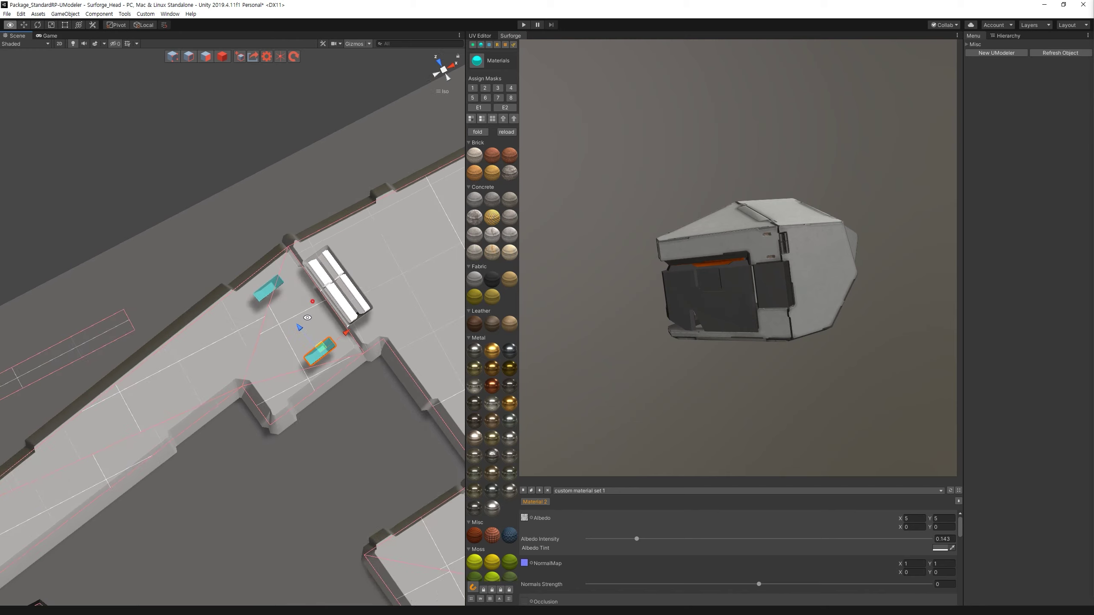
pyautogui.moveTo(268, 200)
pyautogui.keyDown('alt'); pyautogui.mouseDown(button='right')
pyautogui.moveTo(303, 390)
pyautogui.moveTo(298, 365)
pyautogui.mouseUp(button='right'); pyautogui.keyUp('alt')
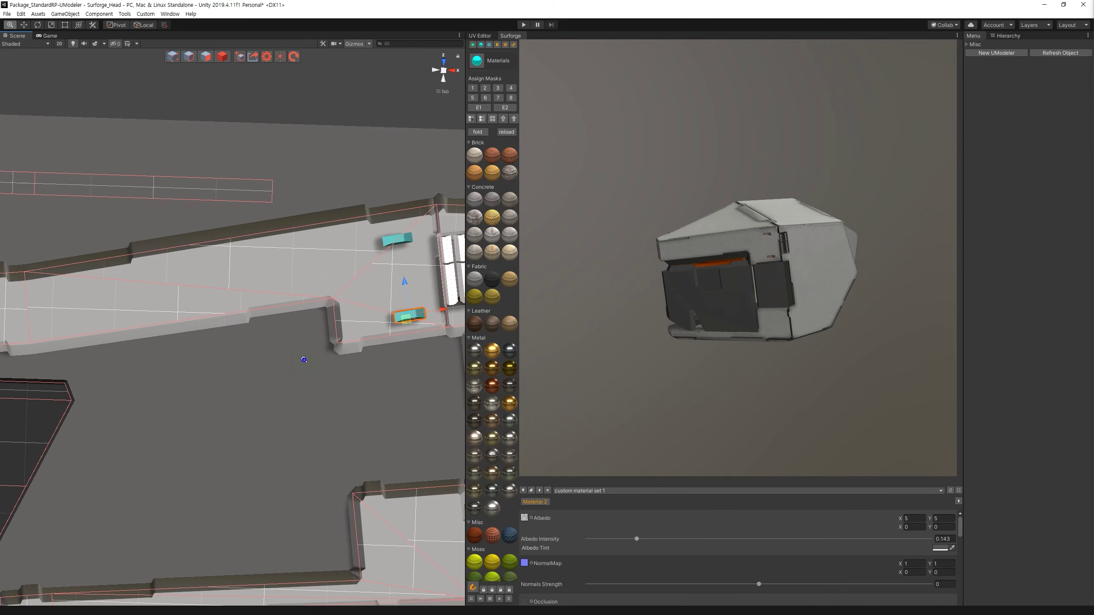
pyautogui.scroll(-5, 304, 359)
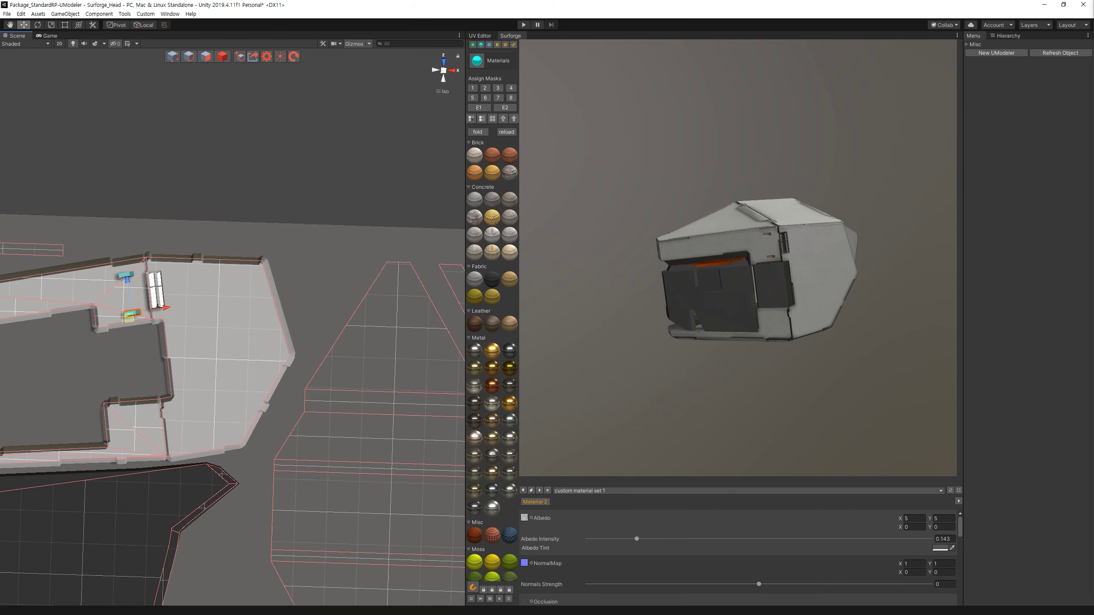
pyautogui.moveTo(686, 359); pyautogui.dragTo(765, 258)
pyautogui.keyDown('alt'); pyautogui.moveTo(209, 341); pyautogui.dragTo(261, 363, button='right'); pyautogui.keyUp('alt')
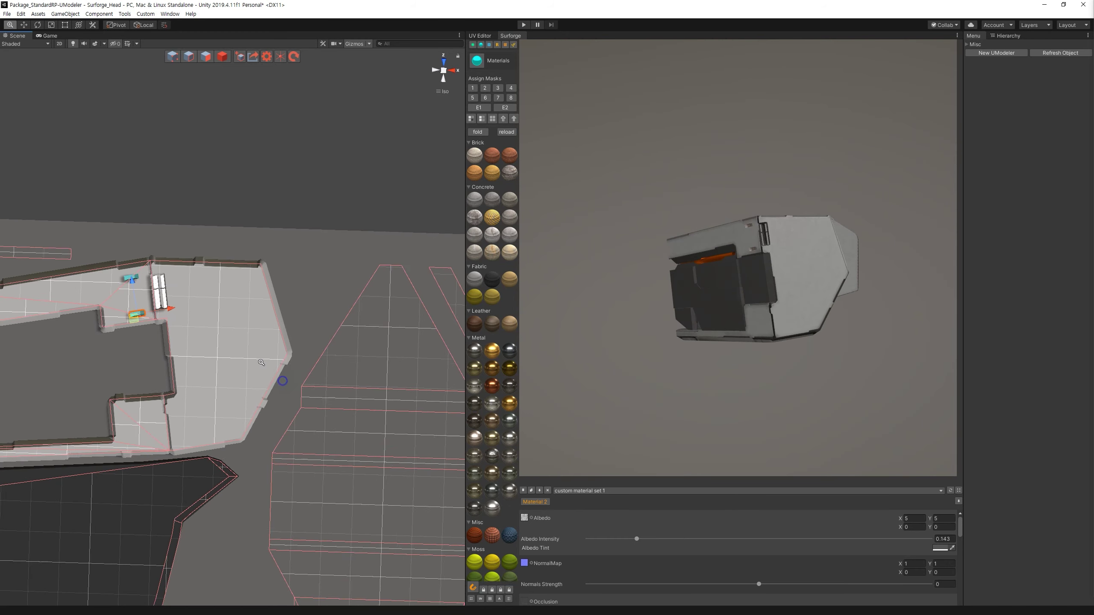
pyautogui.keyDown('alt'); pyautogui.moveTo(261, 363); pyautogui.dragTo(328, 362); pyautogui.keyUp('alt')
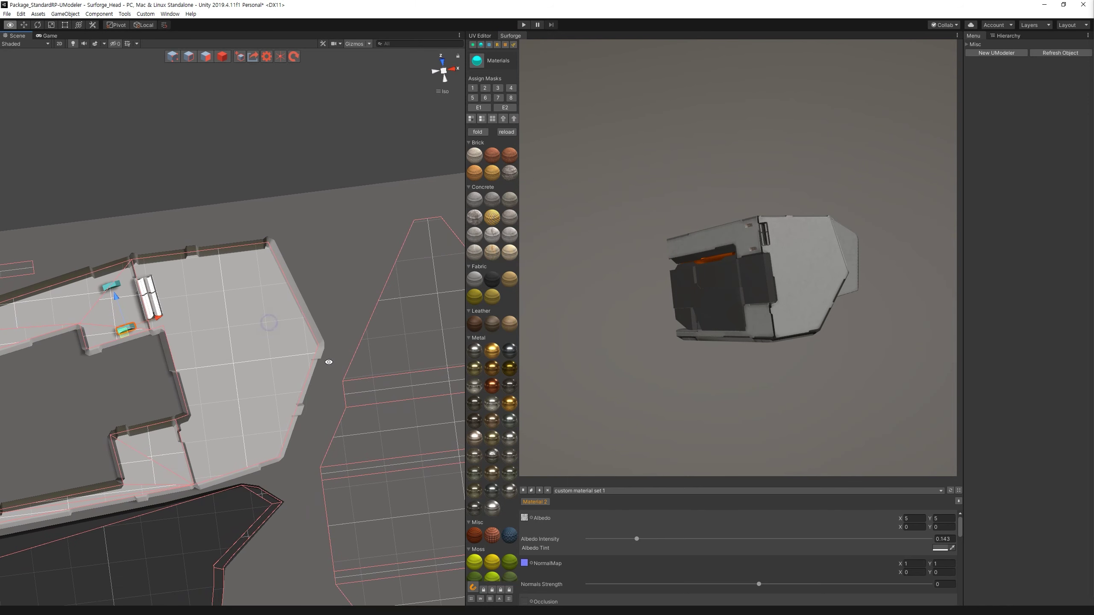
pyautogui.click(513, 44)
pyautogui.scroll(2, 223, 305)
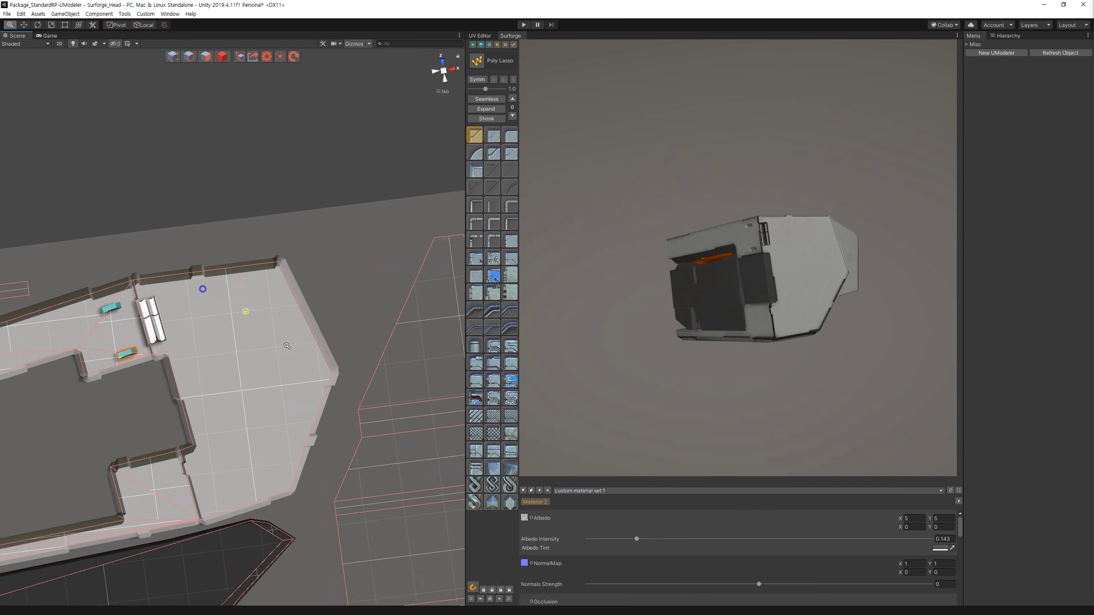
# Outline a four-point panel around the island corner, then frame it and inspect the new plate.
pyautogui.click(158, 269)
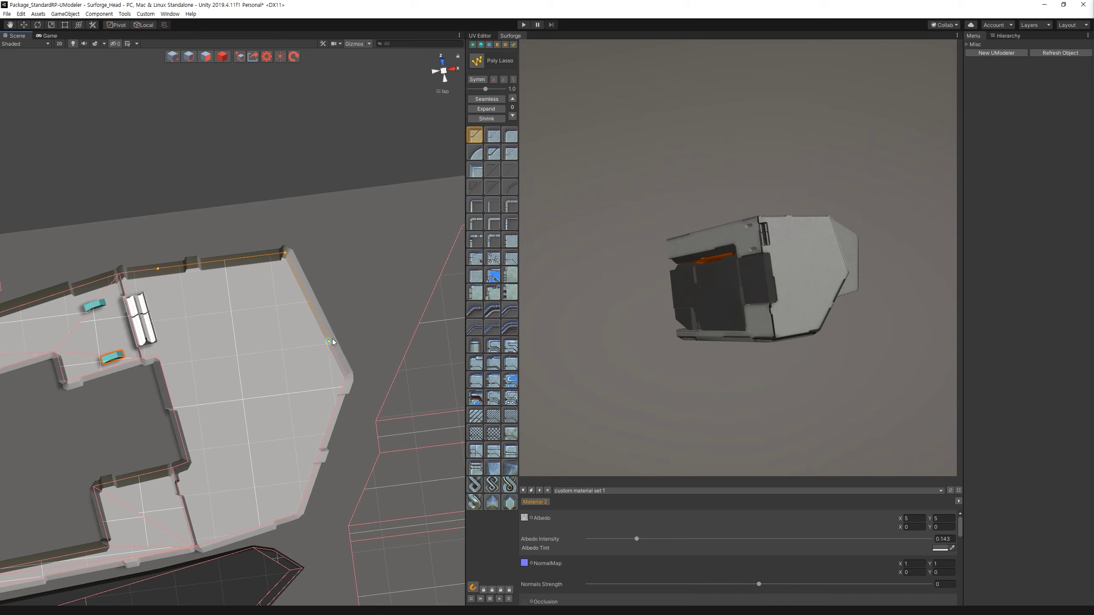
pyautogui.click(320, 322)
pyautogui.click(322, 344)
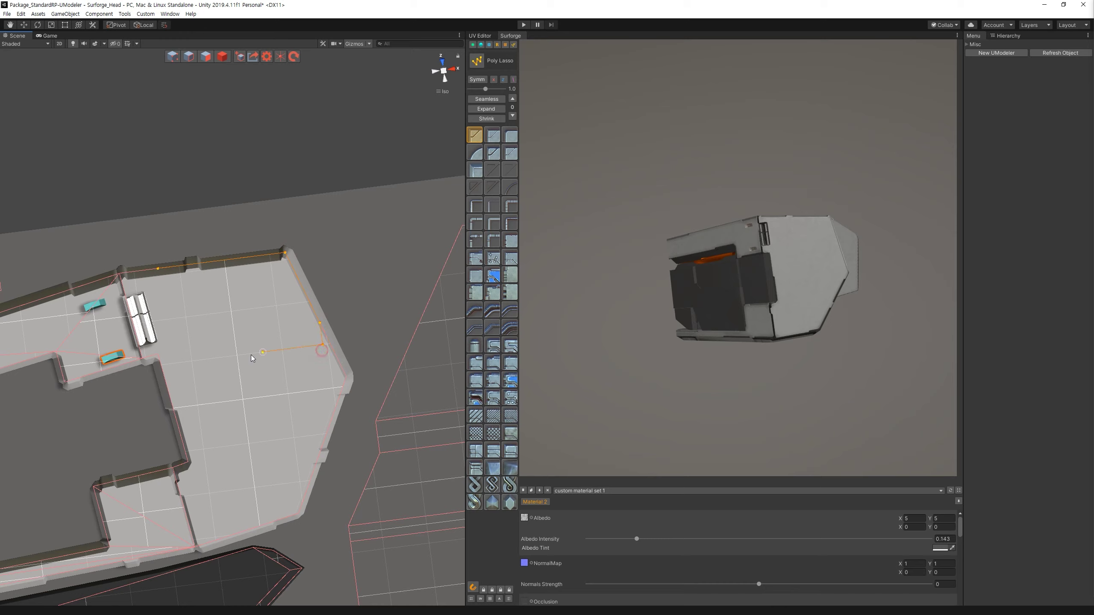
pyautogui.click(187, 369)
pyautogui.click(161, 295)
pyautogui.press('f')
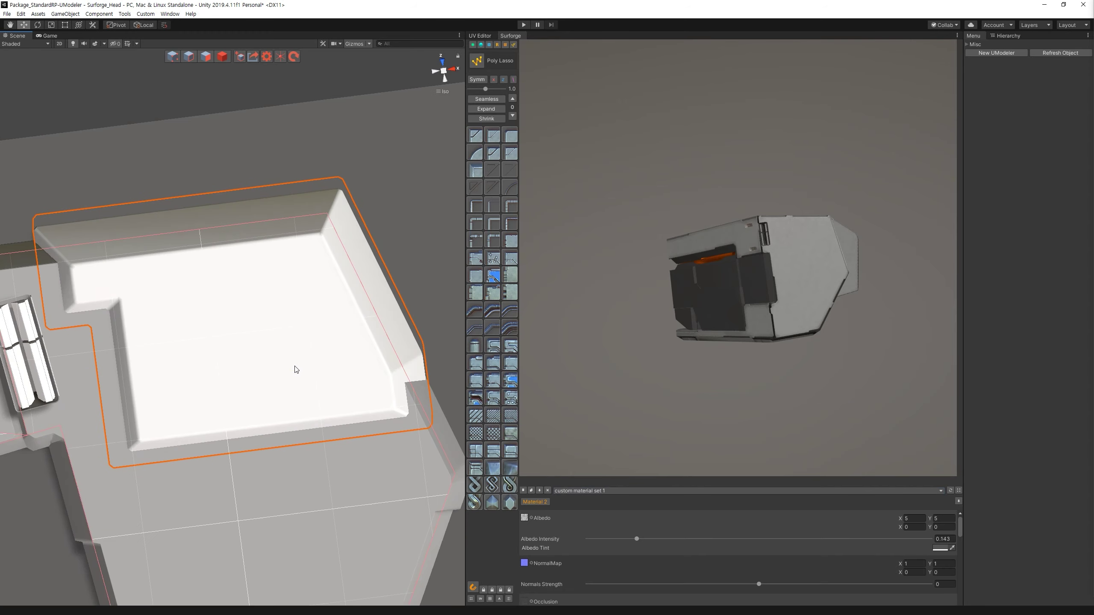
pyautogui.press('alt')
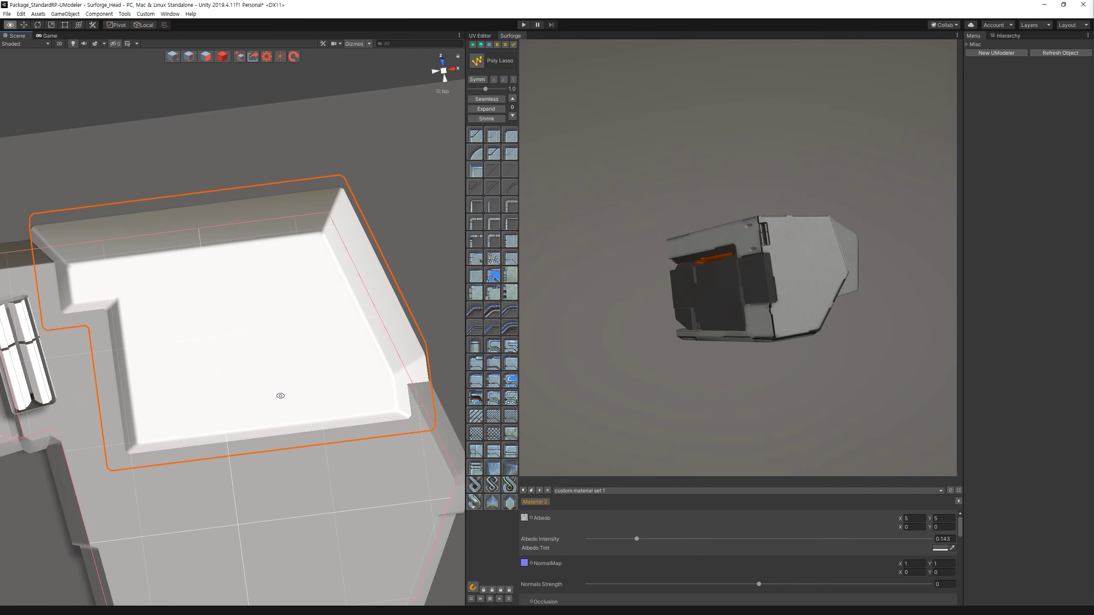
pyautogui.keyDown('alt'); pyautogui.moveTo(280, 397); pyautogui.dragTo(434, 173); pyautogui.keyUp('alt')
pyautogui.keyDown('alt'); pyautogui.moveTo(292, 349); pyautogui.dragTo(299, 410); pyautogui.keyUp('alt')
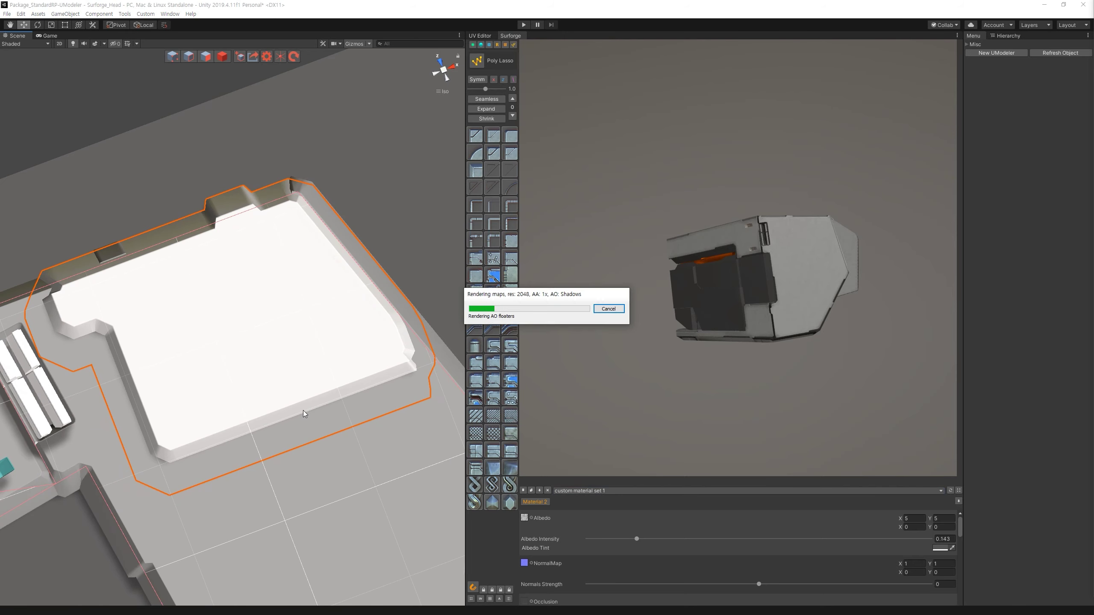
pyautogui.keyDown('alt'); pyautogui.moveTo(560, 365); pyautogui.dragTo(645, 304); pyautogui.keyUp('alt')
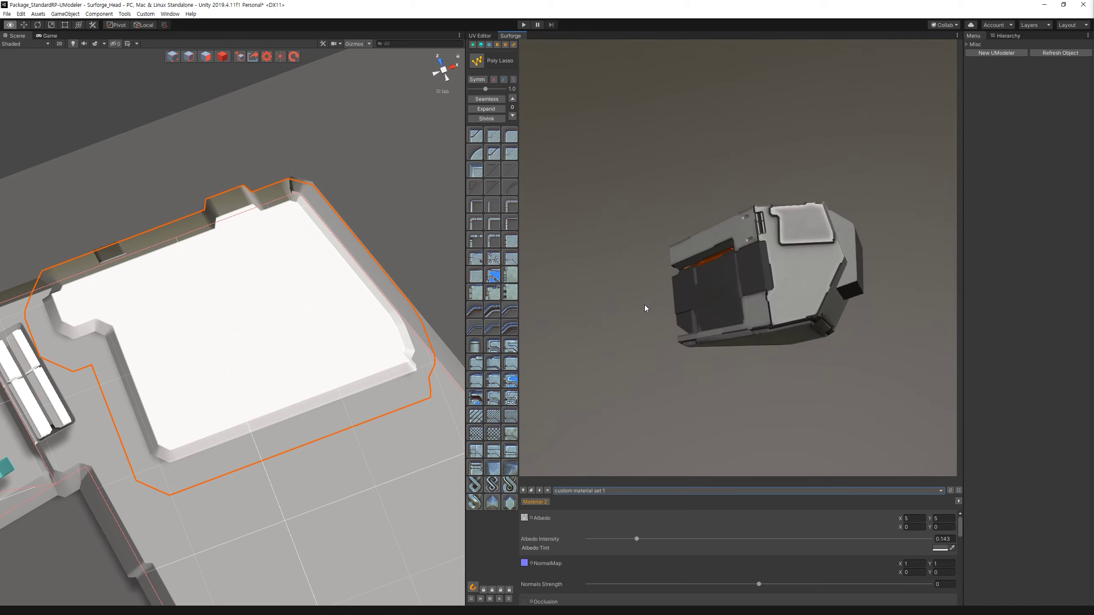
pyautogui.scroll(3, 800, 239)
# Shift the new raised panel slightly left with the move handles.
pyautogui.keyDown('alt'); pyautogui.moveTo(800, 239); pyautogui.dragTo(779, 253); pyautogui.keyUp('alt')
pyautogui.moveTo(406, 257)
pyautogui.keyDown('alt'); pyautogui.mouseDown()
pyautogui.moveTo(393, 311)
pyautogui.moveTo(291, 354)
pyautogui.moveTo(298, 299)
pyautogui.mouseUp(); pyautogui.keyUp('alt')
pyautogui.moveTo(261, 342)
pyautogui.keyDown('alt'); pyautogui.mouseDown()
pyautogui.moveTo(270, 325)
pyautogui.moveTo(277, 344)
pyautogui.moveTo(261, 315)
pyautogui.moveTo(255, 331)
pyautogui.mouseUp(); pyautogui.keyUp('alt')
pyautogui.press('z')
pyautogui.keyDown('alt'); pyautogui.moveTo(269, 280); pyautogui.dragTo(264, 361); pyautogui.keyUp('alt')
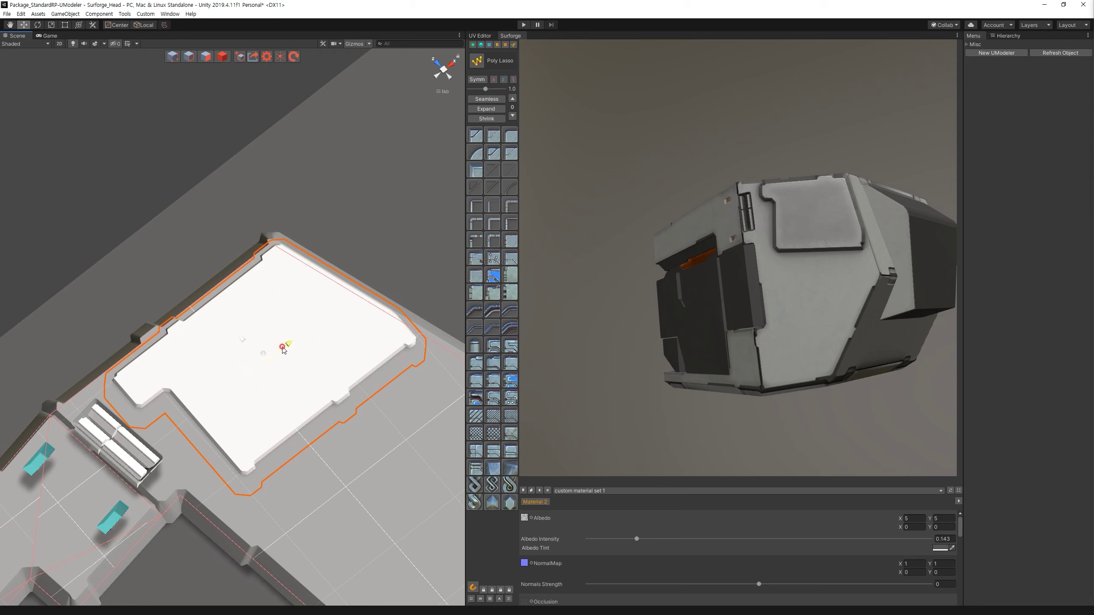
pyautogui.moveTo(264, 360); pyautogui.dragTo(262, 361)
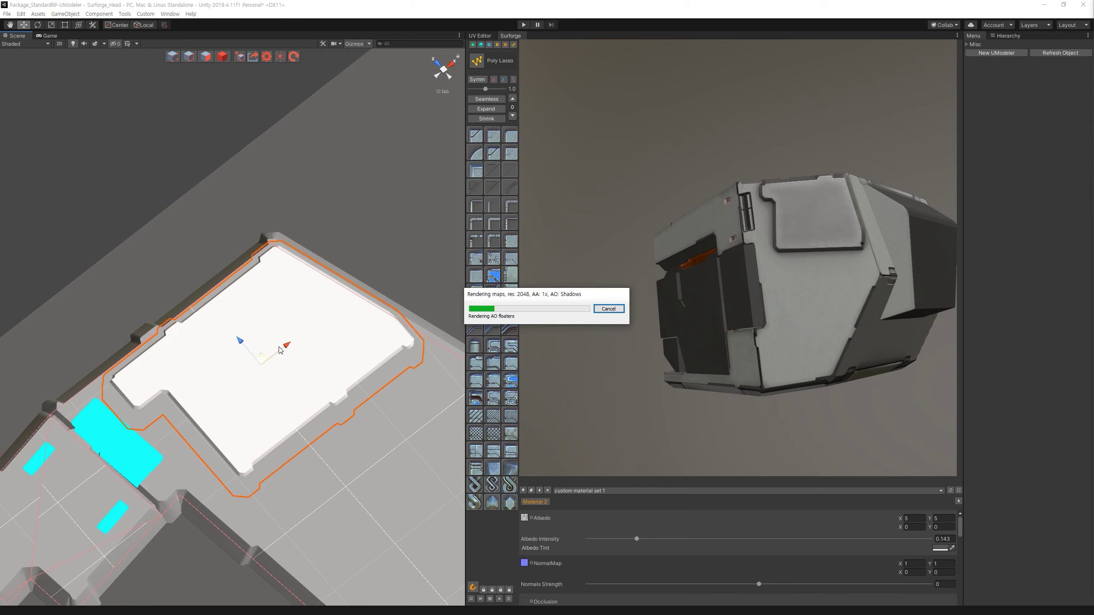
# Check the change on the helmet preview and move the panel down slightly.
pyautogui.moveTo(689, 280)
pyautogui.keyDown('alt'); pyautogui.mouseDown()
pyautogui.moveTo(724, 237)
pyautogui.moveTo(624, 267)
pyautogui.mouseUp(); pyautogui.keyUp('alt')
pyautogui.keyDown('alt'); pyautogui.moveTo(319, 332); pyautogui.dragTo(336, 343); pyautogui.keyUp('alt')
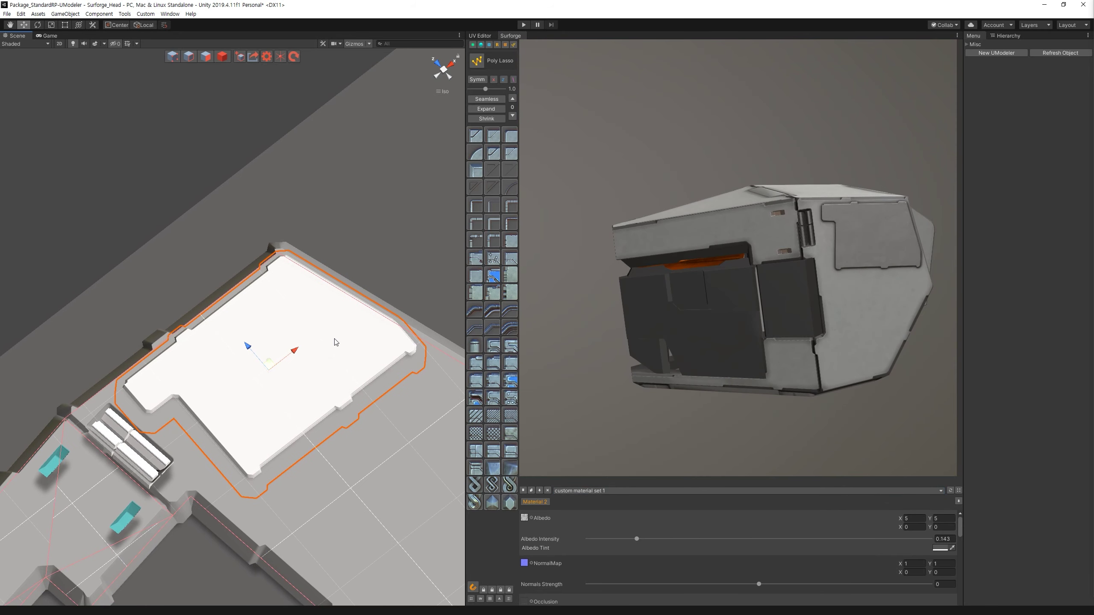
pyautogui.moveTo(301, 345)
pyautogui.keyDown('alt'); pyautogui.mouseDown()
pyautogui.moveTo(273, 326)
pyautogui.moveTo(284, 336)
pyautogui.mouseUp(); pyautogui.keyUp('alt')
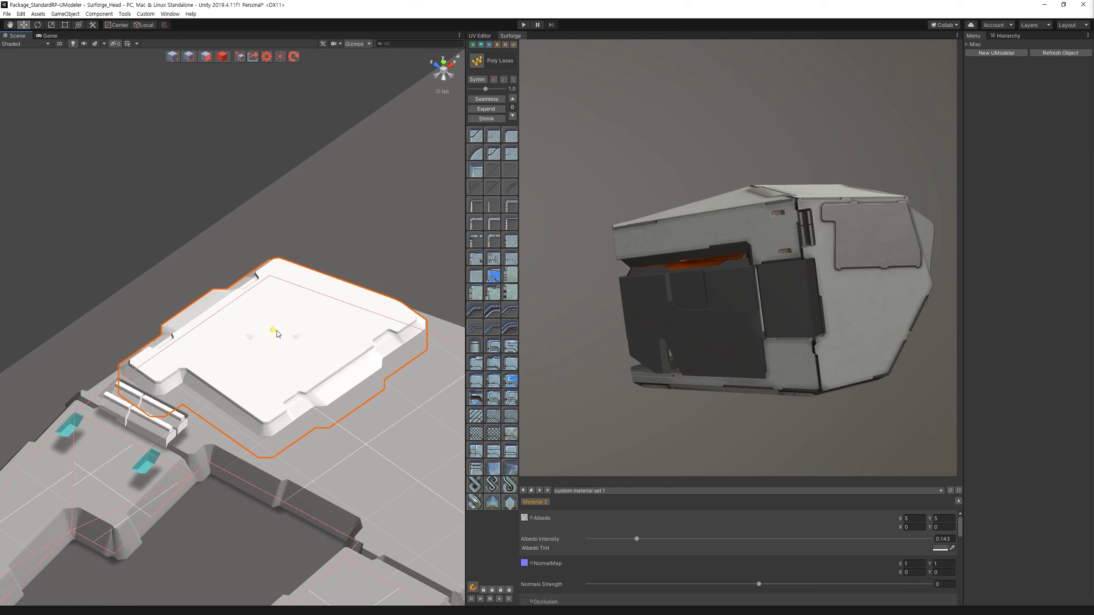
pyautogui.moveTo(731, 258)
pyautogui.keyDown('alt'); pyautogui.mouseDown()
pyautogui.moveTo(795, 247)
pyautogui.moveTo(732, 258)
pyautogui.mouseUp(); pyautogui.keyUp('alt')
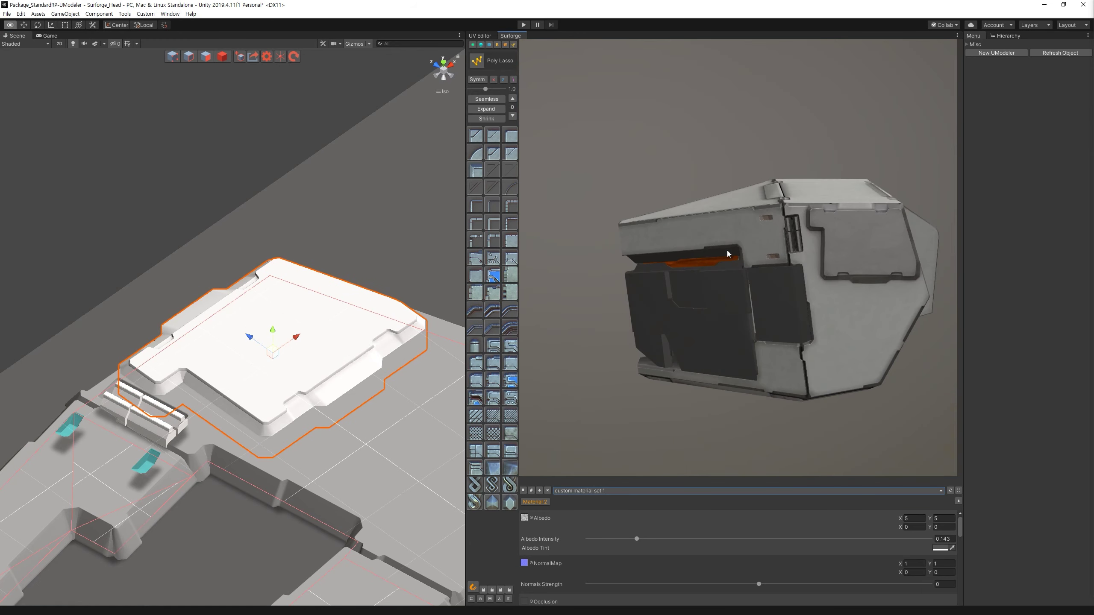
pyautogui.moveTo(350, 351); pyautogui.dragTo(344, 365, button='middle')
pyautogui.moveTo(276, 343); pyautogui.dragTo(274, 349)
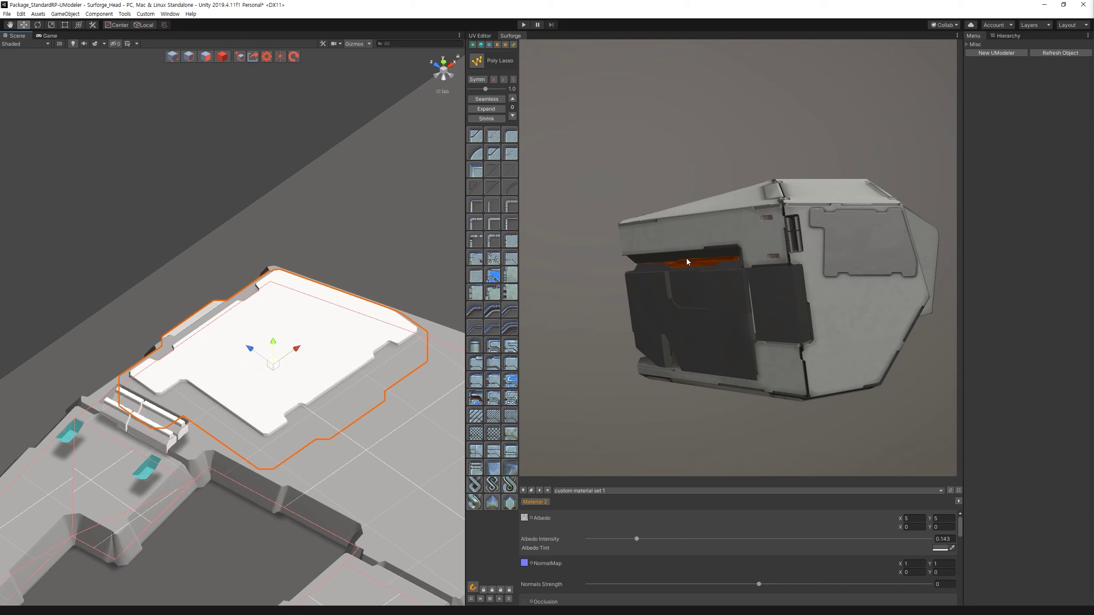
# Deselect the panel and select the white twin-bar detail piece.
pyautogui.moveTo(348, 299); pyautogui.dragTo(350, 311, button='middle')
pyautogui.click(349, 311)
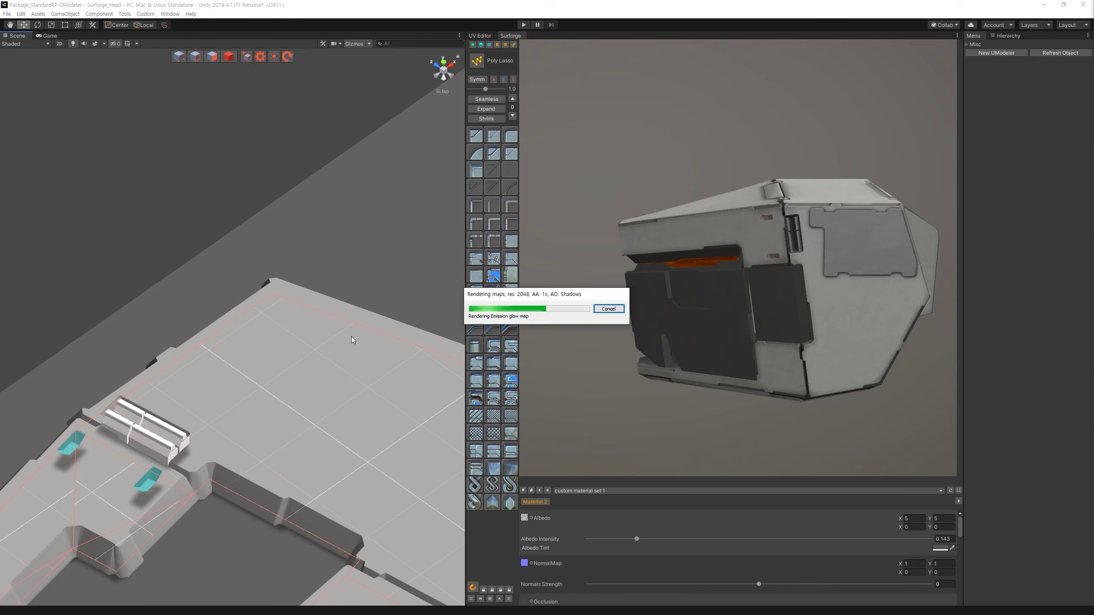
pyautogui.keyDown('alt'); pyautogui.moveTo(351, 337); pyautogui.dragTo(383, 263); pyautogui.keyUp('alt')
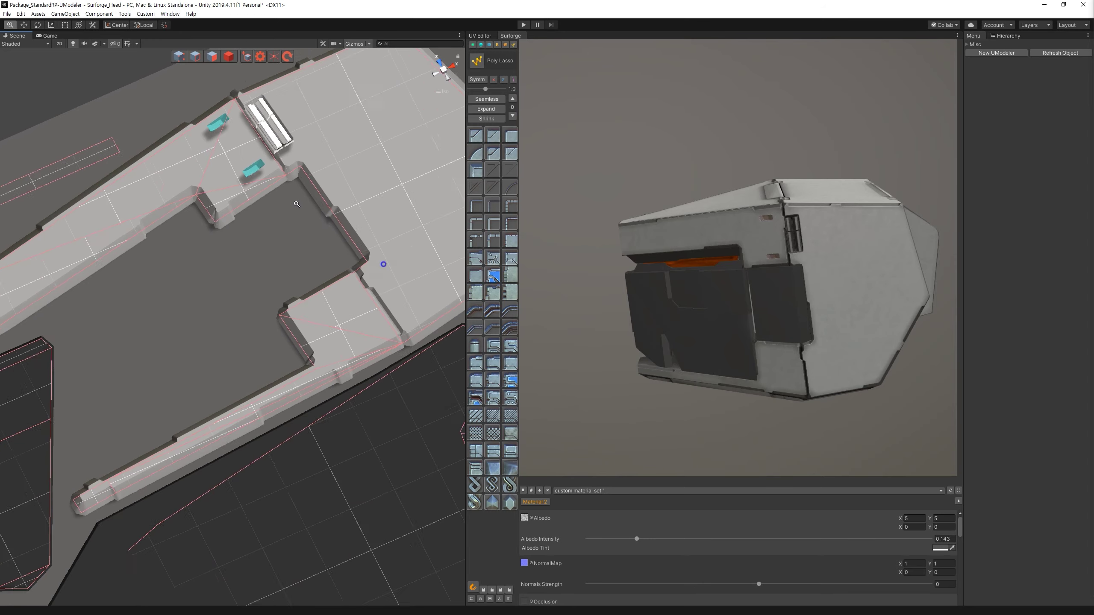
pyautogui.keyDown('alt'); pyautogui.moveTo(383, 264); pyautogui.dragTo(286, 372); pyautogui.keyUp('alt')
pyautogui.click(297, 237)
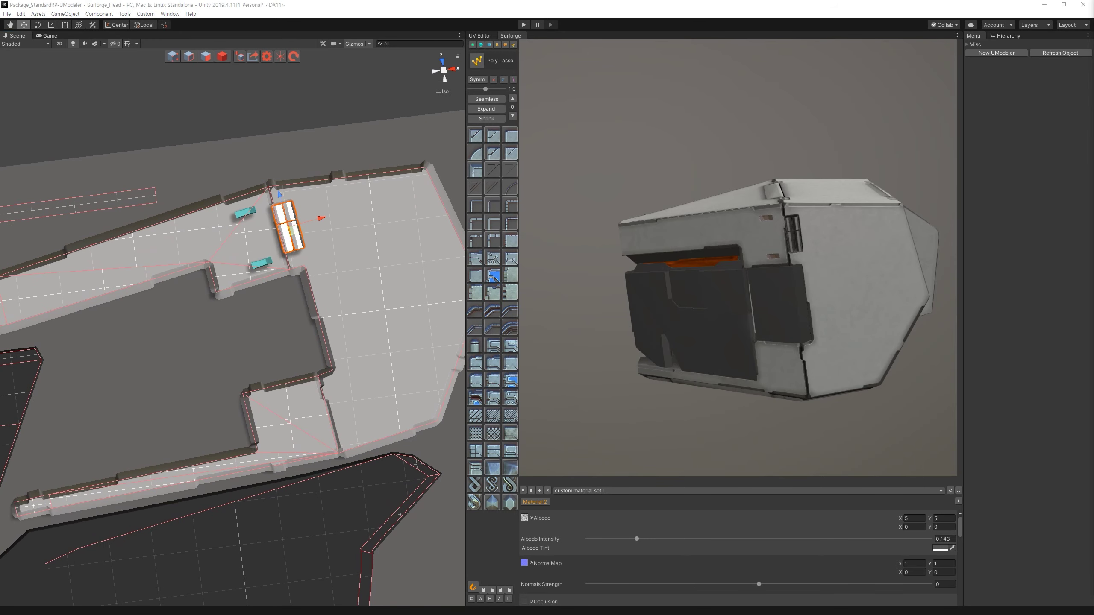
# Pick the helmet's Material 4 for editing from a close top preview.
pyautogui.moveTo(391, 469); pyautogui.dragTo(349, 397, button='middle')
pyautogui.keyDown('alt'); pyautogui.moveTo(666, 378); pyautogui.dragTo(725, 297); pyautogui.keyUp('alt')
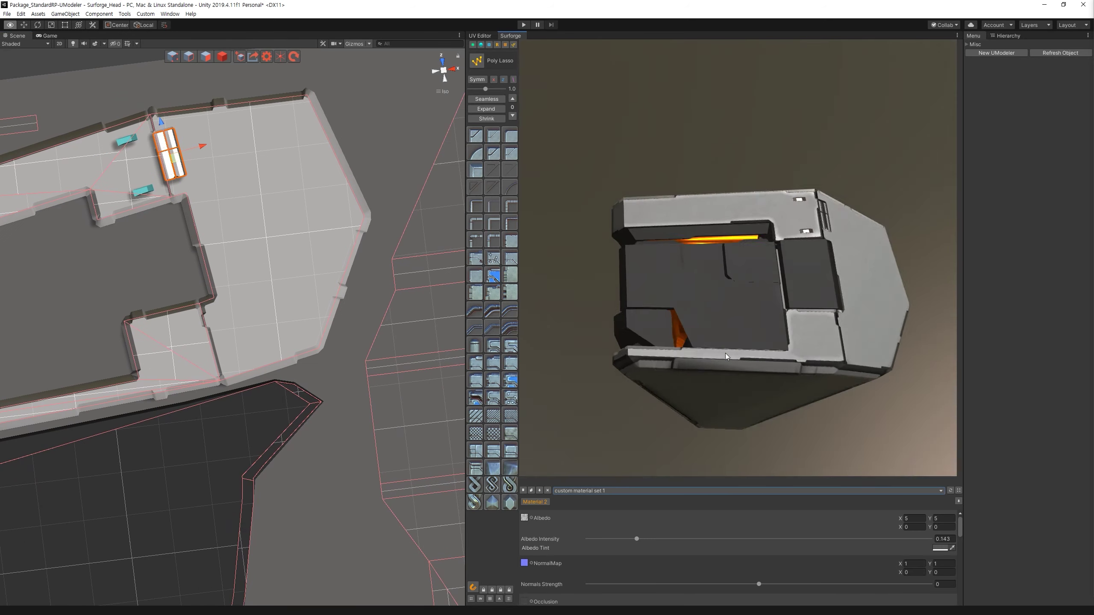
pyautogui.scroll(5, 768, 318)
pyautogui.click(769, 321)
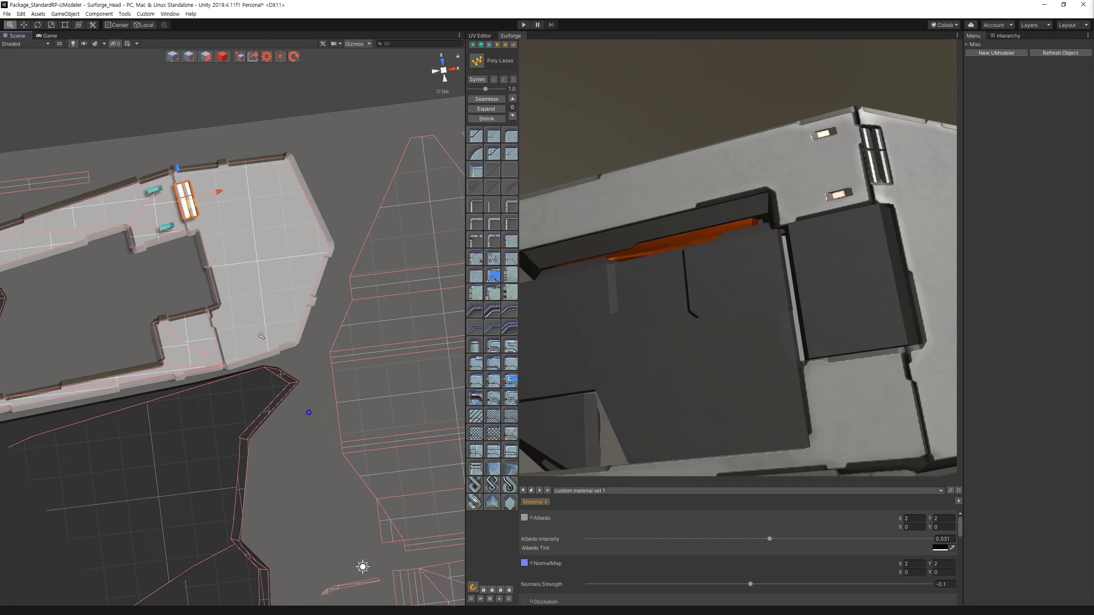
# Place a bevelled rectangle detail on the UV layout, then delete it.
pyautogui.scroll(-10, 285, 317)
pyautogui.moveTo(285, 318); pyautogui.dragTo(182, 131)
pyautogui.scroll(-5, 182, 131)
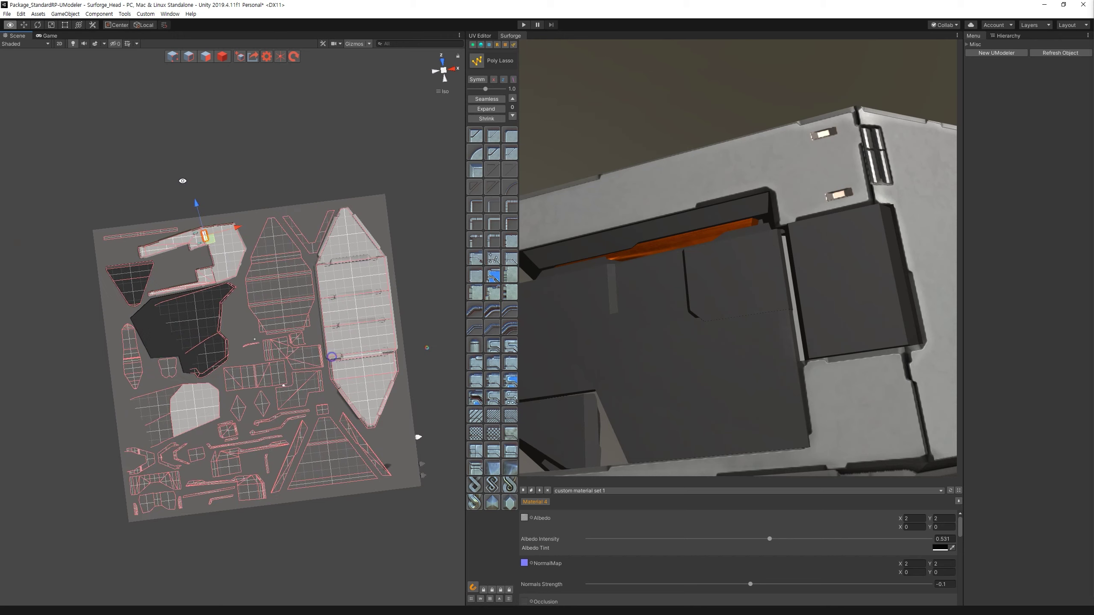
pyautogui.scroll(5, 162, 373)
pyautogui.scroll(4, 163, 374)
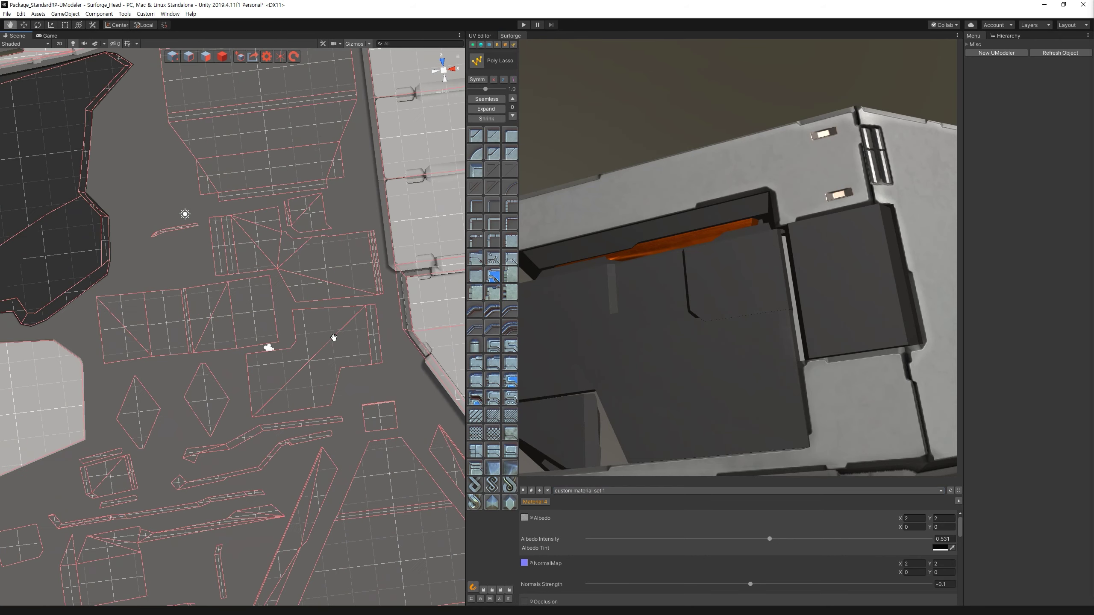
pyautogui.click(513, 45)
pyautogui.click(511, 49)
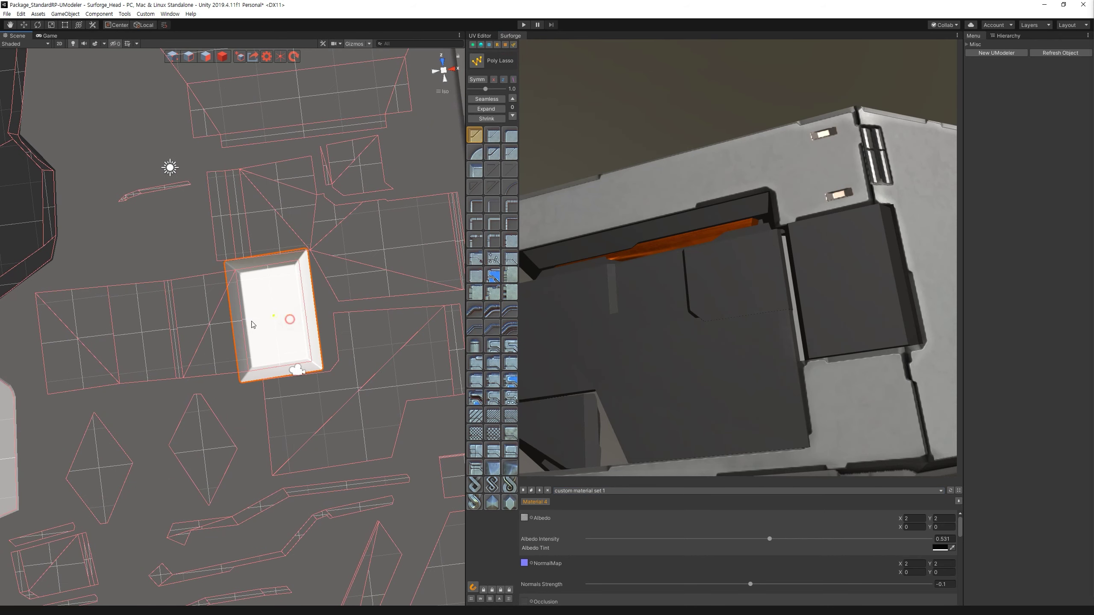
pyautogui.press('Delete')
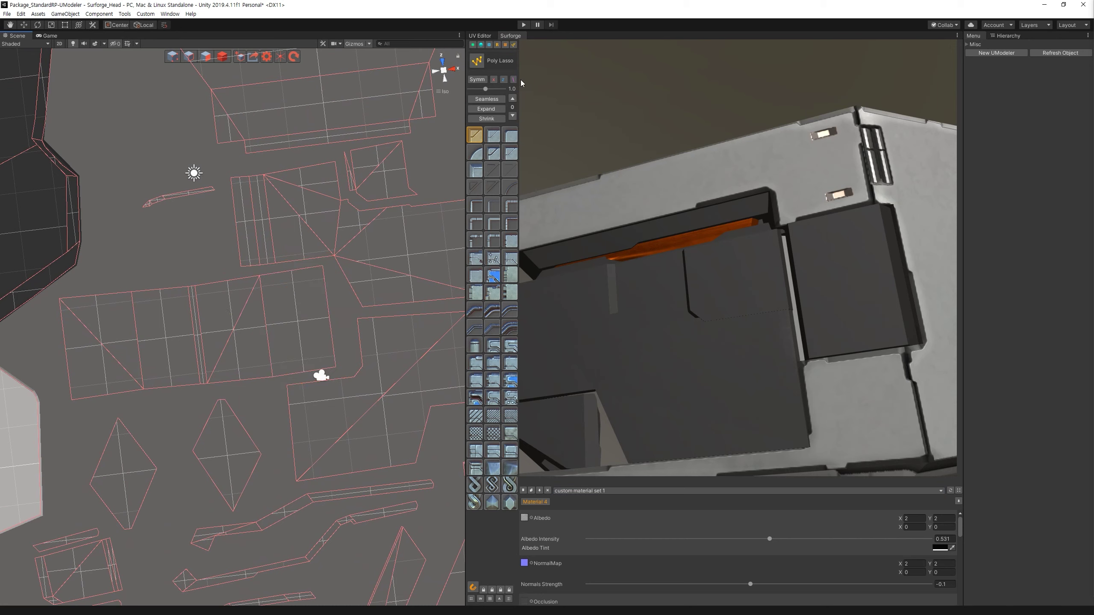
# Abandon an unfinished outline, then poly-lasso a bevelled panel on the layout.
pyautogui.click(322, 266)
pyautogui.click(259, 275)
pyautogui.click(204, 384)
pyautogui.rightClick(228, 389)
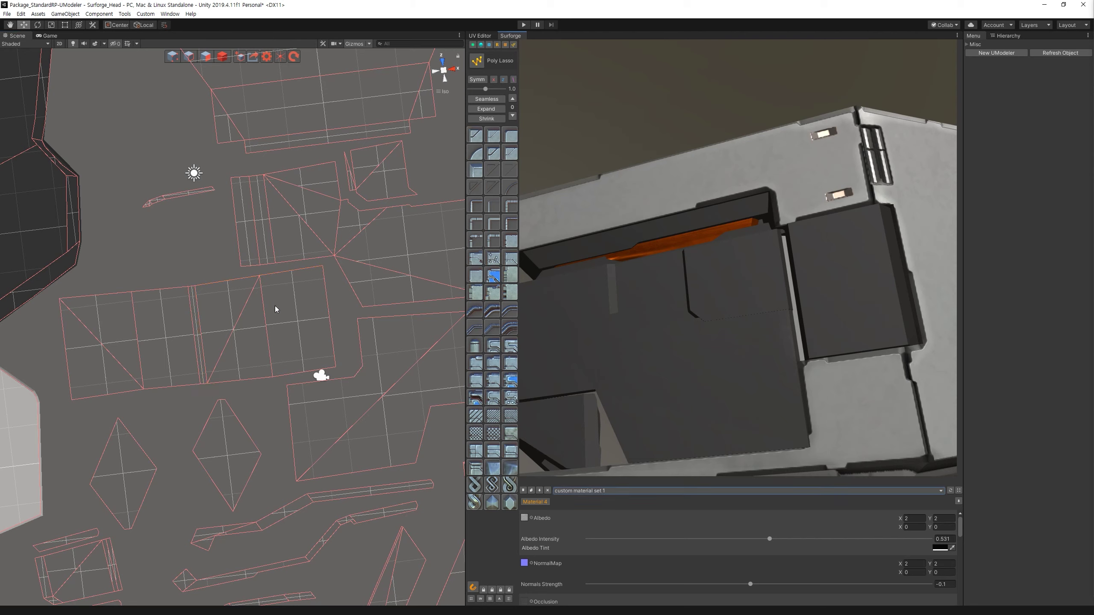
pyautogui.click(474, 135)
pyautogui.click(195, 286)
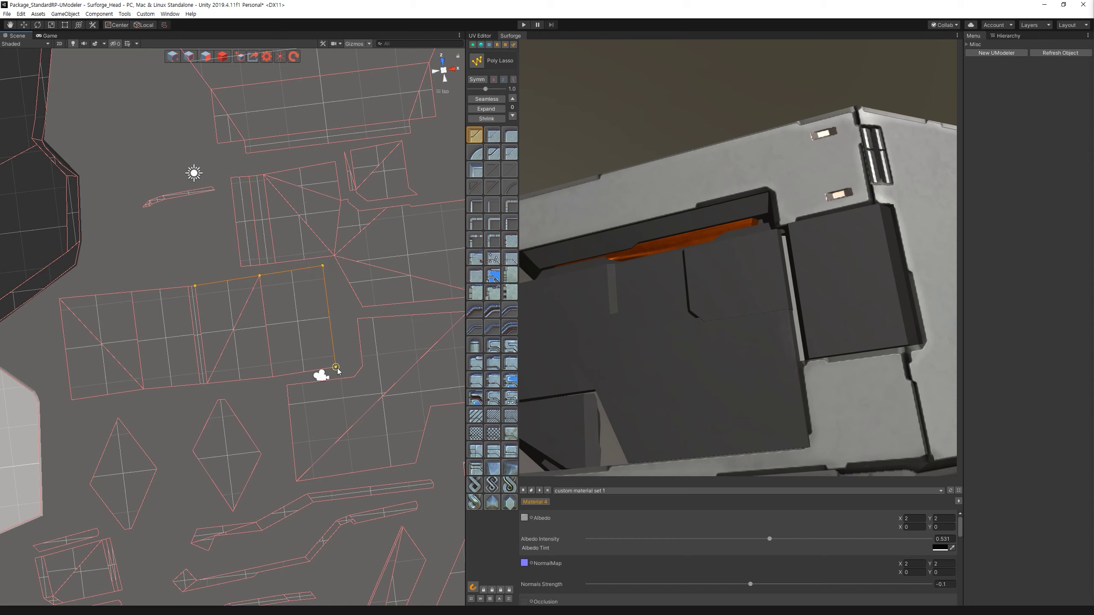
pyautogui.click(273, 377)
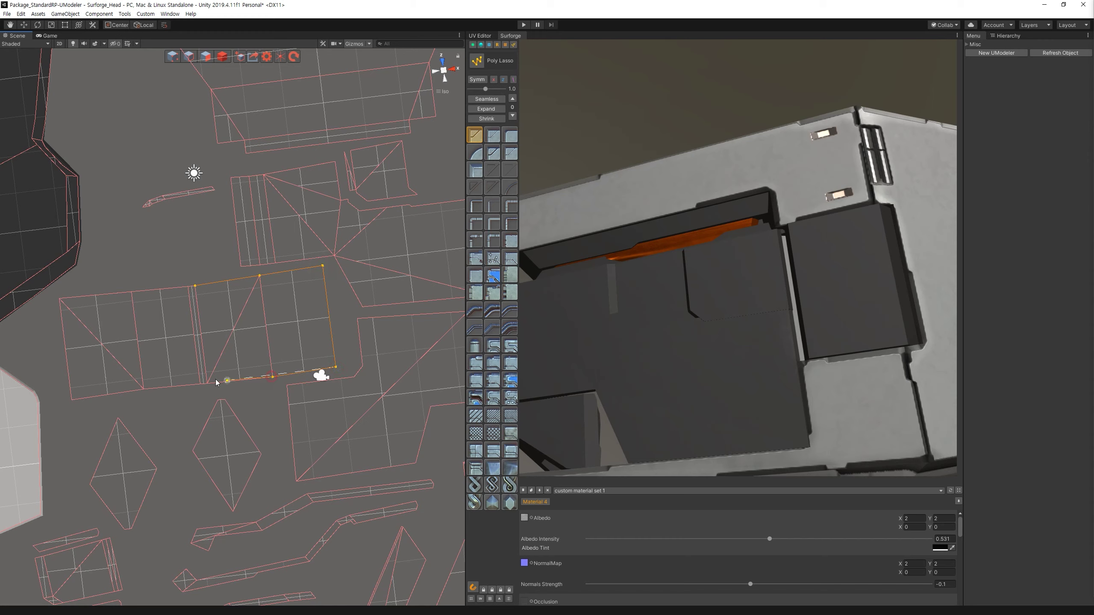
pyautogui.click(195, 286)
# Poly-lasso a second bevelled panel beside the first one.
pyautogui.click(506, 47)
pyautogui.click(59, 299)
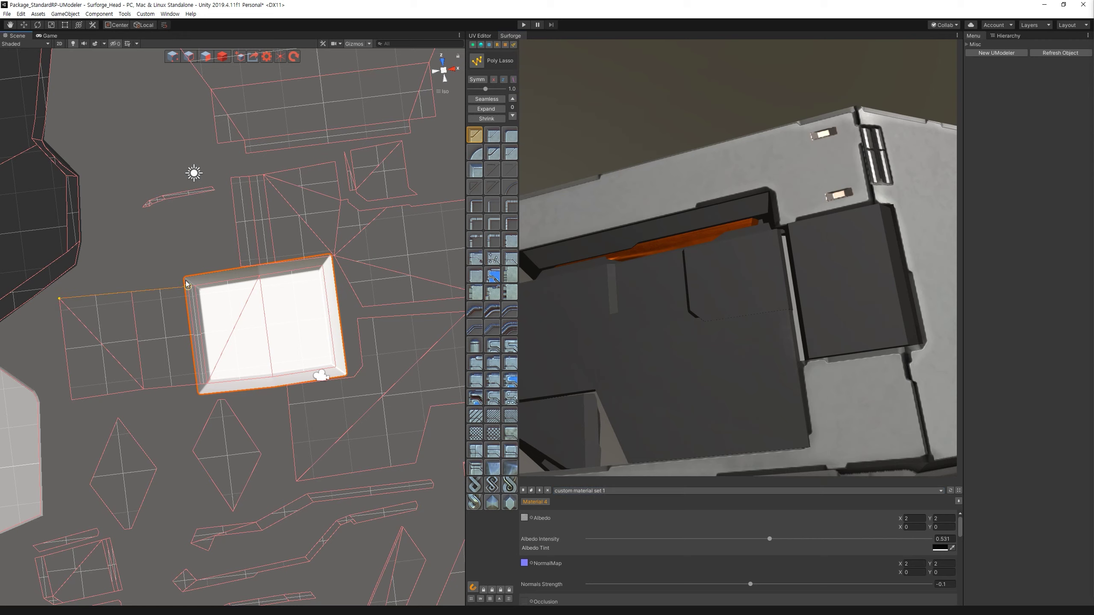
pyautogui.click(200, 383)
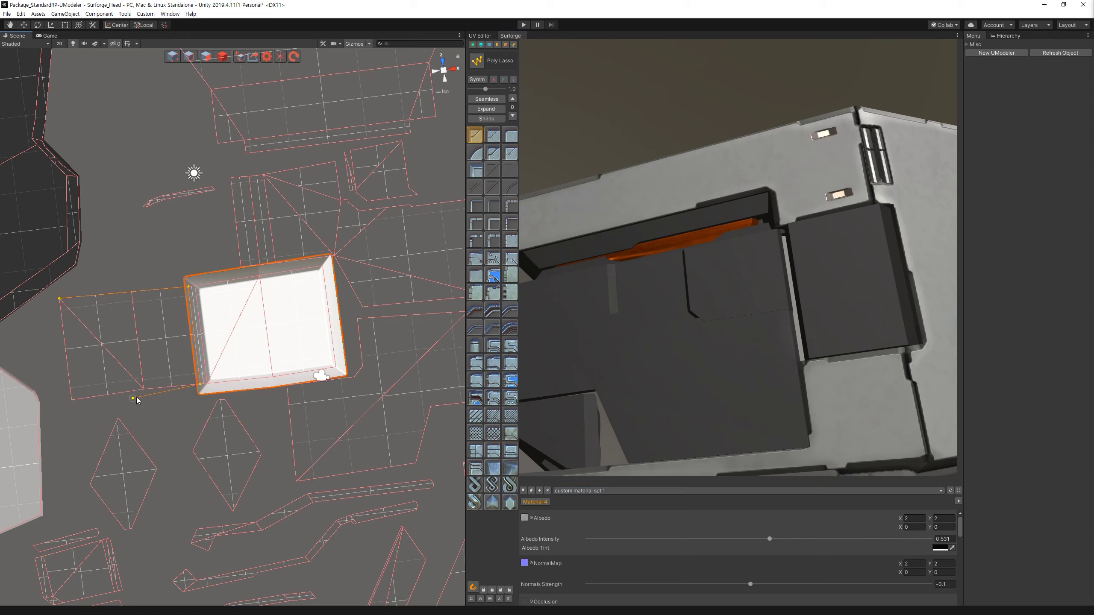
pyautogui.click(60, 299)
# Give both new panels a notched bevel and assign material mask 2.
pyautogui.click(234, 274)
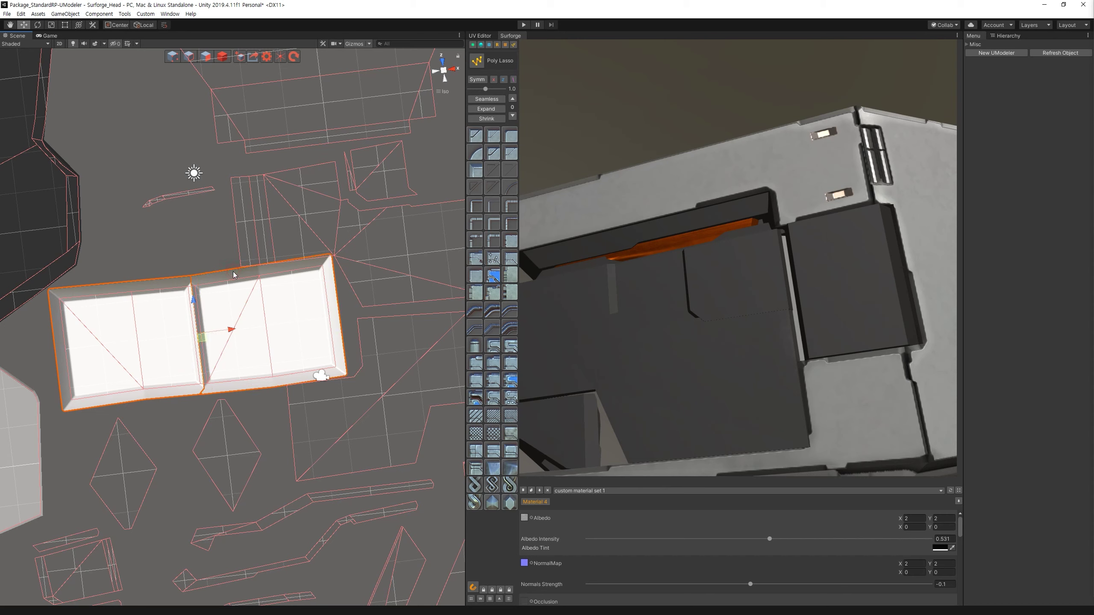
pyautogui.click(476, 286)
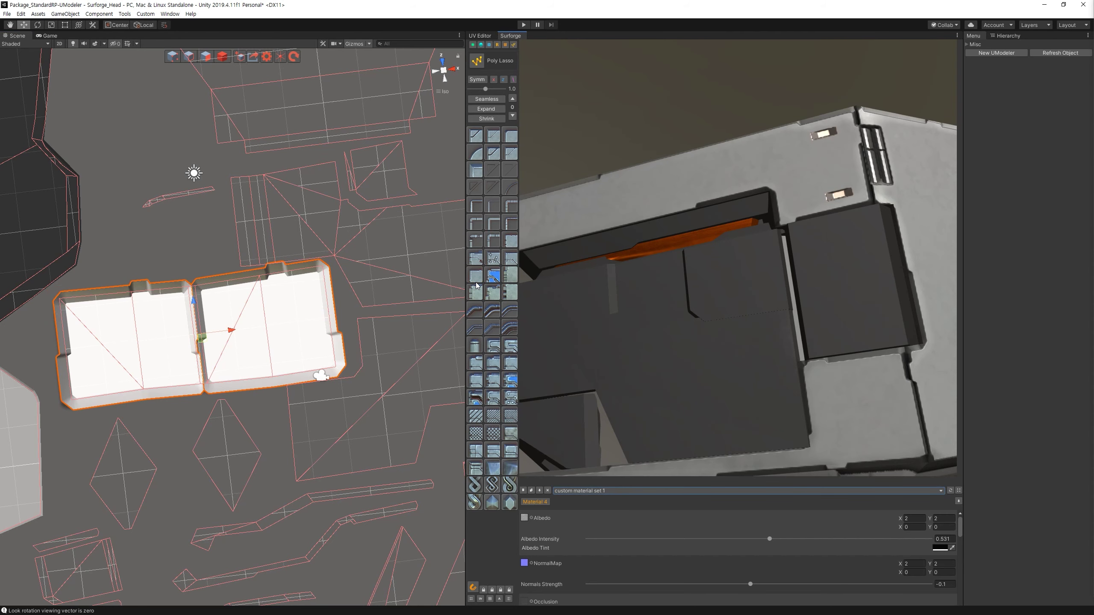
pyautogui.click(481, 46)
pyautogui.click(486, 88)
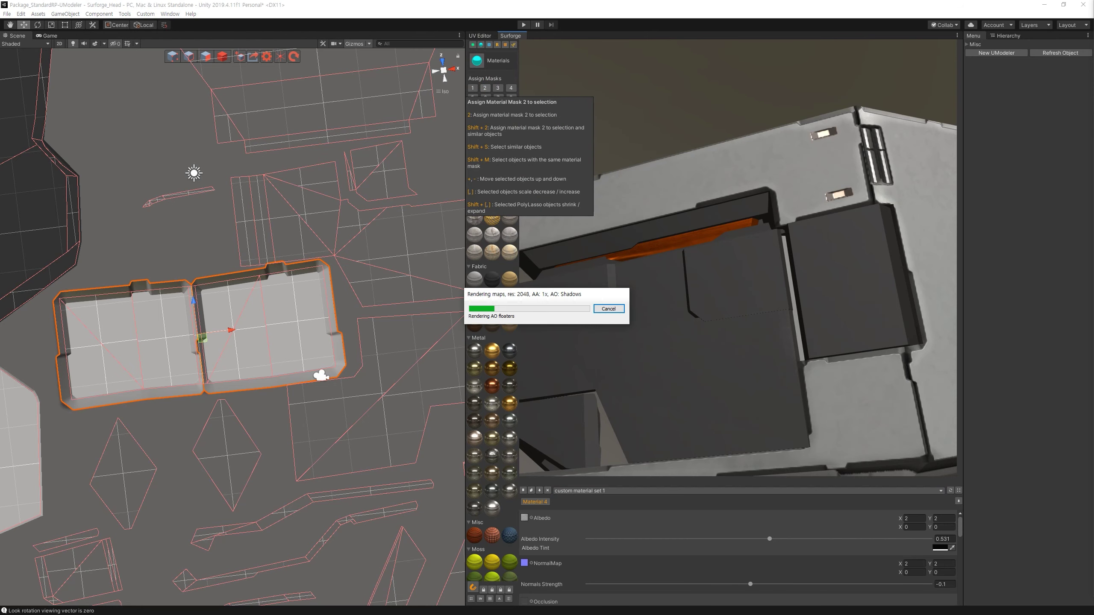
# Inspect the twin panels on the helmet preview and return to the poly-lasso tools.
pyautogui.moveTo(664, 288)
pyautogui.keyDown('alt'); pyautogui.mouseDown()
pyautogui.moveTo(858, 335)
pyautogui.moveTo(853, 293)
pyautogui.mouseUp(); pyautogui.keyUp('alt')
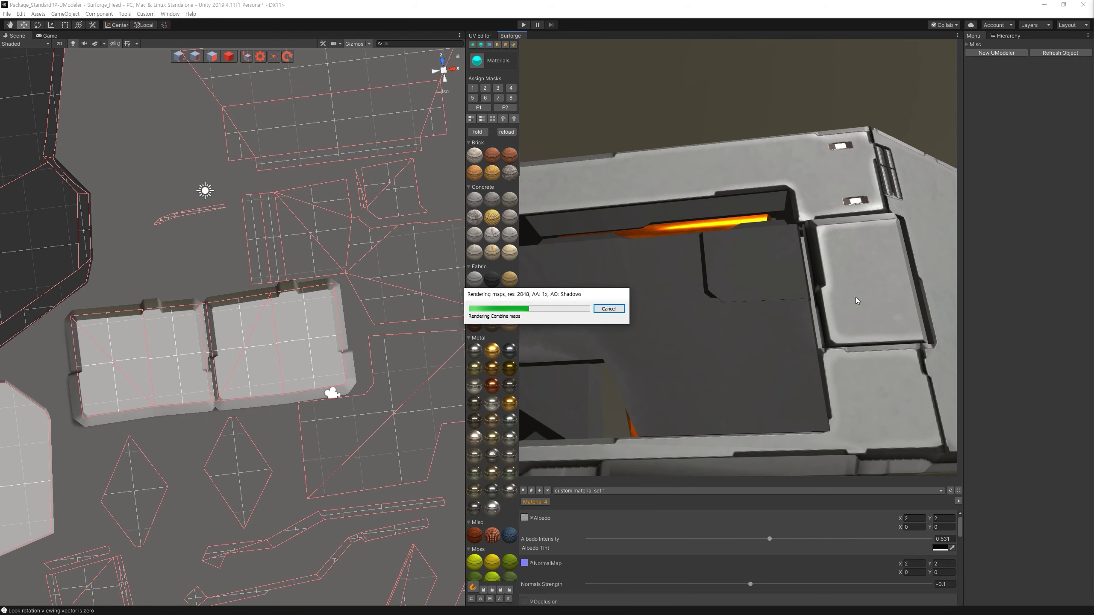
pyautogui.moveTo(864, 292)
pyautogui.keyDown('alt'); pyautogui.mouseDown()
pyautogui.moveTo(847, 357)
pyautogui.moveTo(921, 349)
pyautogui.moveTo(809, 325)
pyautogui.mouseUp(); pyautogui.keyUp('alt')
pyautogui.scroll(-3, 893, 320)
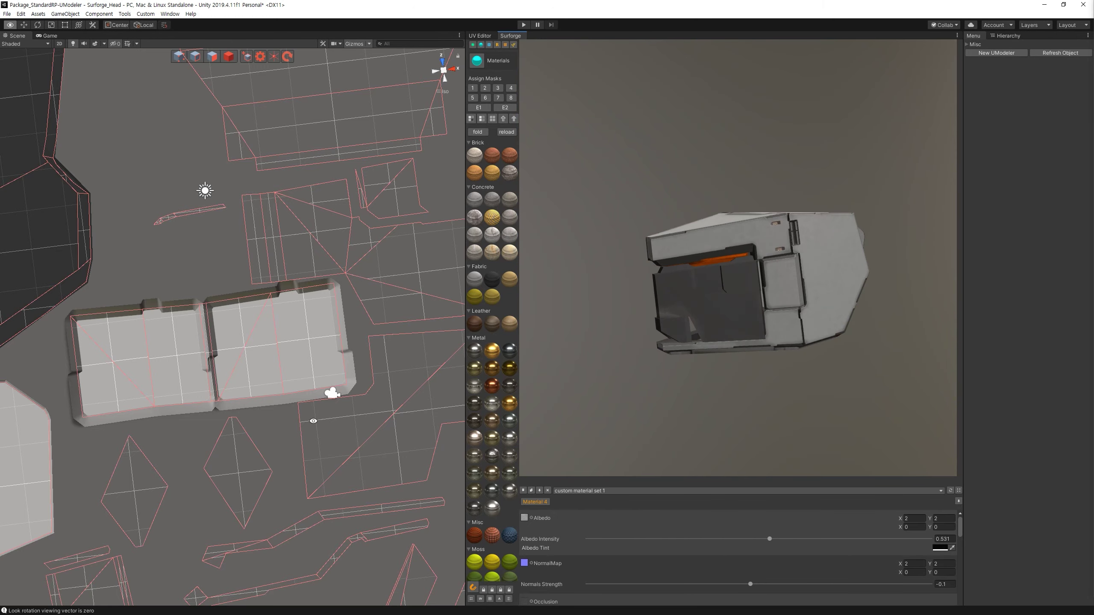
pyautogui.scroll(3, 310, 416)
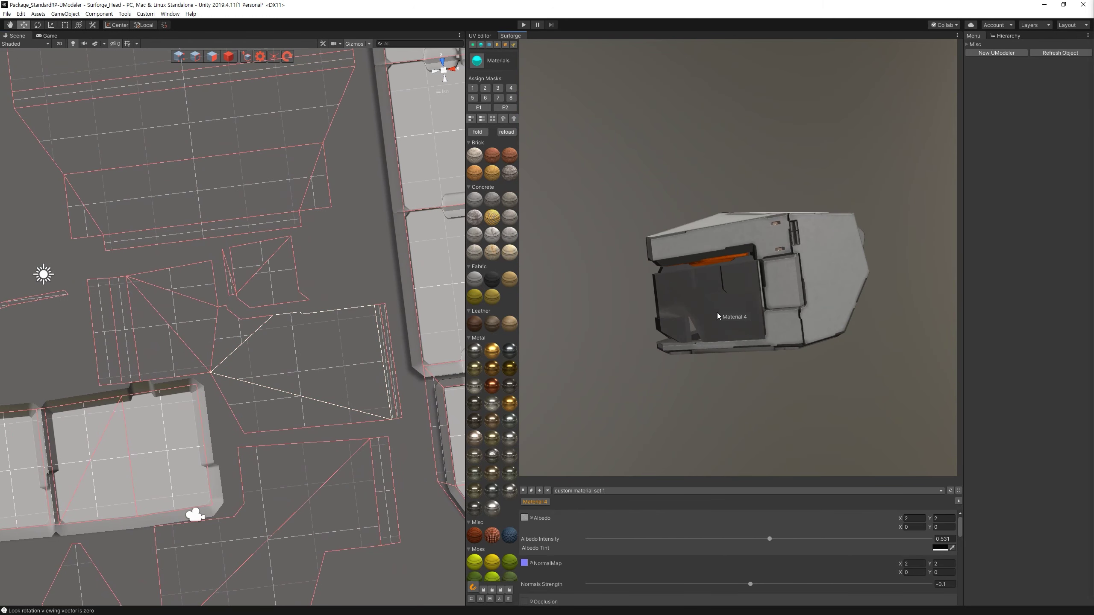
pyautogui.scroll(2, 261, 354)
pyautogui.click(513, 44)
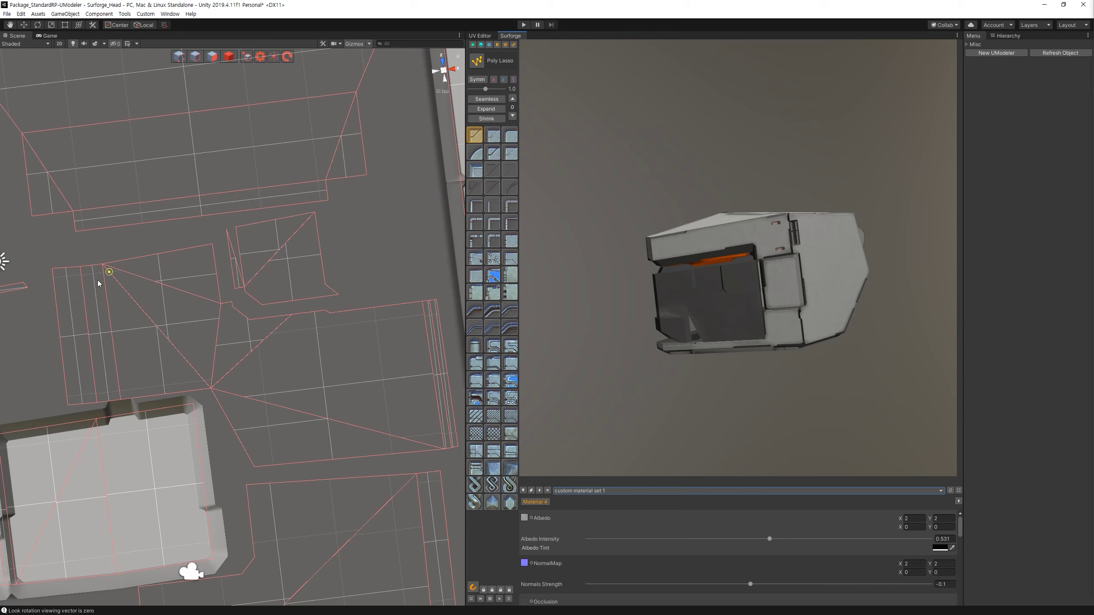
# Outline a panel covering the large L-shaped UV island with poly lasso.
pyautogui.doubleClick(757, 316)
pyautogui.press('ctrl')
pyautogui.moveTo(651, 260)
pyautogui.mouseDown()
pyautogui.moveTo(703, 265)
pyautogui.moveTo(675, 266)
pyautogui.mouseUp()
pyautogui.click(103, 264)
pyautogui.click(213, 244)
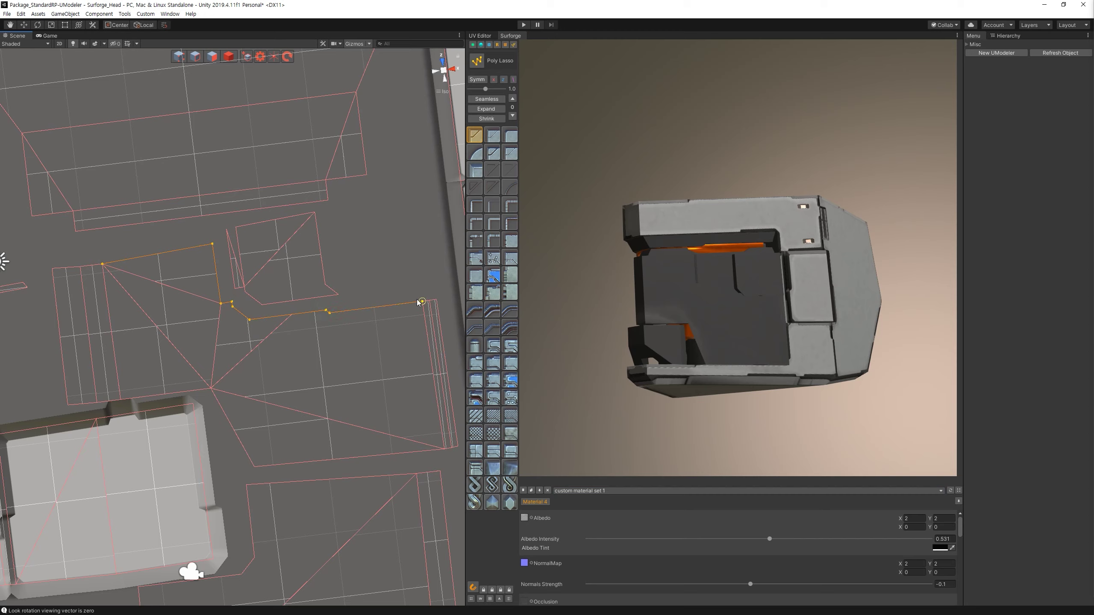
pyautogui.click(430, 301)
pyautogui.click(218, 394)
pyautogui.click(120, 399)
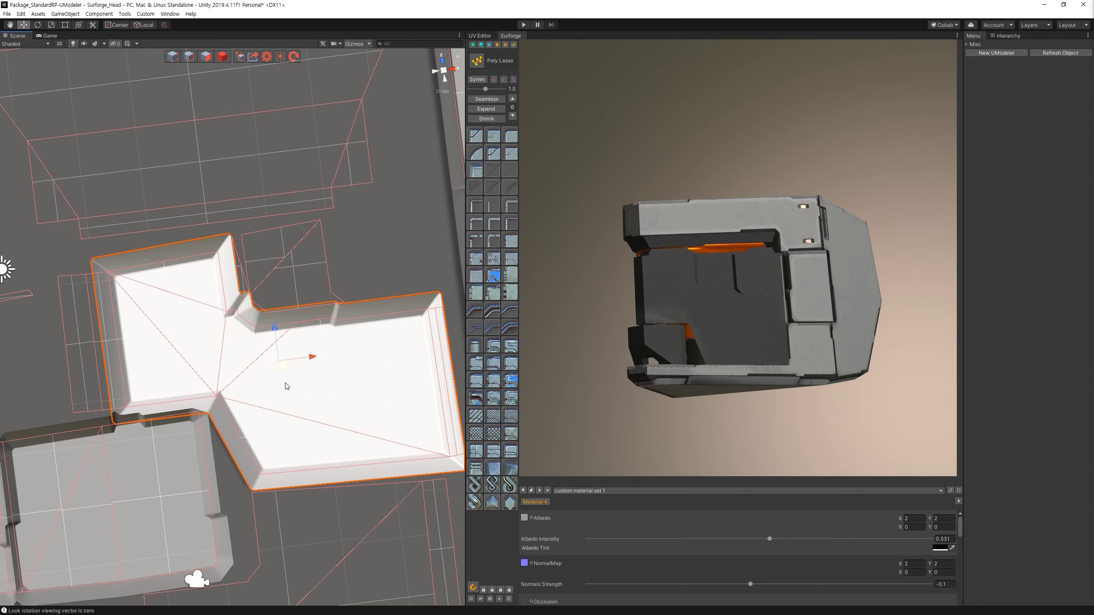
# Give the L-shaped panel a notched edge profile and material mask 4.
pyautogui.click(473, 291)
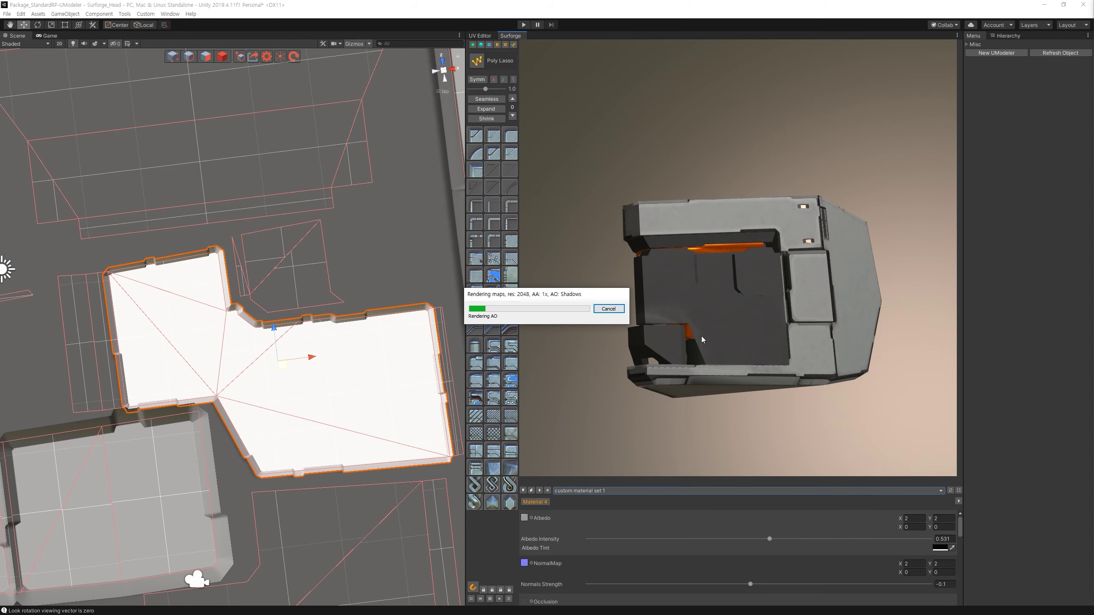
pyautogui.moveTo(702, 336); pyautogui.dragTo(780, 349)
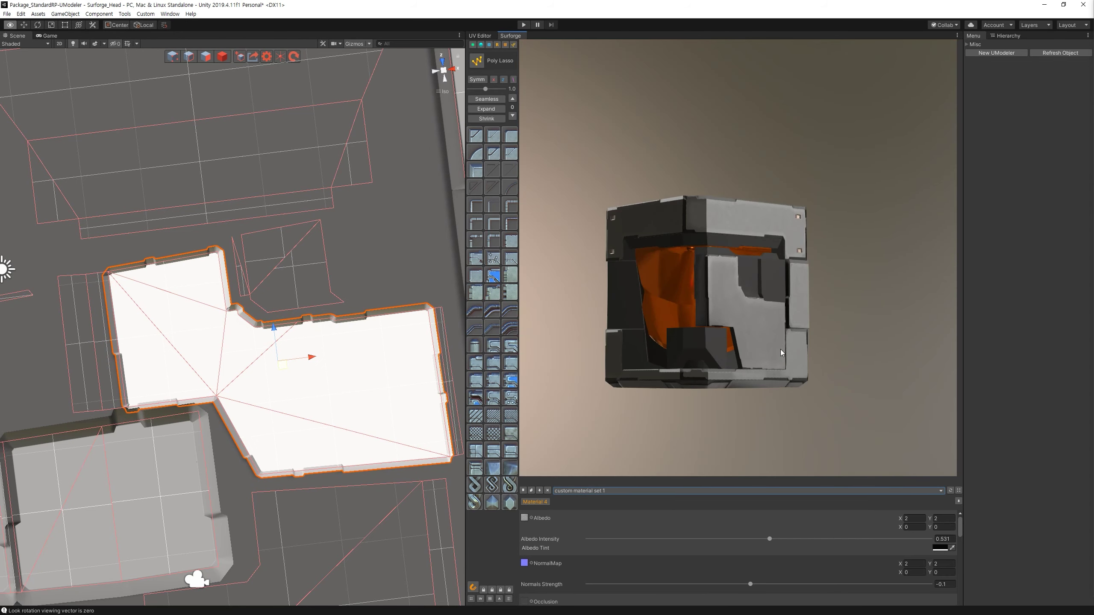
pyautogui.click(481, 45)
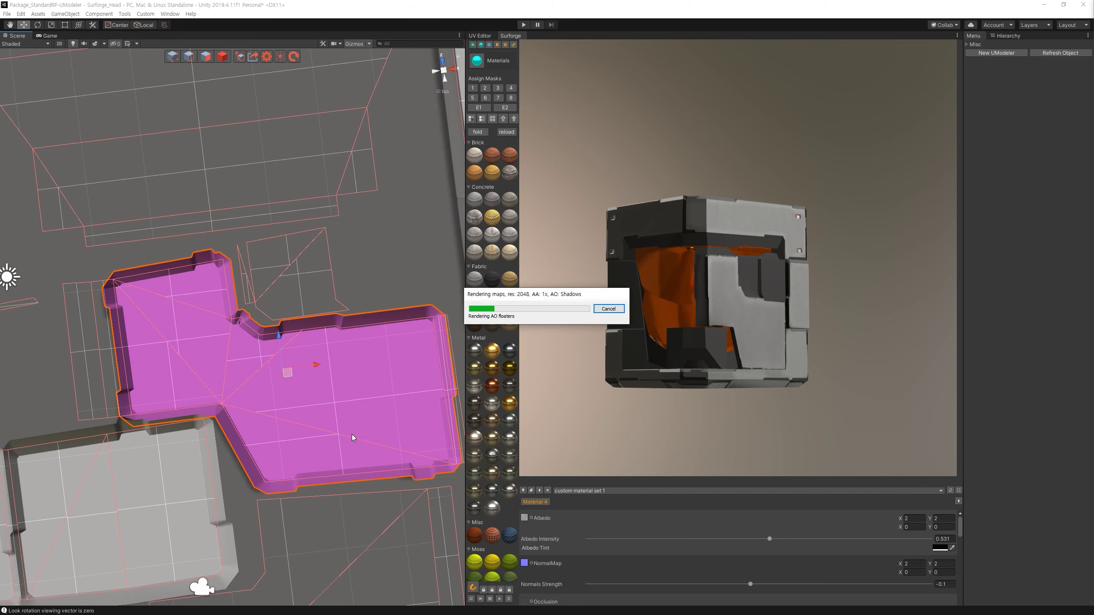
pyautogui.moveTo(619, 385); pyautogui.dragTo(565, 349)
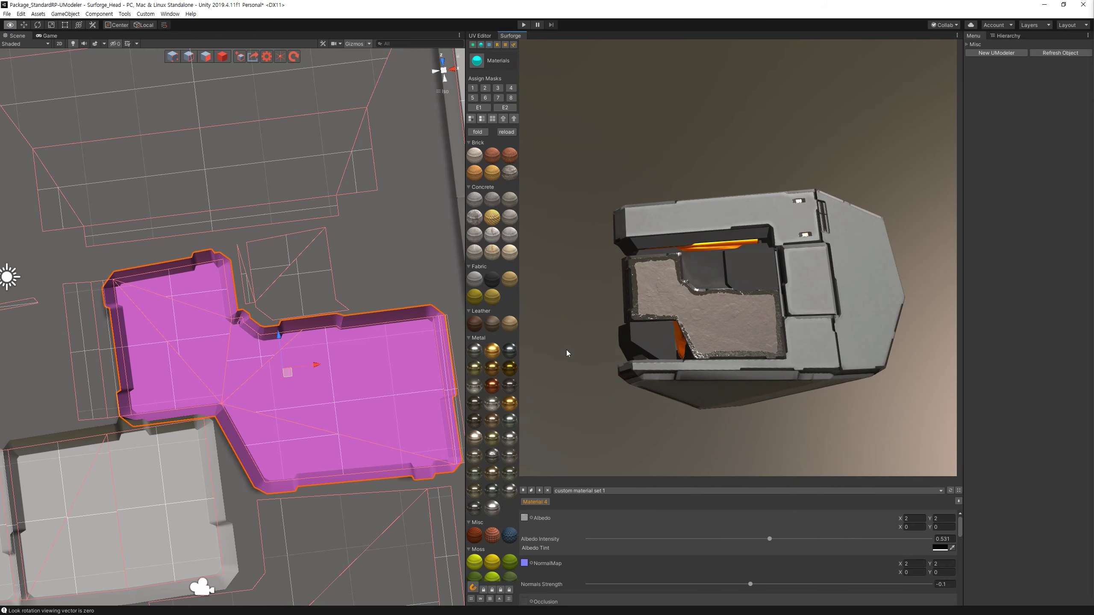
pyautogui.click(498, 98)
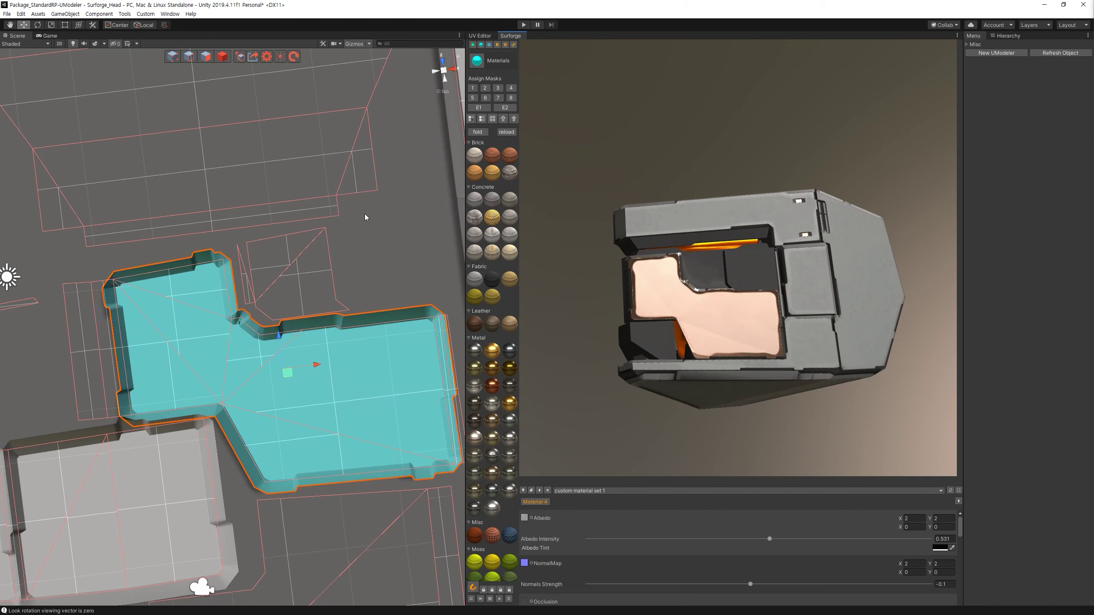
pyautogui.click(508, 88)
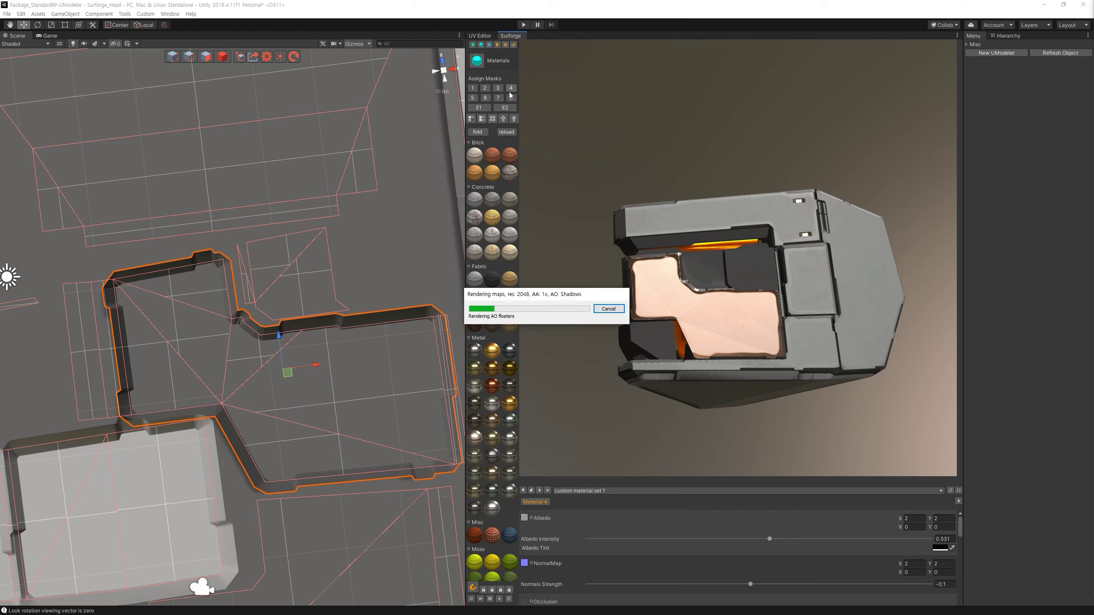
pyautogui.moveTo(661, 190)
pyautogui.mouseDown()
pyautogui.moveTo(682, 218)
pyautogui.moveTo(830, 311)
pyautogui.moveTo(838, 335)
pyautogui.moveTo(787, 327)
pyautogui.moveTo(842, 308)
pyautogui.moveTo(845, 251)
pyautogui.mouseUp()
pyautogui.keyDown('alt'); pyautogui.moveTo(328, 224); pyautogui.dragTo(399, 178); pyautogui.keyUp('alt')
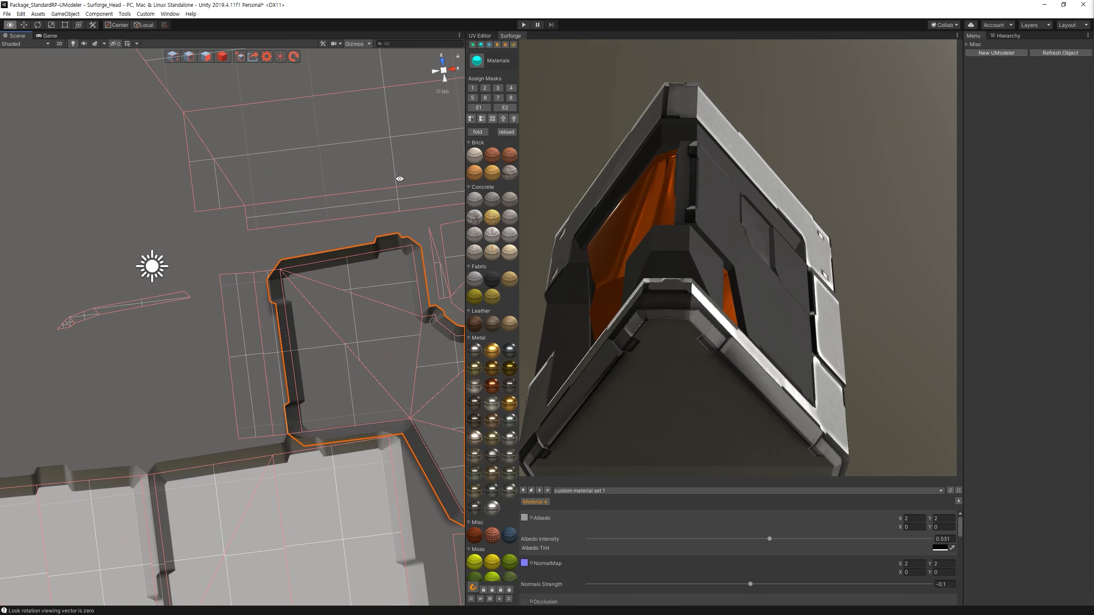
# Outline a narrow strip panel along the L-shaped island's left edge.
pyautogui.click(490, 63)
pyautogui.click(272, 275)
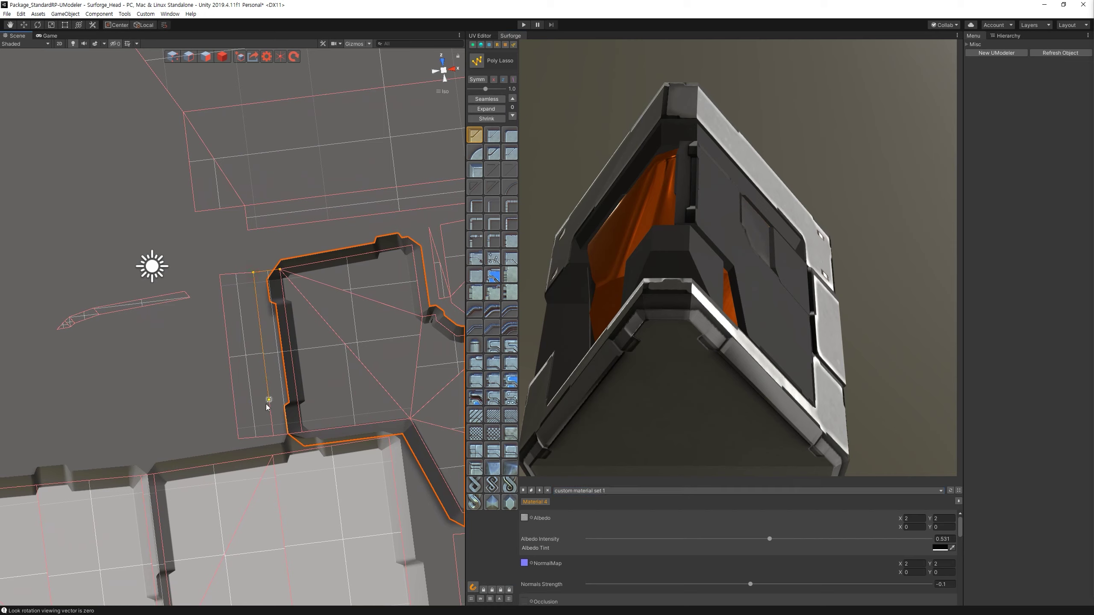
pyautogui.click(277, 455)
pyautogui.rightClick(280, 429)
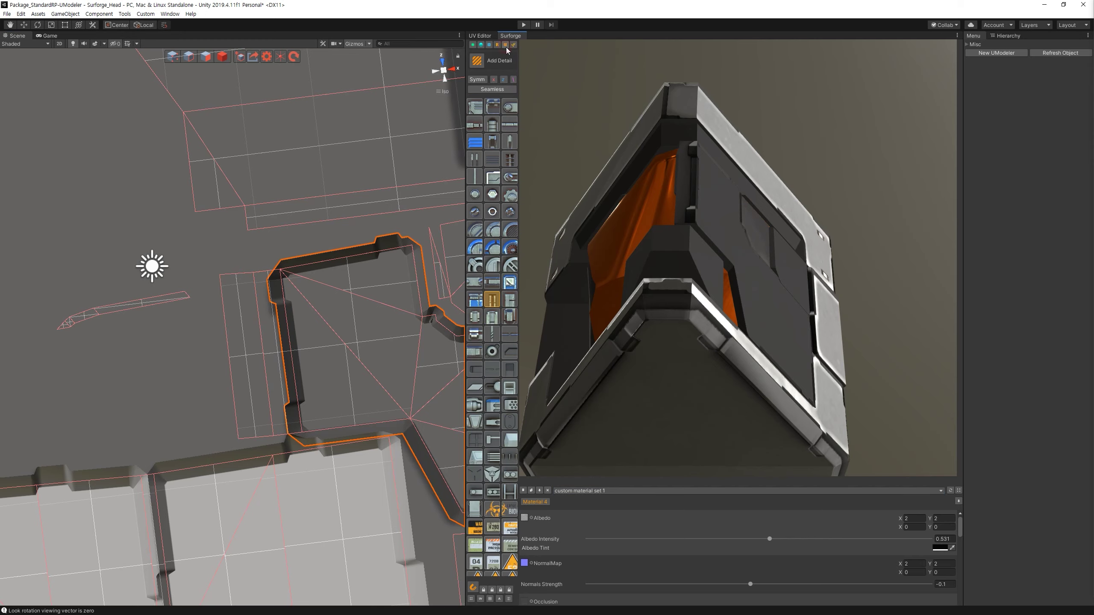
pyautogui.click(274, 437)
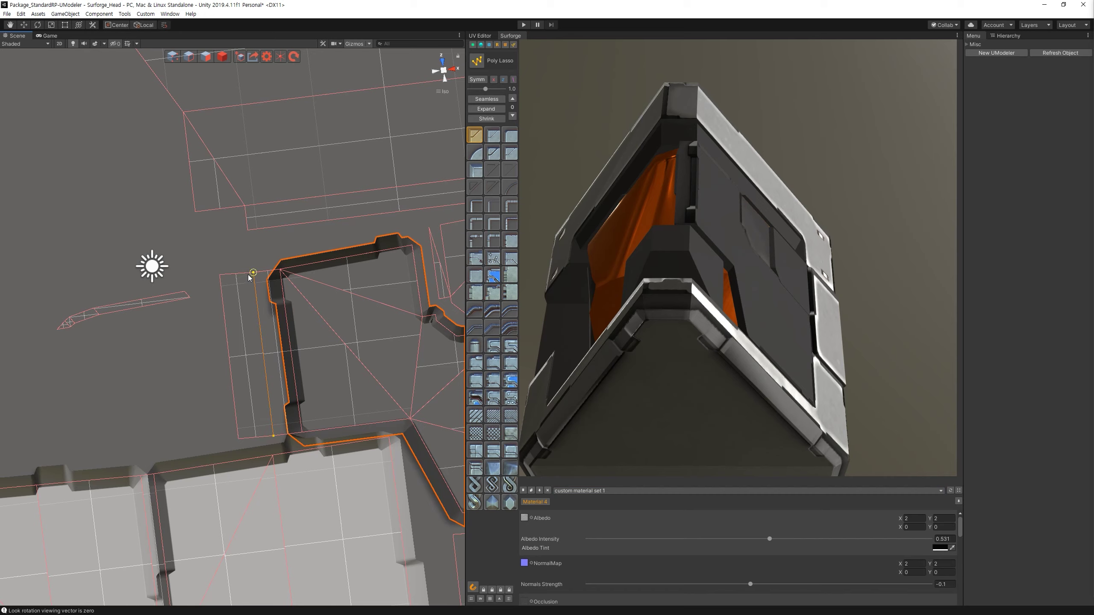
pyautogui.click(274, 436)
pyautogui.press('w')
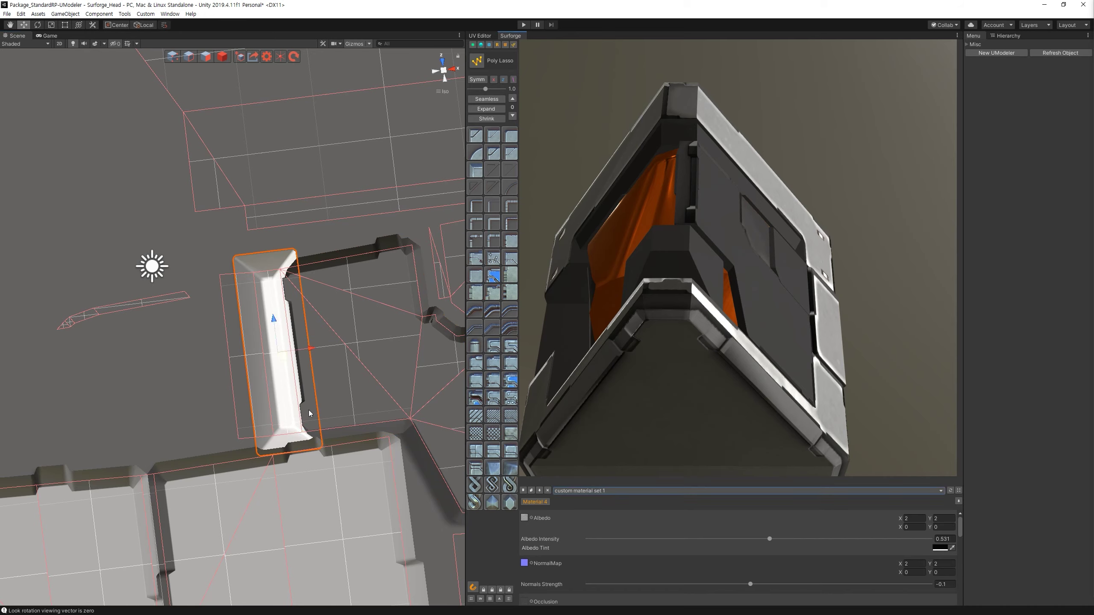
# Assign material mask 4 to the strip panel.
pyautogui.click(481, 45)
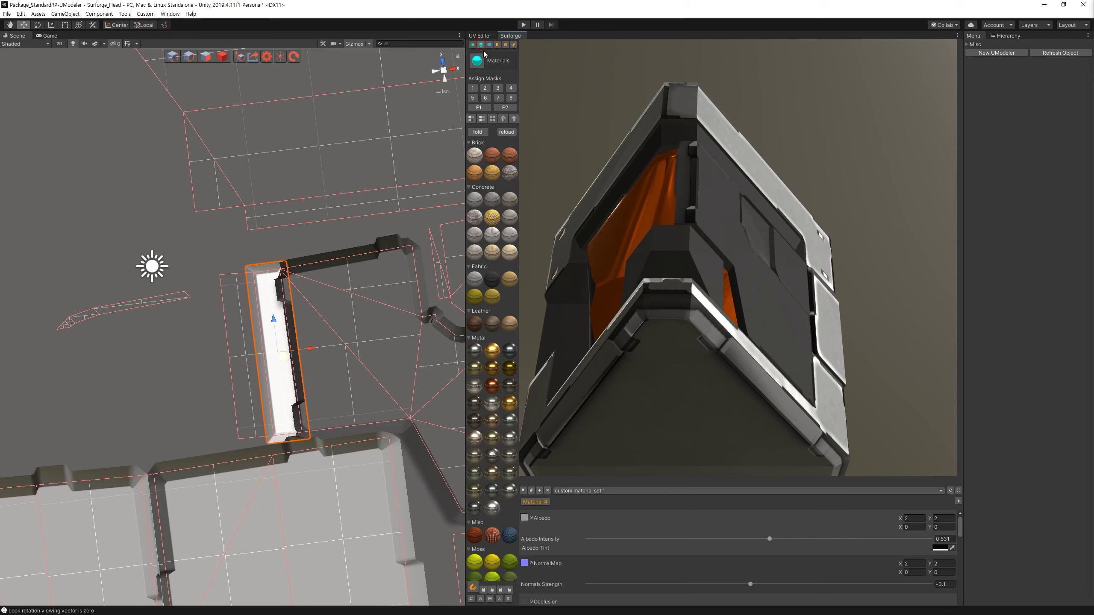
pyautogui.click(509, 89)
pyautogui.keyDown('alt'); pyautogui.moveTo(420, 164); pyautogui.dragTo(308, 299); pyautogui.keyUp('alt')
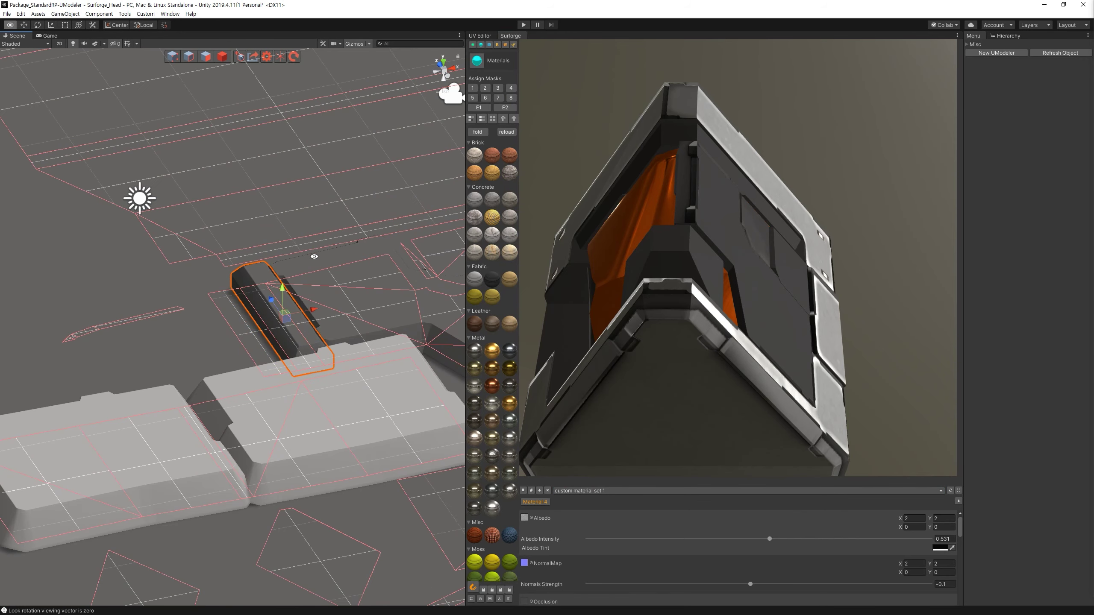
pyautogui.keyDown('alt'); pyautogui.moveTo(282, 312); pyautogui.dragTo(507, 60); pyautogui.keyUp('alt')
# Give the strip a narrow stepped edge profile.
pyautogui.click(514, 45)
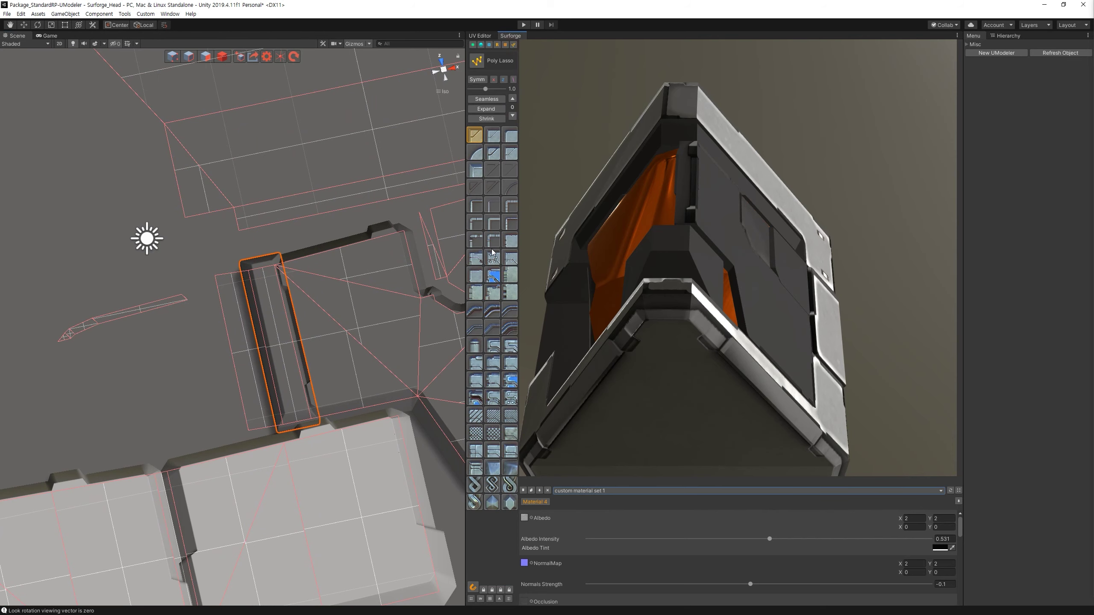
pyautogui.click(472, 295)
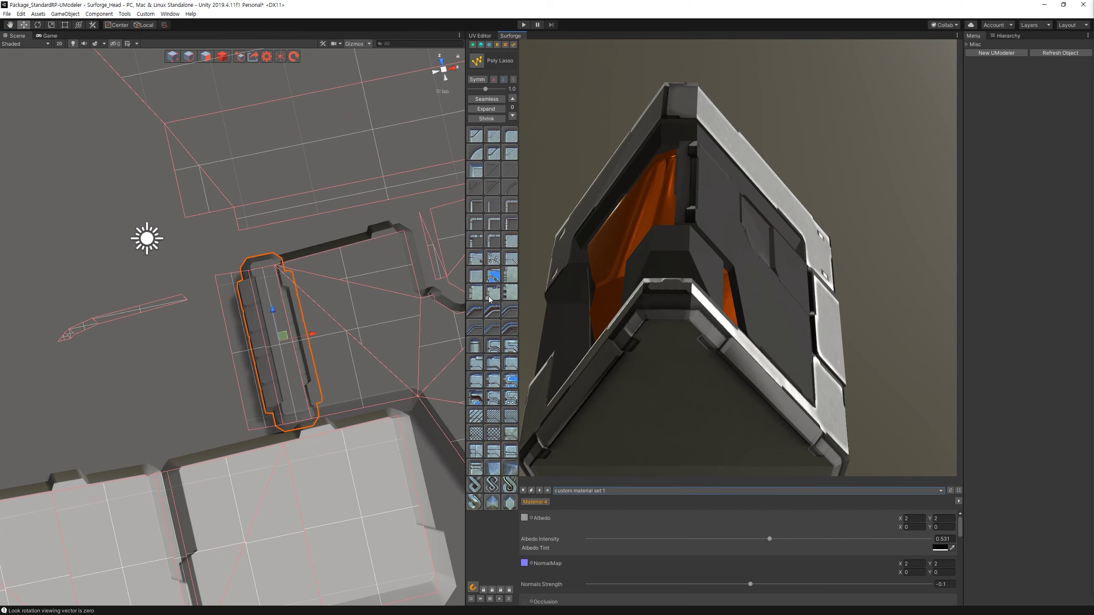
pyautogui.click(490, 297)
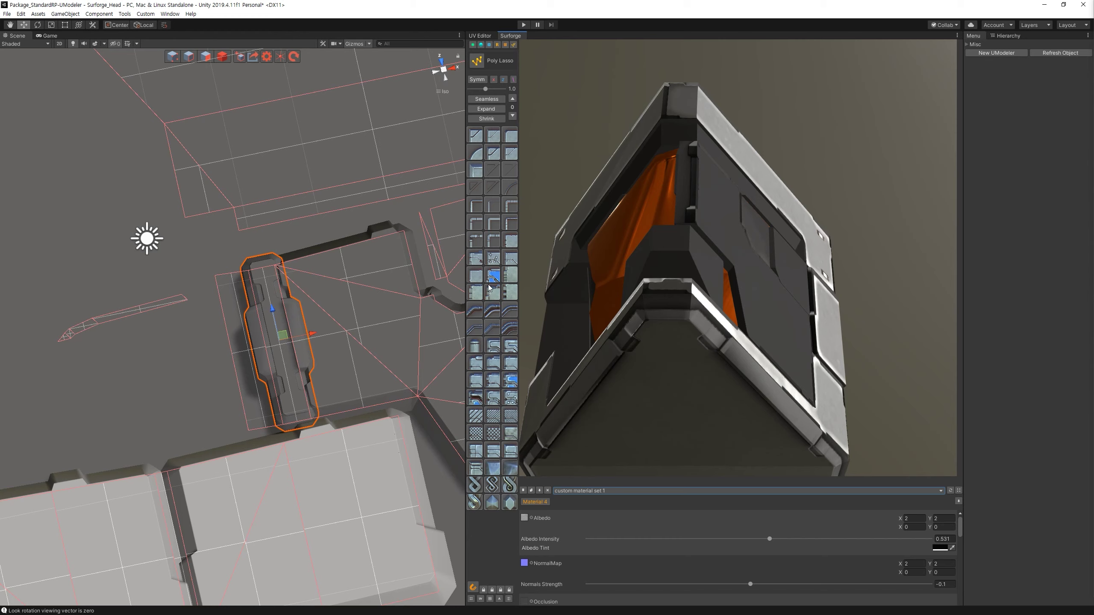
pyautogui.click(477, 279)
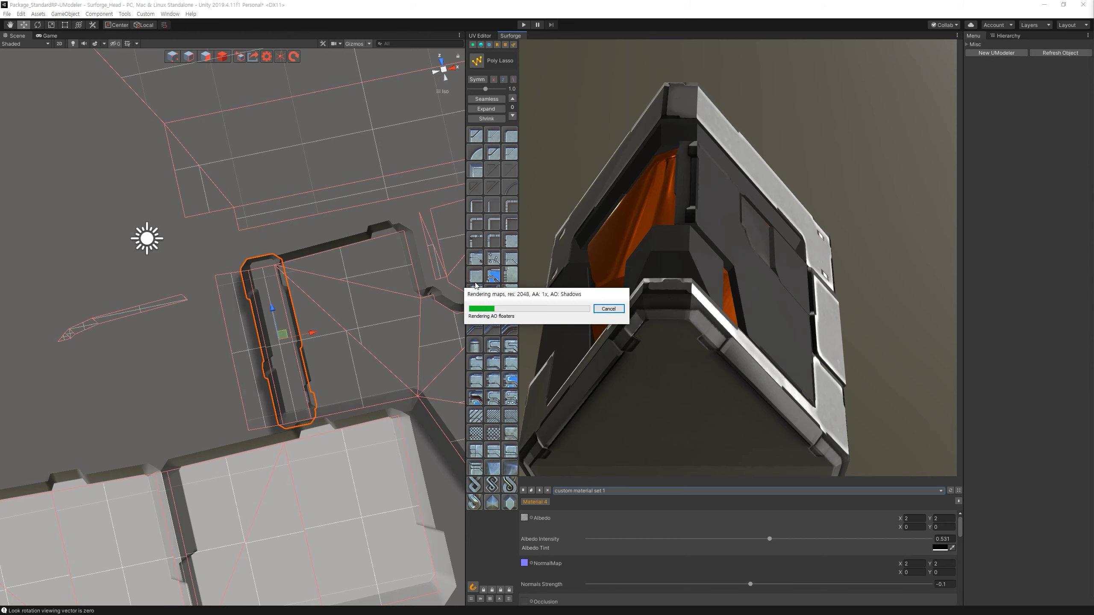
# Select the larger L-shaped wall panel and review it on the helmet preview.
pyautogui.moveTo(771, 229)
pyautogui.mouseDown()
pyautogui.moveTo(770, 268)
pyautogui.moveTo(769, 237)
pyautogui.moveTo(757, 274)
pyautogui.moveTo(781, 268)
pyautogui.moveTo(785, 257)
pyautogui.moveTo(703, 268)
pyautogui.moveTo(668, 332)
pyautogui.mouseUp()
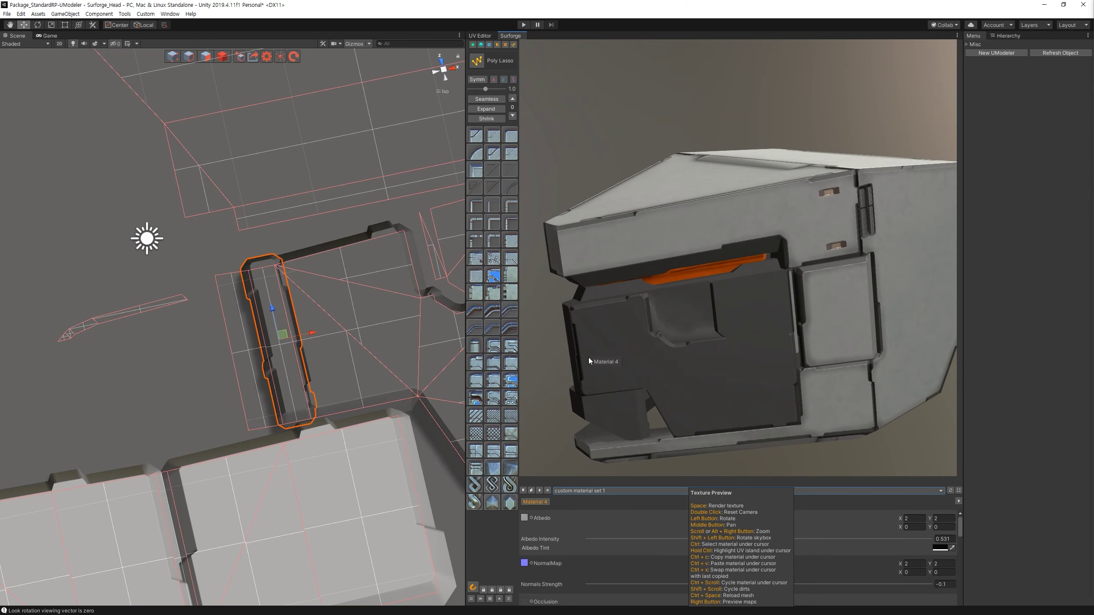
pyautogui.moveTo(440, 326); pyautogui.dragTo(293, 278, button='middle')
pyautogui.click(344, 271)
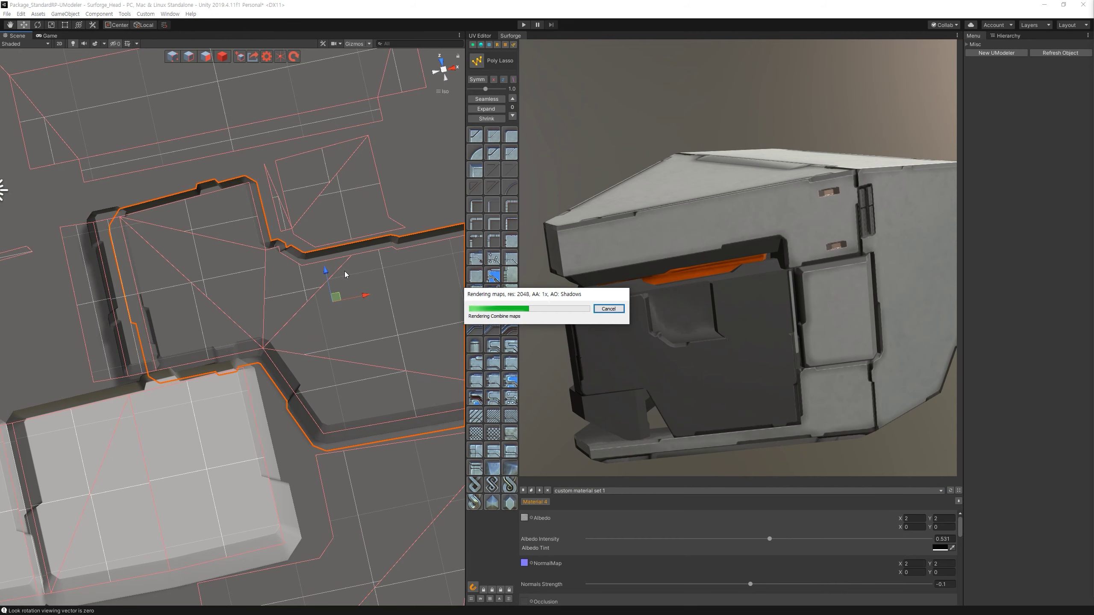
pyautogui.keyDown('alt'); pyautogui.moveTo(538, 345); pyautogui.dragTo(526, 354); pyautogui.keyUp('alt')
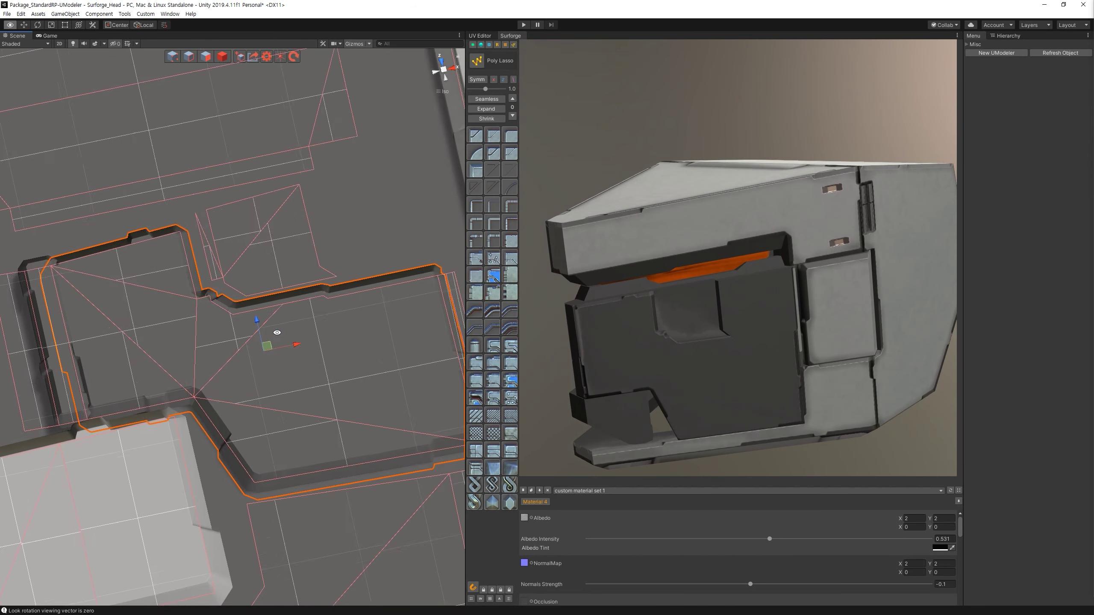
pyautogui.keyDown('alt'); pyautogui.moveTo(273, 293); pyautogui.dragTo(274, 317); pyautogui.keyUp('alt')
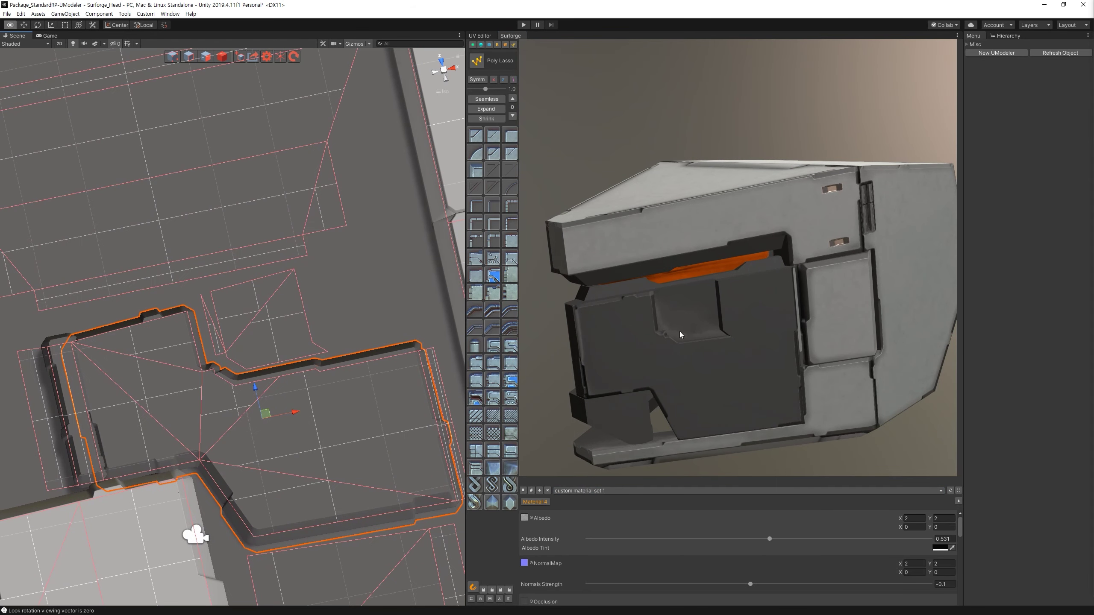
# Draw a small bevelled panel near the notch with rounded ends.
pyautogui.keyDown('alt'); pyautogui.moveTo(680, 335); pyautogui.dragTo(630, 325); pyautogui.keyUp('alt')
pyautogui.moveTo(240, 320)
pyautogui.keyDown('alt'); pyautogui.mouseDown()
pyautogui.moveTo(322, 348)
pyautogui.moveTo(340, 319)
pyautogui.mouseUp(); pyautogui.keyUp('alt')
pyautogui.click(508, 46)
pyautogui.click(174, 294)
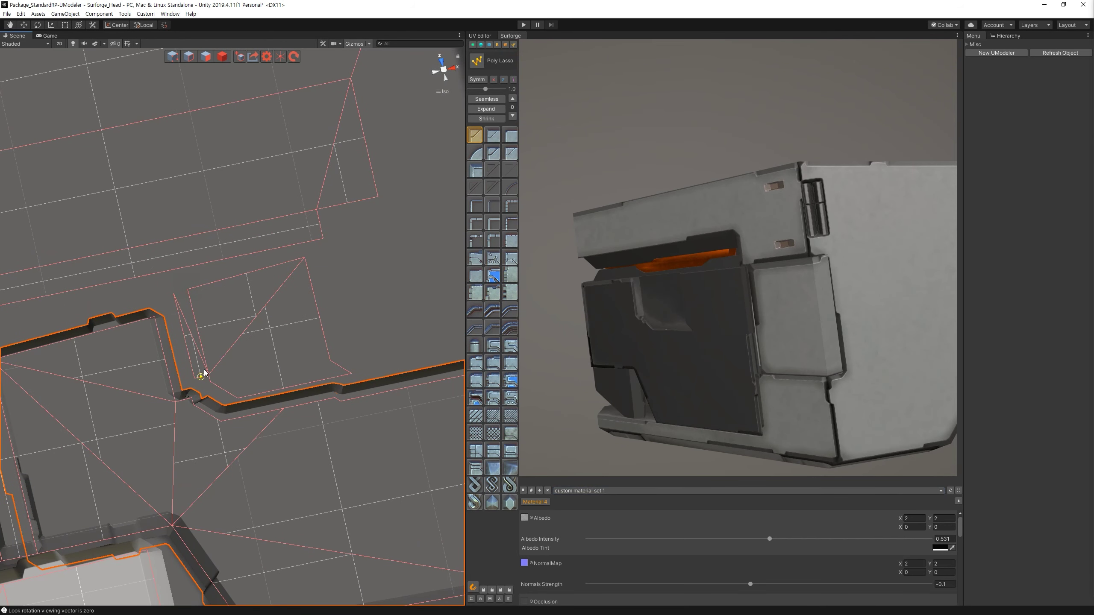
pyautogui.click(188, 289)
pyautogui.click(199, 293)
pyautogui.press('w')
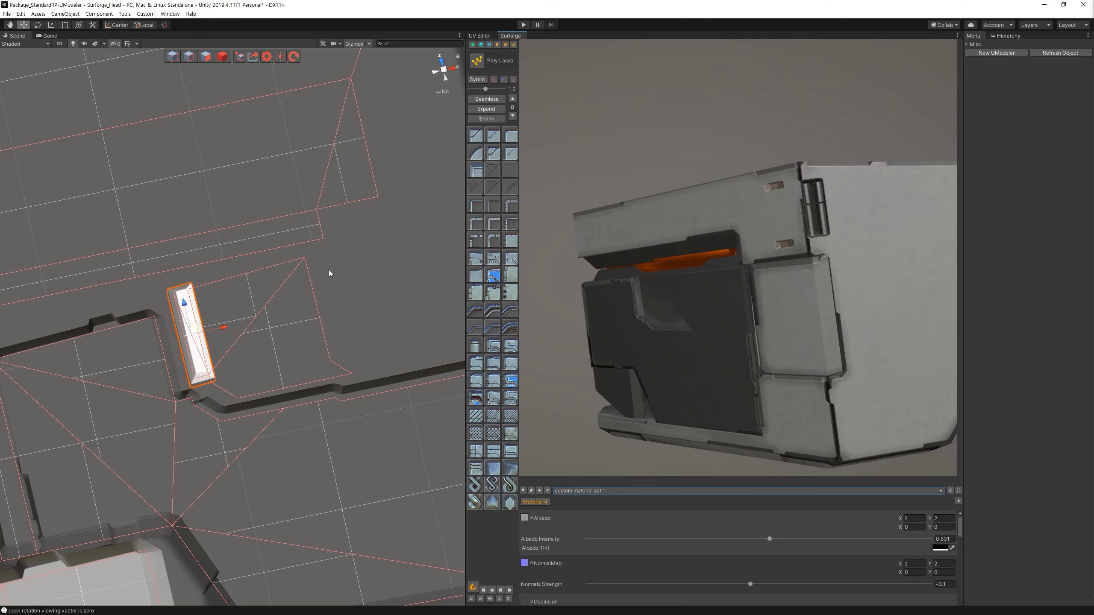
pyautogui.click(482, 279)
# Outline a larger bevelled panel from the small one, finished with a thinner bevel.
pyautogui.click(482, 45)
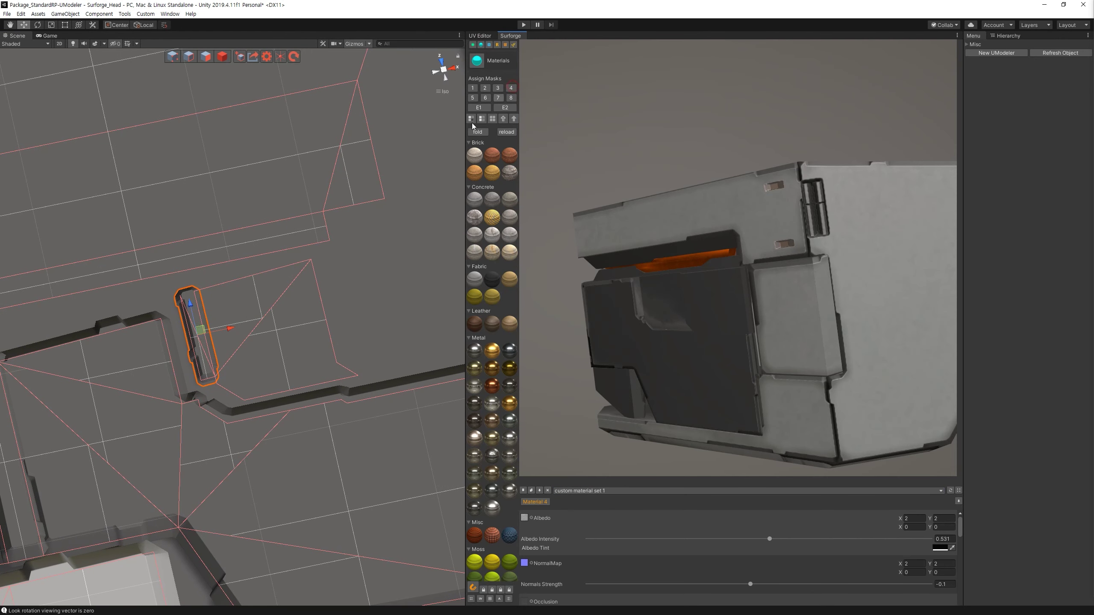
pyautogui.click(505, 45)
pyautogui.click(194, 292)
pyautogui.click(358, 376)
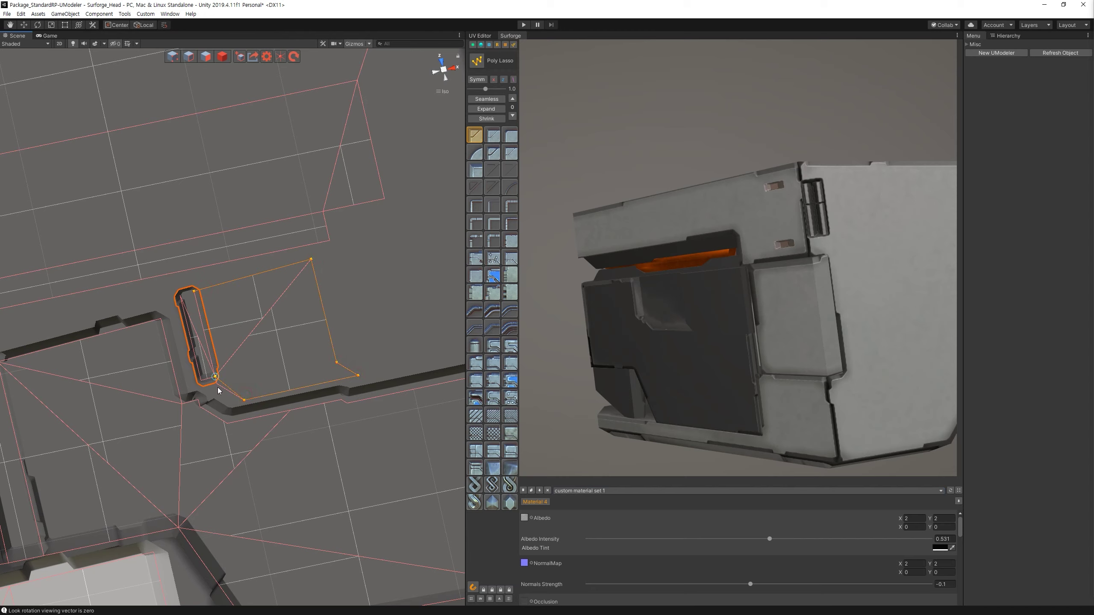
pyautogui.click(195, 291)
pyautogui.moveTo(298, 328); pyautogui.dragTo(309, 348, button='middle')
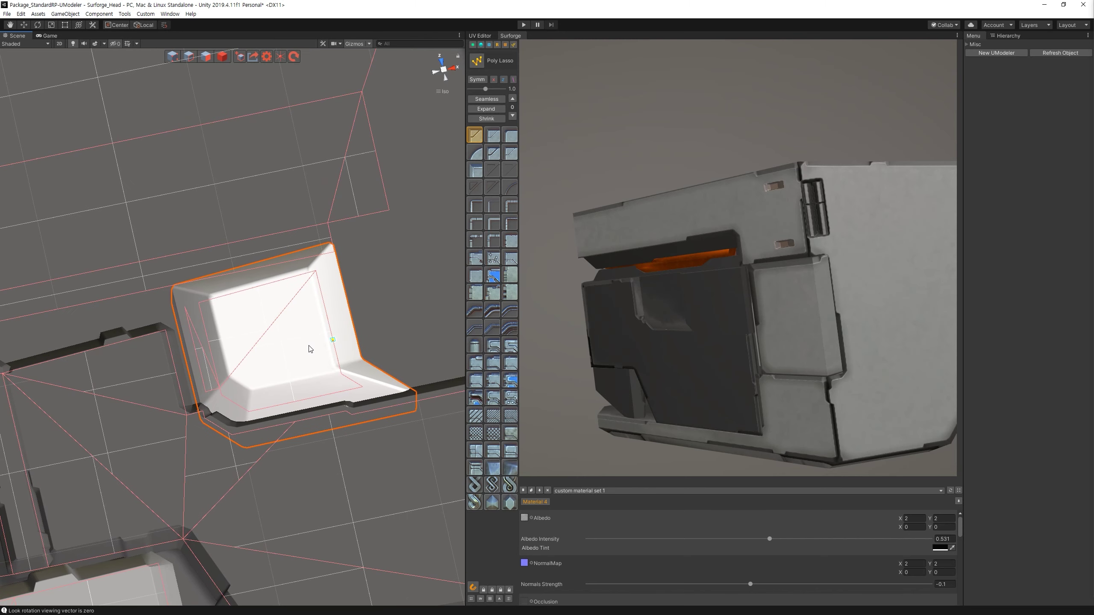
pyautogui.rightClick(309, 350)
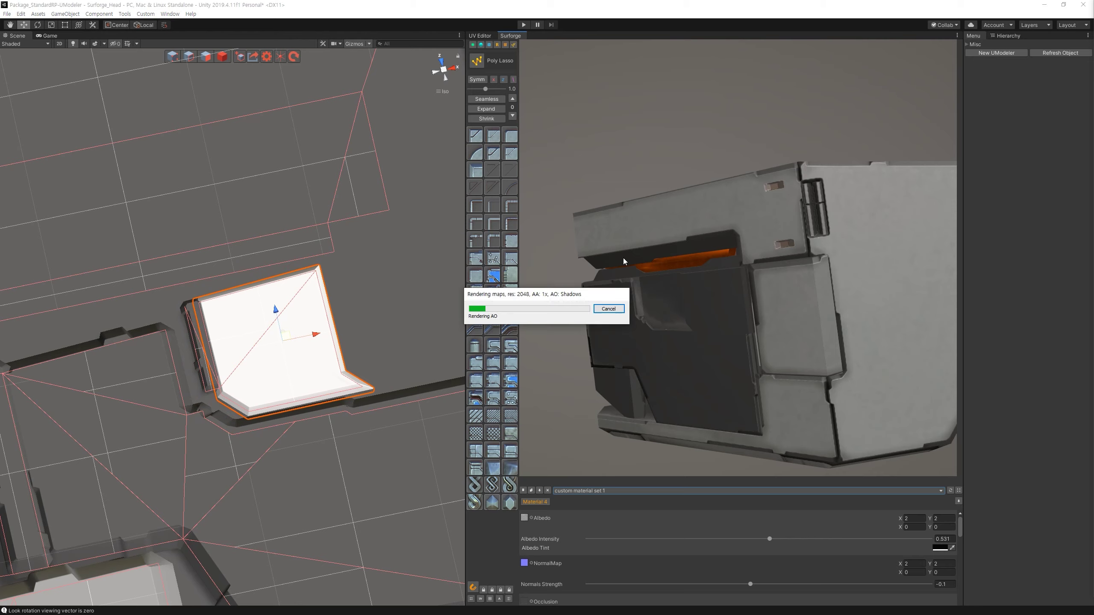
pyautogui.moveTo(625, 260)
pyautogui.keyDown('alt'); pyautogui.mouseDown()
pyautogui.moveTo(747, 213)
pyautogui.moveTo(772, 247)
pyautogui.moveTo(746, 286)
pyautogui.moveTo(748, 267)
pyautogui.moveTo(668, 228)
pyautogui.mouseUp(); pyautogui.keyUp('alt')
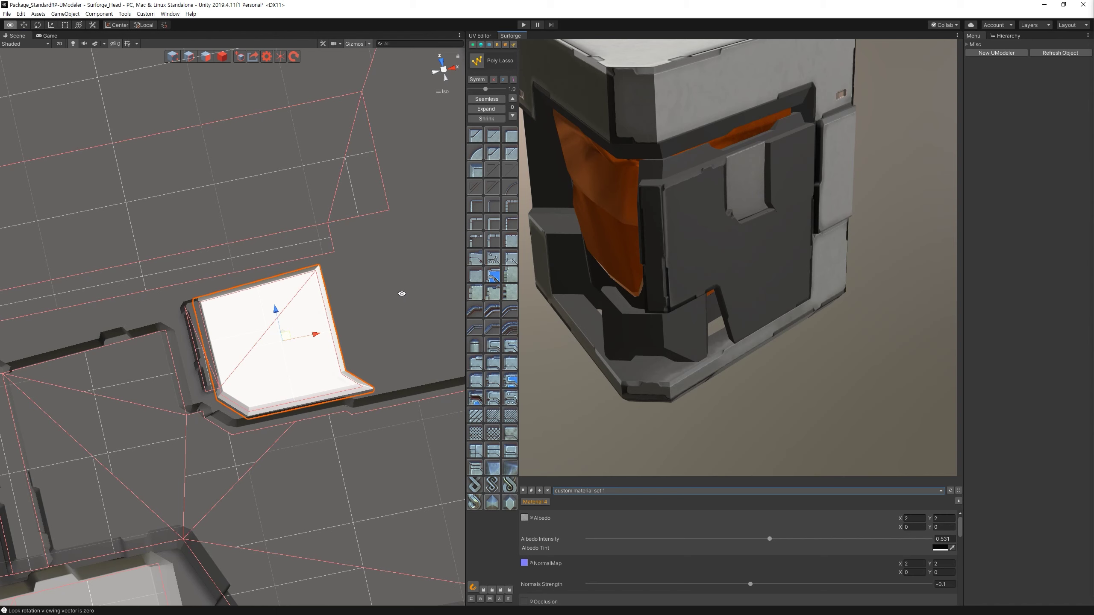
pyautogui.click(481, 44)
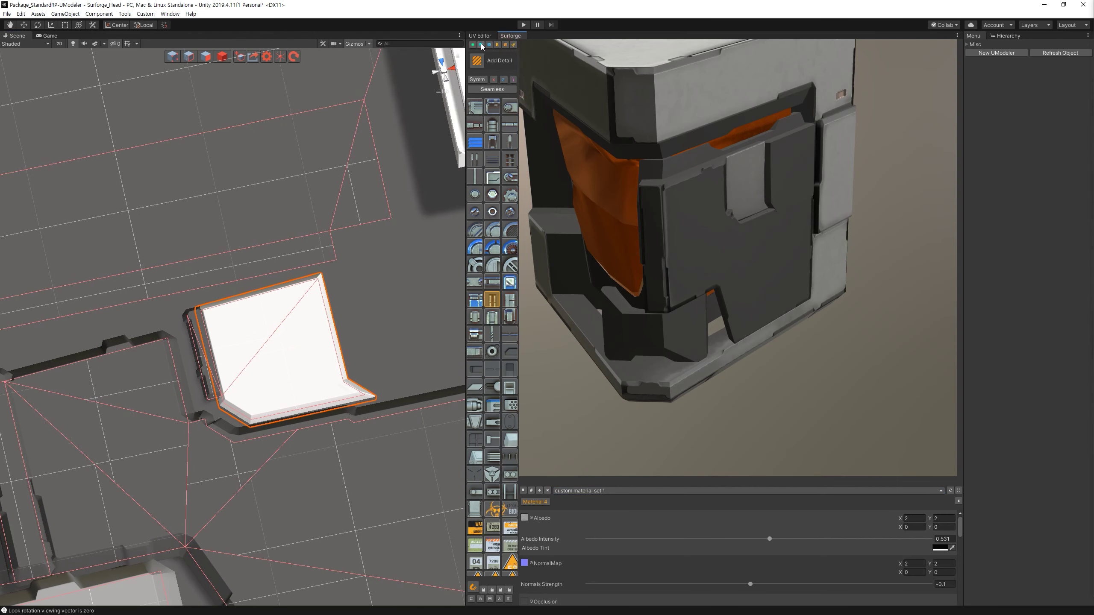
# Assign mask 4 to the panel and outline a new inner shape.
pyautogui.click(514, 88)
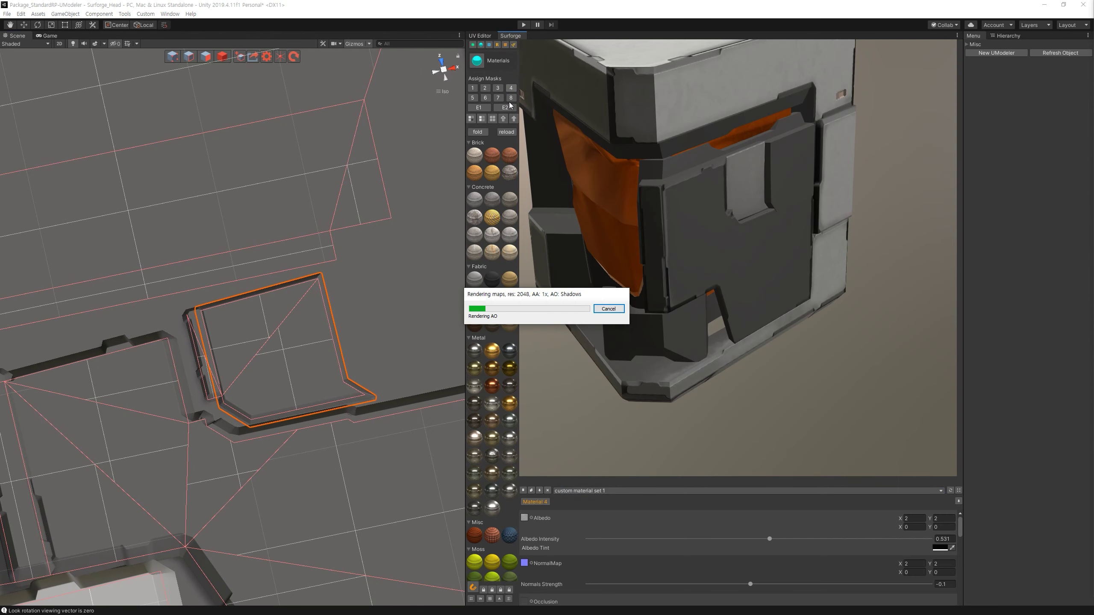
pyautogui.click(513, 45)
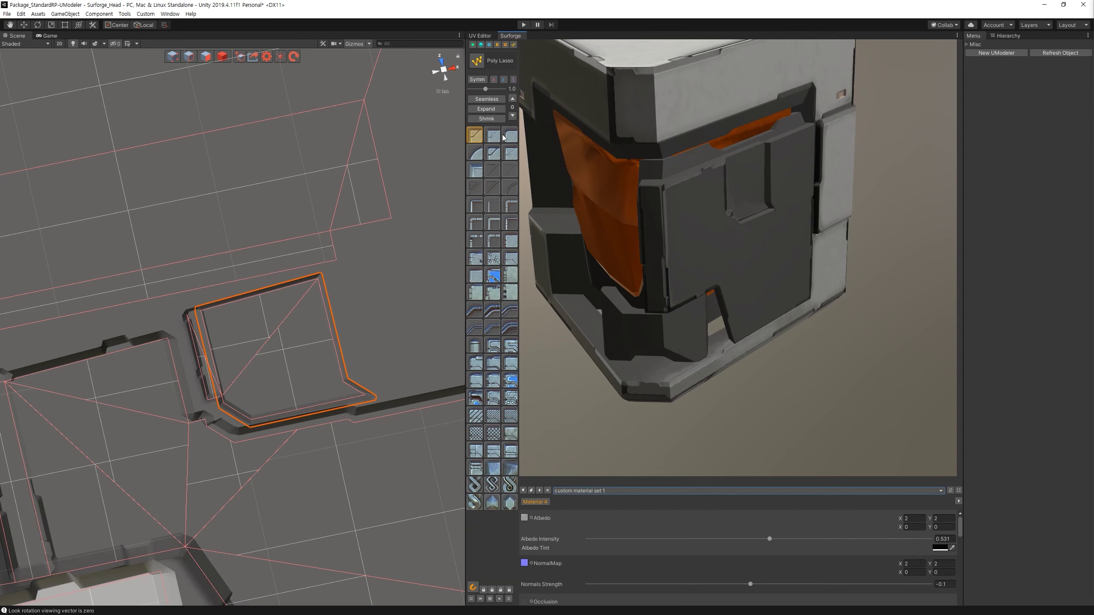
pyautogui.click(324, 305)
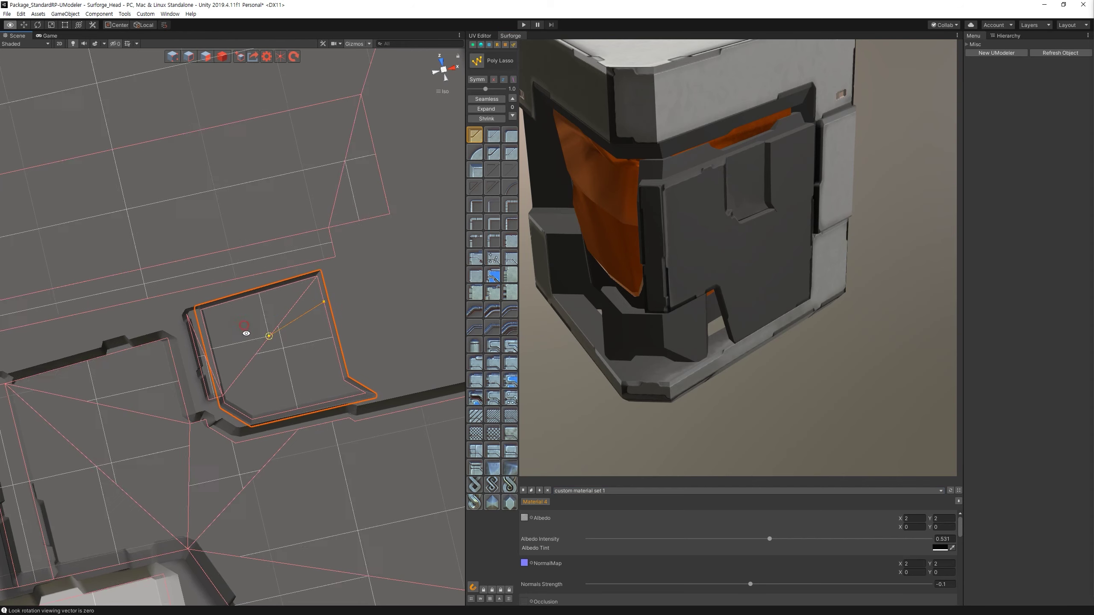
pyautogui.keyDown('alt'); pyautogui.moveTo(241, 329); pyautogui.dragTo(258, 319); pyautogui.keyUp('alt')
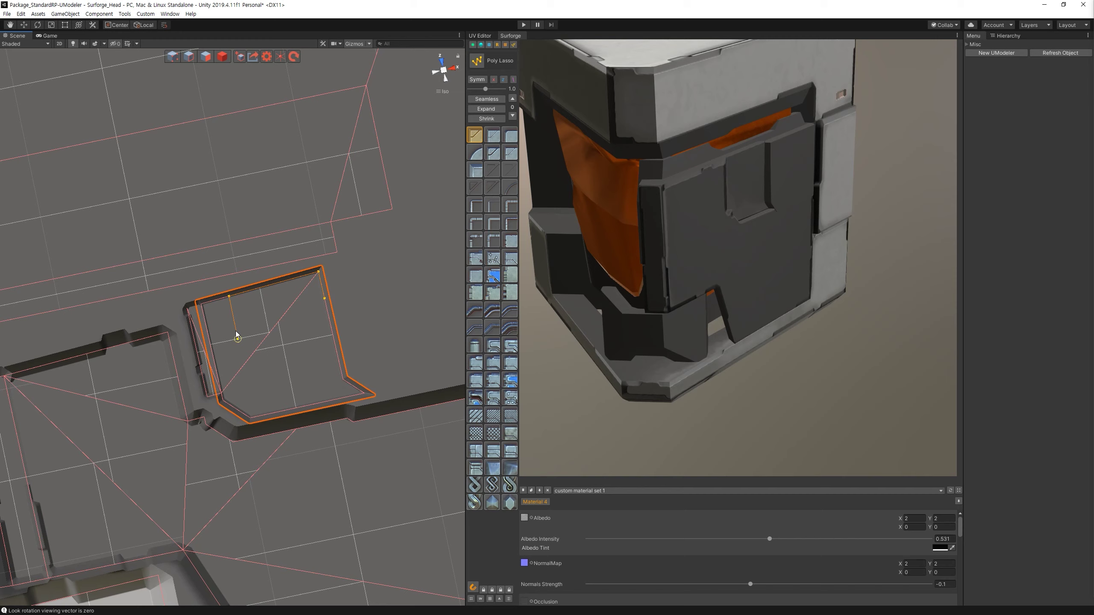
pyautogui.click(257, 410)
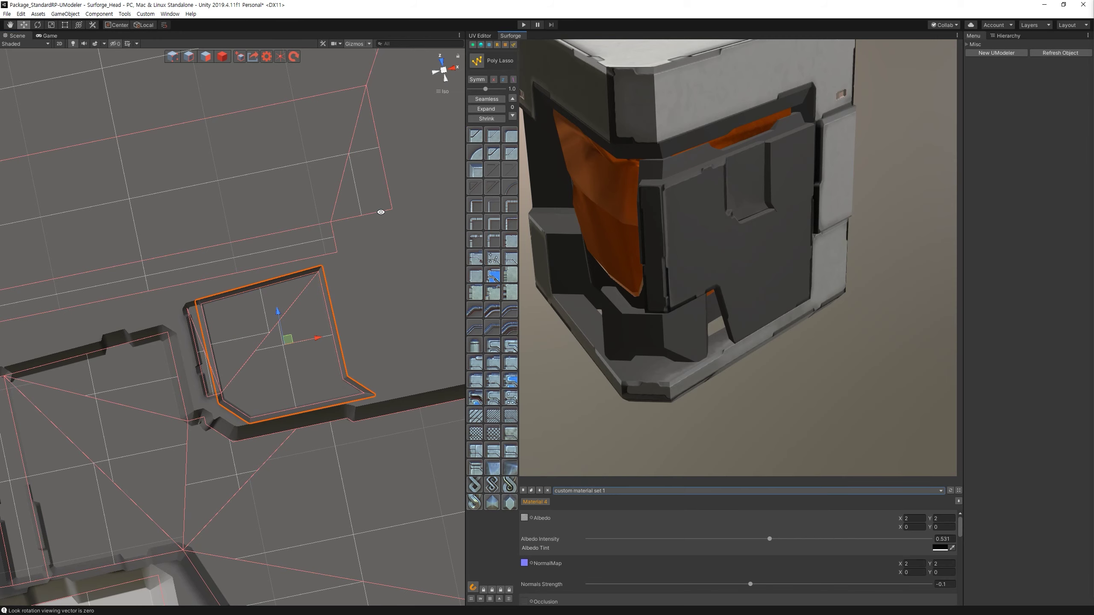
# Place the four-pane window detail in the panel, rotated 90° and moved up.
pyautogui.click(498, 46)
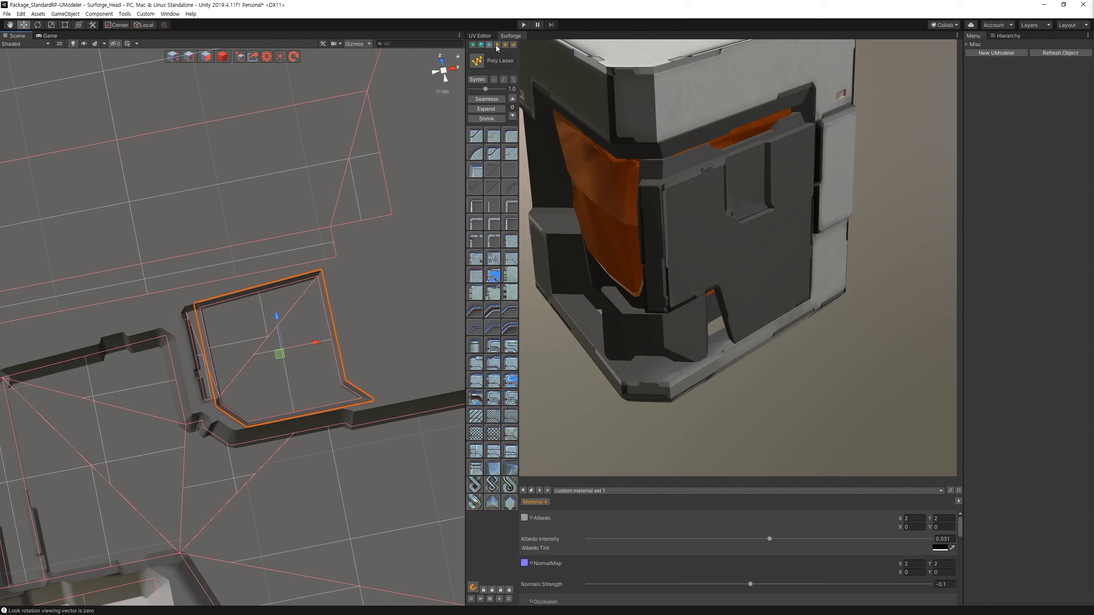
pyautogui.click(288, 361)
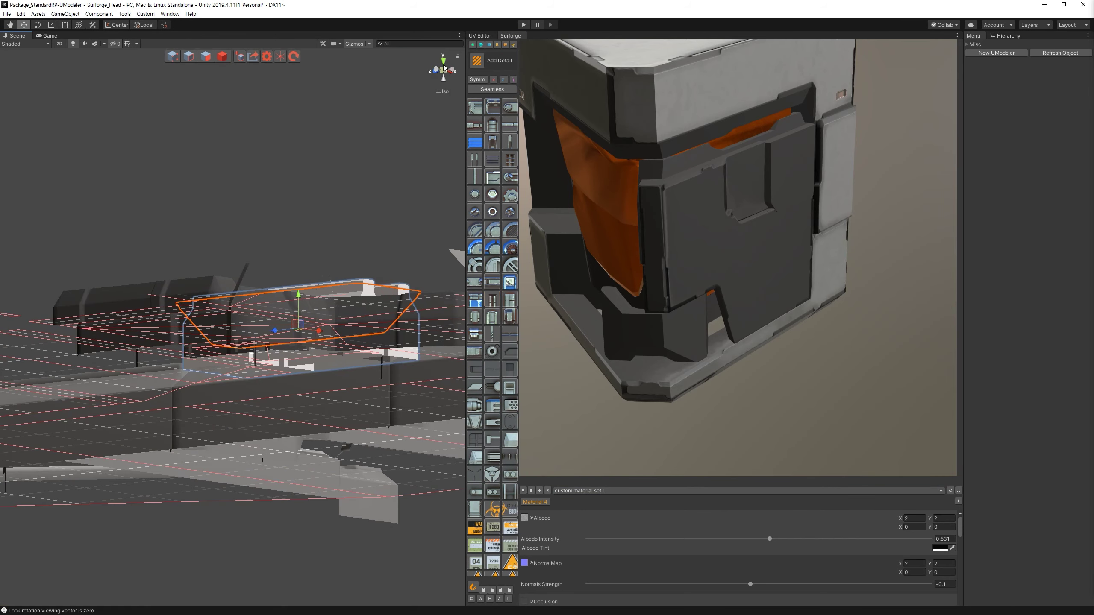
pyautogui.click(443, 63)
pyautogui.press('e')
pyautogui.moveTo(311, 341); pyautogui.dragTo(365, 419)
pyautogui.press('w')
pyautogui.moveTo(303, 369)
pyautogui.mouseDown()
pyautogui.moveTo(301, 342)
pyautogui.moveTo(289, 350)
pyautogui.moveTo(330, 353)
pyautogui.mouseUp()
pyautogui.press('r')
pyautogui.press('w')
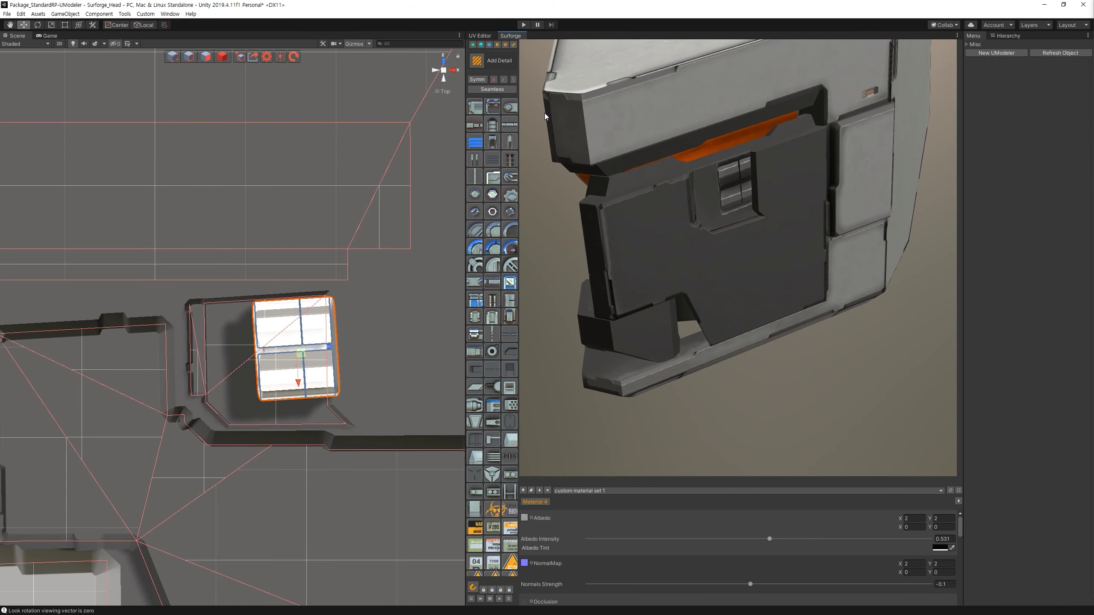
# Squash the window detail flat and check it on the helmet preview.
pyautogui.click(482, 46)
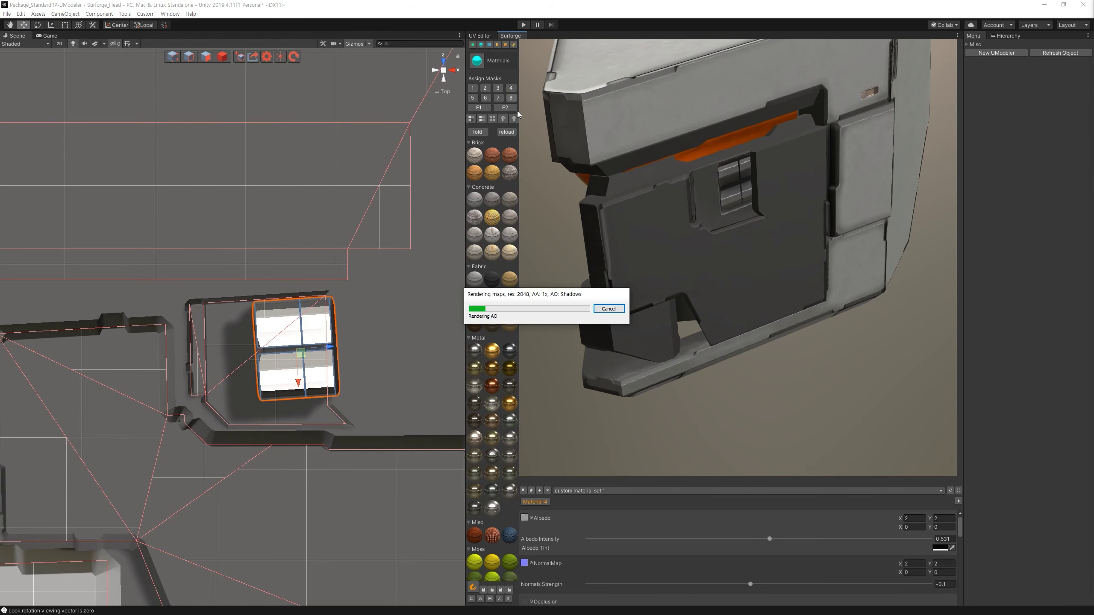
pyautogui.keyDown('alt'); pyautogui.moveTo(379, 194); pyautogui.dragTo(410, 262); pyautogui.keyUp('alt')
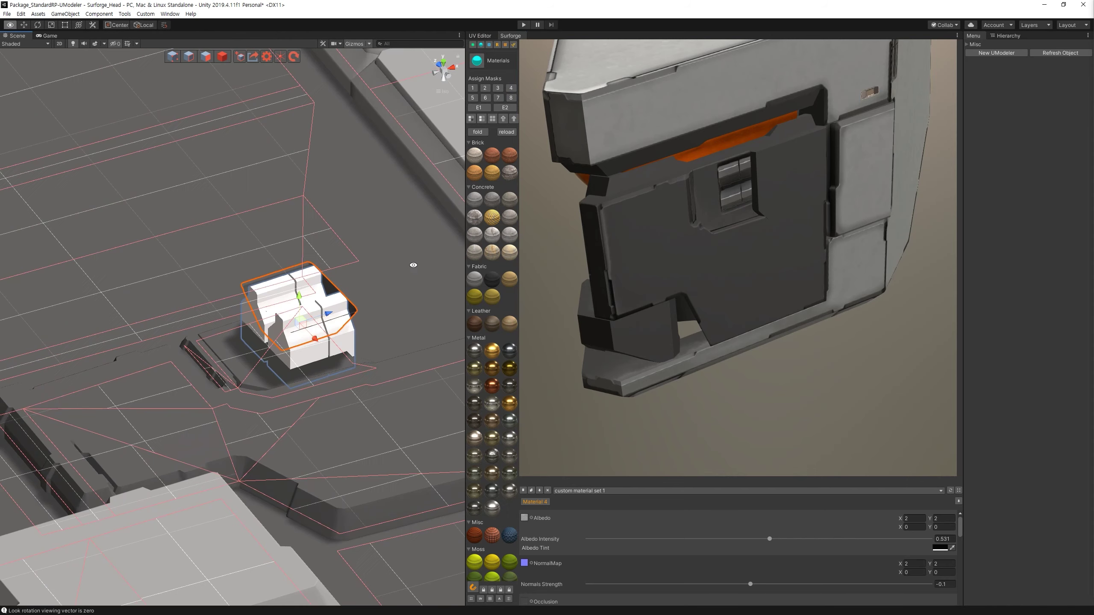
pyautogui.press('r')
pyautogui.moveTo(299, 295); pyautogui.dragTo(300, 301)
pyautogui.press('w')
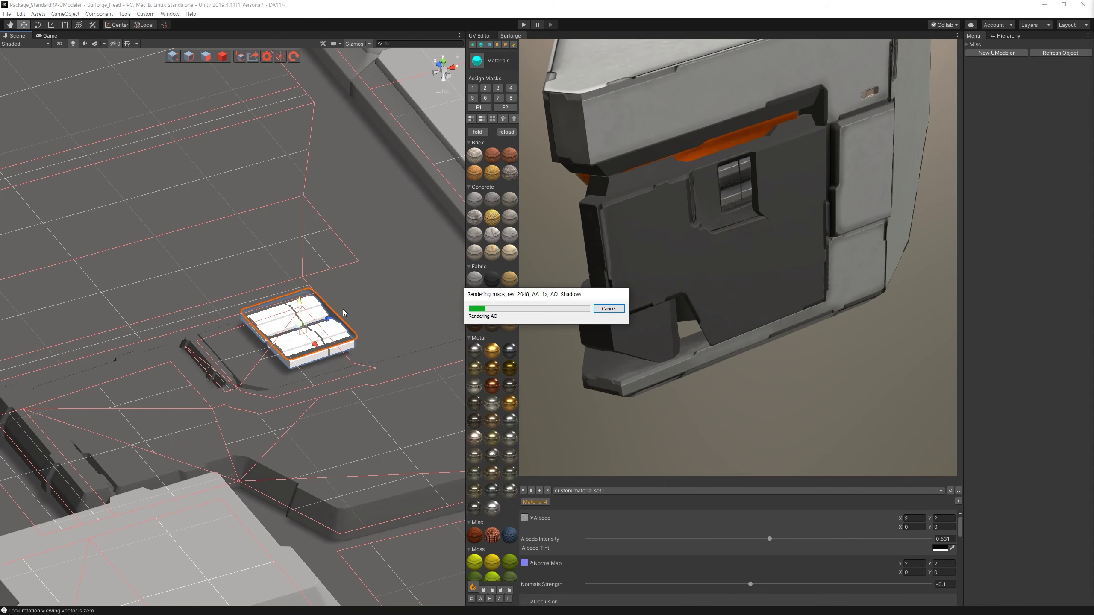
pyautogui.moveTo(625, 339)
pyautogui.keyDown('alt'); pyautogui.mouseDown()
pyautogui.moveTo(757, 275)
pyautogui.moveTo(706, 225)
pyautogui.moveTo(800, 311)
pyautogui.moveTo(781, 268)
pyautogui.moveTo(799, 260)
pyautogui.moveTo(782, 278)
pyautogui.moveTo(736, 254)
pyautogui.moveTo(786, 242)
pyautogui.moveTo(775, 250)
pyautogui.mouseUp(); pyautogui.keyUp('alt')
pyautogui.scroll(5, 759, 241)
# Begin a new poly-lasso outline around the window in top view.
pyautogui.moveTo(374, 320)
pyautogui.keyDown('alt'); pyautogui.mouseDown()
pyautogui.moveTo(336, 429)
pyautogui.moveTo(496, 64)
pyautogui.mouseUp(); pyautogui.keyUp('alt')
pyautogui.click(444, 64)
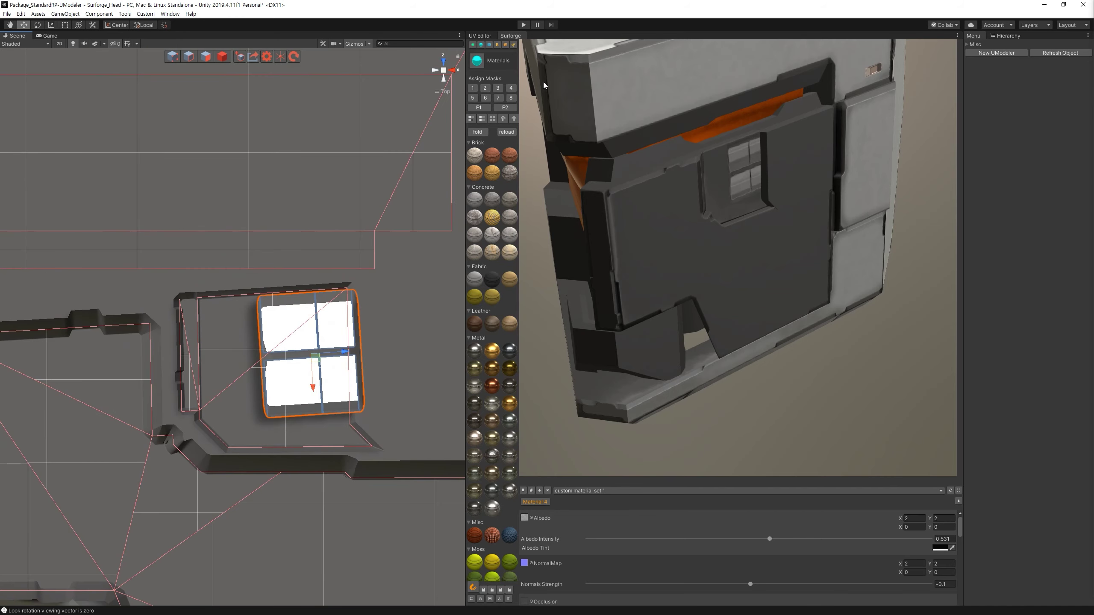
pyautogui.click(513, 44)
pyautogui.click(250, 294)
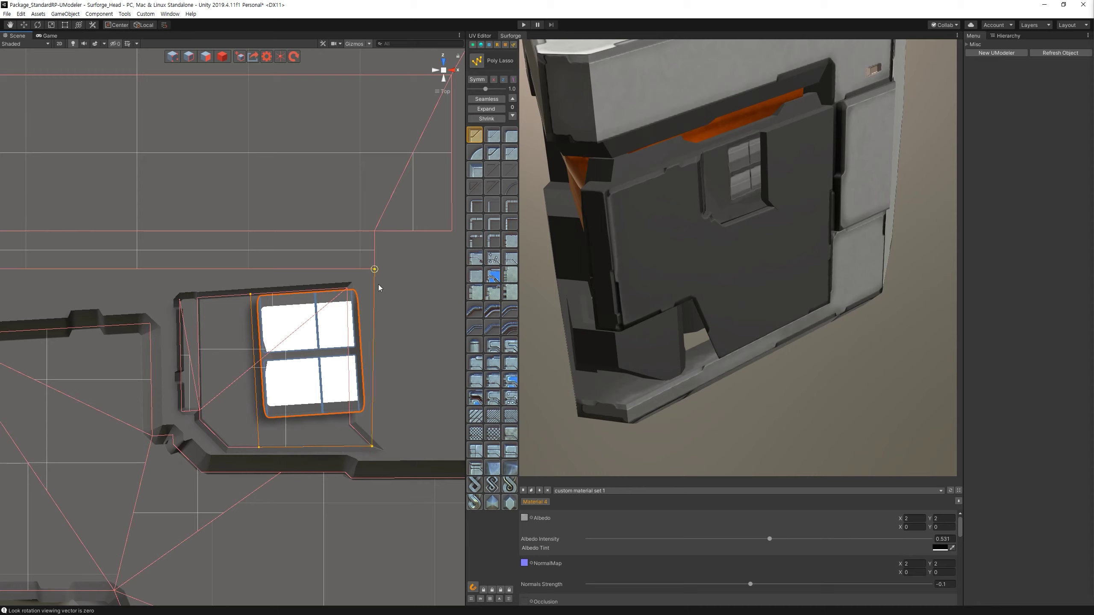
# Close the Poly Lasso outline into a raised panel around the window.
pyautogui.click(373, 292)
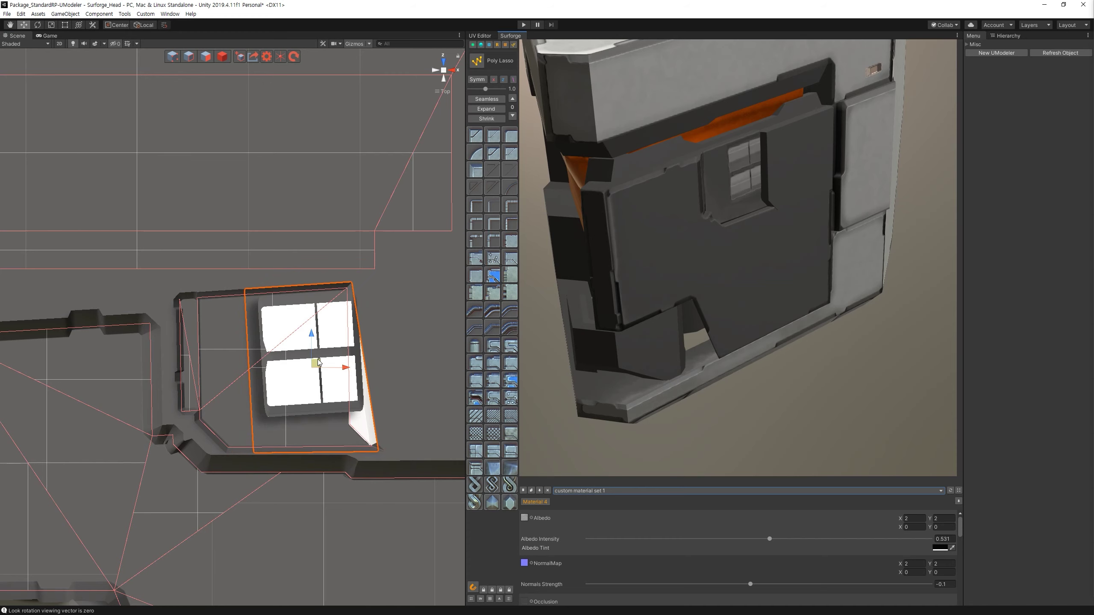
pyautogui.keyDown('alt'); pyautogui.moveTo(332, 385); pyautogui.dragTo(388, 310); pyautogui.keyUp('alt')
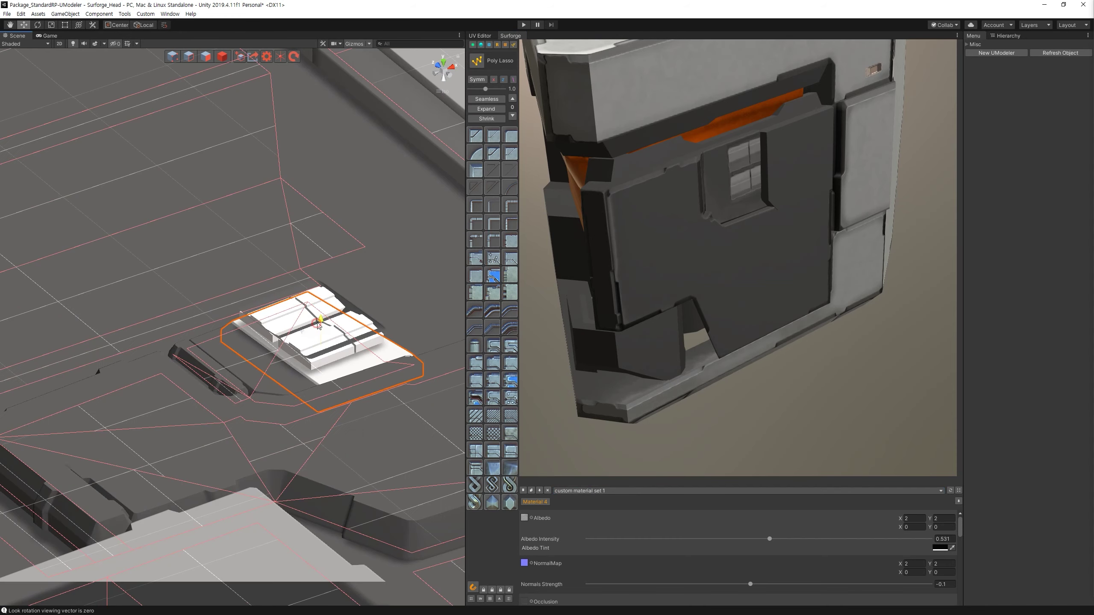
pyautogui.keyDown('alt'); pyautogui.moveTo(356, 289); pyautogui.dragTo(287, 432); pyautogui.keyUp('alt')
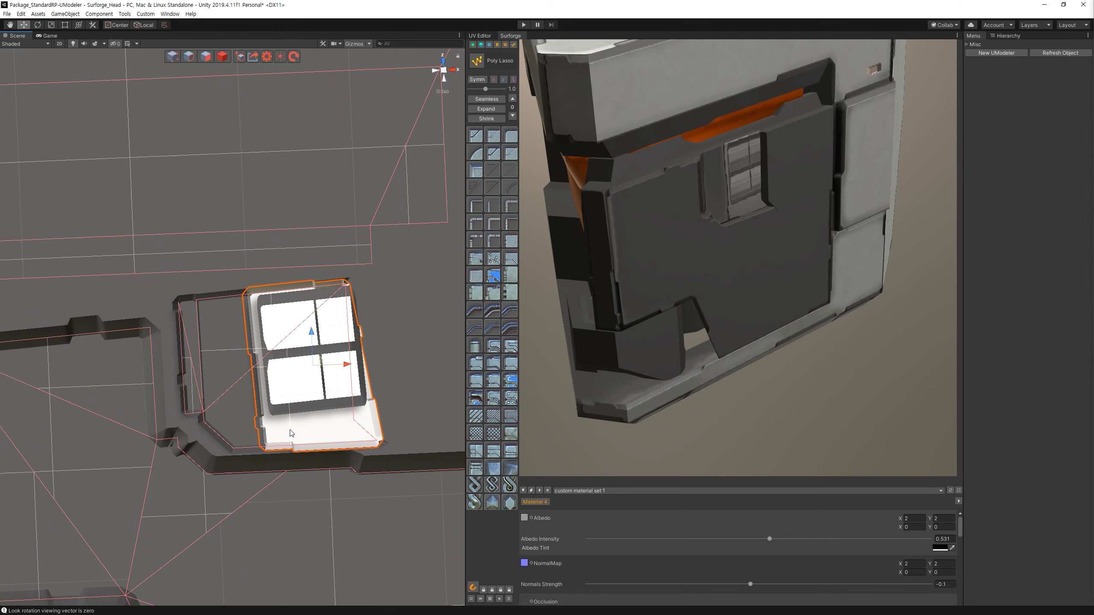
pyautogui.moveTo(622, 304); pyautogui.dragTo(586, 315)
# Select the overlapping four-pane window frame and delete it.
pyautogui.click(323, 393)
pyautogui.click(338, 393)
pyautogui.click(339, 392)
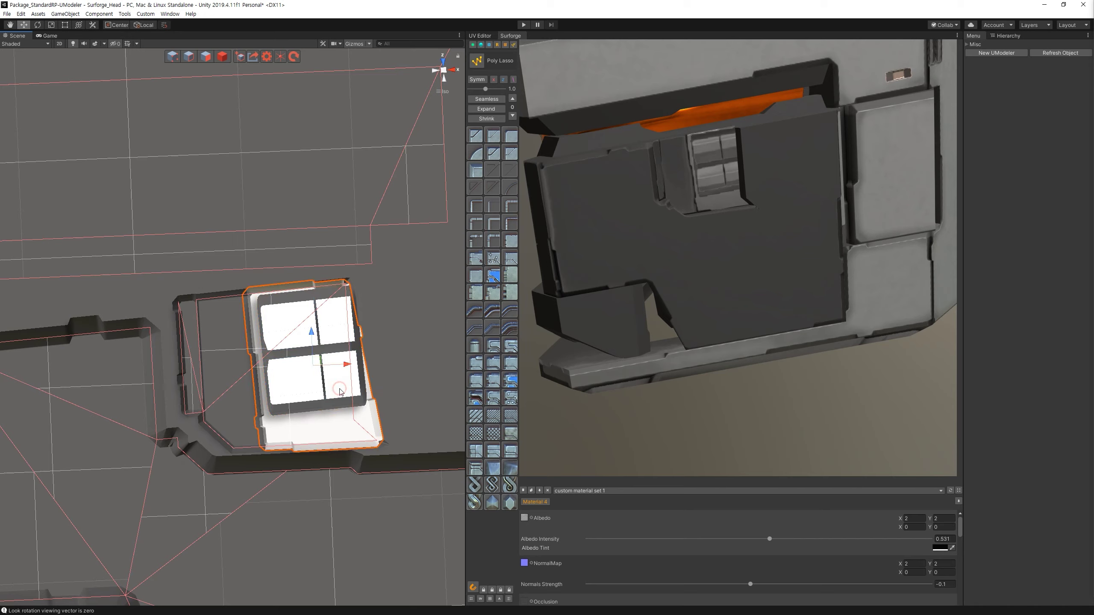
pyautogui.click(339, 392)
pyautogui.click(340, 391)
pyautogui.click(340, 390)
pyautogui.press('Delete')
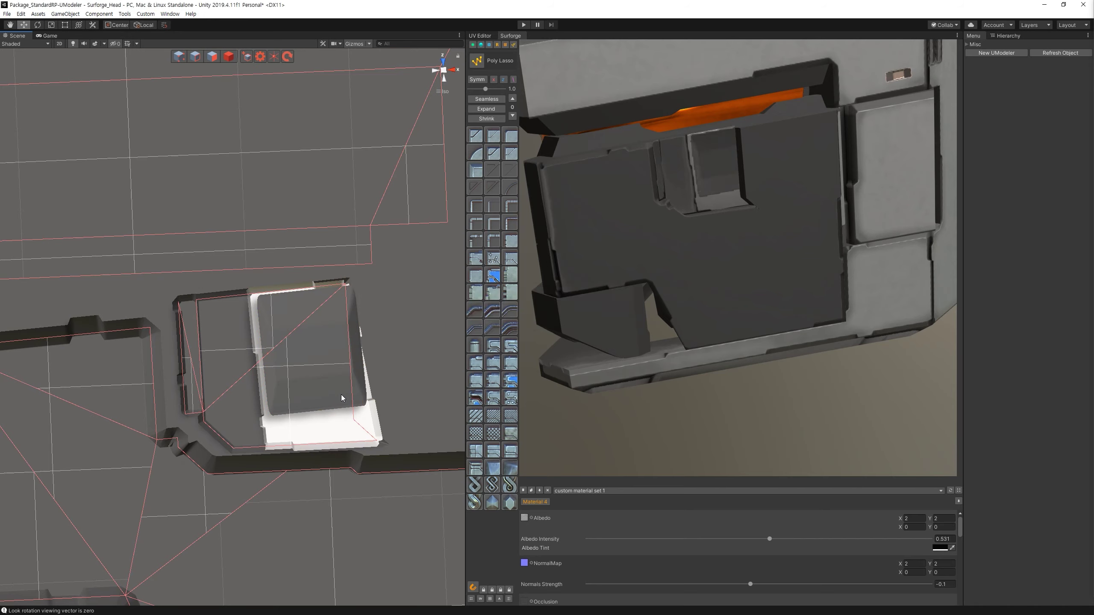
# Apply a detailed paneled shape preset to the inner window piece.
pyautogui.click(332, 383)
pyautogui.keyDown('alt'); pyautogui.moveTo(332, 379); pyautogui.dragTo(312, 311); pyautogui.keyUp('alt')
pyautogui.click(330, 426)
pyautogui.moveTo(329, 425)
pyautogui.keyDown('alt'); pyautogui.mouseDown()
pyautogui.moveTo(356, 339)
pyautogui.moveTo(381, 429)
pyautogui.mouseUp(); pyautogui.keyUp('alt')
pyautogui.click(357, 388)
pyautogui.keyDown('alt'); pyautogui.moveTo(248, 438); pyautogui.dragTo(379, 305); pyautogui.keyUp('alt')
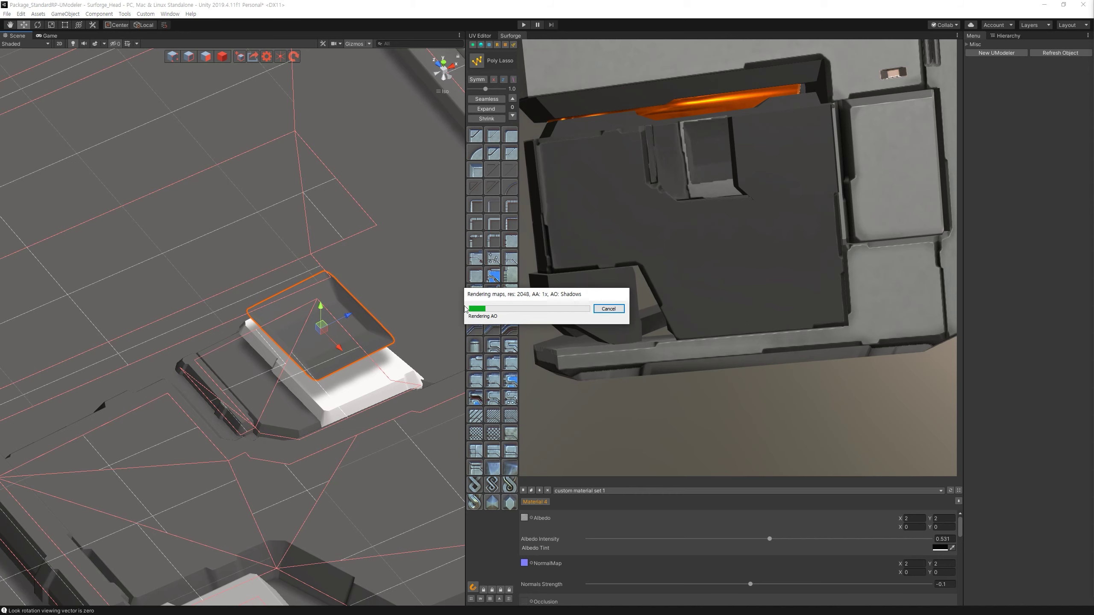
pyautogui.keyDown('alt'); pyautogui.moveTo(750, 217); pyautogui.dragTo(784, 248); pyautogui.keyUp('alt')
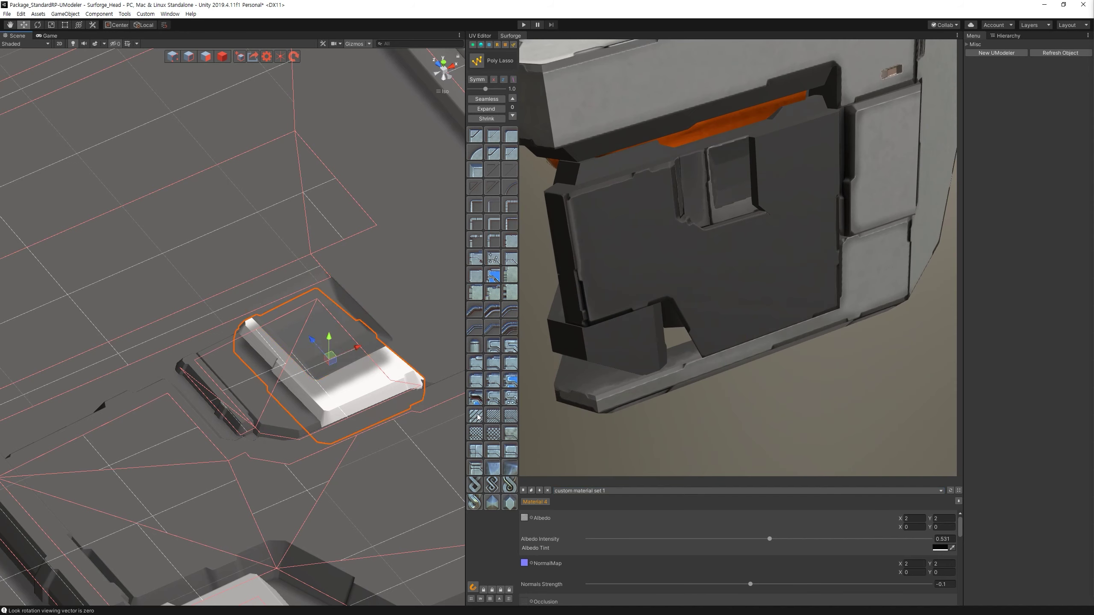
pyautogui.click(475, 467)
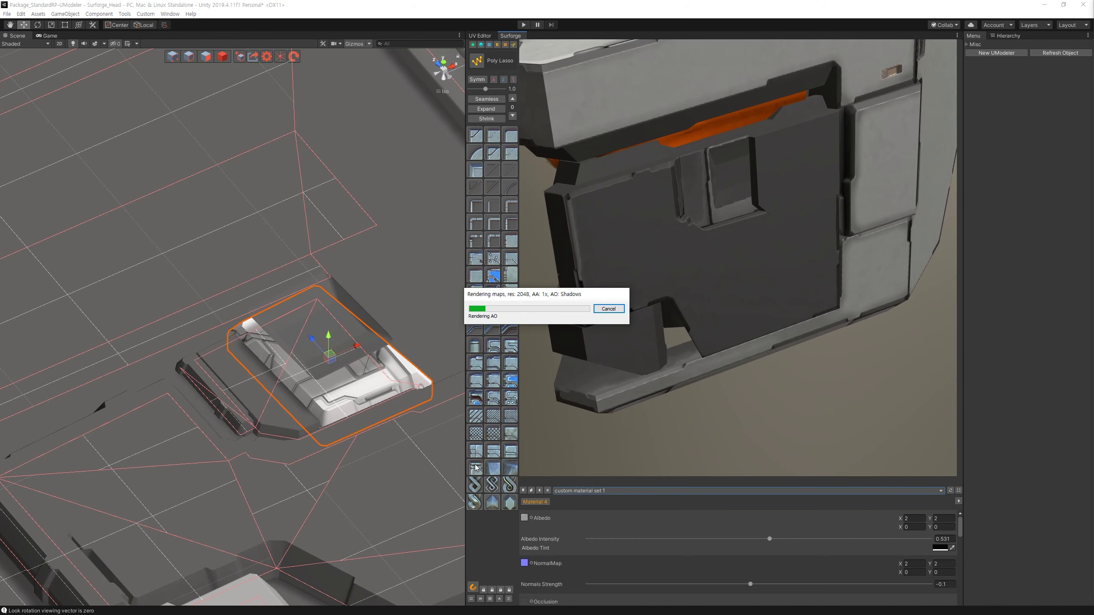
pyautogui.keyDown('alt'); pyautogui.moveTo(728, 396); pyautogui.dragTo(737, 309); pyautogui.keyUp('alt')
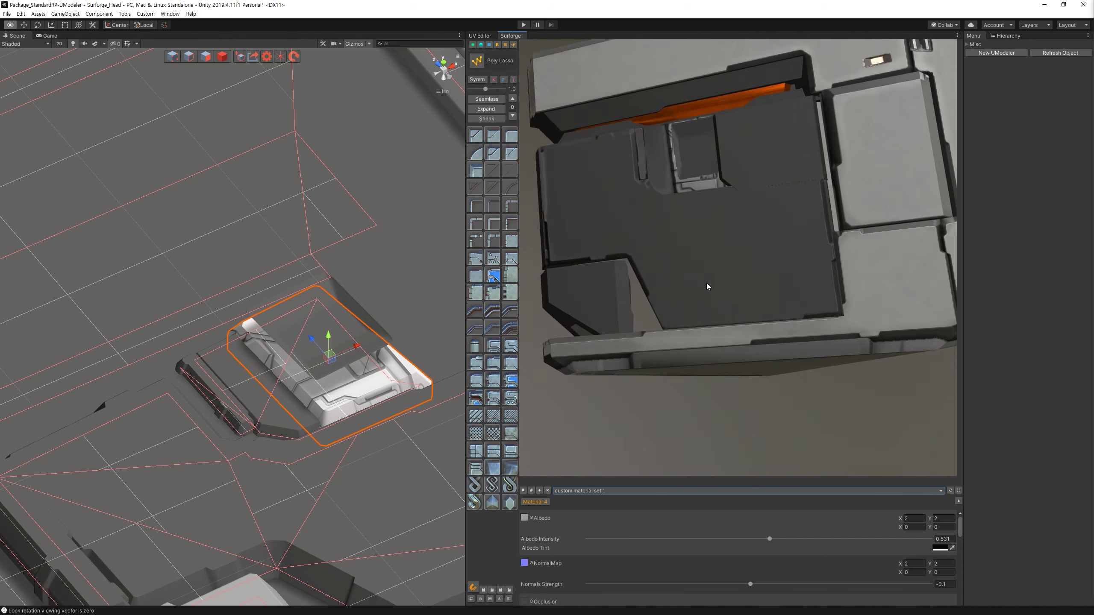
pyautogui.click(353, 314)
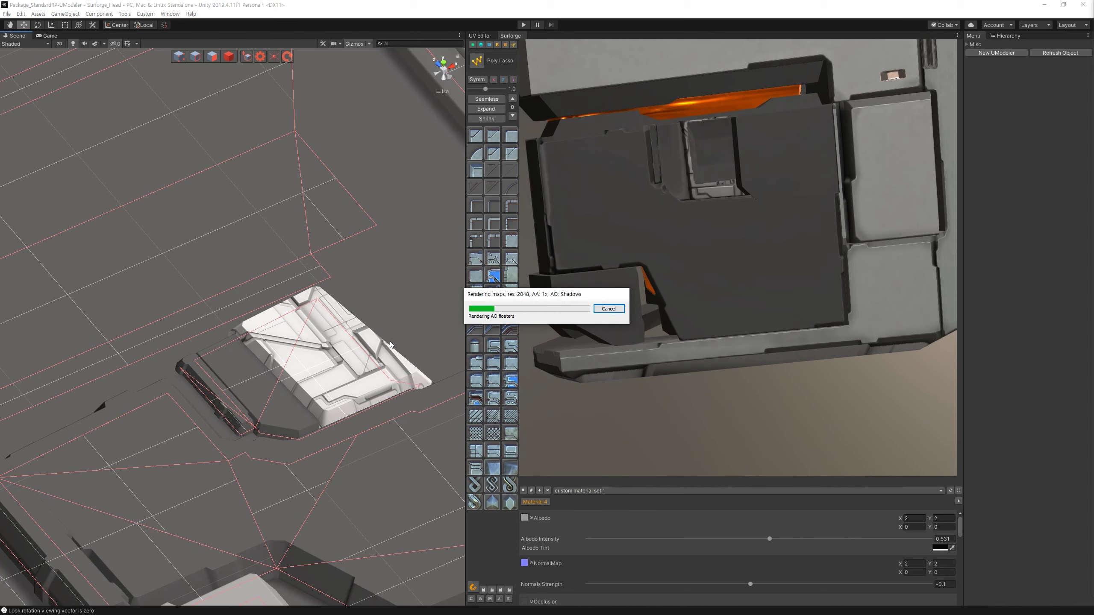
pyautogui.keyDown('alt'); pyautogui.moveTo(711, 251); pyautogui.dragTo(686, 326); pyautogui.keyUp('alt')
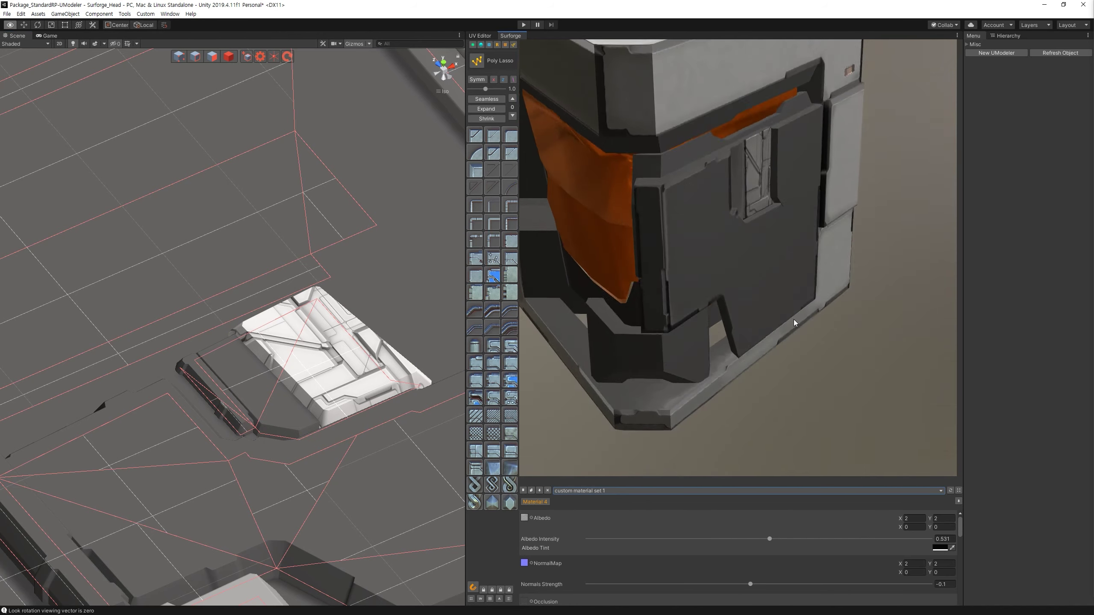
pyautogui.keyDown('alt'); pyautogui.moveTo(687, 326); pyautogui.dragTo(740, 290); pyautogui.keyUp('alt')
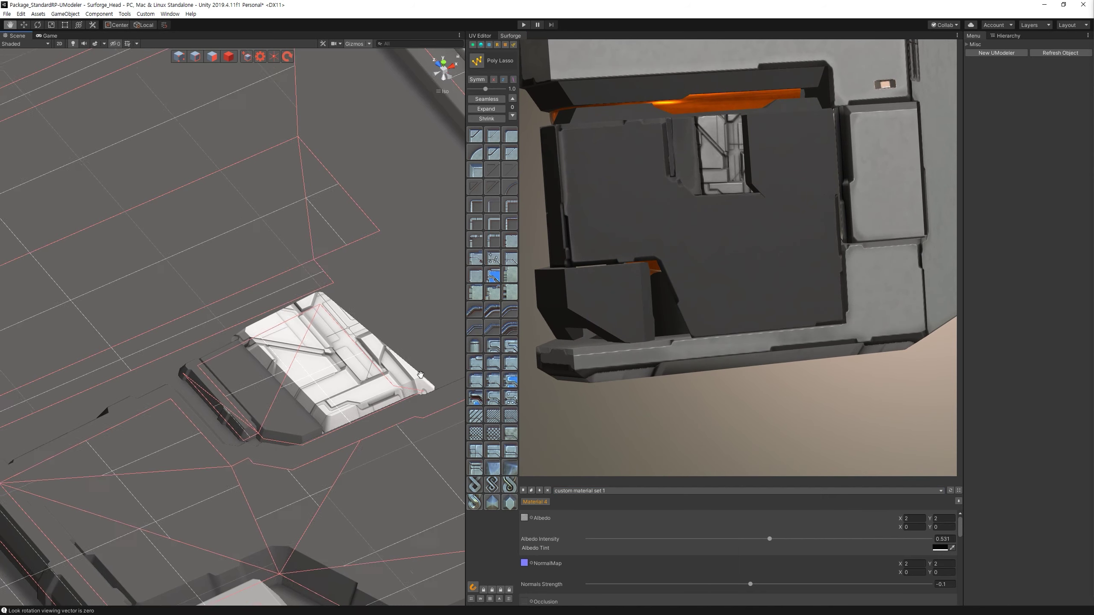
# Resize the detailed panel slightly with the scale tool.
pyautogui.keyDown('alt'); pyautogui.moveTo(259, 302); pyautogui.dragTo(331, 353); pyautogui.keyUp('alt')
pyautogui.click(331, 352)
pyautogui.press('r')
pyautogui.moveTo(325, 346); pyautogui.dragTo(329, 348)
pyautogui.press('w')
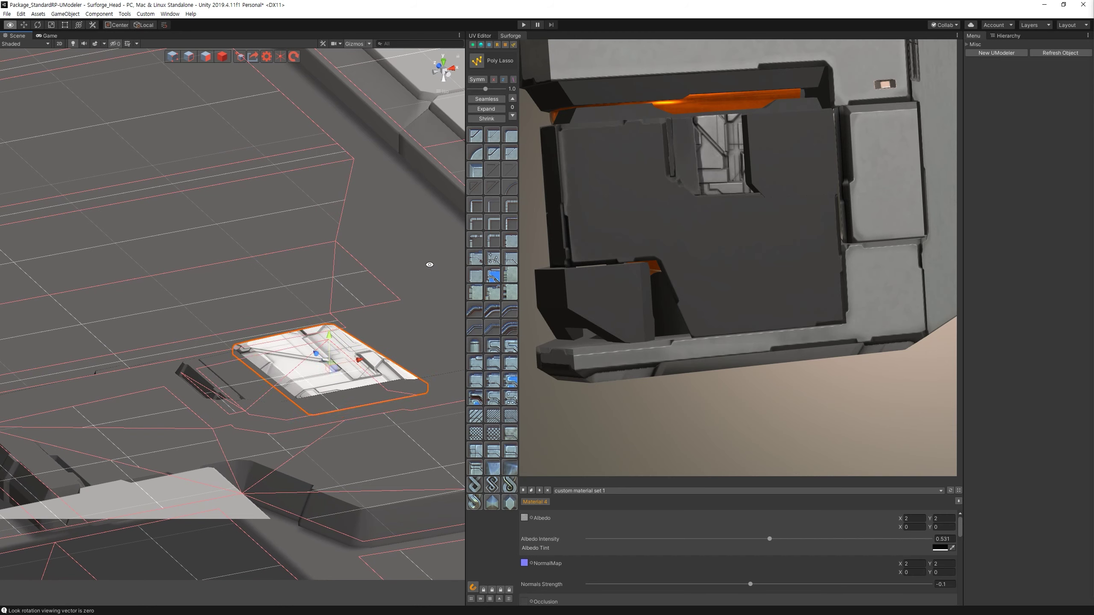
# Replace the panel's detail with a plain bevelled shape and browse the materials library.
pyautogui.keyDown('alt'); pyautogui.moveTo(395, 355); pyautogui.dragTo(389, 369); pyautogui.keyUp('alt')
pyautogui.click(477, 278)
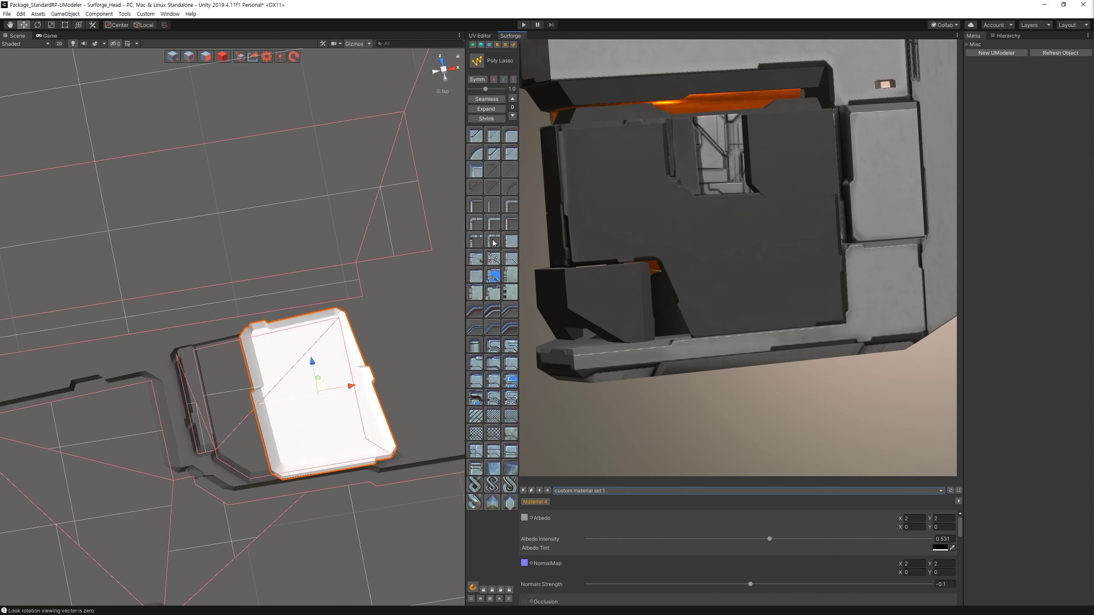
pyautogui.click(483, 45)
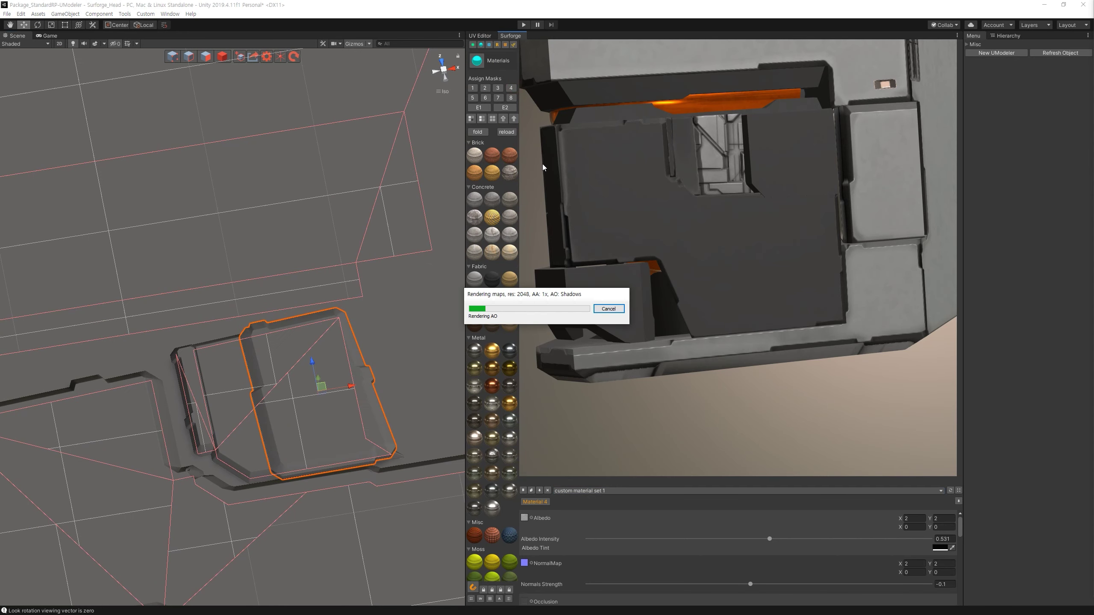
pyautogui.moveTo(543, 159)
pyautogui.keyDown('alt'); pyautogui.mouseDown()
pyautogui.moveTo(649, 251)
pyautogui.moveTo(788, 217)
pyautogui.moveTo(732, 234)
pyautogui.mouseUp(); pyautogui.keyUp('alt')
pyautogui.scroll(-5, 673, 259)
pyautogui.scroll(3, 788, 217)
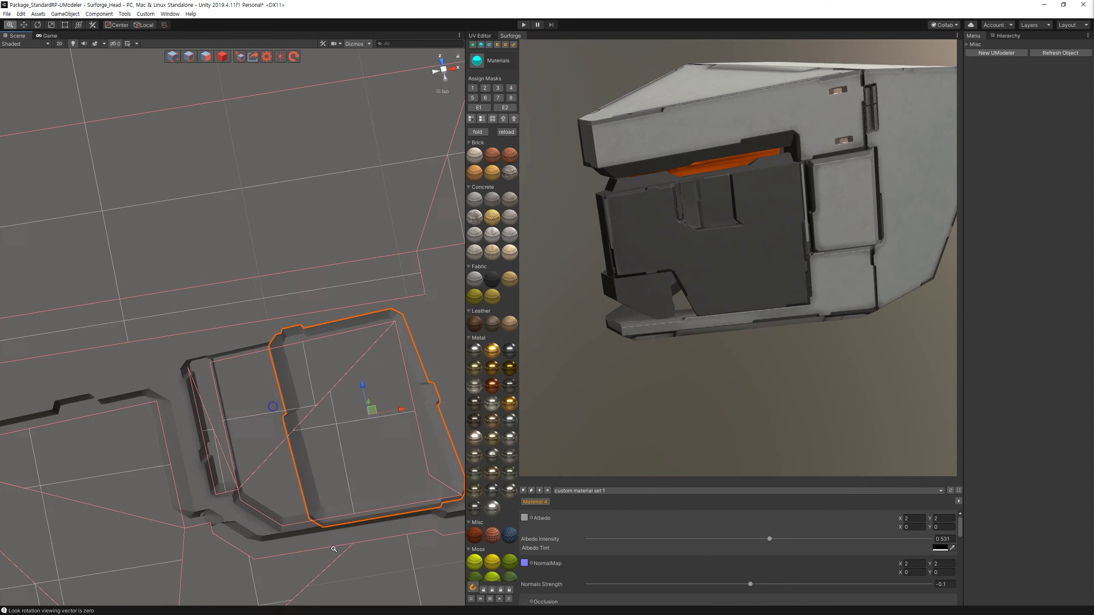
# Draw a closed four-corner panel outline inside the recessed block.
pyautogui.click(512, 46)
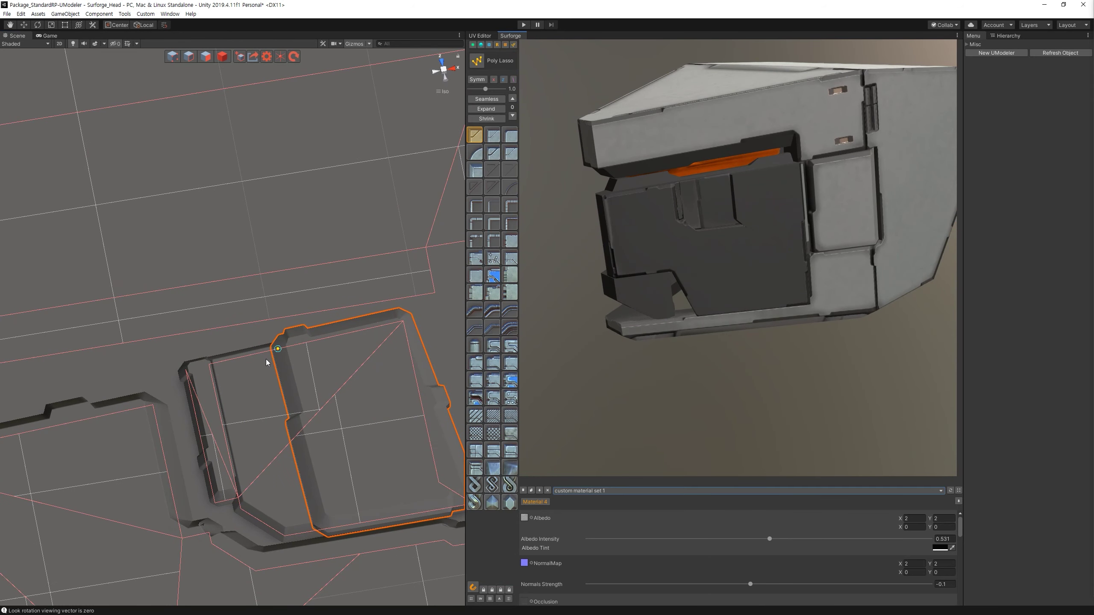
pyautogui.click(278, 359)
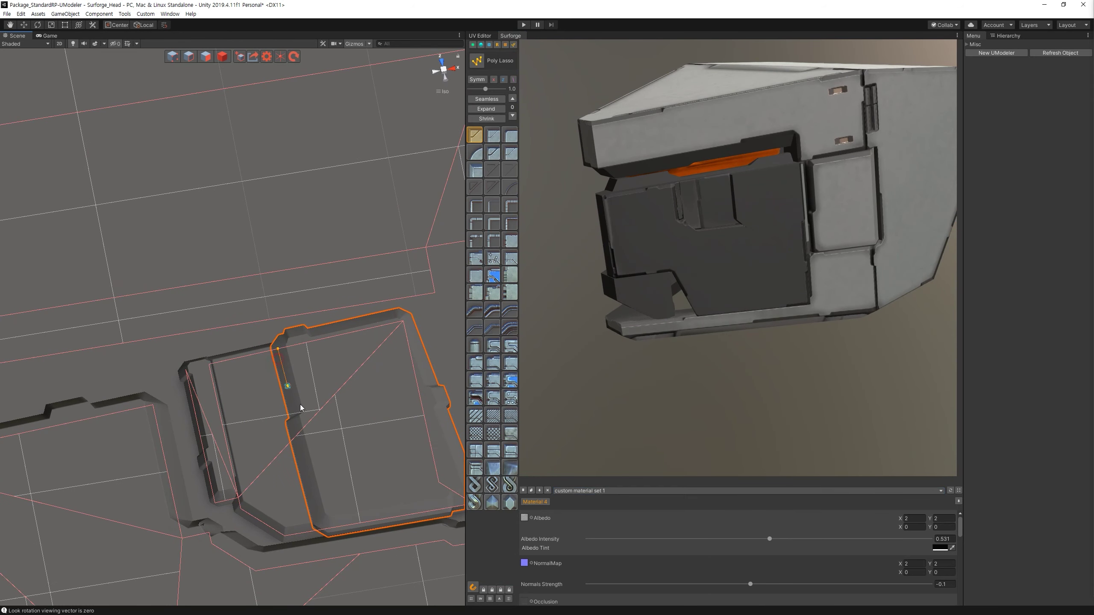
pyautogui.click(237, 434)
pyautogui.click(209, 364)
pyautogui.click(278, 349)
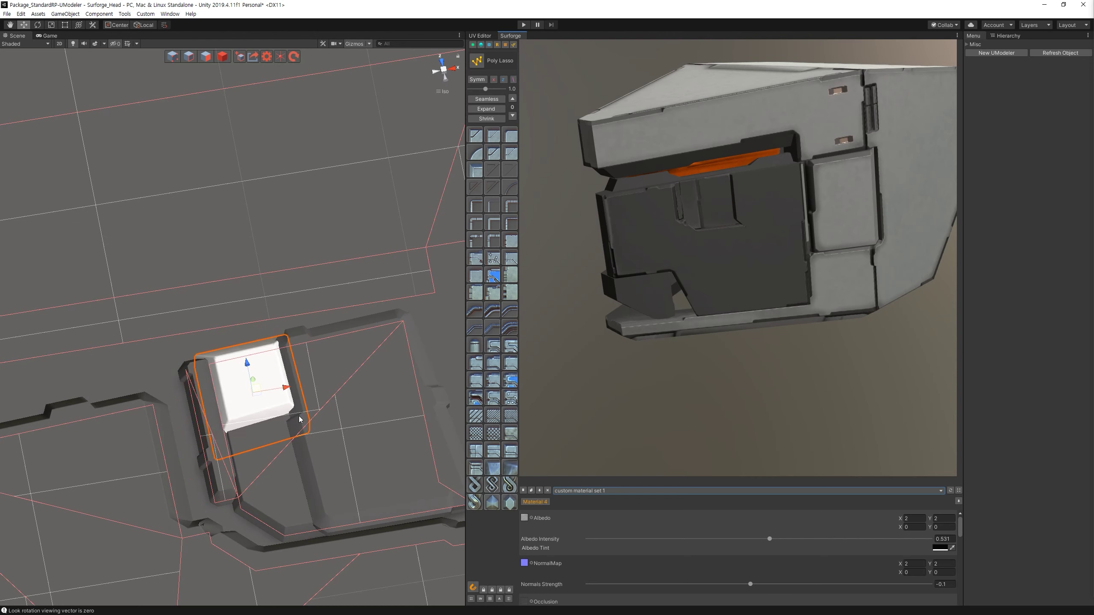
pyautogui.keyDown('alt'); pyautogui.moveTo(276, 412); pyautogui.dragTo(243, 383); pyautogui.keyUp('alt')
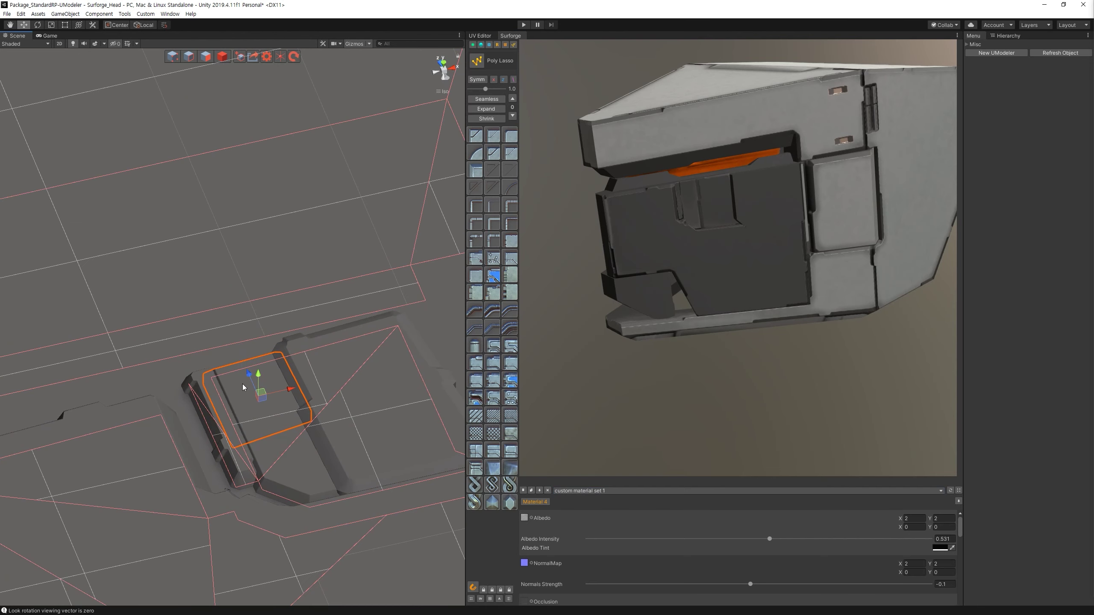
# Fill the new panel with a patterned detail insert and check it on the helmet.
pyautogui.click(475, 469)
pyautogui.keyDown('alt'); pyautogui.moveTo(378, 355); pyautogui.dragTo(377, 415); pyautogui.keyUp('alt')
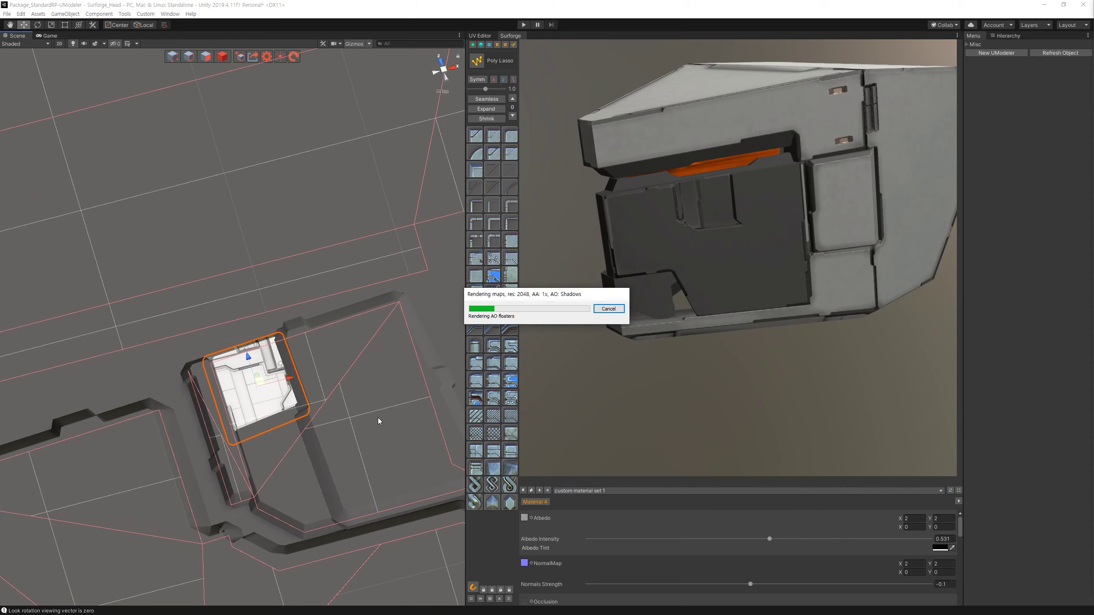
pyautogui.moveTo(629, 267)
pyautogui.keyDown('alt'); pyautogui.mouseDown()
pyautogui.moveTo(691, 331)
pyautogui.moveTo(558, 300)
pyautogui.moveTo(628, 307)
pyautogui.moveTo(705, 347)
pyautogui.mouseUp(); pyautogui.keyUp('alt')
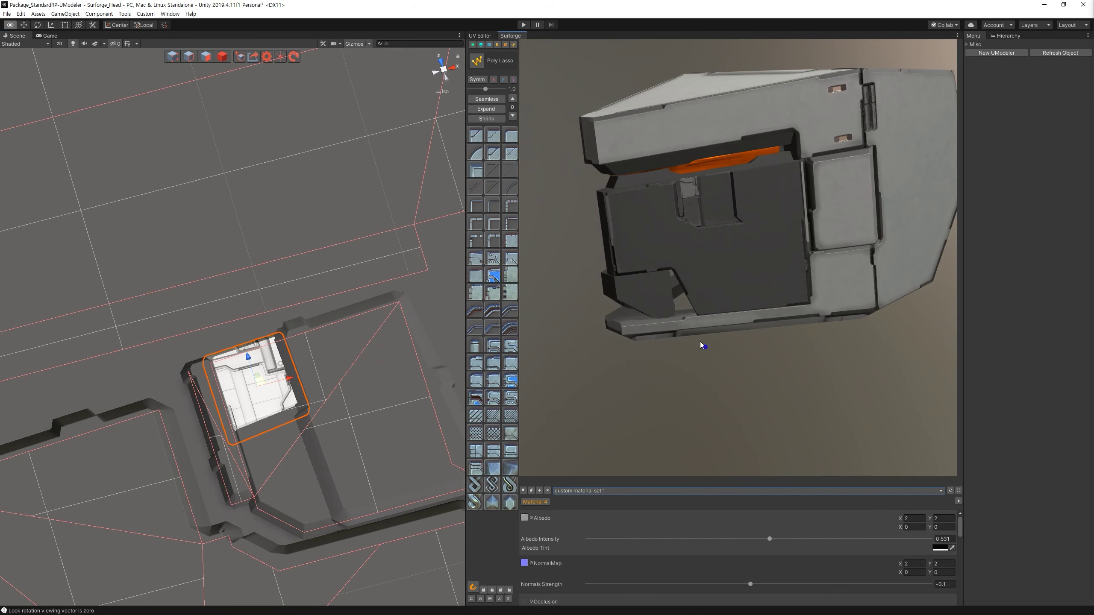
pyautogui.doubleClick(736, 334)
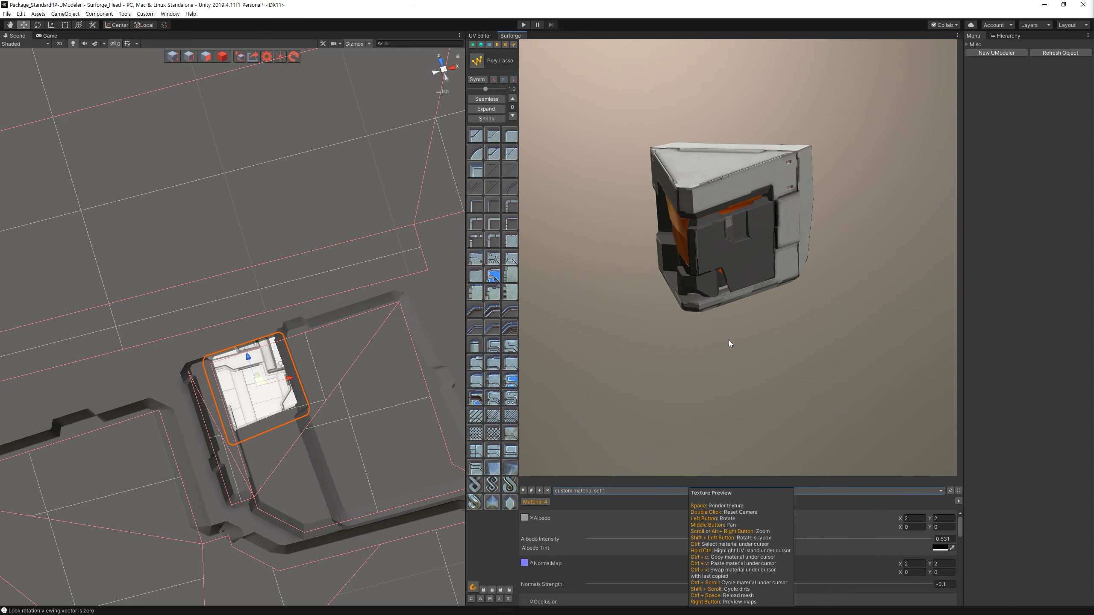
pyautogui.moveTo(728, 340); pyautogui.dragTo(462, 289)
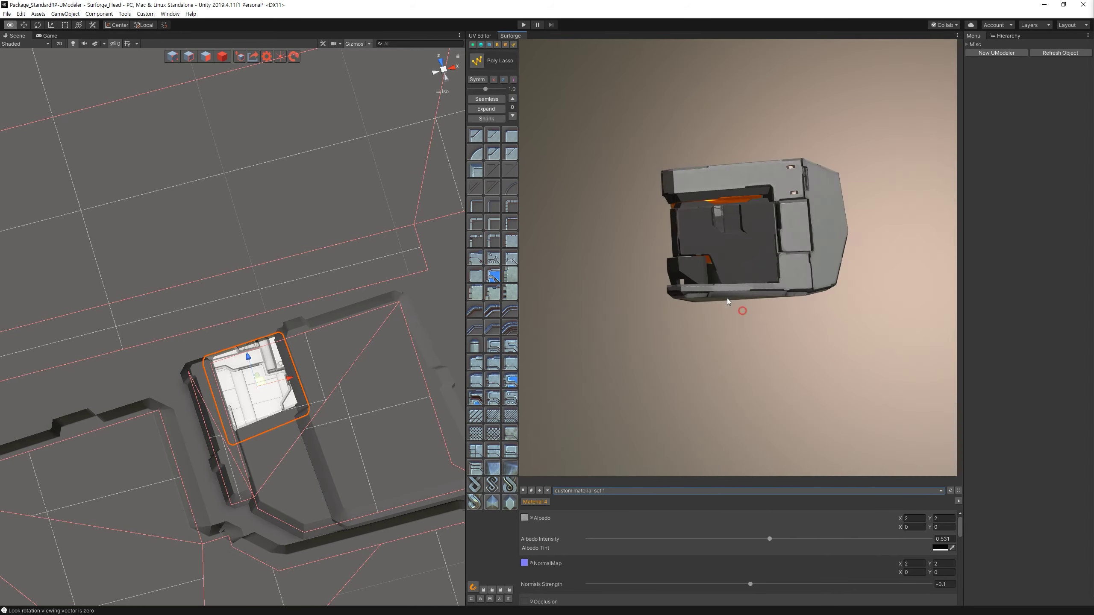
pyautogui.scroll(-5, 457, 290)
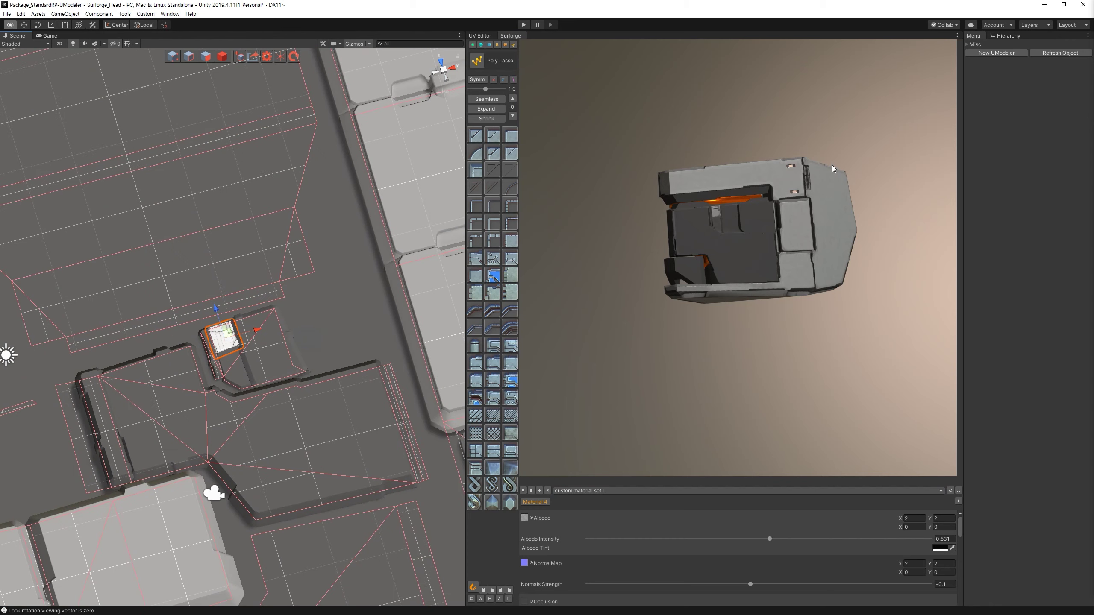
pyautogui.keyDown('alt'); pyautogui.moveTo(302, 215); pyautogui.dragTo(52, 49); pyautogui.keyUp('alt')
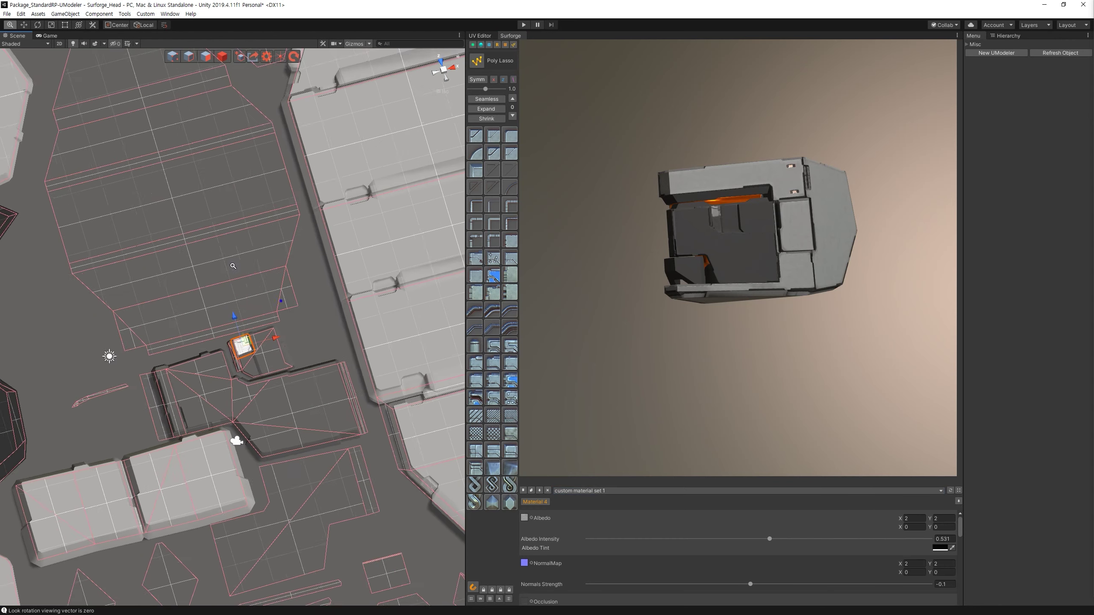
# Outline a panel over the small square UV island and apply the notched-edge profile.
pyautogui.keyDown('alt'); pyautogui.moveTo(291, 250); pyautogui.dragTo(266, 411, button='right'); pyautogui.keyUp('alt')
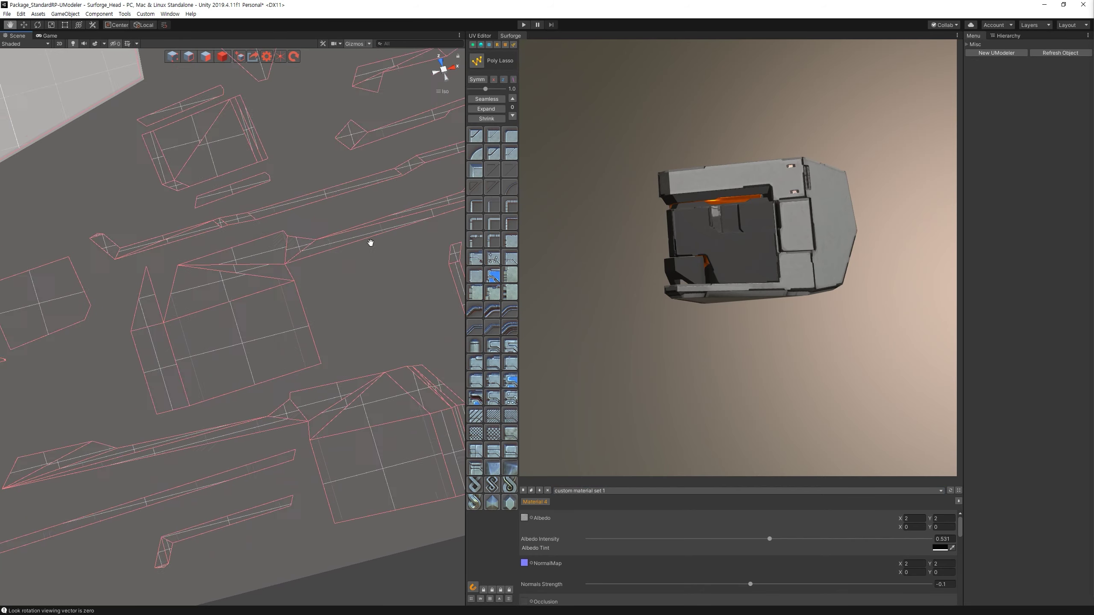
pyautogui.keyDown('alt'); pyautogui.moveTo(265, 411); pyautogui.dragTo(371, 240, button='right'); pyautogui.keyUp('alt')
pyautogui.click(475, 135)
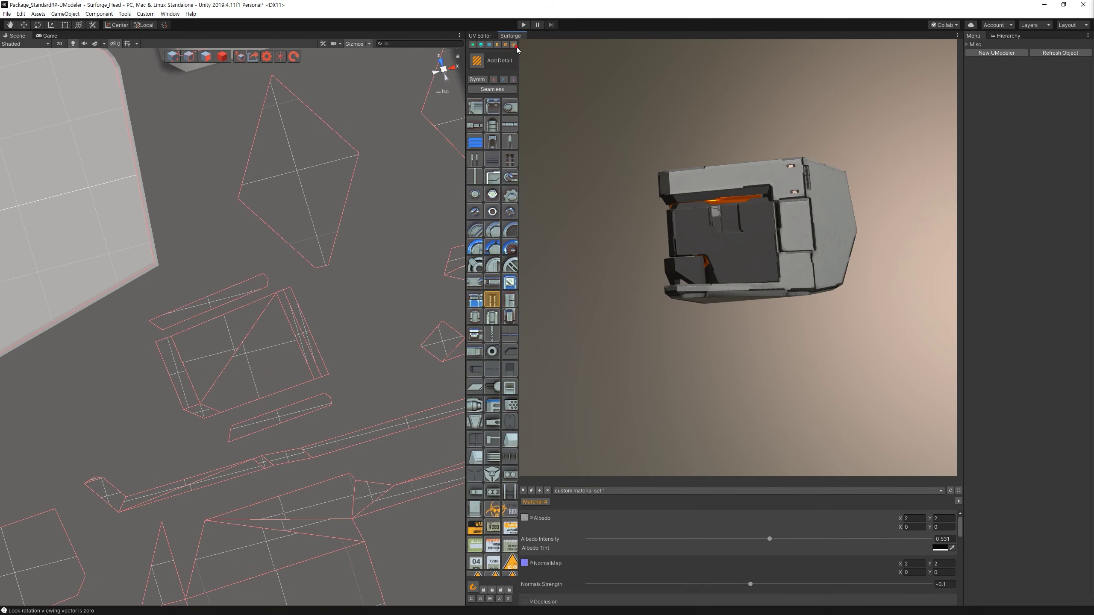
pyautogui.click(276, 293)
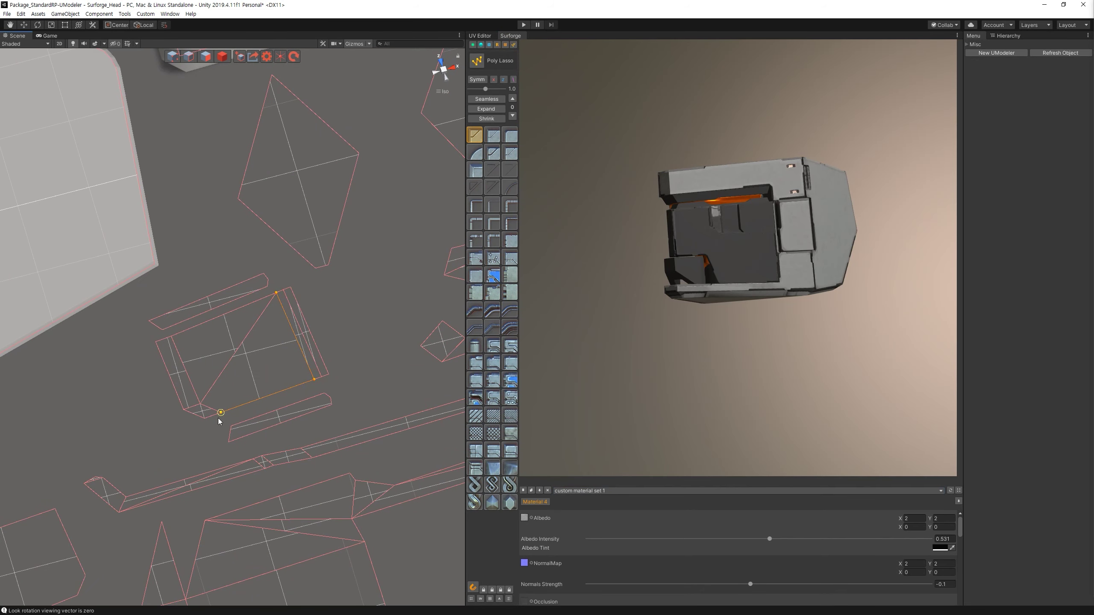
pyautogui.click(276, 292)
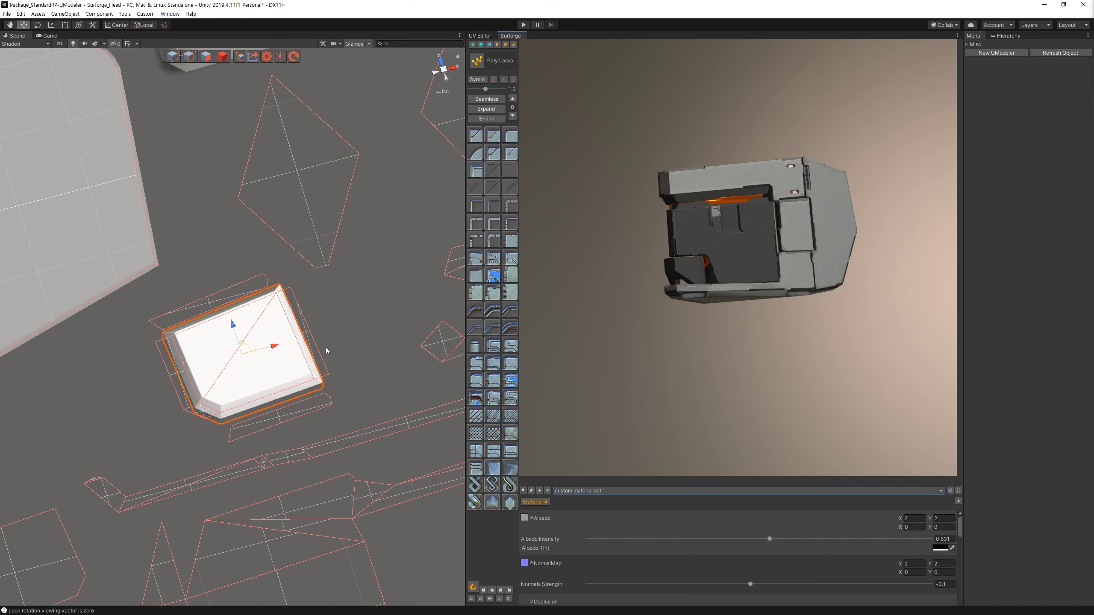
pyautogui.click(481, 296)
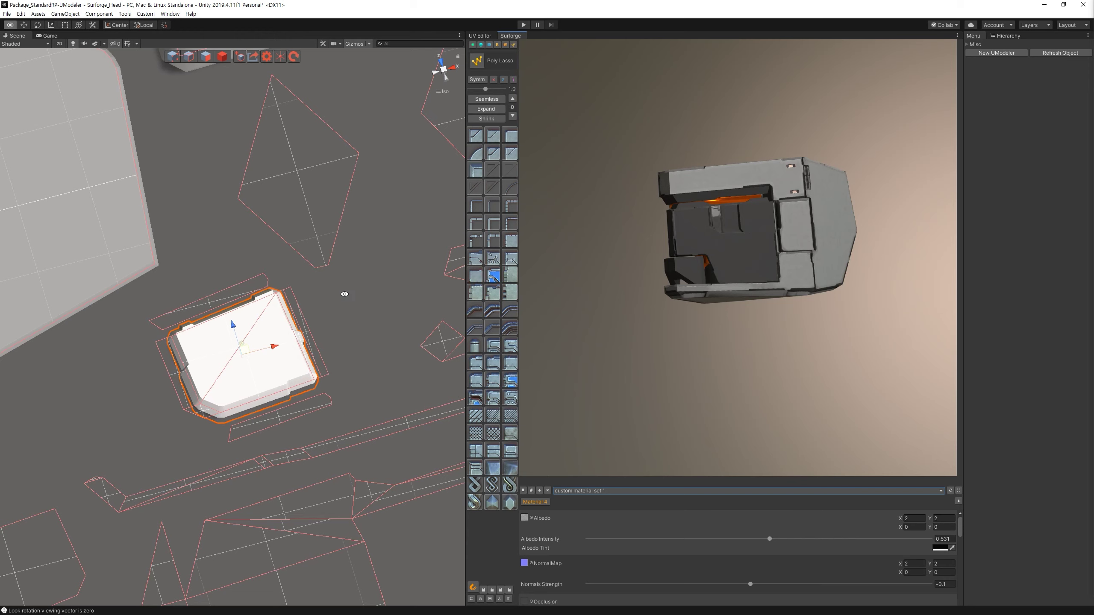
pyautogui.moveTo(342, 293); pyautogui.dragTo(295, 406, button='middle')
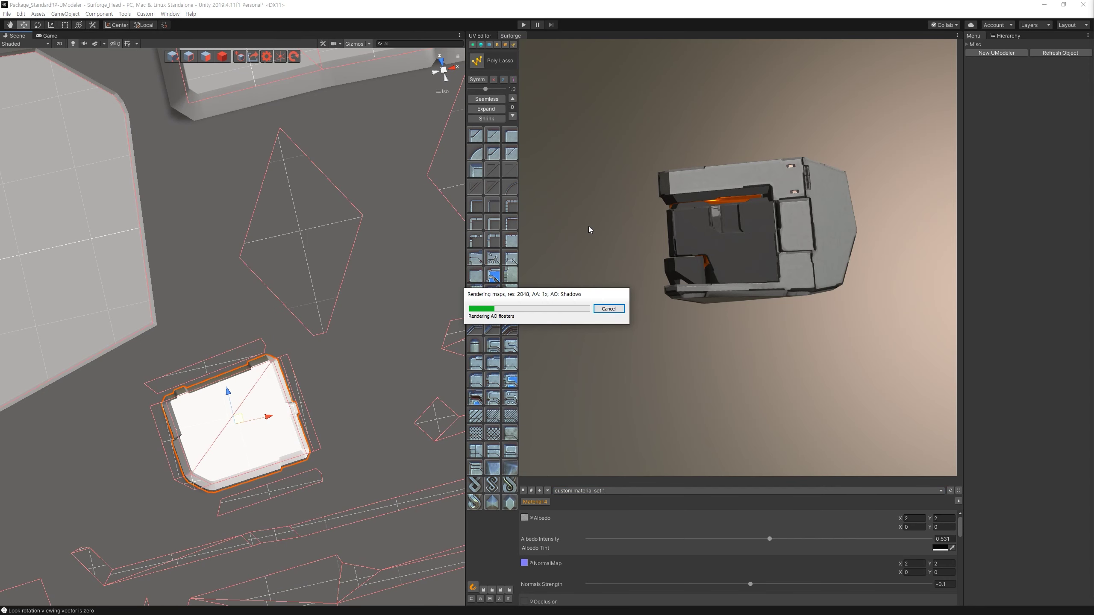
pyautogui.moveTo(788, 267); pyautogui.dragTo(804, 273)
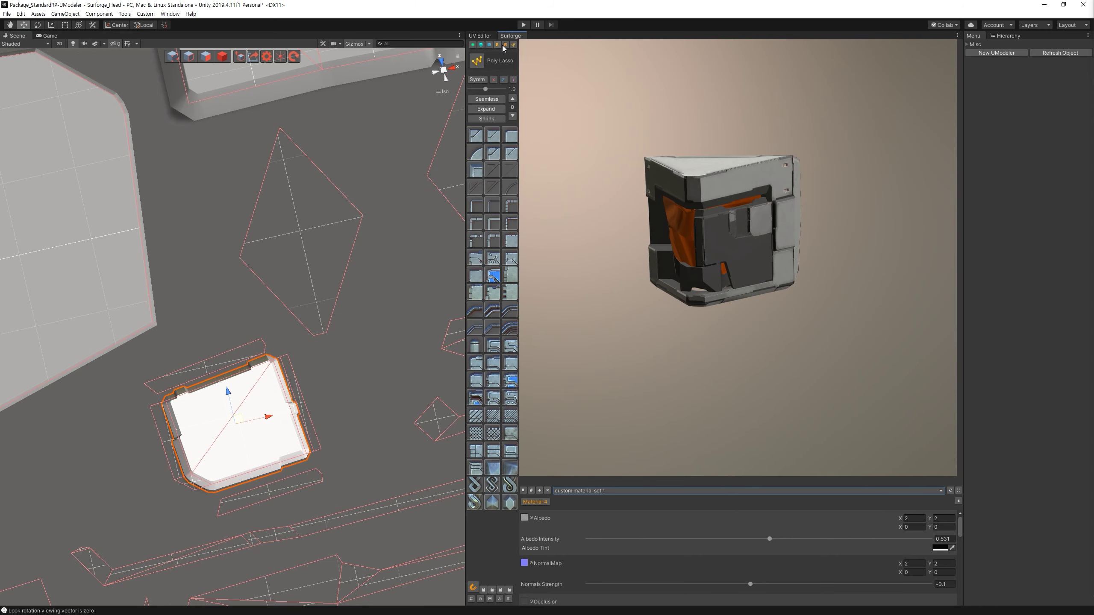
pyautogui.click(486, 47)
# Assign material mask 4 to the notched panel, test mask 2, then revert to mask 4.
pyautogui.click(511, 88)
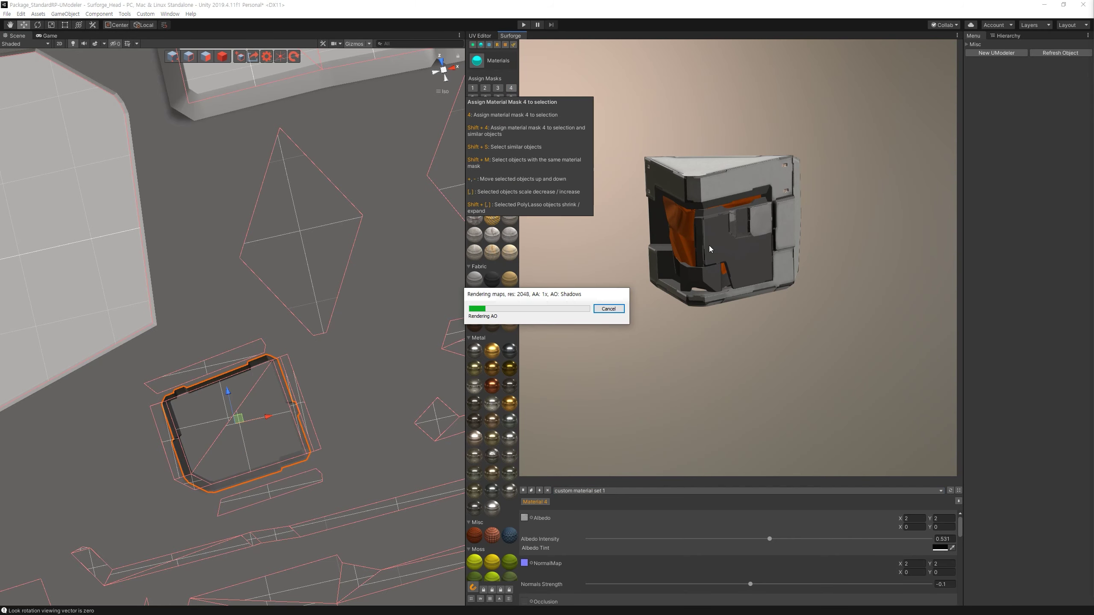
pyautogui.moveTo(812, 291); pyautogui.dragTo(815, 310)
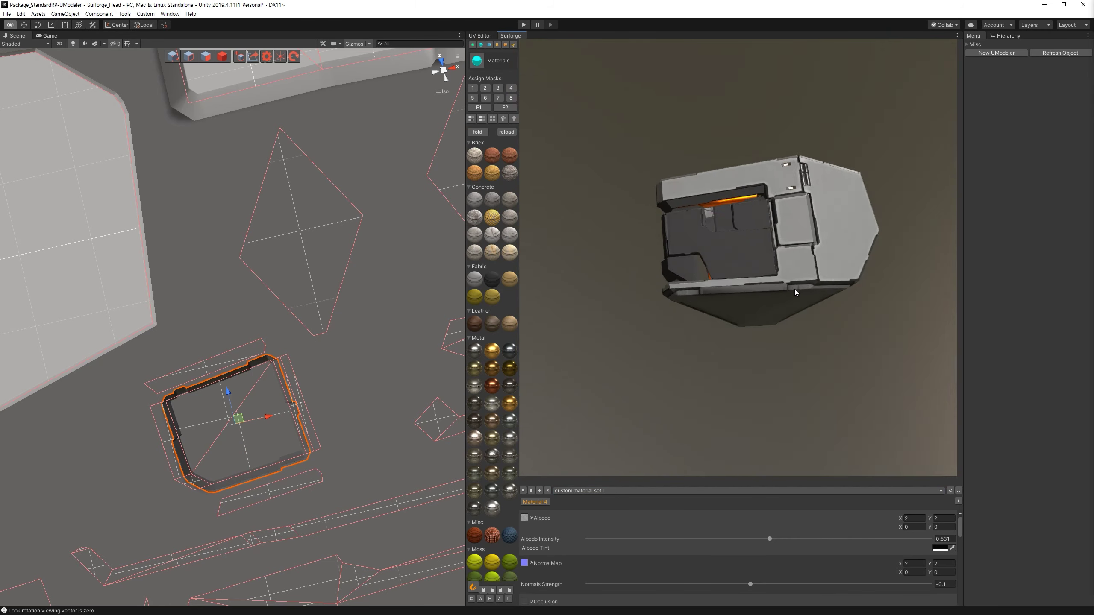
pyautogui.click(485, 88)
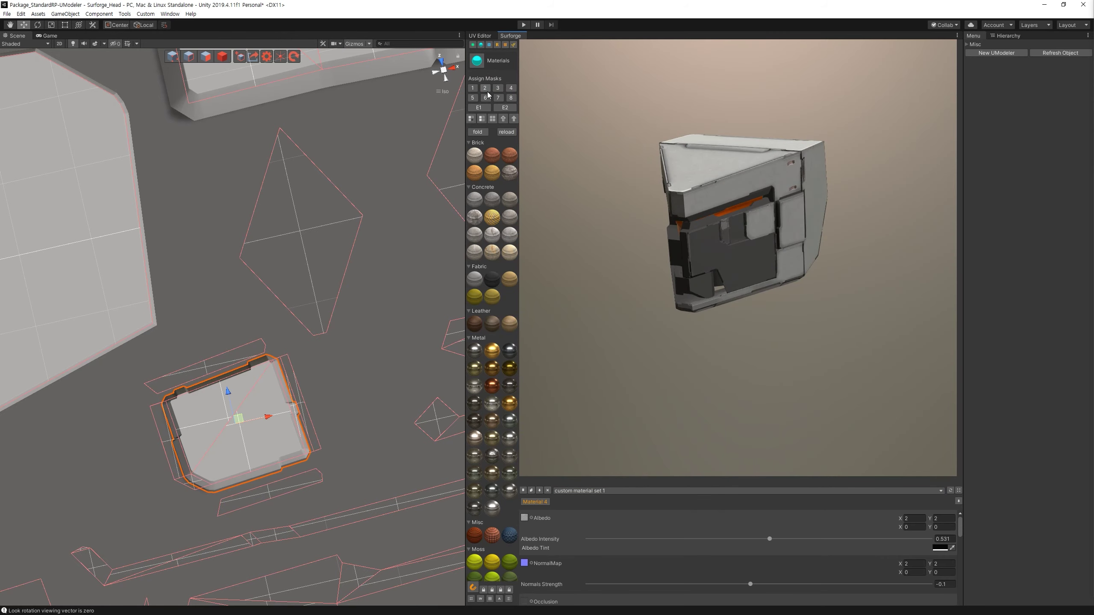
pyautogui.moveTo(702, 247)
pyautogui.mouseDown()
pyautogui.moveTo(728, 263)
pyautogui.moveTo(715, 263)
pyautogui.mouseUp()
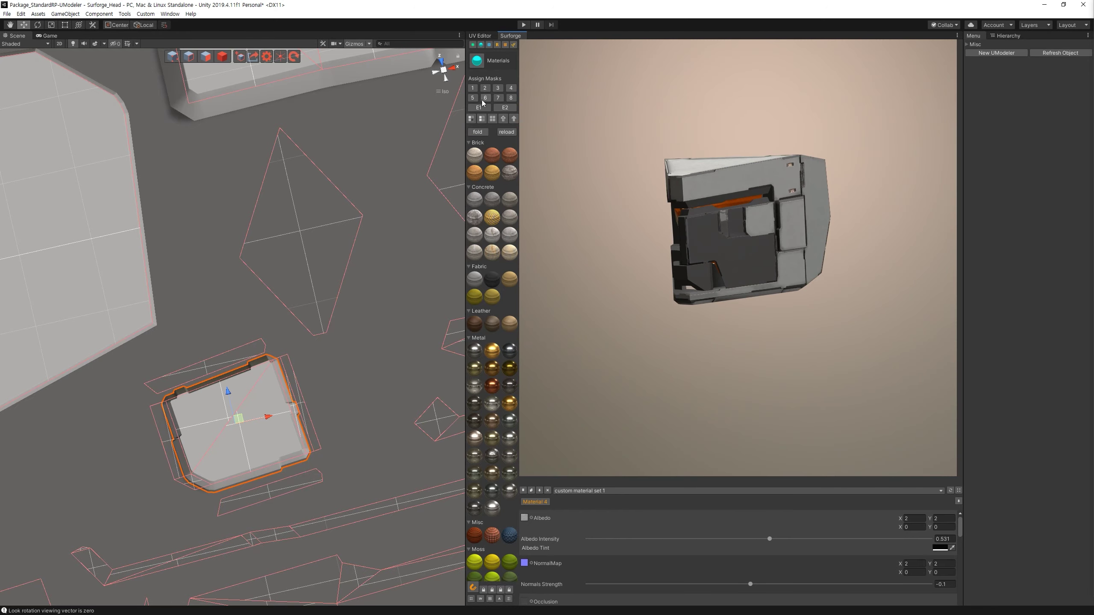
pyautogui.click(485, 88)
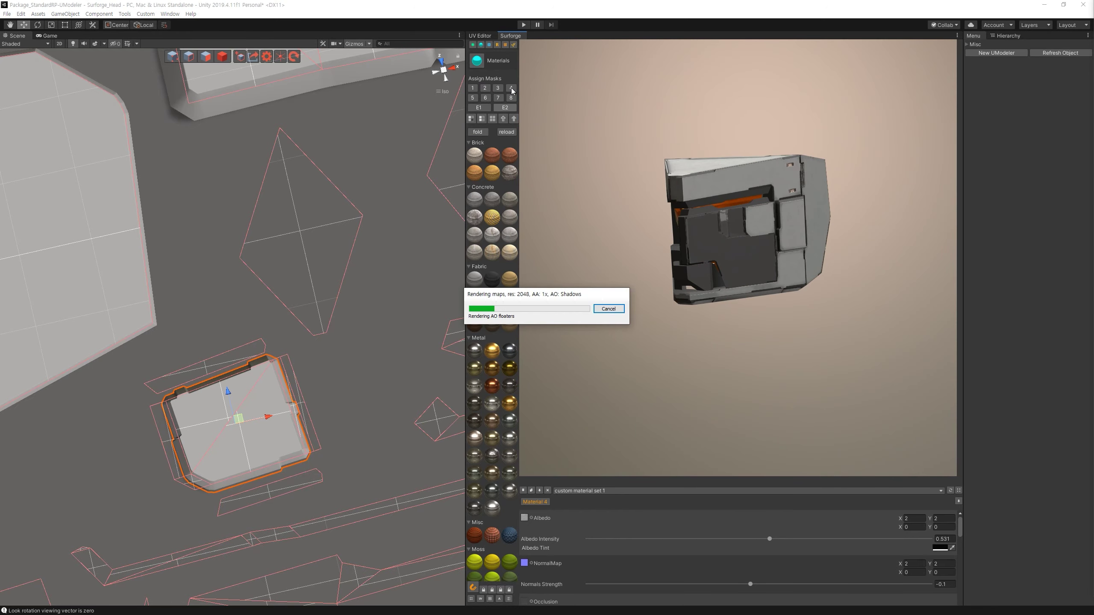
pyautogui.click(511, 89)
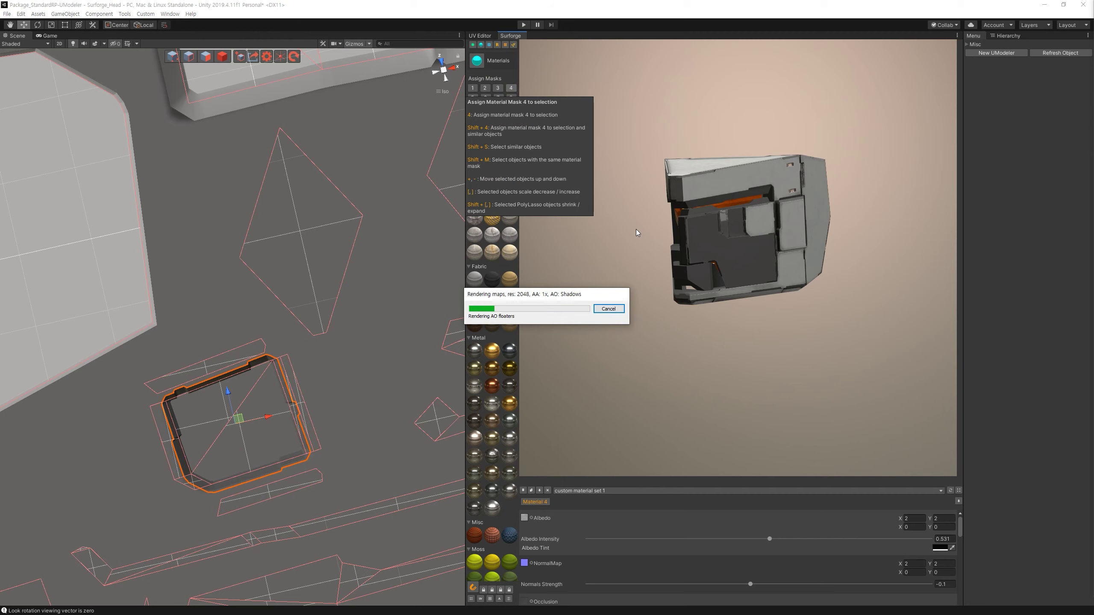
pyautogui.moveTo(689, 264)
pyautogui.mouseDown()
pyautogui.moveTo(740, 278)
pyautogui.moveTo(734, 254)
pyautogui.mouseUp()
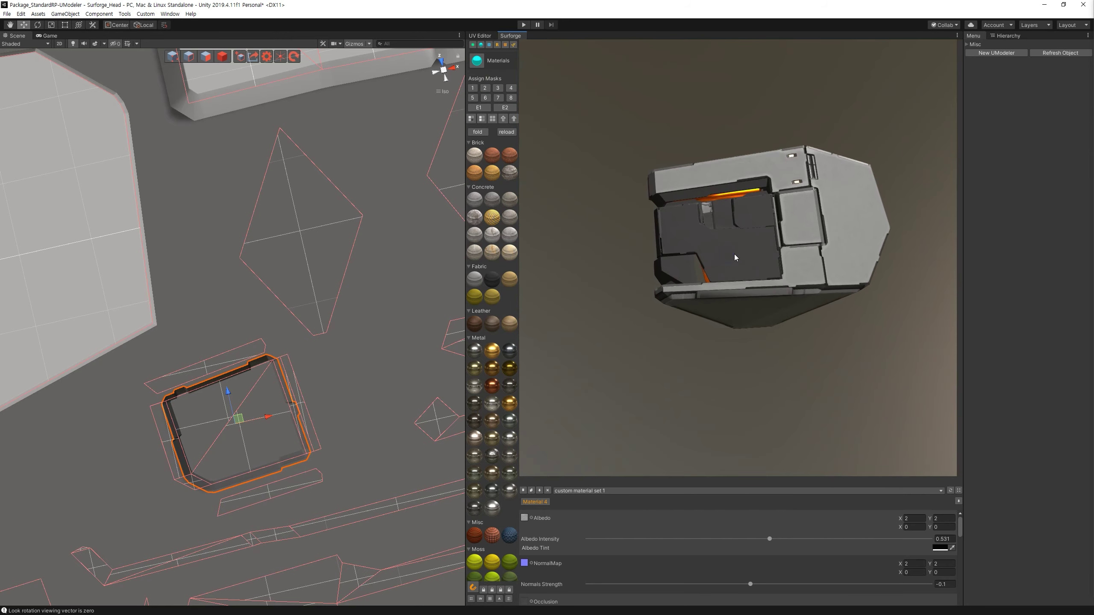
pyautogui.scroll(-5, 284, 301)
pyautogui.moveTo(276, 310)
pyautogui.mouseDown(button='middle')
pyautogui.moveTo(286, 338)
pyautogui.moveTo(374, 395)
pyautogui.mouseUp(button='middle')
pyautogui.scroll(-2, 286, 338)
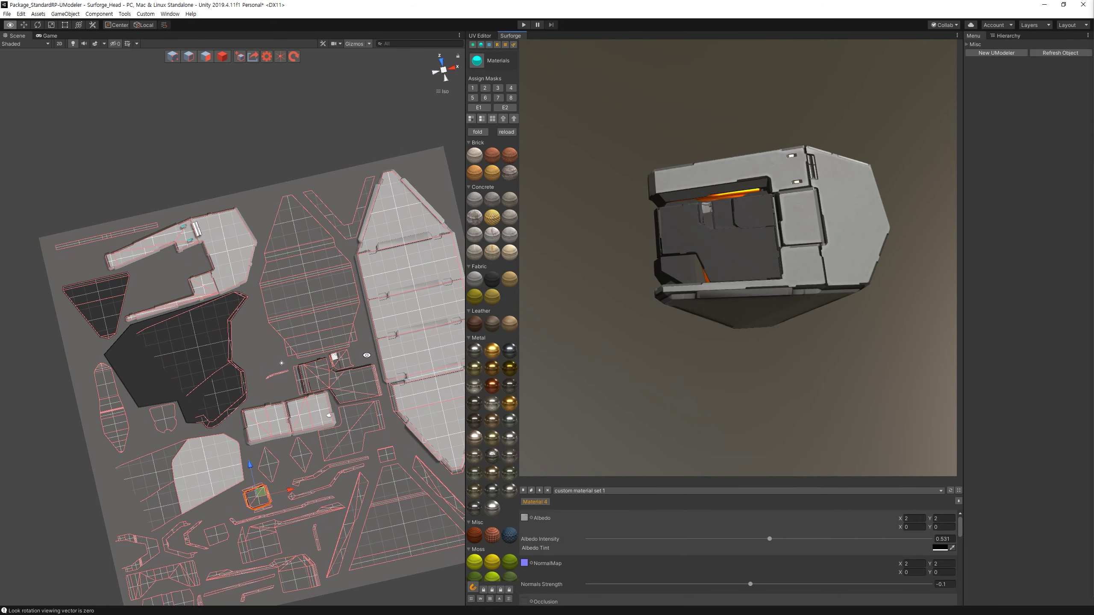
pyautogui.scroll(10, 363, 237)
pyautogui.keyDown('alt'); pyautogui.moveTo(363, 237); pyautogui.dragTo(538, 78); pyautogui.keyUp('alt')
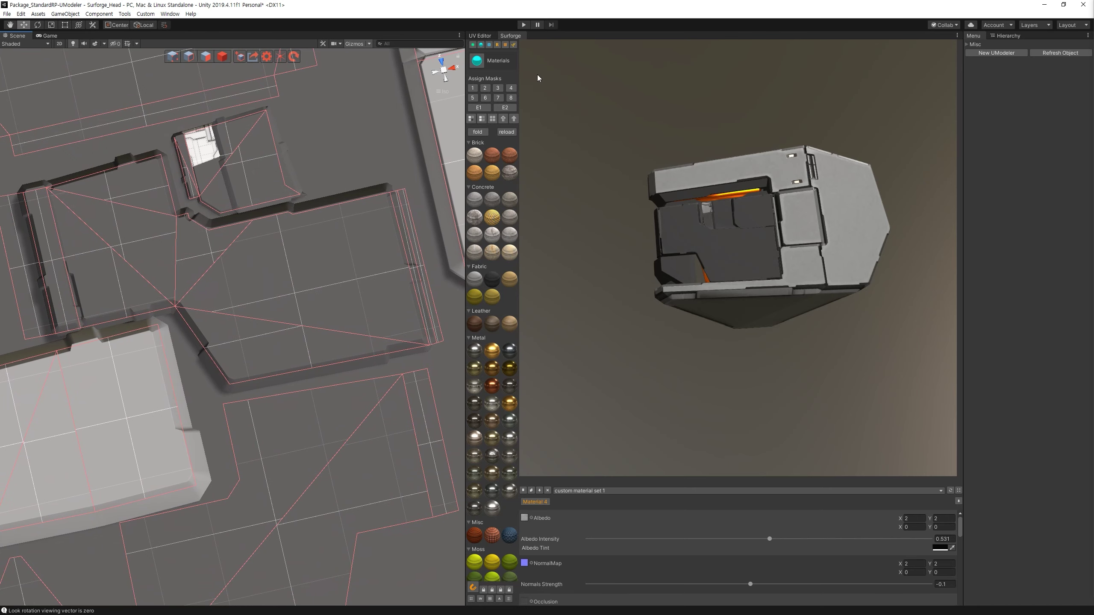
# Outline a raised panel in the large rectangular recess, undoing the first attempt.
pyautogui.click(501, 60)
pyautogui.click(389, 193)
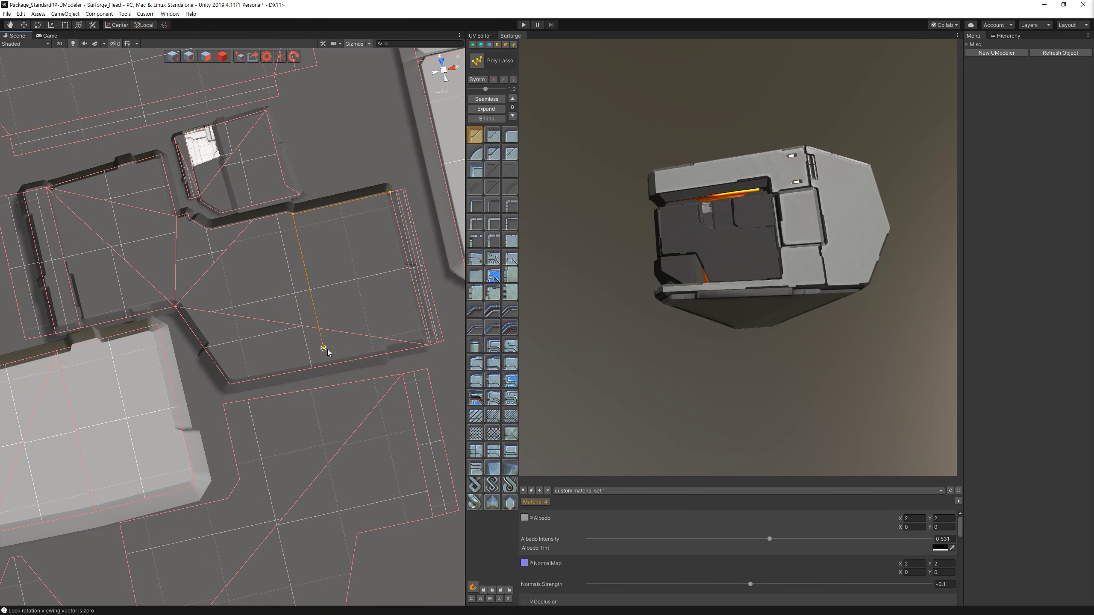
pyautogui.click(328, 364)
pyautogui.click(389, 193)
pyautogui.hotkey('ctrl', 'z')
pyautogui.click(395, 193)
pyautogui.click(388, 196)
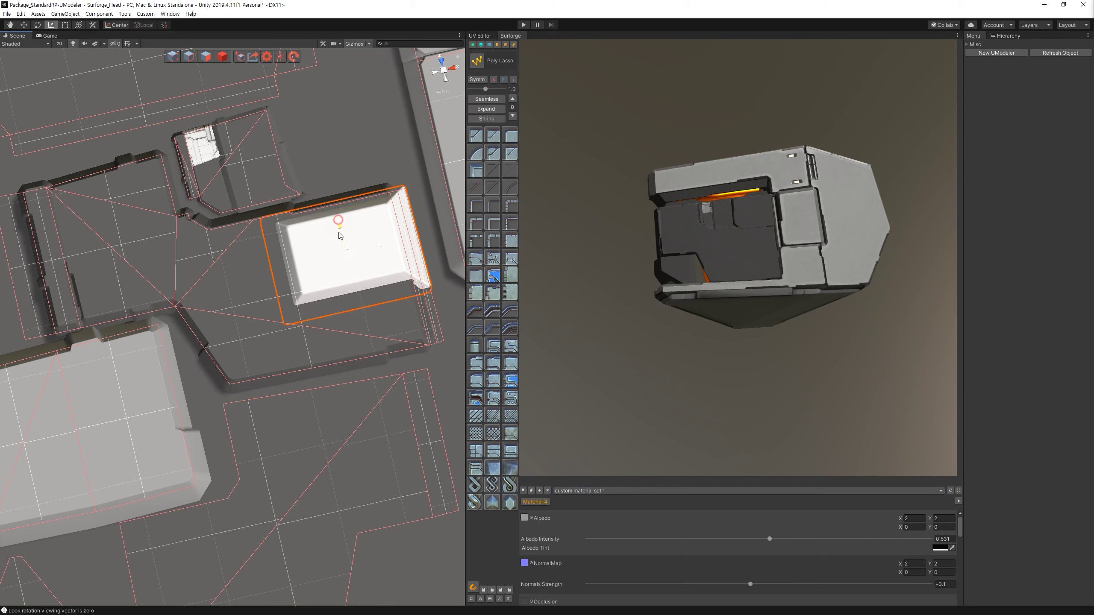
# Give the panel chamfered corners and shift it down and right within the recess.
pyautogui.click(474, 278)
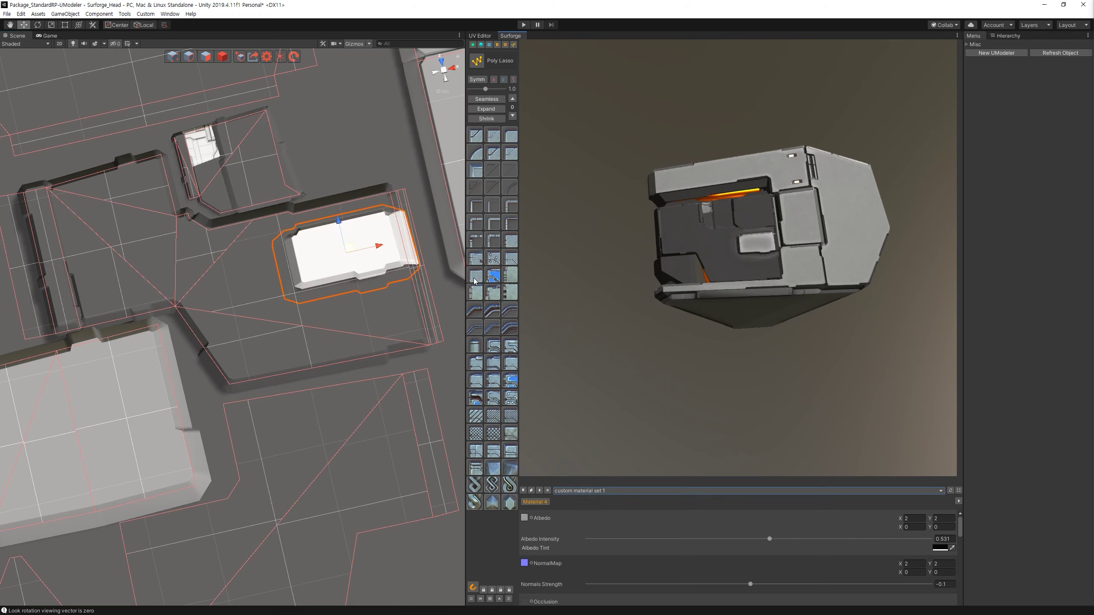
pyautogui.moveTo(348, 255); pyautogui.dragTo(374, 303)
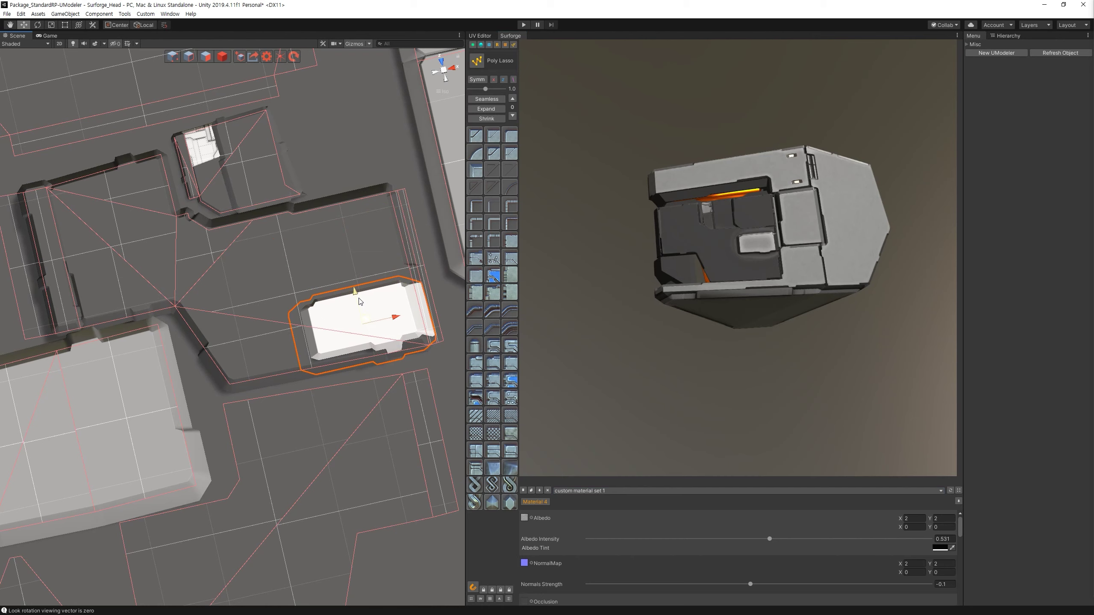
pyautogui.moveTo(828, 271)
pyautogui.mouseDown()
pyautogui.moveTo(815, 239)
pyautogui.moveTo(826, 315)
pyautogui.moveTo(720, 297)
pyautogui.mouseUp()
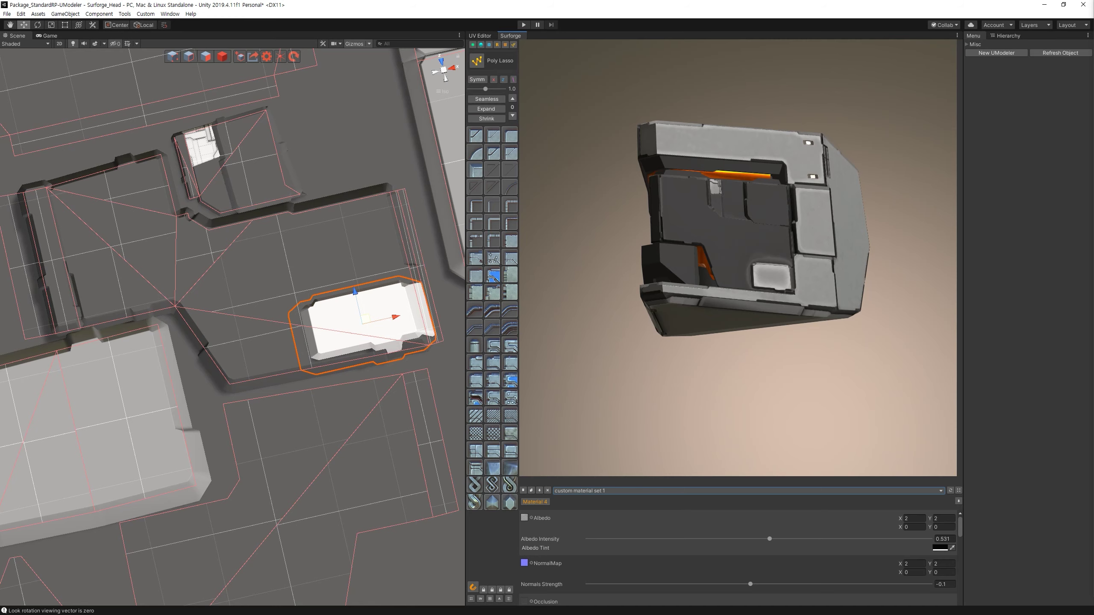
pyautogui.moveTo(777, 230); pyautogui.dragTo(765, 263)
pyautogui.click(627, 241)
pyautogui.scroll(-5, 273, 315)
# Draw a new Poly Lasso panel outline over the square recess.
pyautogui.moveTo(340, 268); pyautogui.dragTo(202, 327, button='middle')
pyautogui.scroll(-5, 203, 327)
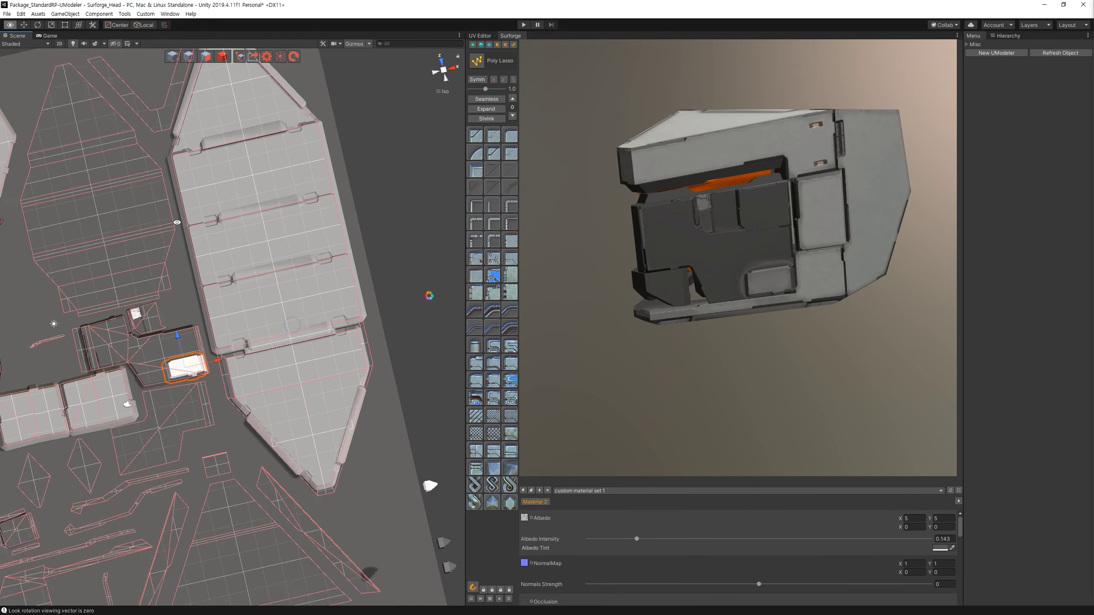
pyautogui.keyDown('alt'); pyautogui.moveTo(203, 328); pyautogui.dragTo(258, 302); pyautogui.keyUp('alt')
pyautogui.click(828, 288)
pyautogui.scroll(10, 276, 327)
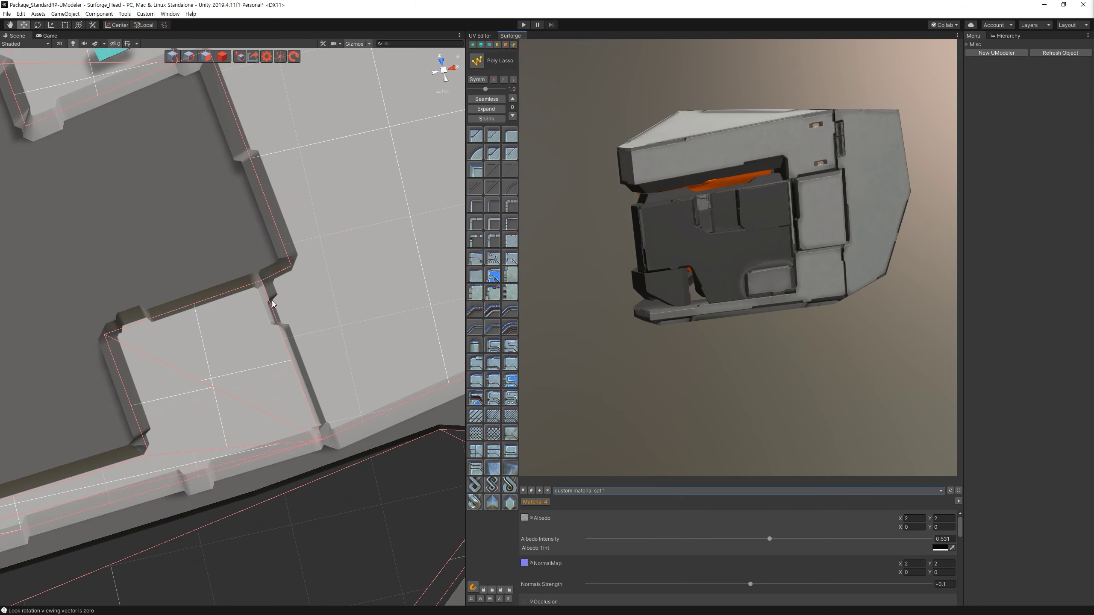
pyautogui.click(513, 45)
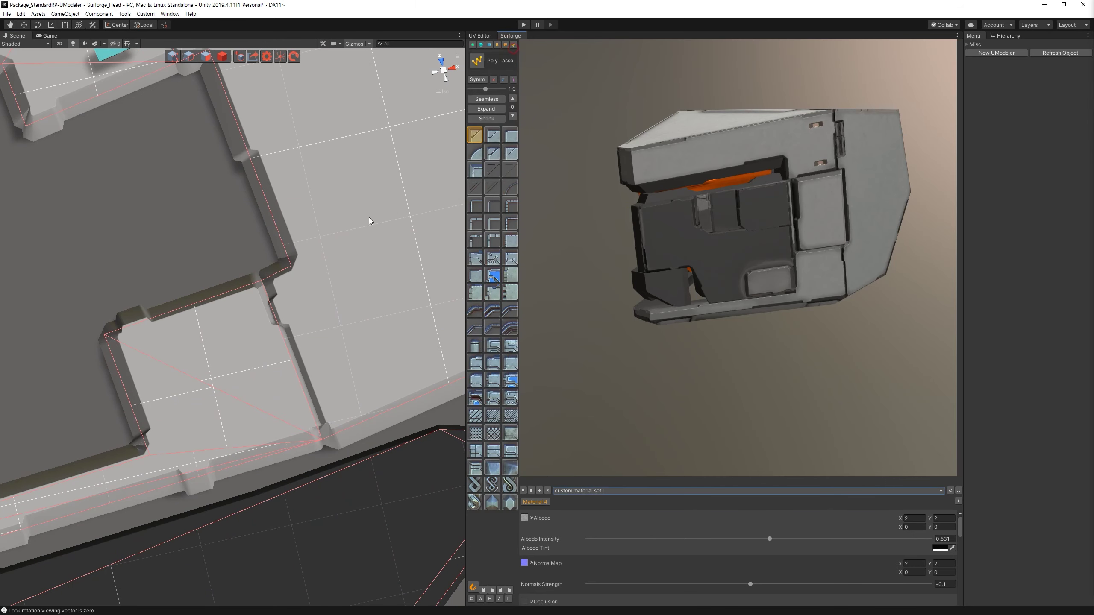
pyautogui.click(262, 294)
pyautogui.click(107, 333)
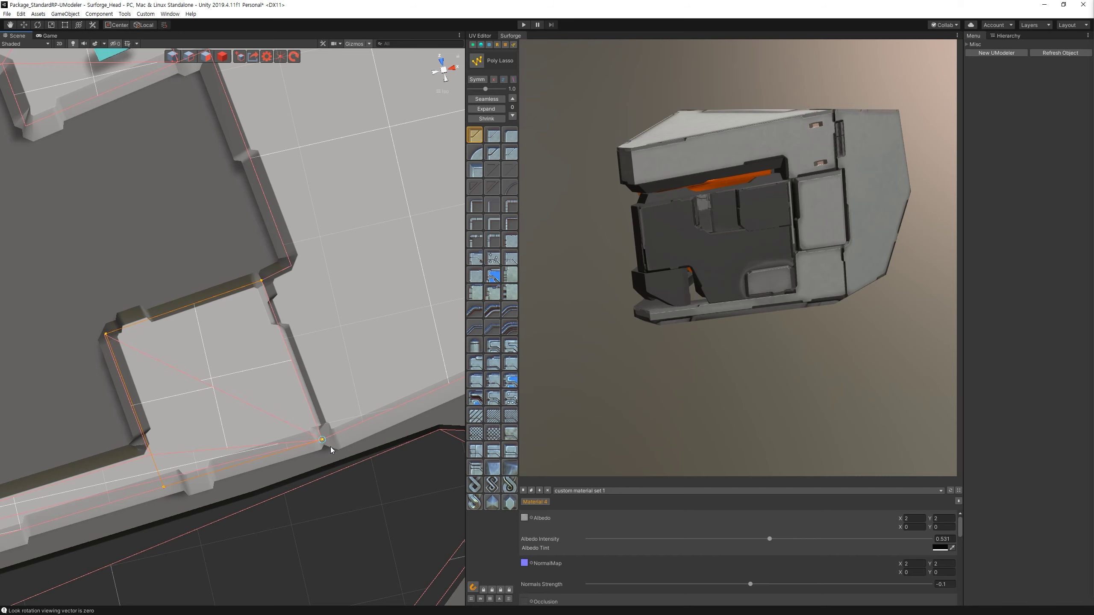
pyautogui.click(263, 279)
# Shrink the panel into a smaller inset square, shift it up-right, and notch its corners.
pyautogui.press('r')
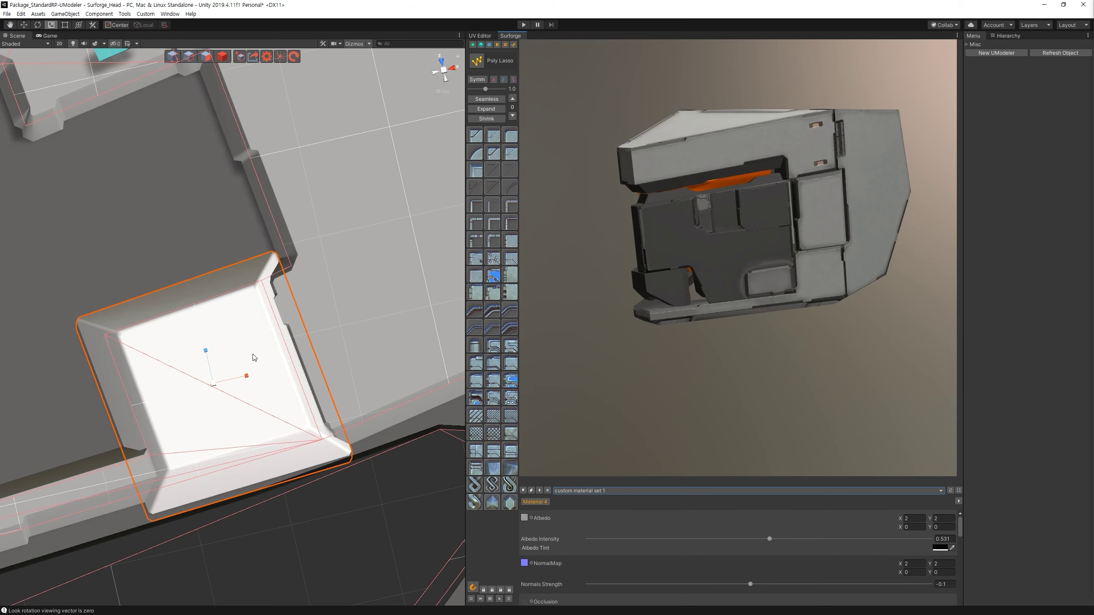
pyautogui.moveTo(208, 352); pyautogui.dragTo(234, 426)
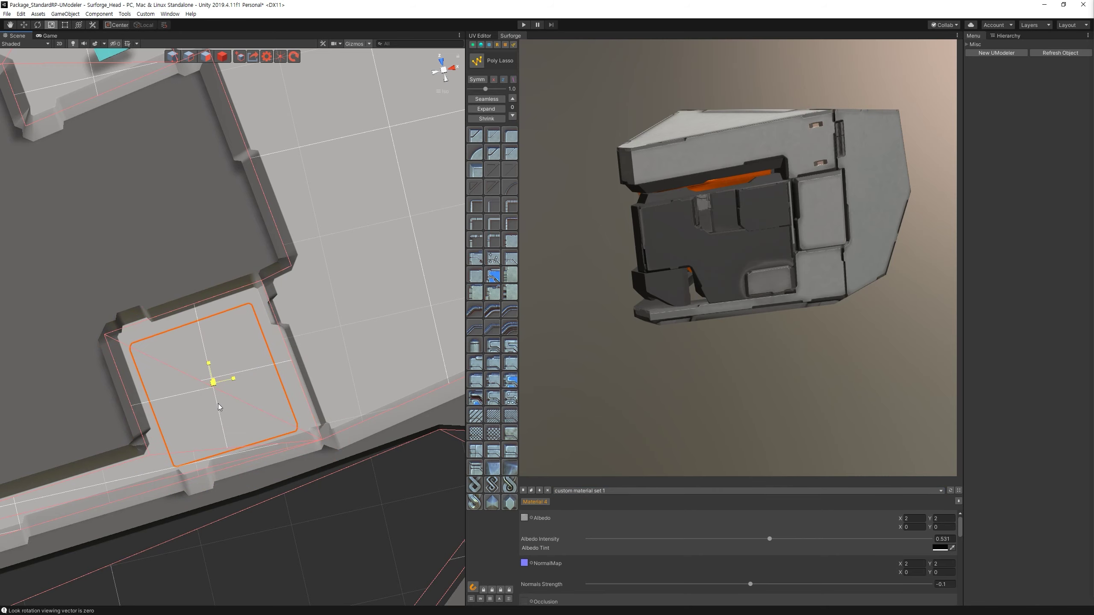
pyautogui.press('w')
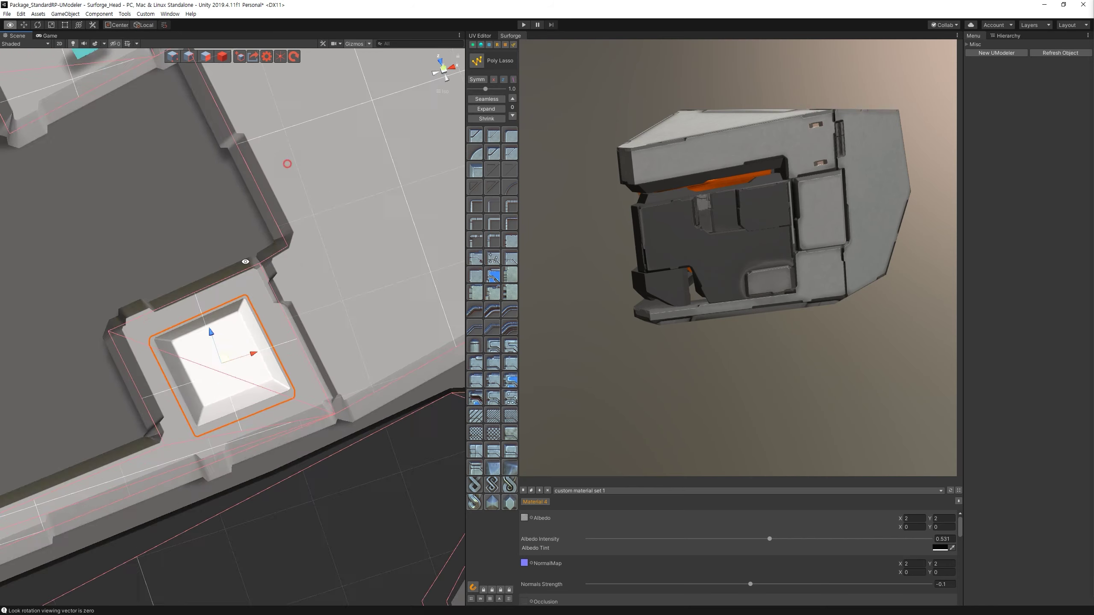
pyautogui.moveTo(205, 432); pyautogui.dragTo(232, 421)
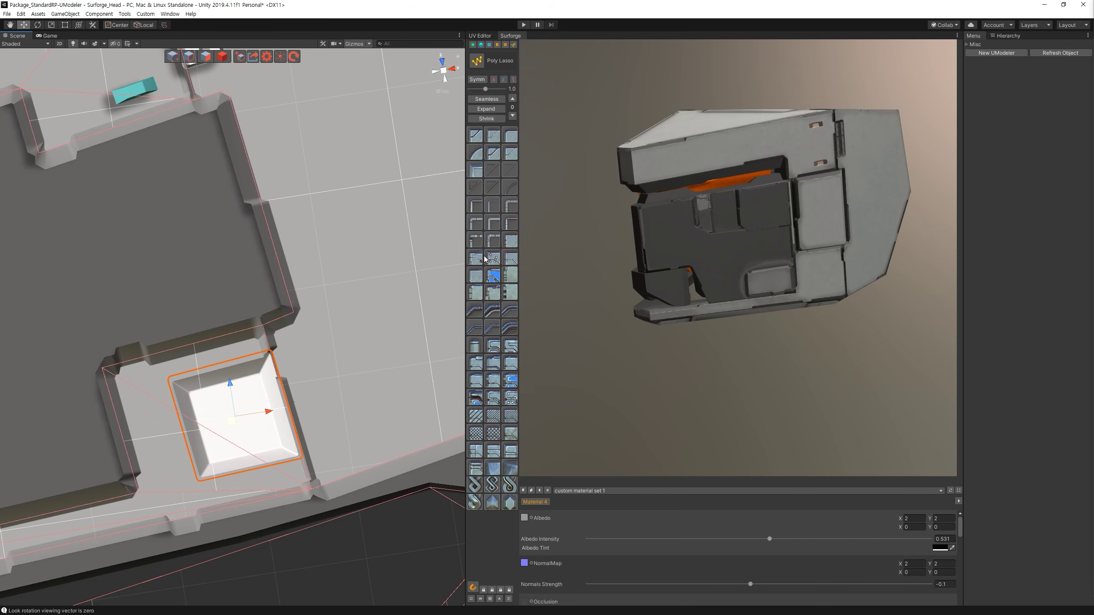
pyautogui.click(481, 272)
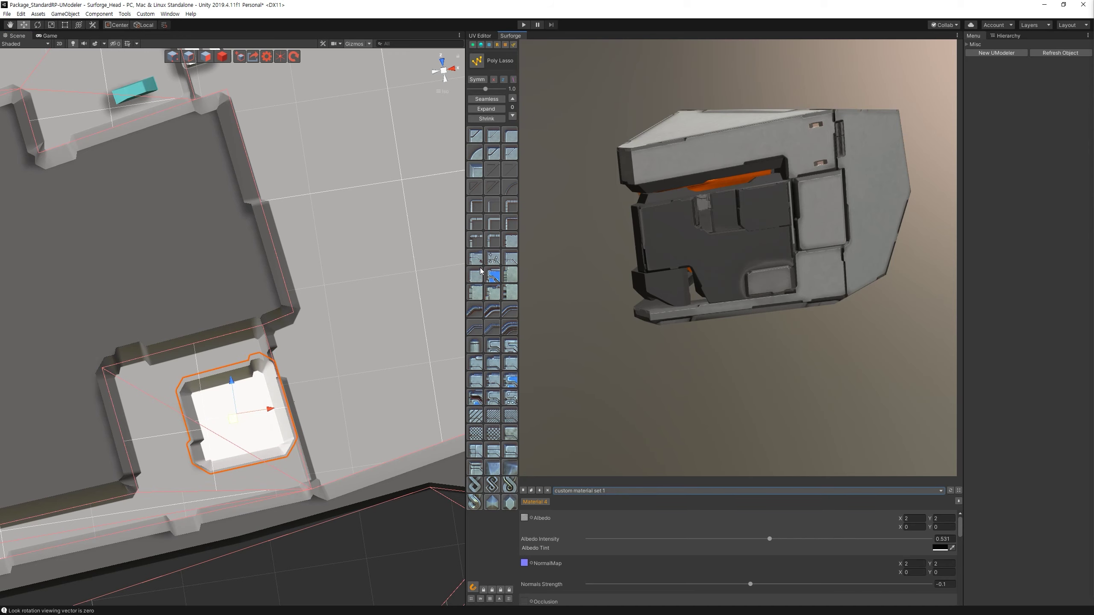
# Make the inset panel dark grey and nudge it down and to the left.
pyautogui.click(481, 45)
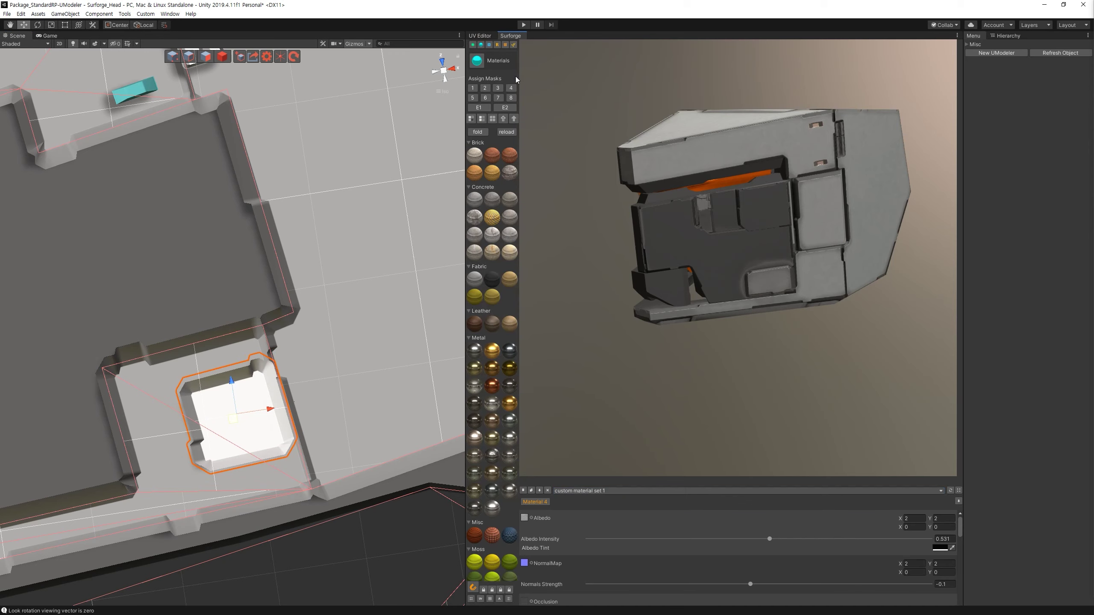
pyautogui.keyDown('alt'); pyautogui.moveTo(301, 370); pyautogui.dragTo(262, 187); pyautogui.keyUp('alt')
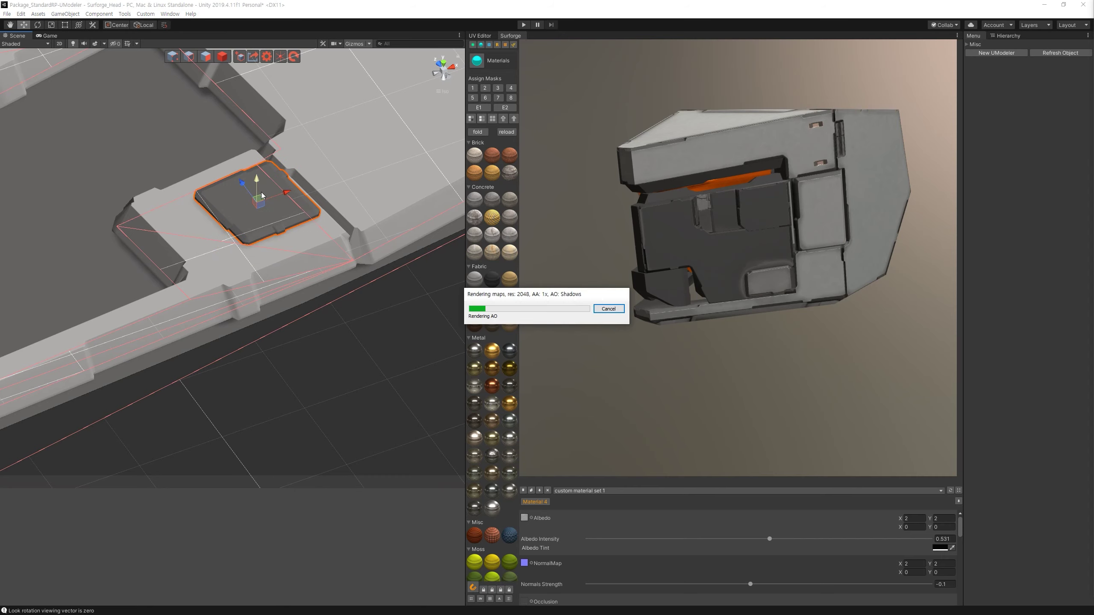
pyautogui.keyDown('alt'); pyautogui.moveTo(350, 163); pyautogui.dragTo(259, 389); pyautogui.keyUp('alt')
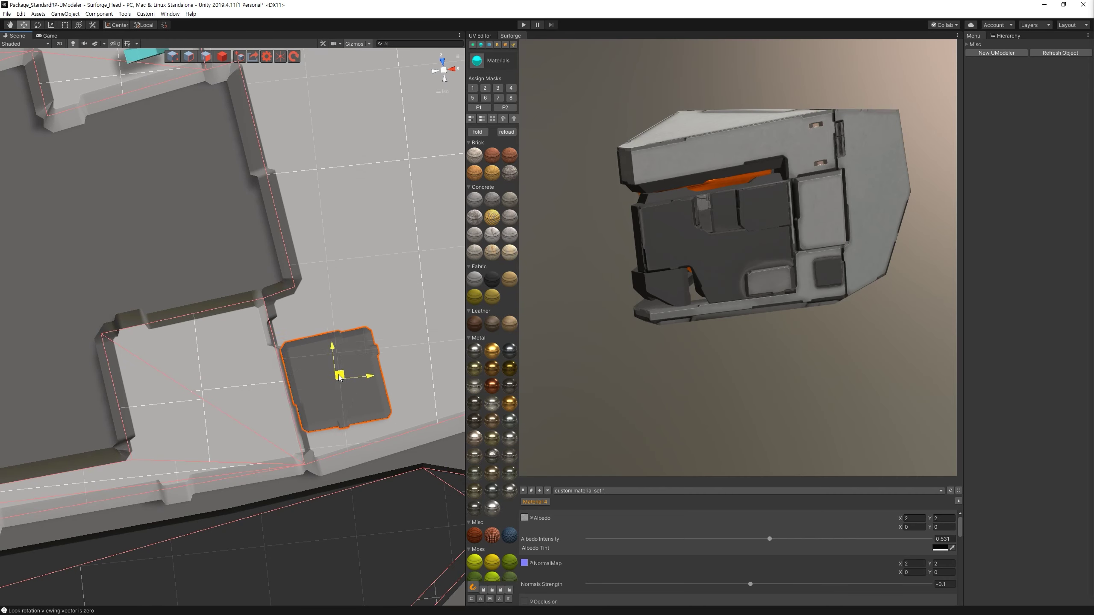
pyautogui.click(444, 65)
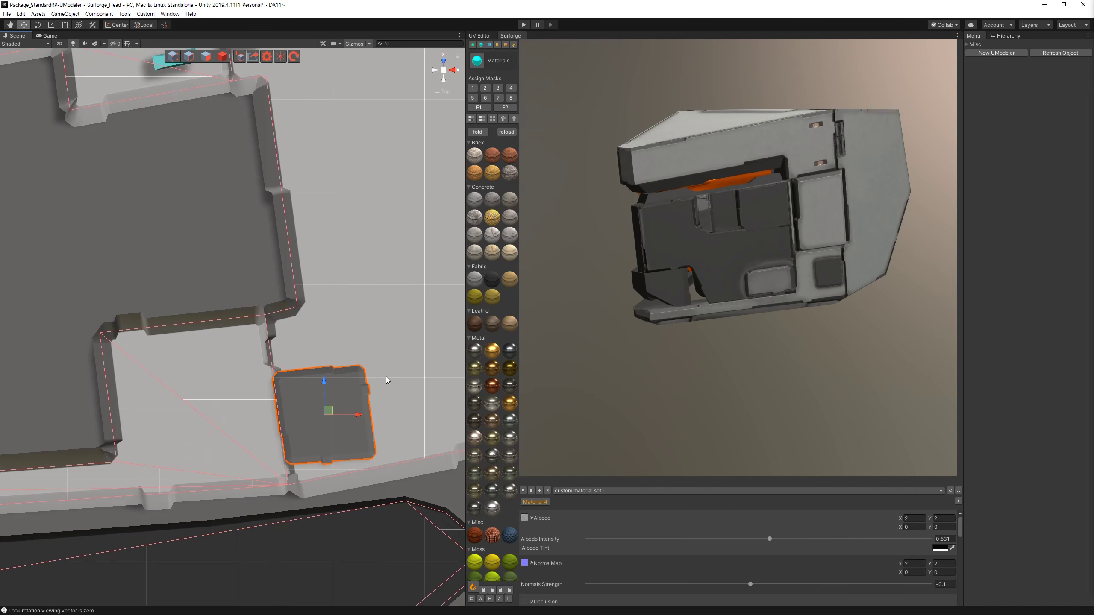
pyautogui.moveTo(329, 410)
pyautogui.mouseDown()
pyautogui.moveTo(239, 427)
pyautogui.moveTo(241, 441)
pyautogui.mouseUp()
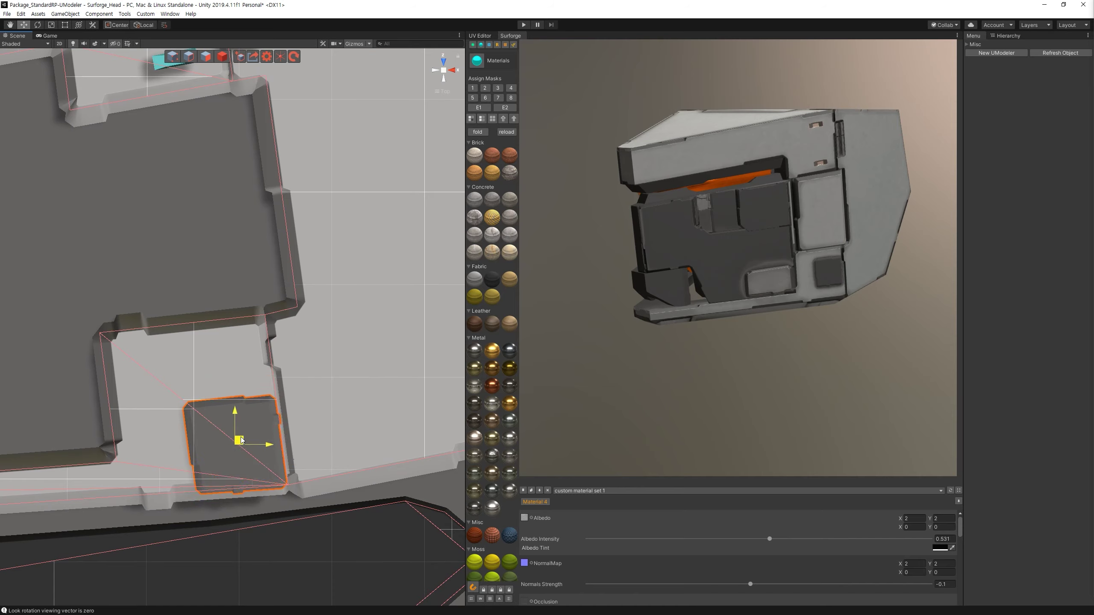
pyautogui.moveTo(242, 440); pyautogui.dragTo(286, 240, button='middle')
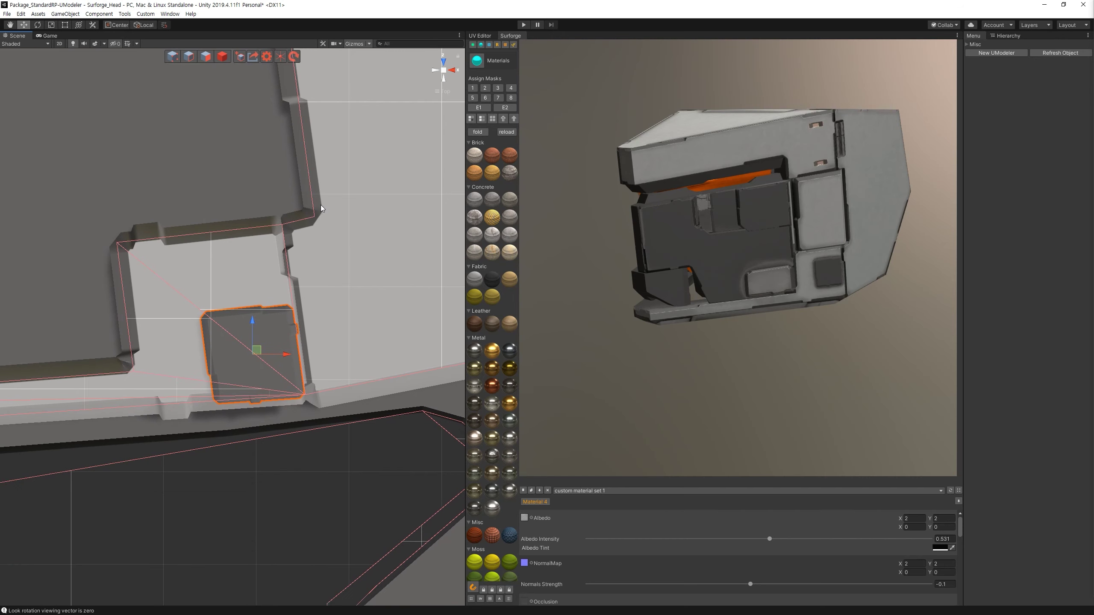
pyautogui.click(506, 46)
pyautogui.click(492, 283)
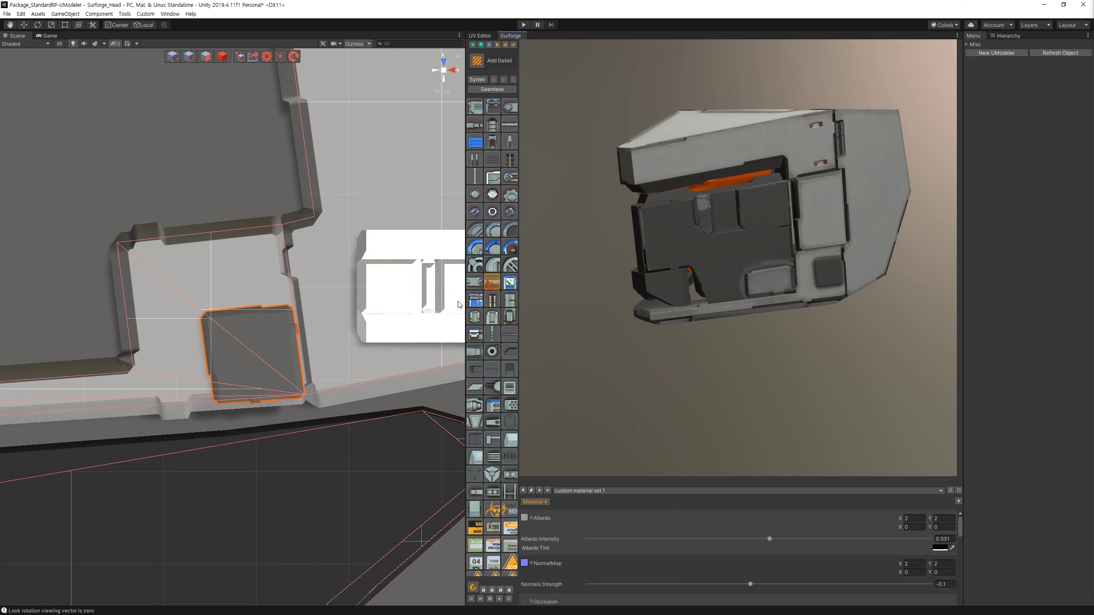
# Place a white detail piece on the inset panel, tilt it slightly and make it narrower.
pyautogui.click(280, 359)
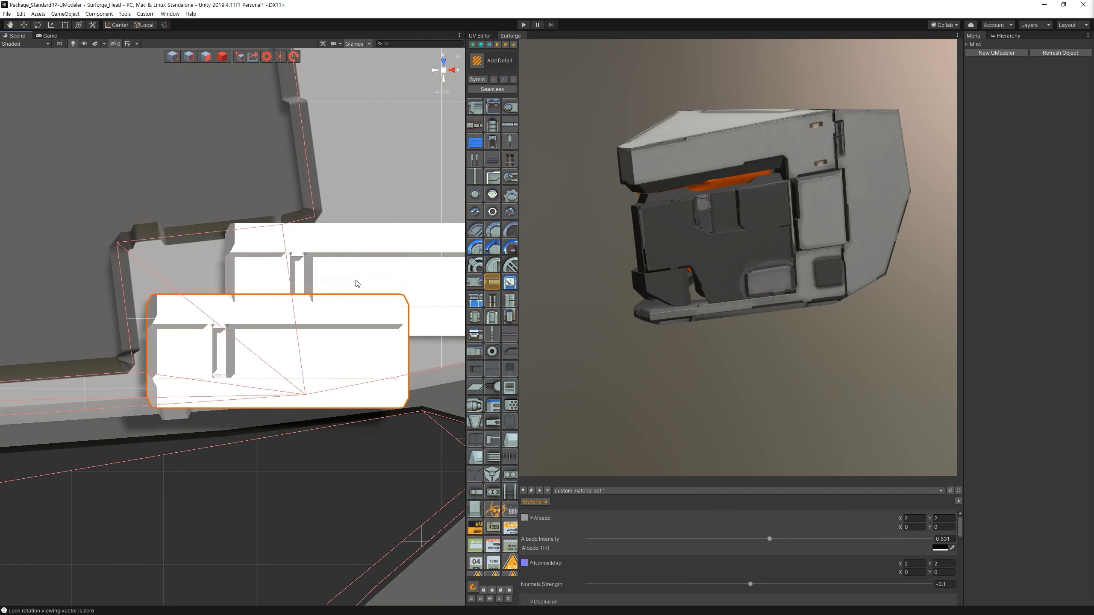
pyautogui.scroll(-3, 340, 319)
pyautogui.scroll(-3, 331, 337)
pyautogui.scroll(-2, 325, 341)
pyautogui.press('e')
pyautogui.moveTo(324, 342); pyautogui.dragTo(335, 300)
pyautogui.press('r')
pyautogui.moveTo(307, 352)
pyautogui.mouseDown()
pyautogui.moveTo(289, 353)
pyautogui.moveTo(318, 354)
pyautogui.moveTo(309, 346)
pyautogui.mouseUp()
pyautogui.press('w')
pyautogui.press('e')
pyautogui.press('w')
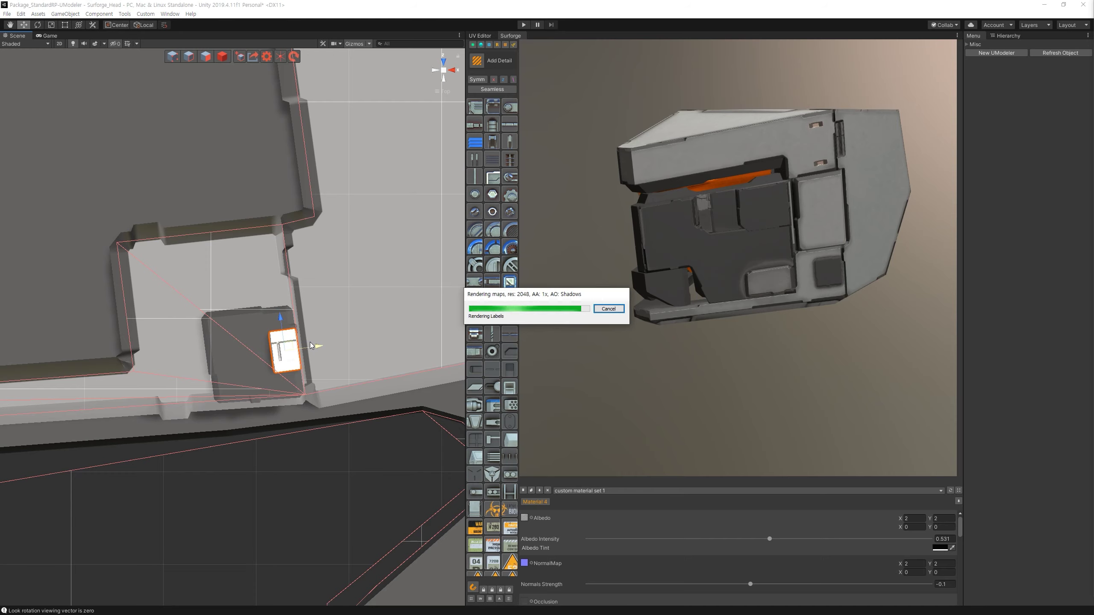
# Select the dark inset panel and adjust it, checking the result on the helmet preview.
pyautogui.moveTo(732, 340)
pyautogui.keyDown('alt'); pyautogui.mouseDown()
pyautogui.moveTo(797, 304)
pyautogui.moveTo(825, 307)
pyautogui.mouseUp(); pyautogui.keyUp('alt')
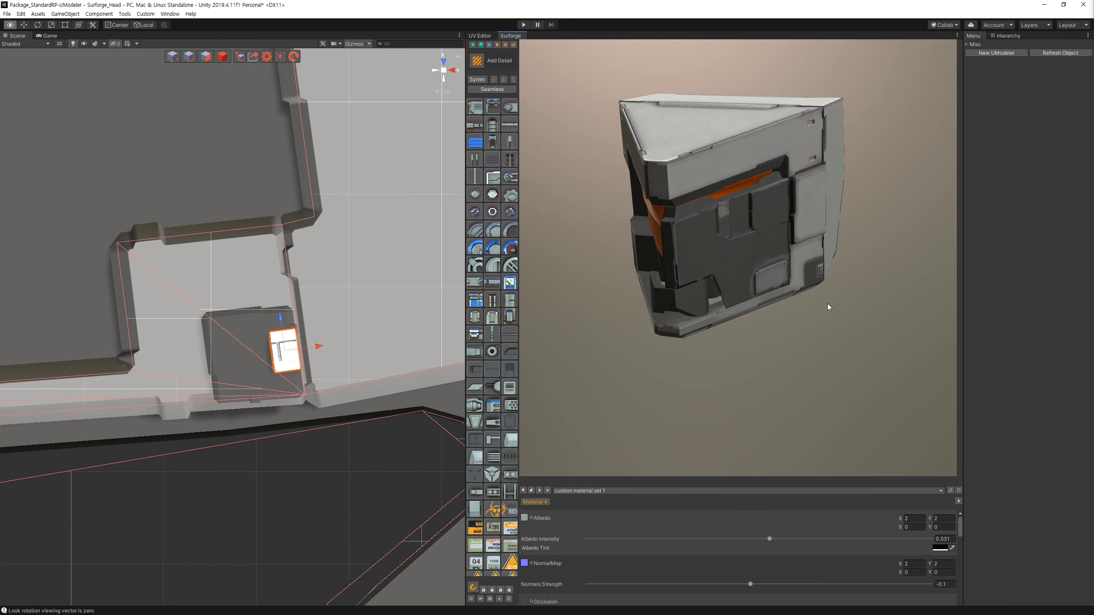
pyautogui.click(207, 352)
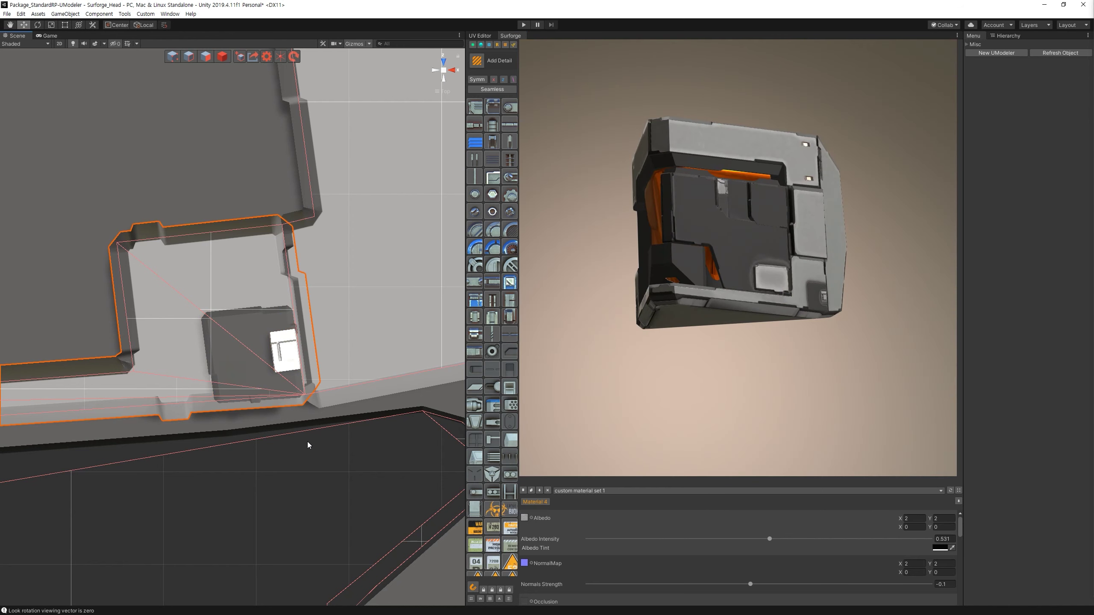
pyautogui.keyDown('alt'); pyautogui.moveTo(243, 381); pyautogui.dragTo(254, 161); pyautogui.keyUp('alt')
pyautogui.press('r')
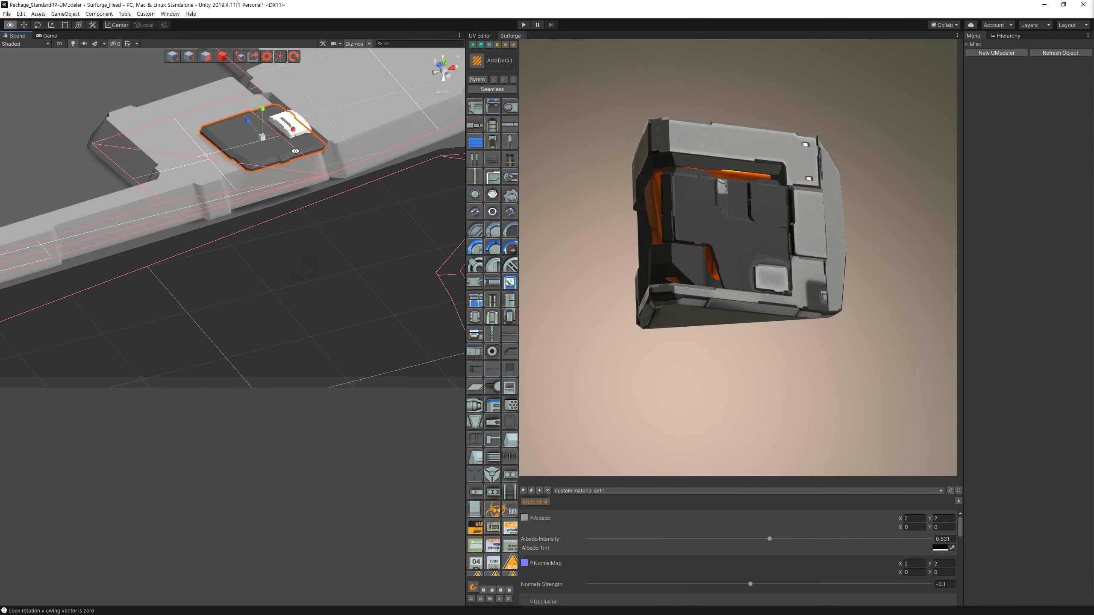
pyautogui.moveTo(264, 106); pyautogui.dragTo(281, 554)
pyautogui.press('w')
pyautogui.keyDown('alt'); pyautogui.moveTo(307, 96); pyautogui.dragTo(494, 138); pyautogui.keyUp('alt')
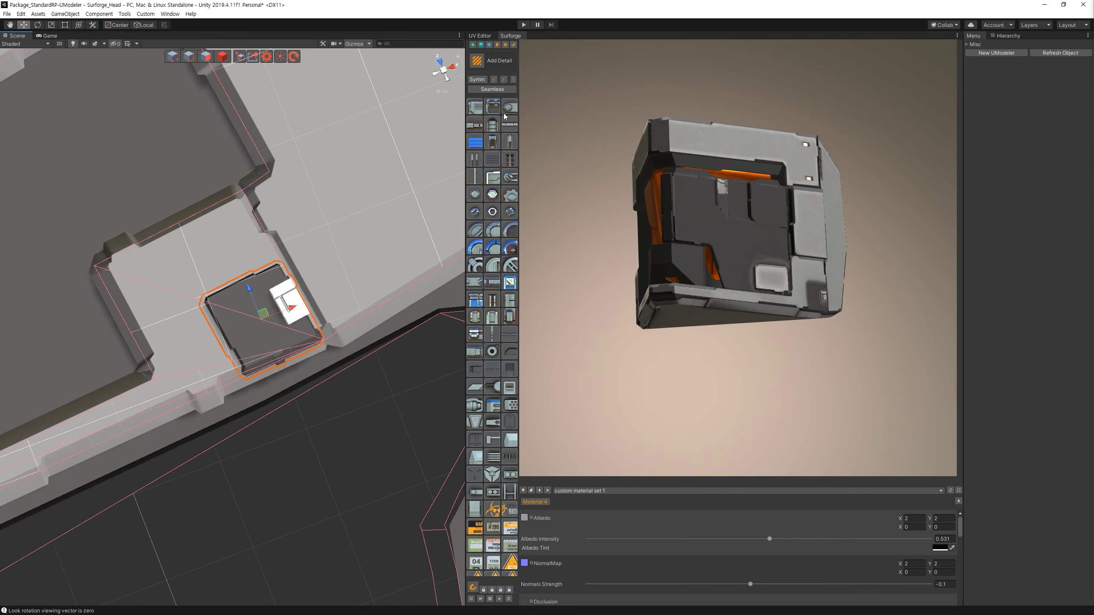
pyautogui.scroll(-3, 386, 291)
pyautogui.keyDown('alt'); pyautogui.moveTo(457, 54); pyautogui.dragTo(393, 304); pyautogui.keyUp('alt')
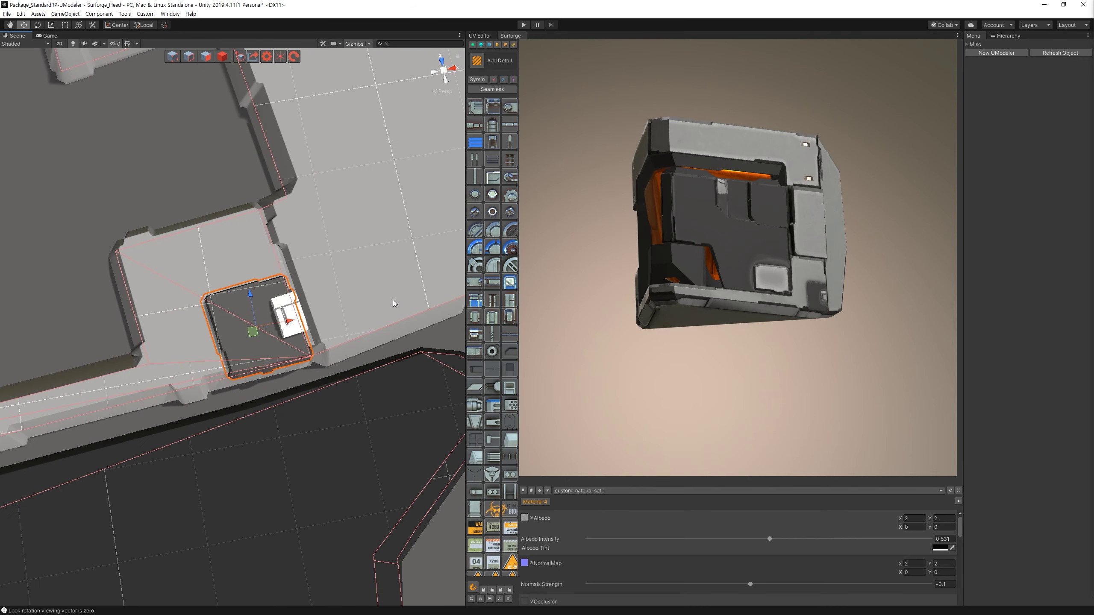
pyautogui.moveTo(812, 404)
pyautogui.keyDown('alt'); pyautogui.mouseDown()
pyautogui.moveTo(803, 317)
pyautogui.moveTo(873, 329)
pyautogui.mouseUp(); pyautogui.keyUp('alt')
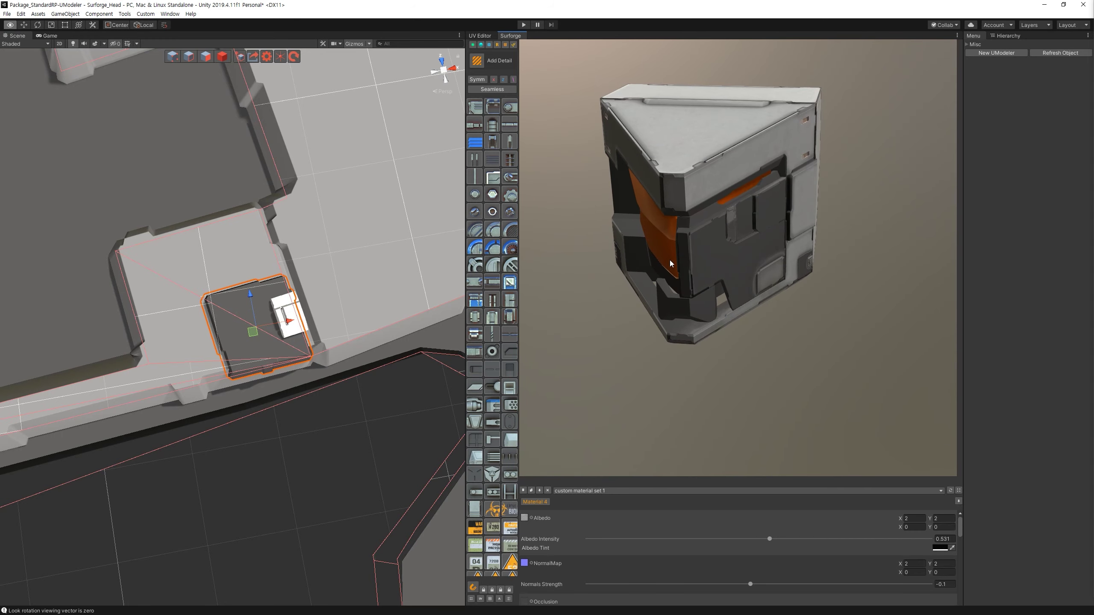
pyautogui.scroll(-10, 215, 208)
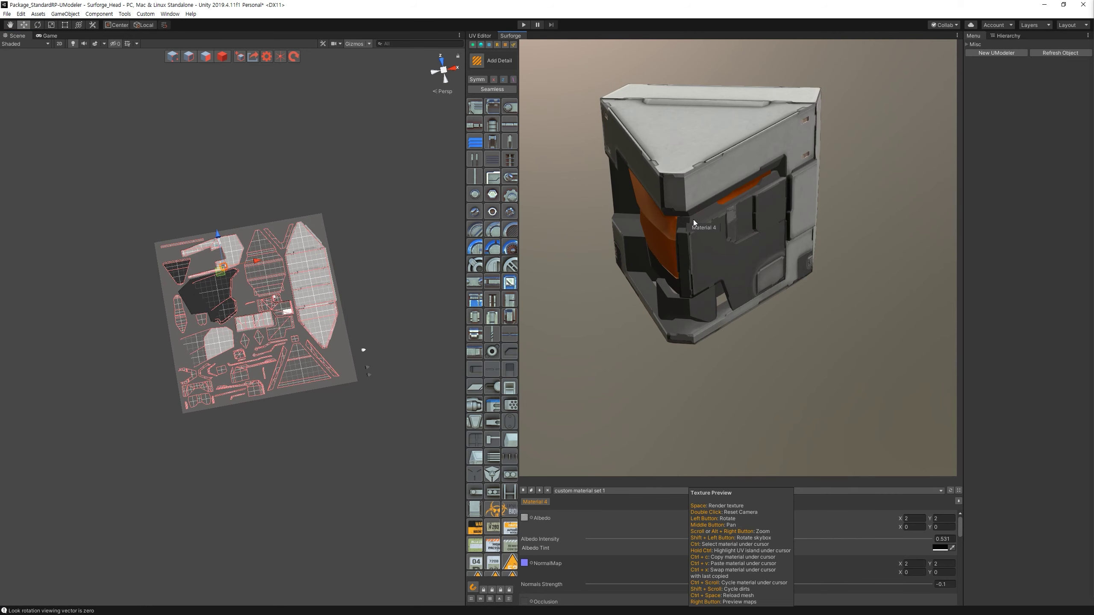
pyautogui.scroll(5, 362, 342)
pyautogui.moveTo(362, 342)
pyautogui.mouseDown(button='middle')
pyautogui.moveTo(305, 315)
pyautogui.moveTo(339, 365)
pyautogui.mouseUp(button='middle')
# Outline a narrow poly-lasso strip along the triangular UV piece's edge and close it.
pyautogui.click(513, 45)
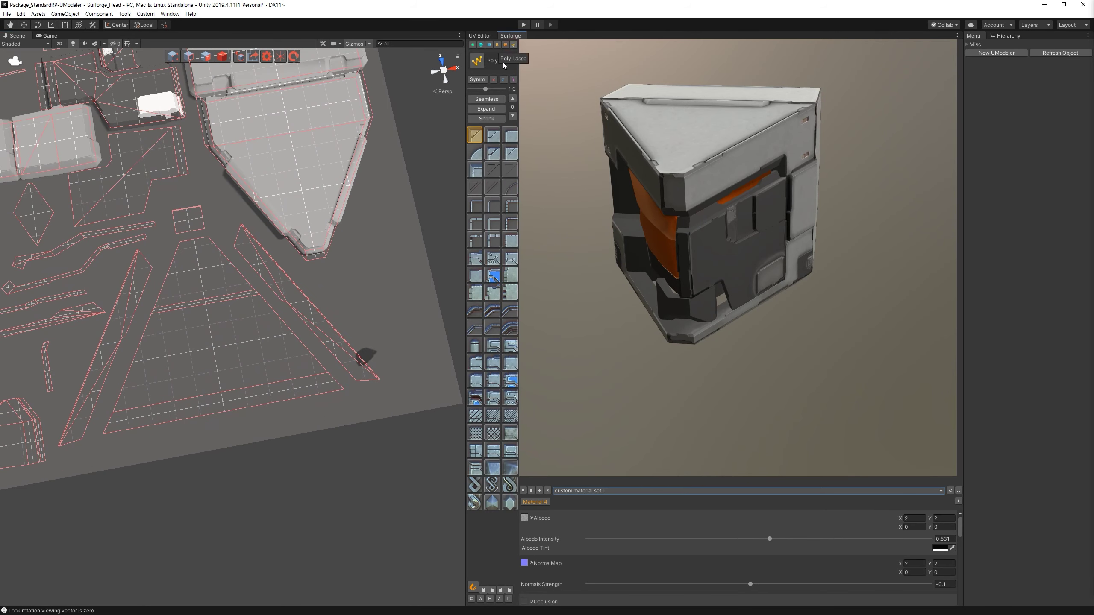
pyautogui.click(234, 249)
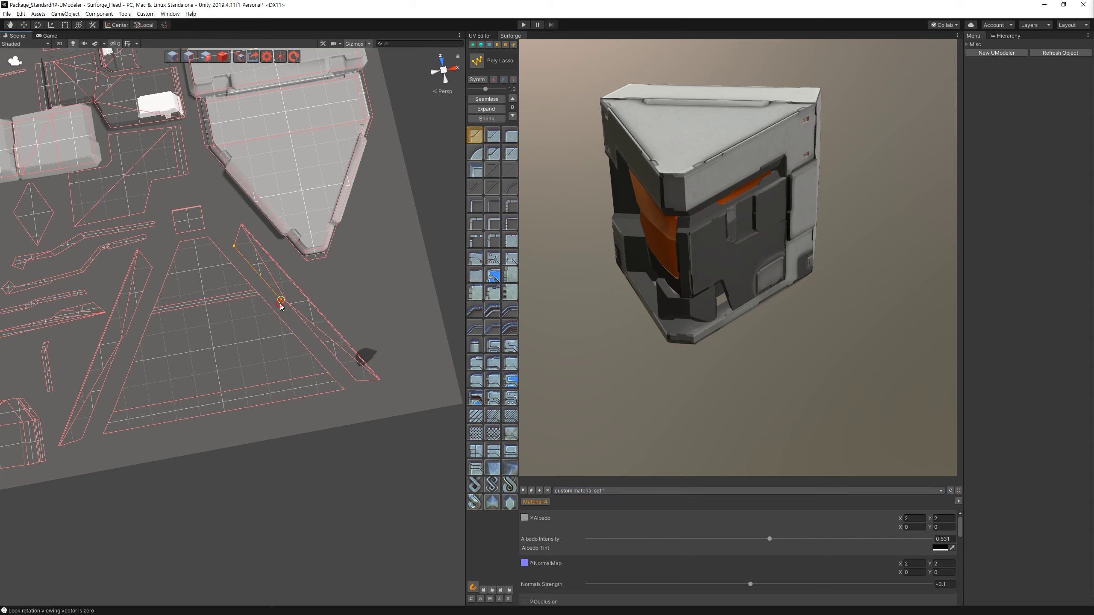
pyautogui.click(289, 304)
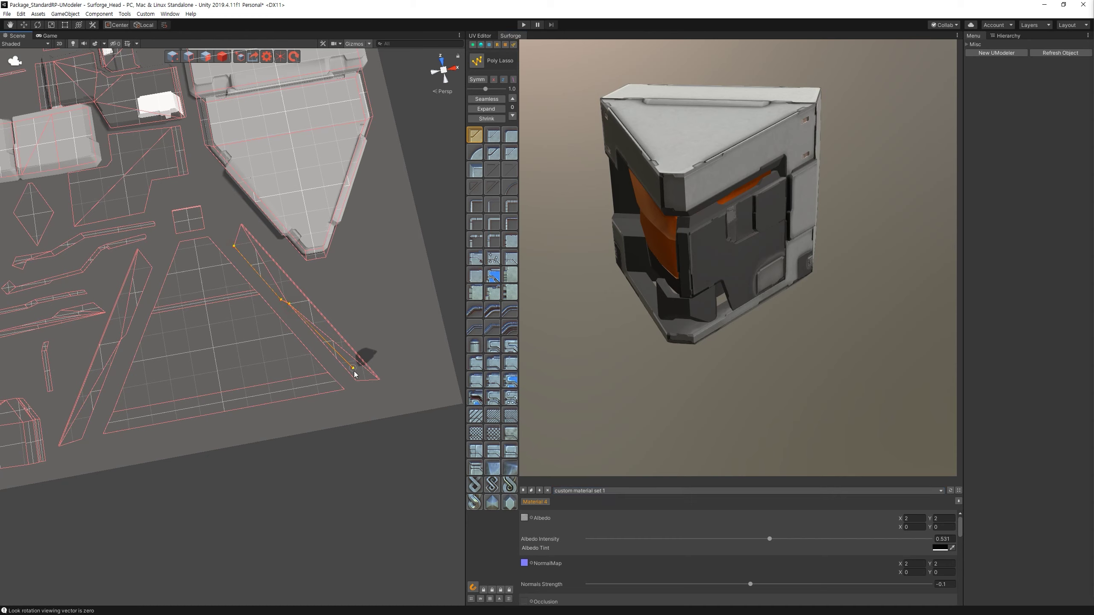
pyautogui.click(374, 386)
pyautogui.scroll(5, 364, 366)
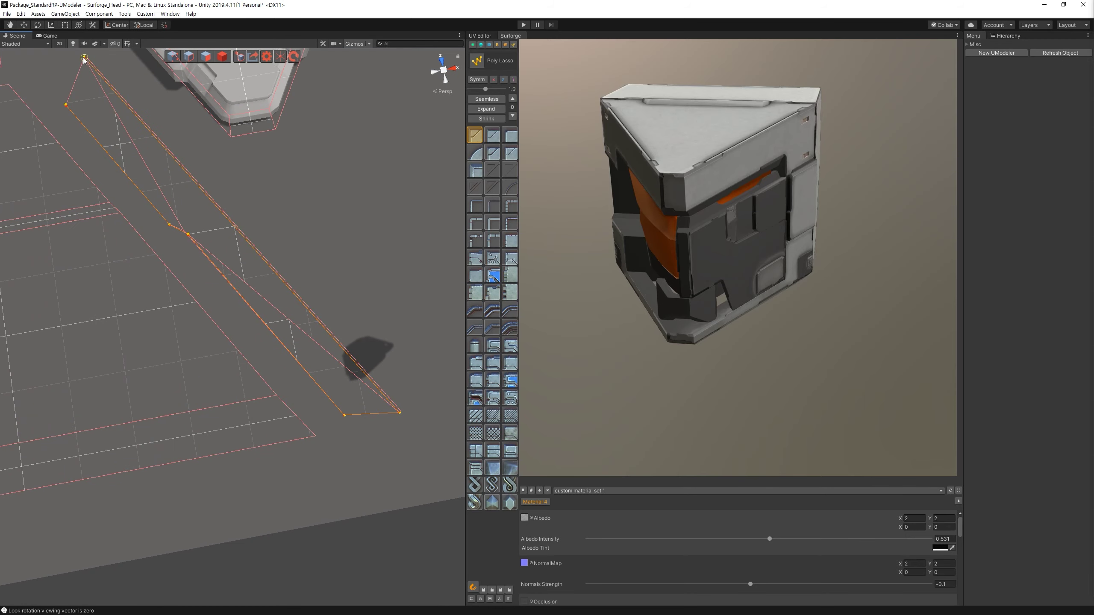
pyautogui.click(69, 108)
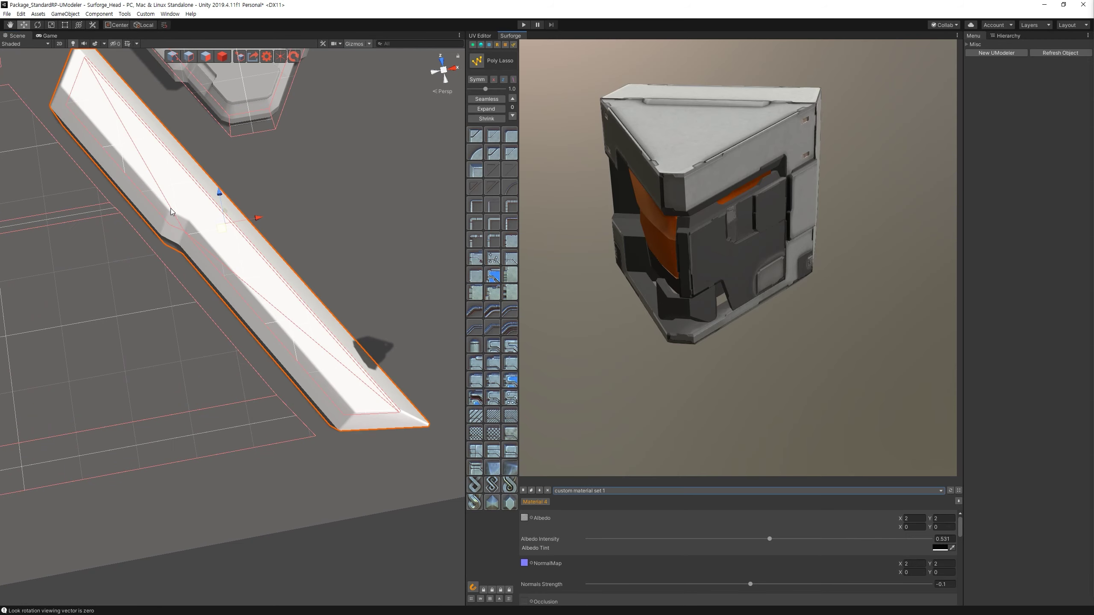
# Give the strip a notched edge profile, shift the notches, and apply dark Material 4.
pyautogui.click(478, 283)
pyautogui.press('space')
pyautogui.click(489, 45)
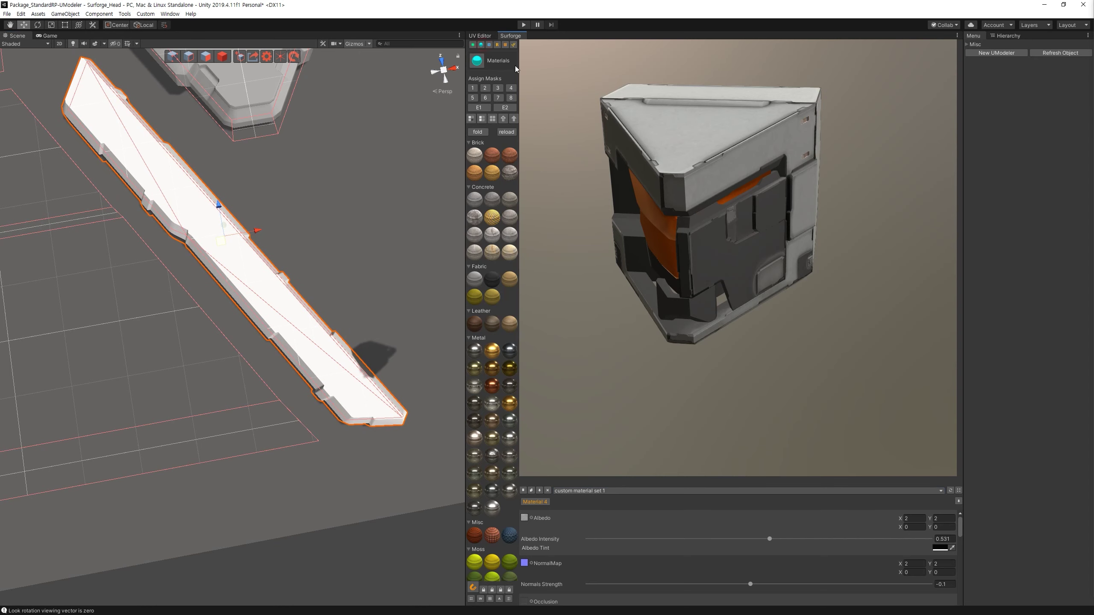
pyautogui.click(516, 91)
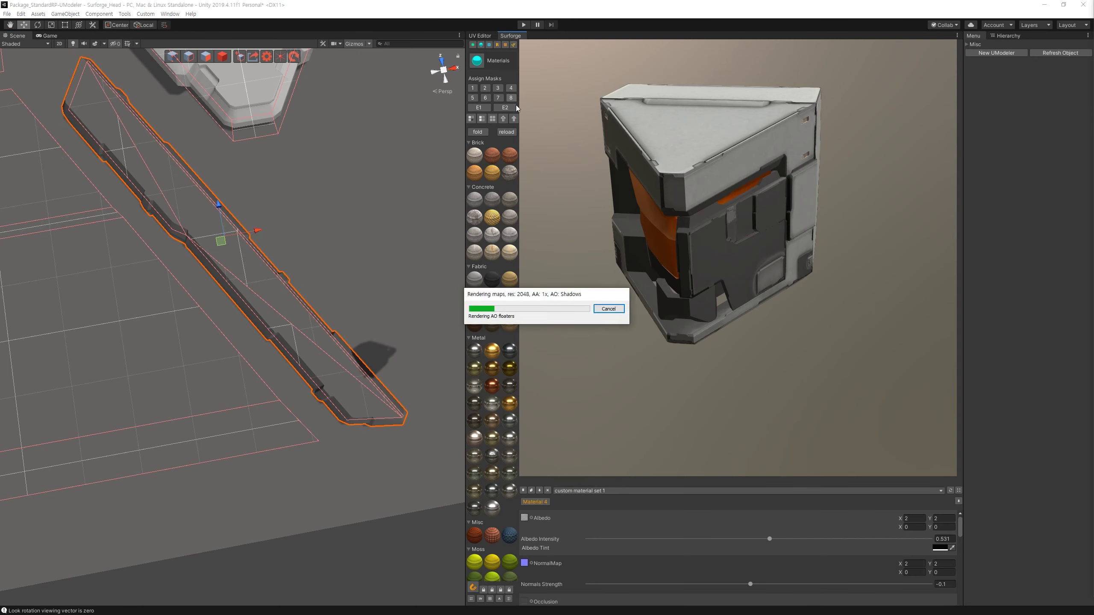
# Orbit the helmet preview to inspect the new strip from the front, interior and top.
pyautogui.moveTo(678, 263)
pyautogui.mouseDown()
pyautogui.moveTo(725, 254)
pyautogui.moveTo(684, 258)
pyautogui.mouseUp()
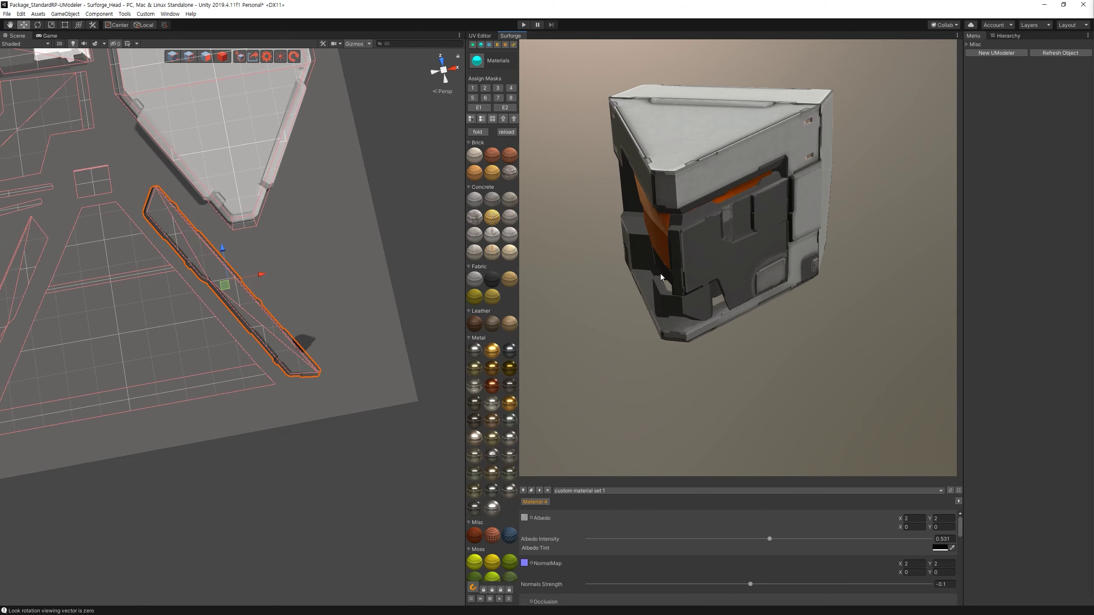
pyautogui.moveTo(526, 258)
pyautogui.keyDown('alt'); pyautogui.mouseDown()
pyautogui.moveTo(584, 204)
pyautogui.moveTo(598, 222)
pyautogui.moveTo(757, 237)
pyautogui.mouseUp(); pyautogui.keyUp('alt')
pyautogui.scroll(-3, 208, 296)
pyautogui.moveTo(740, 137)
pyautogui.keyDown('alt'); pyautogui.mouseDown()
pyautogui.moveTo(704, 347)
pyautogui.moveTo(723, 167)
pyautogui.moveTo(746, 272)
pyautogui.mouseUp(); pyautogui.keyUp('alt')
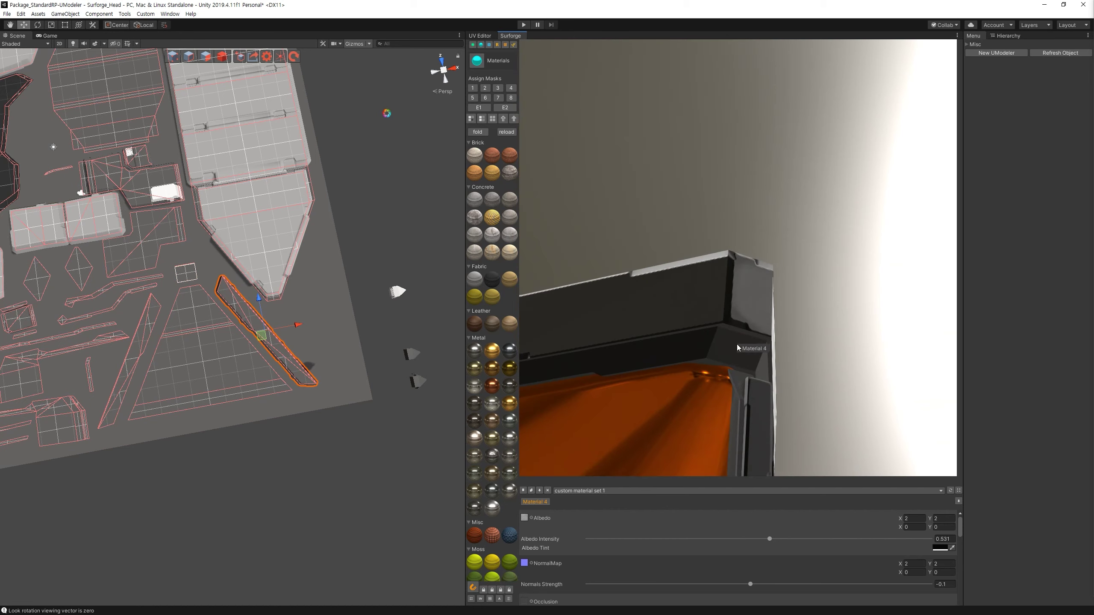
pyautogui.moveTo(759, 367)
pyautogui.keyDown('alt'); pyautogui.mouseDown()
pyautogui.moveTo(757, 351)
pyautogui.moveTo(830, 327)
pyautogui.mouseUp(); pyautogui.keyUp('alt')
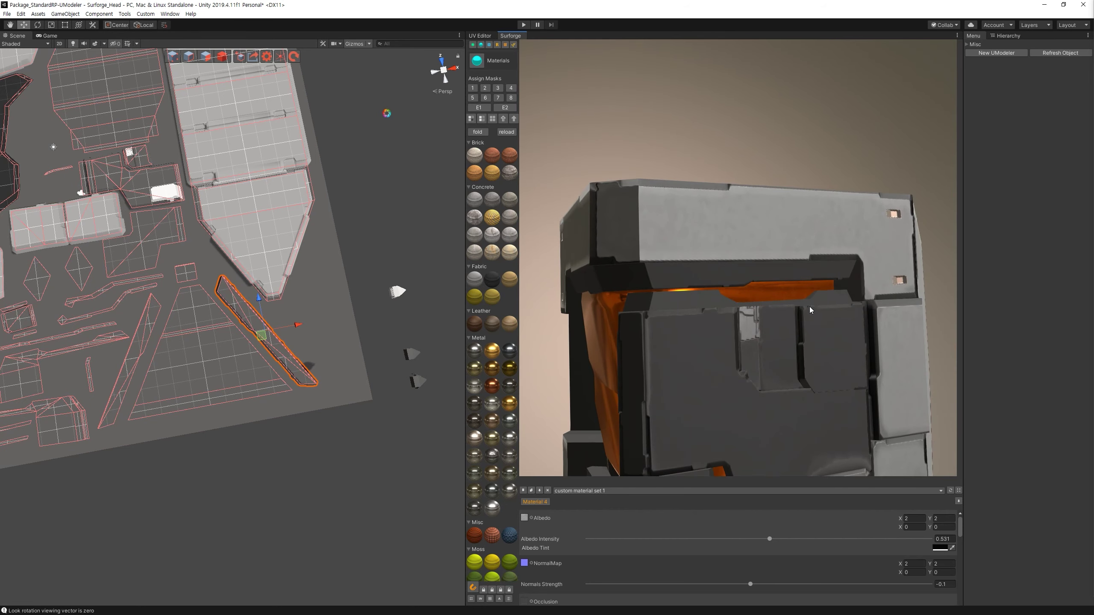
pyautogui.scroll(3, 333, 339)
pyautogui.scroll(3, 333, 339)
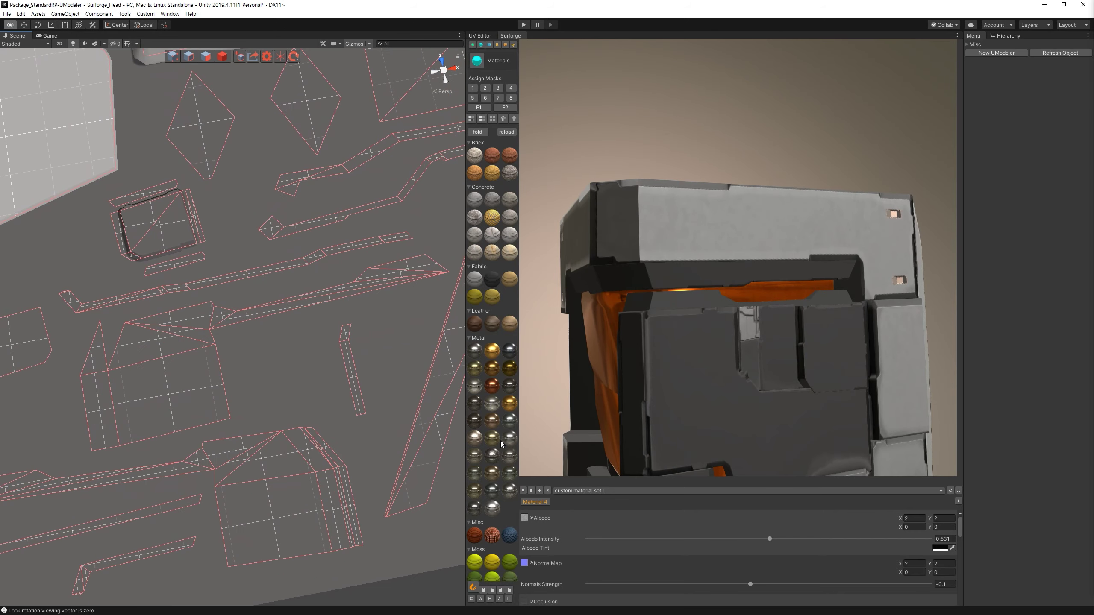
pyautogui.scroll(3, 334, 339)
pyautogui.moveTo(215, 354); pyautogui.dragTo(212, 363, button='middle')
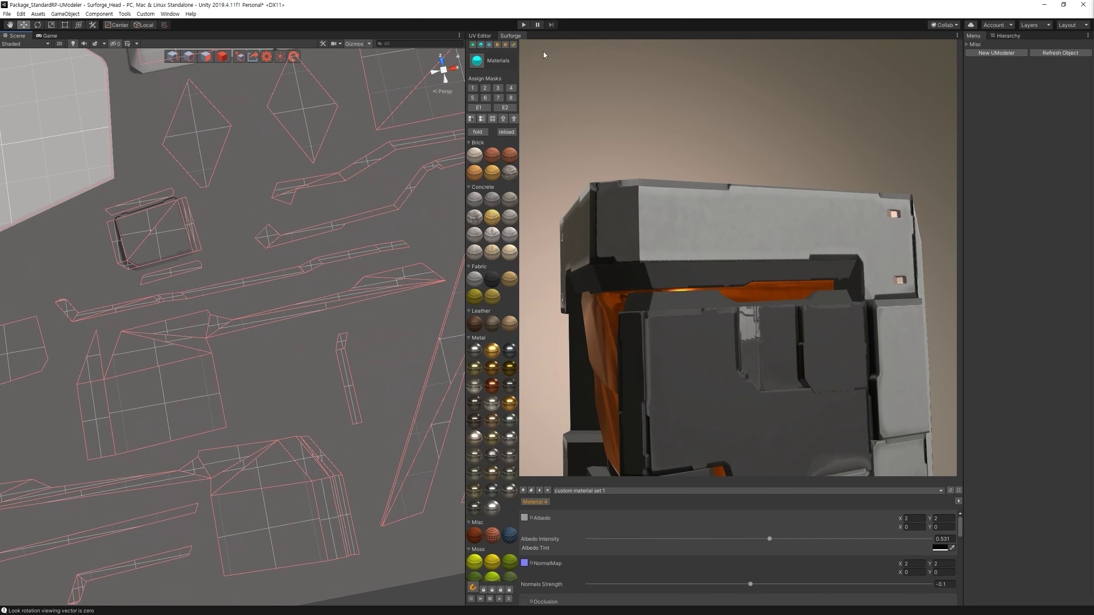
# Trace a poly-lasso outline around the long L-shaped UV island and close it into a panel.
pyautogui.click(513, 44)
pyautogui.click(121, 331)
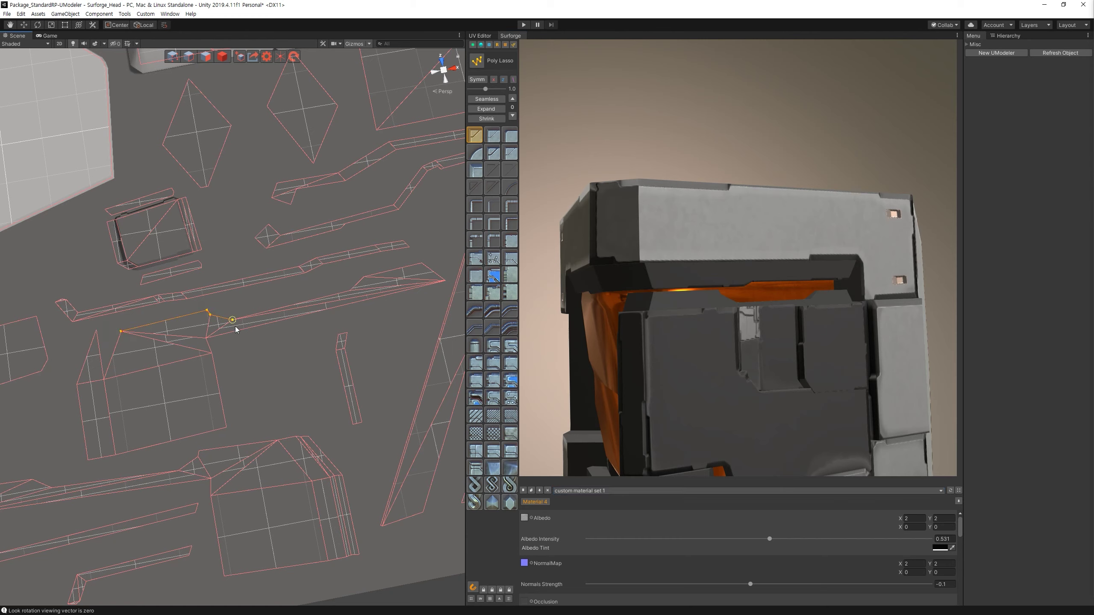
pyautogui.click(350, 291)
pyautogui.click(206, 338)
pyautogui.click(211, 354)
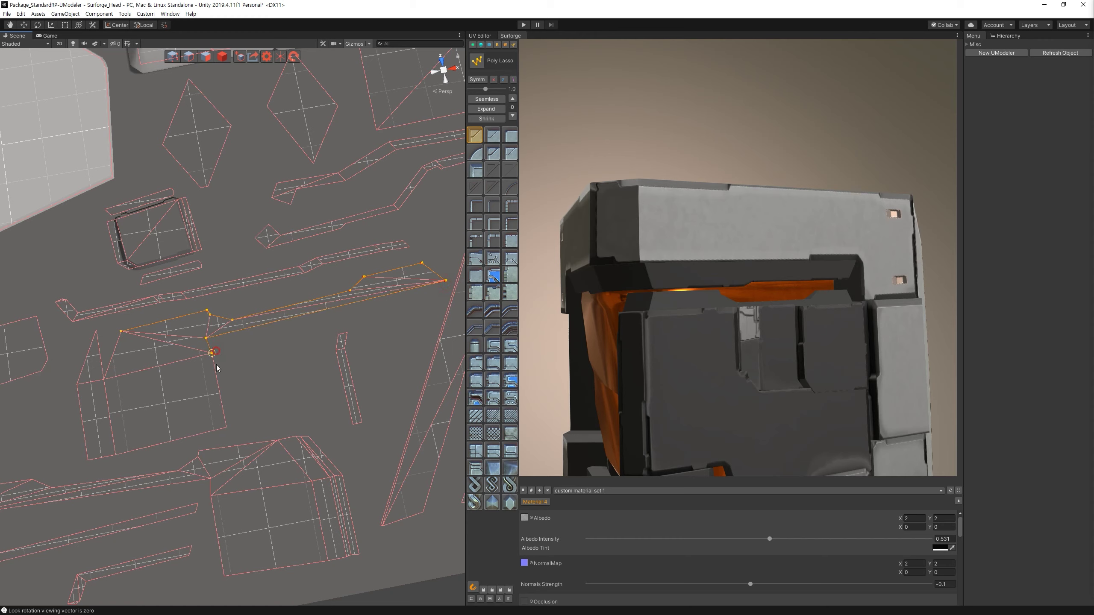
pyautogui.click(226, 427)
pyautogui.click(121, 339)
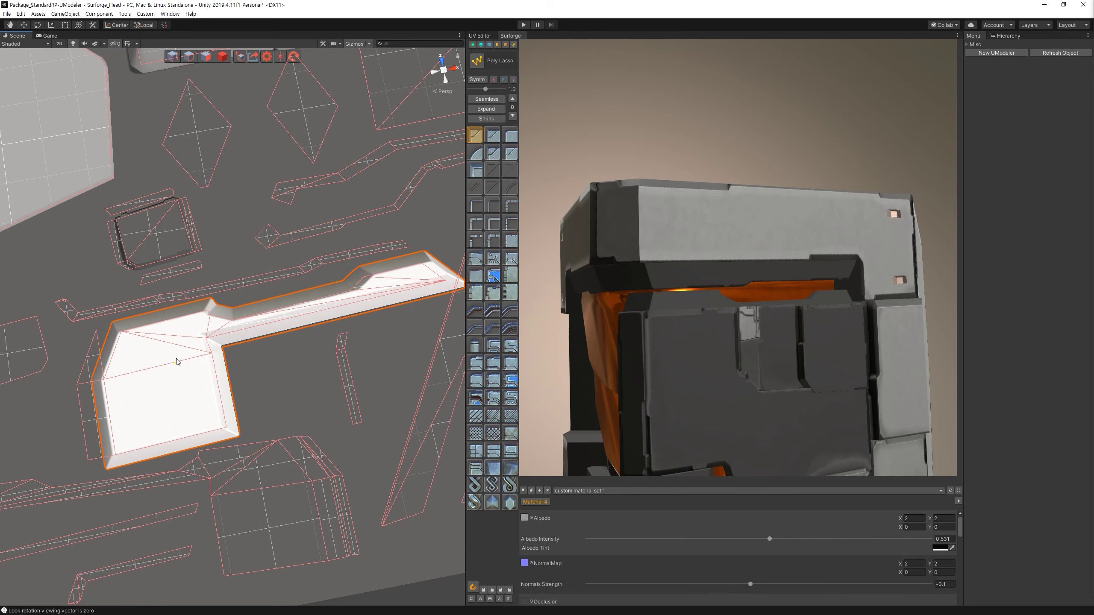
# Give the L-shaped panel a beveled edge profile and assign it to mask 4.
pyautogui.click(481, 281)
pyautogui.moveTo(452, 233); pyautogui.dragTo(379, 275, button='middle')
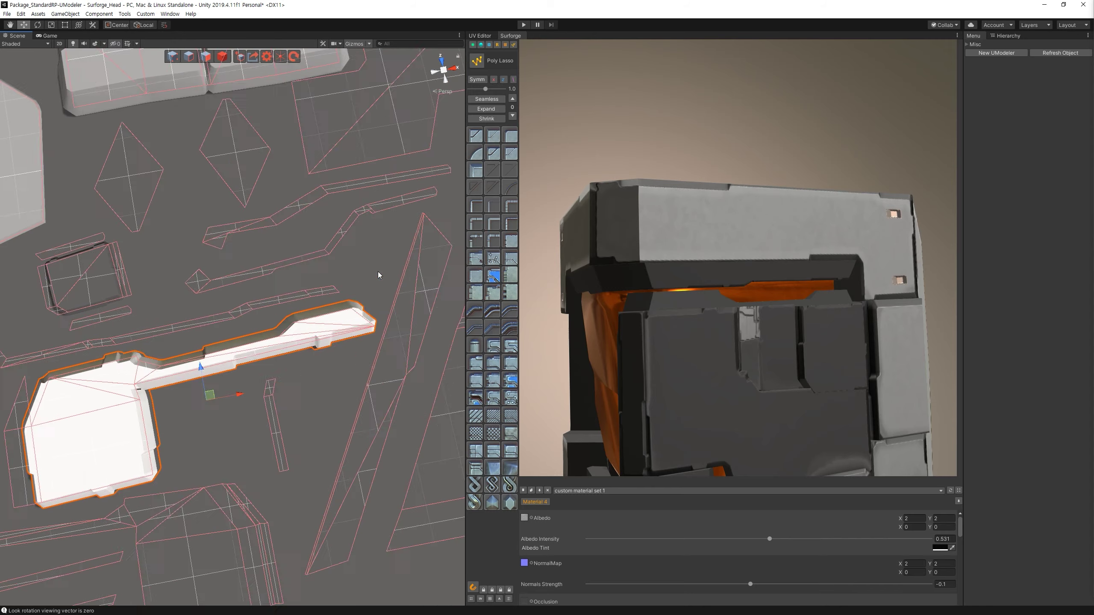
pyautogui.moveTo(317, 214); pyautogui.dragTo(329, 206, button='middle')
pyautogui.click(480, 44)
pyautogui.click(513, 88)
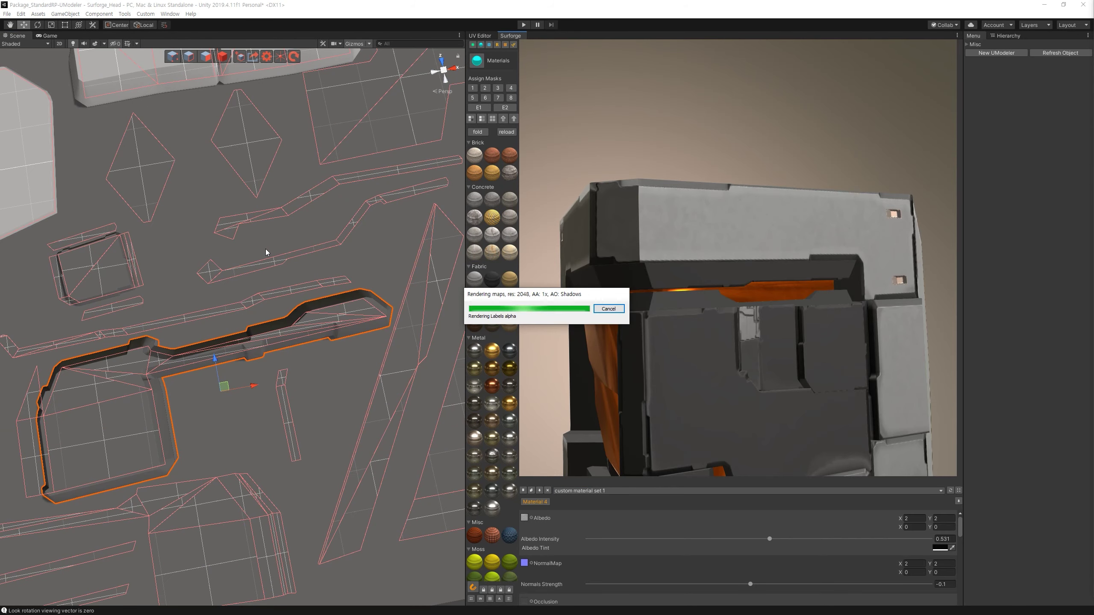
# Frame the UV layout and orbit the re-rendered helmet to check the dark ridge on the front panel.
pyautogui.keyDown('alt'); pyautogui.moveTo(596, 364); pyautogui.dragTo(643, 346); pyautogui.keyUp('alt')
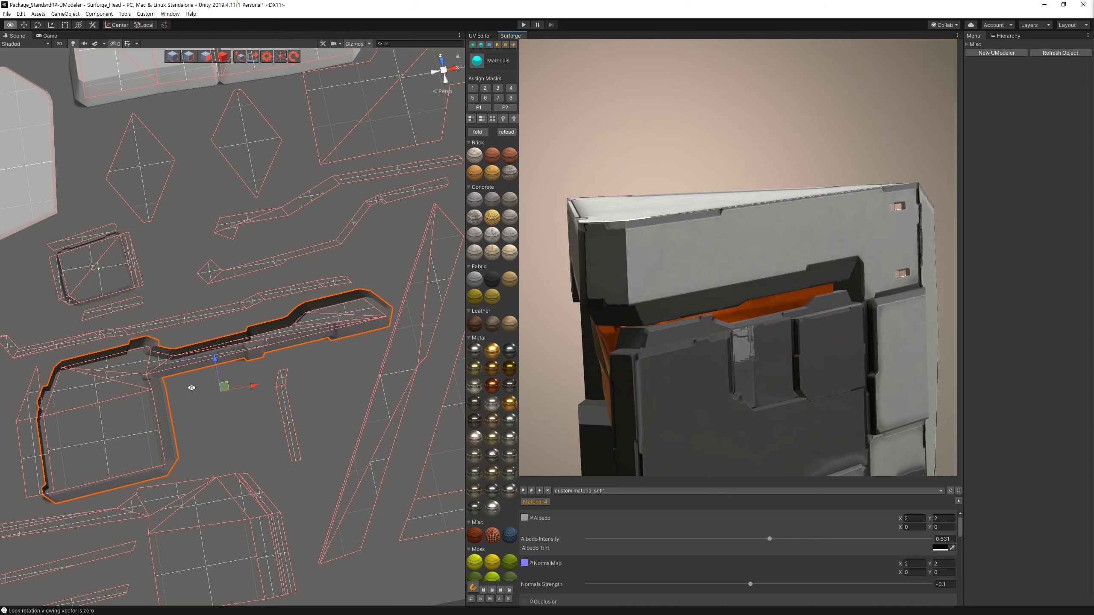
pyautogui.moveTo(210, 405); pyautogui.dragTo(257, 412, button='middle')
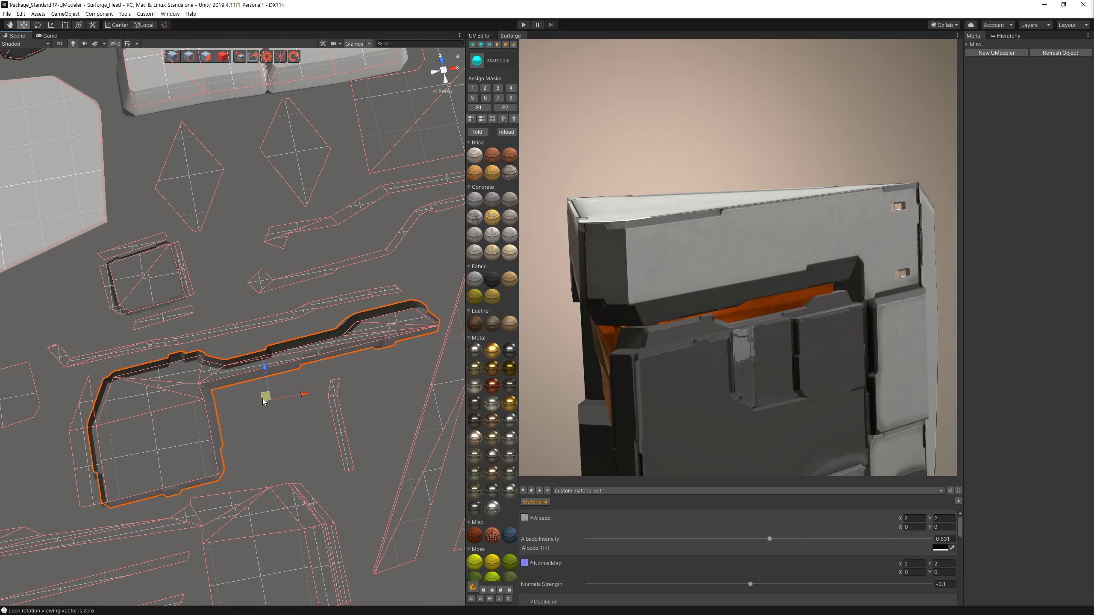
pyautogui.moveTo(261, 396); pyautogui.dragTo(265, 394)
pyautogui.moveTo(574, 392)
pyautogui.keyDown('alt'); pyautogui.mouseDown()
pyautogui.moveTo(598, 371)
pyautogui.moveTo(639, 395)
pyautogui.mouseUp(); pyautogui.keyUp('alt')
pyautogui.moveTo(408, 429)
pyautogui.keyDown('alt'); pyautogui.mouseDown()
pyautogui.moveTo(368, 400)
pyautogui.moveTo(286, 459)
pyautogui.moveTo(273, 413)
pyautogui.mouseUp(); pyautogui.keyUp('alt')
pyautogui.press('f')
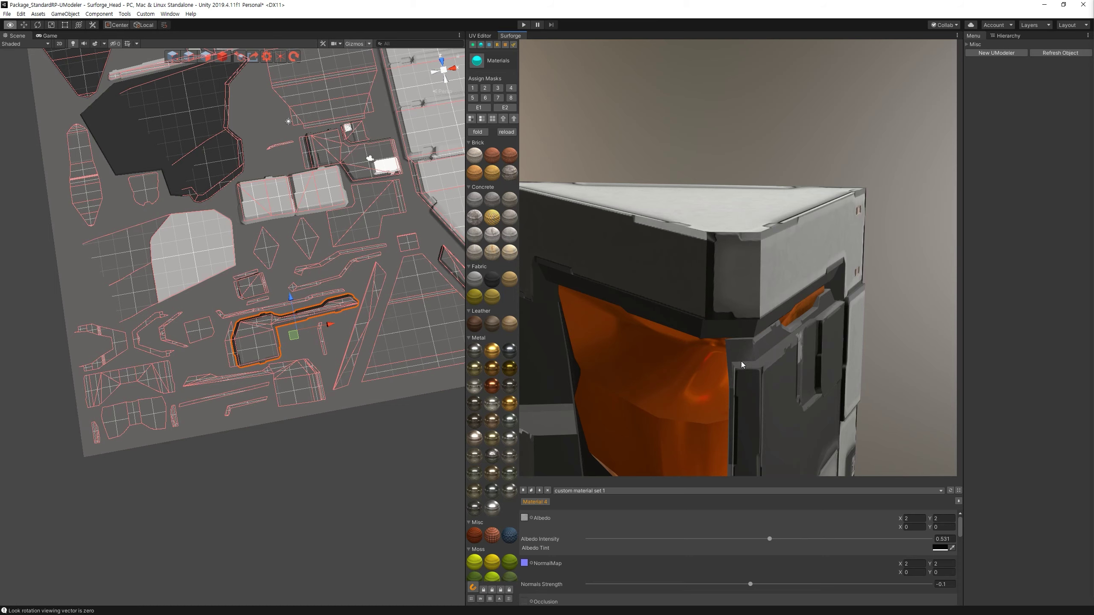
pyautogui.moveTo(750, 357); pyautogui.dragTo(666, 325)
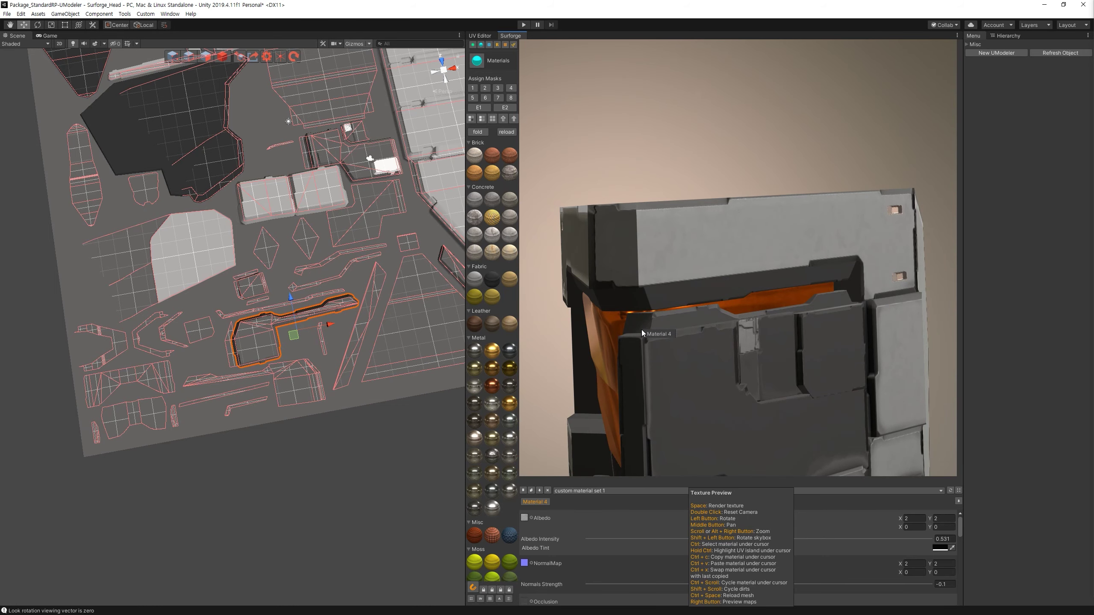
pyautogui.moveTo(650, 332); pyautogui.dragTo(664, 267)
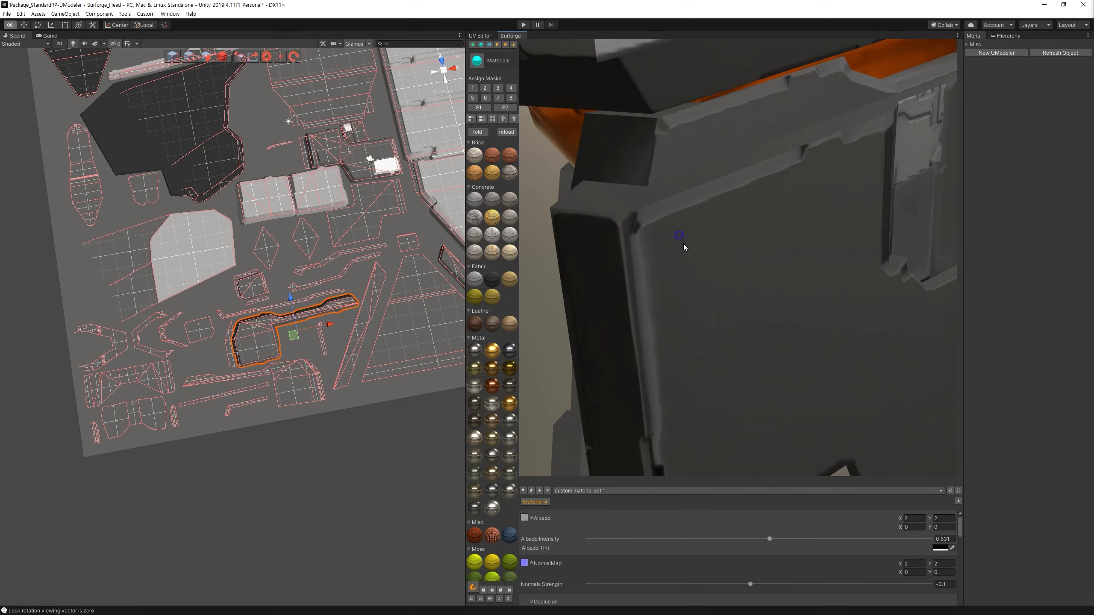
pyautogui.moveTo(664, 267); pyautogui.dragTo(685, 230)
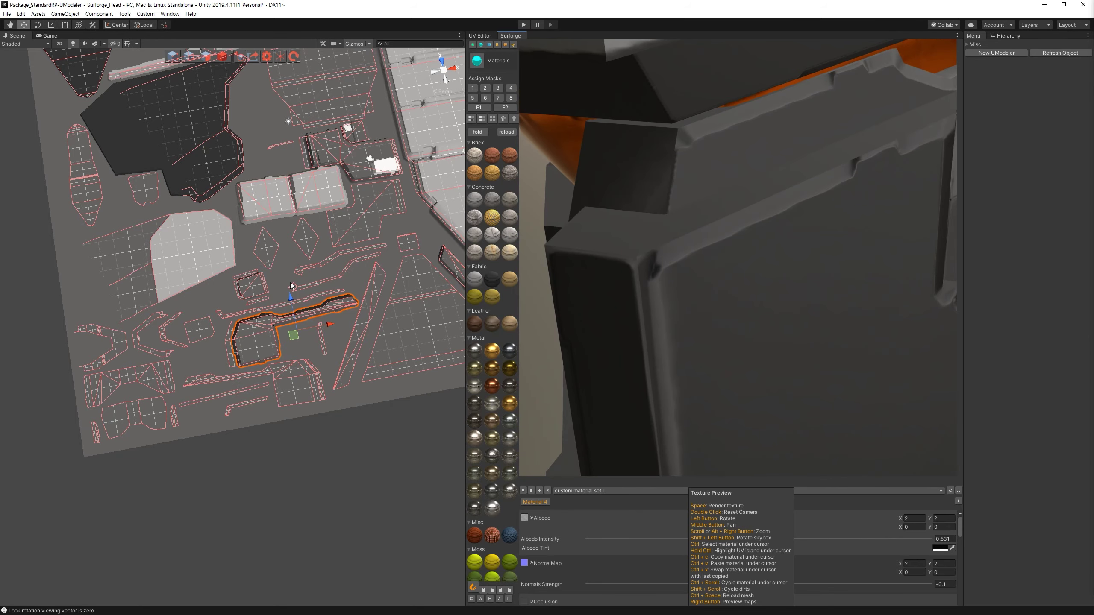
pyautogui.scroll(2, 365, 386)
pyautogui.scroll(3, 366, 386)
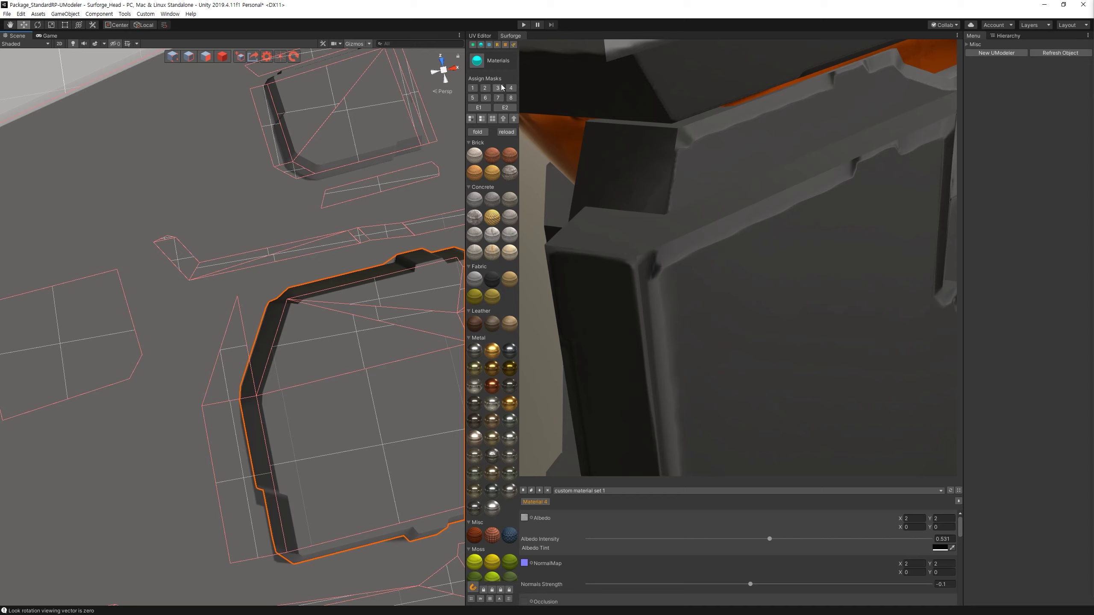
# Outline the thin vertical strip beside the square frame island as a notched-profile panel.
pyautogui.click(513, 45)
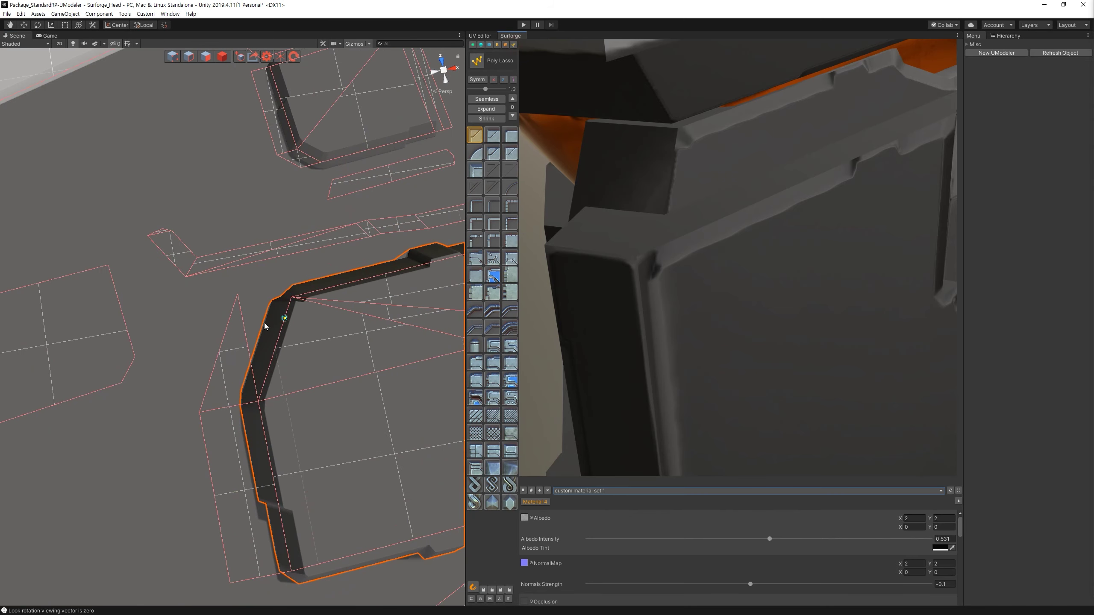
pyautogui.click(241, 283)
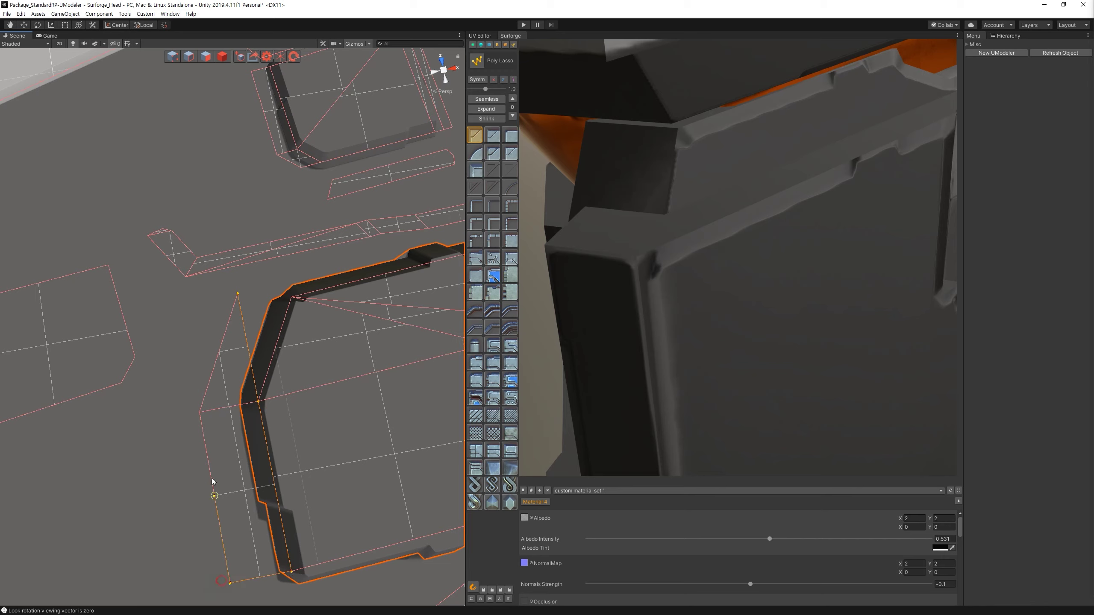
pyautogui.click(243, 293)
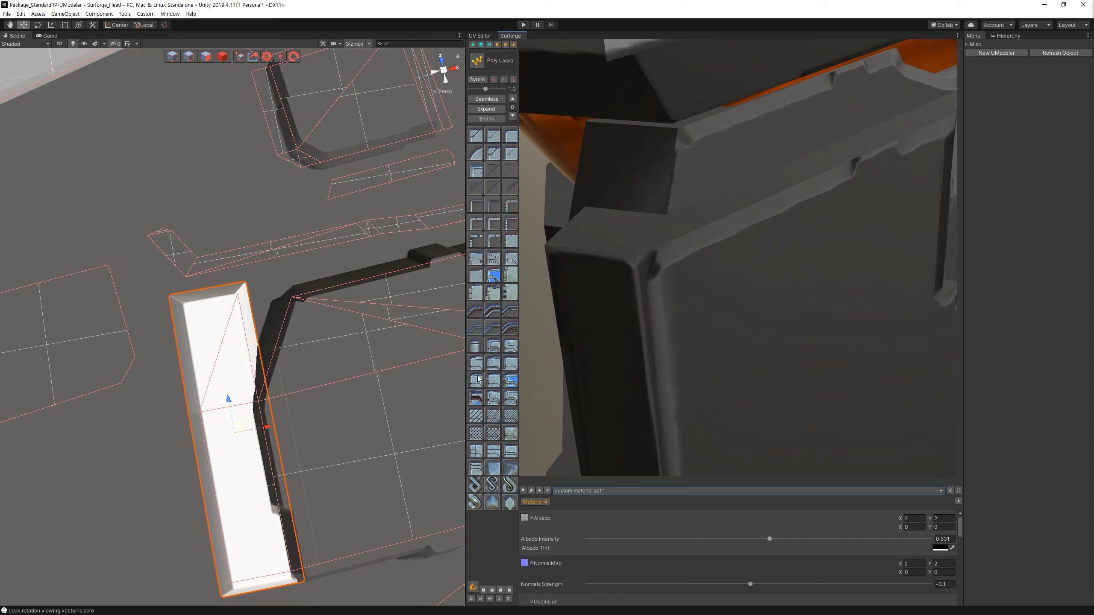
pyautogui.click(476, 279)
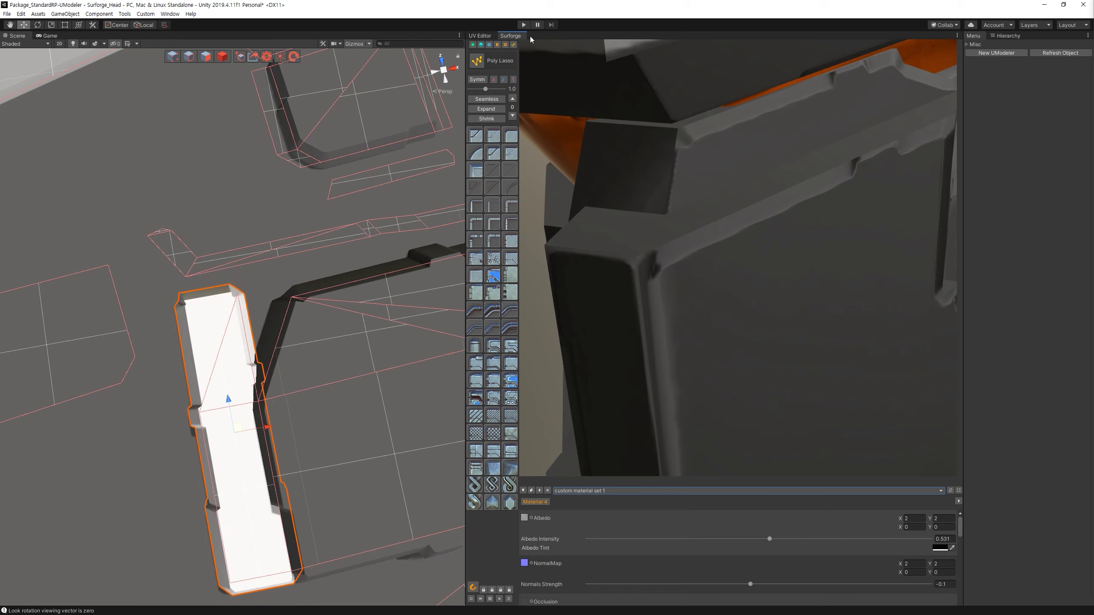
# Re-render the 2048 helmet textures and orbit the preview to check the dark panel.
pyautogui.click(481, 45)
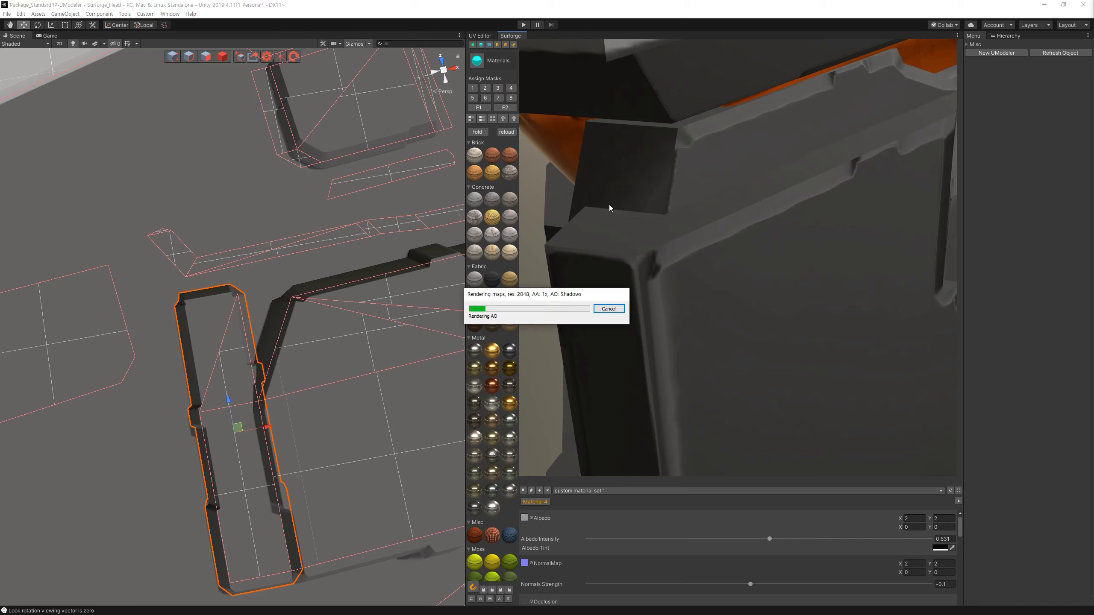
pyautogui.moveTo(608, 204)
pyautogui.keyDown('alt'); pyautogui.mouseDown()
pyautogui.moveTo(725, 231)
pyautogui.moveTo(779, 135)
pyautogui.moveTo(780, 186)
pyautogui.mouseUp(); pyautogui.keyUp('alt')
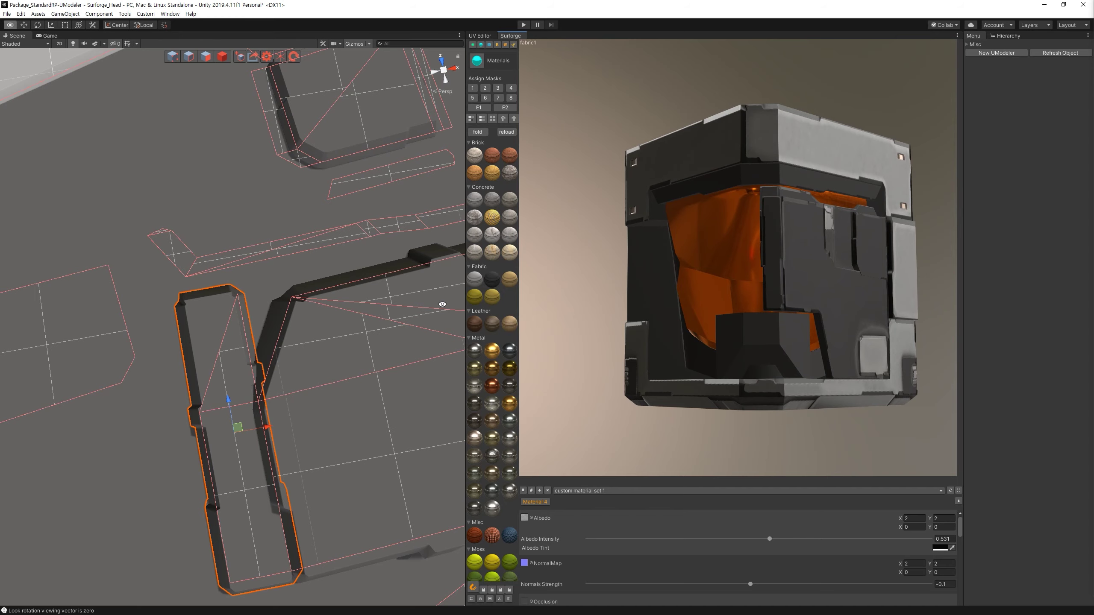
pyautogui.scroll(-5, 440, 297)
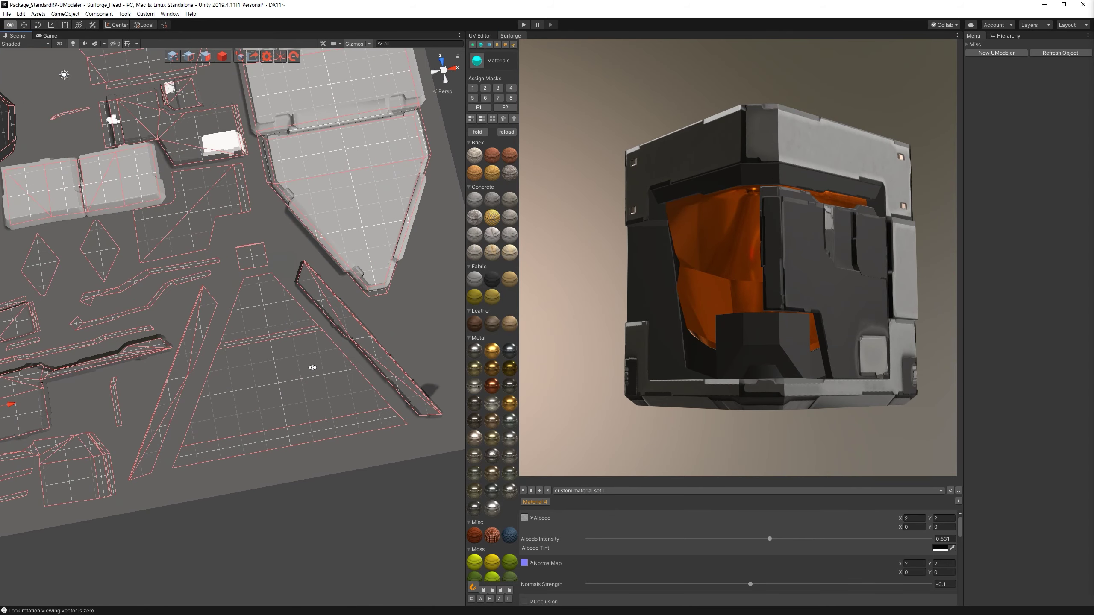
pyautogui.click(507, 45)
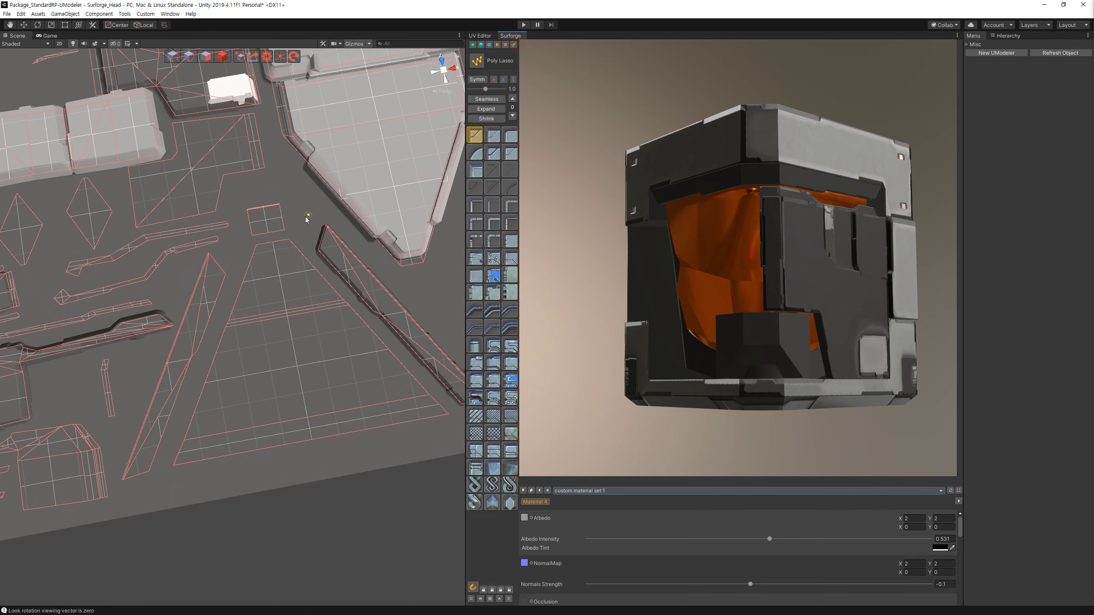
# Cancel a misplaced outline on the triangle's edge and restart Poly Lasso.
pyautogui.click(209, 254)
pyautogui.click(225, 272)
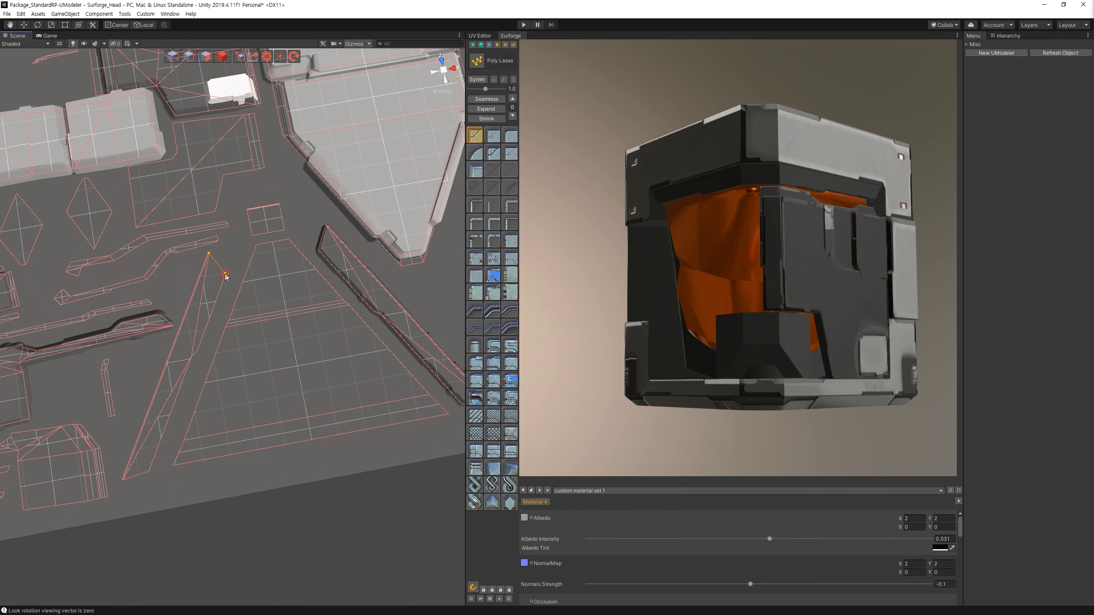
pyautogui.rightClick(206, 342)
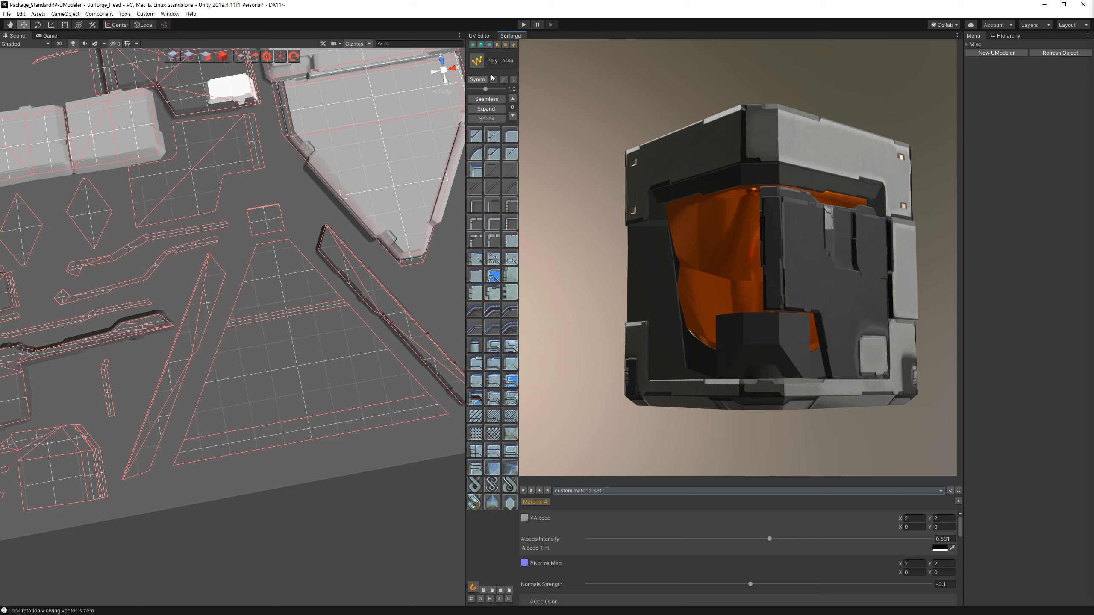
pyautogui.click(506, 46)
# Outline the thin sliver along the triangle's left edge as a panel with a notched bevel profile.
pyautogui.scroll(5, 223, 319)
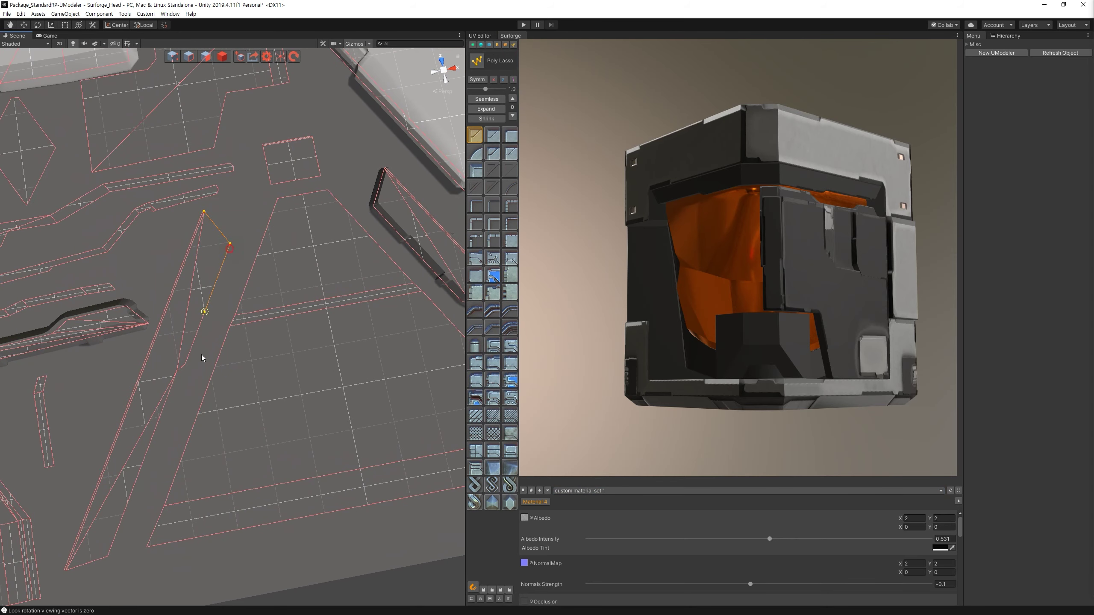
pyautogui.click(189, 370)
pyautogui.click(176, 371)
pyautogui.click(66, 571)
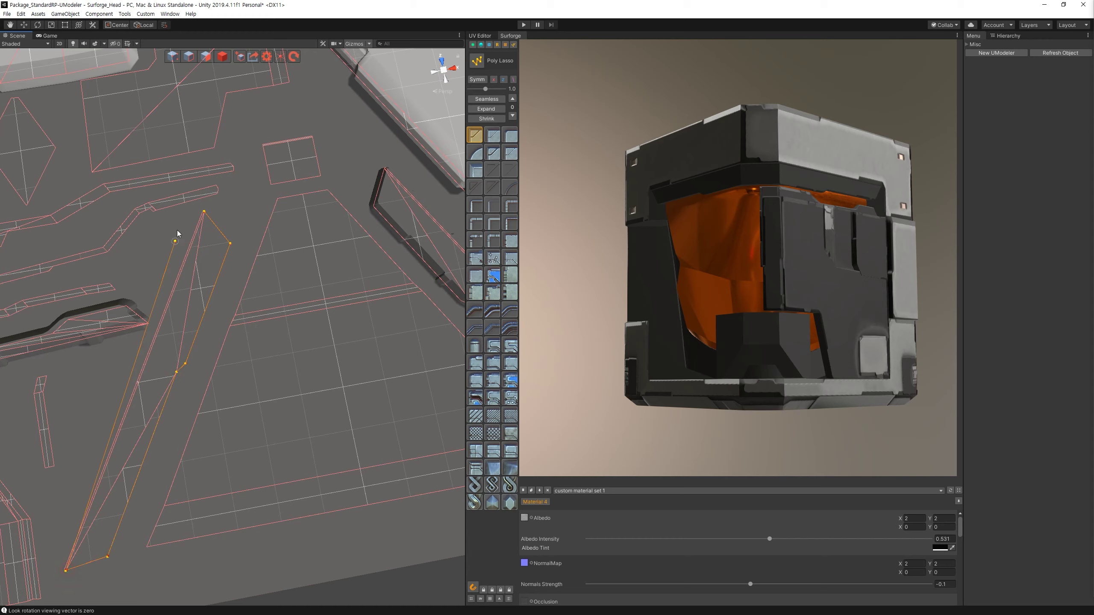
pyautogui.click(204, 212)
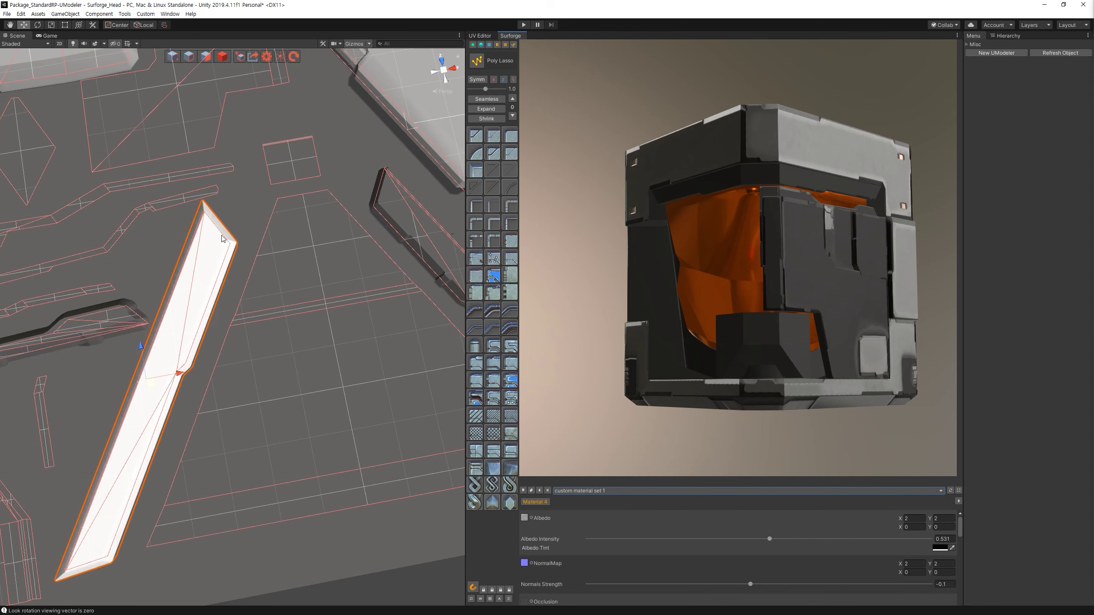
pyautogui.scroll(-2, 294, 311)
pyautogui.click(470, 287)
pyautogui.click(481, 45)
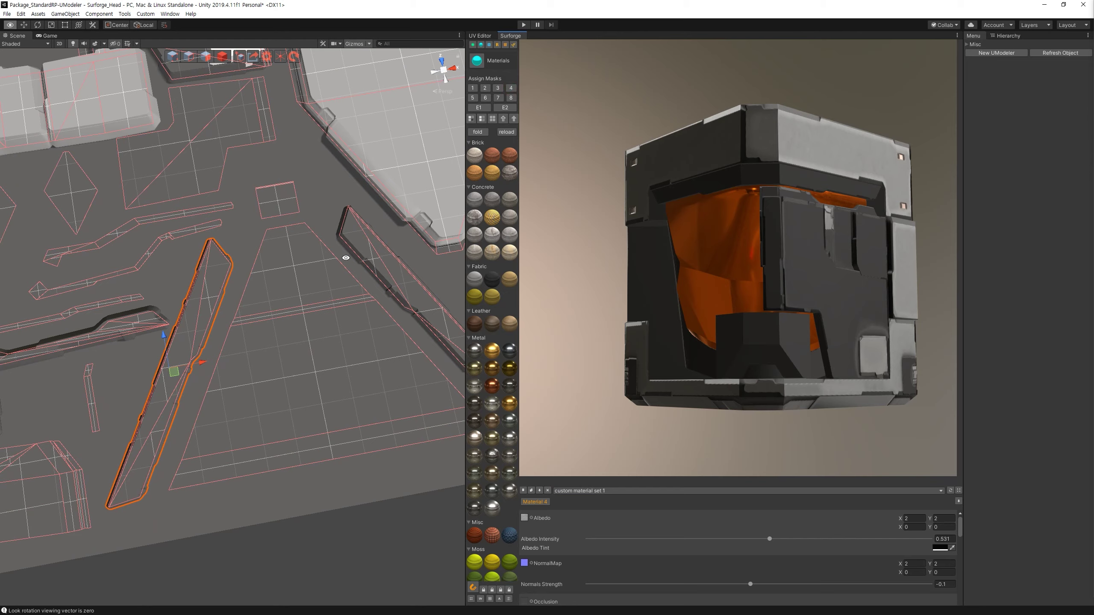
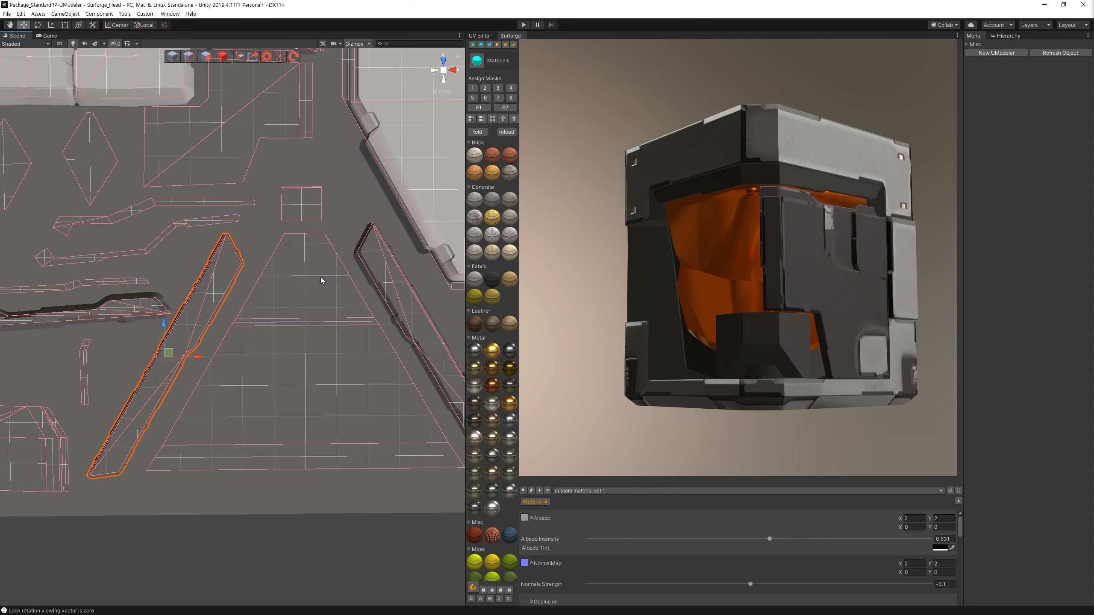
# Duplicate the right diagonal strip and slide the copy left onto the triangle.
pyautogui.moveTo(321, 281); pyautogui.dragTo(383, 269, button='right')
pyautogui.click(367, 258)
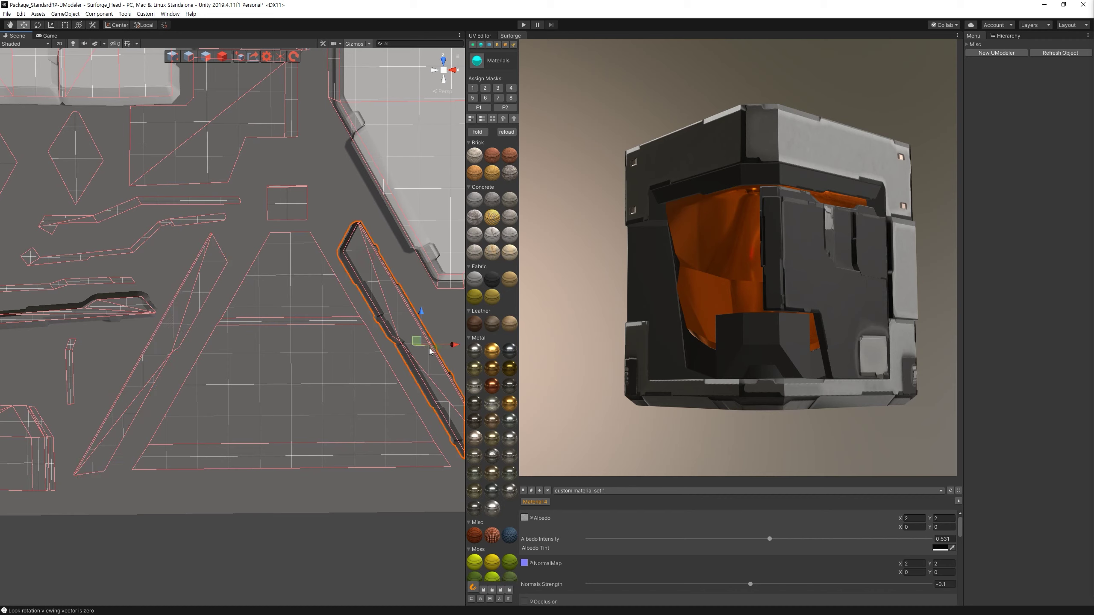
pyautogui.moveTo(455, 347)
pyautogui.mouseDown()
pyautogui.moveTo(264, 331)
pyautogui.moveTo(172, 346)
pyautogui.mouseUp()
pyautogui.press('r')
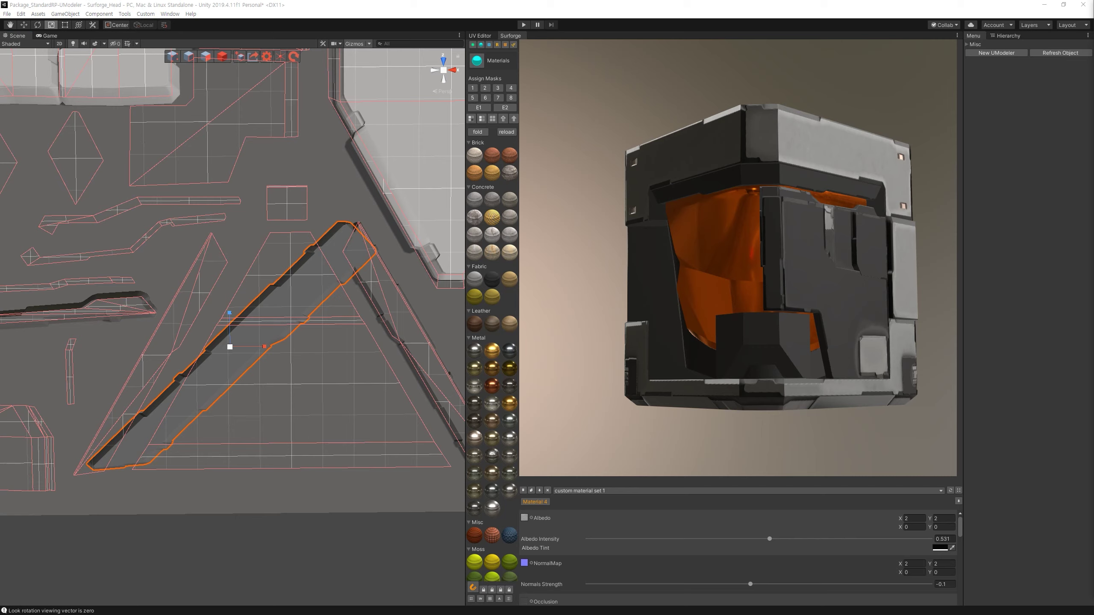
pyautogui.press('Delete')
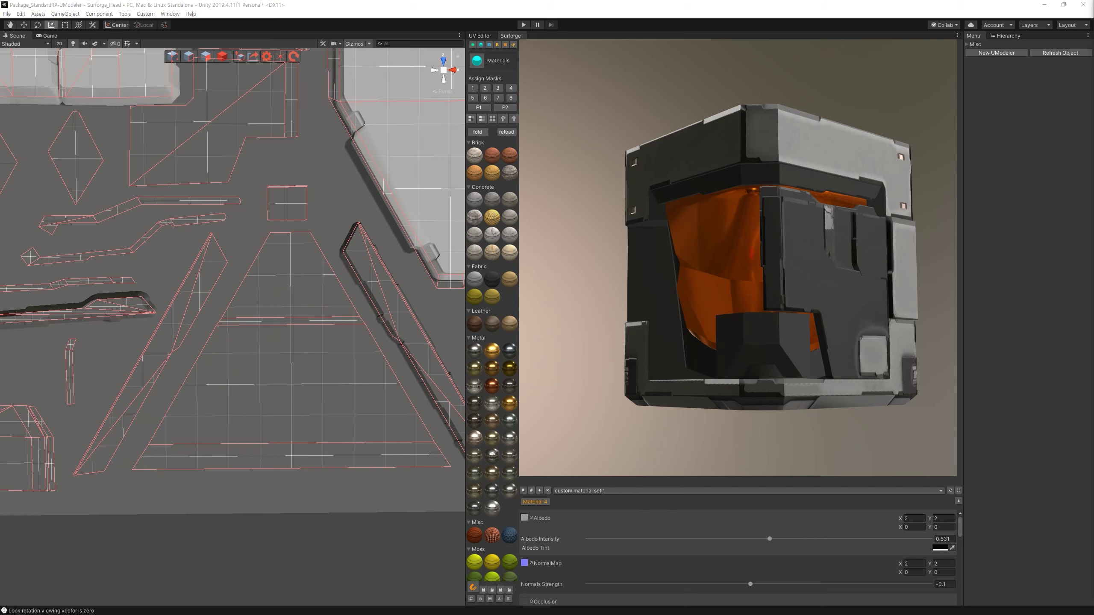
pyautogui.hotkey('ctrl', 'z')
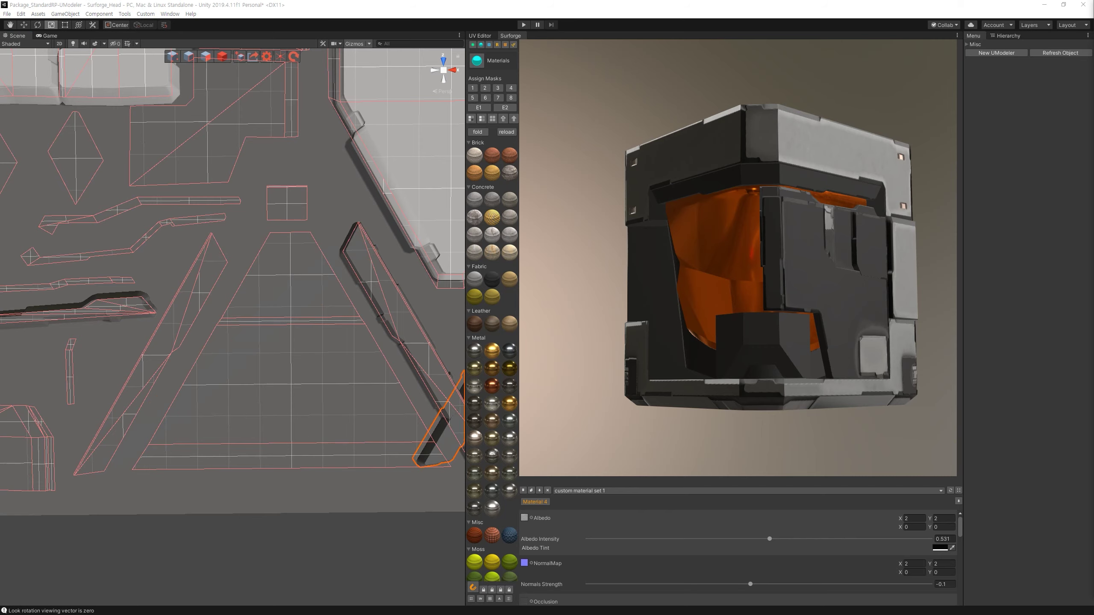
pyautogui.scroll(-3, 420, 341)
pyautogui.press('w')
pyautogui.moveTo(420, 341); pyautogui.dragTo(213, 341)
pyautogui.press('f')
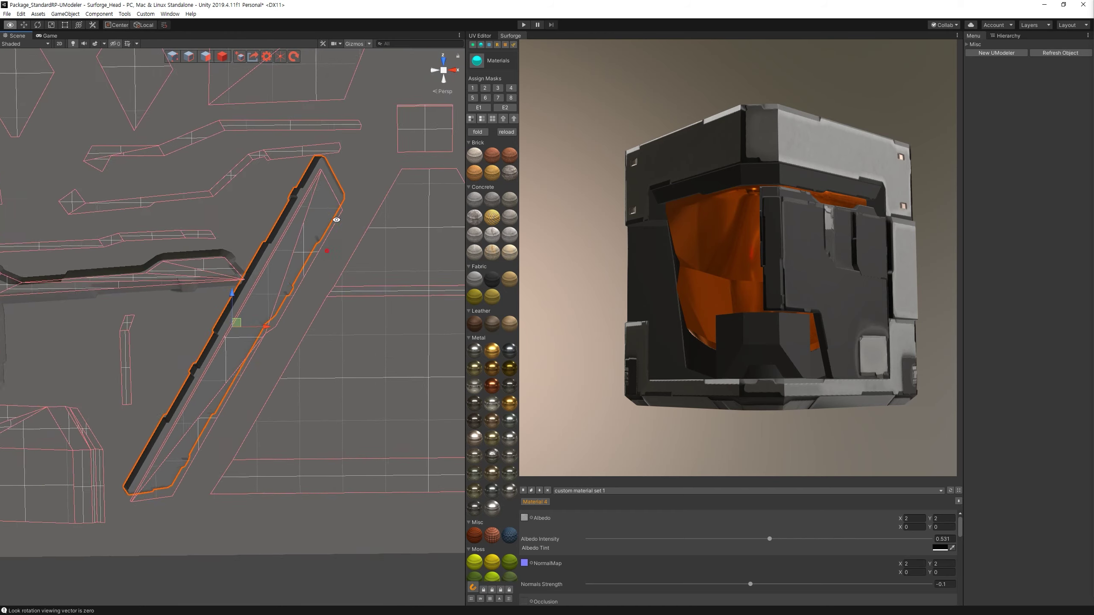
# In top view, fine-tune the copied strip's position along the triangle's left edge.
pyautogui.keyDown('alt'); pyautogui.moveTo(336, 219); pyautogui.dragTo(443, 69); pyautogui.keyUp('alt')
pyautogui.click(445, 76)
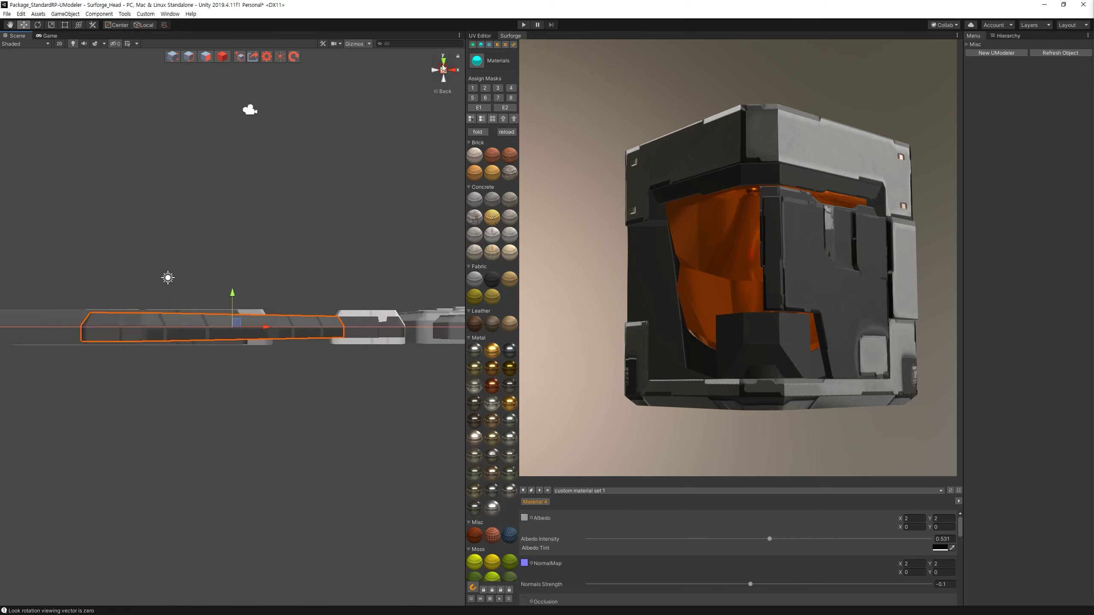
pyautogui.click(443, 58)
pyautogui.moveTo(240, 325); pyautogui.dragTo(241, 340)
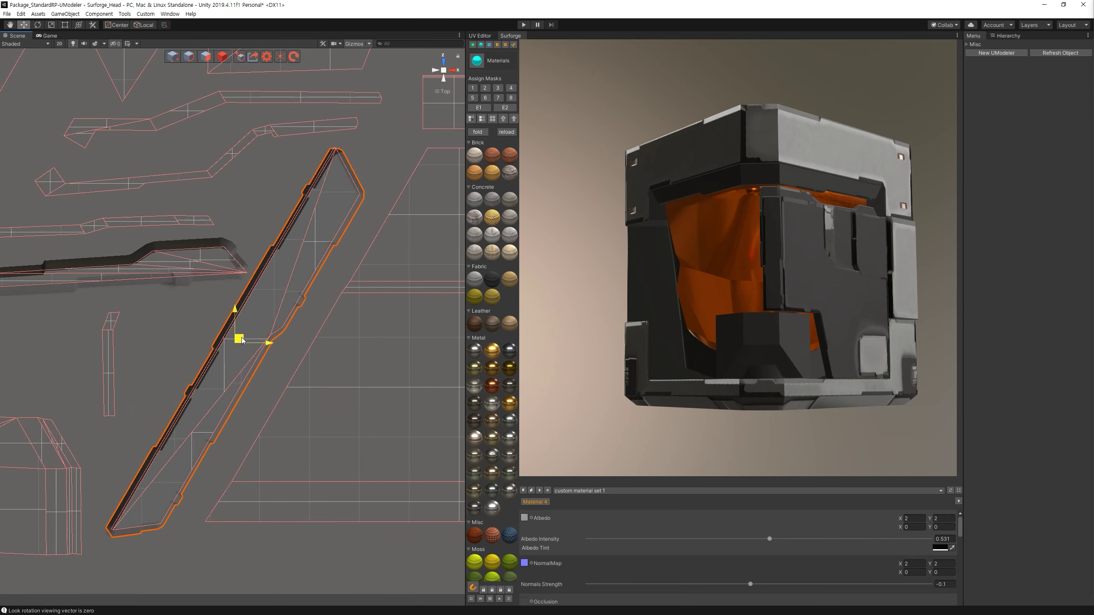
pyautogui.moveTo(241, 341); pyautogui.dragTo(242, 339)
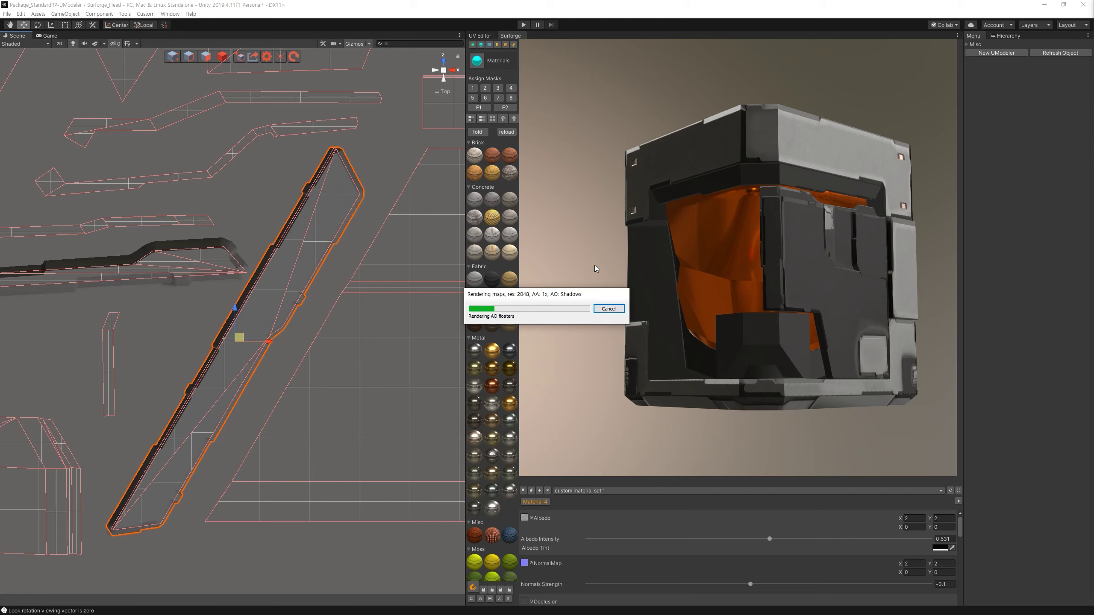
# Orbit and zoom the helmet preview to inspect its top, side and underside surfaces.
pyautogui.moveTo(884, 253)
pyautogui.keyDown('alt'); pyautogui.mouseDown()
pyautogui.moveTo(808, 288)
pyautogui.moveTo(840, 369)
pyautogui.mouseUp(); pyautogui.keyUp('alt')
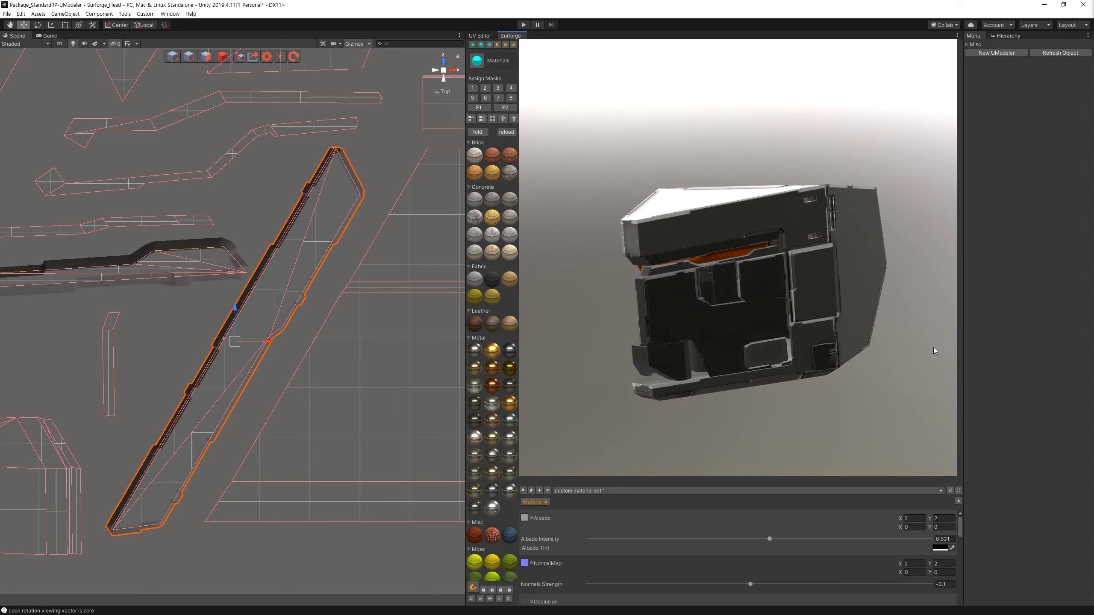
pyautogui.keyDown('alt'); pyautogui.moveTo(948, 345); pyautogui.dragTo(842, 280); pyautogui.keyUp('alt')
pyautogui.moveTo(843, 262)
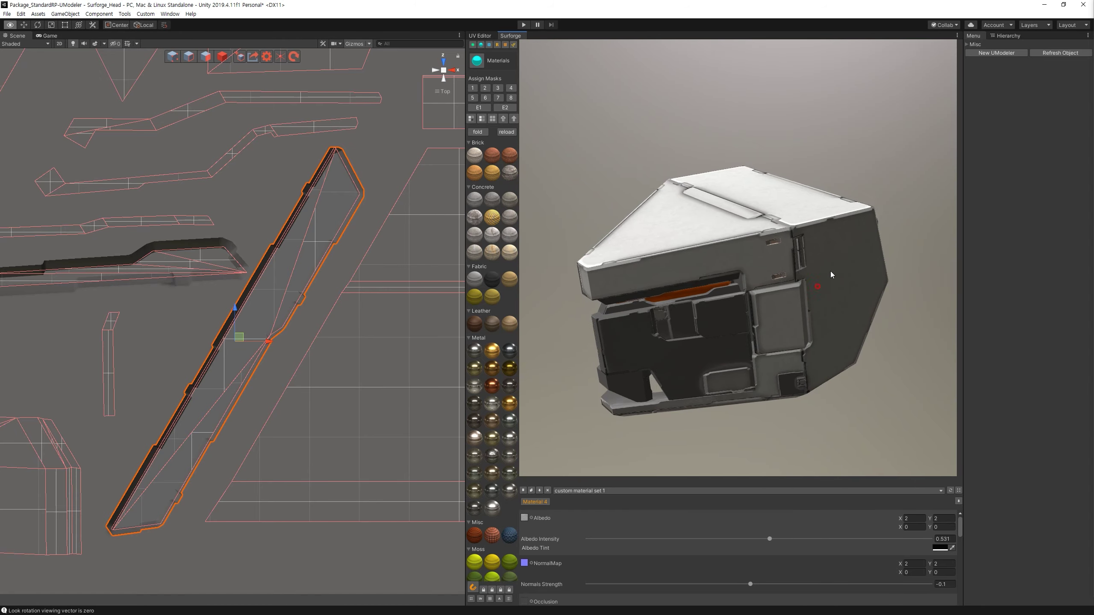
pyautogui.keyDown('alt'); pyautogui.moveTo(821, 282); pyautogui.dragTo(817, 293); pyautogui.keyUp('alt')
pyautogui.moveTo(714, 233)
pyautogui.keyDown('alt'); pyautogui.mouseDown()
pyautogui.moveTo(666, 179)
pyautogui.moveTo(715, 209)
pyautogui.mouseUp(); pyautogui.keyUp('alt')
pyautogui.keyDown('alt'); pyautogui.moveTo(318, 361); pyautogui.dragTo(129, 87, button='right'); pyautogui.keyUp('alt')
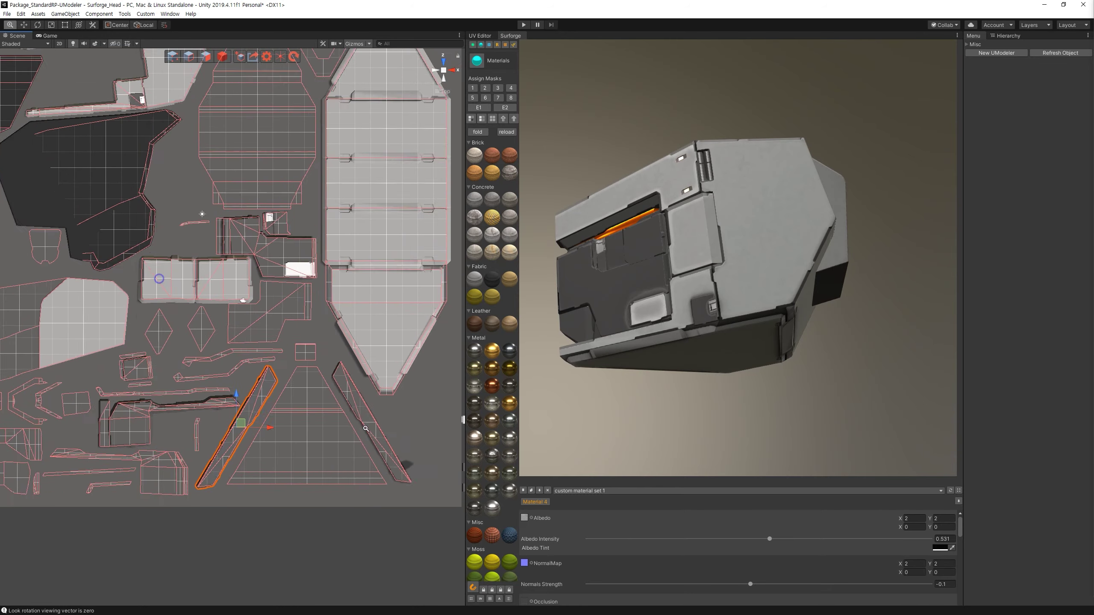
pyautogui.scroll(3, 399, 247)
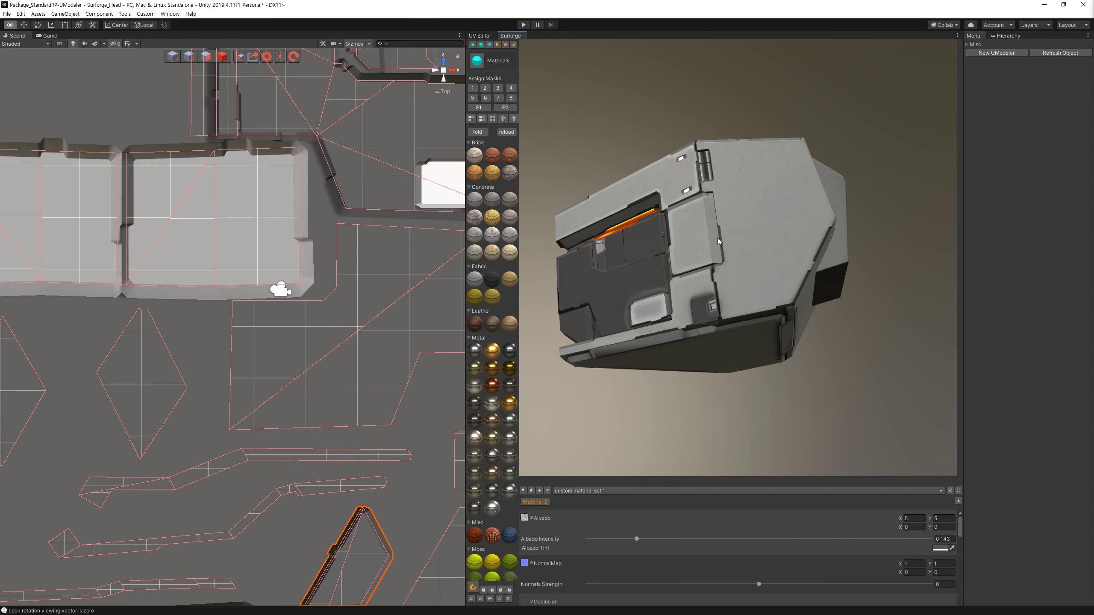
pyautogui.keyDown('alt'); pyautogui.moveTo(717, 243); pyautogui.dragTo(732, 267); pyautogui.keyUp('alt')
pyautogui.keyDown('alt'); pyautogui.moveTo(732, 267); pyautogui.dragTo(748, 292, button='right'); pyautogui.keyUp('alt')
pyautogui.press('ctrl')
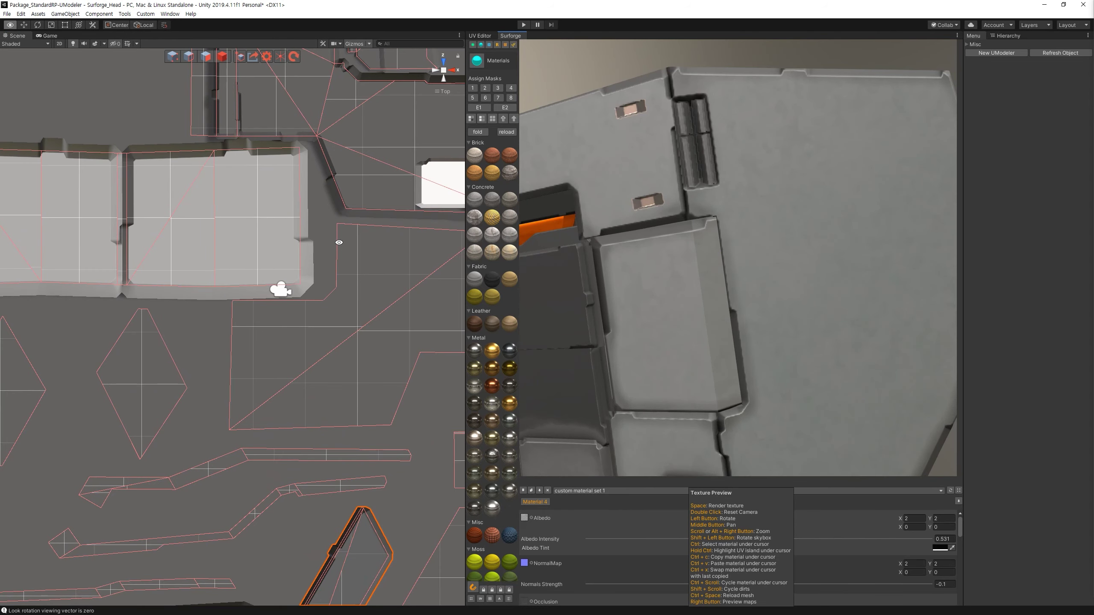
pyautogui.scroll(2, 315, 263)
pyautogui.click(514, 45)
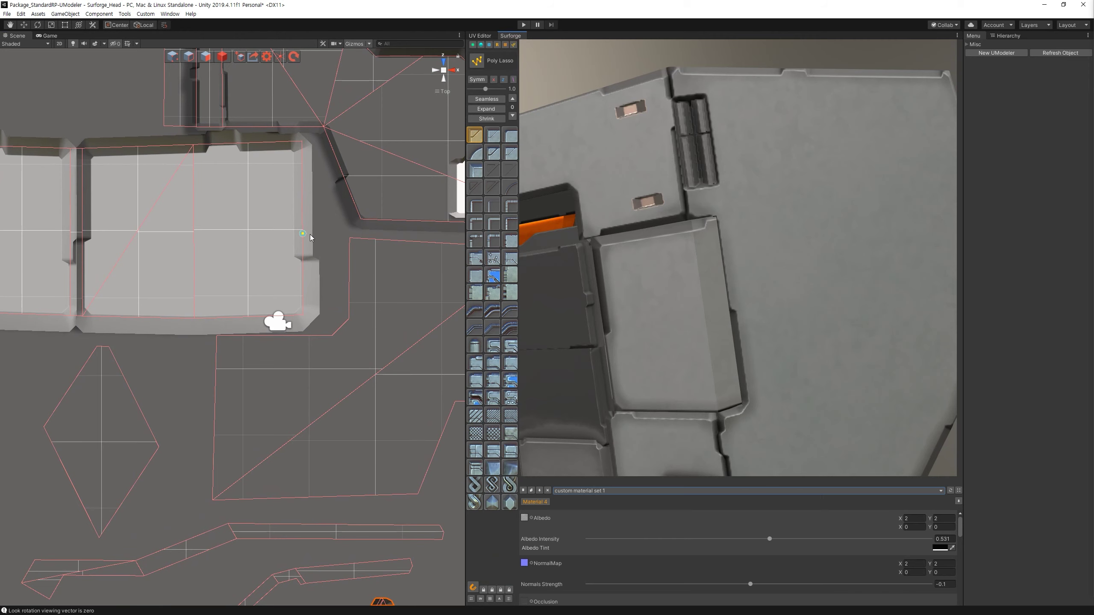
# Poly-lasso a small three-corner plate on the middle floor panel and change its edge profile.
pyautogui.click(306, 231)
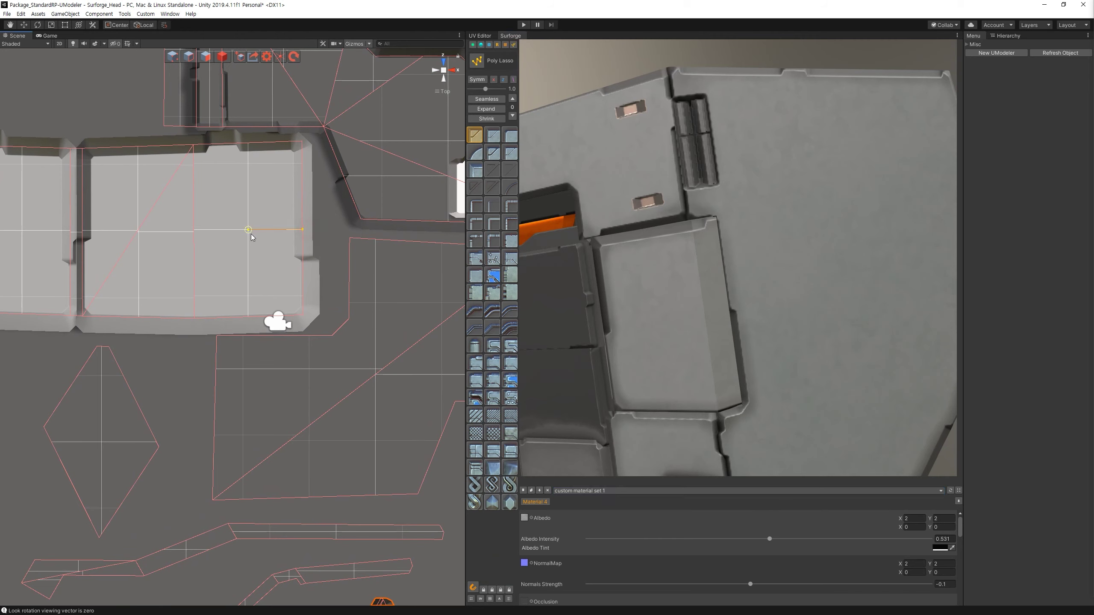
pyautogui.click(278, 229)
pyautogui.click(304, 238)
pyautogui.keyDown('alt'); pyautogui.moveTo(302, 246); pyautogui.dragTo(294, 263); pyautogui.keyUp('alt')
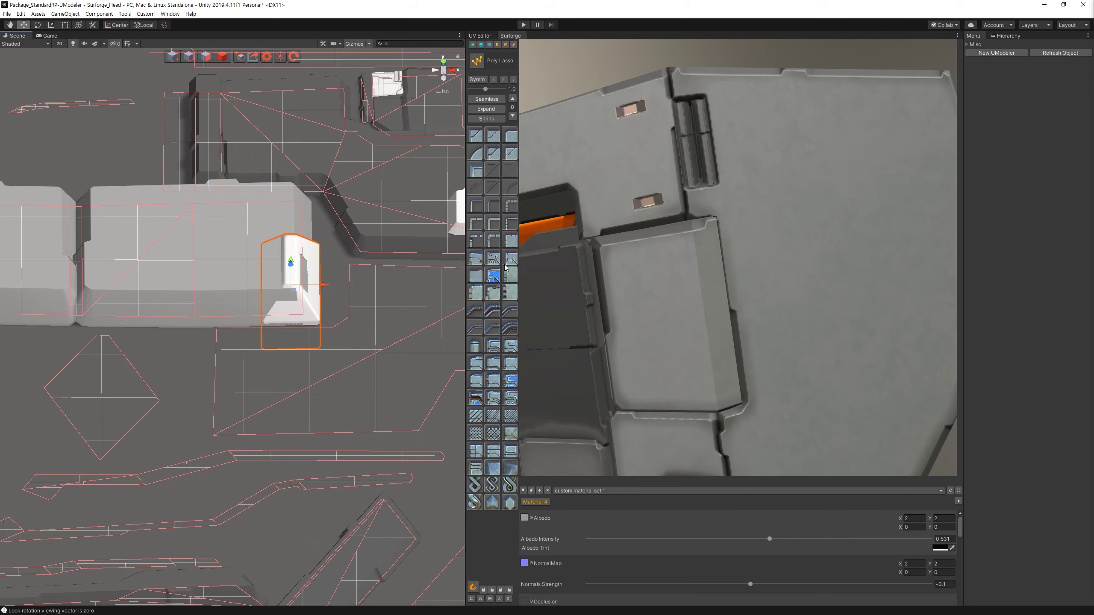
pyautogui.click(476, 278)
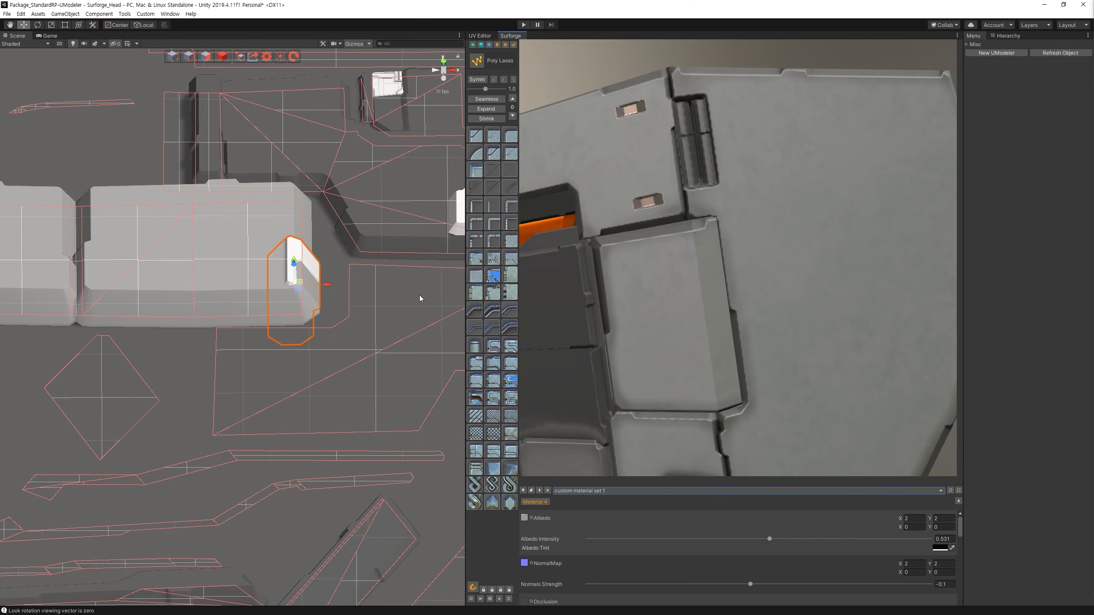
pyautogui.keyDown('alt'); pyautogui.moveTo(422, 301); pyautogui.dragTo(360, 258); pyautogui.keyUp('alt')
pyautogui.click(722, 332)
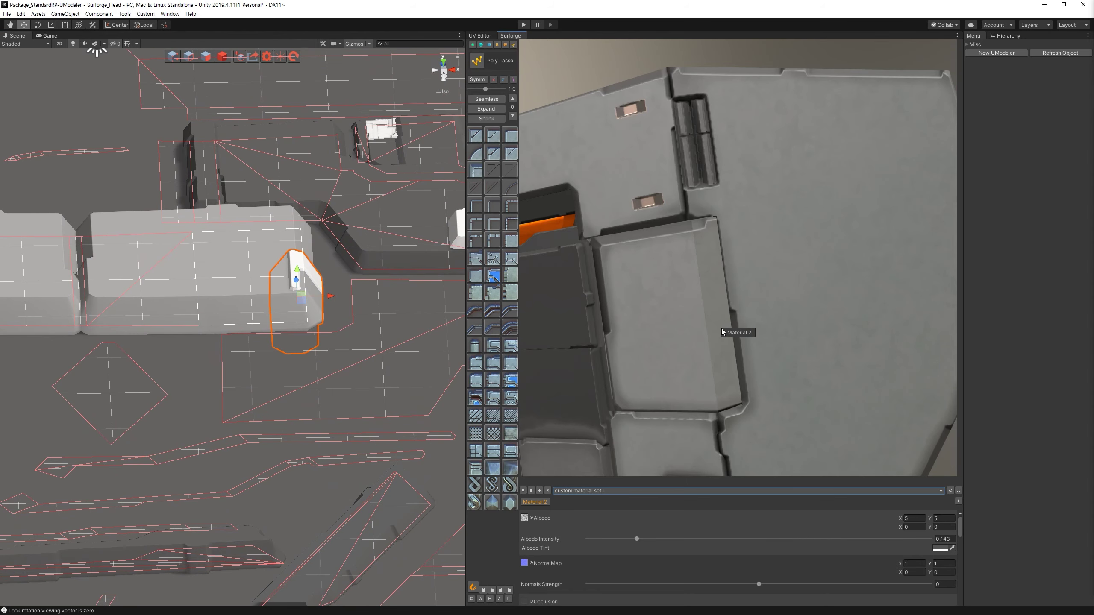
pyautogui.moveTo(710, 338)
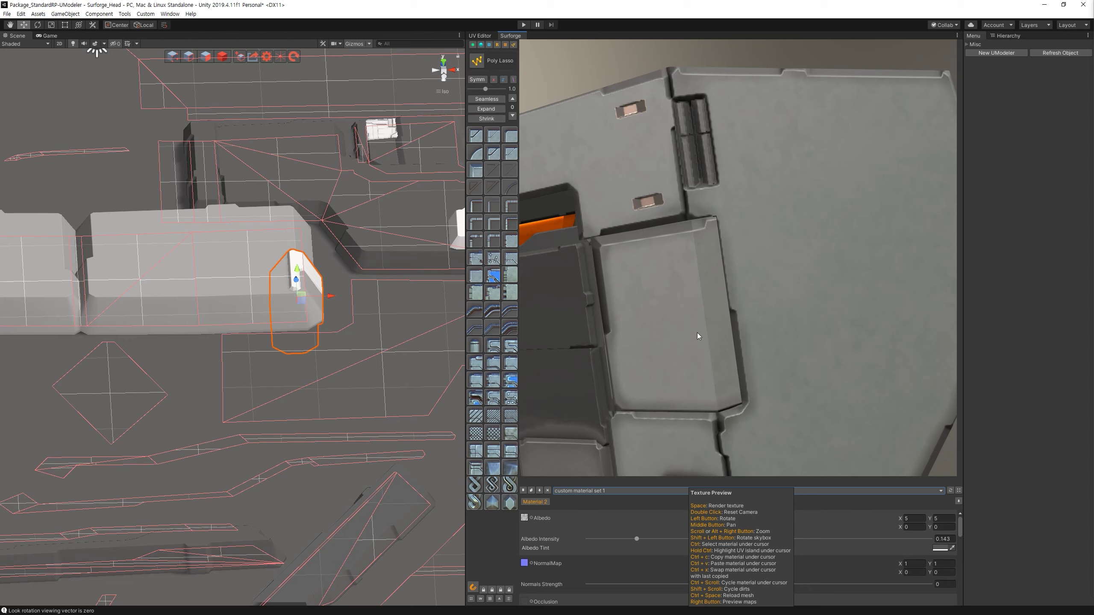
pyautogui.keyDown('alt'); pyautogui.moveTo(358, 316); pyautogui.dragTo(361, 426); pyautogui.keyUp('alt')
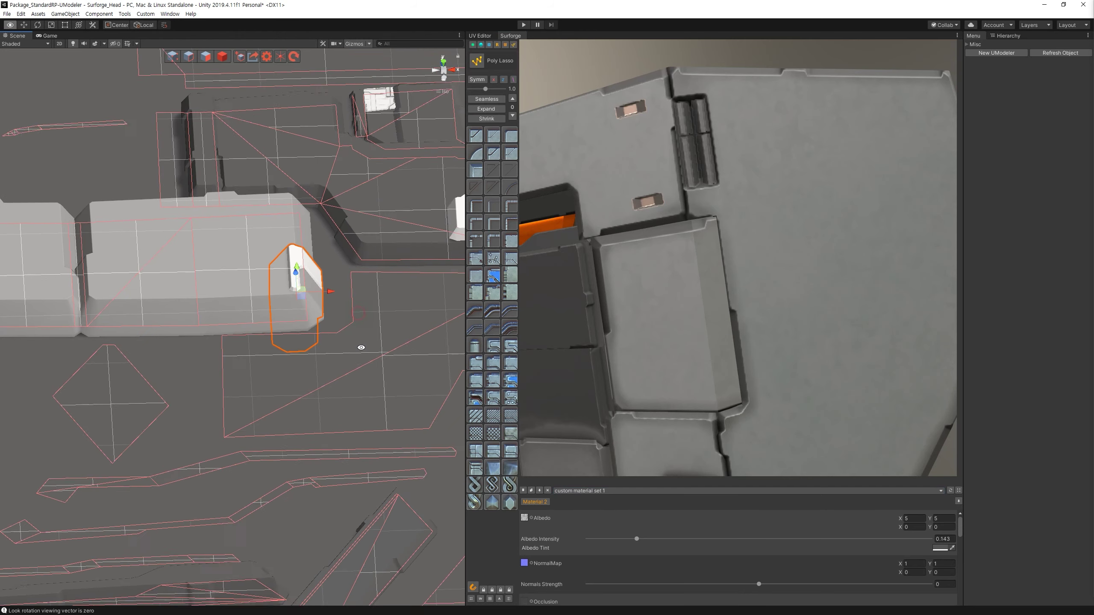
pyautogui.scroll(3, 668, 285)
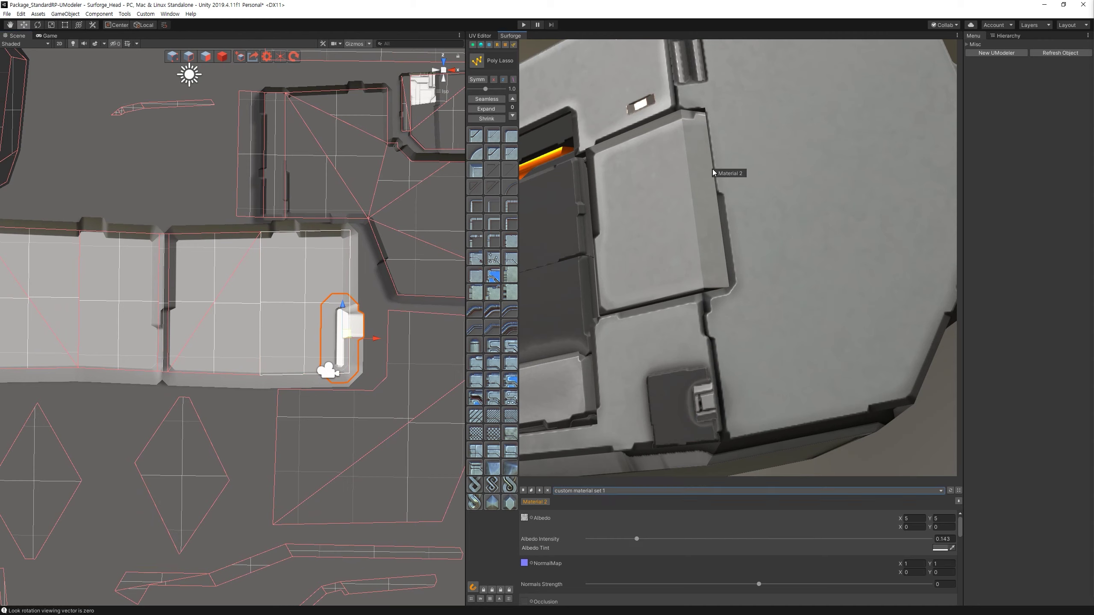
# Slide the new plate left across the panel gaps, then select the right-hand floor panel.
pyautogui.moveTo(364, 342); pyautogui.dragTo(283, 342)
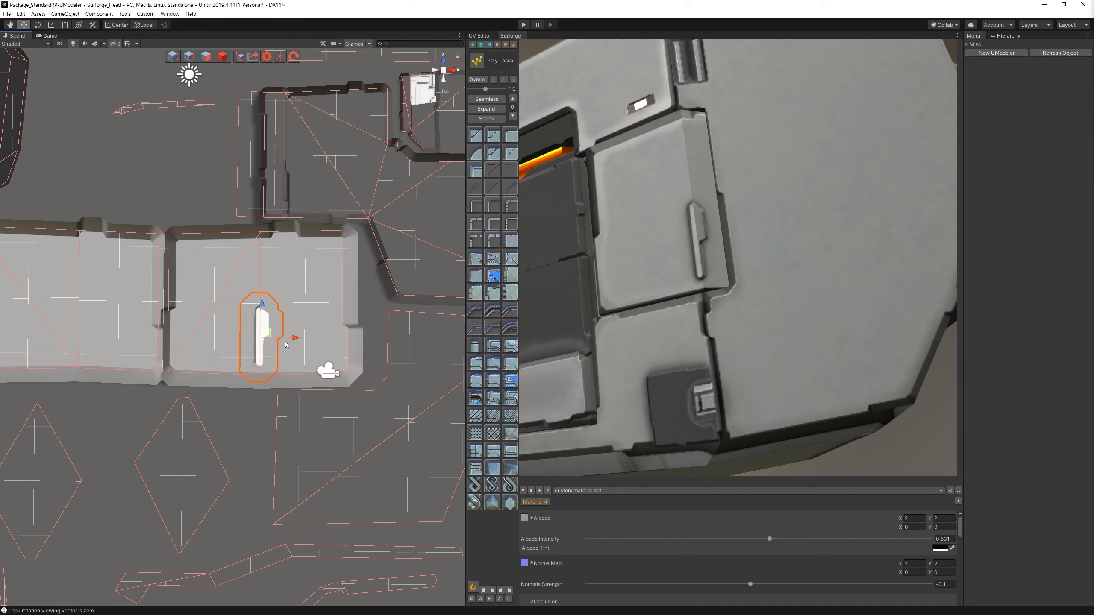
pyautogui.moveTo(679, 211); pyautogui.dragTo(540, 215)
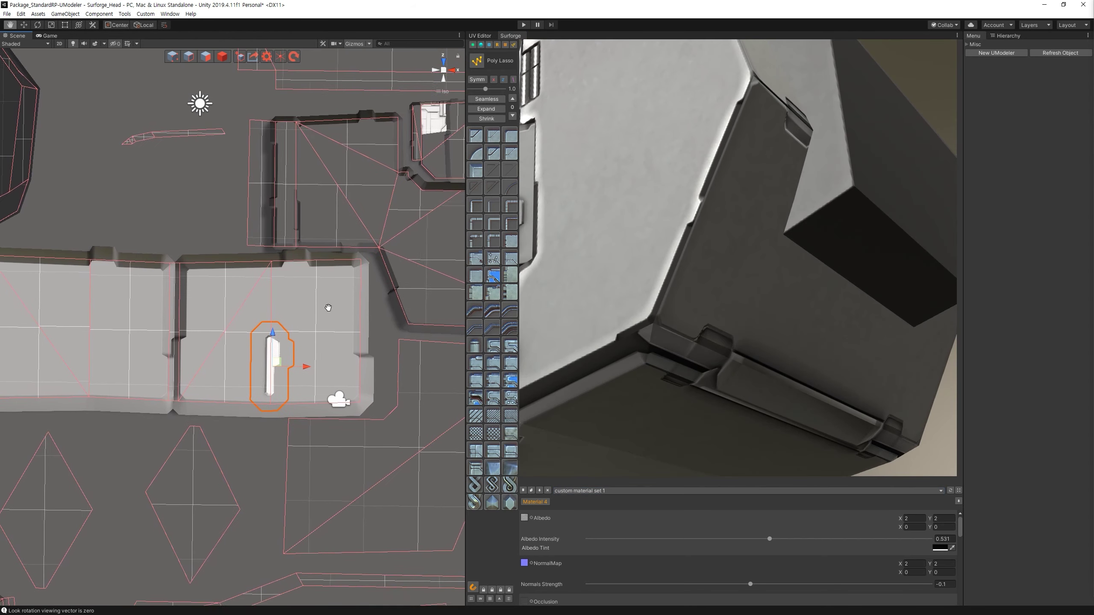
pyautogui.moveTo(562, 271)
pyautogui.mouseDown()
pyautogui.moveTo(598, 302)
pyautogui.moveTo(602, 209)
pyautogui.moveTo(622, 263)
pyautogui.mouseUp()
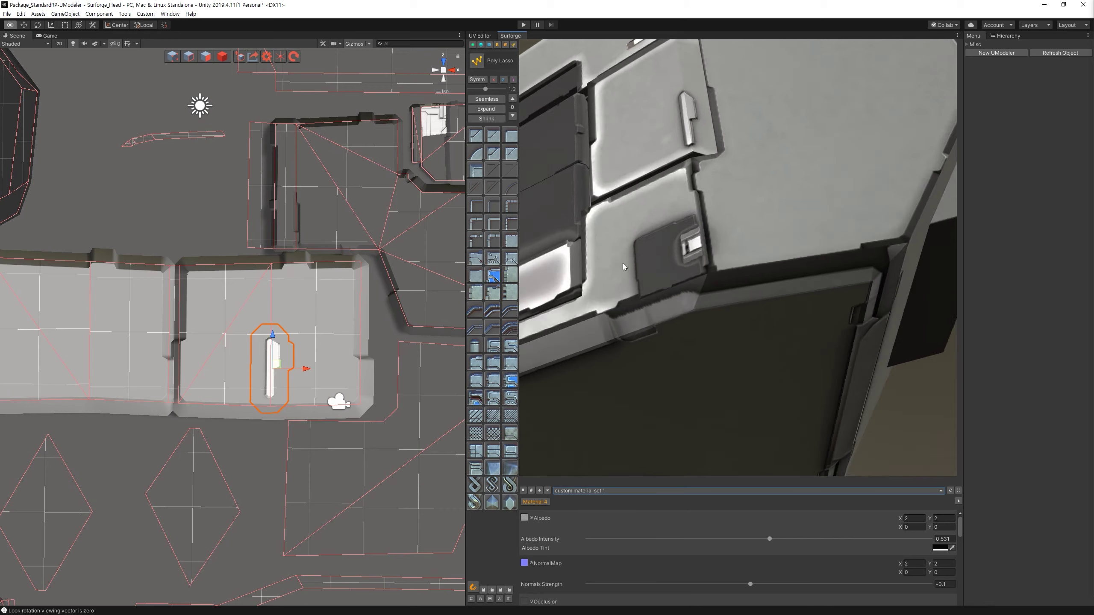
pyautogui.keyDown('alt'); pyautogui.moveTo(254, 308); pyautogui.dragTo(343, 322); pyautogui.keyUp('alt')
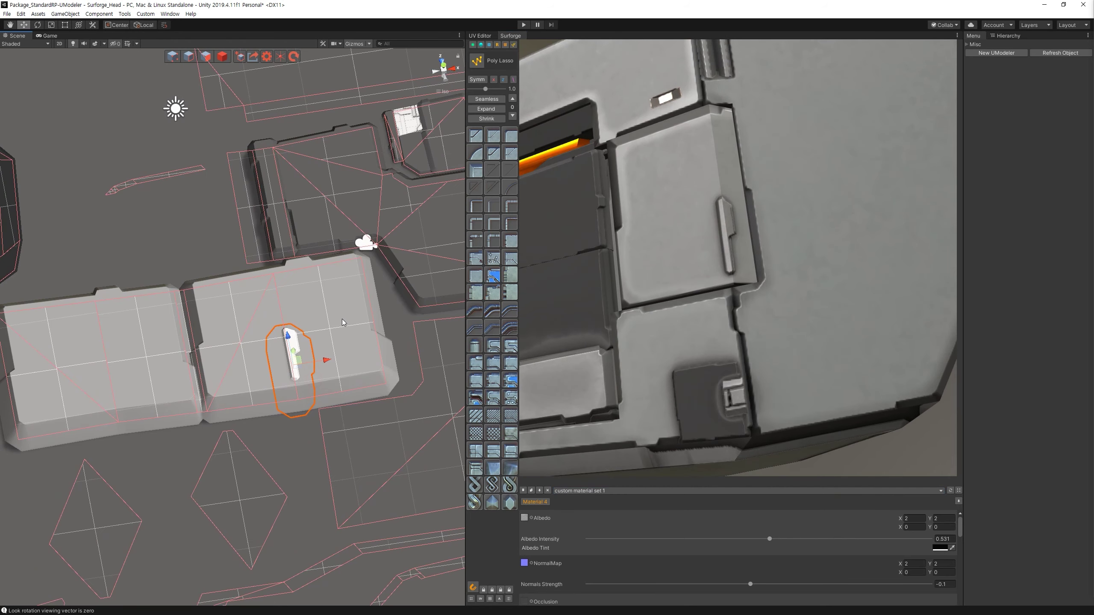
pyautogui.moveTo(330, 339)
pyautogui.keyDown('alt'); pyautogui.mouseDown()
pyautogui.moveTo(333, 288)
pyautogui.moveTo(294, 323)
pyautogui.moveTo(299, 313)
pyautogui.mouseUp(); pyautogui.keyUp('alt')
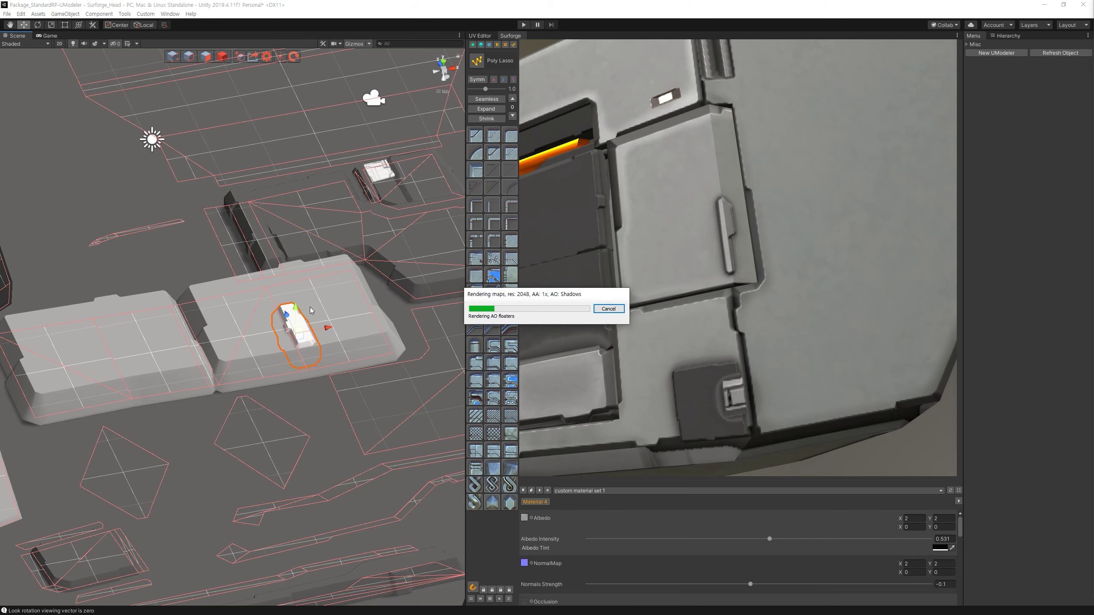
pyautogui.keyDown('alt'); pyautogui.moveTo(311, 310); pyautogui.dragTo(437, 136); pyautogui.keyUp('alt')
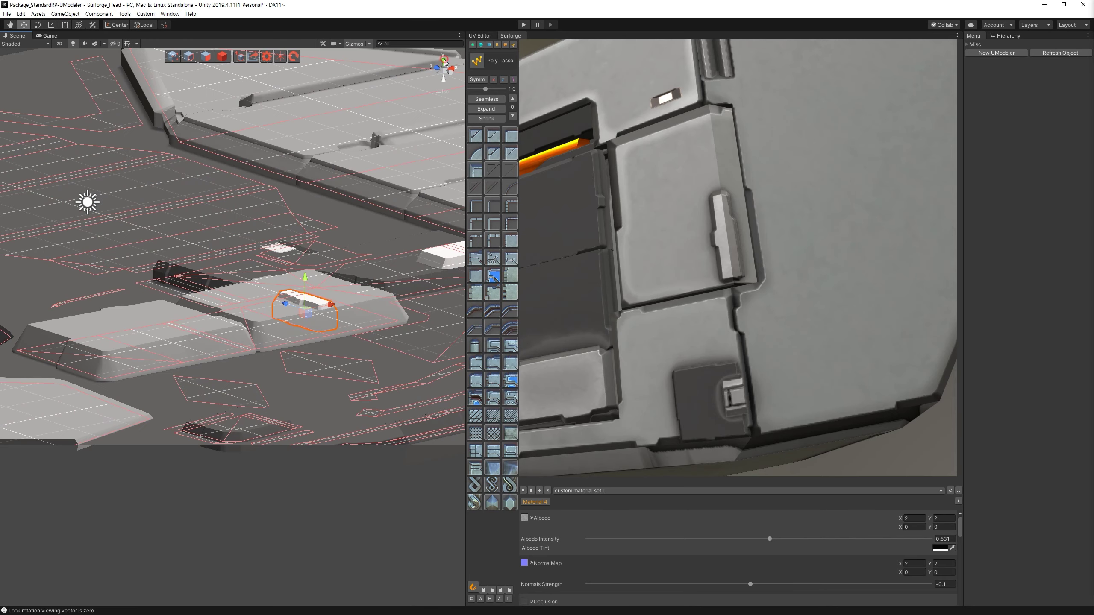
pyautogui.click(444, 60)
pyautogui.moveTo(308, 387); pyautogui.dragTo(327, 393)
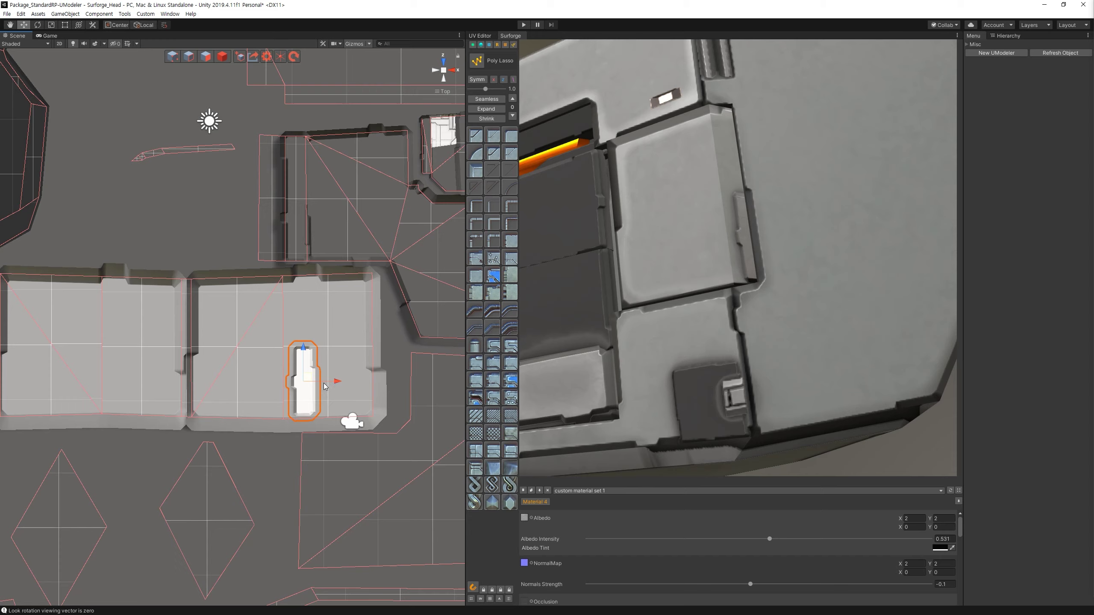
pyautogui.moveTo(329, 378); pyautogui.dragTo(234, 380)
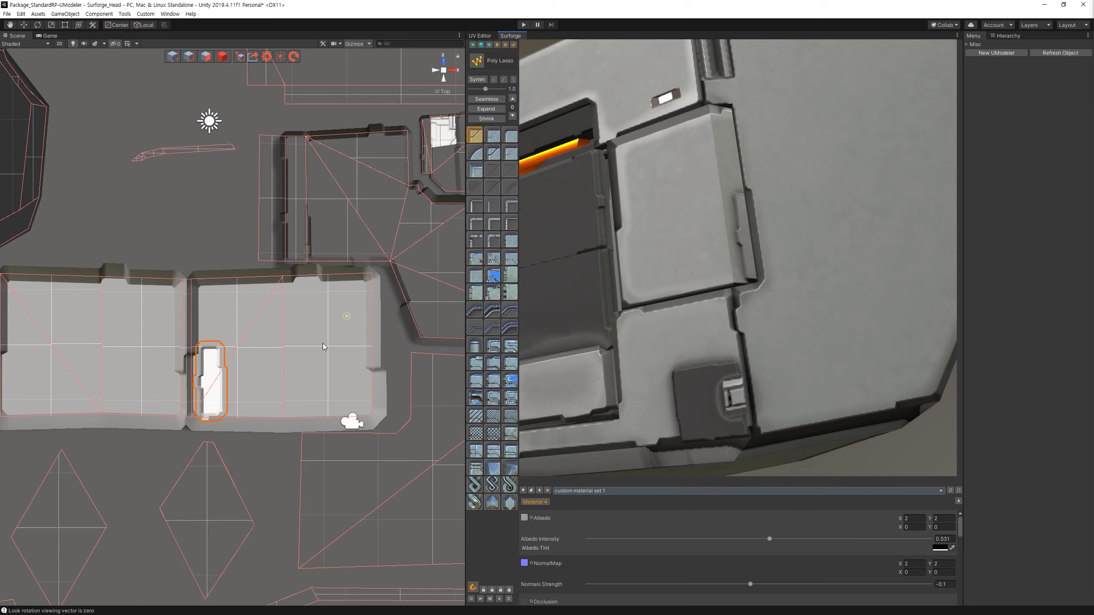
pyautogui.click(305, 364)
# Give the right floor panel a plain, notch-free shape and raise it into a tray.
pyautogui.press('w')
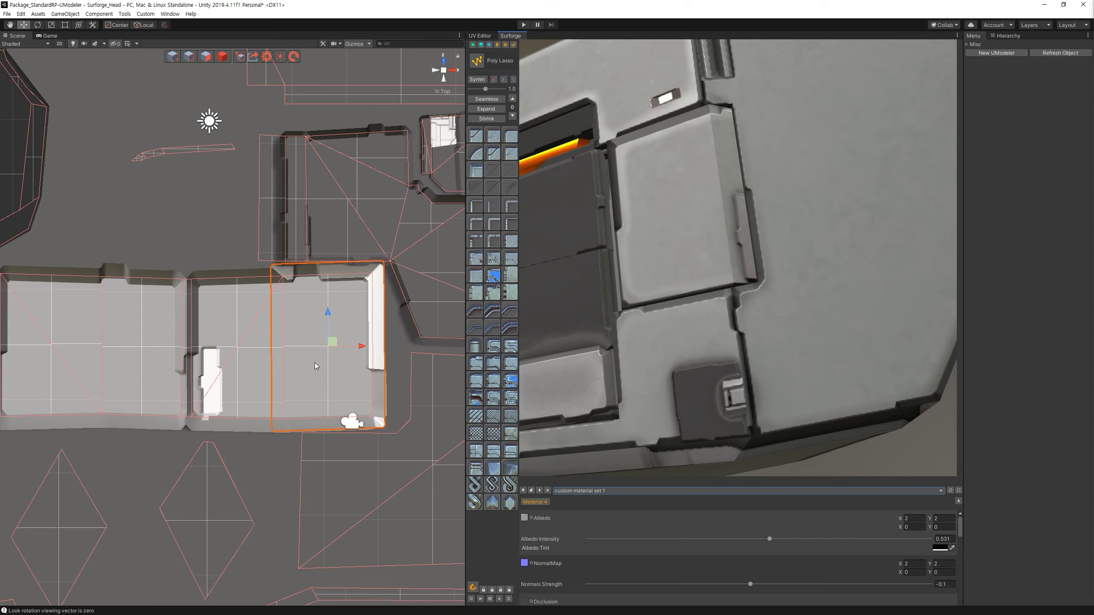
pyautogui.keyDown('alt'); pyautogui.moveTo(361, 392); pyautogui.dragTo(393, 266); pyautogui.keyUp('alt')
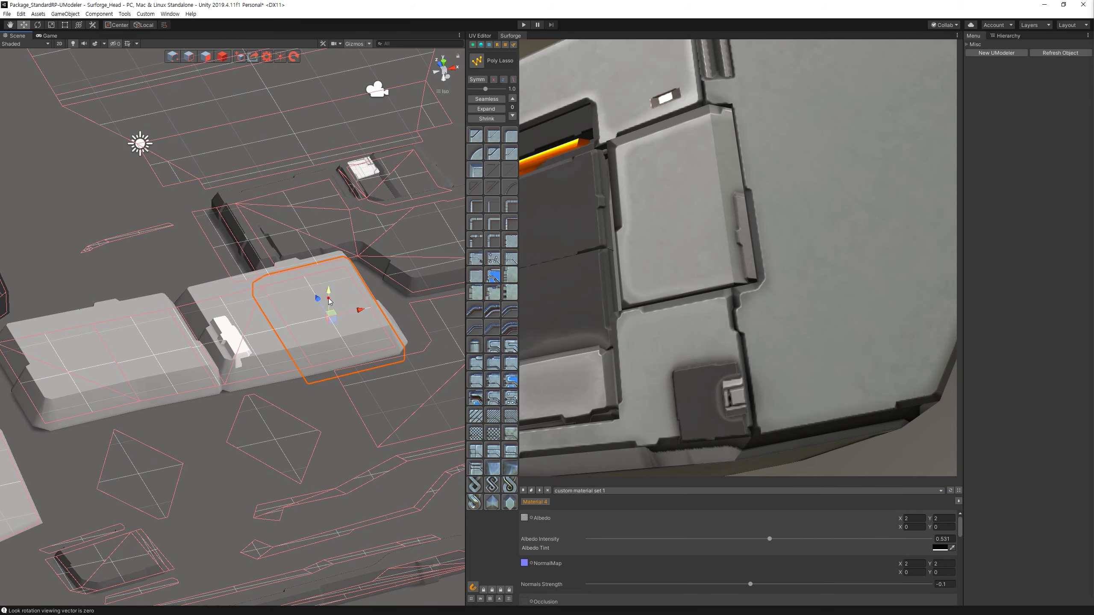
pyautogui.keyDown('alt'); pyautogui.moveTo(330, 302); pyautogui.dragTo(507, 337); pyautogui.keyUp('alt')
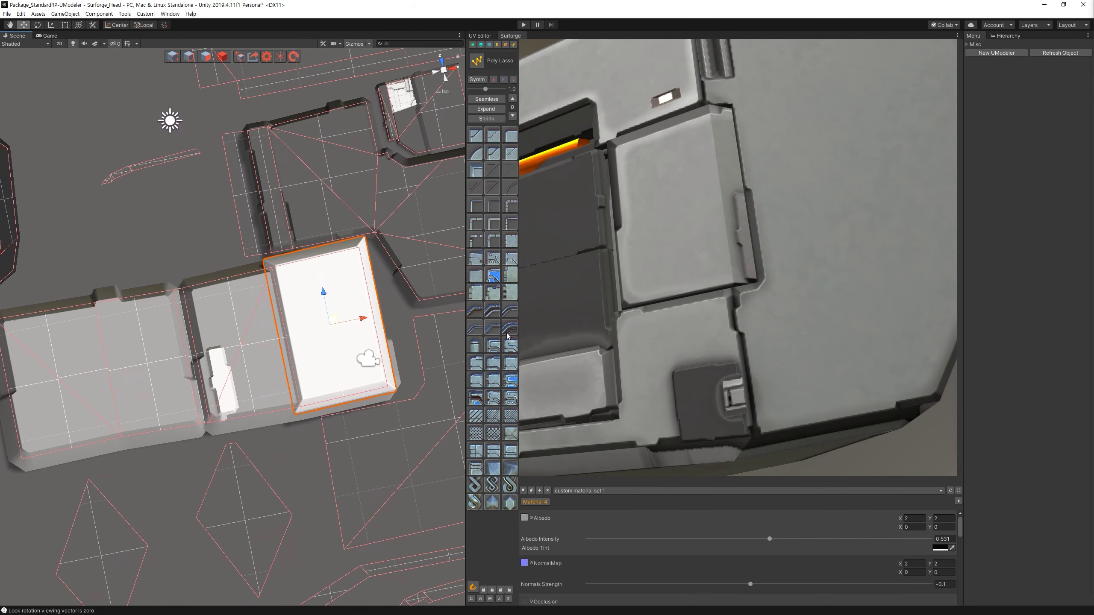
pyautogui.click(495, 285)
pyautogui.click(476, 277)
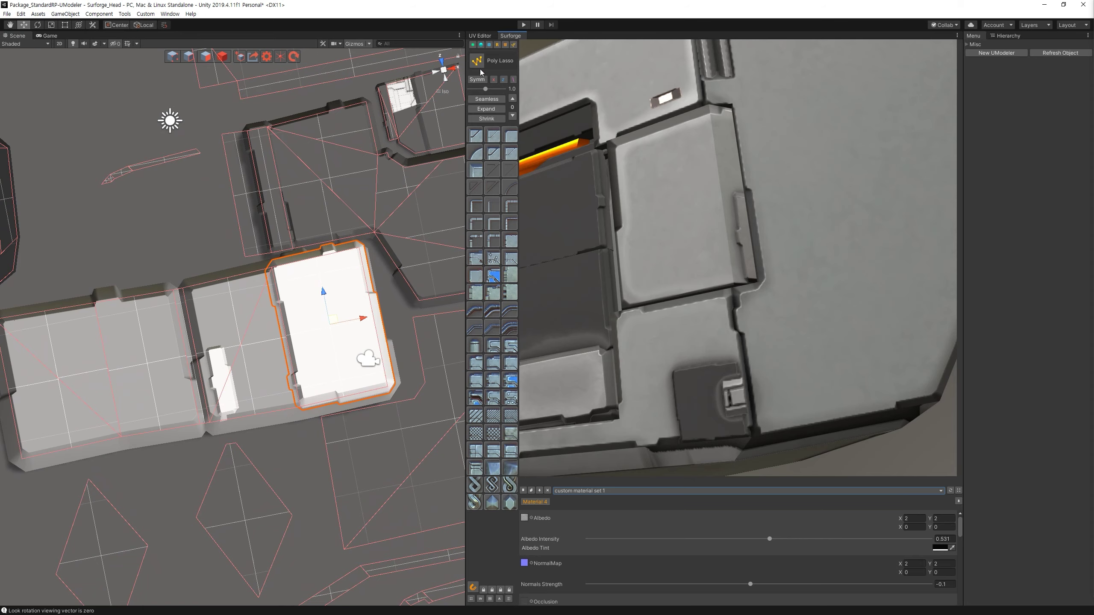
pyautogui.click(496, 173)
pyautogui.keyDown('alt'); pyautogui.moveTo(344, 337); pyautogui.dragTo(336, 263); pyautogui.keyUp('alt')
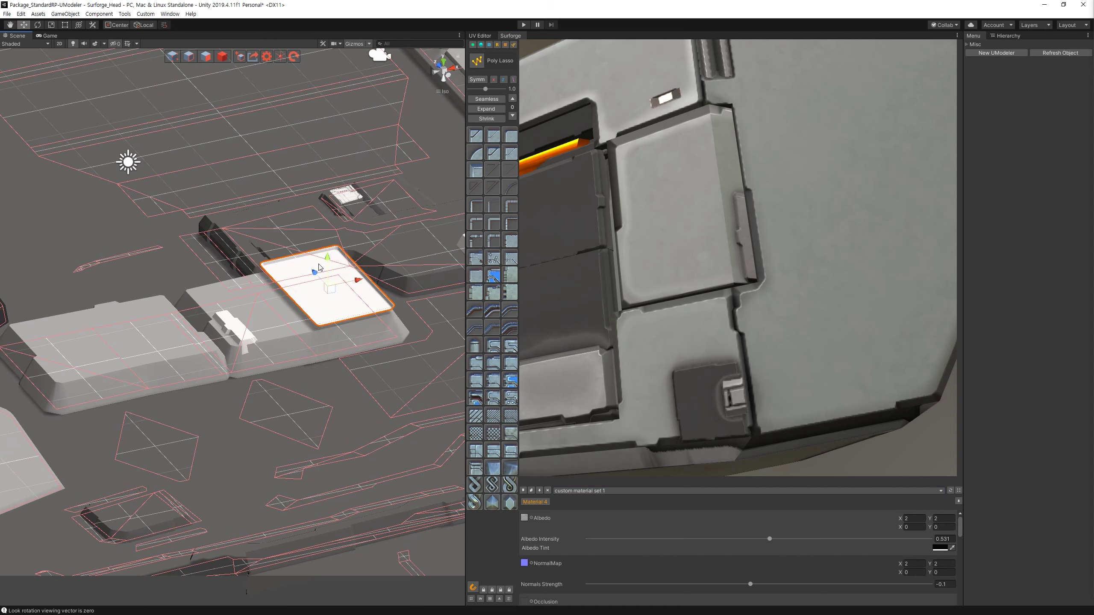
pyautogui.moveTo(328, 261); pyautogui.dragTo(331, 256)
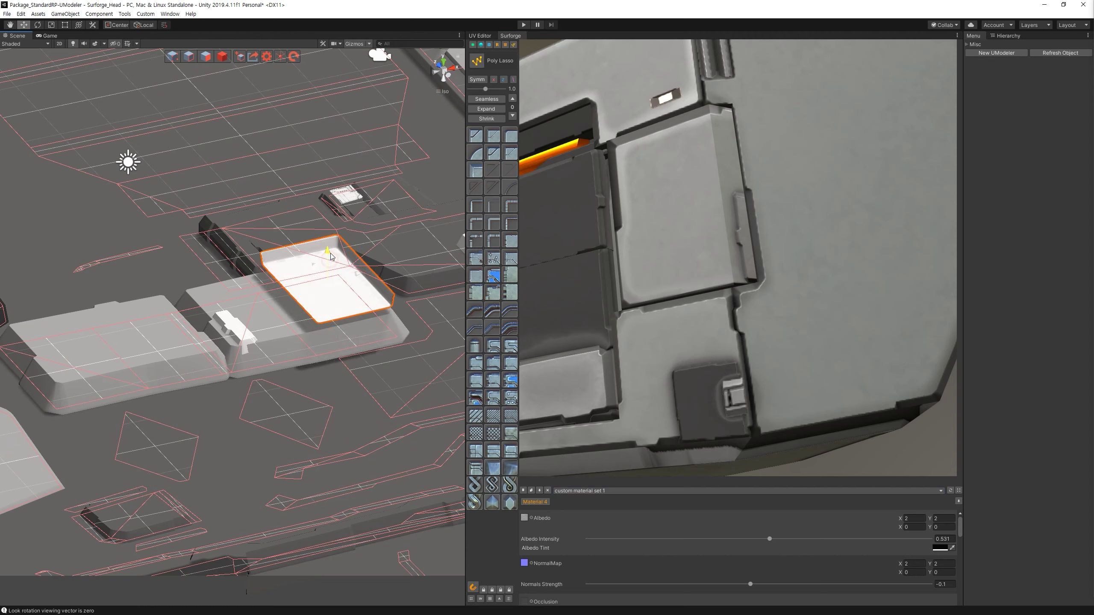
# Give the tray a dark grey material mask and adjust its depth.
pyautogui.click(482, 45)
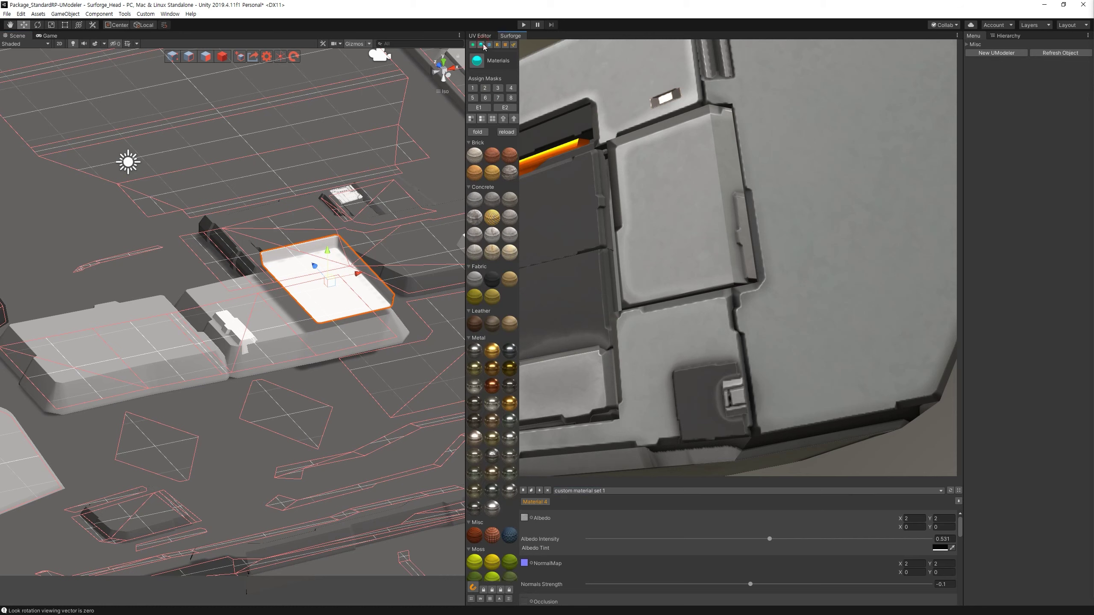
pyautogui.click(507, 97)
pyautogui.moveTo(327, 250); pyautogui.dragTo(328, 242)
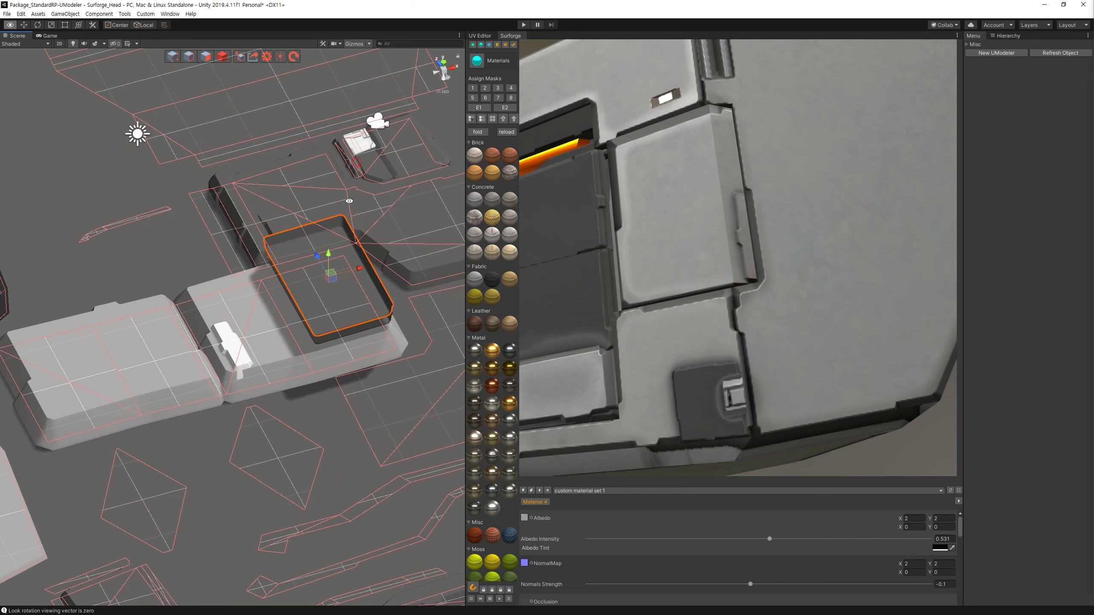
pyautogui.click(513, 45)
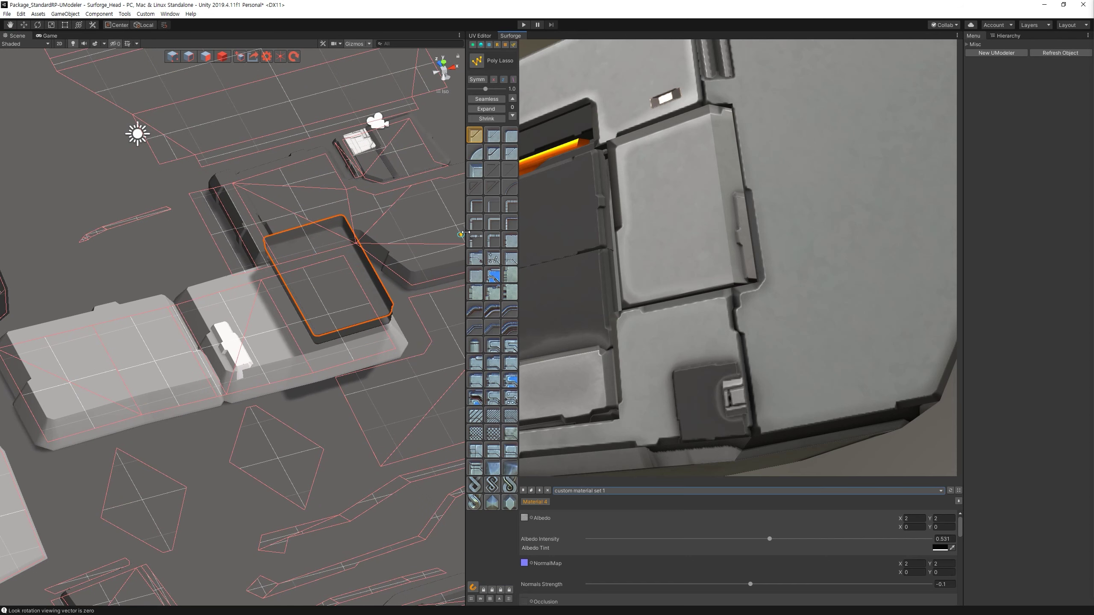
pyautogui.click(481, 44)
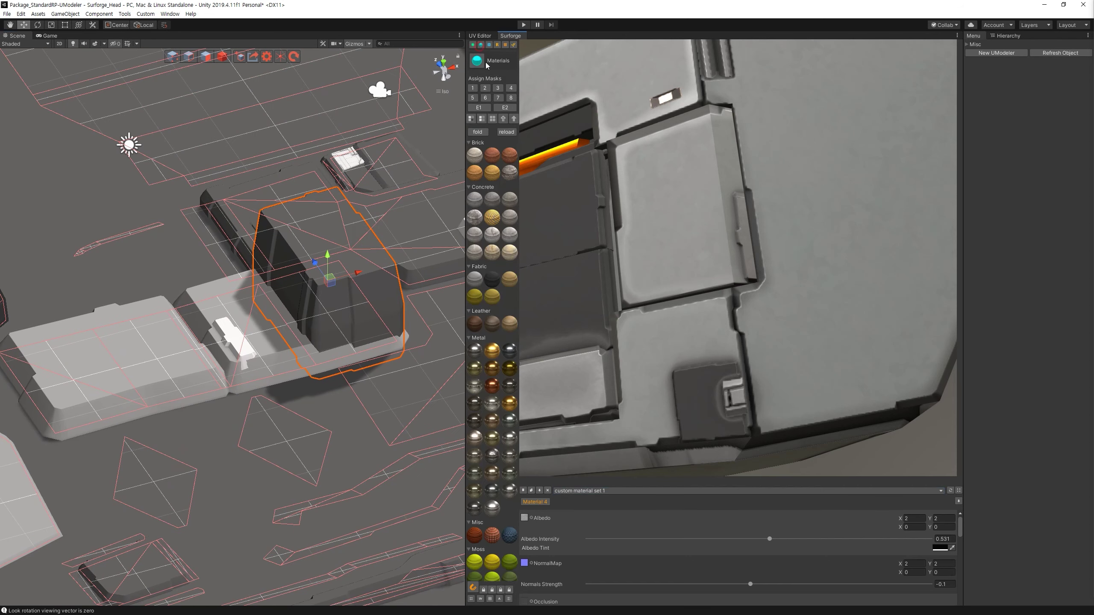
pyautogui.click(489, 98)
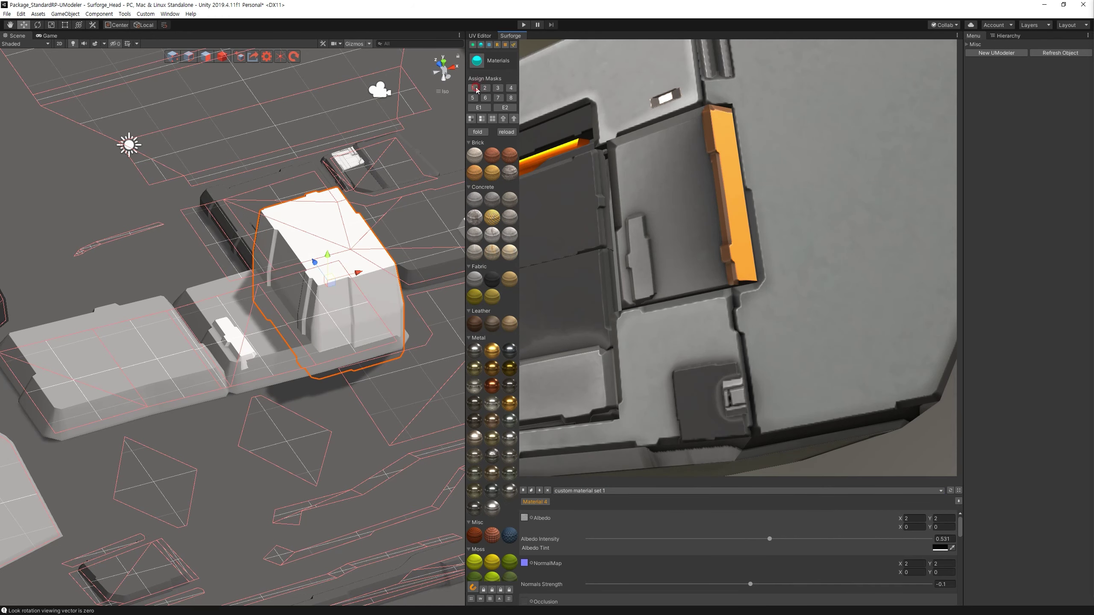
# Flatten the inner block into a thin slab and resize it into a square box.
pyautogui.press('r')
pyautogui.moveTo(331, 255); pyautogui.dragTo(332, 267, button='middle')
pyautogui.moveTo(331, 268); pyautogui.dragTo(332, 275)
pyautogui.press('w')
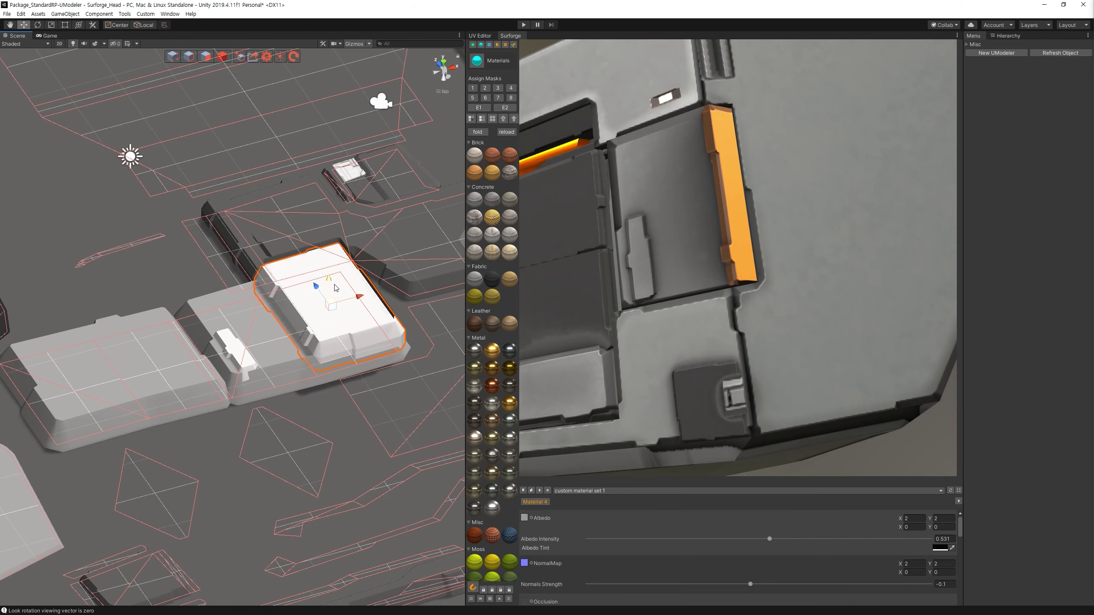
pyautogui.keyDown('alt'); pyautogui.moveTo(340, 310); pyautogui.dragTo(343, 360); pyautogui.keyUp('alt')
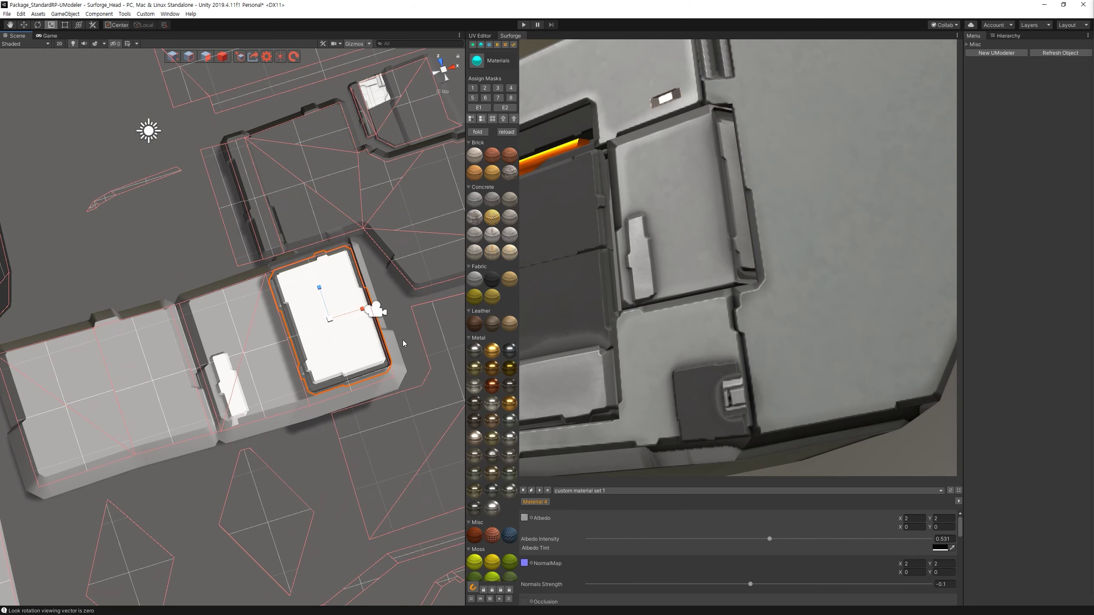
pyautogui.keyDown('alt'); pyautogui.moveTo(822, 210); pyautogui.dragTo(828, 247); pyautogui.keyUp('alt')
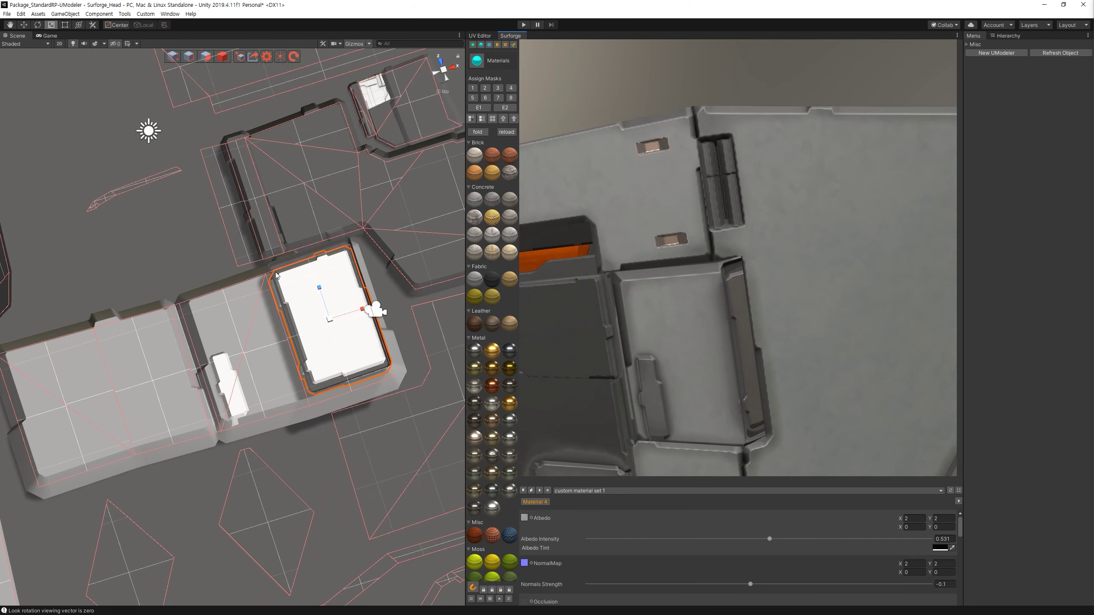
pyautogui.moveTo(276, 275)
pyautogui.mouseDown()
pyautogui.moveTo(327, 293)
pyautogui.moveTo(325, 304)
pyautogui.mouseUp()
pyautogui.press('w')
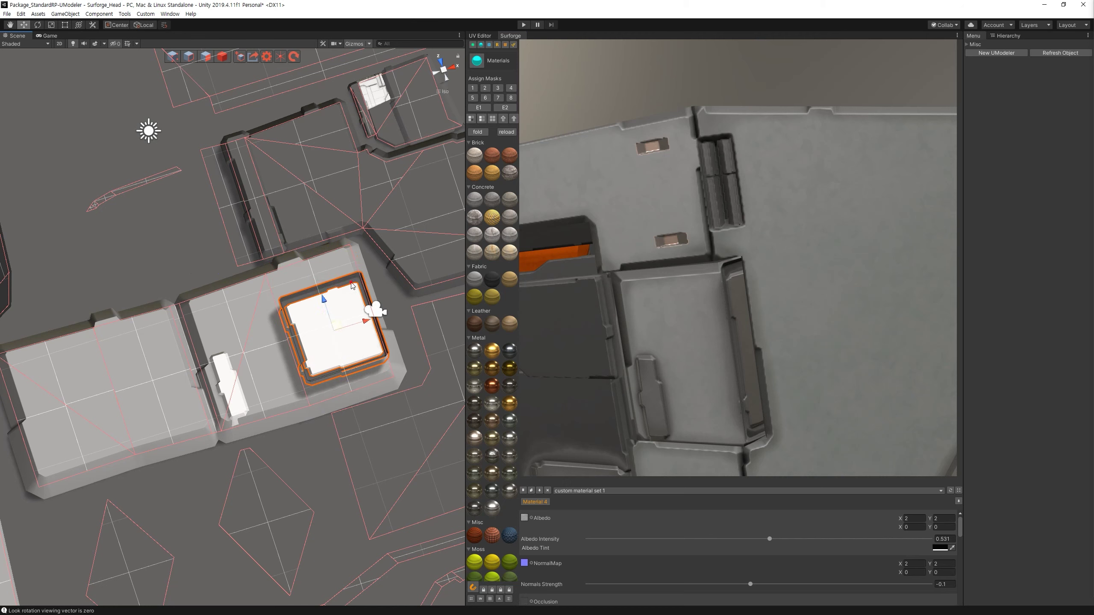
# Deepen the box, move it up within the panel, and shift frame and box slightly right.
pyautogui.click(284, 330)
pyautogui.press('r')
pyautogui.click(312, 293)
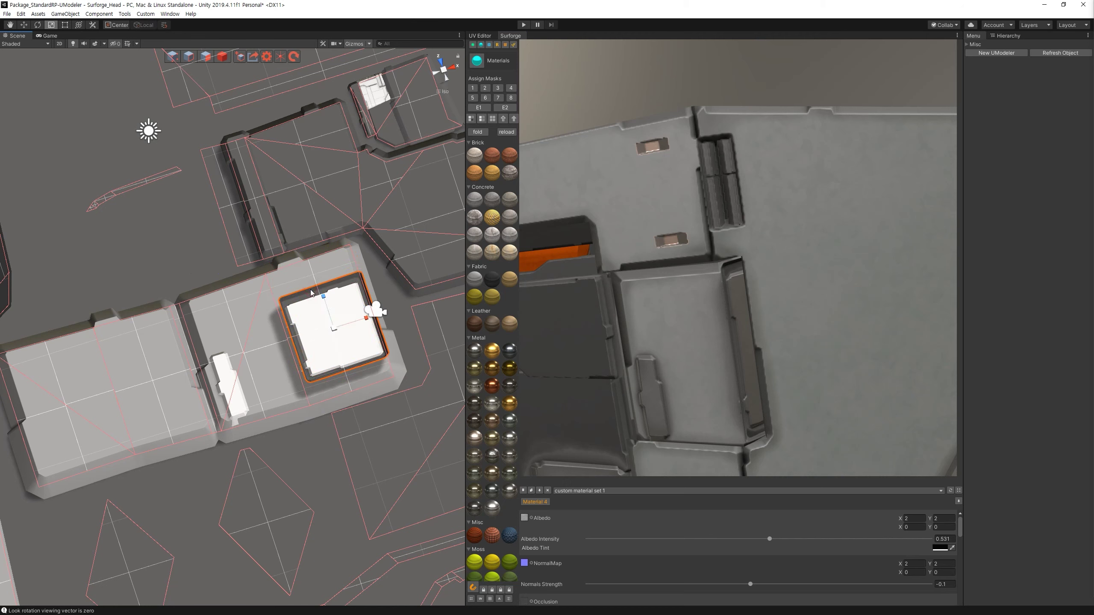
pyautogui.moveTo(323, 297); pyautogui.dragTo(325, 288)
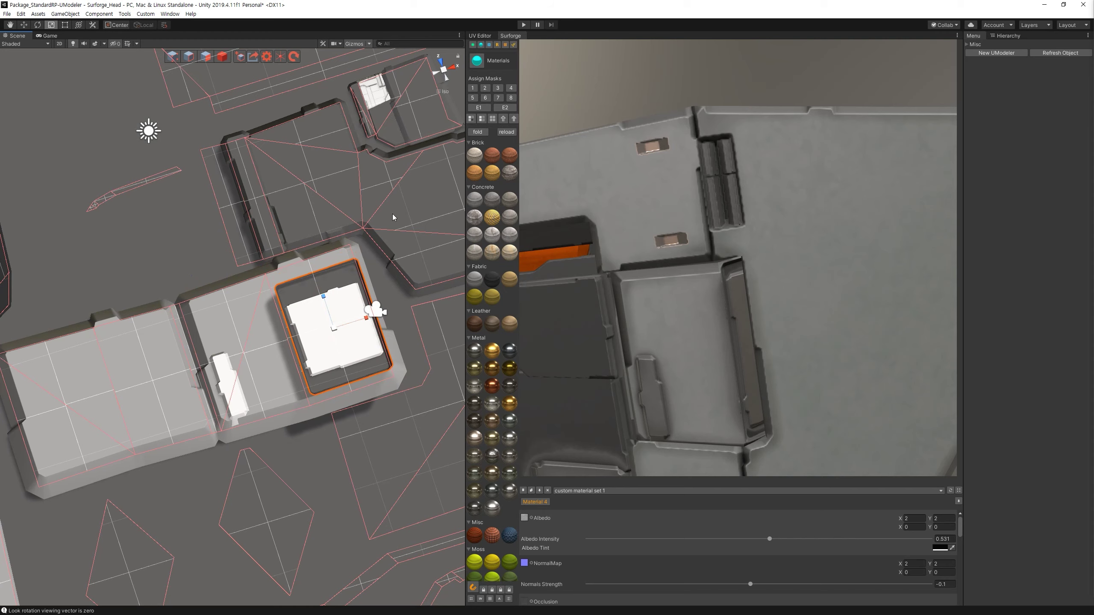
pyautogui.click(443, 61)
pyautogui.press('w')
pyautogui.moveTo(336, 343); pyautogui.dragTo(337, 330)
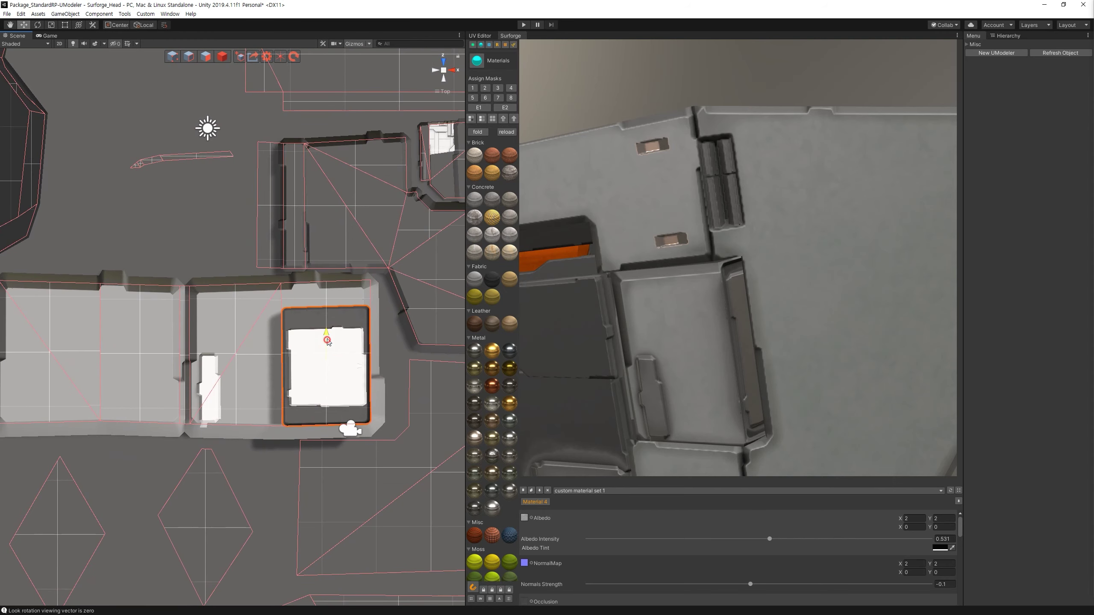
pyautogui.click(295, 349)
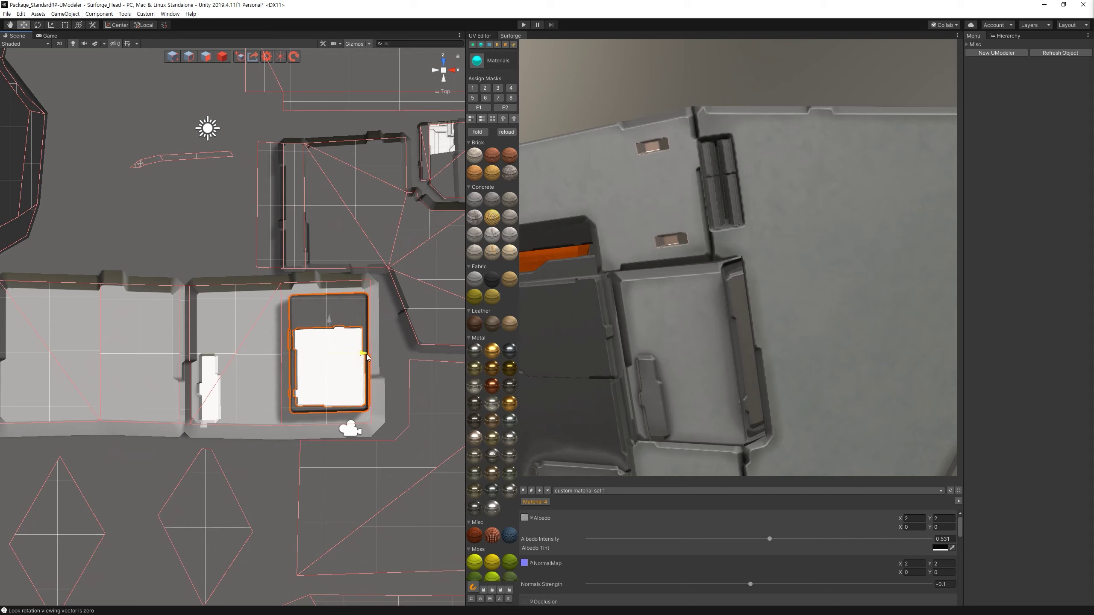
pyautogui.moveTo(367, 354); pyautogui.dragTo(370, 356)
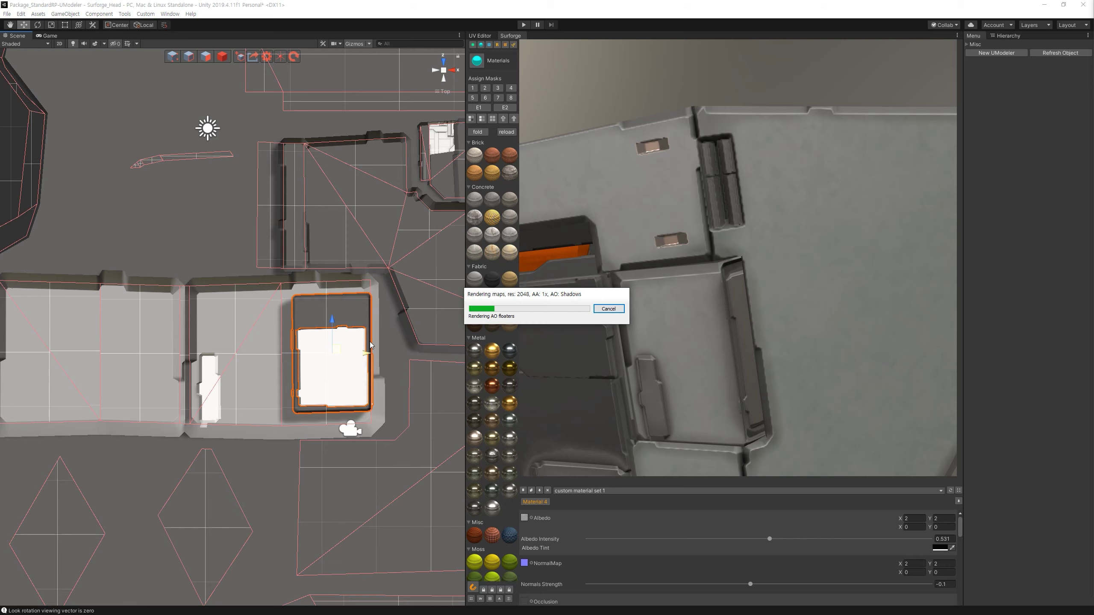
# Delete the small white plate on the left panel and reselect the white box.
pyautogui.moveTo(670, 345)
pyautogui.mouseDown(button='right')
pyautogui.moveTo(654, 310)
pyautogui.moveTo(670, 296)
pyautogui.mouseUp(button='right')
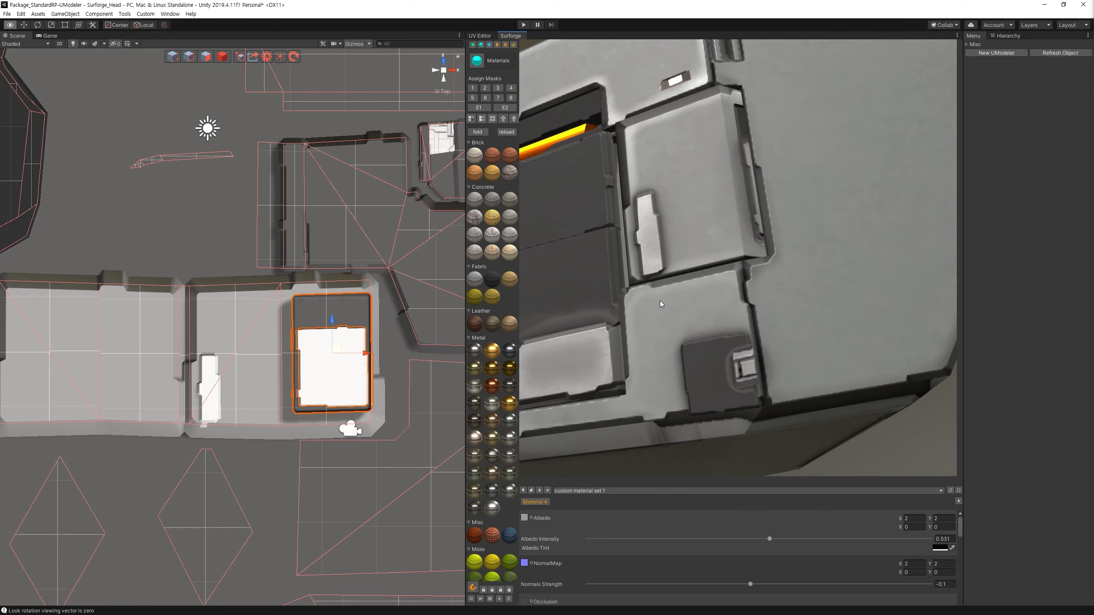
pyautogui.click(211, 379)
pyautogui.press('Delete')
pyautogui.click(341, 356)
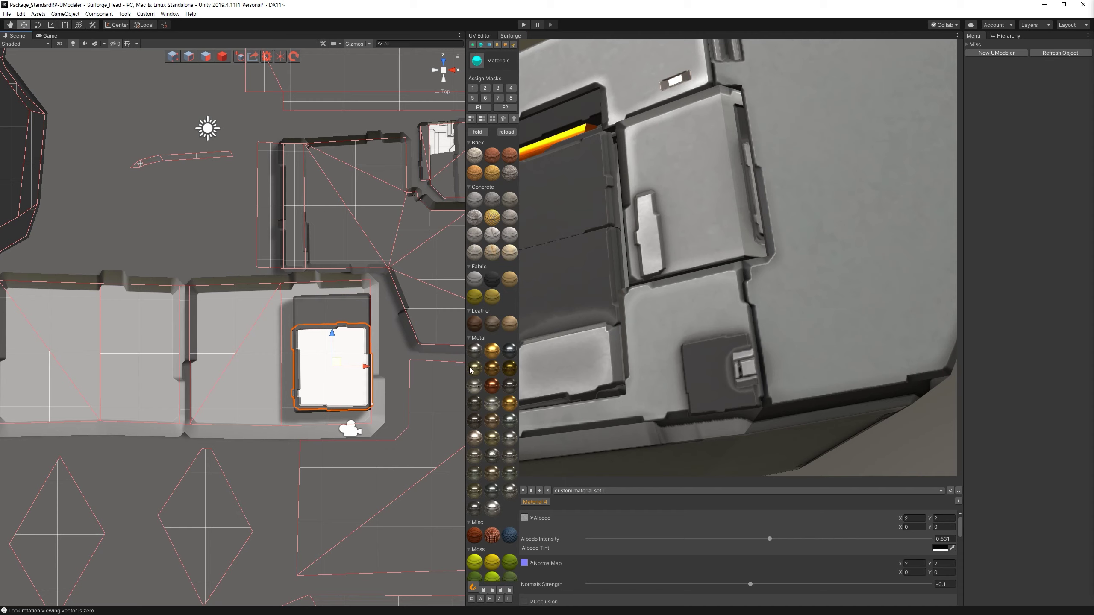
pyautogui.click(513, 45)
pyautogui.press('w')
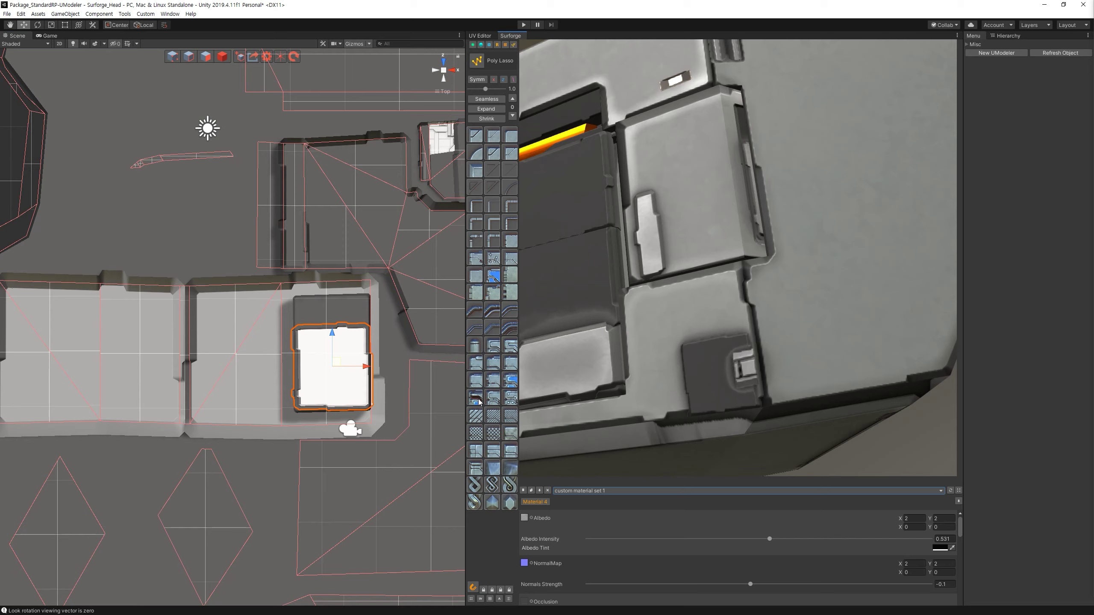
# Apply a detail pattern to the white box, render the maps and inspect the helmet preview.
pyautogui.click(475, 471)
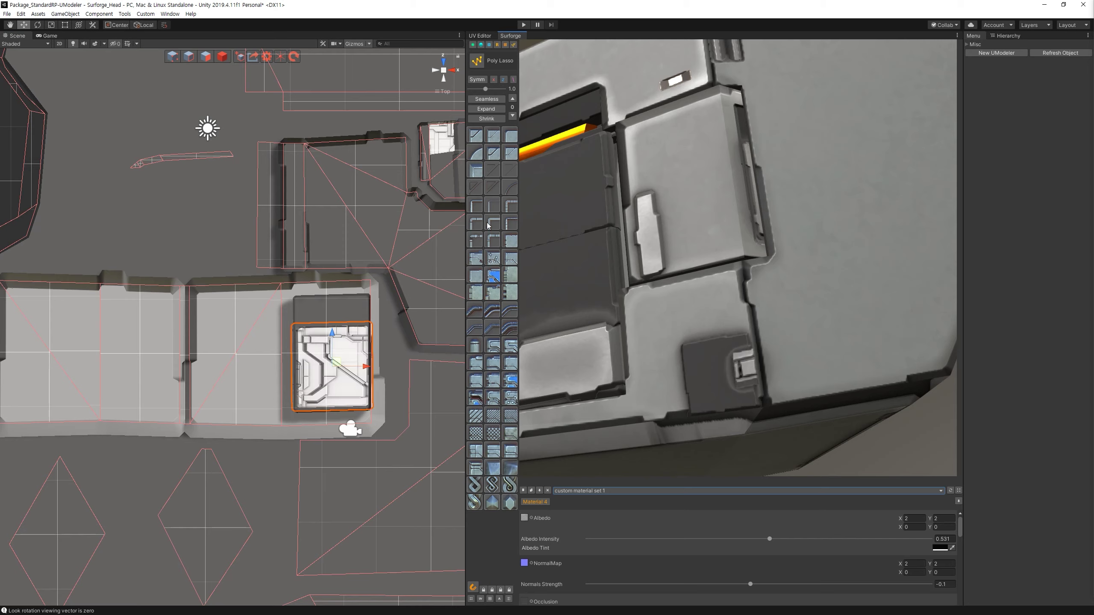
pyautogui.click(484, 46)
pyautogui.moveTo(773, 324)
pyautogui.keyDown('alt'); pyautogui.mouseDown()
pyautogui.moveTo(721, 336)
pyautogui.moveTo(798, 365)
pyautogui.mouseUp(); pyautogui.keyUp('alt')
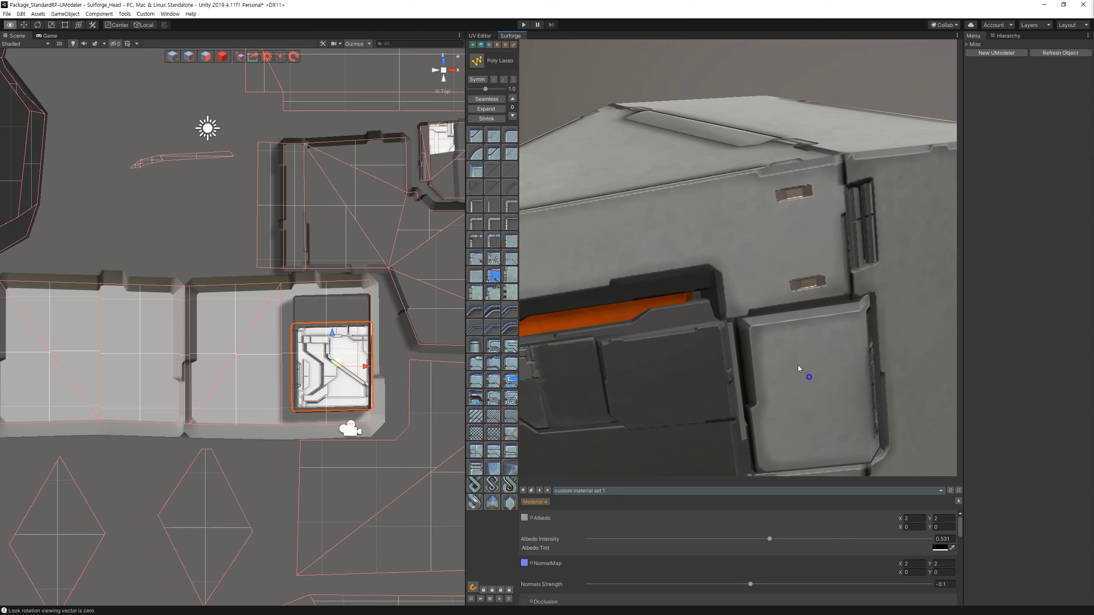
pyautogui.scroll(-5, 753, 309)
pyautogui.moveTo(753, 308)
pyautogui.keyDown('alt'); pyautogui.mouseDown()
pyautogui.moveTo(760, 329)
pyautogui.moveTo(745, 322)
pyautogui.moveTo(763, 298)
pyautogui.moveTo(699, 328)
pyautogui.moveTo(708, 335)
pyautogui.mouseUp(); pyautogui.keyUp('alt')
pyautogui.click(708, 335)
pyautogui.scroll(-3, 426, 327)
pyautogui.scroll(-3, 278, 121)
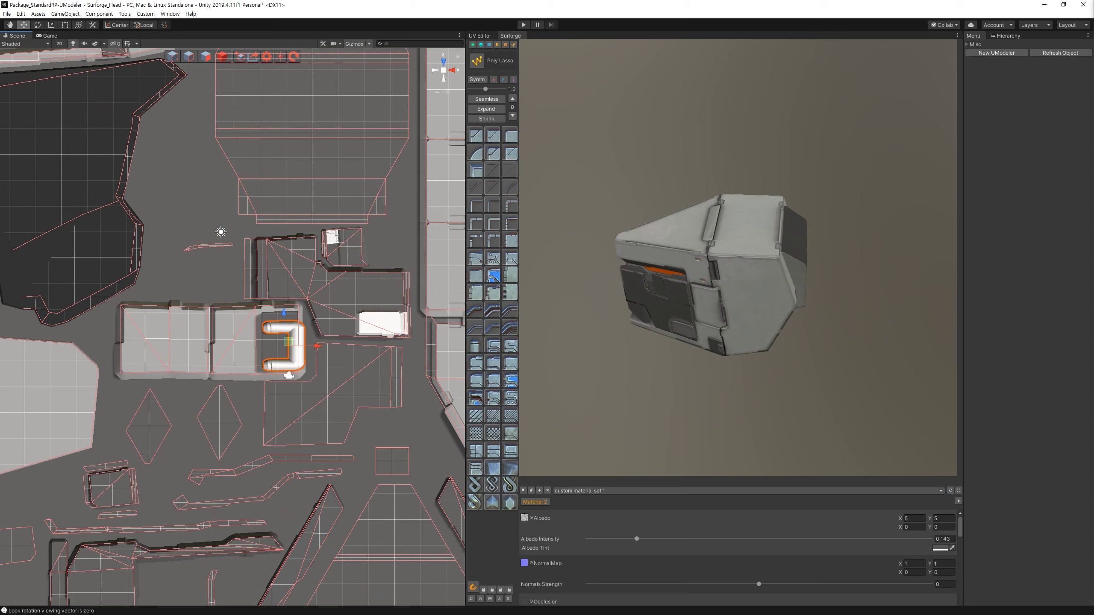
pyautogui.keyDown('alt'); pyautogui.moveTo(697, 344); pyautogui.dragTo(731, 302); pyautogui.keyUp('alt')
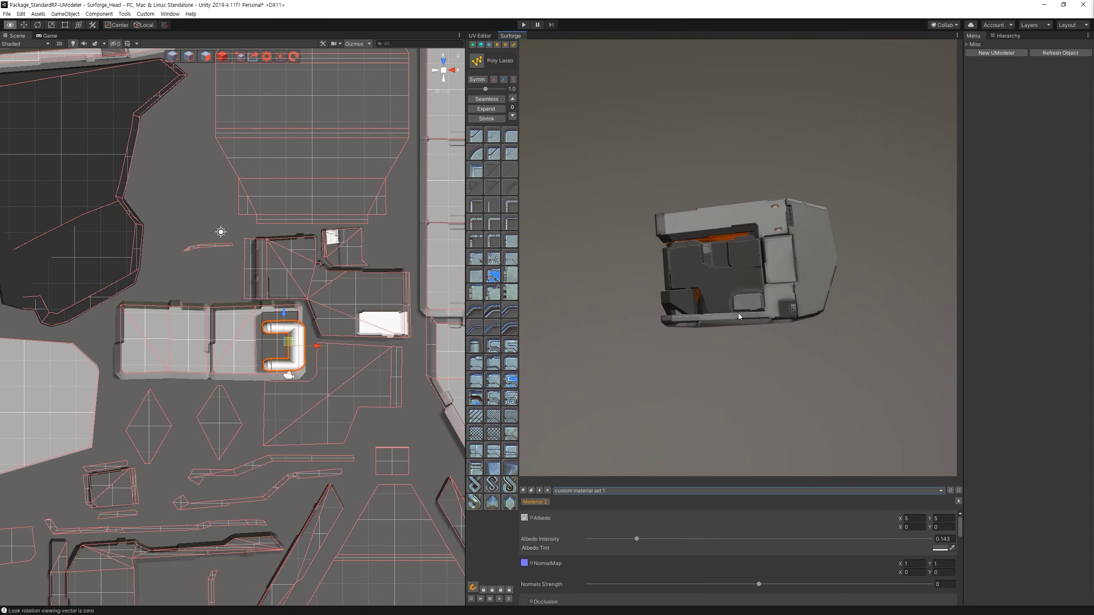
pyautogui.scroll(5, 808, 223)
pyautogui.keyDown('alt'); pyautogui.moveTo(808, 223); pyautogui.dragTo(854, 160); pyautogui.keyUp('alt')
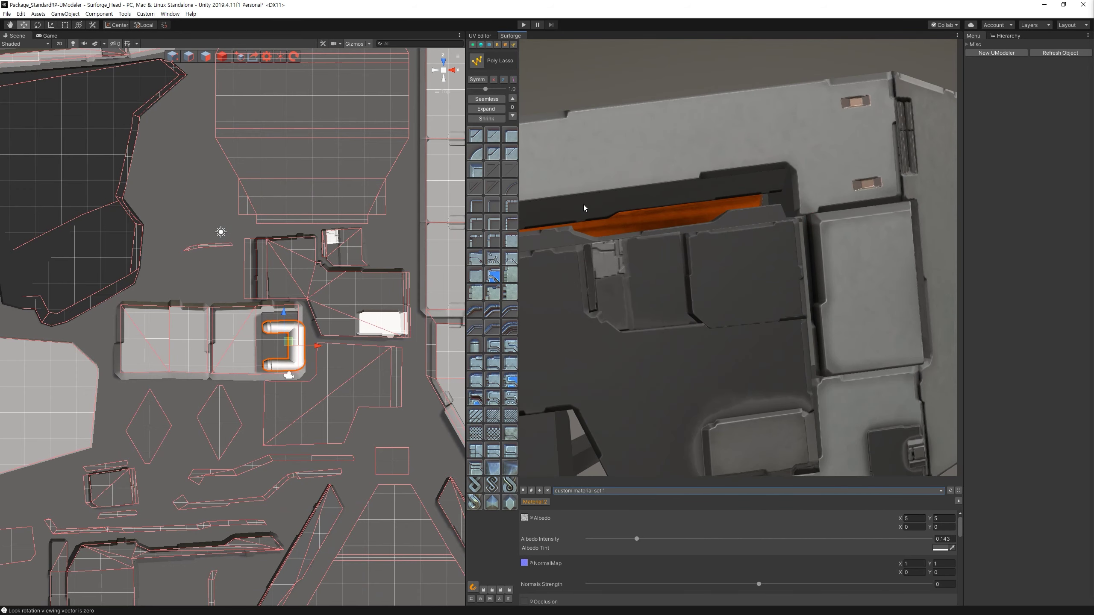
# Select both cyan blocks on the L-shaped panel and stretch them lengthwise.
pyautogui.moveTo(129, 108); pyautogui.dragTo(286, 452, button='middle')
pyautogui.click(252, 265)
pyautogui.scroll(4, 251, 264)
pyautogui.click(393, 290)
pyautogui.keyDown('shift'); pyautogui.click(411, 353); pyautogui.keyUp('shift')
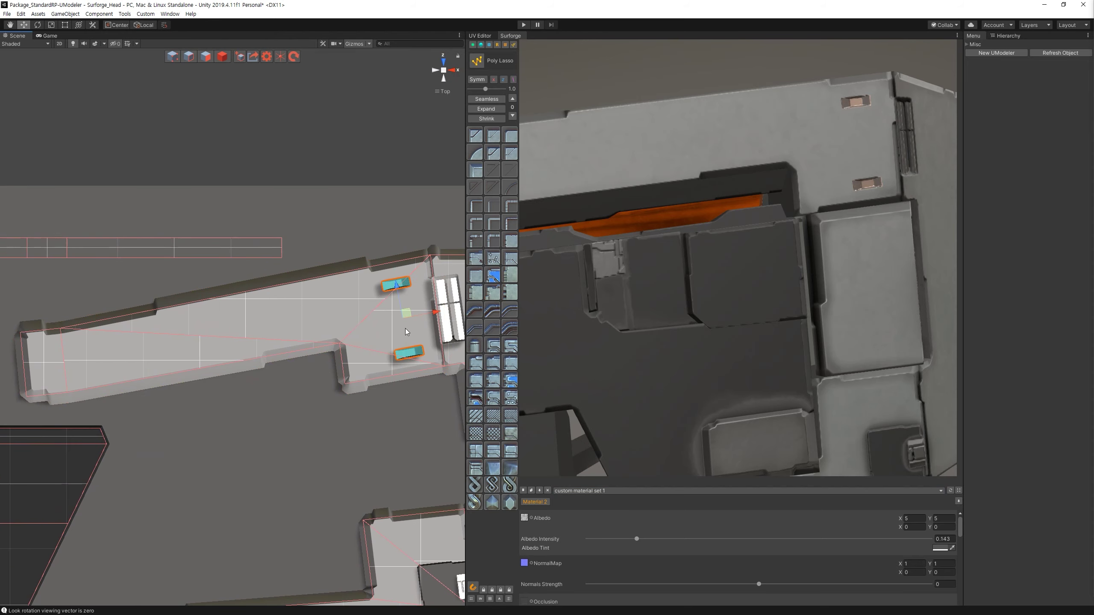
pyautogui.moveTo(436, 316); pyautogui.dragTo(353, 347, button='middle')
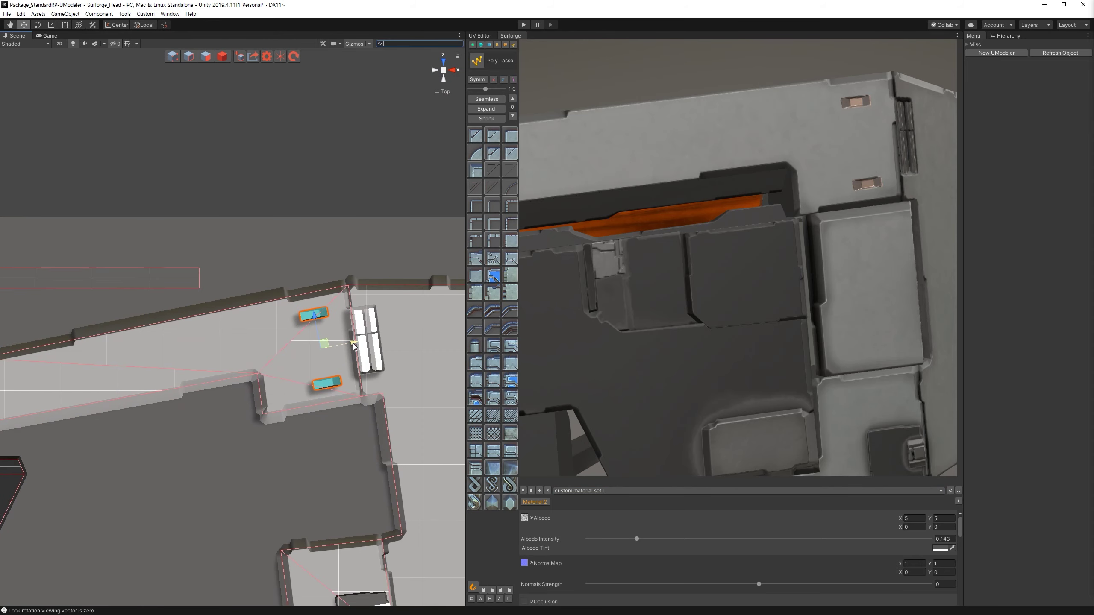
pyautogui.press('r')
pyautogui.moveTo(354, 345); pyautogui.dragTo(355, 352)
pyautogui.press('w')
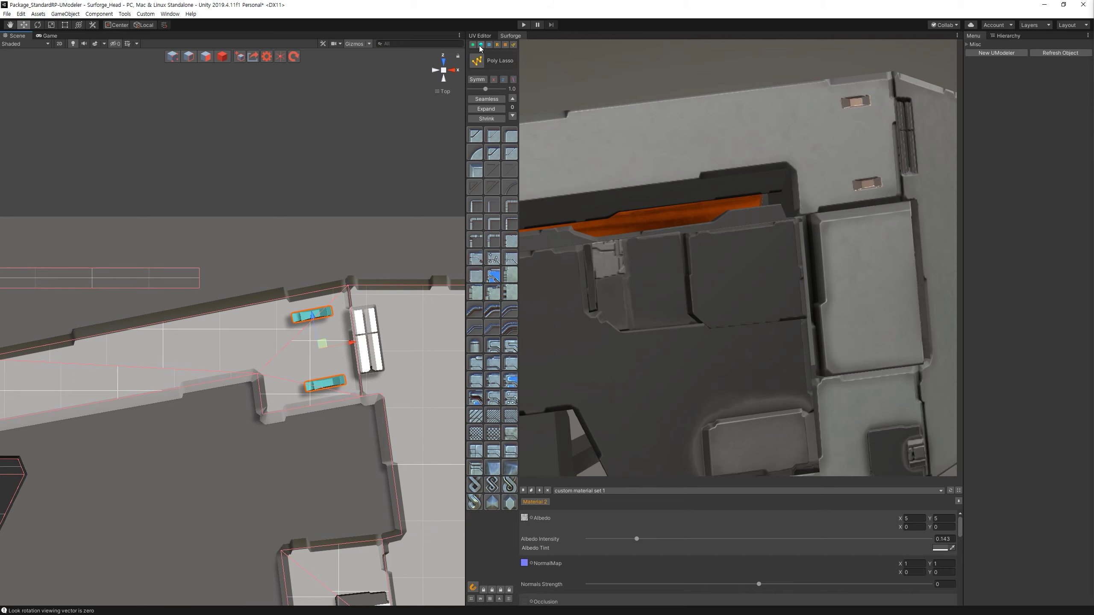
# Re-render the 2048 texture maps via the materials library, then orbit to check the lengthened blocks.
pyautogui.click(481, 45)
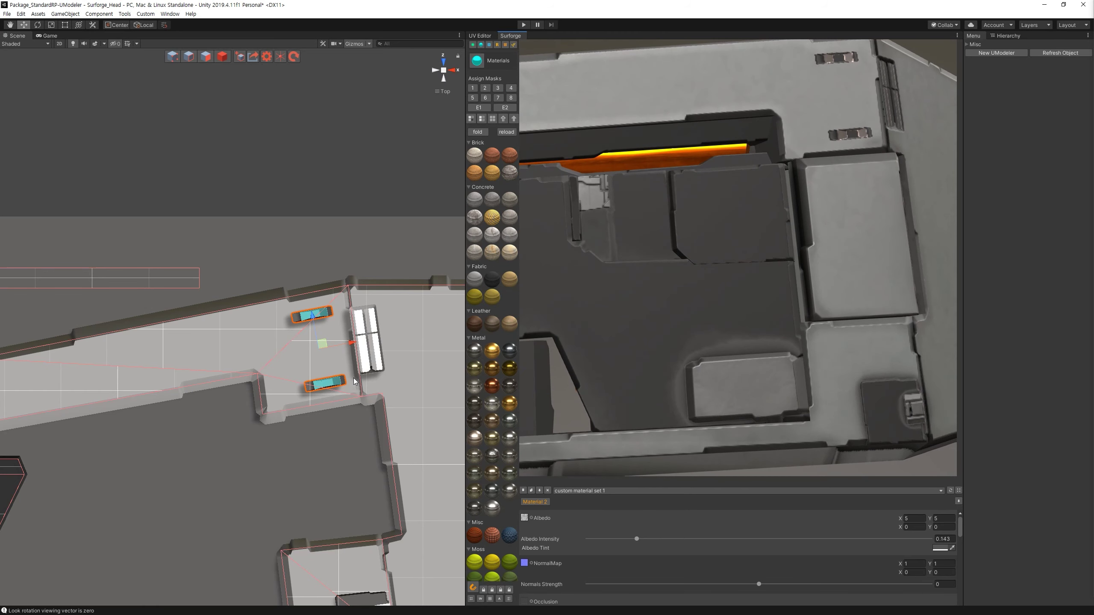
pyautogui.press('f')
pyautogui.keyDown('alt'); pyautogui.moveTo(354, 381); pyautogui.dragTo(226, 299); pyautogui.keyUp('alt')
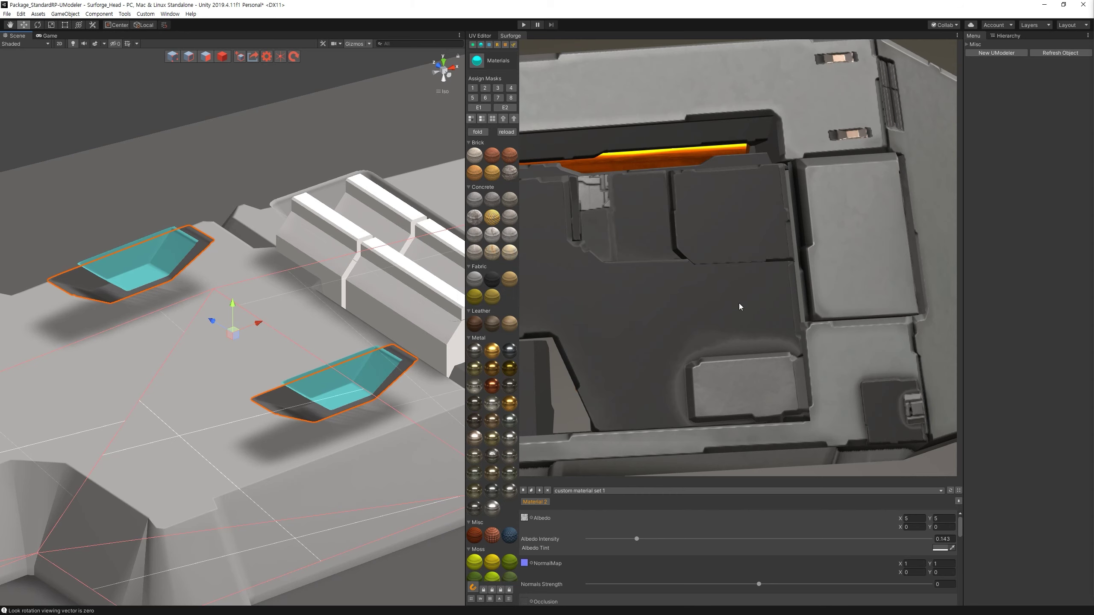
pyautogui.keyDown('alt'); pyautogui.moveTo(738, 303); pyautogui.dragTo(630, 292); pyautogui.keyUp('alt')
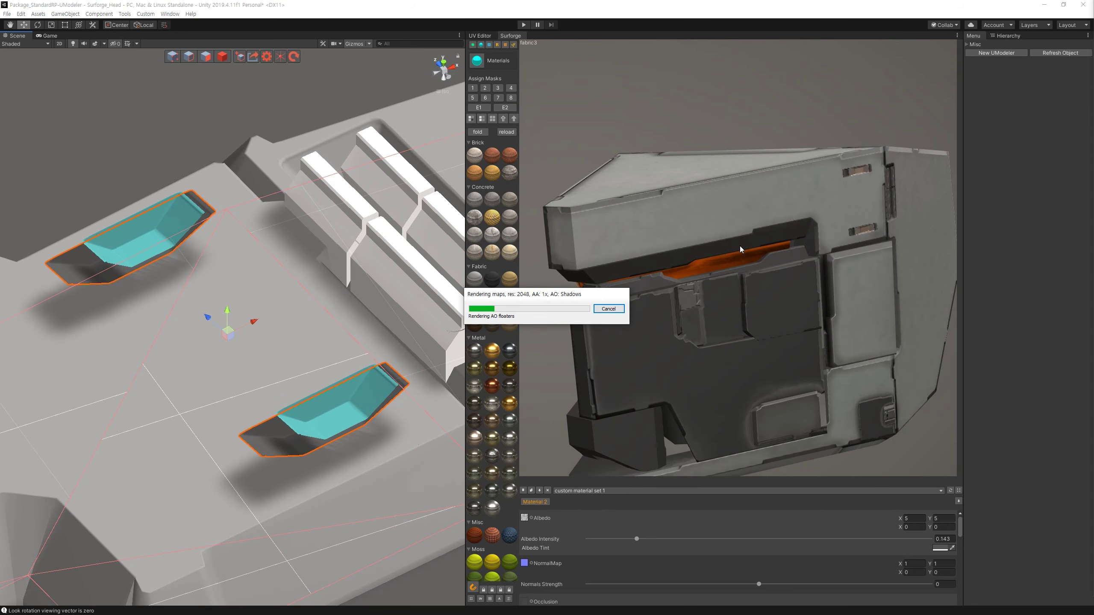
pyautogui.keyDown('alt'); pyautogui.moveTo(740, 246); pyautogui.dragTo(849, 307); pyautogui.keyUp('alt')
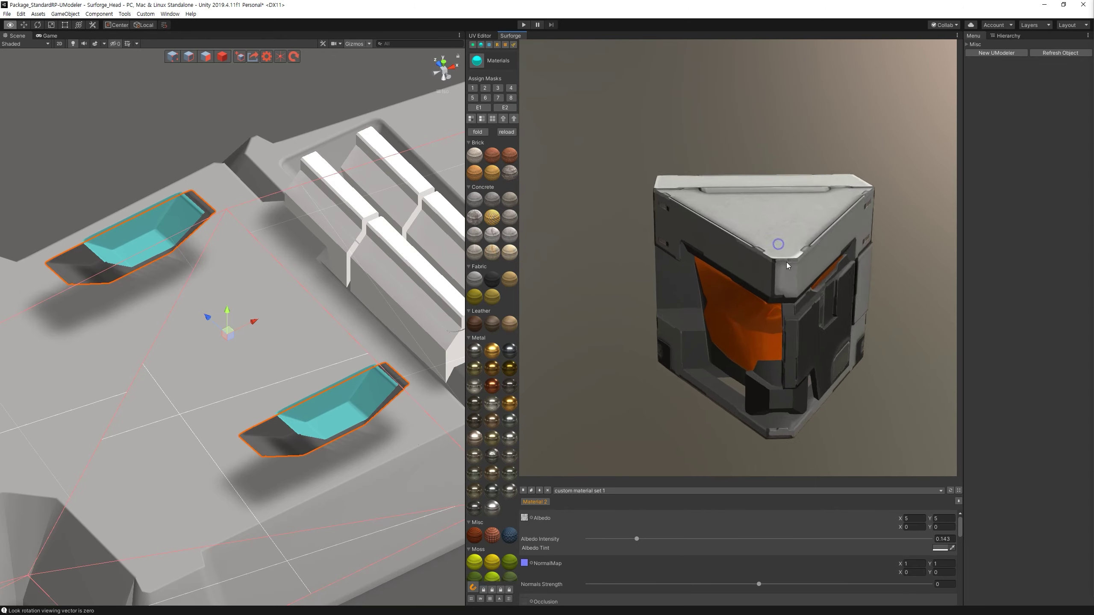
pyautogui.scroll(5, 784, 259)
pyautogui.moveTo(276, 302)
pyautogui.keyDown('alt'); pyautogui.mouseDown()
pyautogui.moveTo(179, 305)
pyautogui.moveTo(485, 82)
pyautogui.mouseUp(); pyautogui.keyUp('alt')
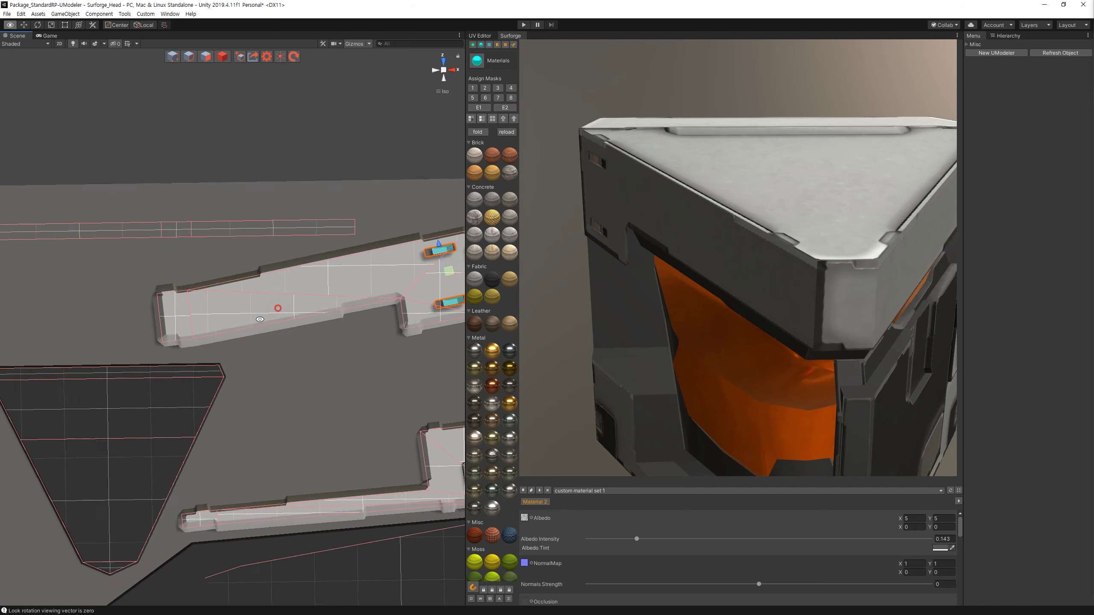
# Place stepped caps at both beam ends and raise them upward.
pyautogui.click(513, 45)
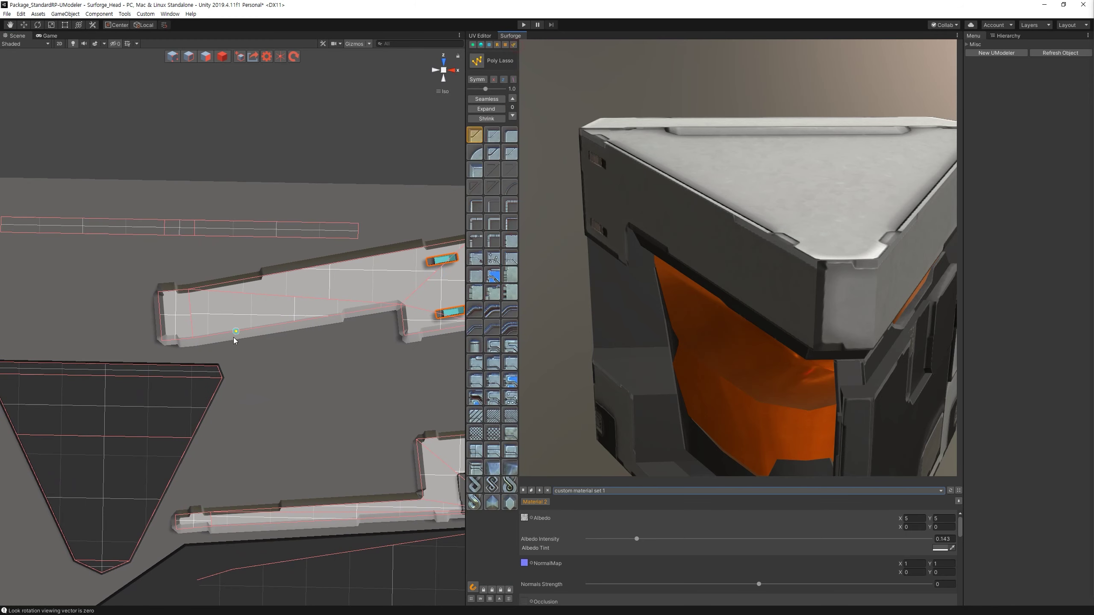
pyautogui.click(175, 307)
pyautogui.click(199, 519)
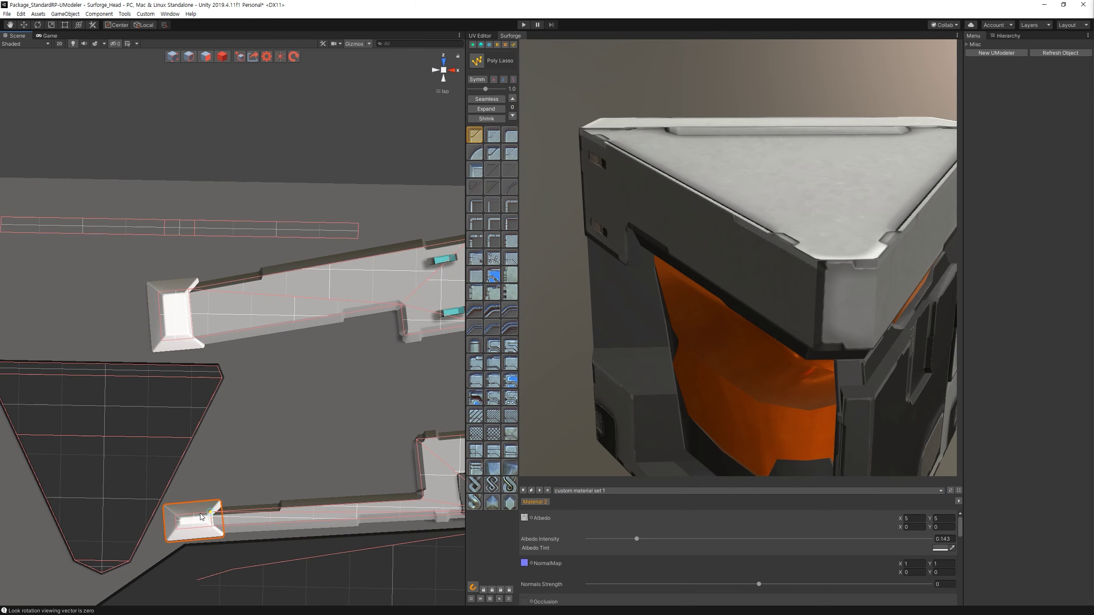
pyautogui.press('w')
pyautogui.keyDown('alt'); pyautogui.moveTo(274, 443); pyautogui.dragTo(290, 339); pyautogui.keyUp('alt')
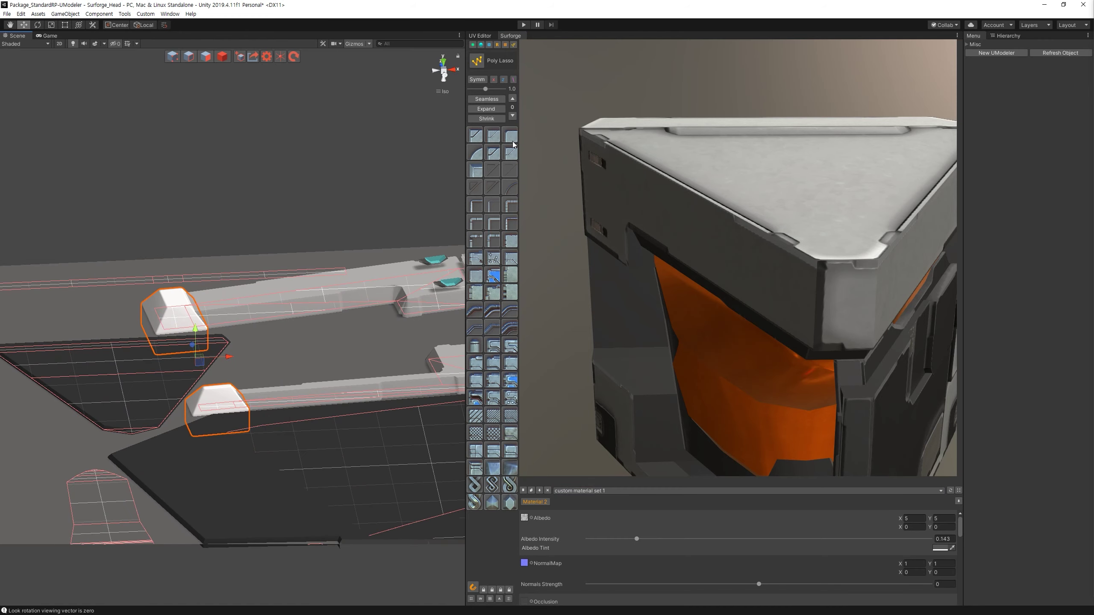
pyautogui.click(499, 292)
pyautogui.keyDown('alt'); pyautogui.moveTo(286, 304); pyautogui.dragTo(278, 321); pyautogui.keyUp('alt')
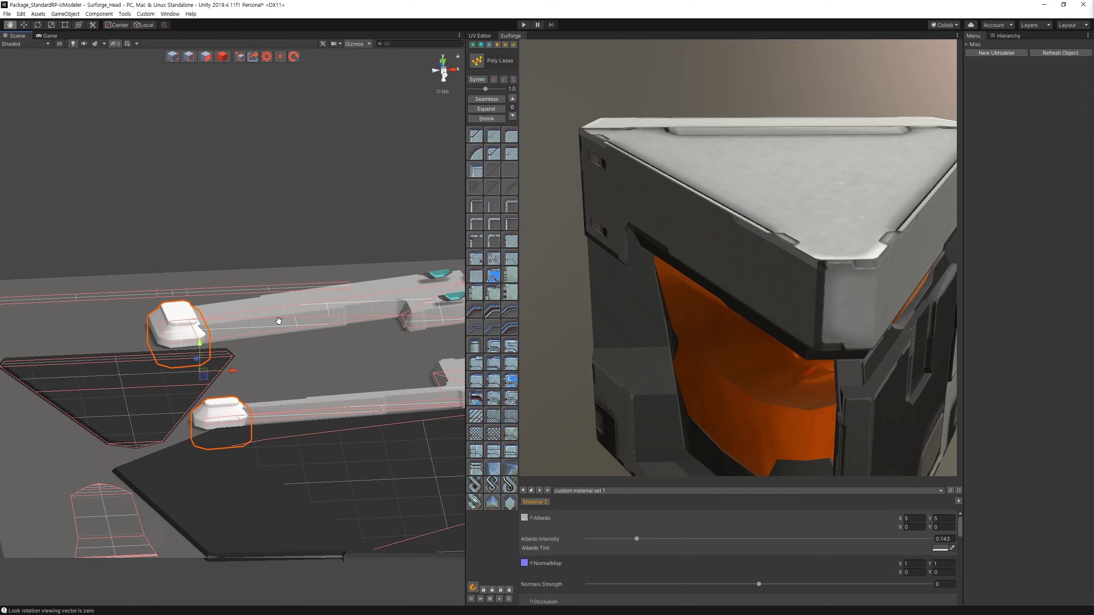
pyautogui.moveTo(198, 347); pyautogui.dragTo(216, 340)
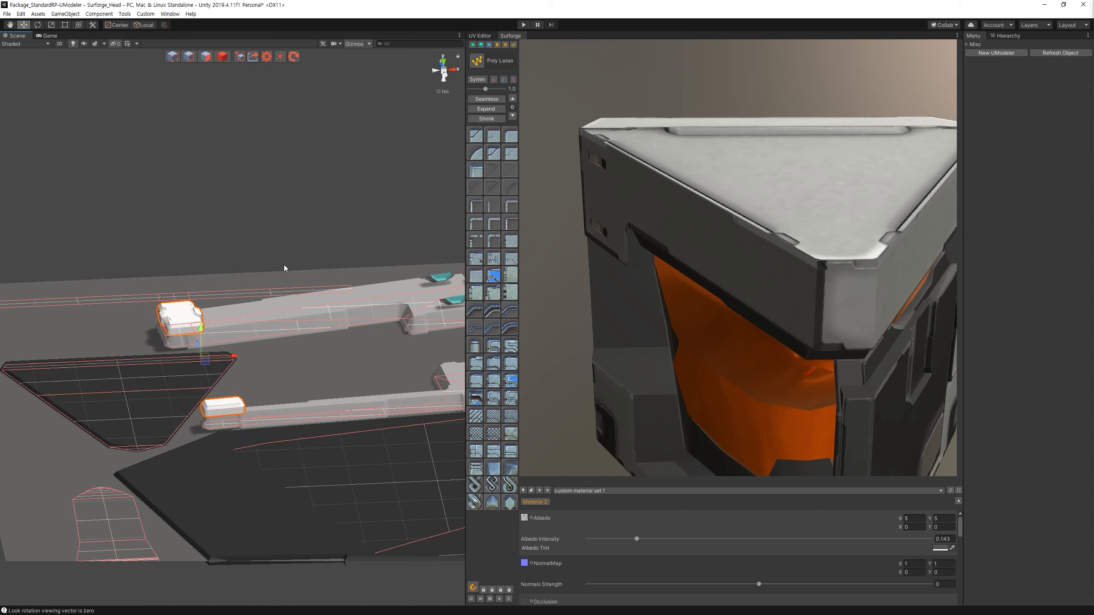
# Give both end caps a darker material and check them in the helmet preview.
pyautogui.click(482, 46)
pyautogui.click(497, 99)
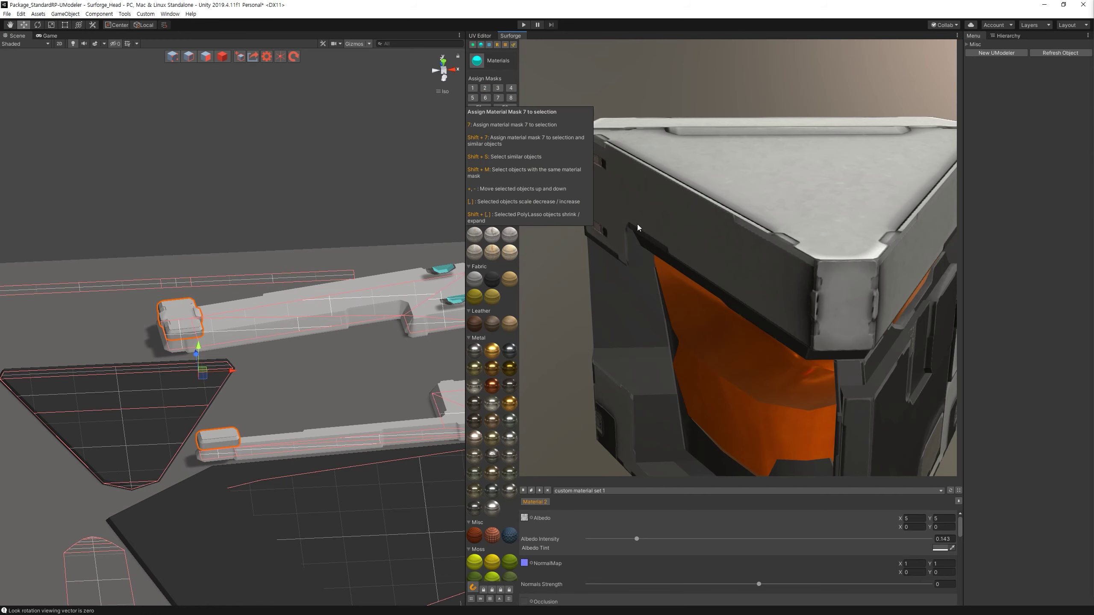
pyautogui.moveTo(770, 304); pyautogui.dragTo(723, 274, button='right')
pyautogui.moveTo(273, 268); pyautogui.dragTo(283, 354, button='right')
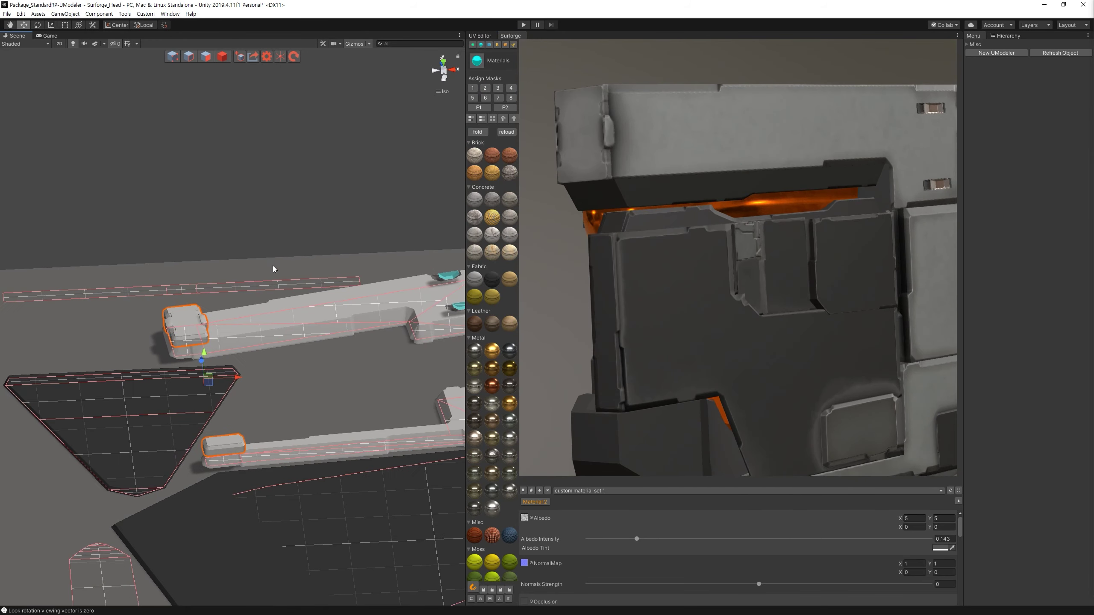
# Try several cap shape presets, settling on a plain block shape for both end caps.
pyautogui.click(514, 45)
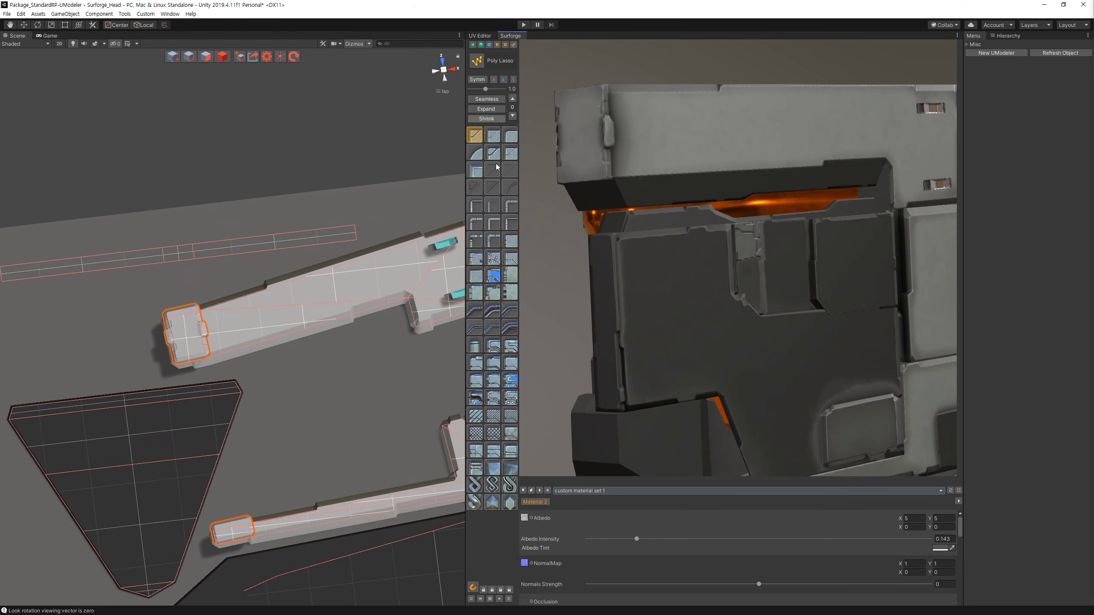
pyautogui.moveTo(735, 224)
pyautogui.mouseDown()
pyautogui.moveTo(732, 173)
pyautogui.moveTo(764, 204)
pyautogui.mouseUp()
pyautogui.click(481, 280)
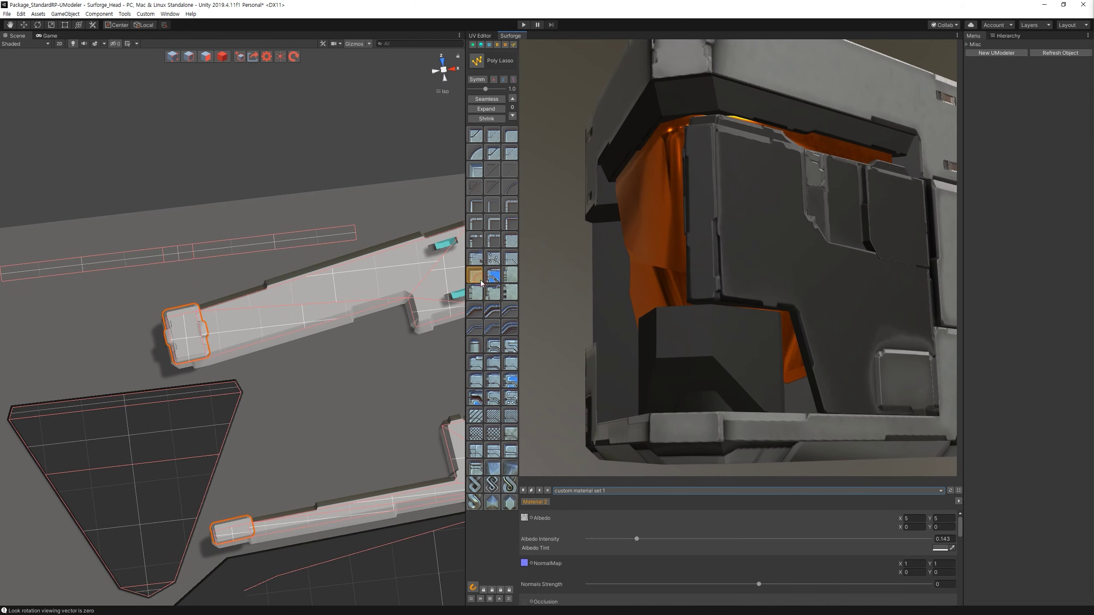
pyautogui.click(482, 292)
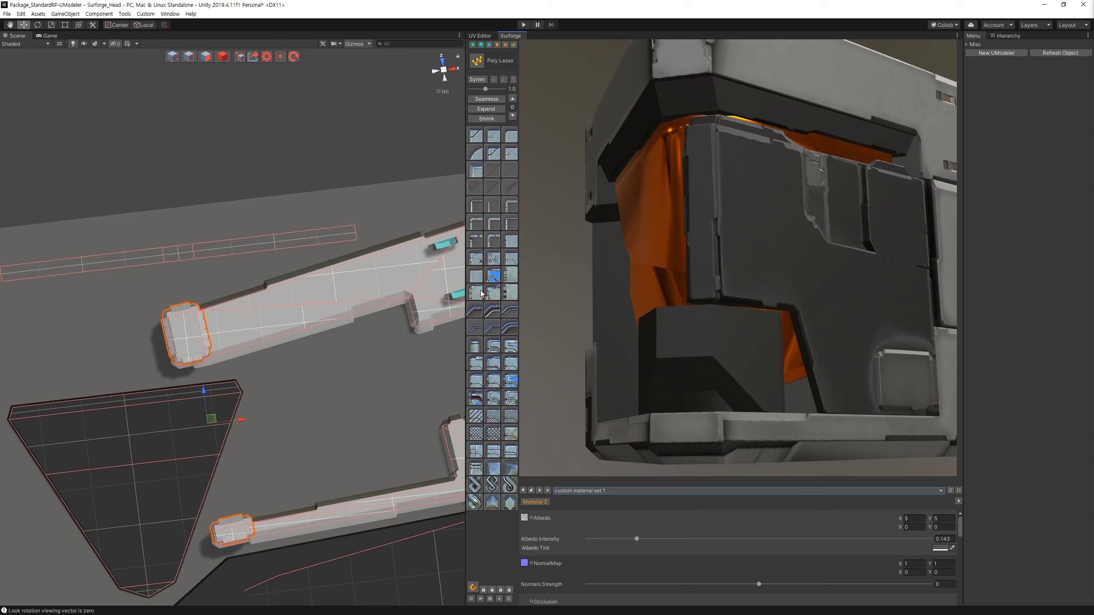
pyautogui.click(479, 284)
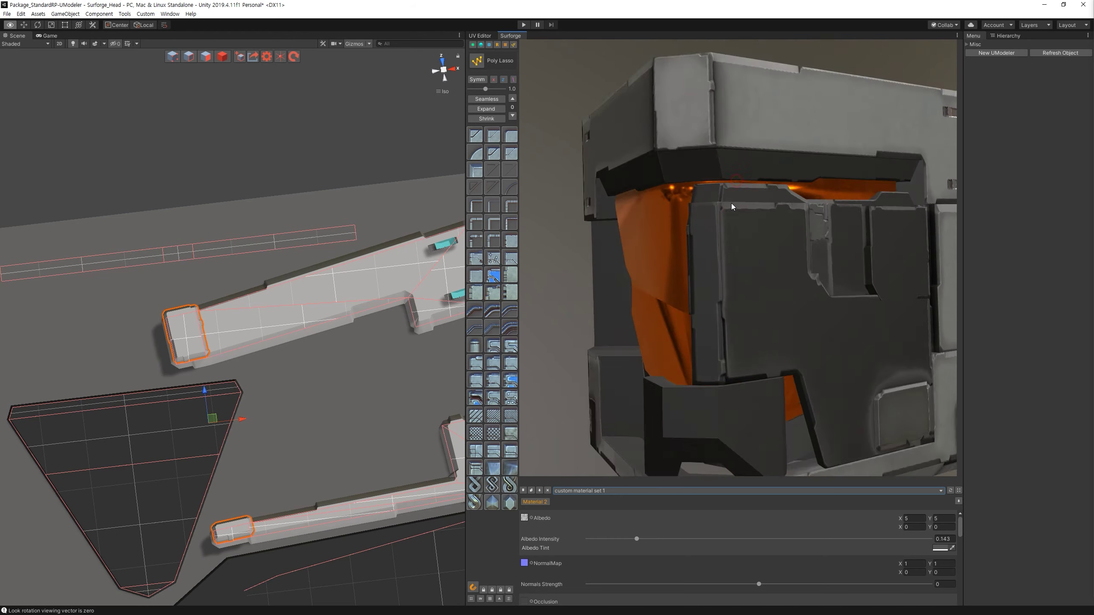
pyautogui.moveTo(734, 198)
pyautogui.mouseDown()
pyautogui.moveTo(764, 203)
pyautogui.moveTo(748, 219)
pyautogui.mouseUp()
pyautogui.scroll(-5, 285, 342)
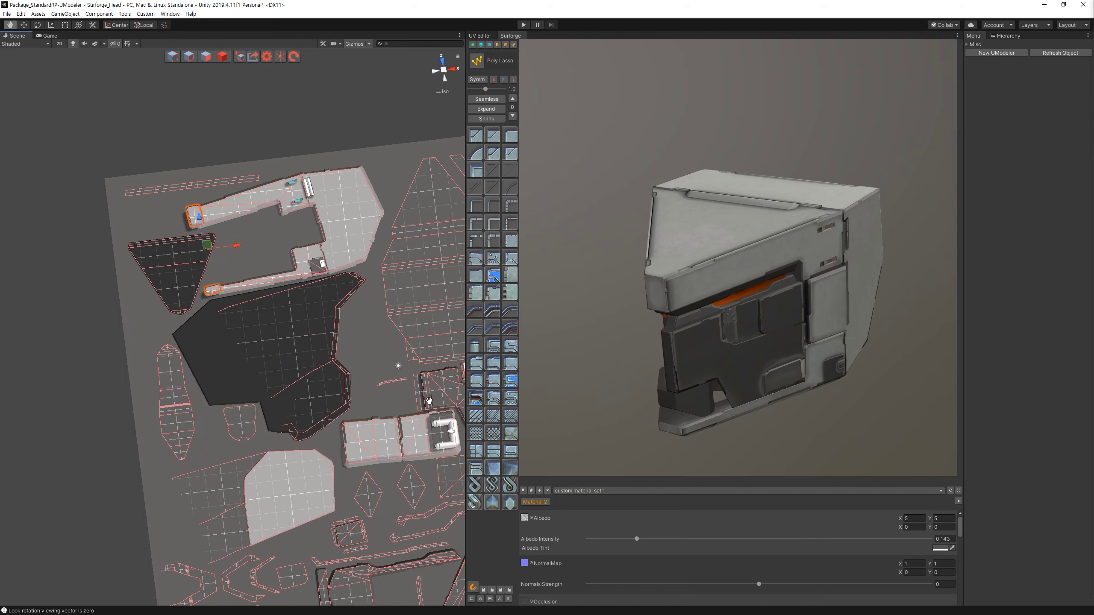
# Select the triangular UV piece, the bevel strip below it and the wider band.
pyautogui.moveTo(460, 390); pyautogui.dragTo(446, 354, button='middle')
pyautogui.moveTo(732, 258); pyautogui.dragTo(818, 120)
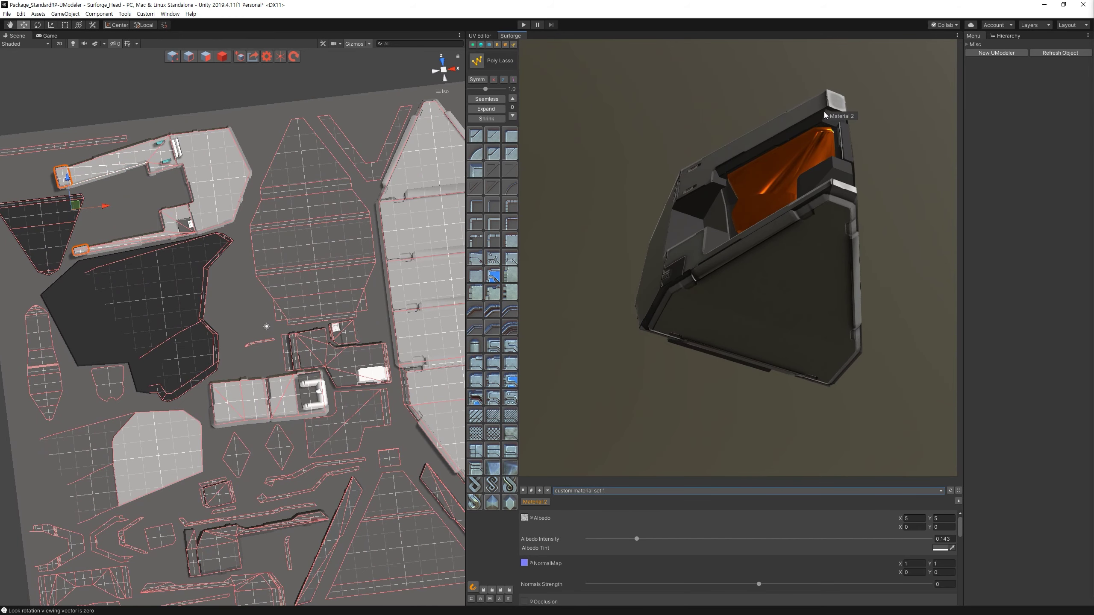
pyautogui.moveTo(823, 127)
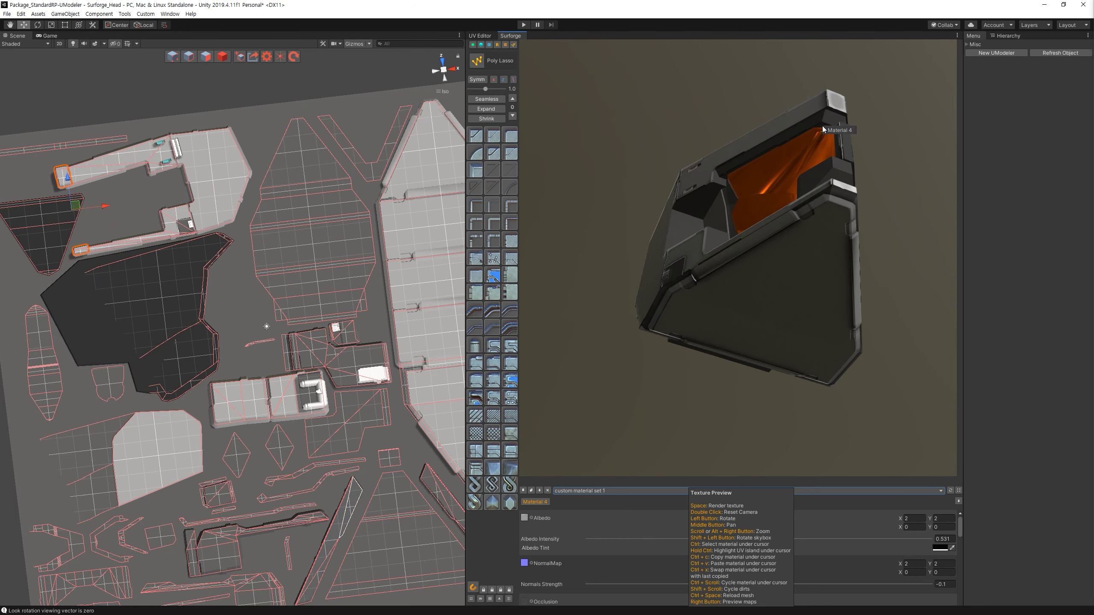
pyautogui.keyDown('alt'); pyautogui.moveTo(399, 199); pyautogui.dragTo(405, 194); pyautogui.keyUp('alt')
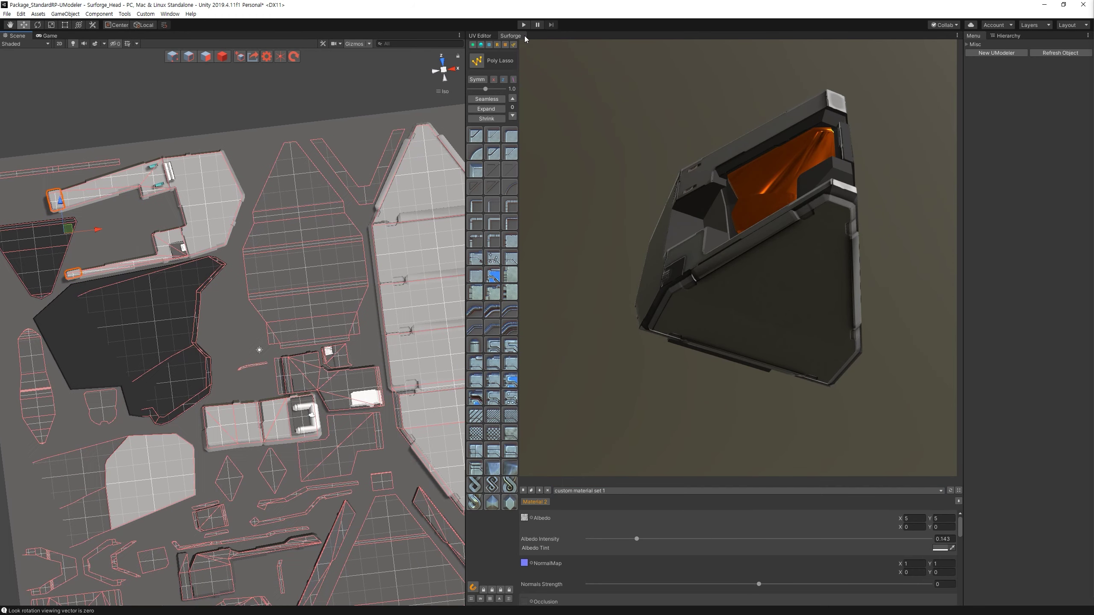
pyautogui.click(286, 196)
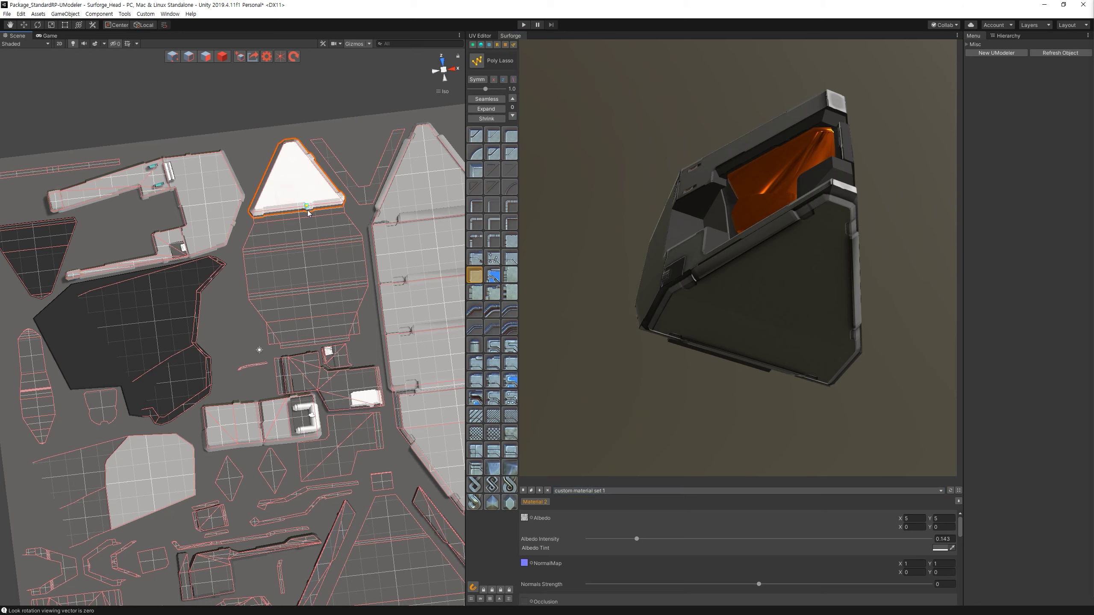
pyautogui.click(308, 214)
pyautogui.click(319, 226)
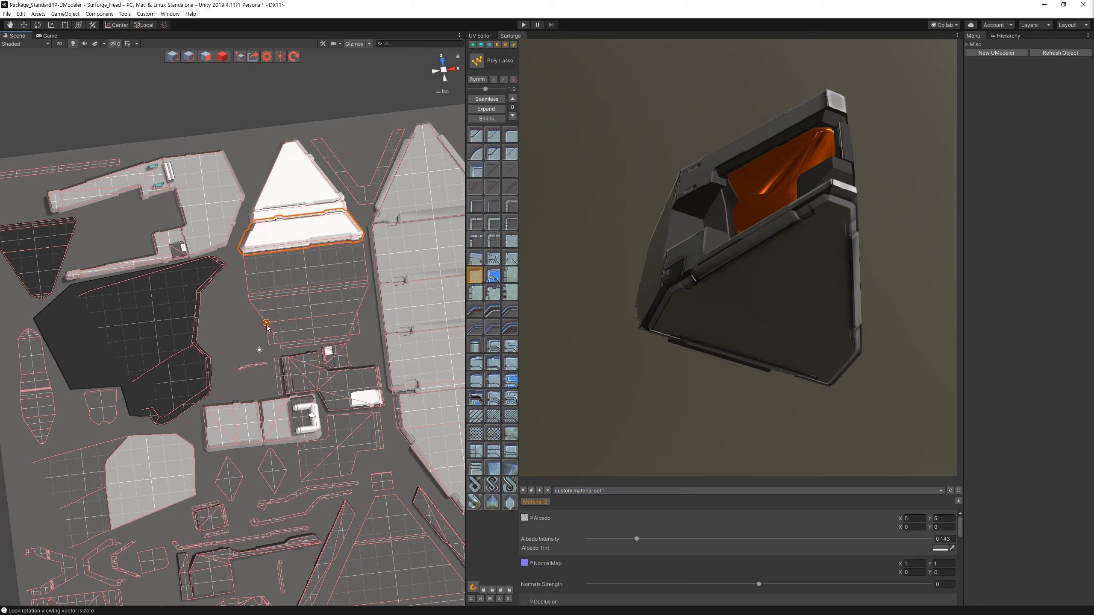
# Create a first plate on the band and view it on the helmet preview.
pyautogui.click(357, 311)
pyautogui.press('w')
pyautogui.click(474, 275)
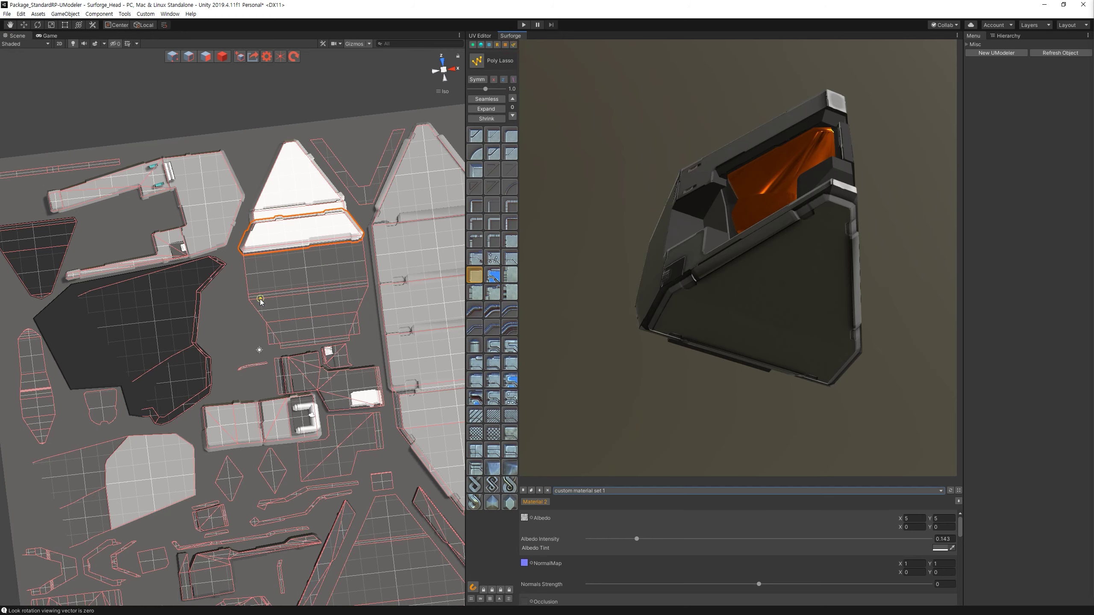
pyautogui.click(266, 323)
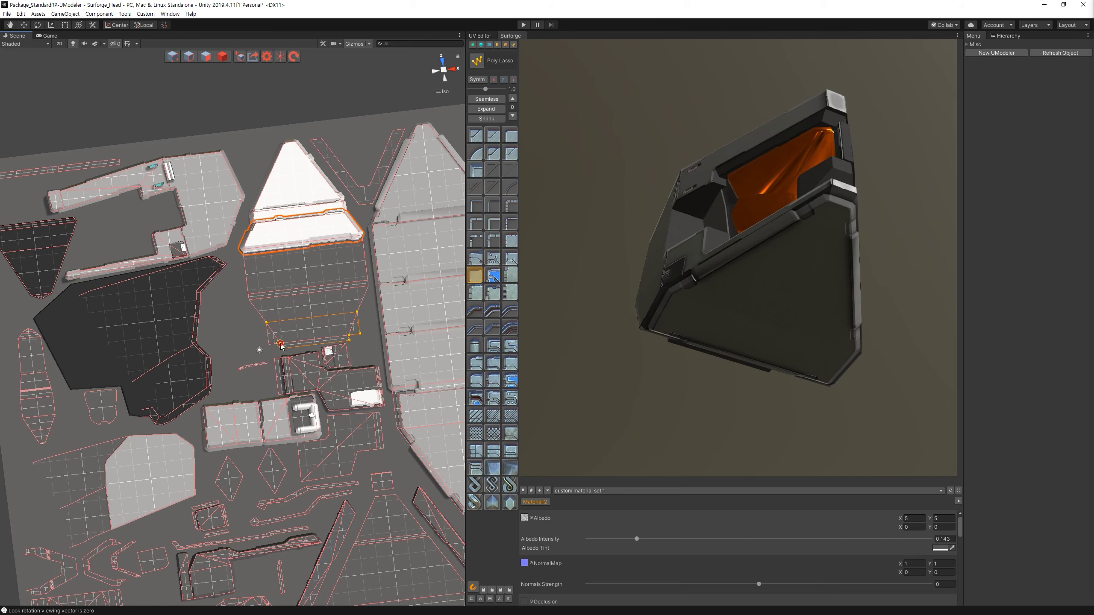
pyautogui.click(266, 326)
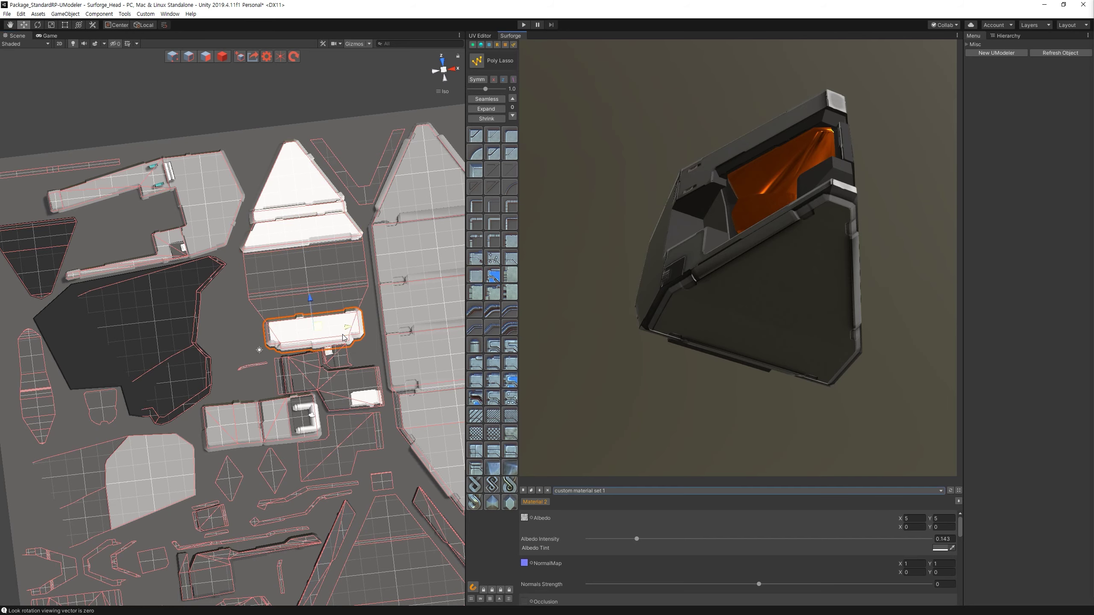
pyautogui.scroll(2, 435, 254)
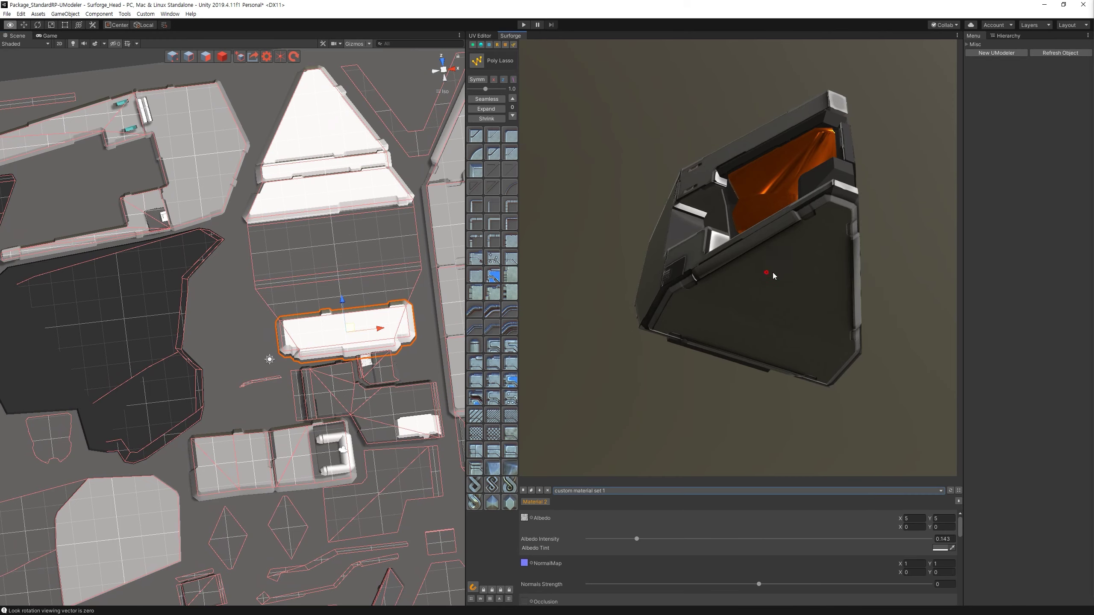
pyautogui.moveTo(766, 272); pyautogui.dragTo(784, 219)
pyautogui.scroll(5, 695, 215)
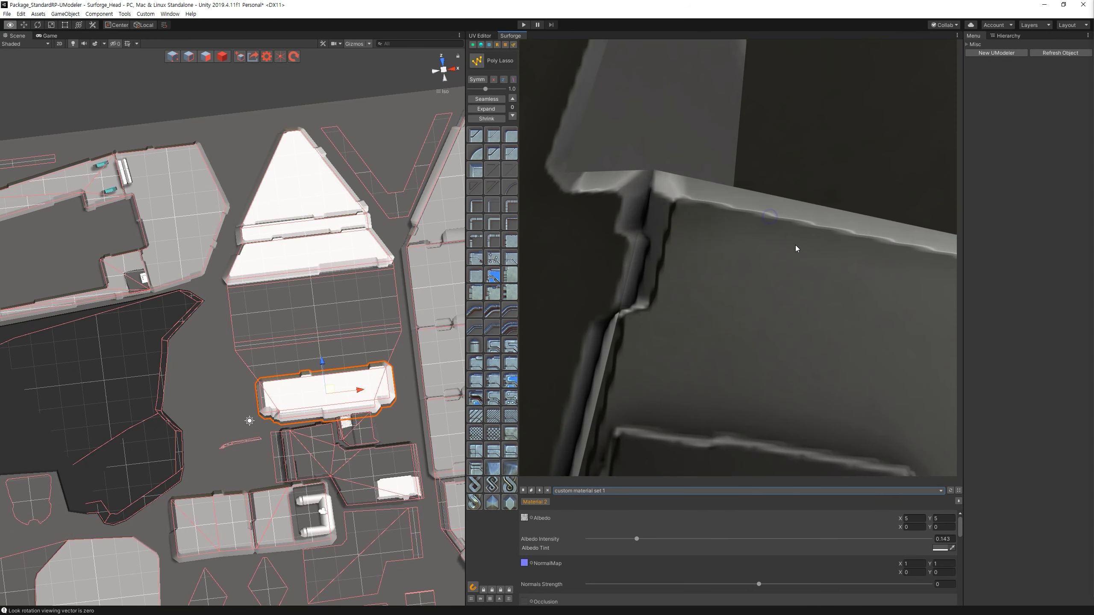
# Draw three stacked poly-lasso plates below the triangular tip of the pointed island.
pyautogui.click(504, 45)
pyautogui.click(225, 300)
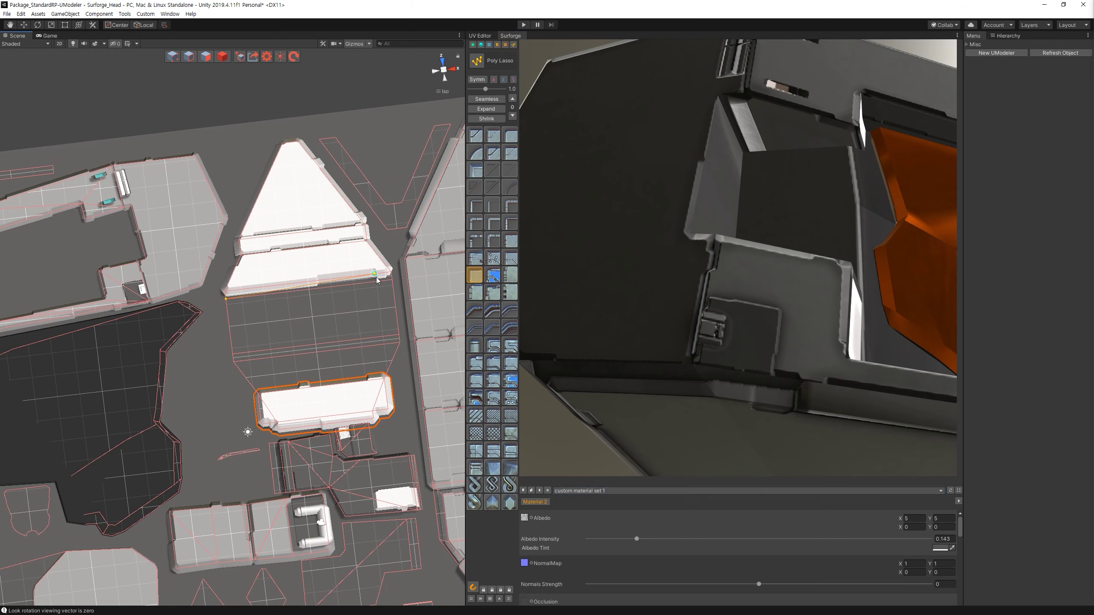
pyautogui.click(392, 280)
pyautogui.click(399, 335)
pyautogui.click(222, 303)
pyautogui.click(399, 343)
pyautogui.click(258, 397)
pyautogui.click(235, 362)
pyautogui.press('w')
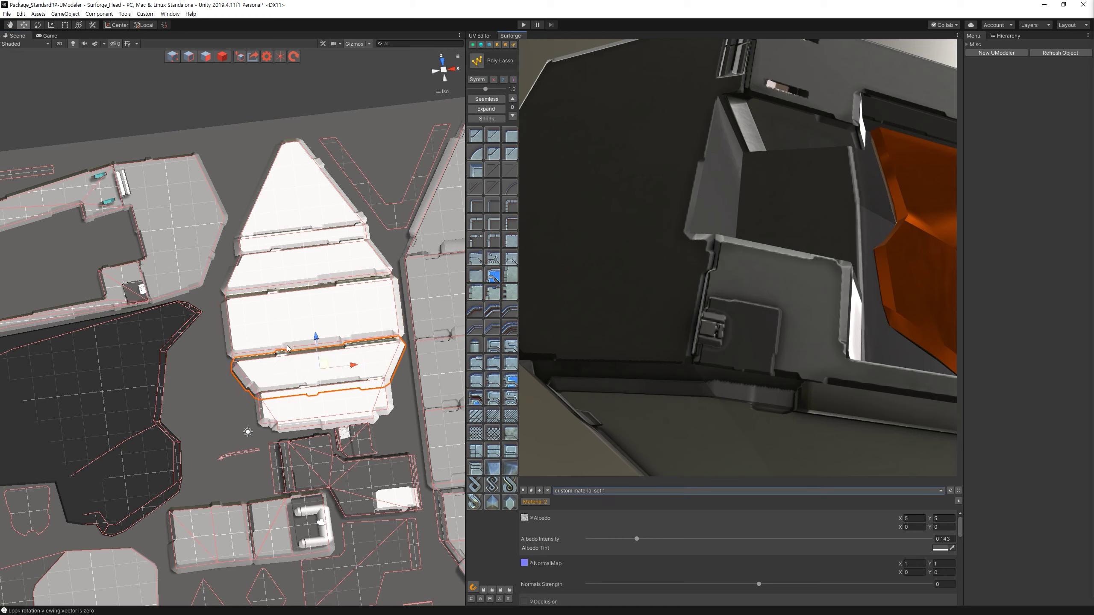
# Select the middle plate and orbit the helmet preview to check the stacked plates.
pyautogui.click(365, 288)
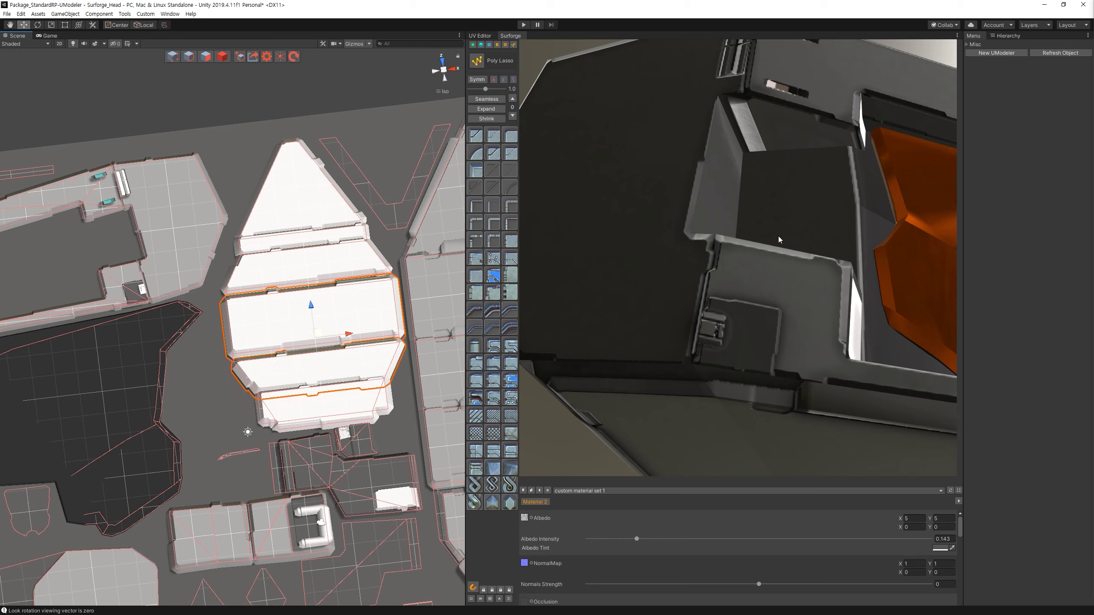
pyautogui.moveTo(818, 227)
pyautogui.keyDown('alt'); pyautogui.mouseDown()
pyautogui.moveTo(784, 324)
pyautogui.moveTo(685, 289)
pyautogui.mouseUp(); pyautogui.keyUp('alt')
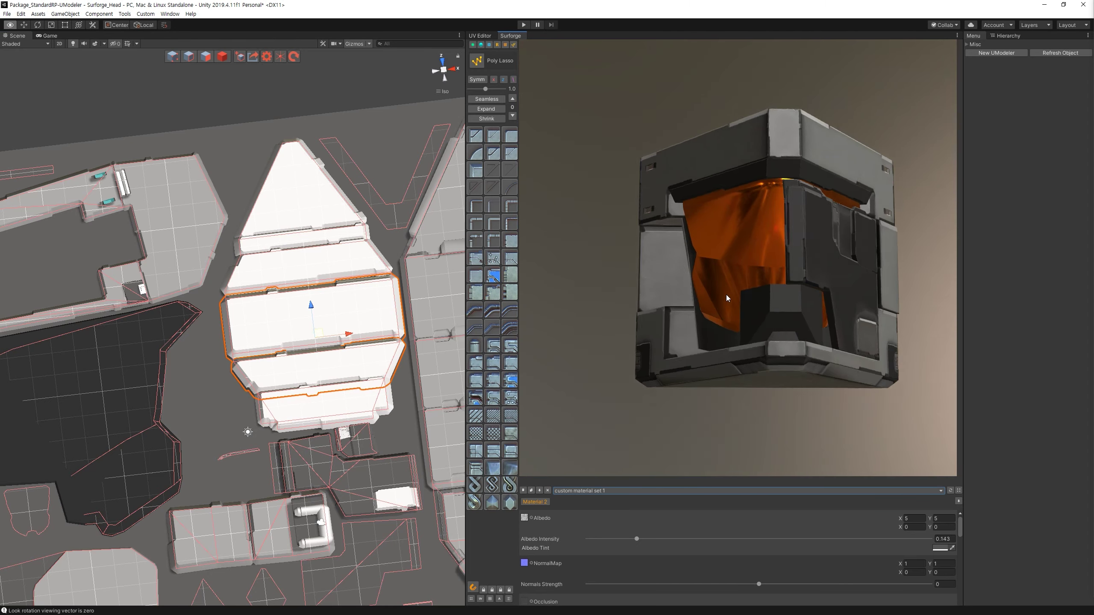
pyautogui.scroll(3, 377, 382)
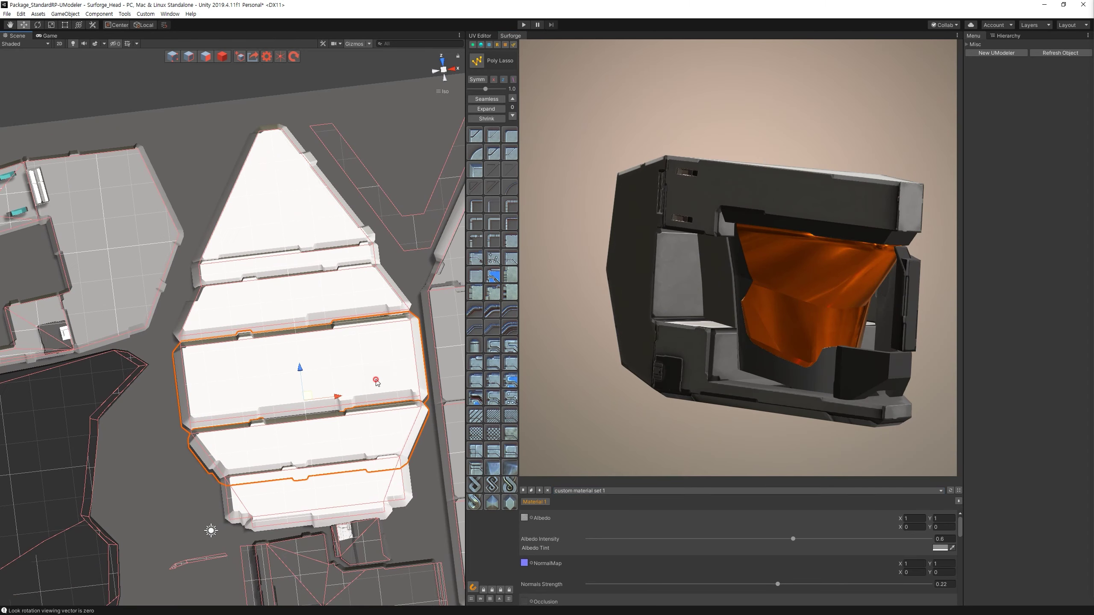
pyautogui.moveTo(584, 264)
pyautogui.keyDown('alt'); pyautogui.mouseDown()
pyautogui.moveTo(739, 259)
pyautogui.moveTo(745, 295)
pyautogui.mouseUp(); pyautogui.keyUp('alt')
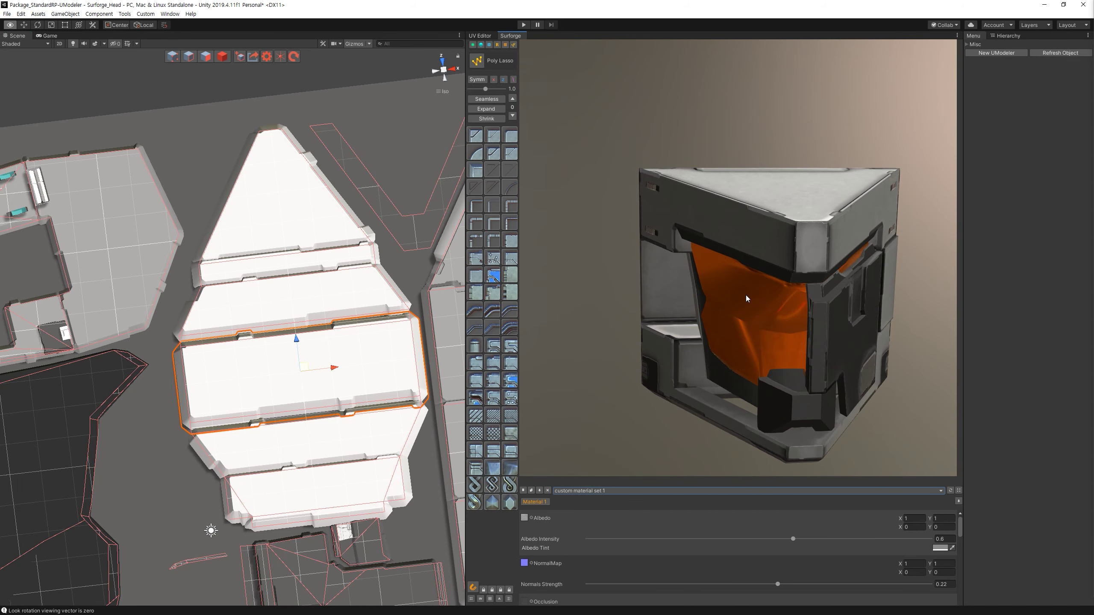
pyautogui.moveTo(622, 307)
pyautogui.keyDown('alt'); pyautogui.mouseDown()
pyautogui.moveTo(775, 280)
pyautogui.moveTo(834, 351)
pyautogui.mouseUp(); pyautogui.keyUp('alt')
pyautogui.click(834, 351)
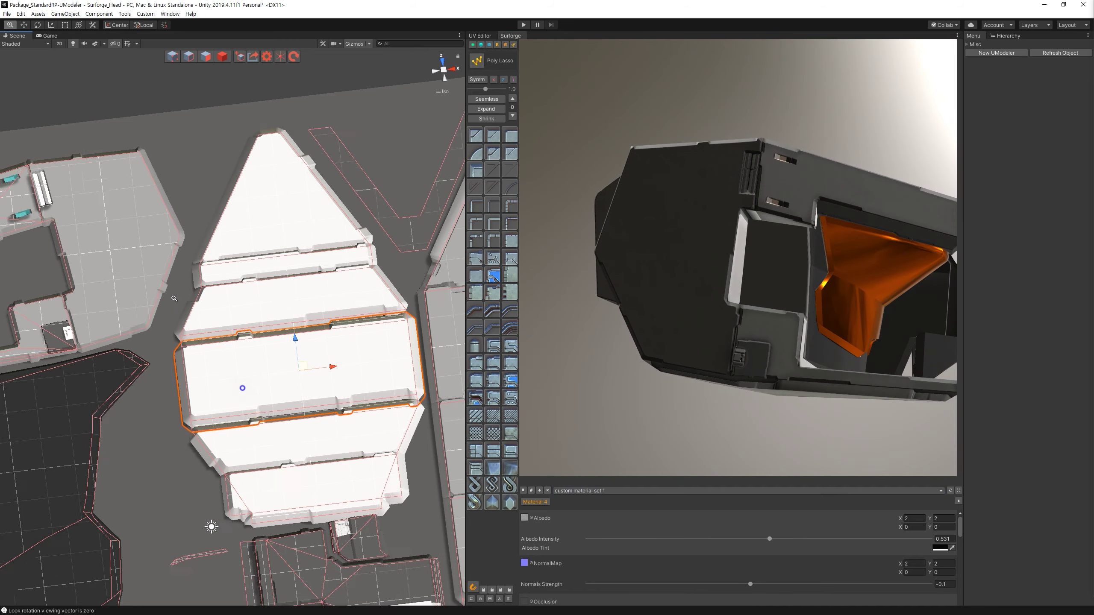
pyautogui.scroll(8, 267, 350)
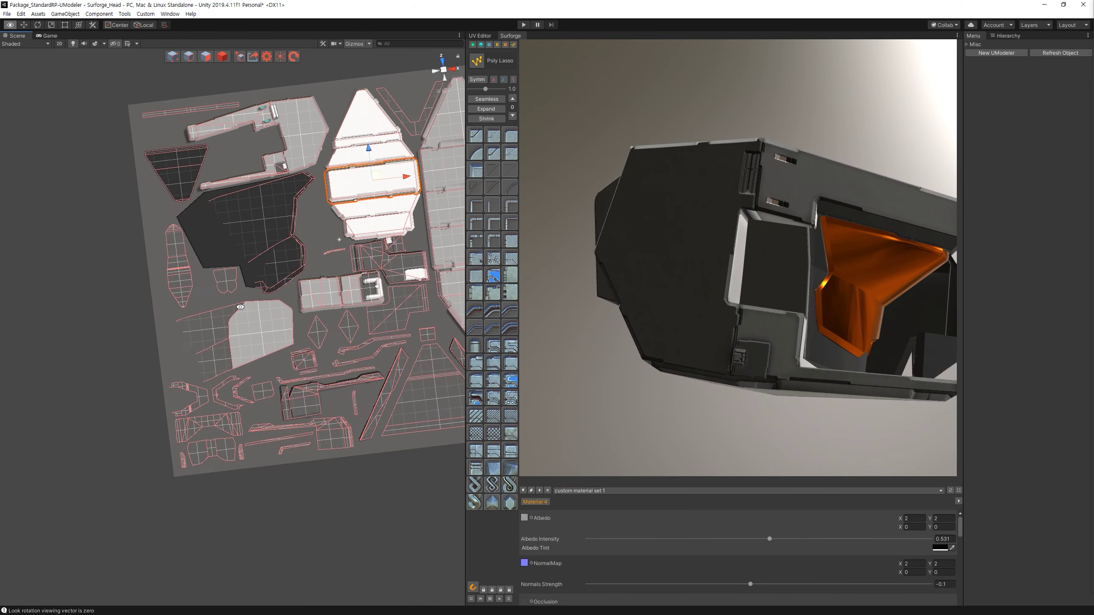
# Trace a large poly-lasso plate over the left part of the light UV polygon.
pyautogui.moveTo(267, 349); pyautogui.dragTo(306, 341, button='middle')
pyautogui.click(514, 45)
pyautogui.click(330, 212)
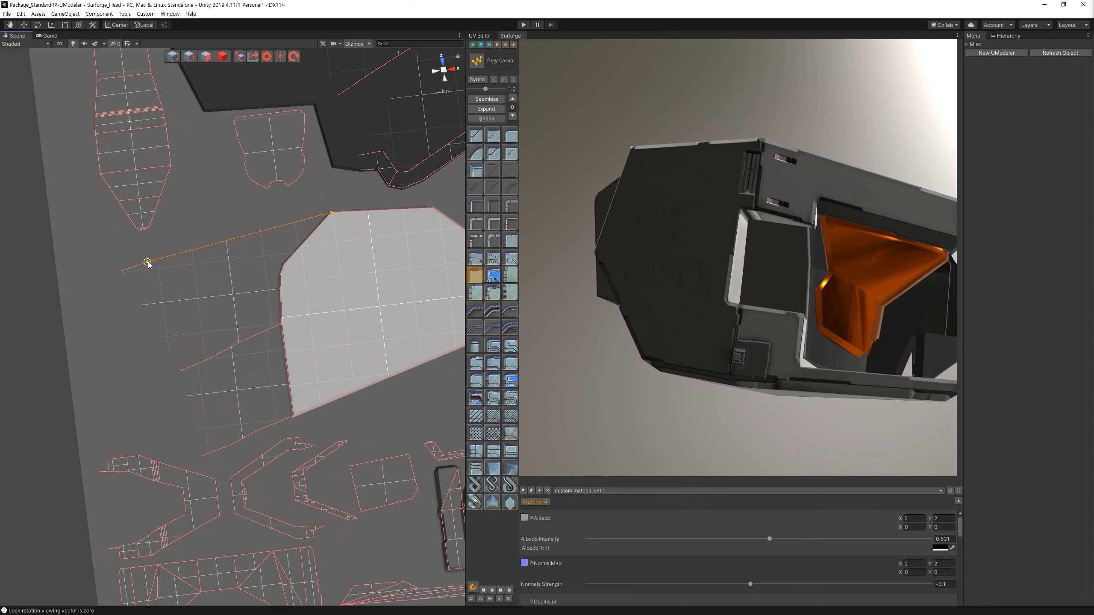
pyautogui.click(85, 264)
pyautogui.click(52, 299)
pyautogui.click(81, 448)
pyautogui.click(203, 456)
pyautogui.click(280, 323)
pyautogui.click(280, 275)
pyautogui.click(331, 214)
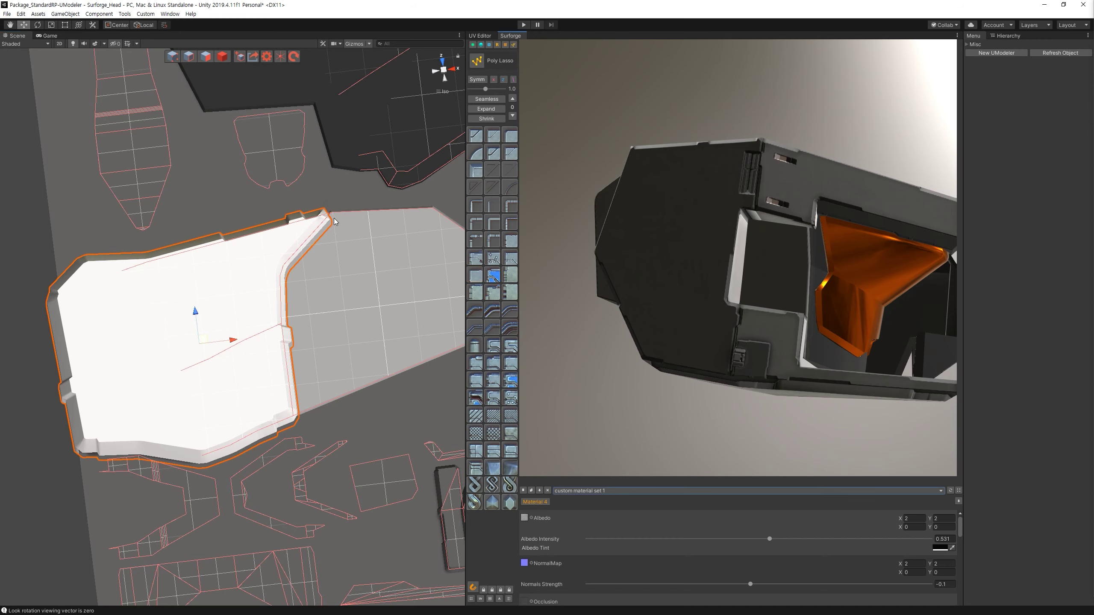
# Check the large plate on the helmet and give it a dark material.
pyautogui.moveTo(608, 224); pyautogui.dragTo(677, 286)
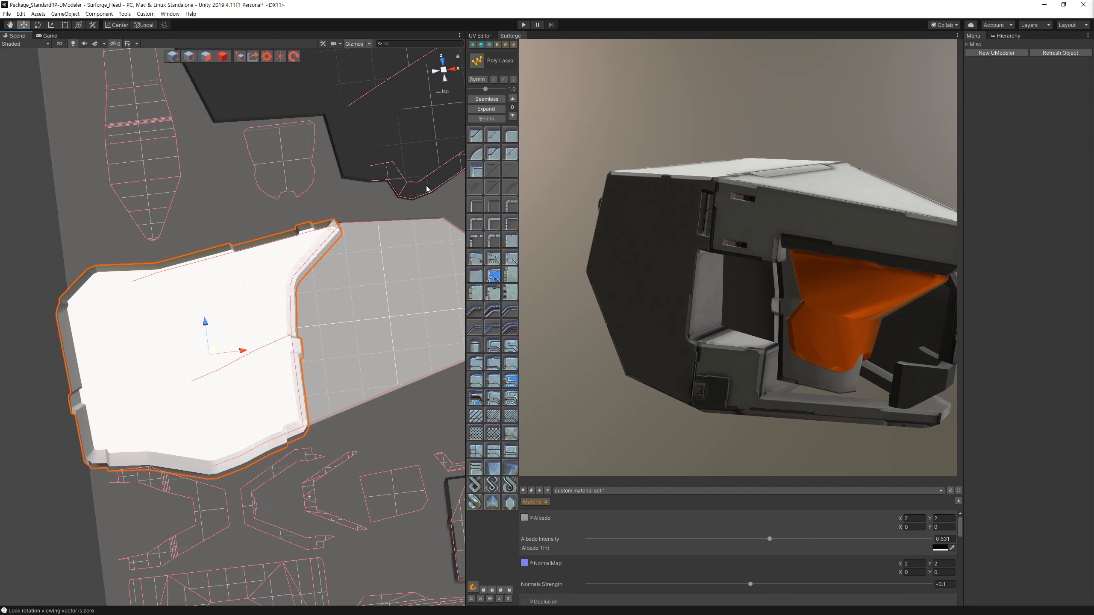
pyautogui.click(500, 42)
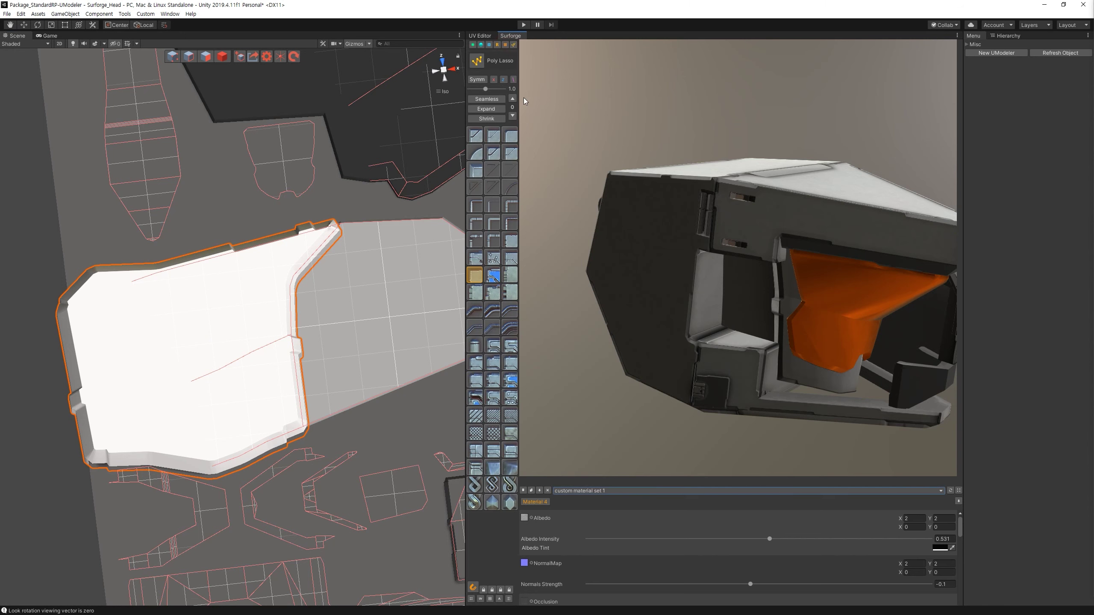
pyautogui.click(481, 45)
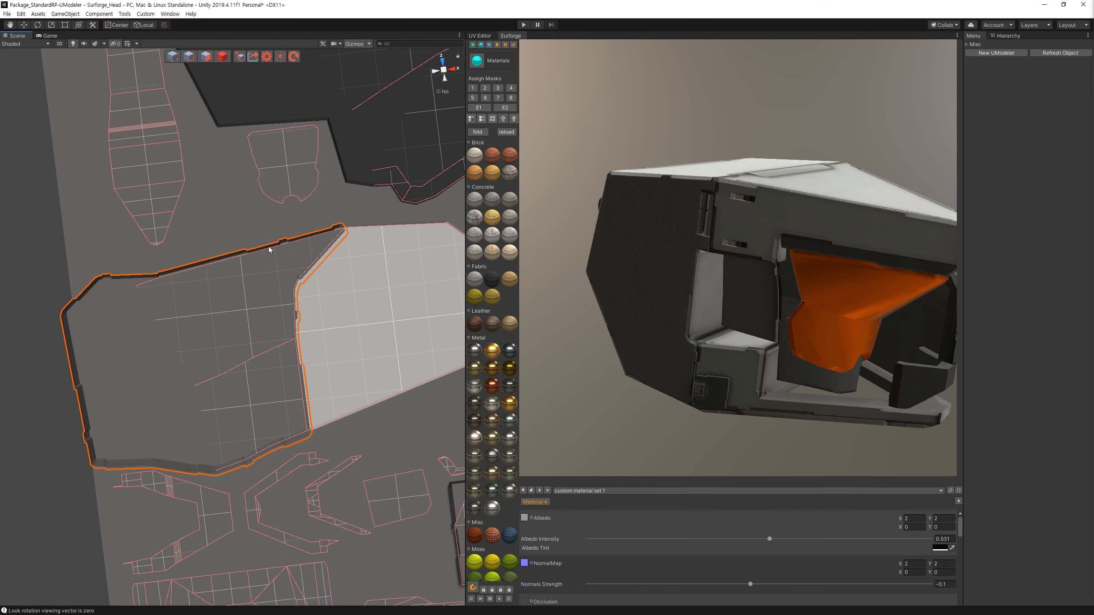
# Orbit the helmet preview and Scene view to inspect the dark plate from new angles.
pyautogui.press('alt')
pyautogui.moveTo(794, 240); pyautogui.dragTo(732, 241)
pyautogui.moveTo(328, 258)
pyautogui.keyDown('alt'); pyautogui.mouseDown()
pyautogui.moveTo(356, 234)
pyautogui.moveTo(368, 381)
pyautogui.mouseUp(); pyautogui.keyUp('alt')
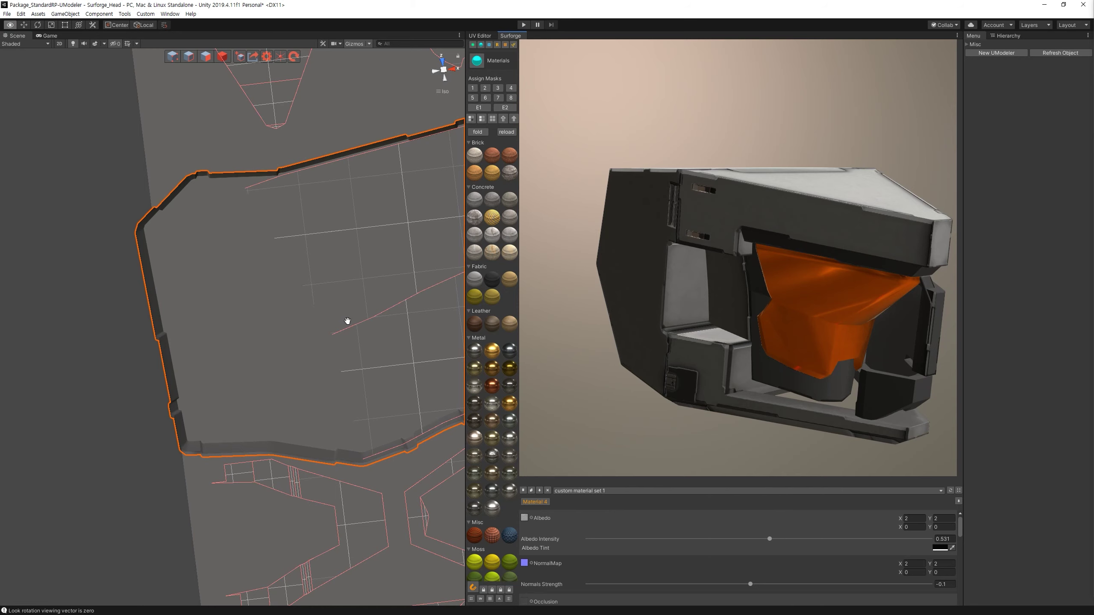
pyautogui.keyDown('alt'); pyautogui.moveTo(347, 320); pyautogui.dragTo(284, 328); pyautogui.keyUp('alt')
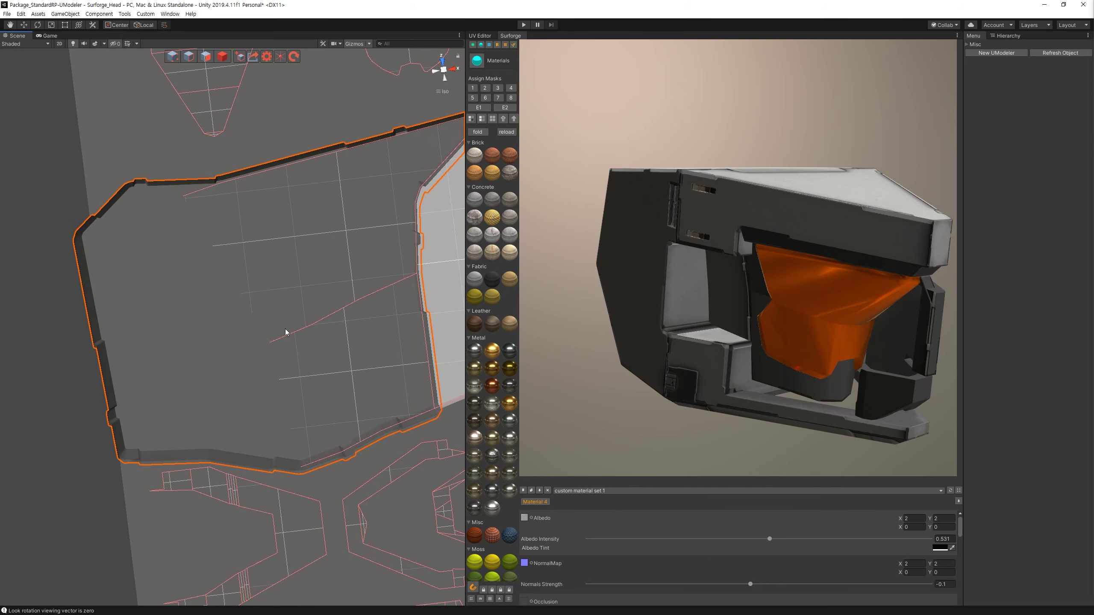
pyautogui.click(505, 44)
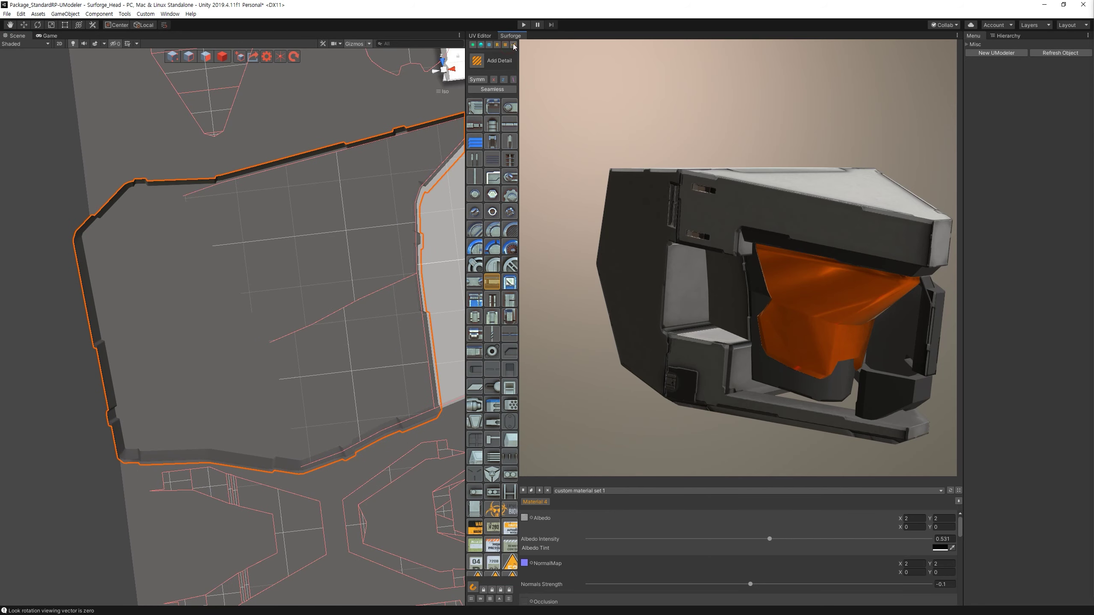
# Draw an inset plate inside the dark panel, check it, then delete it.
pyautogui.click(270, 343)
pyautogui.click(301, 466)
pyautogui.click(186, 403)
pyautogui.click(154, 214)
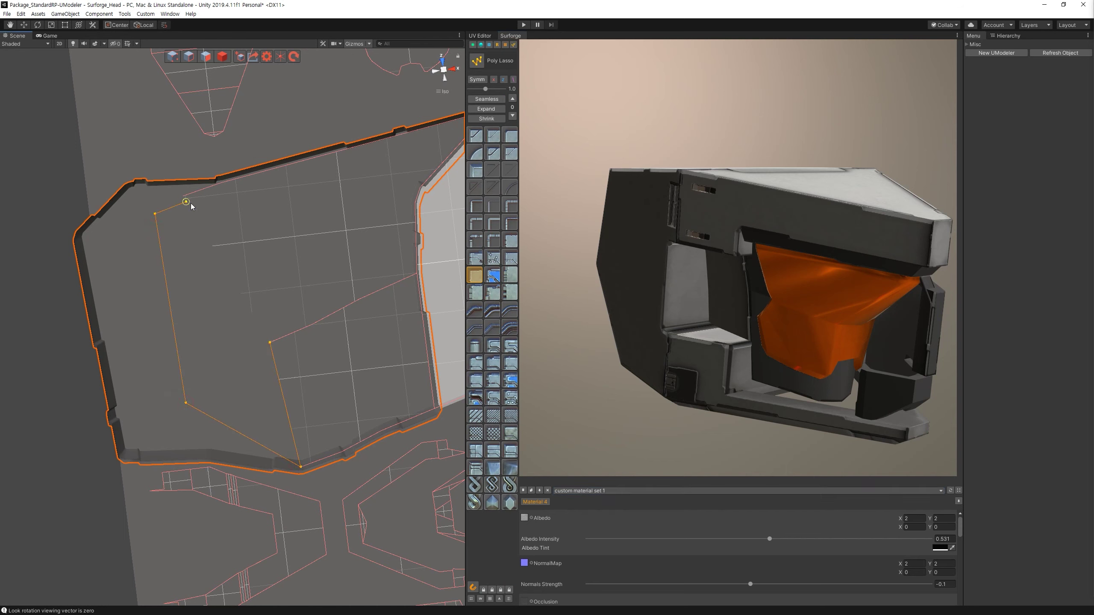
pyautogui.click(212, 185)
pyautogui.click(269, 343)
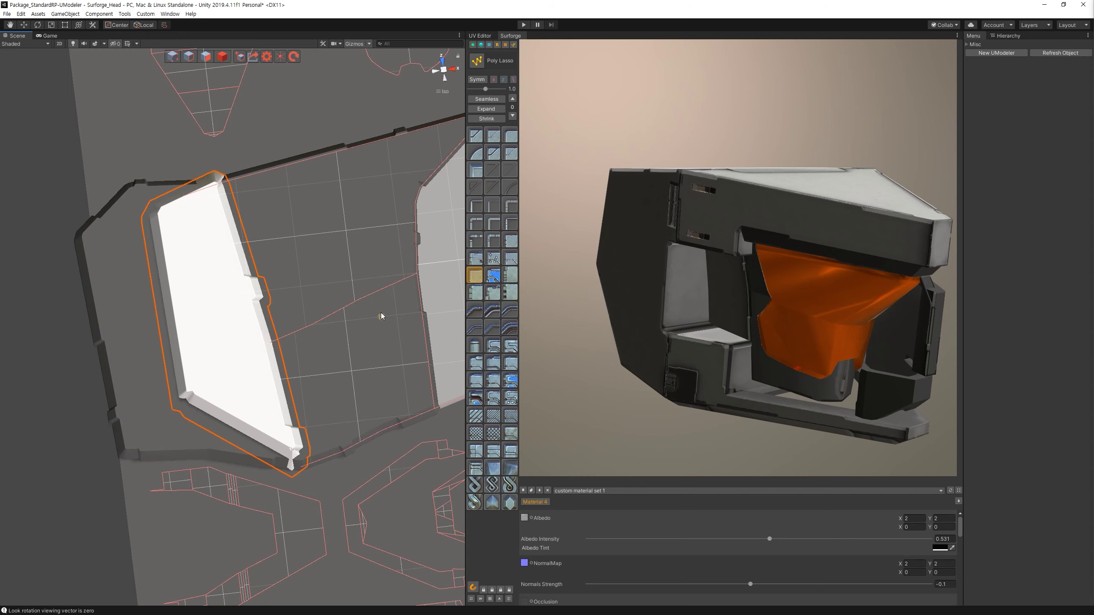
pyautogui.moveTo(603, 308); pyautogui.dragTo(686, 319)
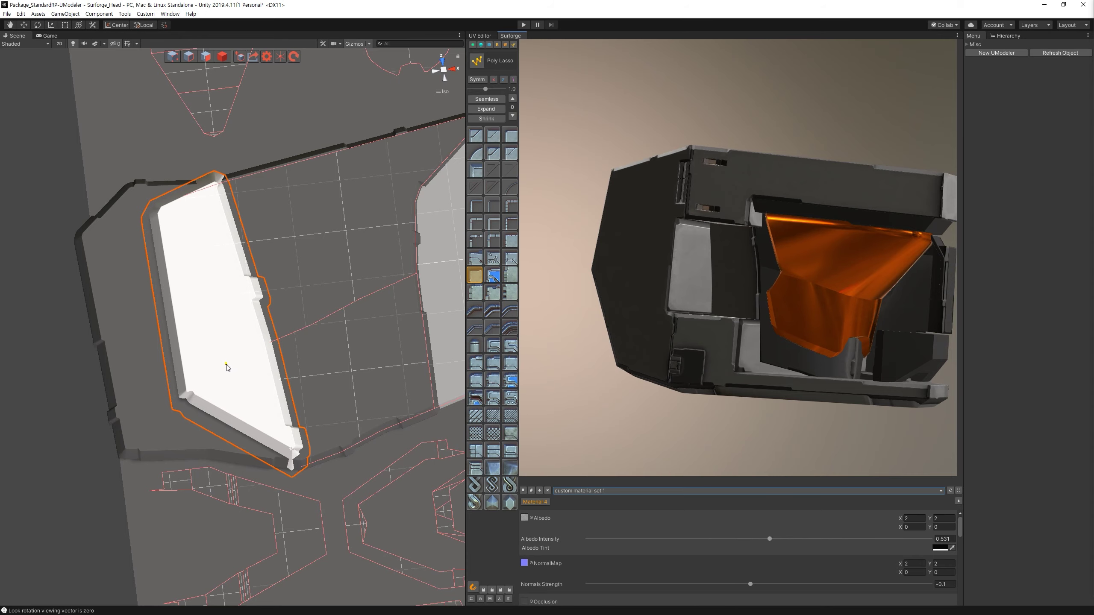
pyautogui.moveTo(267, 341); pyautogui.dragTo(297, 355, button='middle')
pyautogui.press('Delete')
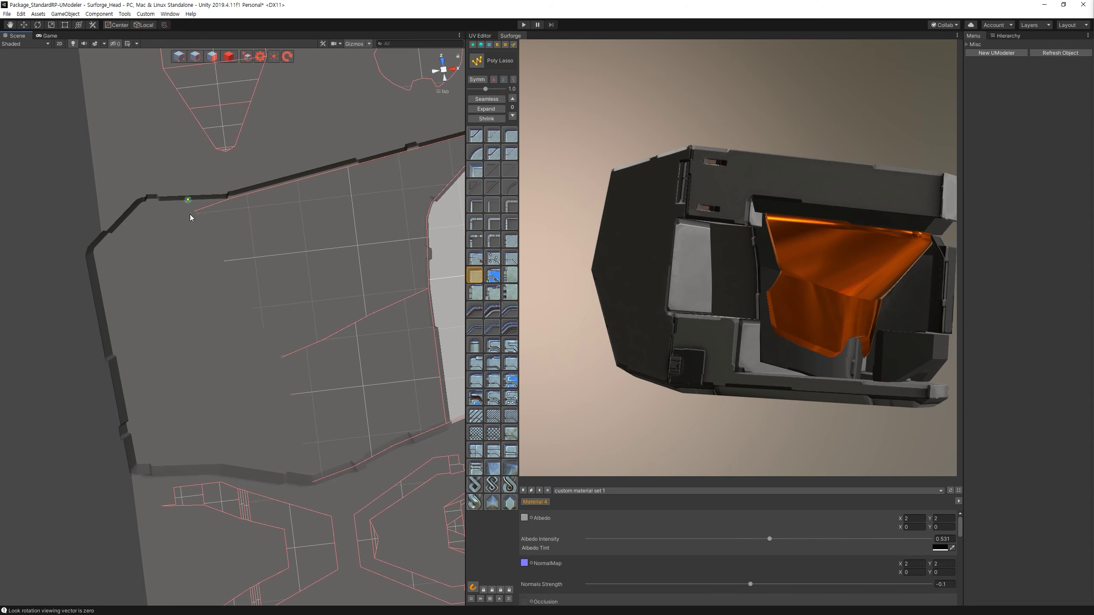
# Trace a long angled strip plate over the triangle-shaded mesh and nudge it into place.
pyautogui.scroll(2, 194, 217)
pyautogui.click(481, 600)
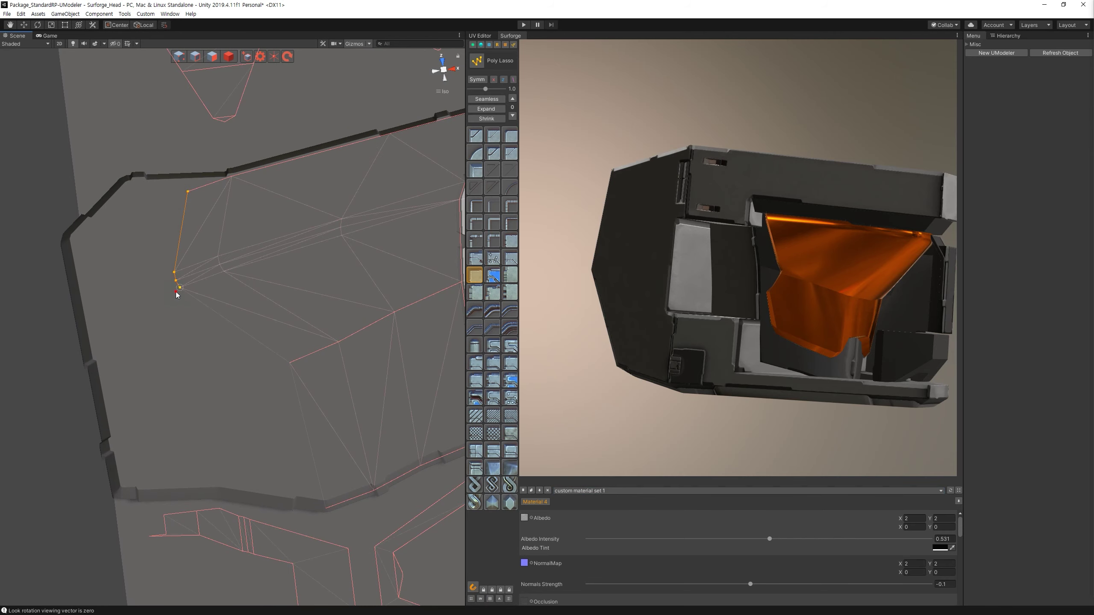
pyautogui.click(326, 509)
pyautogui.click(187, 193)
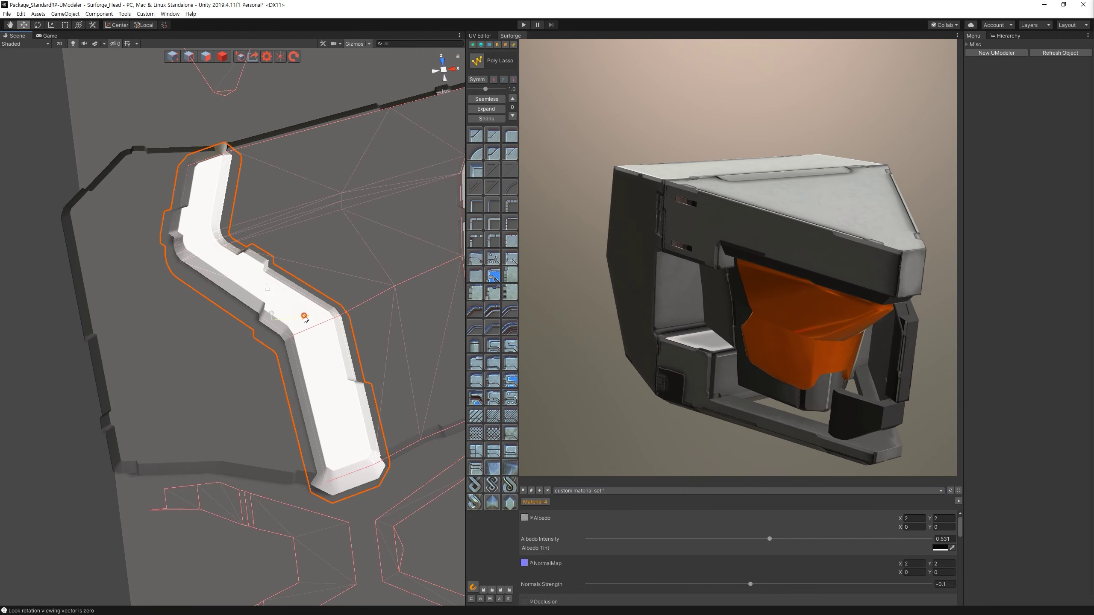
pyautogui.moveTo(305, 317); pyautogui.dragTo(307, 319)
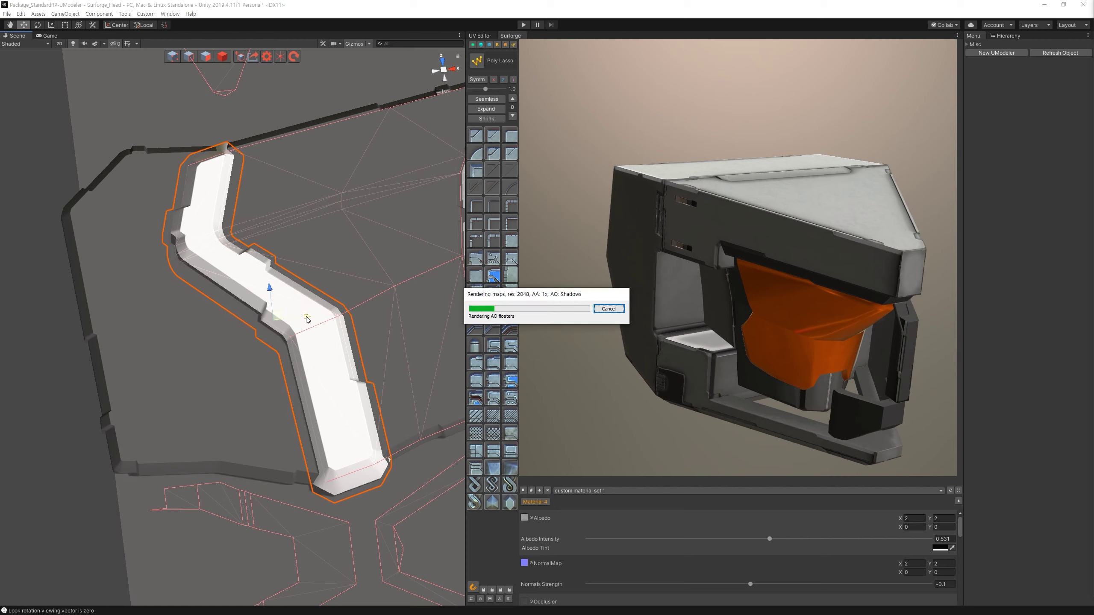
pyautogui.moveTo(307, 320); pyautogui.dragTo(300, 330)
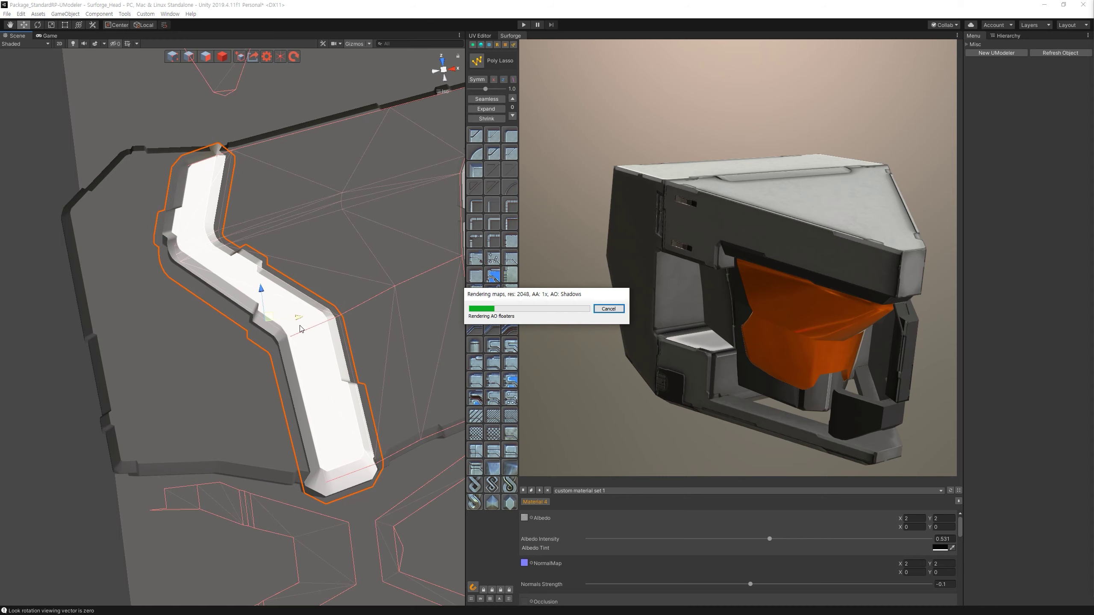
pyautogui.moveTo(794, 347)
pyautogui.keyDown('alt'); pyautogui.mouseDown()
pyautogui.moveTo(832, 335)
pyautogui.moveTo(443, 78)
pyautogui.mouseUp(); pyautogui.keyUp('alt')
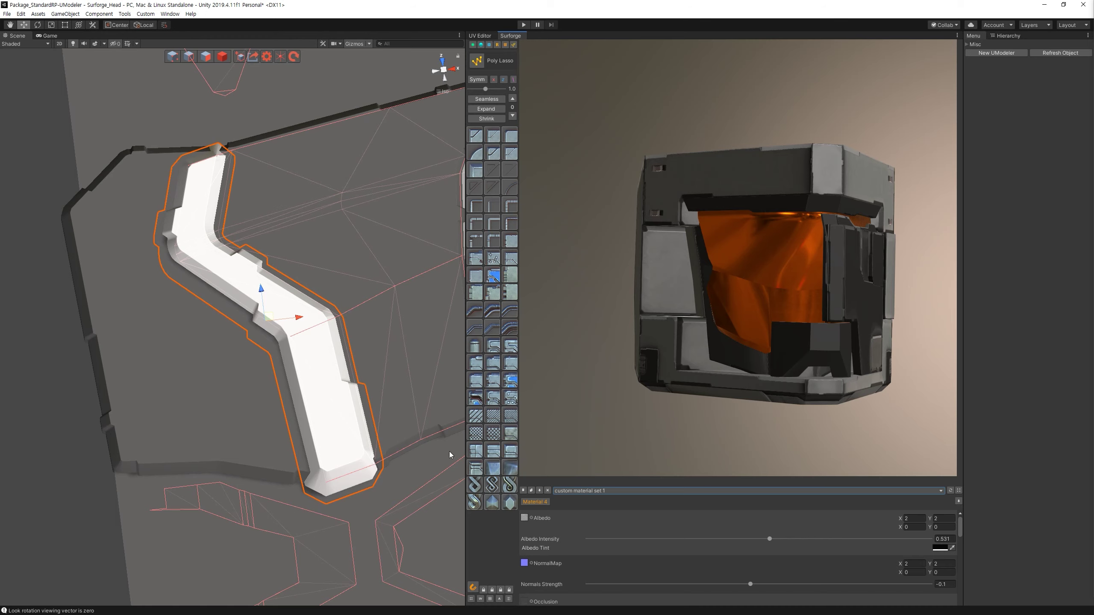
# Re-render the texture maps at 2048 with the new strip plate and inspect the helmet.
pyautogui.click(476, 471)
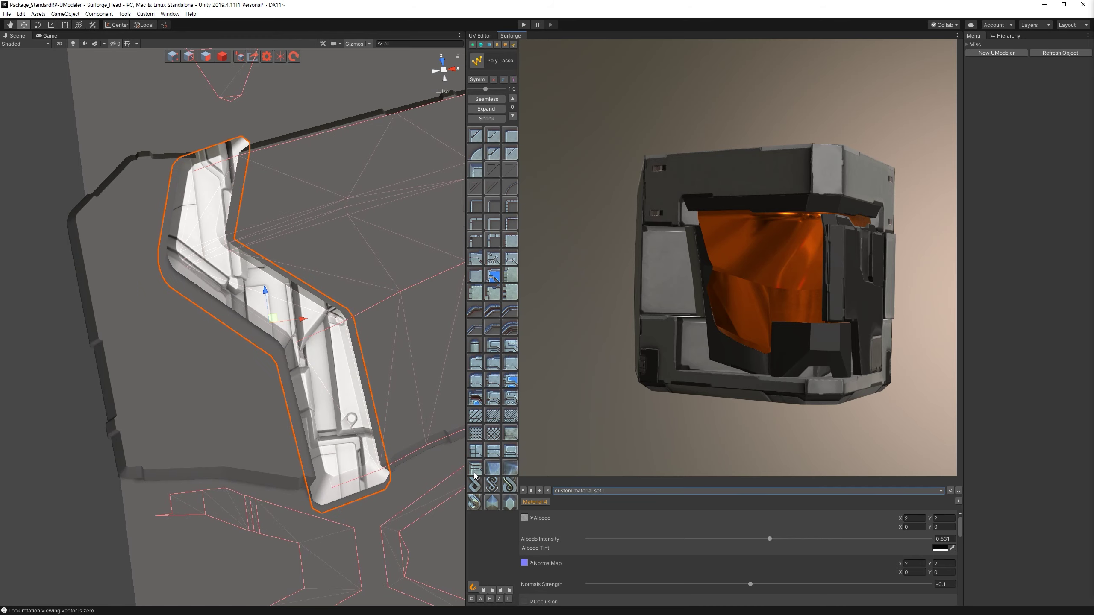
pyautogui.moveTo(838, 402); pyautogui.dragTo(859, 418)
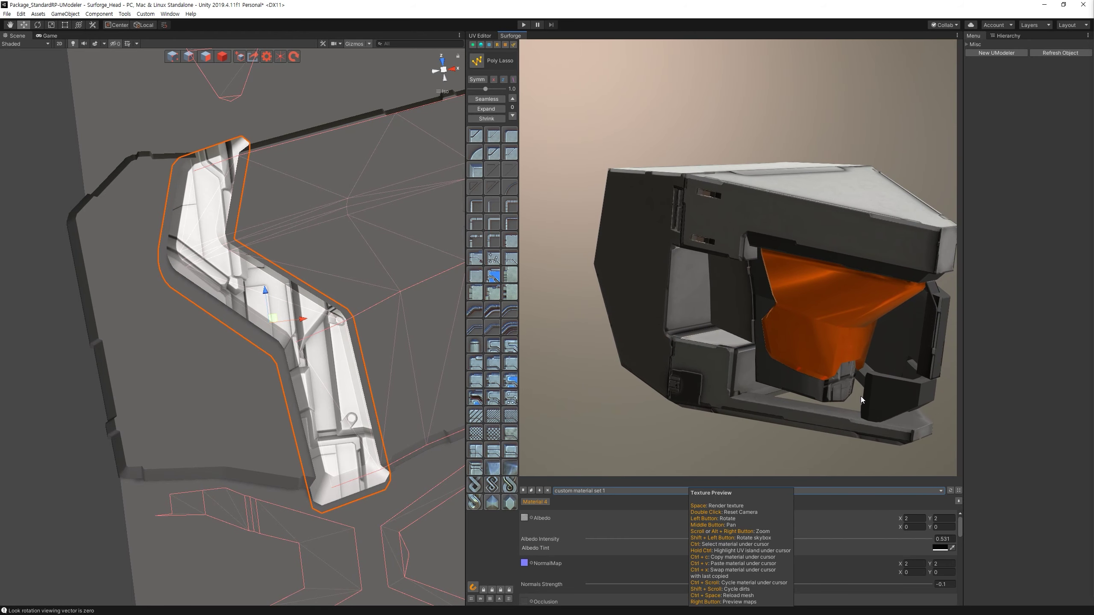
pyautogui.moveTo(862, 394); pyautogui.dragTo(867, 376)
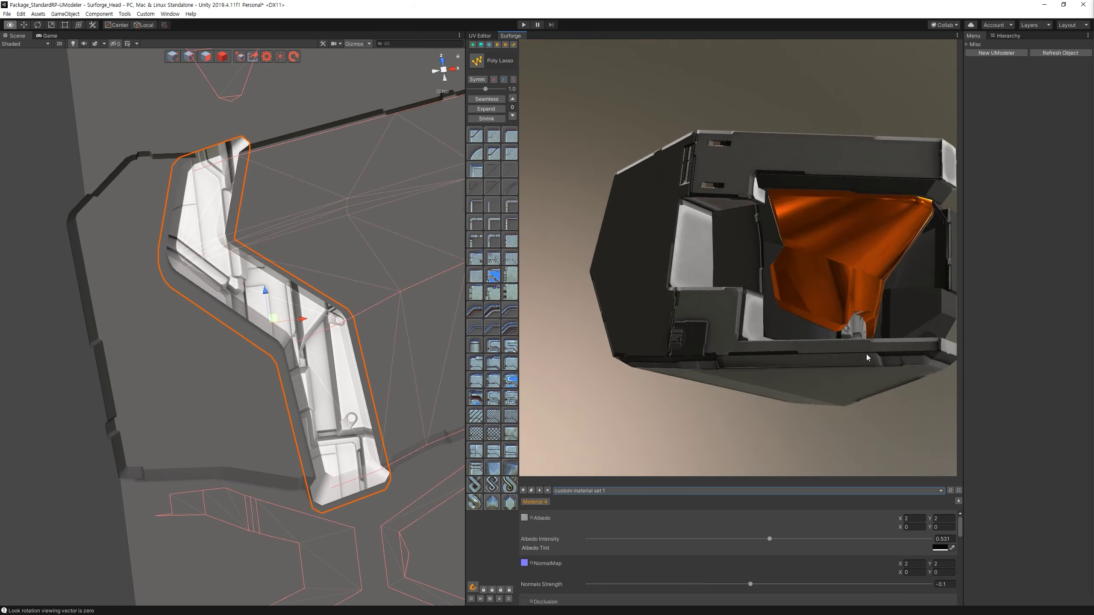
pyautogui.keyDown('alt'); pyautogui.moveTo(422, 378); pyautogui.dragTo(369, 372); pyautogui.keyUp('alt')
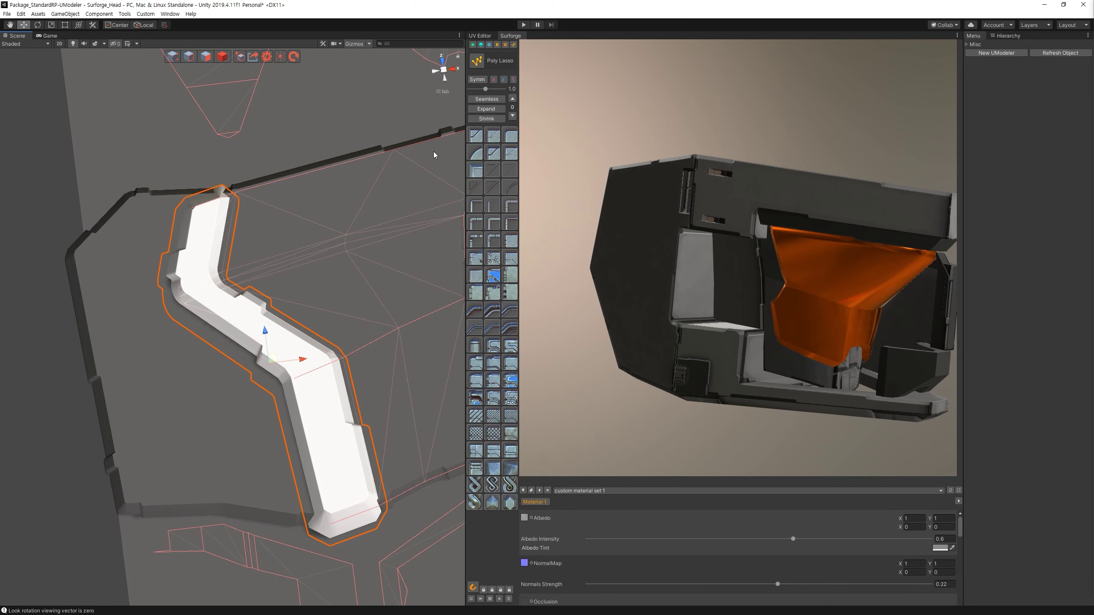
pyautogui.click(514, 45)
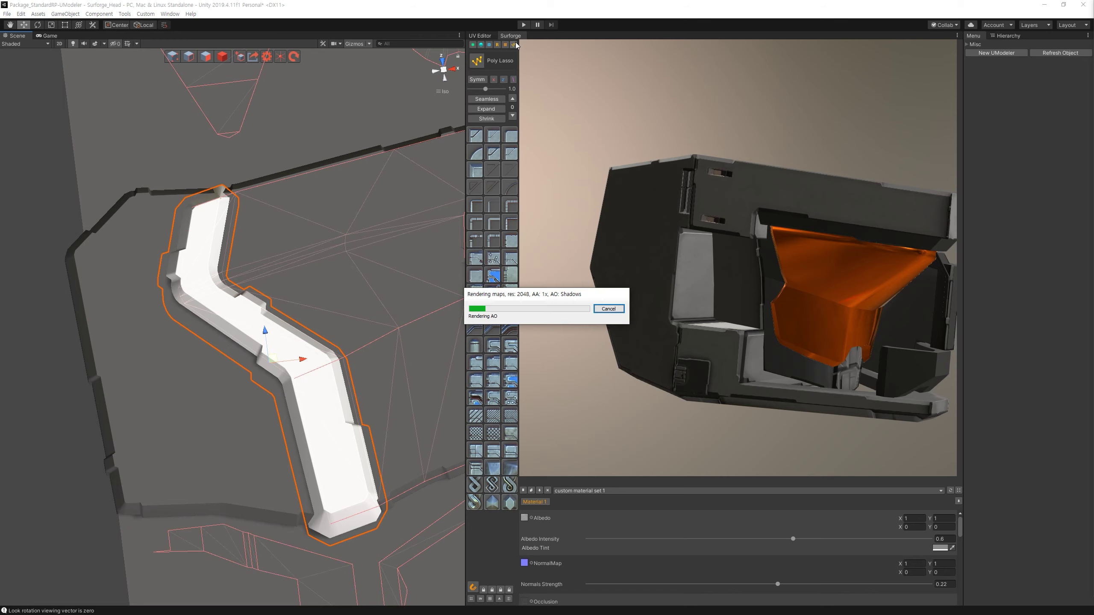
pyautogui.moveTo(758, 242); pyautogui.dragTo(784, 225)
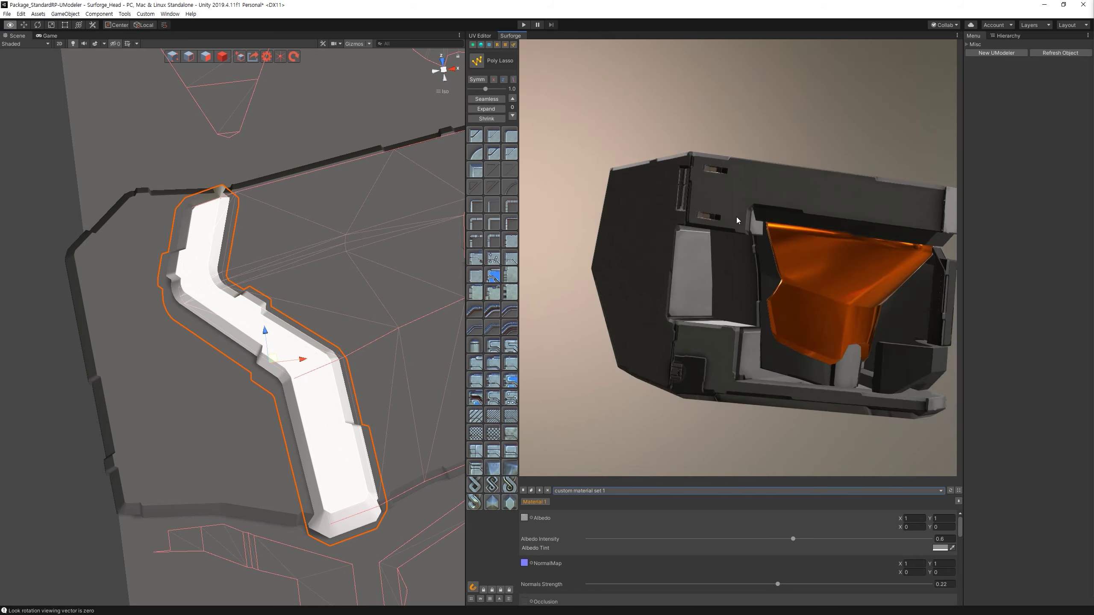
pyautogui.click(506, 45)
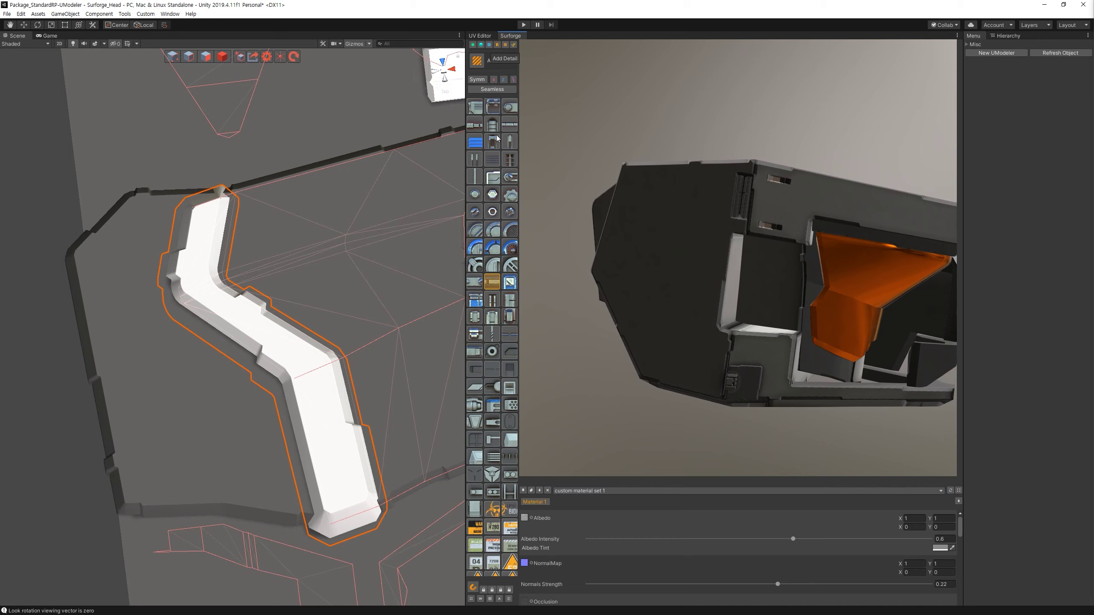
# Place a detail piece, turn it nearly vertical and move it onto the strip's lower end.
pyautogui.click(348, 492)
pyautogui.click(445, 72)
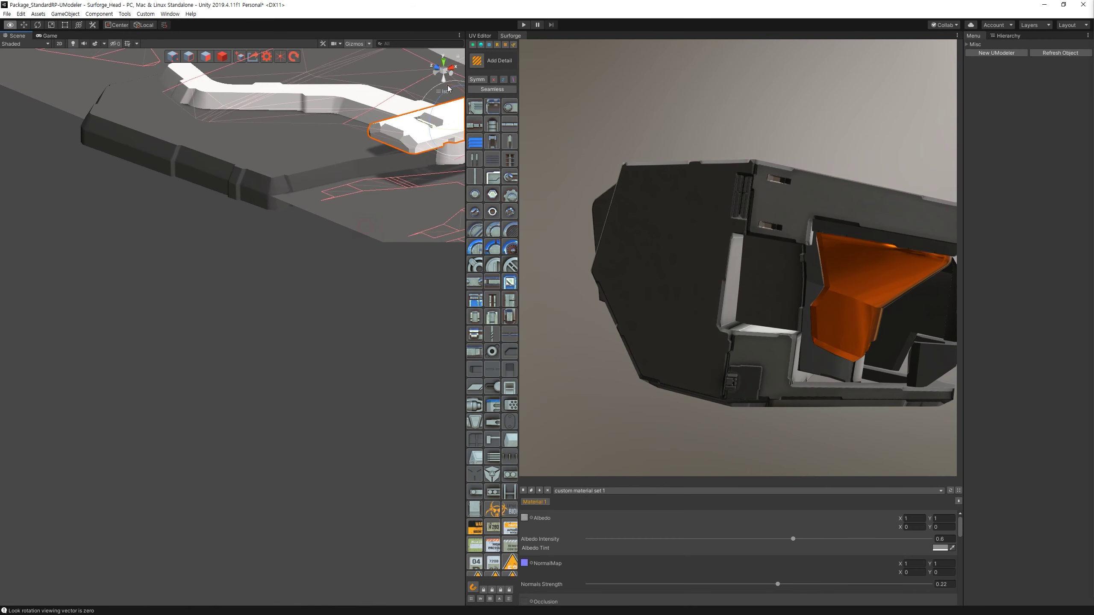
pyautogui.click(443, 60)
pyautogui.press('e')
pyautogui.moveTo(318, 389); pyautogui.dragTo(225, 360)
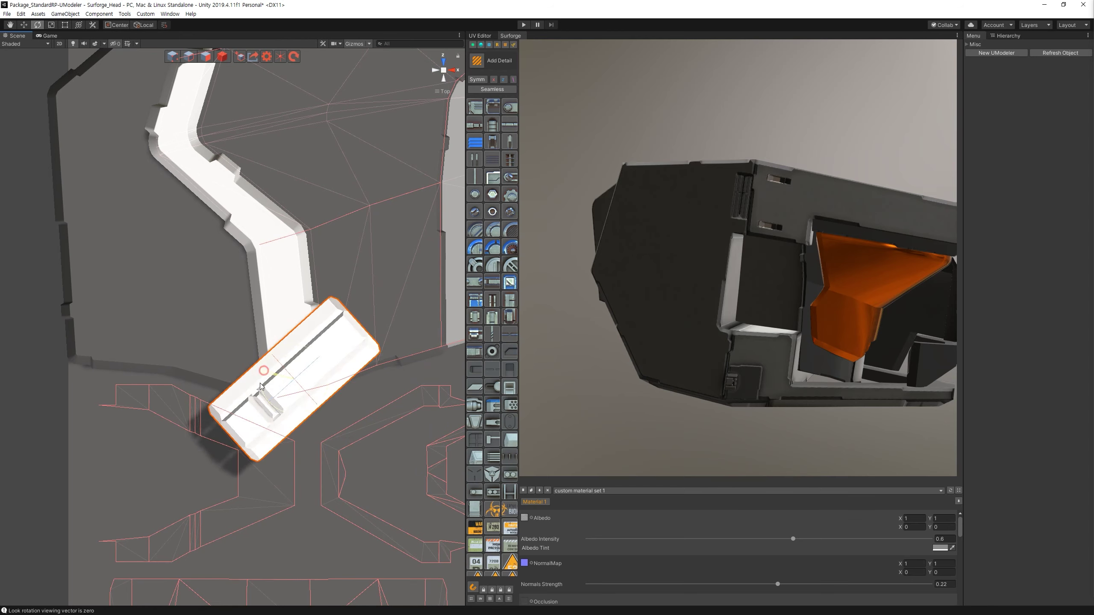
pyautogui.moveTo(266, 376); pyautogui.dragTo(273, 450)
pyautogui.press('w')
pyautogui.moveTo(293, 390); pyautogui.dragTo(264, 331)
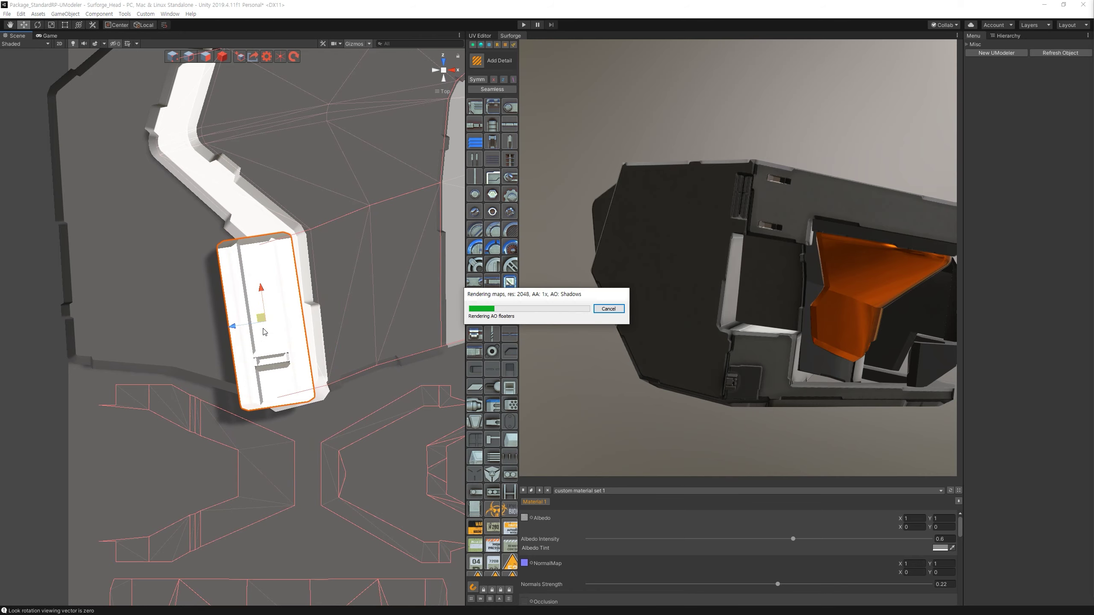
pyautogui.keyDown('alt'); pyautogui.moveTo(727, 391); pyautogui.dragTo(663, 404); pyautogui.keyUp('alt')
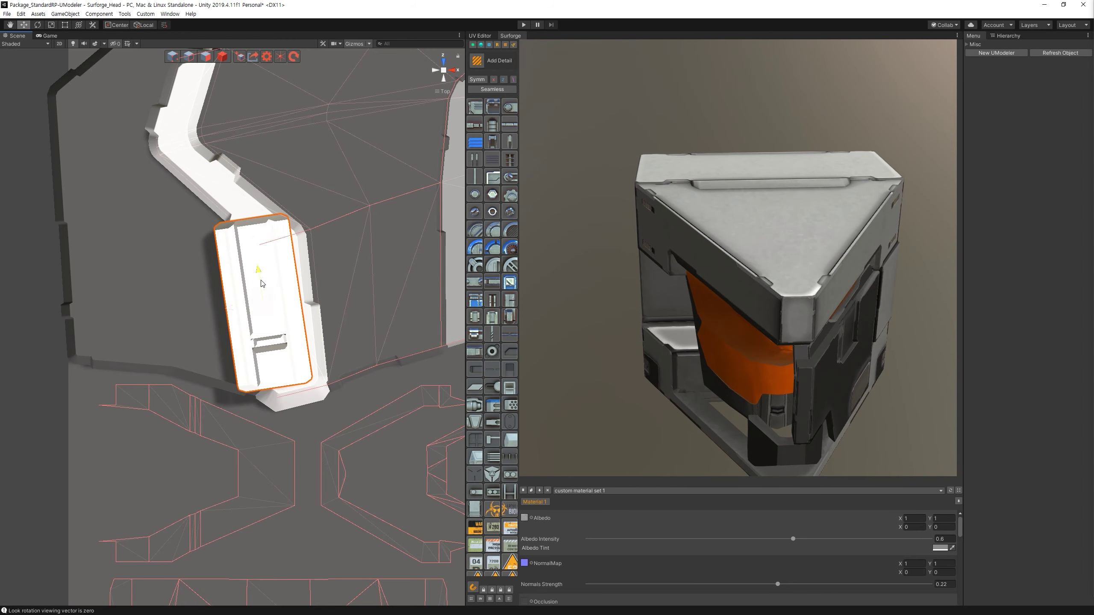
# Scale the detail into a short block, then make it much taller.
pyautogui.press('r')
pyautogui.moveTo(262, 305); pyautogui.dragTo(266, 335)
pyautogui.press('w')
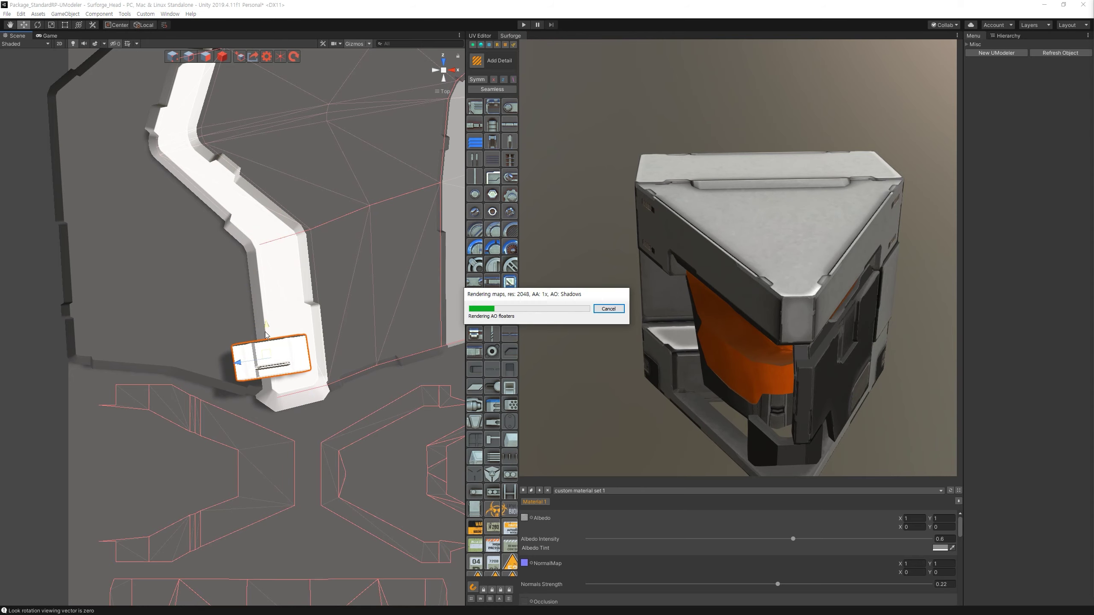
pyautogui.keyDown('alt'); pyautogui.moveTo(732, 327); pyautogui.dragTo(694, 354); pyautogui.keyUp('alt')
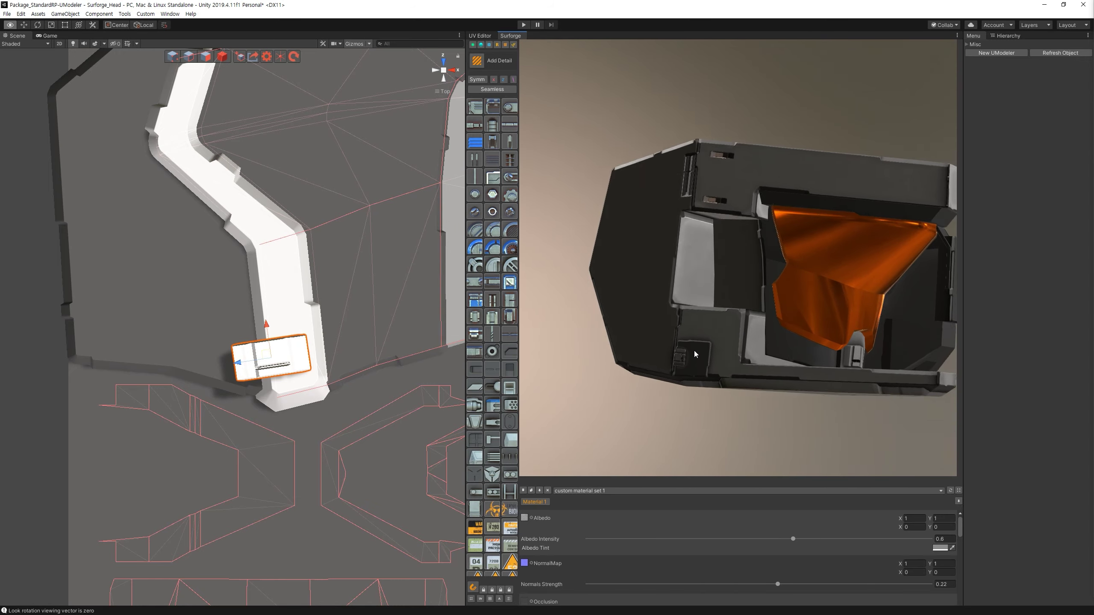
pyautogui.keyDown('alt'); pyautogui.moveTo(695, 354); pyautogui.dragTo(706, 345); pyautogui.keyUp('alt')
pyautogui.press('r')
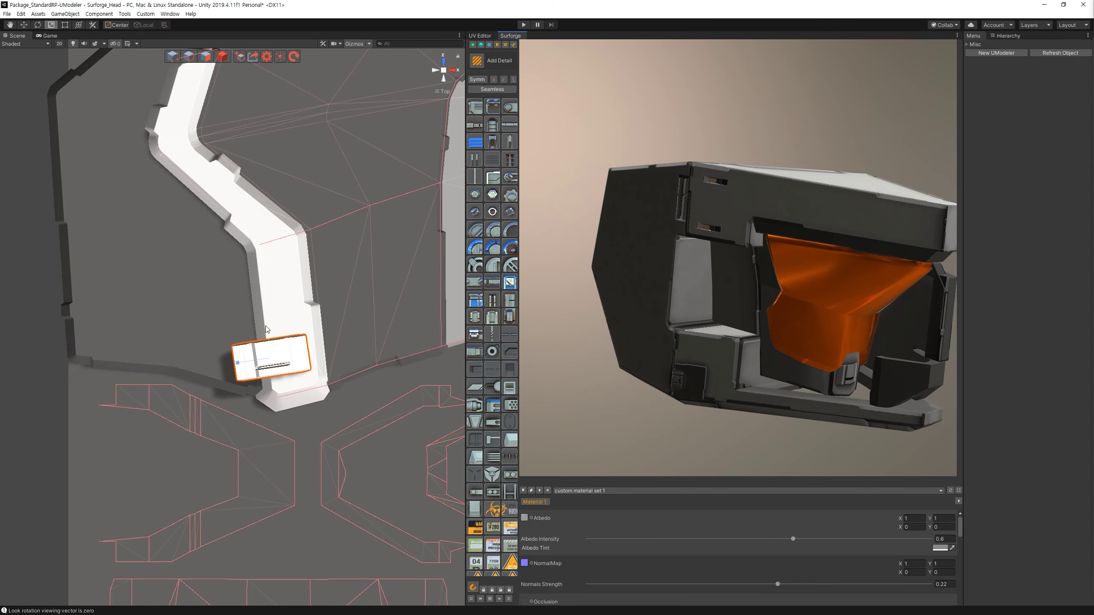
pyautogui.moveTo(267, 330)
pyautogui.mouseDown()
pyautogui.moveTo(266, 319)
pyautogui.moveTo(277, 350)
pyautogui.mouseUp()
pyautogui.press('w')
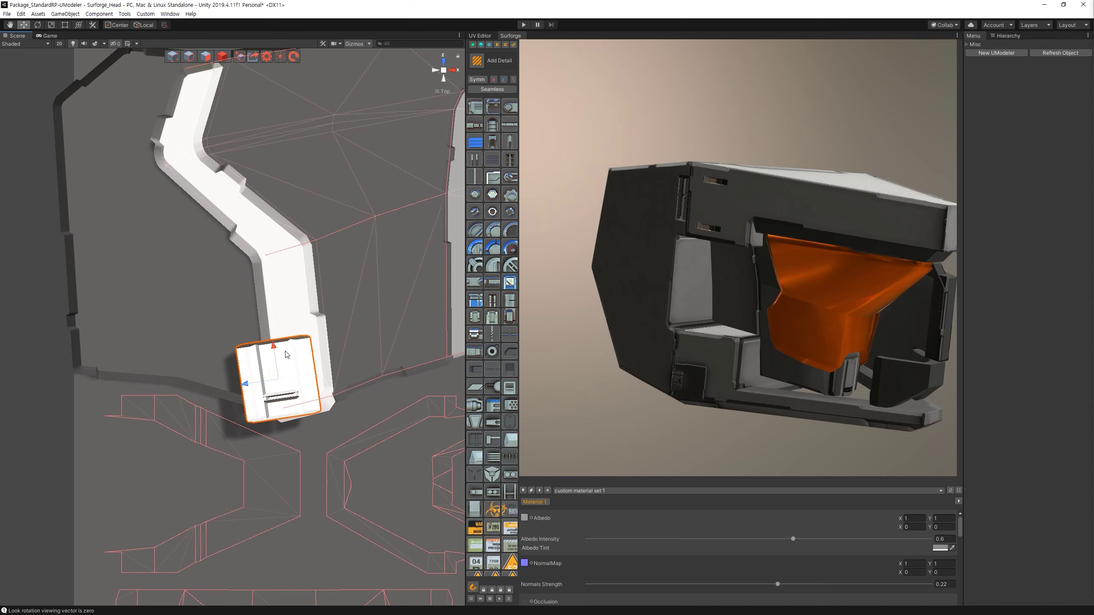
pyautogui.moveTo(805, 415); pyautogui.dragTo(579, 408)
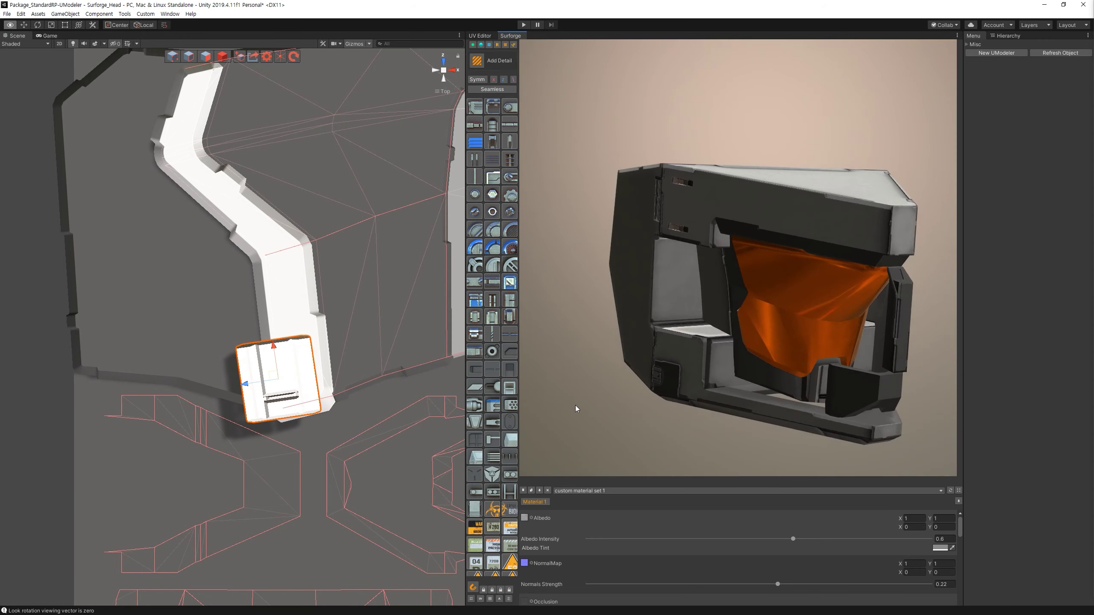
# Mirror the block vertically and stretch it taller along the plate.
pyautogui.press('e')
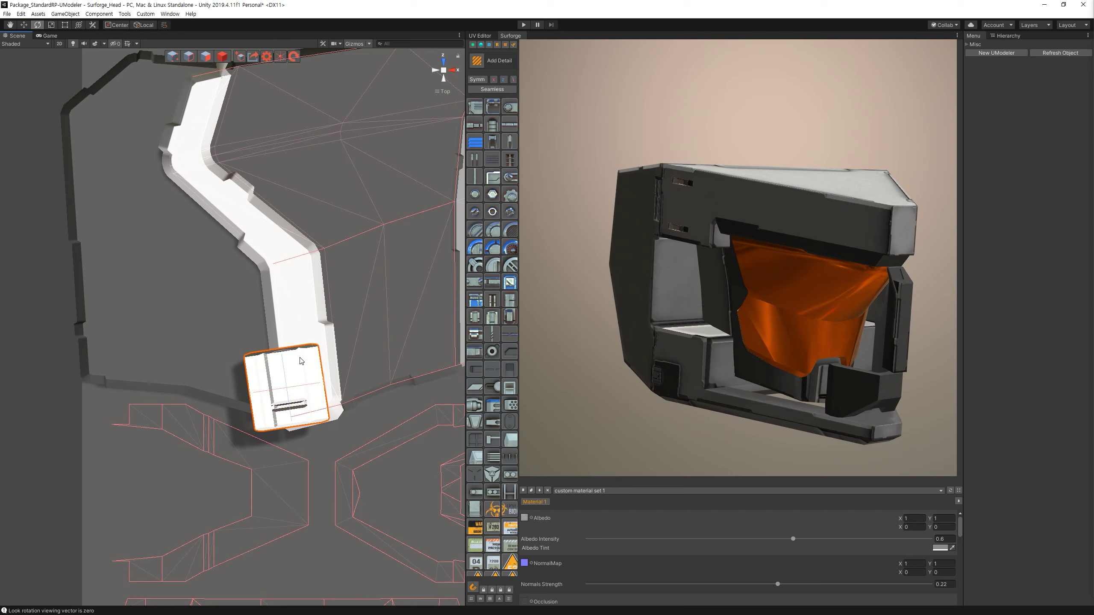
pyautogui.press('r')
pyautogui.moveTo(287, 359); pyautogui.dragTo(287, 426)
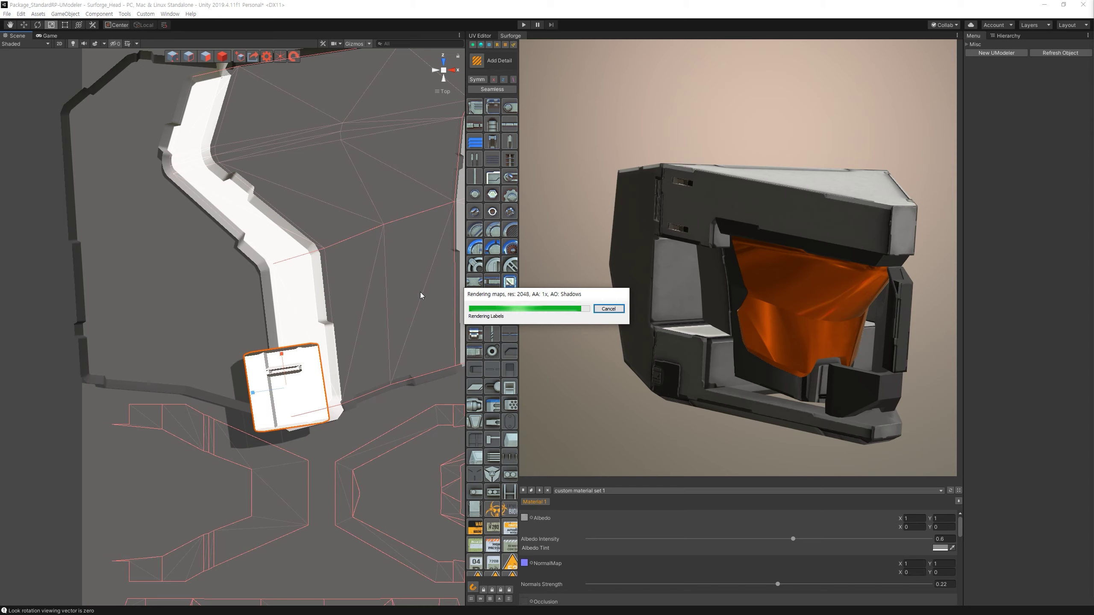
pyautogui.moveTo(288, 359); pyautogui.dragTo(280, 337)
pyautogui.press('w')
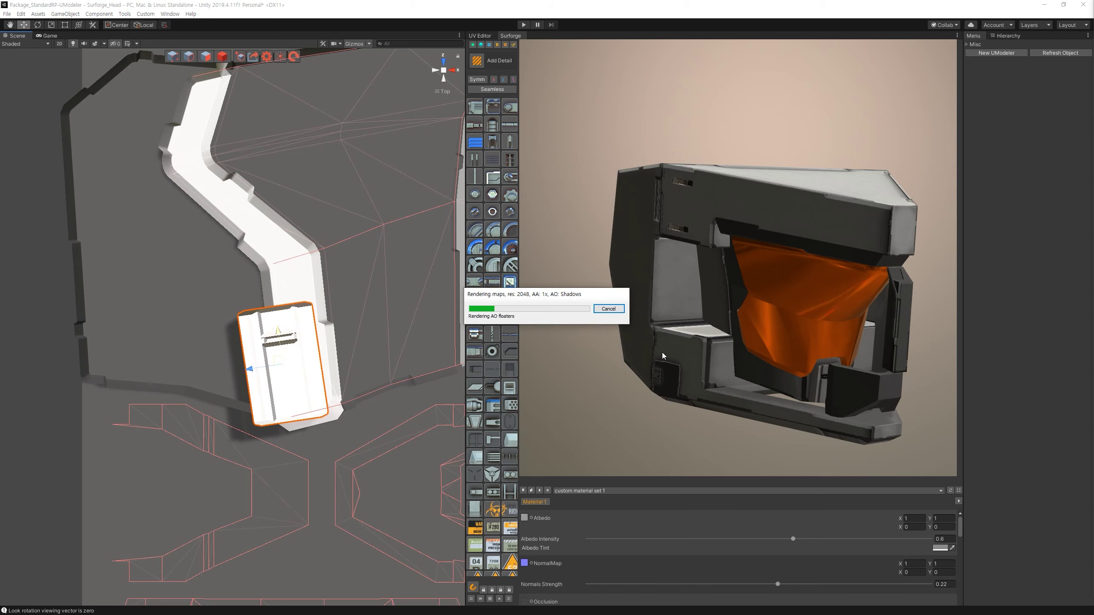
pyautogui.keyDown('alt'); pyautogui.moveTo(706, 362); pyautogui.dragTo(693, 362); pyautogui.keyUp('alt')
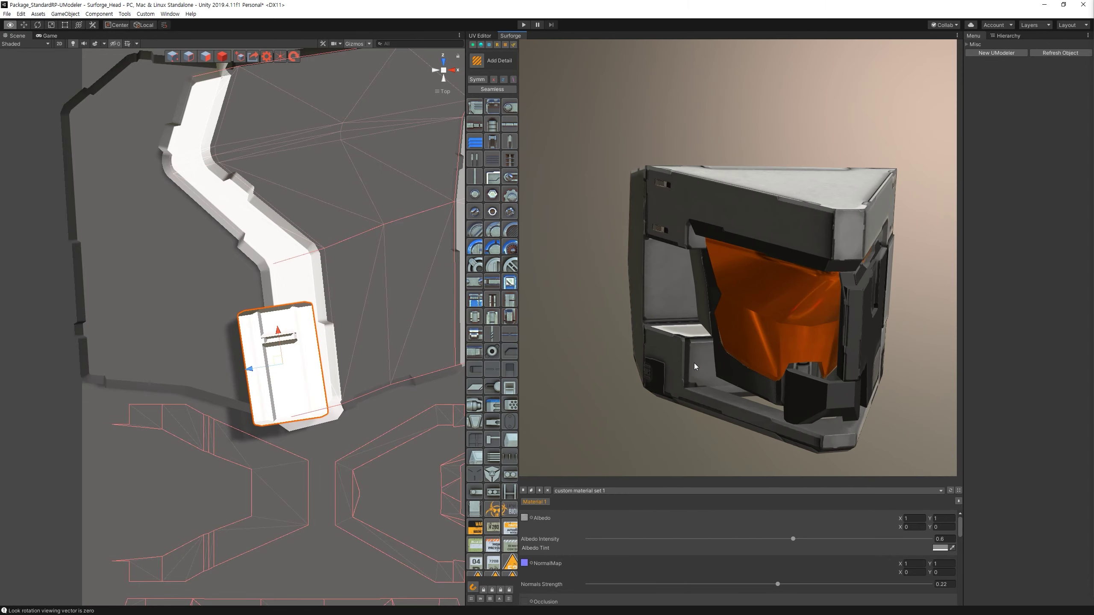
pyautogui.keyDown('alt'); pyautogui.moveTo(810, 335); pyautogui.dragTo(754, 336); pyautogui.keyUp('alt')
# Slide the block down along the plate from an angled layout view.
pyautogui.keyDown('alt'); pyautogui.moveTo(336, 242); pyautogui.dragTo(347, 280); pyautogui.keyUp('alt')
pyautogui.press('r')
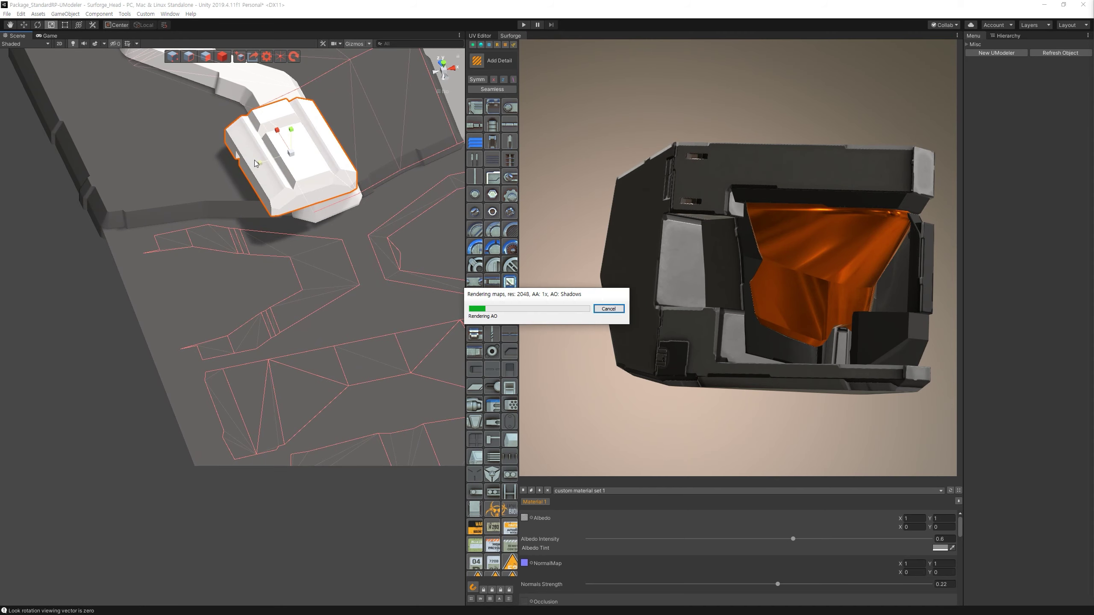
pyautogui.moveTo(777, 242)
pyautogui.keyDown('alt'); pyautogui.mouseDown()
pyautogui.moveTo(778, 269)
pyautogui.moveTo(737, 247)
pyautogui.mouseUp(); pyautogui.keyUp('alt')
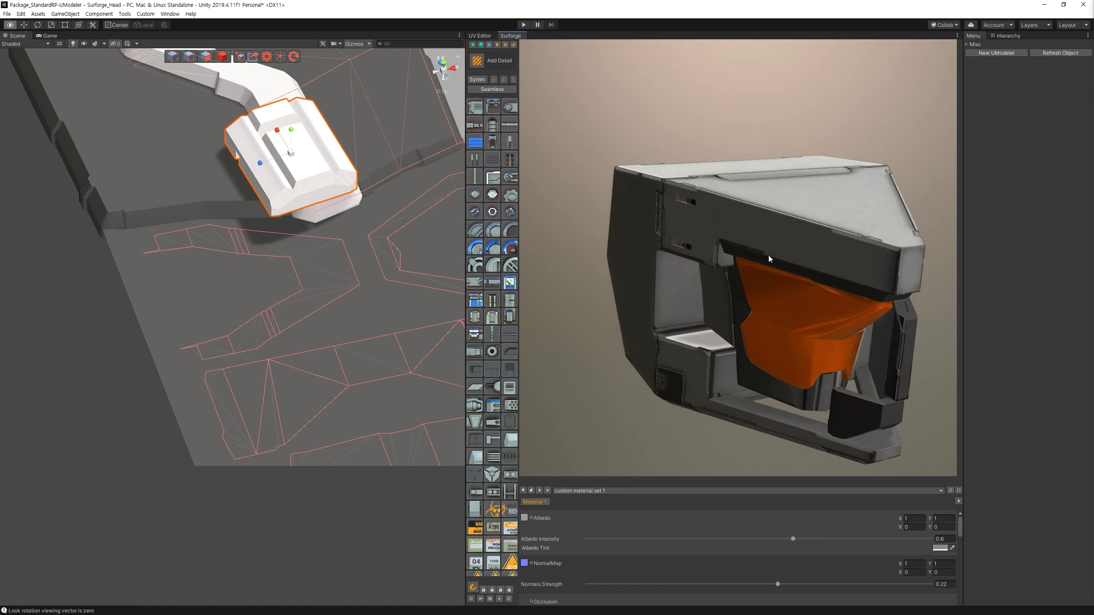
pyautogui.keyDown('alt'); pyautogui.moveTo(376, 252); pyautogui.dragTo(327, 220); pyautogui.keyUp('alt')
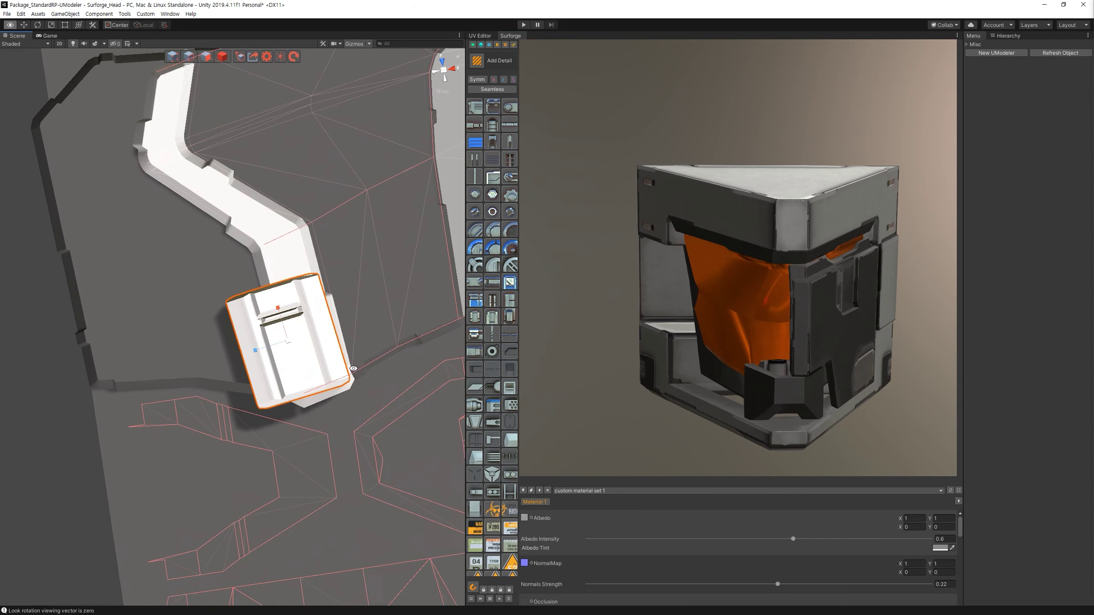
pyautogui.press('w')
pyautogui.moveTo(296, 151)
pyautogui.mouseDown()
pyautogui.moveTo(296, 168)
pyautogui.moveTo(296, 156)
pyautogui.mouseUp()
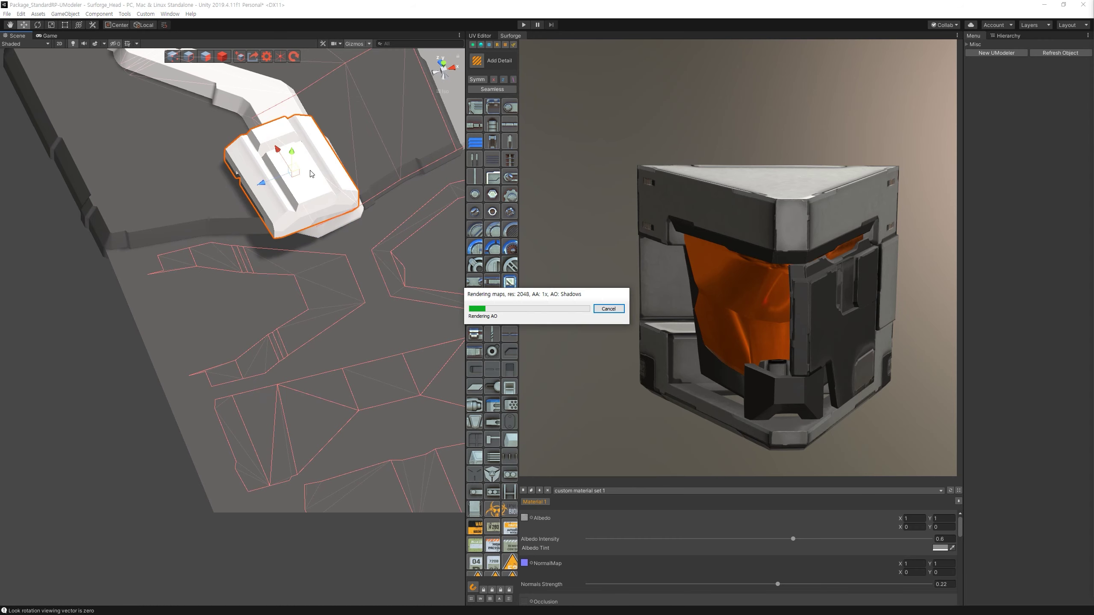
pyautogui.moveTo(629, 245)
pyautogui.keyDown('alt'); pyautogui.mouseDown()
pyautogui.moveTo(793, 210)
pyautogui.moveTo(794, 248)
pyautogui.mouseUp(); pyautogui.keyUp('alt')
pyautogui.moveTo(258, 302)
pyautogui.keyDown('alt'); pyautogui.mouseDown()
pyautogui.moveTo(295, 341)
pyautogui.moveTo(302, 310)
pyautogui.mouseUp(); pyautogui.keyUp('alt')
# Select the large outer wall piece and begin a new poly-lasso plate outline.
pyautogui.click(313, 302)
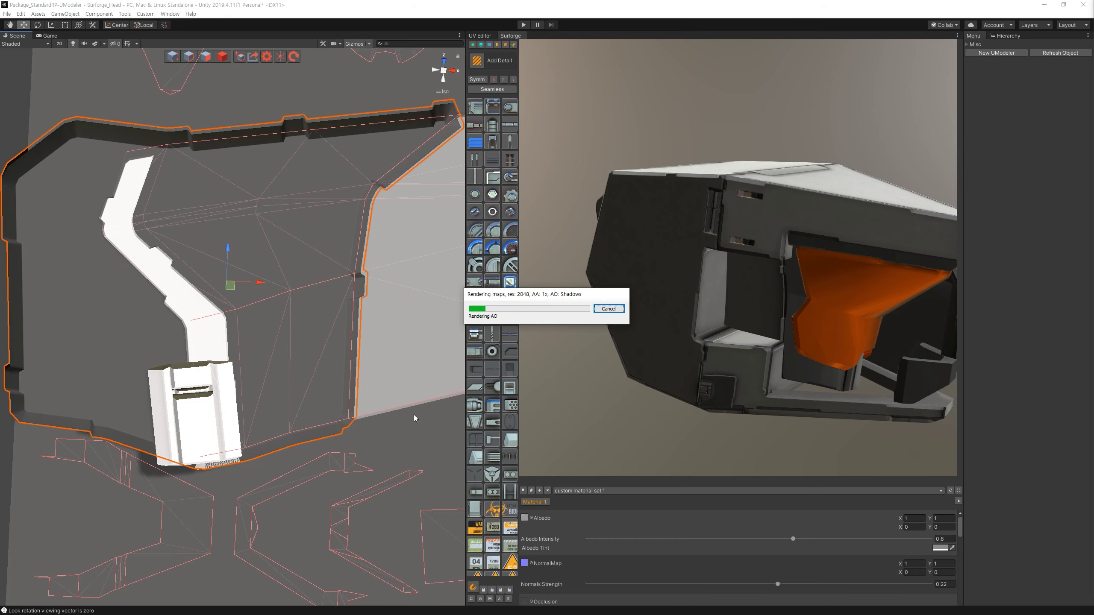
pyautogui.moveTo(854, 366)
pyautogui.keyDown('alt'); pyautogui.mouseDown()
pyautogui.moveTo(839, 394)
pyautogui.moveTo(824, 392)
pyautogui.mouseUp(); pyautogui.keyUp('alt')
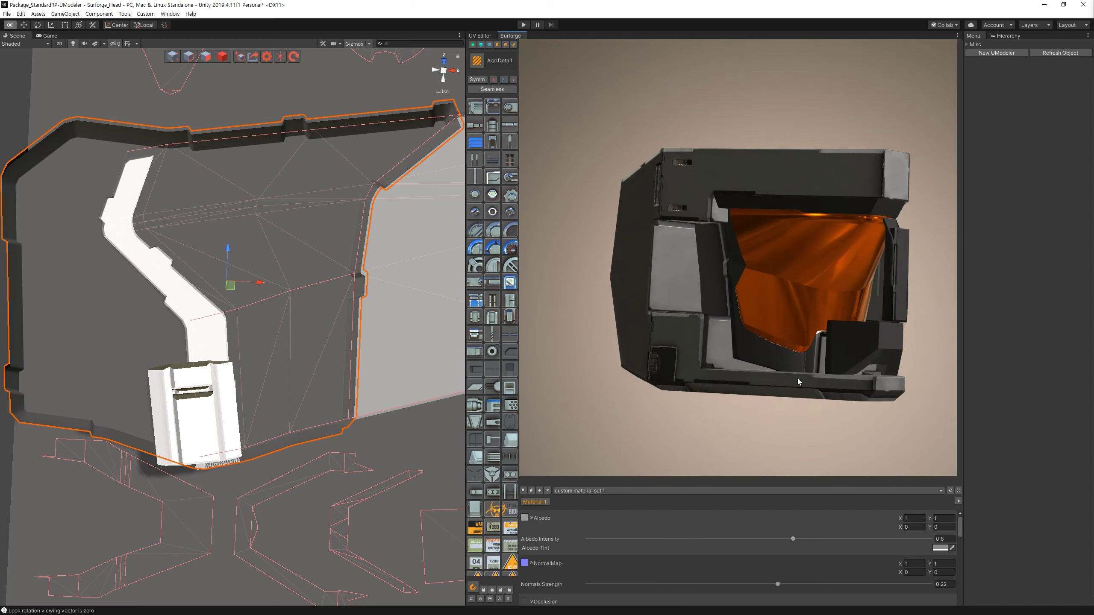
pyautogui.keyDown('alt'); pyautogui.moveTo(376, 402); pyautogui.dragTo(415, 125); pyautogui.keyUp('alt')
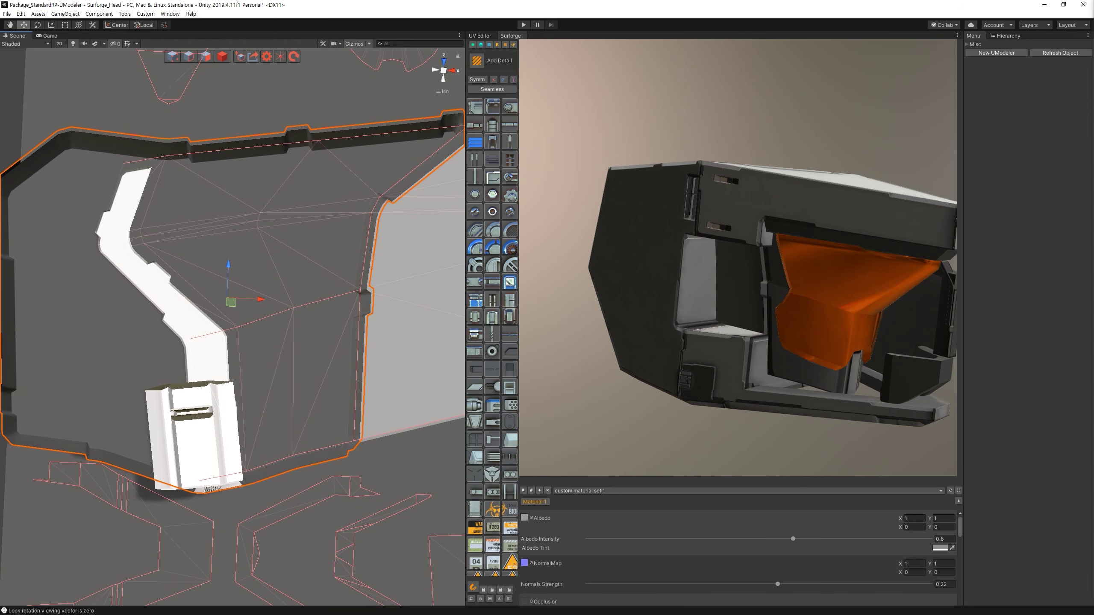
pyautogui.keyDown('alt'); pyautogui.moveTo(238, 432); pyautogui.dragTo(442, 69); pyautogui.keyUp('alt')
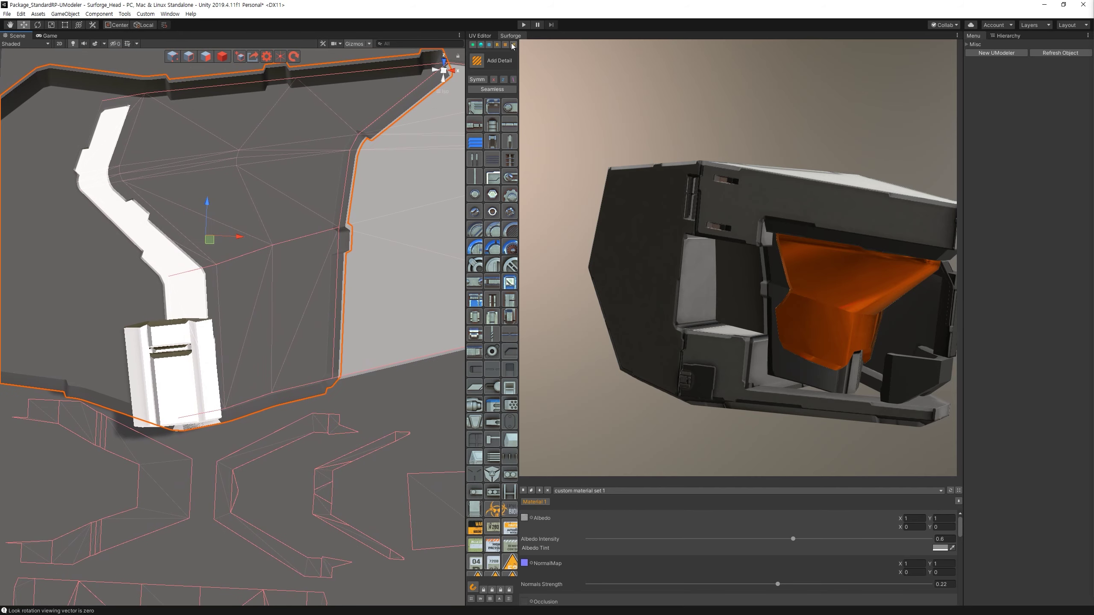
pyautogui.press('l')
pyautogui.click(328, 378)
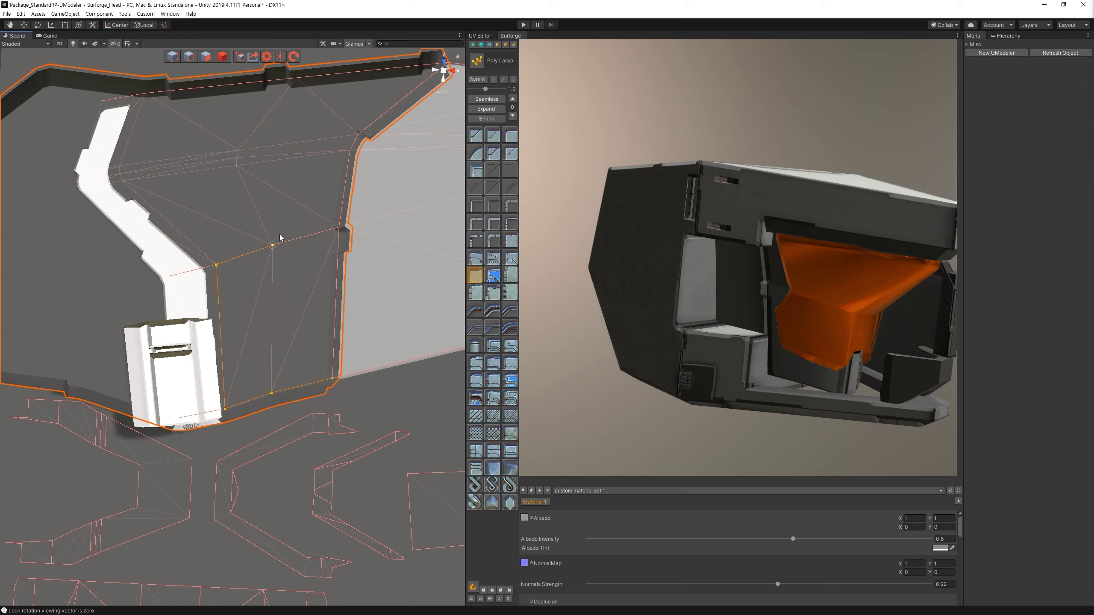
# Close the new panel outline and fill it with a panel-line pattern.
pyautogui.click(332, 224)
pyautogui.click(333, 387)
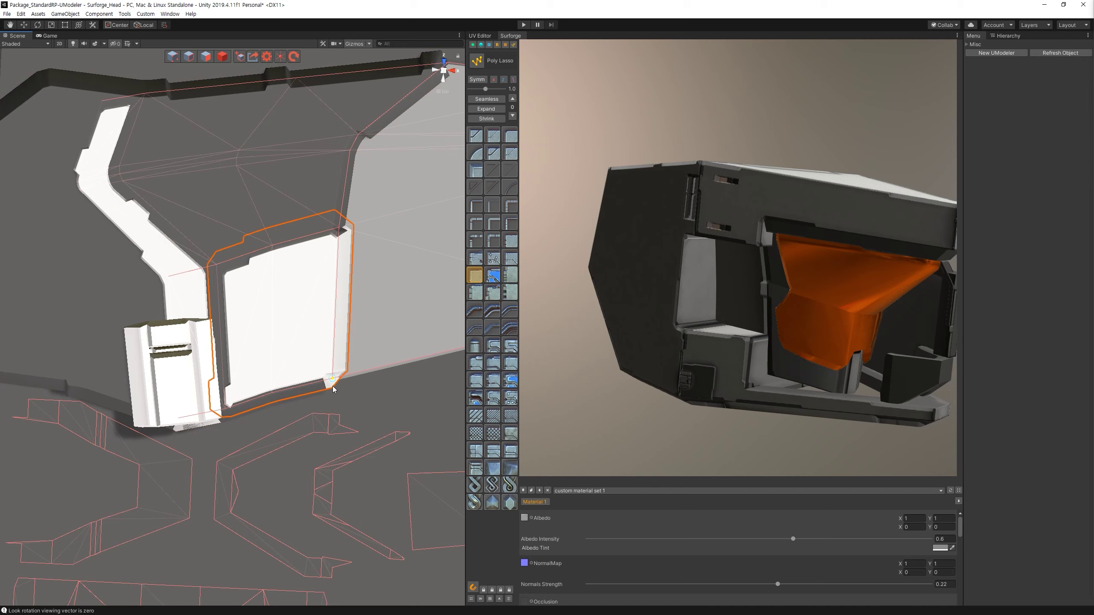
pyautogui.moveTo(307, 366); pyautogui.dragTo(312, 378, button='middle')
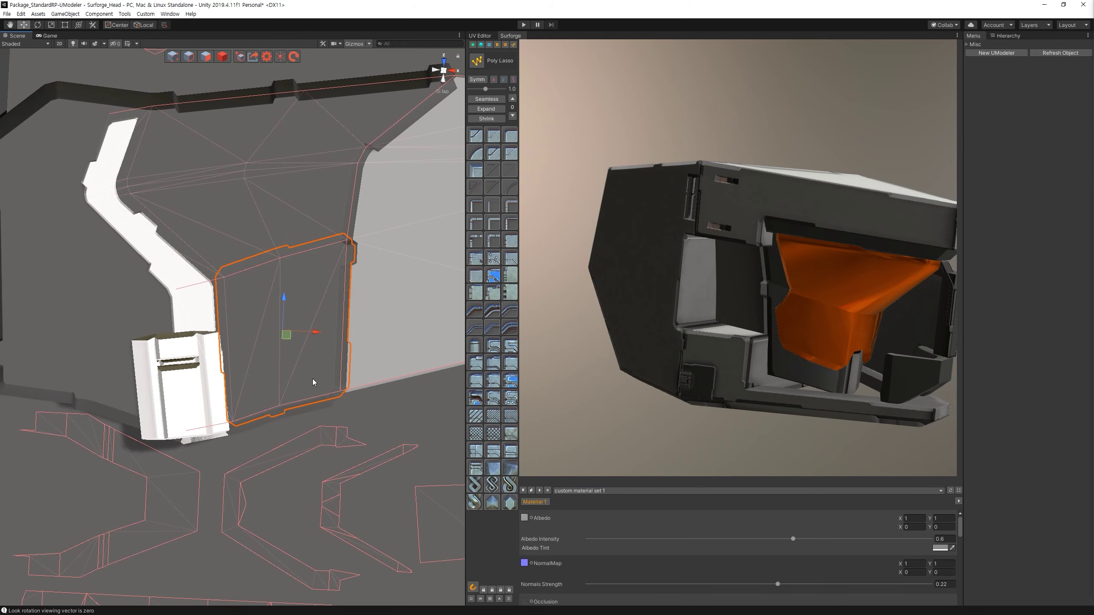
pyautogui.moveTo(316, 422)
pyautogui.keyDown('alt'); pyautogui.mouseDown()
pyautogui.moveTo(292, 296)
pyautogui.moveTo(277, 290)
pyautogui.moveTo(540, 451)
pyautogui.mouseUp(); pyautogui.keyUp('alt')
pyautogui.click(475, 471)
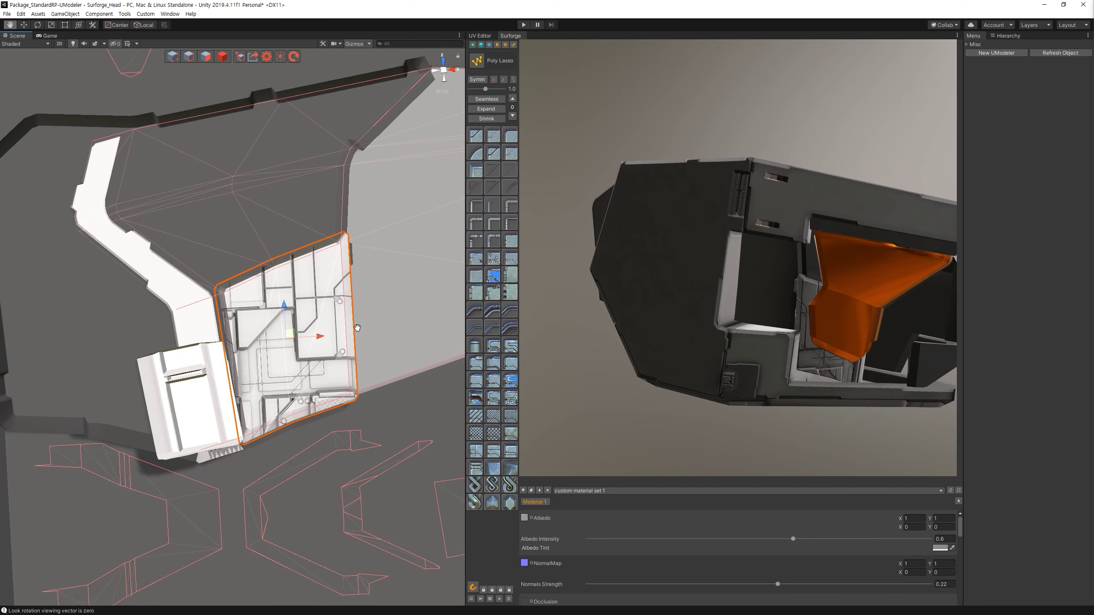
pyautogui.keyDown('alt'); pyautogui.moveTo(371, 306); pyautogui.dragTo(366, 336); pyautogui.keyUp('alt')
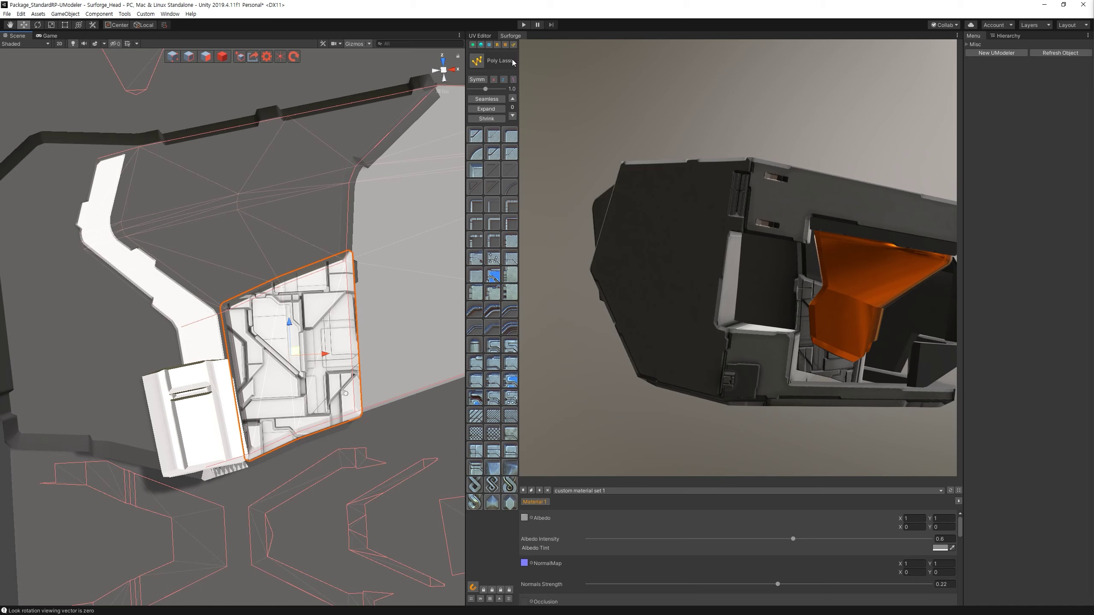
# Browse the materials library, then inspect the patterned plate from several angles.
pyautogui.click(481, 45)
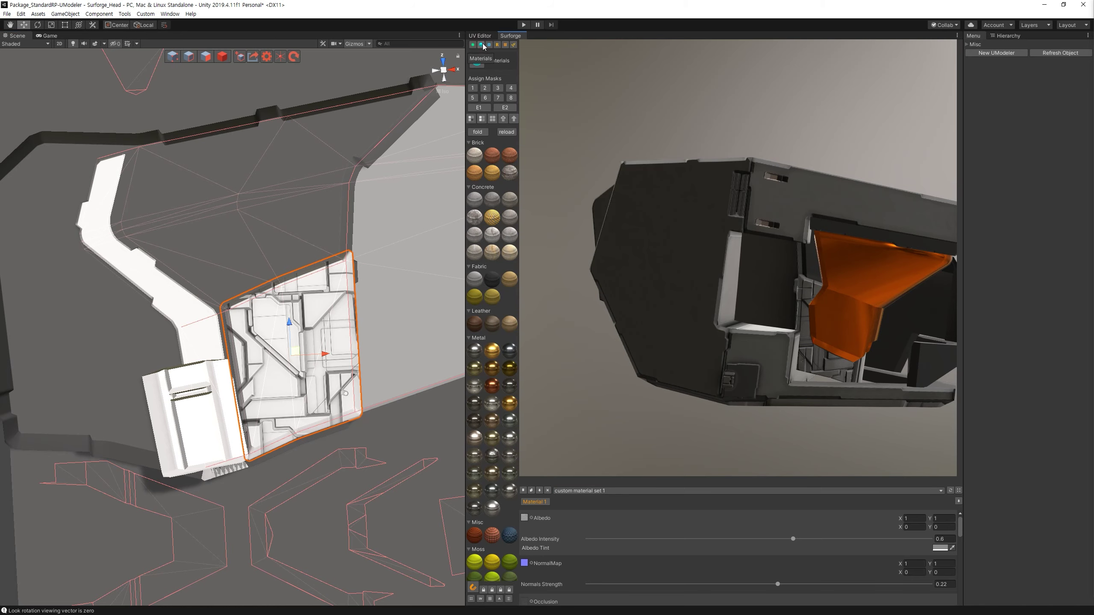
pyautogui.click(515, 45)
pyautogui.keyDown('alt'); pyautogui.moveTo(329, 268); pyautogui.dragTo(322, 239); pyautogui.keyUp('alt')
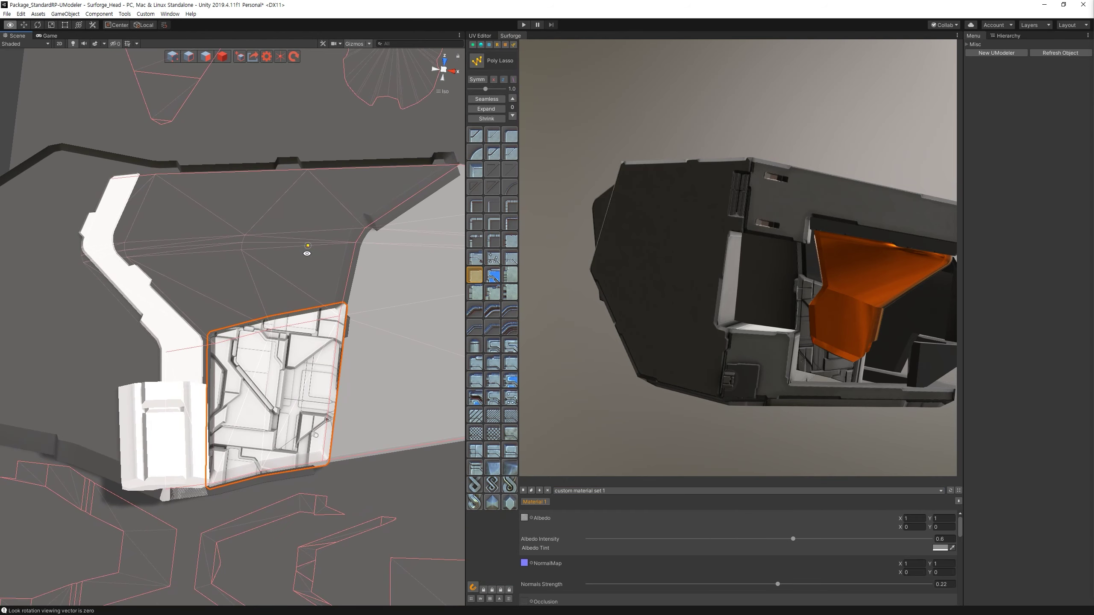
pyautogui.moveTo(322, 238)
pyautogui.keyDown('alt'); pyautogui.mouseDown()
pyautogui.moveTo(345, 226)
pyautogui.moveTo(310, 323)
pyautogui.mouseUp(); pyautogui.keyUp('alt')
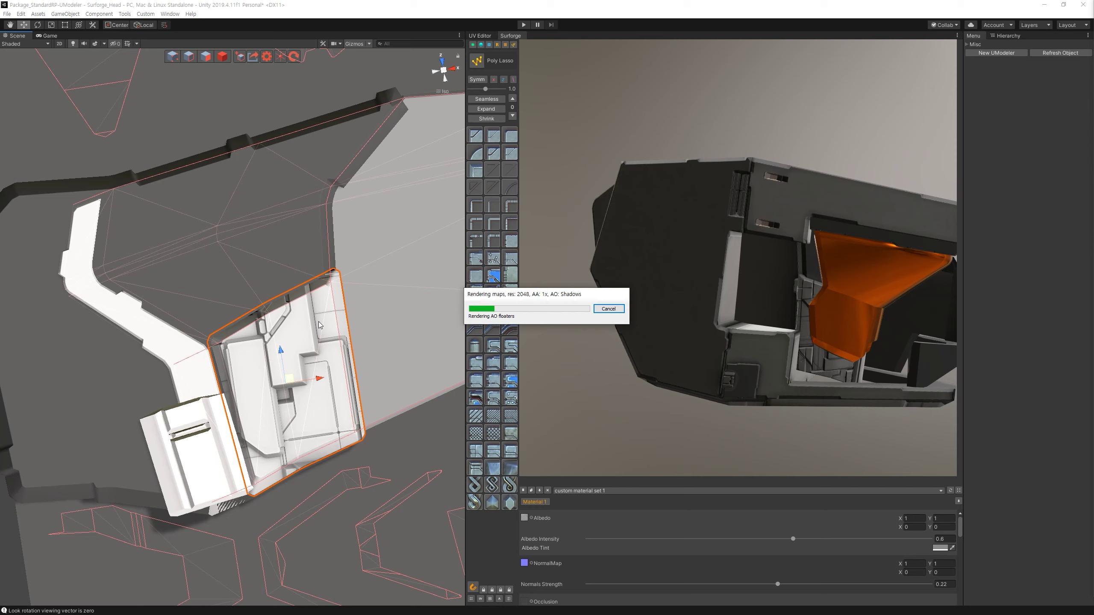
pyautogui.keyDown('alt'); pyautogui.moveTo(618, 355); pyautogui.dragTo(578, 351); pyautogui.keyUp('alt')
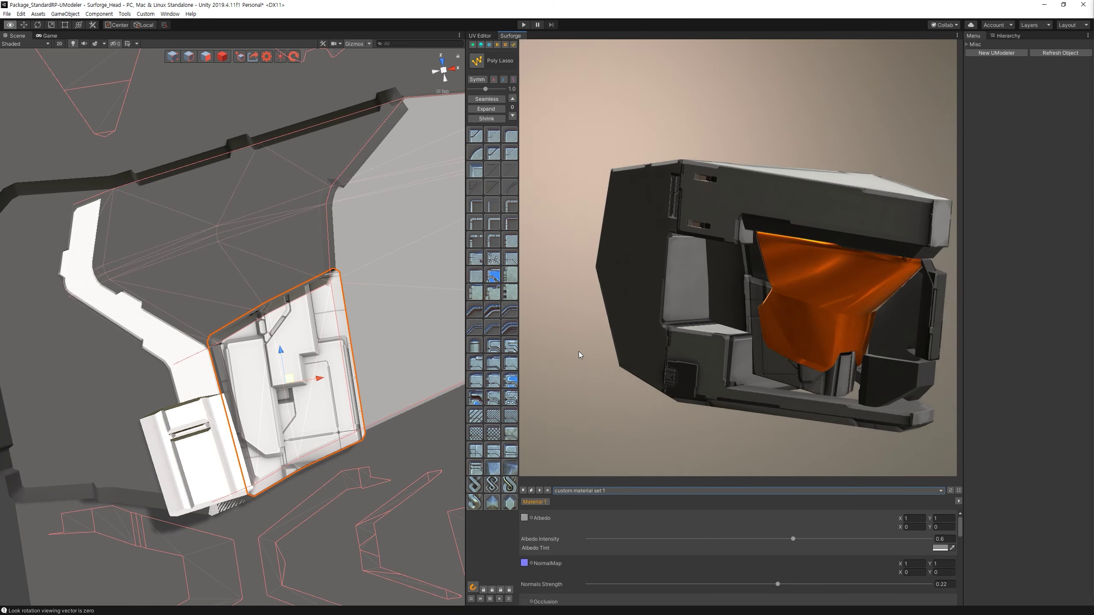
pyautogui.moveTo(306, 123); pyautogui.dragTo(324, 136, button='middle')
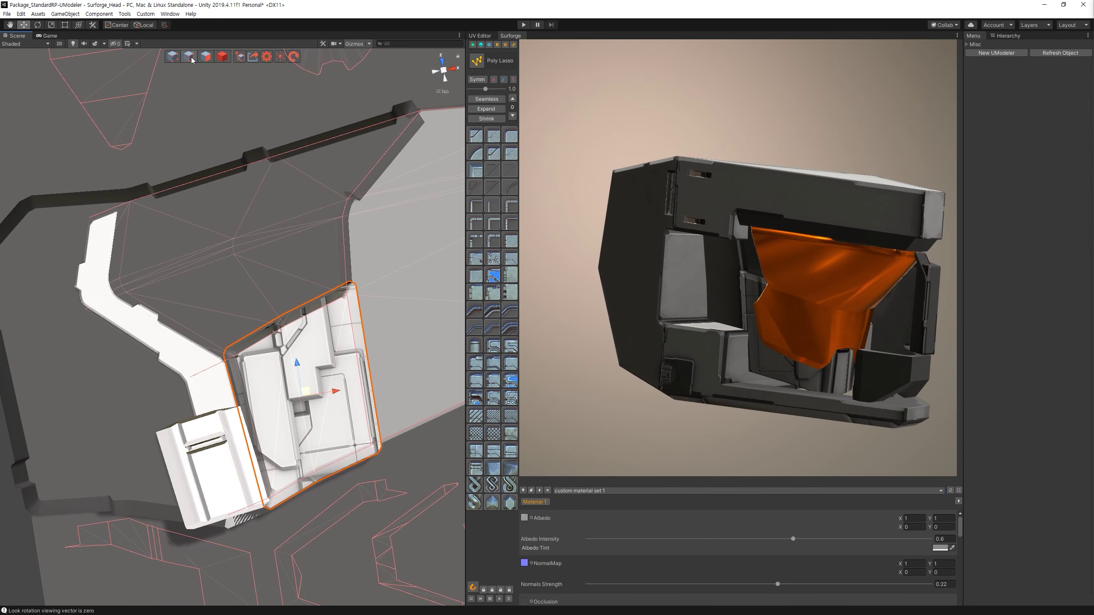
pyautogui.keyDown('alt'); pyautogui.moveTo(293, 327); pyautogui.dragTo(307, 359); pyautogui.keyUp('alt')
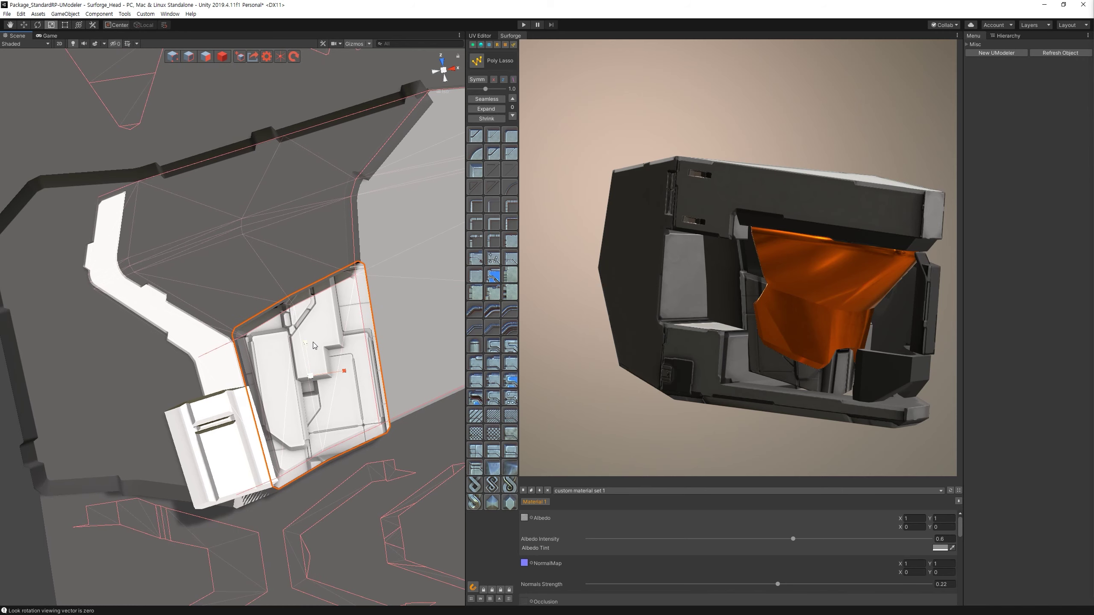
# Scale the patterned plate down to about half size, then delete it.
pyautogui.press('r')
pyautogui.moveTo(307, 357); pyautogui.dragTo(299, 426)
pyautogui.press('w')
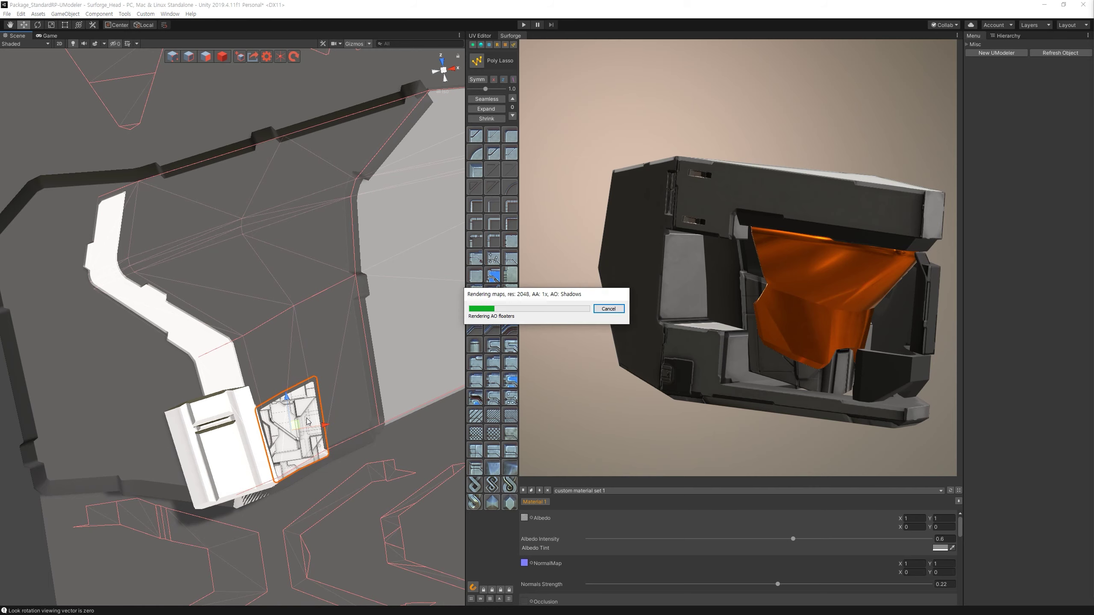
pyautogui.moveTo(689, 327); pyautogui.dragTo(769, 337)
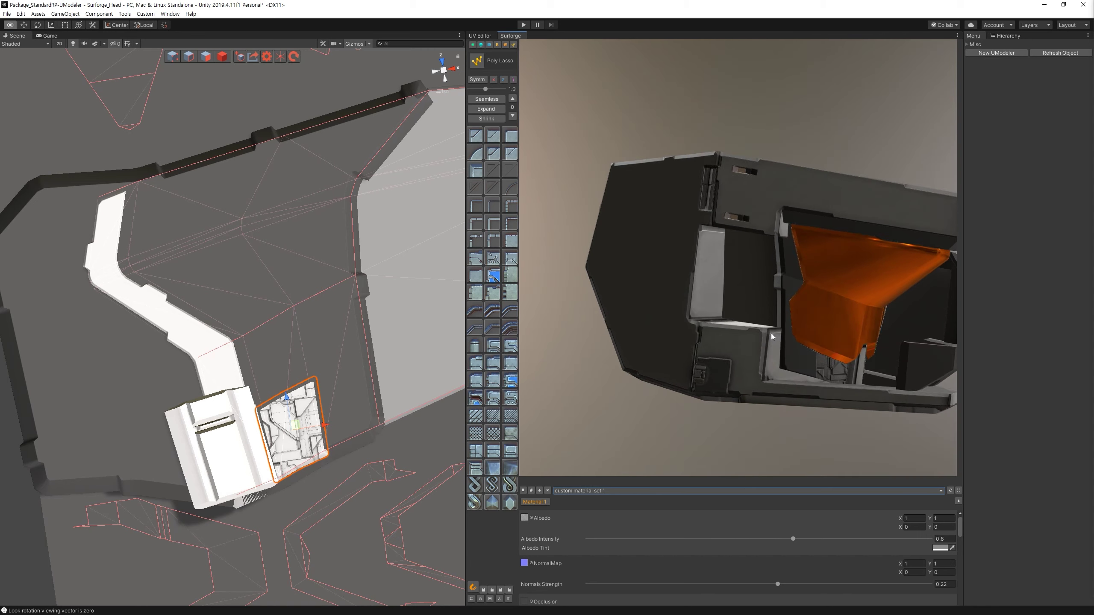
pyautogui.press('Delete')
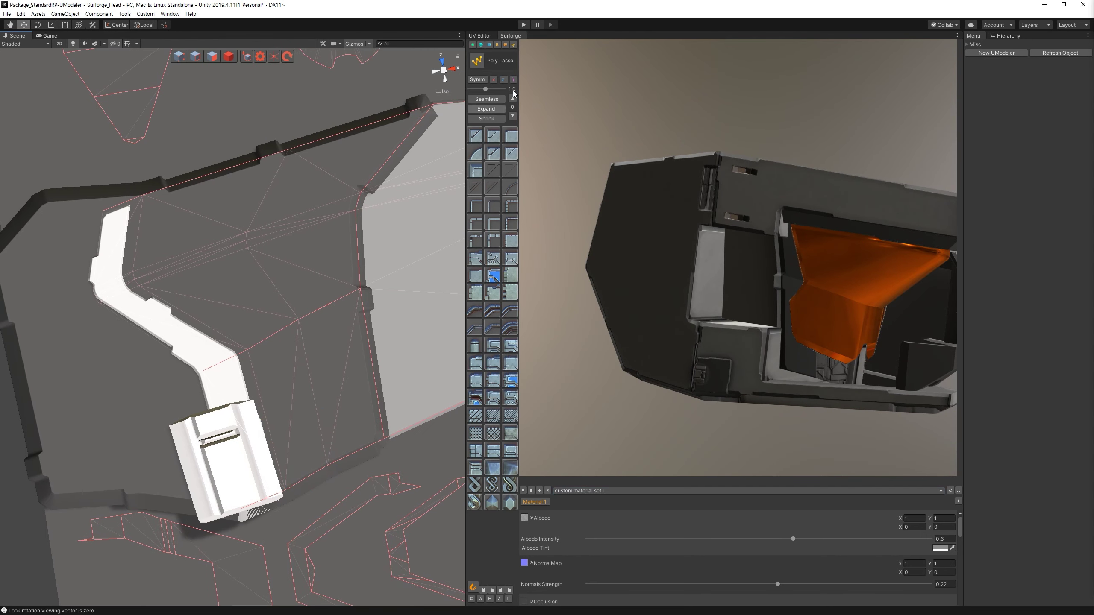
# Draw an L-shaped white plate beside the vented block and lift it upward.
pyautogui.click(475, 275)
pyautogui.click(305, 408)
pyautogui.click(269, 434)
pyautogui.click(360, 289)
pyautogui.moveTo(390, 320)
pyautogui.keyDown('alt'); pyautogui.mouseDown()
pyautogui.moveTo(344, 373)
pyautogui.moveTo(340, 353)
pyautogui.mouseUp(); pyautogui.keyUp('alt')
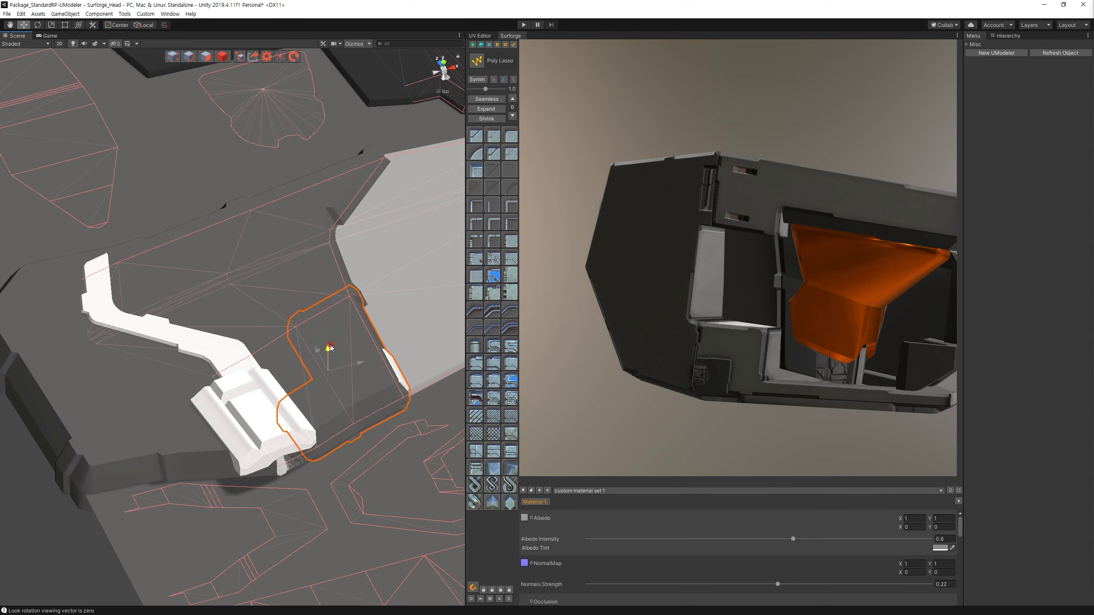
pyautogui.moveTo(328, 350); pyautogui.dragTo(329, 335)
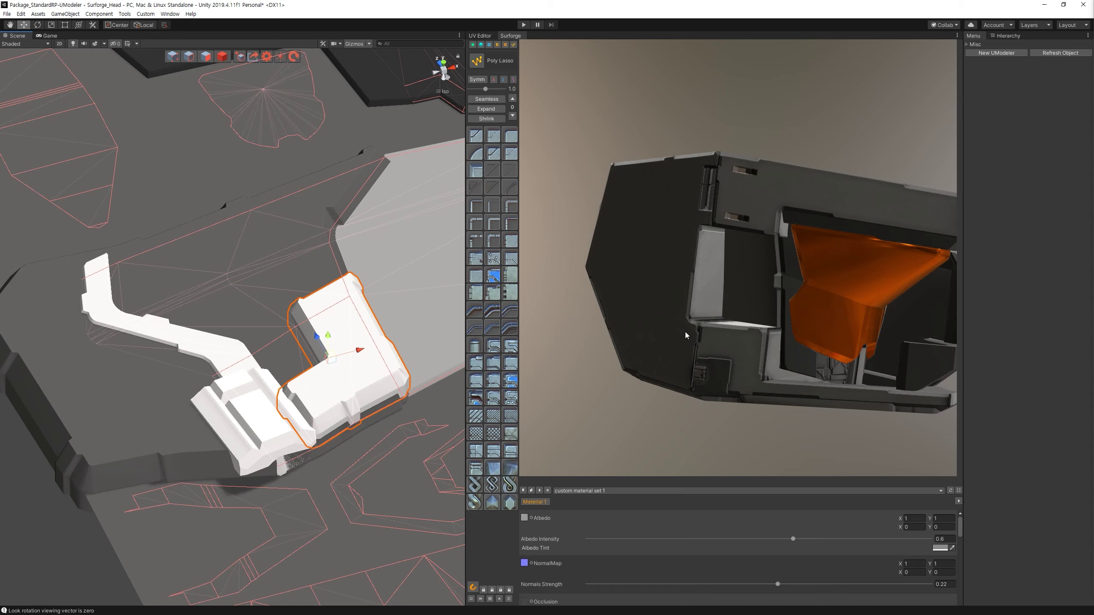
pyautogui.moveTo(686, 337); pyautogui.dragTo(762, 304)
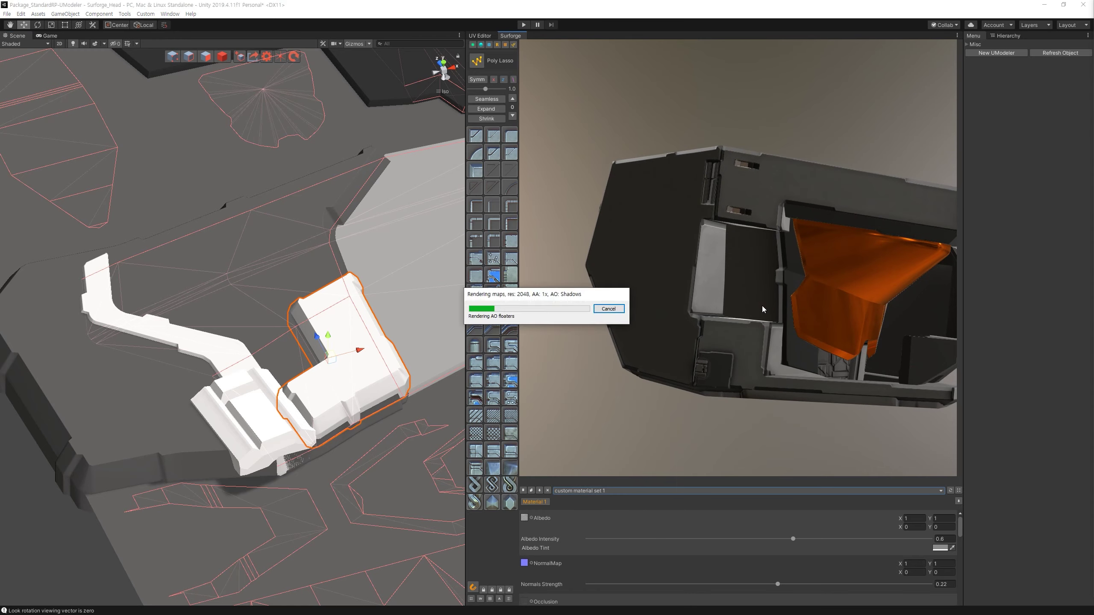
pyautogui.moveTo(760, 290); pyautogui.dragTo(811, 334)
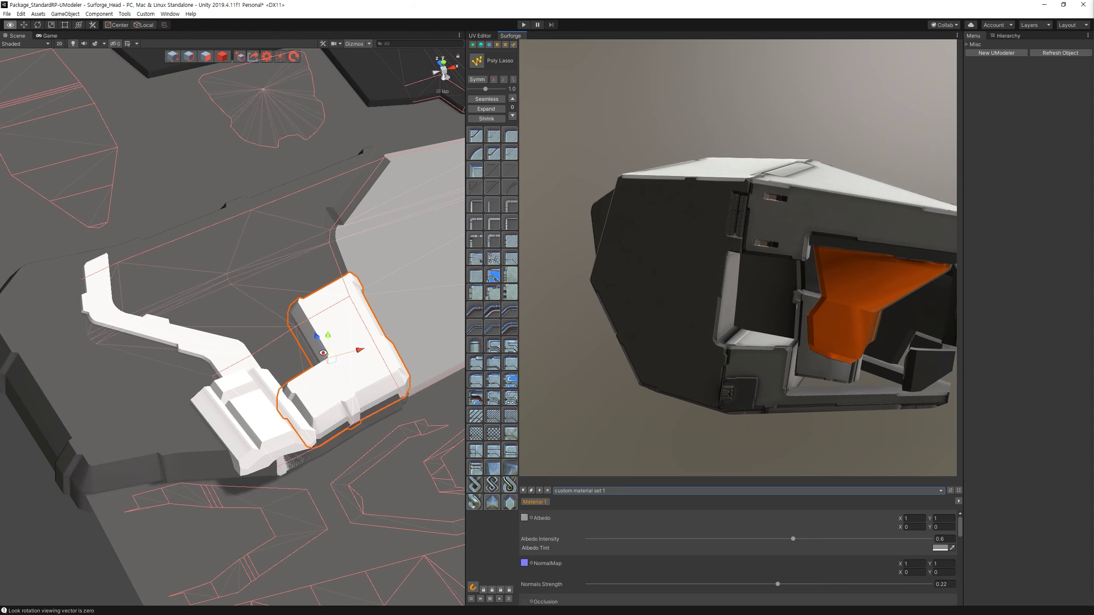
pyautogui.keyDown('alt'); pyautogui.moveTo(319, 357); pyautogui.dragTo(295, 417); pyautogui.keyUp('alt')
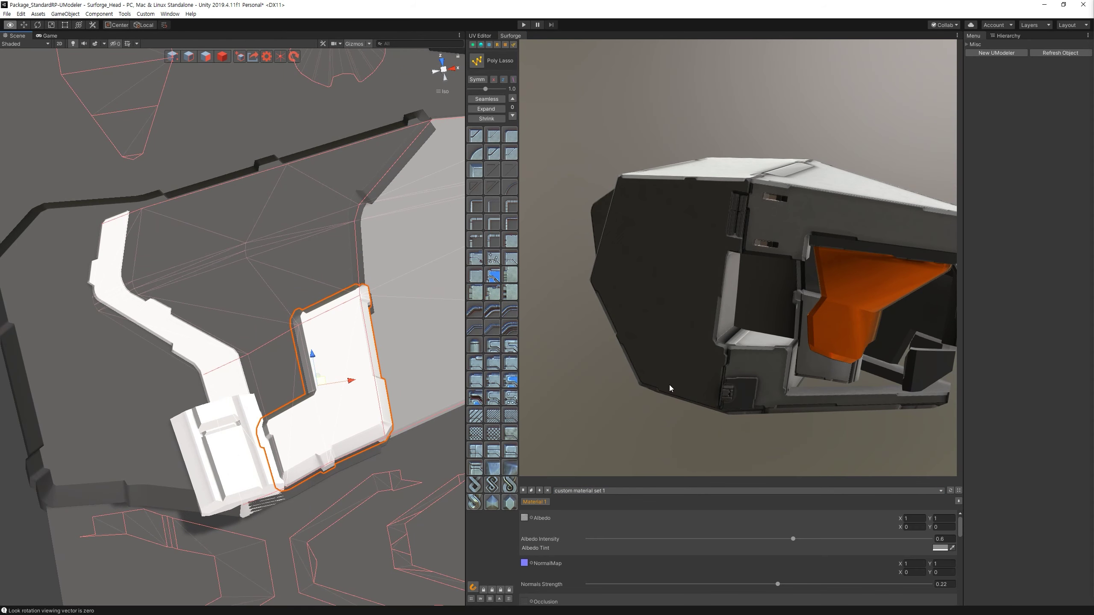
pyautogui.click(505, 44)
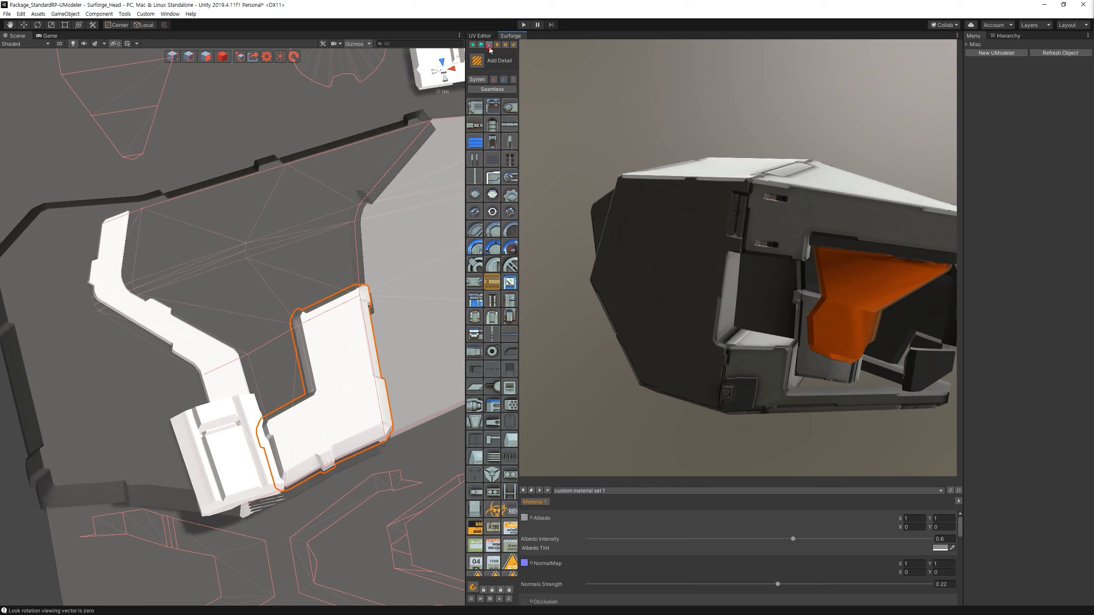
# Assign material mask 4 to the new L-shaped plate beside the vented block so it turns dark.
pyautogui.click(489, 45)
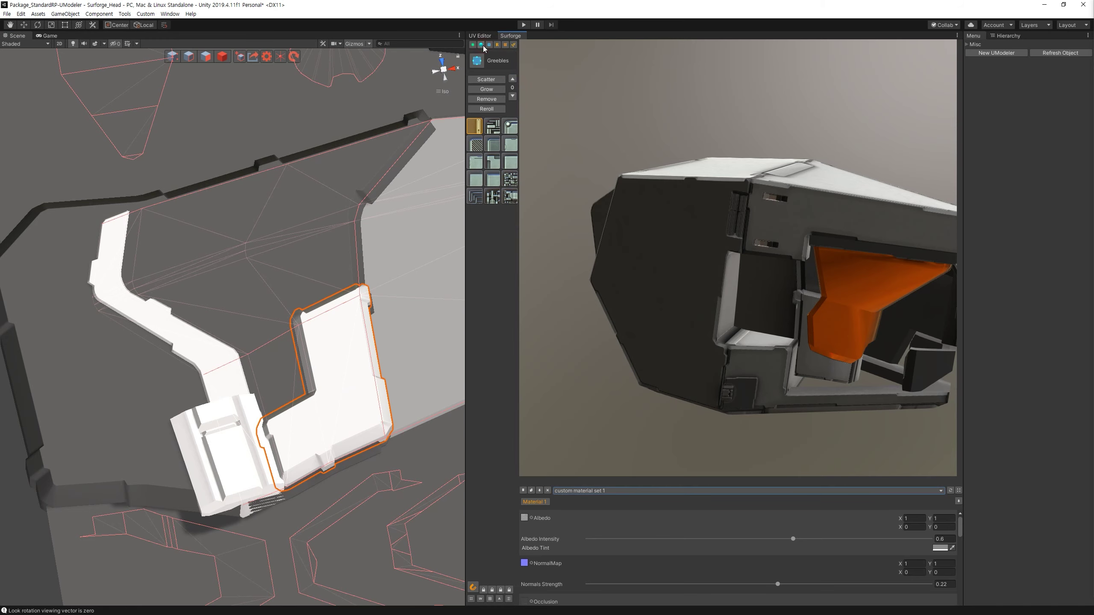
pyautogui.click(483, 46)
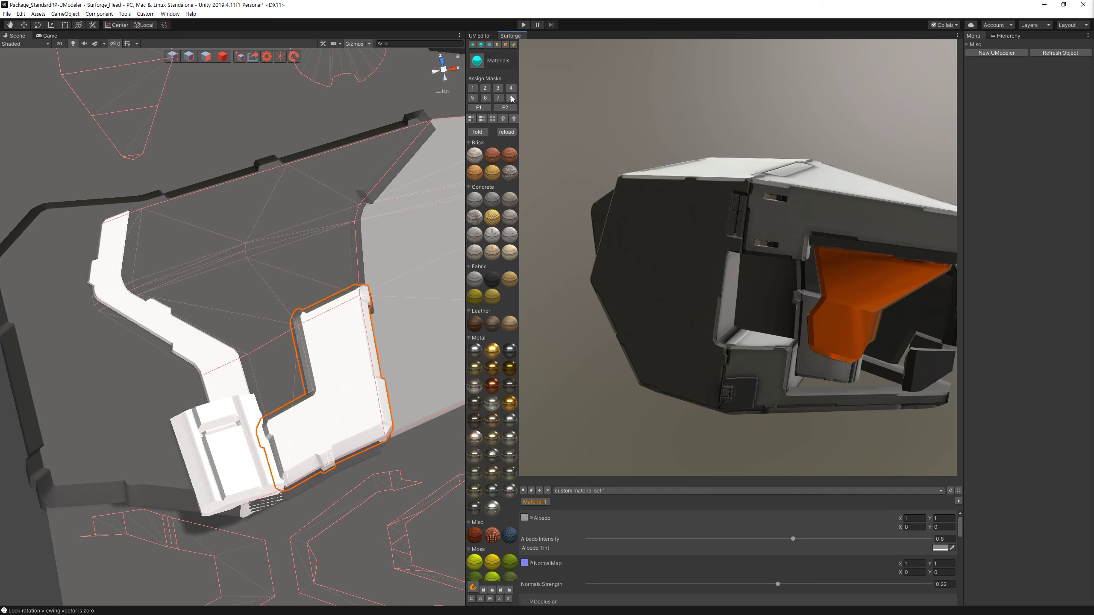
pyautogui.click(509, 88)
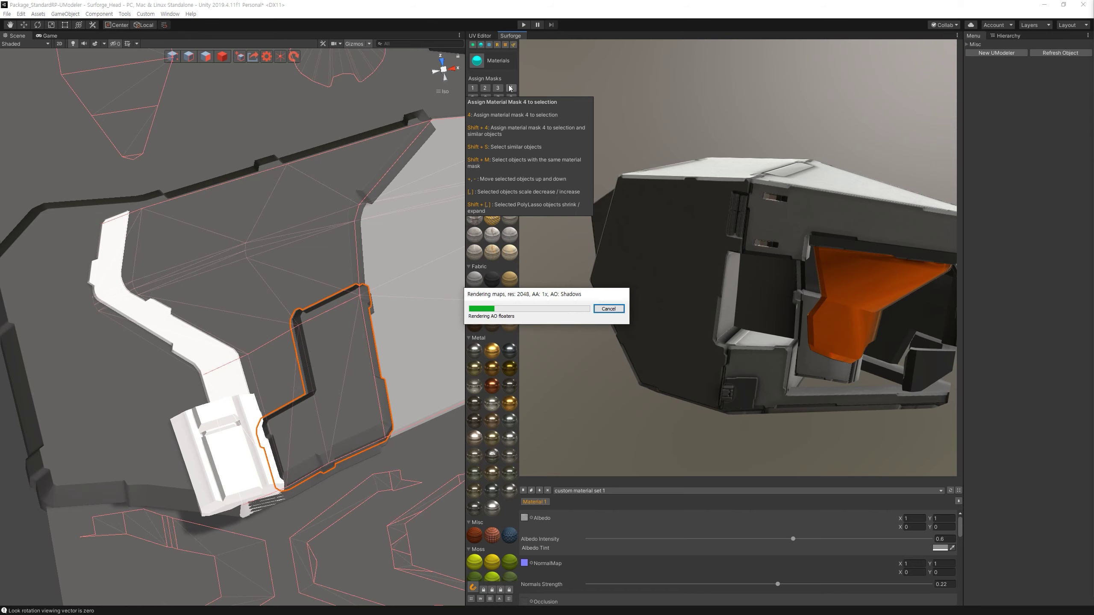
pyautogui.moveTo(624, 151)
pyautogui.mouseDown()
pyautogui.moveTo(750, 232)
pyautogui.moveTo(766, 230)
pyautogui.moveTo(752, 206)
pyautogui.moveTo(687, 211)
pyautogui.moveTo(734, 220)
pyautogui.mouseUp()
pyautogui.moveTo(379, 275)
pyautogui.keyDown('alt'); pyautogui.mouseDown()
pyautogui.moveTo(361, 285)
pyautogui.moveTo(345, 208)
pyautogui.mouseUp(); pyautogui.keyUp('alt')
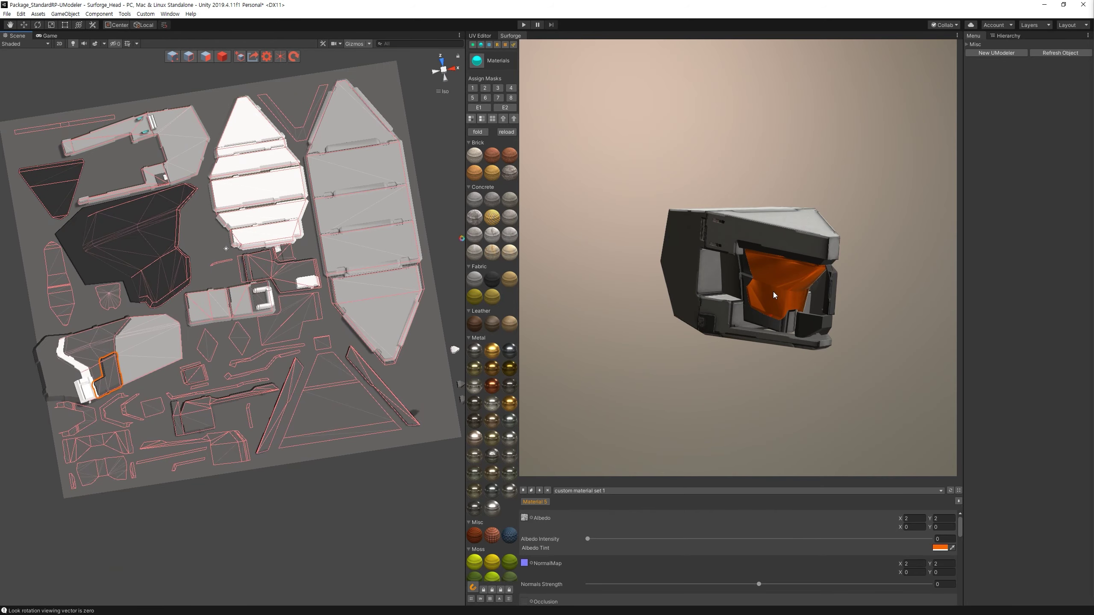
# Draw a closed Poly Lasso plate inside the large dark UV panel.
pyautogui.scroll(10, 321, 337)
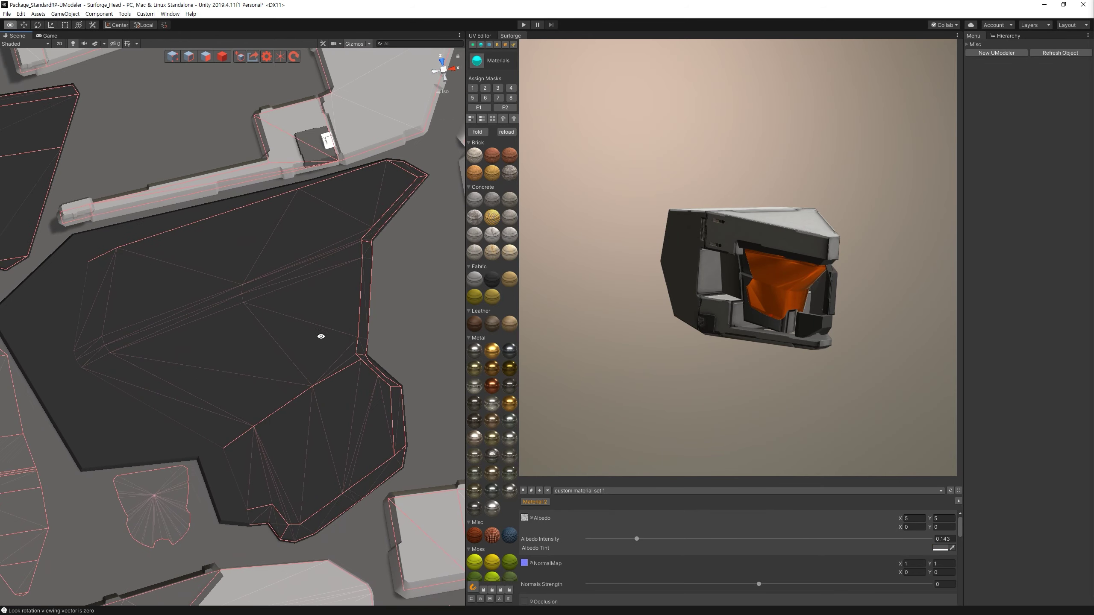
pyautogui.keyDown('alt'); pyautogui.moveTo(321, 336); pyautogui.dragTo(295, 371); pyautogui.keyUp('alt')
pyautogui.click(513, 45)
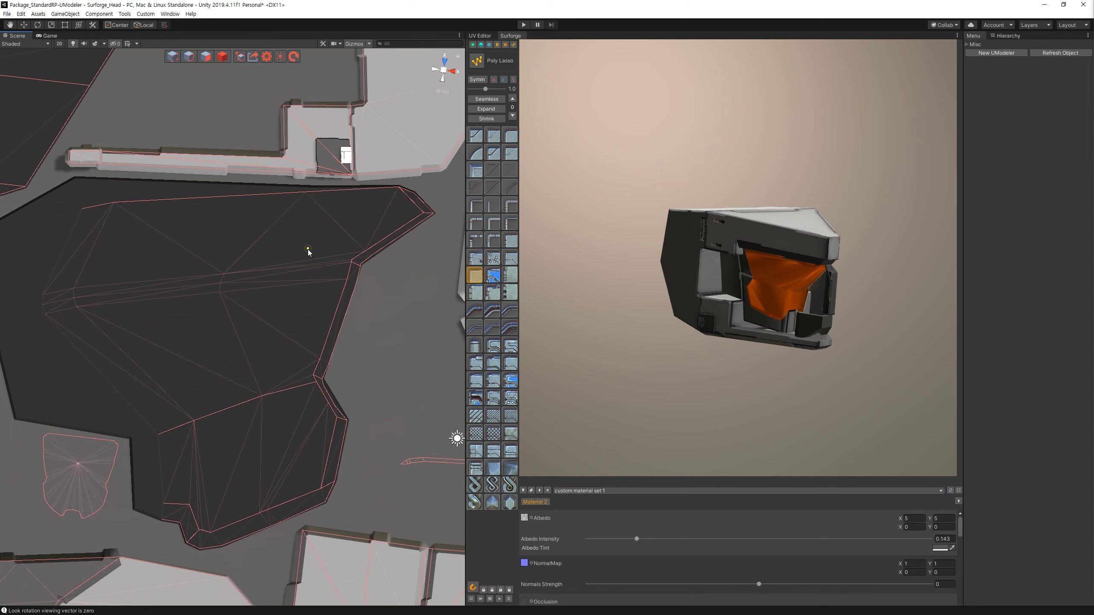
pyautogui.keyDown('alt'); pyautogui.moveTo(305, 244); pyautogui.dragTo(317, 251); pyautogui.keyUp('alt')
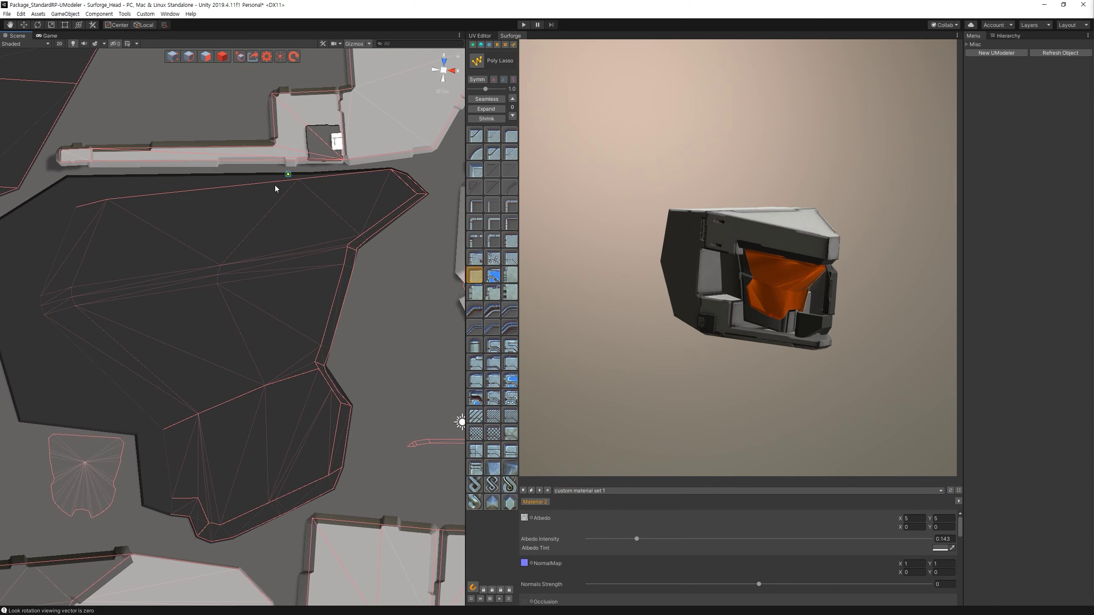
pyautogui.click(253, 228)
pyautogui.click(261, 310)
pyautogui.click(277, 349)
pyautogui.click(364, 343)
pyautogui.click(413, 164)
pyautogui.click(248, 186)
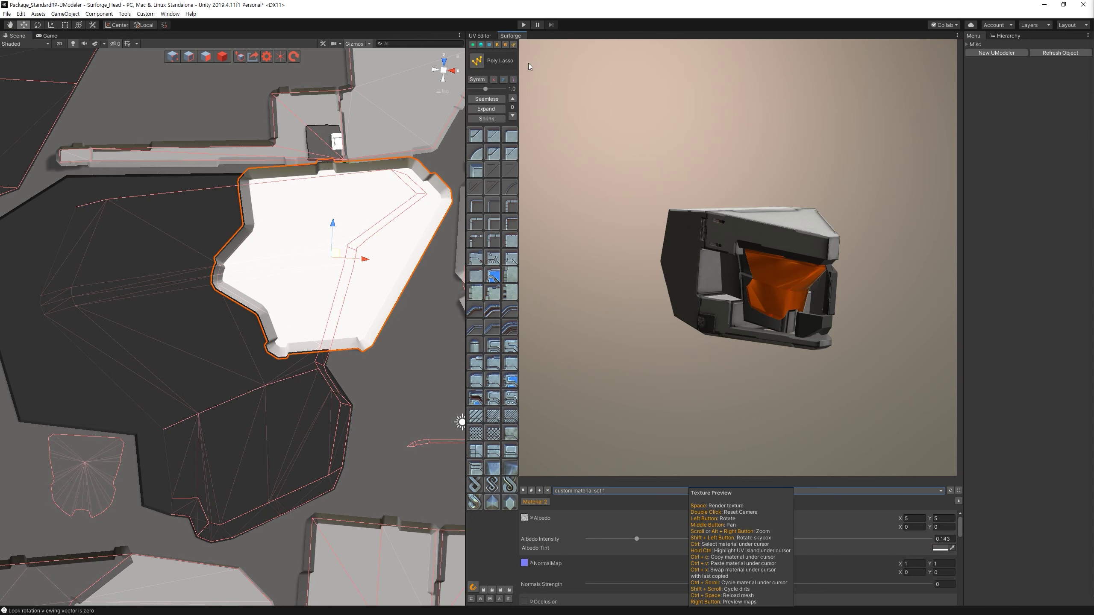
# Give the new lasso plate material mask 5 and inspect it on the helmet preview.
pyautogui.click(481, 45)
pyautogui.click(474, 99)
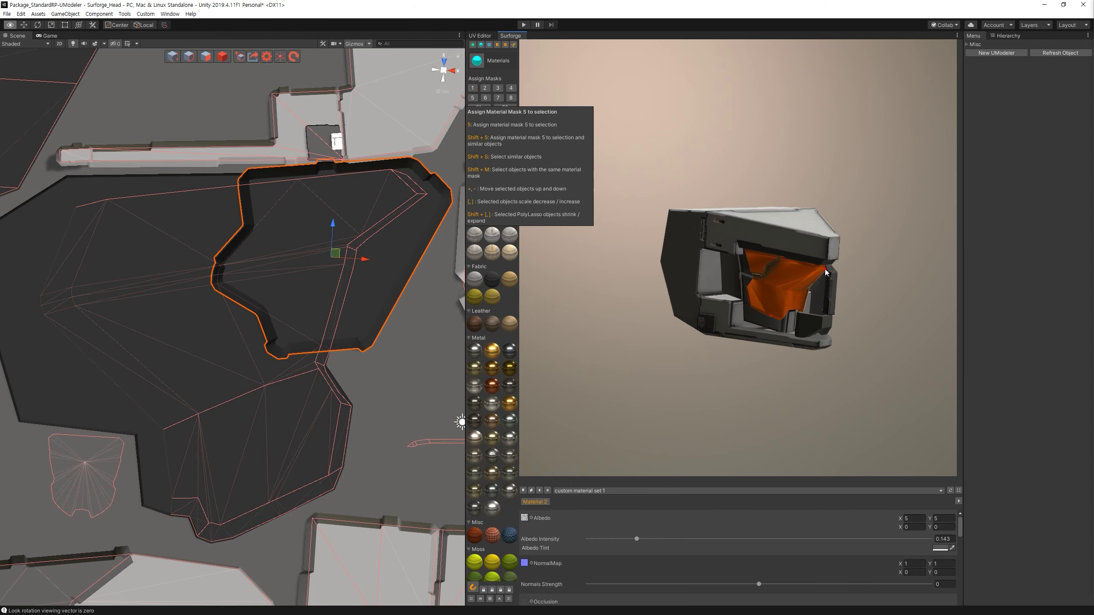
pyautogui.keyDown('alt'); pyautogui.moveTo(766, 271); pyautogui.dragTo(836, 271); pyautogui.keyUp('alt')
pyautogui.scroll(3, 837, 272)
pyautogui.scroll(3, 836, 271)
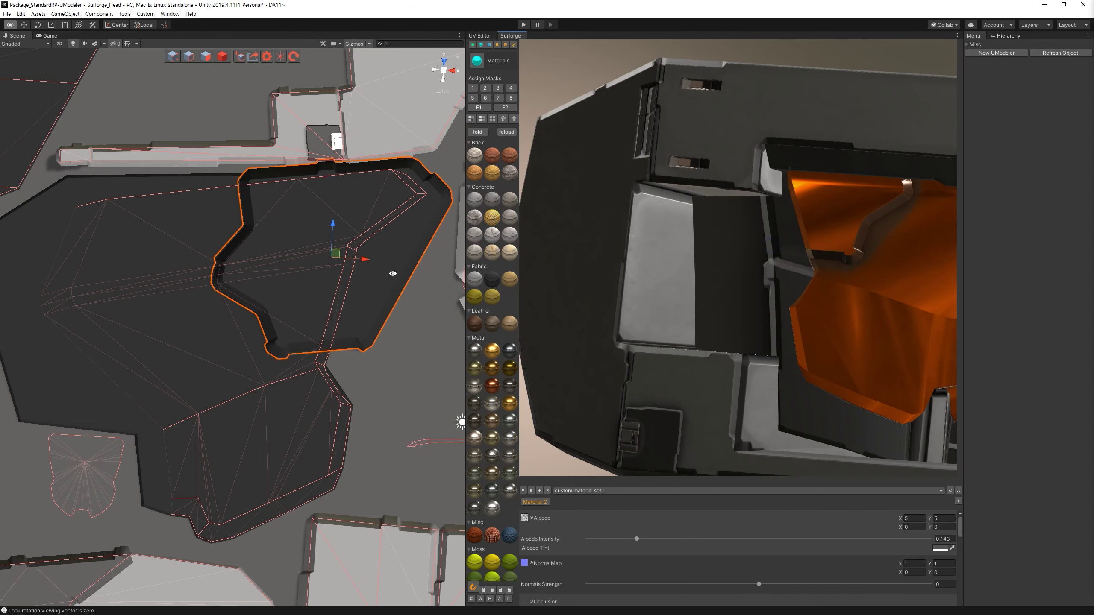
pyautogui.moveTo(393, 274); pyautogui.dragTo(368, 299, button='middle')
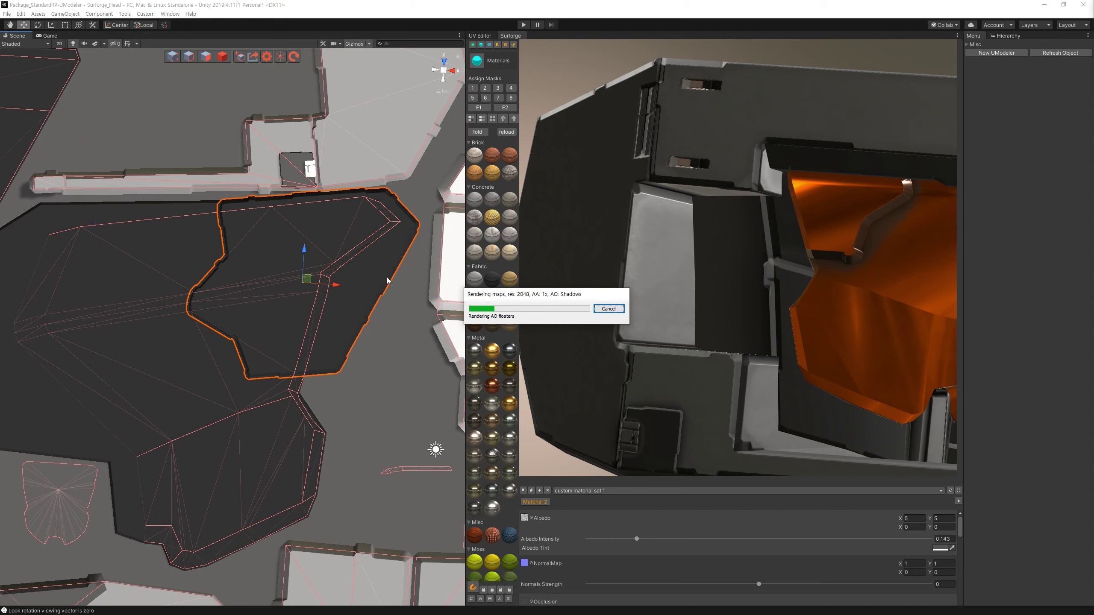
pyautogui.moveTo(791, 226)
pyautogui.keyDown('alt'); pyautogui.mouseDown()
pyautogui.moveTo(840, 240)
pyautogui.moveTo(698, 242)
pyautogui.mouseUp(); pyautogui.keyUp('alt')
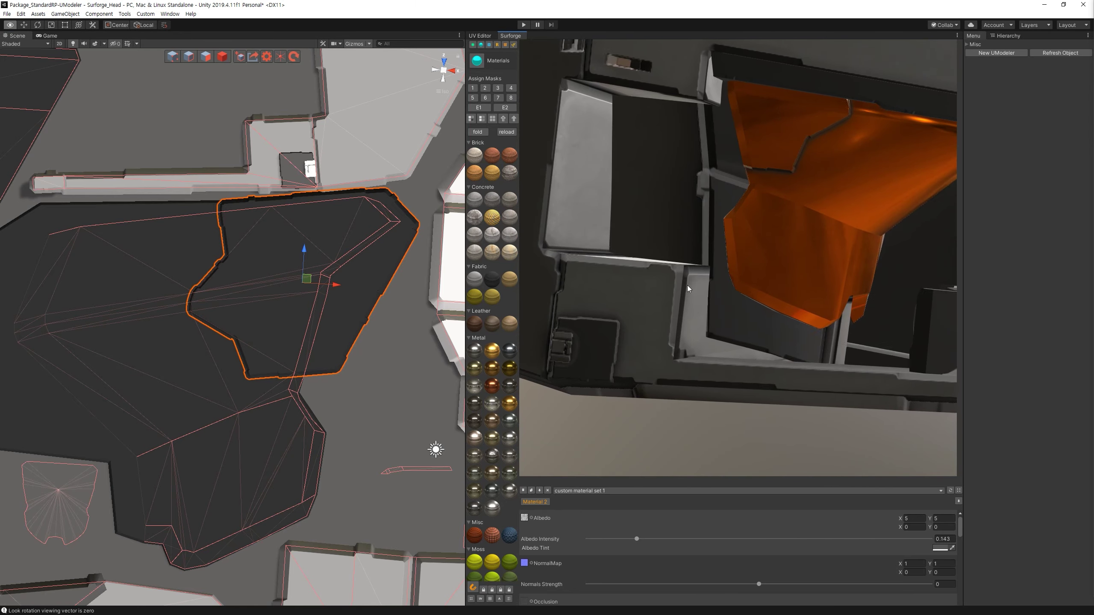
pyautogui.moveTo(231, 245); pyautogui.dragTo(319, 247, button='middle')
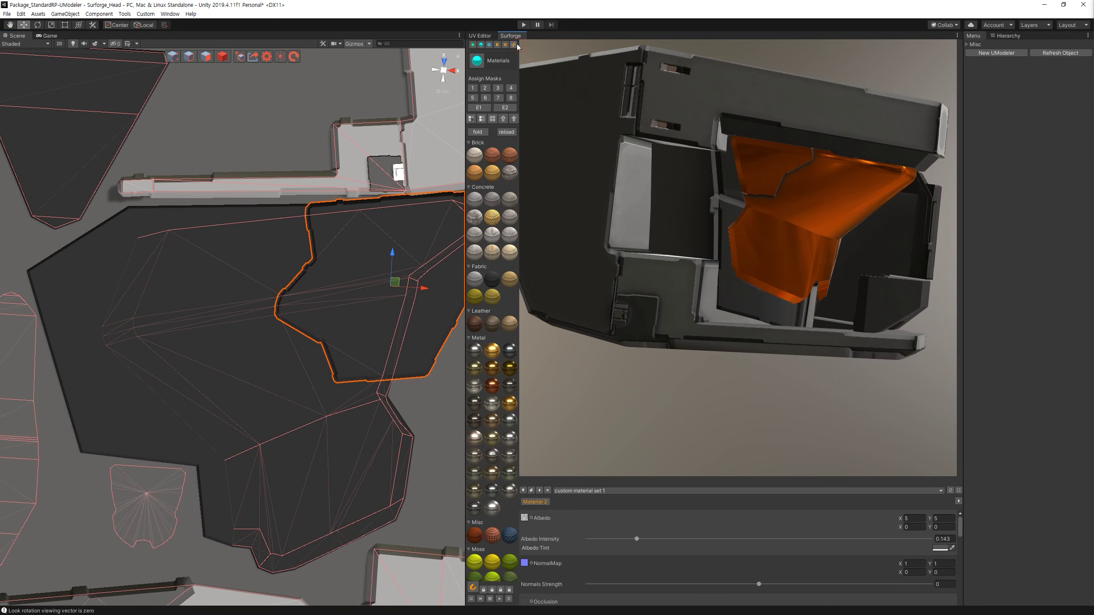
# Draw a four-corner Poly Lasso plate inside the large dark panel and close it.
pyautogui.click(513, 45)
pyautogui.click(278, 315)
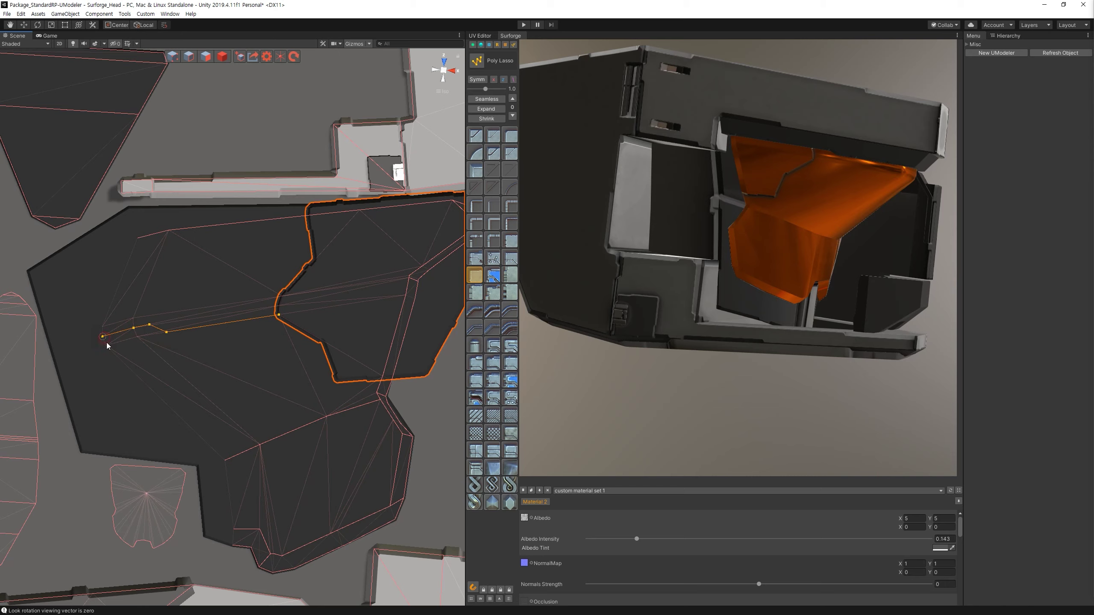
pyautogui.click(85, 352)
pyautogui.click(288, 372)
pyautogui.click(325, 349)
pyautogui.click(280, 319)
pyautogui.press('w')
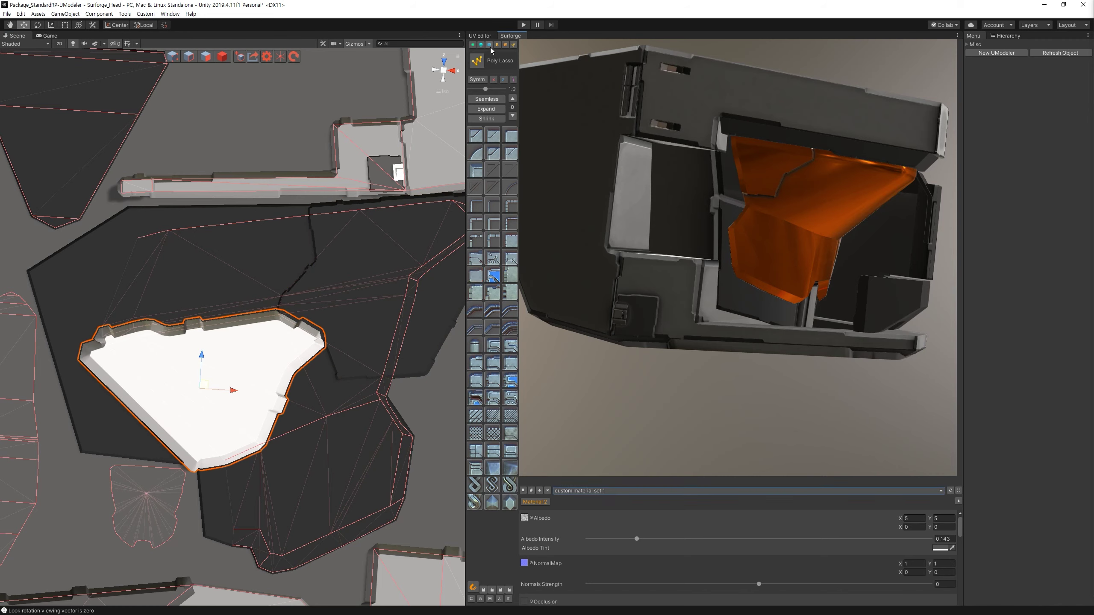
# Render the new plate onto the helmet texture at 2048 and inspect the preview.
pyautogui.click(490, 46)
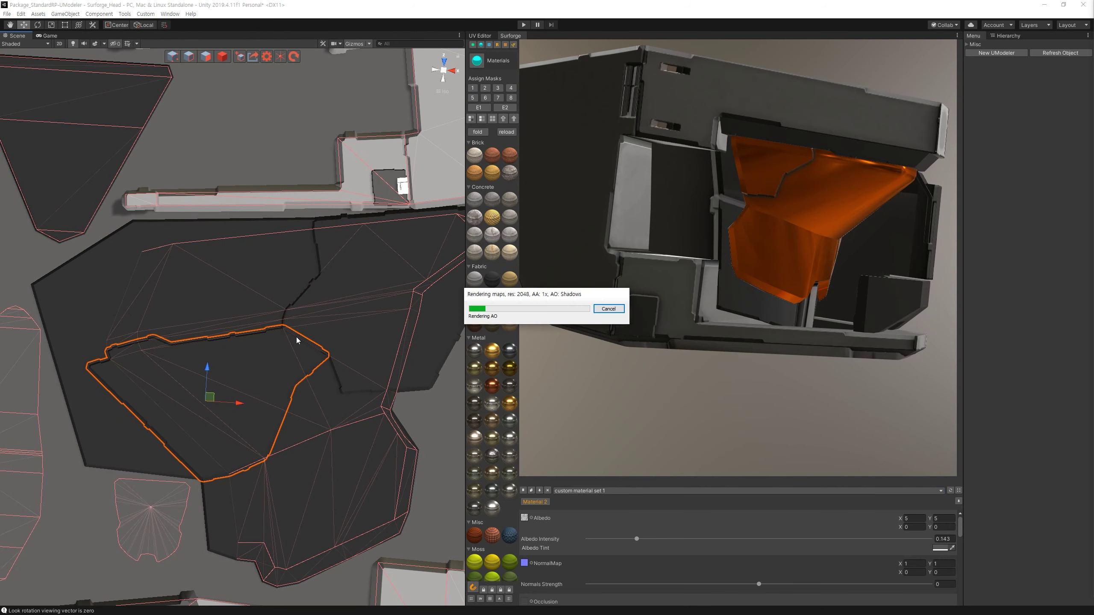
pyautogui.moveTo(717, 284)
pyautogui.mouseDown(button='right')
pyautogui.moveTo(705, 302)
pyautogui.moveTo(740, 281)
pyautogui.mouseUp(button='right')
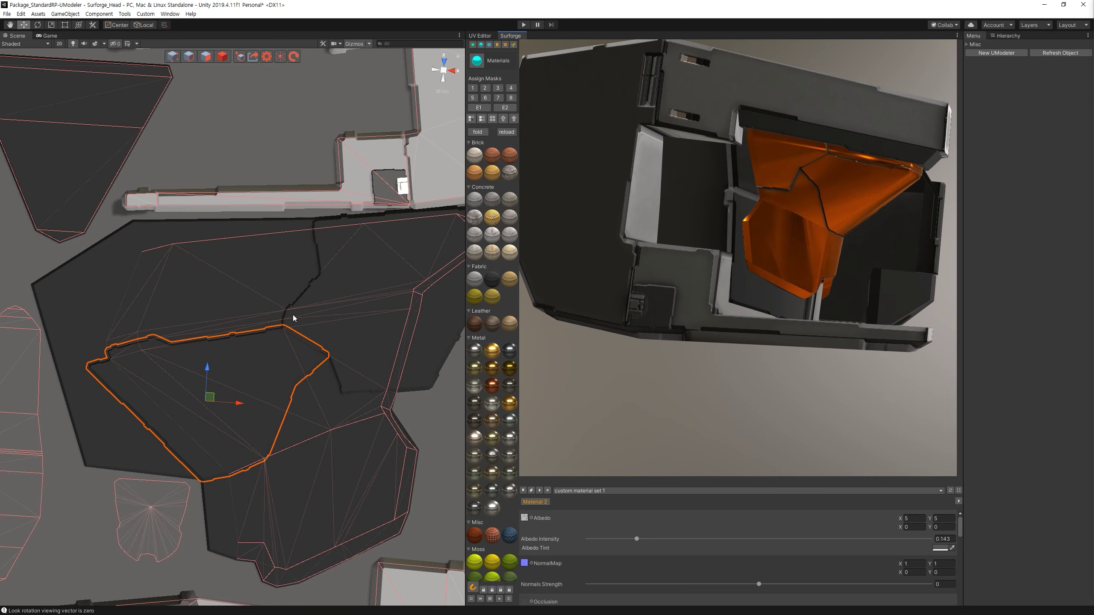
pyautogui.scroll(3, 318, 264)
pyautogui.scroll(2, 318, 265)
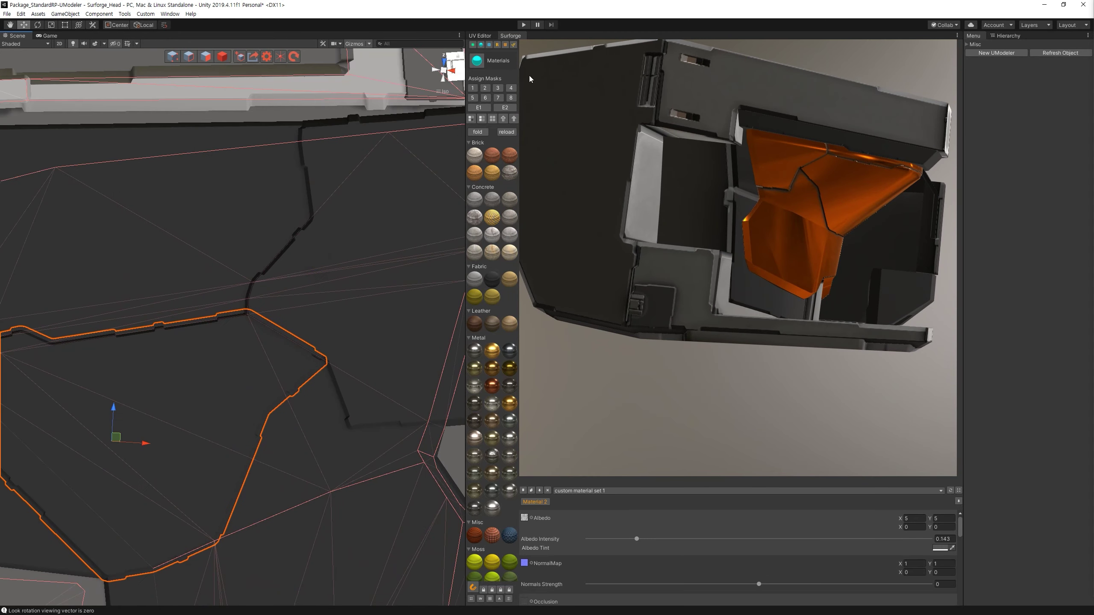
# Place a small detail on the dark panel, rotate it about 40 degrees and shrink it.
pyautogui.click(513, 46)
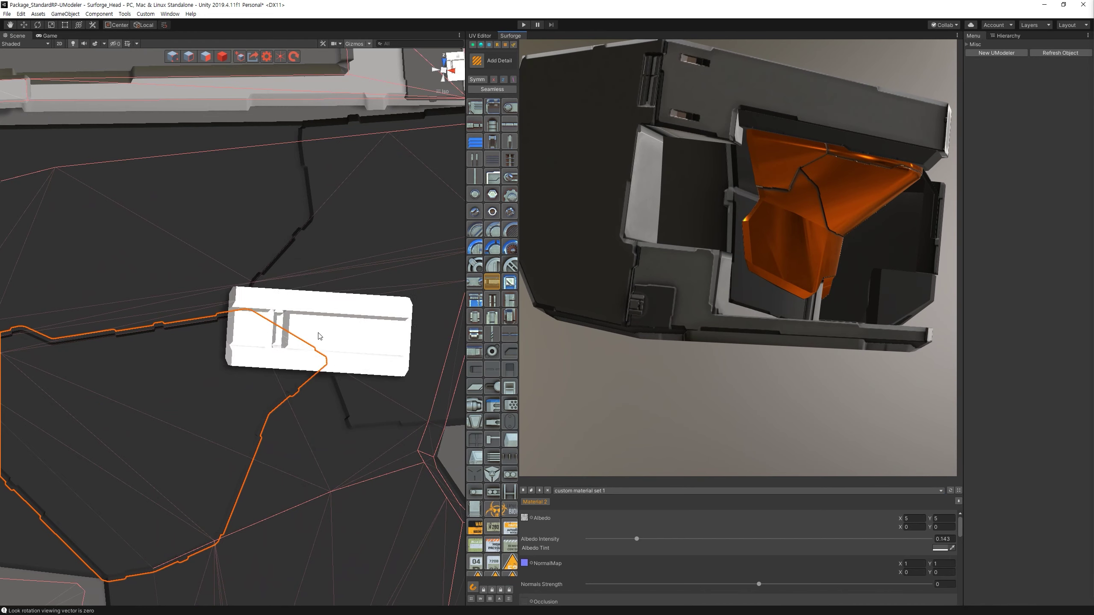
pyautogui.click(320, 337)
pyautogui.press('w')
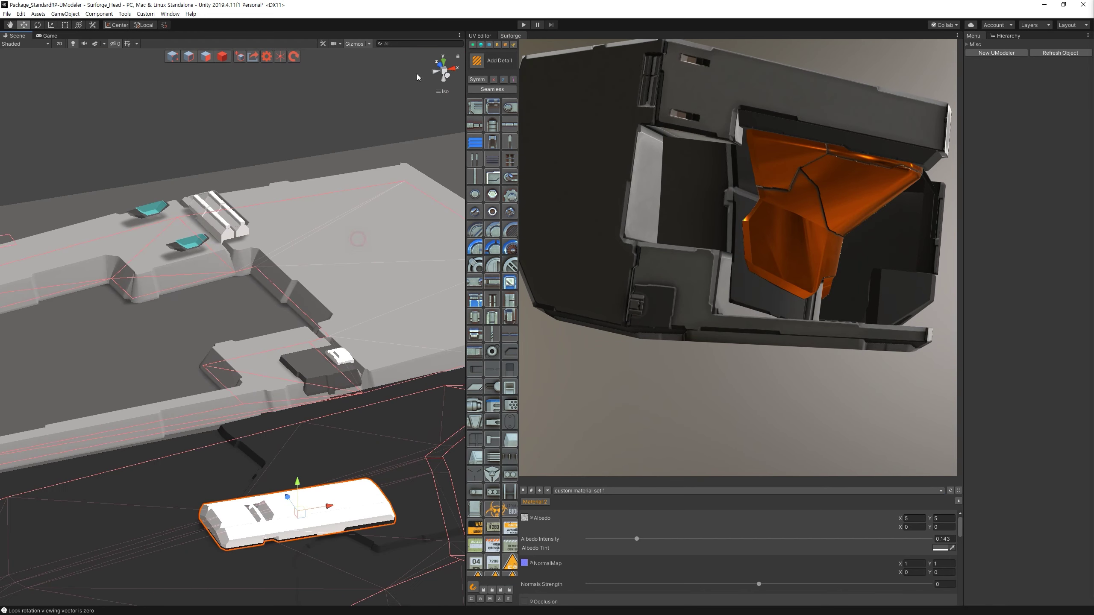
pyautogui.click(445, 58)
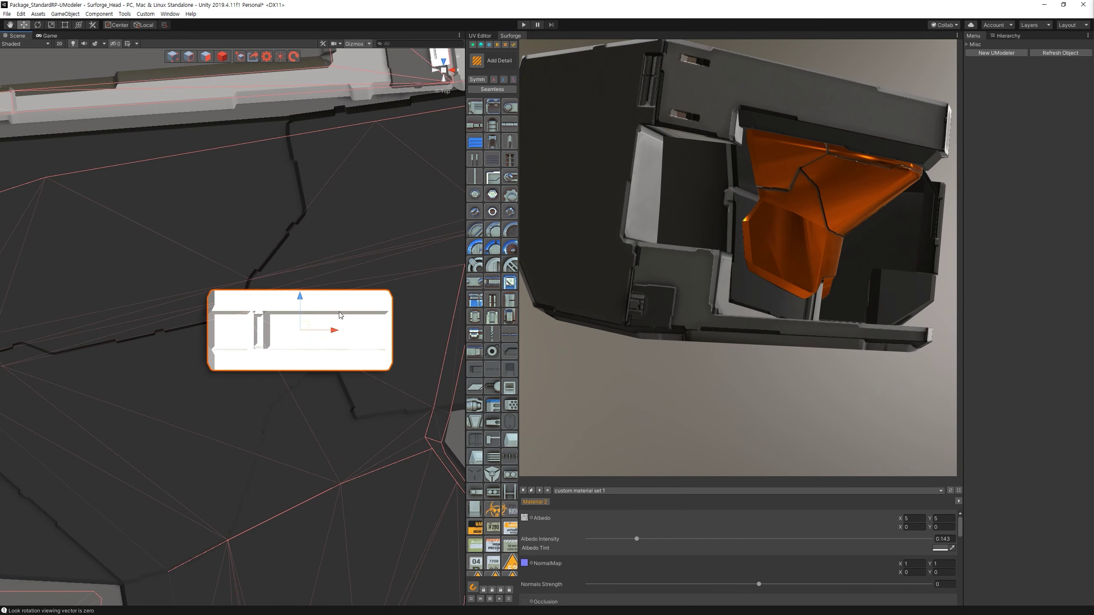
pyautogui.press('e')
pyautogui.moveTo(333, 314); pyautogui.dragTo(293, 332)
pyautogui.press('r')
pyautogui.press('w')
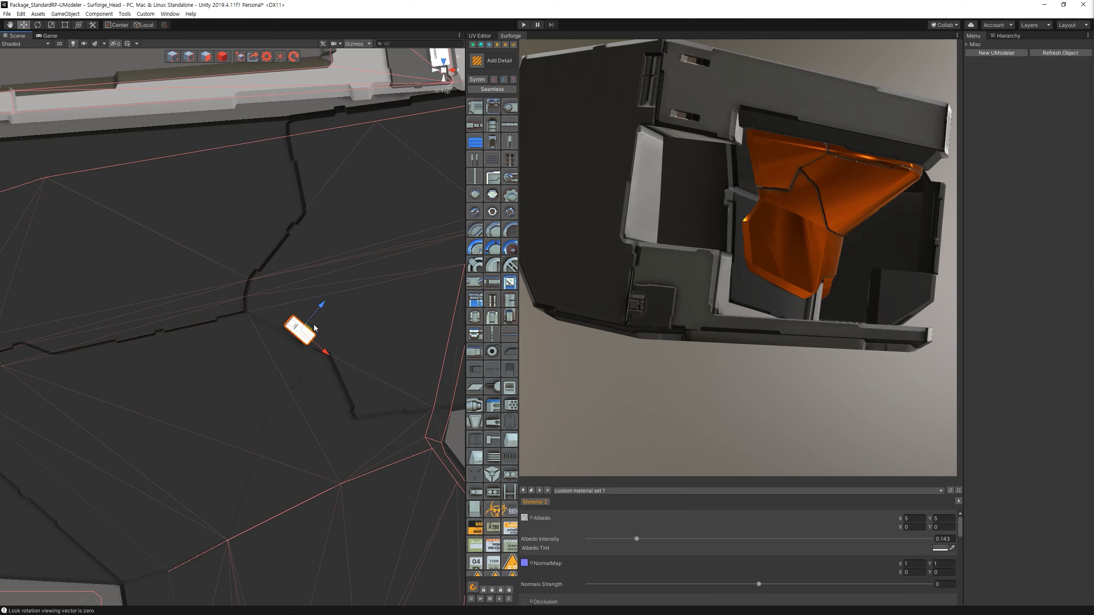
# Turn the detail to follow the panel edge and lengthen it.
pyautogui.moveTo(325, 332); pyautogui.dragTo(297, 344, button='middle')
pyautogui.press('e')
pyautogui.moveTo(305, 334)
pyautogui.mouseDown()
pyautogui.moveTo(307, 314)
pyautogui.moveTo(290, 359)
pyautogui.moveTo(306, 376)
pyautogui.moveTo(270, 366)
pyautogui.moveTo(300, 386)
pyautogui.mouseUp()
pyautogui.press('w')
pyautogui.press('r')
pyautogui.press('w')
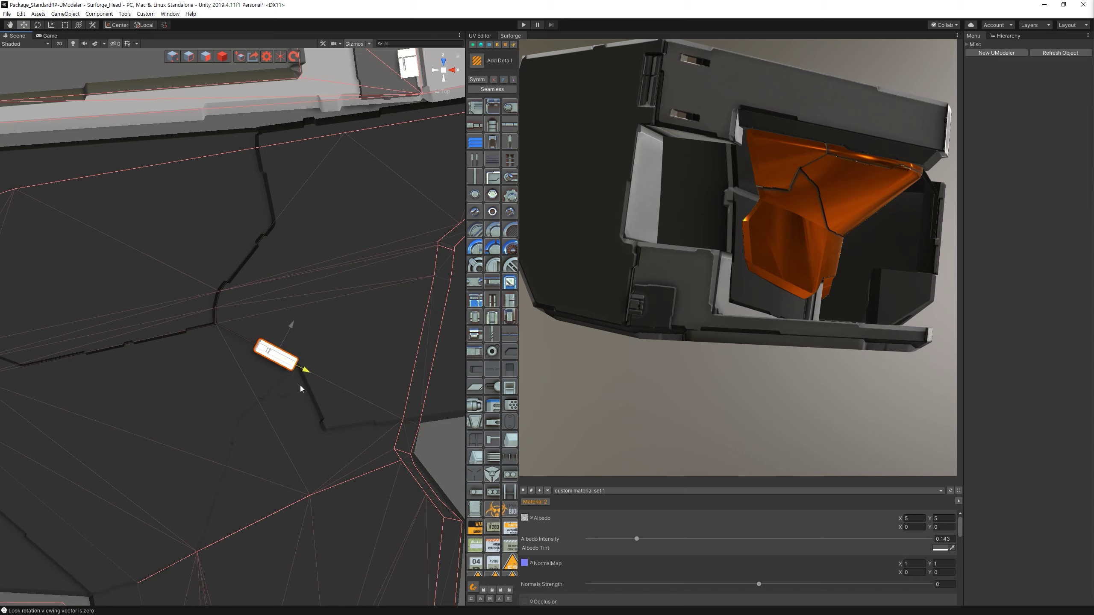
# Duplicate the detail up-left of the original, resize it, and adjust both details' height.
pyautogui.hotkey('ctrl', 'd')
pyautogui.moveTo(306, 369)
pyautogui.mouseDown()
pyautogui.moveTo(217, 326)
pyautogui.moveTo(226, 335)
pyautogui.moveTo(218, 336)
pyautogui.mouseUp()
pyautogui.press('r')
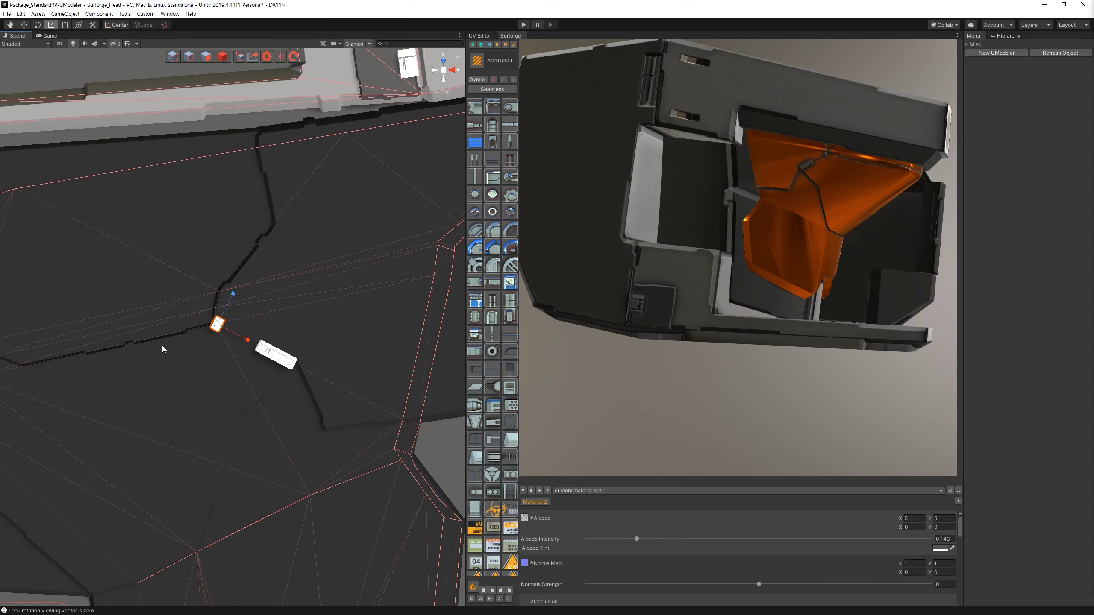
pyautogui.keyDown('alt'); pyautogui.moveTo(163, 350); pyautogui.dragTo(241, 453); pyautogui.keyUp('alt')
pyautogui.click(282, 468)
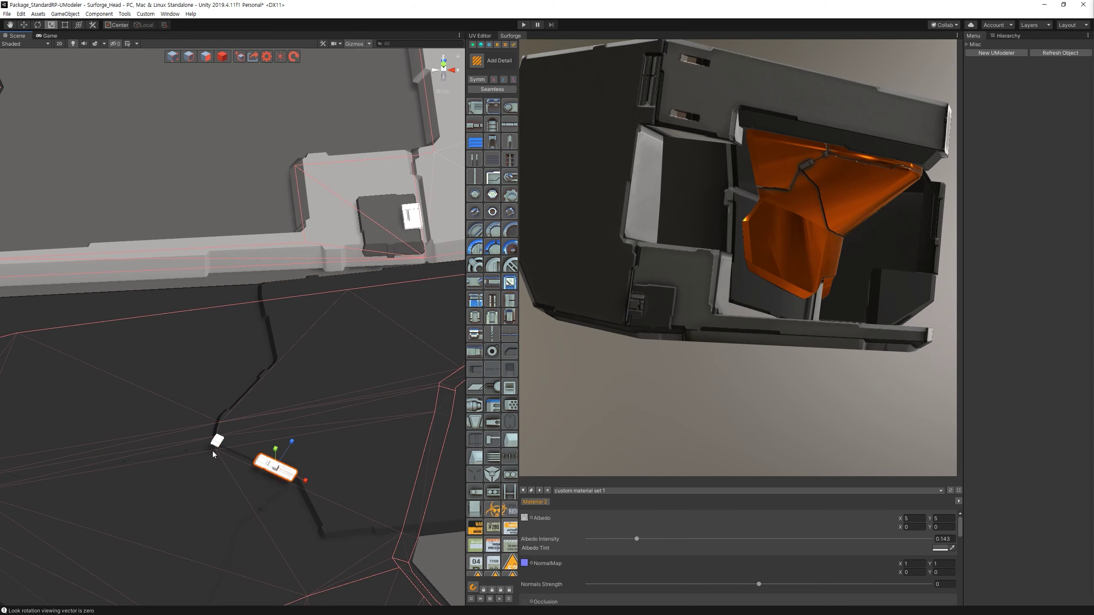
pyautogui.keyDown('shift'); pyautogui.click(217, 440); pyautogui.keyUp('shift')
pyautogui.moveTo(270, 343); pyautogui.dragTo(272, 339)
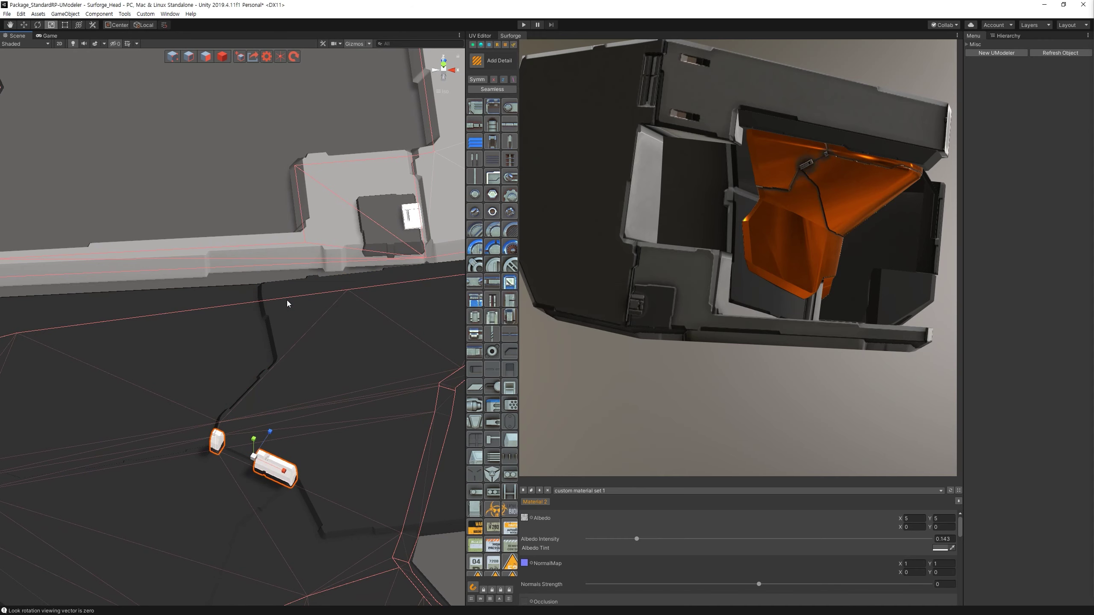
pyautogui.moveTo(697, 275)
pyautogui.keyDown('alt'); pyautogui.mouseDown()
pyautogui.moveTo(681, 258)
pyautogui.moveTo(746, 239)
pyautogui.mouseUp(); pyautogui.keyUp('alt')
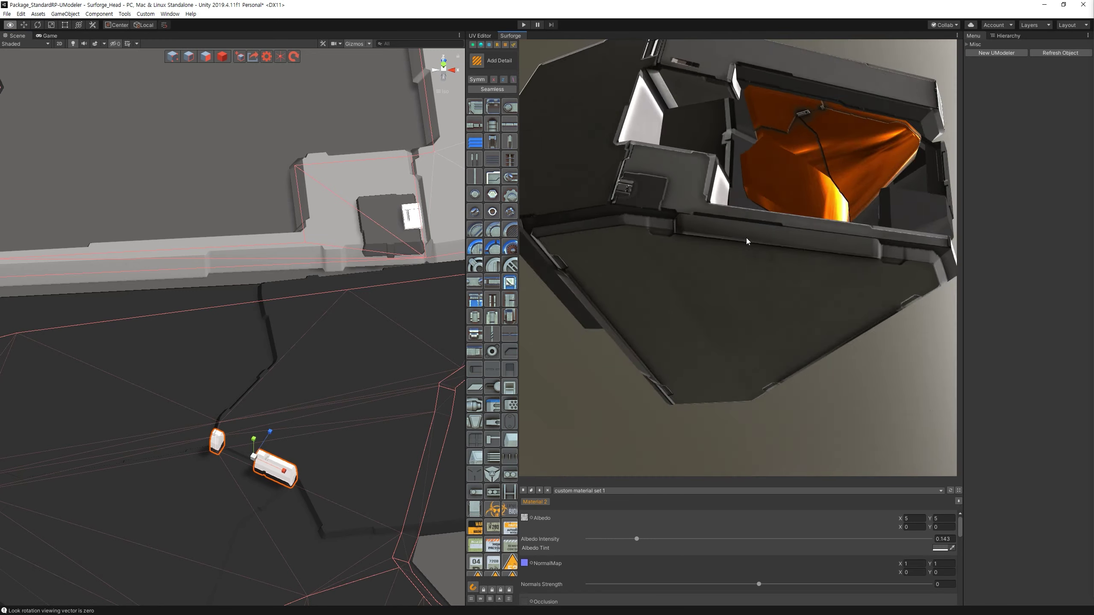
pyautogui.keyDown('alt'); pyautogui.moveTo(745, 240); pyautogui.dragTo(732, 276); pyautogui.keyUp('alt')
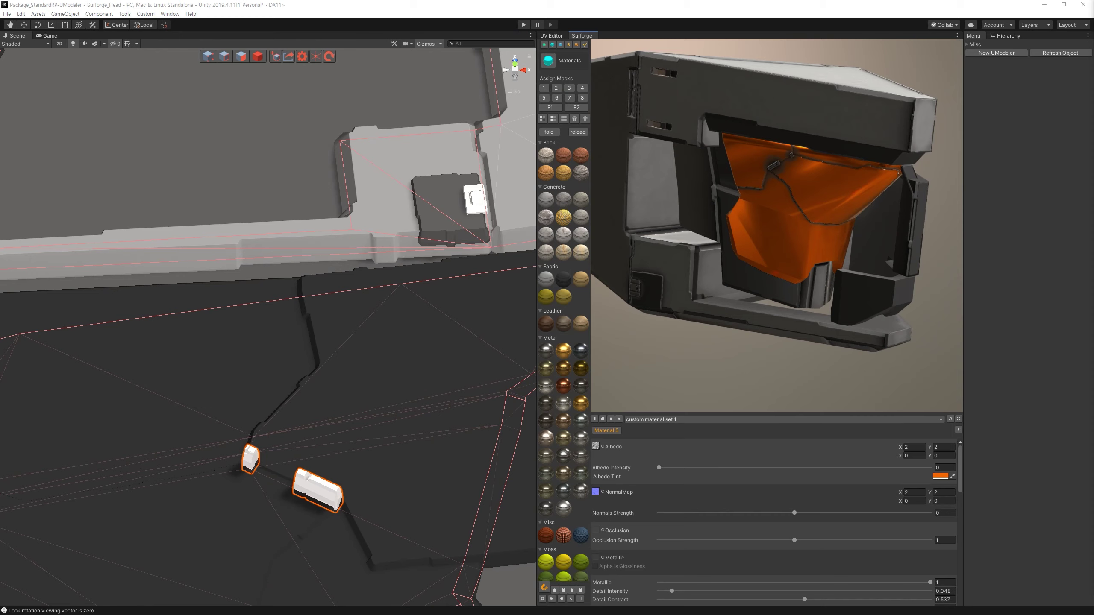
# Expand the smaller plate overlapping the large dark panel outward.
pyautogui.keyDown('alt'); pyautogui.moveTo(368, 359); pyautogui.dragTo(317, 366); pyautogui.keyUp('alt')
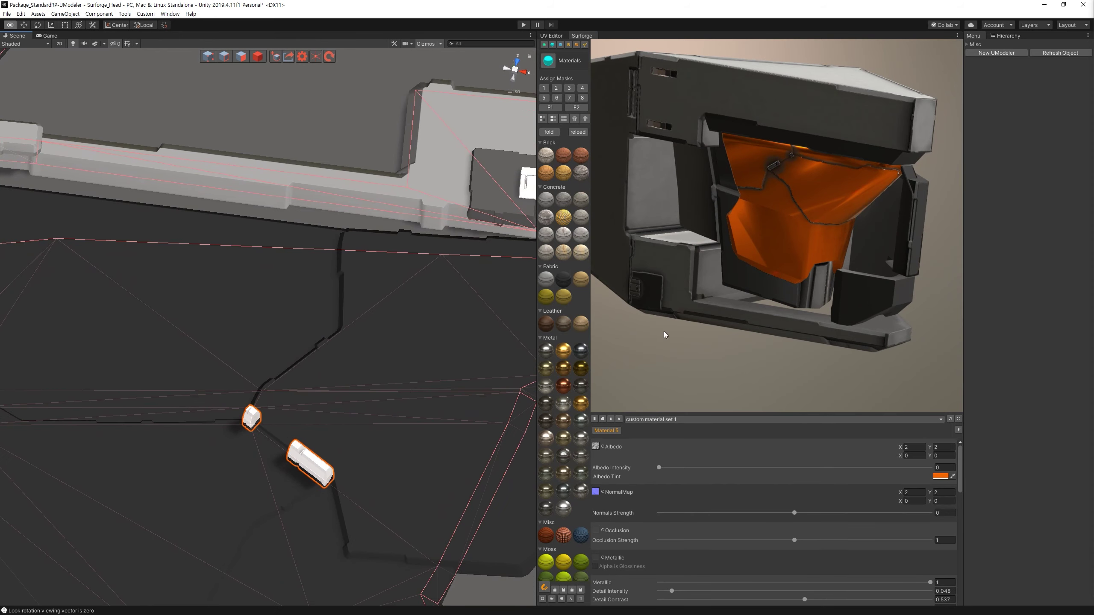
pyautogui.keyDown('alt'); pyautogui.moveTo(659, 335); pyautogui.dragTo(737, 319); pyautogui.keyUp('alt')
pyautogui.moveTo(416, 370)
pyautogui.keyDown('alt'); pyautogui.mouseDown()
pyautogui.moveTo(279, 309)
pyautogui.moveTo(302, 310)
pyautogui.mouseUp(); pyautogui.keyUp('alt')
pyautogui.moveTo(746, 316)
pyautogui.keyDown('alt'); pyautogui.mouseDown()
pyautogui.moveTo(795, 288)
pyautogui.moveTo(837, 326)
pyautogui.moveTo(741, 337)
pyautogui.moveTo(700, 327)
pyautogui.moveTo(682, 307)
pyautogui.moveTo(776, 304)
pyautogui.moveTo(743, 328)
pyautogui.moveTo(716, 305)
pyautogui.mouseUp(); pyautogui.keyUp('alt')
pyautogui.keyDown('alt'); pyautogui.moveTo(342, 356); pyautogui.dragTo(356, 304); pyautogui.keyUp('alt')
pyautogui.click(356, 305)
pyautogui.click(347, 288)
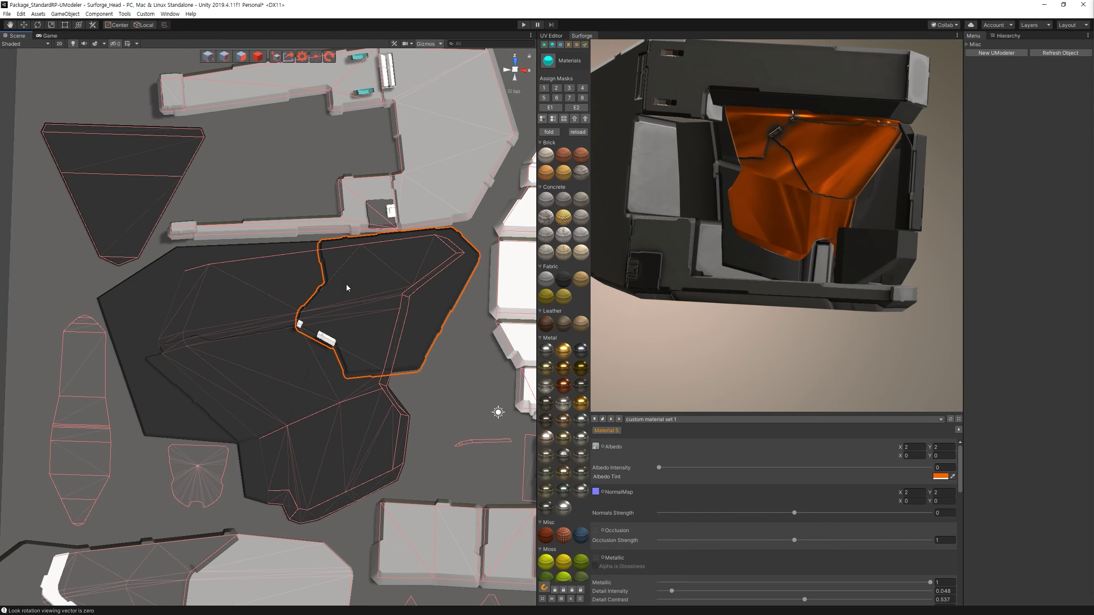
pyautogui.keyDown('shift'); pyautogui.scroll(3, 347, 288); pyautogui.keyUp('shift')
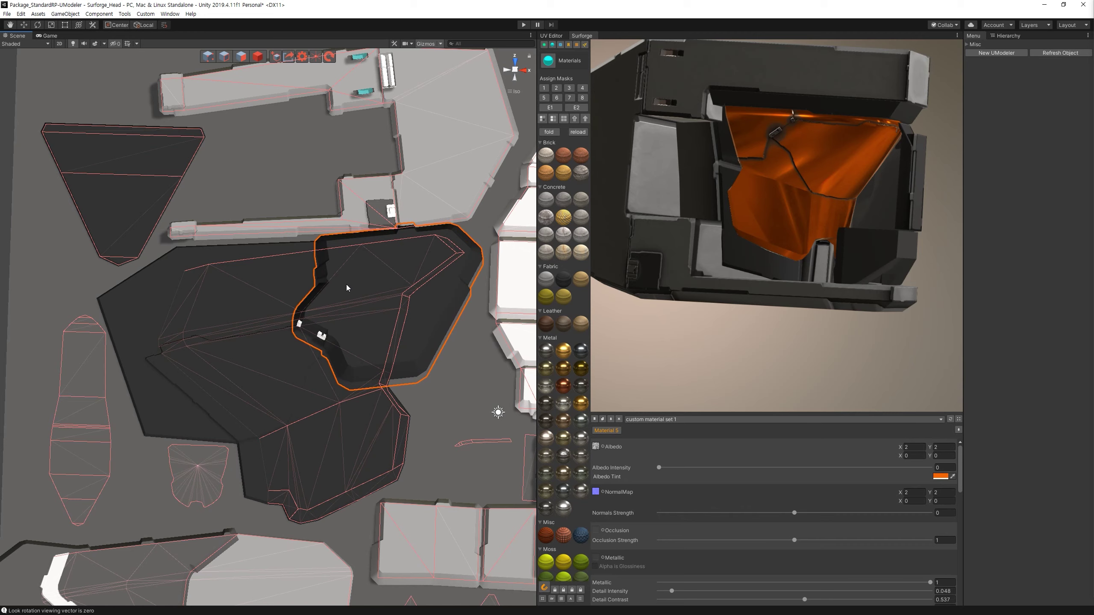
# Expand the lower-left plate outward and check the re-rendered helmet preview.
pyautogui.click(241, 344)
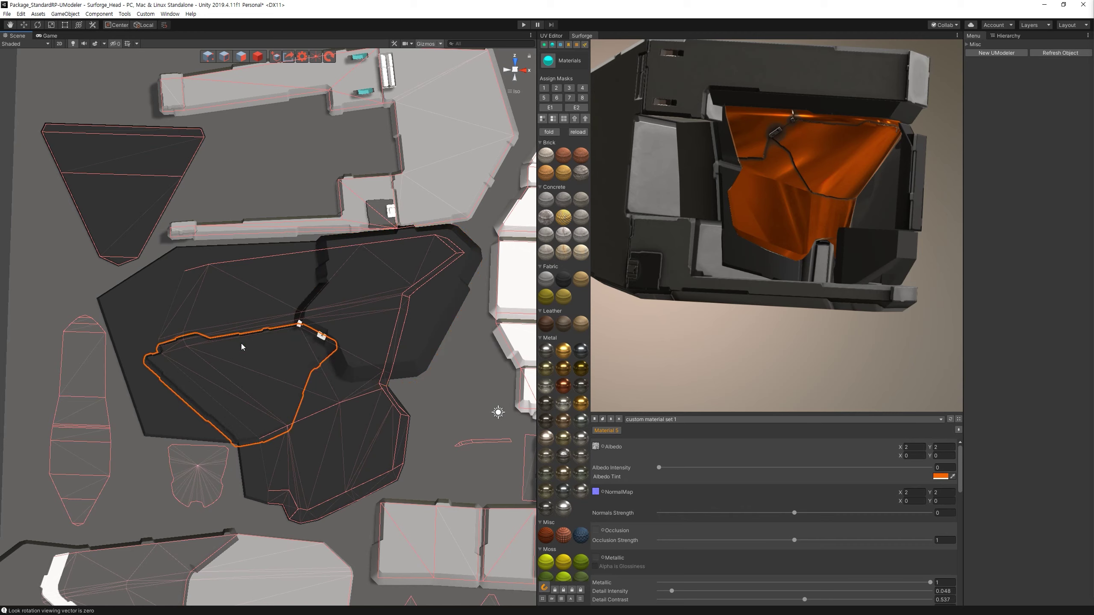
pyautogui.keyDown('shift'); pyautogui.scroll(2, 241, 344); pyautogui.keyUp('shift')
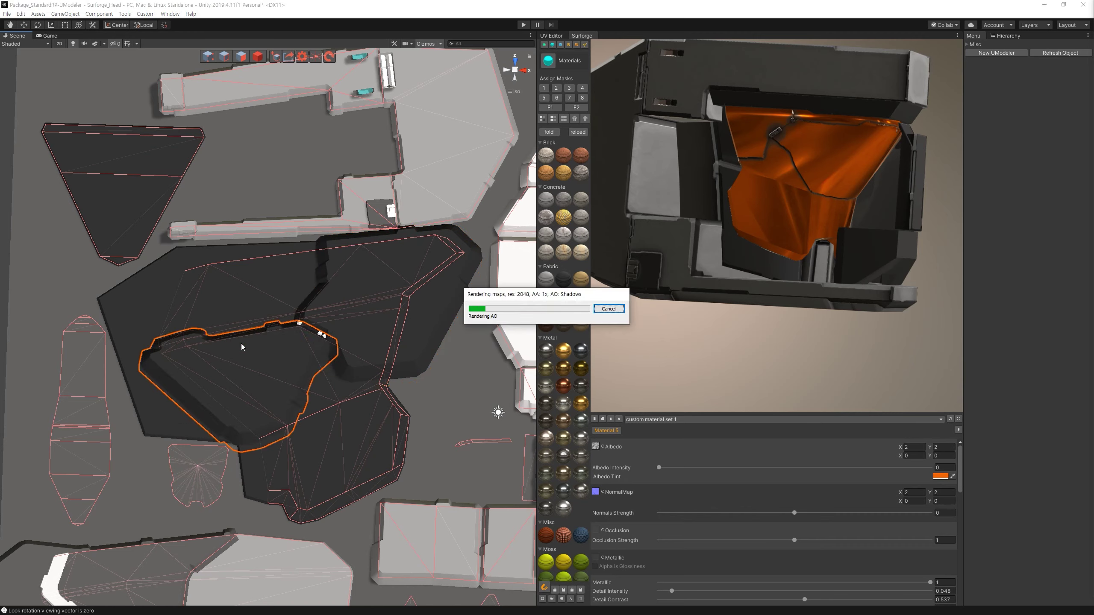
pyautogui.moveTo(628, 289)
pyautogui.keyDown('alt'); pyautogui.mouseDown()
pyautogui.moveTo(776, 270)
pyautogui.moveTo(743, 238)
pyautogui.moveTo(730, 272)
pyautogui.mouseUp(); pyautogui.keyUp('alt')
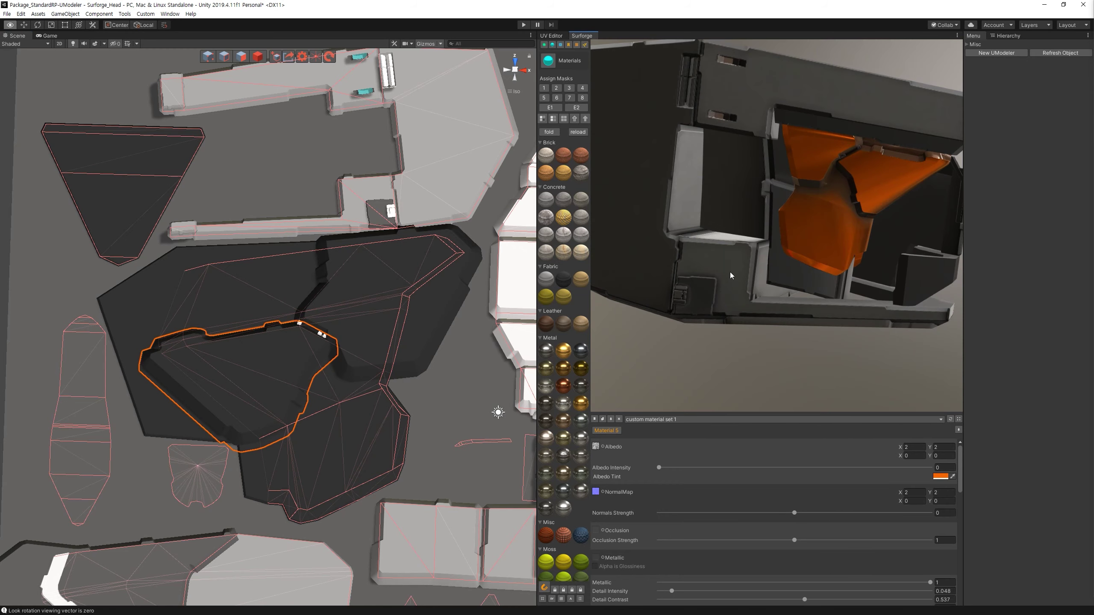
pyautogui.scroll(5, 245, 351)
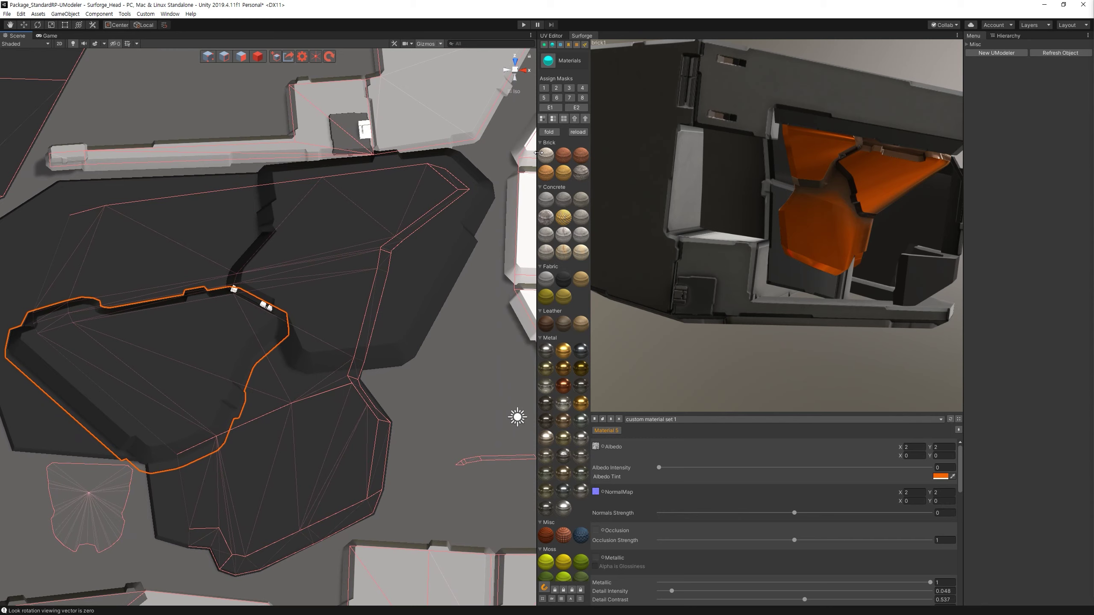
pyautogui.click(578, 47)
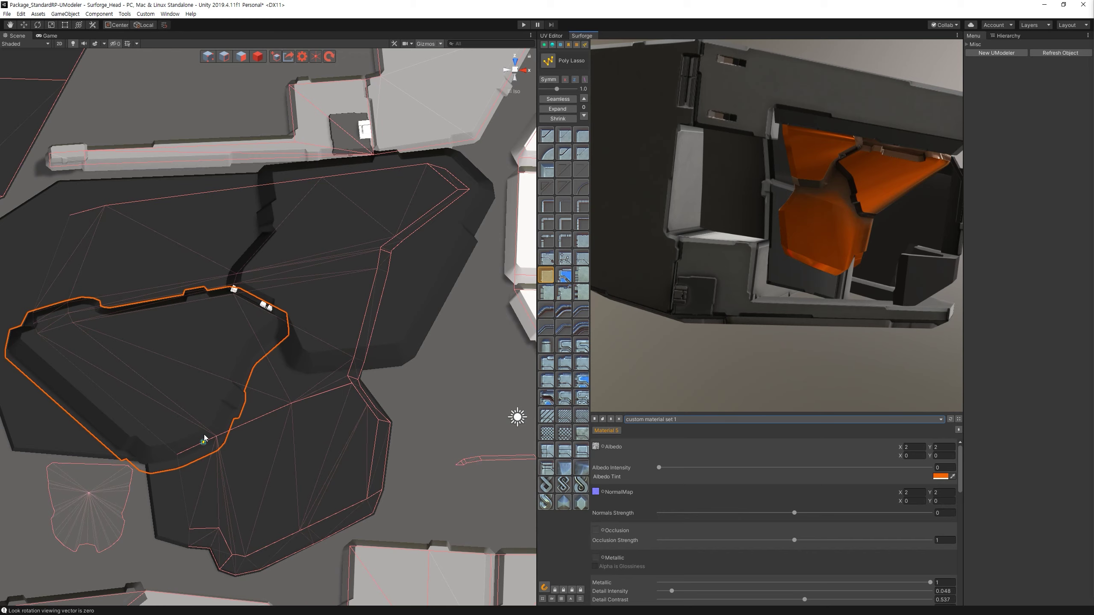
# Draw a five-corner lasso plate on the dark panel and render it onto the helmet.
pyautogui.click(176, 455)
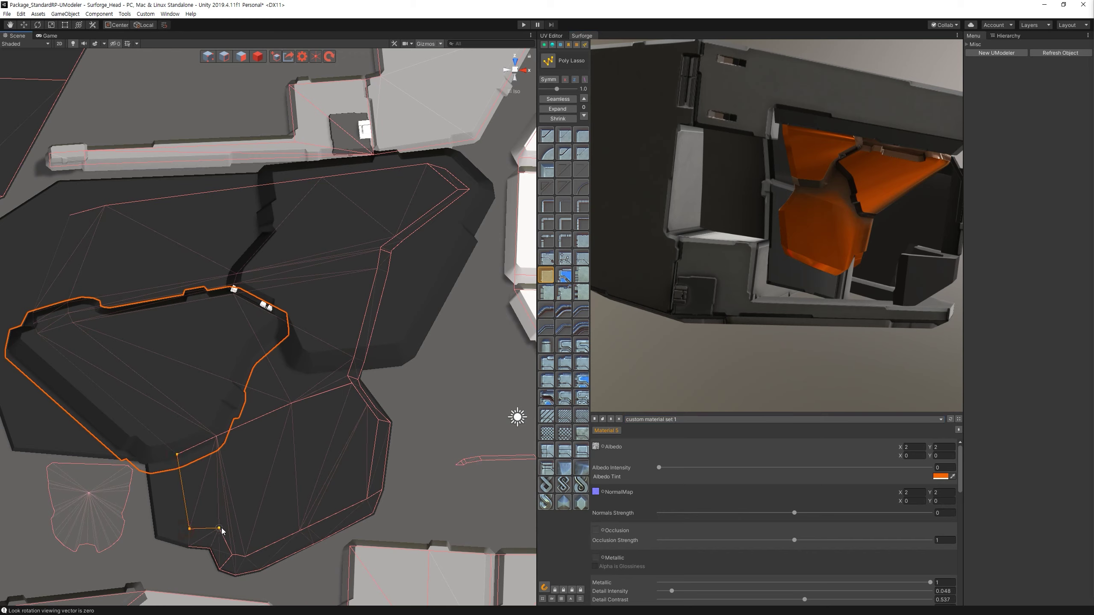
pyautogui.click(245, 557)
pyautogui.click(366, 498)
pyautogui.click(367, 405)
pyautogui.click(348, 390)
pyautogui.click(178, 455)
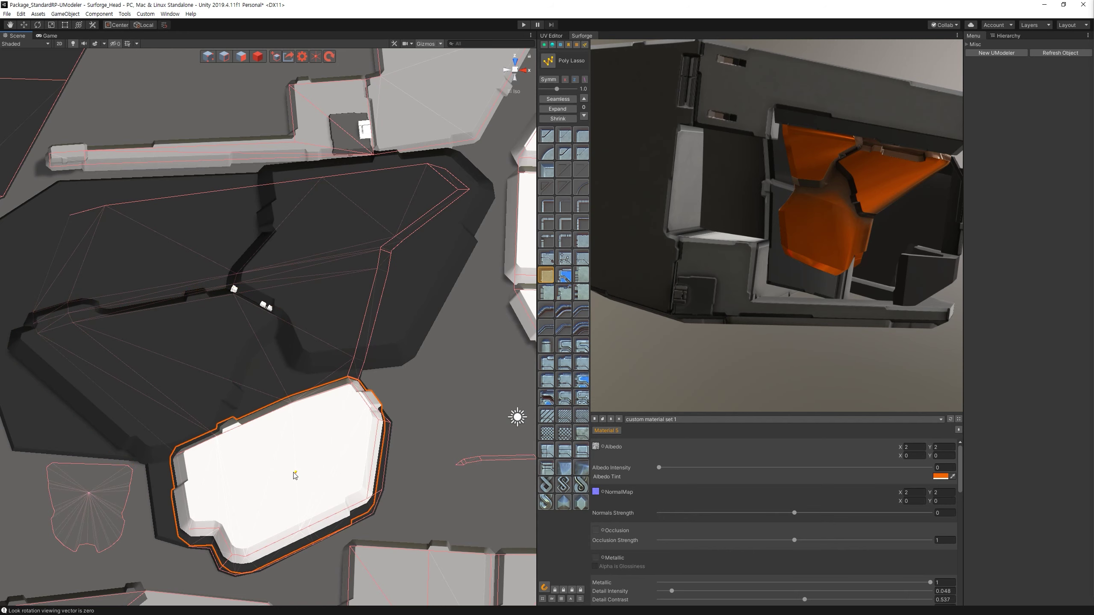
pyautogui.click(552, 45)
pyautogui.click(543, 98)
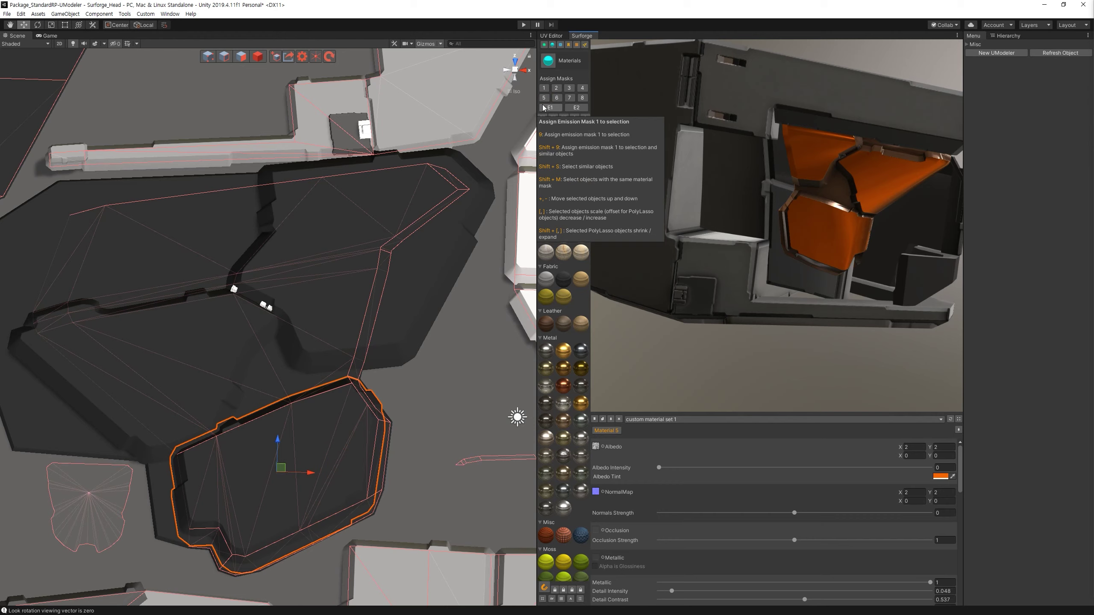
# Inspect the re-rendered helmet, then clear the selection with the view over the dark panels.
pyautogui.moveTo(765, 228)
pyautogui.mouseDown()
pyautogui.moveTo(752, 183)
pyautogui.moveTo(709, 204)
pyautogui.moveTo(708, 213)
pyautogui.moveTo(738, 217)
pyautogui.moveTo(782, 180)
pyautogui.moveTo(685, 188)
pyautogui.moveTo(733, 225)
pyautogui.moveTo(767, 216)
pyautogui.mouseUp()
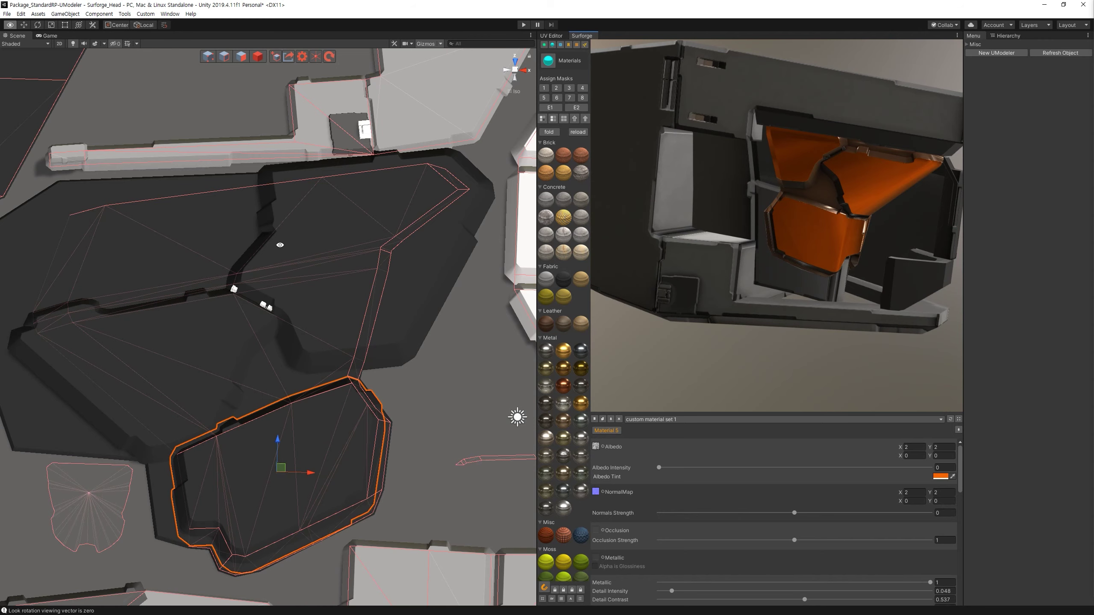
pyautogui.moveTo(281, 244); pyautogui.dragTo(349, 296, button='middle')
pyautogui.scroll(2, 349, 297)
pyautogui.click(392, 330)
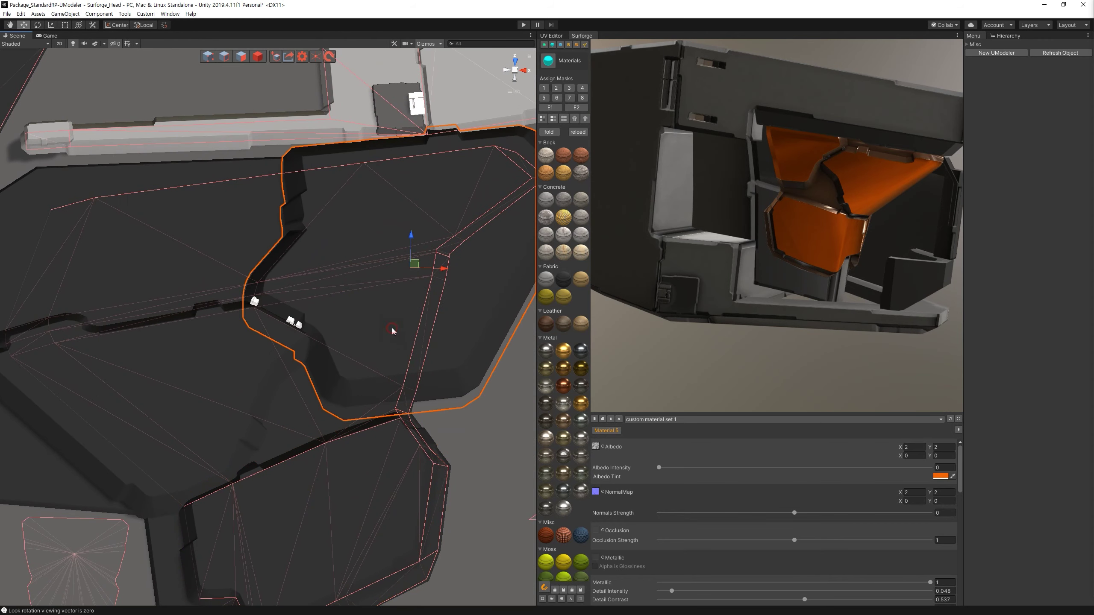
pyautogui.moveTo(393, 332); pyautogui.dragTo(338, 346, button='middle')
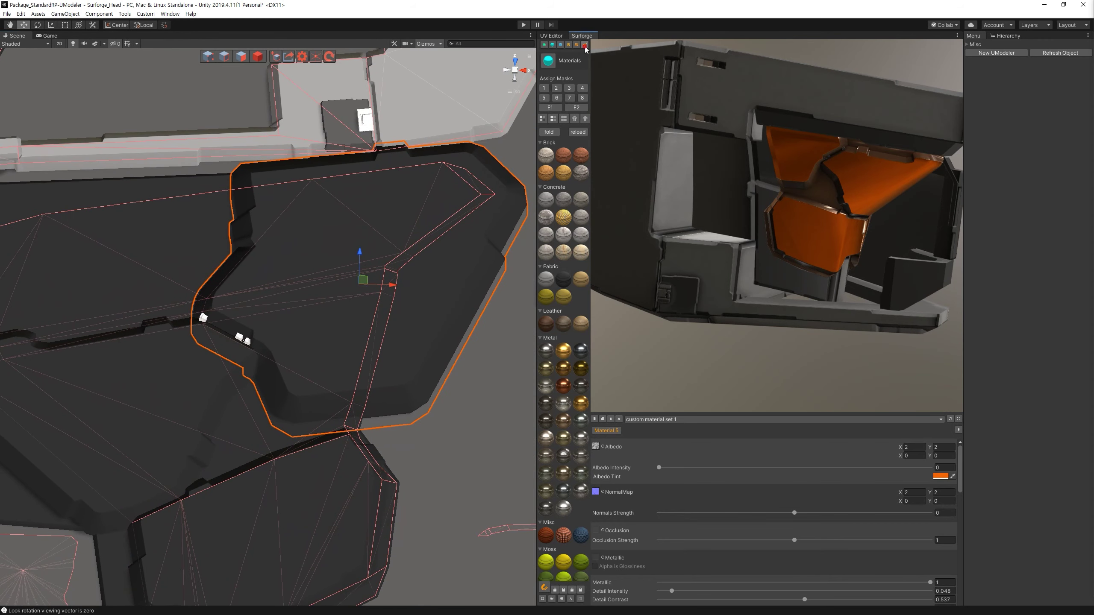
pyautogui.click(585, 44)
pyautogui.click(202, 324)
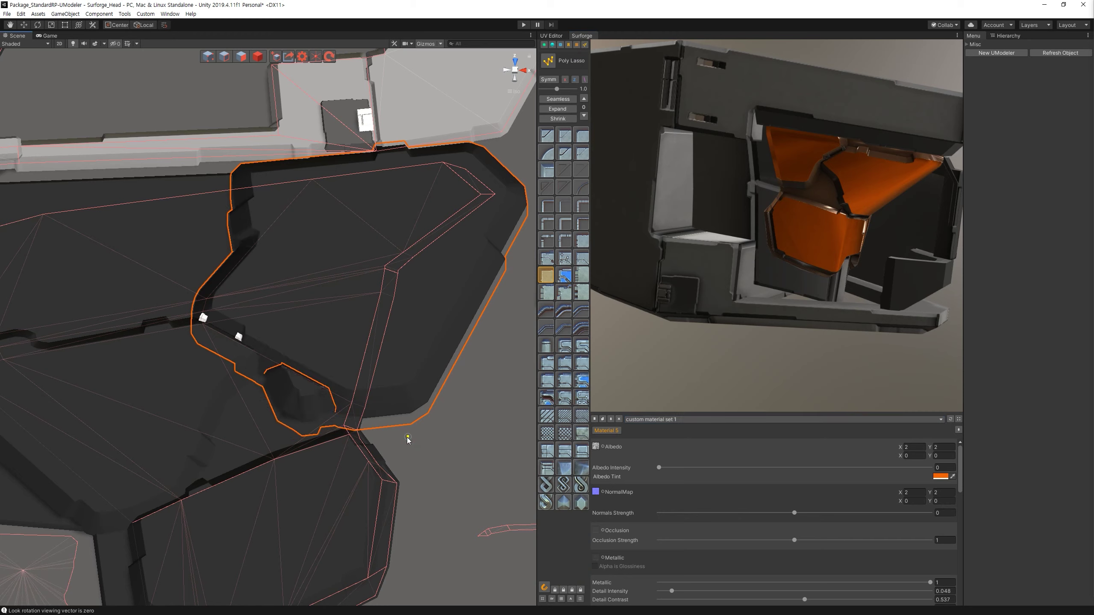
pyautogui.click(394, 427)
pyautogui.click(314, 412)
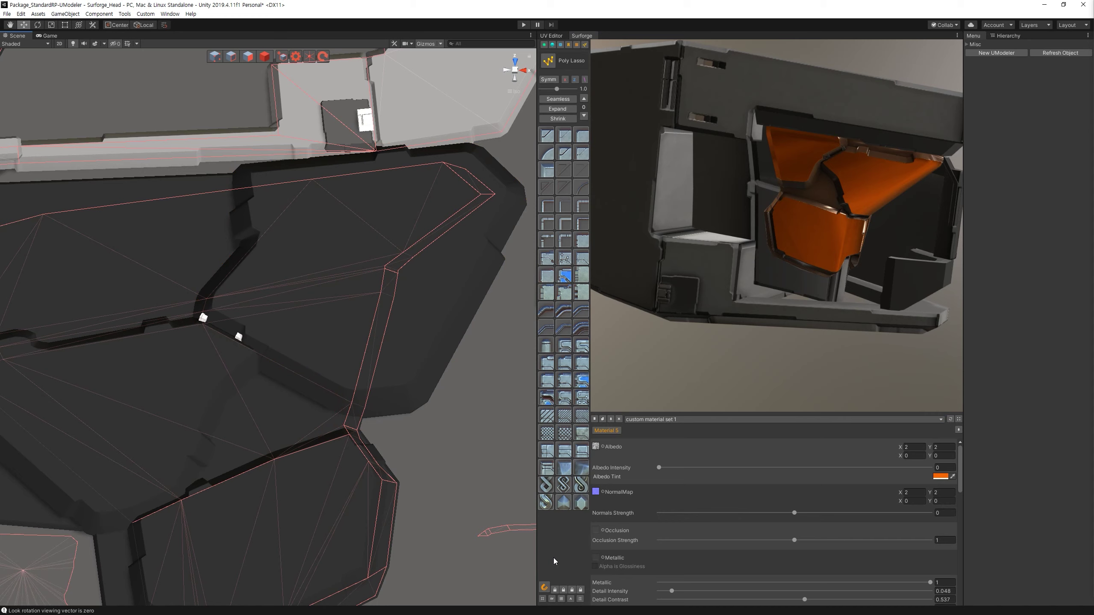
pyautogui.moveTo(337, 365); pyautogui.dragTo(360, 376, button='middle')
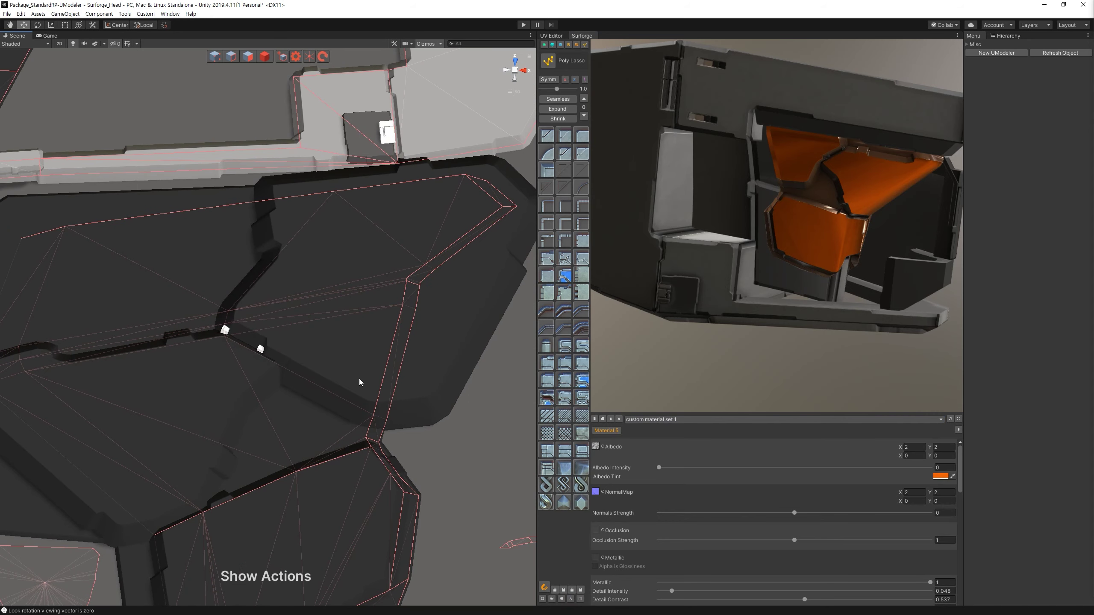
# Render the Surforge texture maps and switch the scene to a top-down view.
pyautogui.press('space')
pyautogui.moveTo(682, 266)
pyautogui.mouseDown()
pyautogui.moveTo(811, 220)
pyautogui.moveTo(824, 203)
pyautogui.mouseUp()
pyautogui.moveTo(372, 320); pyautogui.dragTo(410, 285, button='middle')
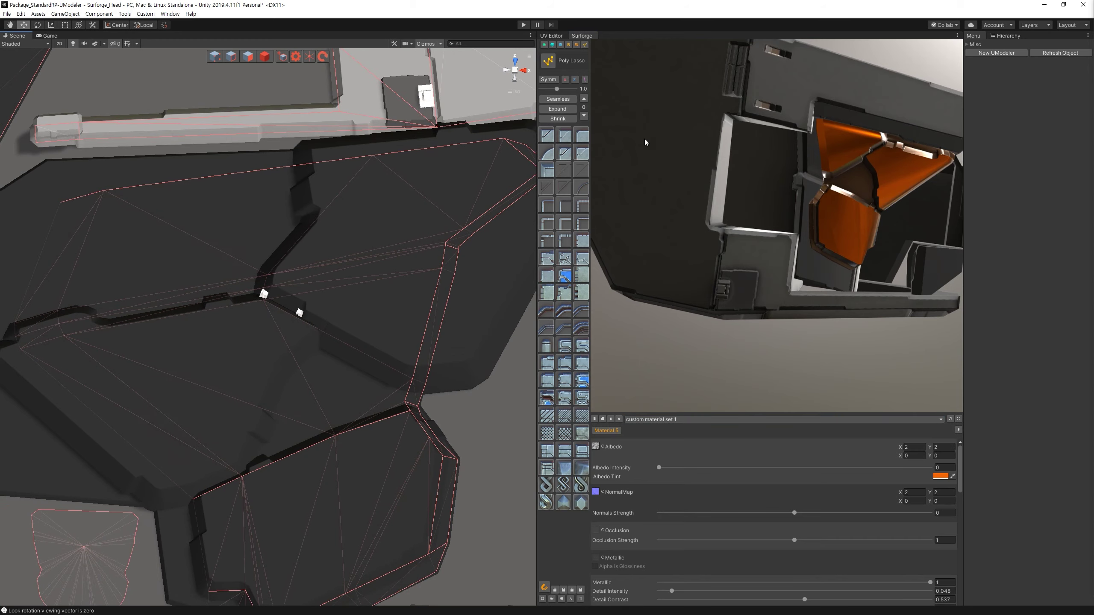
pyautogui.keyDown('alt'); pyautogui.moveTo(495, 108); pyautogui.dragTo(522, 62); pyautogui.keyUp('alt')
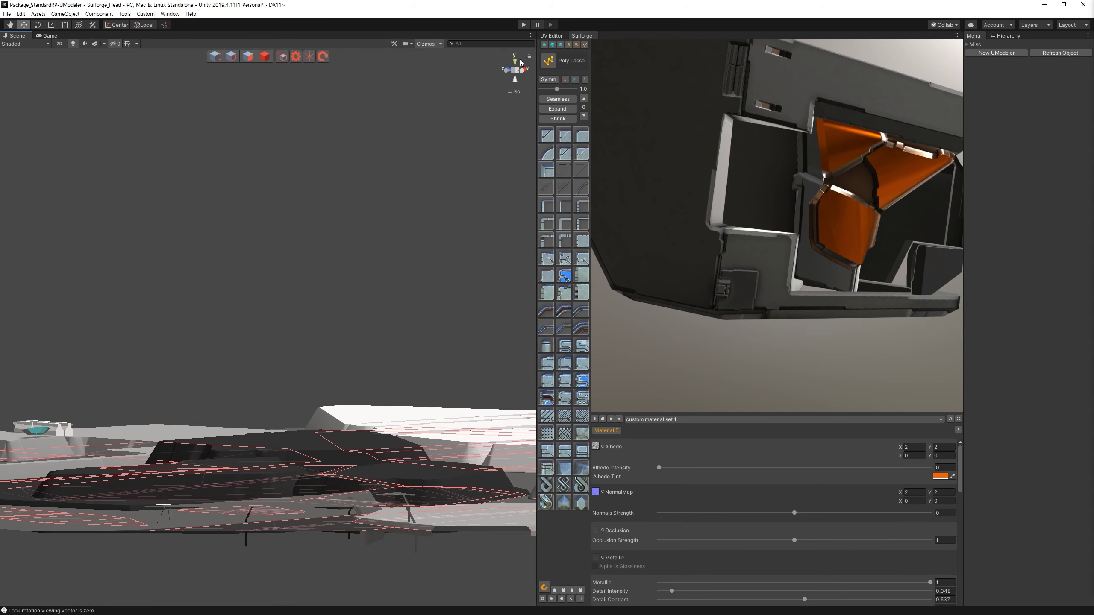
pyautogui.click(518, 62)
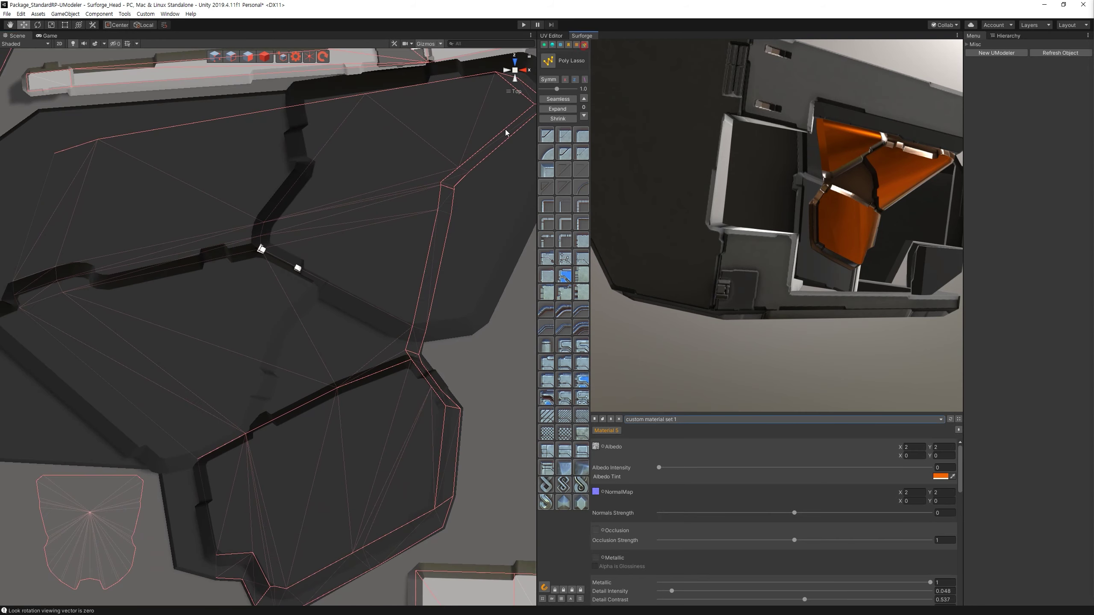
# Sketch a trial poly-lasso outline near the small details, then cancel it.
pyautogui.press('d')
pyautogui.press('a')
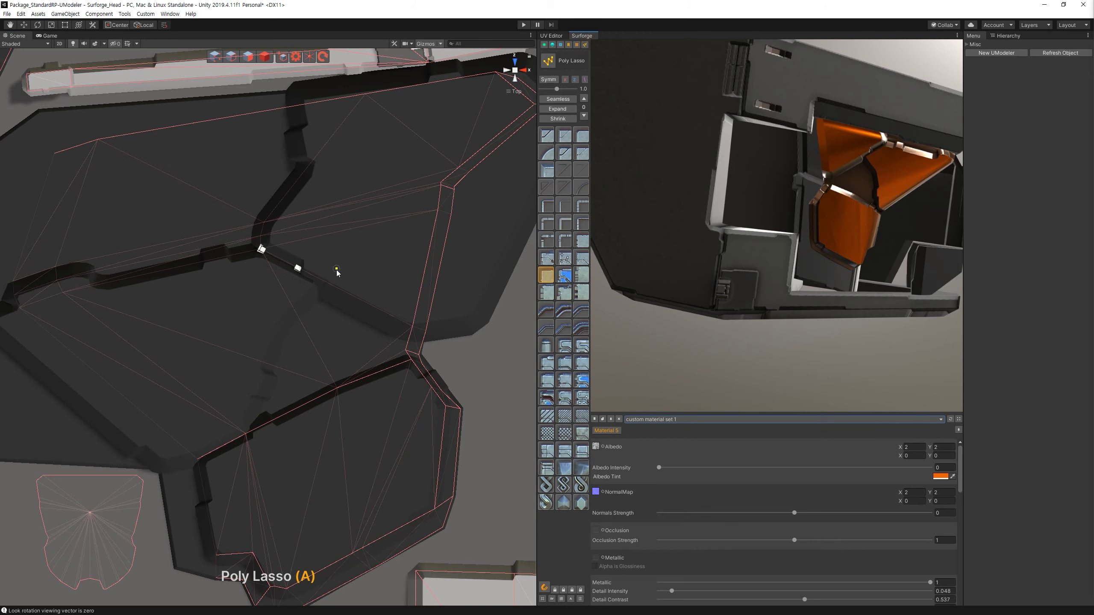
pyautogui.click(296, 267)
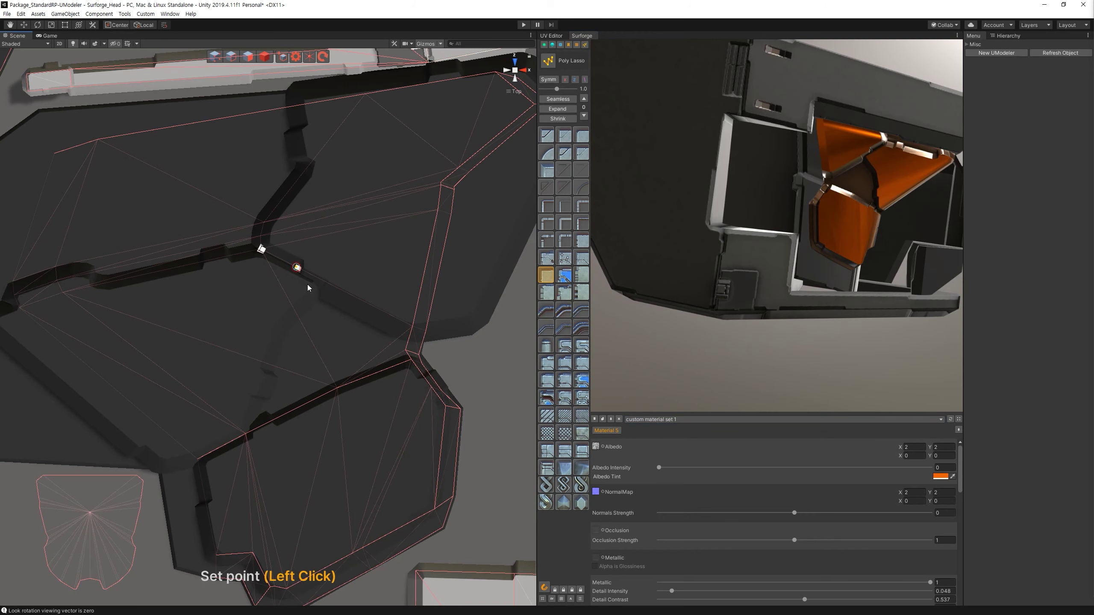
pyautogui.keyDown('ctrl'); pyautogui.click(307, 315); pyautogui.keyUp('ctrl')
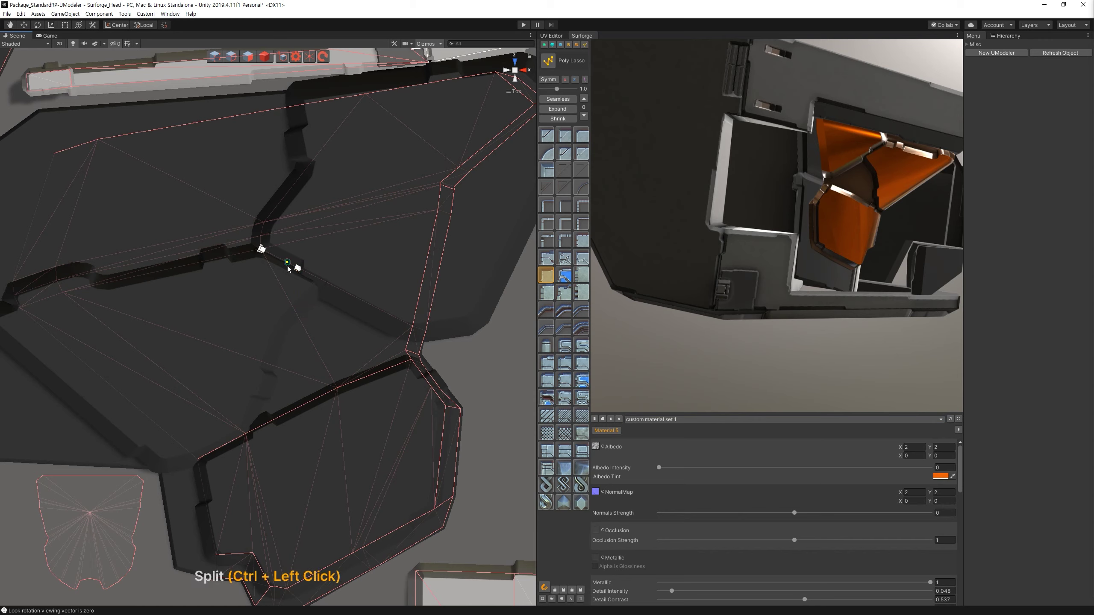
pyautogui.click(315, 347)
pyautogui.press('a')
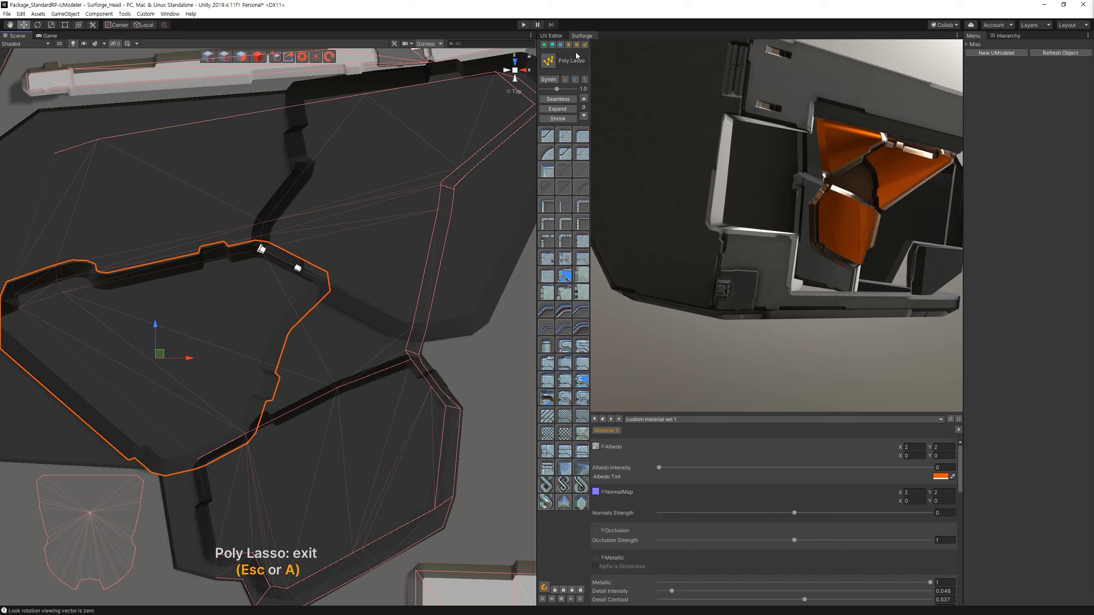
pyautogui.click(584, 45)
pyautogui.press('a')
pyautogui.click(289, 267)
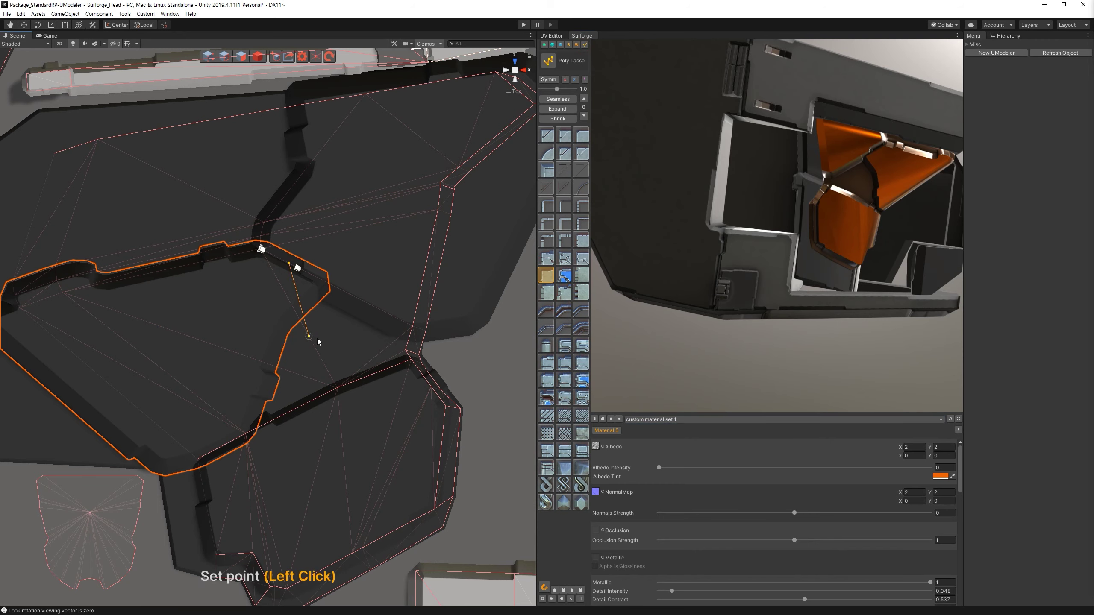
pyautogui.keyDown('ctrl'); pyautogui.click(327, 350); pyautogui.keyUp('ctrl')
pyautogui.press('Escape')
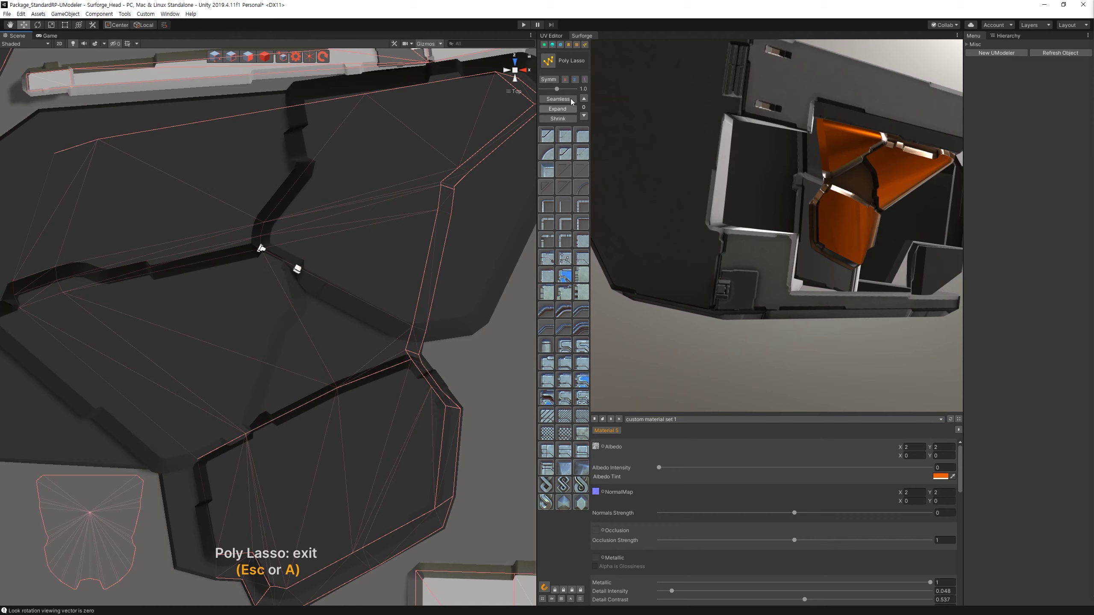
# Draw a seven-point poly-lasso plate filling the gap beside the small white details.
pyautogui.click(577, 45)
pyautogui.click(327, 283)
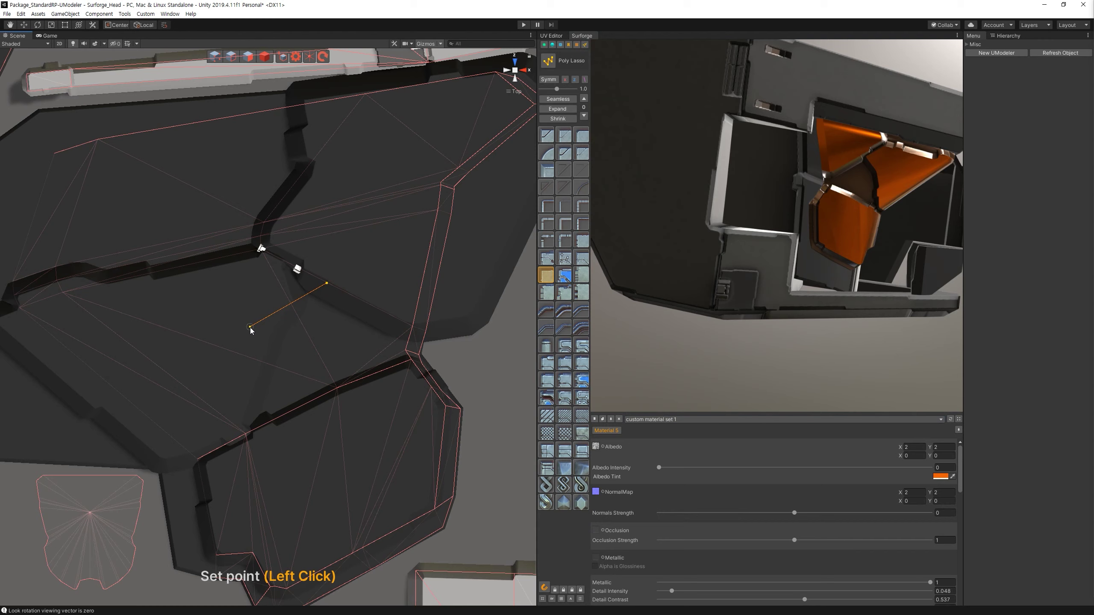
pyautogui.click(243, 330)
pyautogui.click(243, 389)
pyautogui.click(344, 392)
pyautogui.click(411, 358)
pyautogui.click(405, 350)
pyautogui.click(409, 326)
pyautogui.click(328, 287)
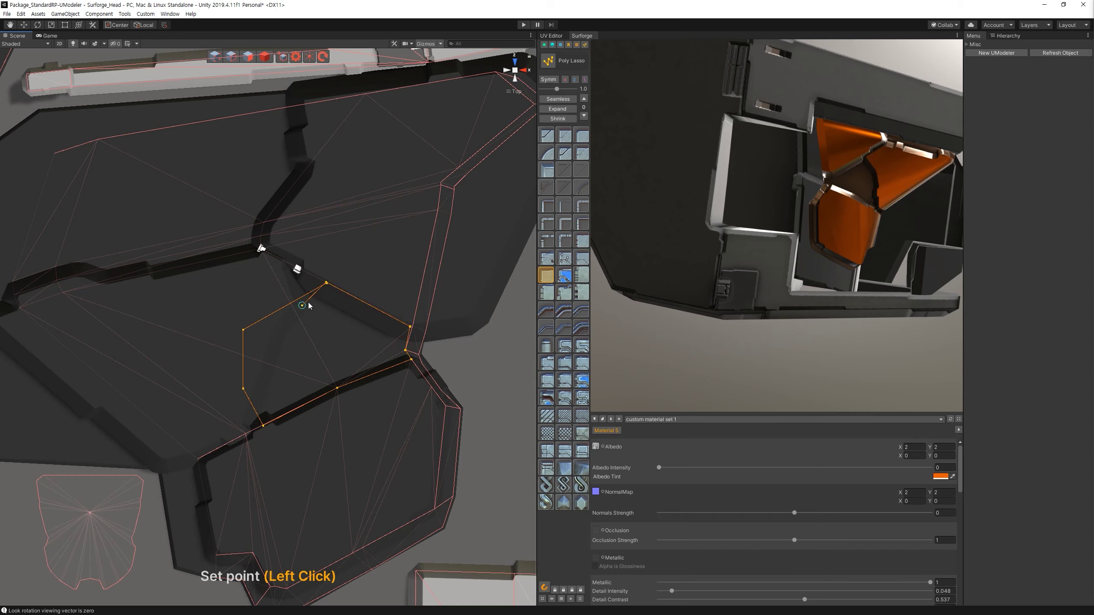
pyautogui.doubleClick(327, 290)
pyautogui.press('Escape')
pyautogui.keyDown('alt'); pyautogui.moveTo(340, 395); pyautogui.dragTo(324, 451); pyautogui.keyUp('alt')
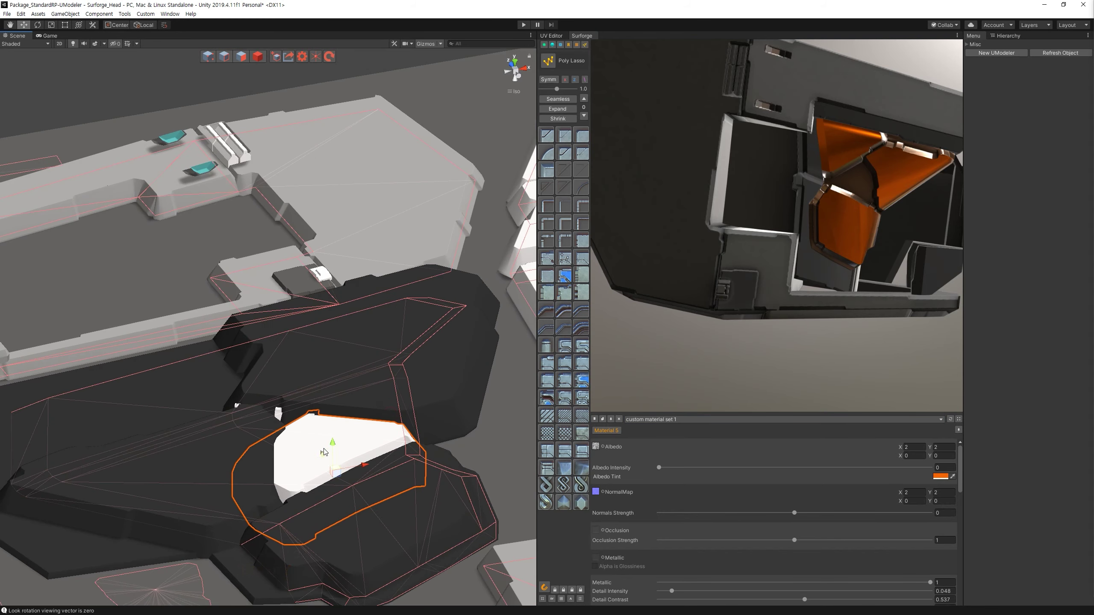
# From a top-down view, split the lasso plate's outline at its top edge.
pyautogui.keyDown('alt'); pyautogui.moveTo(324, 451); pyautogui.dragTo(340, 488); pyautogui.keyUp('alt')
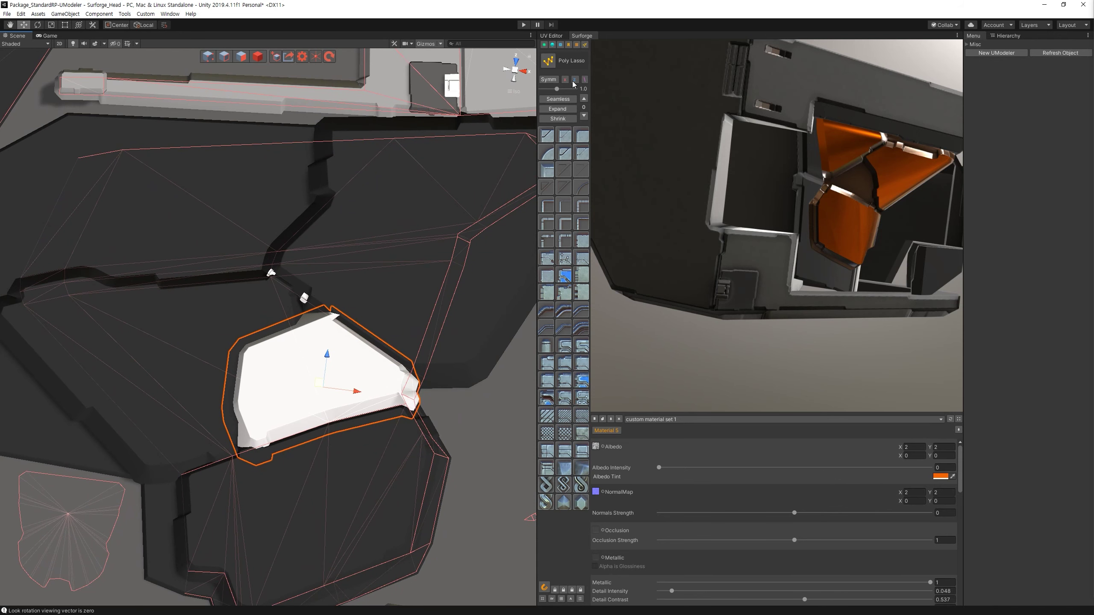
pyautogui.click(577, 45)
pyautogui.press('a')
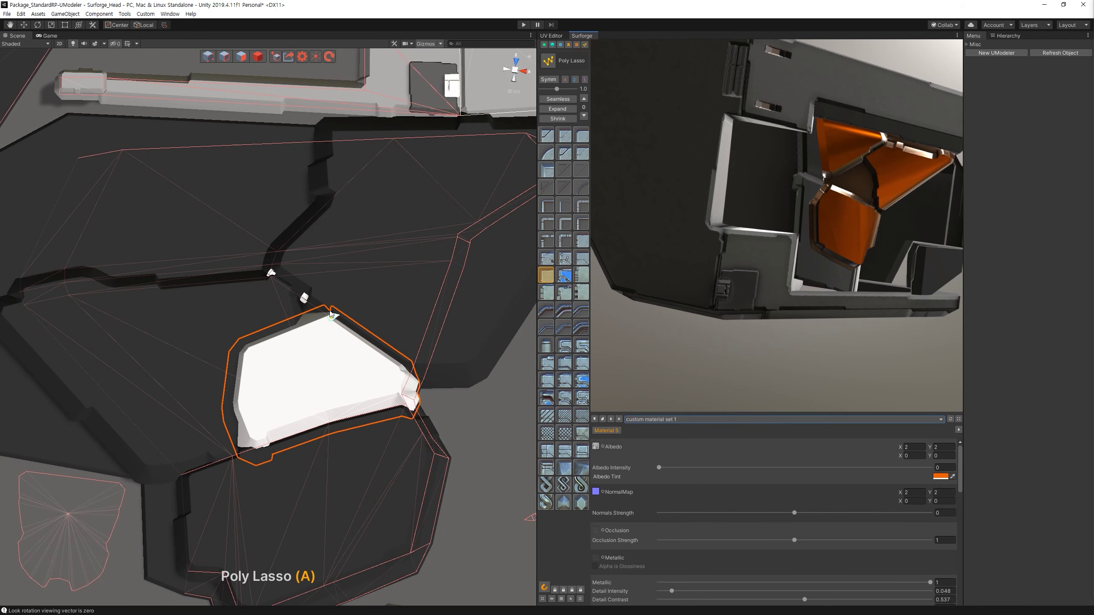
pyautogui.click(291, 310)
pyautogui.keyDown('ctrl'); pyautogui.click(416, 335); pyautogui.keyUp('ctrl')
pyautogui.keyDown('ctrl'); pyautogui.click(333, 316); pyautogui.keyUp('ctrl')
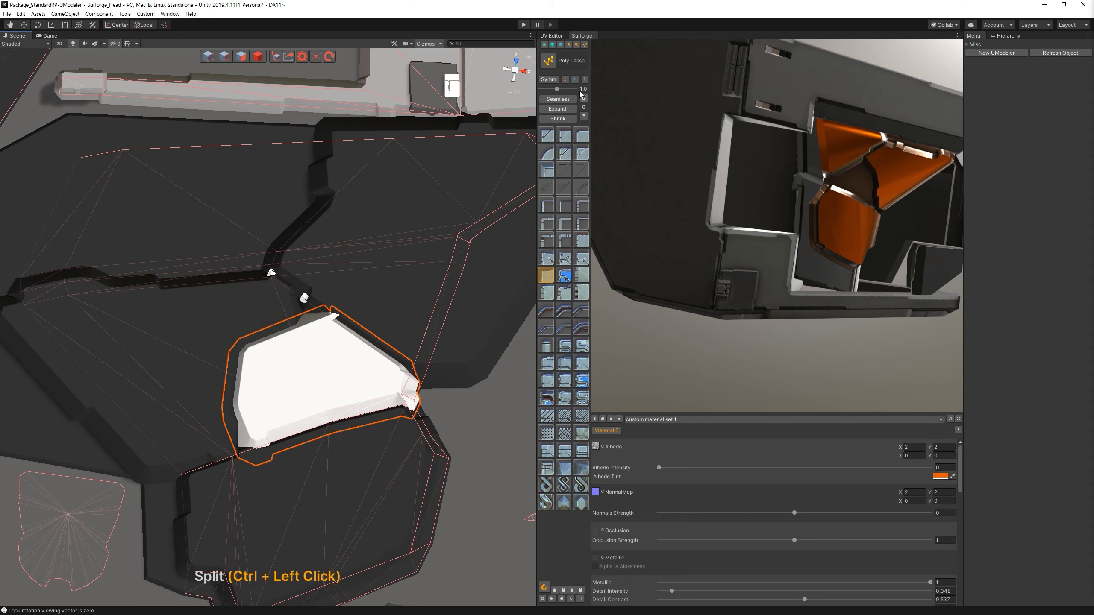
# Turn off point snapping and split the plate again along a line from its upper edge.
pyautogui.click(586, 46)
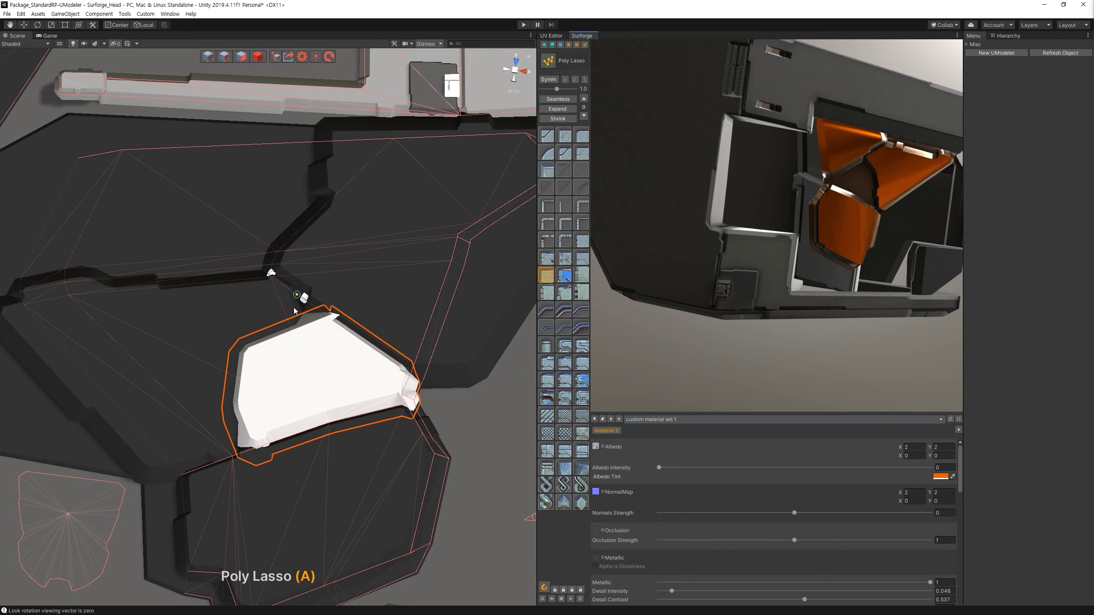
pyautogui.click(559, 599)
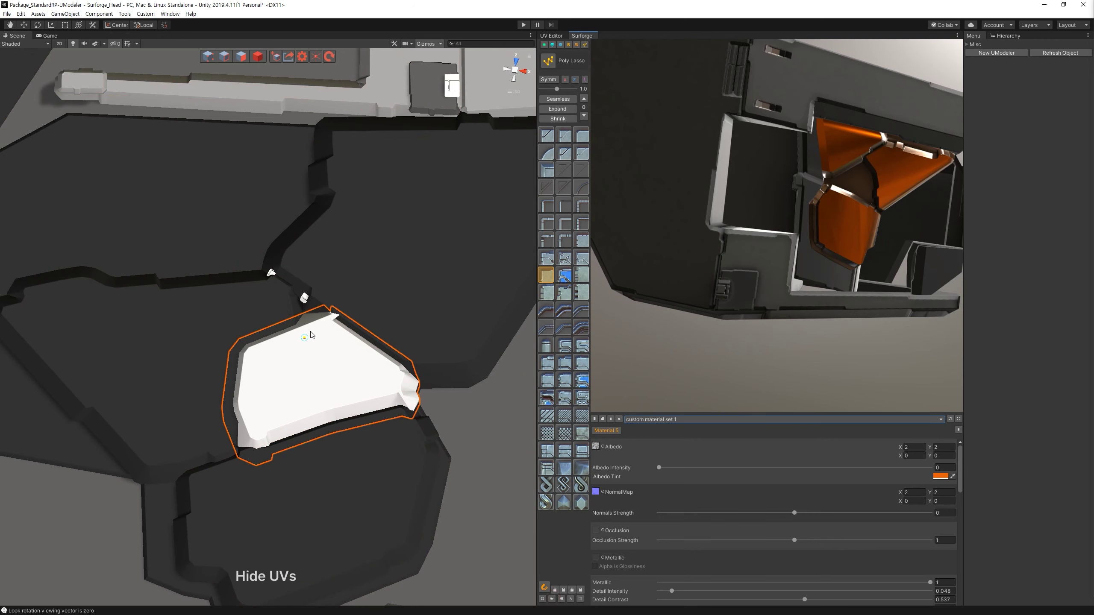
pyautogui.click(559, 599)
pyautogui.click(542, 586)
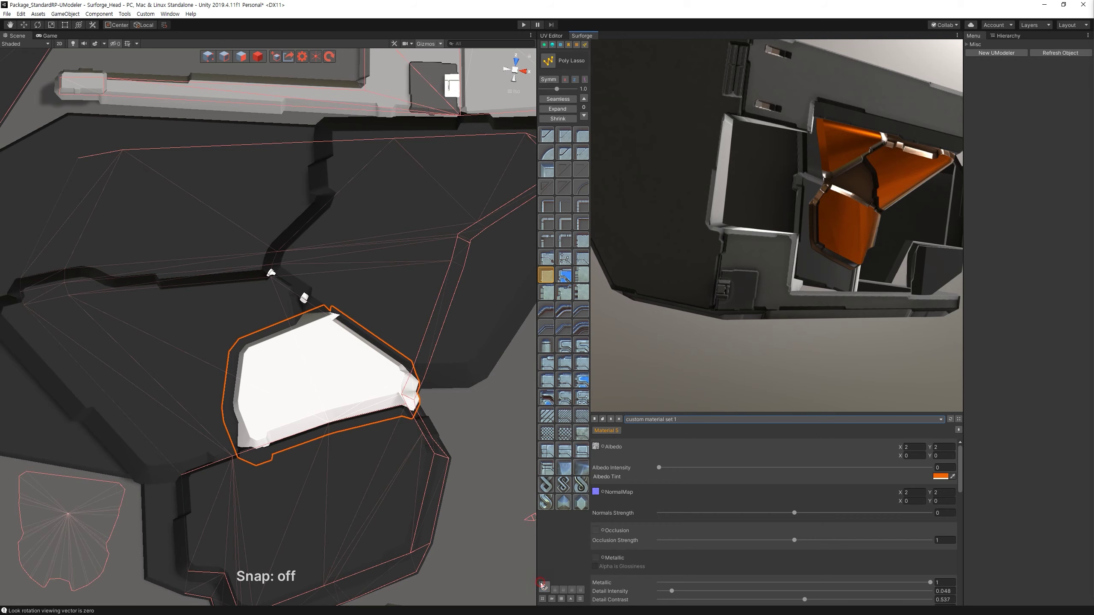
pyautogui.click(546, 62)
pyautogui.click(519, 63)
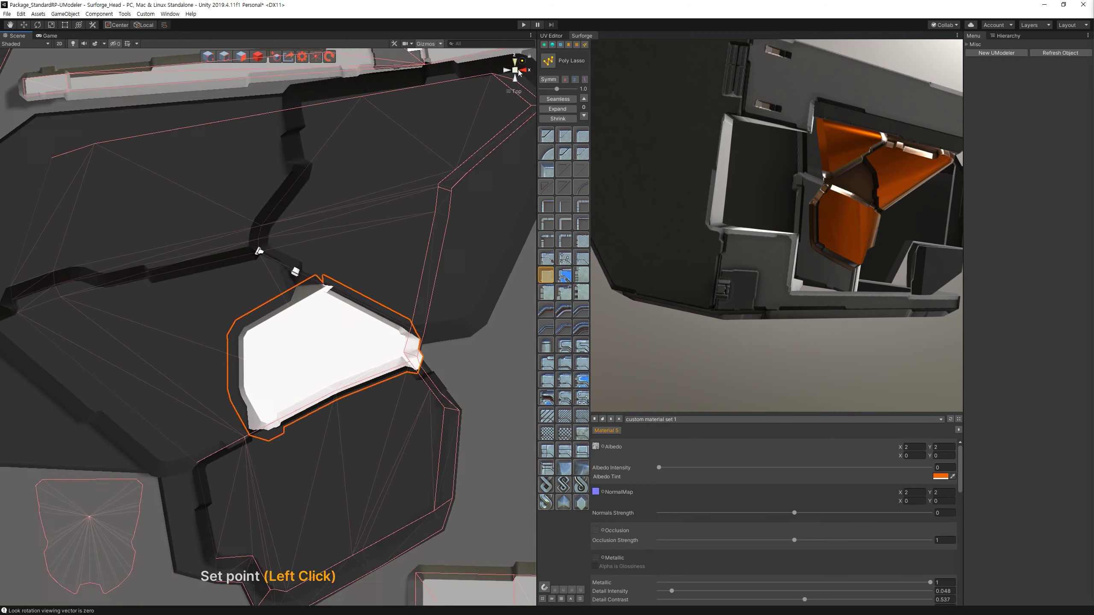
pyautogui.click(291, 280)
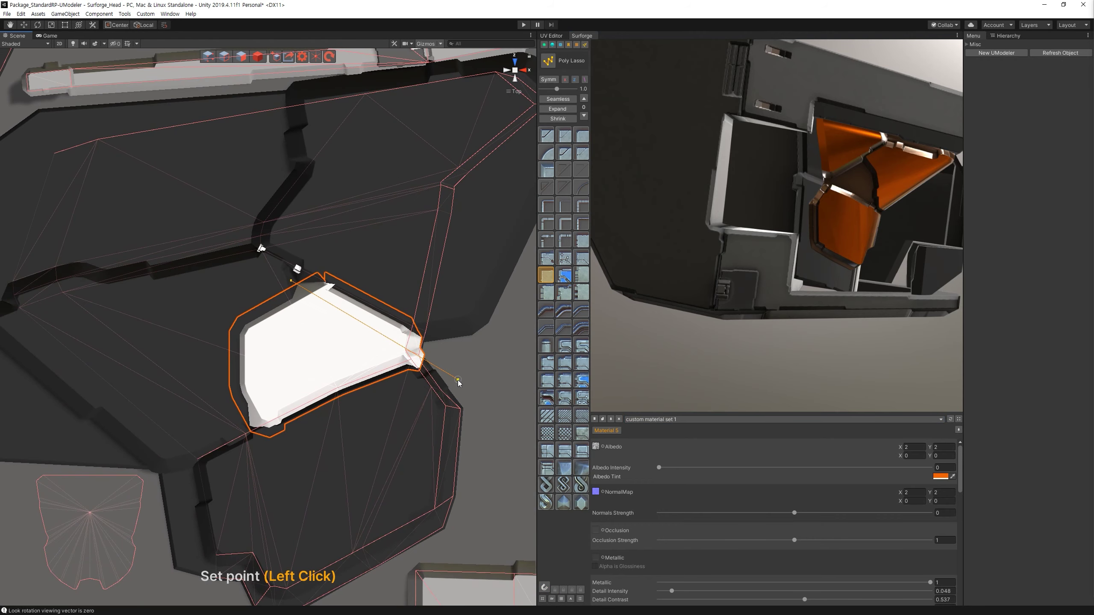
pyautogui.keyDown('ctrl'); pyautogui.click(457, 380); pyautogui.keyUp('ctrl')
pyautogui.press('Escape')
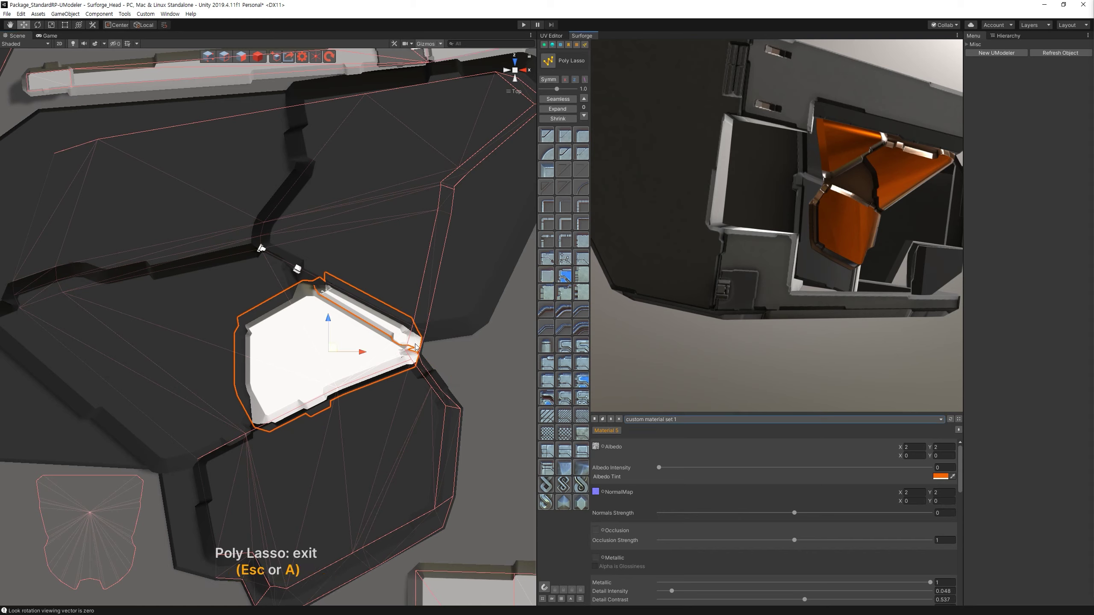
# Select the reshaped plate and widen its bevel profile.
pyautogui.click(390, 358)
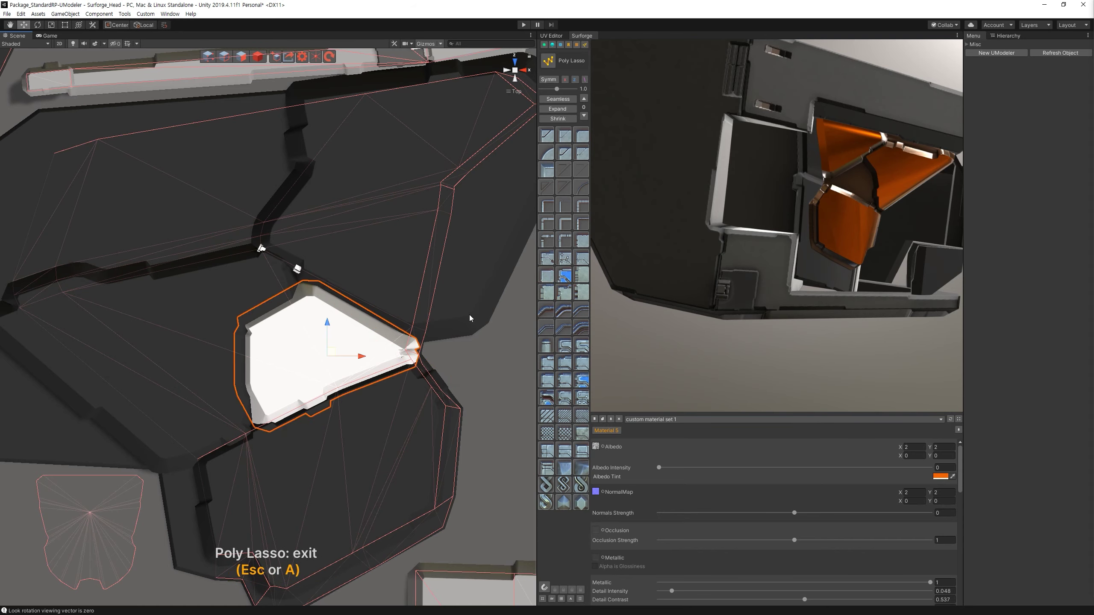
pyautogui.press('[')
pyautogui.press('[')
pyautogui.press('[')
pyautogui.press(']')
pyautogui.press(']')
pyautogui.press(']')
pyautogui.press(']')
pyautogui.press(']')
pyautogui.moveTo(378, 420)
pyautogui.keyDown('alt'); pyautogui.mouseDown()
pyautogui.moveTo(396, 370)
pyautogui.moveTo(345, 429)
pyautogui.mouseUp(); pyautogui.keyUp('alt')
pyautogui.press(']')
pyautogui.press(']')
pyautogui.press(']')
pyautogui.press(']')
# Assign material mask 5 to the plate and render the texture maps.
pyautogui.press('m')
pyautogui.click(545, 100)
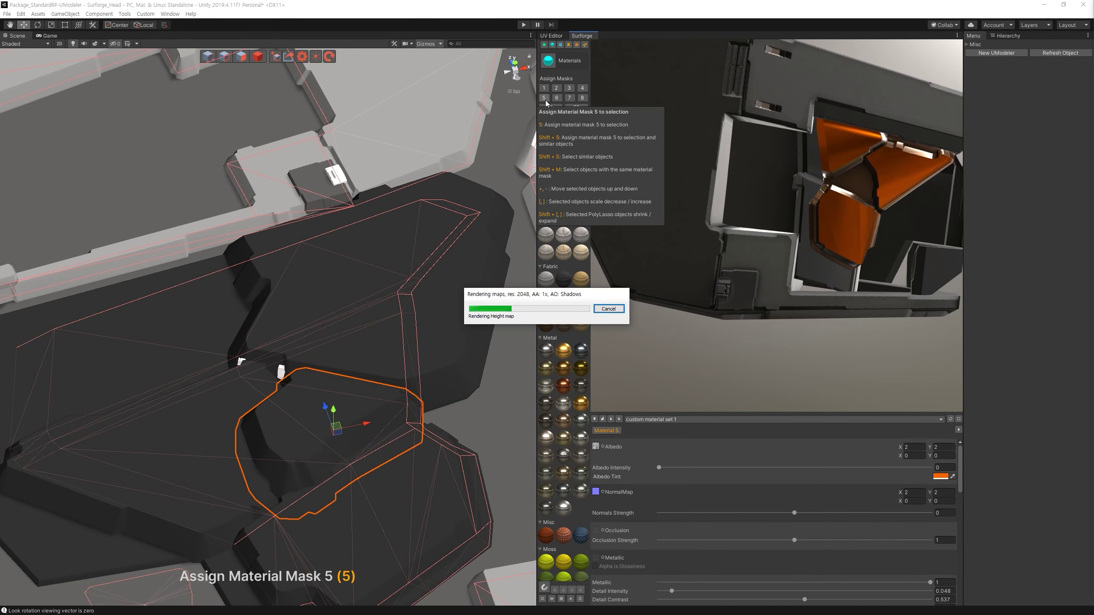
pyautogui.press('space')
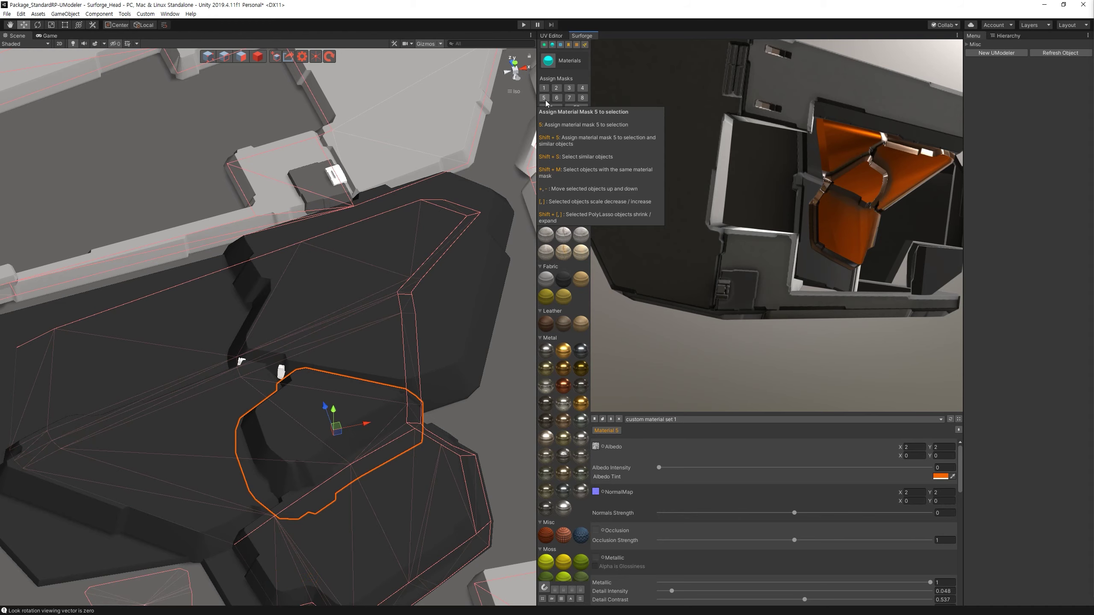
pyautogui.moveTo(263, 409)
pyautogui.keyDown('alt'); pyautogui.mouseDown()
pyautogui.moveTo(326, 426)
pyautogui.moveTo(378, 421)
pyautogui.moveTo(360, 446)
pyautogui.mouseUp(); pyautogui.keyUp('alt')
pyautogui.press('space')
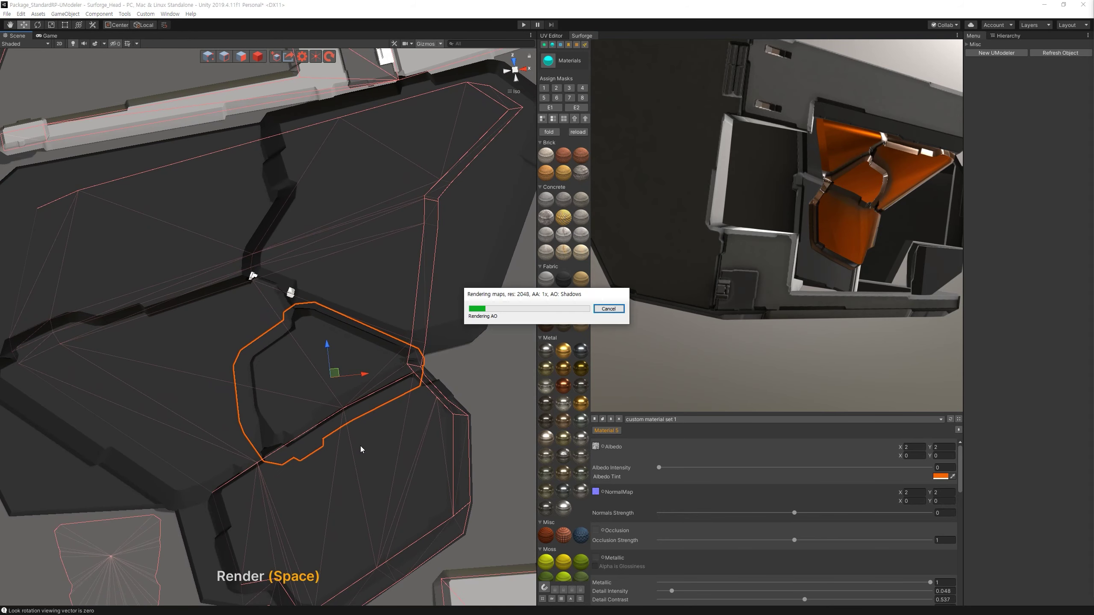
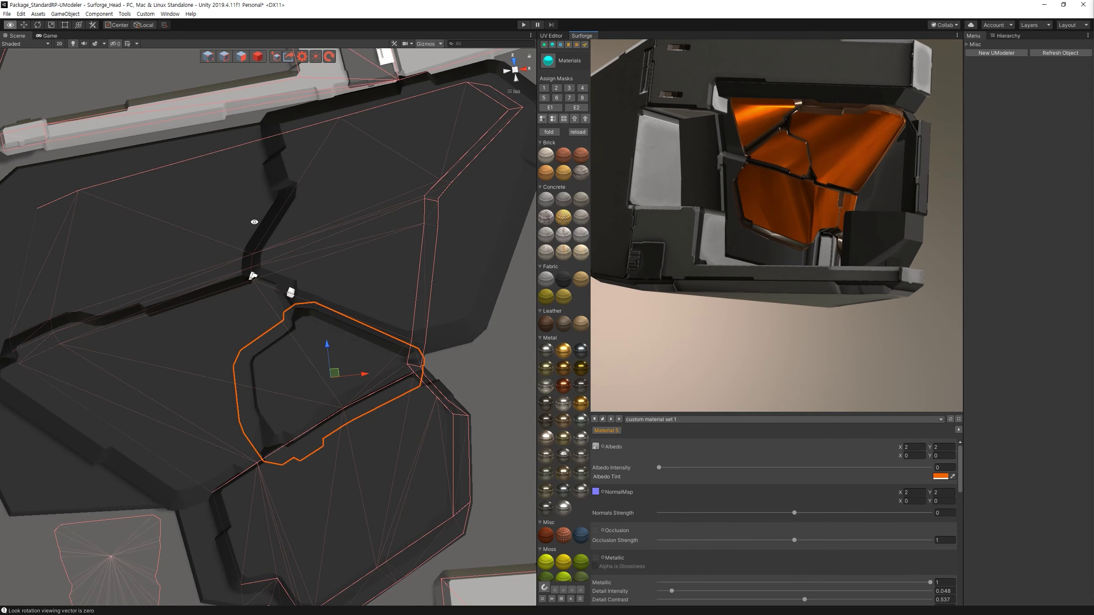
# Orbit the helmet preview and Ctrl-sample its materials until Material 2 is current.
pyautogui.scroll(-3, 231, 212)
pyautogui.scroll(5, 356, 313)
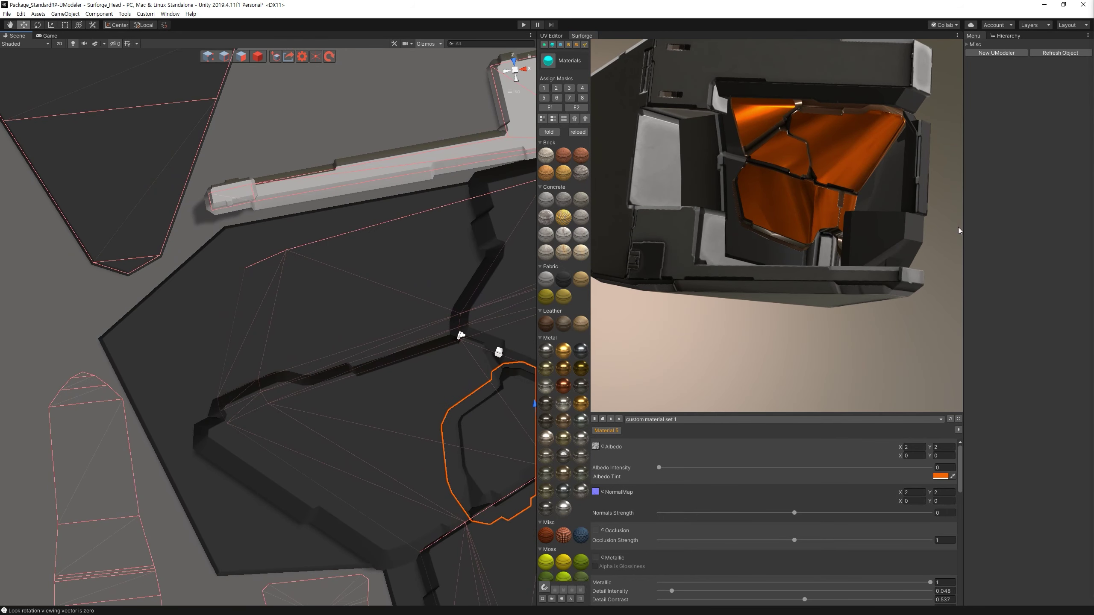
pyautogui.keyDown('alt'); pyautogui.moveTo(943, 242); pyautogui.dragTo(899, 165); pyautogui.keyUp('alt')
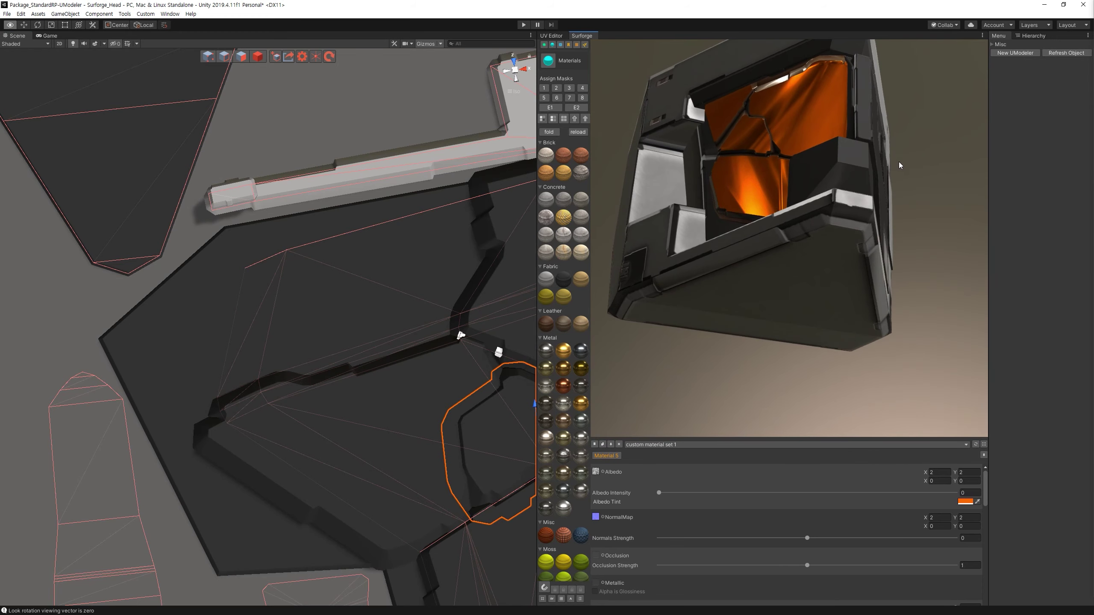
pyautogui.keyDown('alt'); pyautogui.moveTo(899, 165); pyautogui.dragTo(819, 289); pyautogui.keyUp('alt')
pyautogui.press('ctrl')
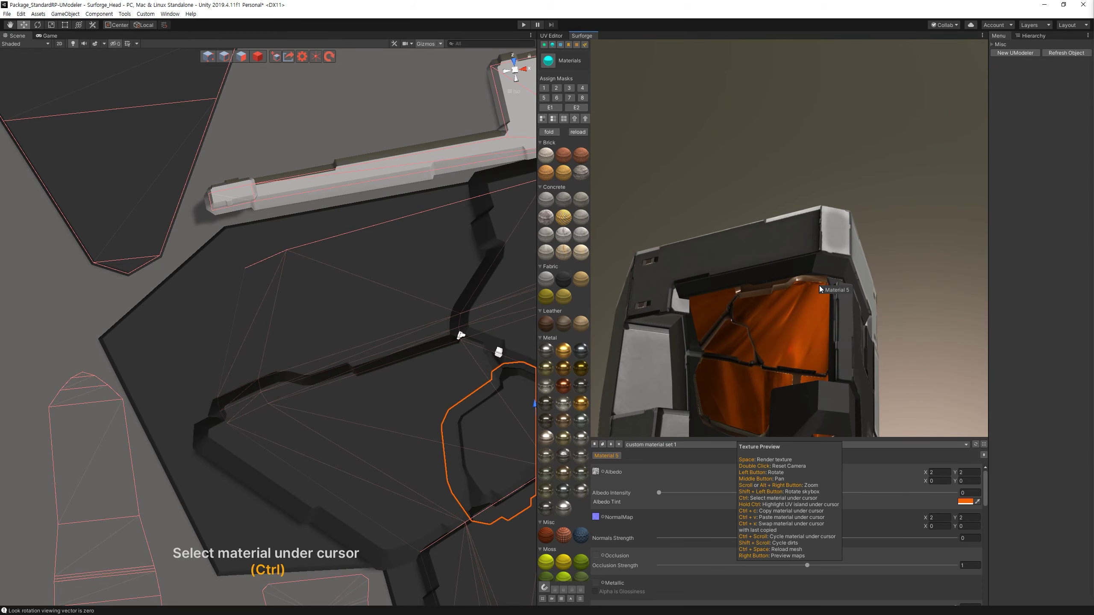
pyautogui.press('ctrl')
pyautogui.scroll(-3, 138, 129)
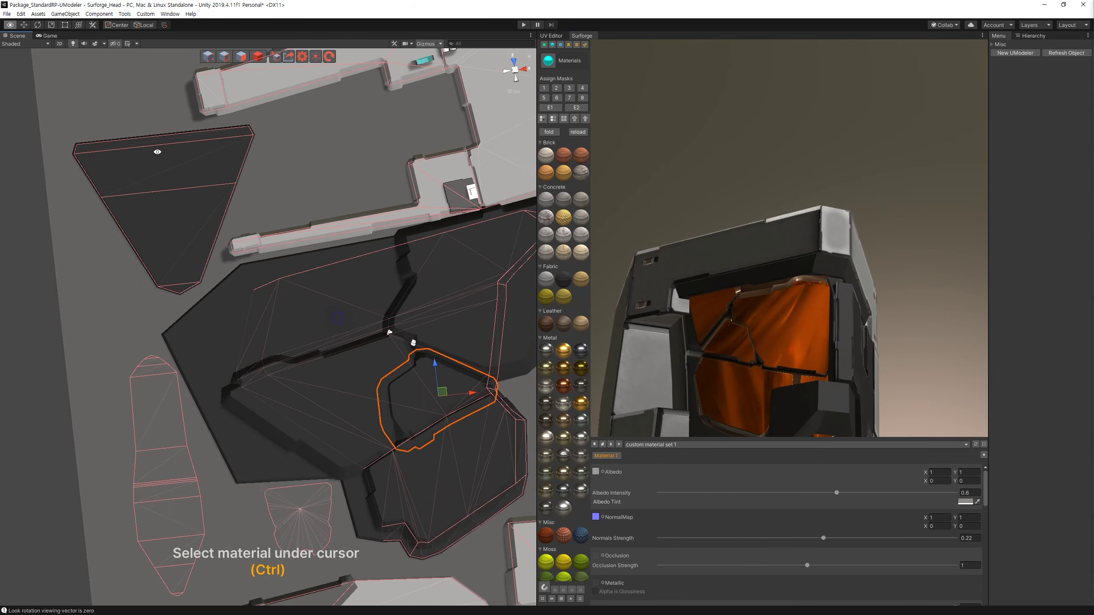
pyautogui.scroll(-3, 138, 129)
pyautogui.press('ctrl')
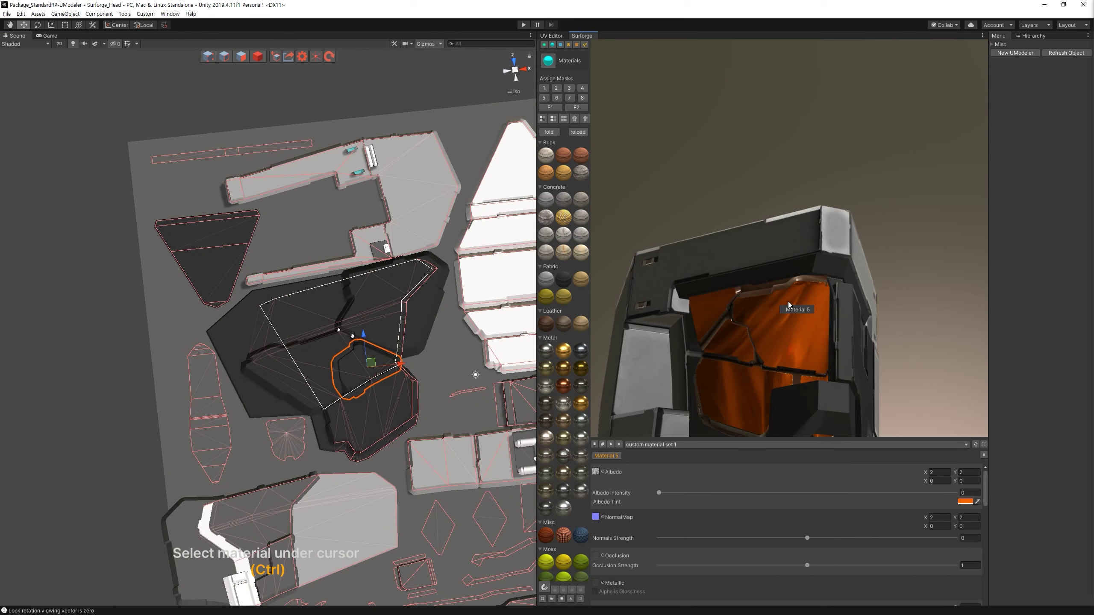
pyautogui.press('ctrl')
# Turn the UV layout view and switch to the Poly Lasso tool.
pyautogui.scroll(5, 361, 371)
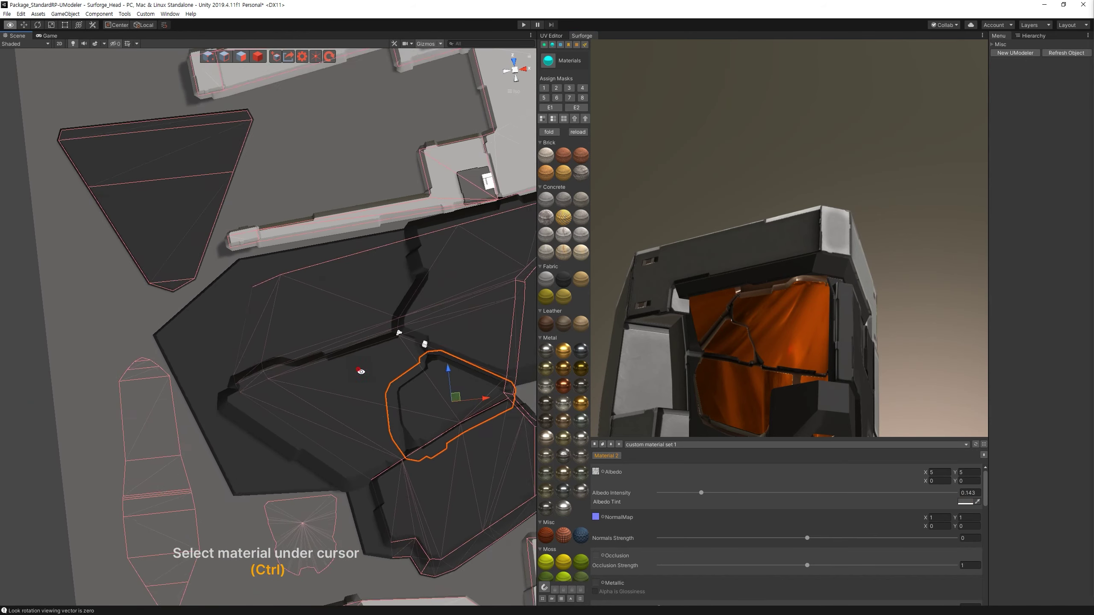
pyautogui.scroll(3, 361, 372)
pyautogui.moveTo(361, 371)
pyautogui.keyDown('alt'); pyautogui.mouseDown()
pyautogui.moveTo(289, 346)
pyautogui.moveTo(310, 355)
pyautogui.mouseUp(); pyautogui.keyUp('alt')
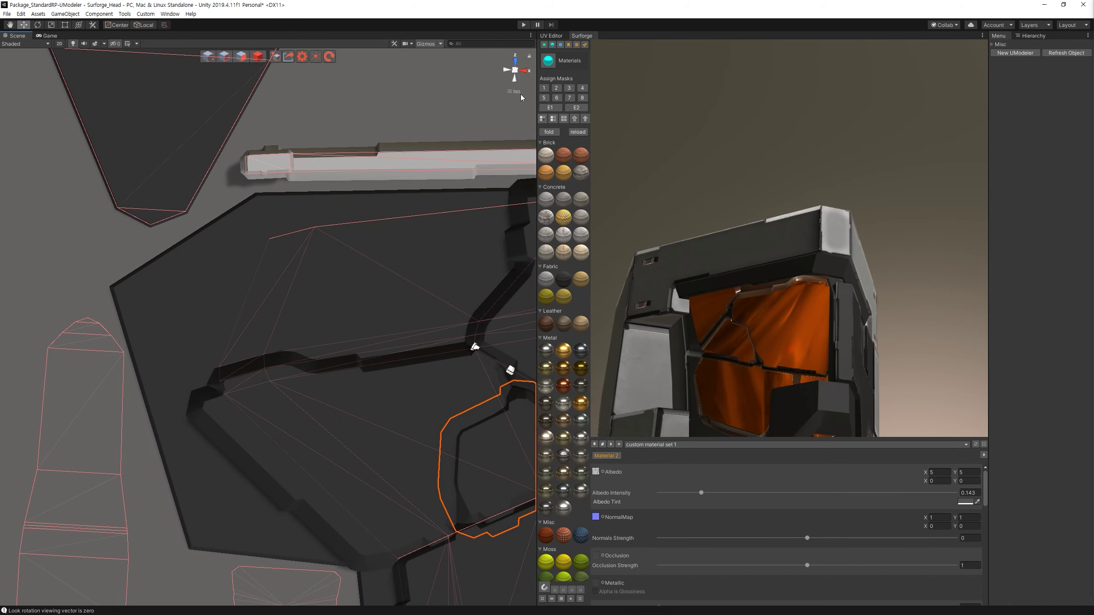
pyautogui.press('a')
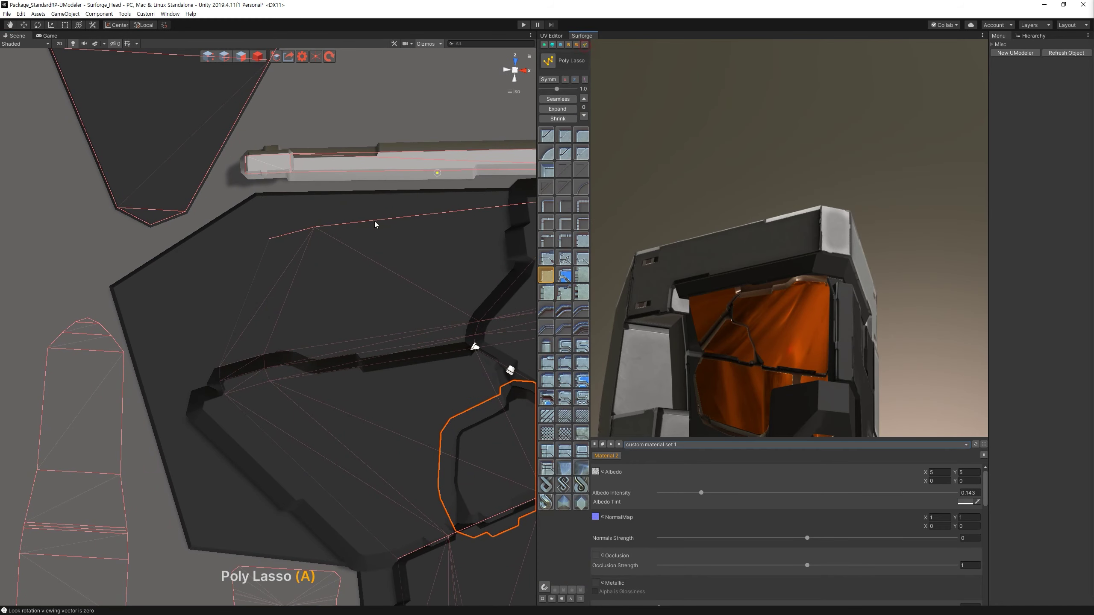
# With snapping on, draw a raised beveled panel on the large dark UV island.
pyautogui.click(543, 588)
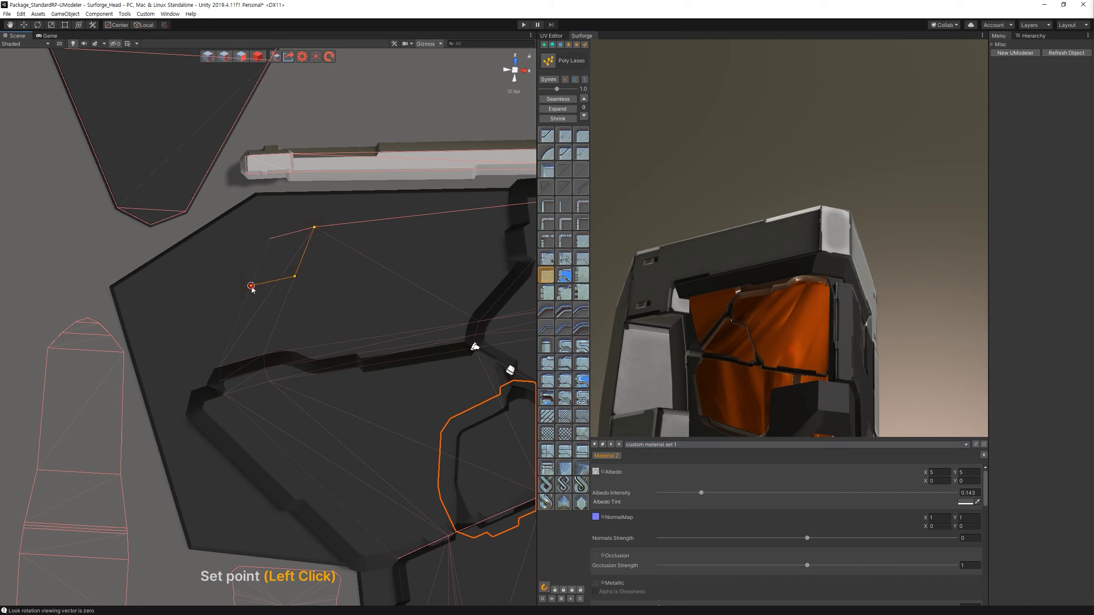
pyautogui.doubleClick(314, 227)
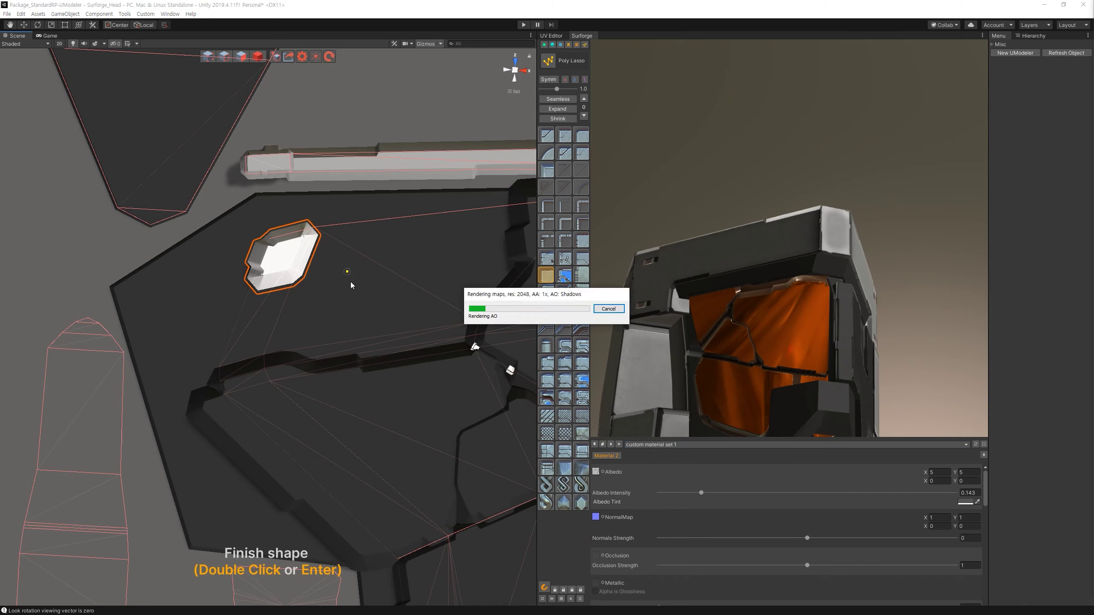
pyautogui.moveTo(710, 334); pyautogui.dragTo(831, 351)
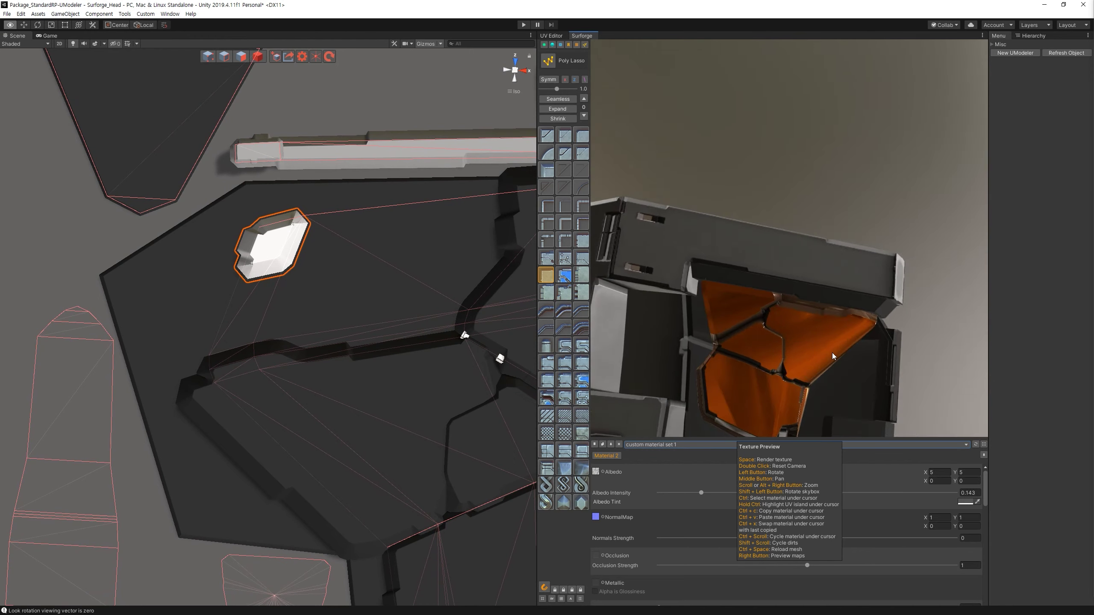
pyautogui.press('ctrl')
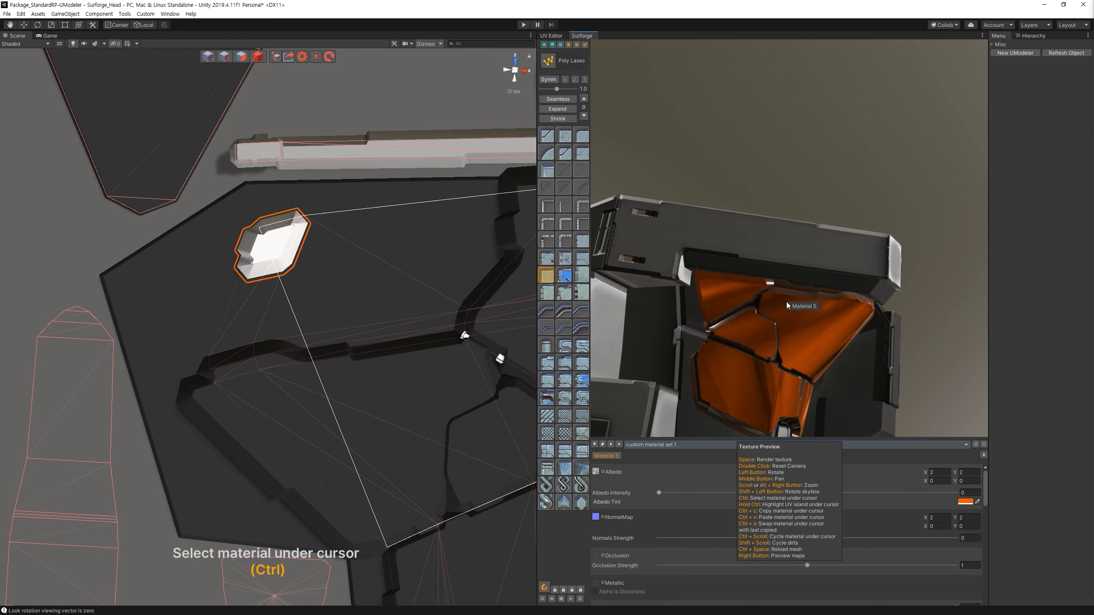
pyautogui.press('Escape')
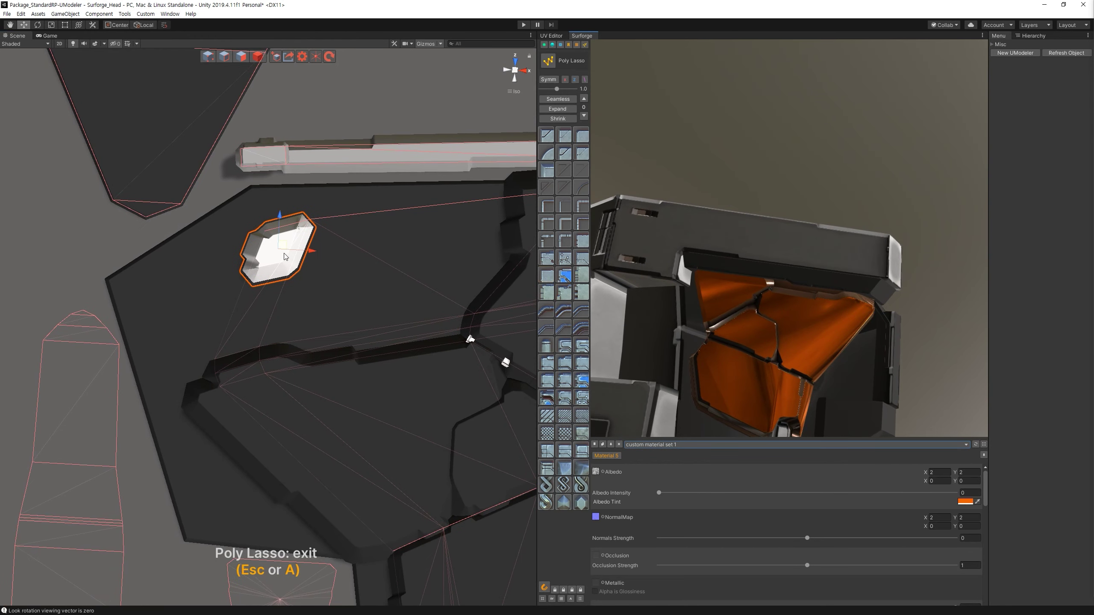
# Move the panel to the island's lower-left area, raise it, and render the preview.
pyautogui.moveTo(294, 243); pyautogui.dragTo(349, 266)
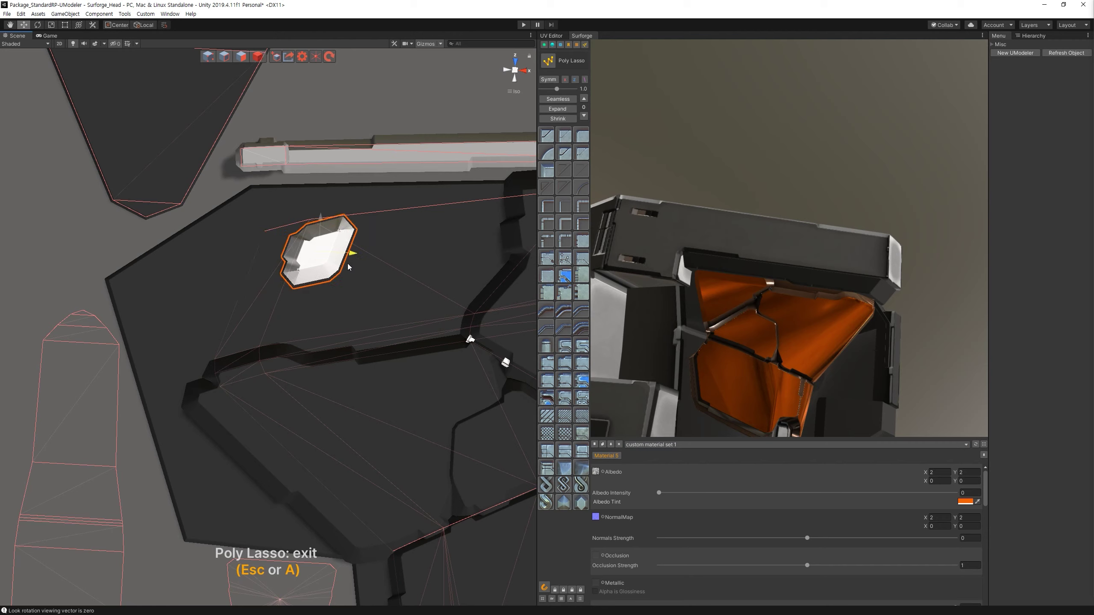
pyautogui.press('space')
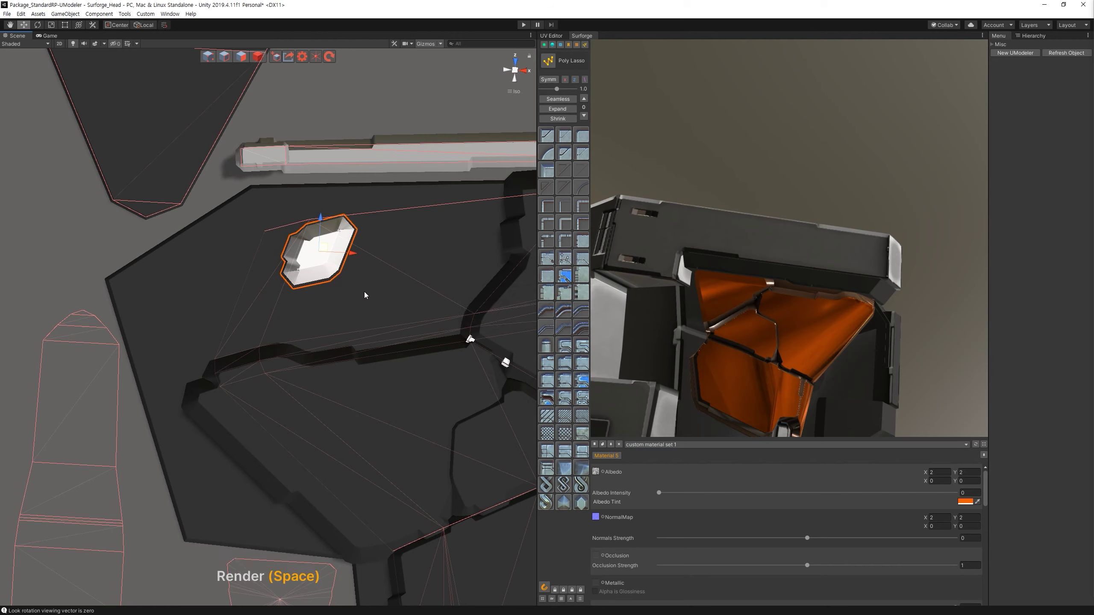
pyautogui.moveTo(323, 254); pyautogui.dragTo(225, 390)
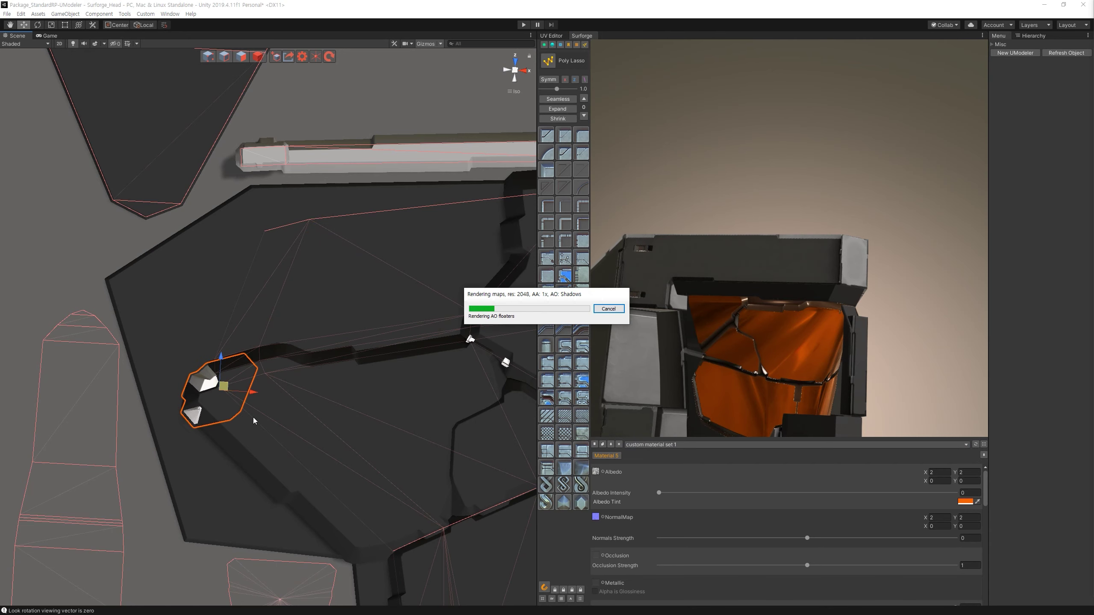
pyautogui.keyDown('alt'); pyautogui.moveTo(253, 417); pyautogui.dragTo(241, 328); pyautogui.keyUp('alt')
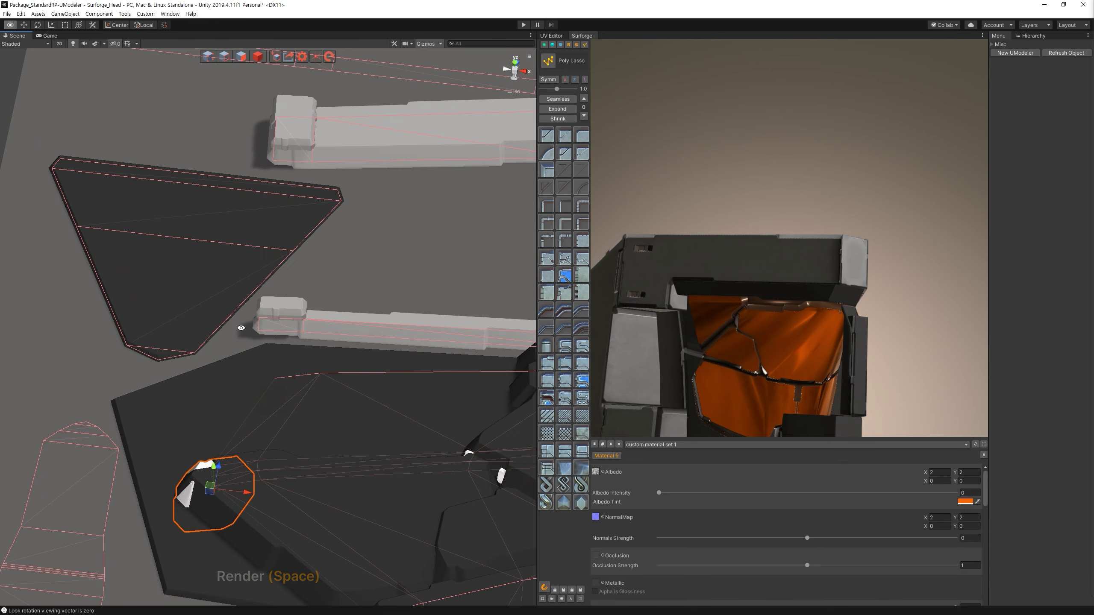
pyautogui.moveTo(217, 467); pyautogui.dragTo(216, 446)
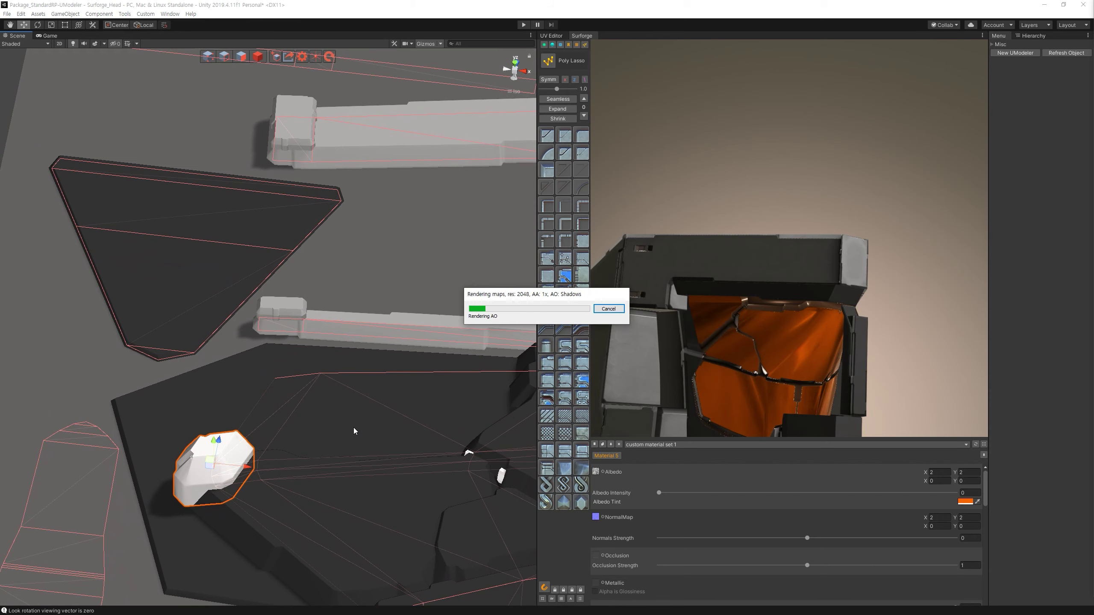
pyautogui.keyDown('alt'); pyautogui.moveTo(379, 403); pyautogui.dragTo(364, 371); pyautogui.keyUp('alt')
pyautogui.moveTo(796, 357)
pyautogui.mouseDown()
pyautogui.moveTo(753, 254)
pyautogui.moveTo(804, 316)
pyautogui.moveTo(807, 298)
pyautogui.moveTo(827, 325)
pyautogui.moveTo(822, 249)
pyautogui.moveTo(832, 290)
pyautogui.moveTo(789, 270)
pyautogui.moveTo(722, 320)
pyautogui.moveTo(791, 271)
pyautogui.moveTo(777, 266)
pyautogui.mouseUp()
pyautogui.moveTo(320, 456)
pyautogui.keyDown('alt'); pyautogui.mouseDown()
pyautogui.moveTo(351, 391)
pyautogui.moveTo(334, 452)
pyautogui.mouseUp(); pyautogui.keyUp('alt')
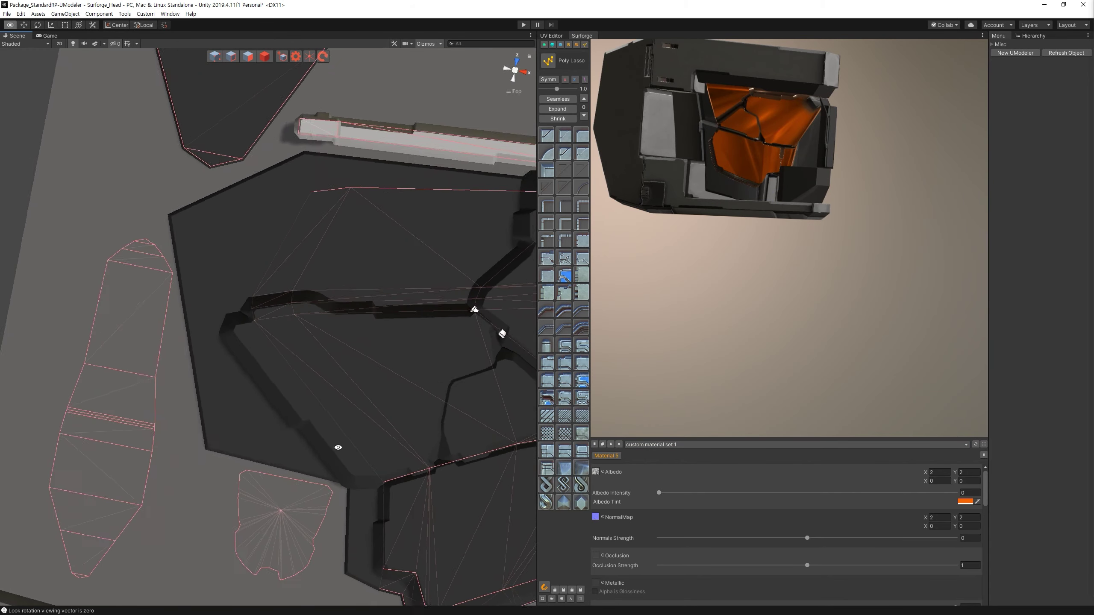
# Set a perspective top-down view of the UV layout and return to Poly Lasso.
pyautogui.click(511, 93)
pyautogui.click(513, 64)
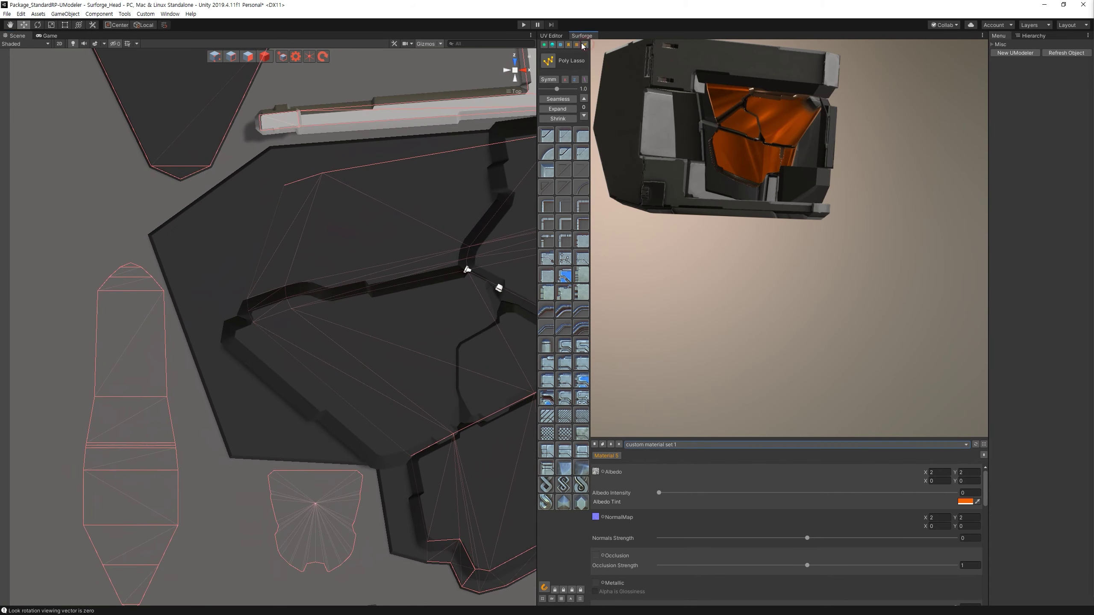
pyautogui.press('d')
pyautogui.press('a')
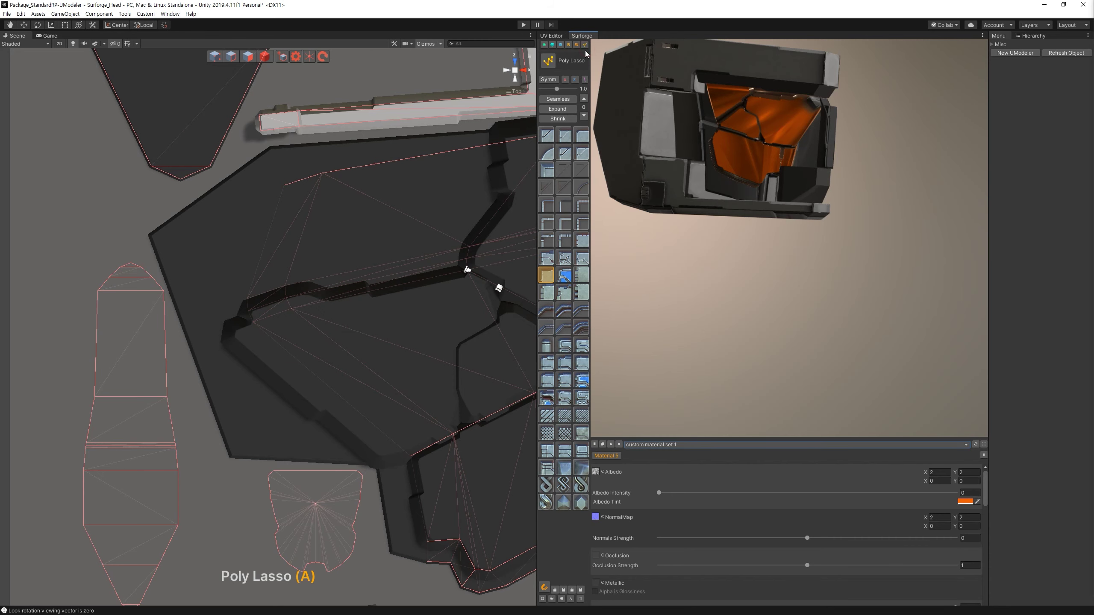
# Draw a small raised panel in the channel, shift it left, and render.
pyautogui.click(244, 316)
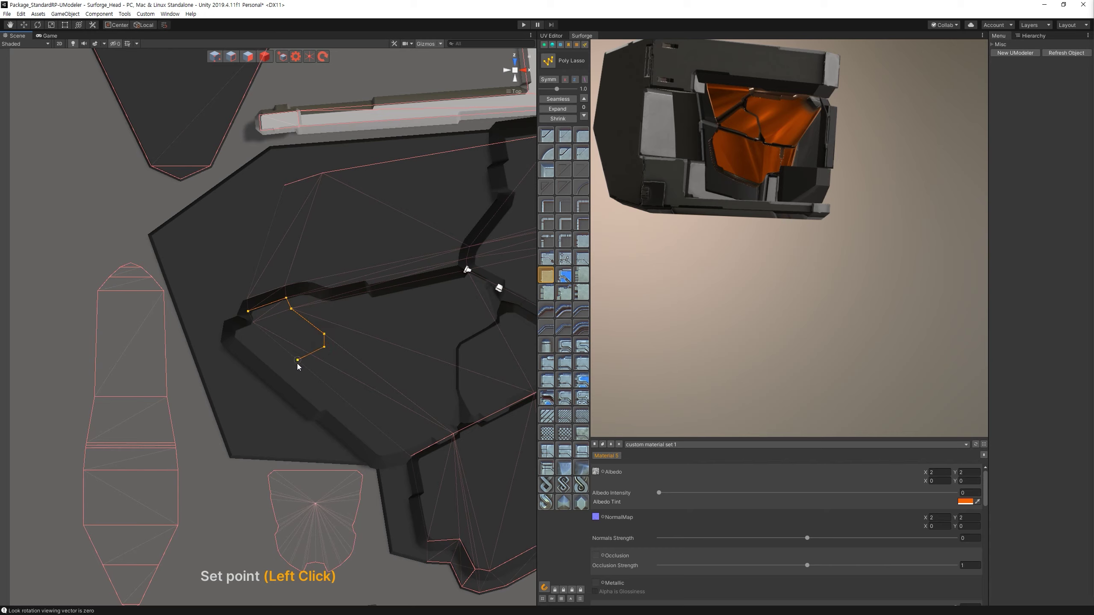
pyautogui.click(302, 363)
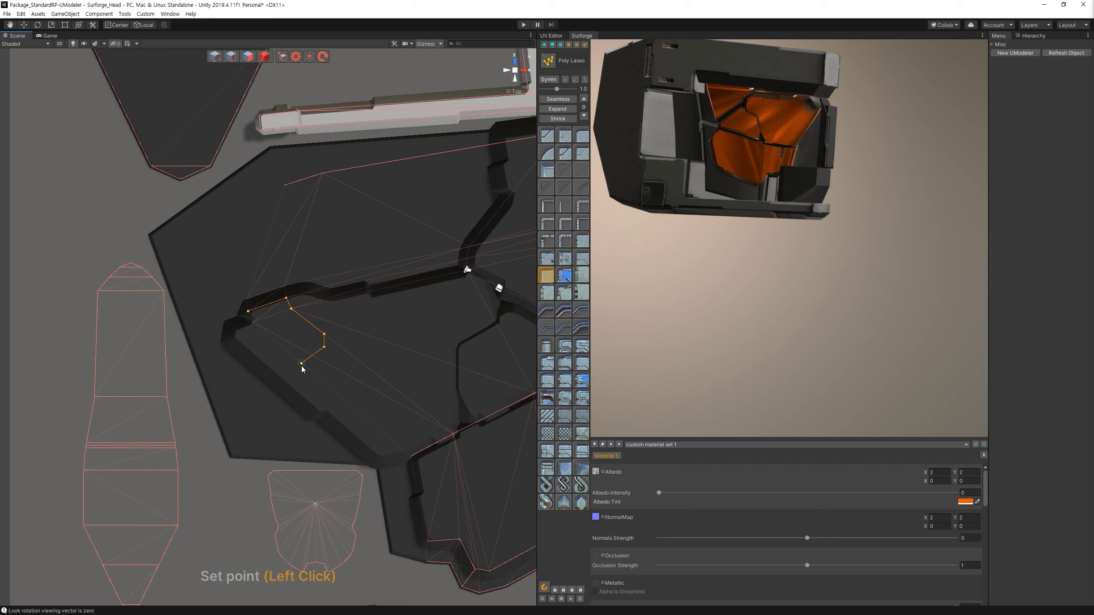
pyautogui.doubleClick(253, 323)
pyautogui.press('Escape')
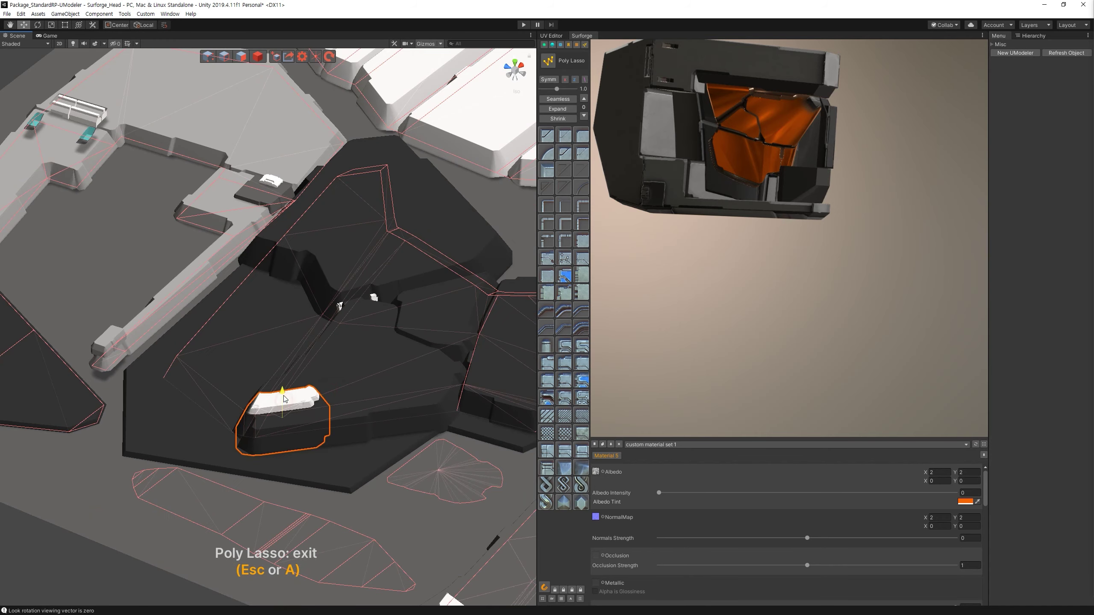
pyautogui.press('f')
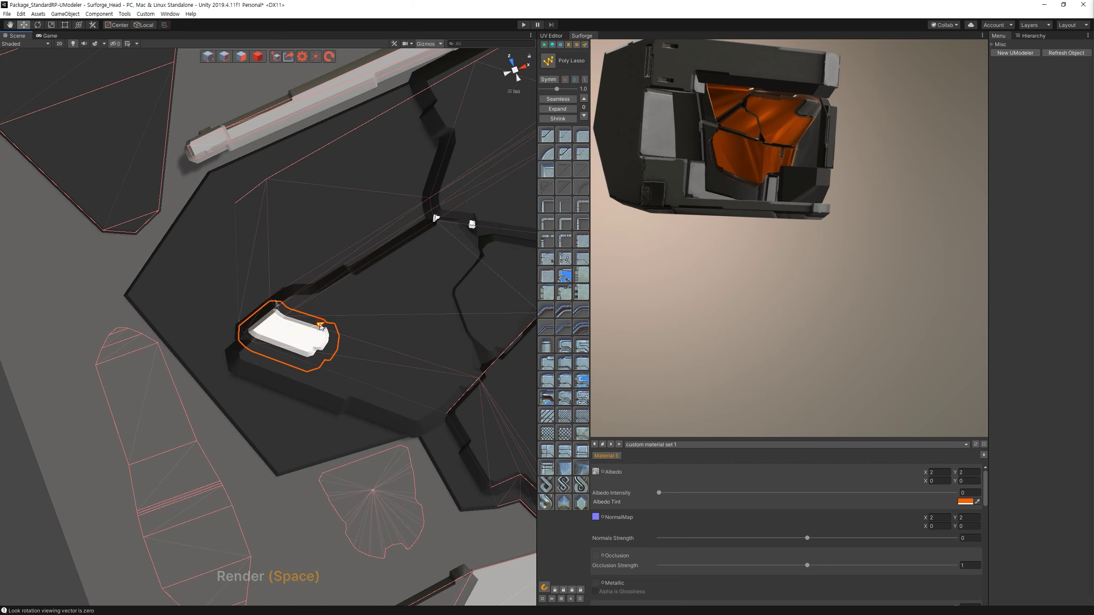
pyautogui.moveTo(321, 324); pyautogui.dragTo(279, 316)
pyautogui.press('space')
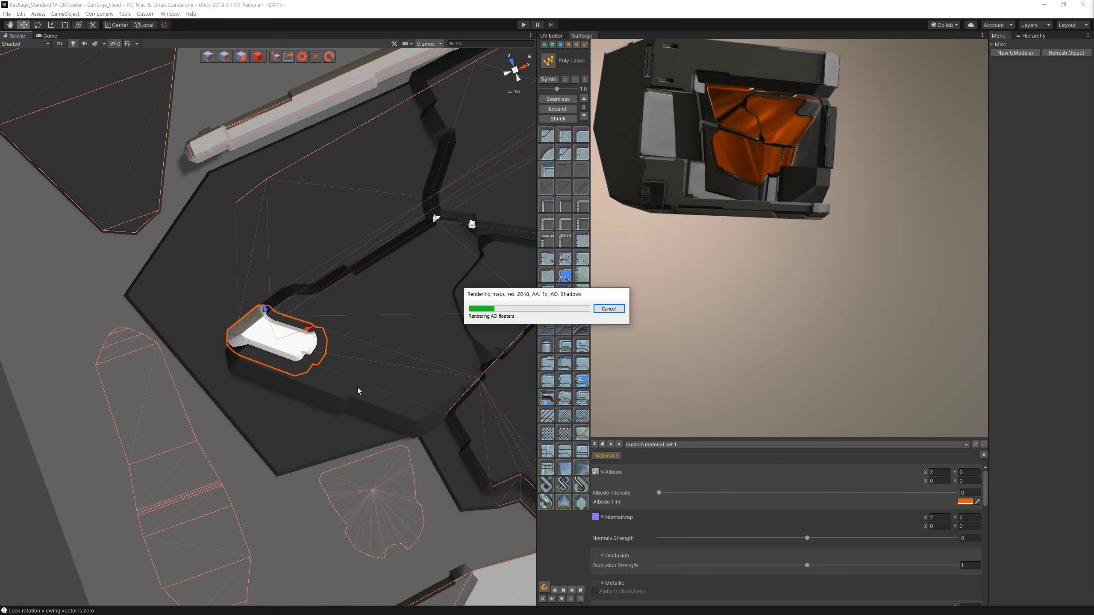
pyautogui.keyDown('alt'); pyautogui.moveTo(721, 265); pyautogui.dragTo(788, 243); pyautogui.keyUp('alt')
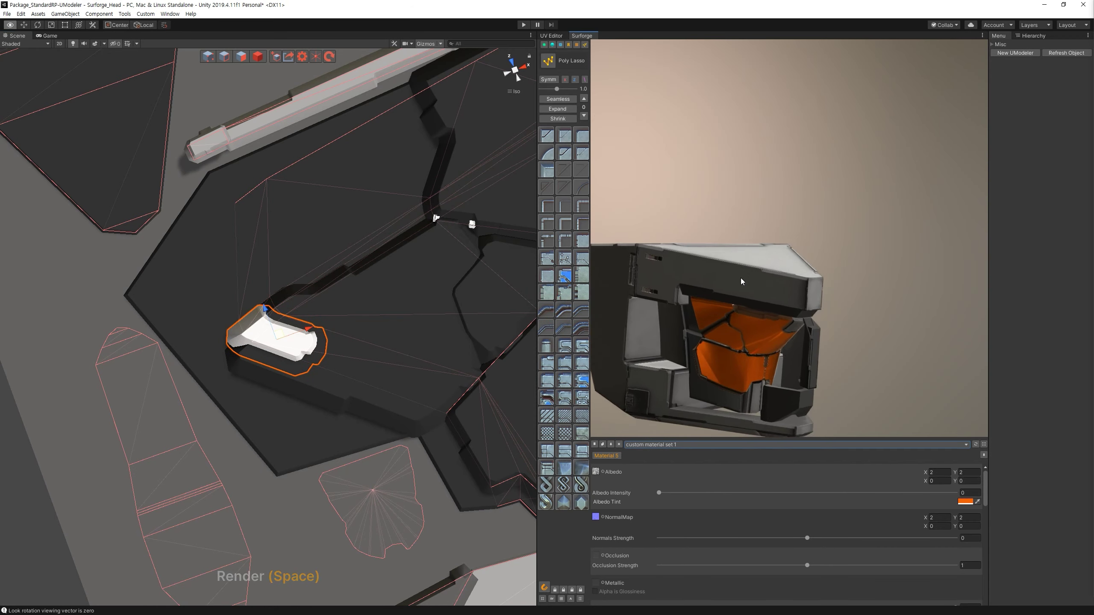
# Reposition the detail, shrink its profile scale, render to check, then delete it.
pyautogui.moveTo(282, 334); pyautogui.dragTo(299, 346, button='middle')
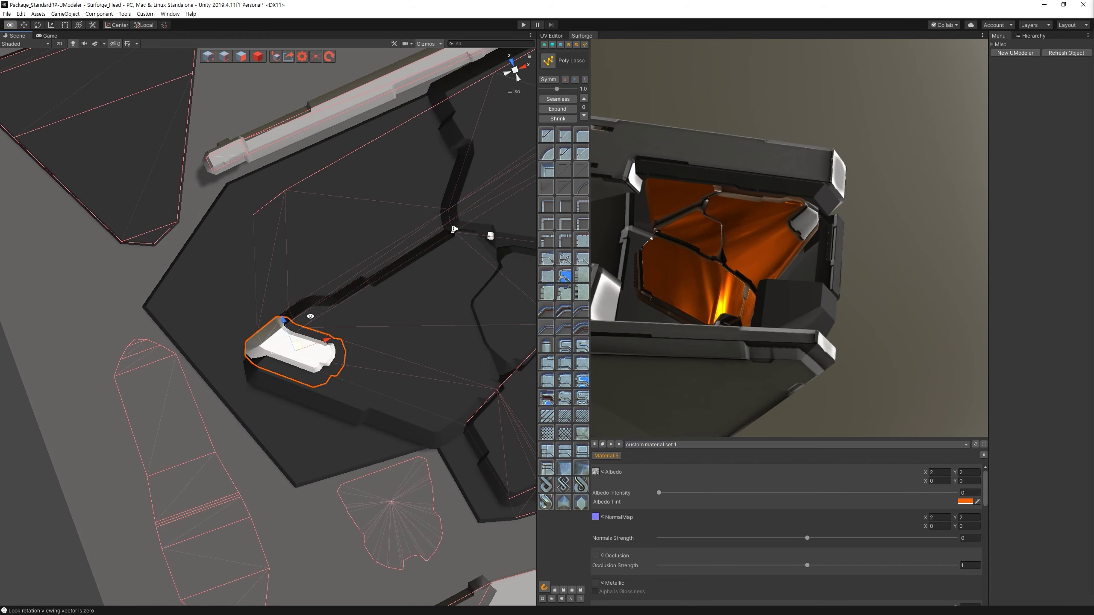
pyautogui.moveTo(298, 346); pyautogui.dragTo(242, 325)
pyautogui.moveTo(256, 339); pyautogui.dragTo(306, 362)
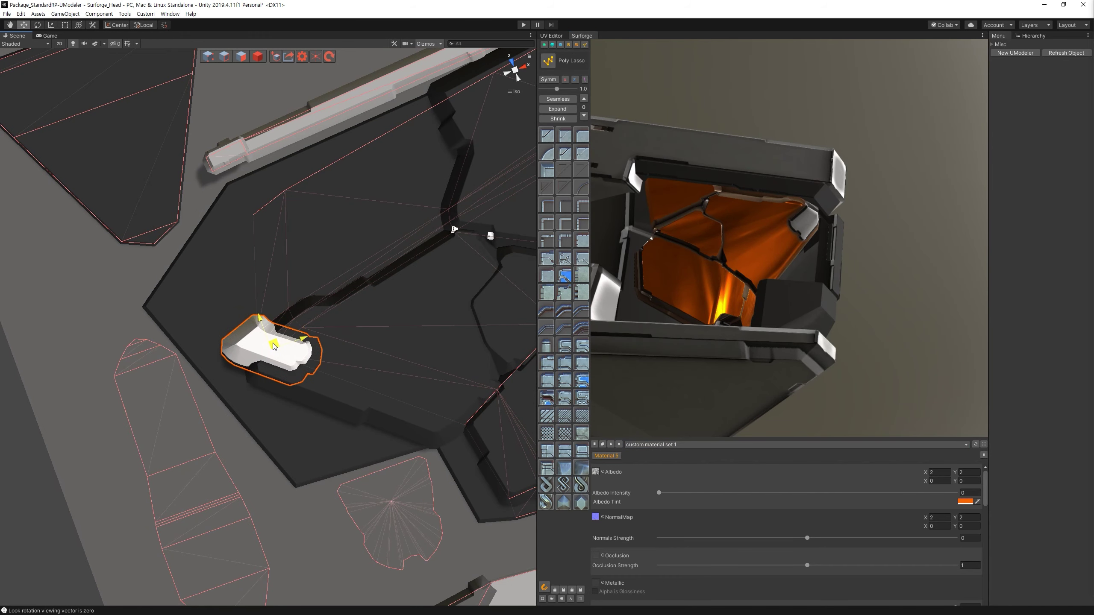
pyautogui.press('[')
pyautogui.press('[')
pyautogui.press('[')
pyautogui.keyDown('alt'); pyautogui.moveTo(301, 394); pyautogui.dragTo(281, 391); pyautogui.keyUp('alt')
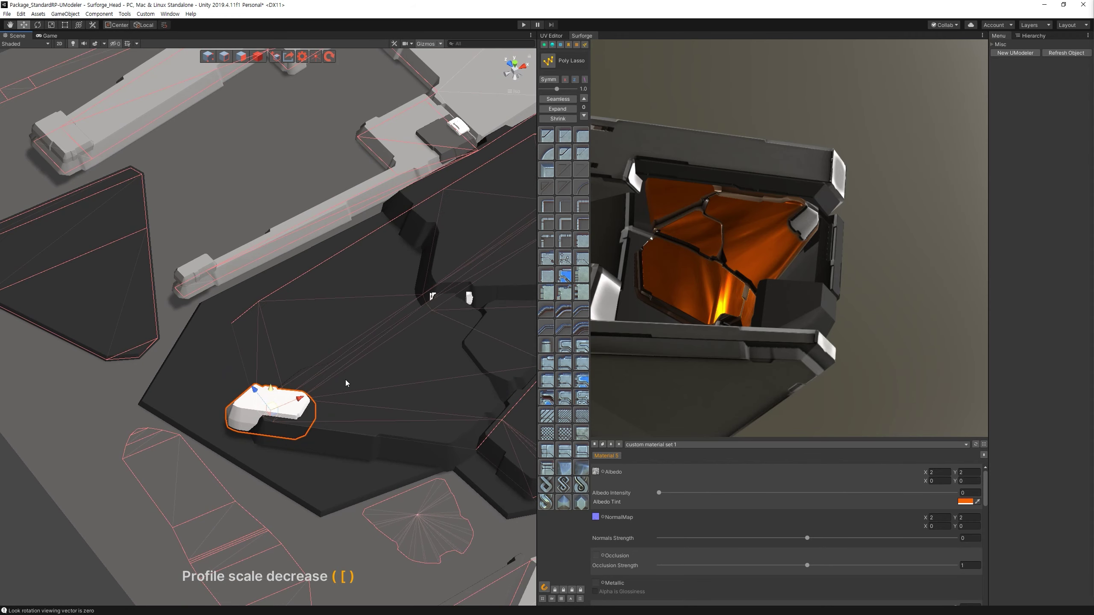
pyautogui.press('space')
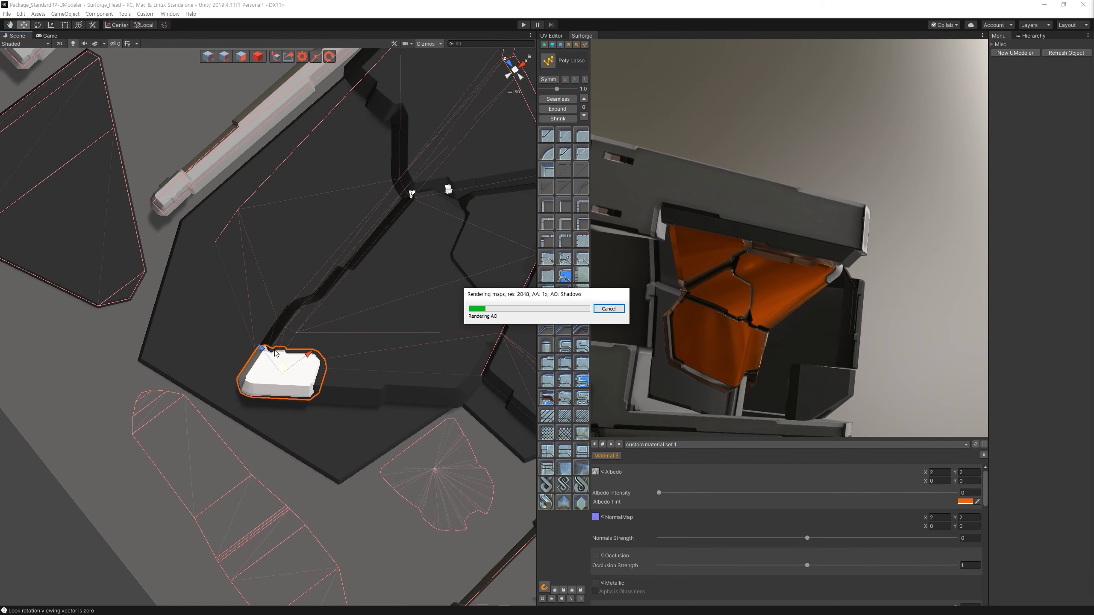
pyautogui.moveTo(735, 293); pyautogui.dragTo(693, 263)
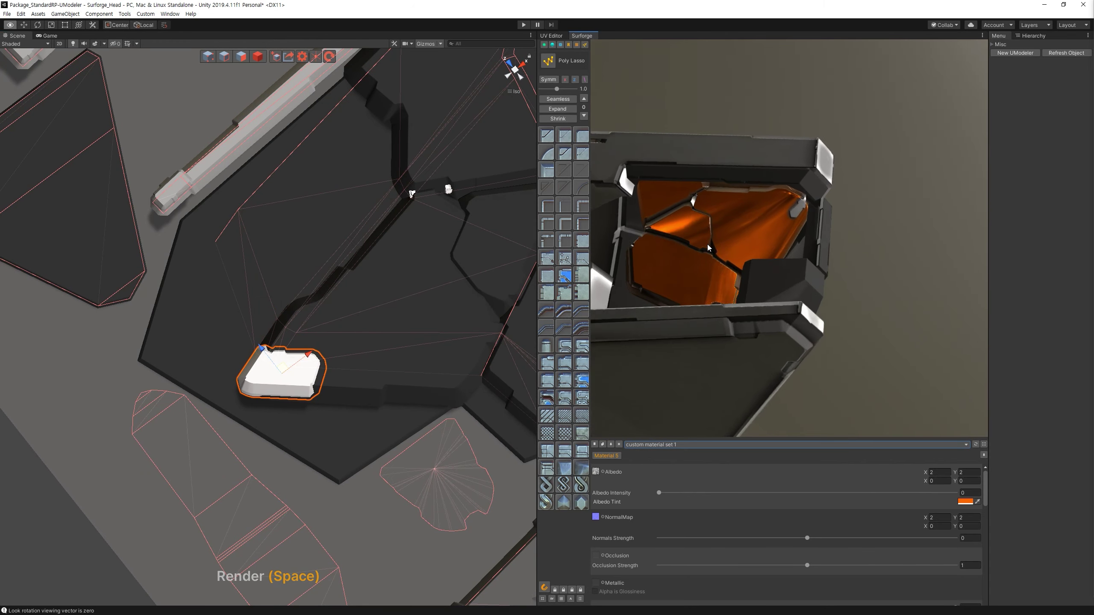
pyautogui.keyDown('alt'); pyautogui.moveTo(361, 330); pyautogui.dragTo(263, 355); pyautogui.keyUp('alt')
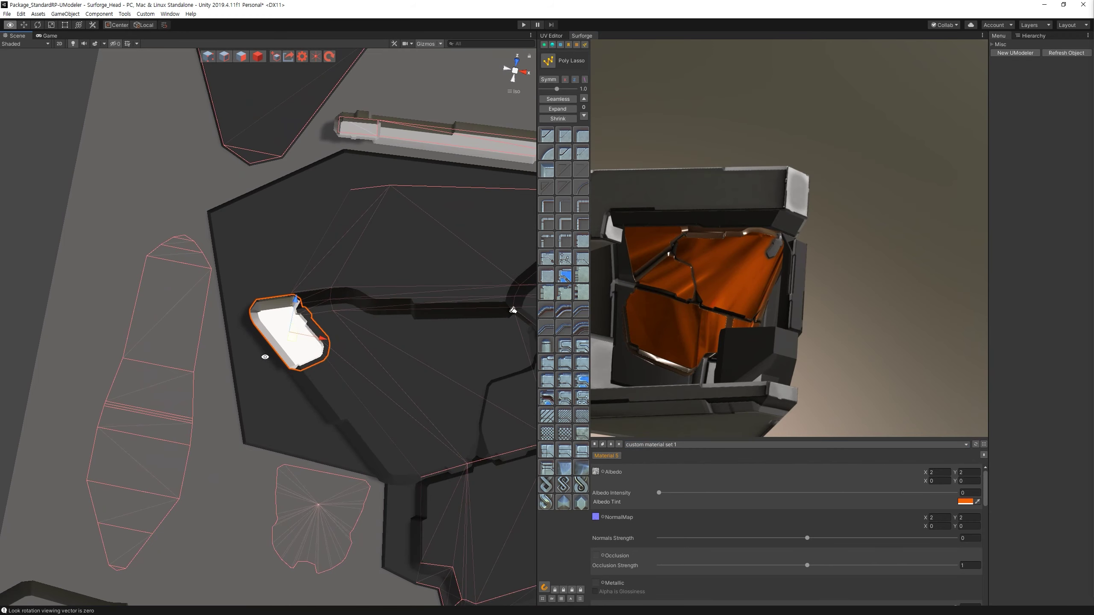
pyautogui.press('Delete')
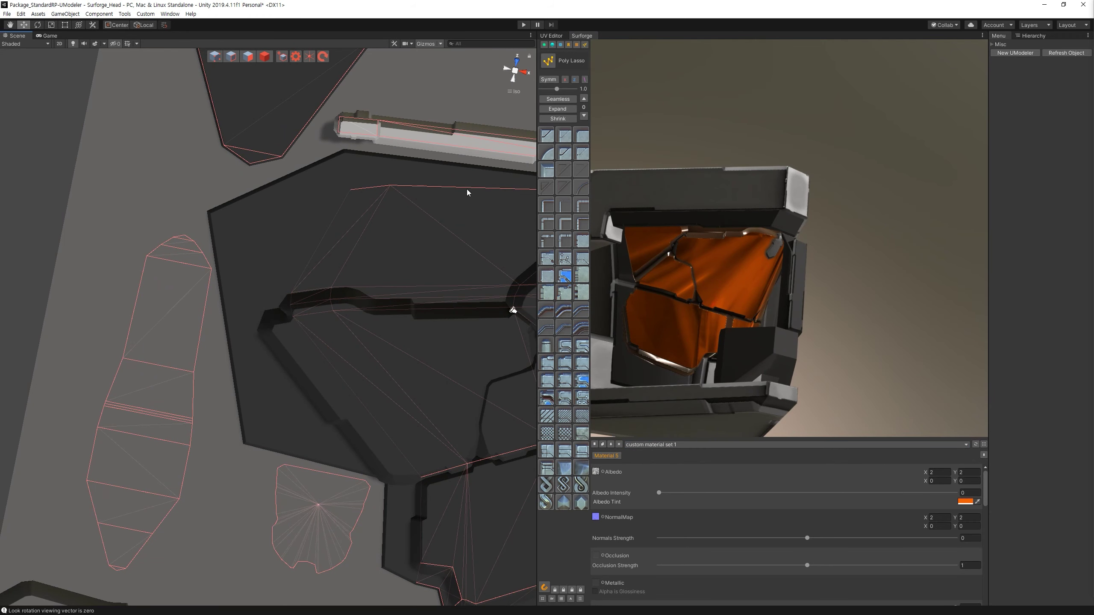
# Draw a small raised block at the left bend of the channel.
pyautogui.click(546, 274)
pyautogui.press('a')
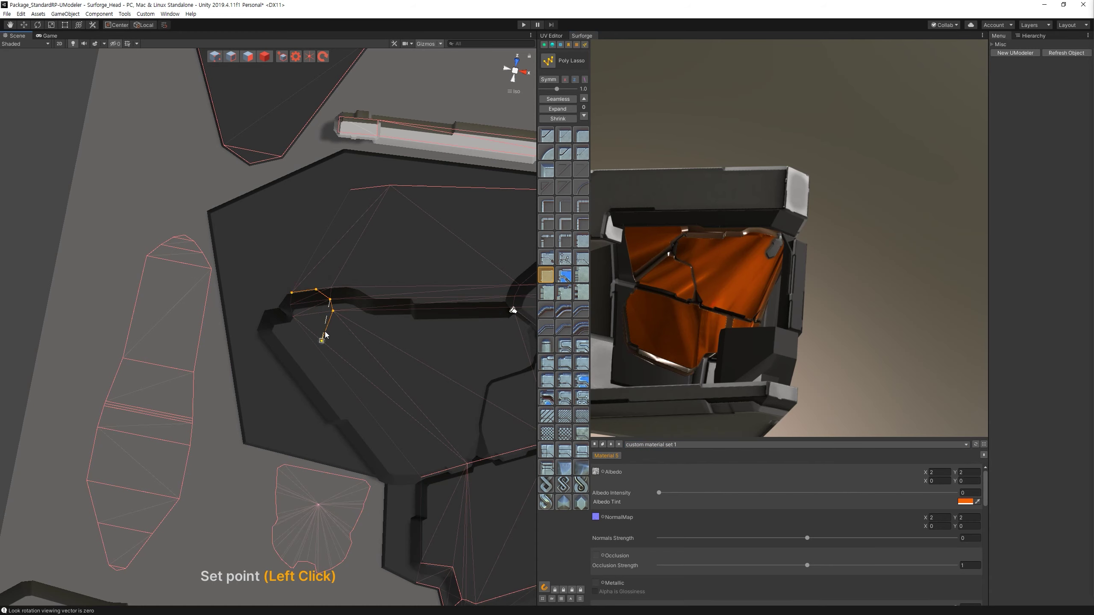
pyautogui.click(325, 325)
pyautogui.doubleClick(284, 294)
pyautogui.press('Escape')
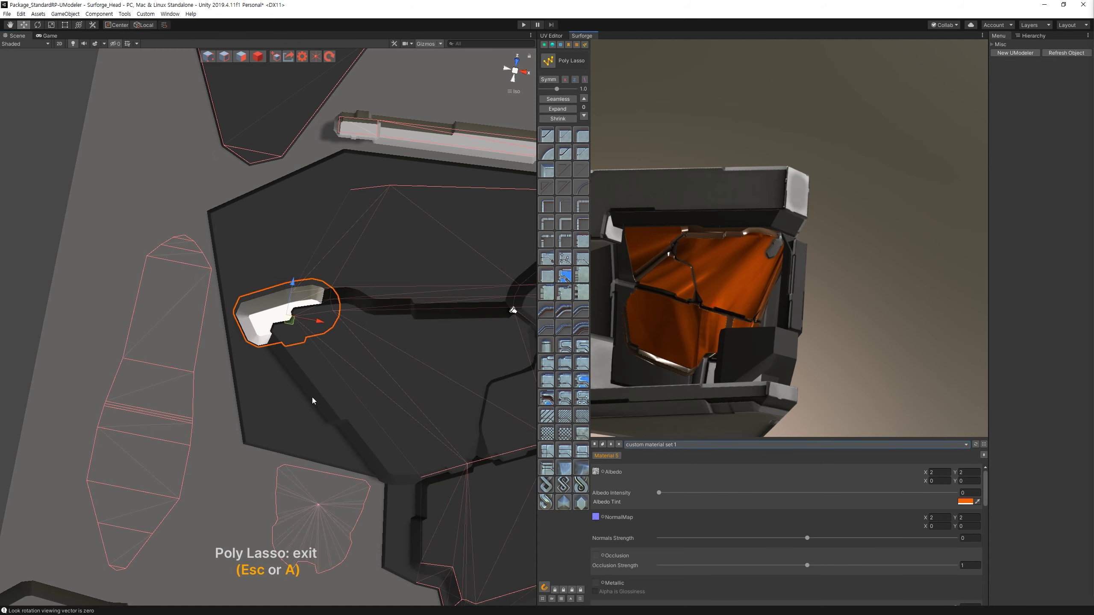
# Move the block left along the channel, render to check it, and deselect.
pyautogui.keyDown('alt'); pyautogui.moveTo(315, 394); pyautogui.dragTo(289, 392); pyautogui.keyUp('alt')
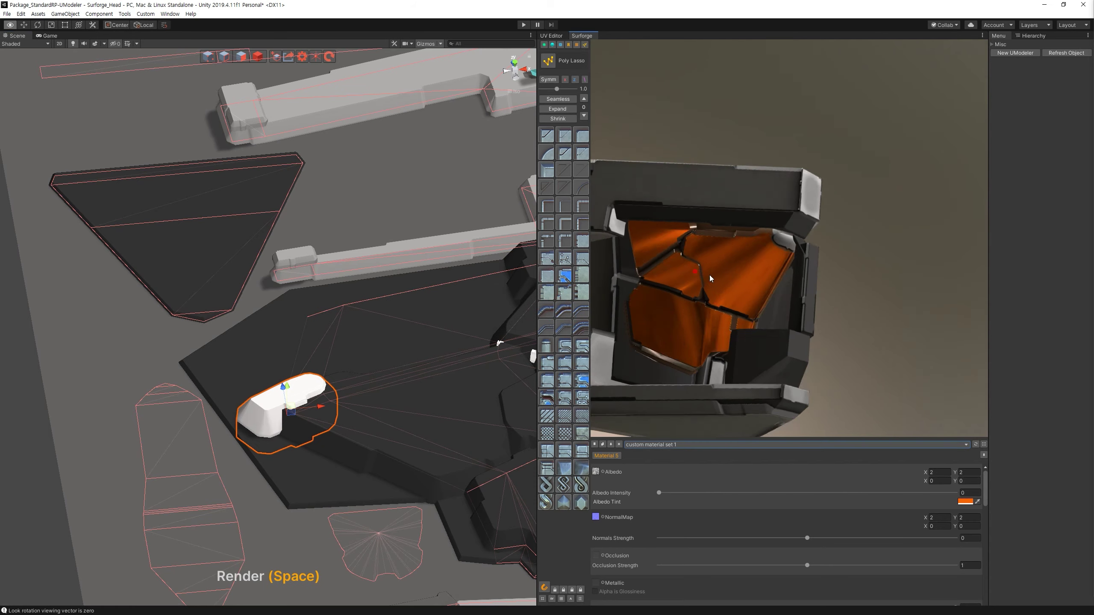
pyautogui.moveTo(321, 416); pyautogui.dragTo(312, 423)
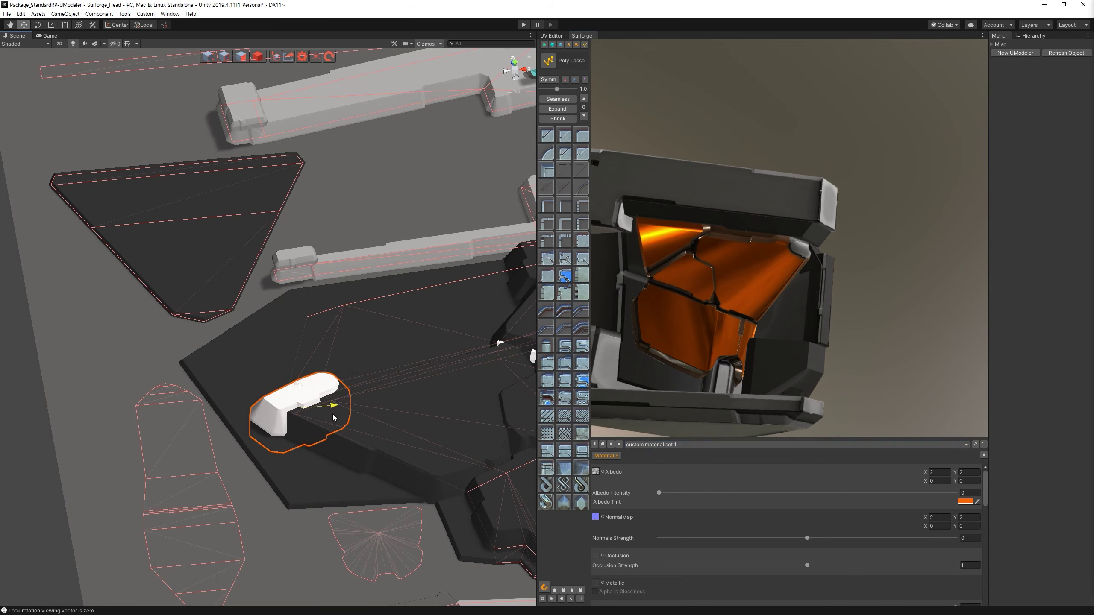
pyautogui.press('space')
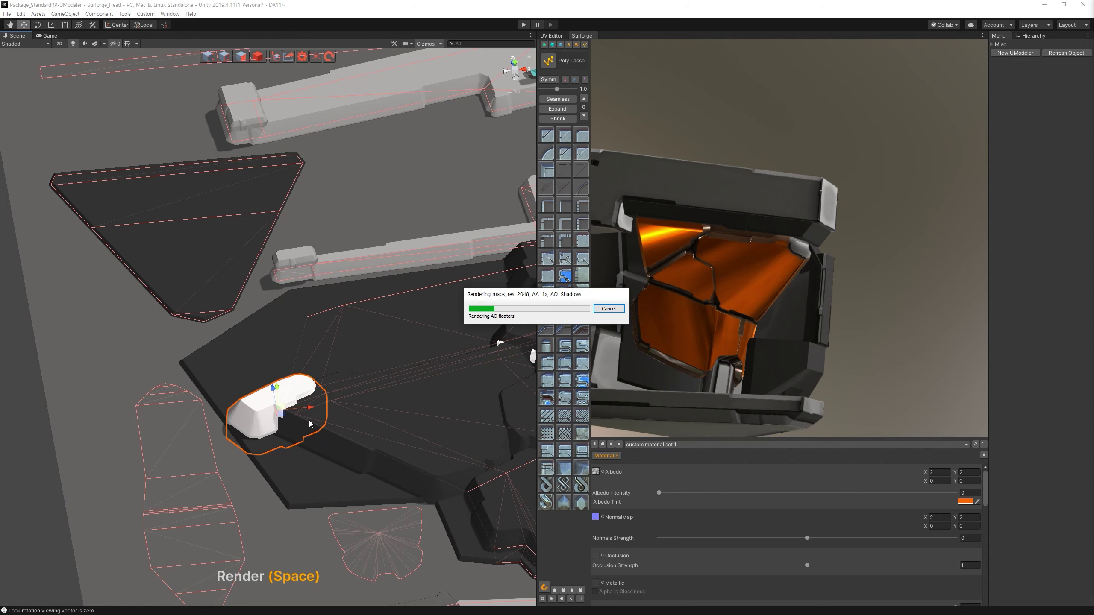
pyautogui.moveTo(309, 423)
pyautogui.keyDown('alt'); pyautogui.mouseDown()
pyautogui.moveTo(300, 410)
pyautogui.moveTo(333, 405)
pyautogui.moveTo(347, 428)
pyautogui.mouseUp(); pyautogui.keyUp('alt')
pyautogui.press('space')
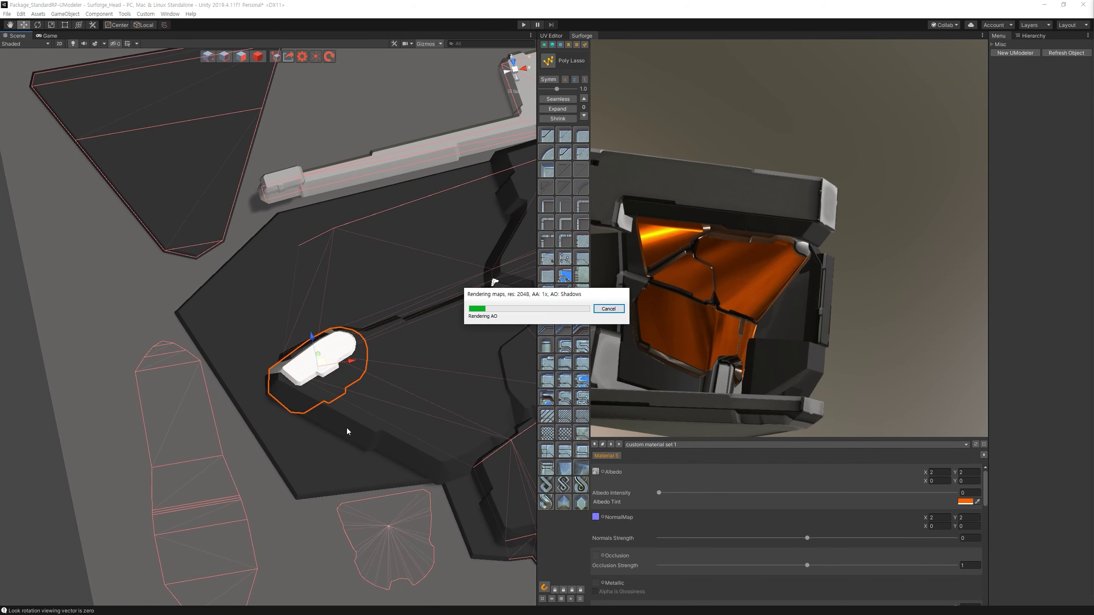
pyautogui.press('space')
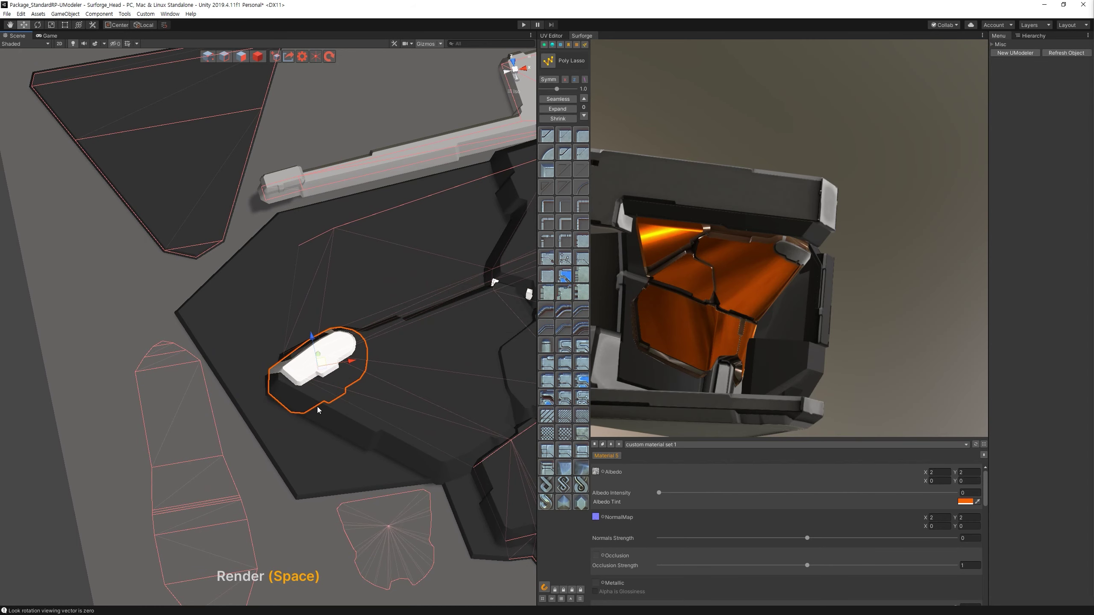
pyautogui.keyDown('alt'); pyautogui.moveTo(319, 408); pyautogui.dragTo(347, 391); pyautogui.keyUp('alt')
pyautogui.click(346, 324)
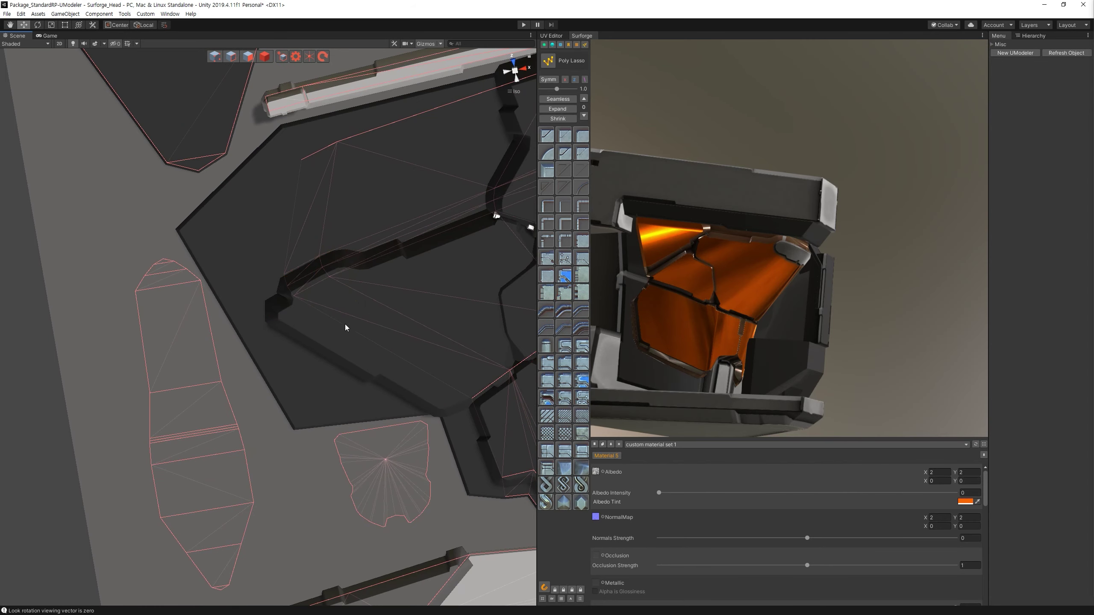
# Draw a long panel along the channel's lower run to the bend and render it.
pyautogui.keyDown('alt'); pyautogui.moveTo(346, 317); pyautogui.dragTo(363, 345); pyautogui.keyUp('alt')
pyautogui.press('d')
pyautogui.press('a')
pyautogui.click(275, 389)
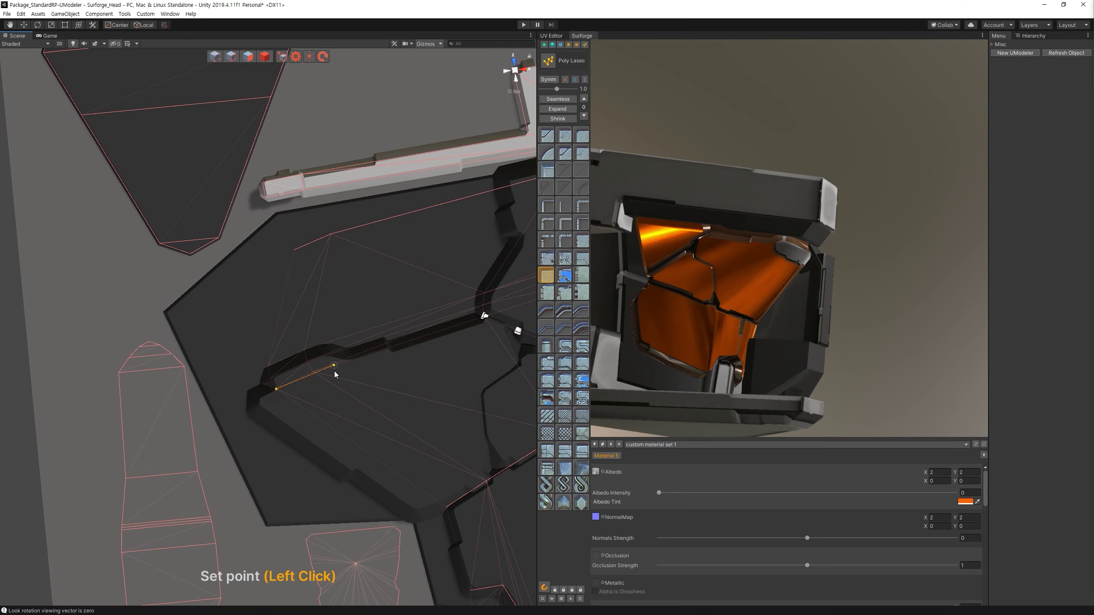
pyautogui.click(313, 373)
pyautogui.click(455, 283)
pyautogui.click(275, 389)
pyautogui.press('Escape')
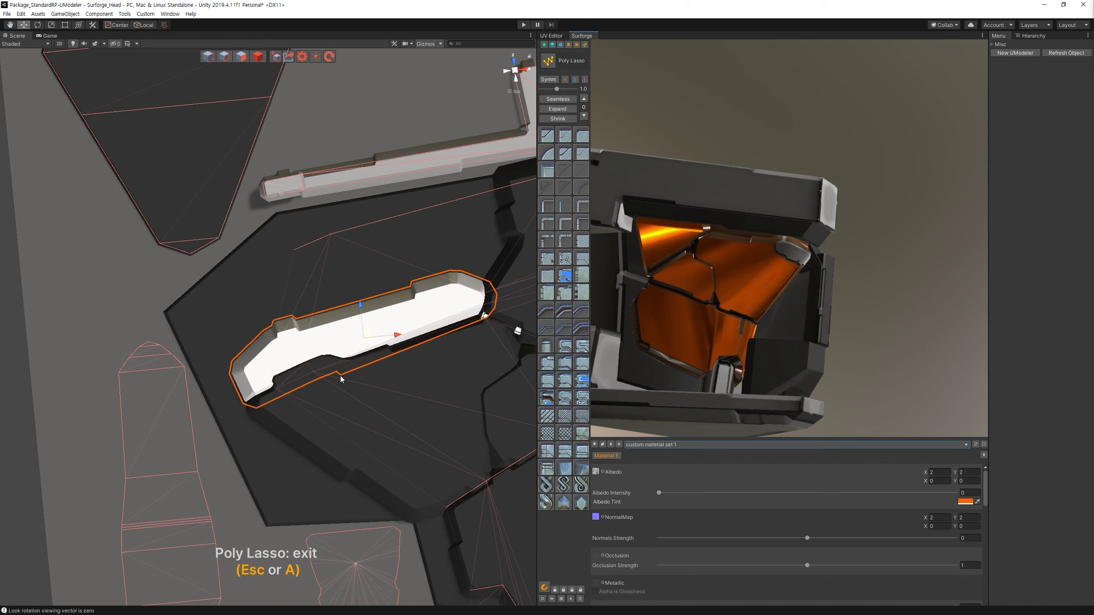
pyautogui.press('space')
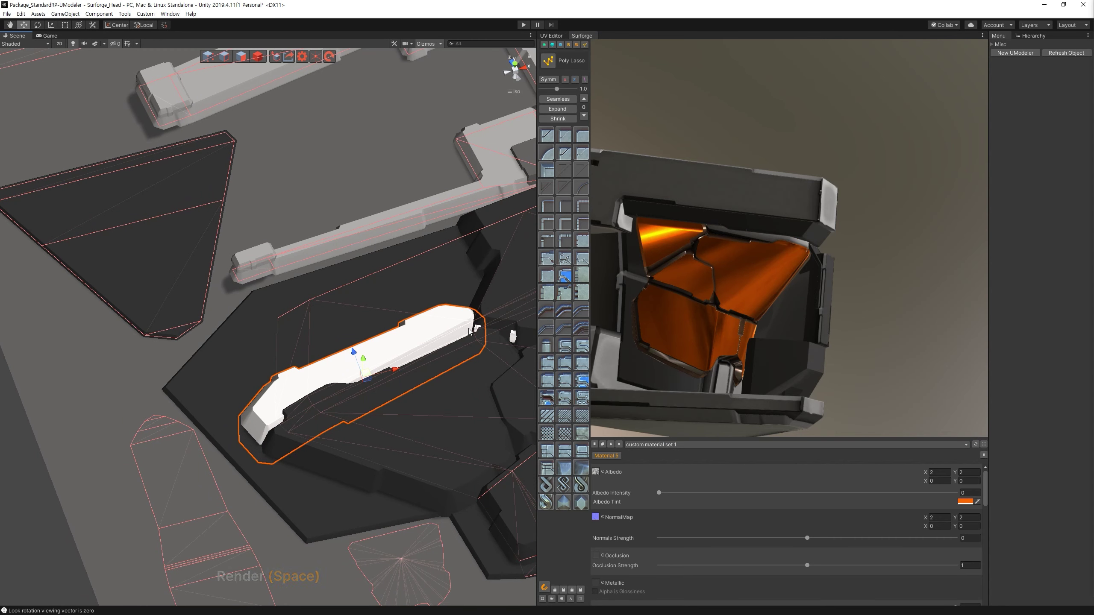
# Give the panel a detailed profile, shrink its scale, and assign Material Mask 5.
pyautogui.click(550, 469)
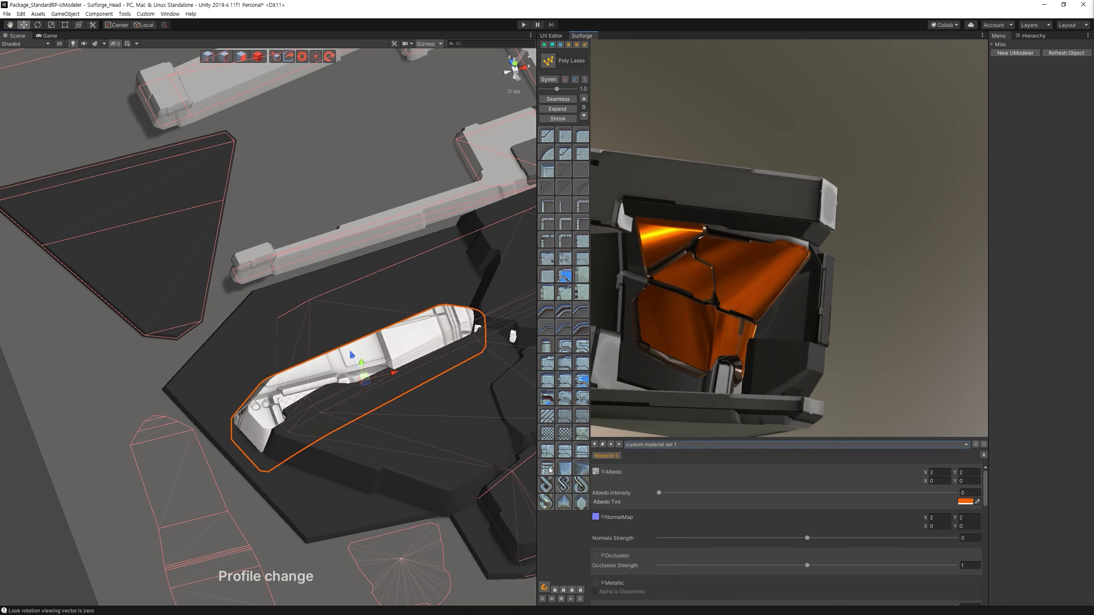
pyautogui.press('space')
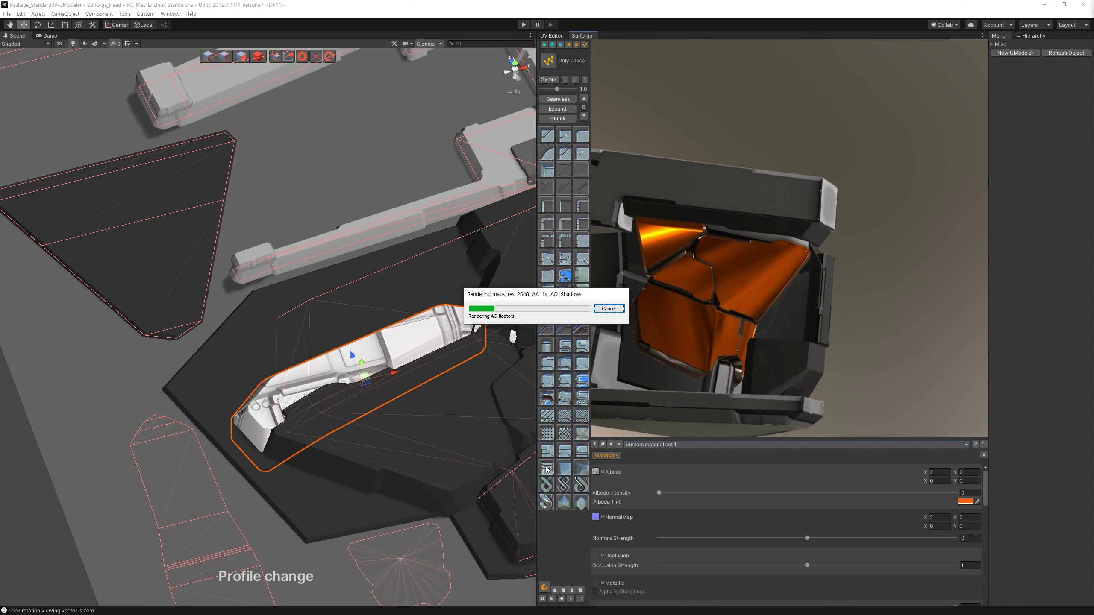
pyautogui.moveTo(385, 436); pyautogui.dragTo(387, 468, button='middle')
pyautogui.press('[')
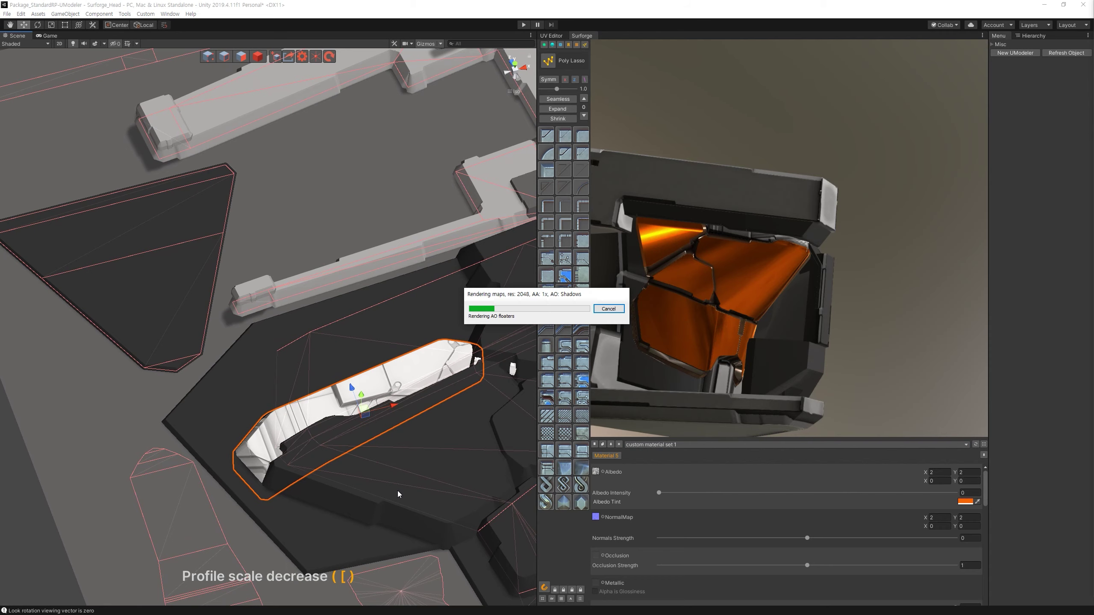
pyautogui.press('space')
pyautogui.moveTo(776, 325); pyautogui.dragTo(757, 342)
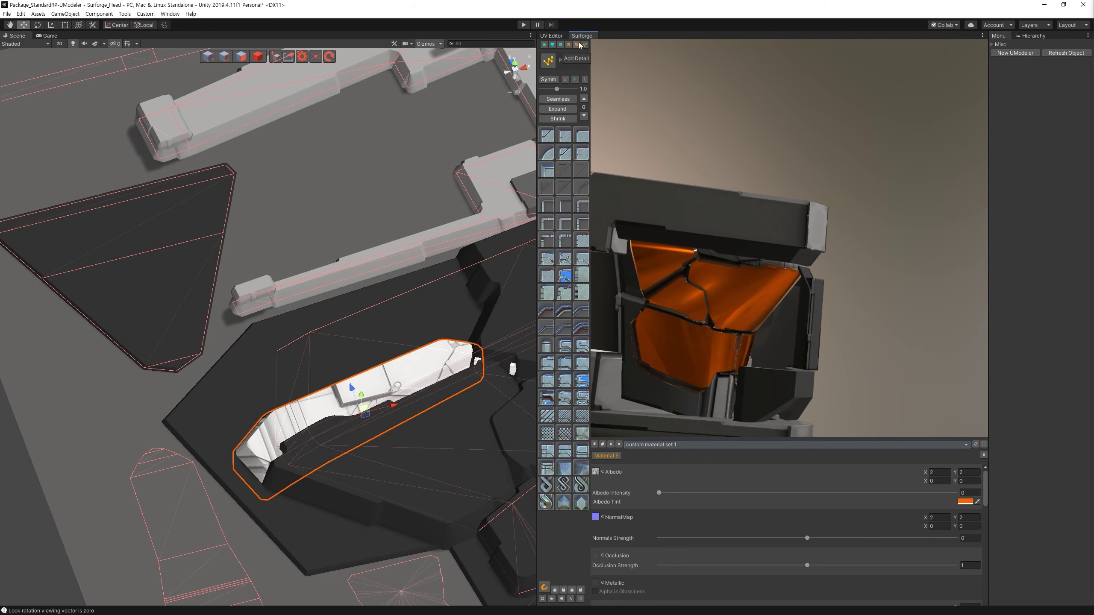
pyautogui.click(551, 45)
pyautogui.click(544, 98)
pyautogui.press('space')
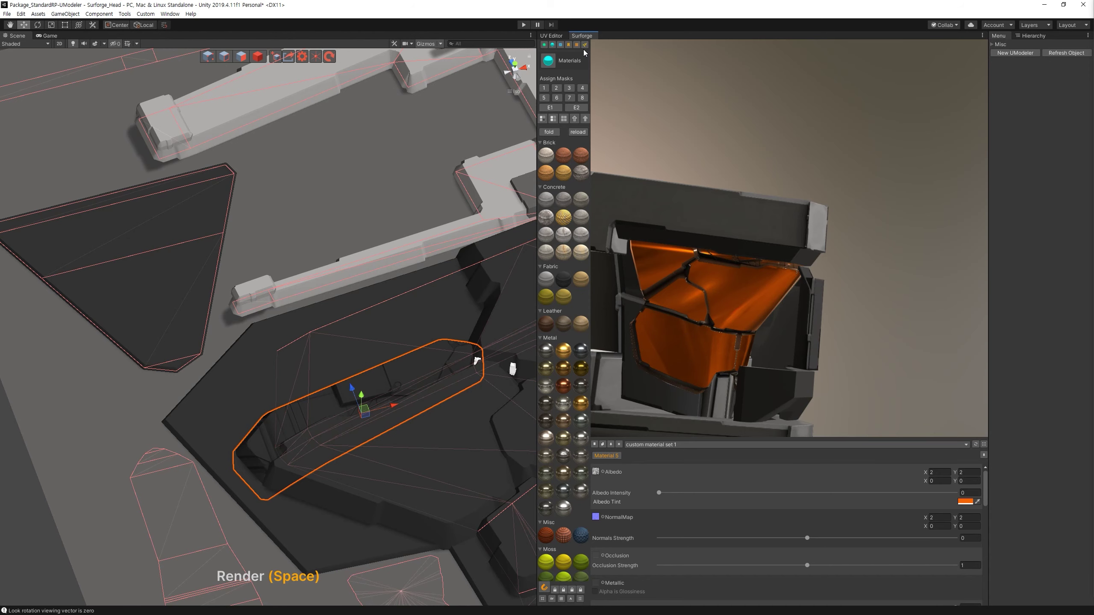
# Exit Poly Lasso and change the panel's profile shape again.
pyautogui.press('a')
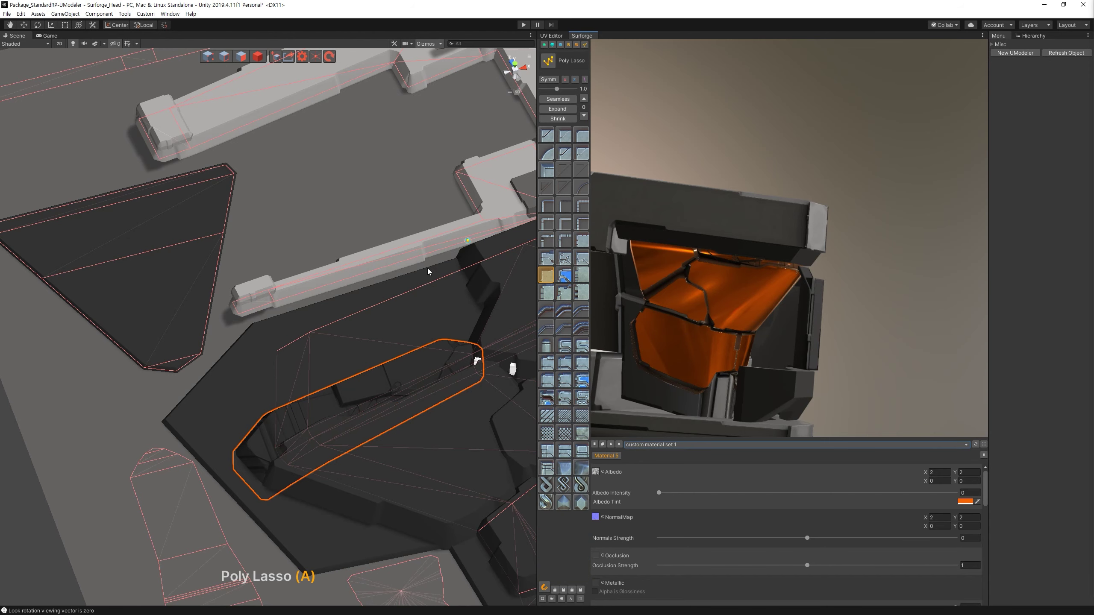
pyautogui.press('a')
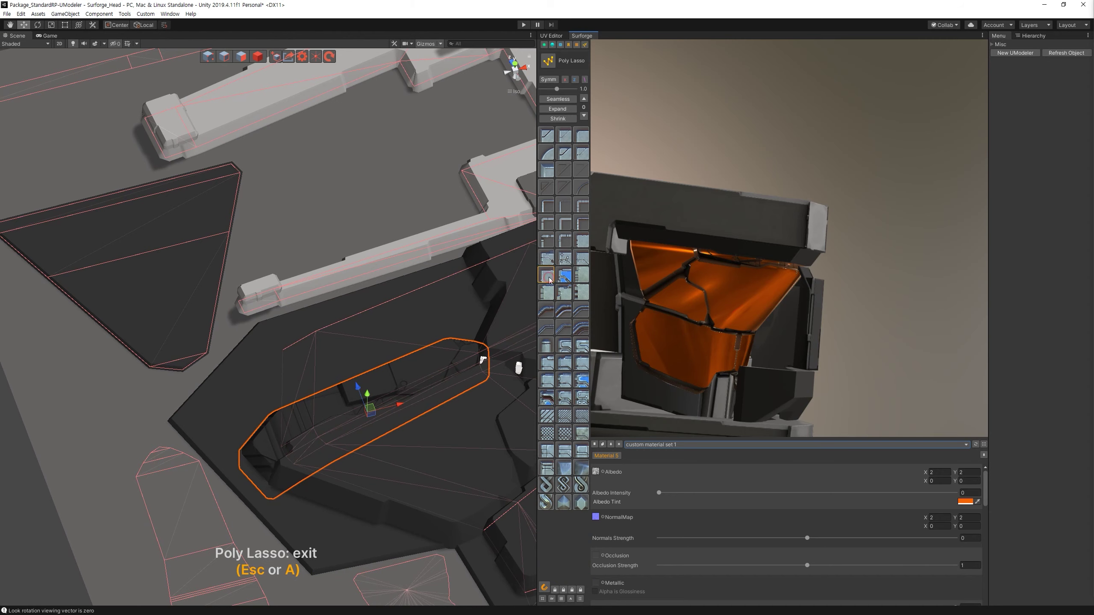
pyautogui.click(549, 279)
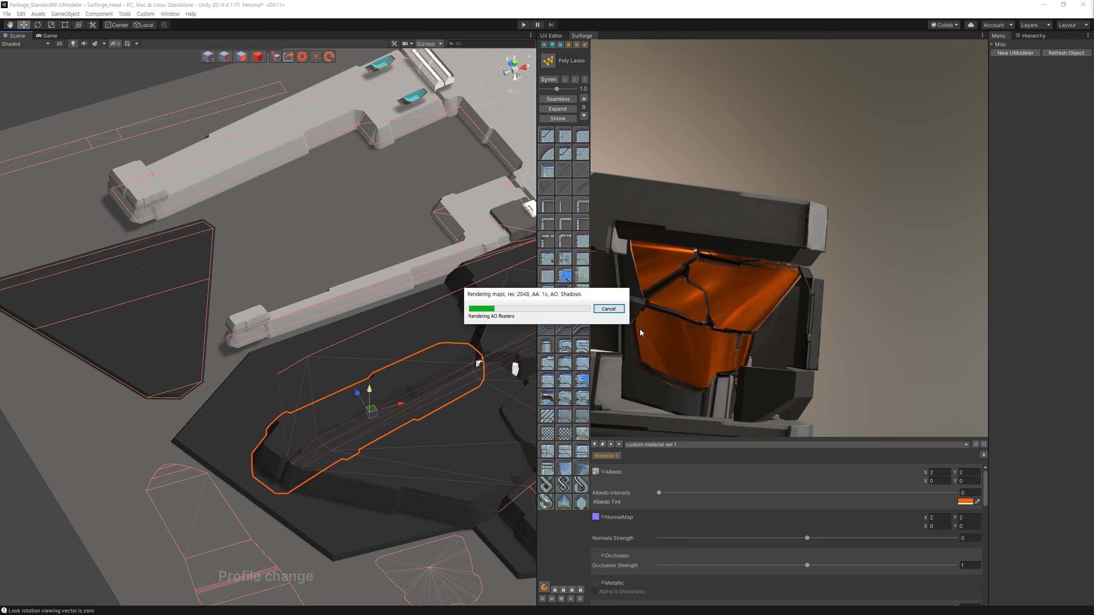
pyautogui.moveTo(648, 329)
pyautogui.mouseDown()
pyautogui.moveTo(842, 326)
pyautogui.moveTo(750, 326)
pyautogui.mouseUp()
pyautogui.moveTo(443, 418)
pyautogui.mouseDown(button='middle')
pyautogui.moveTo(375, 386)
pyautogui.moveTo(444, 335)
pyautogui.mouseUp(button='middle')
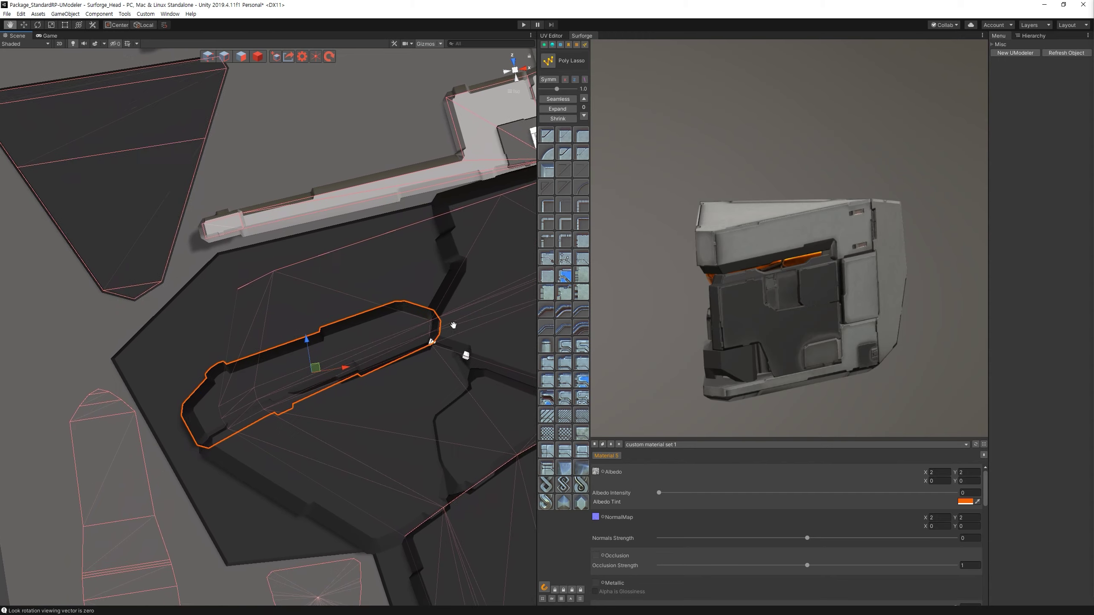
# Split off a small lasso shape near the panel's right end.
pyautogui.click(546, 274)
pyautogui.press('a')
pyautogui.click(372, 285)
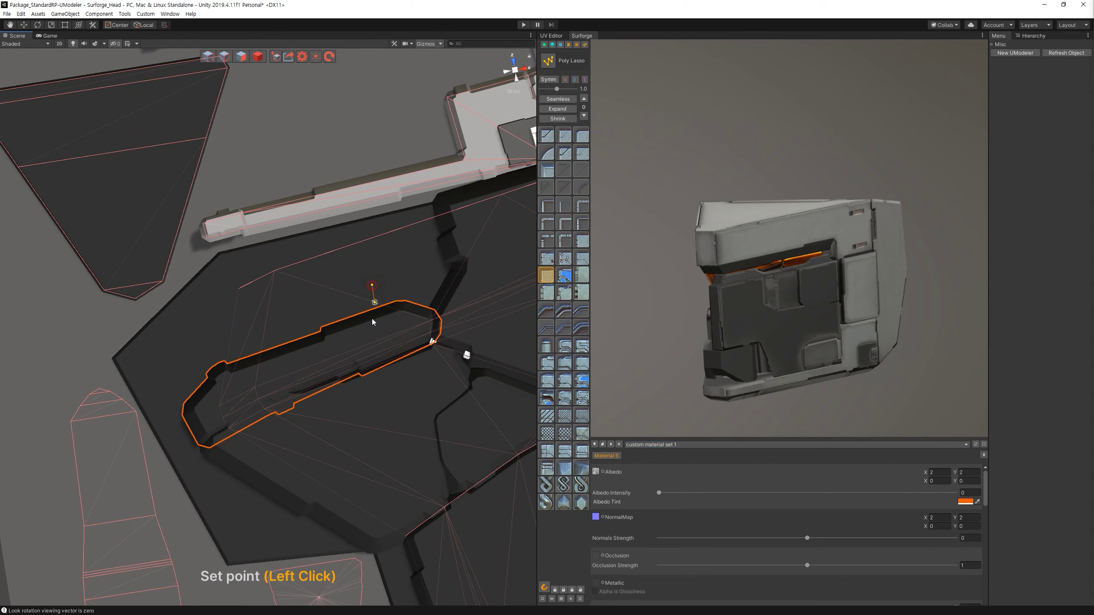
pyautogui.rightClick(403, 385)
pyautogui.keyDown('ctrl'); pyautogui.click(364, 286); pyautogui.keyUp('ctrl')
pyautogui.click(367, 428)
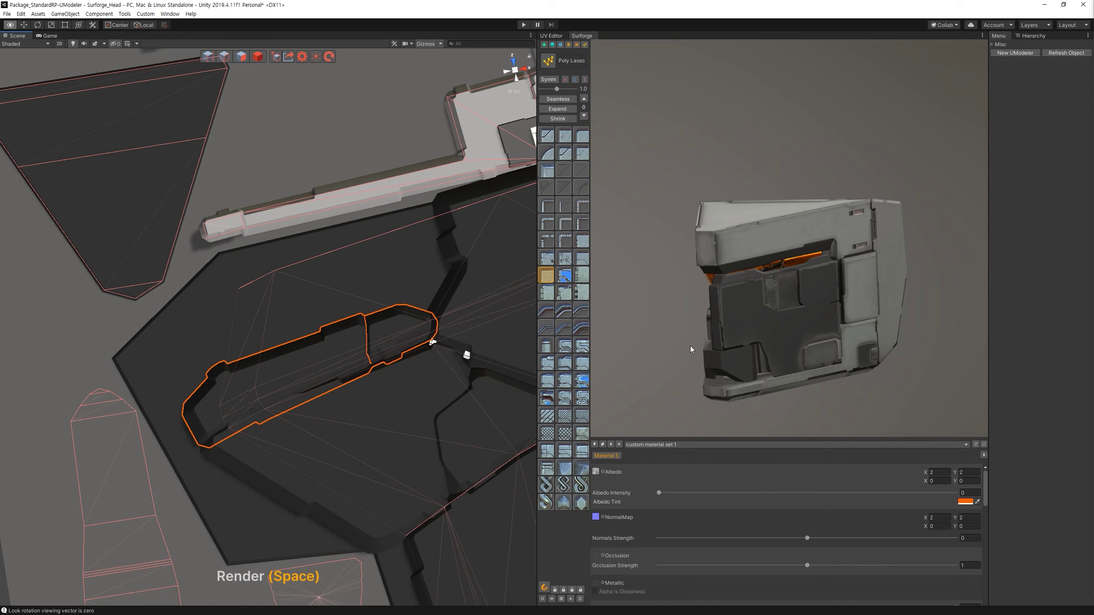
pyautogui.moveTo(690, 349); pyautogui.dragTo(712, 335)
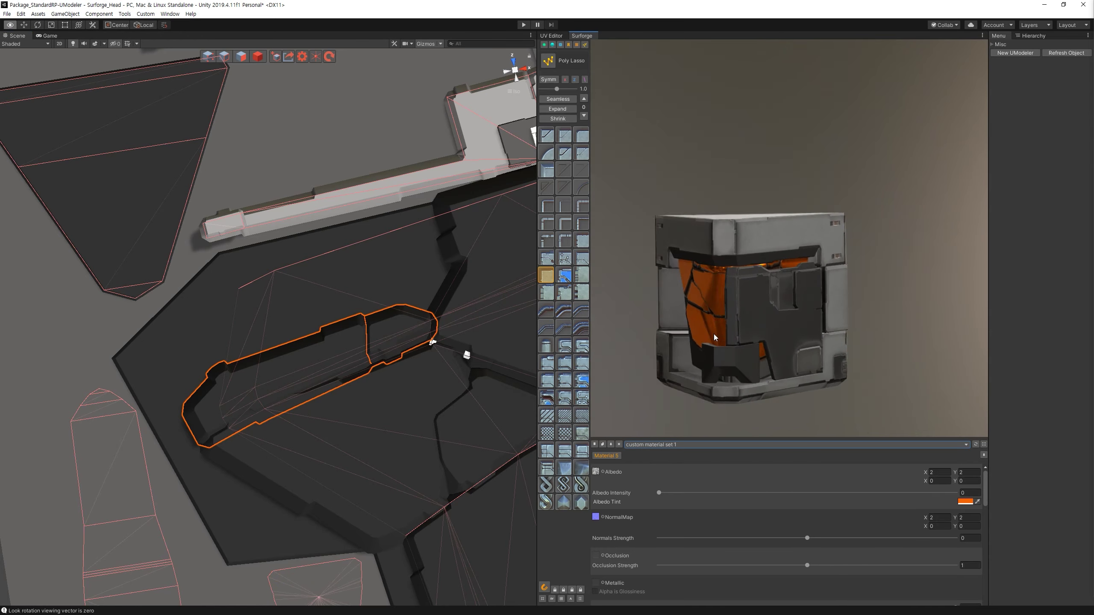
pyautogui.press('Escape')
pyautogui.click(405, 326)
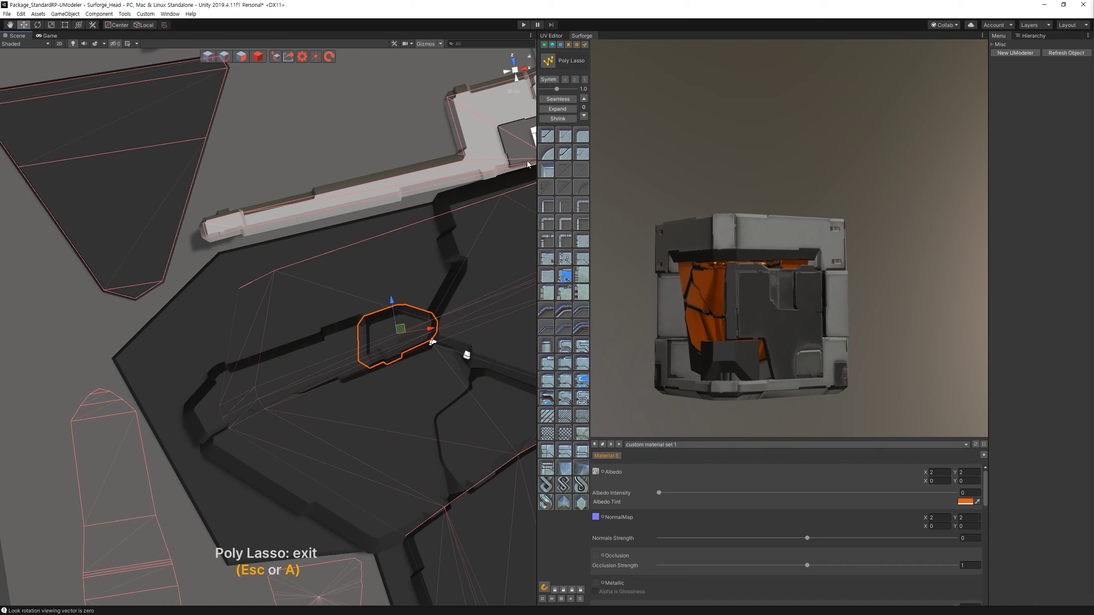
# Assign Material Mask 1 to the small panel and check the preview.
pyautogui.click(558, 47)
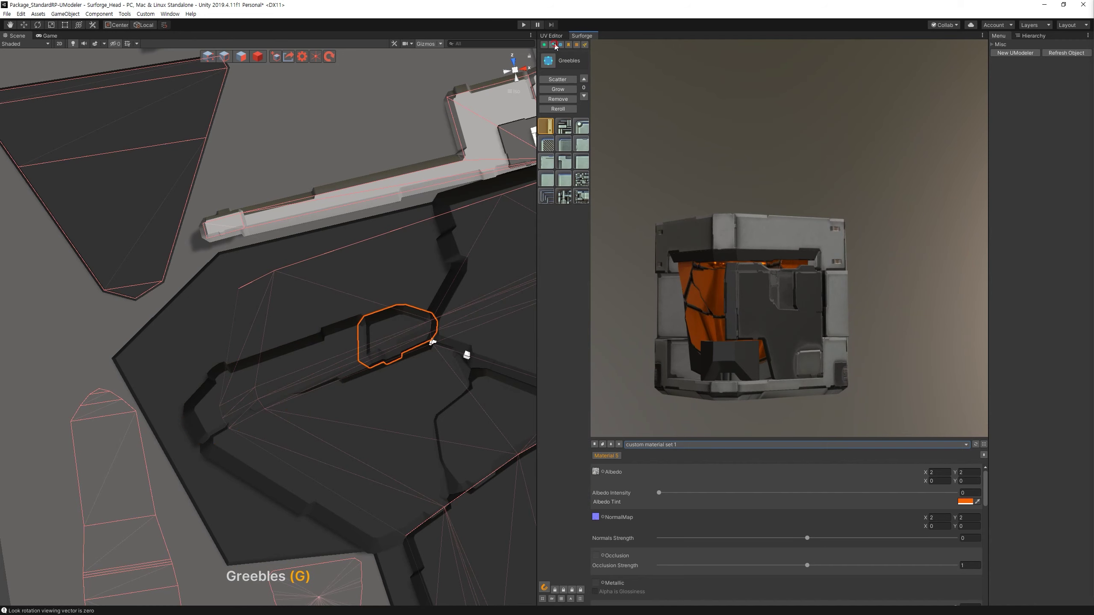
pyautogui.click(554, 45)
pyautogui.click(545, 90)
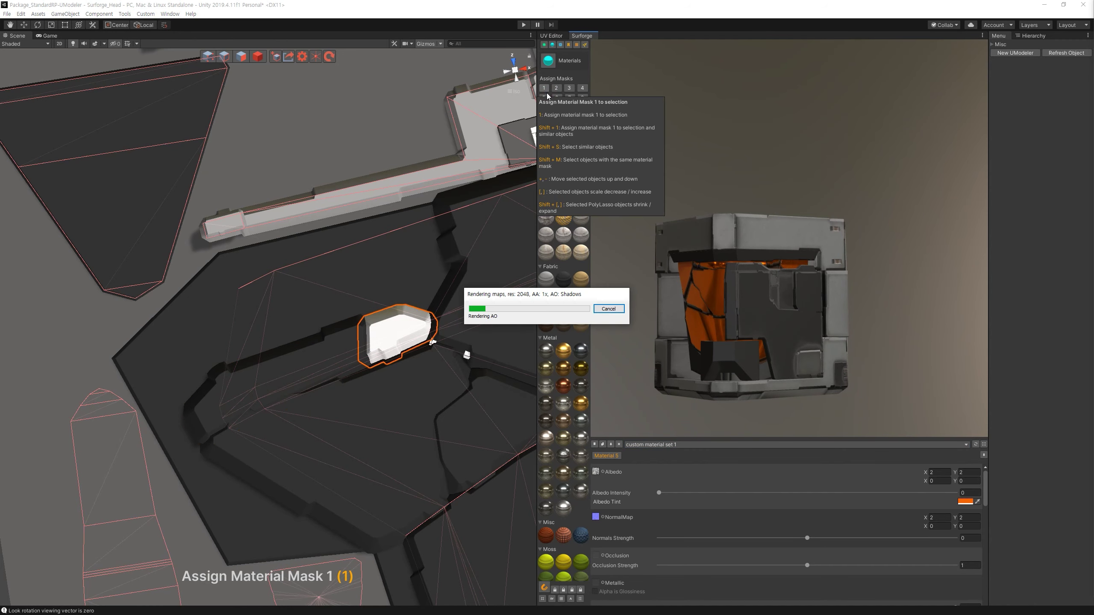
pyautogui.moveTo(800, 284)
pyautogui.mouseDown()
pyautogui.moveTo(925, 293)
pyautogui.moveTo(911, 259)
pyautogui.moveTo(935, 300)
pyautogui.moveTo(865, 302)
pyautogui.moveTo(786, 329)
pyautogui.moveTo(829, 339)
pyautogui.moveTo(860, 317)
pyautogui.moveTo(837, 296)
pyautogui.moveTo(866, 333)
pyautogui.moveTo(808, 254)
pyautogui.mouseUp()
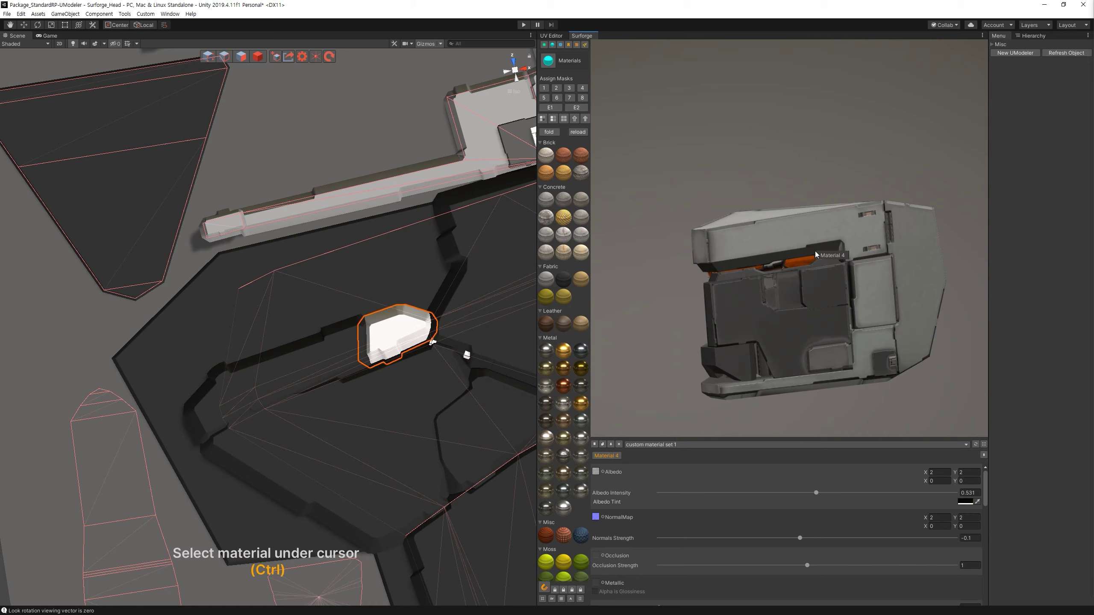
# View the whole UV layout and sample Material 2 from the helmet surface.
pyautogui.keyDown('ctrl'); pyautogui.click(815, 251); pyautogui.keyUp('ctrl')
pyautogui.keyDown('alt'); pyautogui.moveTo(401, 288); pyautogui.dragTo(214, 352); pyautogui.keyUp('alt')
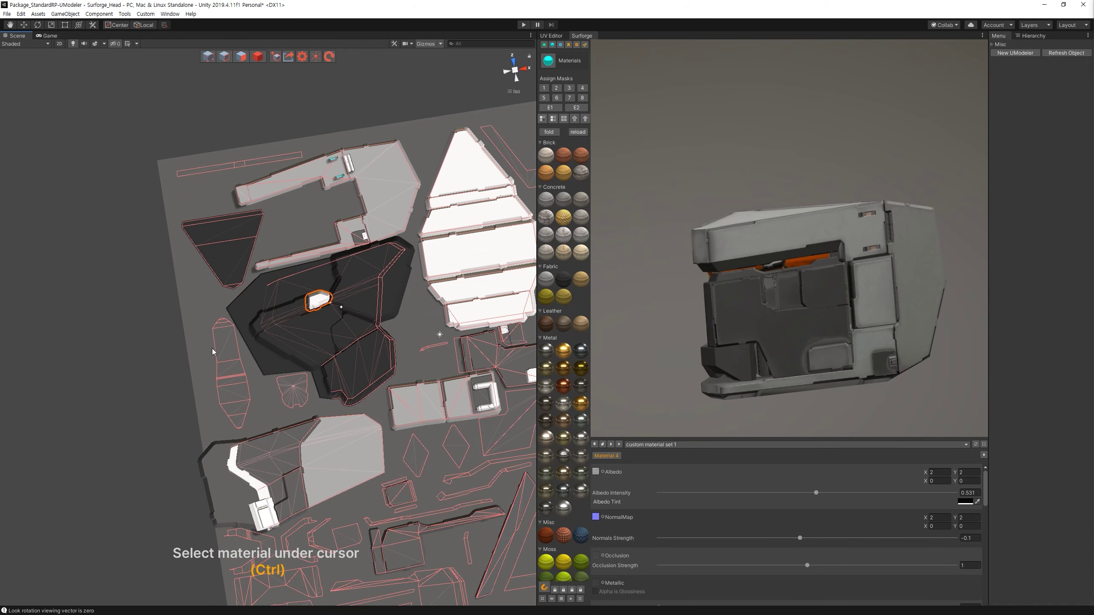
pyautogui.moveTo(819, 345); pyautogui.dragTo(879, 408)
pyautogui.keyDown('ctrl'); pyautogui.click(878, 408); pyautogui.keyUp('ctrl')
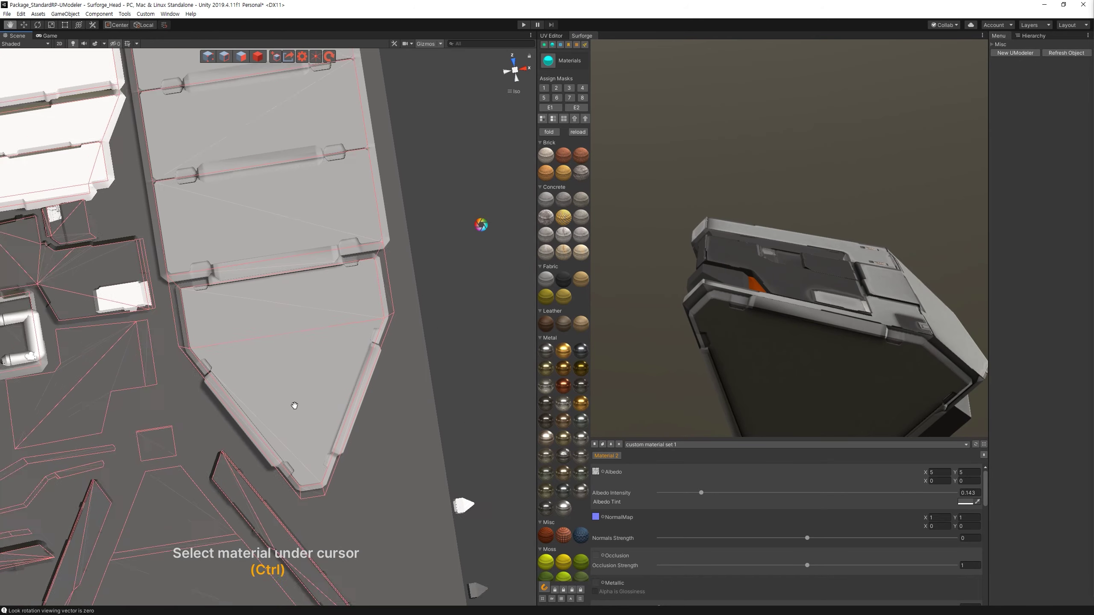
pyautogui.moveTo(903, 432)
pyautogui.mouseDown()
pyautogui.moveTo(807, 247)
pyautogui.moveTo(790, 253)
pyautogui.moveTo(903, 271)
pyautogui.mouseUp()
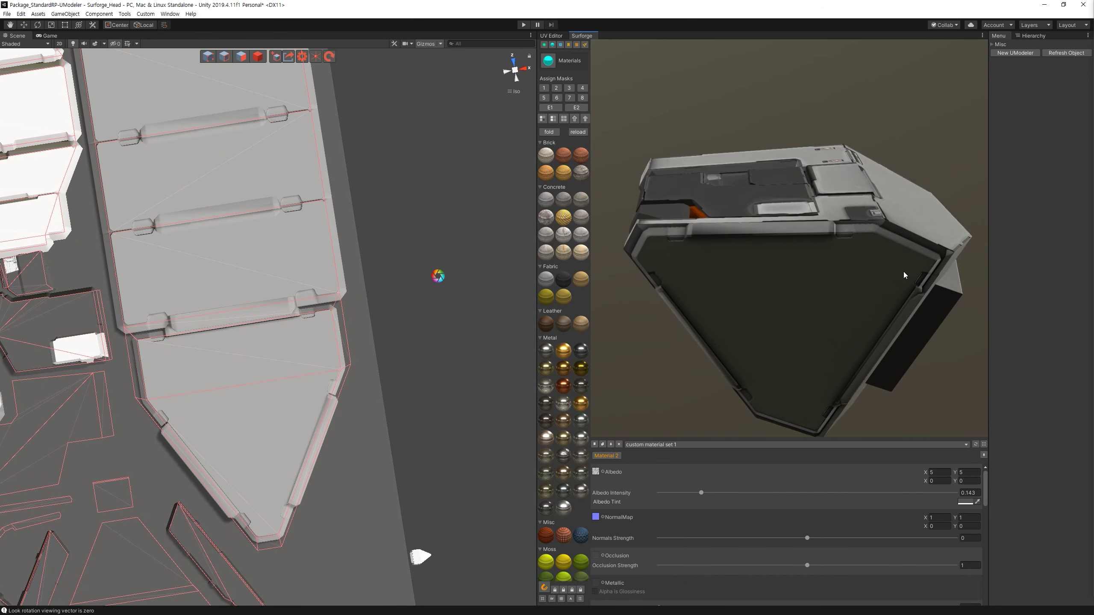
# Lasso a new shape over the pointed lower panel of the triangular island.
pyautogui.click(584, 45)
pyautogui.click(332, 309)
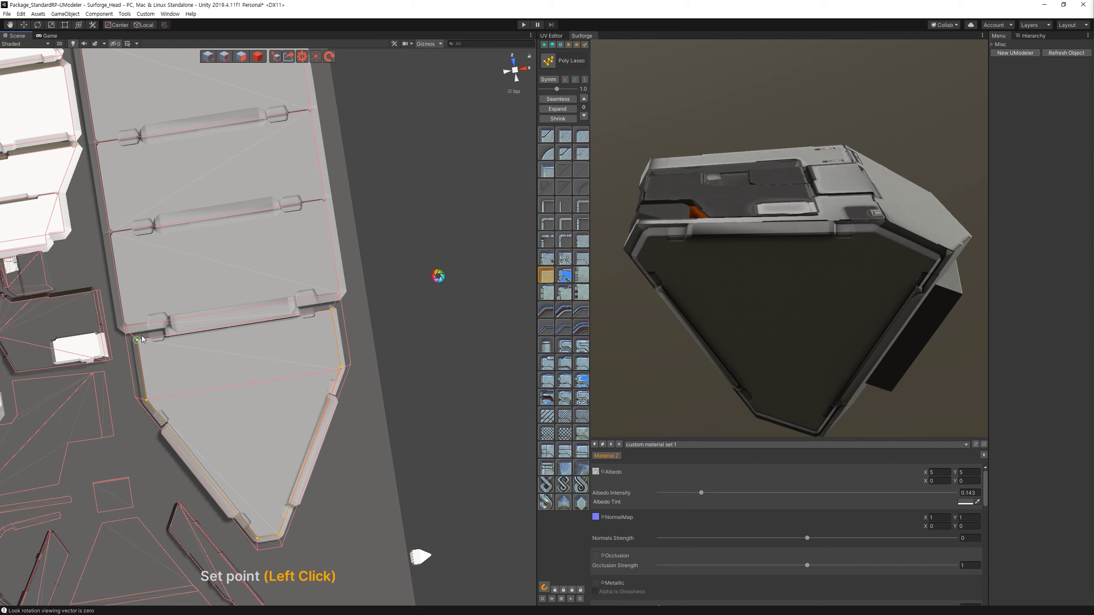
pyautogui.click(329, 309)
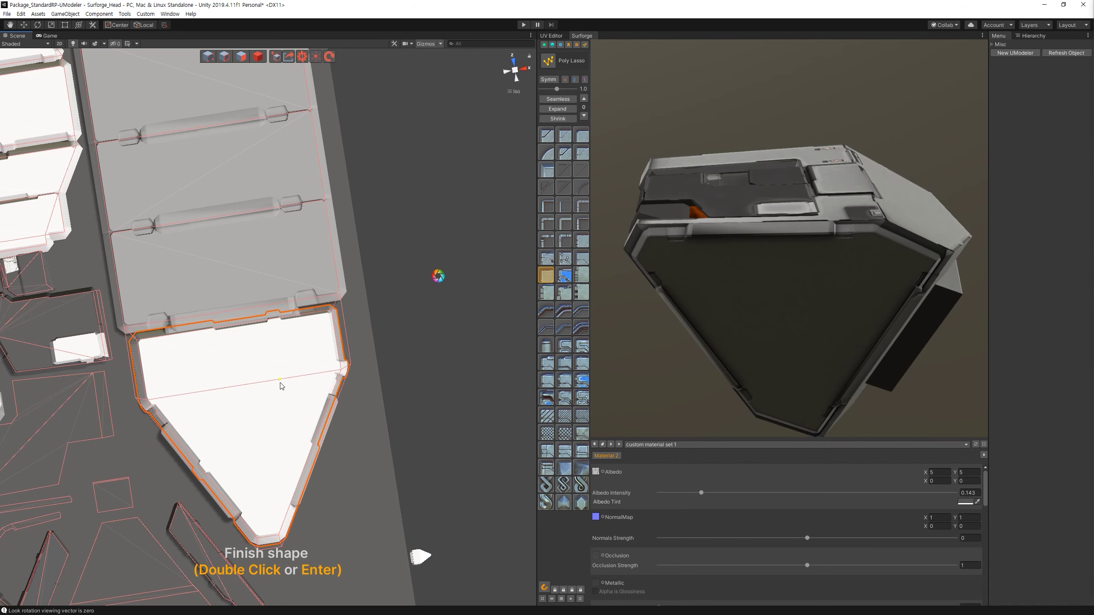
pyautogui.press('Escape')
# Shrink the shape's profile scale, apply an inset profile, and render the maps.
pyautogui.press('[')
pyautogui.press('[')
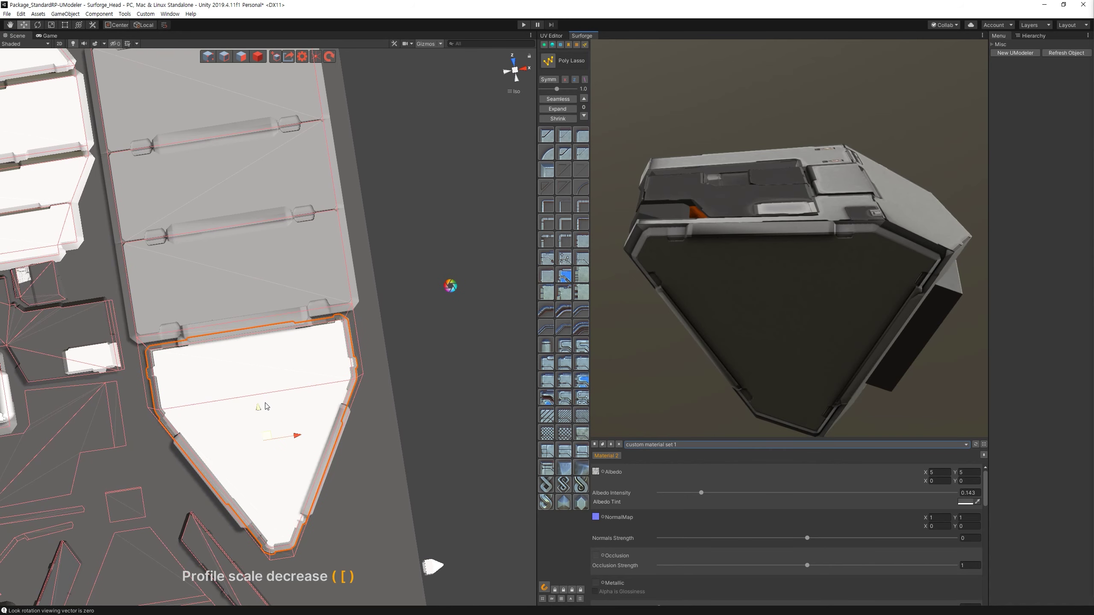
pyautogui.keyDown('shift'); pyautogui.scroll(-1, 475, 329); pyautogui.keyUp('shift')
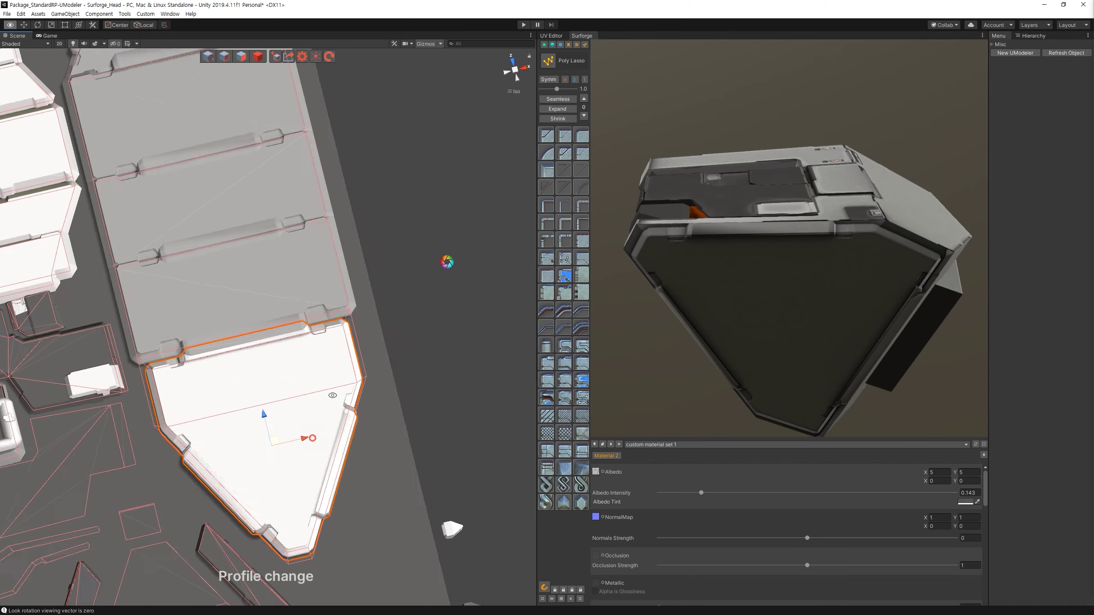
pyautogui.keyDown('alt'); pyautogui.moveTo(475, 329); pyautogui.dragTo(297, 464); pyautogui.keyUp('alt')
pyautogui.press('r')
pyautogui.press('w')
pyautogui.keyDown('alt'); pyautogui.moveTo(271, 404); pyautogui.dragTo(328, 372); pyautogui.keyUp('alt')
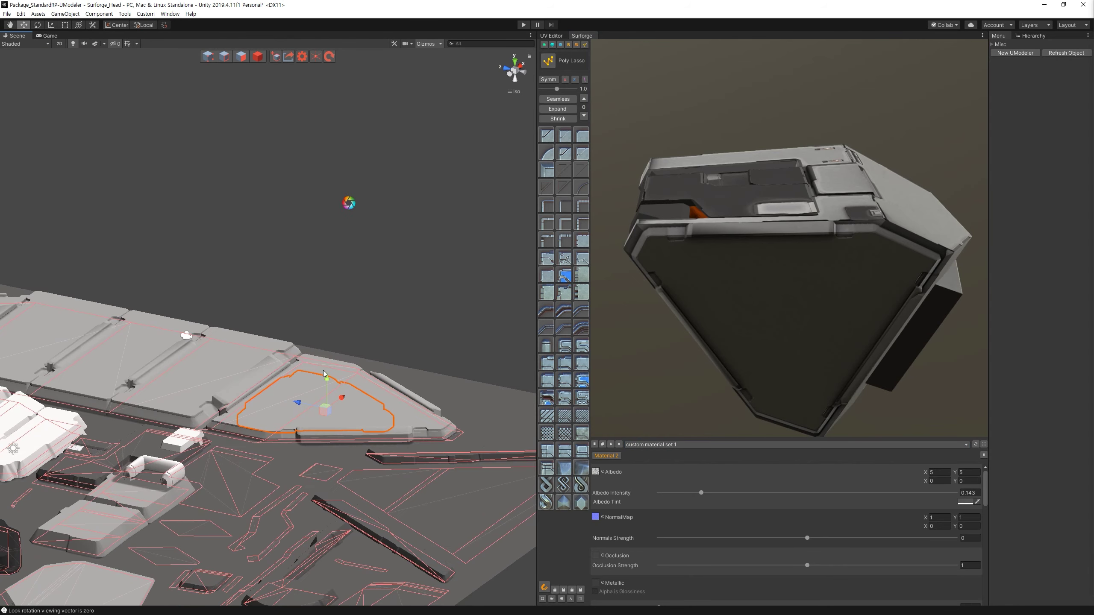
pyautogui.click(576, 45)
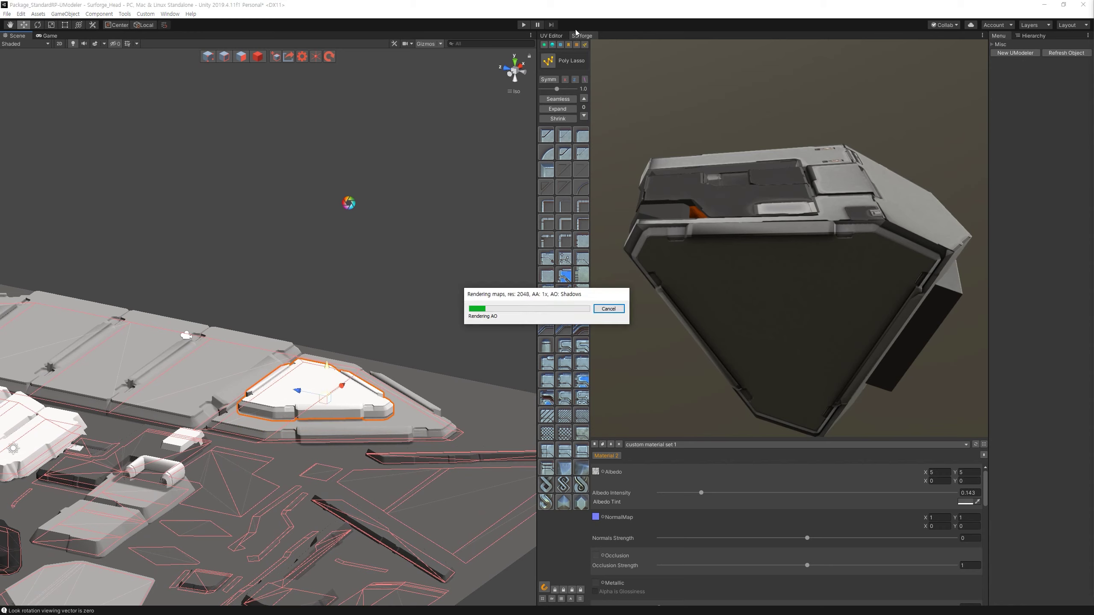
pyautogui.keyDown('alt'); pyautogui.moveTo(955, 205); pyautogui.dragTo(1000, 250); pyautogui.keyUp('alt')
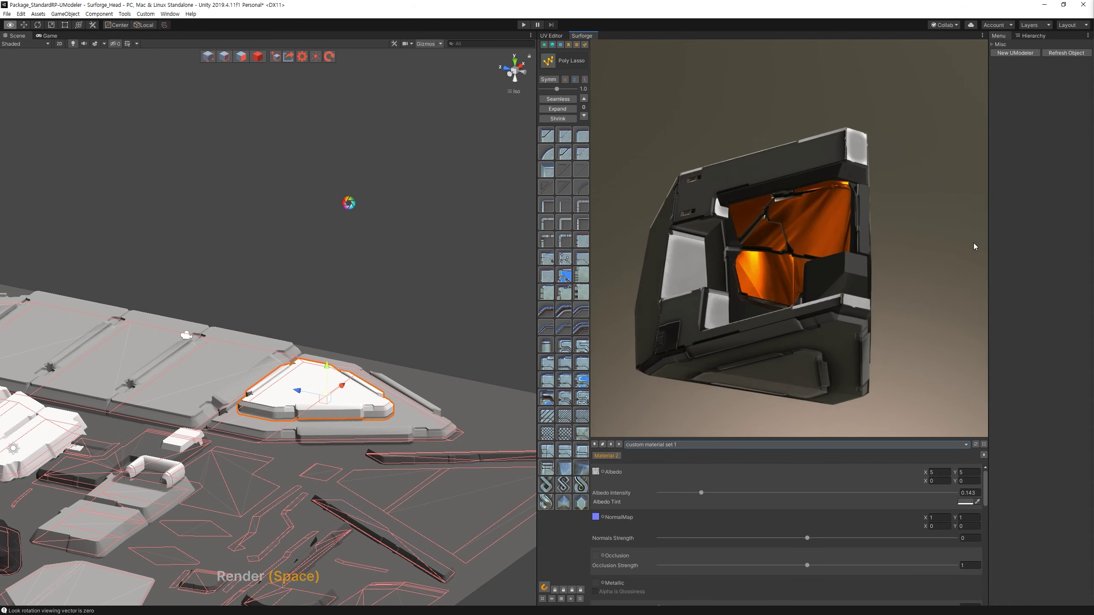
# Assign Material Mask 4 to the inset panel and inspect it dark.
pyautogui.click(553, 45)
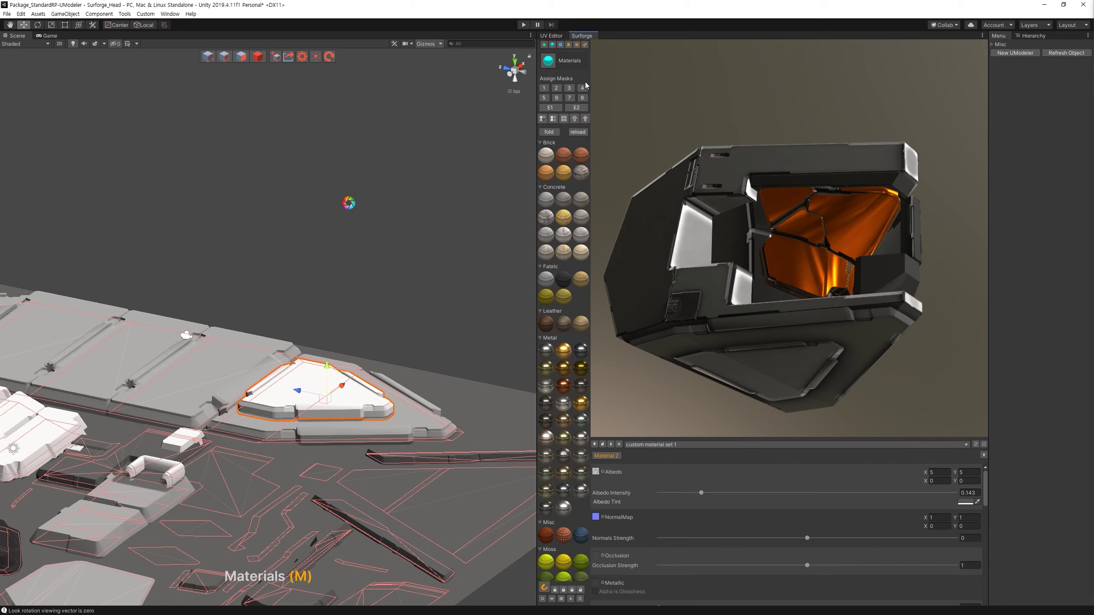
pyautogui.click(582, 88)
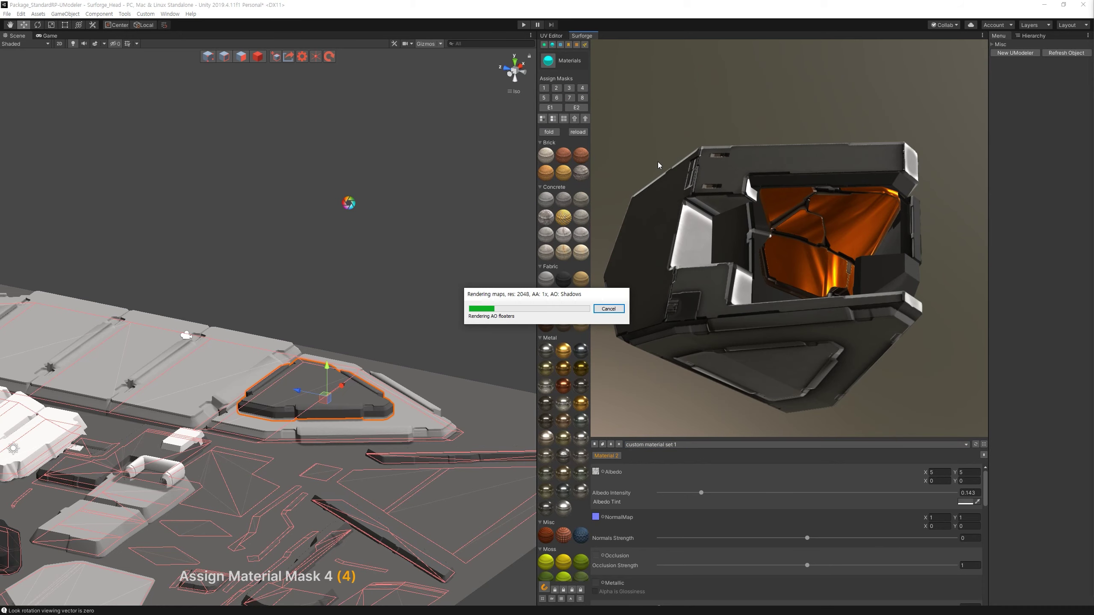
pyautogui.keyDown('alt'); pyautogui.moveTo(658, 162); pyautogui.dragTo(730, 209); pyautogui.keyUp('alt')
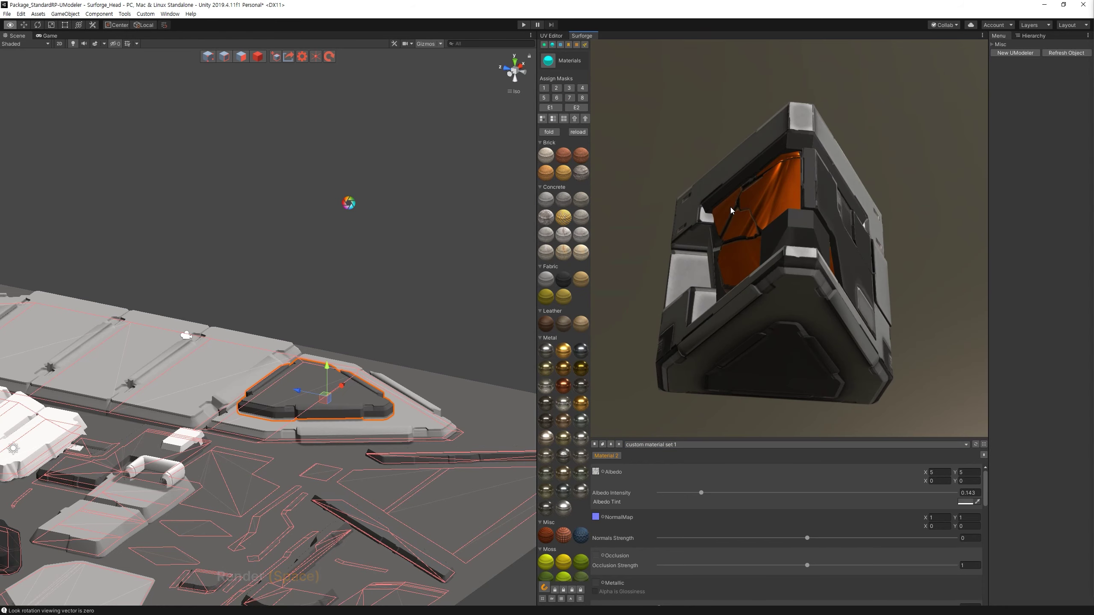
pyautogui.keyDown('alt'); pyautogui.moveTo(345, 237); pyautogui.dragTo(540, 68); pyautogui.keyUp('alt')
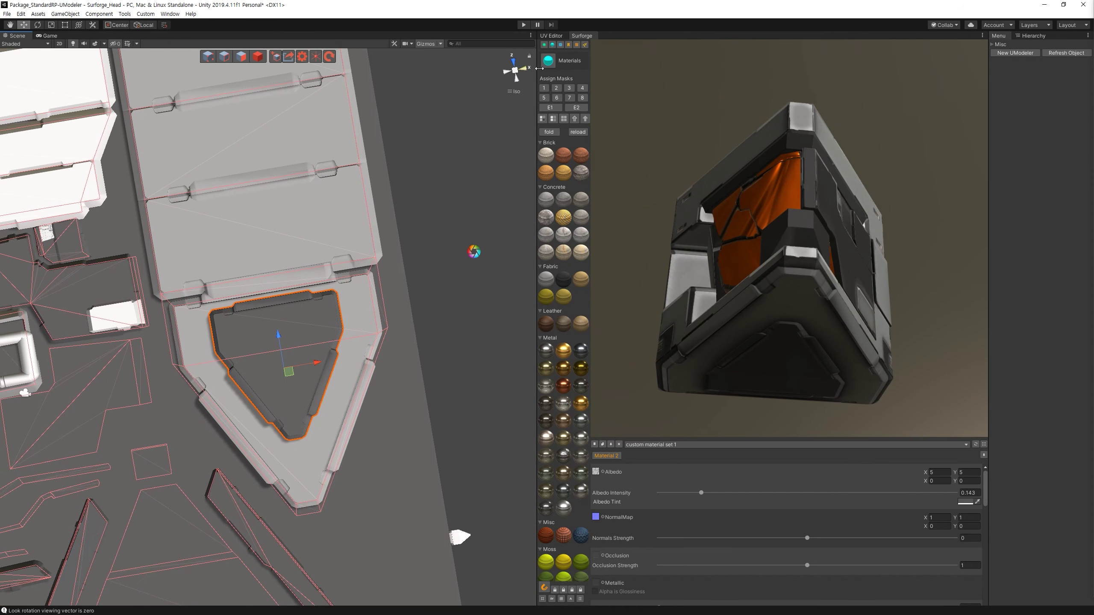
# Lasso a frame shape around the dark inset panel.
pyautogui.click(587, 45)
pyautogui.click(181, 314)
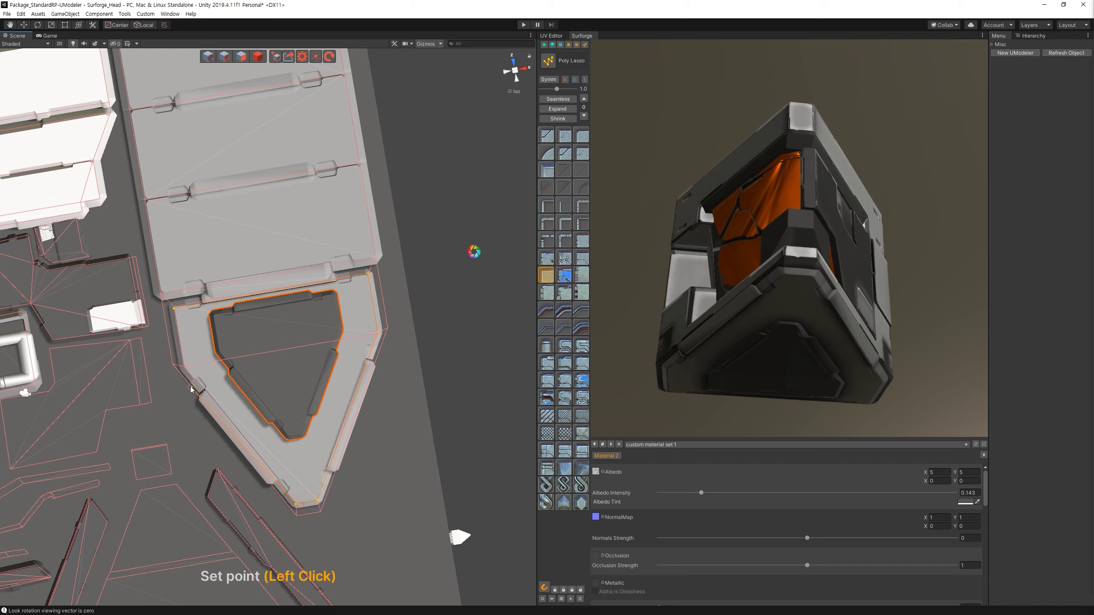
pyautogui.click(170, 315)
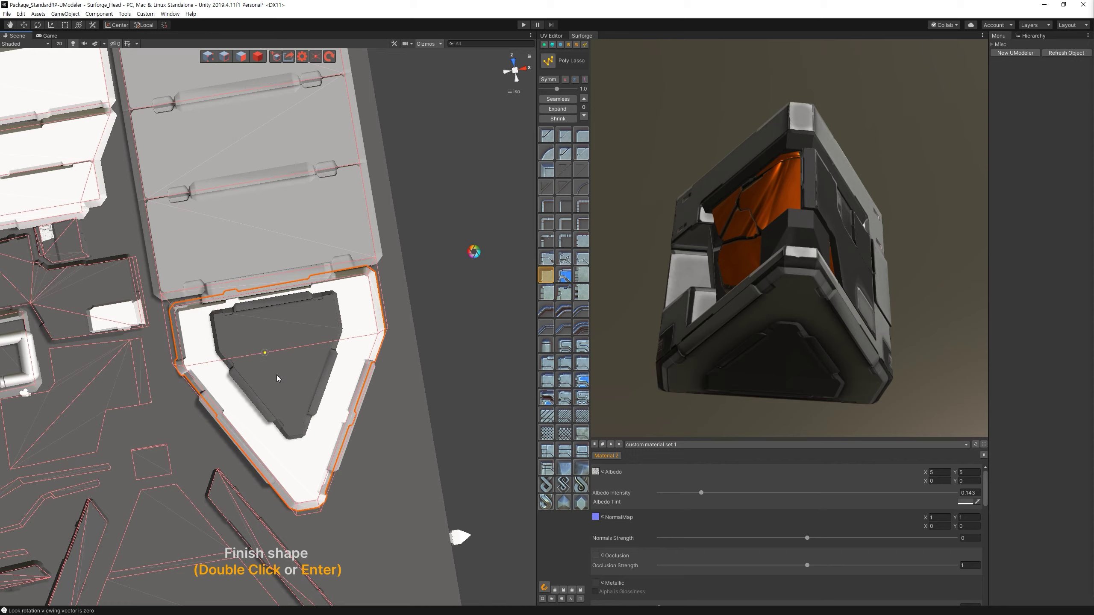
pyautogui.press('Return')
pyautogui.keyDown('alt'); pyautogui.moveTo(266, 360); pyautogui.dragTo(457, 431); pyautogui.keyUp('alt')
pyautogui.press('Escape')
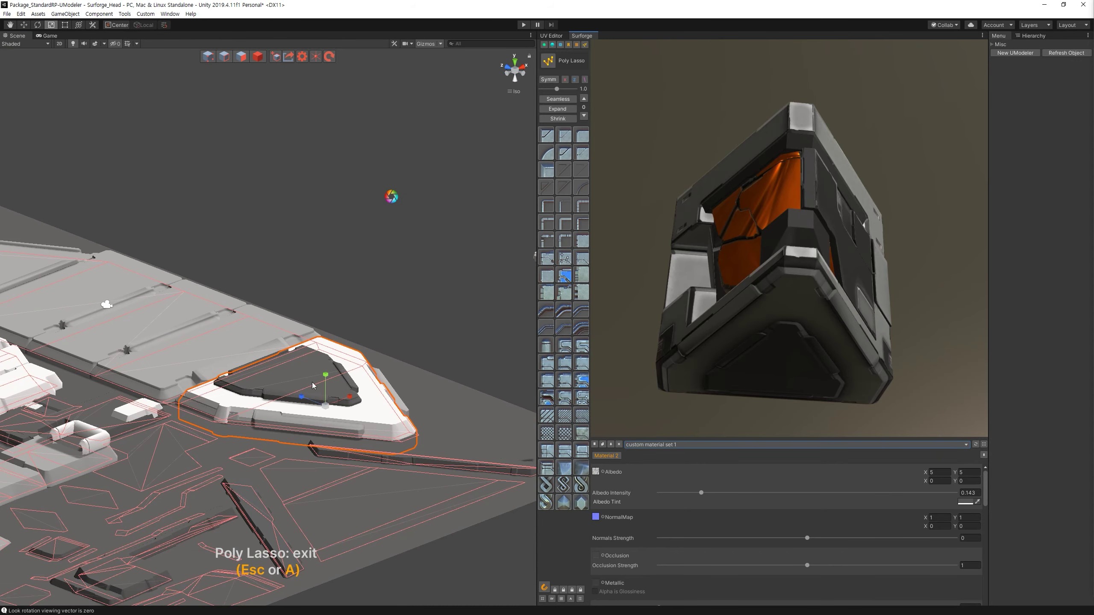
# Rescale and raise the frame slightly, and change its edge profile.
pyautogui.moveTo(326, 405); pyautogui.dragTo(326, 414)
pyautogui.press('w')
pyautogui.moveTo(325, 378); pyautogui.dragTo(325, 373)
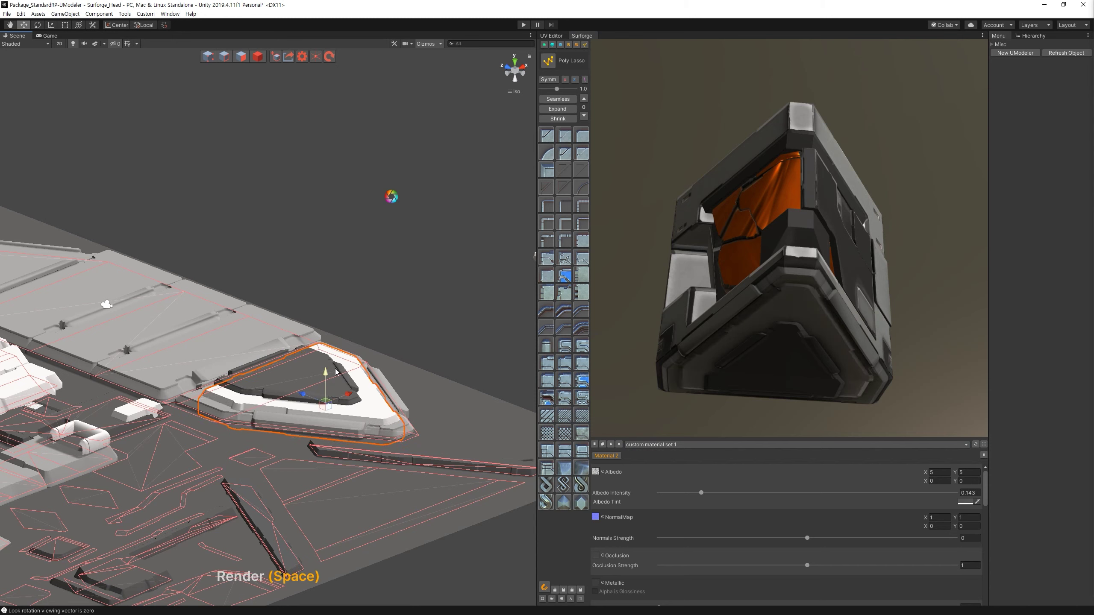
pyautogui.click(561, 296)
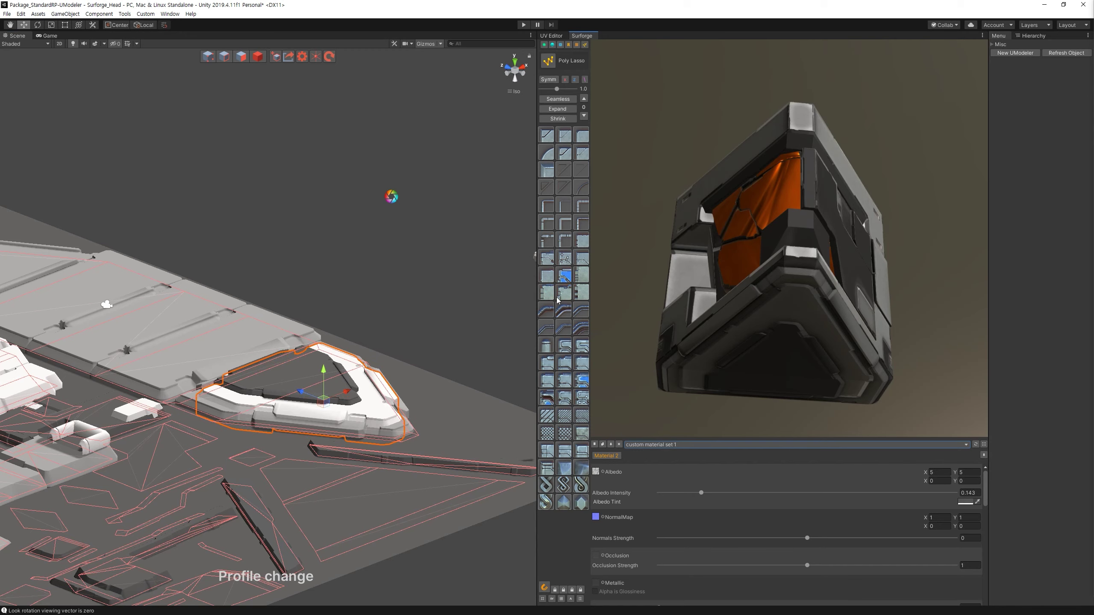
pyautogui.moveTo(427, 289)
pyautogui.keyDown('alt'); pyautogui.mouseDown()
pyautogui.moveTo(329, 449)
pyautogui.moveTo(332, 429)
pyautogui.mouseUp(); pyautogui.keyUp('alt')
# Render the maps and rotate the helmet preview to inspect the new frame.
pyautogui.press('space')
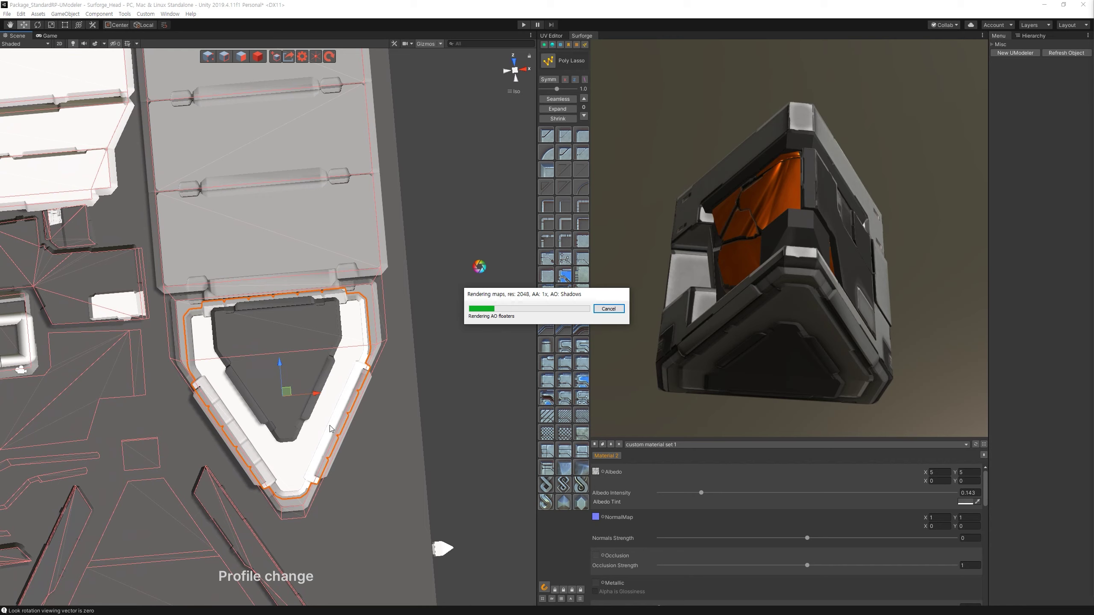
pyautogui.doubleClick(874, 215)
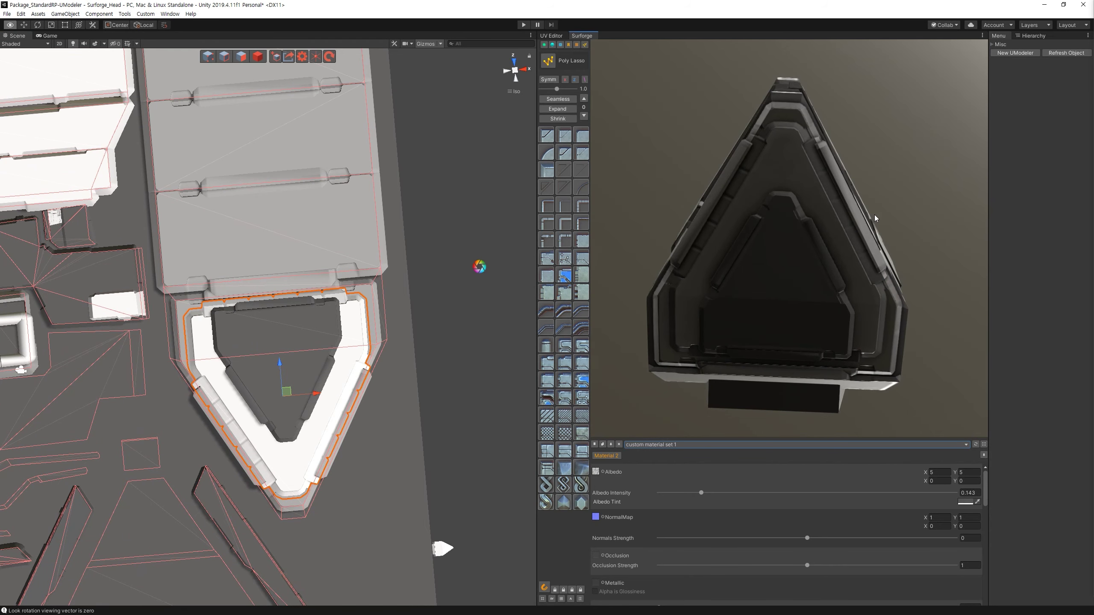
pyautogui.moveTo(874, 216)
pyautogui.mouseDown()
pyautogui.moveTo(866, 256)
pyautogui.moveTo(814, 311)
pyautogui.mouseUp()
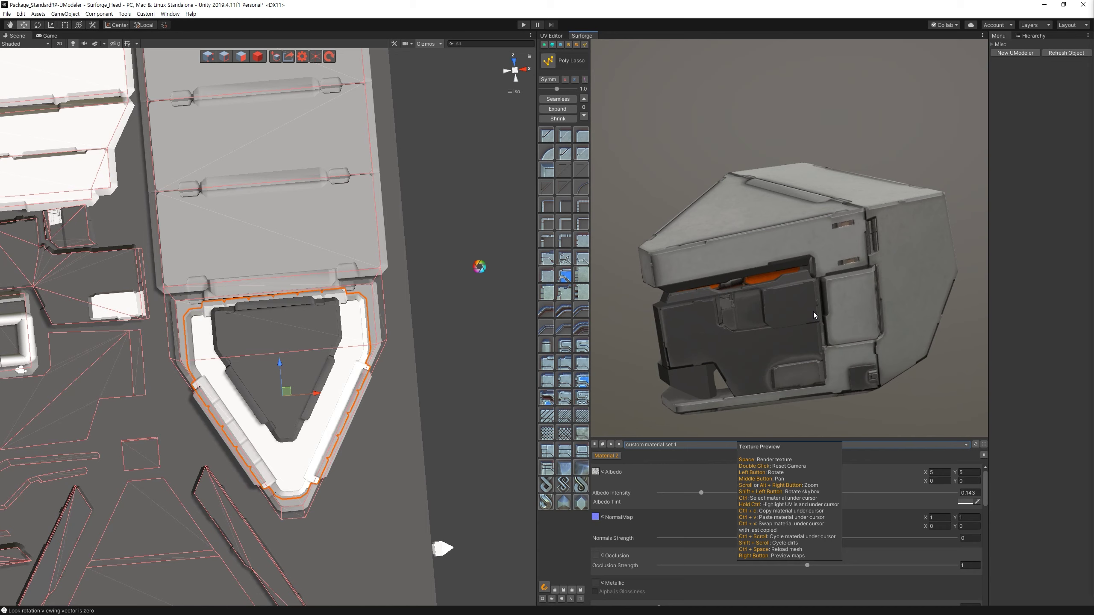
pyautogui.moveTo(849, 264)
pyautogui.mouseDown(button='right')
pyautogui.moveTo(870, 274)
pyautogui.moveTo(839, 215)
pyautogui.mouseUp(button='right')
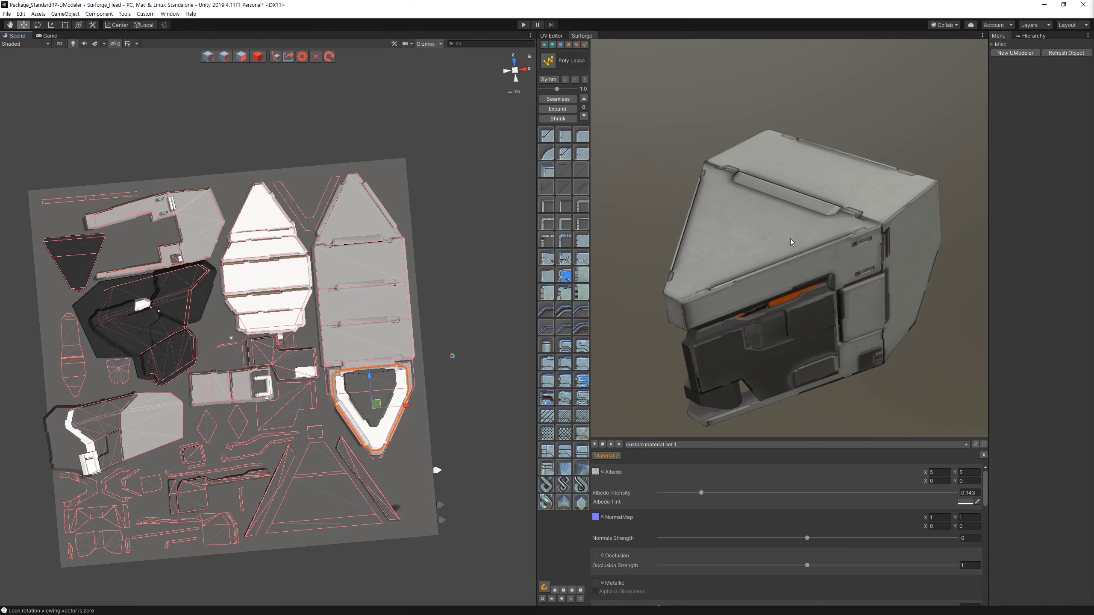
pyautogui.keyDown('alt'); pyautogui.moveTo(302, 432); pyautogui.dragTo(435, 469, button='right'); pyautogui.keyUp('alt')
# Place a grid vent detail on the triangular island and render a preview.
pyautogui.keyDown('alt'); pyautogui.moveTo(435, 470); pyautogui.dragTo(340, 274); pyautogui.keyUp('alt')
pyautogui.click(585, 44)
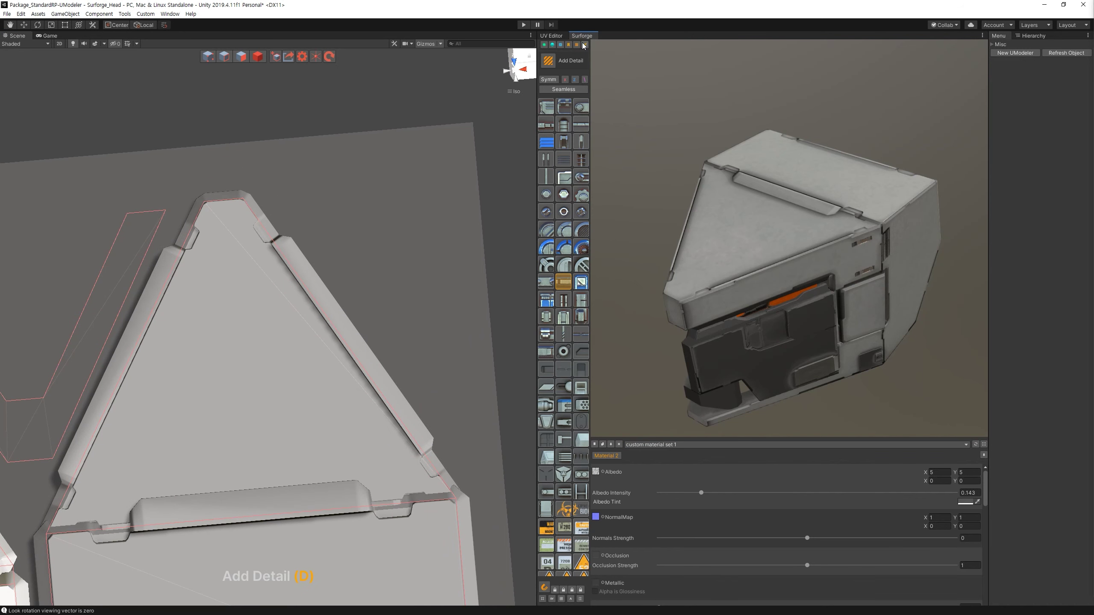
pyautogui.click(582, 160)
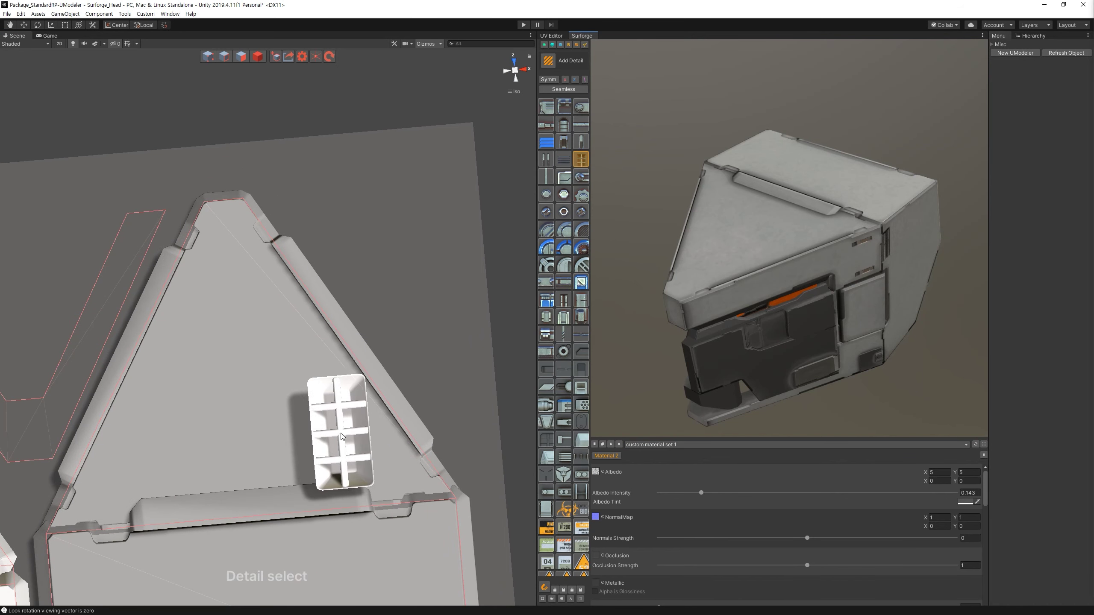
pyautogui.click(343, 404)
pyautogui.keyDown('alt'); pyautogui.moveTo(342, 404); pyautogui.dragTo(211, 408, button='right'); pyautogui.keyUp('alt')
pyautogui.moveTo(211, 408); pyautogui.dragTo(202, 236, button='middle')
pyautogui.moveTo(293, 263); pyautogui.dragTo(409, 408)
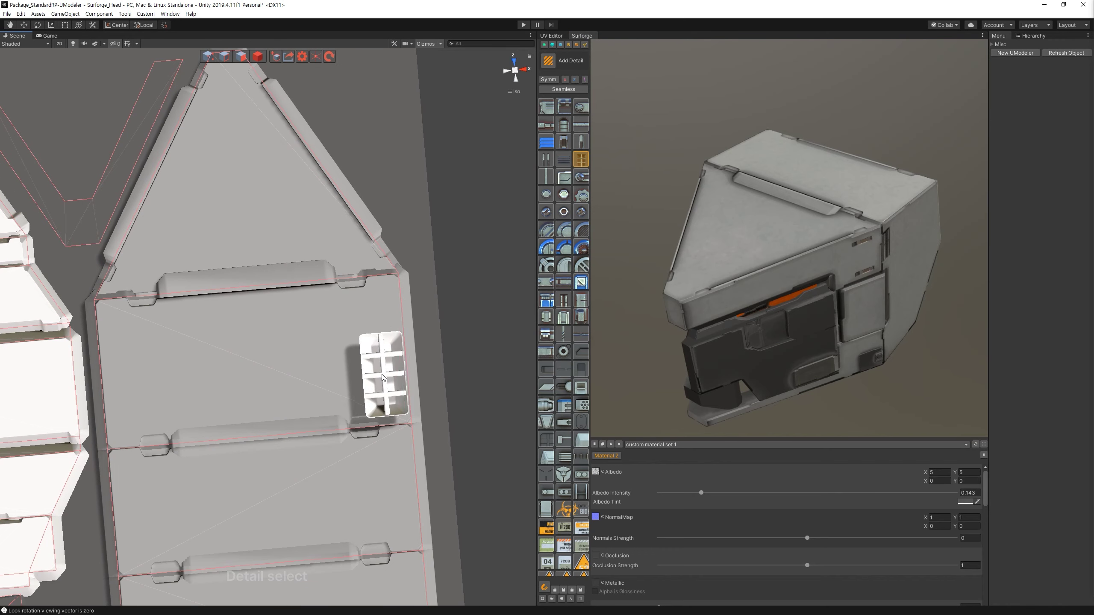
pyautogui.moveTo(373, 339); pyautogui.dragTo(374, 332)
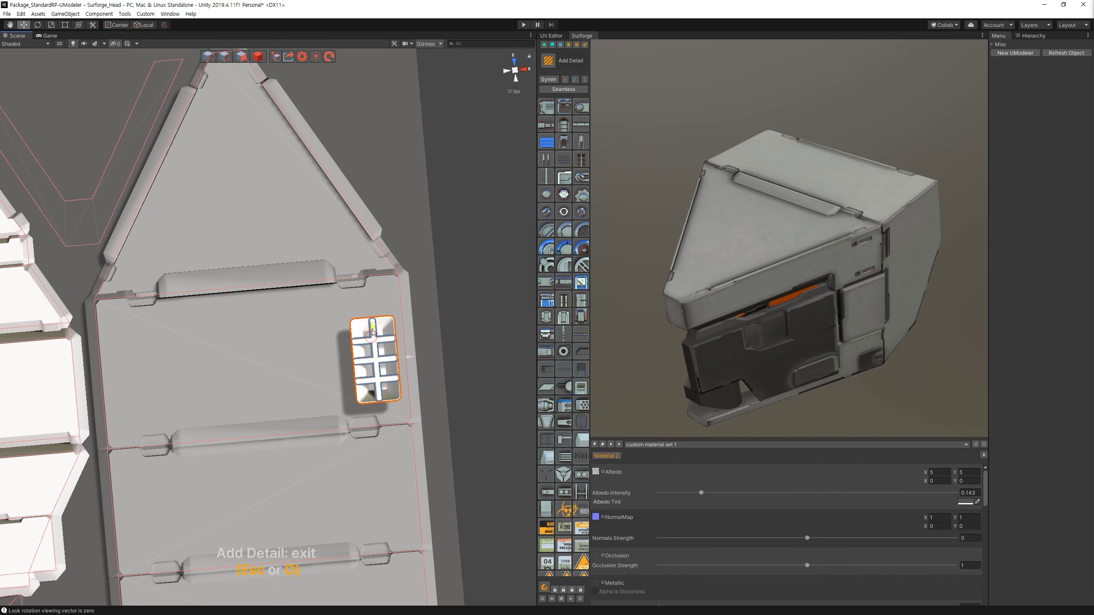
pyautogui.press('space')
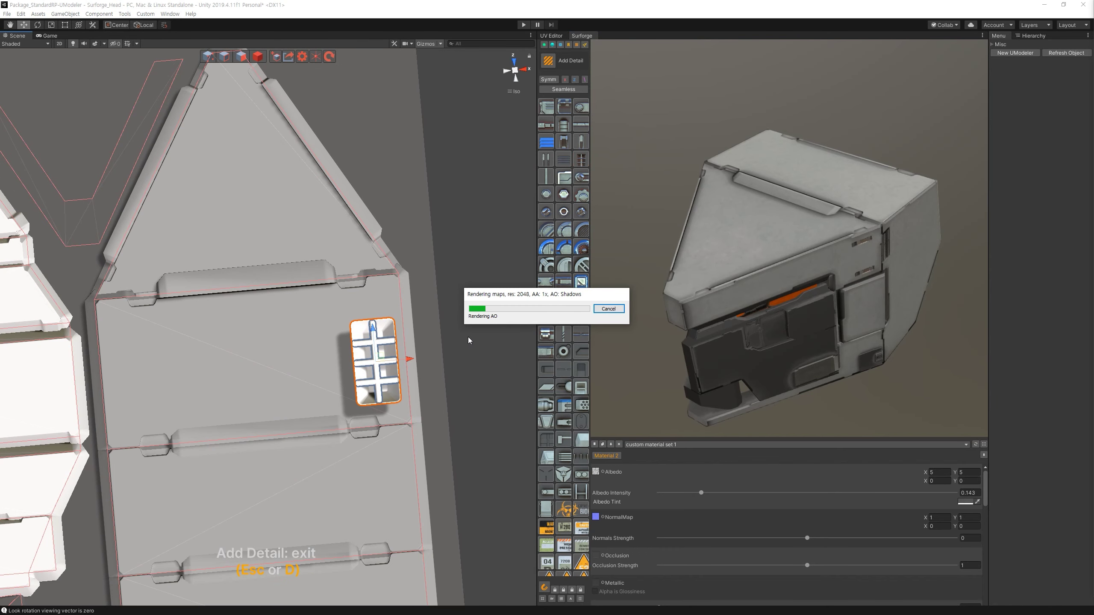
pyautogui.moveTo(810, 357); pyautogui.dragTo(817, 303)
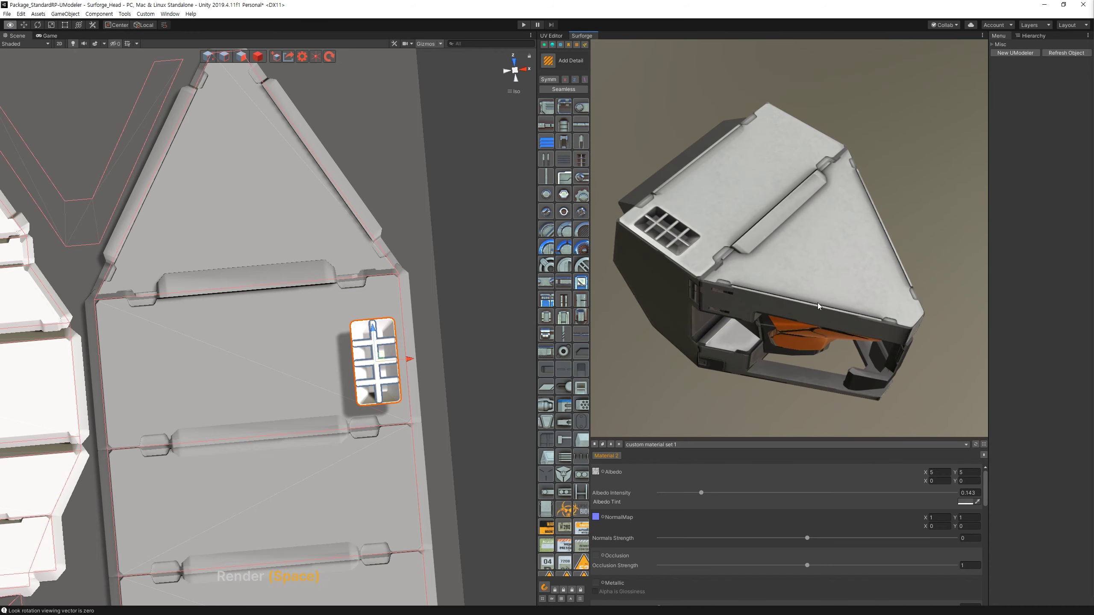
# Assign material mask 4 to the vent, then switch it to mask 2.
pyautogui.click(553, 45)
pyautogui.click(583, 88)
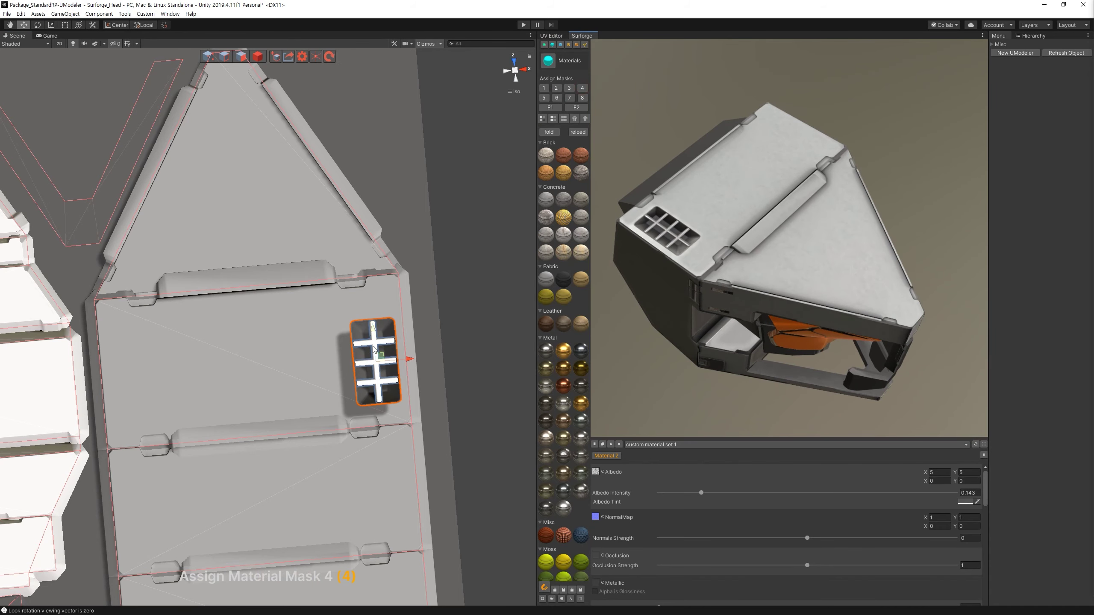
pyautogui.click(557, 88)
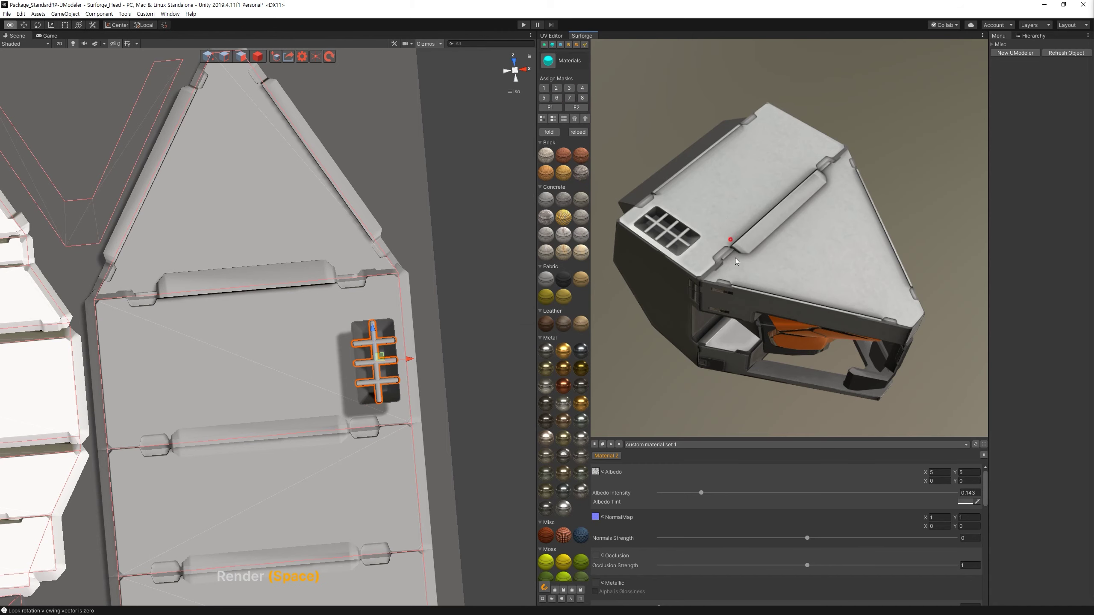
pyautogui.moveTo(734, 258); pyautogui.dragTo(689, 242)
# Scale the vent into a narrow grille and move it under the top rail at upper right.
pyautogui.press('r')
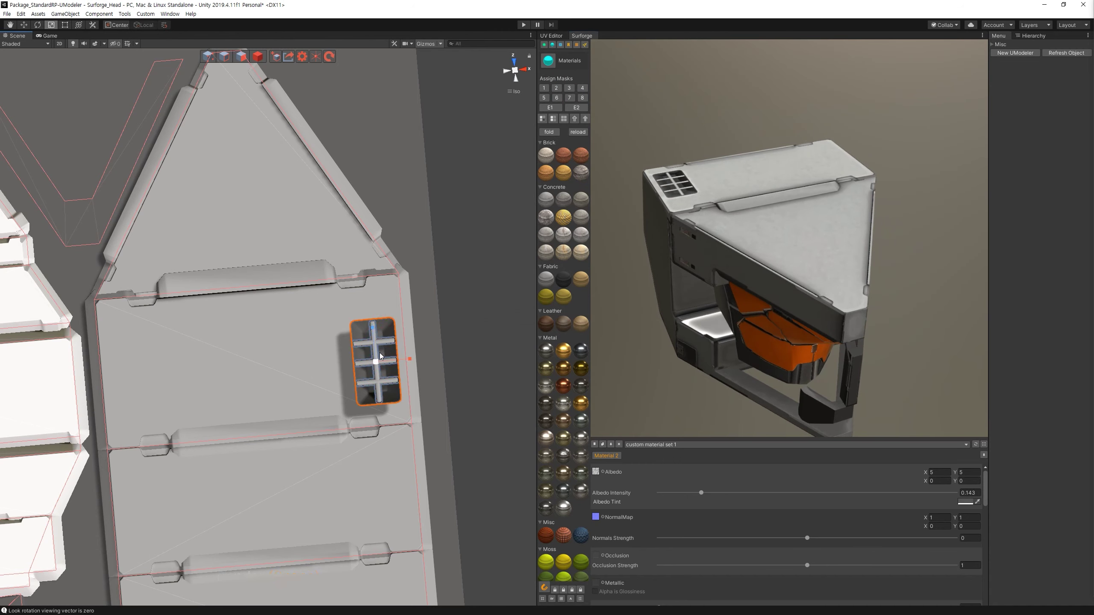
pyautogui.moveTo(376, 361); pyautogui.dragTo(377, 388)
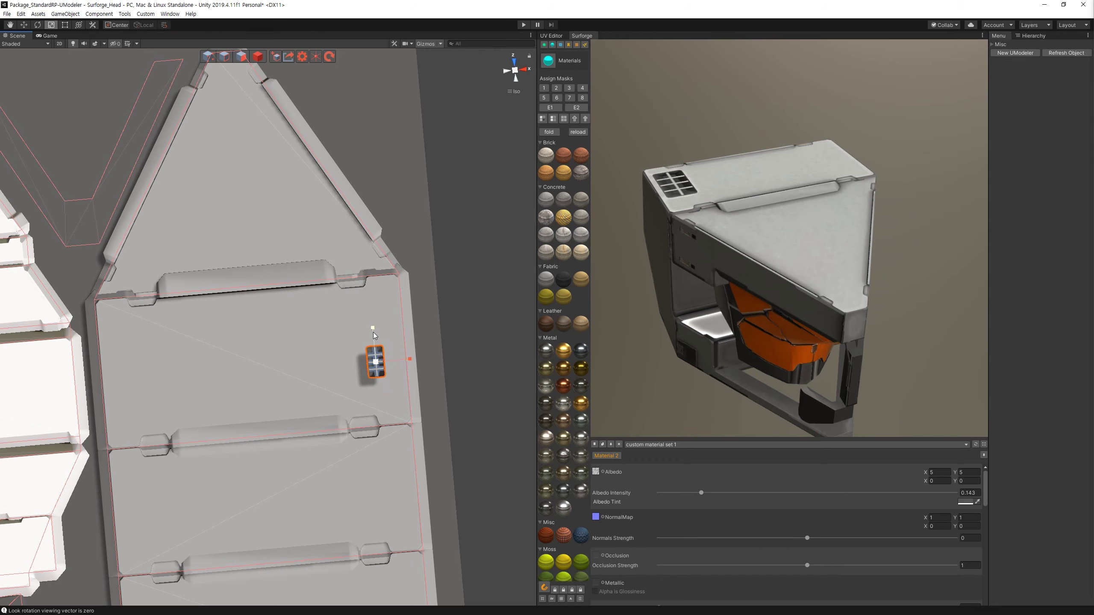
pyautogui.moveTo(372, 328); pyautogui.dragTo(375, 311)
pyautogui.press('w')
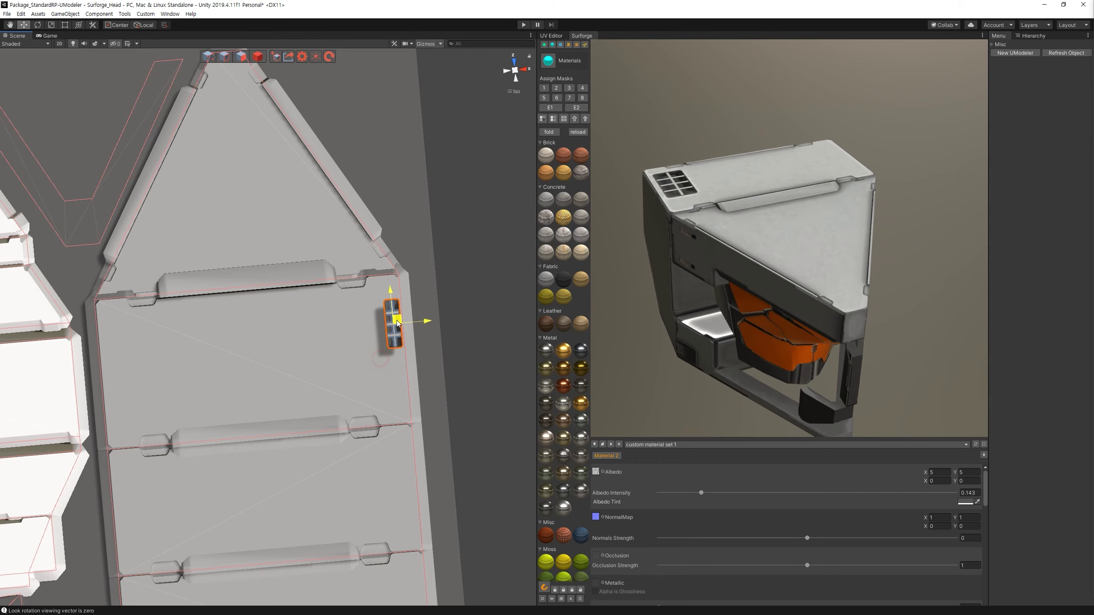
pyautogui.moveTo(384, 364); pyautogui.dragTo(524, 52)
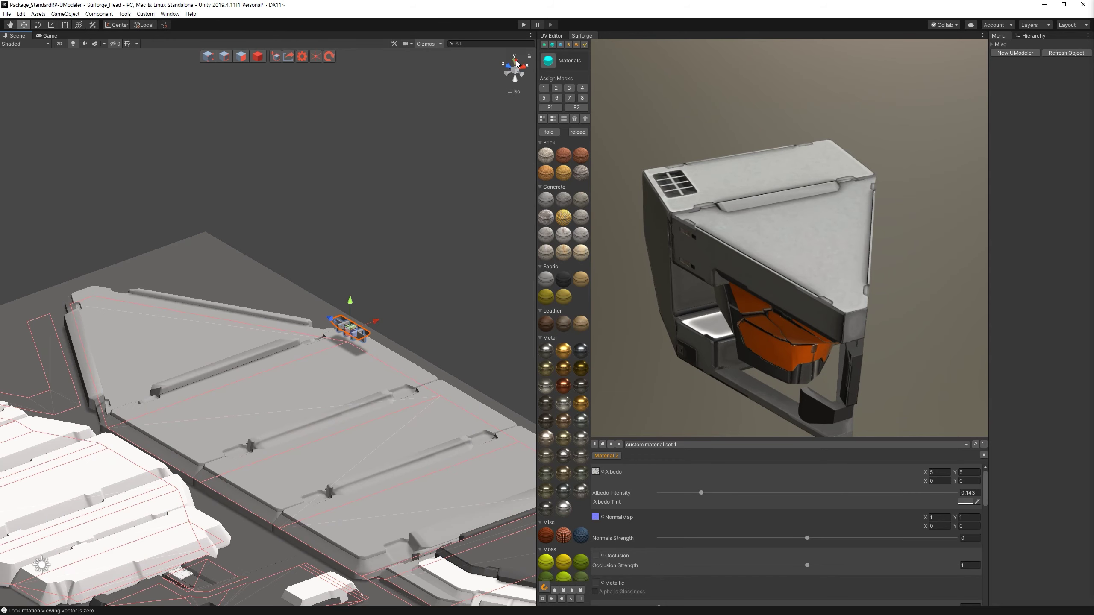
pyautogui.click(515, 61)
pyautogui.press('r')
pyautogui.moveTo(419, 319)
pyautogui.mouseDown()
pyautogui.moveTo(435, 318)
pyautogui.moveTo(149, 317)
pyautogui.mouseUp()
pyautogui.press('w')
# Duplicate the vent to the panel's upper-left corner.
pyautogui.hotkey('ctrl', 'd')
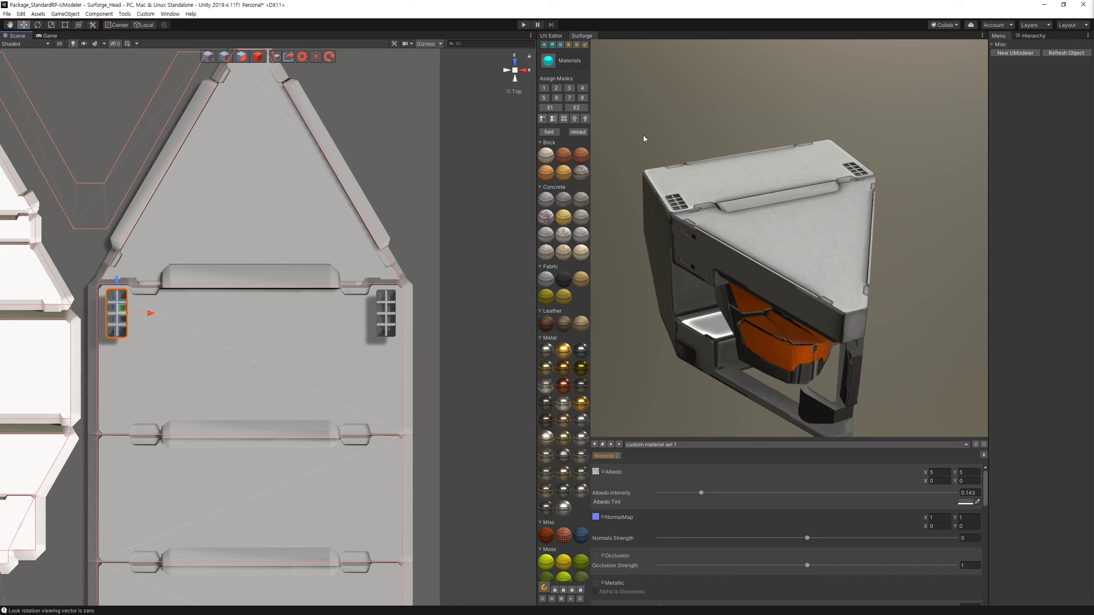
pyautogui.moveTo(771, 288); pyautogui.dragTo(842, 240)
pyautogui.keyDown('alt'); pyautogui.moveTo(449, 349); pyautogui.dragTo(416, 280, button='right'); pyautogui.keyUp('alt')
pyautogui.click(585, 45)
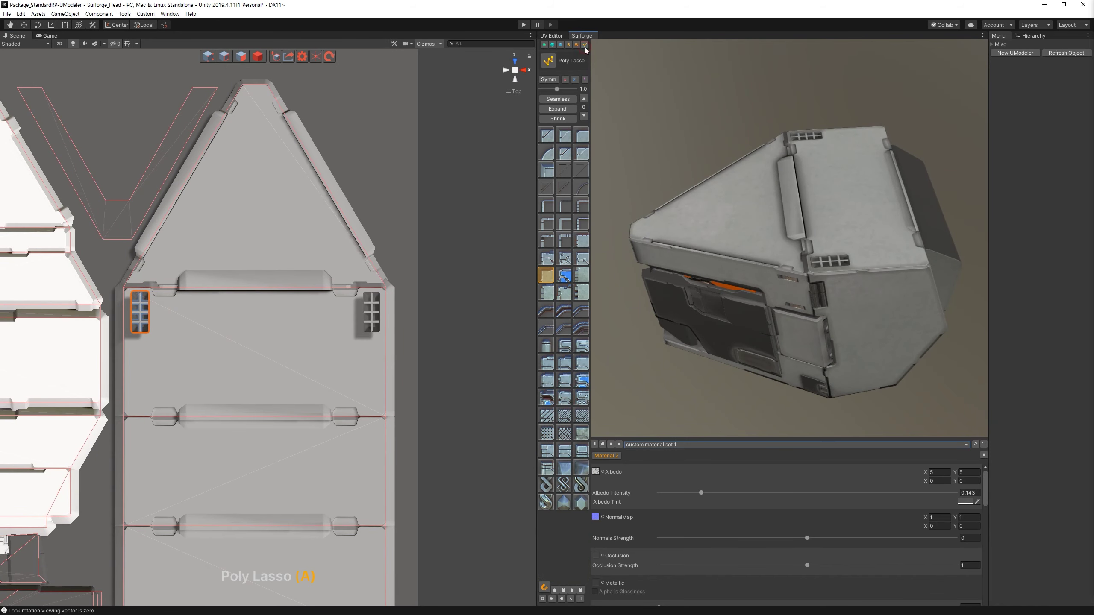
# Draw a raised Poly Lasso panel across the upper section of the island.
pyautogui.click(122, 289)
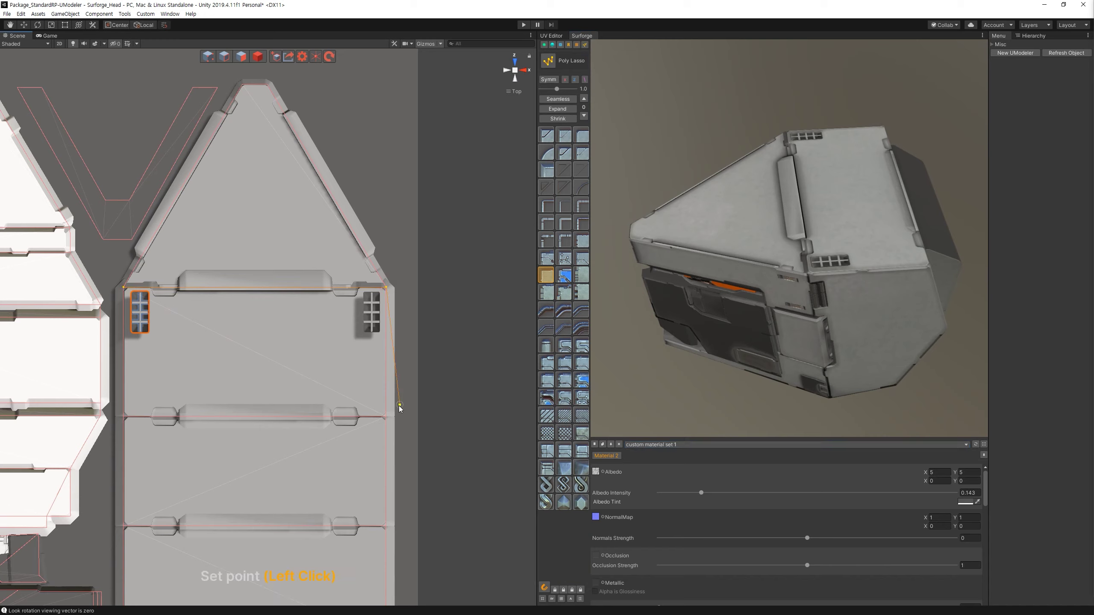
pyautogui.click(124, 288)
pyautogui.doubleClick(282, 348)
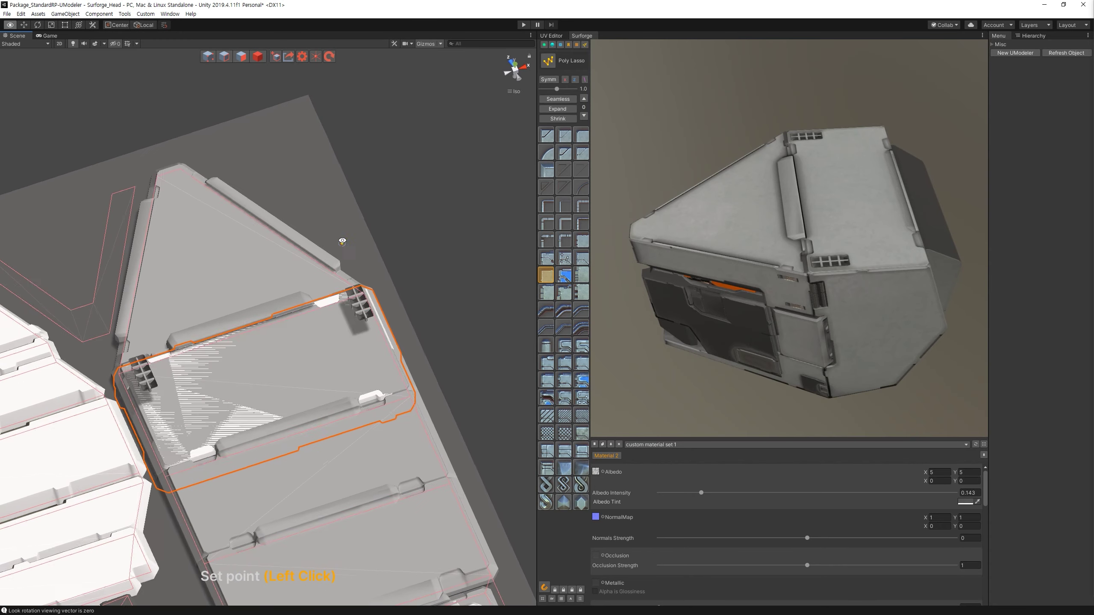
pyautogui.keyDown('alt'); pyautogui.moveTo(290, 322); pyautogui.dragTo(267, 374); pyautogui.keyUp('alt')
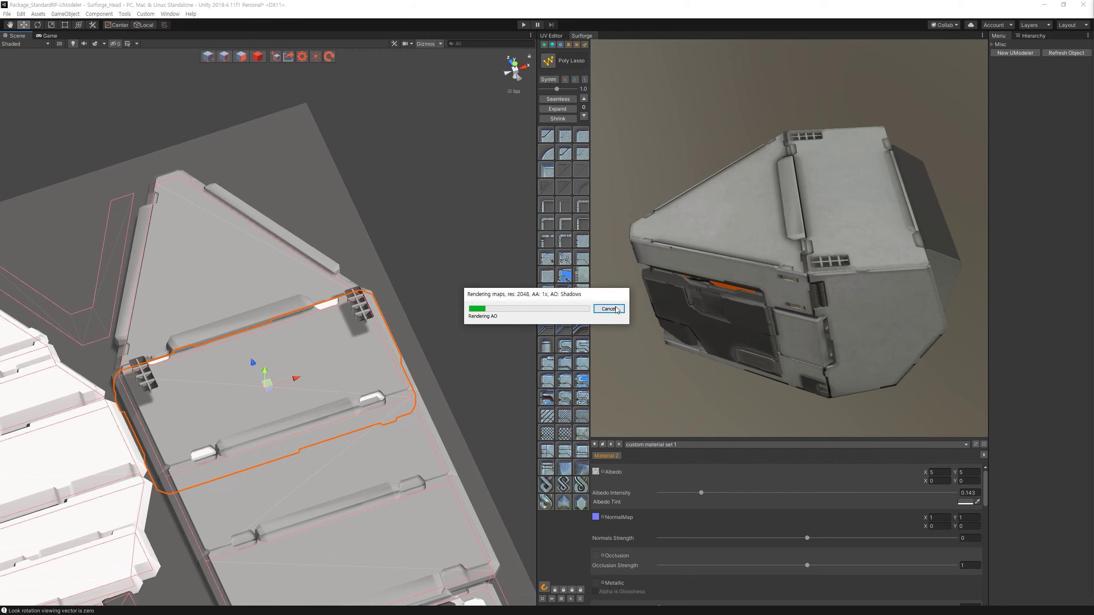
pyautogui.click(608, 309)
pyautogui.moveTo(810, 306); pyautogui.dragTo(817, 263)
pyautogui.keyDown('alt'); pyautogui.moveTo(259, 375); pyautogui.dragTo(269, 363); pyautogui.keyUp('alt')
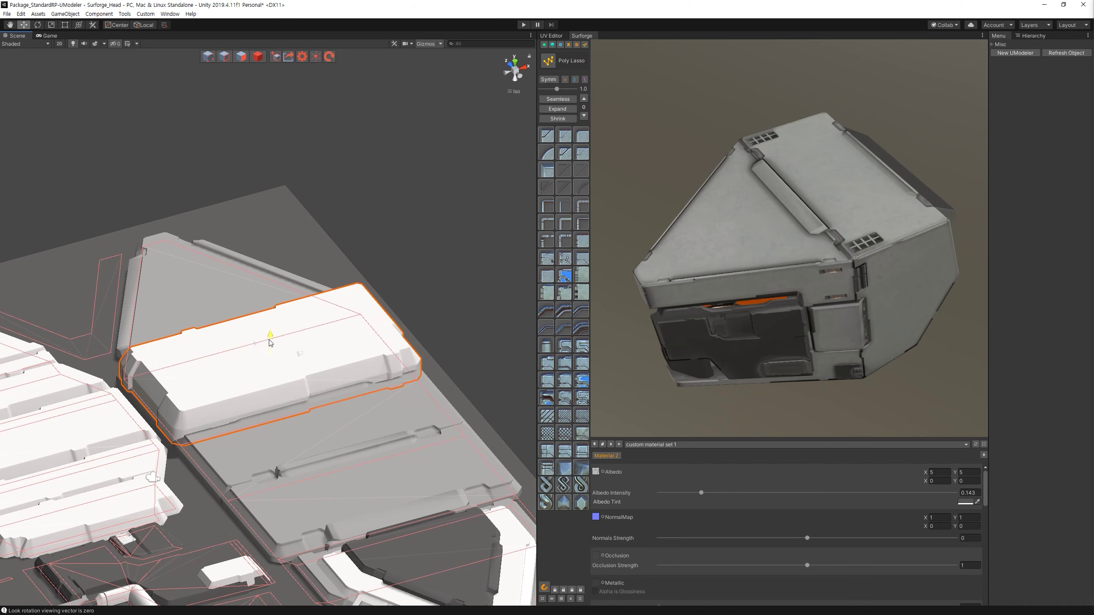
# Select the vertical bar beside the right vent and widen it.
pyautogui.press('r')
pyautogui.click(268, 352)
pyautogui.moveTo(268, 353); pyautogui.dragTo(414, 338)
pyautogui.press('w')
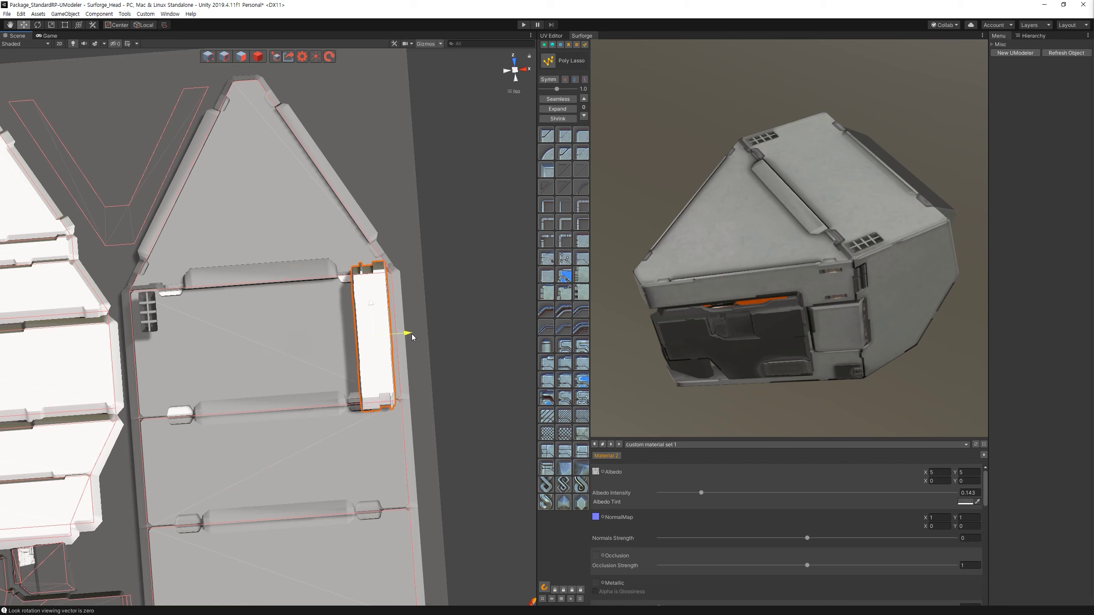
# Give the bar a detailed profile, narrow it, and tune its profile scale with [ and ].
pyautogui.click(550, 469)
pyautogui.moveTo(418, 387)
pyautogui.keyDown('alt'); pyautogui.mouseDown()
pyautogui.moveTo(416, 311)
pyautogui.moveTo(389, 341)
pyautogui.mouseUp(); pyautogui.keyUp('alt')
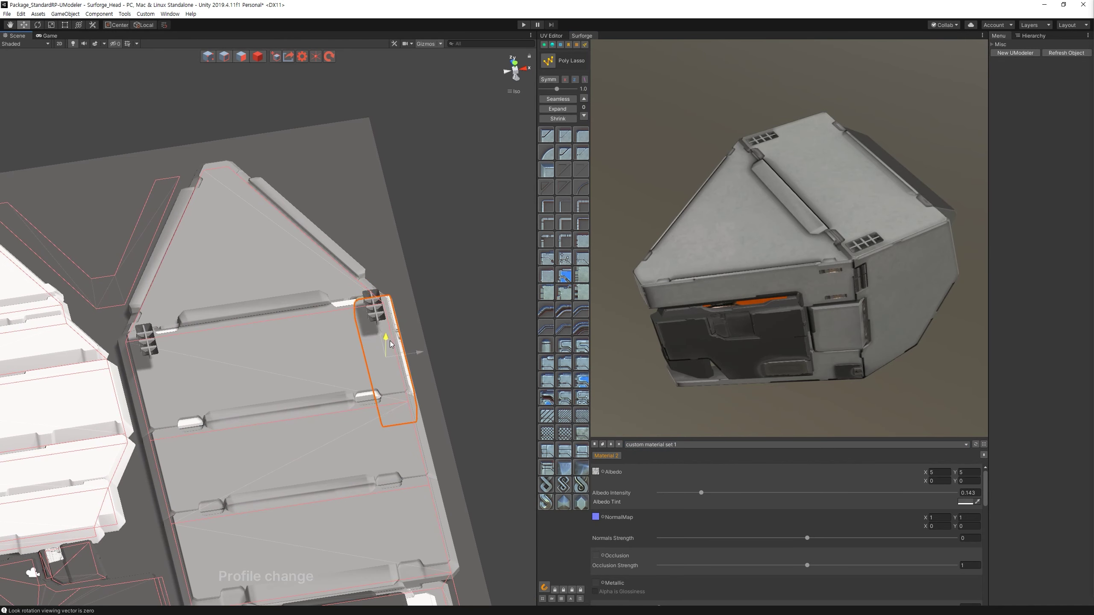
pyautogui.press('r')
pyautogui.moveTo(416, 348)
pyautogui.mouseDown()
pyautogui.moveTo(394, 350)
pyautogui.moveTo(424, 340)
pyautogui.mouseUp()
pyautogui.press('w')
pyautogui.press('[')
pyautogui.press(']')
pyautogui.press(']')
pyautogui.press(']')
pyautogui.press(']')
pyautogui.press(']')
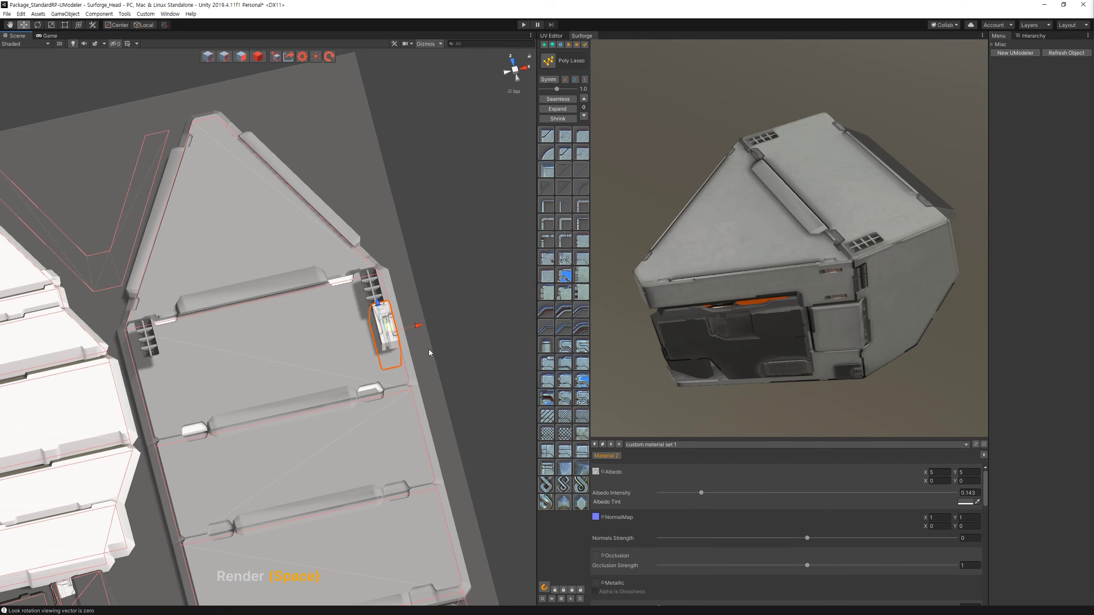
pyautogui.moveTo(777, 247); pyautogui.dragTo(790, 316)
pyautogui.scroll(-2, 297, 264)
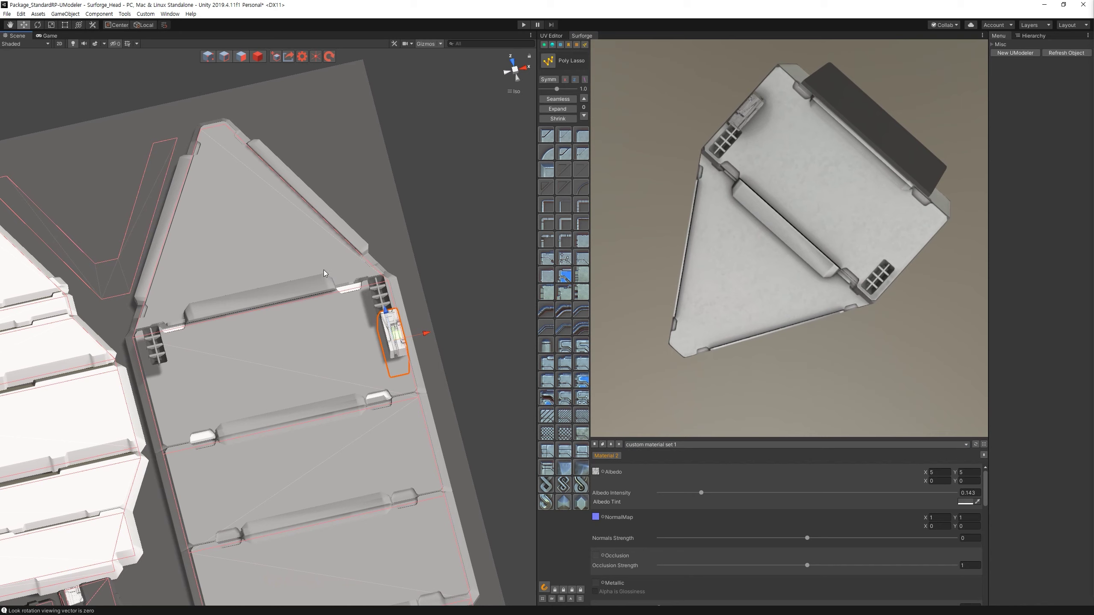
pyautogui.moveTo(938, 243); pyautogui.dragTo(935, 172)
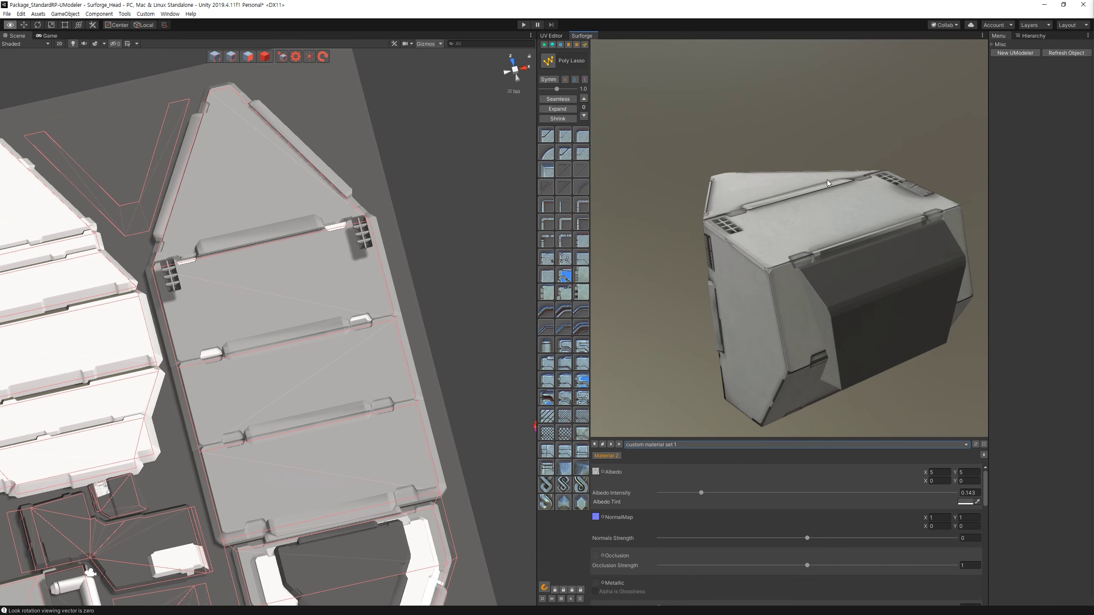
# Assign material mask 4 to the lower-left polygon island and render the dark panel.
pyautogui.moveTo(689, 326); pyautogui.dragTo(823, 291)
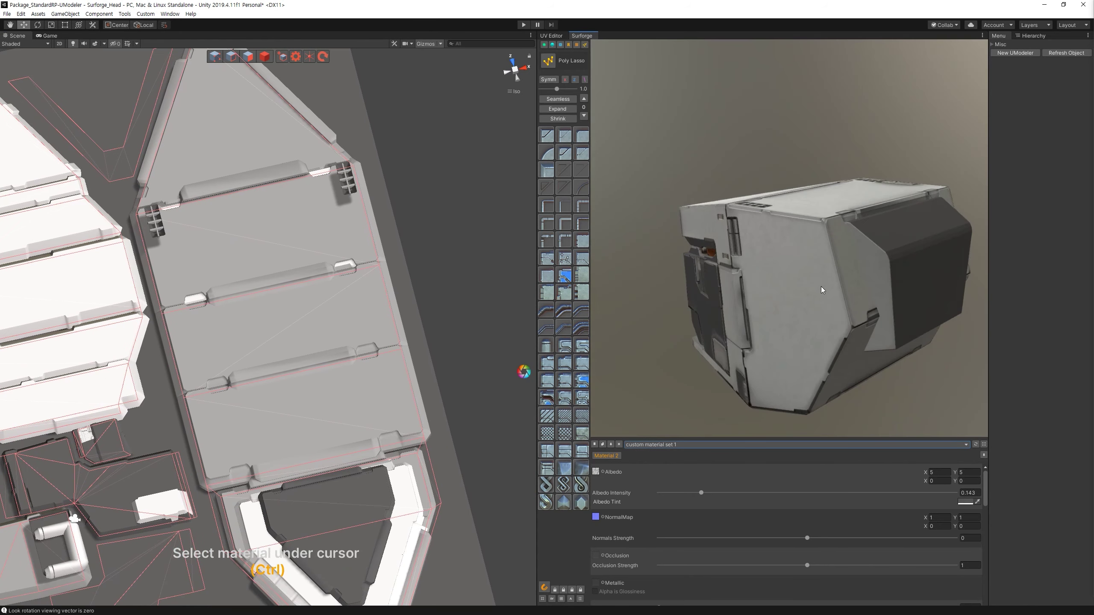
pyautogui.scroll(-5, 278, 369)
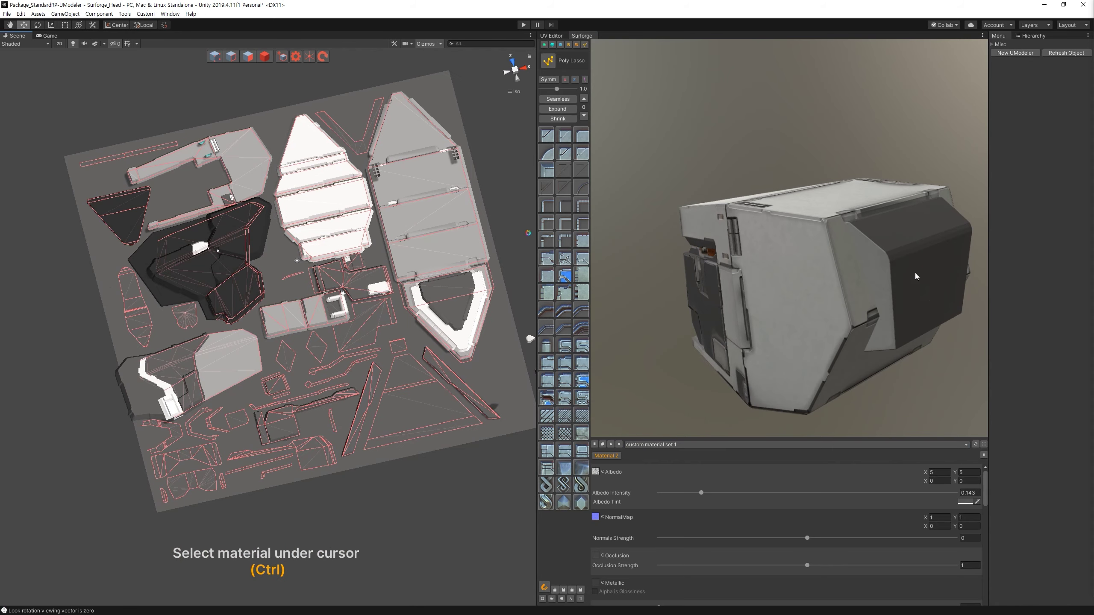
pyautogui.scroll(3, 287, 361)
pyautogui.keyDown('ctrl'); pyautogui.click(287, 361); pyautogui.keyUp('ctrl')
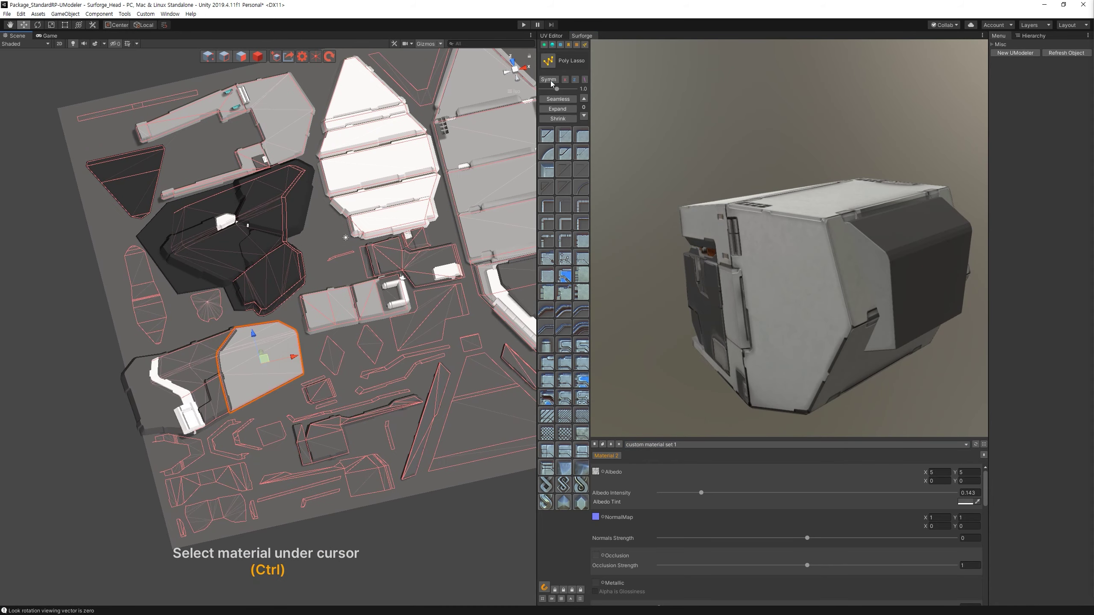
pyautogui.click(554, 45)
pyautogui.press('4')
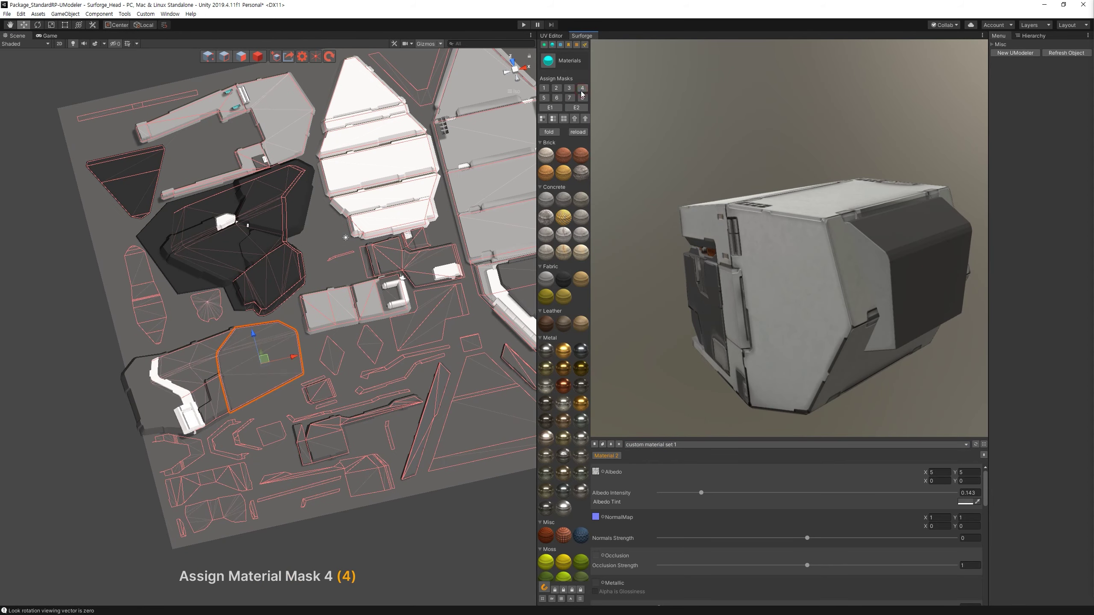
pyautogui.press('space')
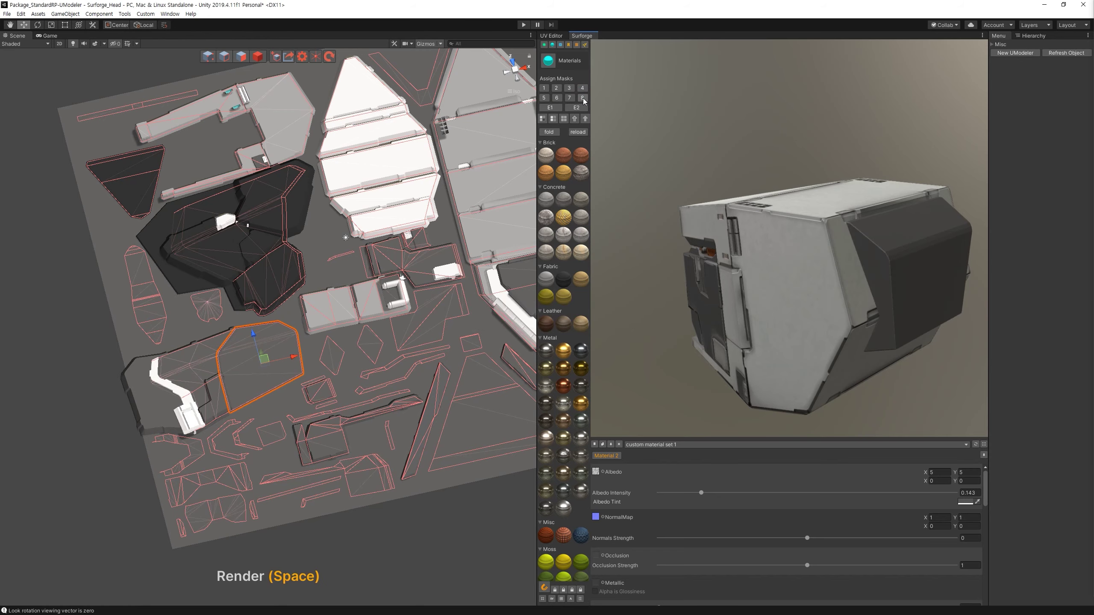
pyautogui.moveTo(732, 194)
pyautogui.mouseDown()
pyautogui.moveTo(749, 261)
pyautogui.moveTo(816, 272)
pyautogui.moveTo(743, 265)
pyautogui.mouseUp()
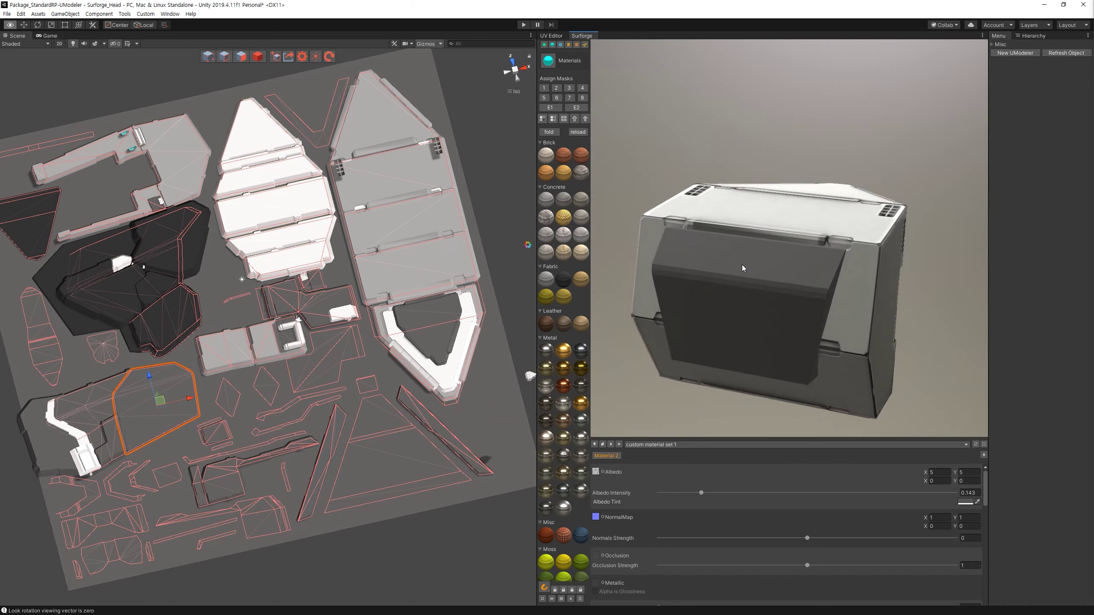
# Ctrl-pick the dark panel on the preview model to load its material settings.
pyautogui.press('ctrl')
pyautogui.keyDown('ctrl'); pyautogui.click(853, 319); pyautogui.keyUp('ctrl')
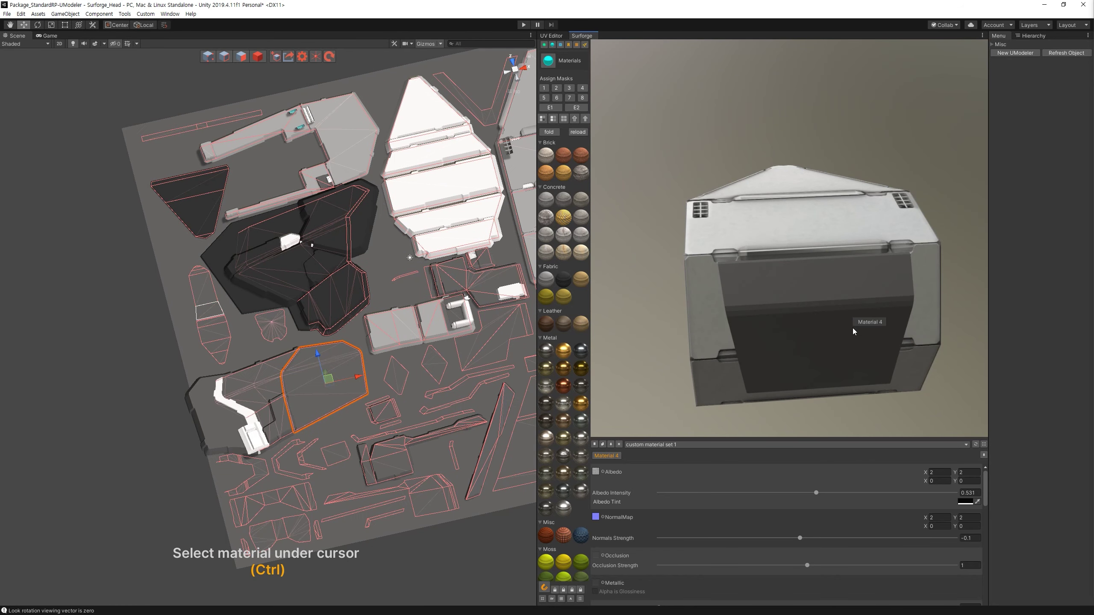
pyautogui.keyDown('alt'); pyautogui.moveTo(850, 344); pyautogui.dragTo(869, 237); pyautogui.keyUp('alt')
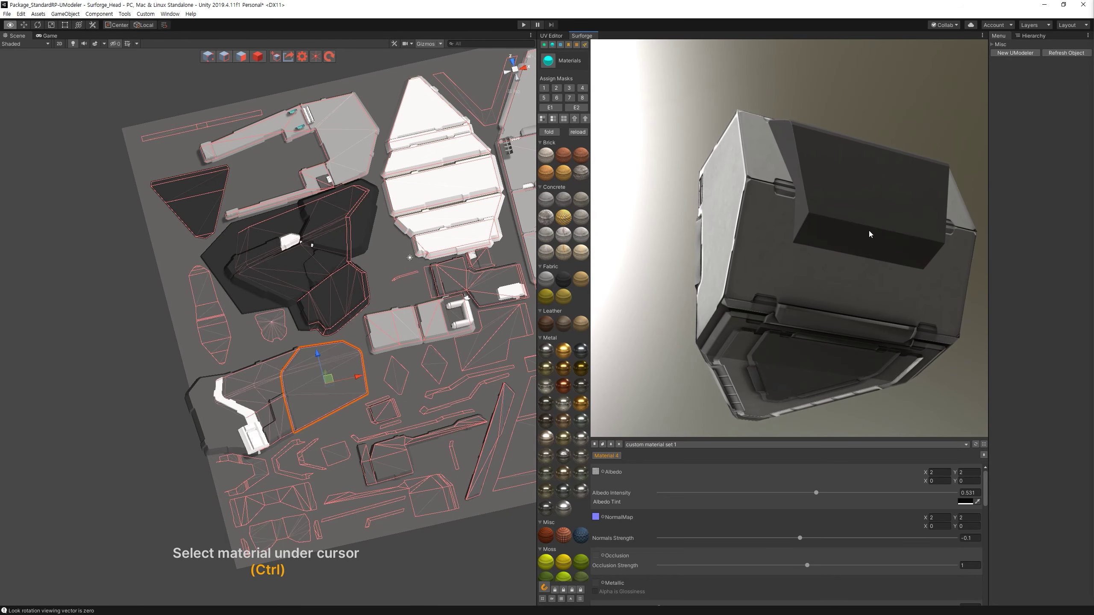
pyautogui.press('alt')
pyautogui.keyDown('alt'); pyautogui.moveTo(824, 204); pyautogui.dragTo(957, 254); pyautogui.keyUp('alt')
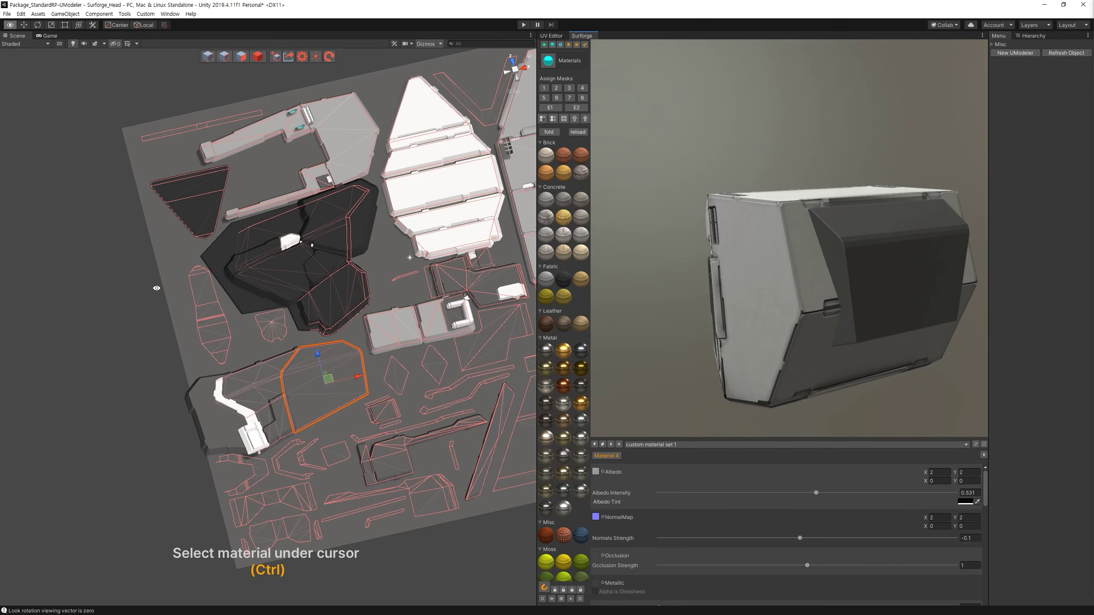
pyautogui.moveTo(387, 301)
pyautogui.keyDown('alt'); pyautogui.mouseDown()
pyautogui.moveTo(334, 355)
pyautogui.moveTo(370, 314)
pyautogui.mouseUp(); pyautogui.keyUp('alt')
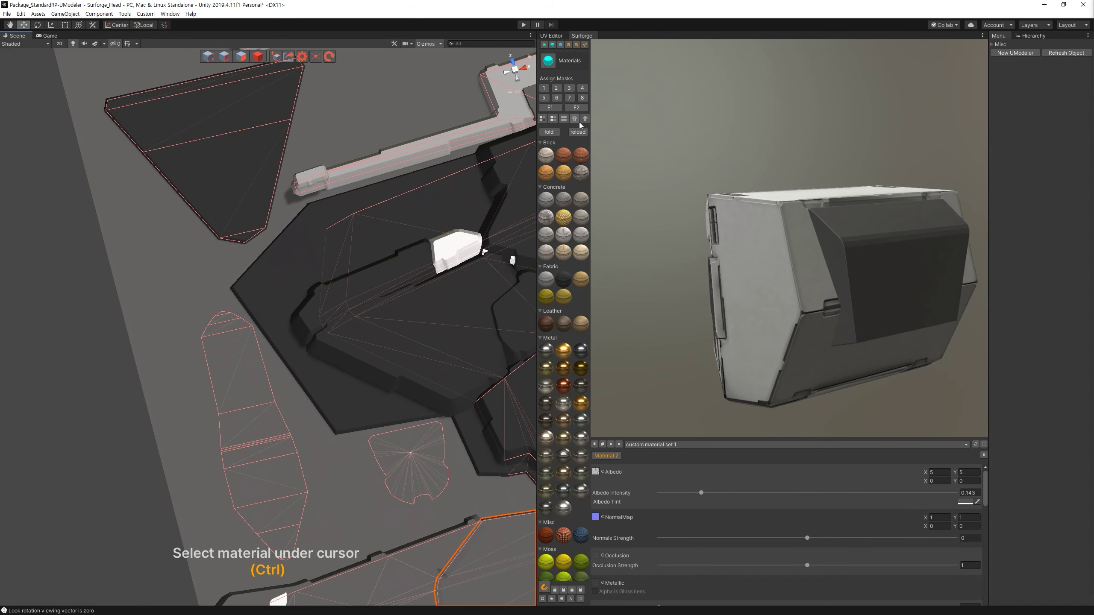
# Start a Poly Lasso outline on the narrow island, then cancel it and inspect the preview.
pyautogui.click(577, 45)
pyautogui.click(576, 47)
pyautogui.press('a')
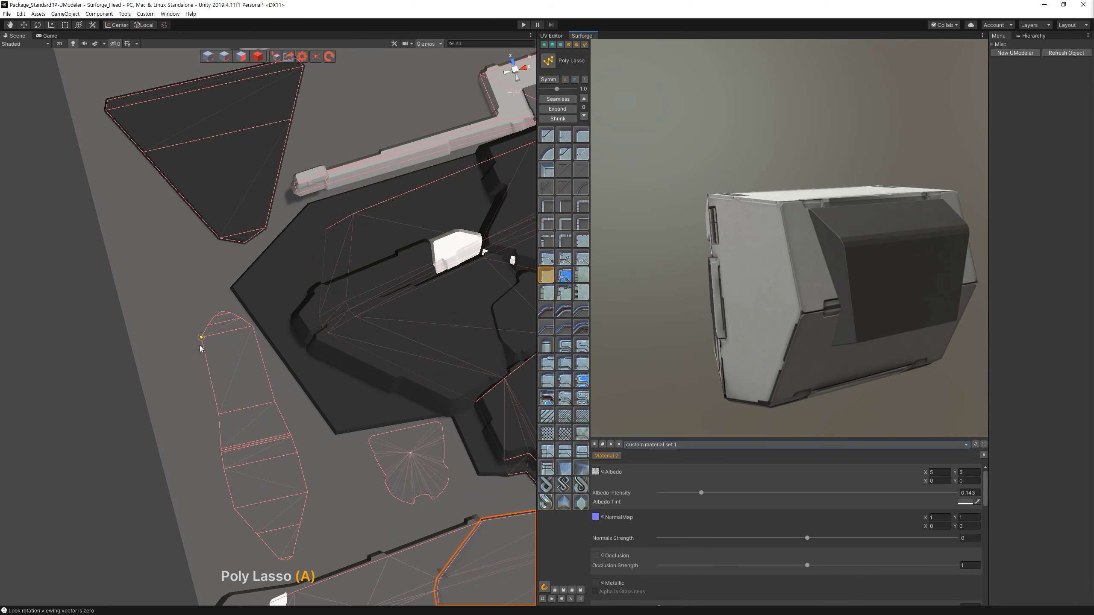
pyautogui.click(201, 338)
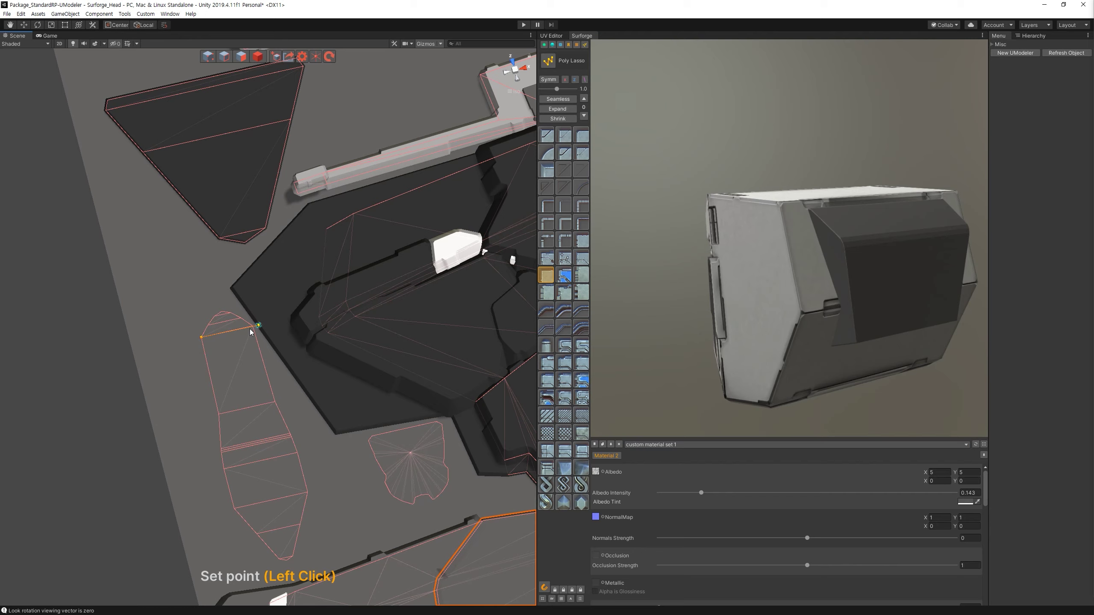
pyautogui.press('Escape')
pyautogui.press('ctrl')
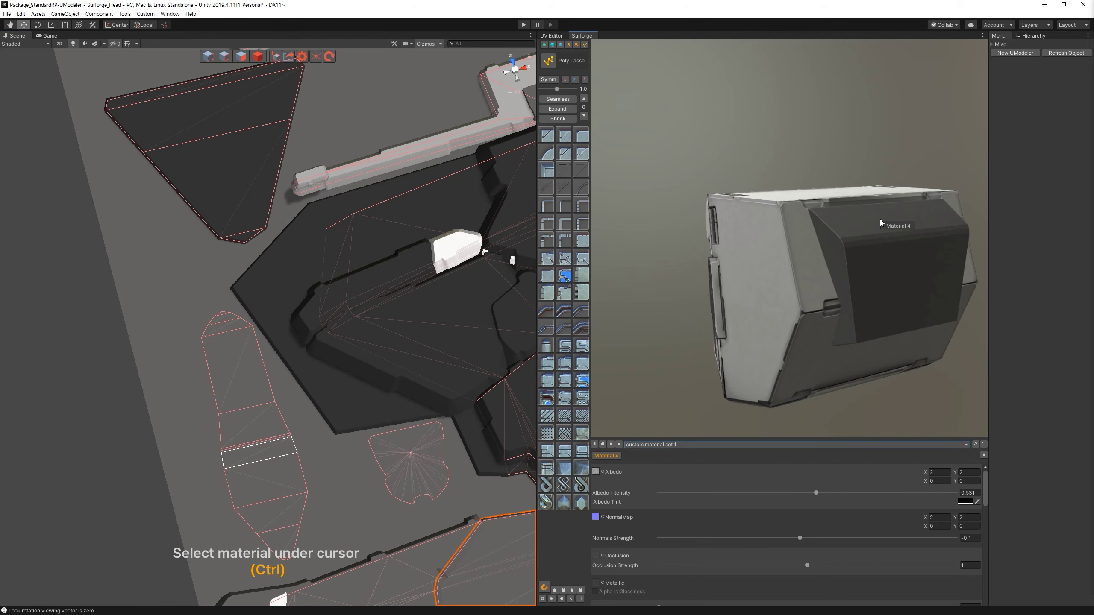
pyautogui.keyDown('alt'); pyautogui.moveTo(903, 334); pyautogui.dragTo(885, 278); pyautogui.keyUp('alt')
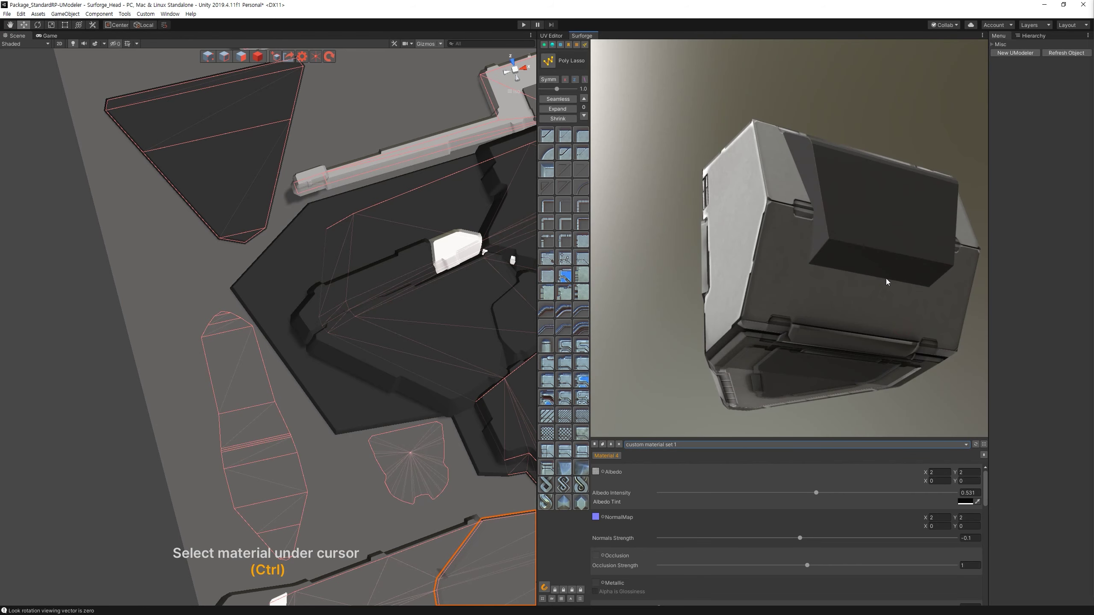
pyautogui.keyDown('alt'); pyautogui.moveTo(874, 178); pyautogui.dragTo(887, 290); pyautogui.keyUp('alt')
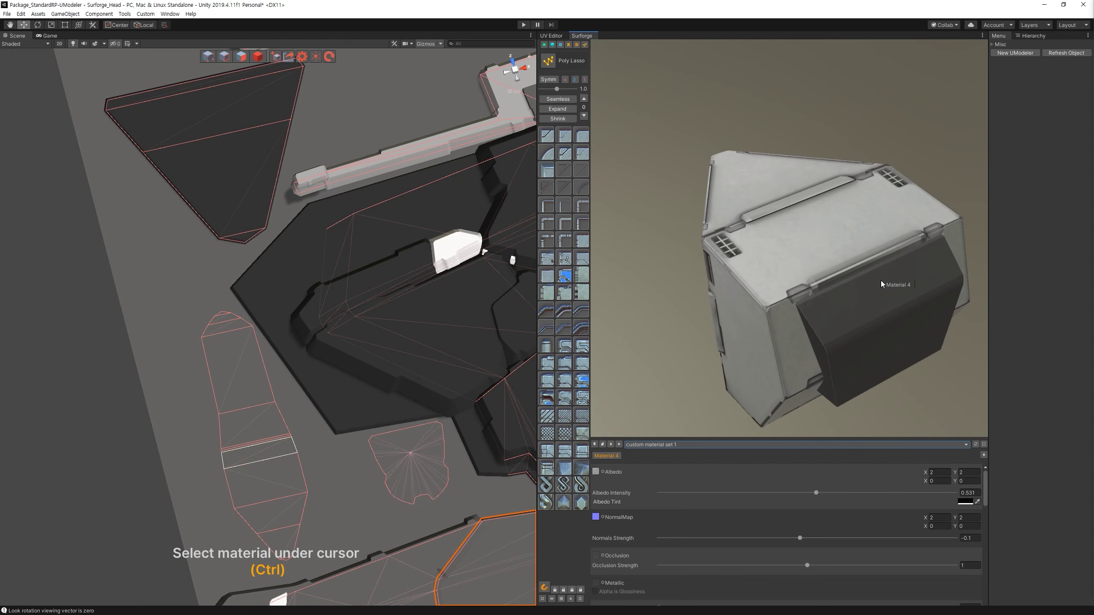
# Draw the panel outline along the long narrow island and close it.
pyautogui.click(584, 45)
pyautogui.press('a')
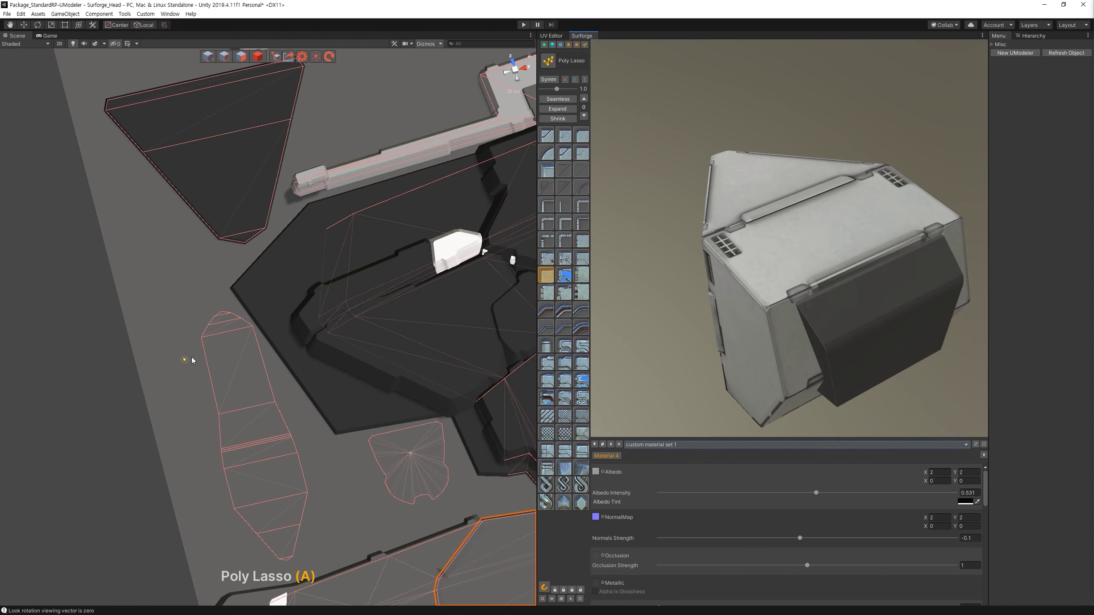
pyautogui.click(202, 338)
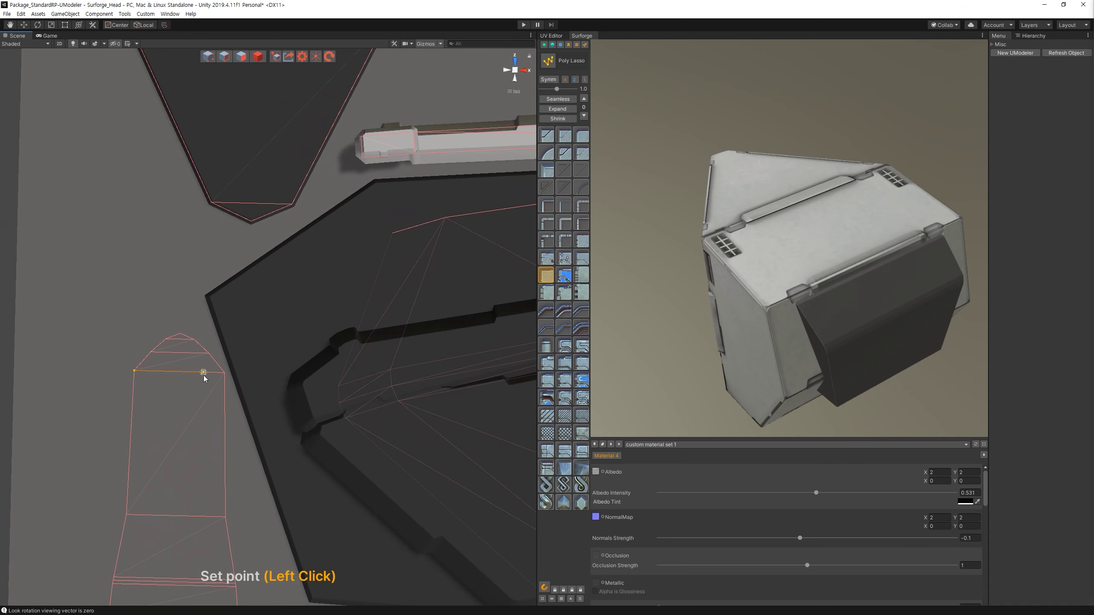
pyautogui.click(212, 379)
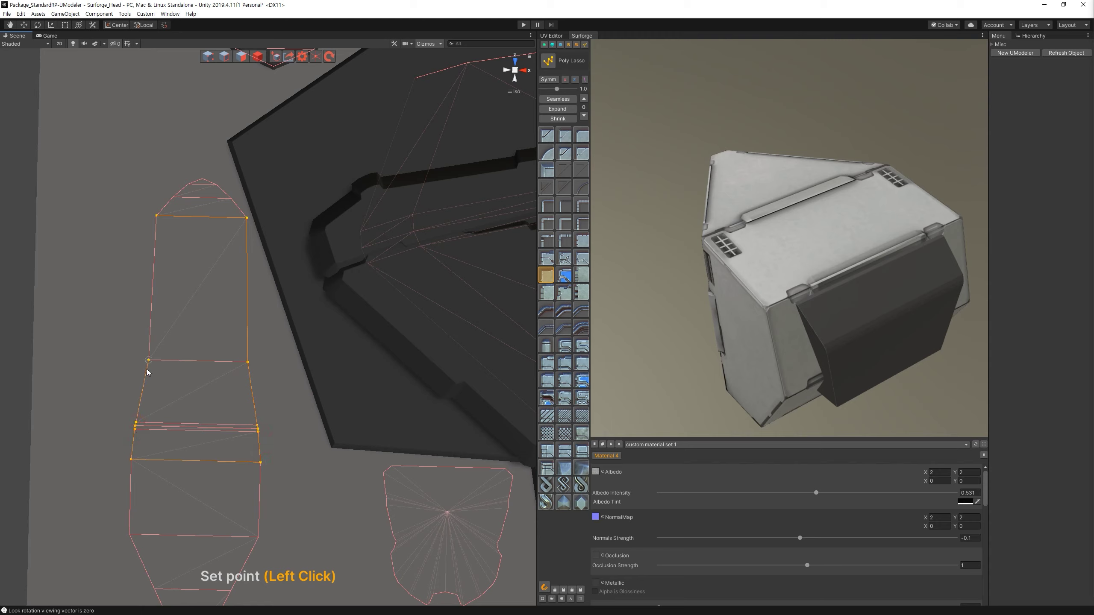
pyautogui.doubleClick(157, 220)
pyautogui.press('Escape')
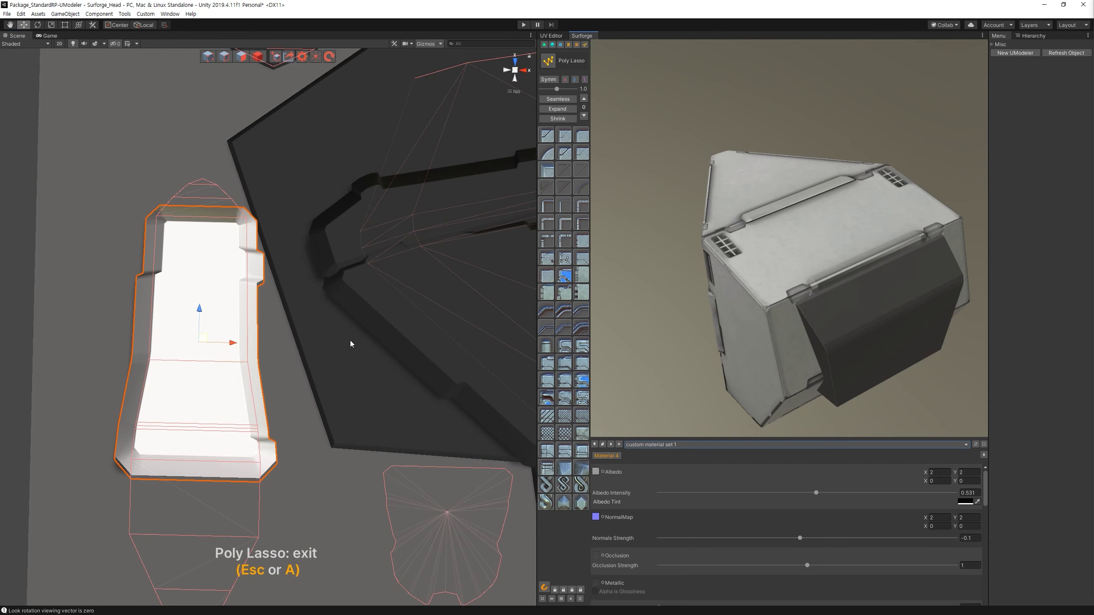
# Assign mask 4 to the new panel, shrink its edge profile, and render.
pyautogui.click(555, 43)
pyautogui.click(582, 88)
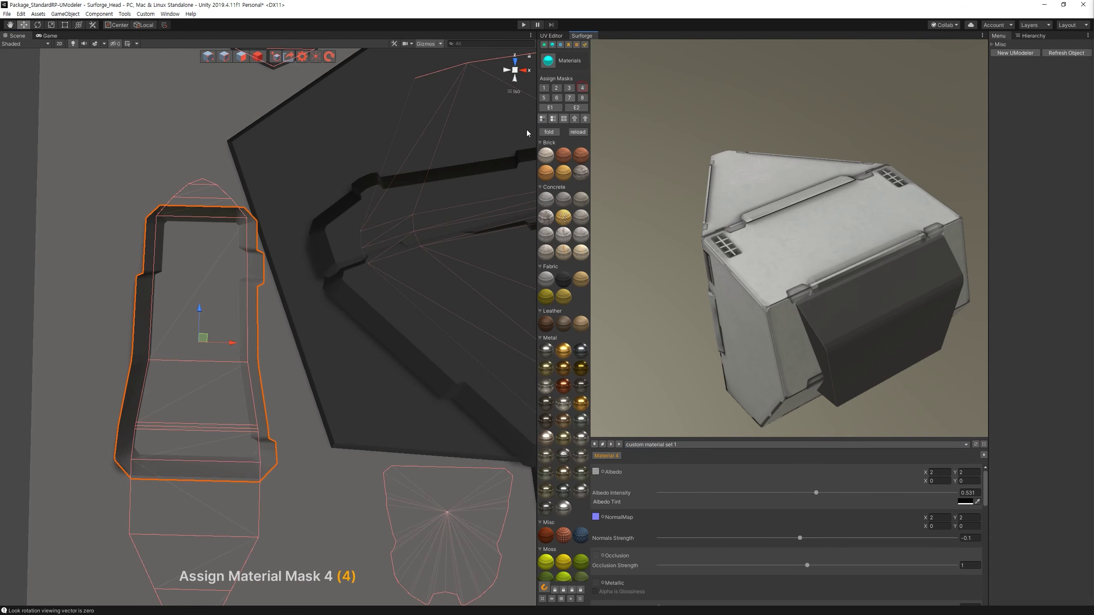
pyautogui.keyDown('alt'); pyautogui.moveTo(327, 275); pyautogui.dragTo(396, 259); pyautogui.keyUp('alt')
pyautogui.press('[')
pyautogui.press('[')
pyautogui.press('[')
pyautogui.press('space')
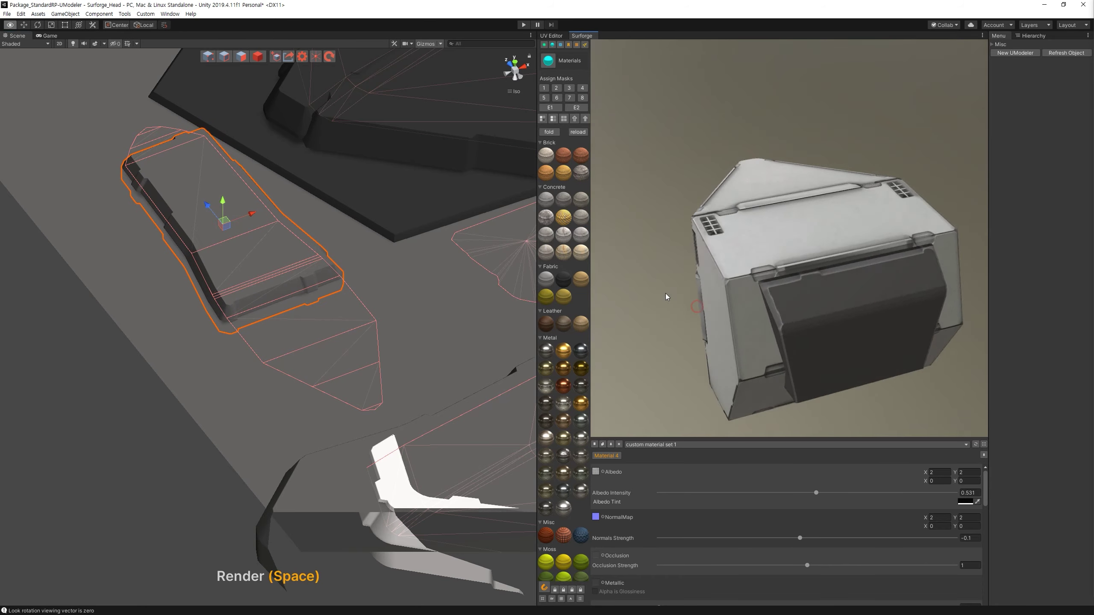
pyautogui.keyDown('alt'); pyautogui.moveTo(664, 294); pyautogui.dragTo(490, 309); pyautogui.keyUp('alt')
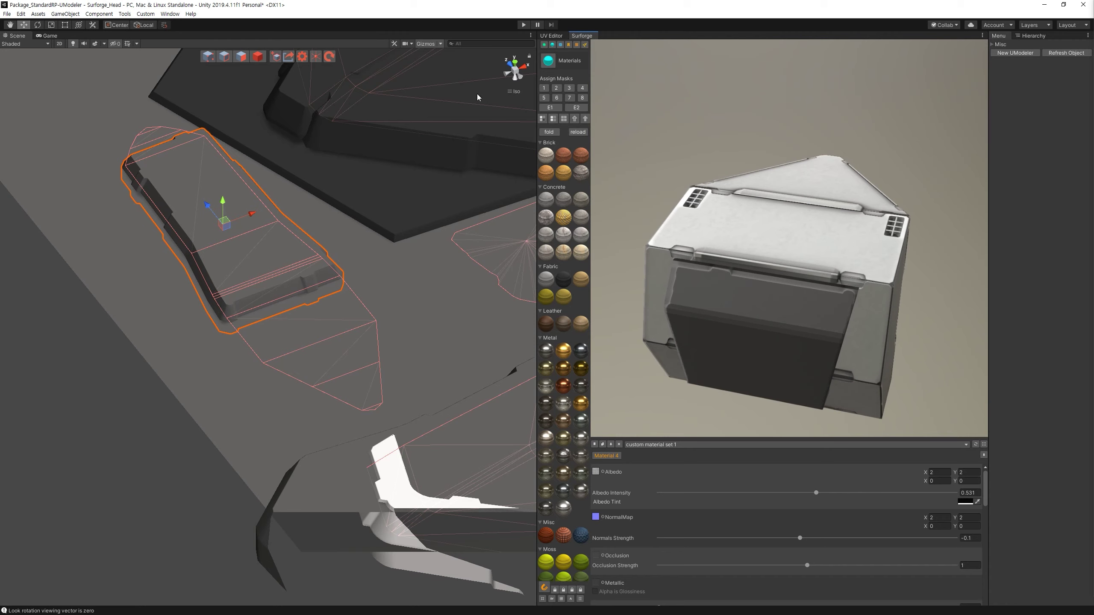
# Switch the panel to a different edge profile and re-render the maps.
pyautogui.click(569, 49)
pyautogui.press('a')
pyautogui.click(554, 297)
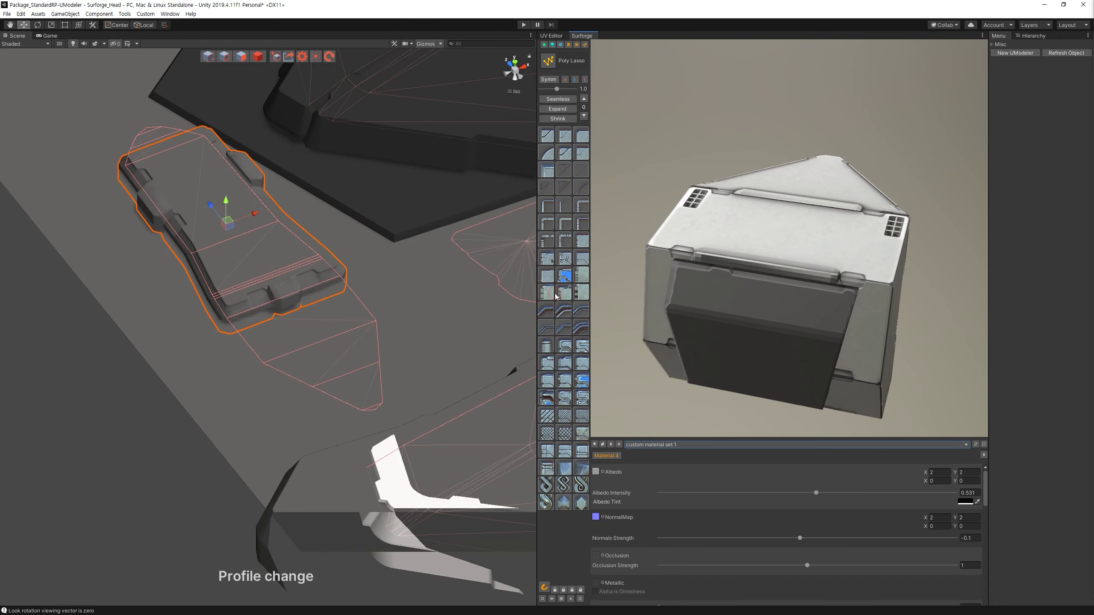
pyautogui.keyDown('alt'); pyautogui.moveTo(361, 224); pyautogui.dragTo(362, 266); pyautogui.keyUp('alt')
pyautogui.press('space')
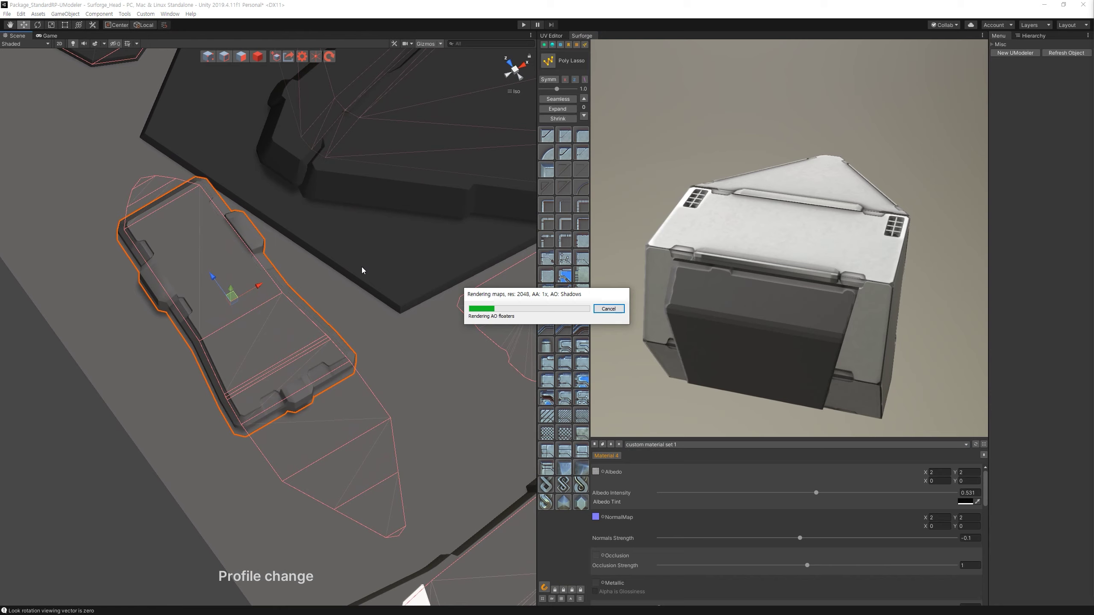
pyautogui.moveTo(591, 260)
pyautogui.mouseDown()
pyautogui.moveTo(806, 287)
pyautogui.moveTo(787, 298)
pyautogui.mouseUp()
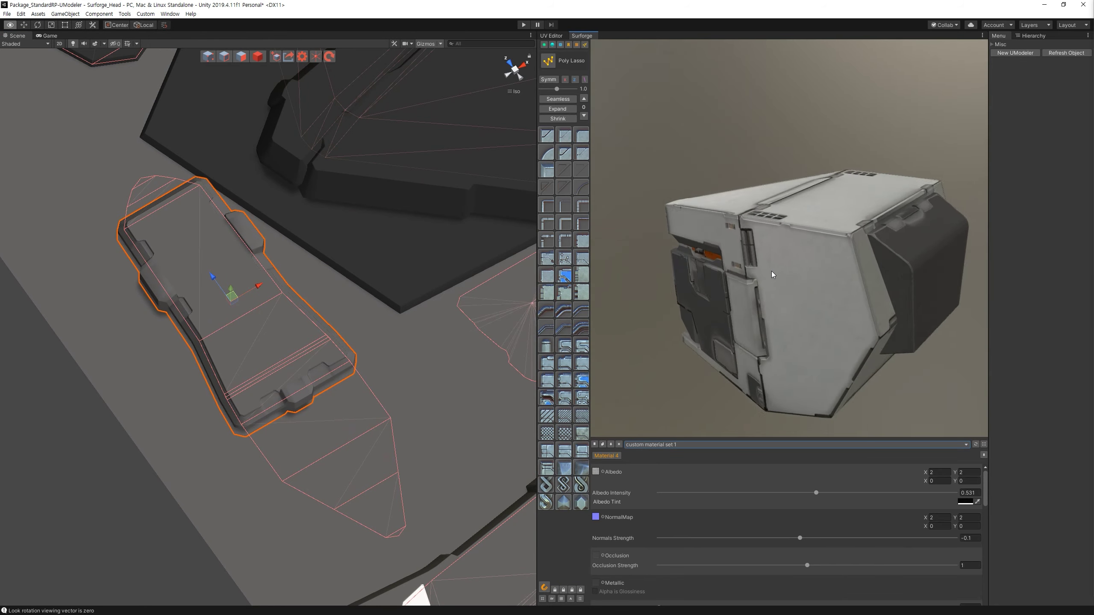
pyautogui.moveTo(241, 293)
pyautogui.keyDown('alt'); pyautogui.mouseDown()
pyautogui.moveTo(479, 342)
pyautogui.moveTo(418, 328)
pyautogui.mouseUp(); pyautogui.keyUp('alt')
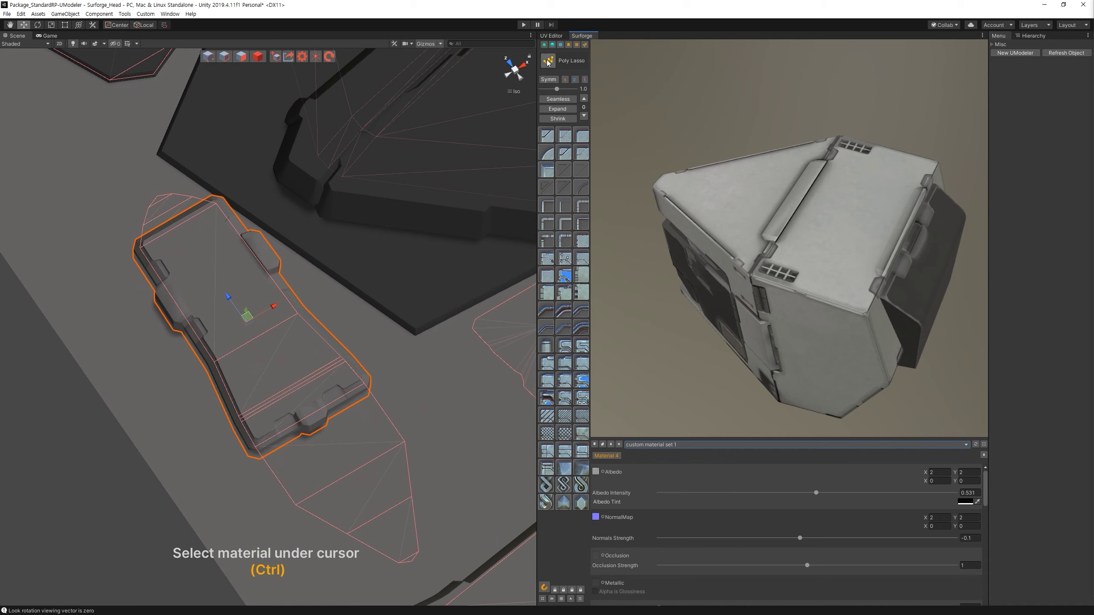
pyautogui.click(576, 45)
# In top view, place a shrunken four-bar detail near the panel's lower end and duplicate it left.
pyautogui.keyDown('alt'); pyautogui.moveTo(476, 170); pyautogui.dragTo(488, 99); pyautogui.keyUp('alt')
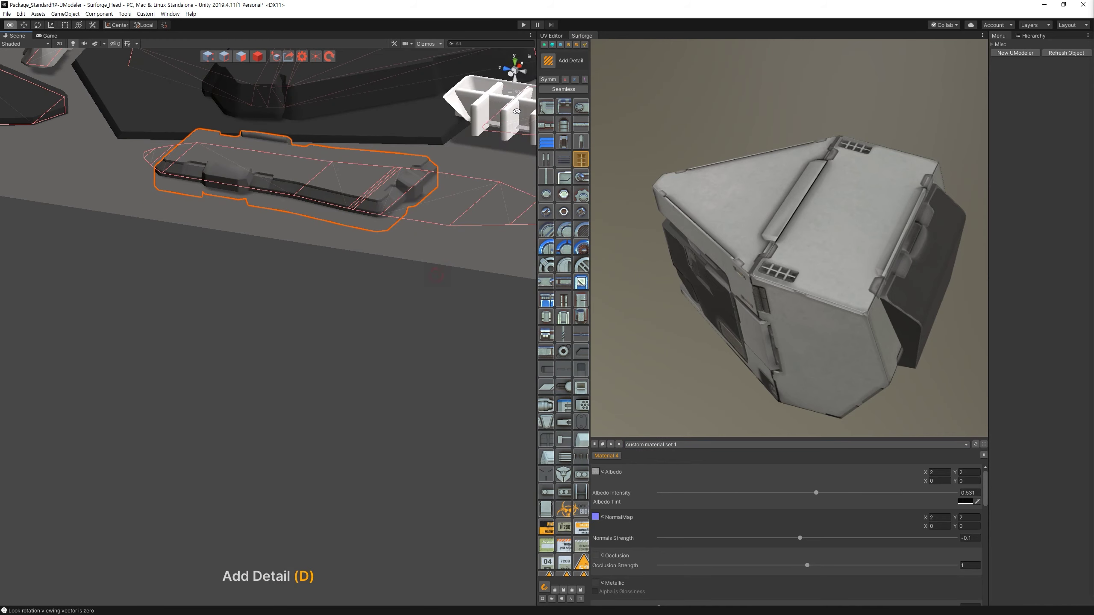
pyautogui.click(514, 66)
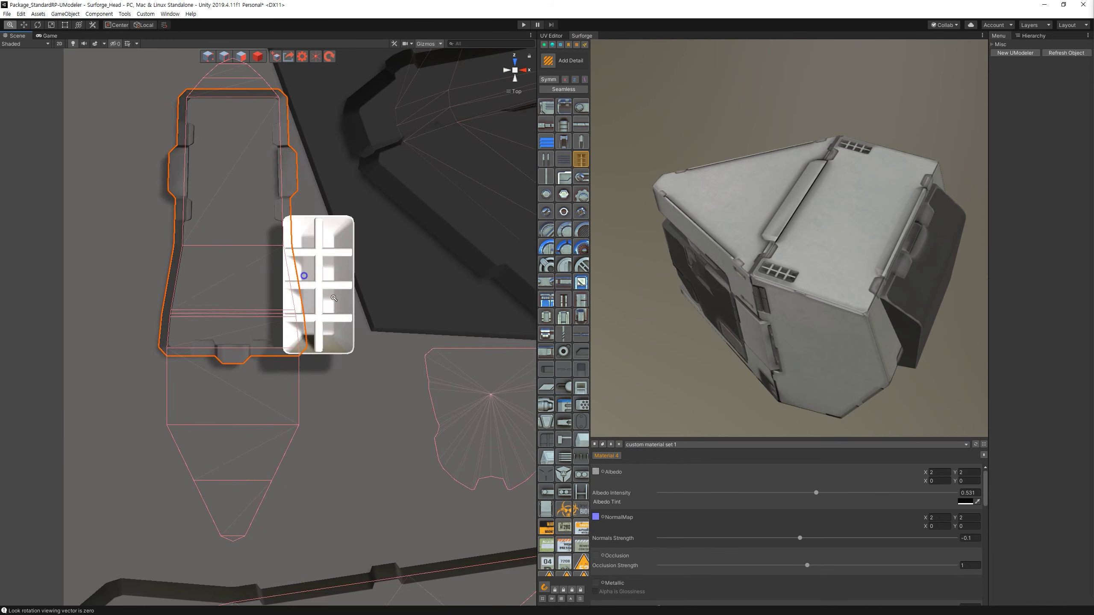
pyautogui.moveTo(570, 285)
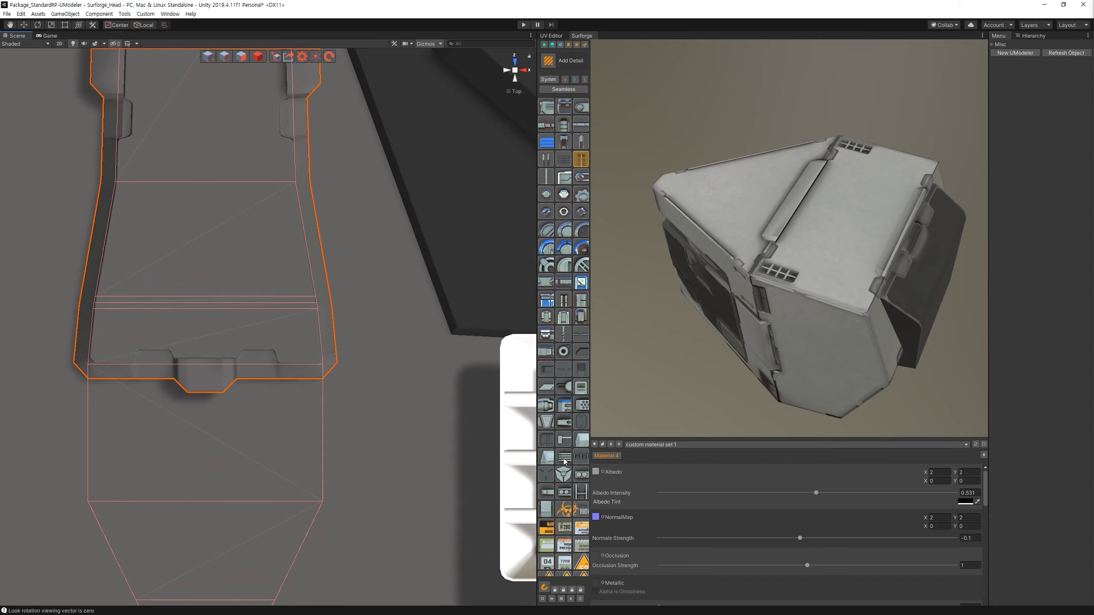
pyautogui.click(563, 158)
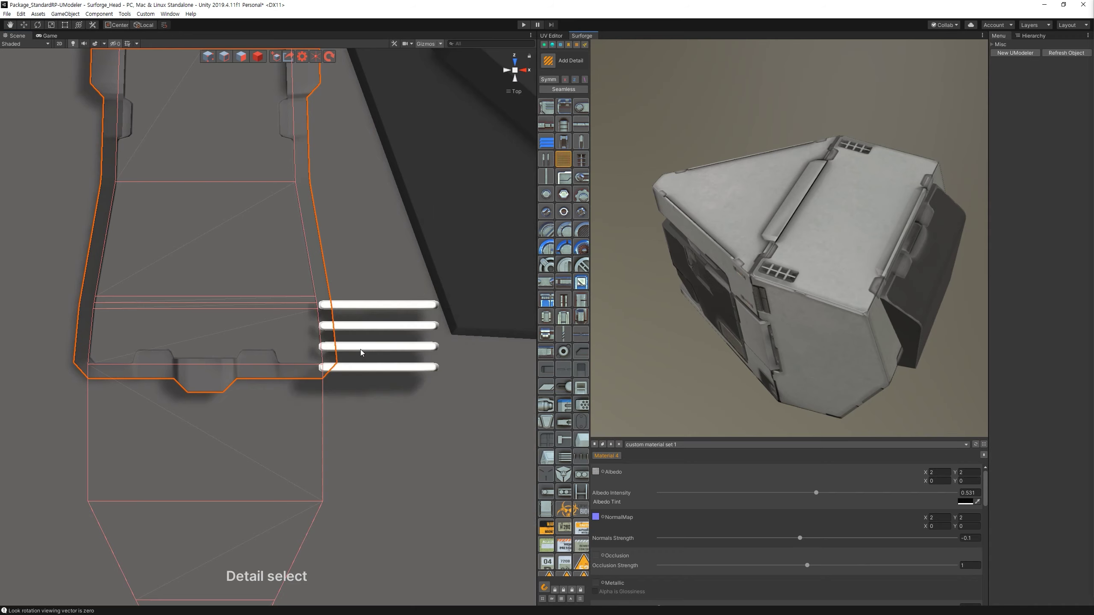
pyautogui.press('[')
pyautogui.press('[')
pyautogui.press('[')
pyautogui.press(']')
pyautogui.press('[')
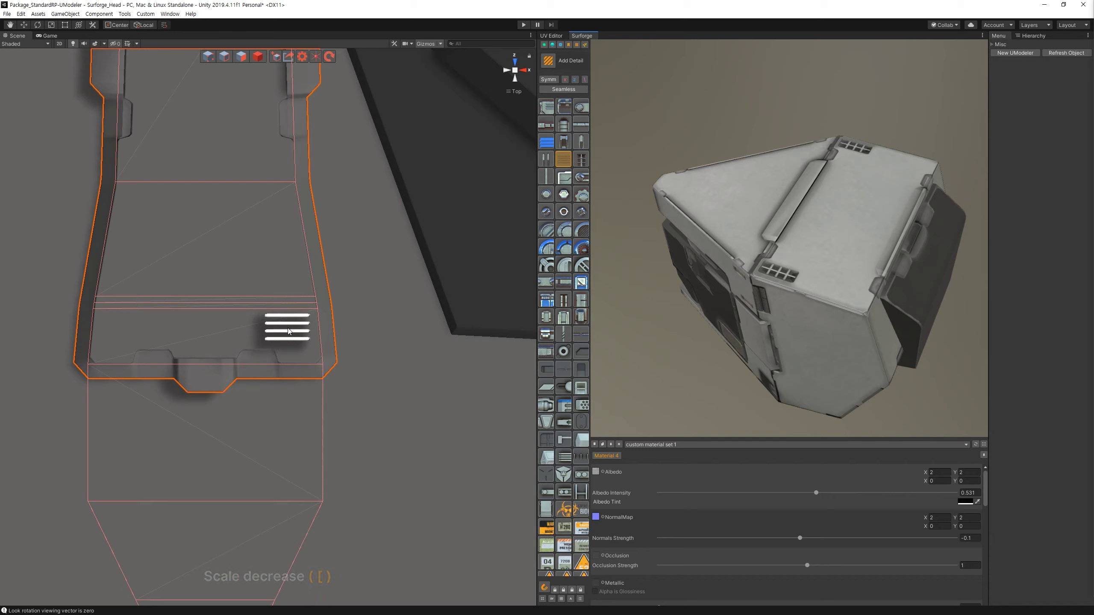
pyautogui.click(291, 330)
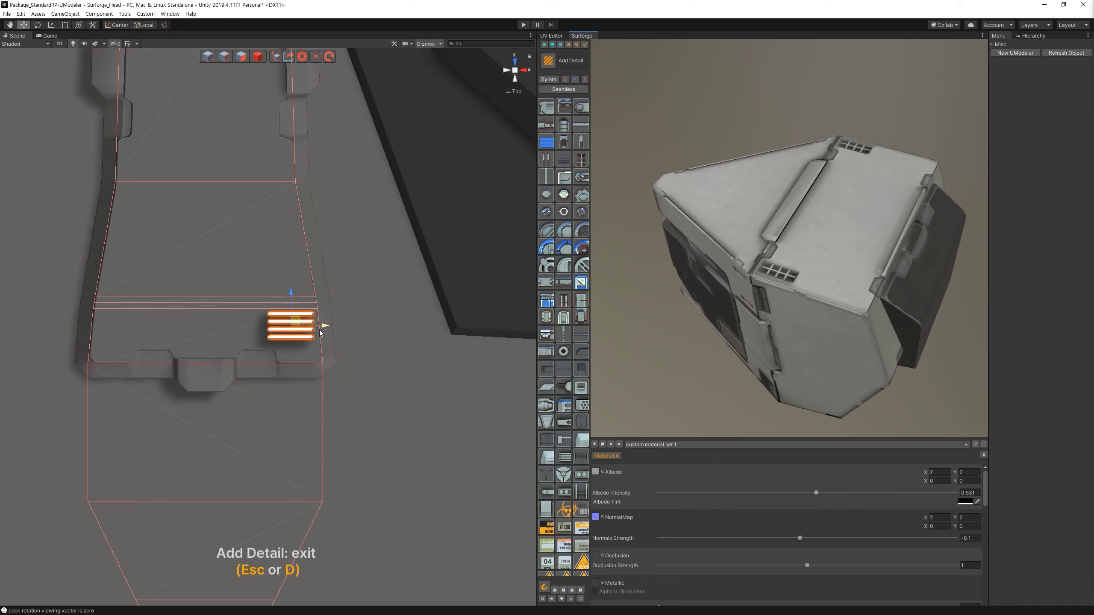
pyautogui.keyDown('shift'); pyautogui.moveTo(323, 326); pyautogui.dragTo(159, 345); pyautogui.keyUp('shift')
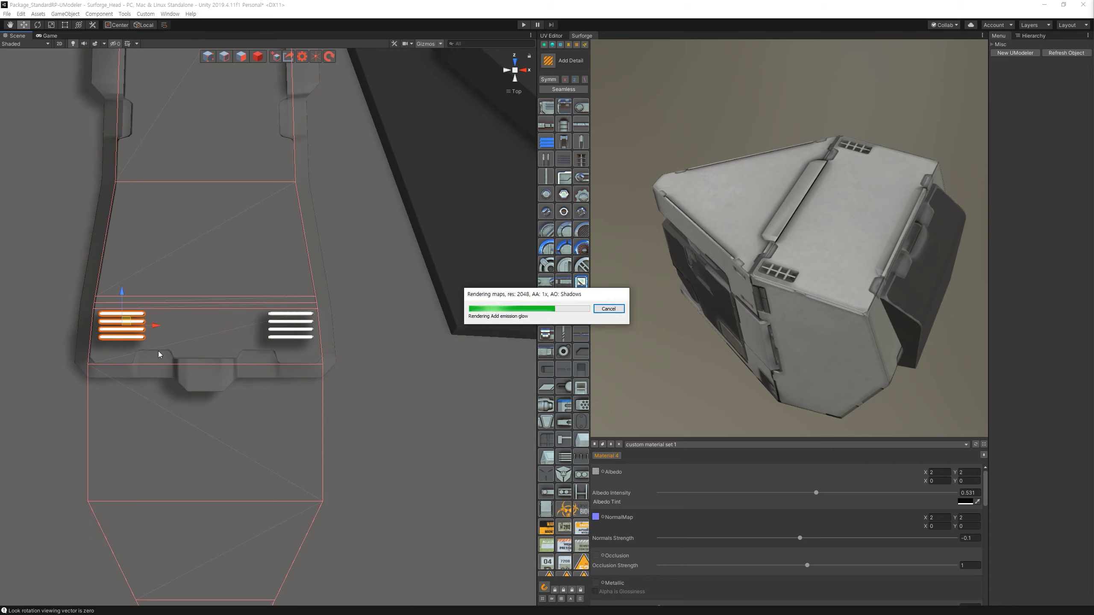
pyautogui.keyDown('shift'); pyautogui.click(284, 324); pyautogui.keyUp('shift')
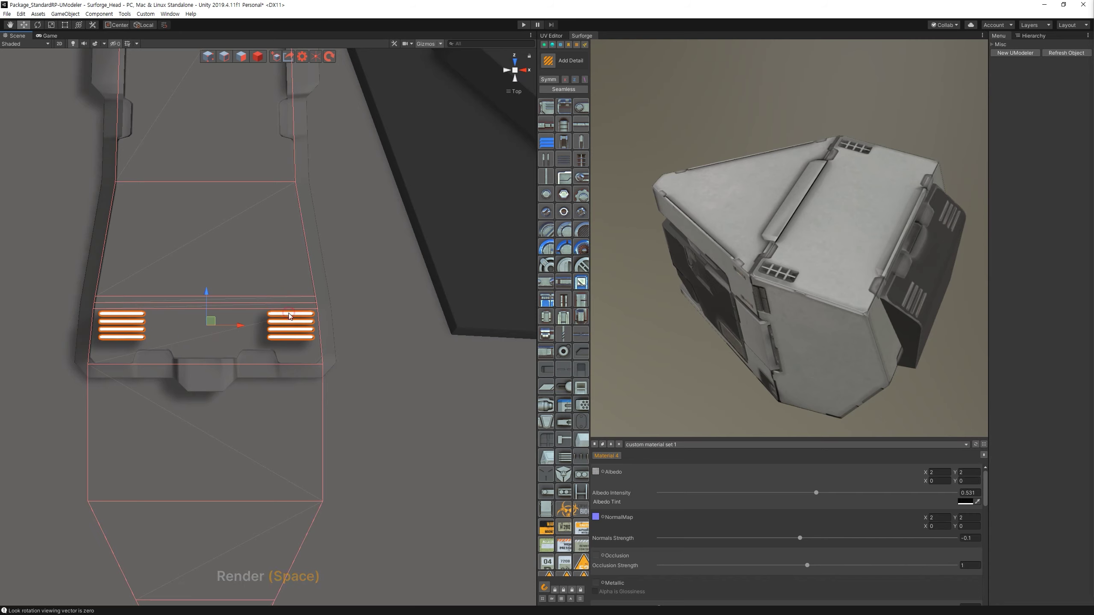
# Give both four-bar details material mask 4 and check them on the preview model.
pyautogui.click(552, 44)
pyautogui.click(585, 118)
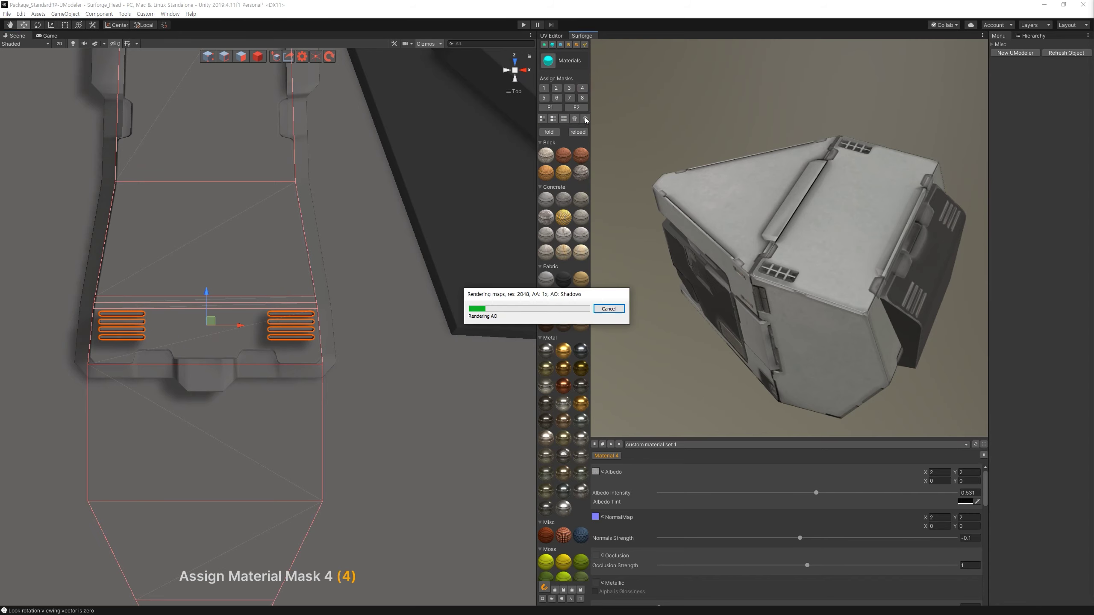
pyautogui.moveTo(839, 216); pyautogui.dragTo(747, 138)
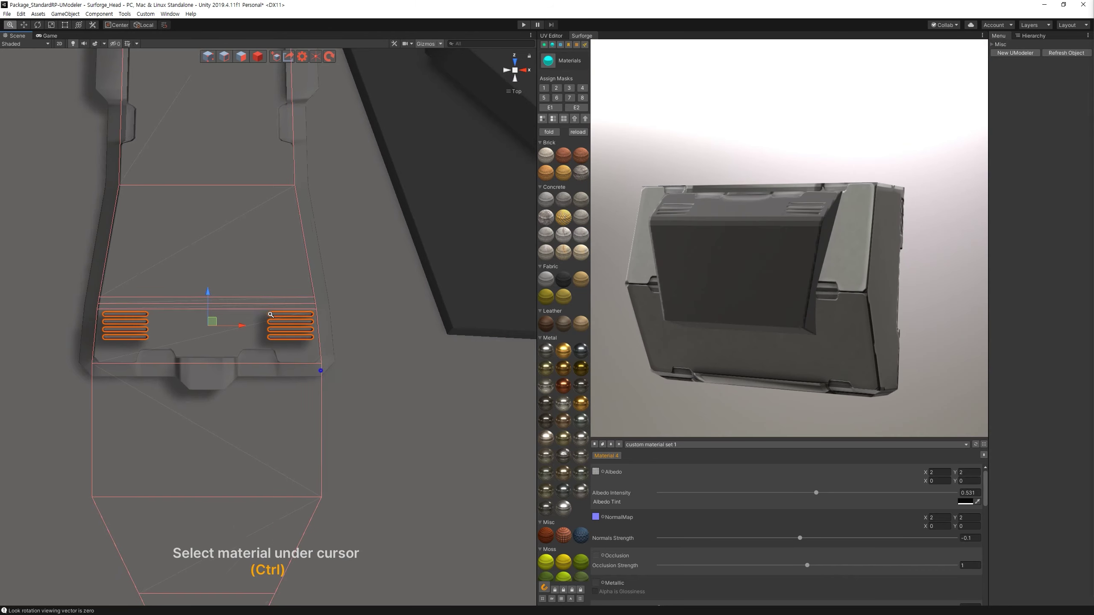
pyautogui.moveTo(748, 138); pyautogui.dragTo(767, 274)
pyautogui.keyDown('ctrl'); pyautogui.click(766, 274); pyautogui.keyUp('ctrl')
pyautogui.moveTo(357, 268); pyautogui.dragTo(391, 329, button='right')
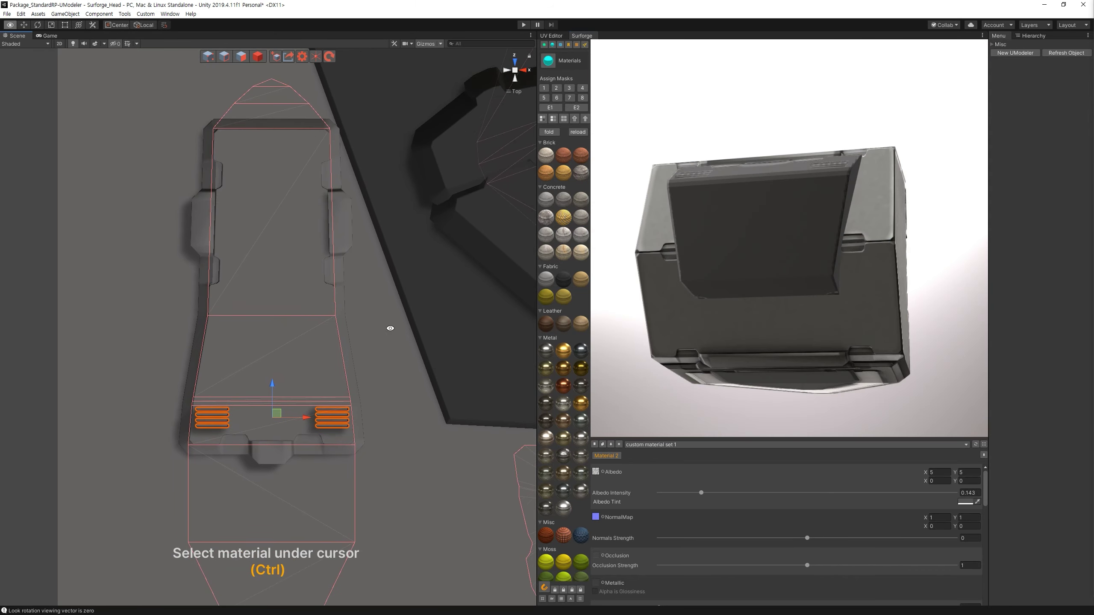
pyautogui.click(577, 45)
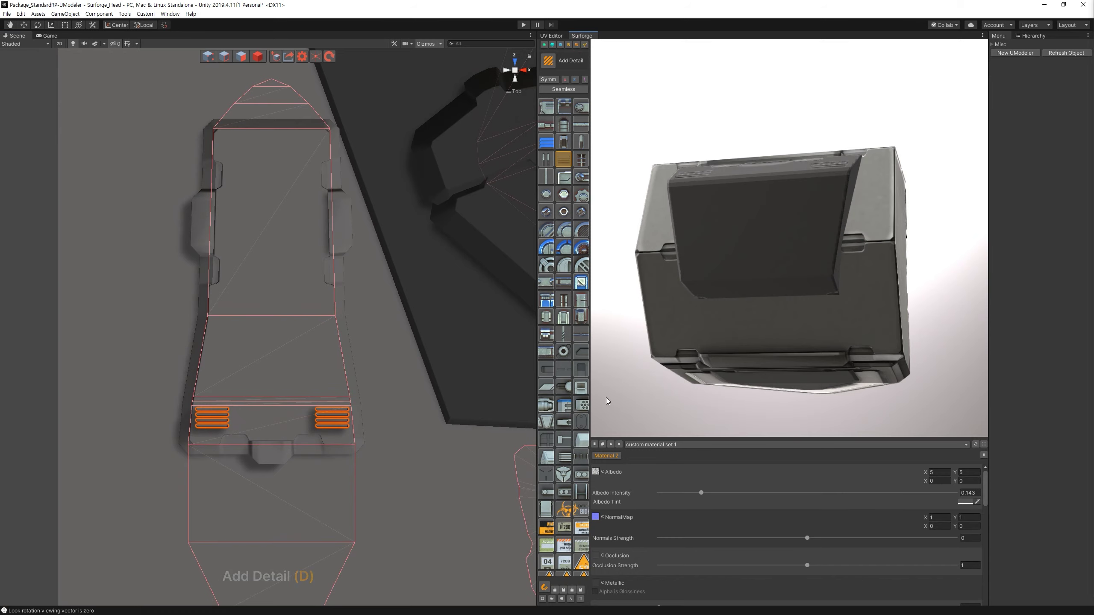
pyautogui.click(584, 46)
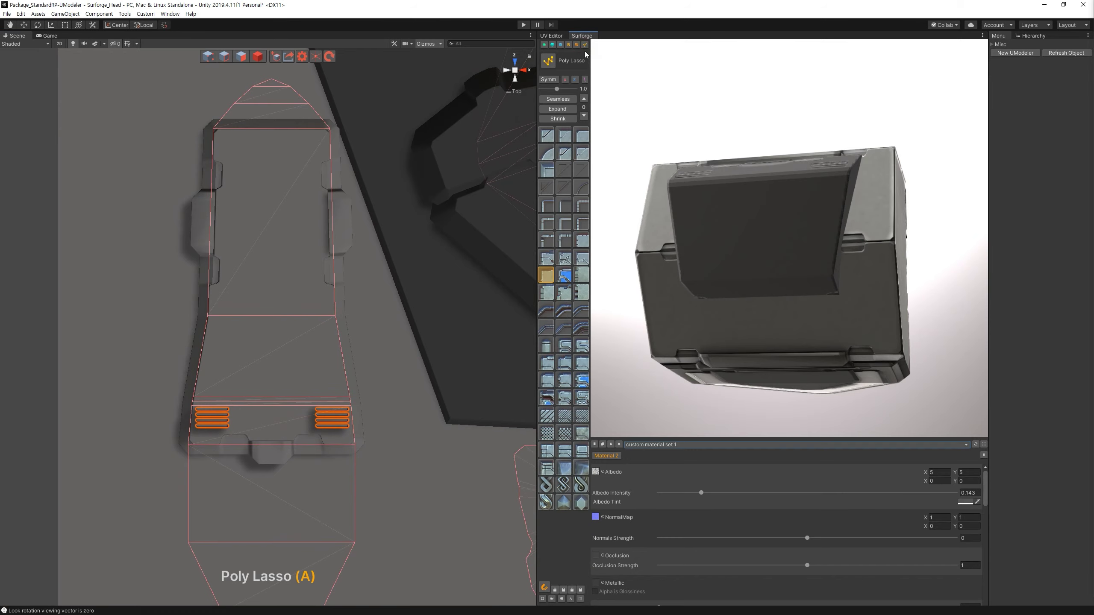
# Draw a rectangular inset outline in the middle of the layout and close it.
pyautogui.click(232, 316)
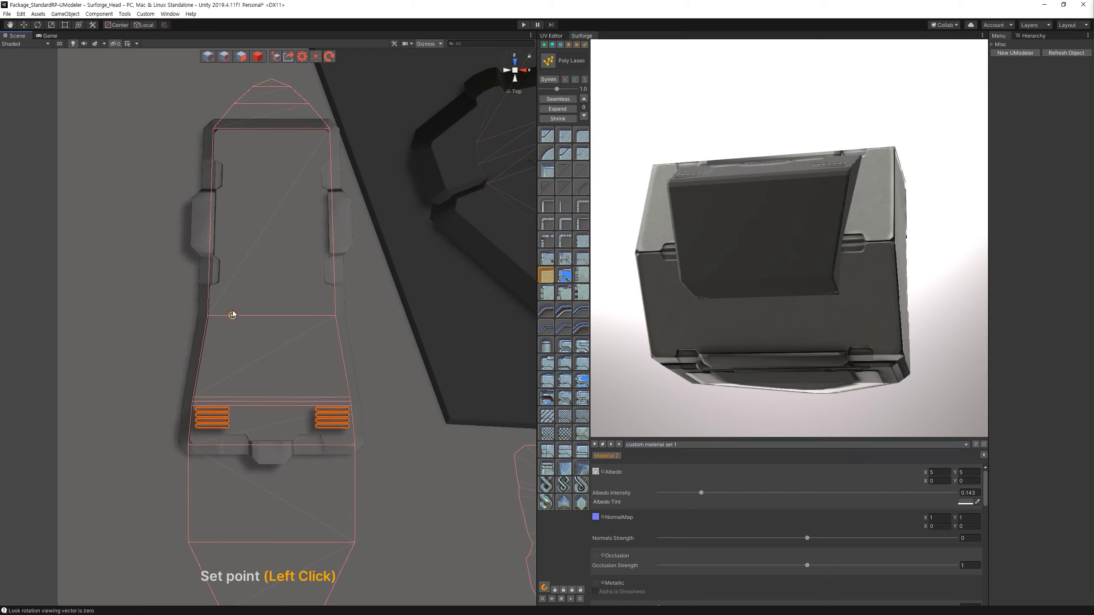
pyautogui.click(233, 278)
pyautogui.click(310, 278)
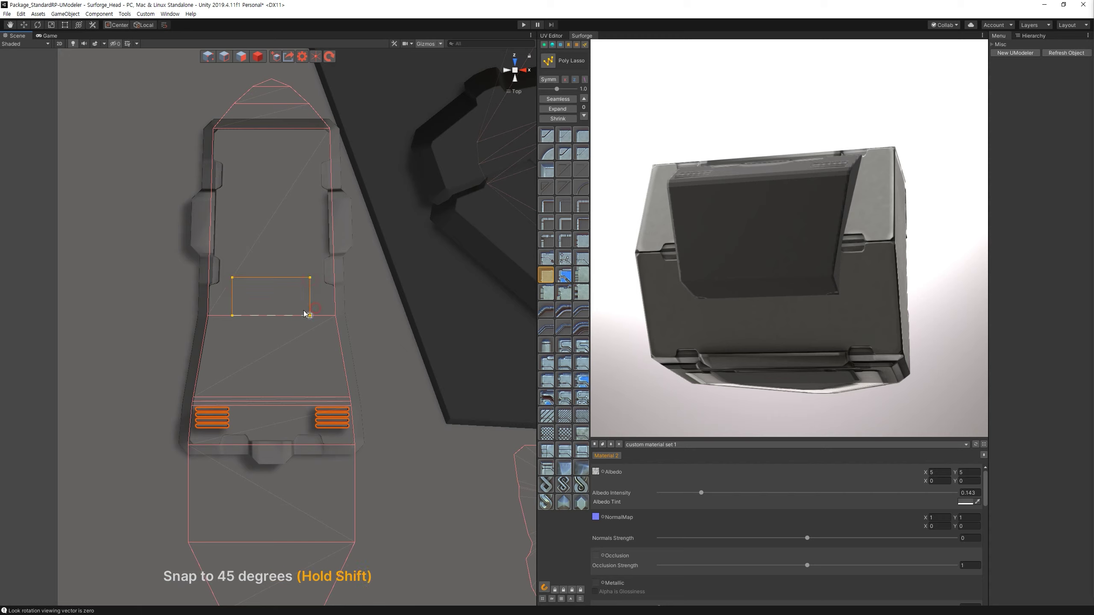
pyautogui.doubleClick(242, 316)
pyautogui.press('Escape')
pyautogui.press('[')
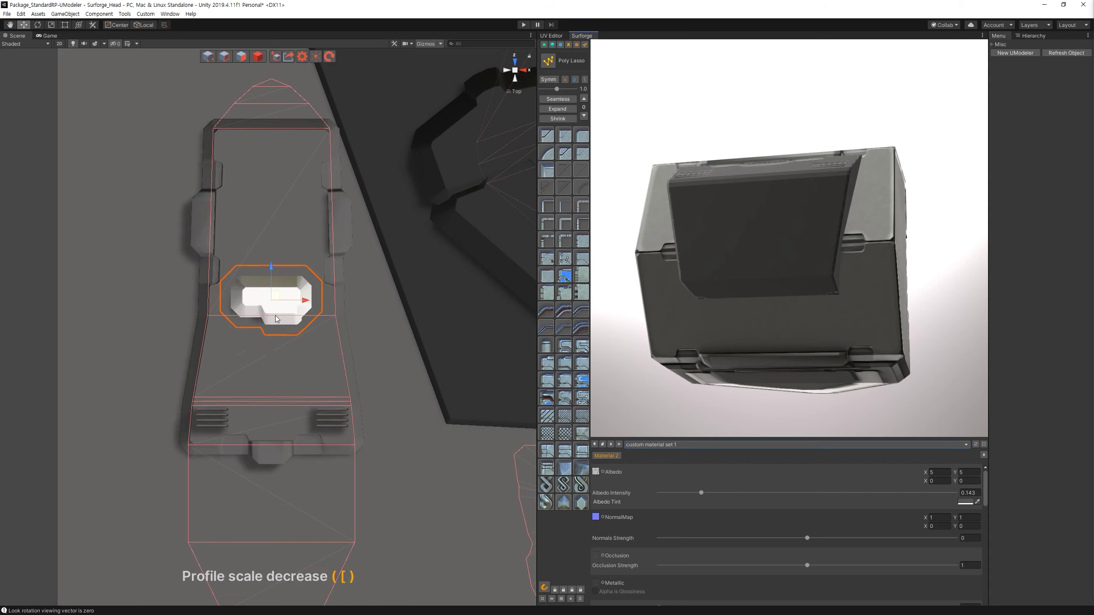
pyautogui.press(']')
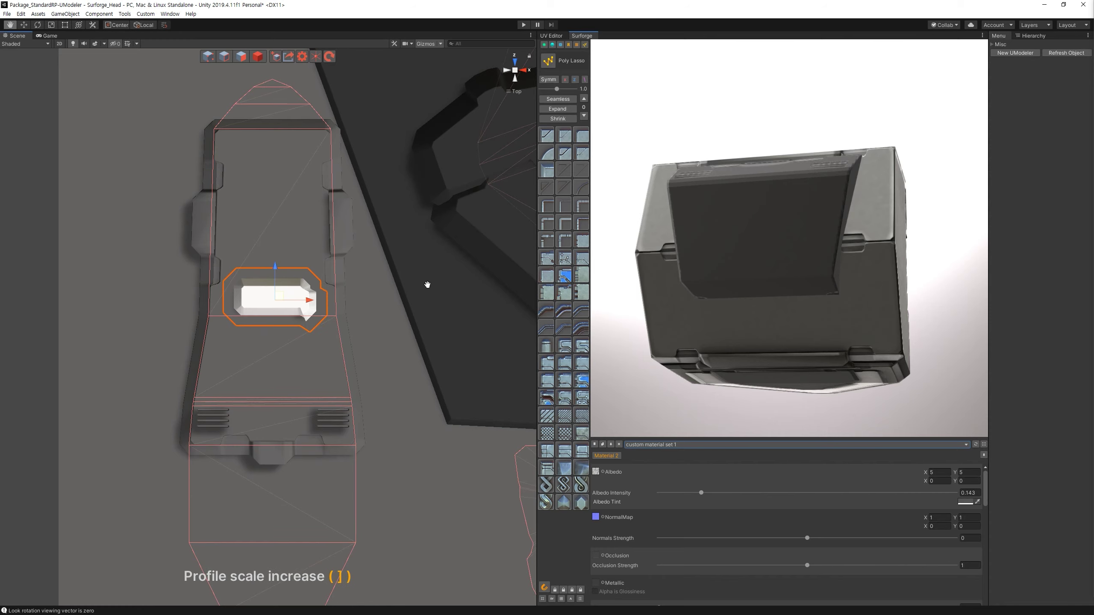
# Try several bevel profiles, settle on a flat bevel, and shrink it.
pyautogui.click(565, 377)
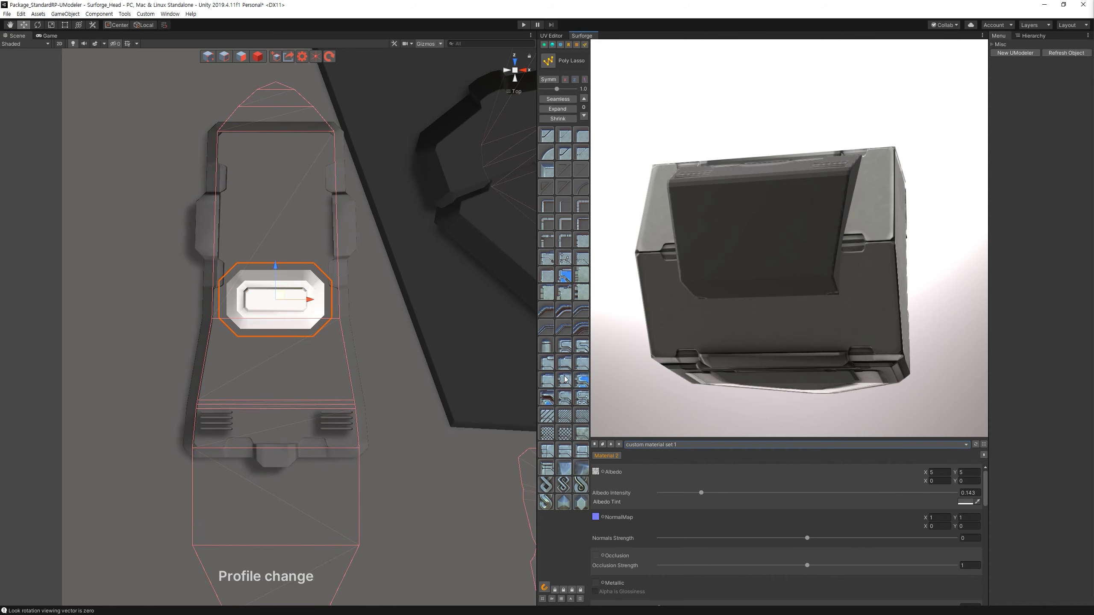
pyautogui.click(554, 398)
pyautogui.click(566, 398)
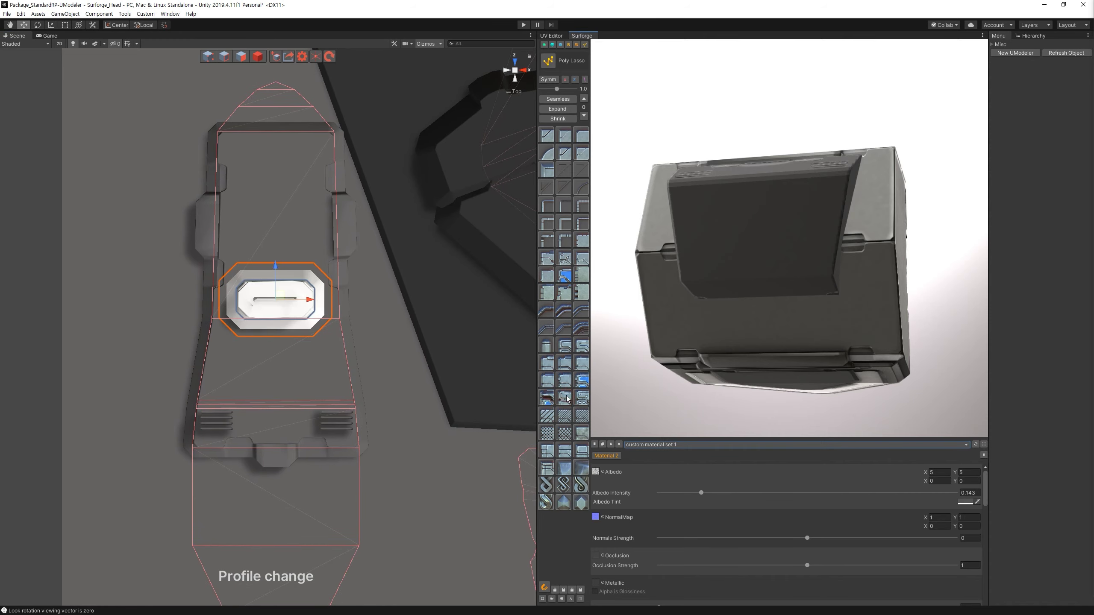
pyautogui.click(564, 380)
pyautogui.click(557, 361)
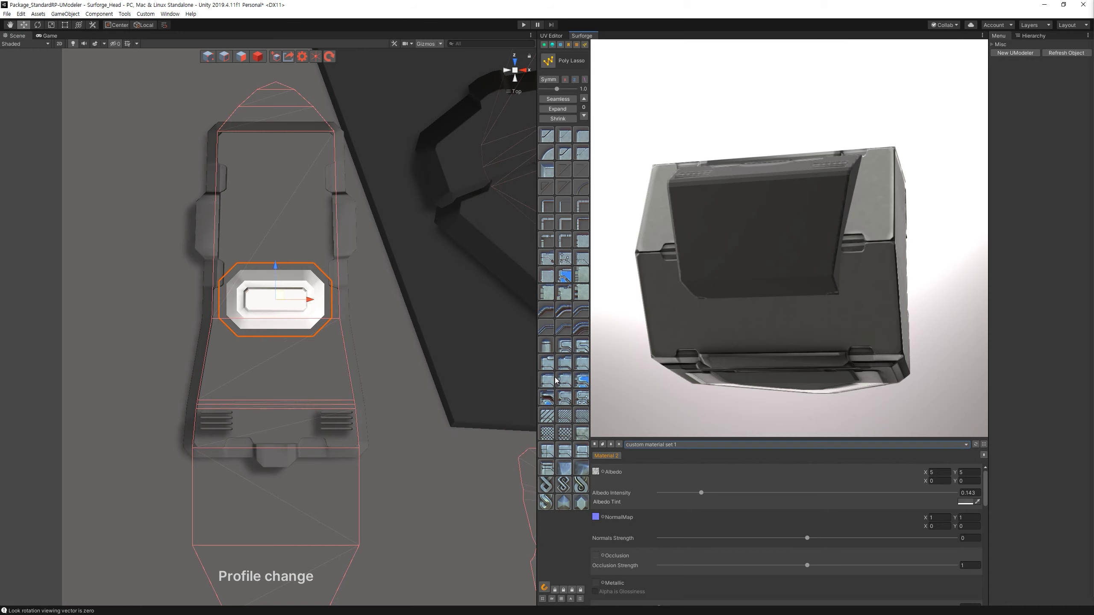
pyautogui.press('[')
pyautogui.press('[')
pyautogui.press('[')
pyautogui.press('[')
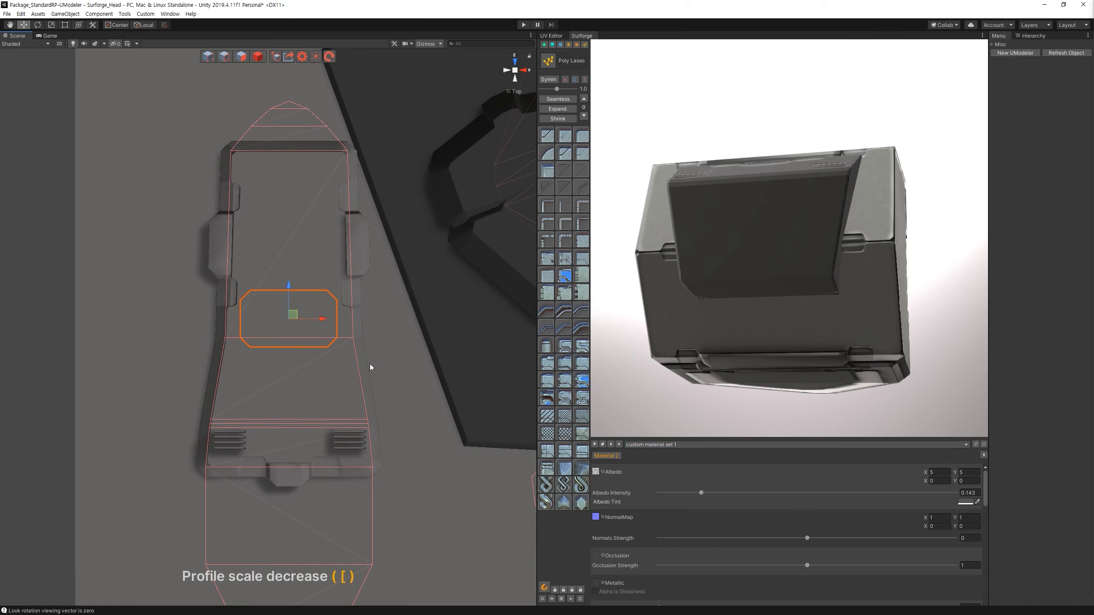
pyautogui.moveTo(353, 360)
pyautogui.keyDown('alt'); pyautogui.mouseDown()
pyautogui.moveTo(312, 88)
pyautogui.moveTo(350, 226)
pyautogui.mouseUp(); pyautogui.keyUp('alt')
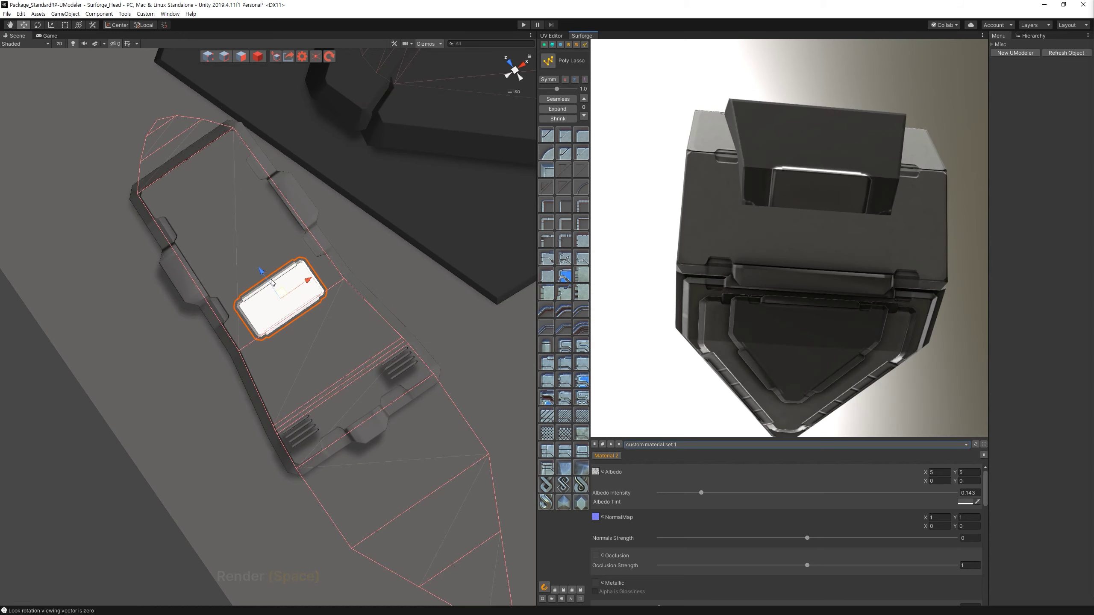
# Move the inset slightly down and right and assign it material mask 4.
pyautogui.moveTo(272, 283); pyautogui.dragTo(288, 292)
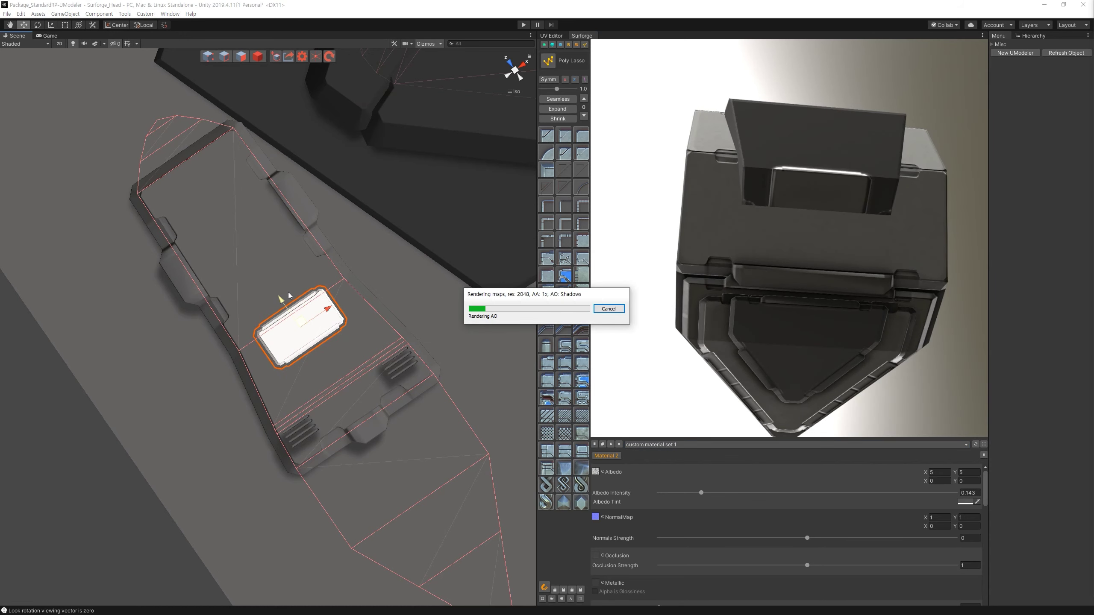
pyautogui.moveTo(873, 367)
pyautogui.mouseDown()
pyautogui.moveTo(899, 176)
pyautogui.moveTo(912, 211)
pyautogui.mouseUp()
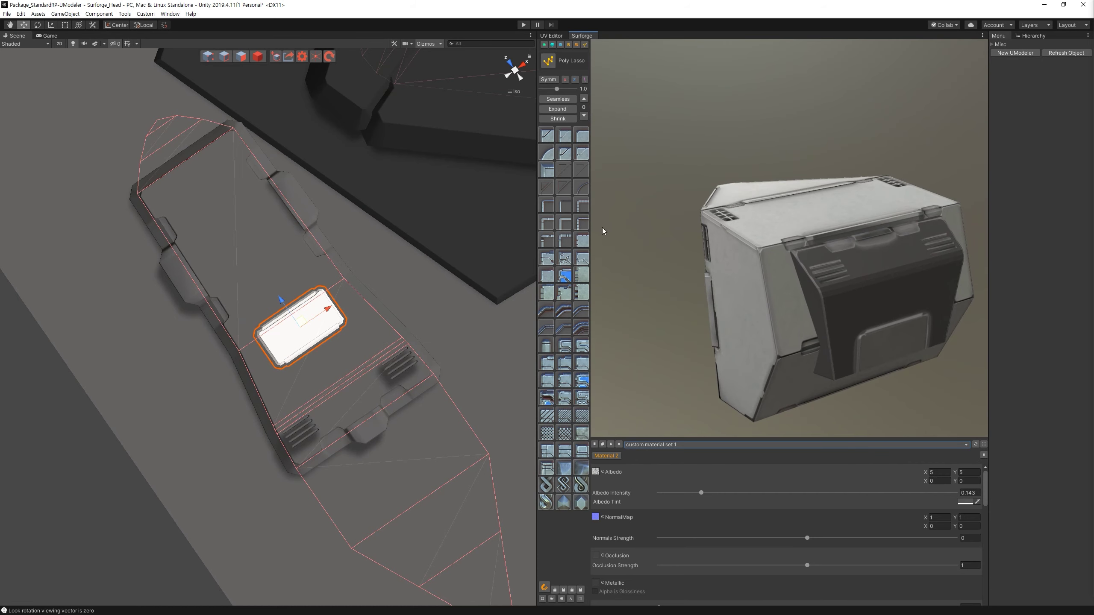
pyautogui.press('m')
pyautogui.press('4')
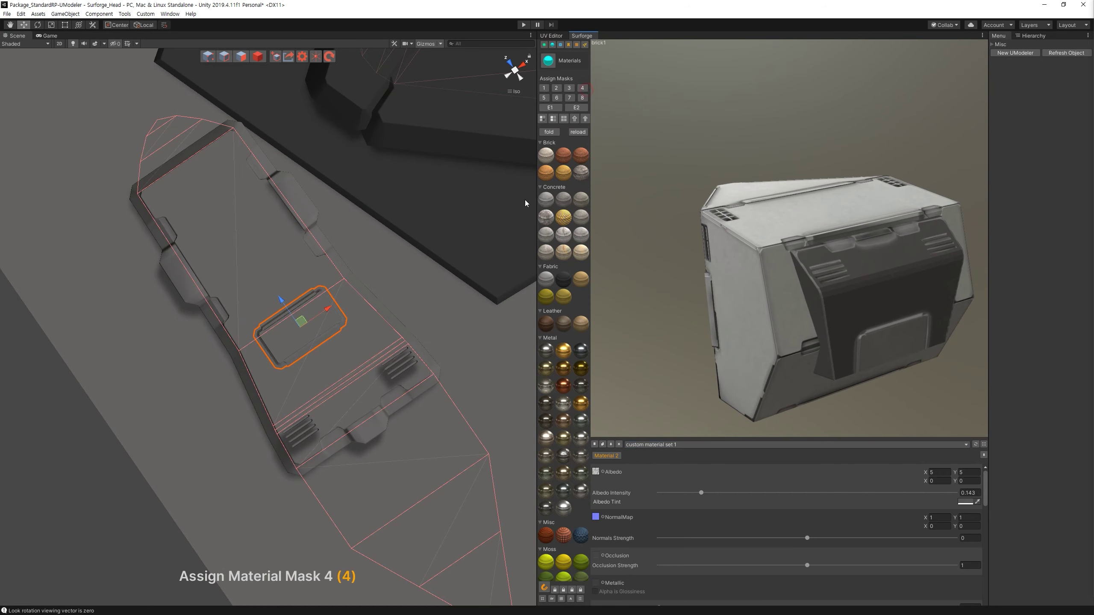
# Place a twin-bar detail from the details library over the central inset.
pyautogui.click(578, 47)
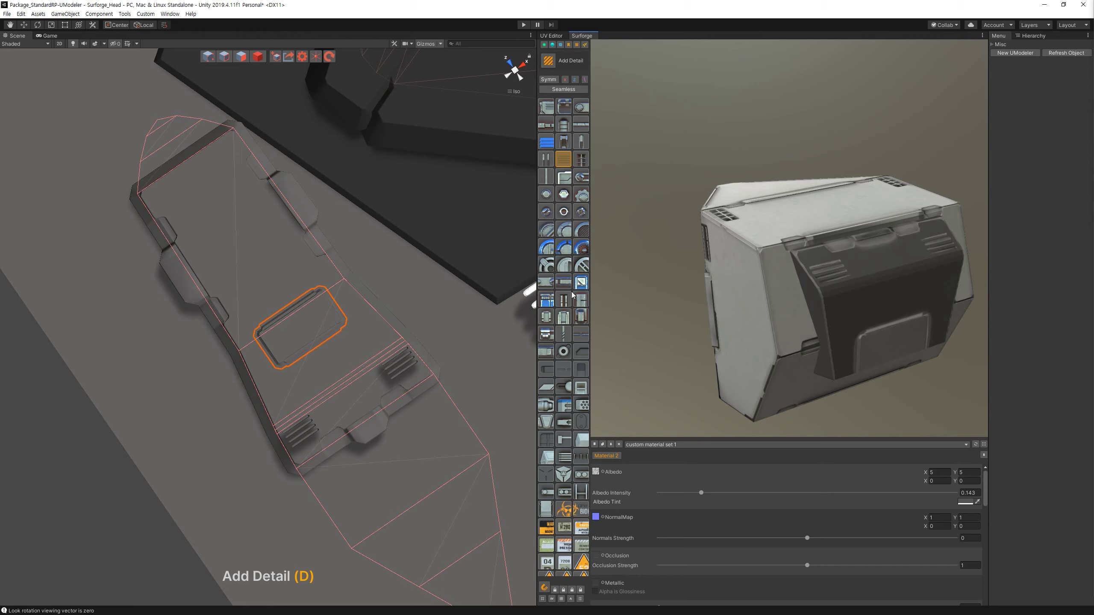
pyautogui.click(564, 300)
pyautogui.click(293, 316)
pyautogui.press('Escape')
pyautogui.click(515, 62)
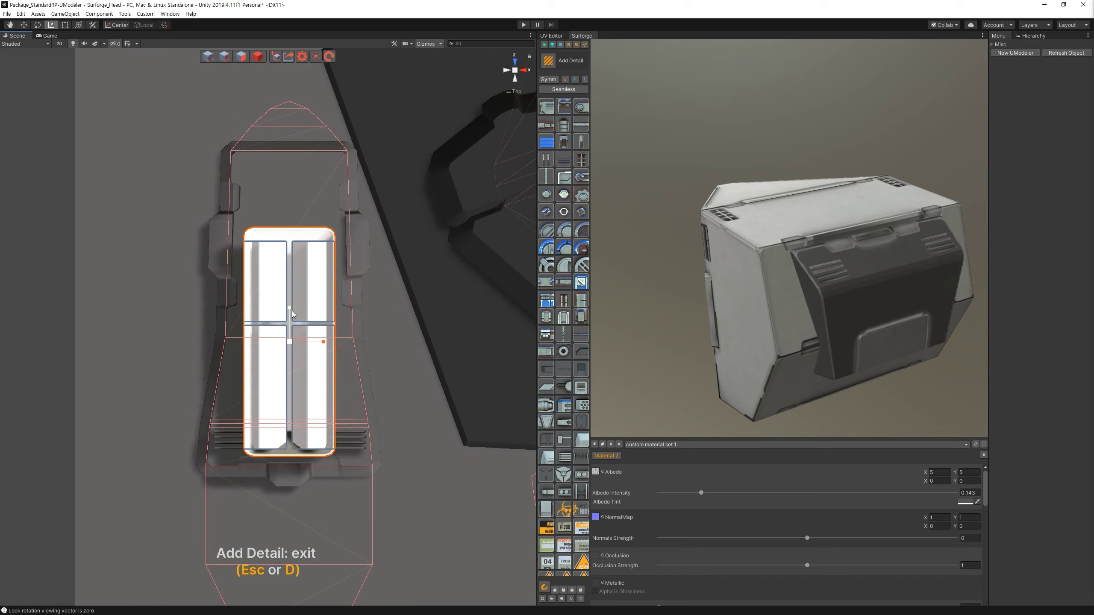
pyautogui.scroll(-5, 294, 323)
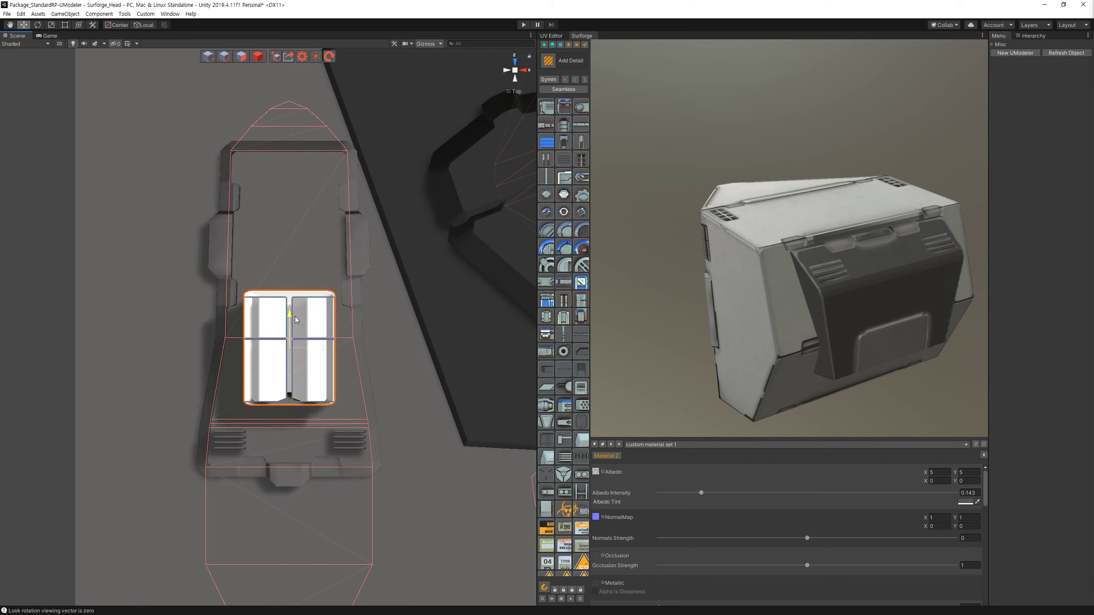
# Scale the twin-bar detail narrower, then widen it slightly.
pyautogui.press('r')
pyautogui.moveTo(324, 346)
pyautogui.mouseDown()
pyautogui.moveTo(314, 345)
pyautogui.moveTo(354, 346)
pyautogui.moveTo(318, 351)
pyautogui.moveTo(290, 318)
pyautogui.mouseUp()
pyautogui.press('w')
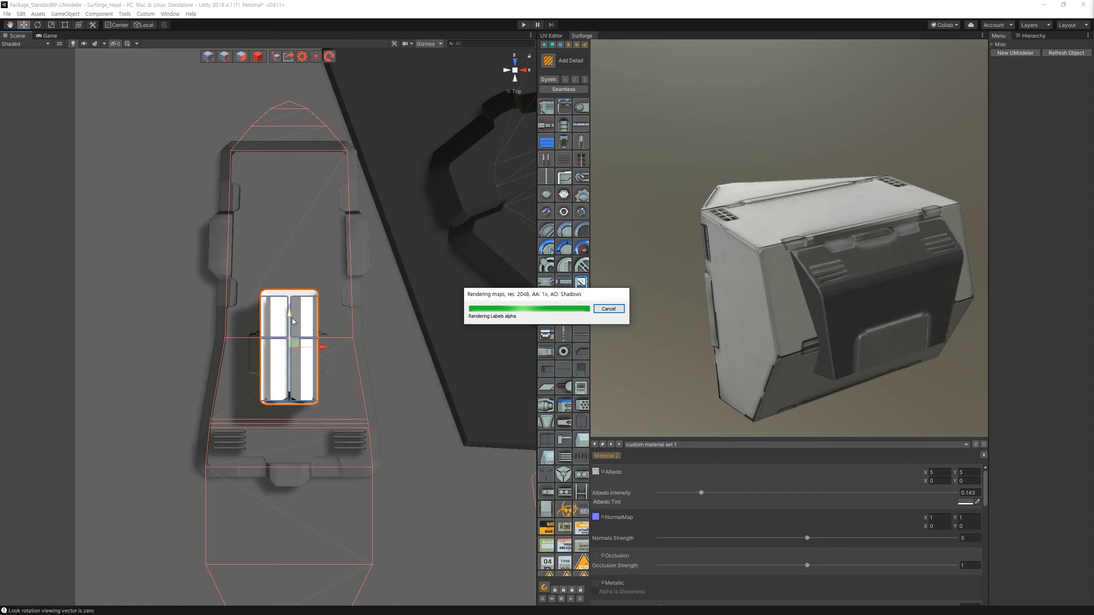
pyautogui.moveTo(711, 334); pyautogui.dragTo(740, 224)
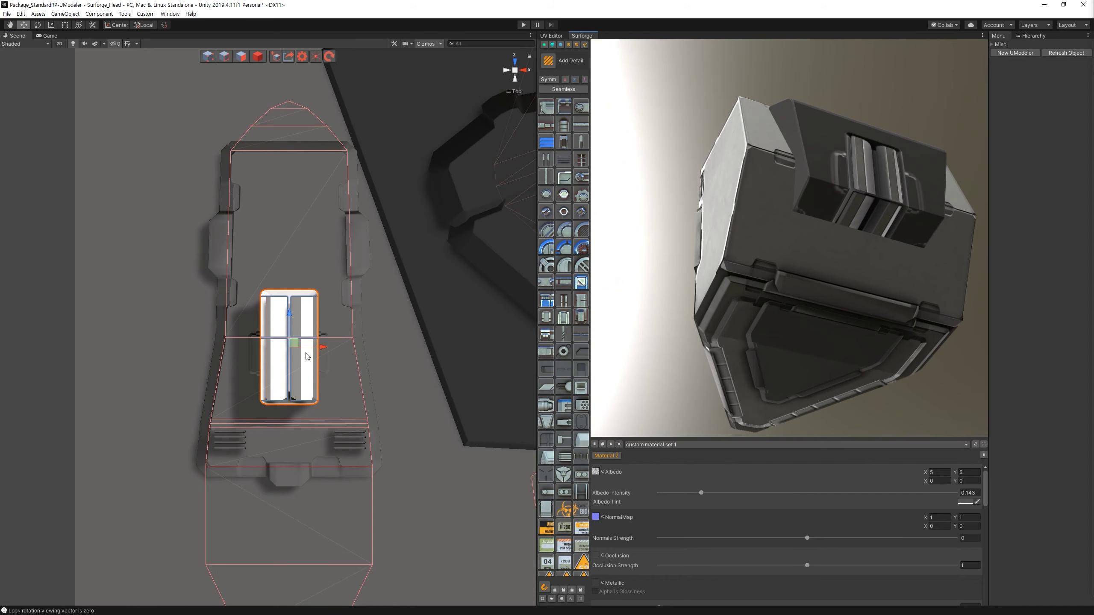
pyautogui.press('r')
pyautogui.moveTo(324, 346); pyautogui.dragTo(336, 350)
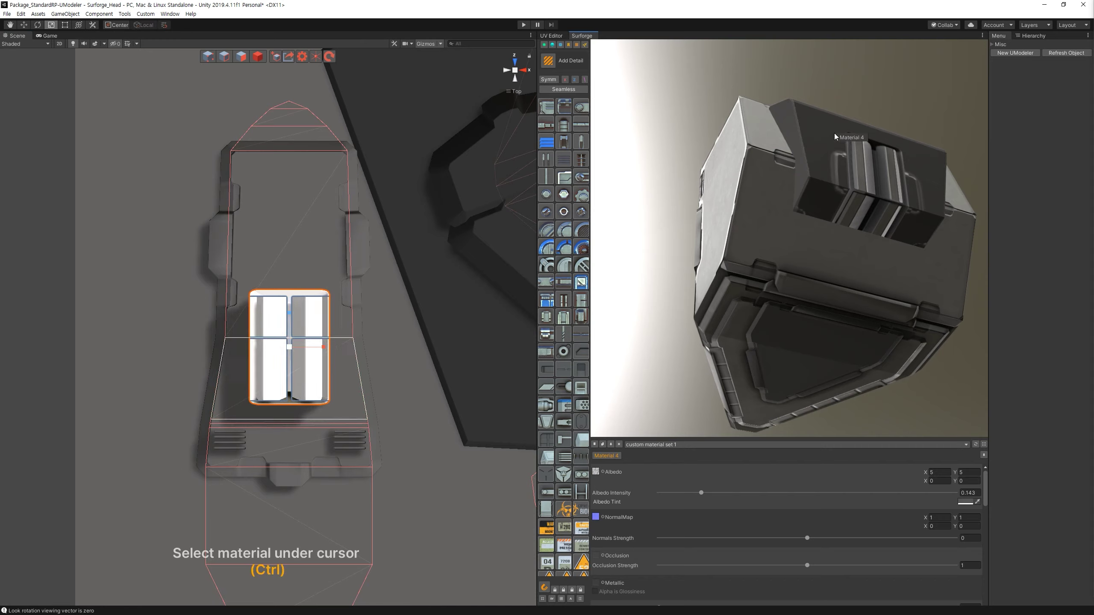
# Shorten and narrow the twin-bar detail into a compact upright panel.
pyautogui.keyDown('ctrl'); pyautogui.click(828, 170); pyautogui.keyUp('ctrl')
pyautogui.press('e')
pyautogui.press('r')
pyautogui.moveTo(293, 319); pyautogui.dragTo(293, 329)
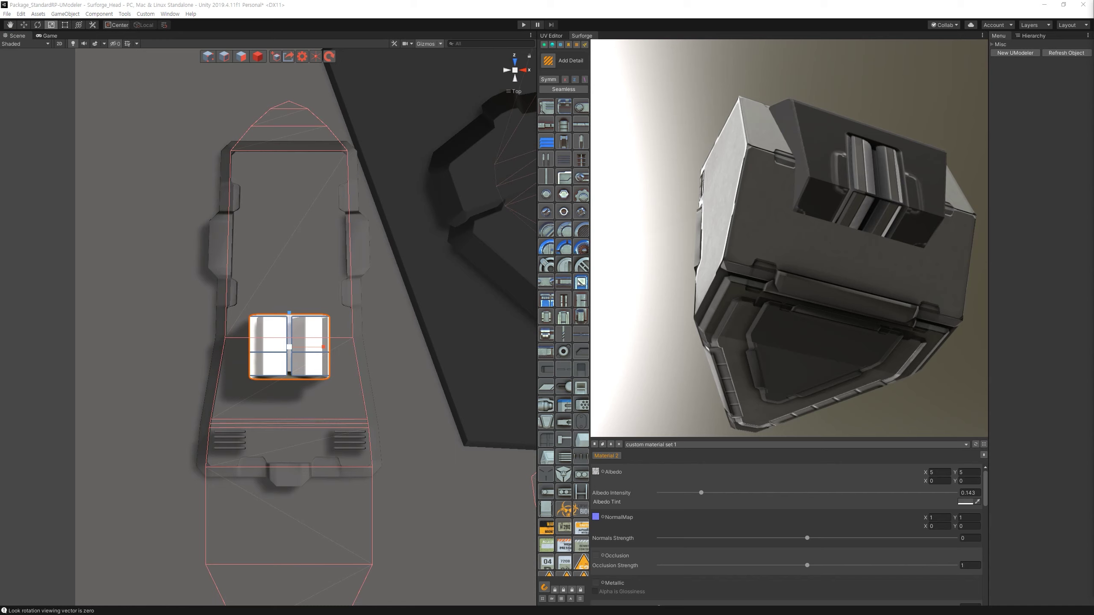
pyautogui.hotkey('ctrl', 'z')
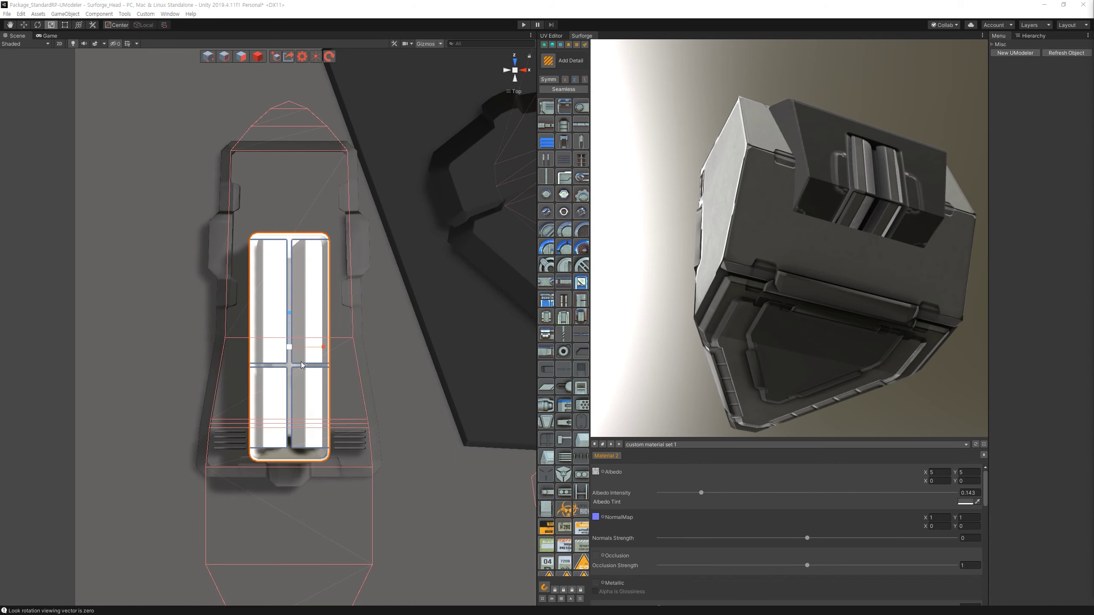
pyautogui.press('w')
pyautogui.press('r')
pyautogui.moveTo(304, 296); pyautogui.dragTo(305, 312)
pyautogui.press('w')
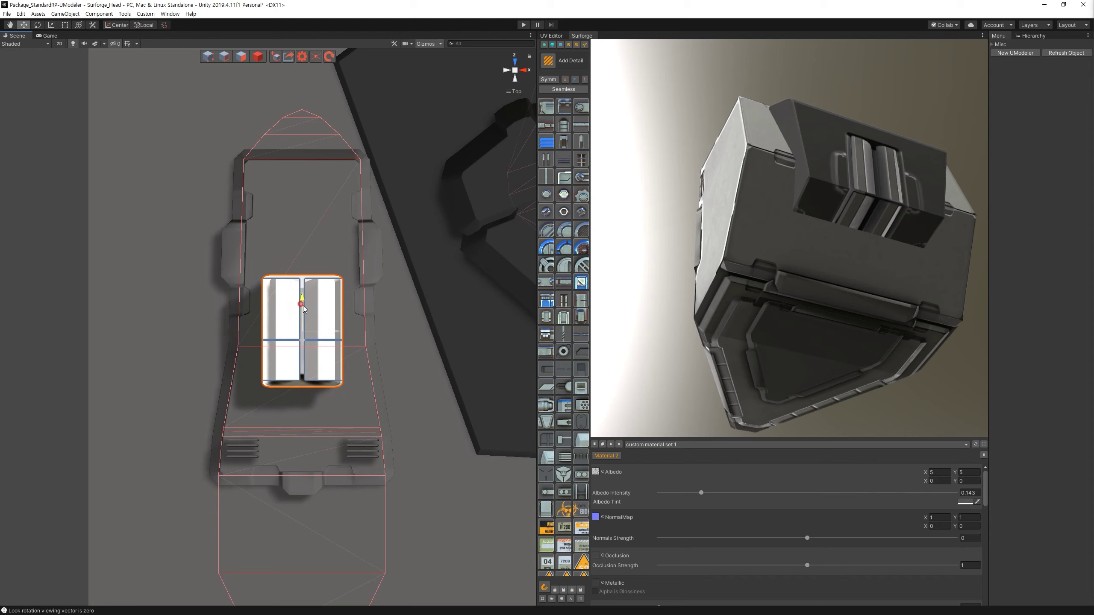
pyautogui.press('r')
pyautogui.moveTo(337, 338); pyautogui.dragTo(326, 339)
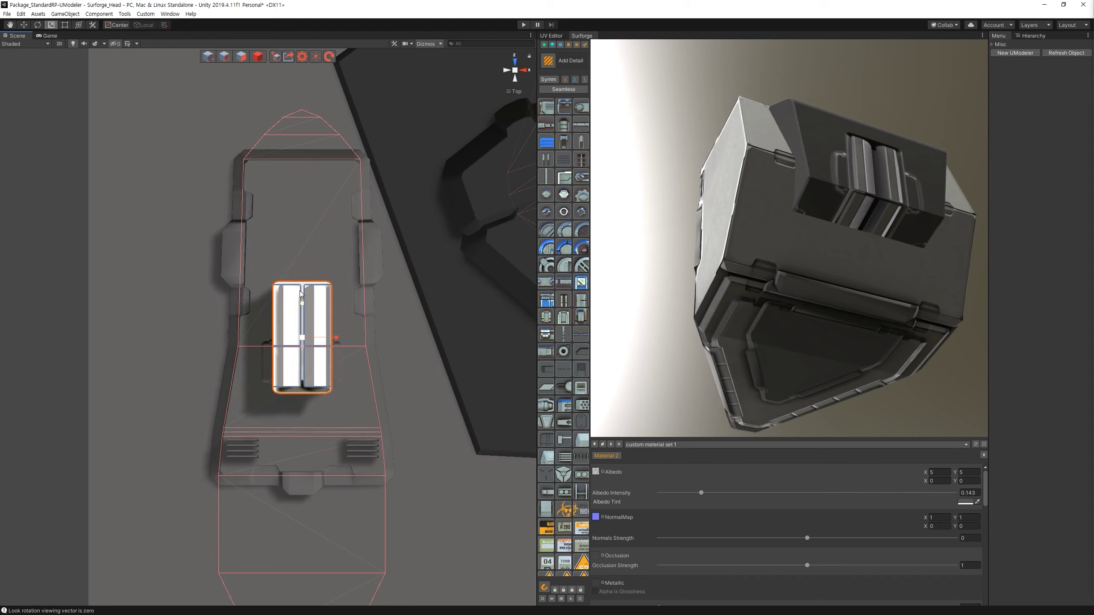
pyautogui.click(551, 46)
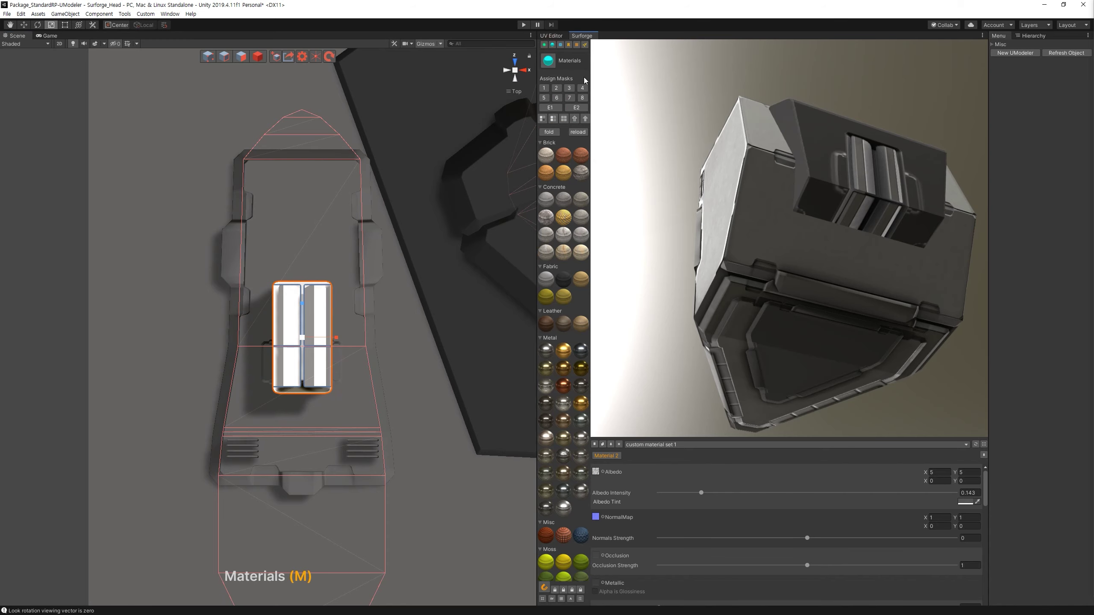
# Assign material mask 4 to the twin-bar panel and re-render the maps.
pyautogui.click(583, 87)
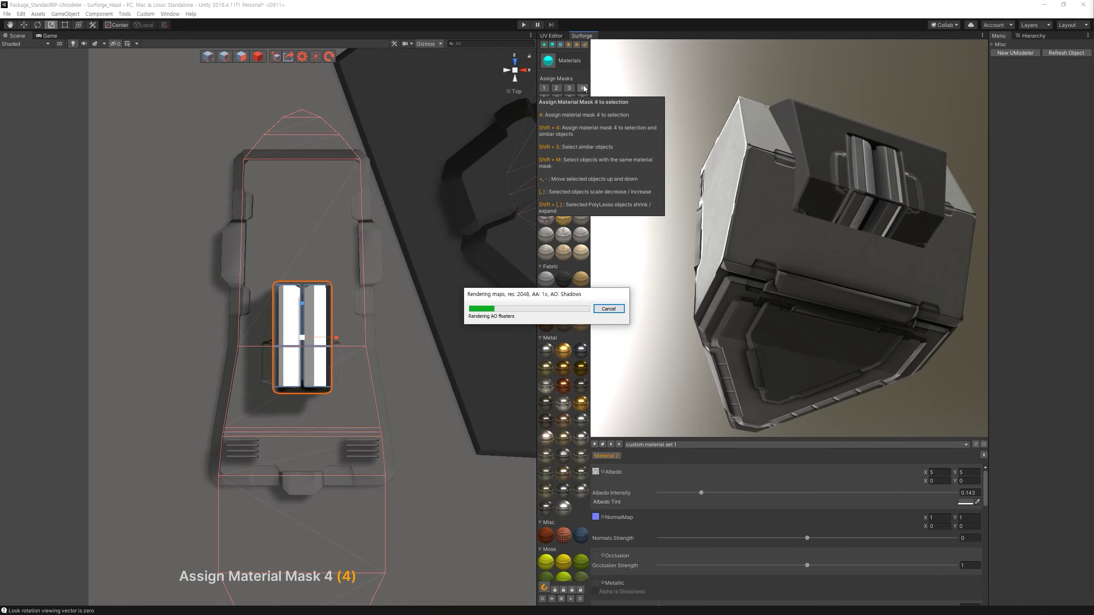
pyautogui.press('space')
pyautogui.moveTo(824, 184); pyautogui.dragTo(793, 210)
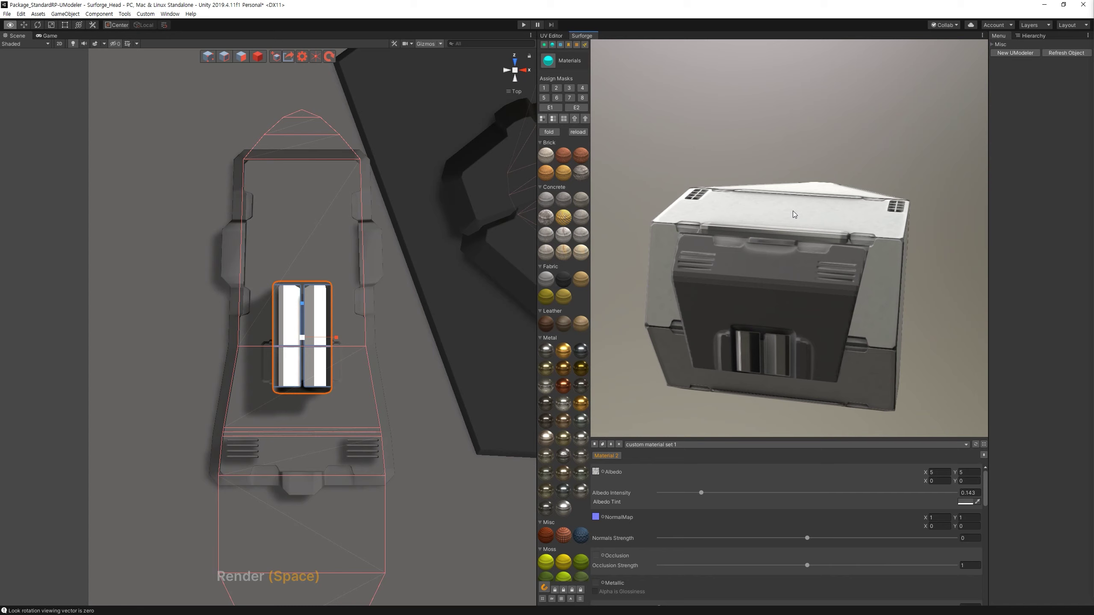
# Shrink the width of the wide horizontal piece behind the panel and re-render.
pyautogui.click(265, 368)
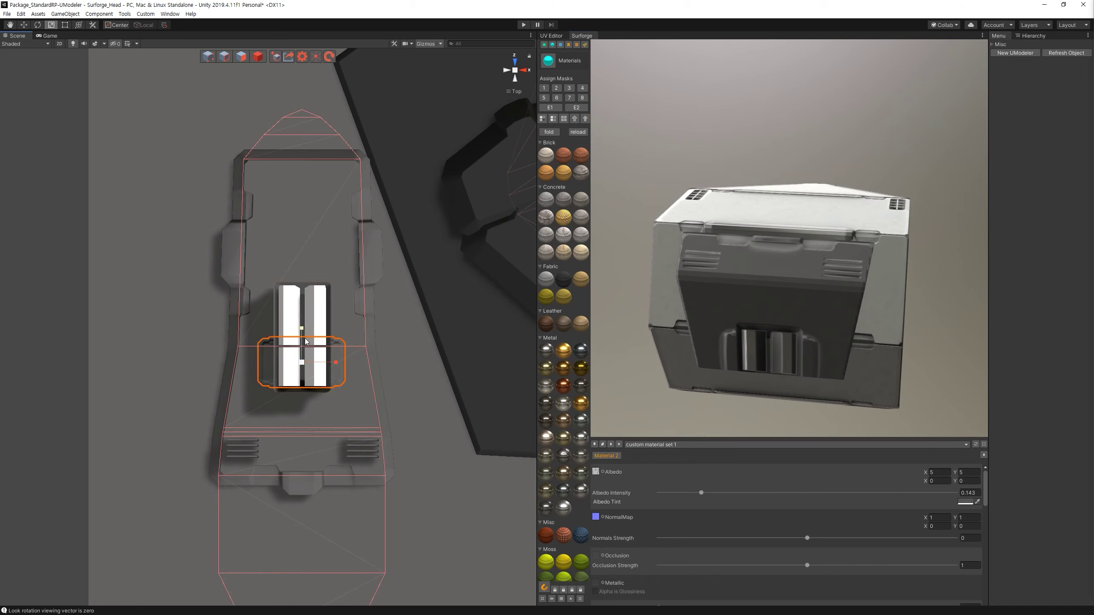
pyautogui.moveTo(329, 359)
pyautogui.mouseDown()
pyautogui.moveTo(313, 360)
pyautogui.moveTo(317, 264)
pyautogui.mouseUp()
pyautogui.press('w')
pyautogui.press('space')
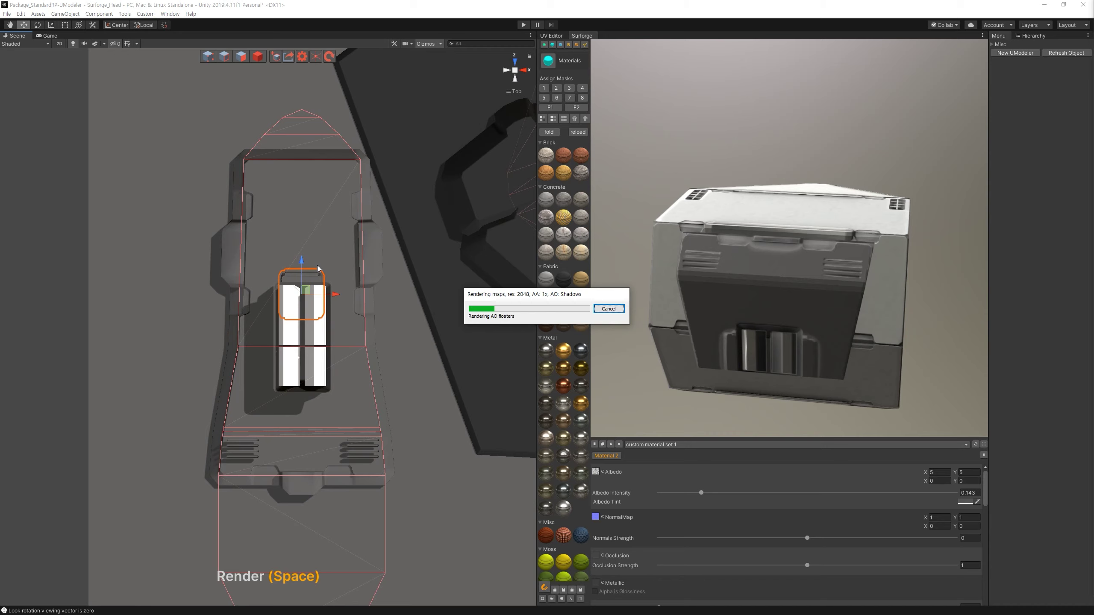
# Drag the small detail down below the striped bars, deselect it, and re-render the preview.
pyautogui.moveTo(312, 268); pyautogui.dragTo(297, 347)
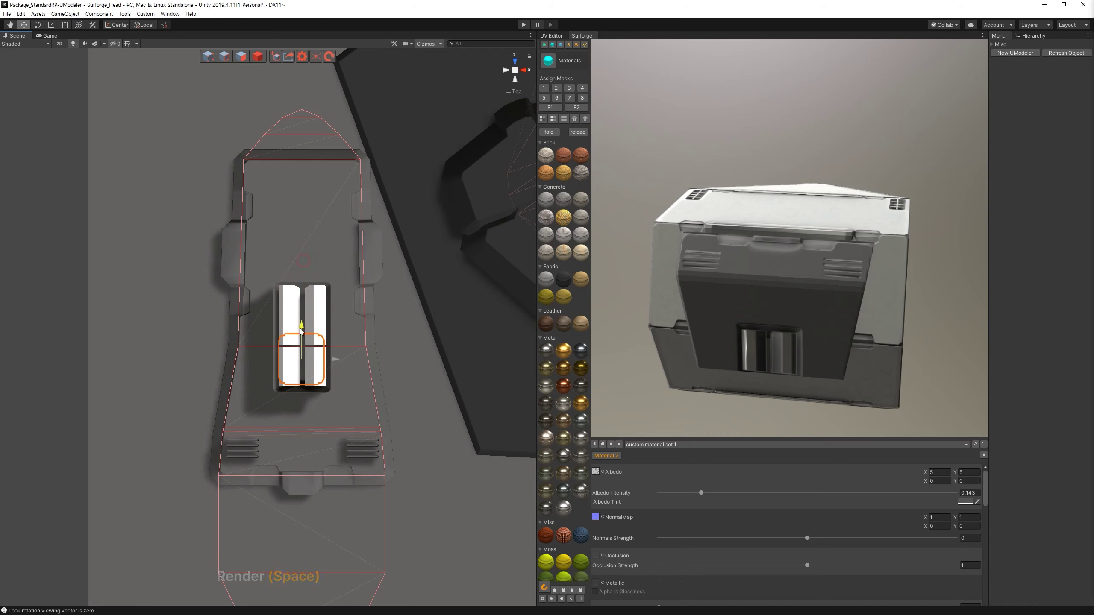
pyautogui.press('space')
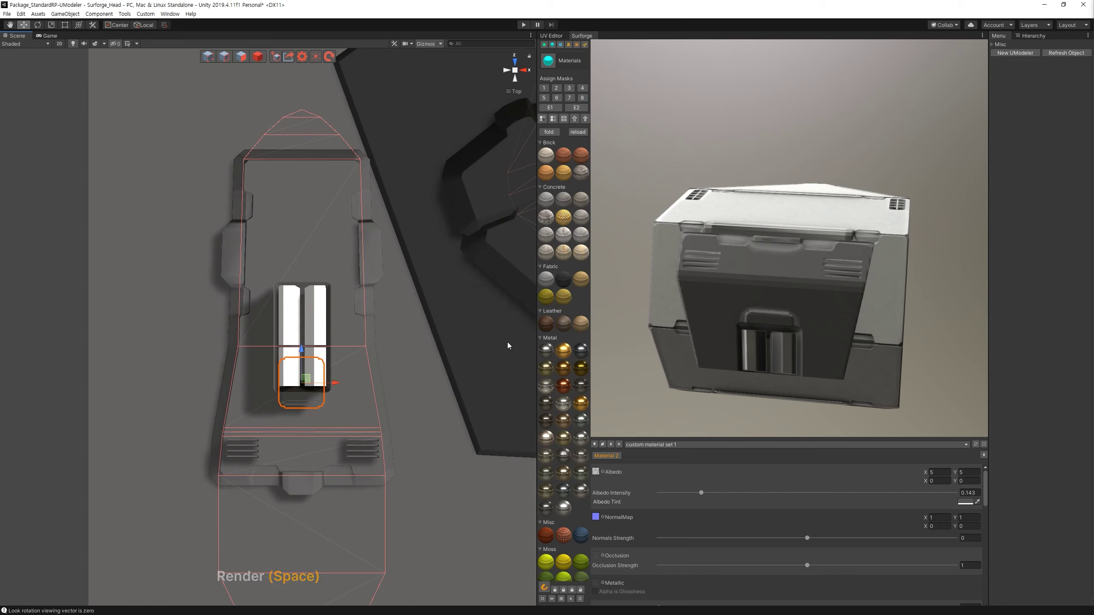
pyautogui.click(291, 329)
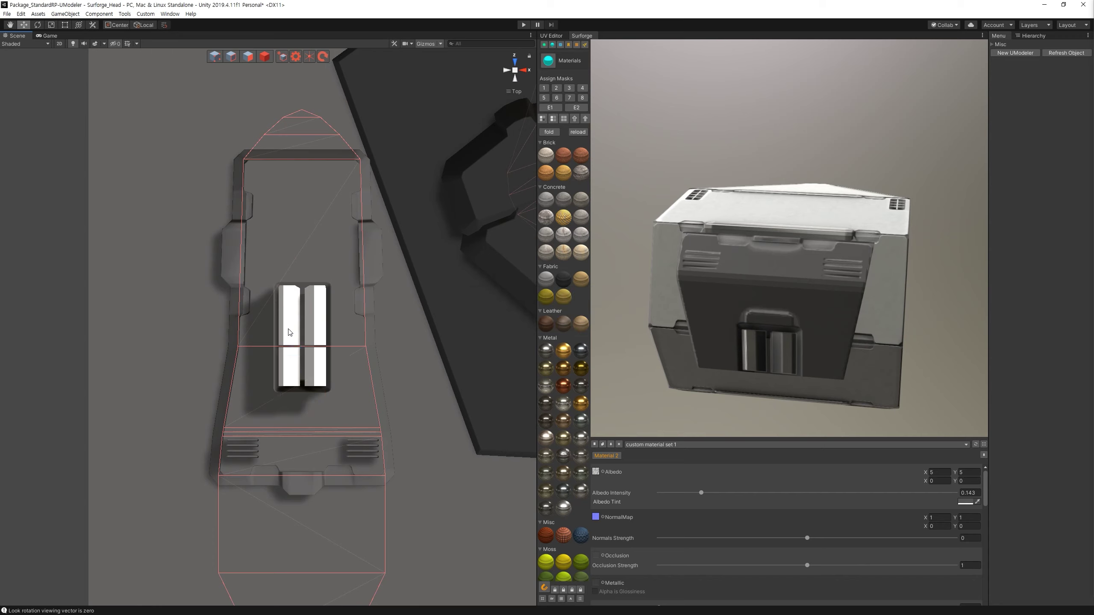
pyautogui.press('space')
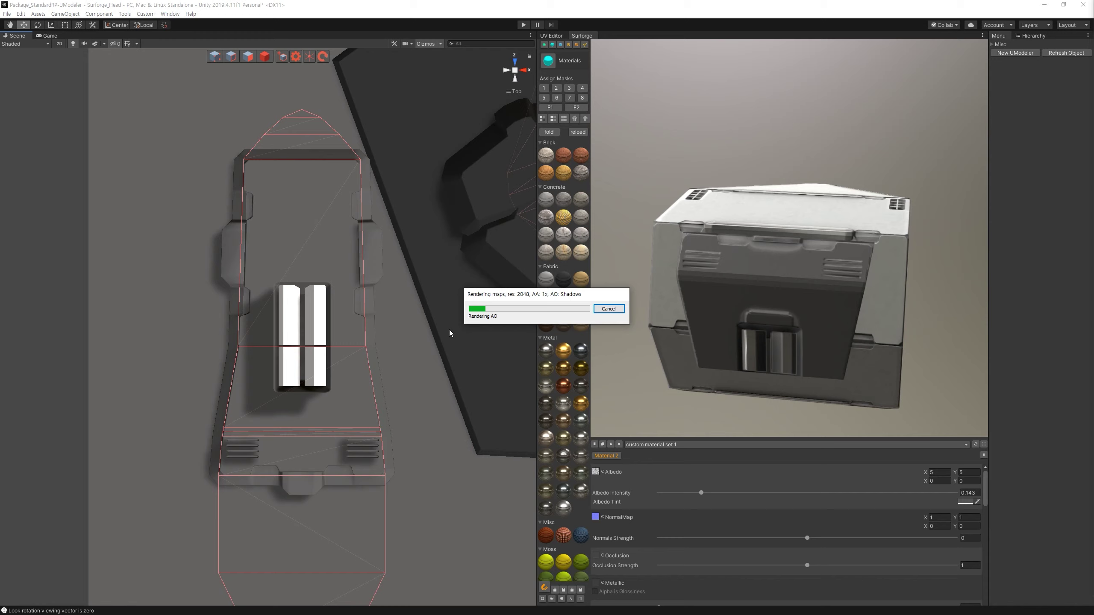
pyautogui.moveTo(672, 410)
pyautogui.keyDown('alt'); pyautogui.mouseDown()
pyautogui.moveTo(723, 304)
pyautogui.moveTo(834, 278)
pyautogui.mouseUp(); pyautogui.keyUp('alt')
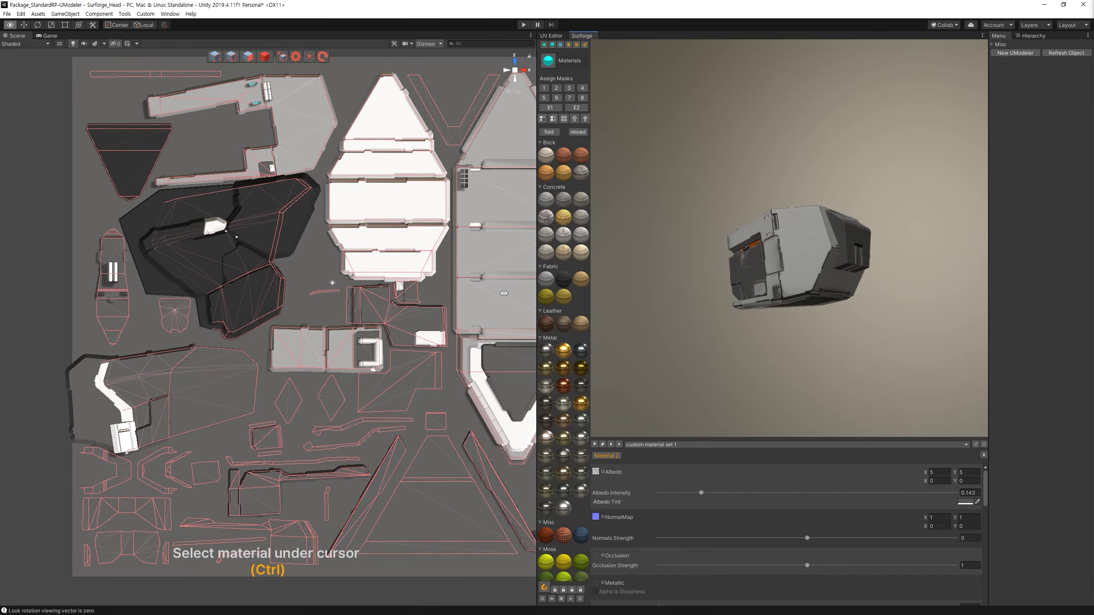
# Draw a new Poly Lasso panel outline on the lower section of the long grey strip.
pyautogui.moveTo(534, 310); pyautogui.dragTo(477, 330, button='middle')
pyautogui.scroll(5, 364, 312)
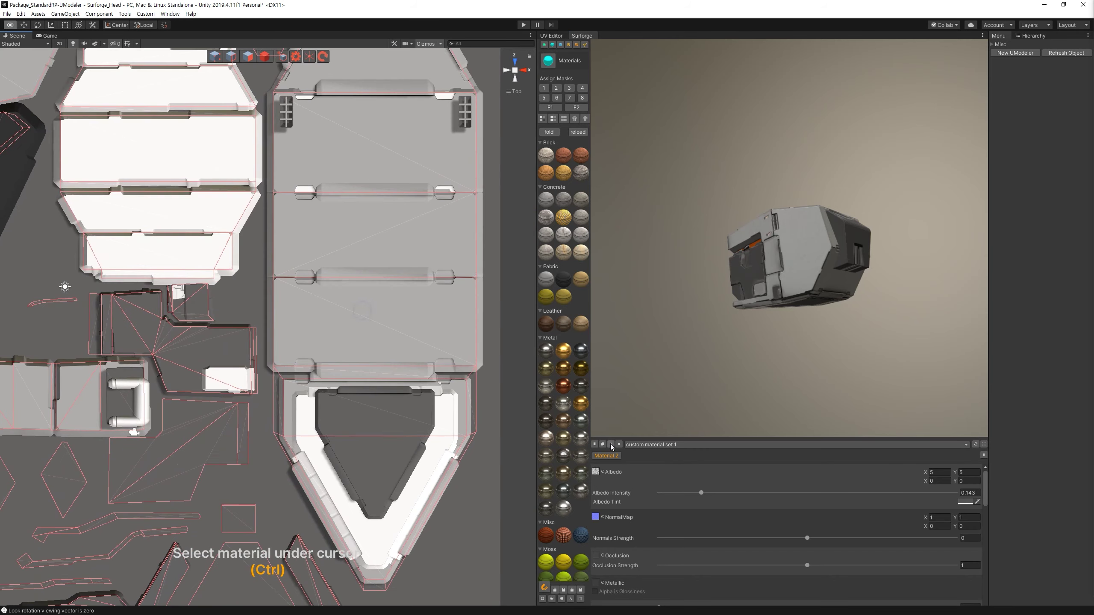
pyautogui.scroll(1, 430, 276)
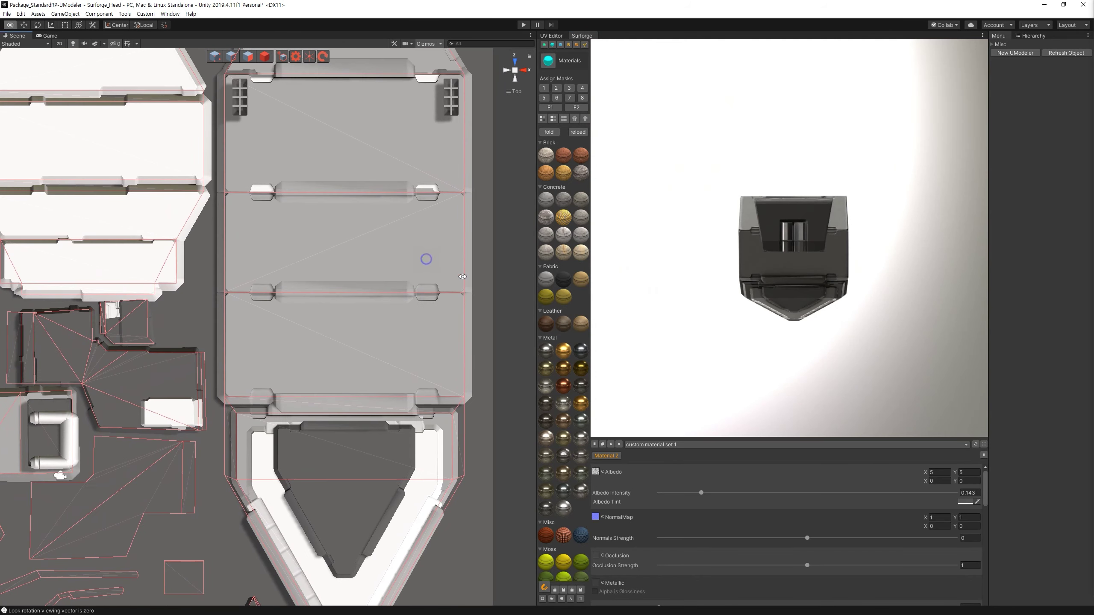
pyautogui.click(584, 45)
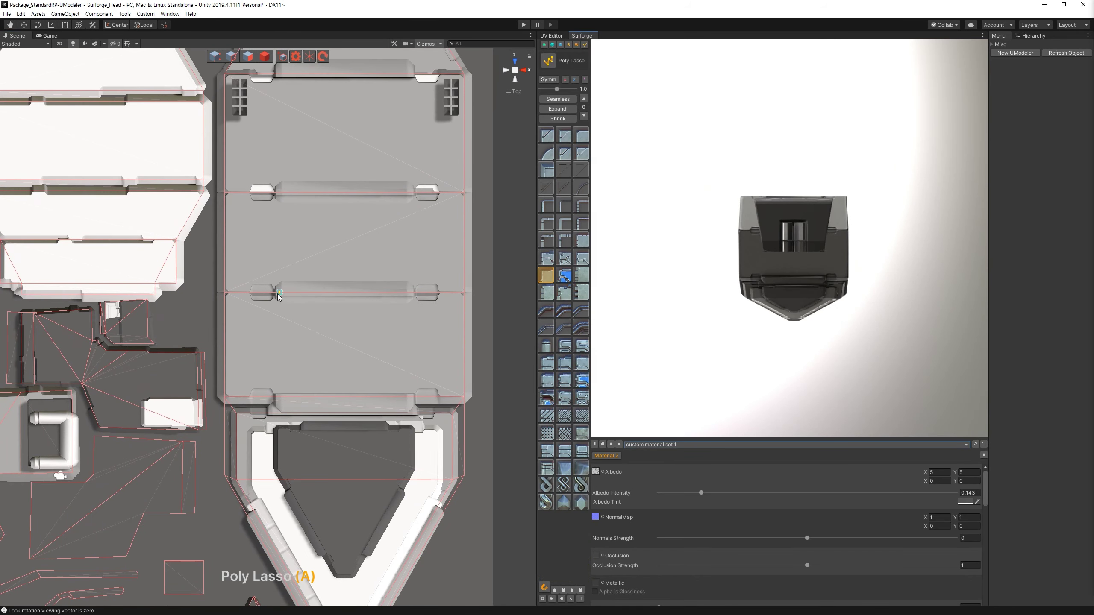
pyautogui.click(267, 294)
pyautogui.click(270, 347)
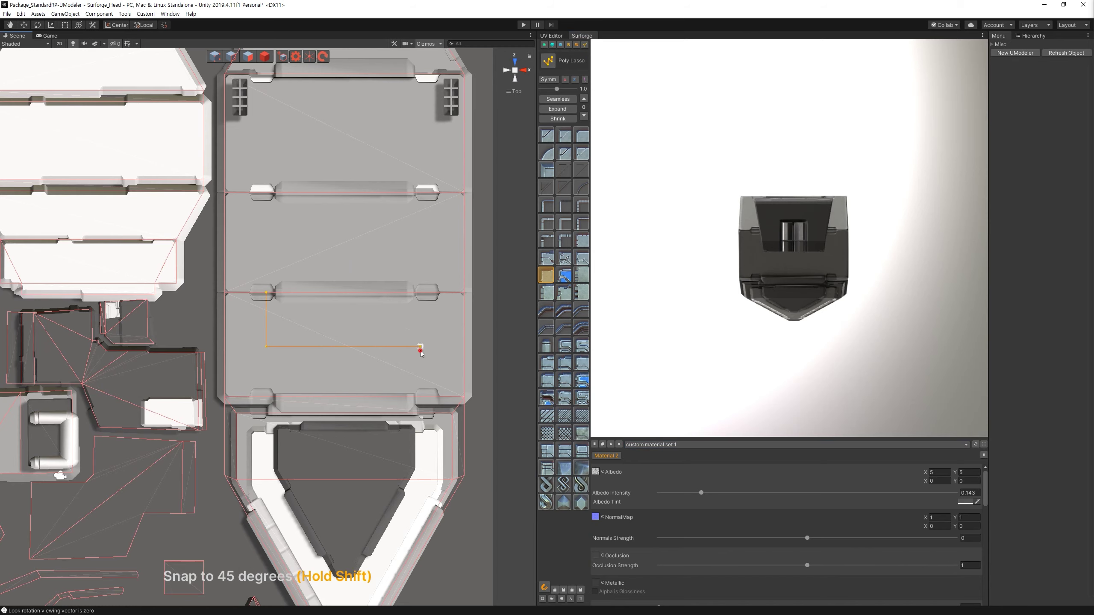
pyautogui.click(268, 295)
# Select the new white panel and focus the view on it.
pyautogui.keyDown('alt'); pyautogui.moveTo(378, 310); pyautogui.dragTo(418, 202); pyautogui.keyUp('alt')
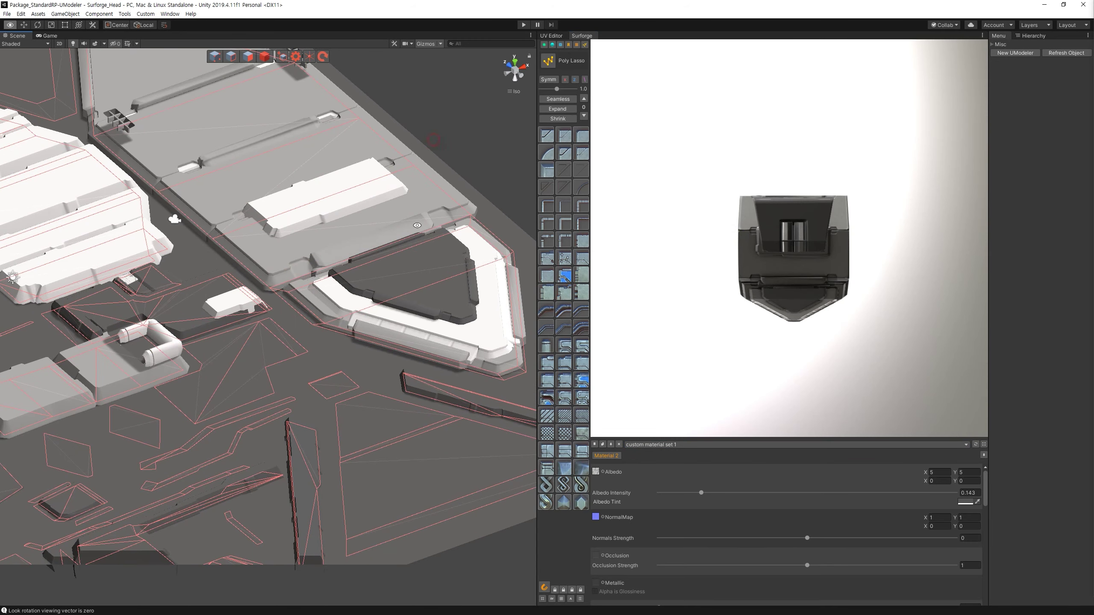
pyautogui.keyDown('alt'); pyautogui.moveTo(425, 213); pyautogui.dragTo(430, 302); pyautogui.keyUp('alt')
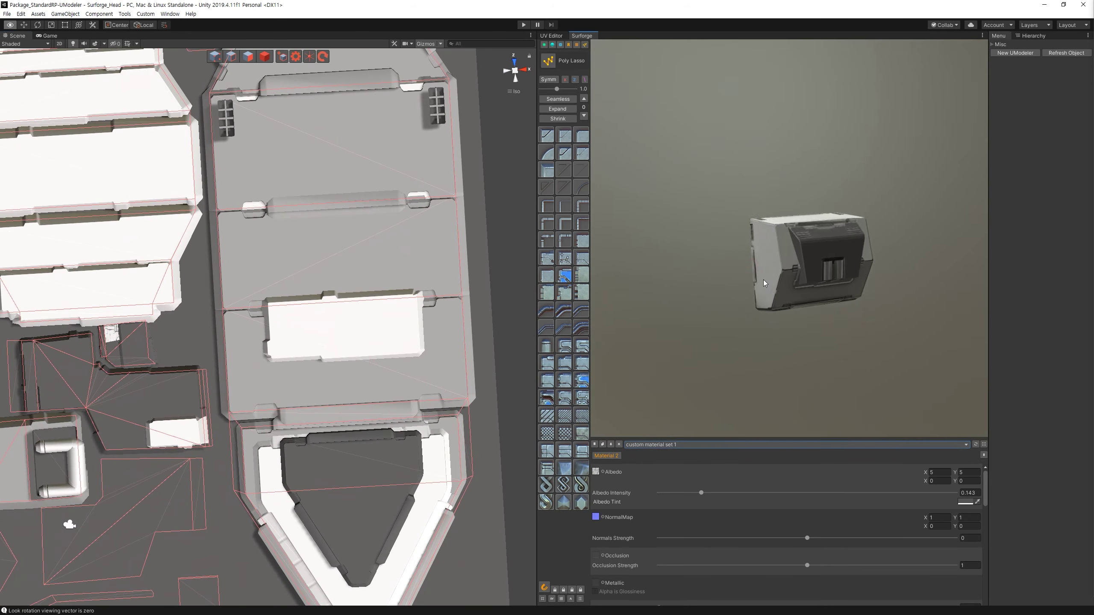
pyautogui.scroll(3, 267, 334)
pyautogui.moveTo(491, 299); pyautogui.dragTo(451, 306, button='middle')
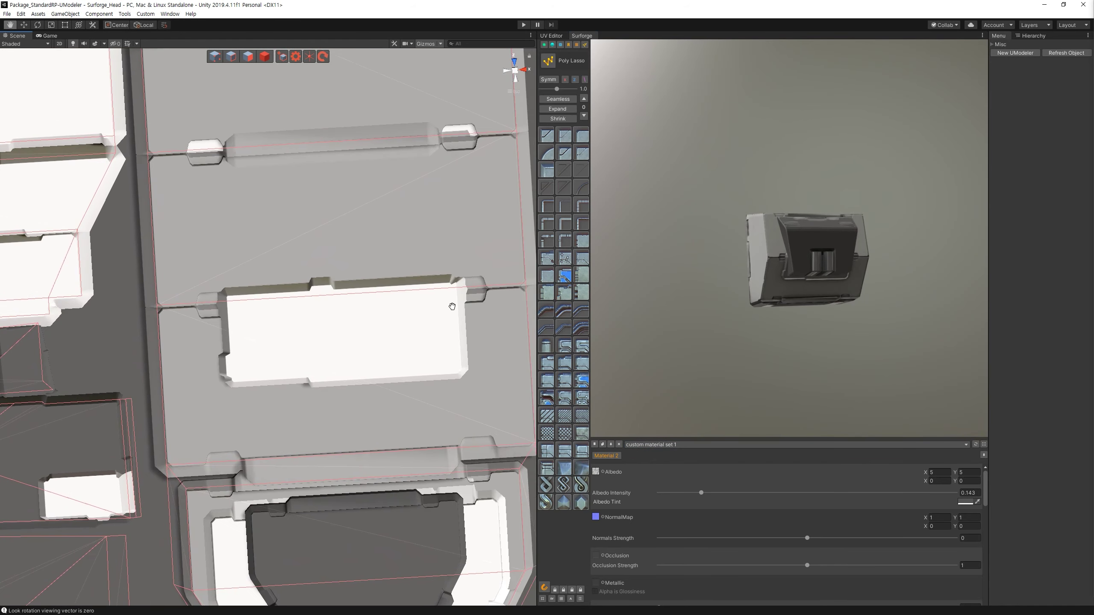
pyautogui.press('m')
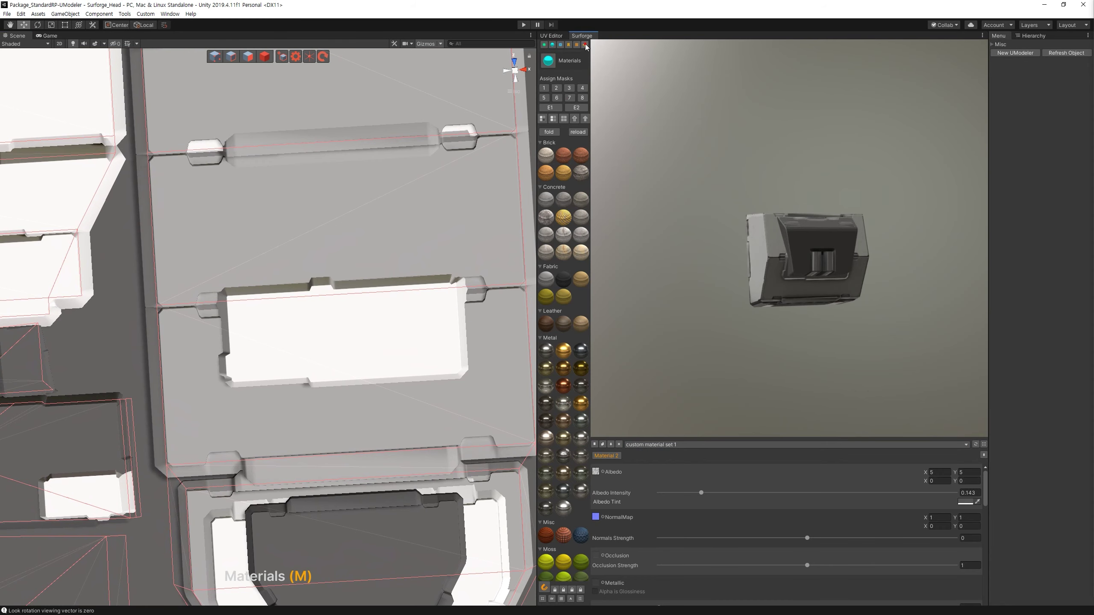
pyautogui.click(585, 47)
pyautogui.click(409, 346)
pyautogui.scroll(-8, 416, 378)
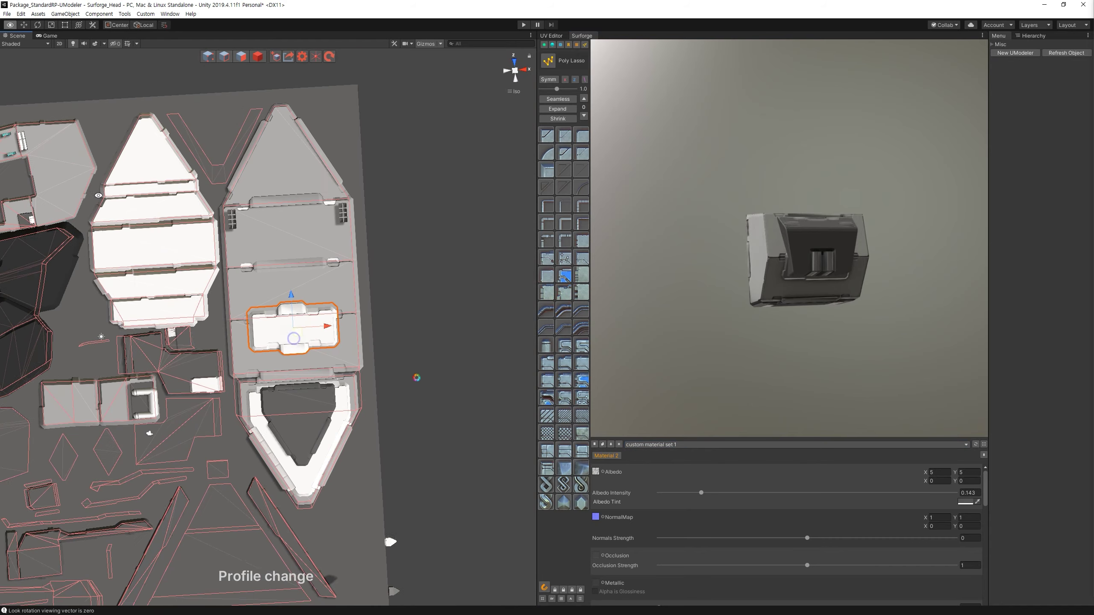
pyautogui.scroll(-4, 416, 379)
pyautogui.moveTo(308, 179); pyautogui.dragTo(342, 173, button='middle')
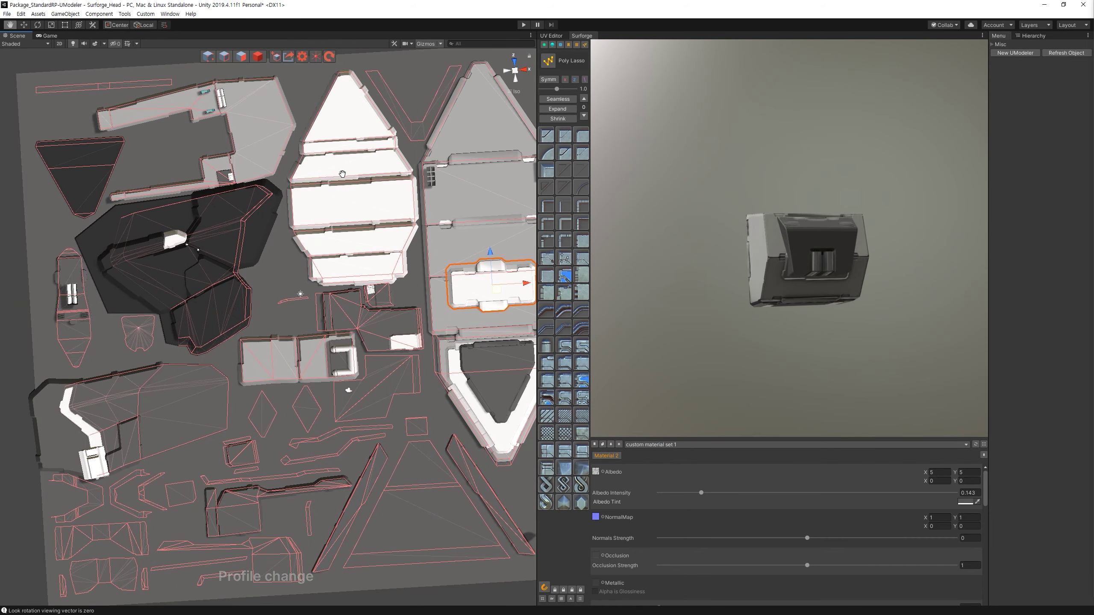
pyautogui.scroll(2, 447, 278)
pyautogui.scroll(3, 447, 278)
pyautogui.press('f')
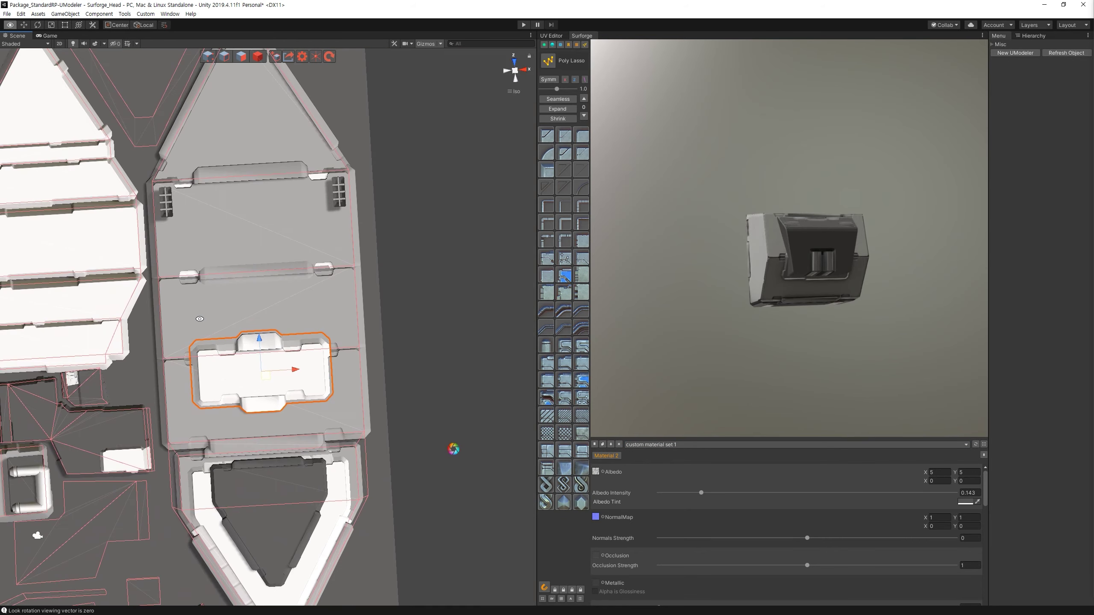
pyautogui.scroll(2, 503, 401)
pyautogui.keyDown('alt'); pyautogui.moveTo(503, 402); pyautogui.dragTo(584, 259); pyautogui.keyUp('alt')
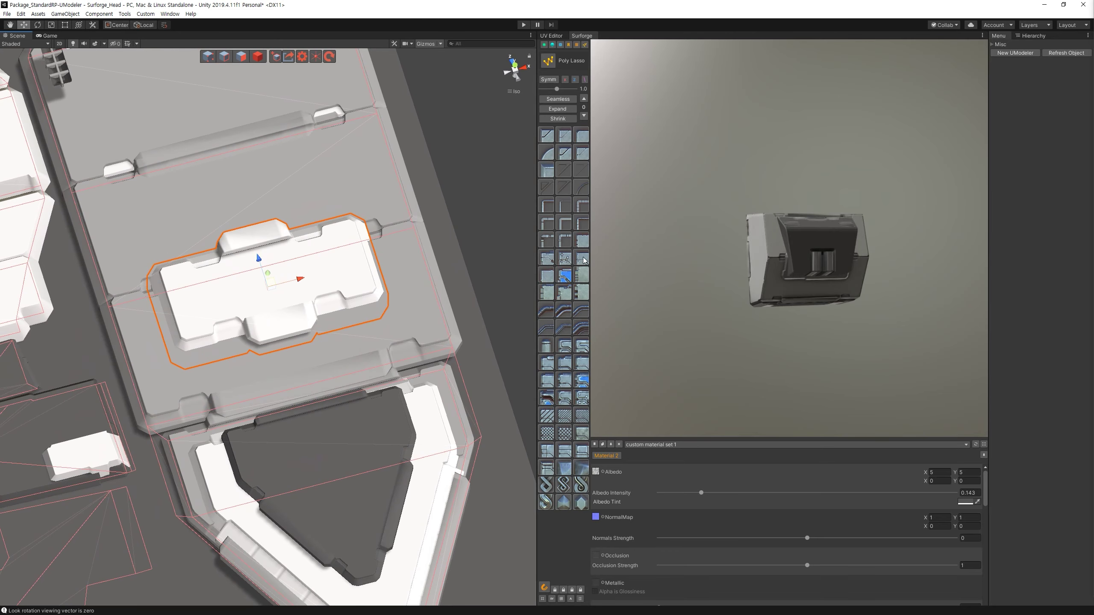
# Give the panel a bevelled profile and dark mask 4, then render.
pyautogui.press('[')
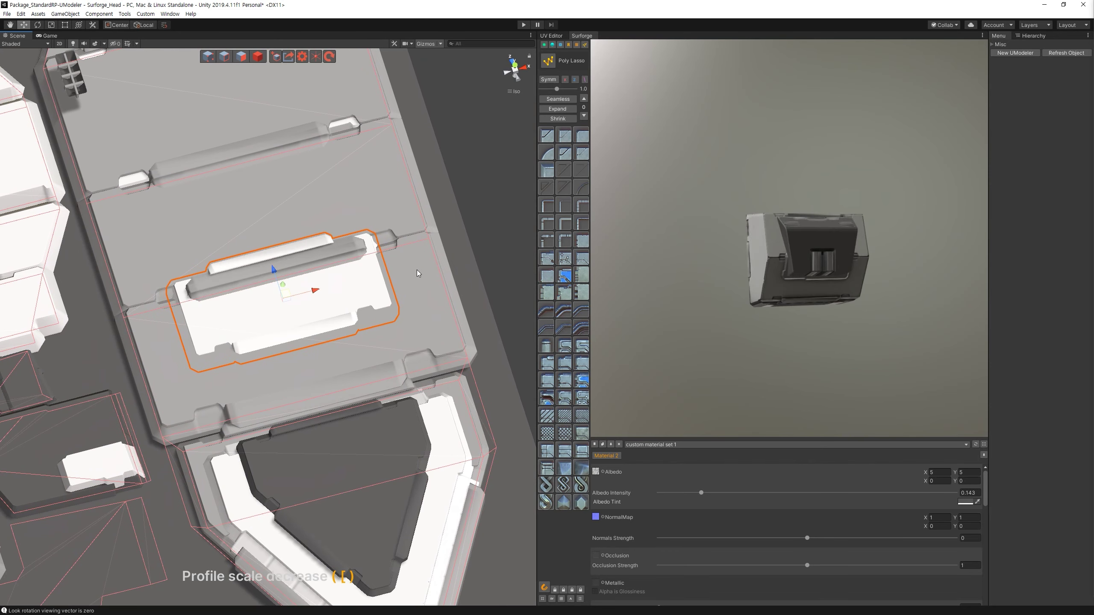
pyautogui.press('[')
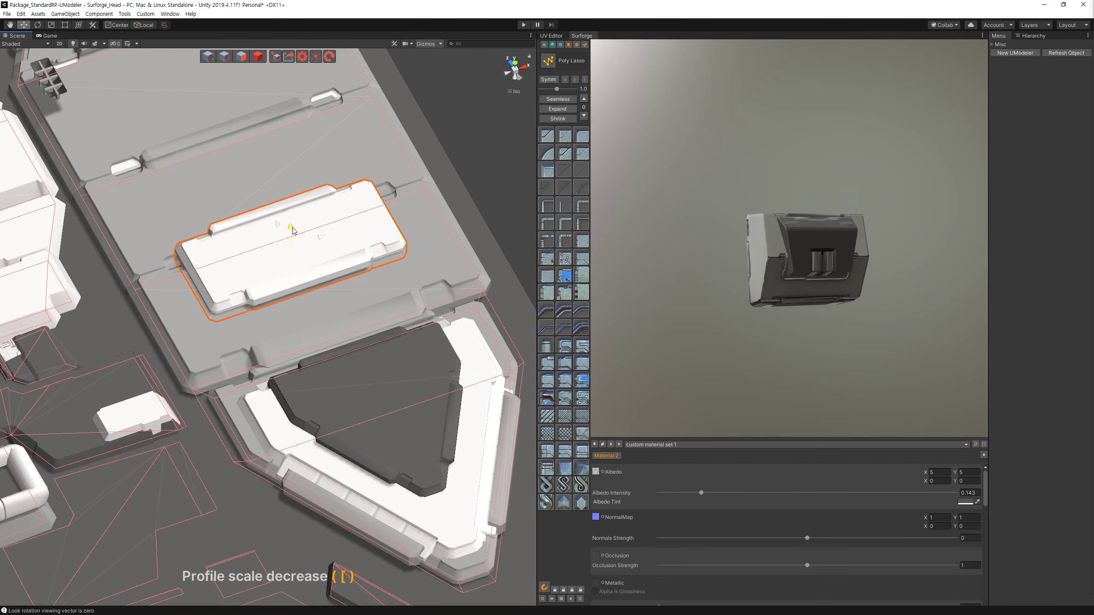
pyautogui.press('m')
pyautogui.press('4')
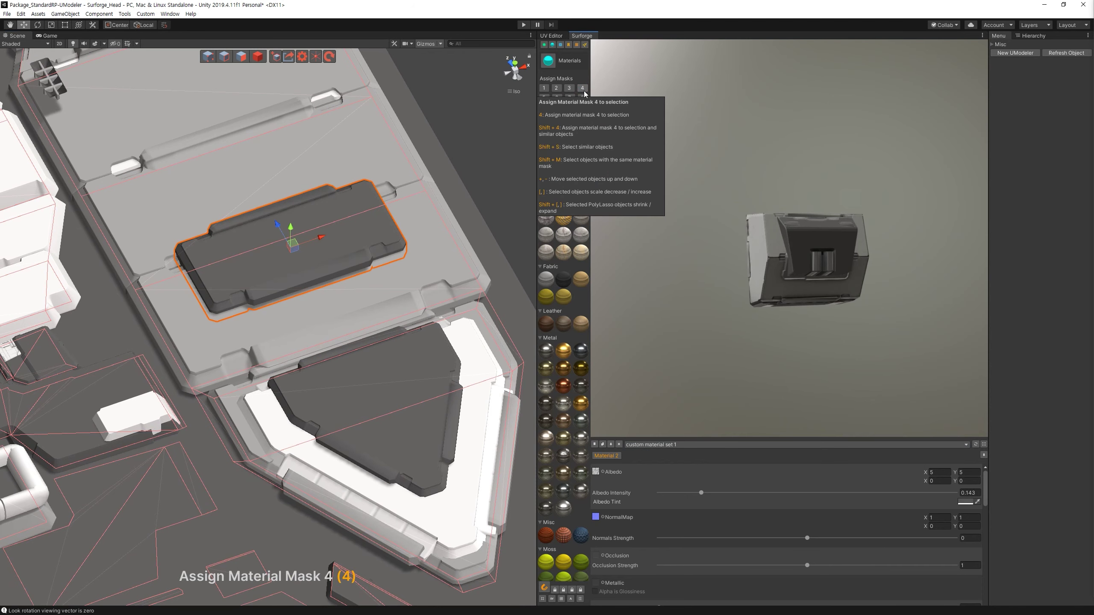
pyautogui.press('space')
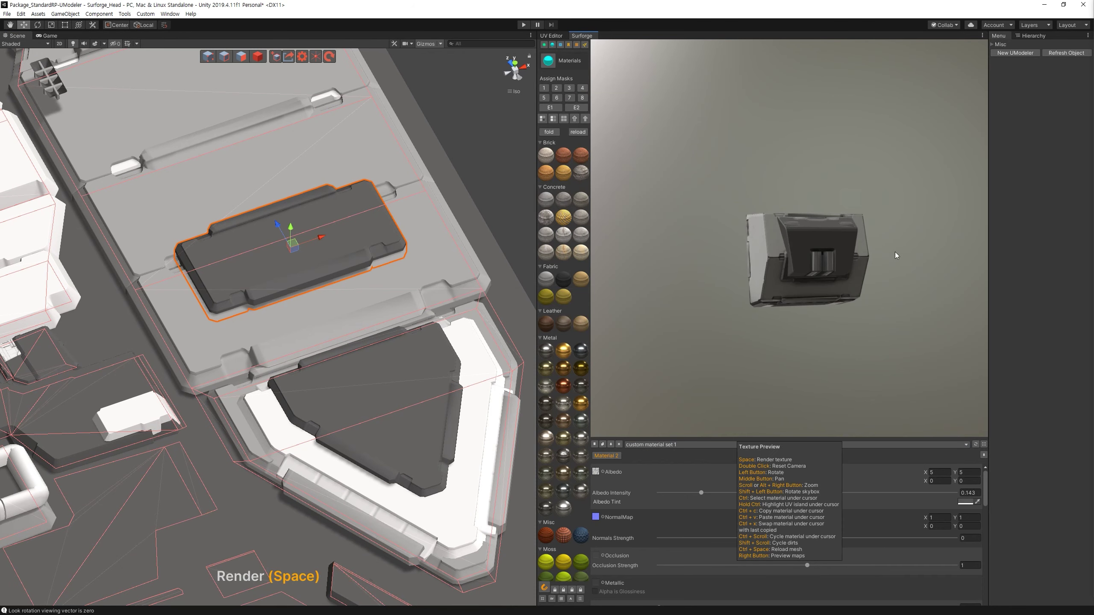
# Narrow the dark panel horizontally into a compact rectangle and re-render.
pyautogui.moveTo(349, 252); pyautogui.dragTo(366, 359, button='middle')
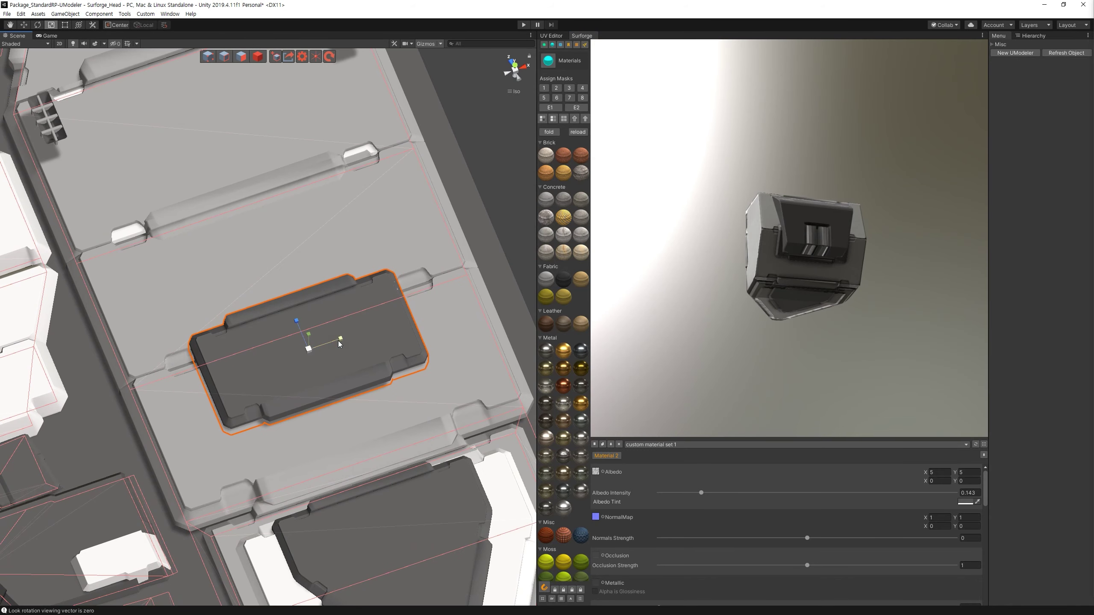
pyautogui.moveTo(354, 337)
pyautogui.keyDown('alt'); pyautogui.mouseDown()
pyautogui.moveTo(388, 310)
pyautogui.moveTo(400, 280)
pyautogui.mouseUp(); pyautogui.keyUp('alt')
pyautogui.click(519, 65)
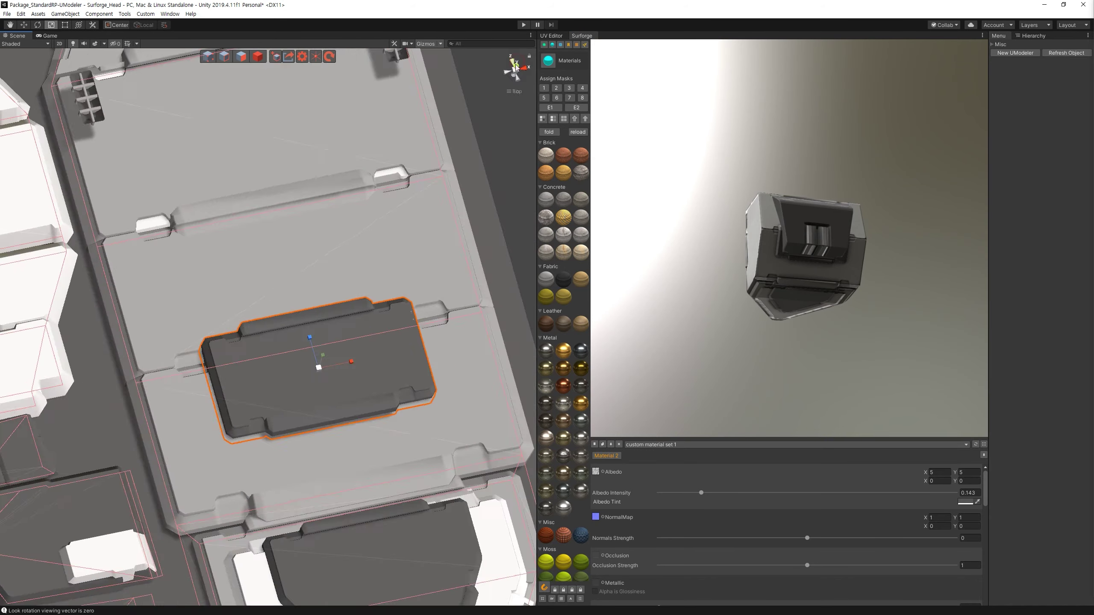
pyautogui.moveTo(300, 451); pyautogui.dragTo(324, 450)
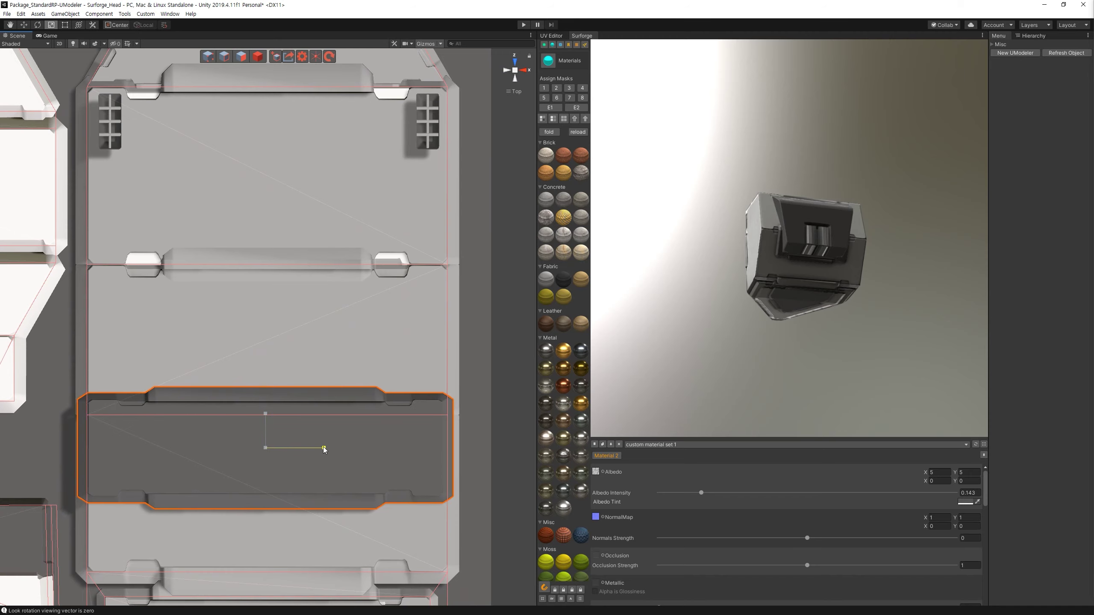
pyautogui.press('w')
pyautogui.moveTo(298, 449); pyautogui.dragTo(284, 451)
pyautogui.press('r')
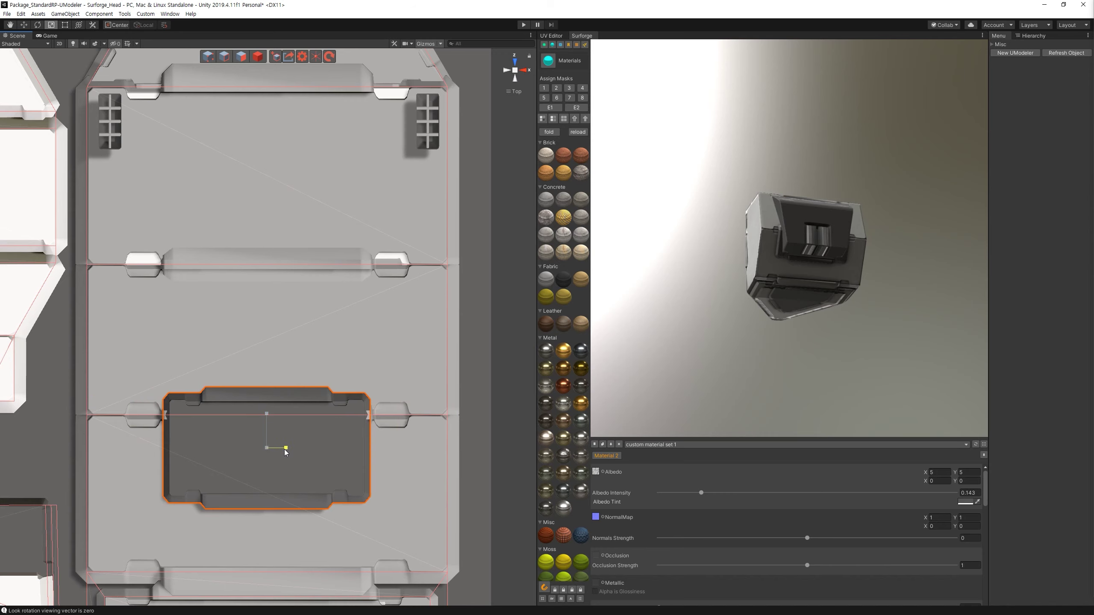
pyautogui.moveTo(285, 451); pyautogui.dragTo(283, 450)
pyautogui.press('space')
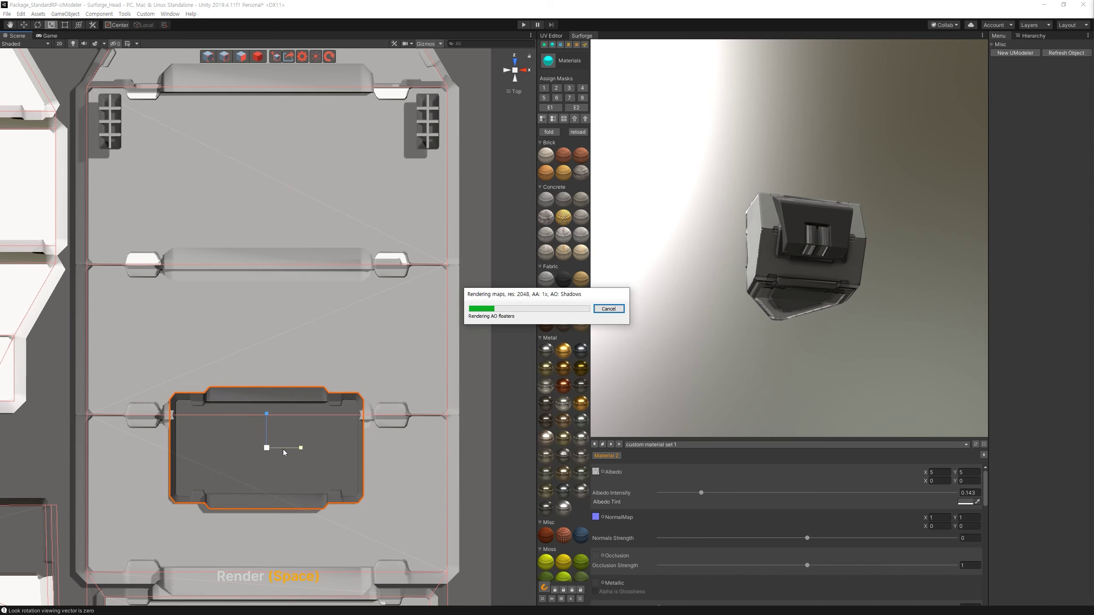
pyautogui.moveTo(818, 206)
pyautogui.keyDown('alt'); pyautogui.mouseDown()
pyautogui.moveTo(907, 247)
pyautogui.moveTo(905, 325)
pyautogui.moveTo(886, 325)
pyautogui.mouseUp(); pyautogui.keyUp('alt')
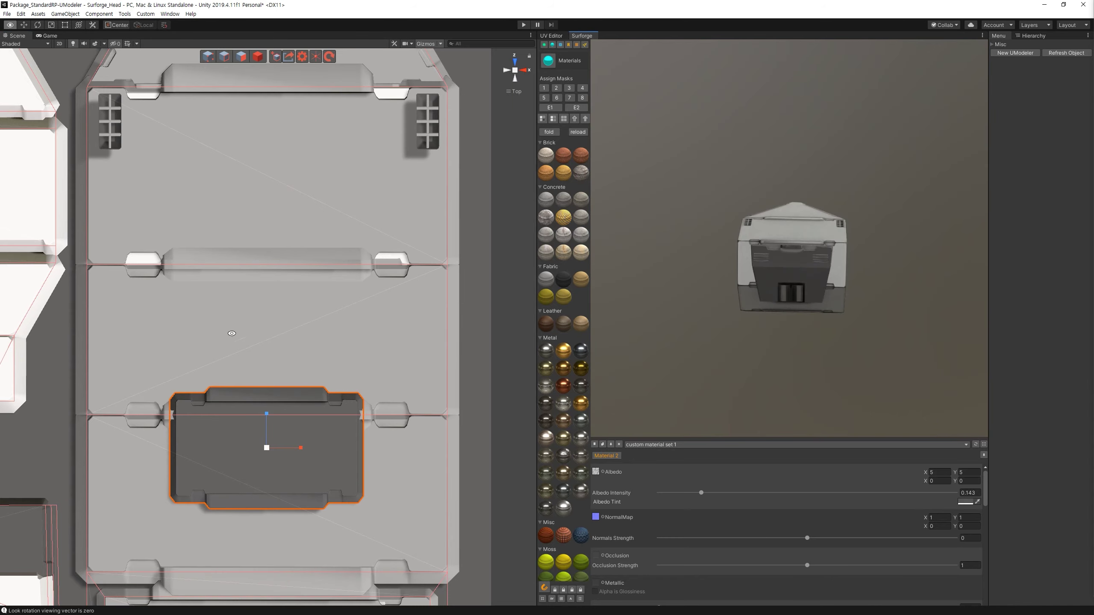
pyautogui.scroll(-2, 232, 330)
pyautogui.moveTo(237, 299); pyautogui.dragTo(261, 326, button='middle')
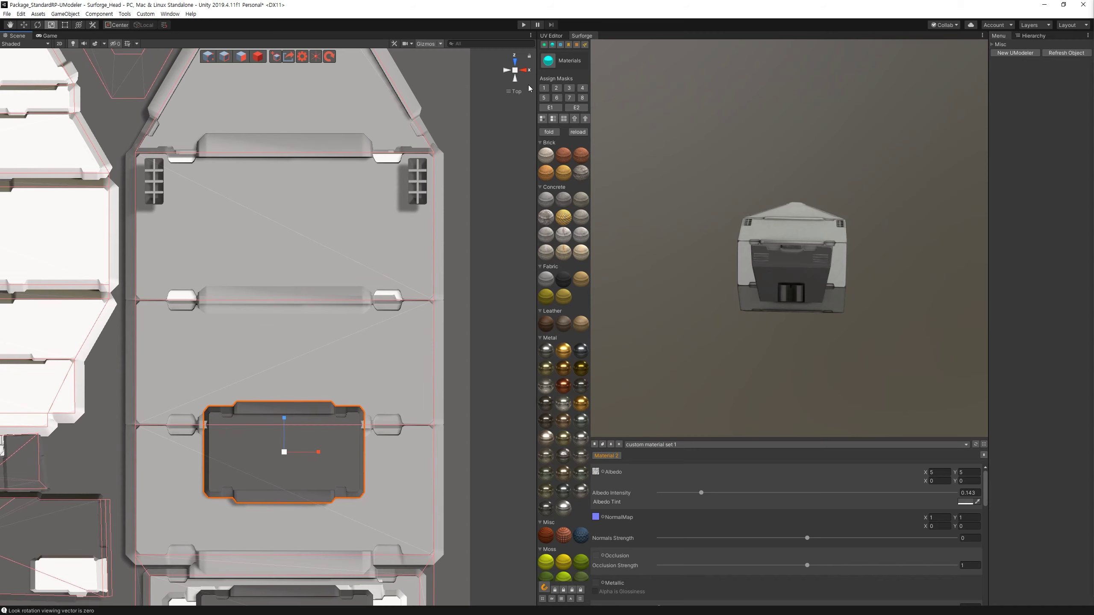
pyautogui.click(555, 46)
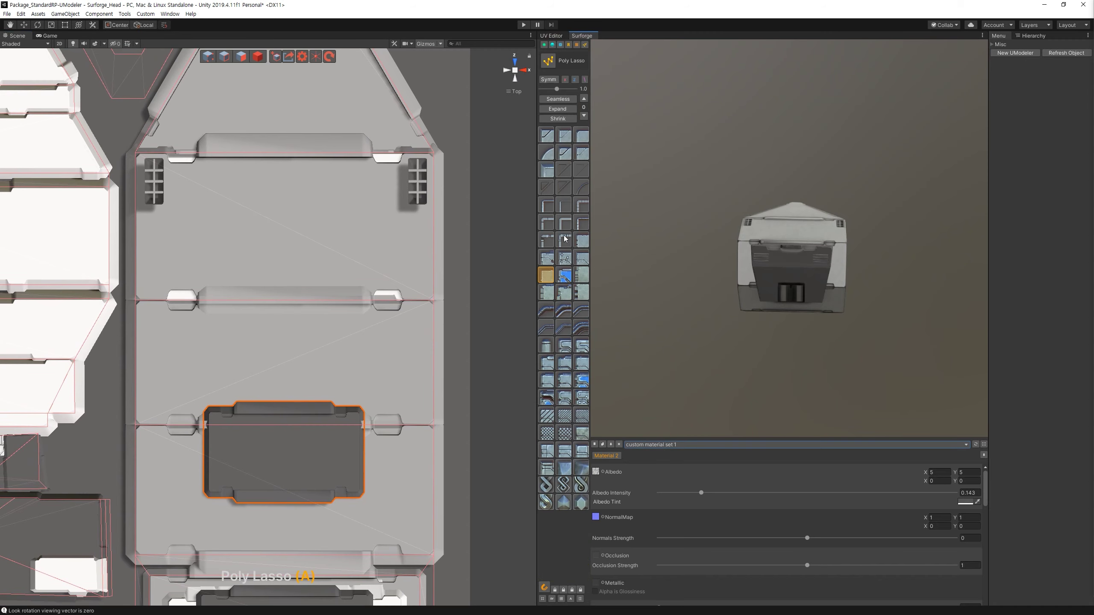
# Pick a clamp detail, adjust its size, and place it at the bar's end.
pyautogui.click(579, 45)
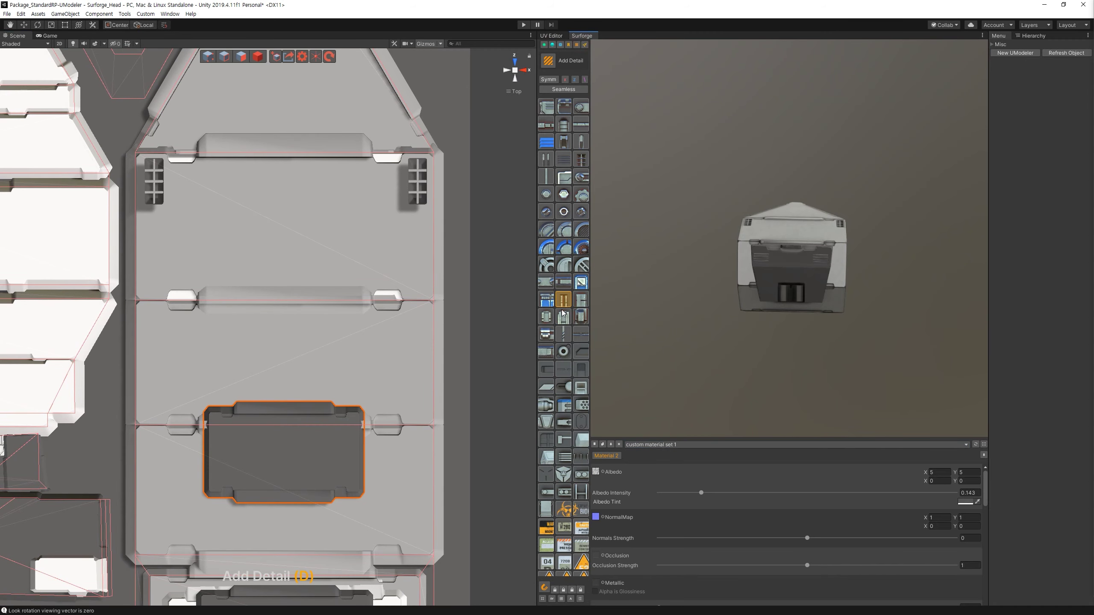
pyautogui.click(585, 300)
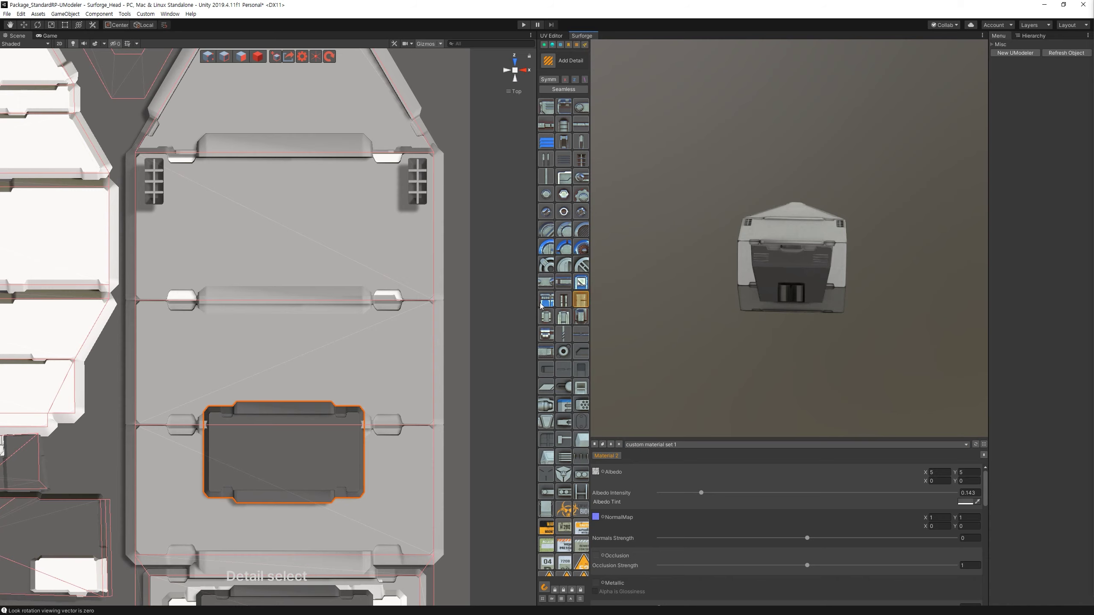
pyautogui.press('[')
pyautogui.press('[')
pyautogui.press('[')
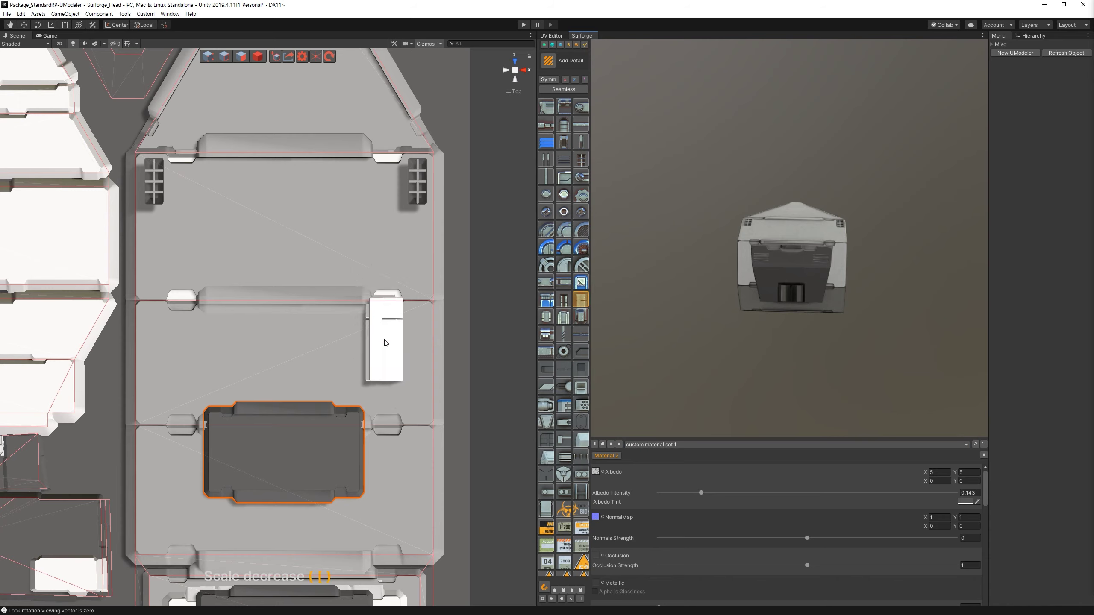
pyautogui.press('[')
pyautogui.press('[')
pyautogui.press('[')
pyautogui.press(']')
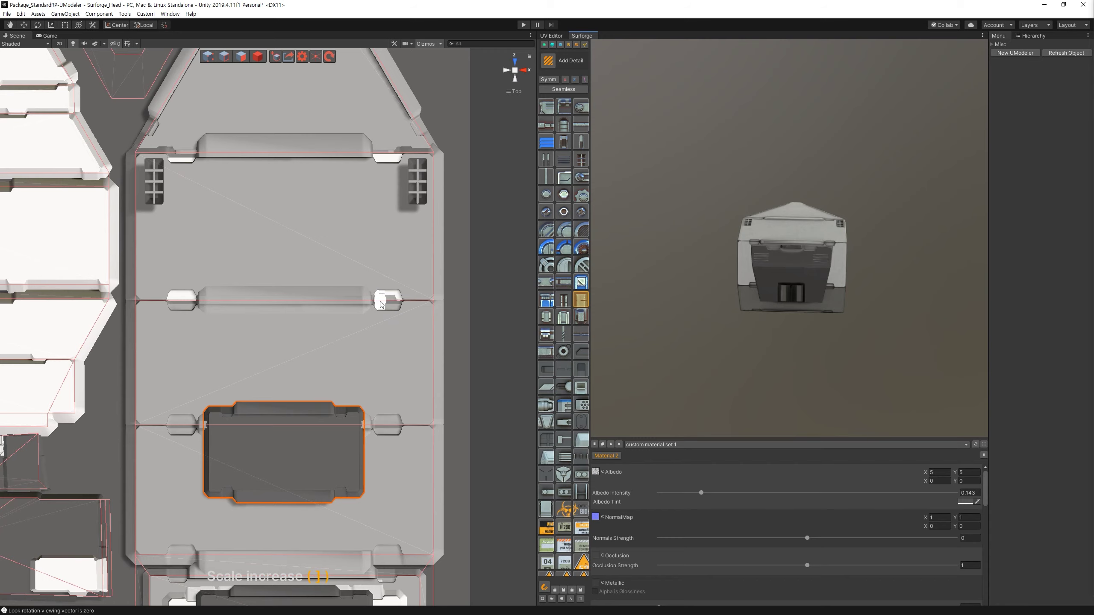
pyautogui.click(381, 304)
pyautogui.press('Escape')
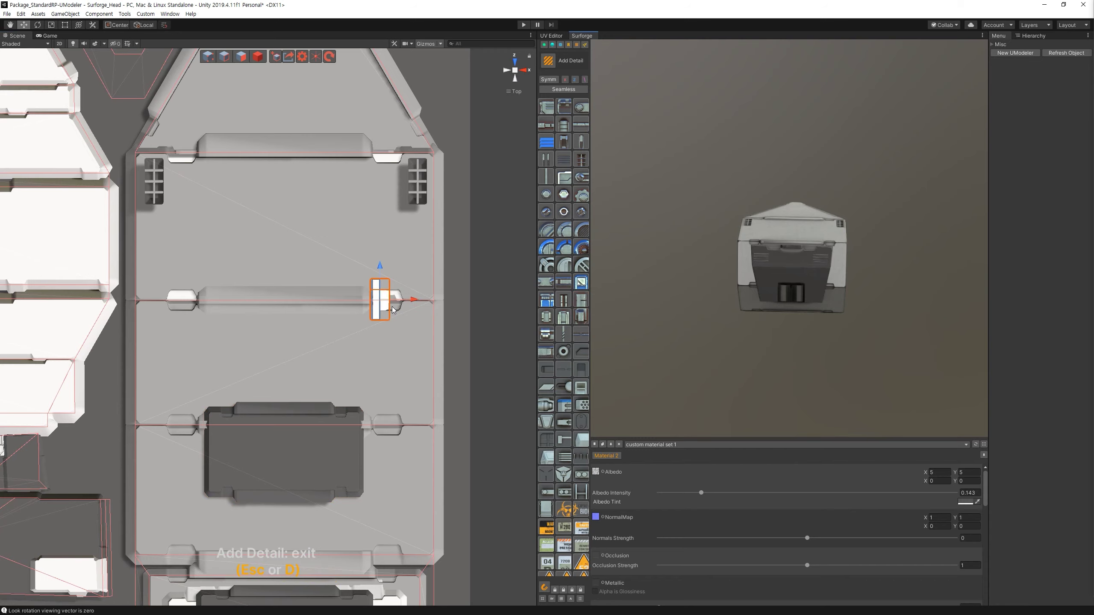
# Rotate the clamp to the right orientation and nudge it onto the bar end.
pyautogui.moveTo(412, 304)
pyautogui.keyDown('alt'); pyautogui.mouseDown()
pyautogui.moveTo(428, 295)
pyautogui.moveTo(391, 190)
pyautogui.moveTo(150, 232)
pyautogui.mouseUp(); pyautogui.keyUp('alt')
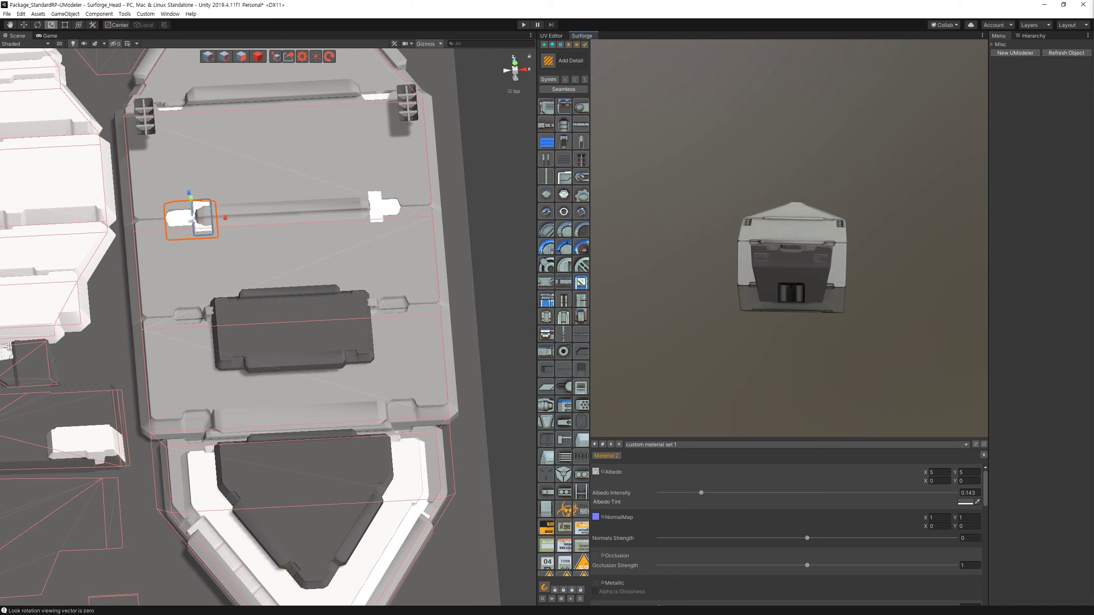
pyautogui.press('space')
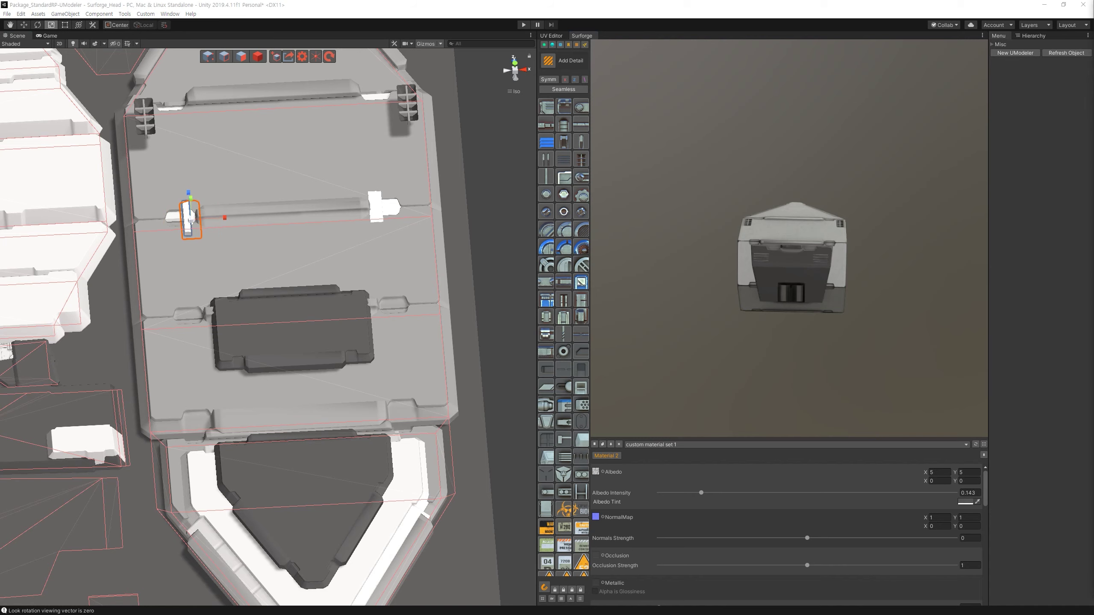
pyautogui.press('space')
pyautogui.keyDown('alt'); pyautogui.moveTo(236, 275); pyautogui.dragTo(236, 308); pyautogui.keyUp('alt')
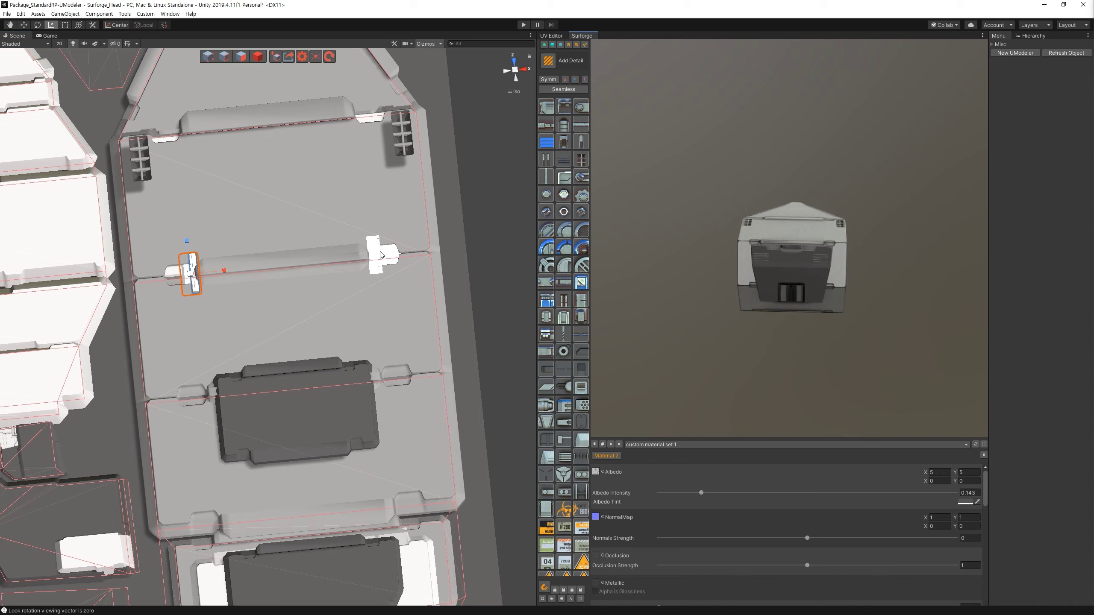
pyautogui.press('space')
pyautogui.press('space')
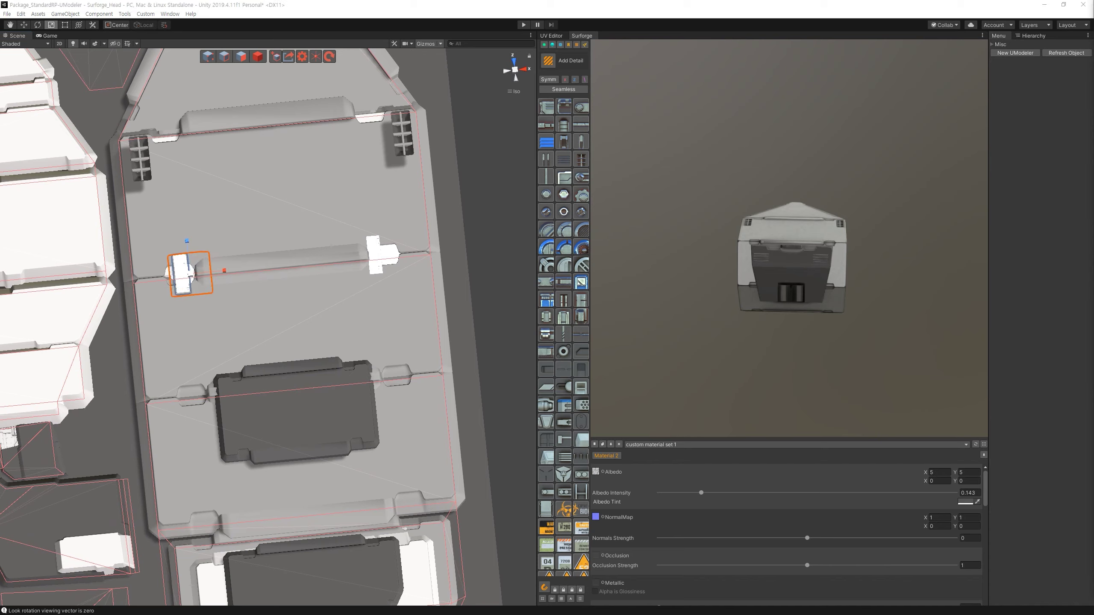
pyautogui.press('space')
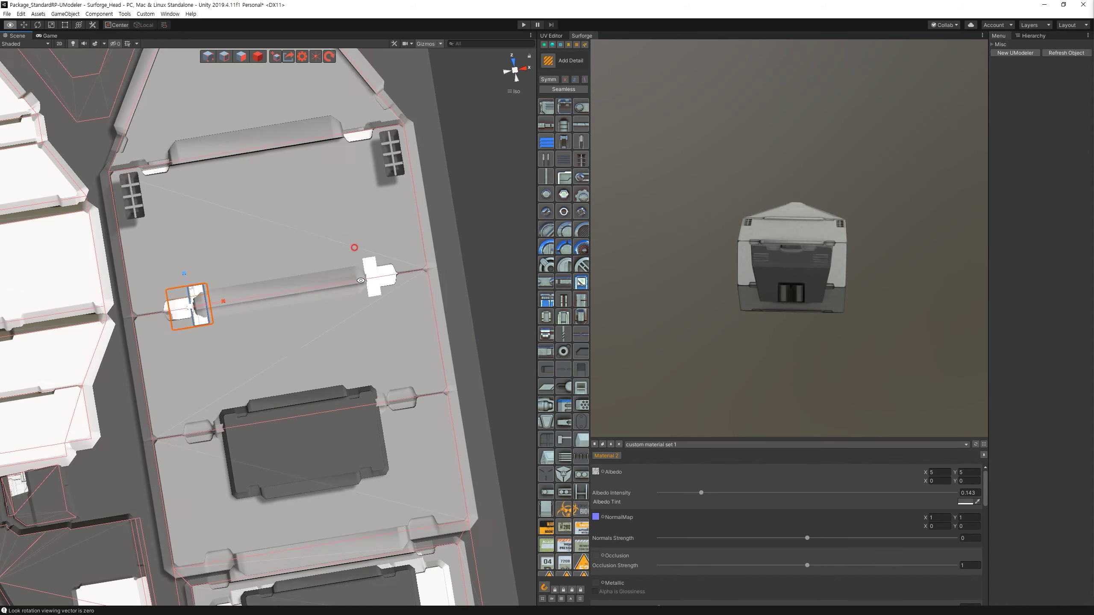
pyautogui.press('w')
pyautogui.moveTo(210, 314); pyautogui.dragTo(205, 315)
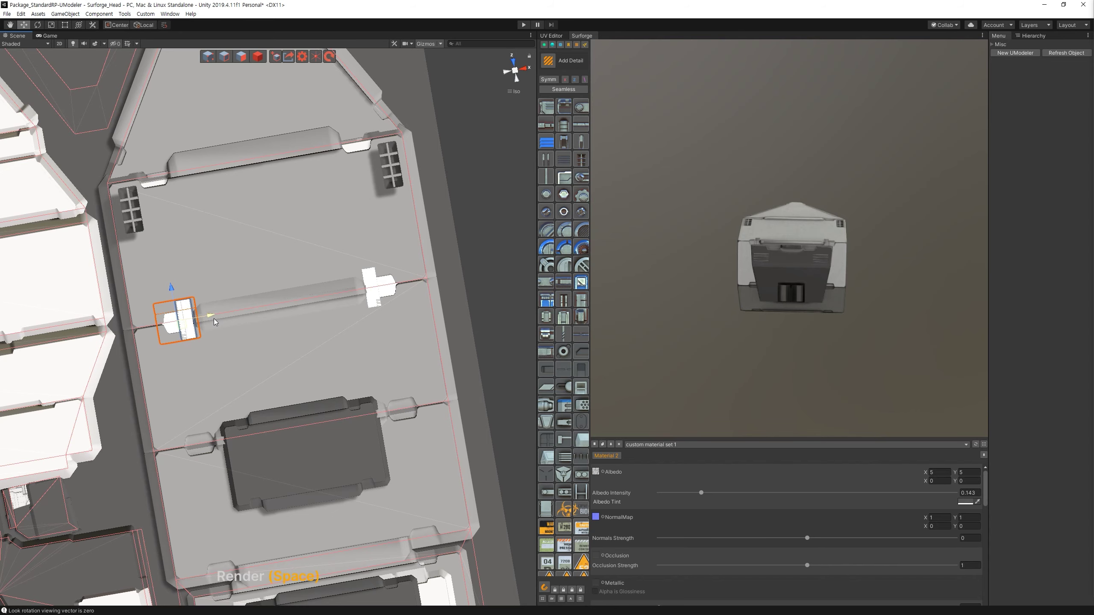
# Select the second bar-end clamp too and move both clamps down together.
pyautogui.scroll(3, 813, 217)
pyautogui.moveTo(844, 277)
pyautogui.mouseDown()
pyautogui.moveTo(865, 286)
pyautogui.moveTo(885, 273)
pyautogui.mouseUp()
pyautogui.keyDown('shift'); pyautogui.click(378, 288); pyautogui.keyUp('shift')
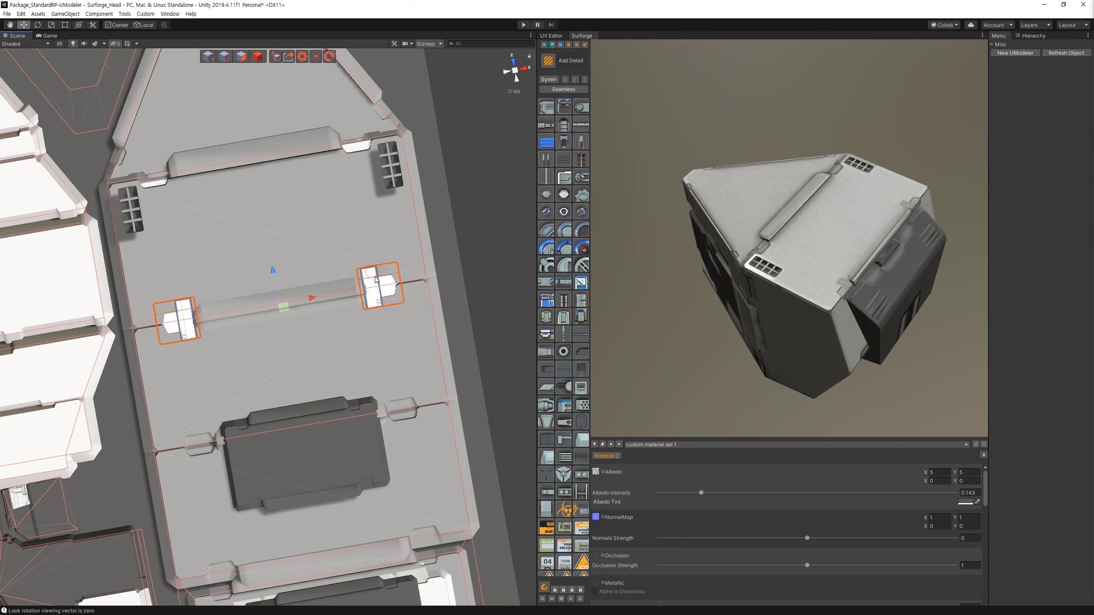
pyautogui.moveTo(379, 288)
pyautogui.keyDown('alt'); pyautogui.mouseDown()
pyautogui.moveTo(291, 258)
pyautogui.moveTo(276, 118)
pyautogui.mouseUp(); pyautogui.keyUp('alt')
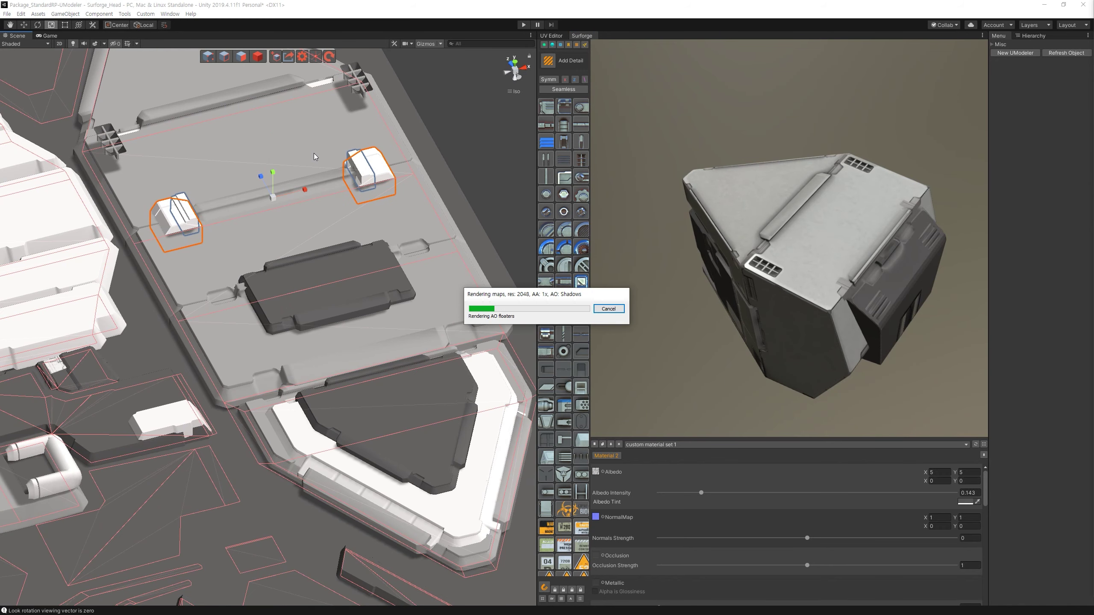
pyautogui.keyDown('alt'); pyautogui.moveTo(672, 250); pyautogui.dragTo(617, 247); pyautogui.keyUp('alt')
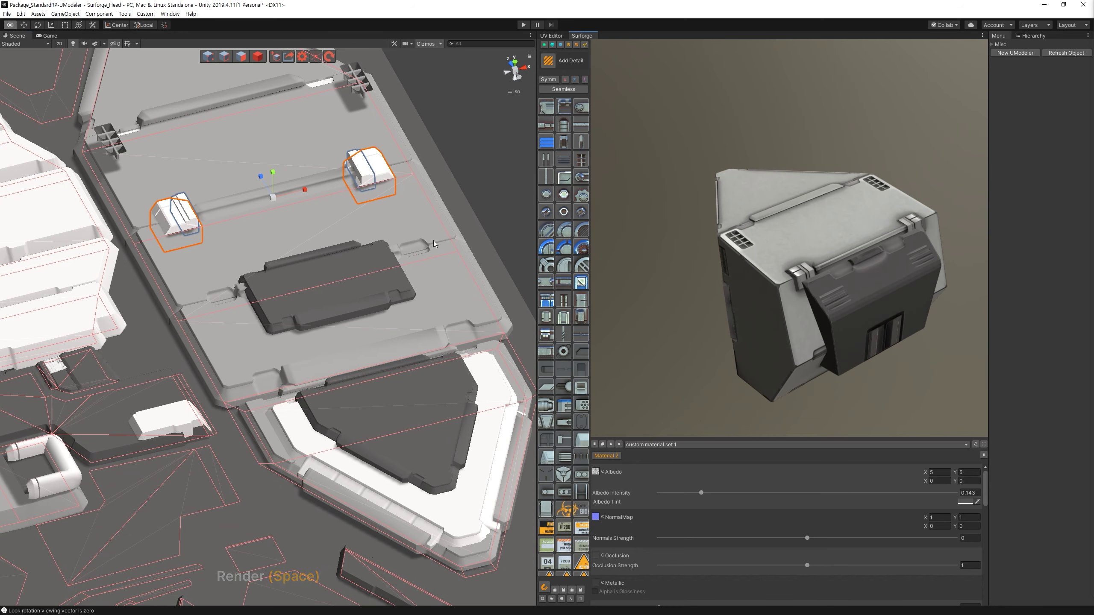
pyautogui.press('w')
pyautogui.moveTo(275, 171); pyautogui.dragTo(277, 180)
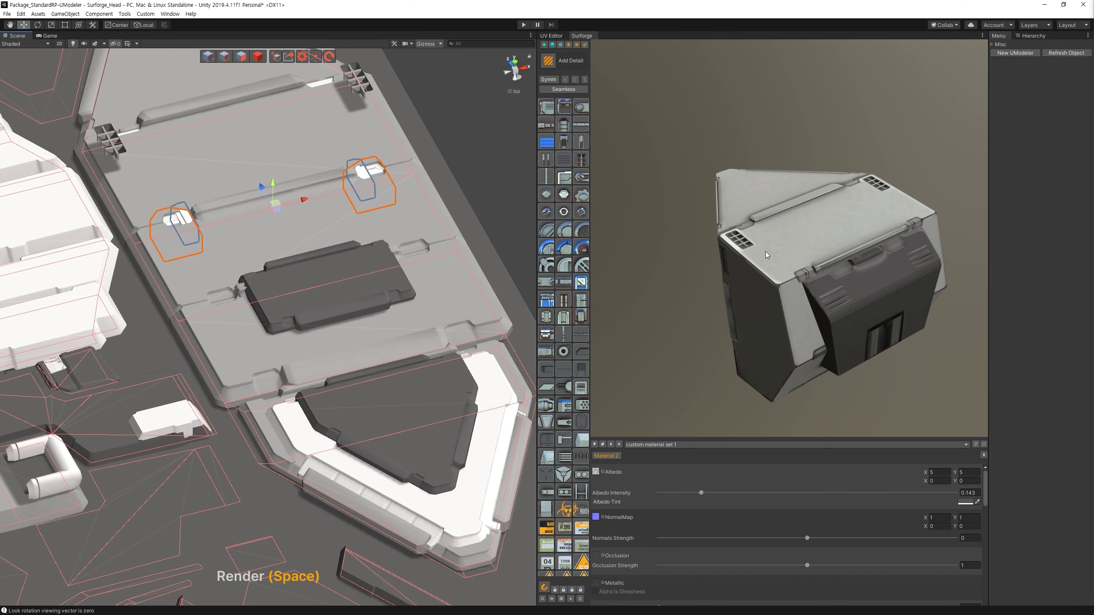
pyautogui.moveTo(763, 257); pyautogui.dragTo(679, 257)
pyautogui.keyDown('alt'); pyautogui.moveTo(371, 328); pyautogui.dragTo(385, 364); pyautogui.keyUp('alt')
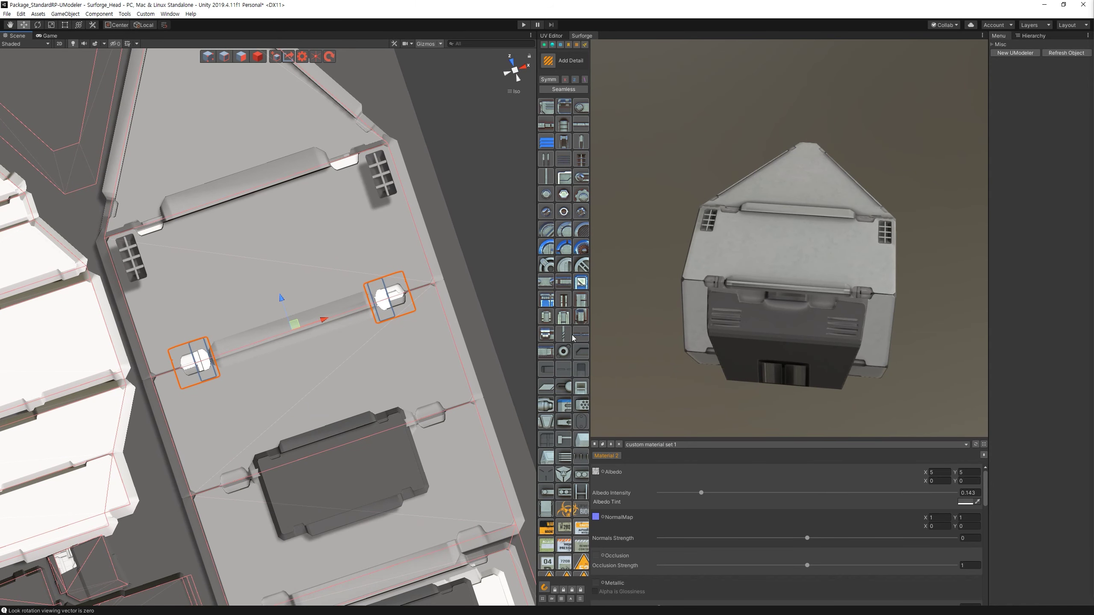
# Span a striped bar detail between the clamps with Poly Lerper and rotate it near vertical.
pyautogui.click(584, 45)
pyautogui.click(563, 457)
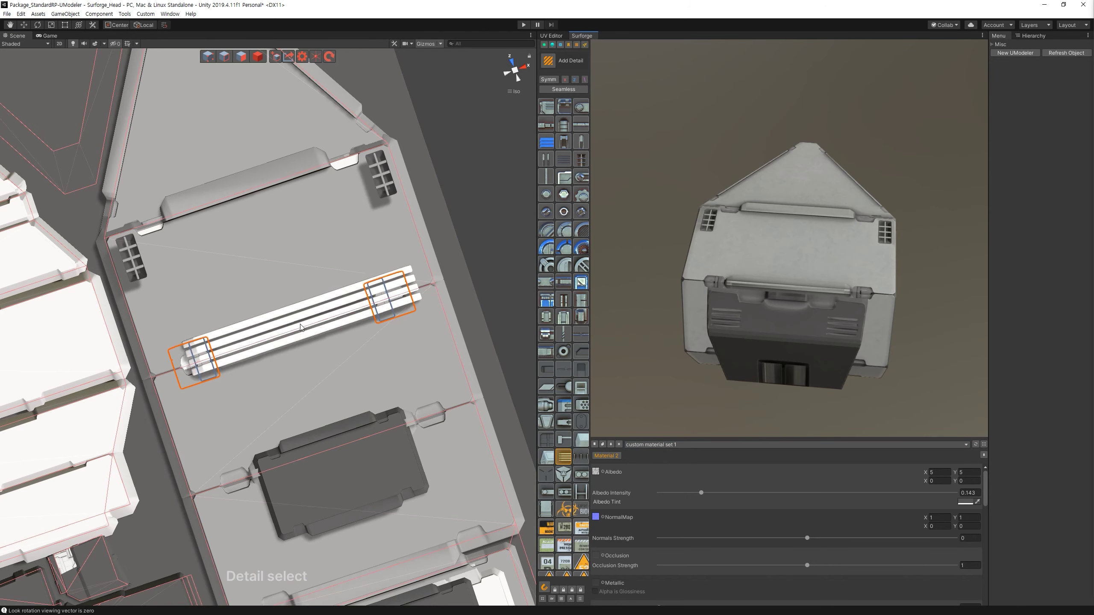
pyautogui.click(293, 325)
pyautogui.click(342, 348)
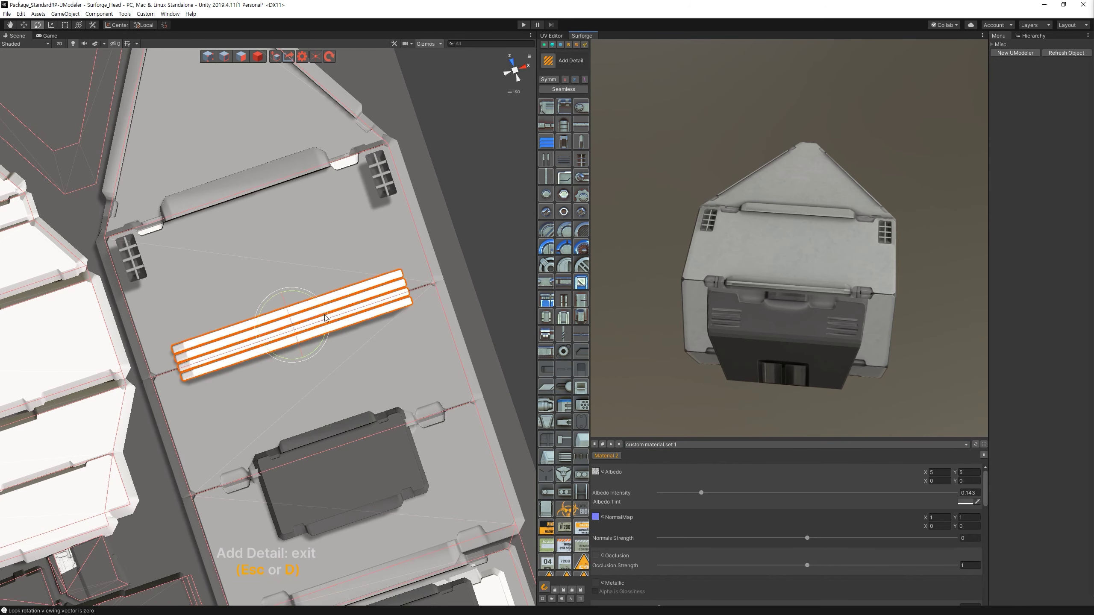
pyautogui.moveTo(324, 315); pyautogui.dragTo(375, 385)
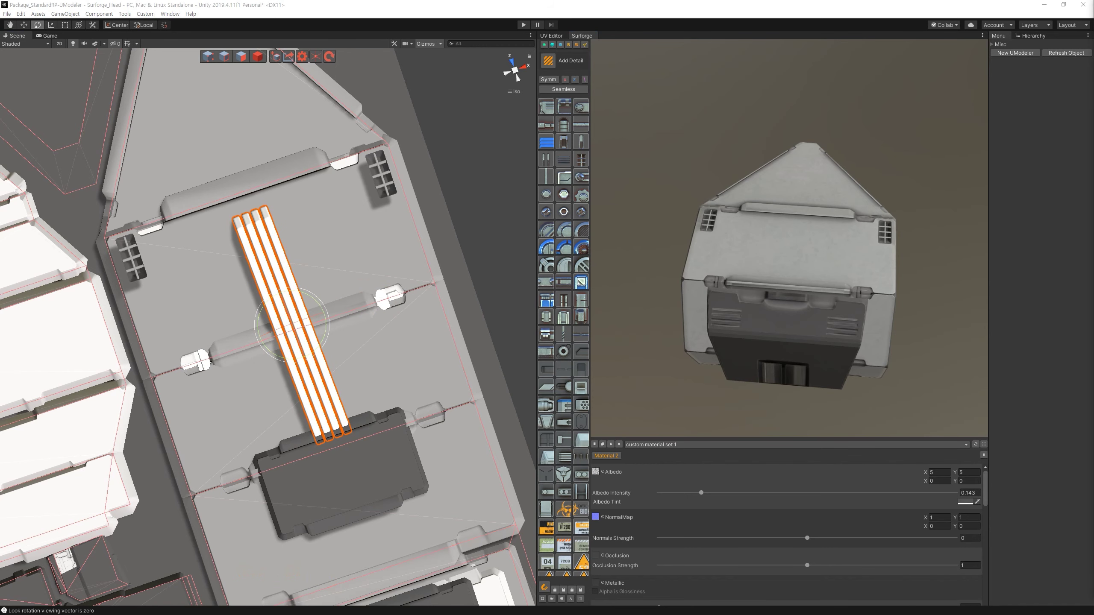
# Scale the striped detail down into short, narrow blocks.
pyautogui.press('r')
pyautogui.moveTo(377, 311)
pyautogui.mouseDown()
pyautogui.moveTo(414, 299)
pyautogui.moveTo(344, 266)
pyautogui.mouseUp()
pyautogui.moveTo(315, 375)
pyautogui.mouseDown()
pyautogui.moveTo(311, 334)
pyautogui.moveTo(460, 217)
pyautogui.moveTo(279, 341)
pyautogui.moveTo(286, 329)
pyautogui.moveTo(265, 367)
pyautogui.moveTo(260, 446)
pyautogui.moveTo(310, 318)
pyautogui.mouseUp()
pyautogui.scroll(3, 310, 318)
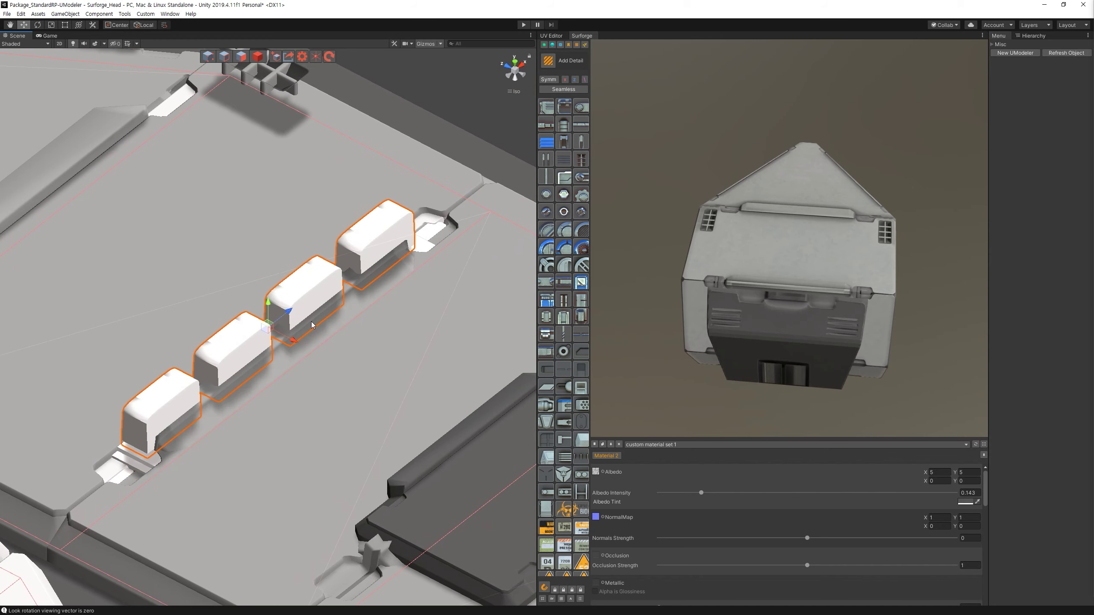
pyautogui.keyDown('alt'); pyautogui.moveTo(311, 321); pyautogui.dragTo(212, 185, button='right'); pyautogui.keyUp('alt')
pyautogui.keyDown('alt'); pyautogui.moveTo(212, 184); pyautogui.dragTo(247, 264); pyautogui.keyUp('alt')
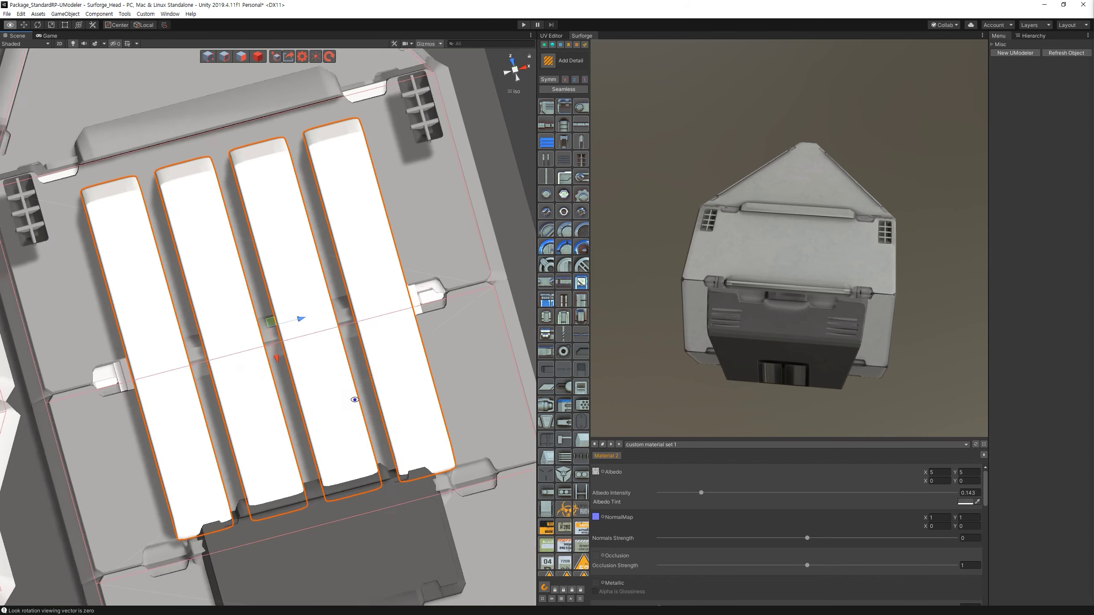
pyautogui.keyDown('alt'); pyautogui.moveTo(287, 344); pyautogui.dragTo(267, 316); pyautogui.keyUp('alt')
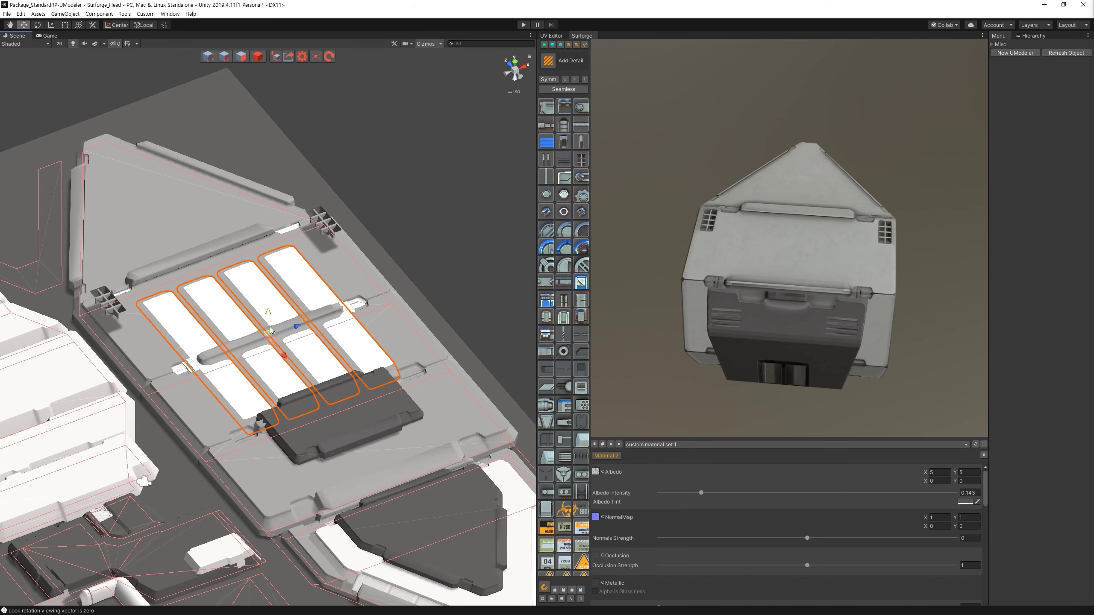
pyautogui.press('r')
pyautogui.moveTo(298, 326); pyautogui.dragTo(454, 53)
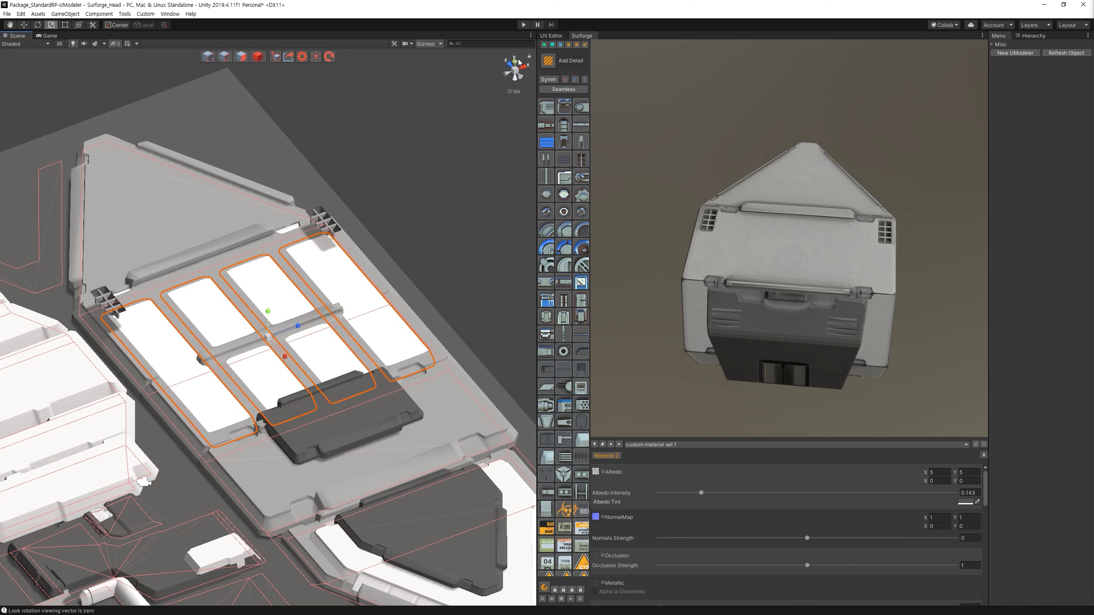
# Shorten the stripes to about a quarter length, move them to the panel tip, and render.
pyautogui.click(518, 61)
pyautogui.moveTo(293, 326); pyautogui.dragTo(296, 326)
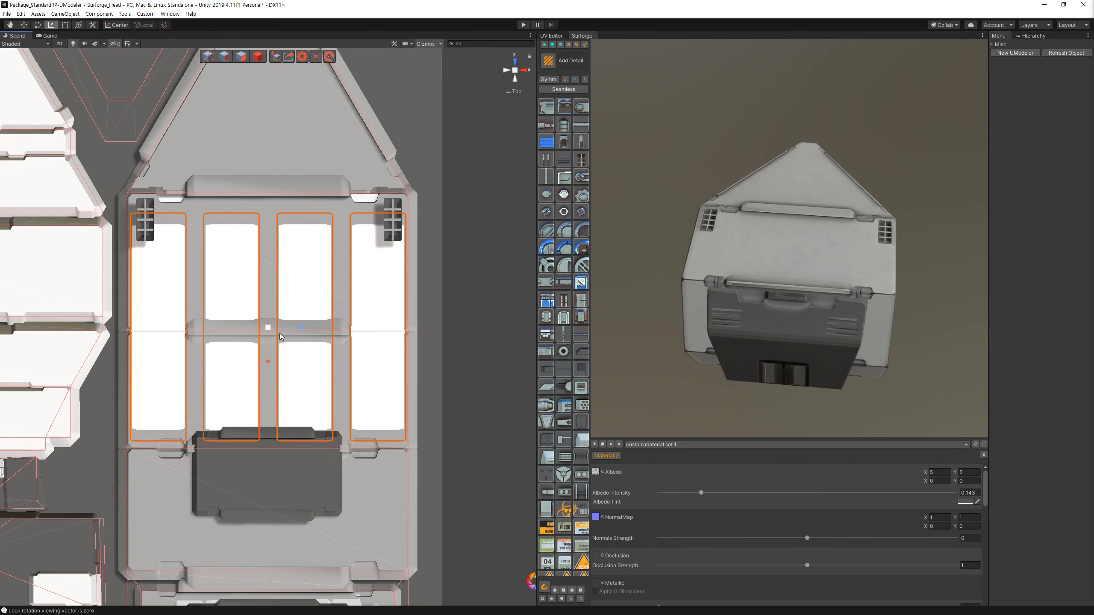
pyautogui.moveTo(295, 327)
pyautogui.mouseDown()
pyautogui.moveTo(273, 330)
pyautogui.moveTo(265, 252)
pyautogui.mouseUp()
pyautogui.press('w')
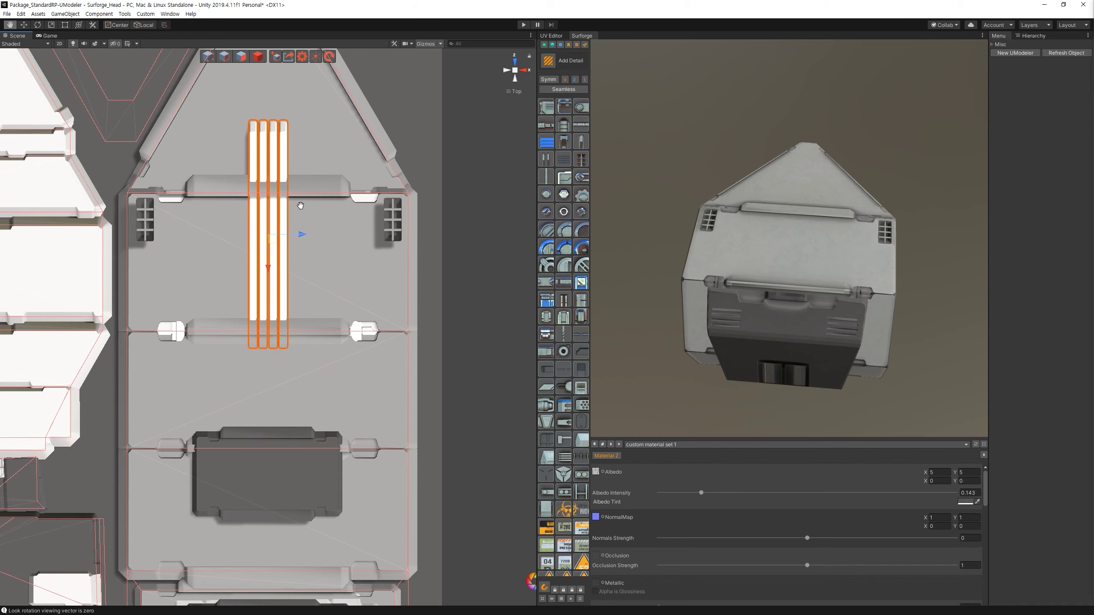
pyautogui.moveTo(266, 252); pyautogui.dragTo(271, 417, button='middle')
pyautogui.moveTo(271, 417); pyautogui.dragTo(271, 160)
pyautogui.press('r')
pyautogui.moveTo(272, 161); pyautogui.dragTo(287, 262, button='middle')
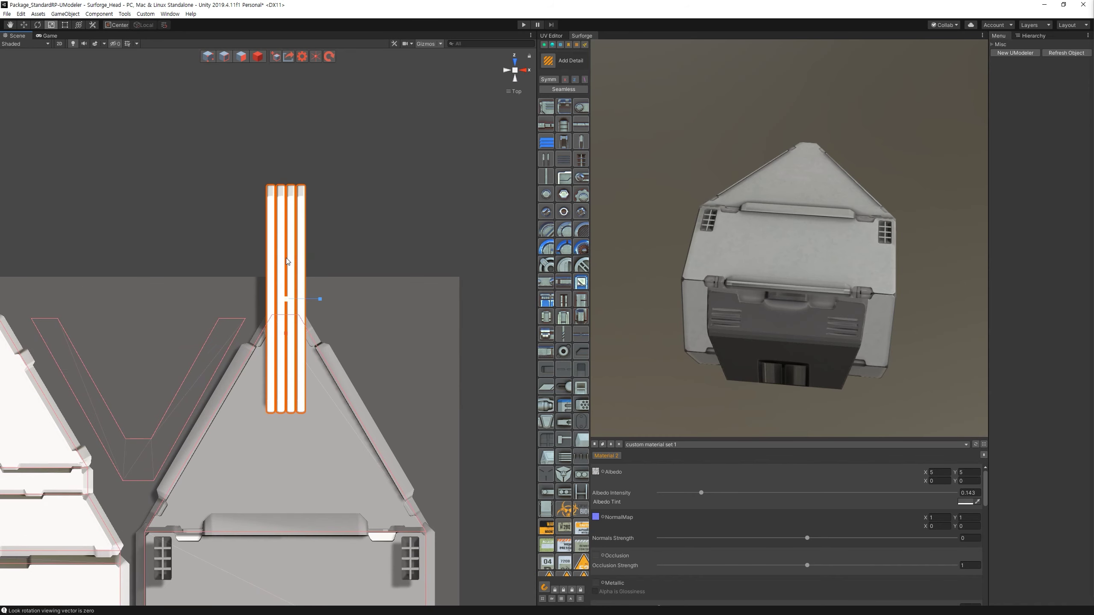
pyautogui.moveTo(286, 332)
pyautogui.mouseDown()
pyautogui.moveTo(286, 309)
pyautogui.moveTo(284, 378)
pyautogui.mouseUp()
pyautogui.press('w')
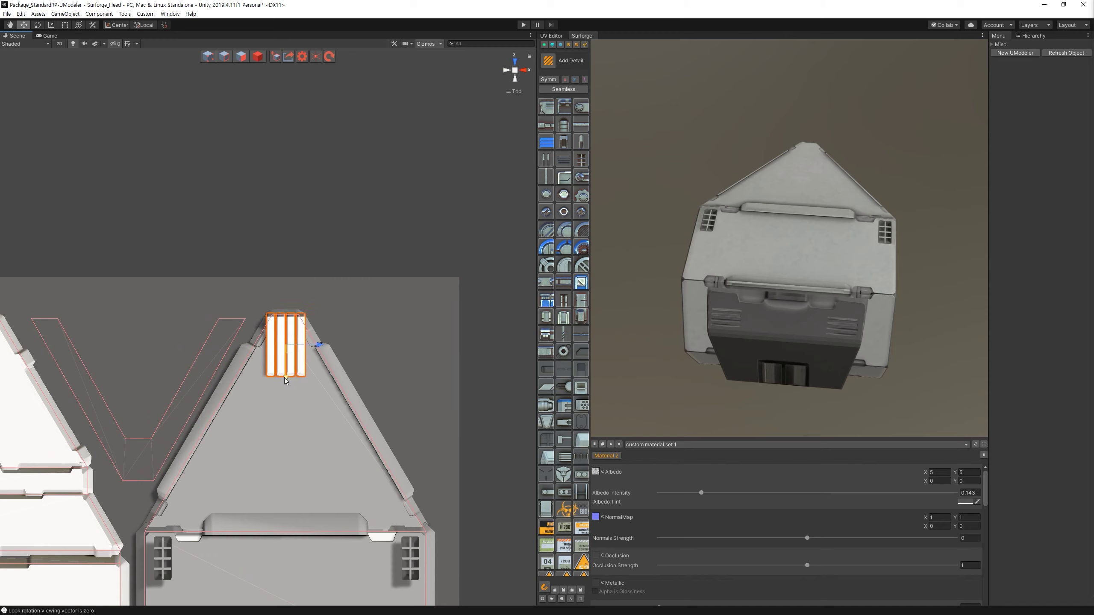
pyautogui.press('space')
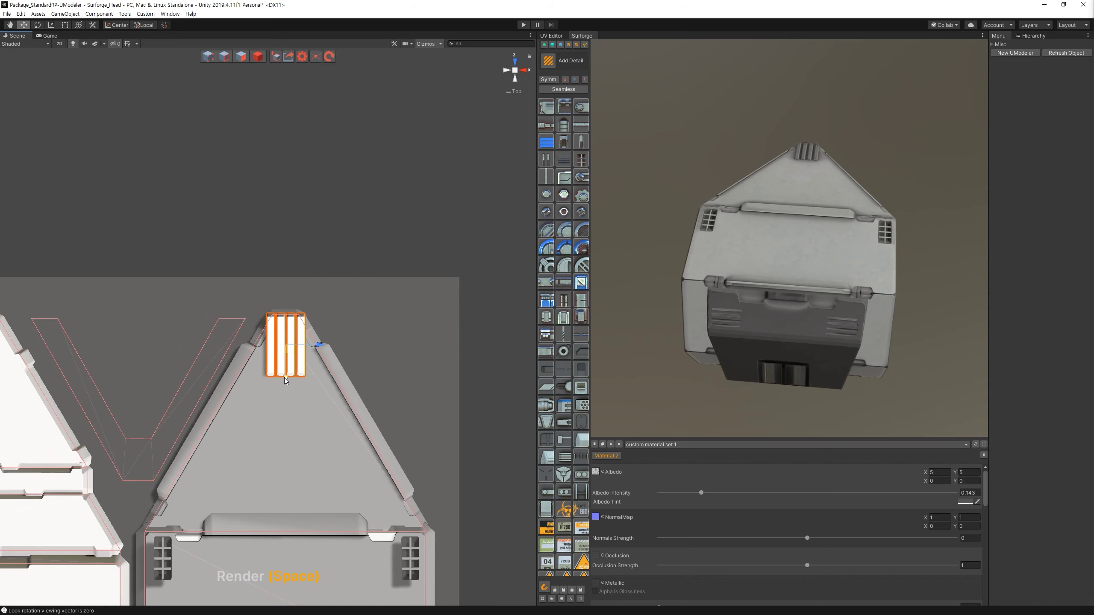
pyautogui.moveTo(775, 241)
pyautogui.keyDown('alt'); pyautogui.mouseDown()
pyautogui.moveTo(847, 181)
pyautogui.moveTo(810, 207)
pyautogui.mouseUp(); pyautogui.keyUp('alt')
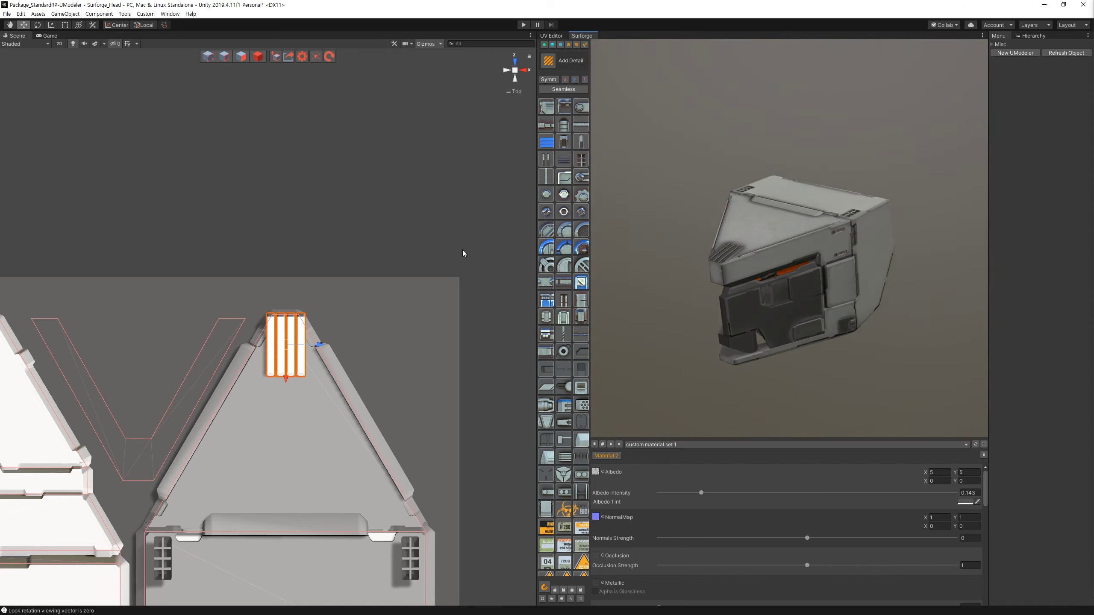
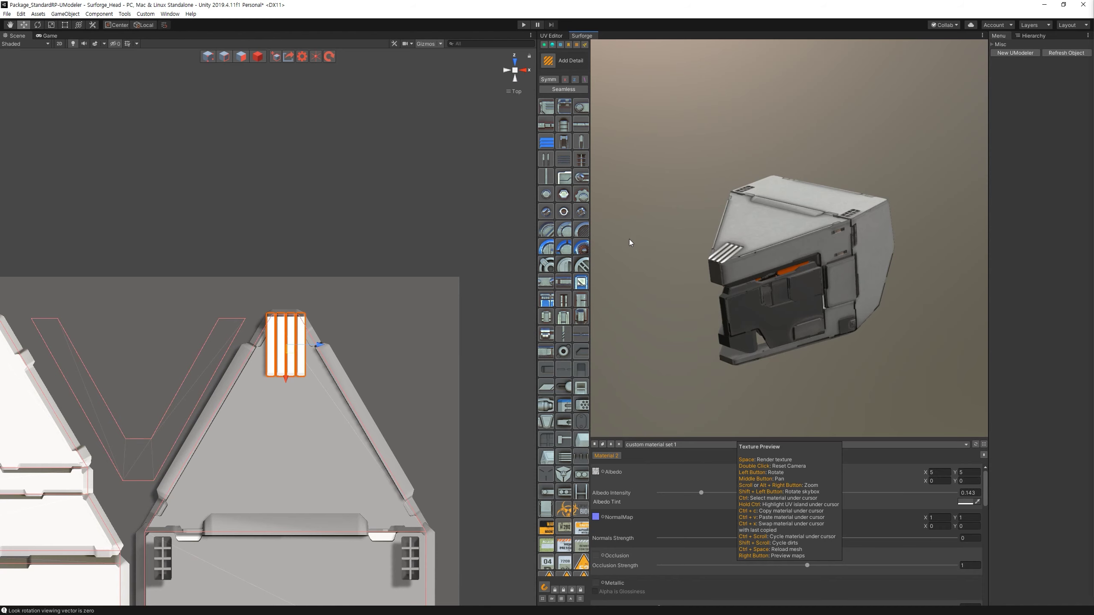
# Move the orange slatted vent down from the triangle tip and slide it left.
pyautogui.scroll(-3, 318, 420)
pyautogui.moveTo(318, 420); pyautogui.dragTo(347, 370, button='middle')
pyautogui.moveTo(732, 242)
pyautogui.keyDown('alt'); pyautogui.mouseDown()
pyautogui.moveTo(817, 219)
pyautogui.moveTo(772, 158)
pyautogui.mouseUp(); pyautogui.keyUp('alt')
pyautogui.keyDown('ctrl'); pyautogui.click(772, 158); pyautogui.keyUp('ctrl')
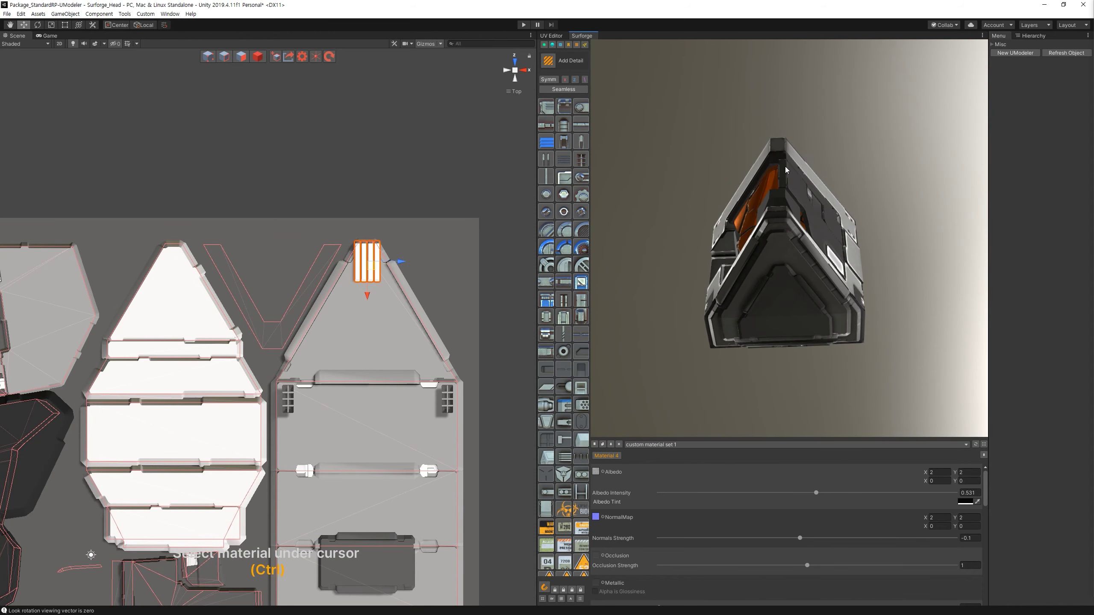
pyautogui.moveTo(785, 169); pyautogui.dragTo(701, 238)
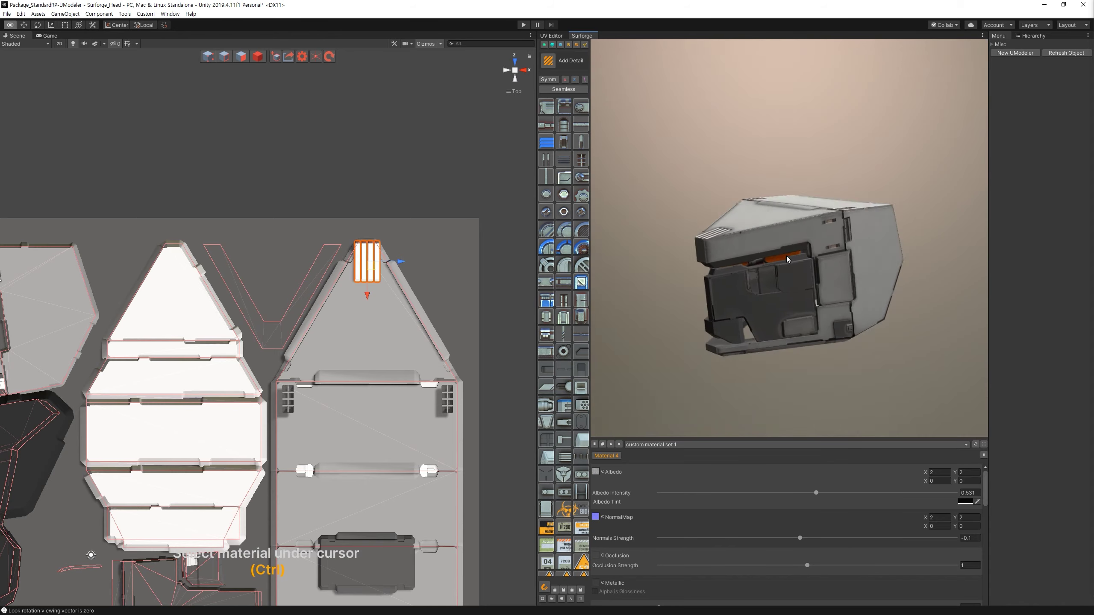
pyautogui.moveTo(721, 235); pyautogui.dragTo(734, 248)
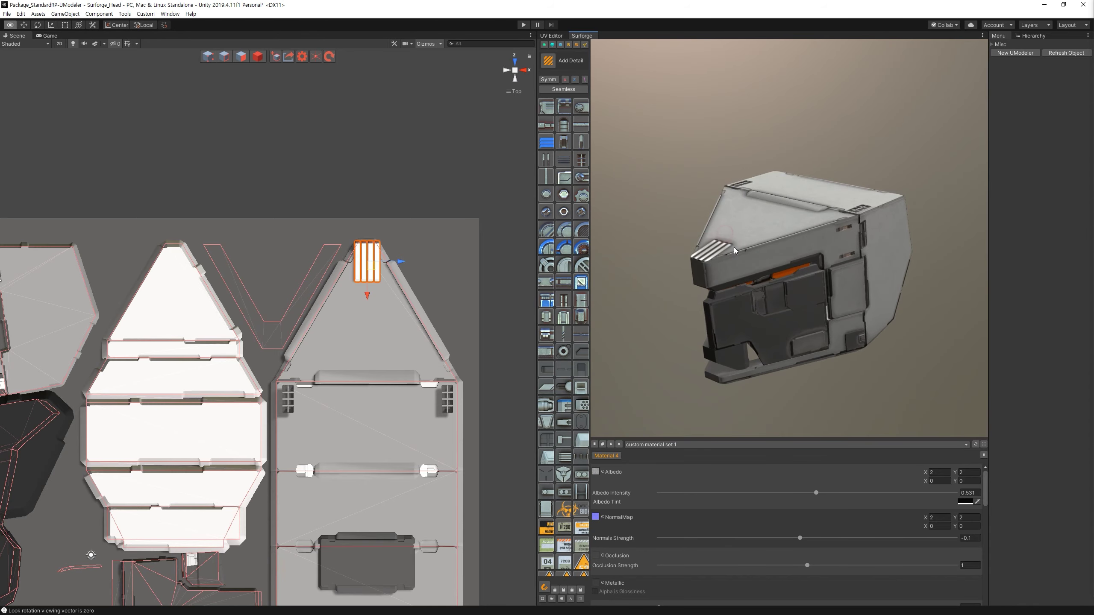
pyautogui.moveTo(371, 293)
pyautogui.mouseDown()
pyautogui.moveTo(375, 434)
pyautogui.moveTo(366, 412)
pyautogui.mouseUp()
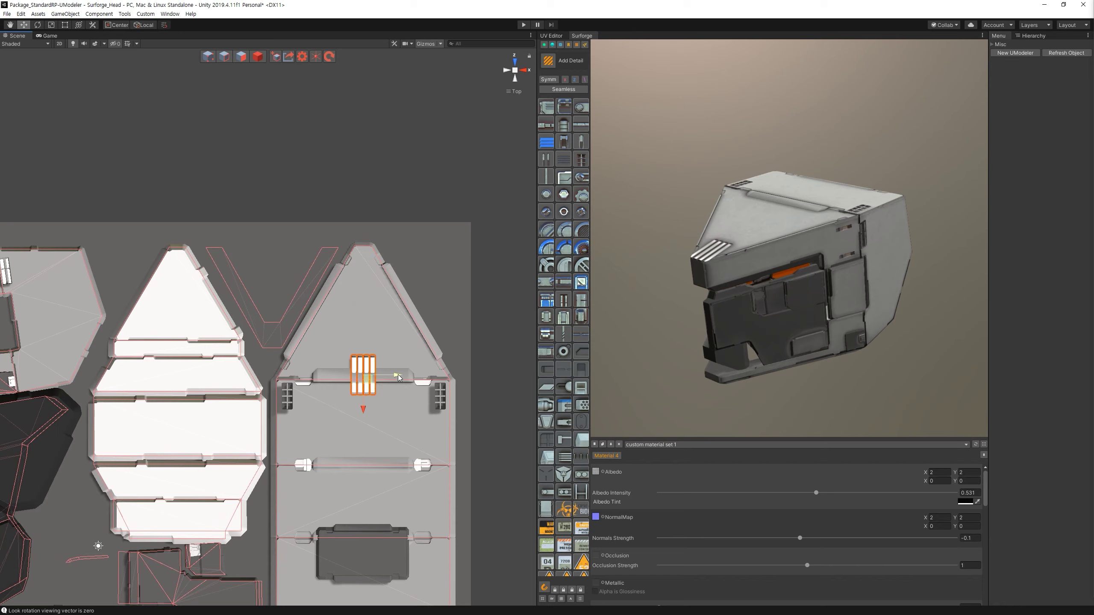
pyautogui.moveTo(399, 378); pyautogui.dragTo(361, 384)
# Bring the vent further down until it sits inside the lower triangular panel.
pyautogui.scroll(-2, 347, 408)
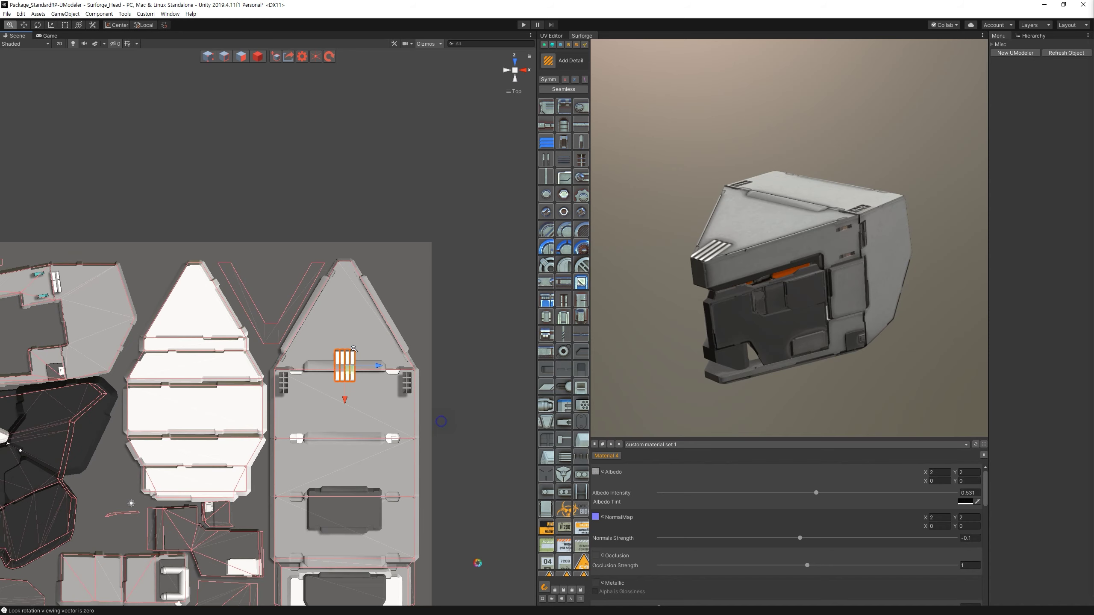
pyautogui.moveTo(377, 407); pyautogui.dragTo(383, 307, button='middle')
pyautogui.moveTo(350, 308); pyautogui.dragTo(355, 468)
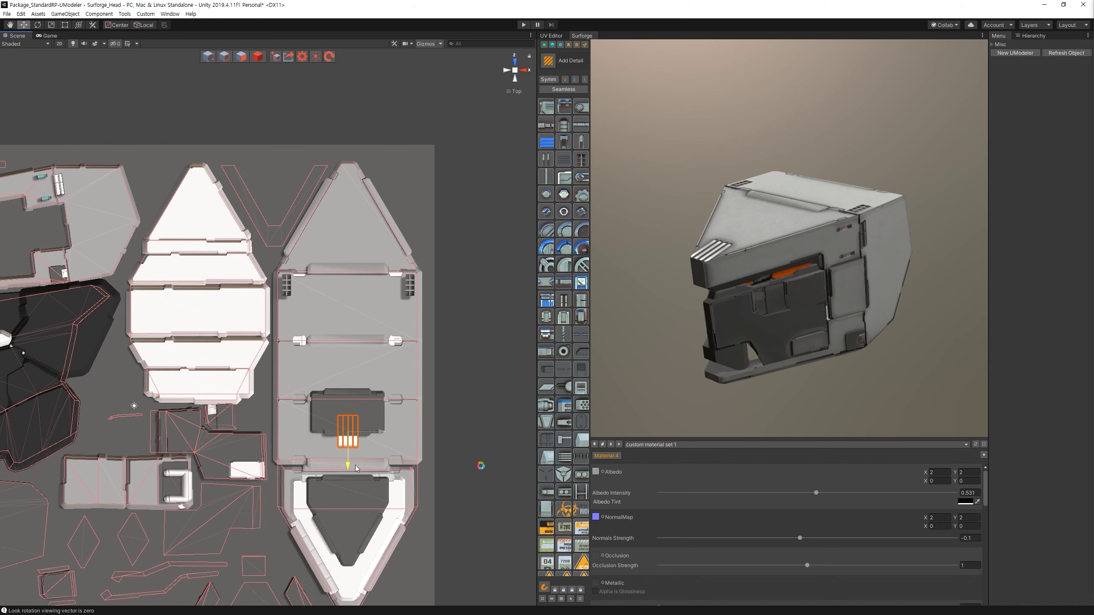
pyautogui.keyDown('alt'); pyautogui.moveTo(689, 327); pyautogui.dragTo(705, 298); pyautogui.keyUp('alt')
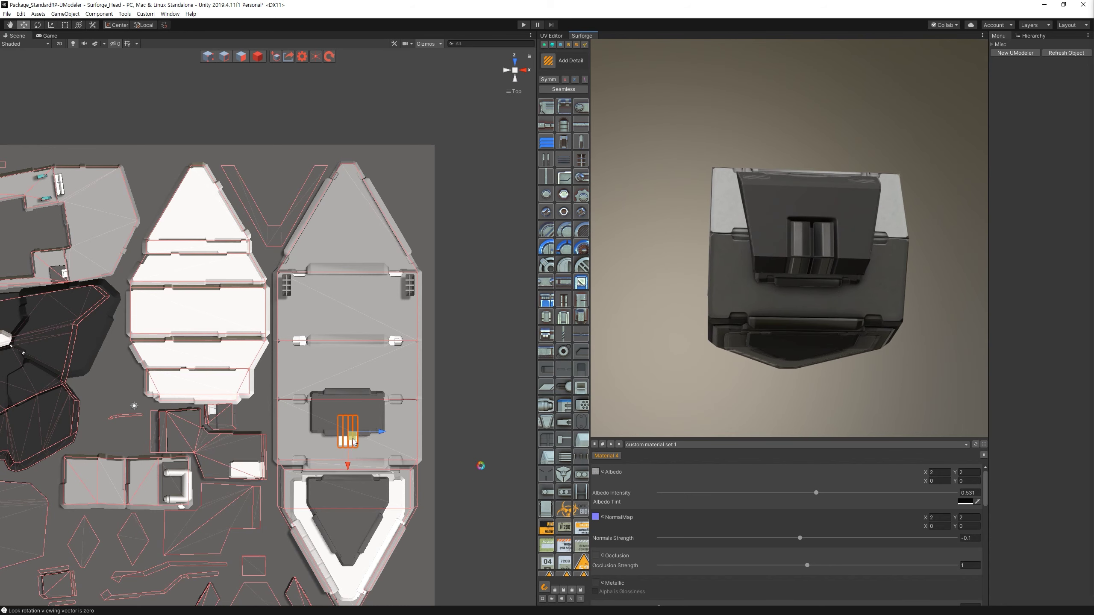
pyautogui.scroll(-2, 358, 438)
pyautogui.moveTo(358, 438); pyautogui.dragTo(346, 311, button='middle')
pyautogui.moveTo(348, 334)
pyautogui.mouseDown()
pyautogui.moveTo(348, 462)
pyautogui.moveTo(354, 431)
pyautogui.mouseUp()
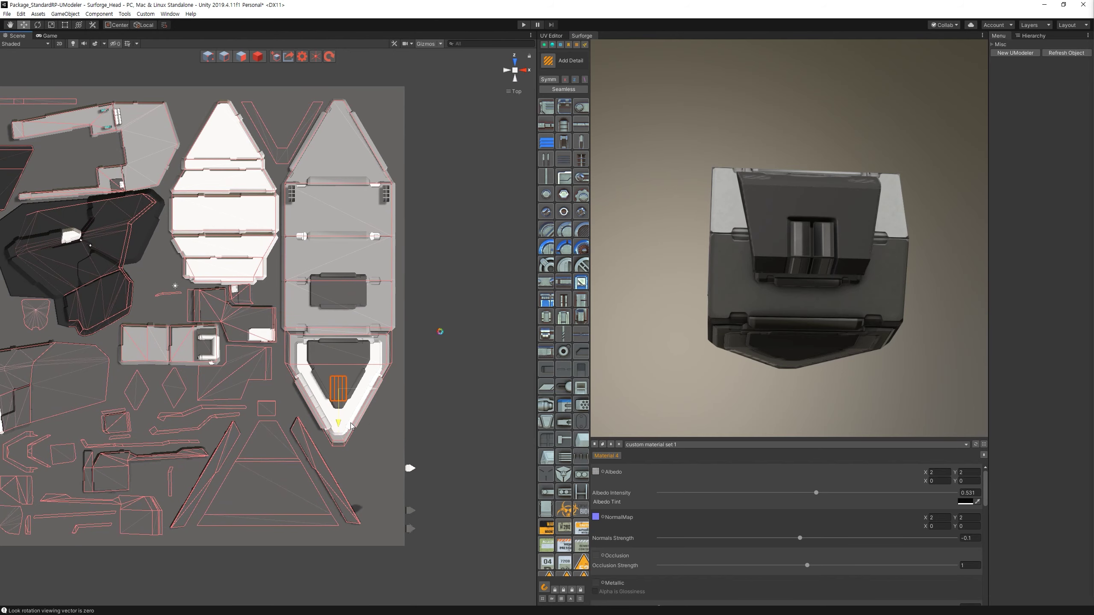
pyautogui.scroll(5, 350, 425)
pyautogui.keyDown('alt'); pyautogui.moveTo(354, 422); pyautogui.dragTo(269, 306); pyautogui.keyUp('alt')
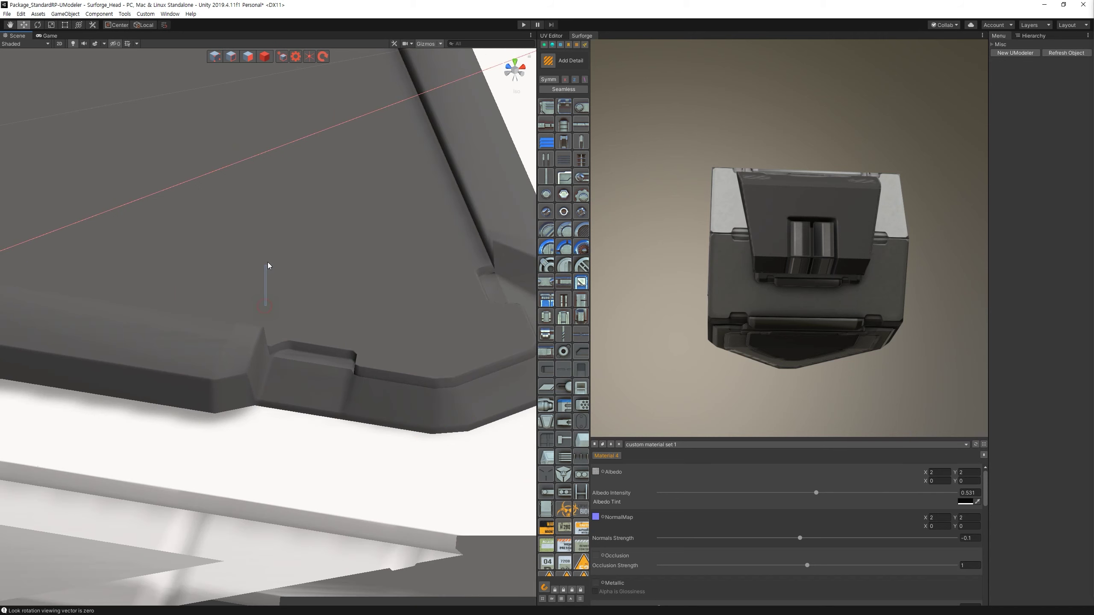
# Select the vent detail and raise it so its four white ridges stand out.
pyautogui.click(278, 293)
pyautogui.click(269, 312)
pyautogui.click(274, 298)
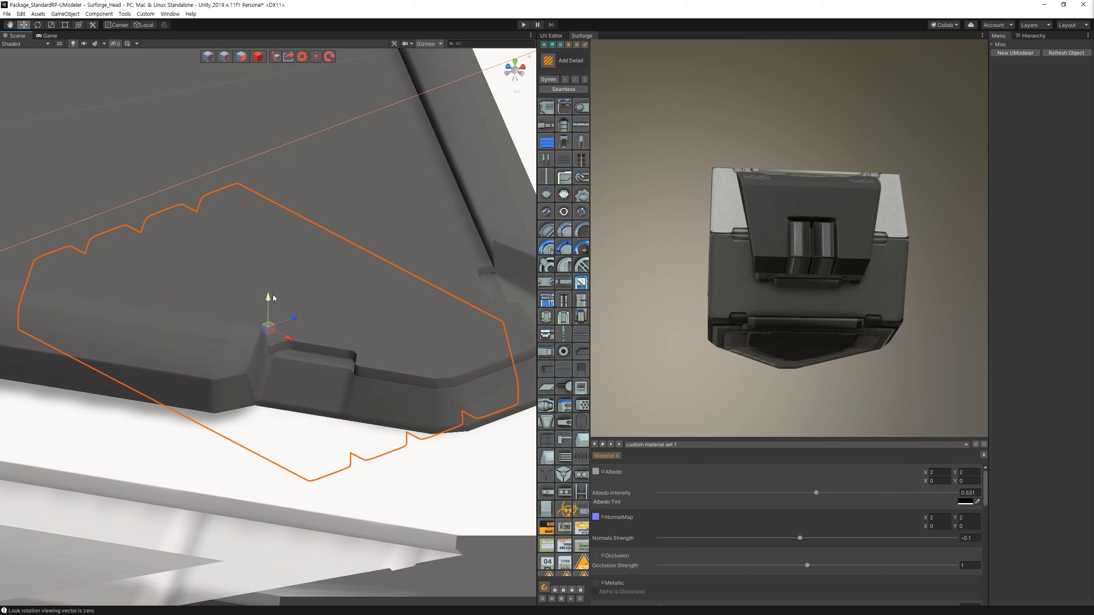
pyautogui.moveTo(268, 299); pyautogui.dragTo(295, 197)
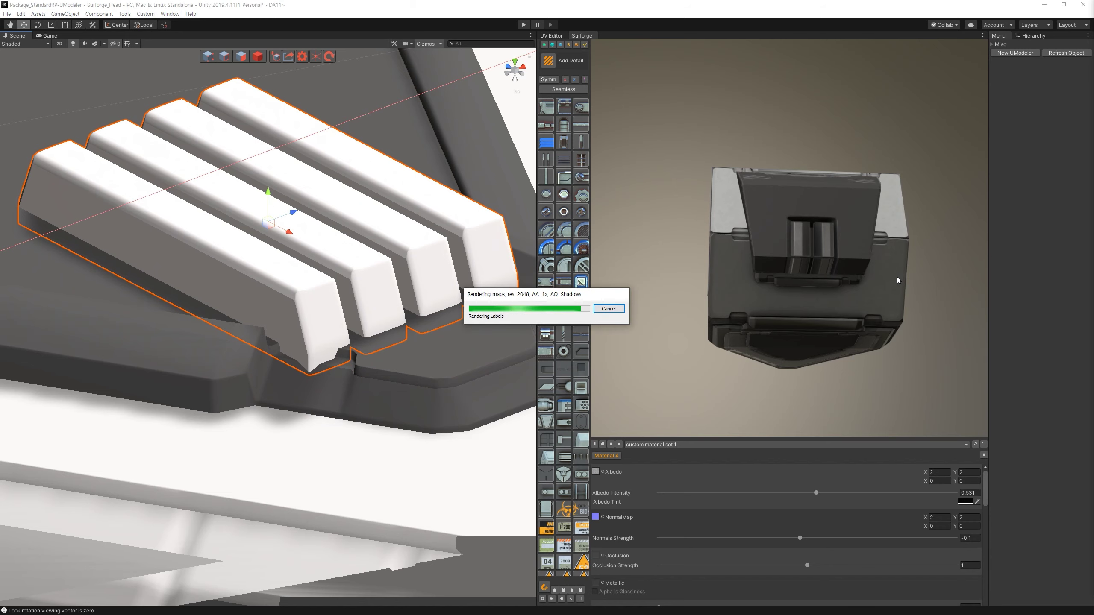
# Orbit the Scene view and helmet preview to check the raised vent ridges.
pyautogui.moveTo(897, 276); pyautogui.dragTo(954, 269)
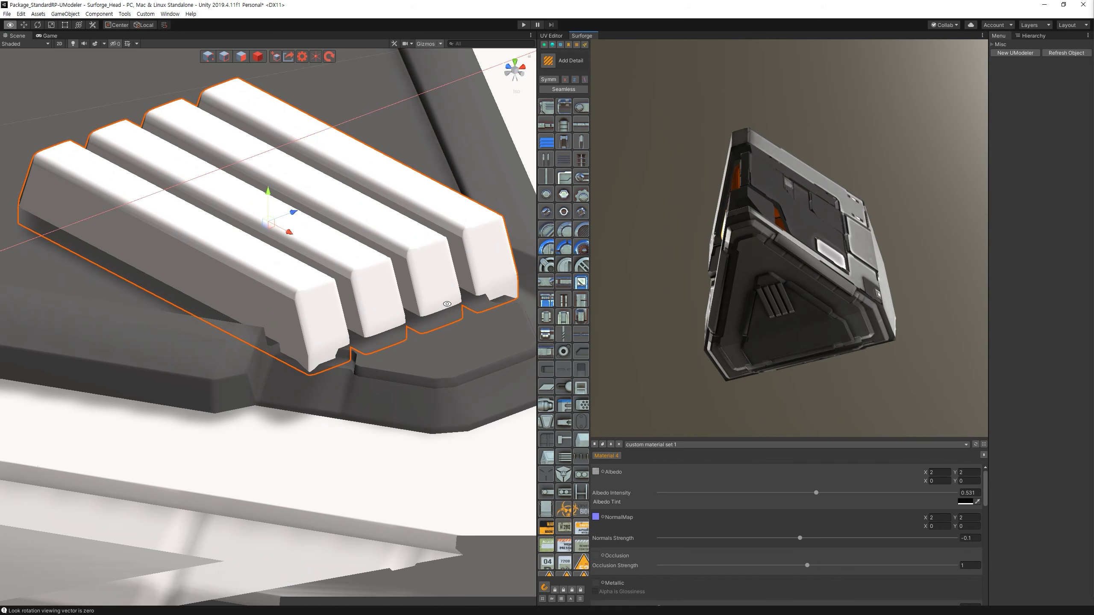
pyautogui.keyDown('alt'); pyautogui.moveTo(370, 242); pyautogui.dragTo(397, 358); pyautogui.keyUp('alt')
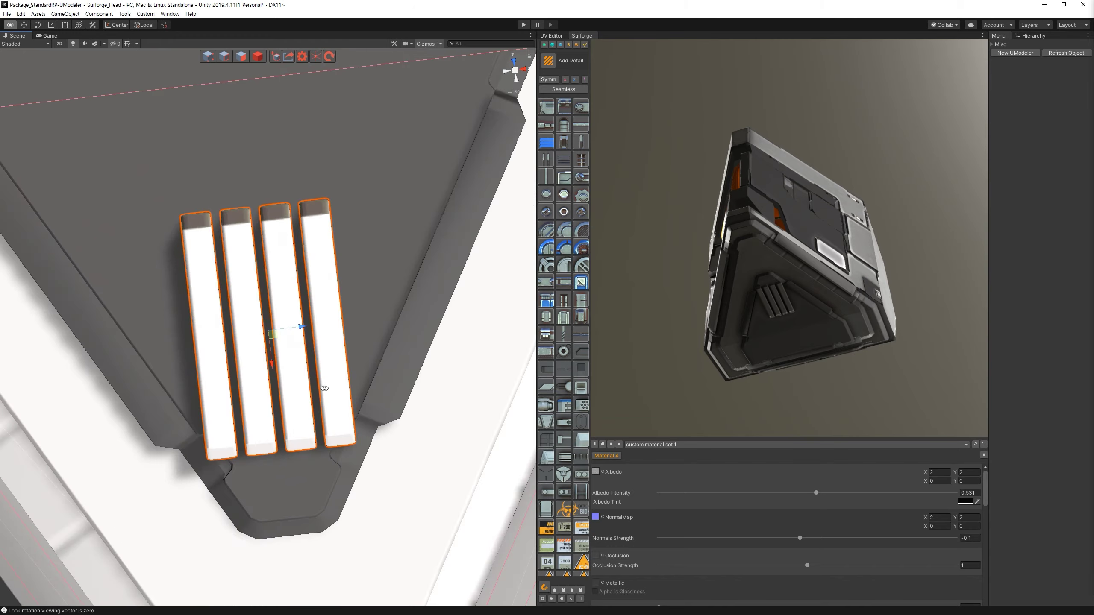
pyautogui.moveTo(397, 358)
pyautogui.keyDown('alt'); pyautogui.mouseDown()
pyautogui.moveTo(840, 289)
pyautogui.moveTo(826, 277)
pyautogui.moveTo(815, 308)
pyautogui.mouseUp(); pyautogui.keyUp('alt')
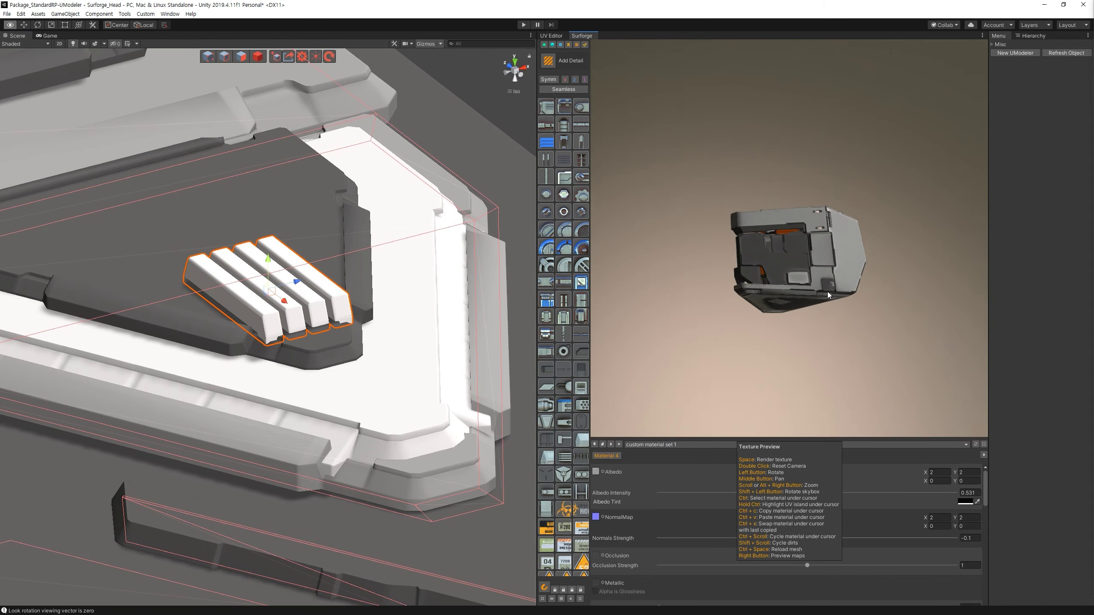
pyautogui.moveTo(362, 349)
pyautogui.keyDown('alt'); pyautogui.mouseDown()
pyautogui.moveTo(276, 311)
pyautogui.moveTo(289, 348)
pyautogui.mouseUp(); pyautogui.keyUp('alt')
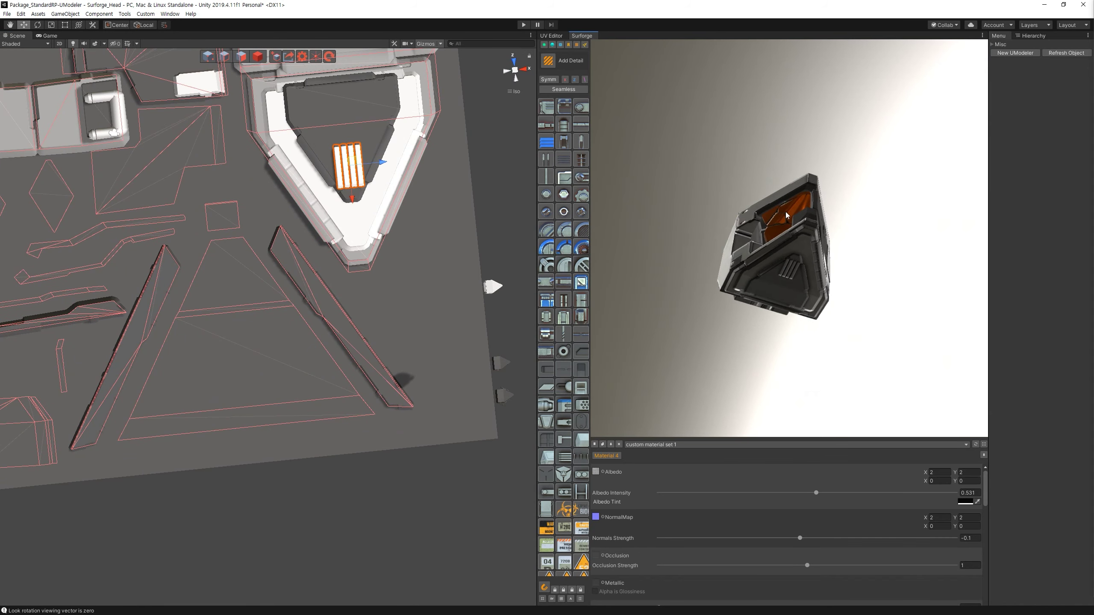
pyautogui.moveTo(785, 216)
pyautogui.mouseDown()
pyautogui.moveTo(746, 179)
pyautogui.moveTo(667, 240)
pyautogui.mouseUp()
pyautogui.press('ctrl')
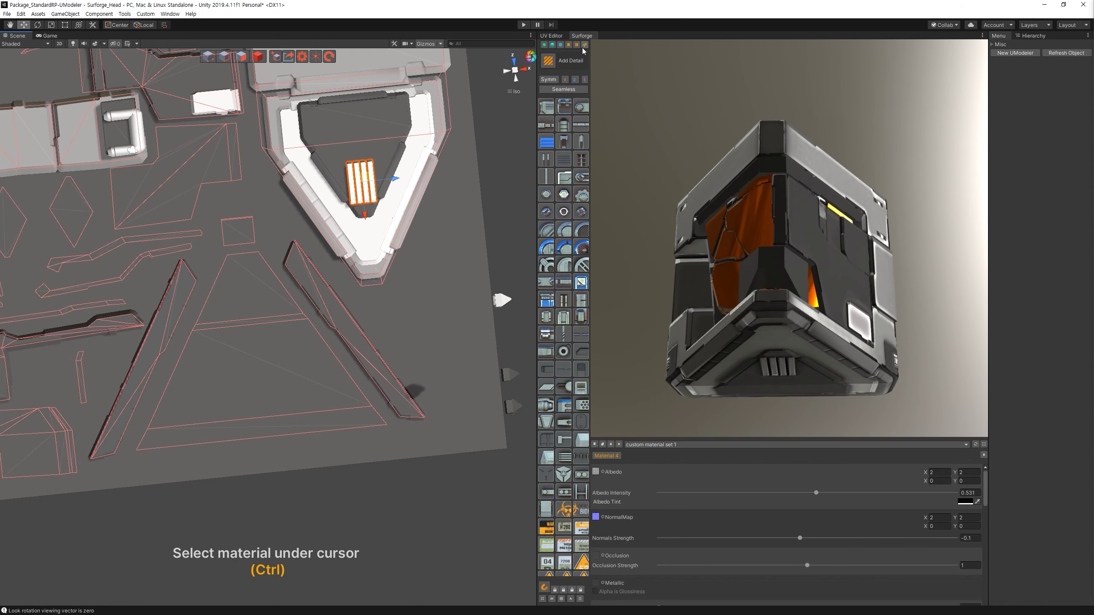
# Lasso-select the small and large triangular UV islands plus the adjoining strip.
pyautogui.click(580, 47)
pyautogui.doubleClick(258, 300)
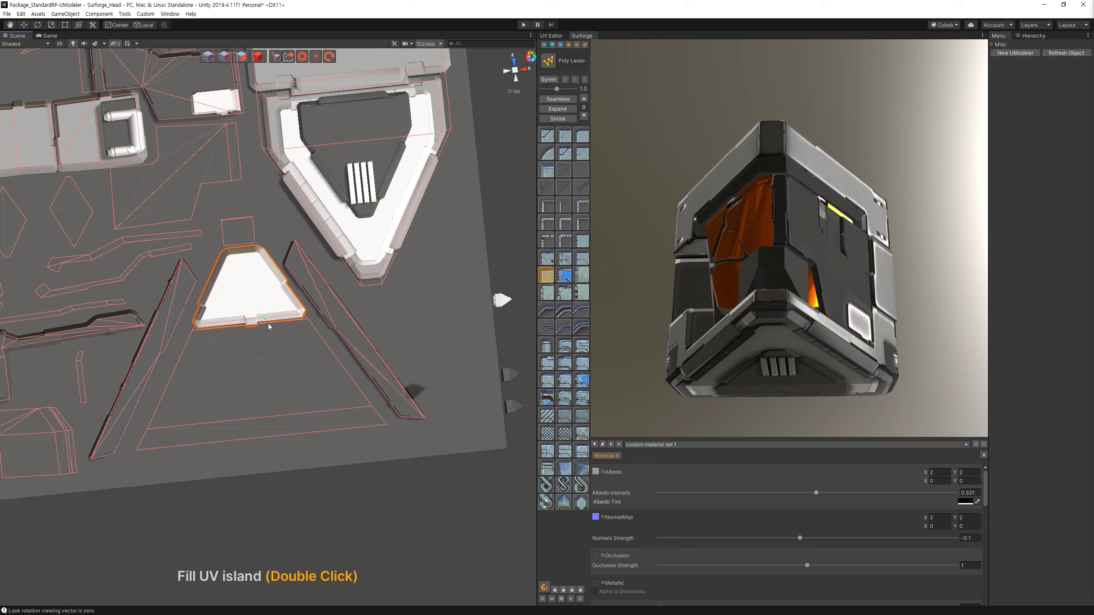
pyautogui.doubleClick(282, 334)
pyautogui.click(336, 431)
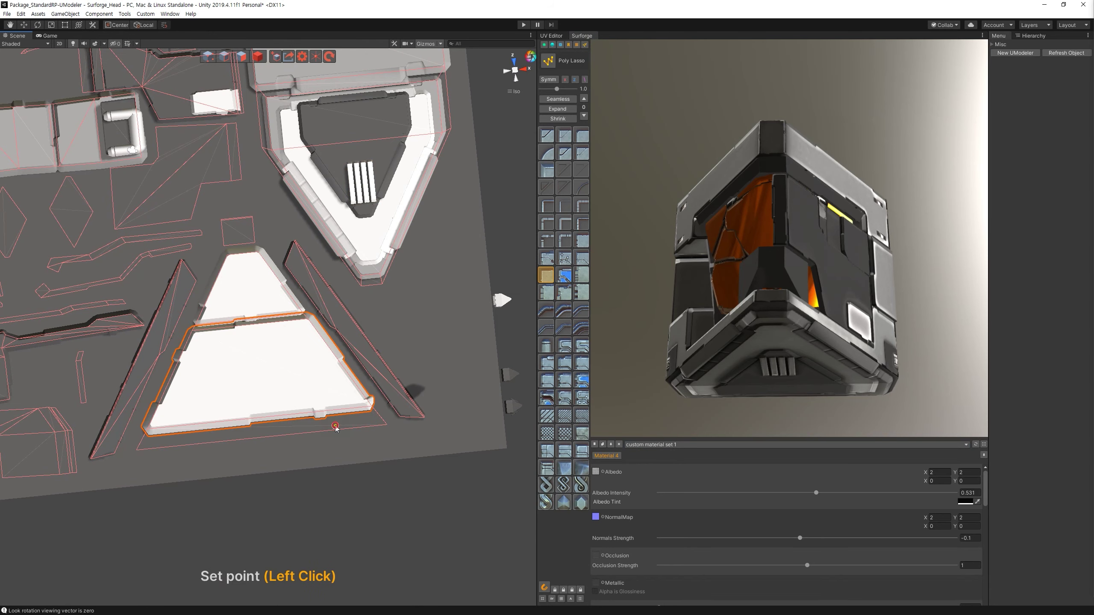
pyautogui.press('Escape')
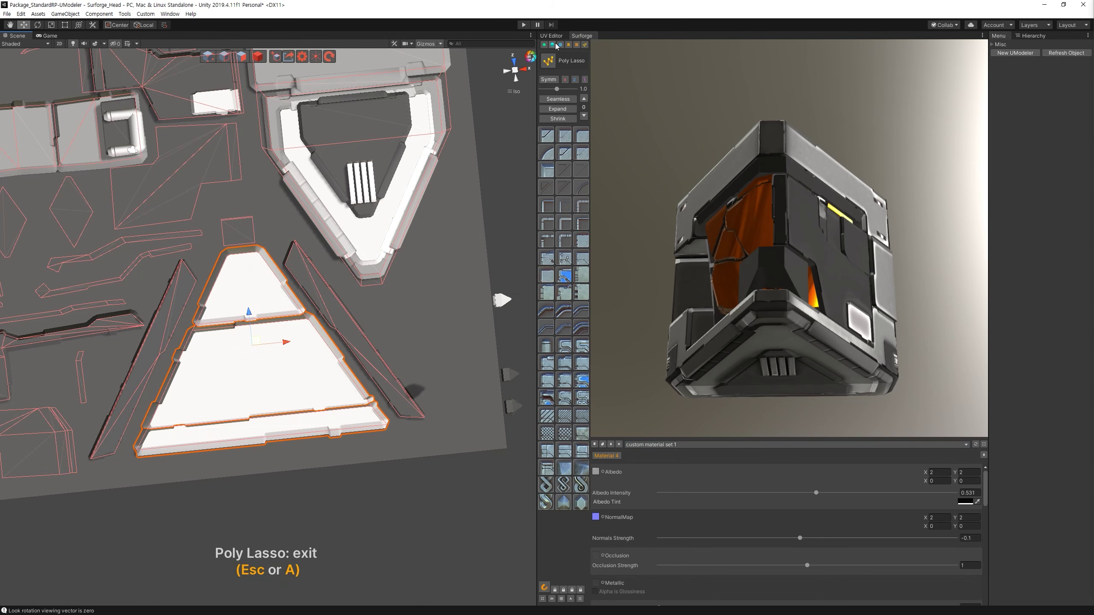
# Assign material mask 4 to the selected islands and check the helmet preview.
pyautogui.click(556, 45)
pyautogui.click(582, 88)
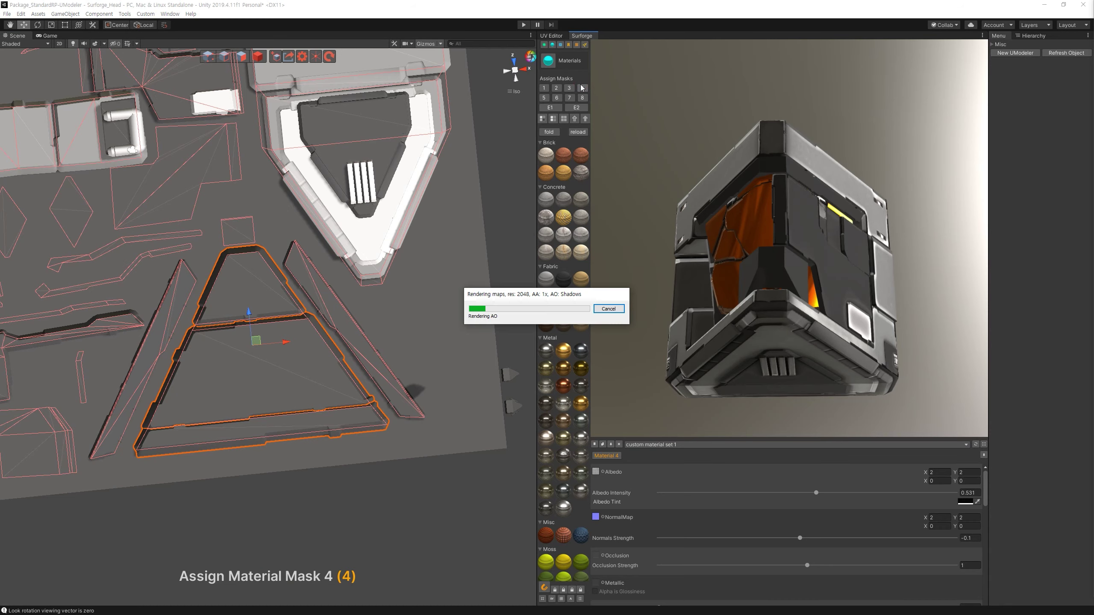
pyautogui.moveTo(721, 169); pyautogui.dragTo(720, 203)
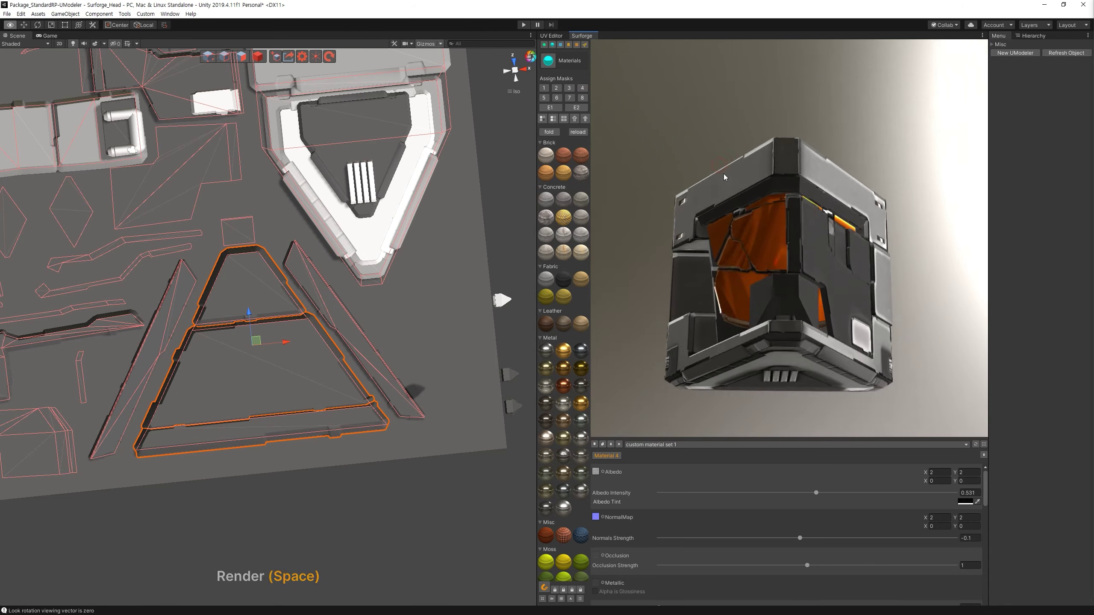
pyautogui.moveTo(112, 173)
pyautogui.keyDown('alt'); pyautogui.mouseDown(button='right')
pyautogui.moveTo(78, 152)
pyautogui.moveTo(759, 402)
pyautogui.mouseUp(button='right'); pyautogui.keyUp('alt')
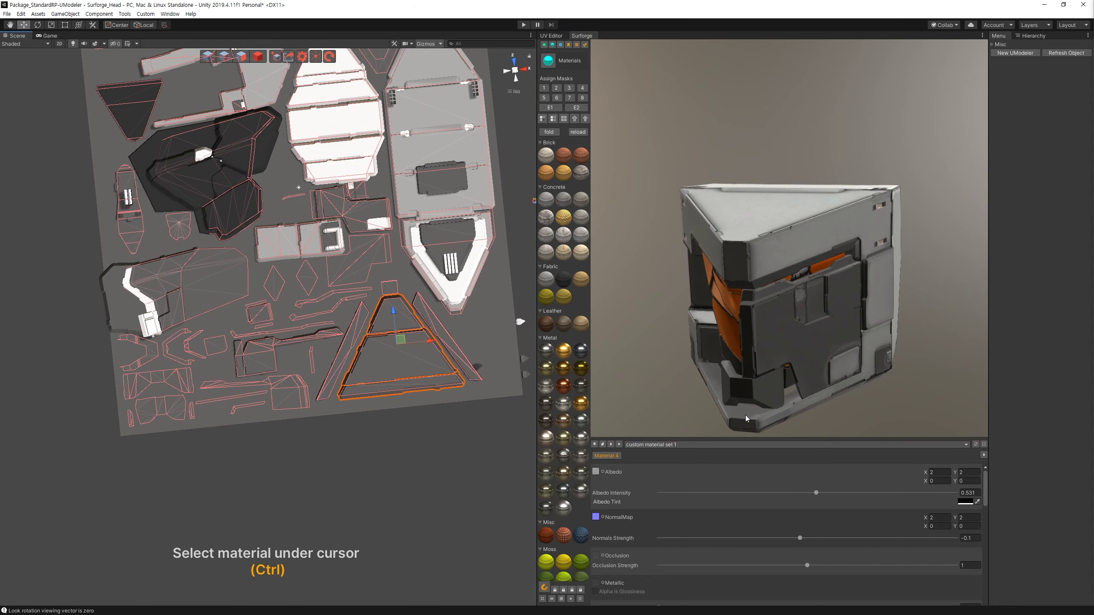
pyautogui.scroll(5, 440, 434)
pyautogui.moveTo(448, 446); pyautogui.dragTo(440, 435, button='middle')
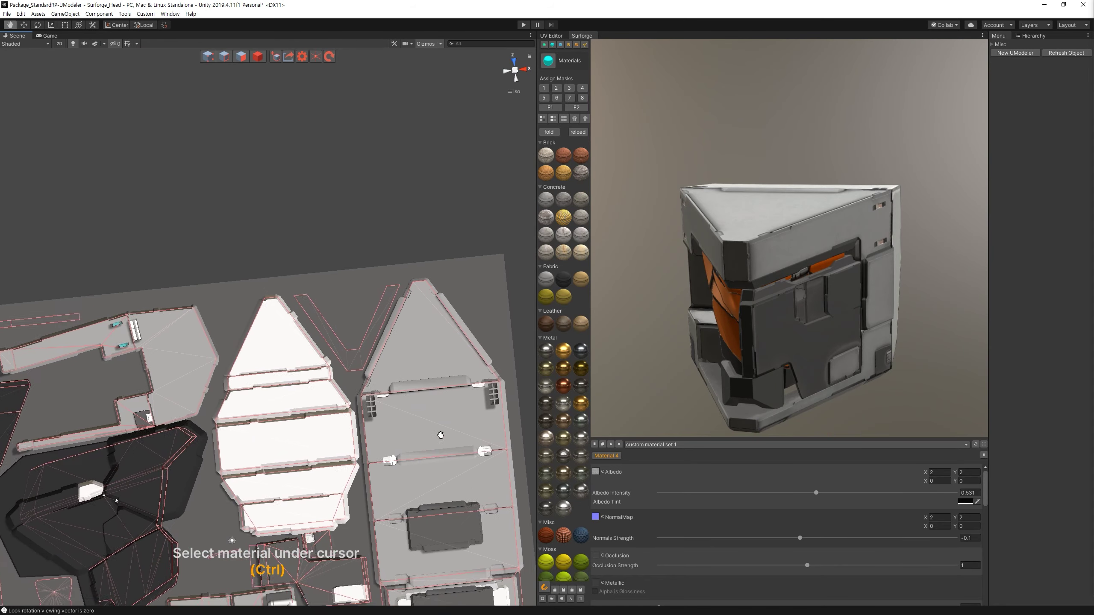
# Draw a V-shaped panel along the V-shaped UV island with a different profile.
pyautogui.keyDown('alt'); pyautogui.moveTo(440, 434); pyautogui.dragTo(609, 94, button='right'); pyautogui.keyUp('alt')
pyautogui.click(584, 44)
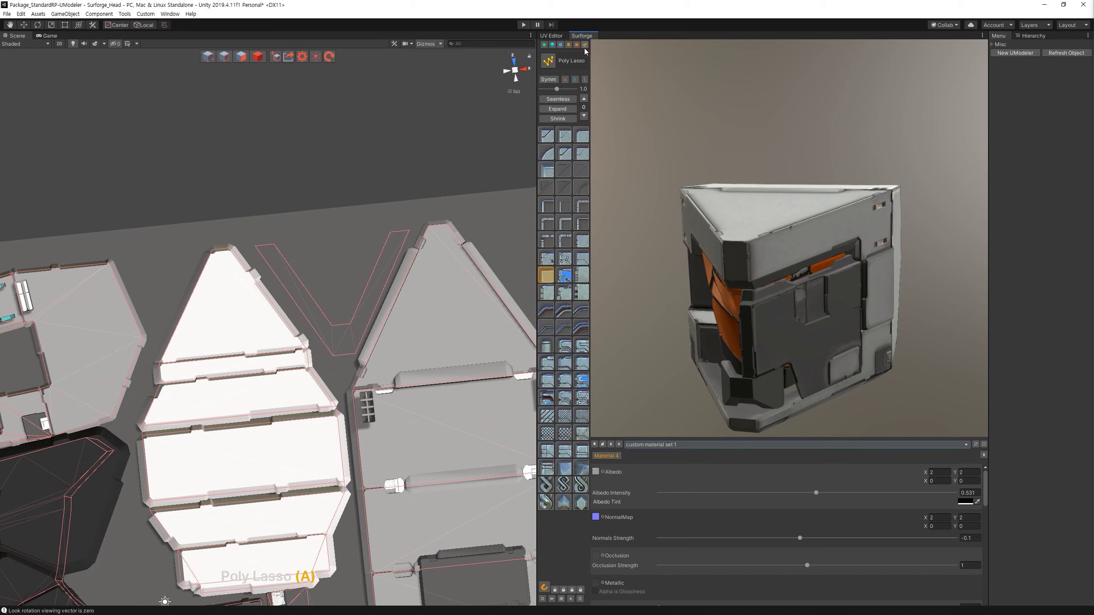
pyautogui.click(350, 352)
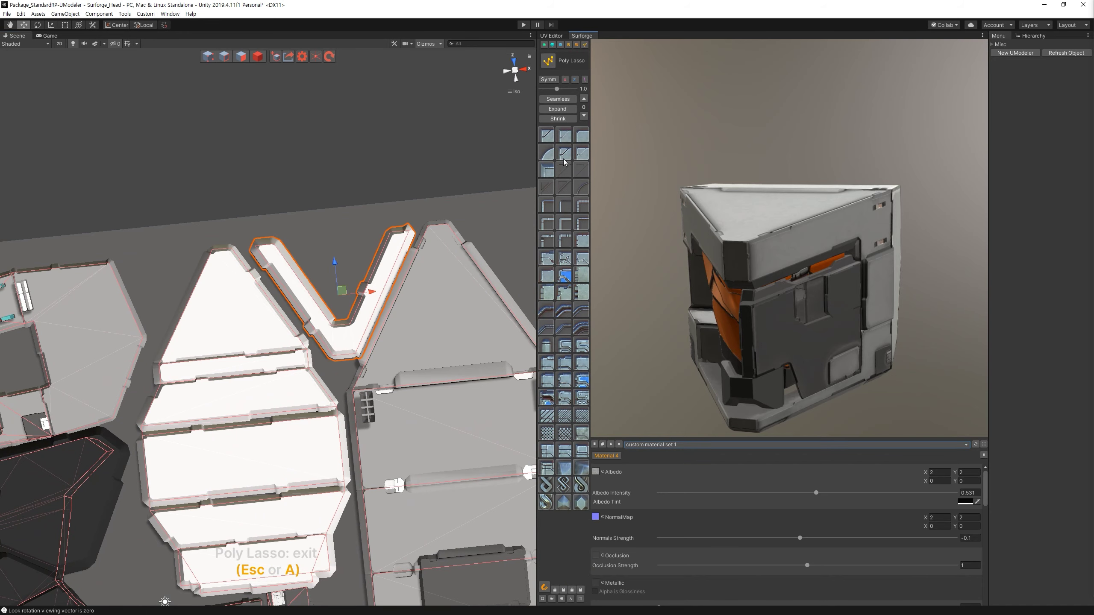
pyautogui.click(564, 292)
pyautogui.scroll(3, 327, 302)
pyautogui.moveTo(301, 280)
pyautogui.keyDown('alt'); pyautogui.mouseDown()
pyautogui.moveTo(320, 305)
pyautogui.moveTo(313, 328)
pyautogui.mouseUp(); pyautogui.keyUp('alt')
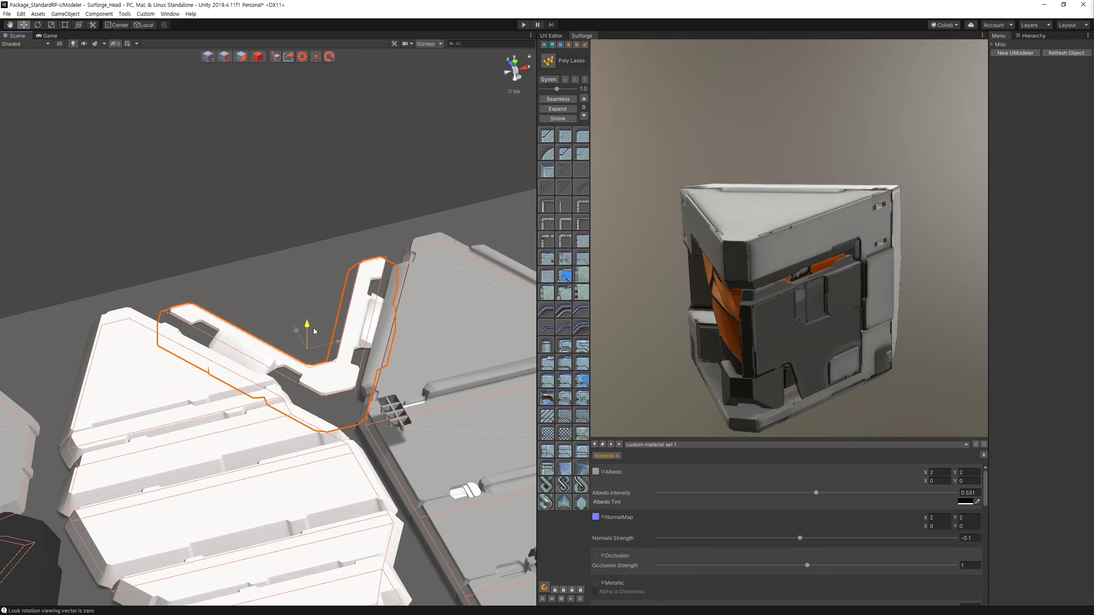
# Narrow the V-panel's profile by two steps and inspect the helmet's triangular top.
pyautogui.press('[')
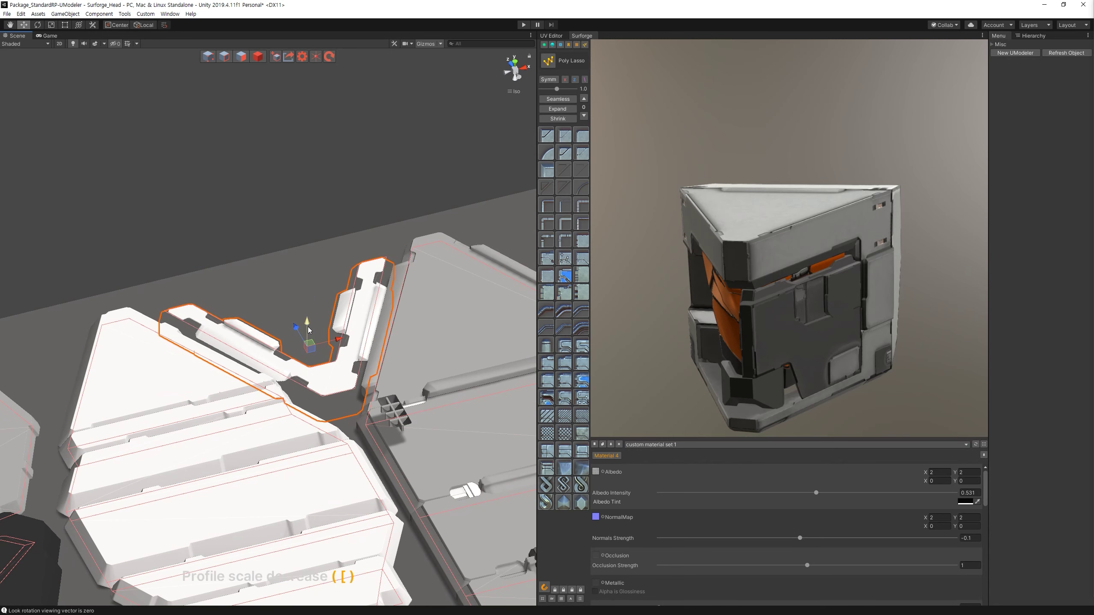
pyautogui.press('[')
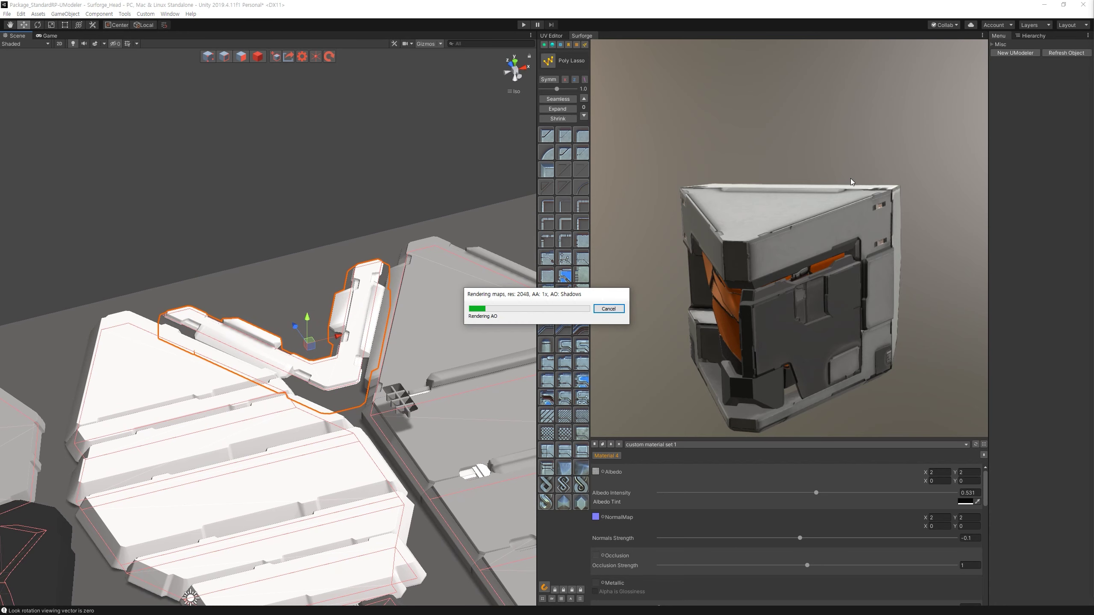
pyautogui.moveTo(851, 179)
pyautogui.mouseDown()
pyautogui.moveTo(863, 210)
pyautogui.moveTo(923, 219)
pyautogui.mouseUp()
pyautogui.press('ctrl')
pyautogui.keyDown('ctrl'); pyautogui.click(767, 361); pyautogui.keyUp('ctrl')
pyautogui.moveTo(224, 181)
pyautogui.keyDown('alt'); pyautogui.mouseDown()
pyautogui.moveTo(193, 187)
pyautogui.moveTo(181, 224)
pyautogui.mouseUp(); pyautogui.keyUp('alt')
pyautogui.moveTo(757, 302)
pyautogui.mouseDown()
pyautogui.moveTo(734, 359)
pyautogui.moveTo(735, 341)
pyautogui.moveTo(684, 323)
pyautogui.moveTo(770, 324)
pyautogui.mouseUp()
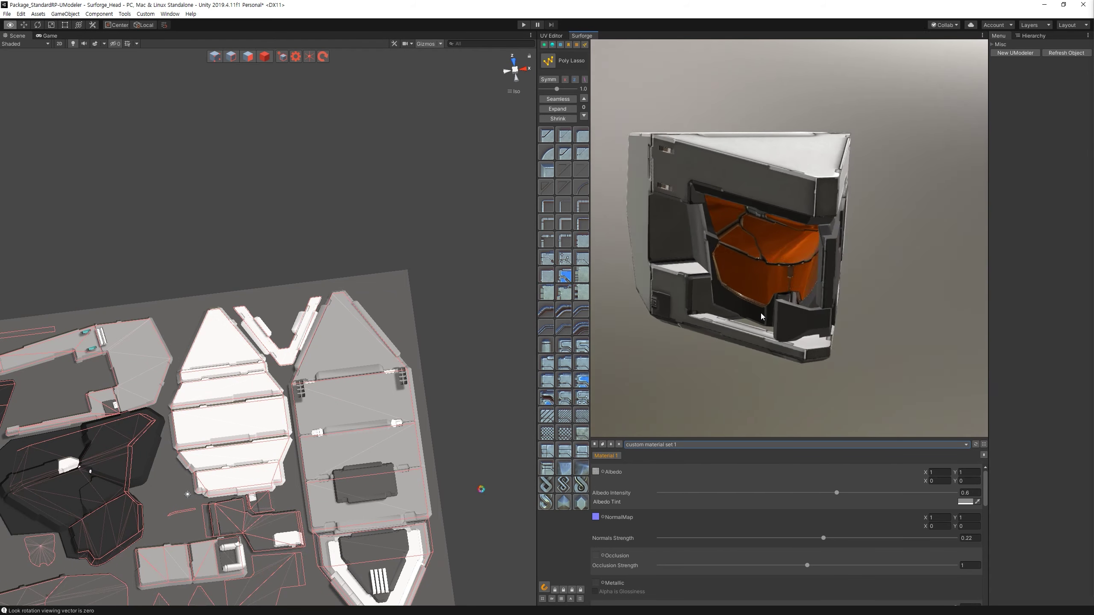
# Pick Material 4 from the helmet surface and zoom into the UV layout.
pyautogui.moveTo(770, 324); pyautogui.dragTo(763, 334)
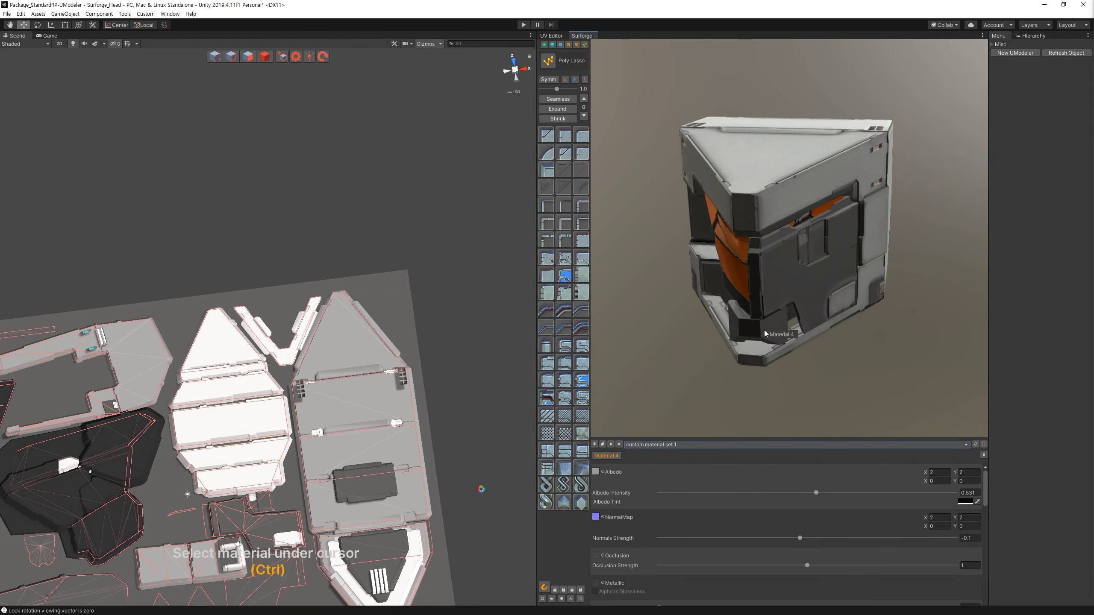
pyautogui.keyDown('ctrl'); pyautogui.click(370, 427); pyautogui.keyUp('ctrl')
pyautogui.scroll(3, 302, 408)
pyautogui.scroll(3, 302, 400)
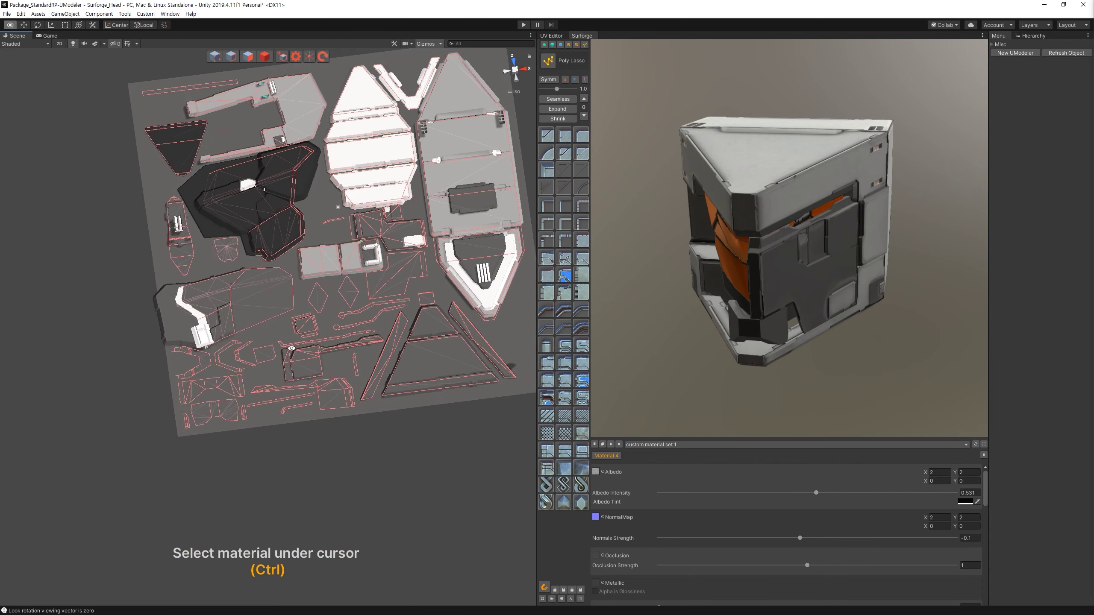
pyautogui.moveTo(302, 401); pyautogui.dragTo(301, 387, button='middle')
pyautogui.scroll(3, 301, 387)
pyautogui.scroll(2, 373, 379)
pyautogui.scroll(2, 373, 378)
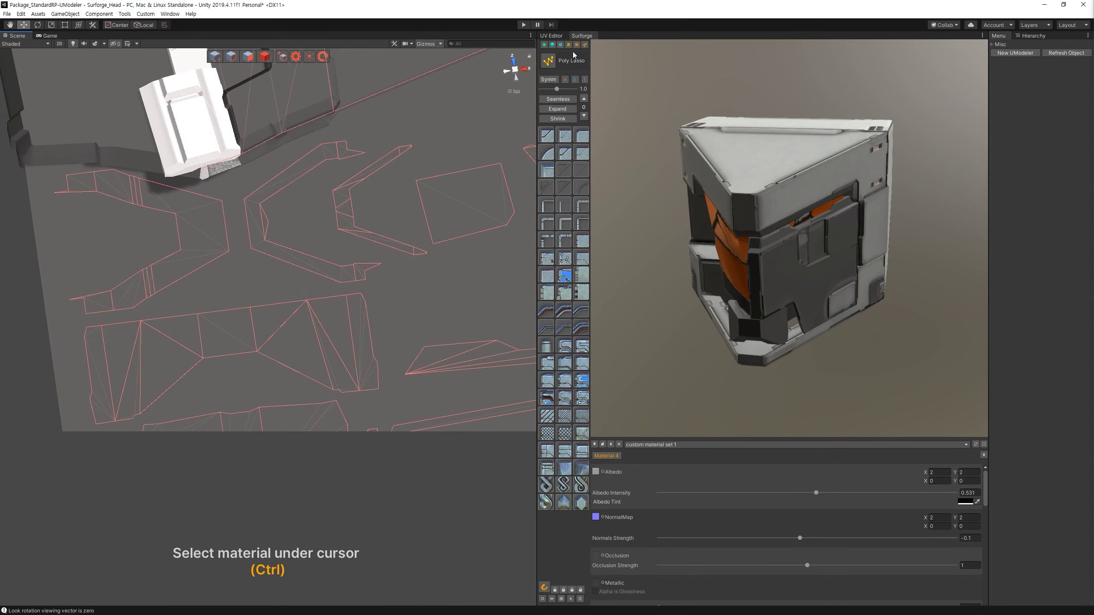
# Draw poly-lasso panel outlines on the right and left mirrored UV islands.
pyautogui.click(585, 45)
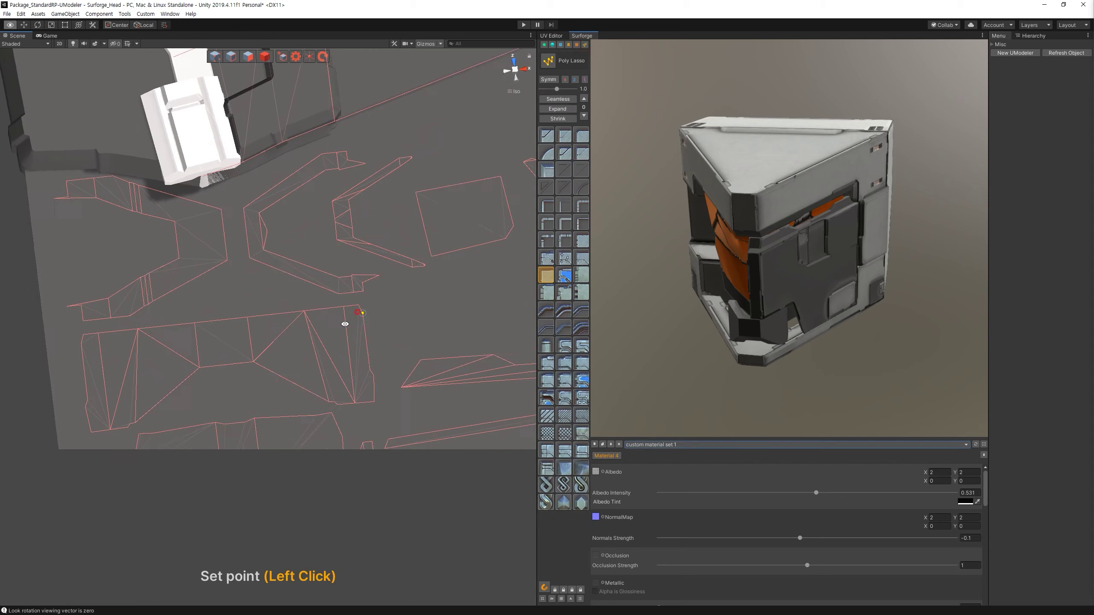
pyautogui.moveTo(773, 327); pyautogui.dragTo(714, 313)
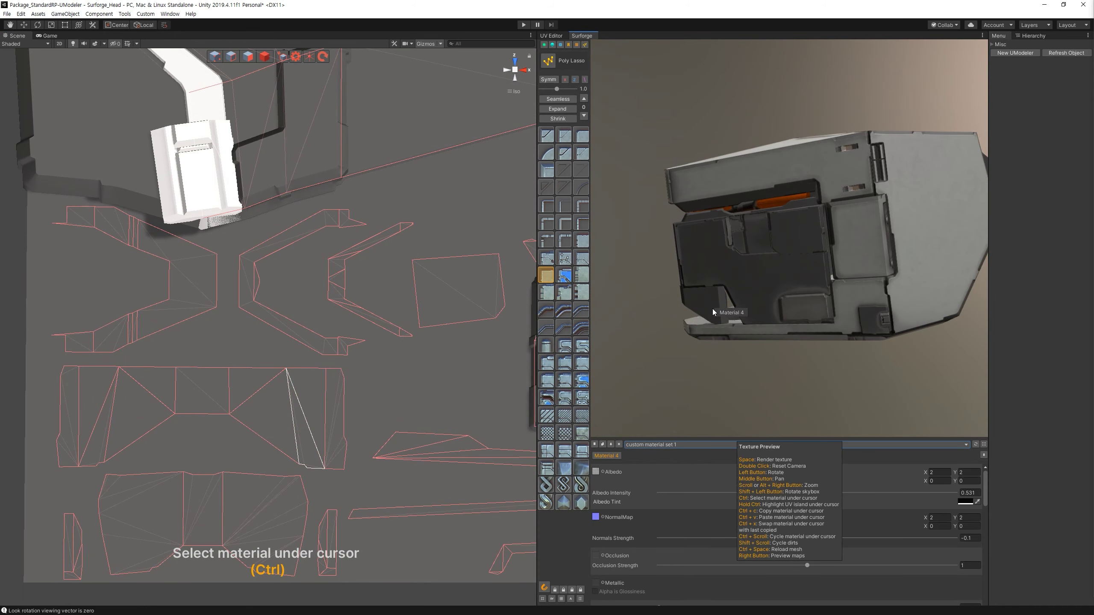
pyautogui.keyDown('alt'); pyautogui.moveTo(275, 353); pyautogui.dragTo(267, 358); pyautogui.keyUp('alt')
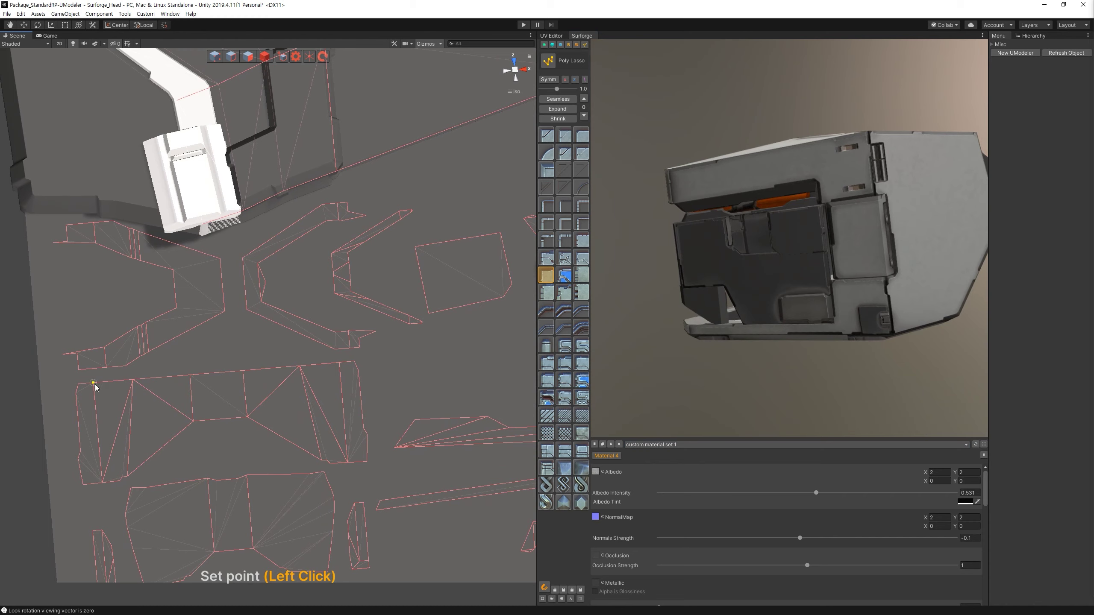
pyautogui.click(340, 362)
pyautogui.click(336, 371)
pyautogui.click(190, 375)
pyautogui.click(193, 421)
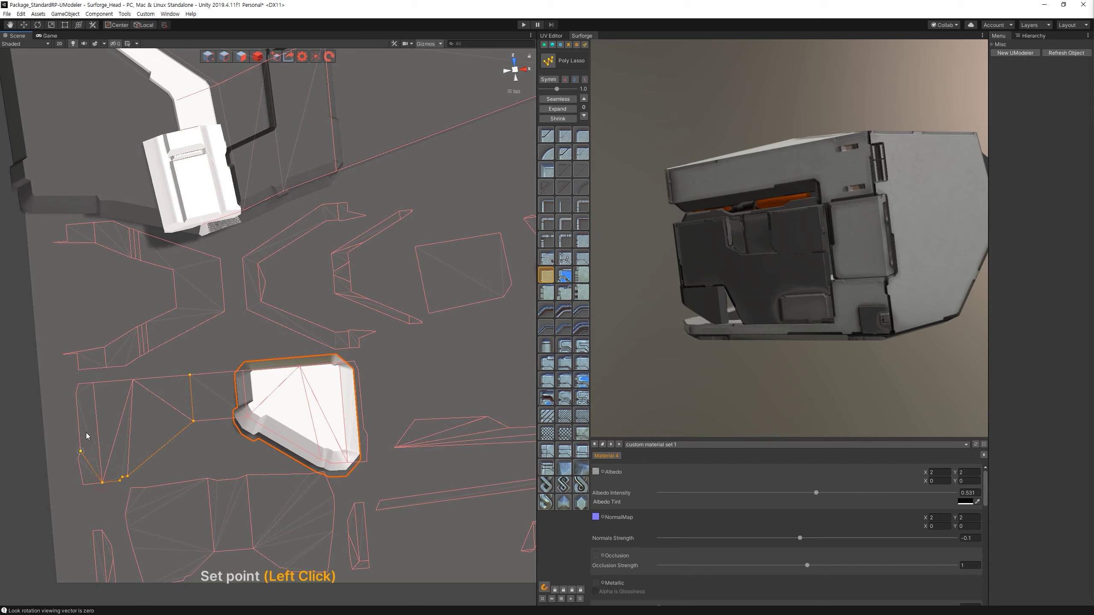
pyautogui.click(188, 374)
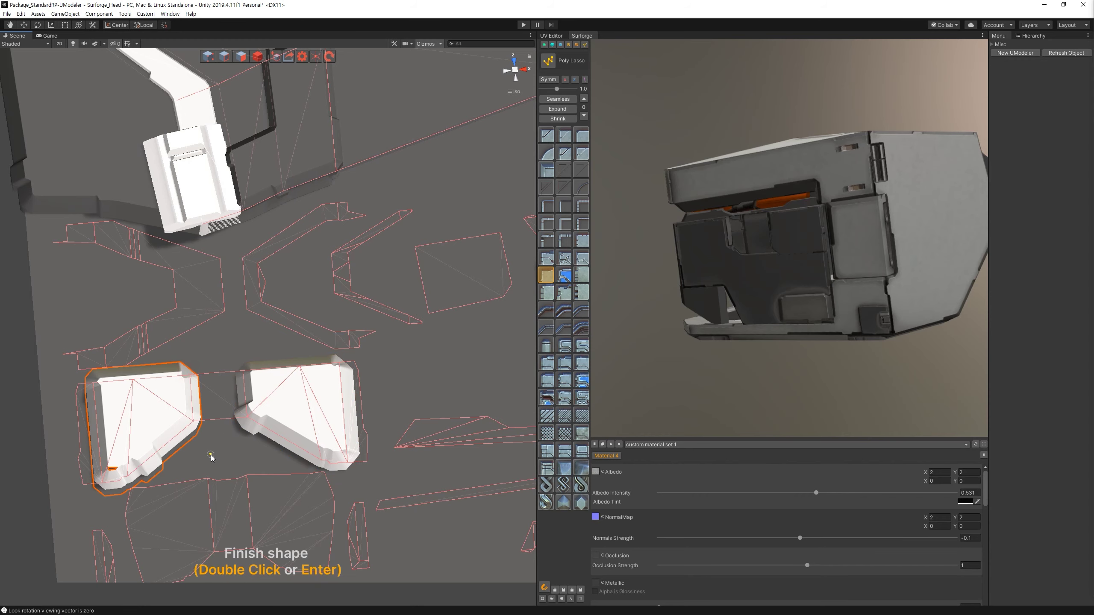
pyautogui.press('Return')
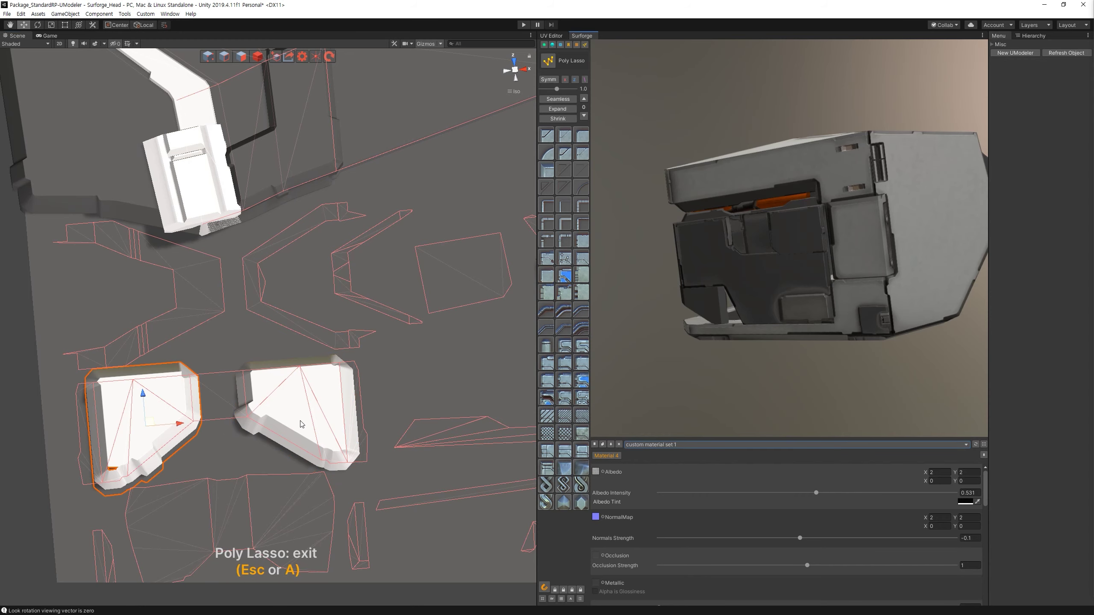
# Delete the extra left panel, shrink the right panel's profile, assign mask 4, and render.
pyautogui.press('Delete')
pyautogui.click(306, 415)
pyautogui.press('[')
pyautogui.press('[')
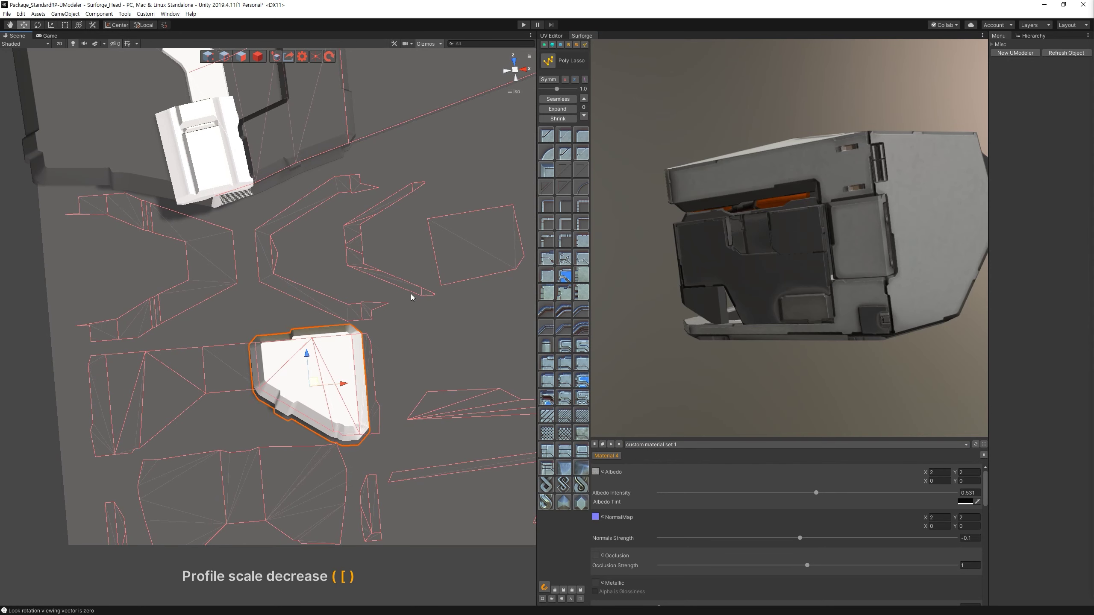
pyautogui.press('m')
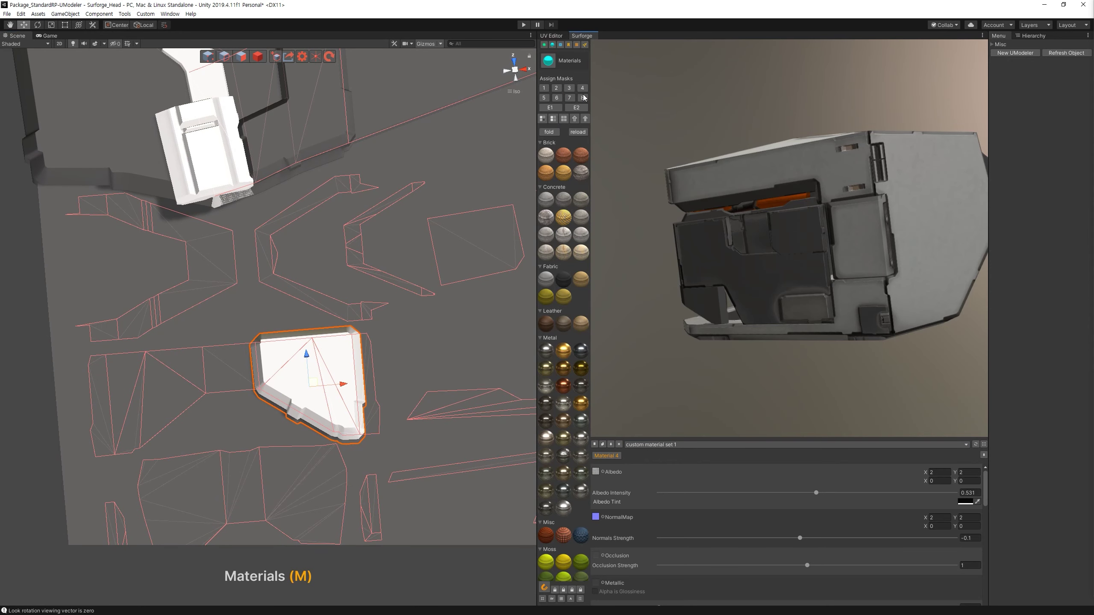
pyautogui.click(583, 87)
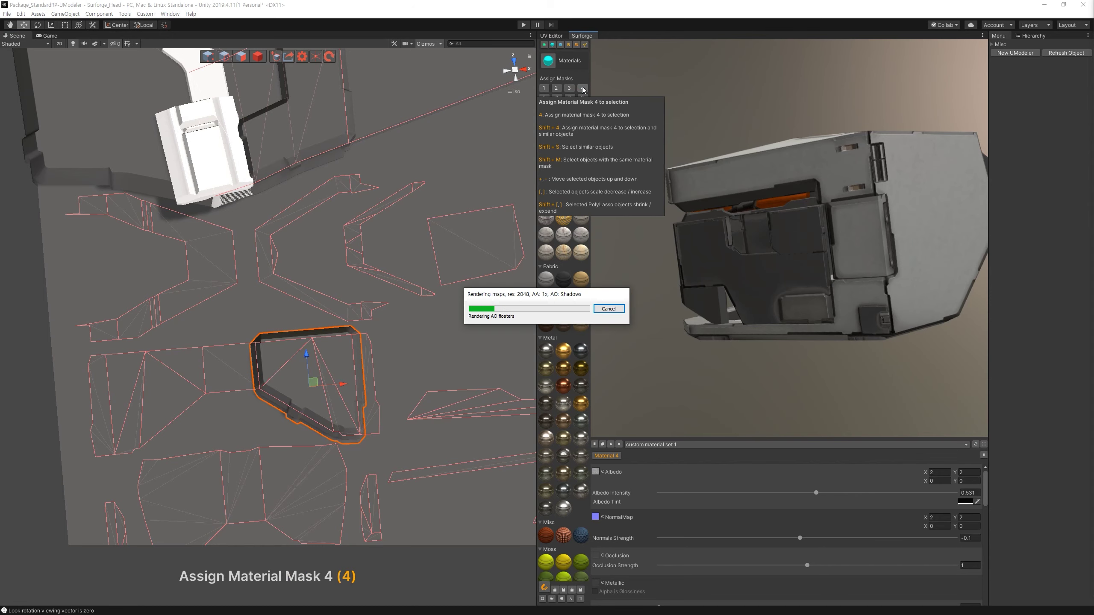
pyautogui.press('space')
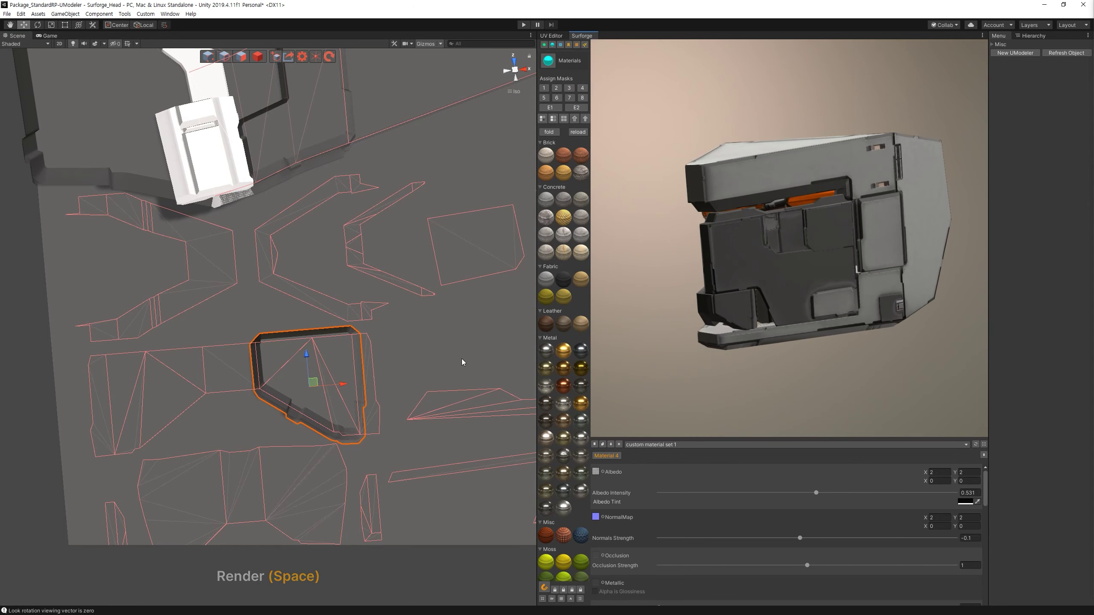
# Duplicate the panel to the left, squash it into a thin sliver, then delete it.
pyautogui.hotkey('ctrl', 'd')
pyautogui.moveTo(330, 392); pyautogui.dragTo(213, 398)
pyautogui.press('r')
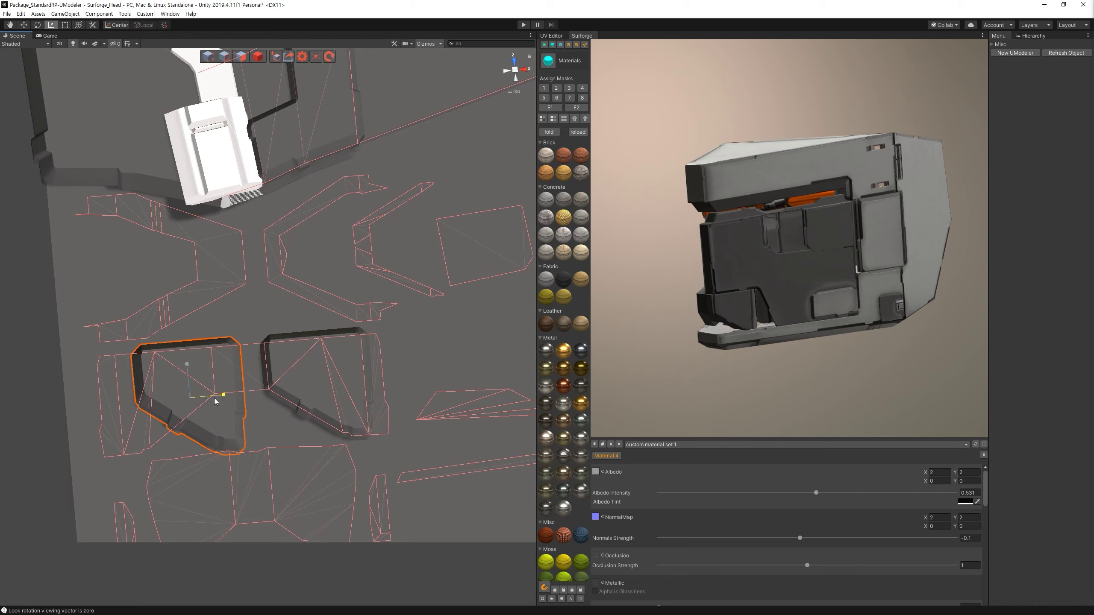
pyautogui.moveTo(217, 401); pyautogui.dragTo(191, 400)
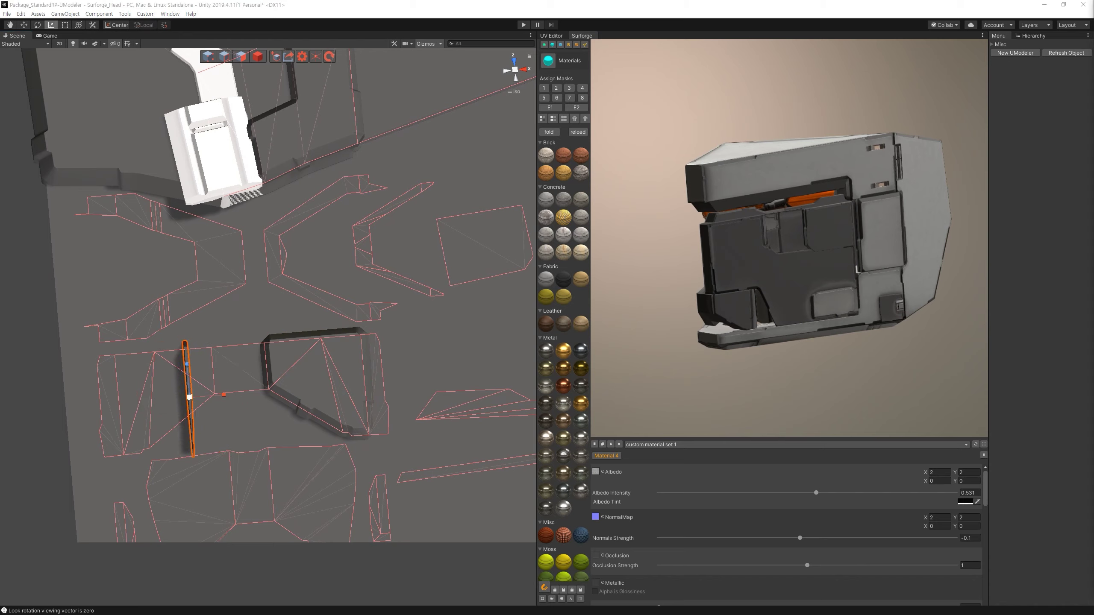
pyautogui.press('Delete')
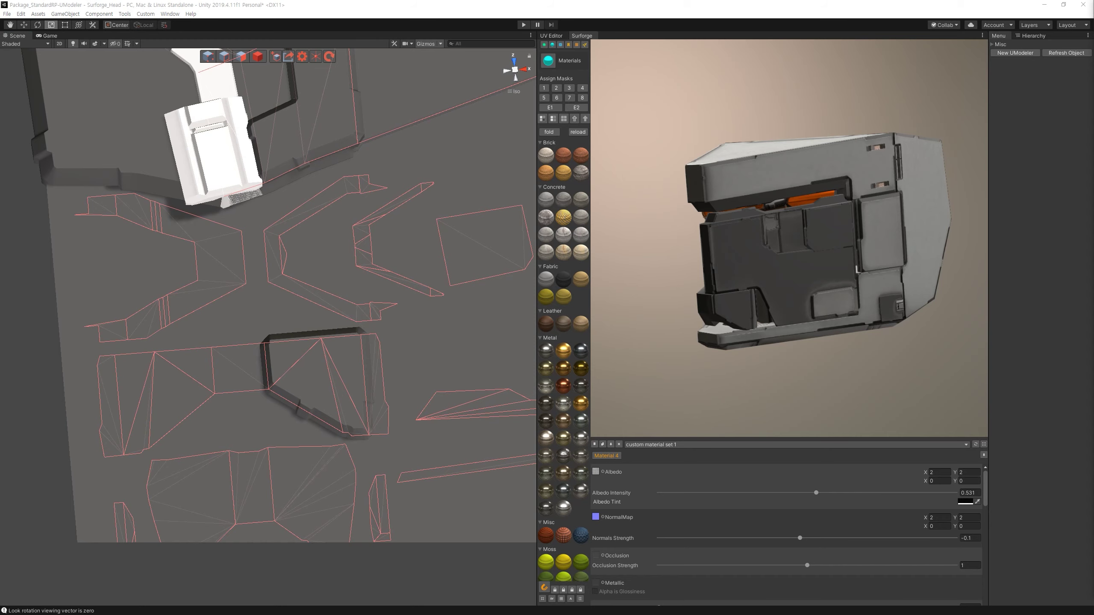
# Select the U-shaped panel on the left and frame it in view.
pyautogui.scroll(-5, 266, 437)
pyautogui.click(465, 332)
pyautogui.press('w')
pyautogui.click(273, 354)
pyautogui.click(255, 358)
pyautogui.press('f')
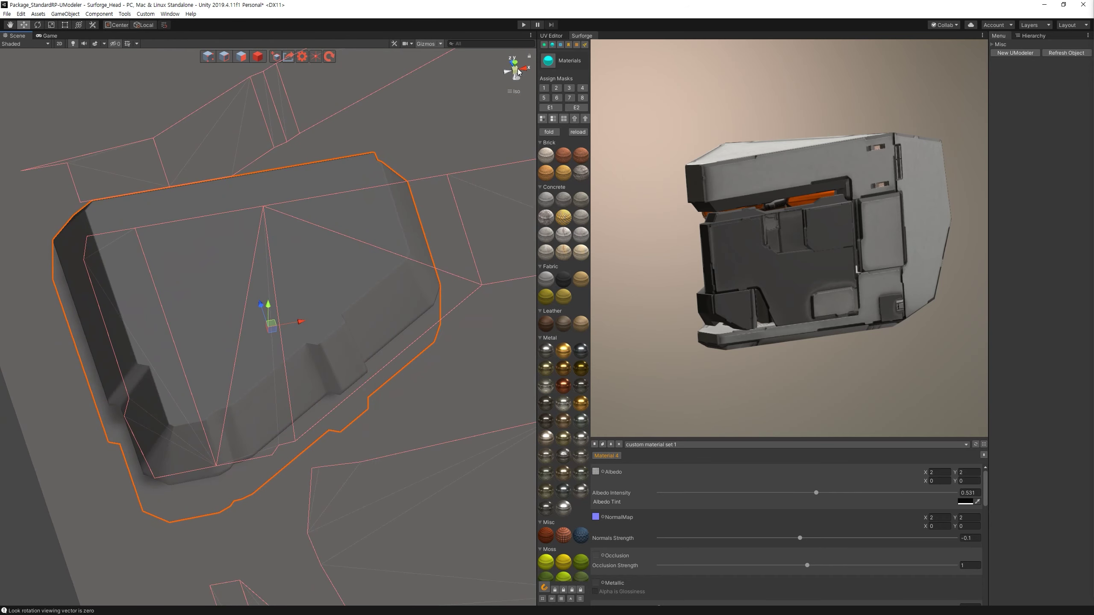
# From a top-down view, nudge the left and right panels slightly toward each other.
pyautogui.click(514, 65)
pyautogui.scroll(3, 455, 268)
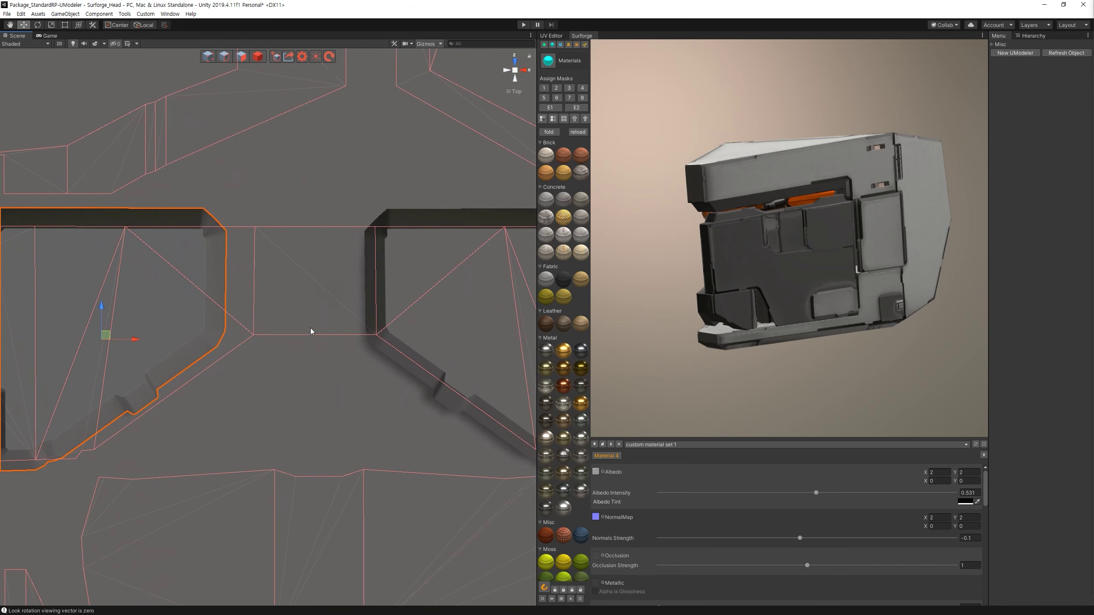
pyautogui.scroll(-2, 301, 328)
pyautogui.moveTo(159, 338); pyautogui.dragTo(191, 346, button='middle')
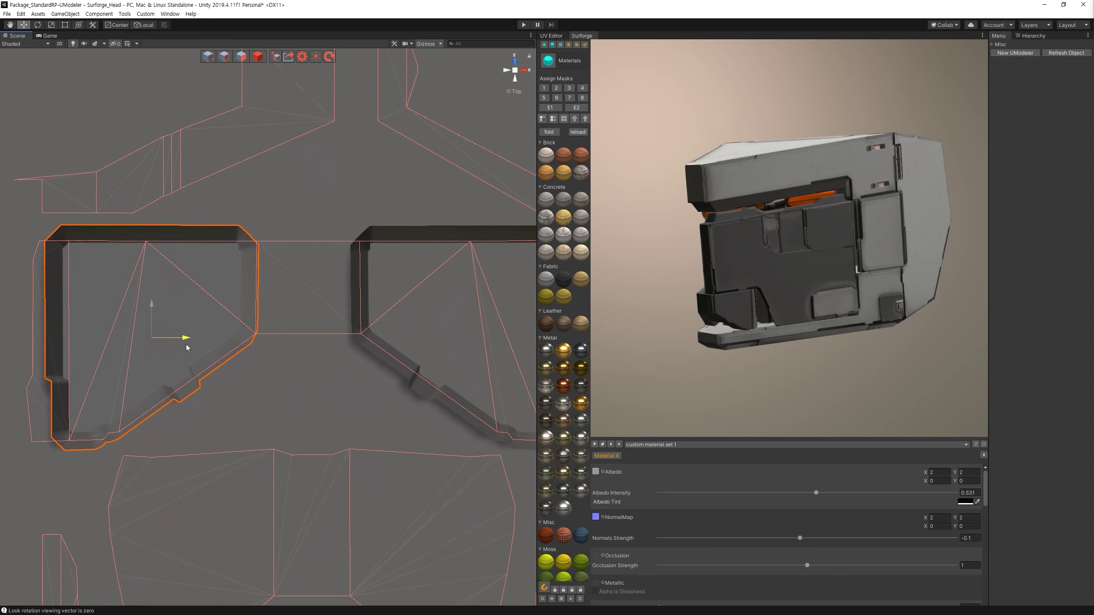
pyautogui.keyDown('alt'); pyautogui.moveTo(191, 345); pyautogui.dragTo(198, 263, button='right'); pyautogui.keyUp('alt')
pyautogui.moveTo(239, 274); pyautogui.dragTo(225, 274, button='middle')
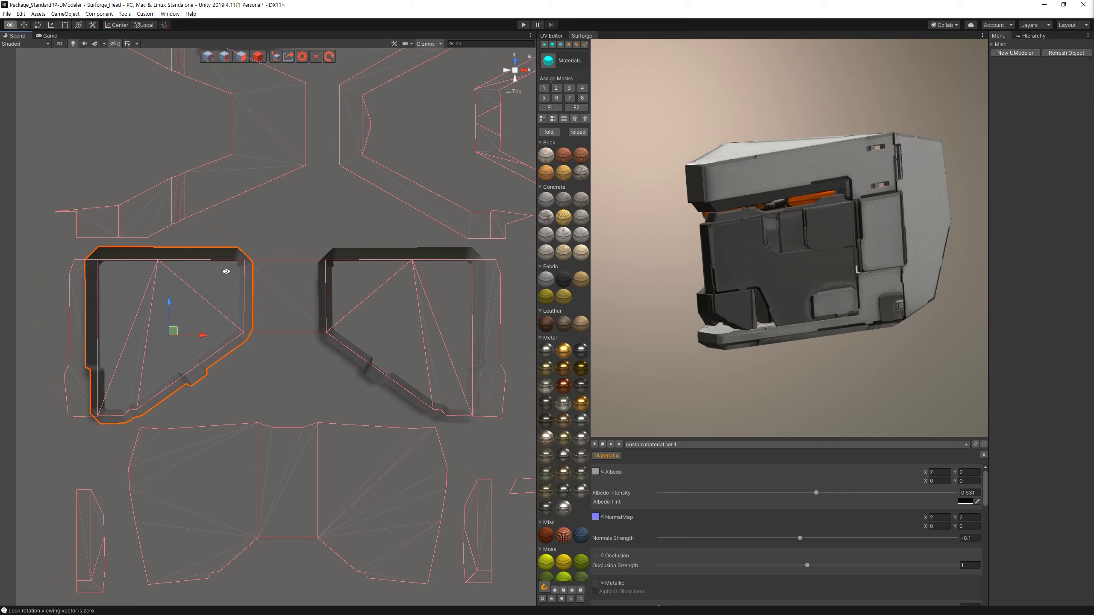
pyautogui.moveTo(199, 335); pyautogui.dragTo(204, 337)
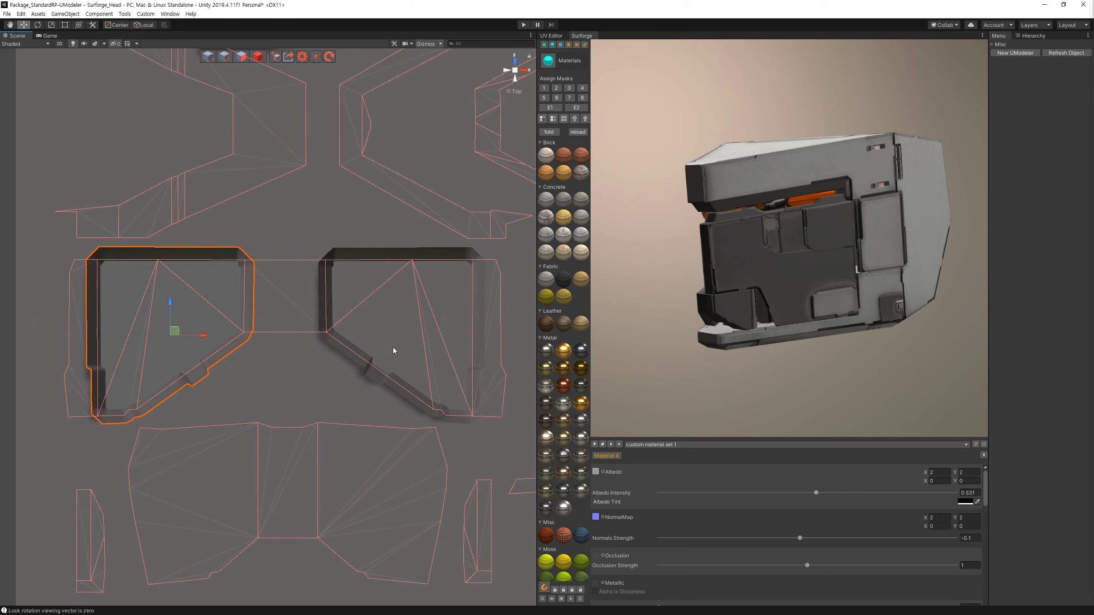
pyautogui.click(410, 347)
pyautogui.moveTo(434, 337); pyautogui.dragTo(432, 341)
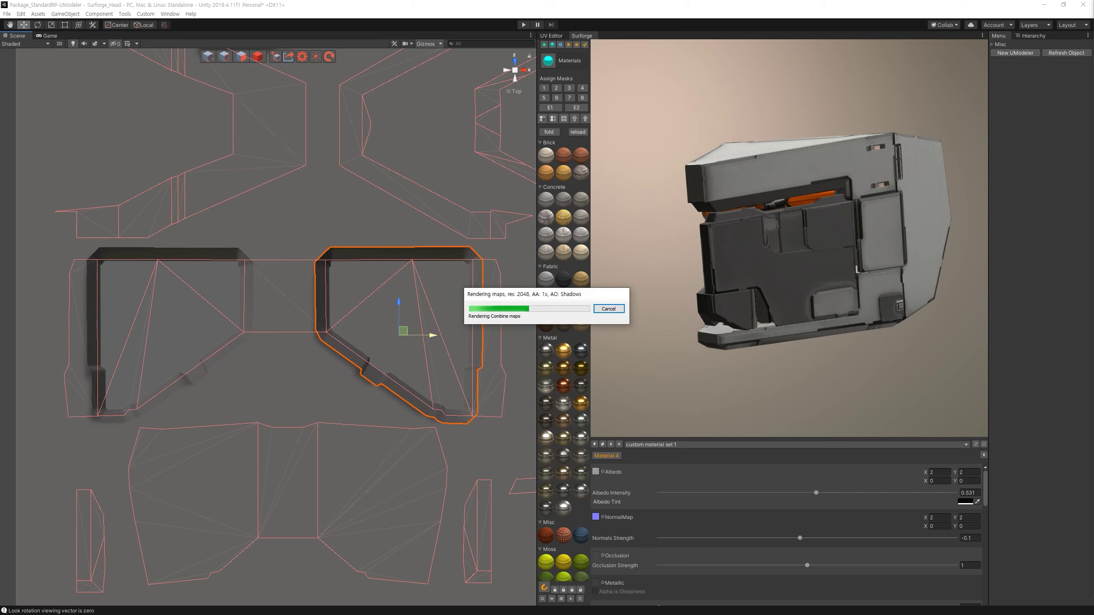
pyautogui.moveTo(800, 284); pyautogui.dragTo(735, 280)
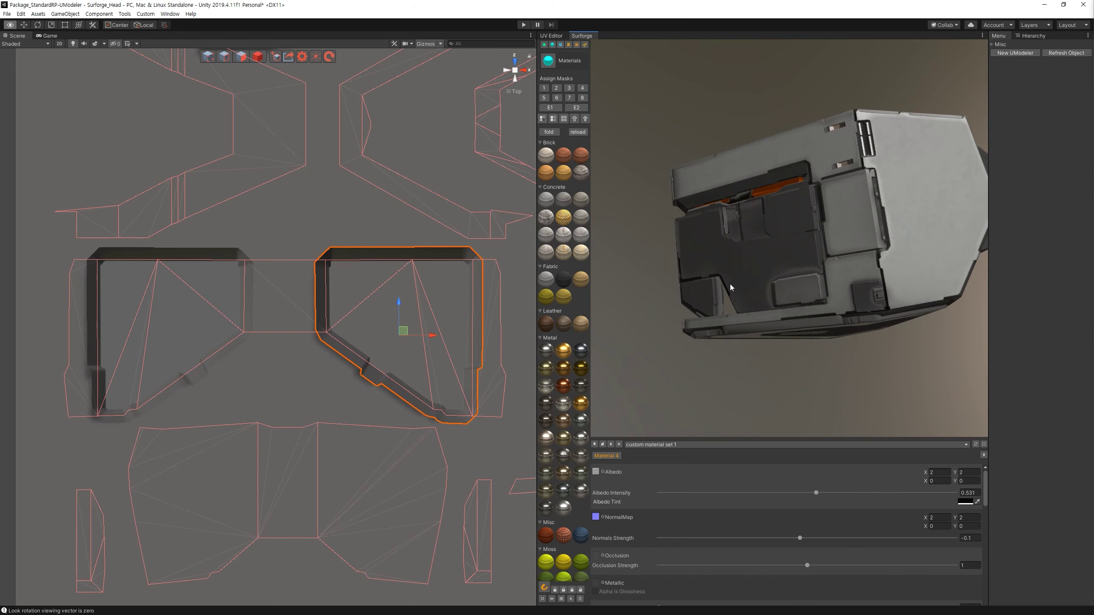
pyautogui.press('ctrl')
pyautogui.click(582, 46)
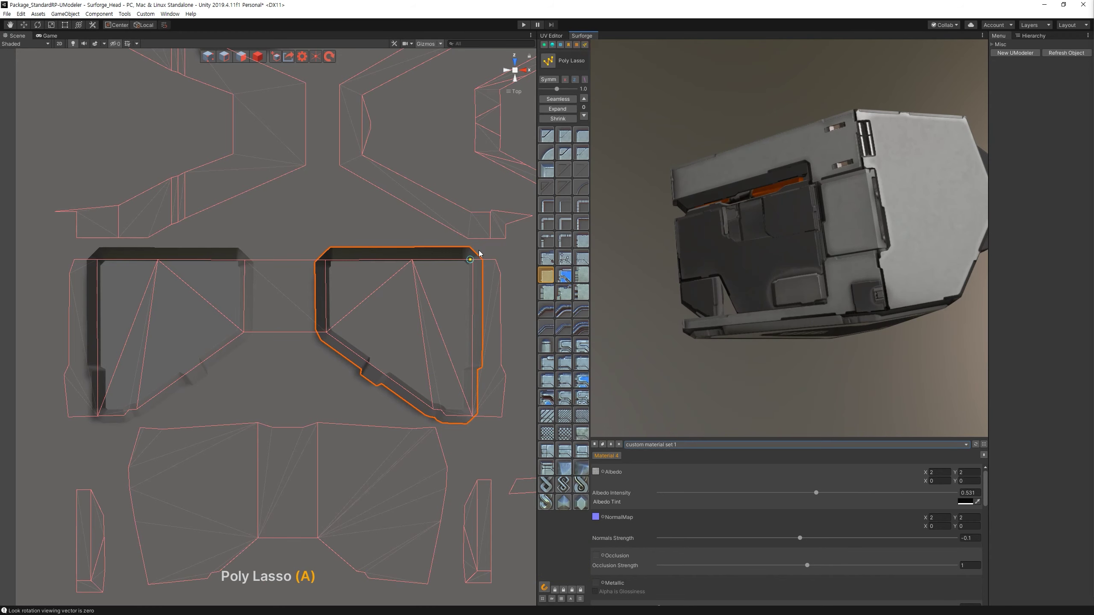
# With snapping off, fill both narrow side islands with panels and select them.
pyautogui.click(544, 586)
pyautogui.doubleClick(499, 378)
pyautogui.doubleClick(83, 346)
pyautogui.press('Escape')
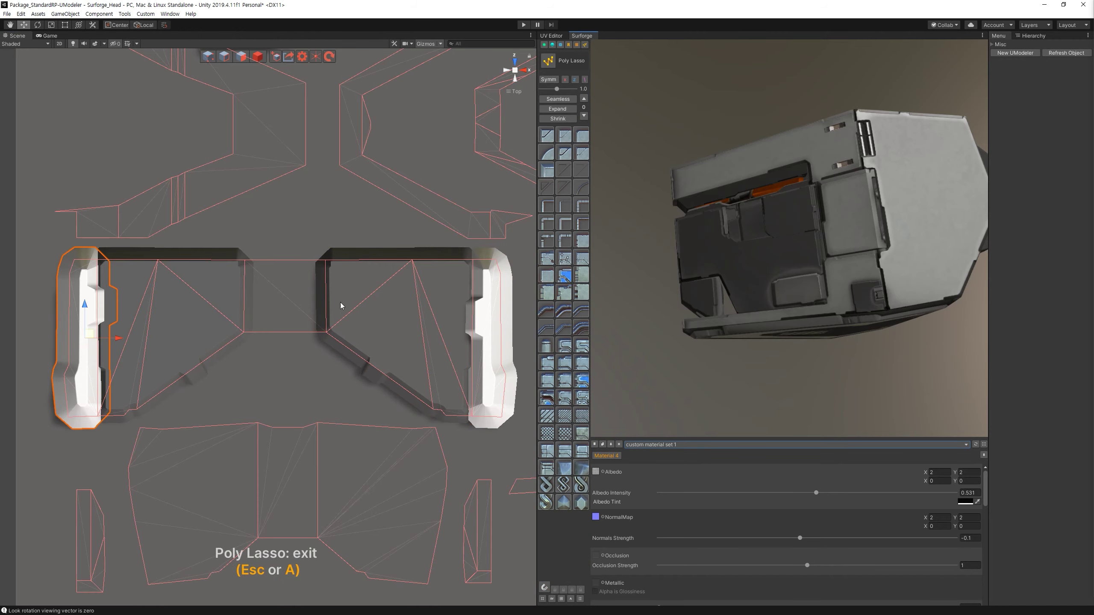
pyautogui.keyDown('shift'); pyautogui.click(485, 327); pyautogui.keyUp('shift')
# Assign mask 4 to both side panels, reduce their profile twice, and inspect the preview.
pyautogui.click(552, 45)
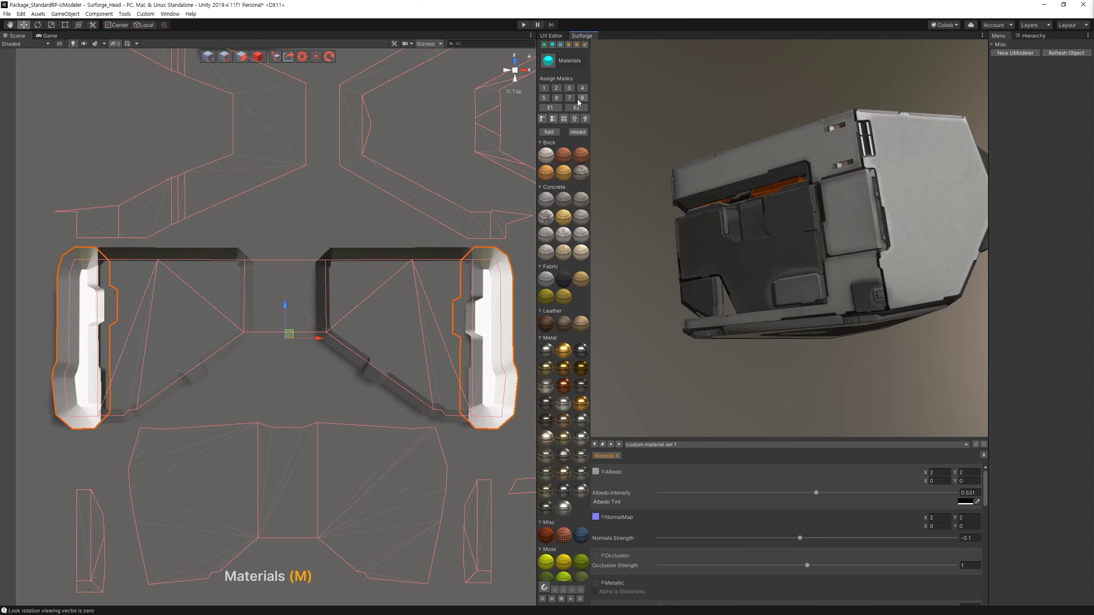
pyautogui.click(583, 88)
pyautogui.press('[')
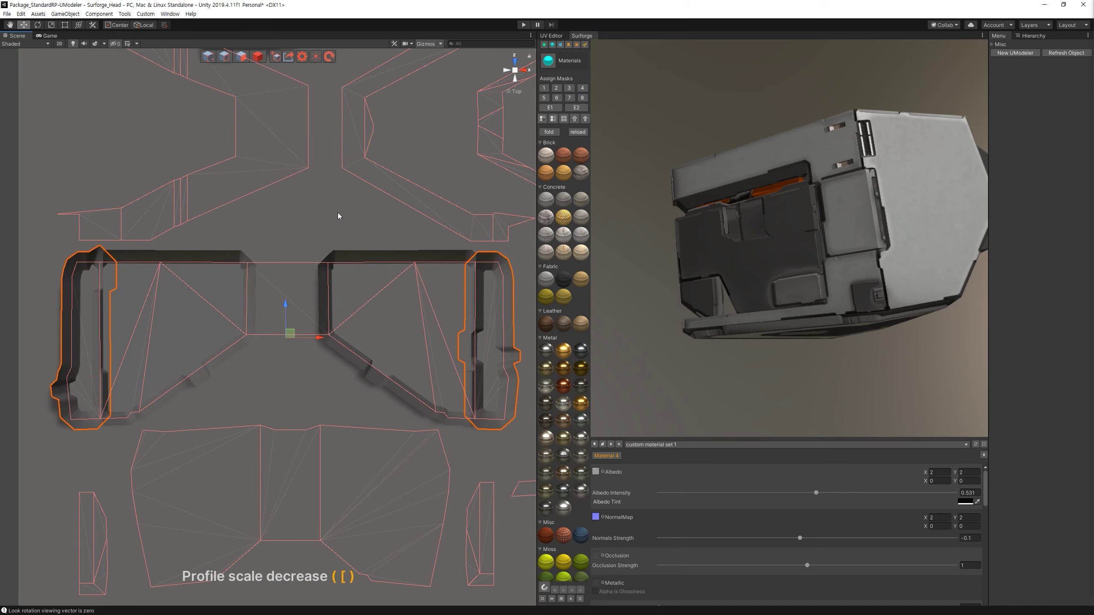
pyautogui.press('[')
pyautogui.press('[')
pyautogui.press('[')
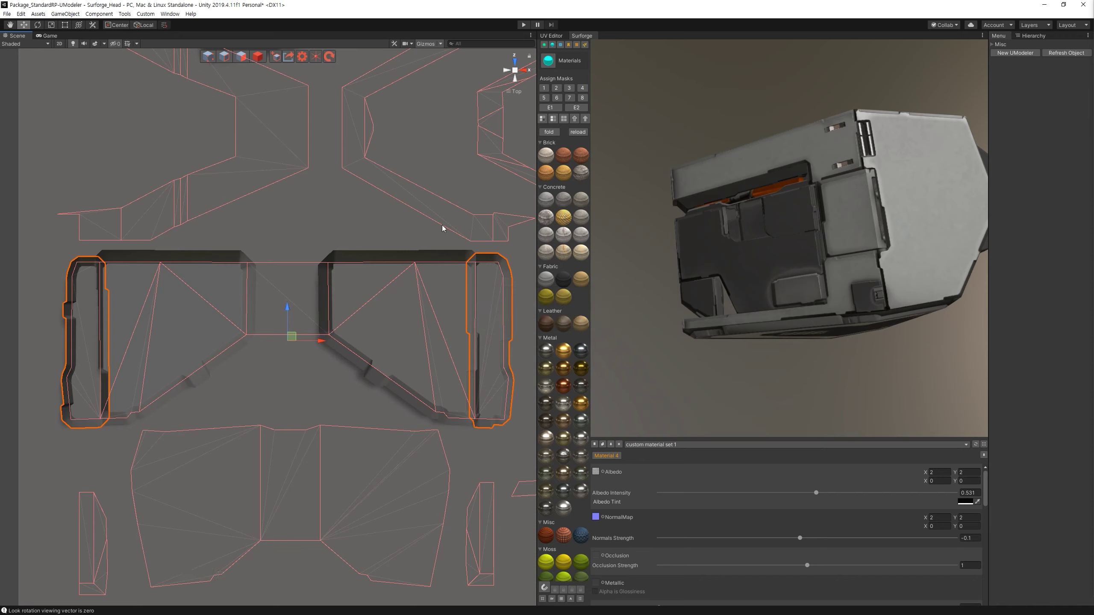
pyautogui.moveTo(795, 285); pyautogui.dragTo(926, 298)
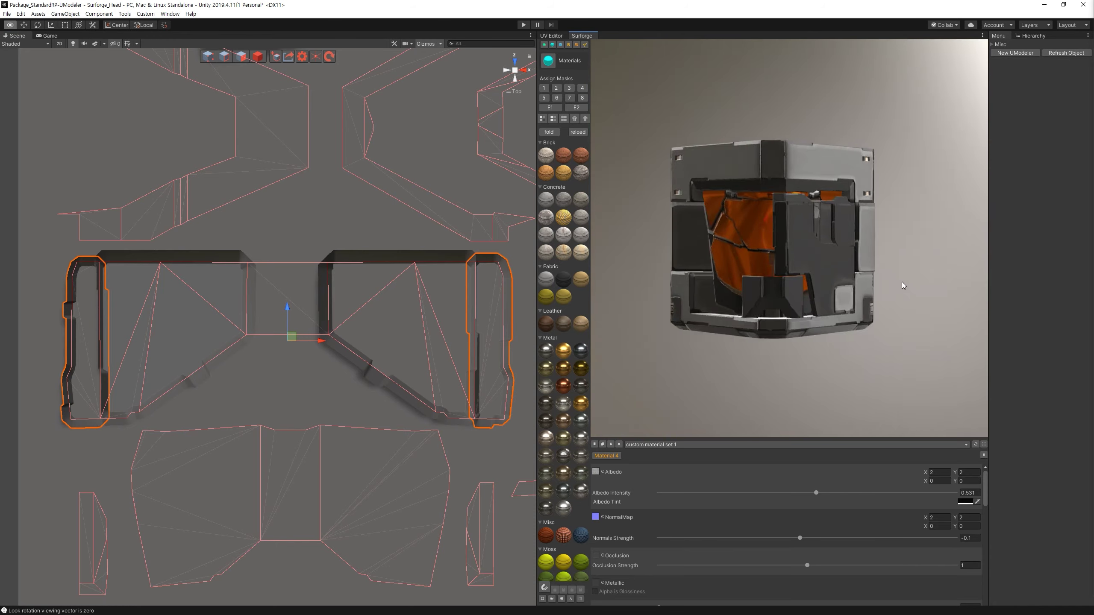
pyautogui.scroll(-5, 470, 365)
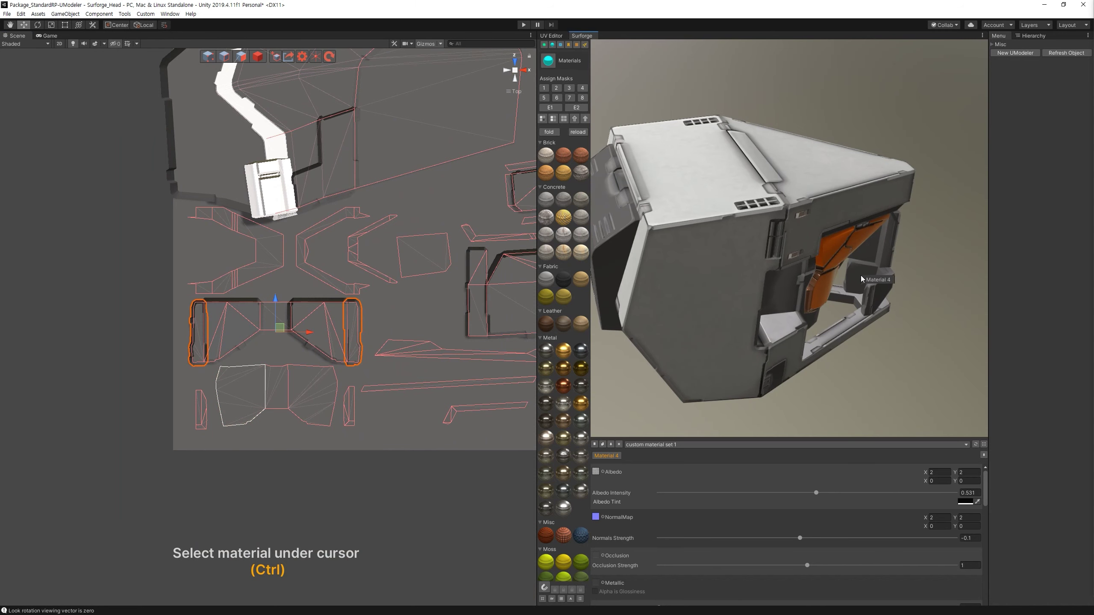
pyautogui.scroll(4, 331, 302)
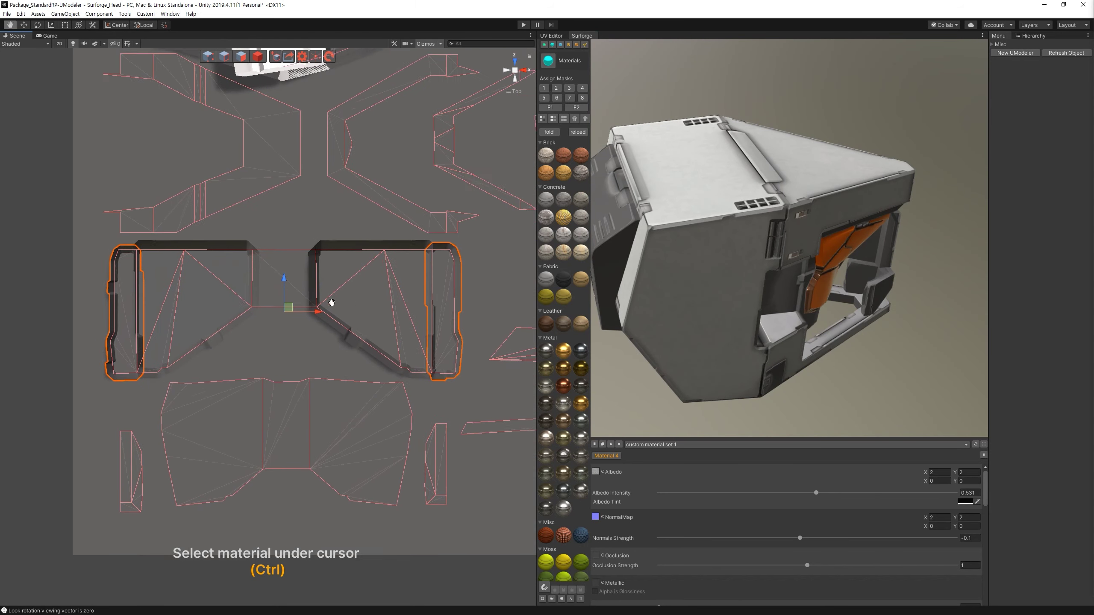
# Start a snapped poly-lasso outline across the centre gap, then cancel it twice.
pyautogui.click(585, 45)
pyautogui.click(544, 587)
pyautogui.click(255, 246)
pyautogui.click(315, 245)
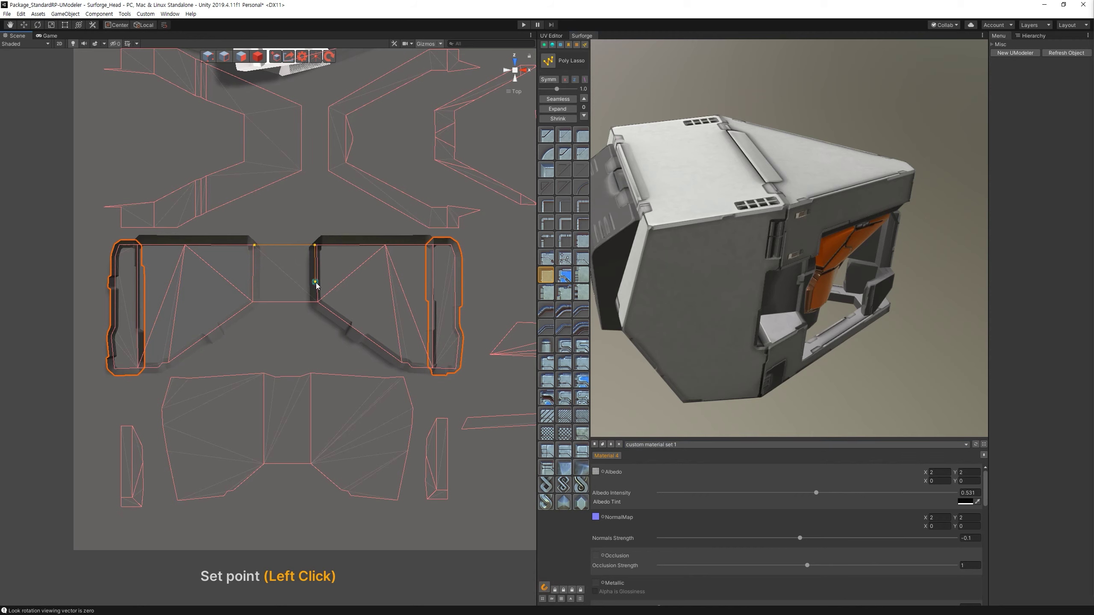
pyautogui.press('Escape')
pyautogui.press('d')
pyautogui.press('a')
pyautogui.click(255, 245)
pyautogui.press('Escape')
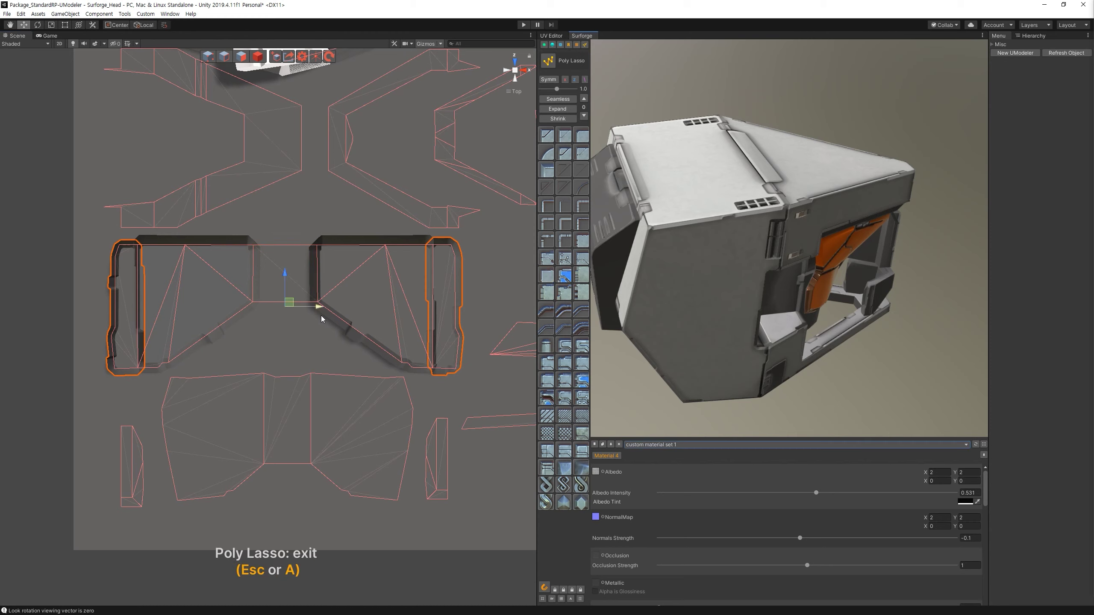
# Rotate the helmet preview and pick the material from its surface.
pyautogui.moveTo(740, 228)
pyautogui.keyDown('alt'); pyautogui.mouseDown()
pyautogui.moveTo(772, 260)
pyautogui.moveTo(852, 253)
pyautogui.mouseUp(); pyautogui.keyUp('alt')
pyautogui.keyDown('ctrl'); pyautogui.click(356, 401); pyautogui.keyUp('ctrl')
pyautogui.scroll(-3, 341, 253)
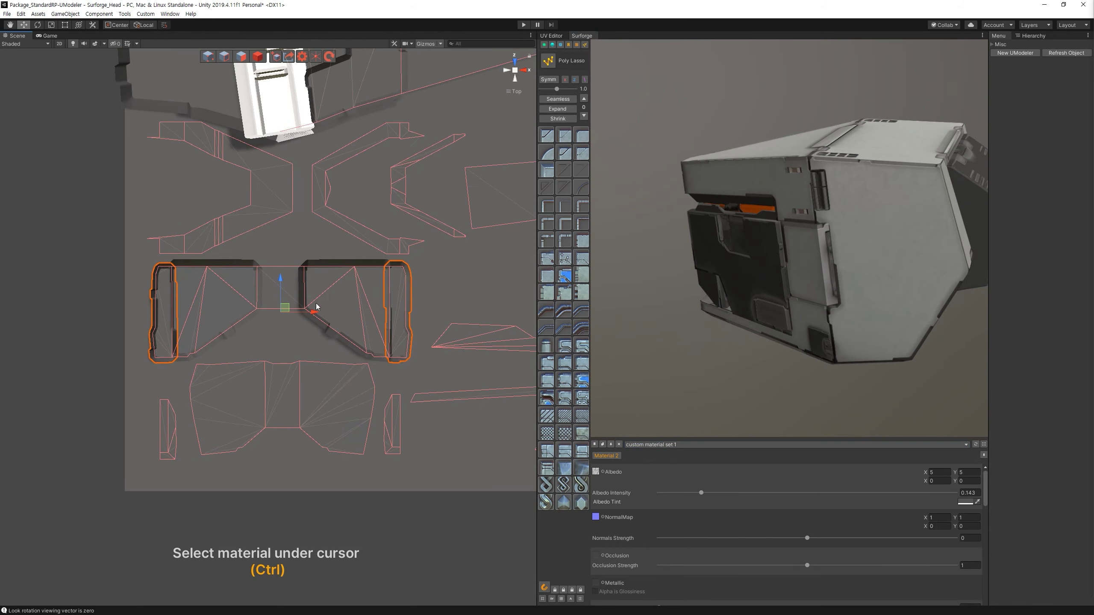
pyautogui.scroll(2, 340, 253)
pyautogui.scroll(3, 341, 253)
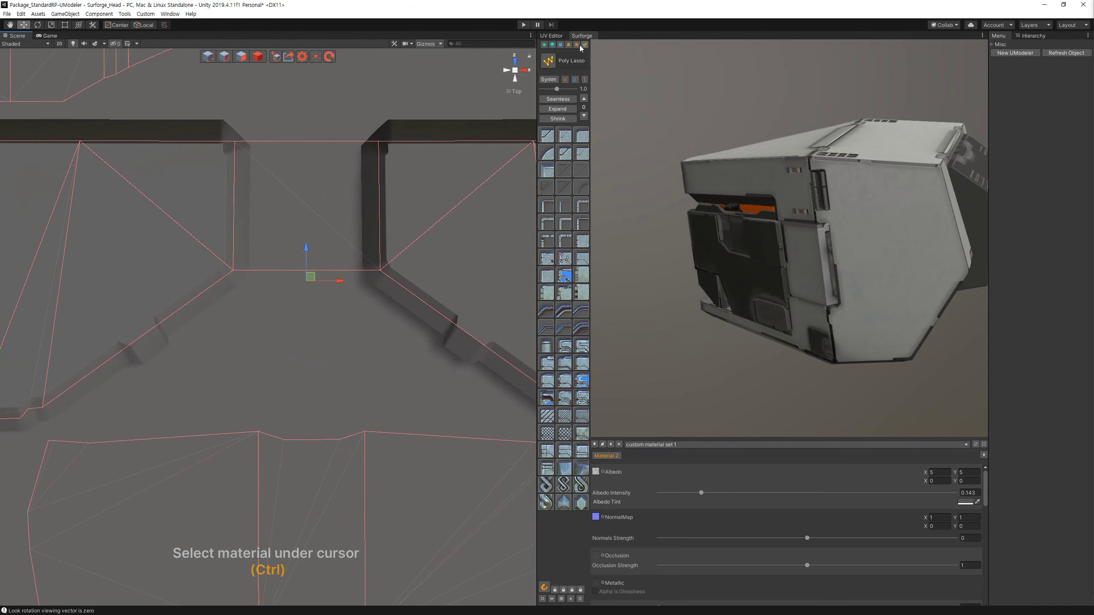
# Draw a poly-lasso panel snapped to the rectangular frame's corners, with UV-edge and object snapping.
pyautogui.press('a')
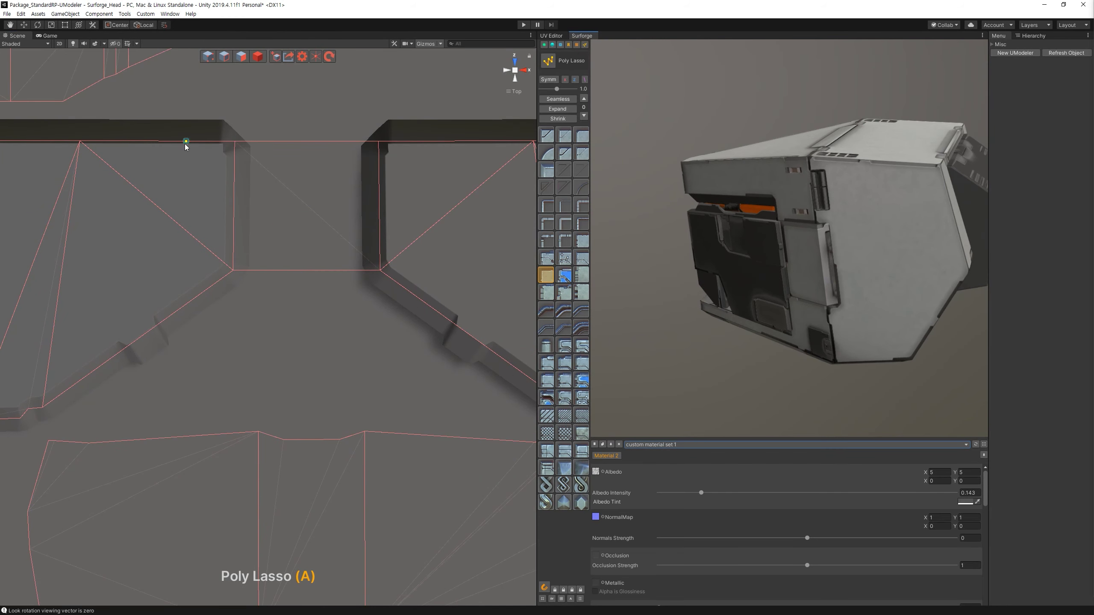
pyautogui.scroll(1, 379, 171)
pyautogui.scroll(2, 429, 276)
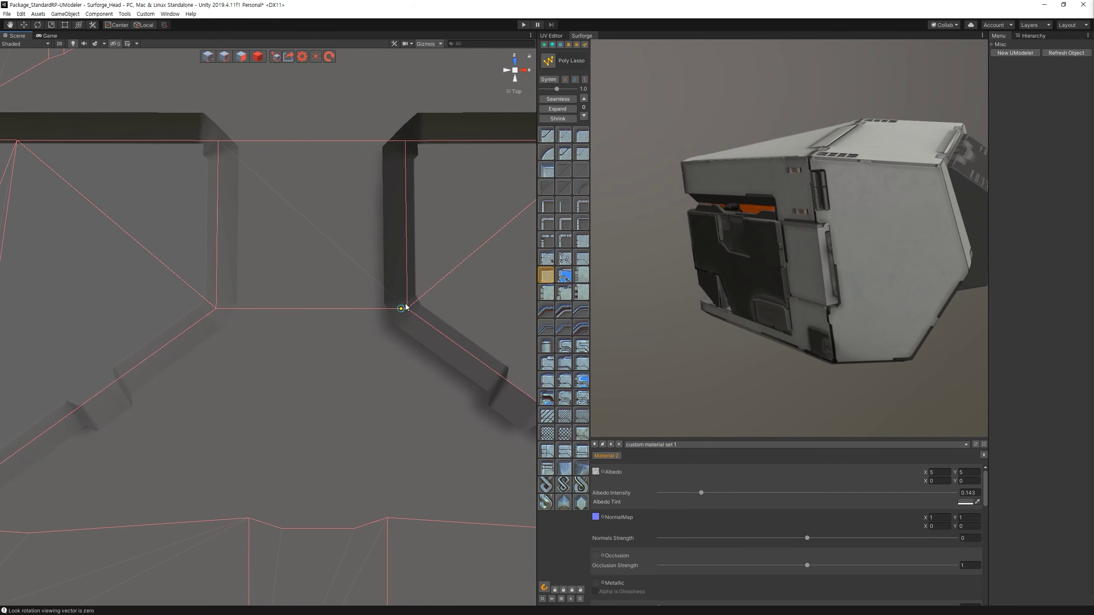
pyautogui.click(563, 589)
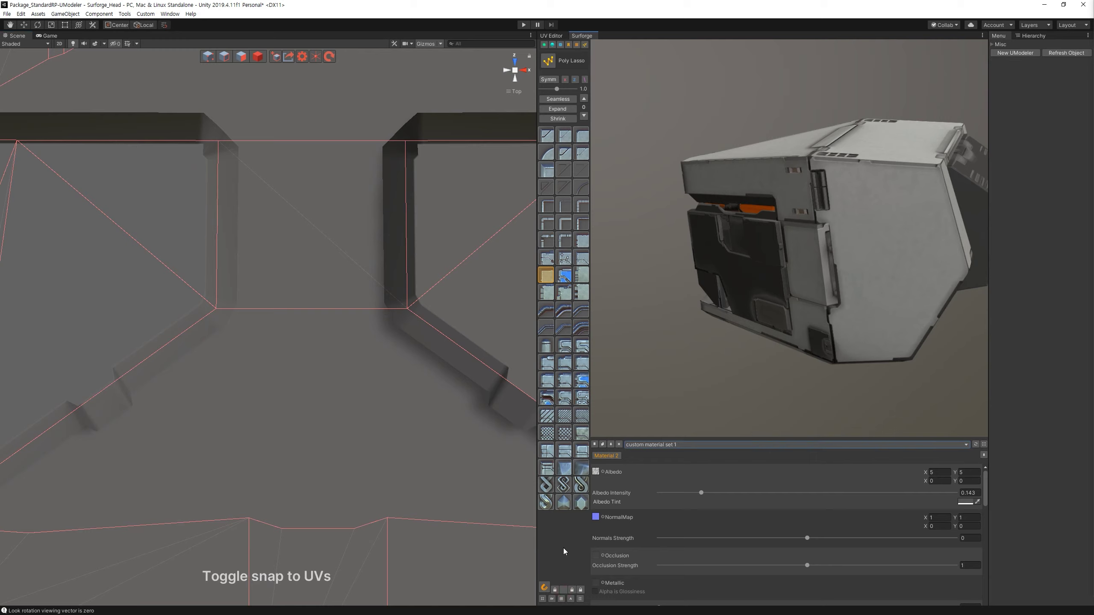
pyautogui.click(571, 590)
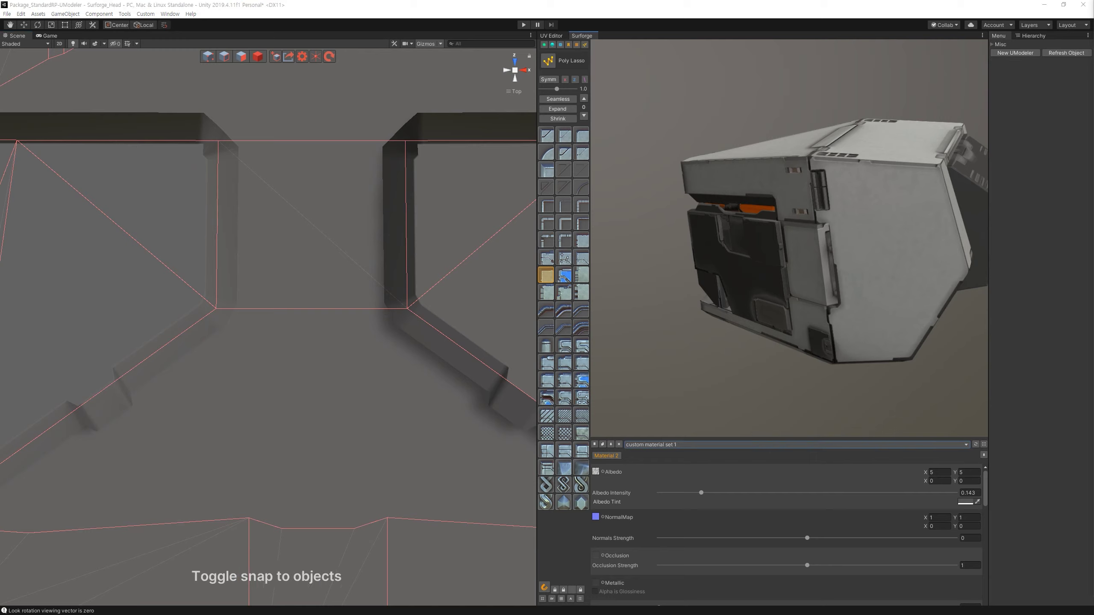
pyautogui.click(408, 289)
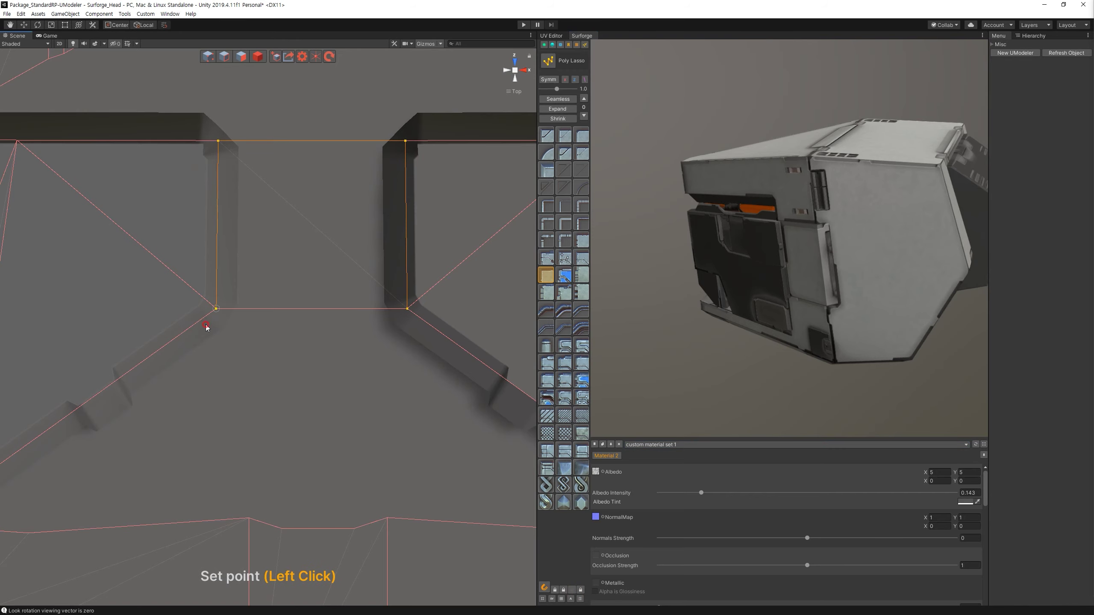
pyautogui.click(408, 309)
pyautogui.keyDown('alt'); pyautogui.moveTo(415, 396); pyautogui.dragTo(452, 302); pyautogui.keyUp('alt')
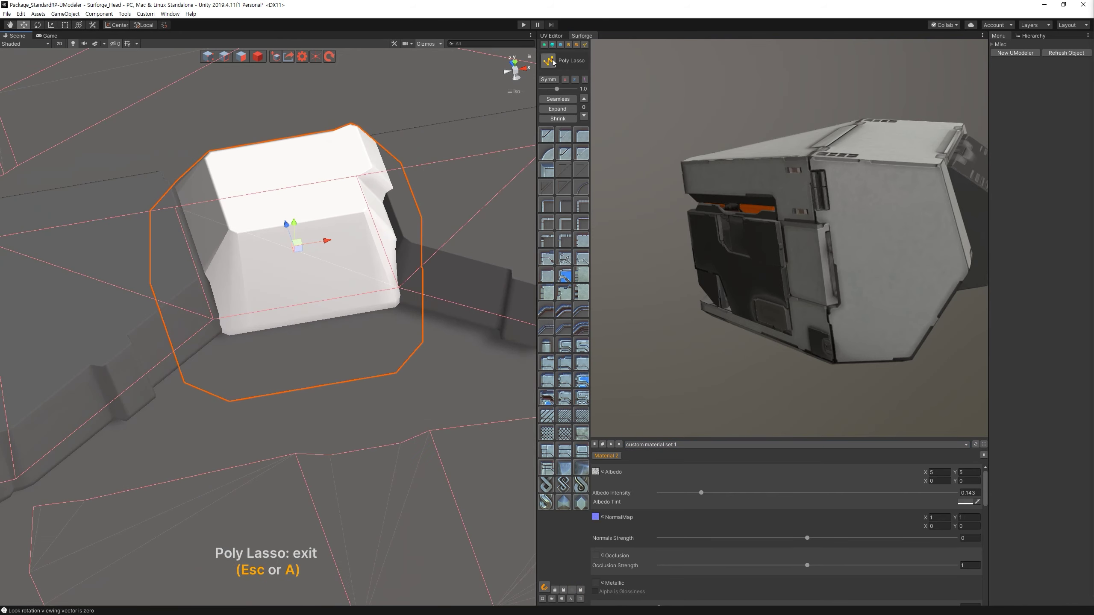
# Give the new panel material mask 4, slim its profile, and render the maps.
pyautogui.click(560, 45)
pyautogui.click(582, 88)
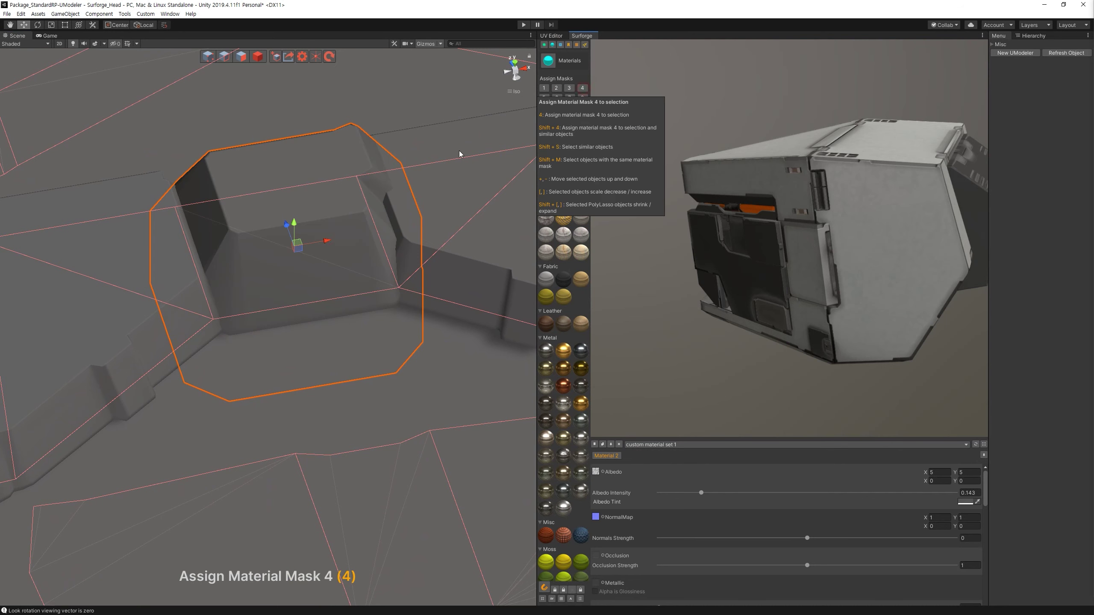
pyautogui.press('r')
pyautogui.press('[')
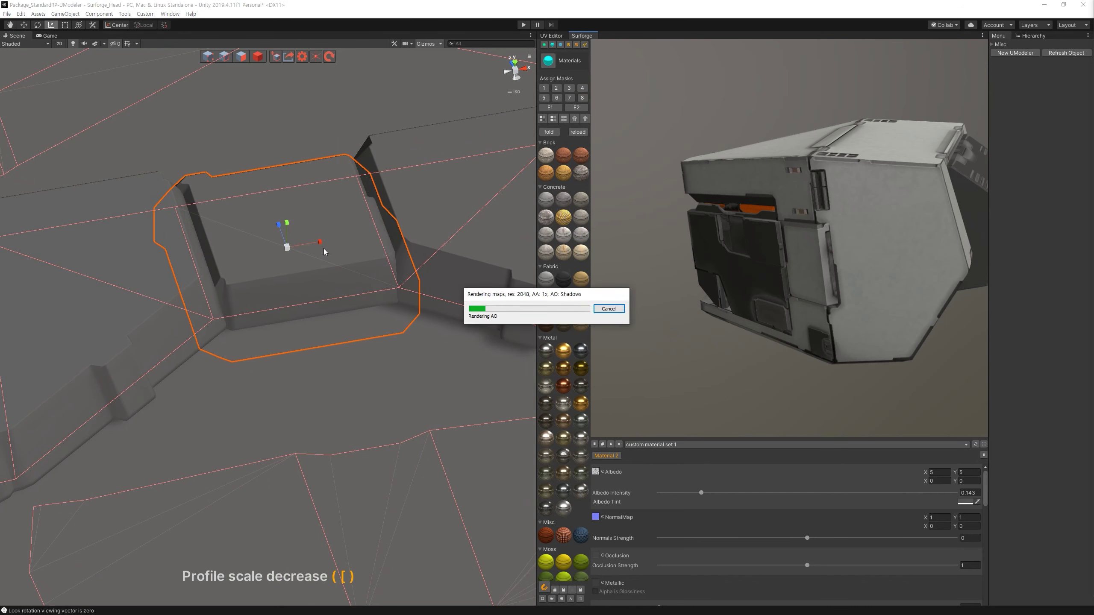
pyautogui.press('space')
# Inspect the rendered helmet from several sides and orbit the scene back to top-down.
pyautogui.moveTo(712, 313)
pyautogui.keyDown('alt'); pyautogui.mouseDown()
pyautogui.moveTo(816, 286)
pyautogui.moveTo(832, 294)
pyautogui.mouseUp(); pyautogui.keyUp('alt')
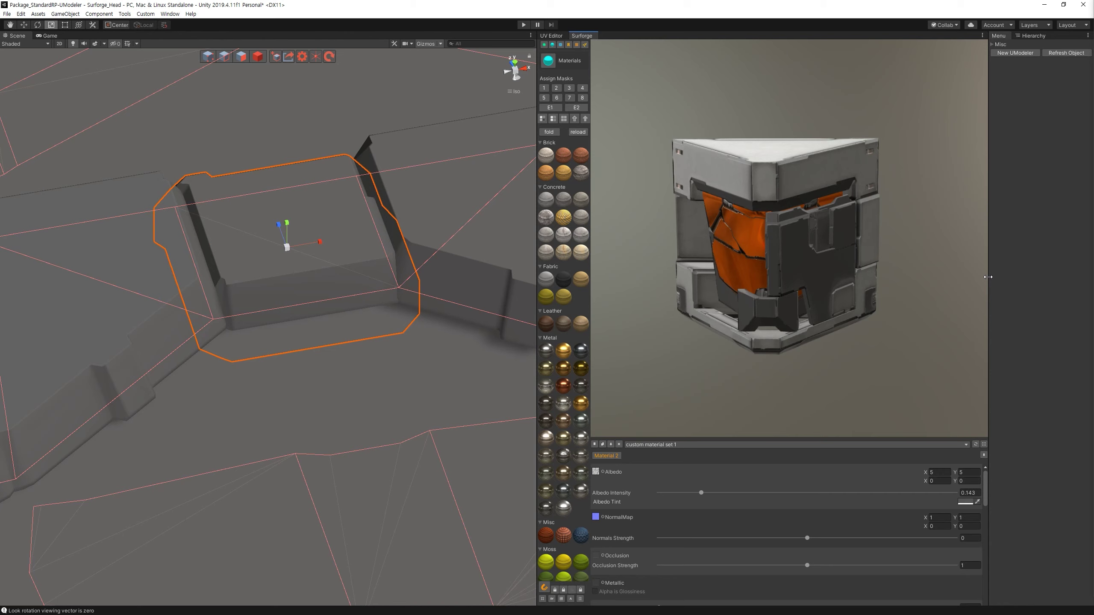
pyautogui.keyDown('alt'); pyautogui.moveTo(987, 276); pyautogui.dragTo(926, 275); pyautogui.keyUp('alt')
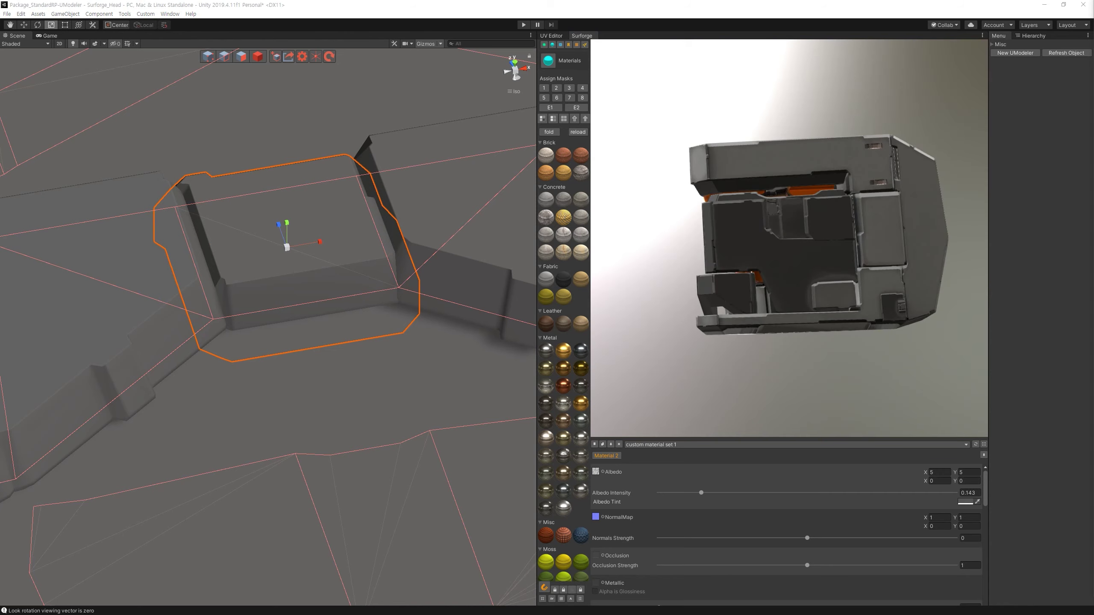
pyautogui.moveTo(804, 246)
pyautogui.keyDown('alt'); pyautogui.mouseDown()
pyautogui.moveTo(765, 267)
pyautogui.moveTo(746, 342)
pyautogui.mouseUp(); pyautogui.keyUp('alt')
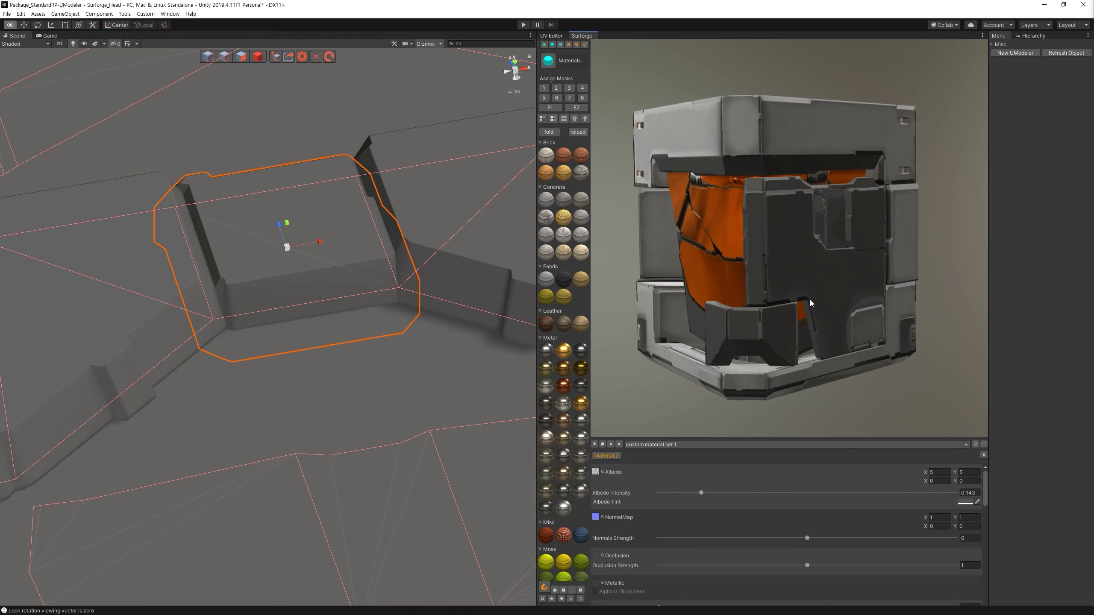
pyautogui.press('ctrl')
pyautogui.keyDown('alt'); pyautogui.moveTo(388, 241); pyautogui.dragTo(457, 215); pyautogui.keyUp('alt')
pyautogui.moveTo(593, 128)
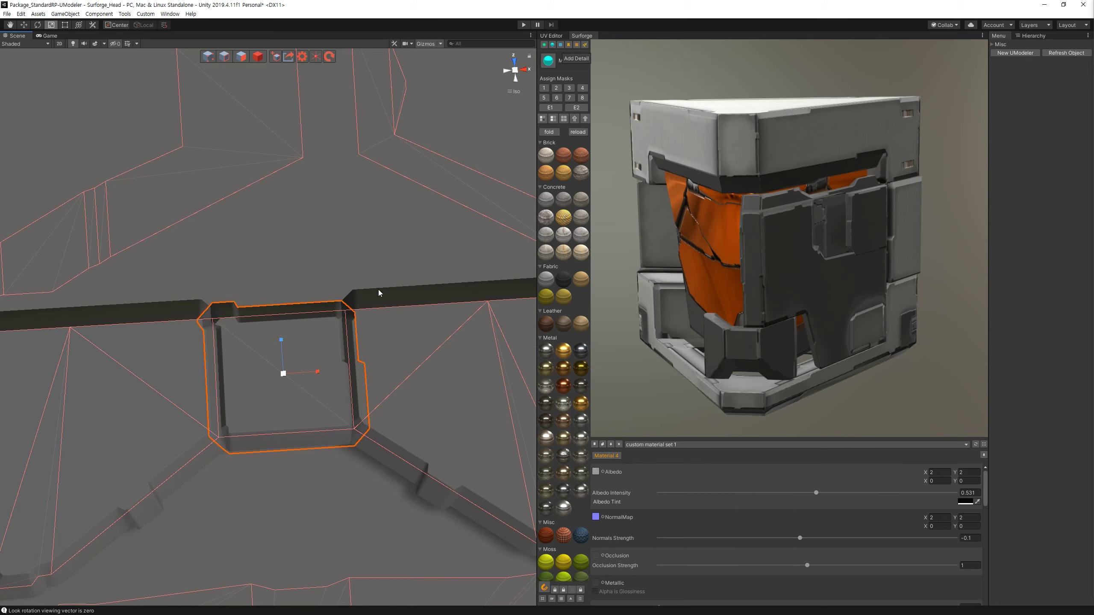
# Pick Material 4 from an orange piece in the scene.
pyautogui.scroll(-3, 241, 207)
pyautogui.press('ctrl')
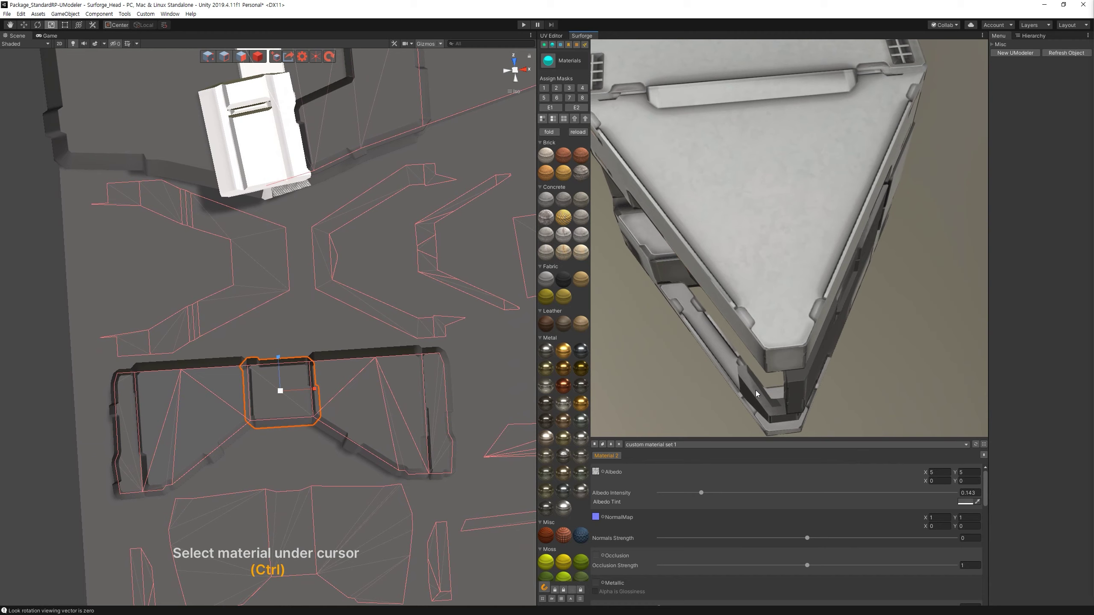
pyautogui.keyDown('ctrl'); pyautogui.click(304, 273); pyautogui.keyUp('ctrl')
pyautogui.moveTo(781, 399)
pyautogui.keyDown('alt'); pyautogui.mouseDown()
pyautogui.moveTo(800, 386)
pyautogui.moveTo(783, 318)
pyautogui.moveTo(880, 315)
pyautogui.moveTo(969, 343)
pyautogui.moveTo(894, 289)
pyautogui.moveTo(948, 337)
pyautogui.moveTo(841, 365)
pyautogui.moveTo(908, 326)
pyautogui.moveTo(686, 371)
pyautogui.mouseUp(); pyautogui.keyUp('alt')
pyautogui.keyDown('ctrl'); pyautogui.click(314, 207); pyautogui.keyUp('ctrl')
pyautogui.keyDown('alt'); pyautogui.moveTo(313, 207); pyautogui.dragTo(541, 73, button='right'); pyautogui.keyUp('alt')
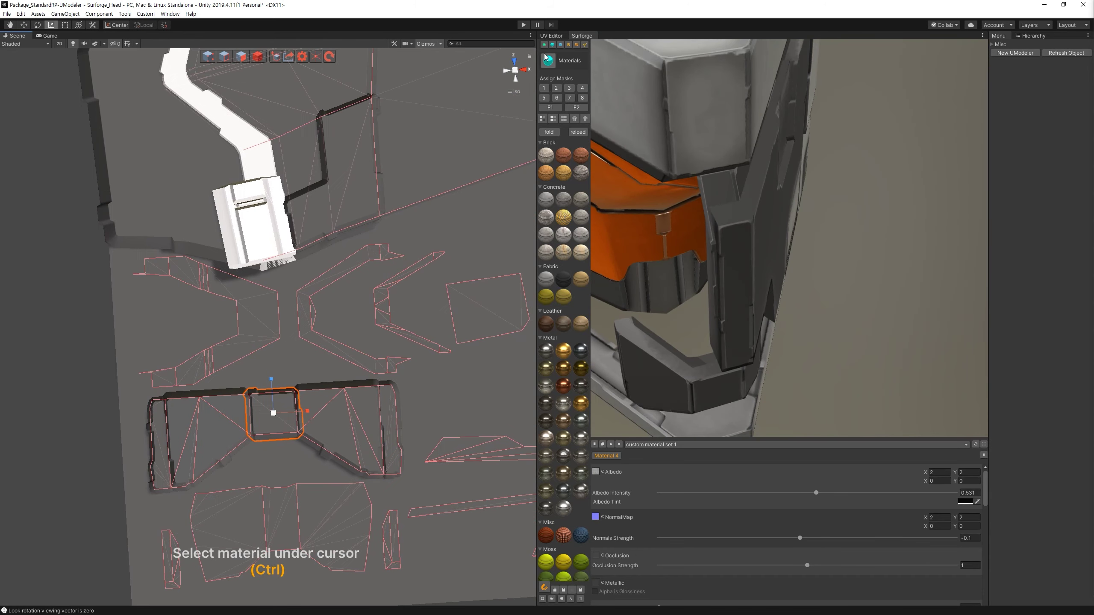
# Fill the V-shaped UV island with a thin panel, assign material mask 4, and render.
pyautogui.click(582, 49)
pyautogui.doubleClick(341, 271)
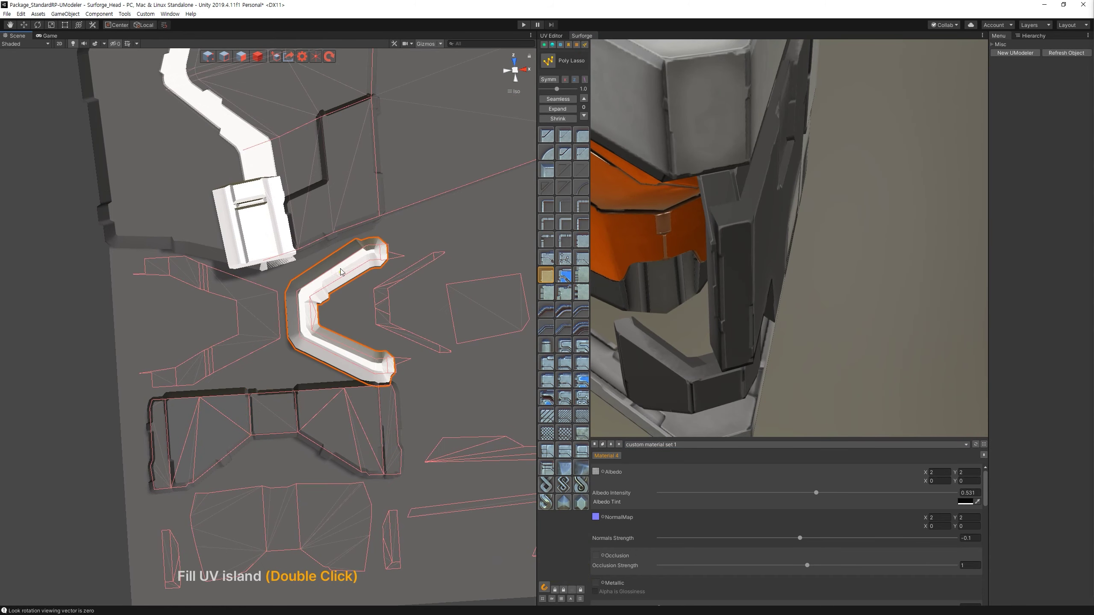
pyautogui.press('[')
pyautogui.press('w')
pyautogui.press('[')
pyautogui.press('[')
pyautogui.press('[')
pyautogui.press('[')
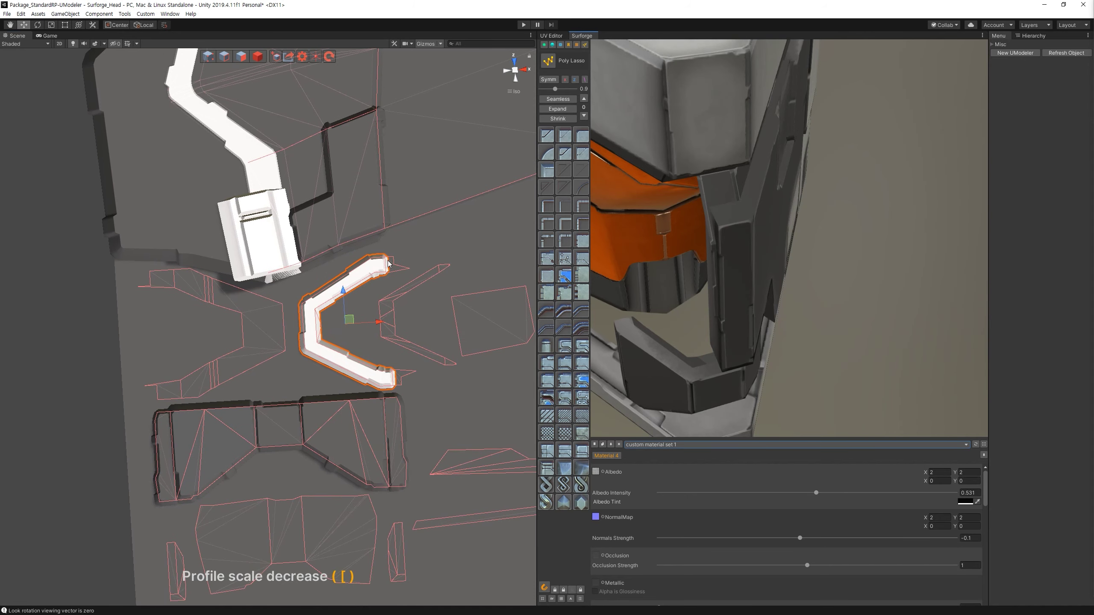
pyautogui.press('m')
pyautogui.press('4')
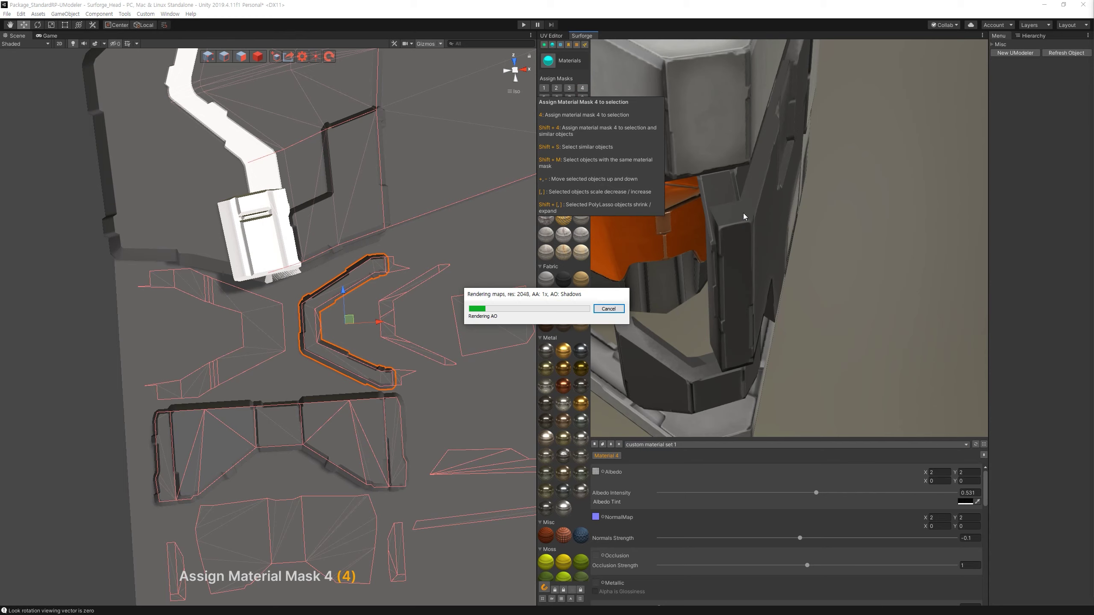
pyautogui.press('space')
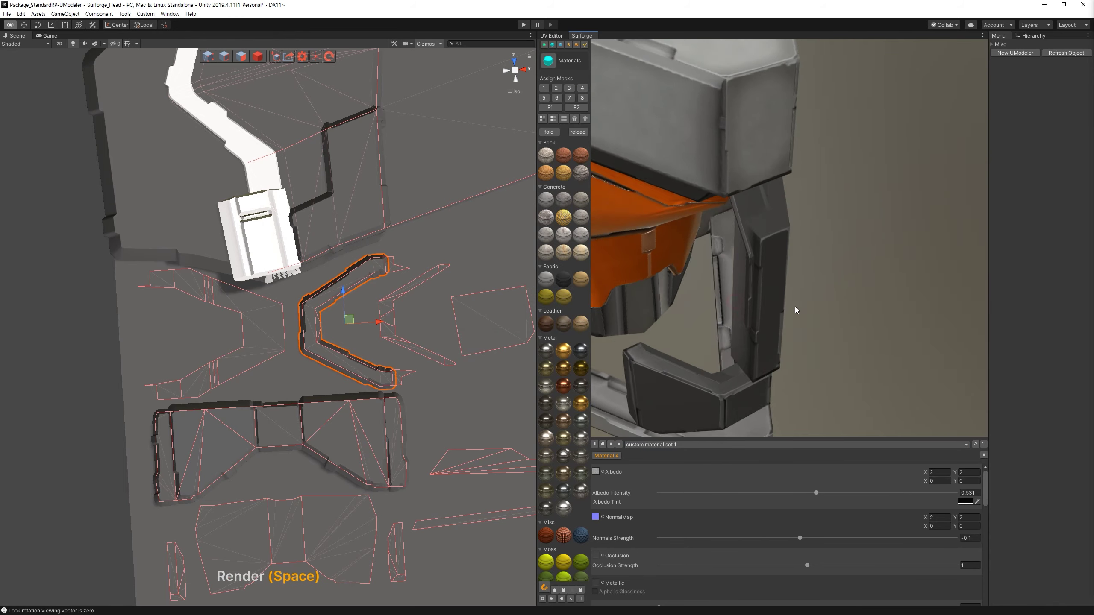
pyautogui.moveTo(732, 239); pyautogui.dragTo(772, 356)
# Draw a second poly-lasso outline along the V-shaped island.
pyautogui.press('ctrl')
pyautogui.scroll(5, 309, 405)
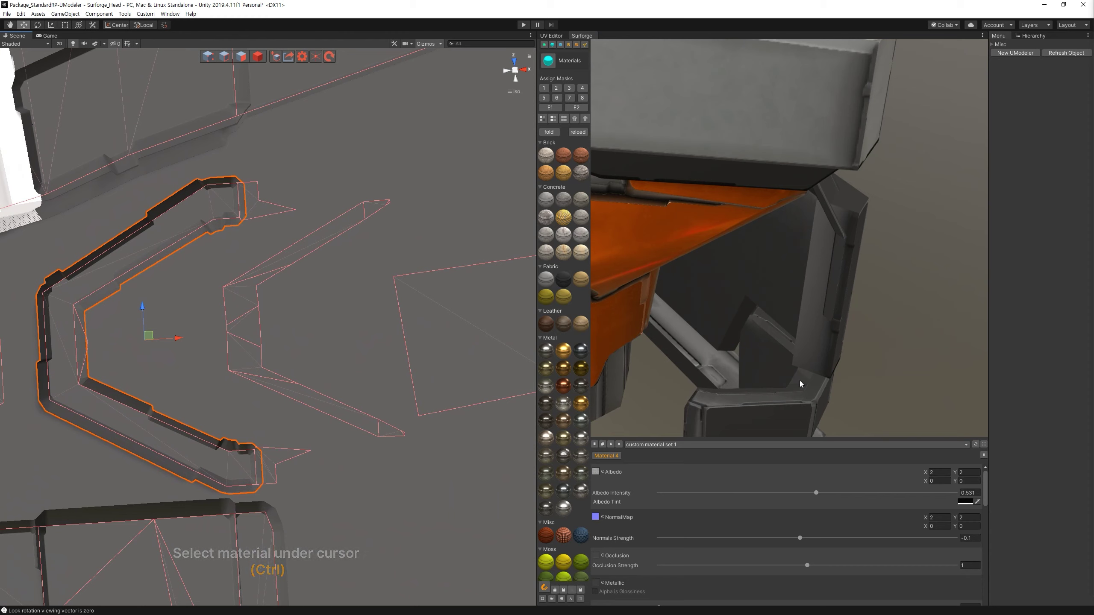
pyautogui.press('ctrl')
pyautogui.click(585, 44)
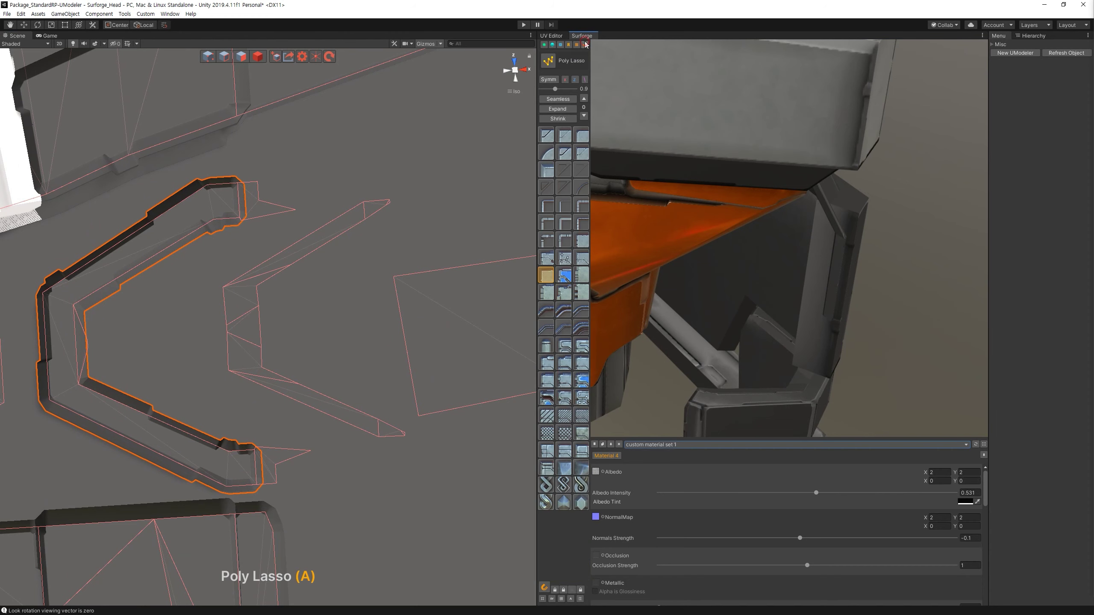
pyautogui.click(253, 271)
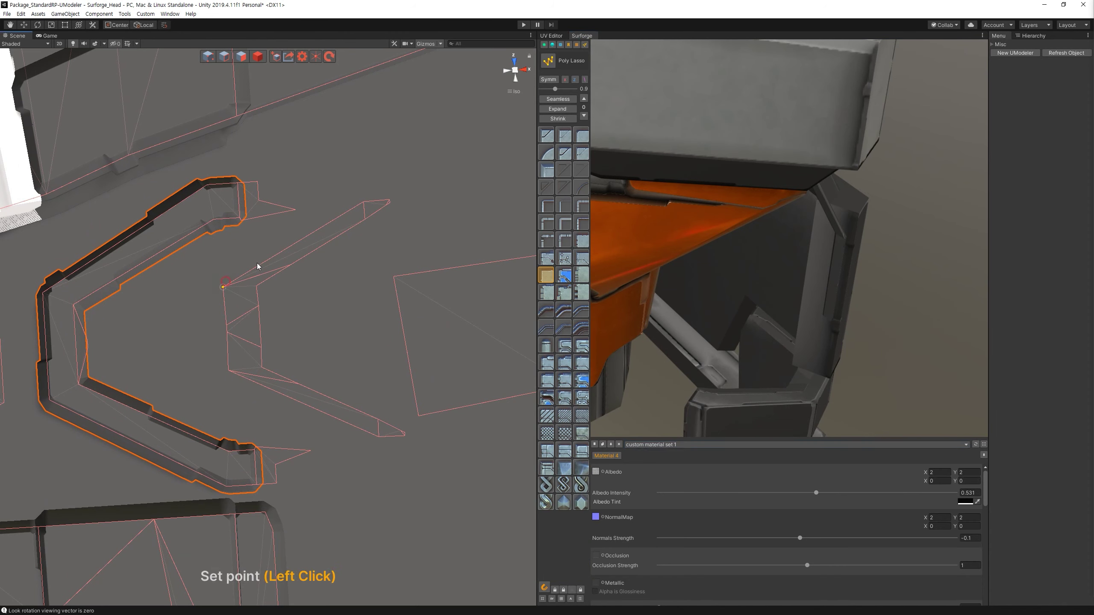
pyautogui.click(369, 202)
pyautogui.click(368, 220)
pyautogui.click(223, 288)
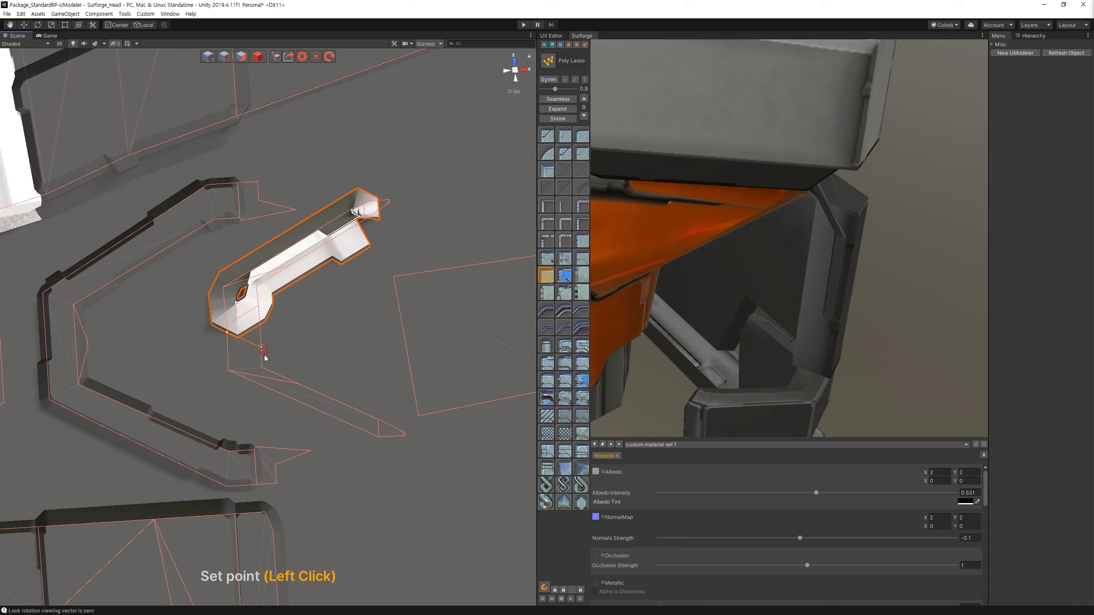
pyautogui.click(228, 372)
pyautogui.press('Escape')
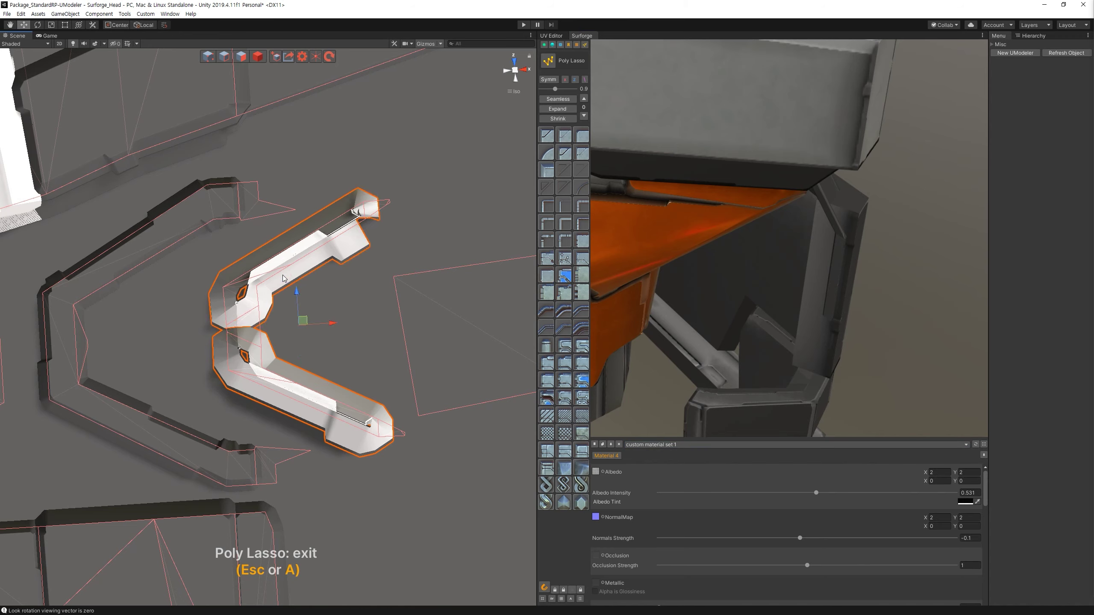
# Slim the second V piece, give it material mask 4, and render to inspect it.
pyautogui.press('[')
pyautogui.press('[')
pyautogui.press('[')
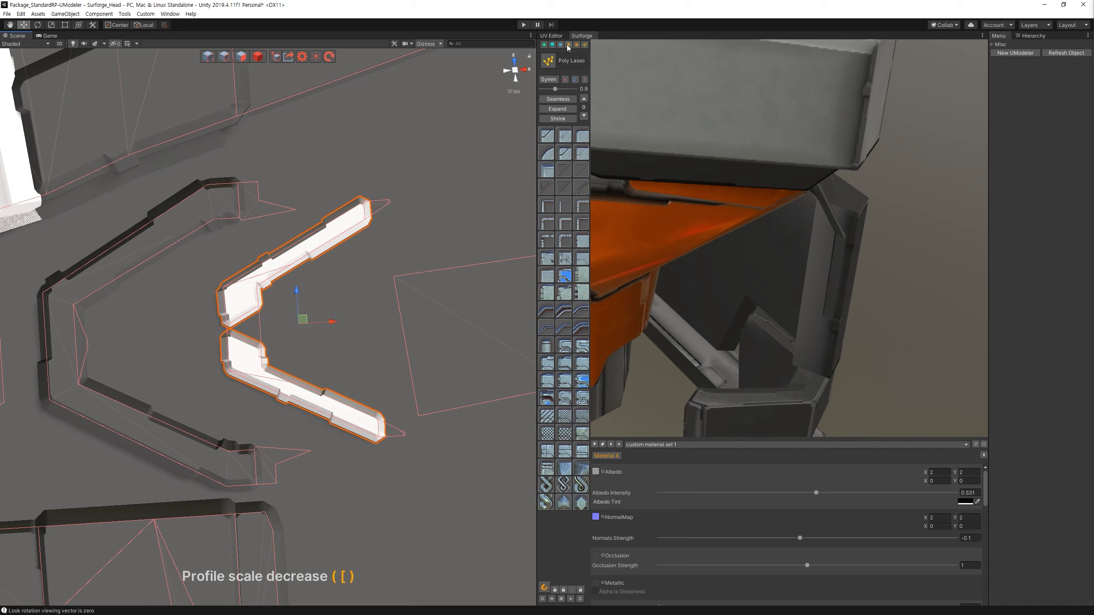
pyautogui.click(552, 44)
pyautogui.click(582, 88)
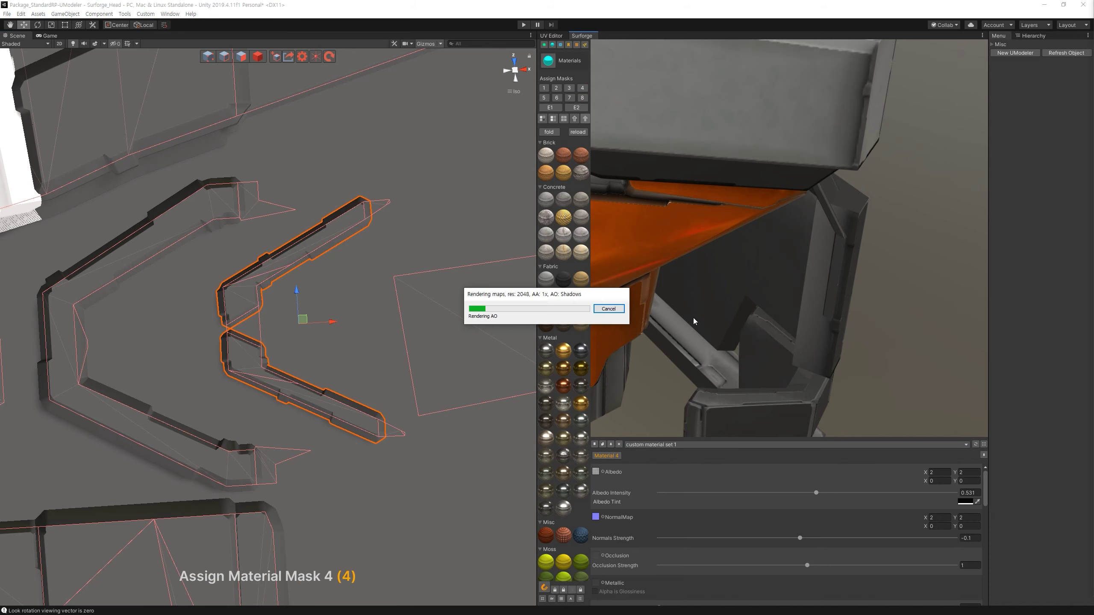
pyautogui.press('space')
pyautogui.moveTo(692, 318)
pyautogui.mouseDown()
pyautogui.moveTo(636, 340)
pyautogui.moveTo(693, 340)
pyautogui.mouseUp()
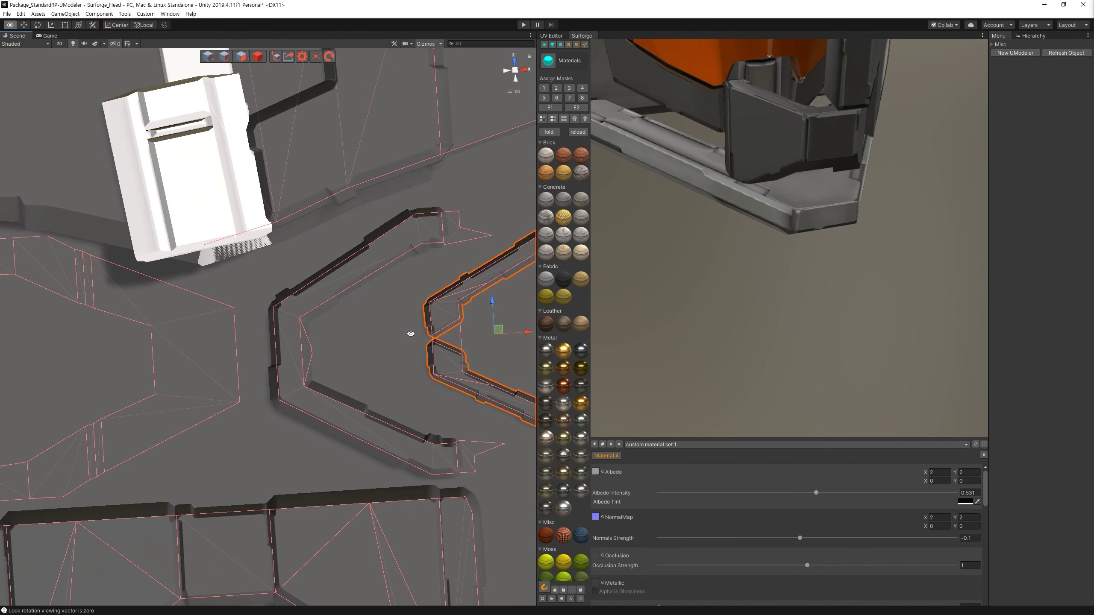
pyautogui.keyDown('alt'); pyautogui.moveTo(301, 302); pyautogui.dragTo(378, 295); pyautogui.keyUp('alt')
pyautogui.keyDown('alt'); pyautogui.moveTo(329, 250); pyautogui.dragTo(341, 293); pyautogui.keyUp('alt')
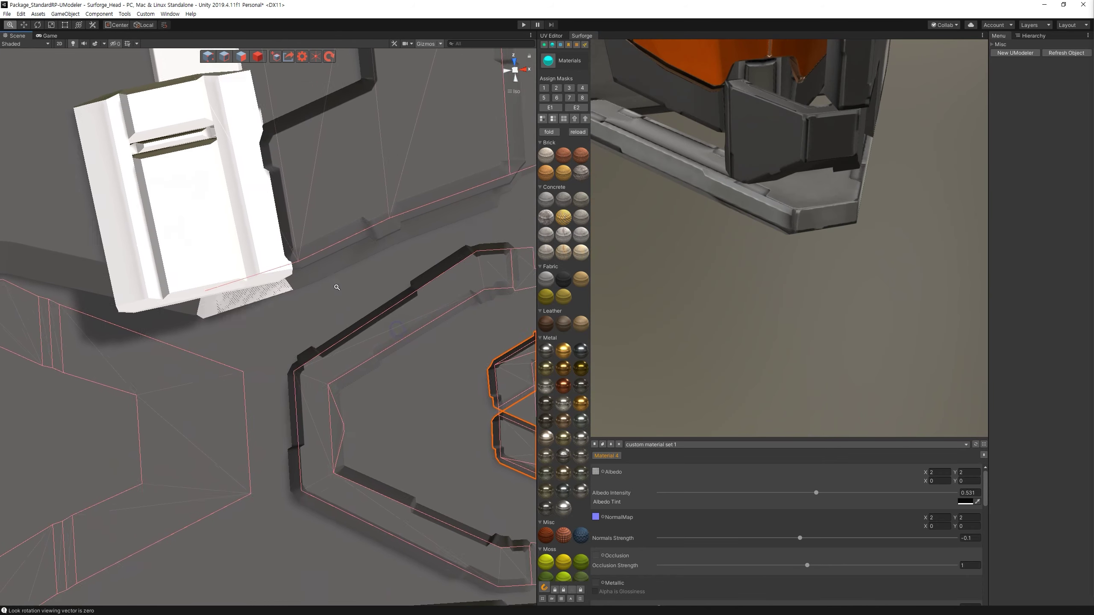
pyautogui.click(577, 45)
pyautogui.click(576, 47)
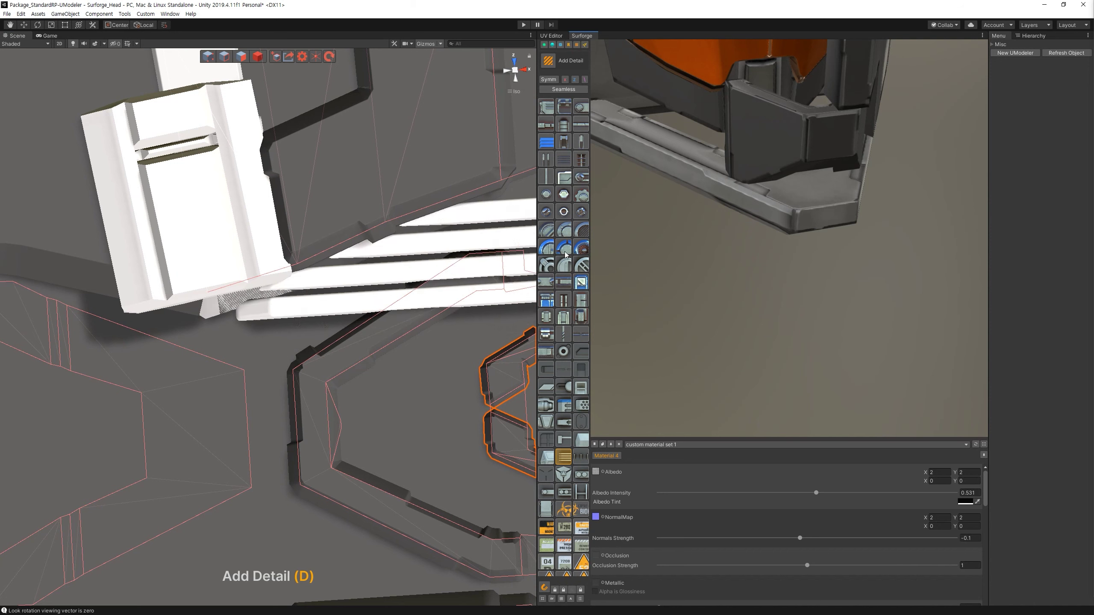
pyautogui.press('[')
pyautogui.press('[')
pyautogui.press('[')
pyautogui.press('[')
pyautogui.press('[')
pyautogui.press('[')
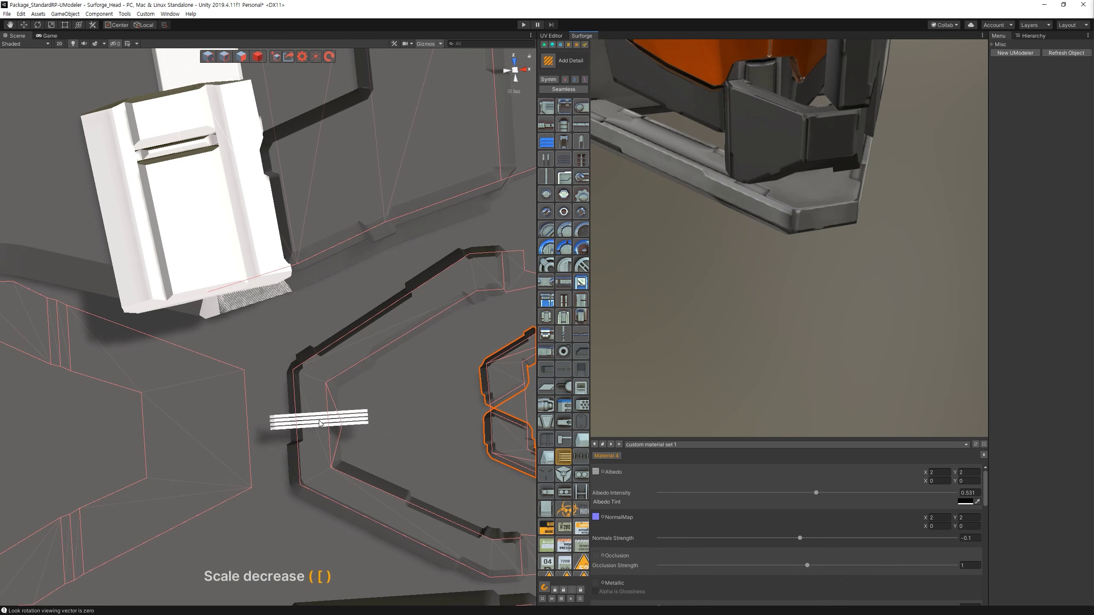
pyautogui.click(320, 428)
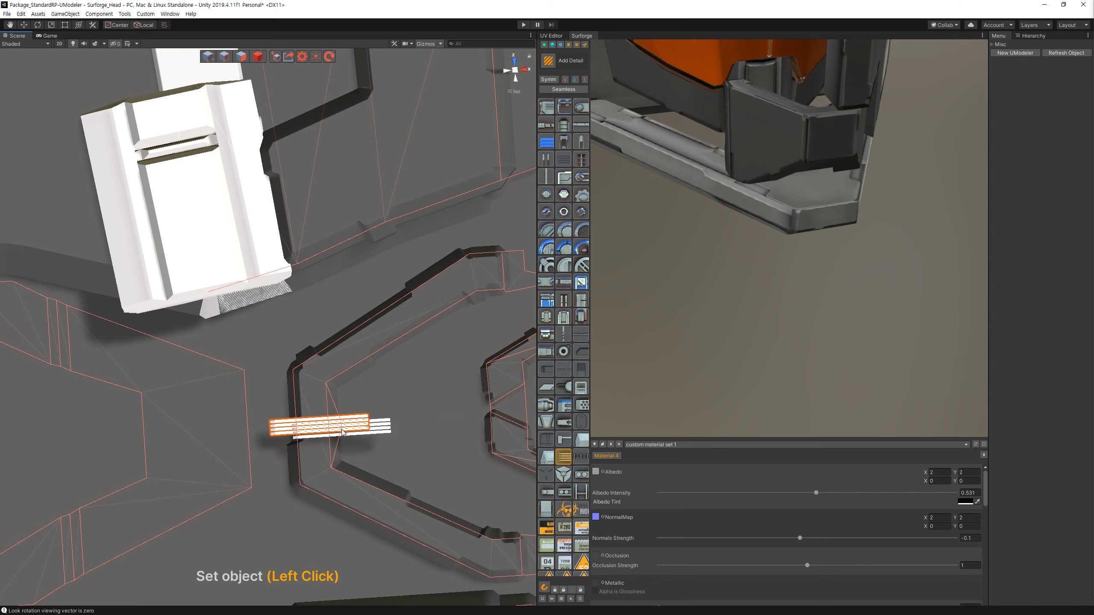
pyautogui.press('Escape')
pyautogui.moveTo(362, 428)
pyautogui.mouseDown()
pyautogui.moveTo(341, 425)
pyautogui.moveTo(313, 320)
pyautogui.mouseUp()
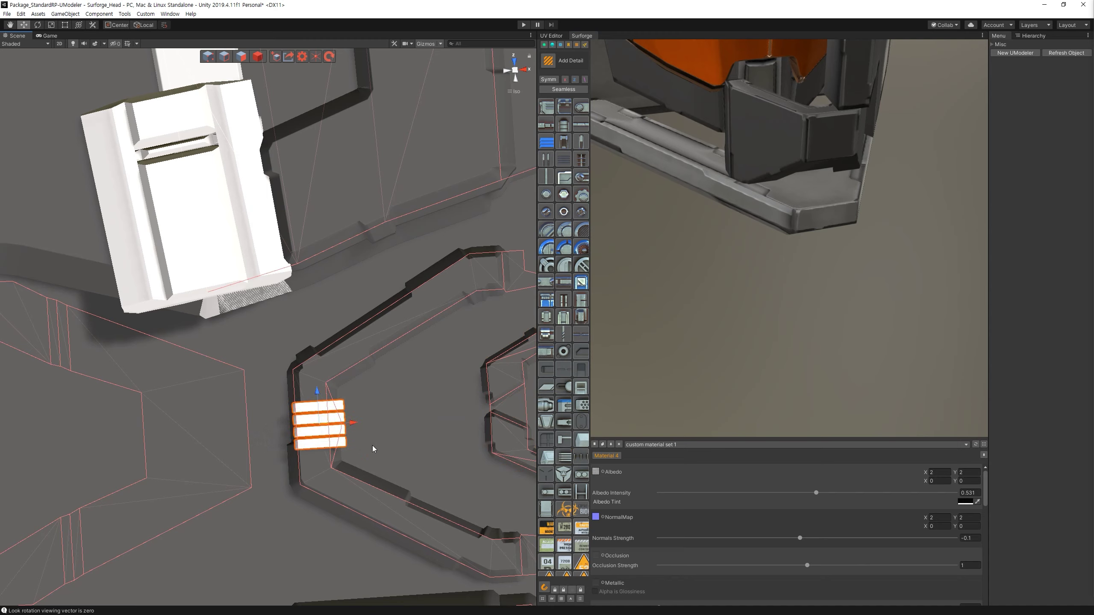
pyautogui.press('space')
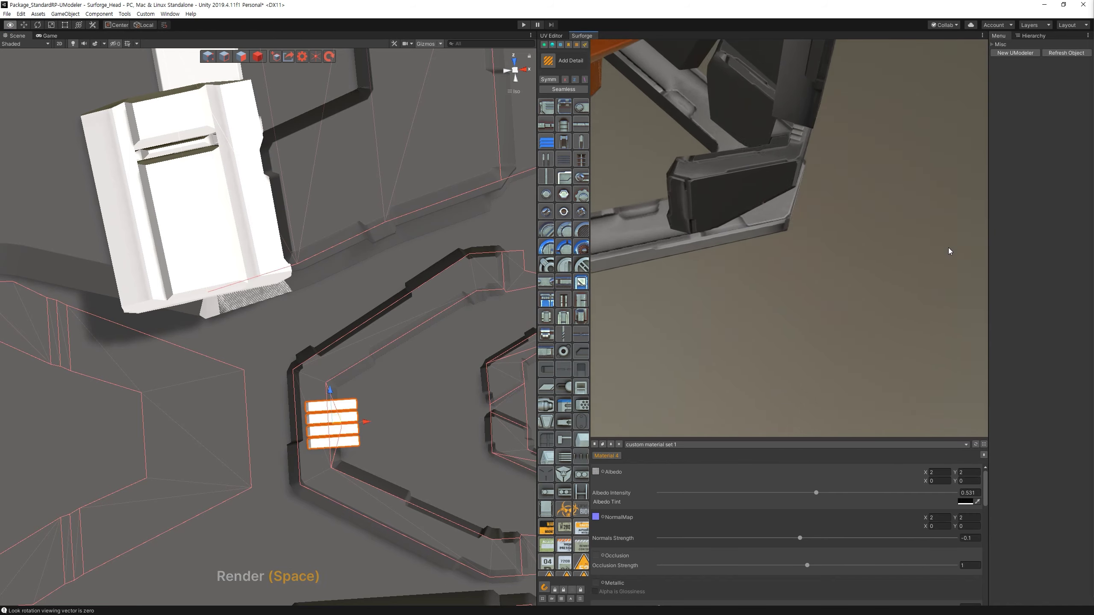
pyautogui.moveTo(790, 149)
pyautogui.keyDown('alt'); pyautogui.mouseDown()
pyautogui.moveTo(759, 248)
pyautogui.moveTo(834, 181)
pyautogui.mouseUp(); pyautogui.keyUp('alt')
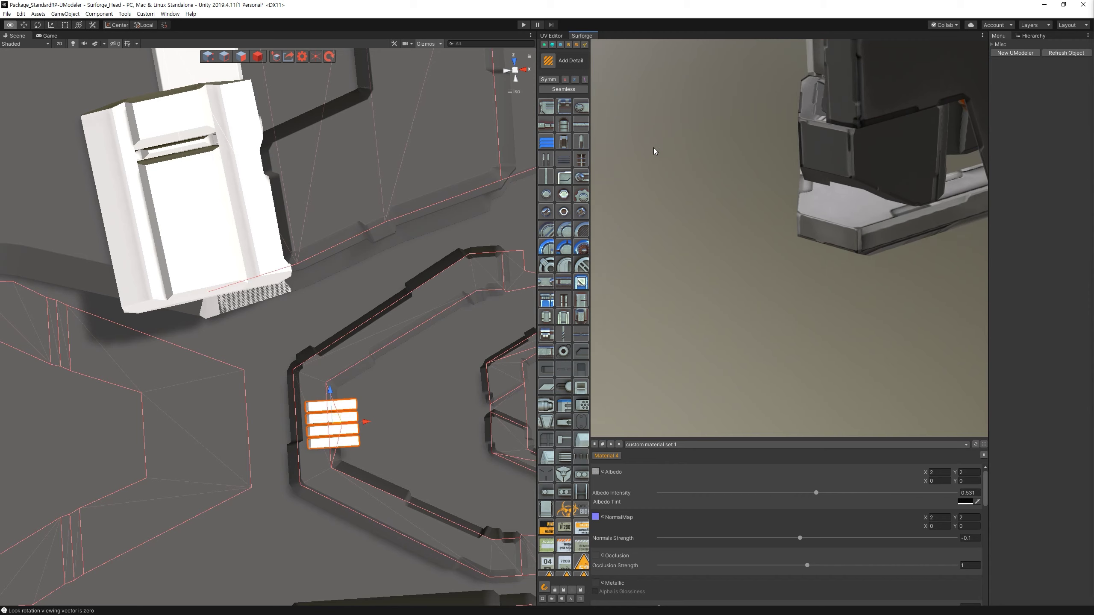
pyautogui.press('ctrl')
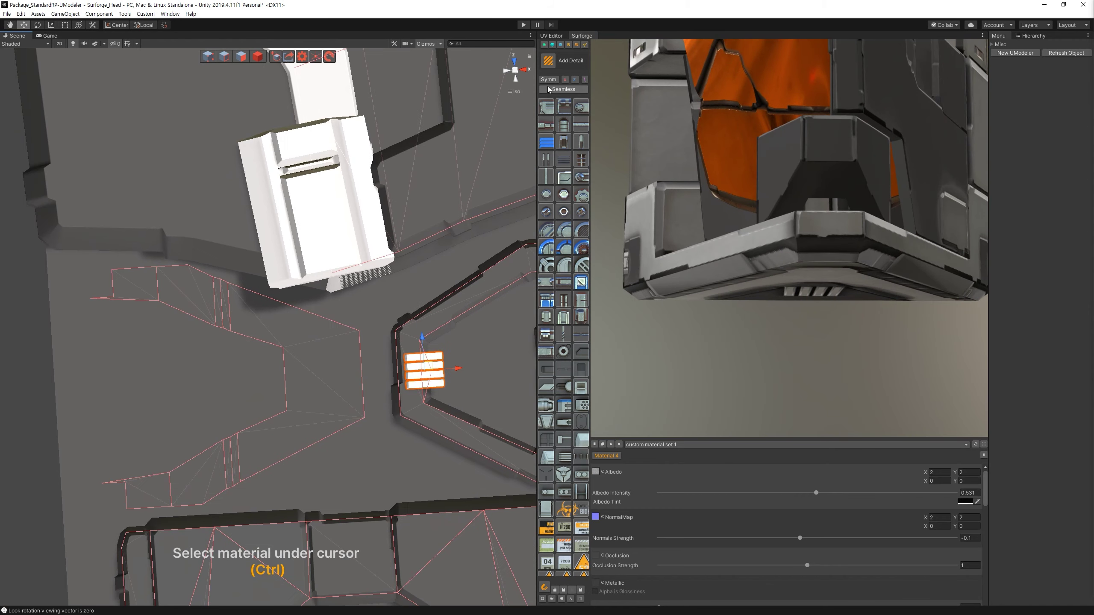
# Fill the large central island and the small upper-left and lower islands with panels.
pyautogui.press('m')
pyautogui.press('a')
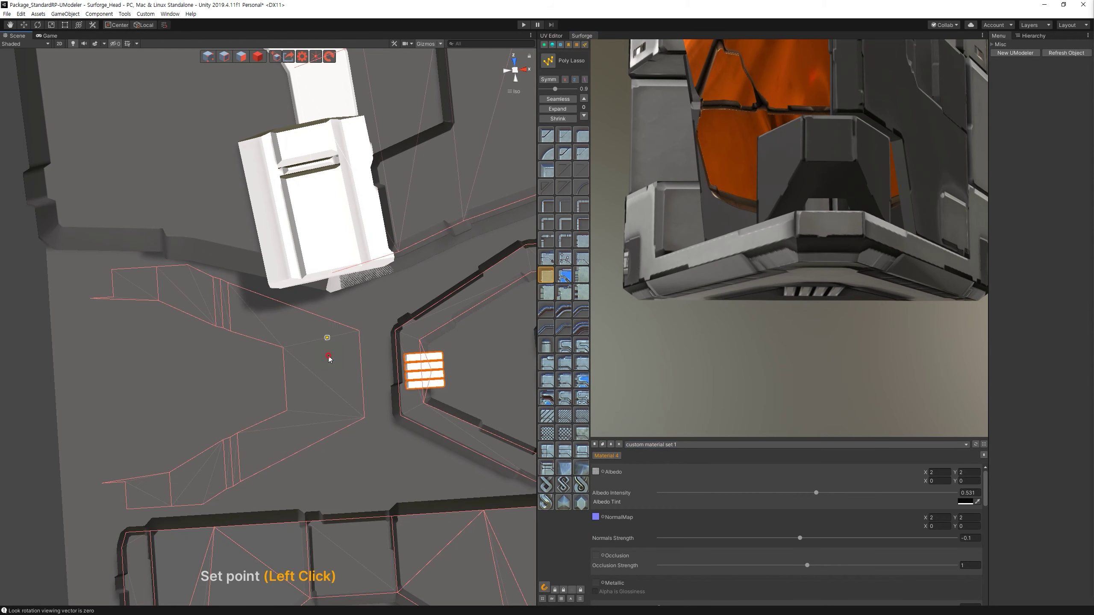
pyautogui.doubleClick(324, 336)
pyautogui.keyDown('alt'); pyautogui.moveTo(814, 265); pyautogui.dragTo(773, 212); pyautogui.keyUp('alt')
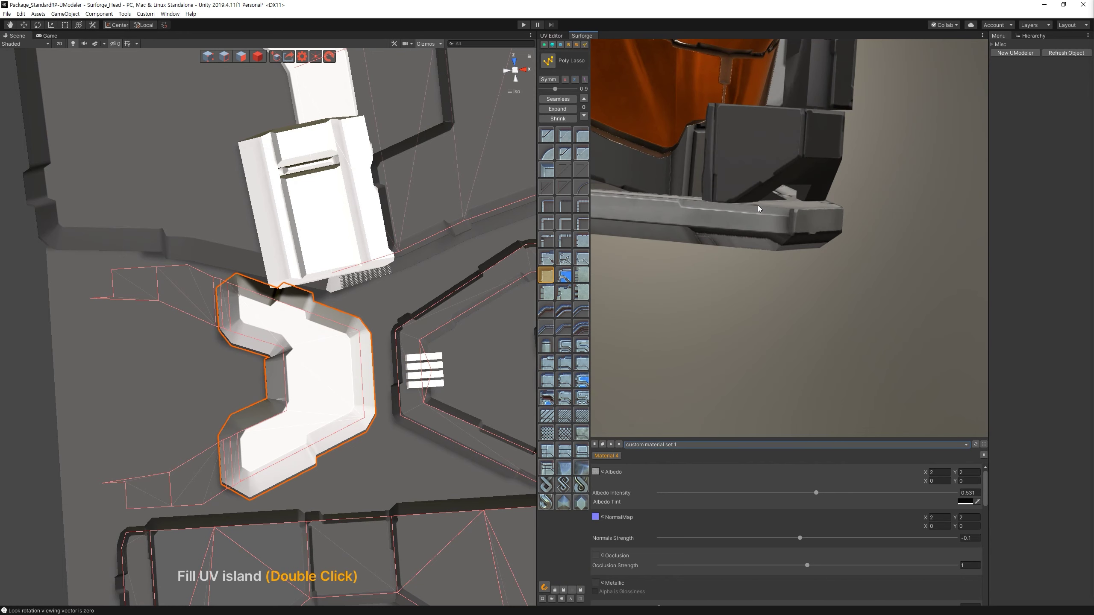
pyautogui.press('ctrl')
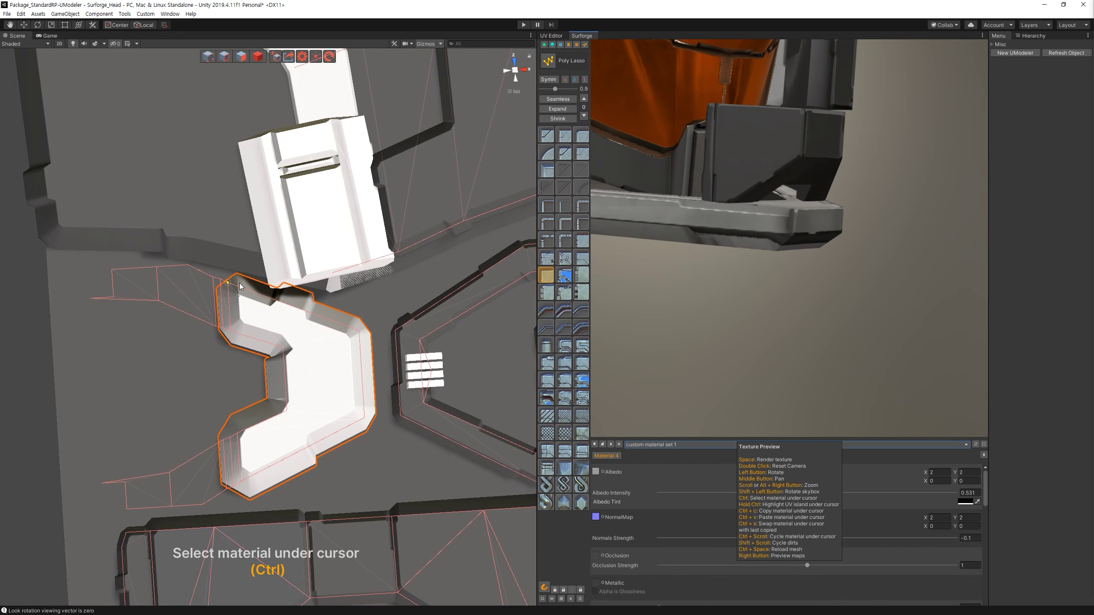
pyautogui.click(212, 276)
pyautogui.doubleClick(196, 296)
pyautogui.doubleClick(198, 482)
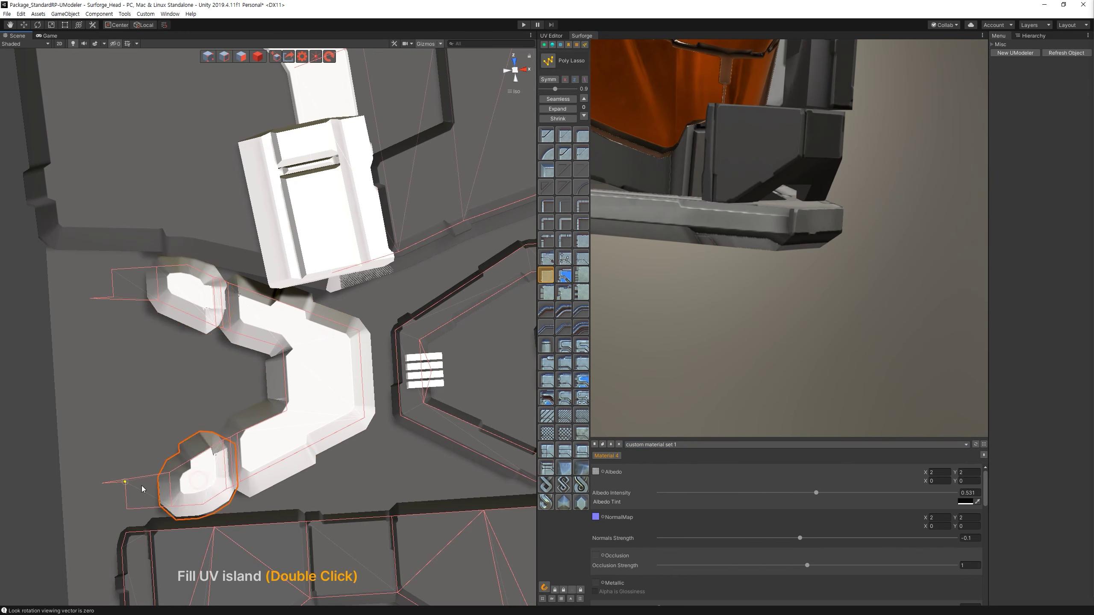
pyautogui.press('Escape')
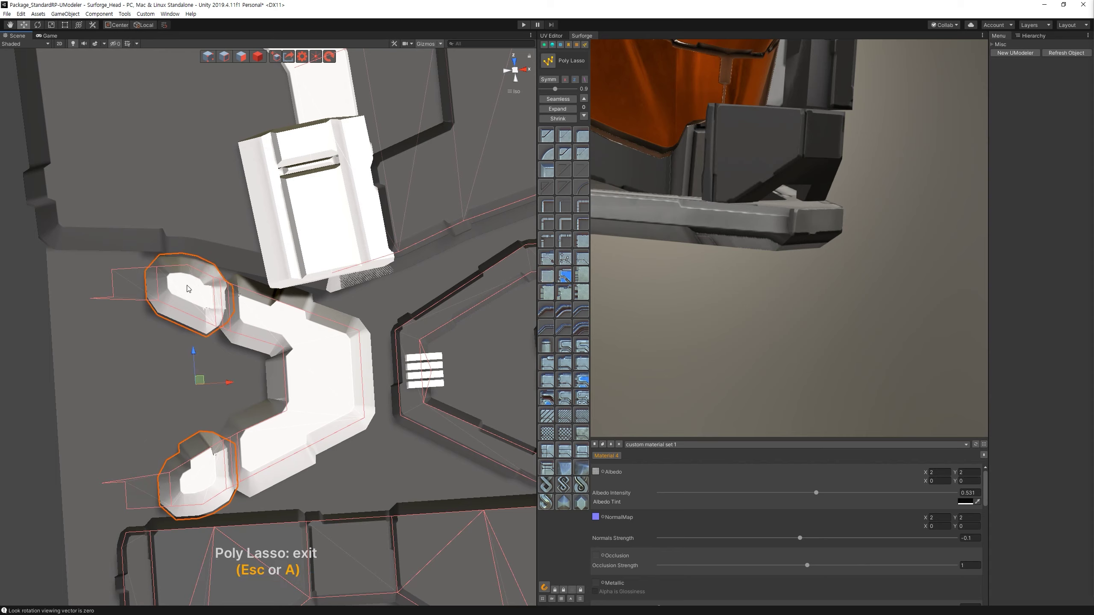
pyautogui.doubleClick(312, 335)
# Thin the three panels' edge profile, assign material mask 4, and render.
pyautogui.press('[')
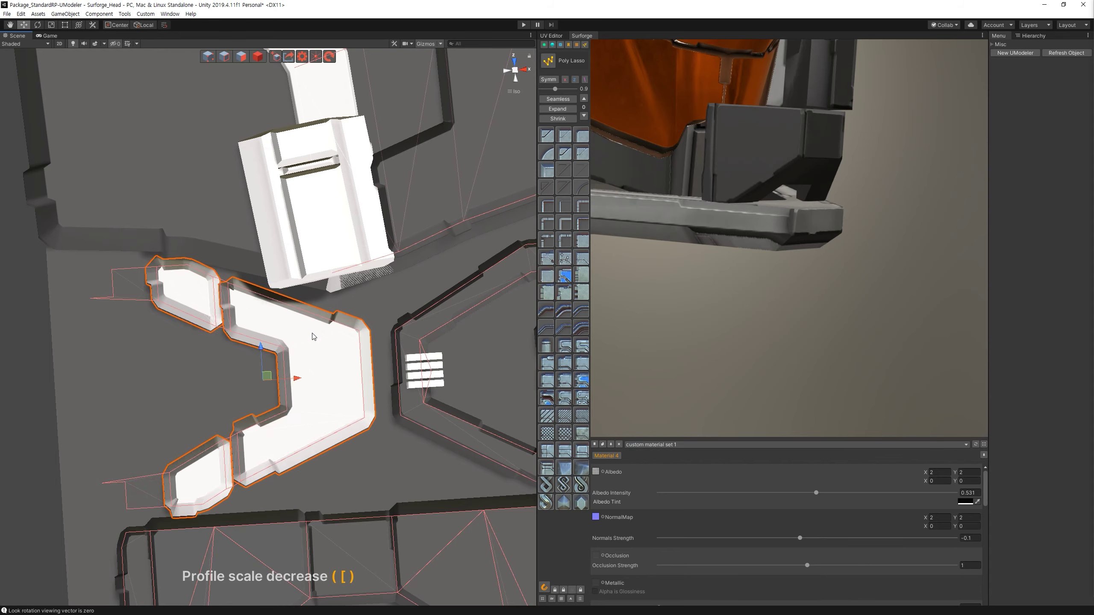
pyautogui.press('[')
pyautogui.click(551, 47)
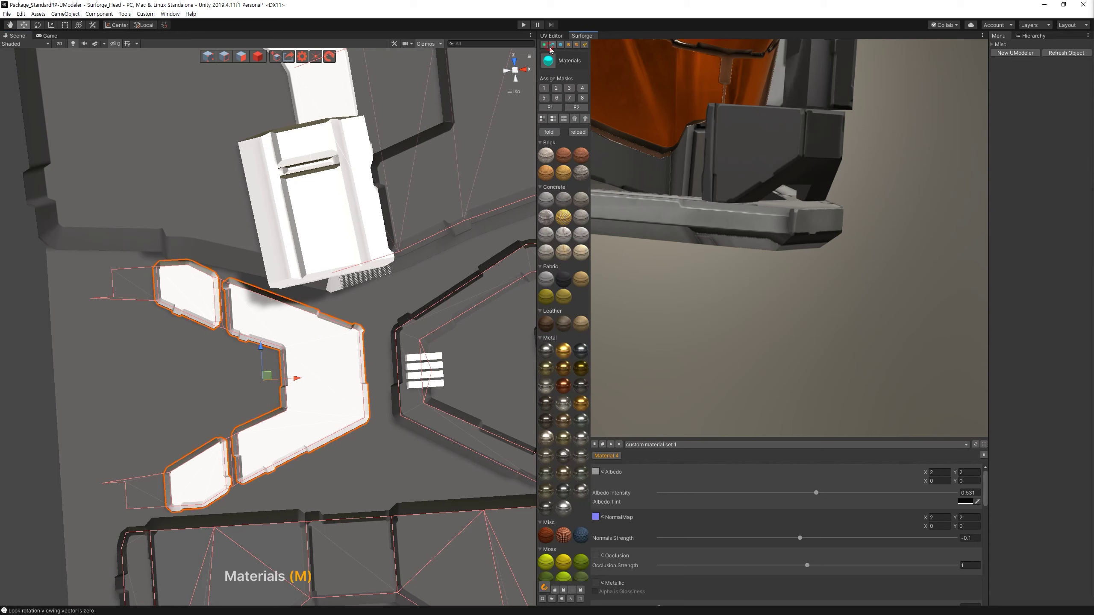
pyautogui.press('4')
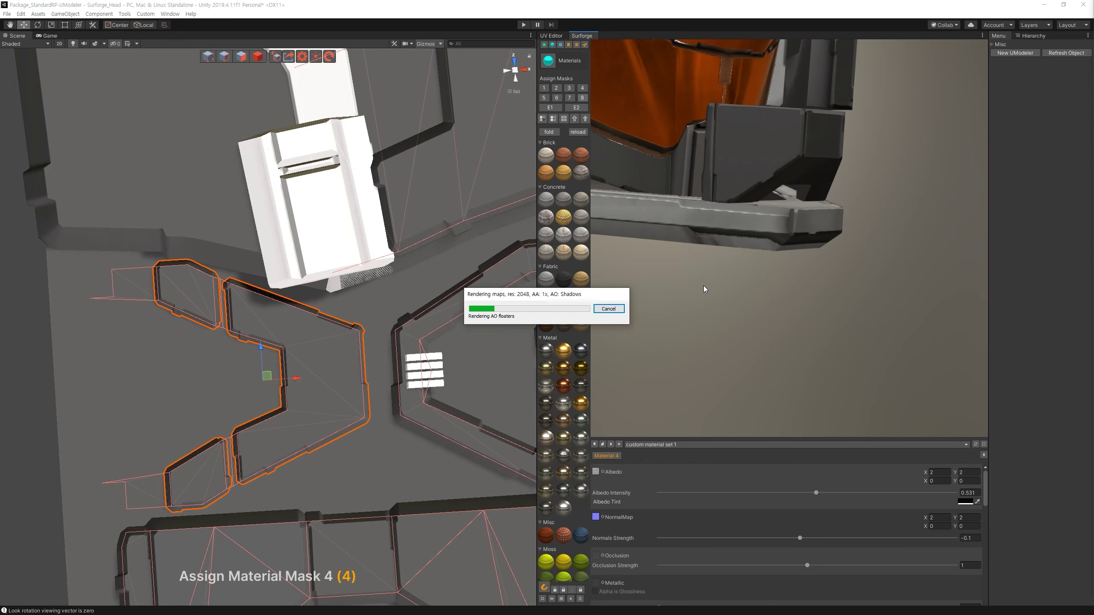
pyautogui.press('space')
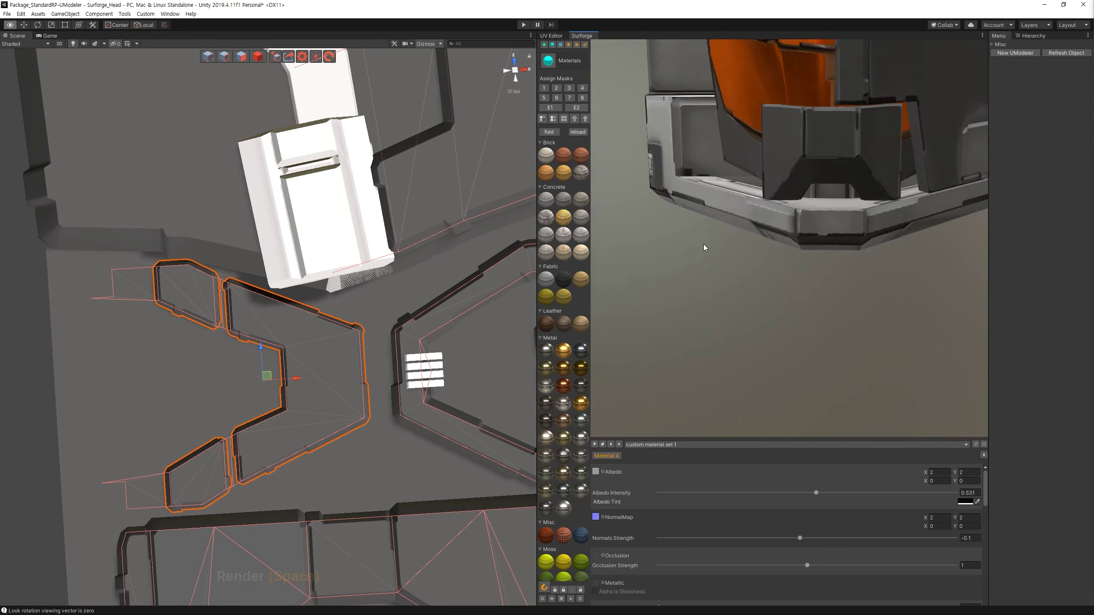
pyautogui.moveTo(699, 251); pyautogui.dragTo(795, 233, button='right')
# Thicken the middle panel's profile slightly, nudge it left, and re-render to check.
pyautogui.click(335, 371)
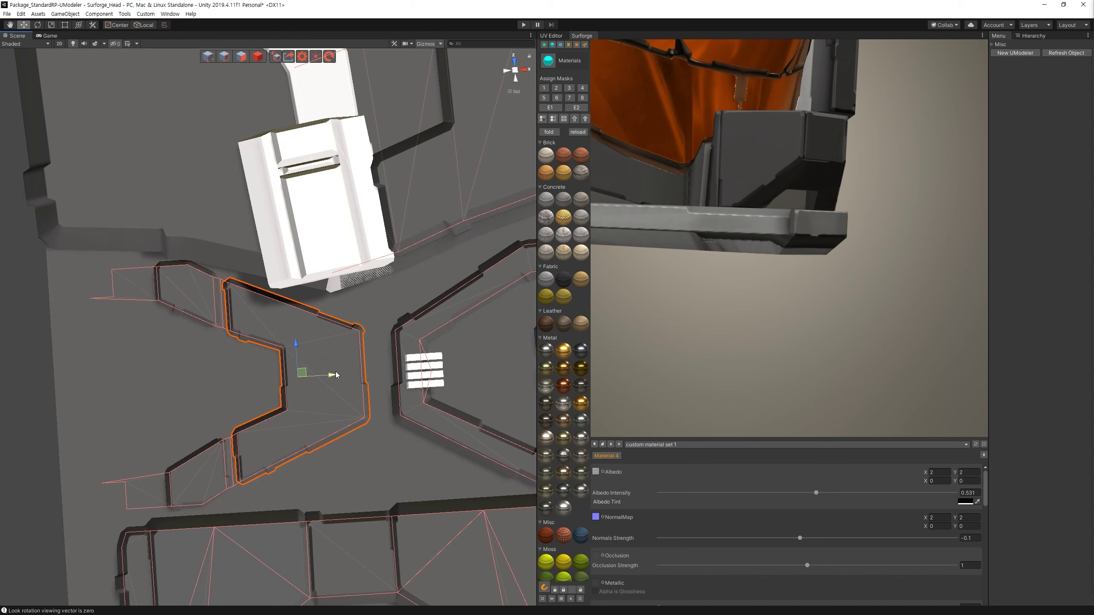
pyautogui.press(']')
pyautogui.press(']')
pyautogui.press(']')
pyautogui.press(']')
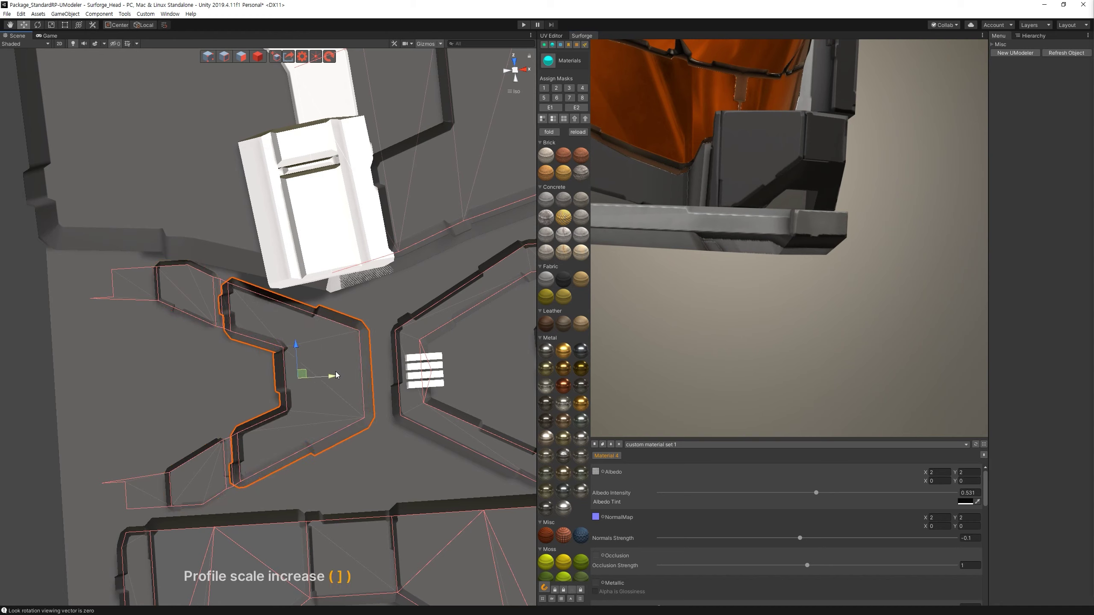
pyautogui.press(']')
pyautogui.press(']')
pyautogui.press(']')
pyautogui.press(']')
pyautogui.press('[')
pyautogui.press('[')
pyautogui.press('[')
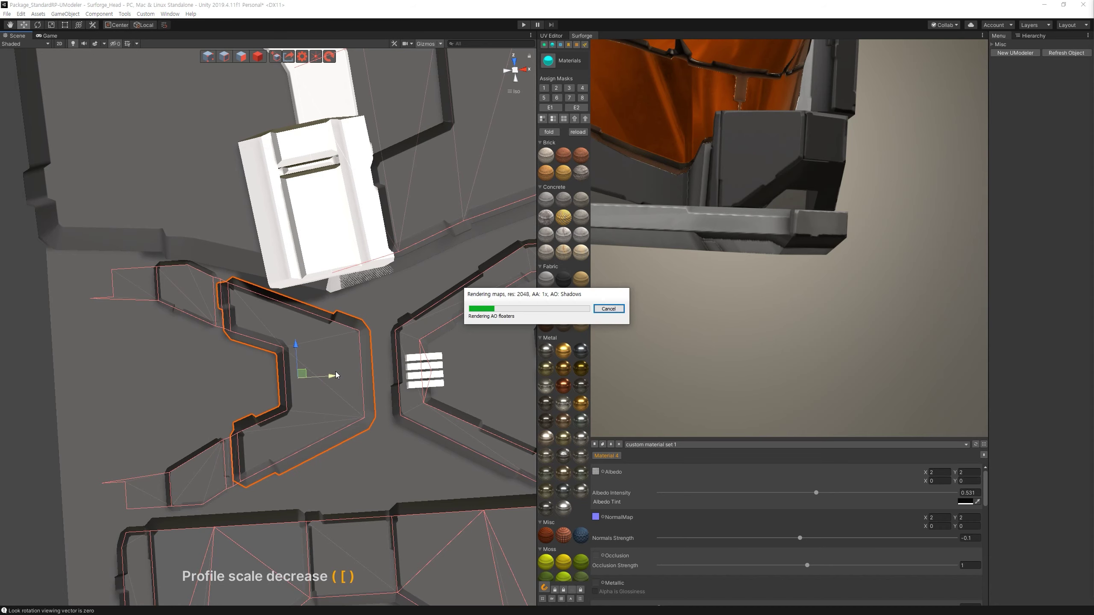
pyautogui.moveTo(337, 373); pyautogui.dragTo(329, 376)
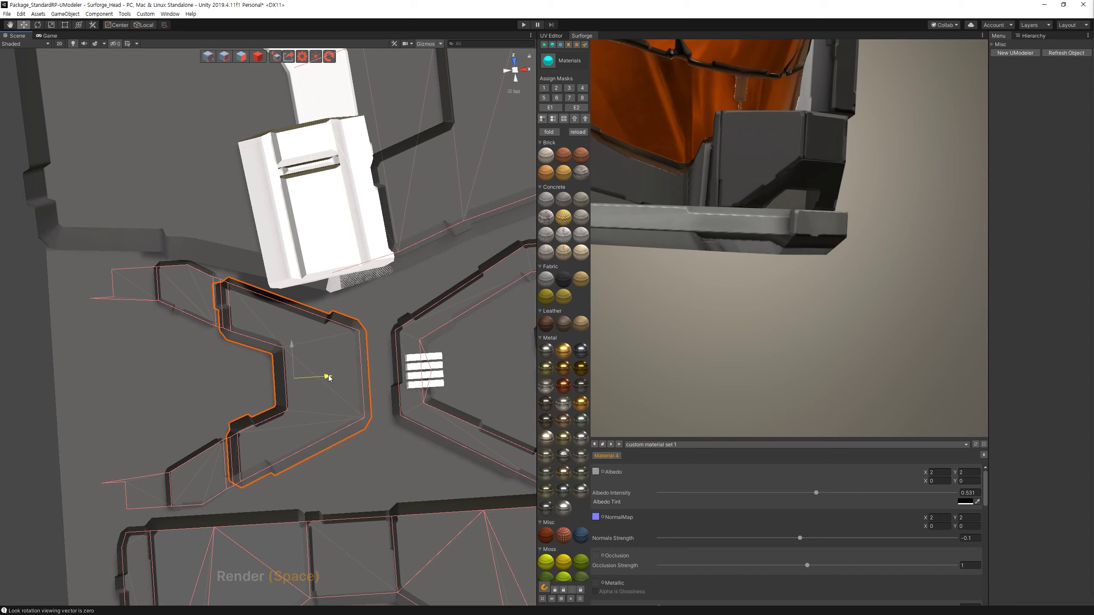
pyautogui.press('space')
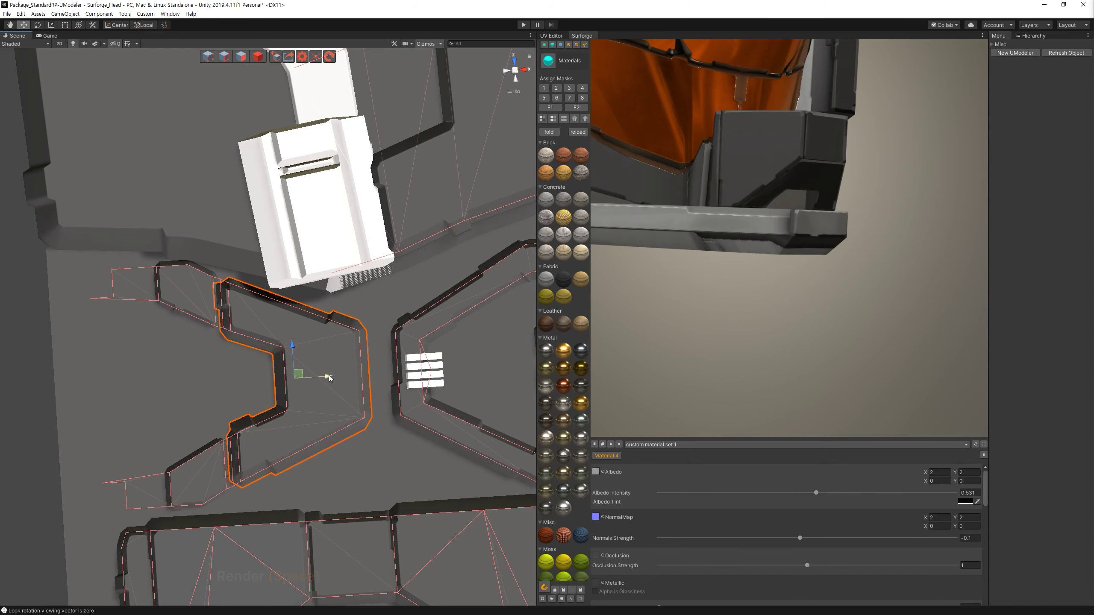
pyautogui.moveTo(789, 275); pyautogui.dragTo(728, 197)
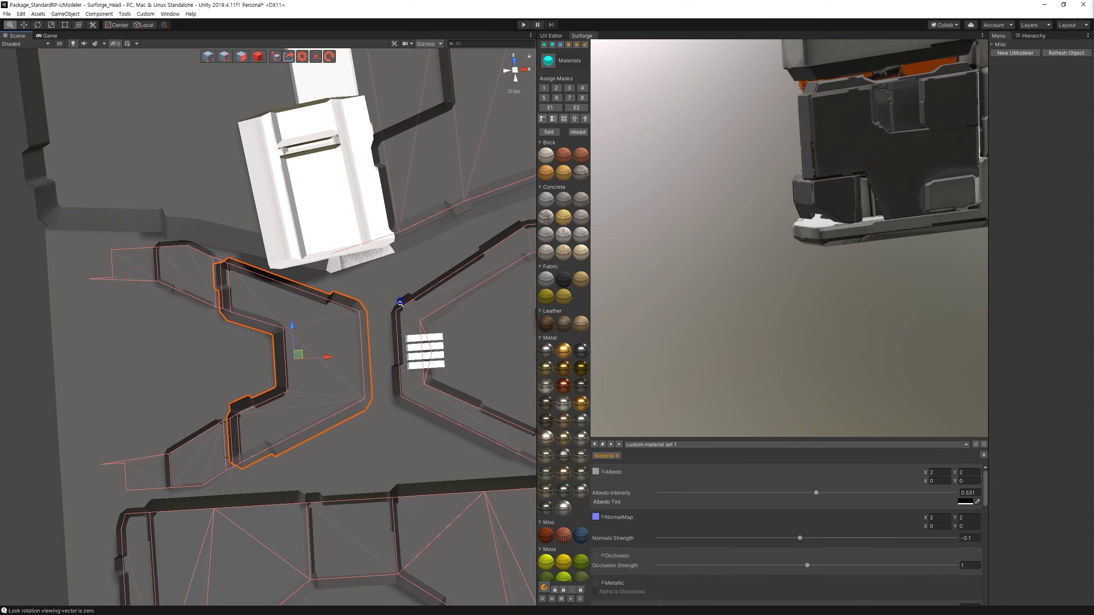
pyautogui.moveTo(744, 264); pyautogui.dragTo(794, 241)
pyautogui.scroll(3, 819, 217)
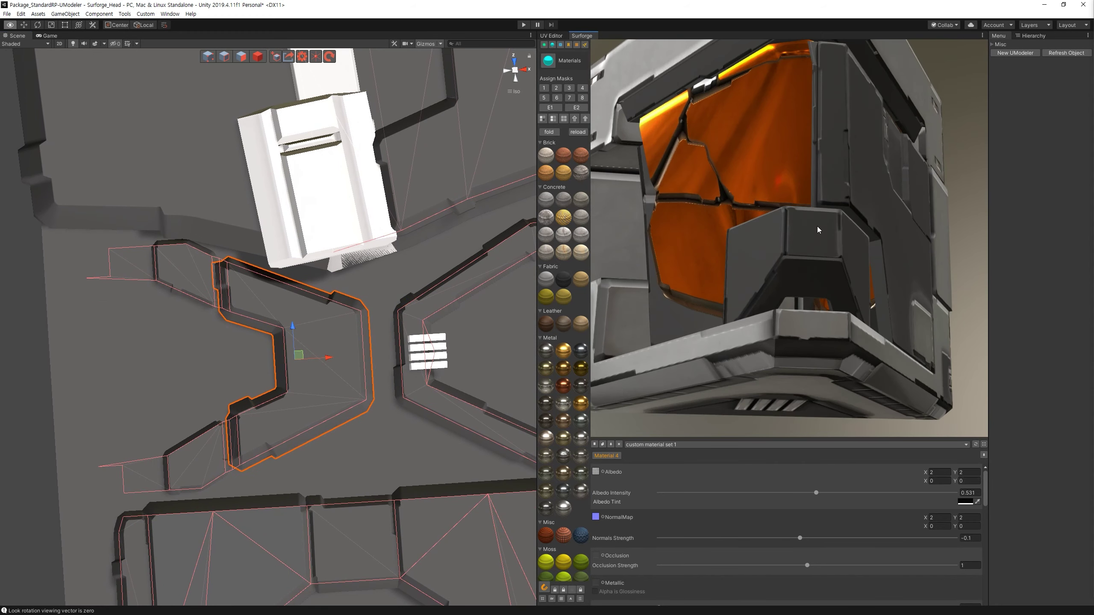
pyautogui.press('ctrl')
# Place a shrunken detail block inside the central panel and stretch it wider.
pyautogui.press('a')
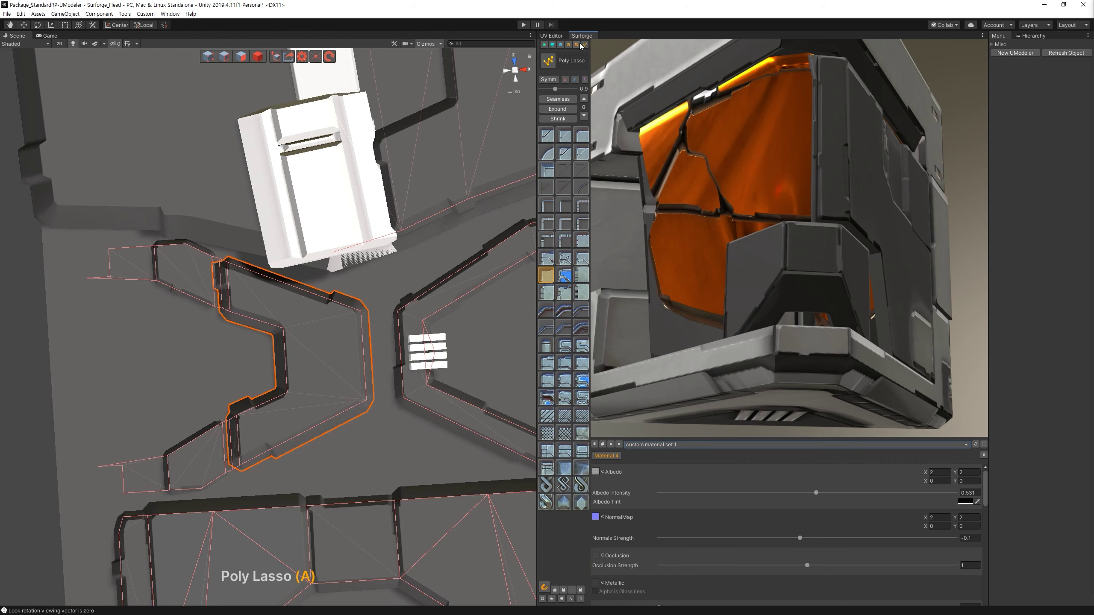
pyautogui.press('d')
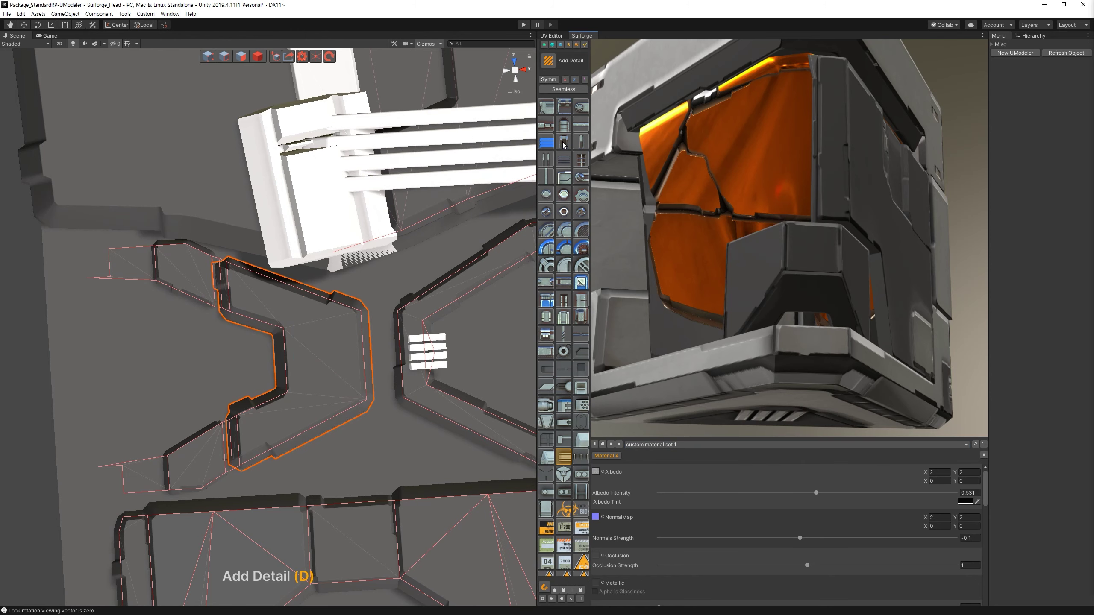
pyautogui.moveTo(581, 299); pyautogui.dragTo(341, 357)
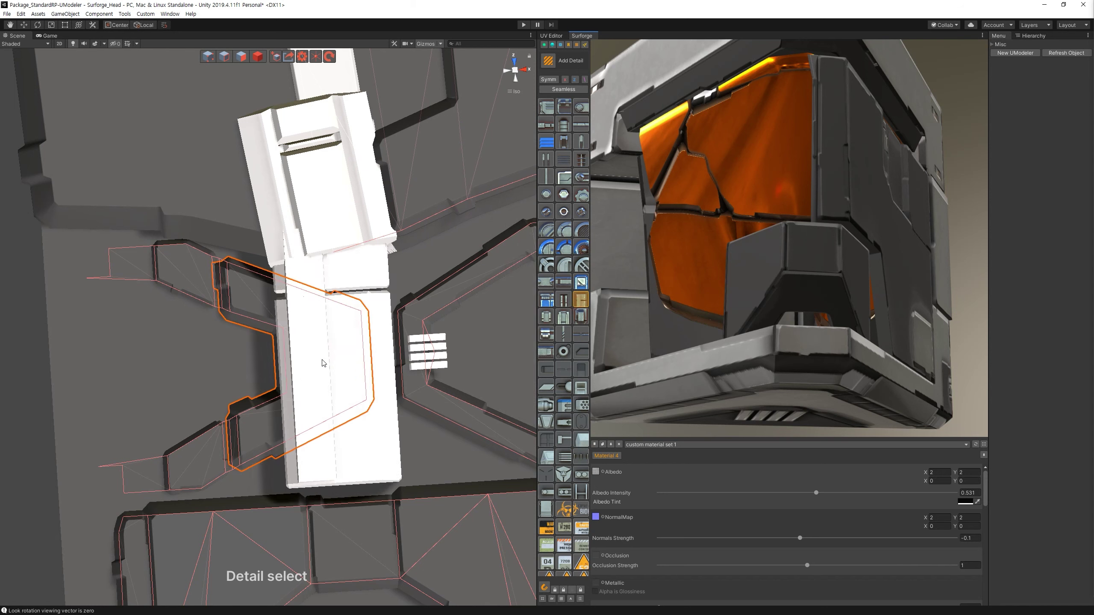
pyautogui.press('[')
pyautogui.press('[')
pyautogui.press('[')
pyautogui.press('[')
pyautogui.press('[')
pyautogui.press('[')
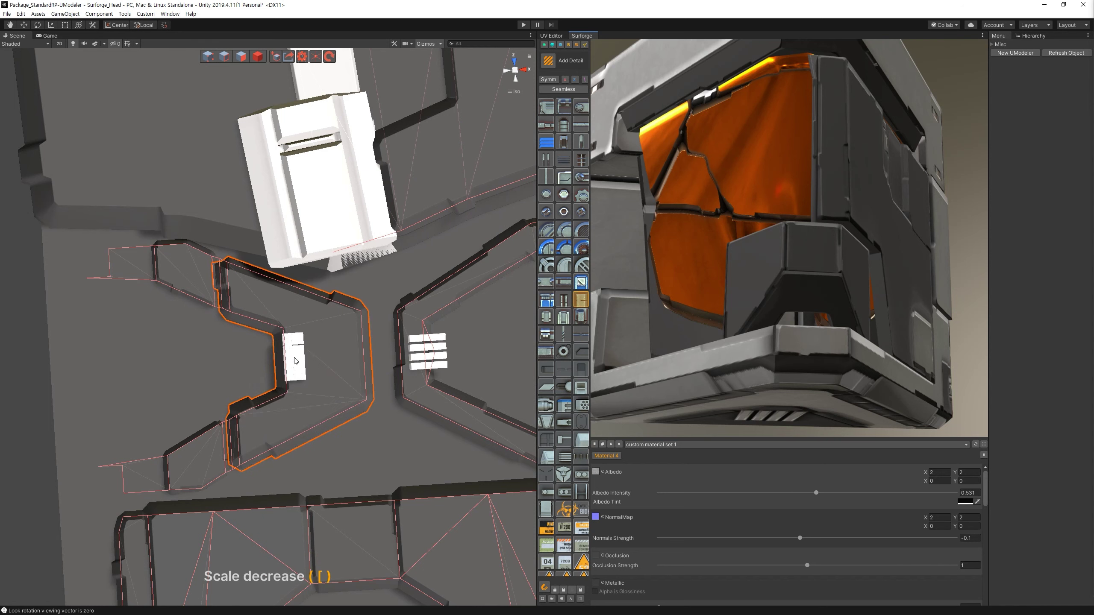
pyautogui.click(296, 361)
pyautogui.press('Escape')
pyautogui.moveTo(321, 358)
pyautogui.mouseDown()
pyautogui.moveTo(389, 350)
pyautogui.moveTo(341, 357)
pyautogui.moveTo(305, 331)
pyautogui.mouseUp()
# Render the maps, orbit the helmet preview, and pick Material 1 from it.
pyautogui.press('space')
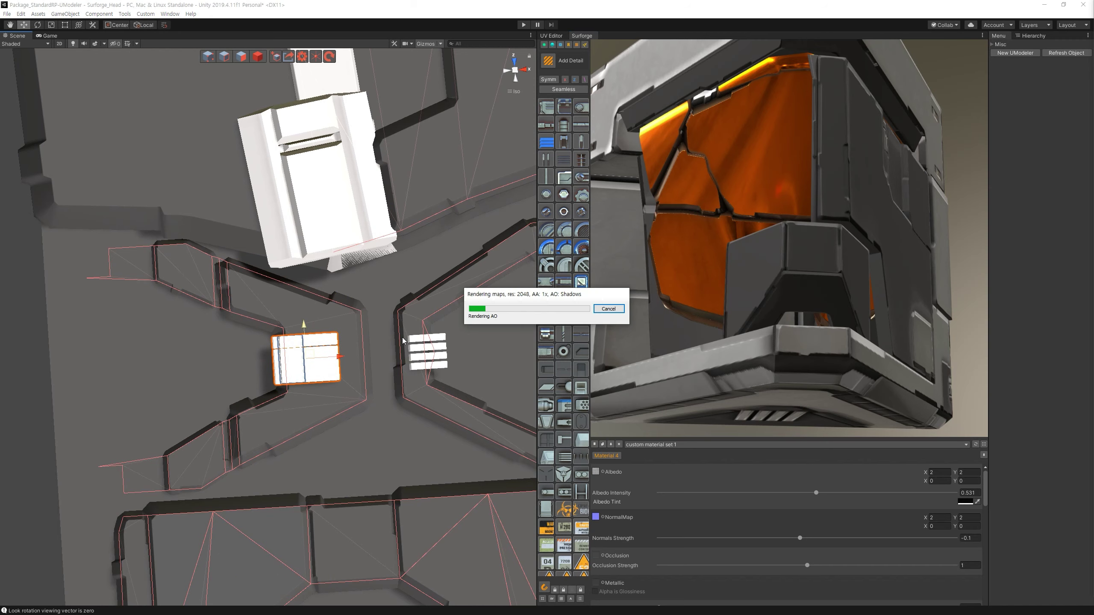
pyautogui.keyDown('alt'); pyautogui.moveTo(826, 244); pyautogui.dragTo(949, 266); pyautogui.keyUp('alt')
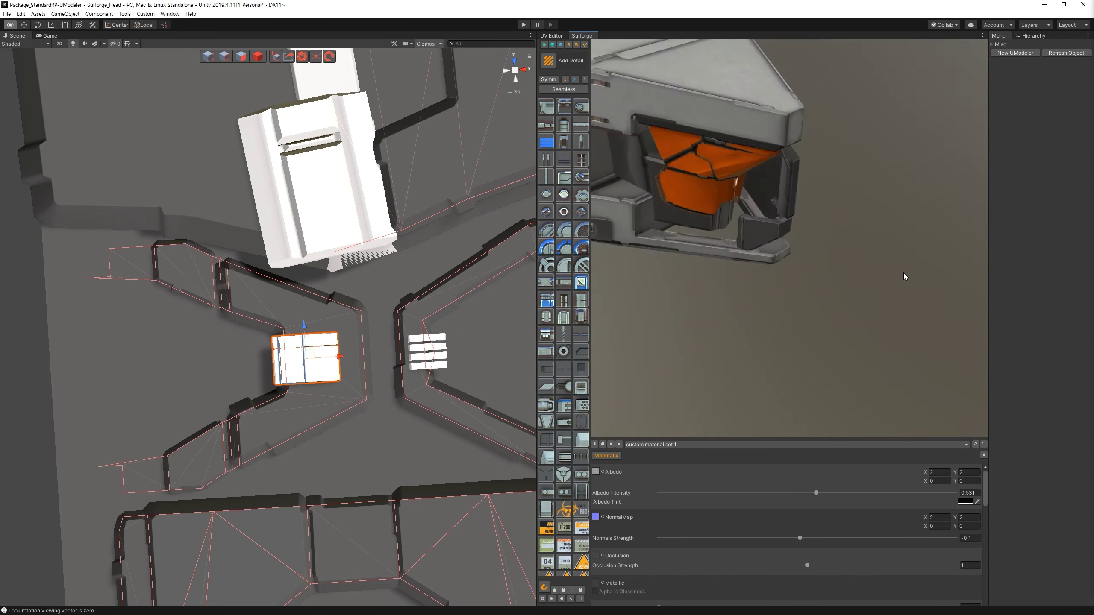
pyautogui.keyDown('alt'); pyautogui.moveTo(949, 266); pyautogui.dragTo(833, 276); pyautogui.keyUp('alt')
pyautogui.keyDown('ctrl'); pyautogui.click(832, 276); pyautogui.keyUp('ctrl')
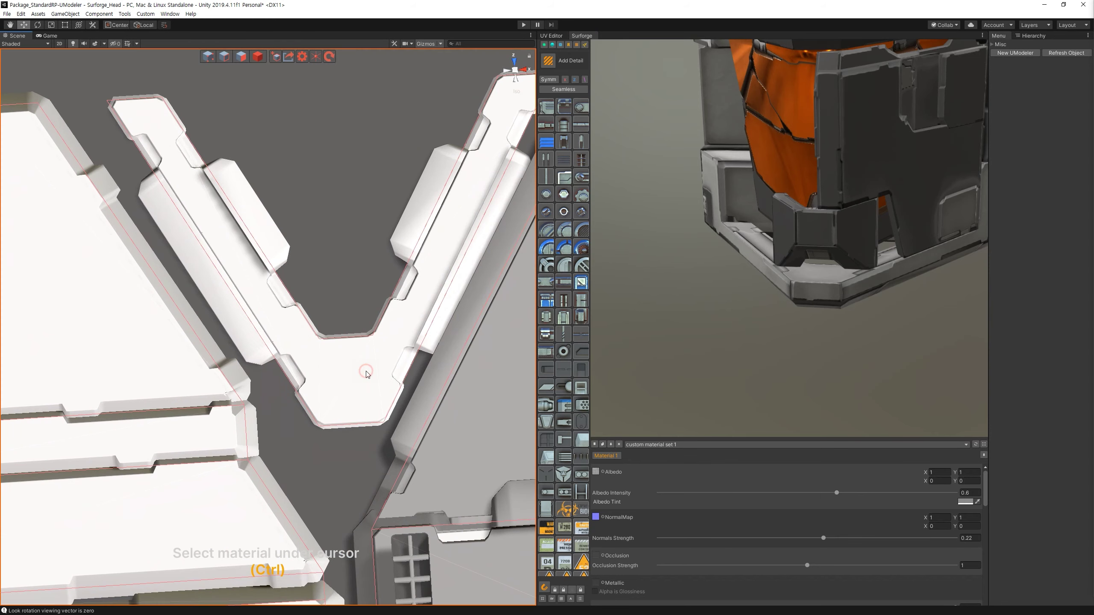
# Select the V-shaped island and assign it material mask 4.
pyautogui.click(510, 109)
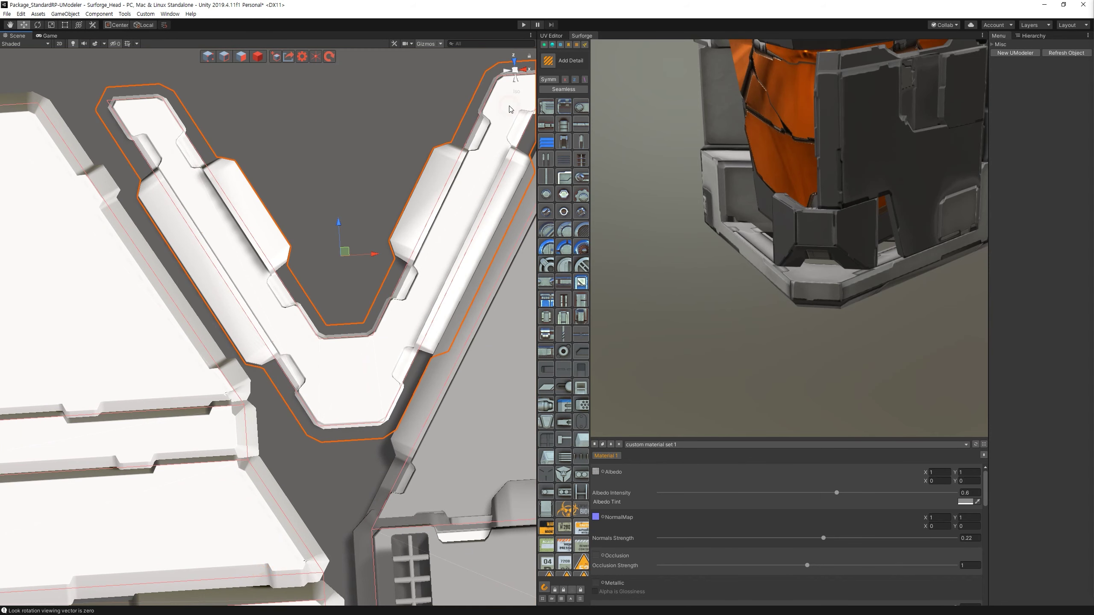
pyautogui.click(554, 45)
pyautogui.click(555, 46)
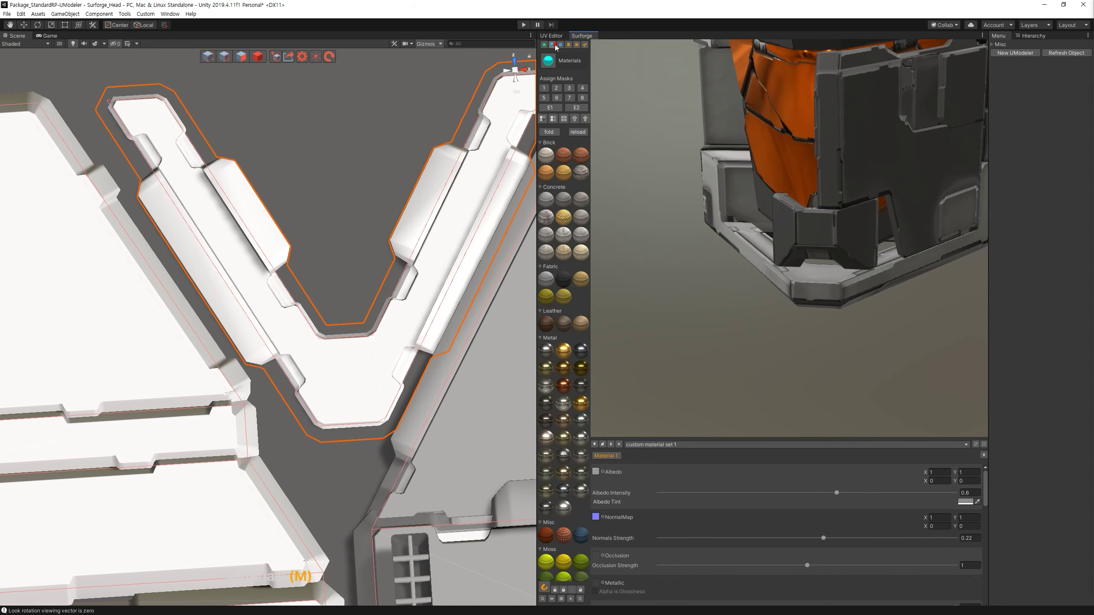
pyautogui.click(582, 88)
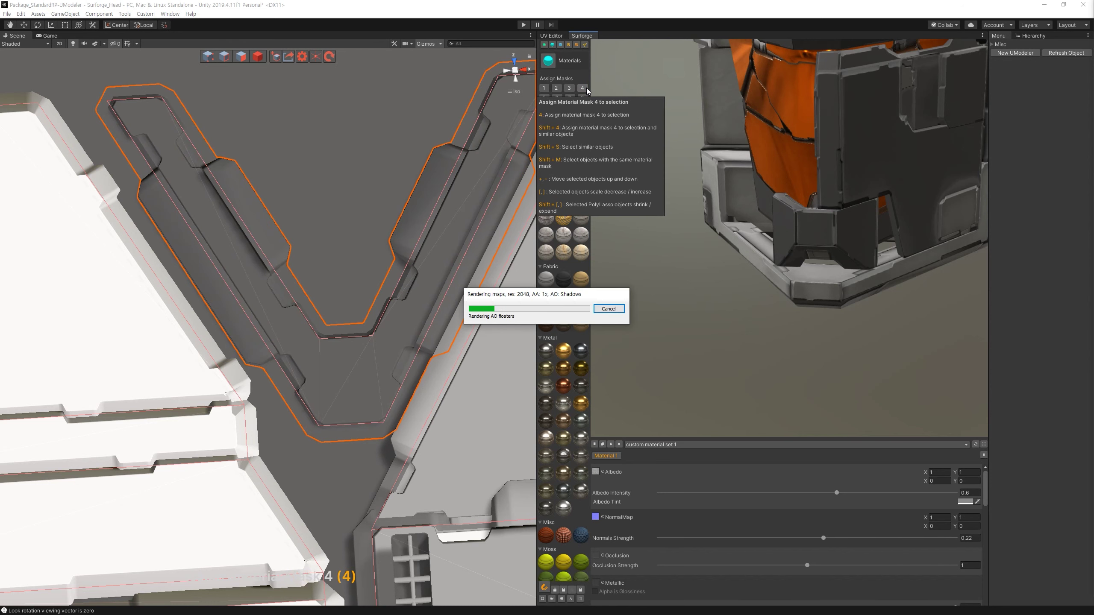
# Refill the V-shaped UV island as a panel, shrink its profile, and render.
pyautogui.click(585, 45)
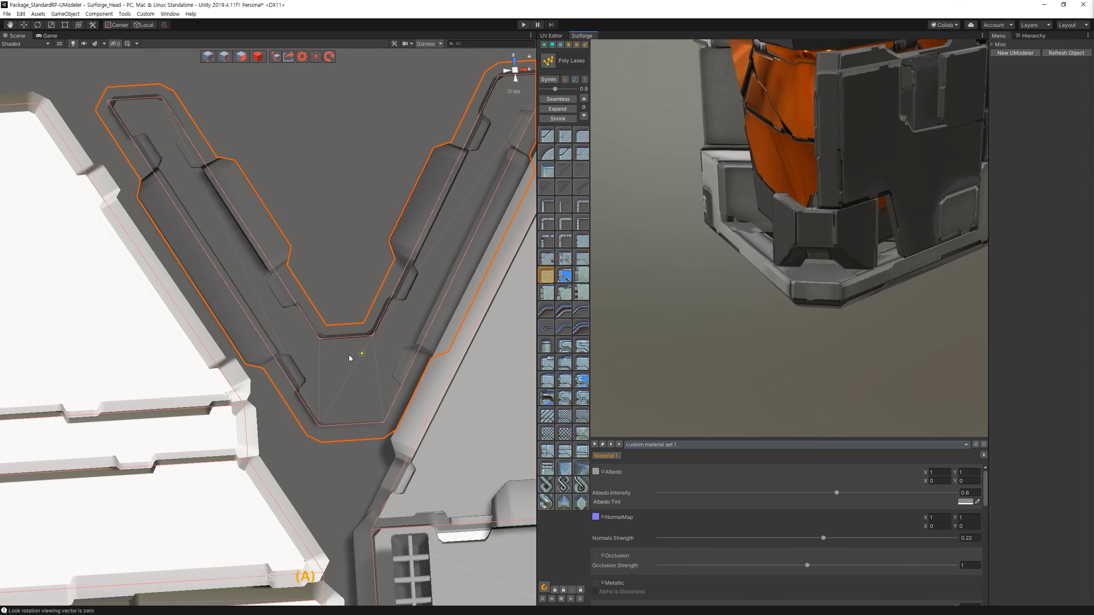
pyautogui.doubleClick(349, 358)
pyautogui.press('[')
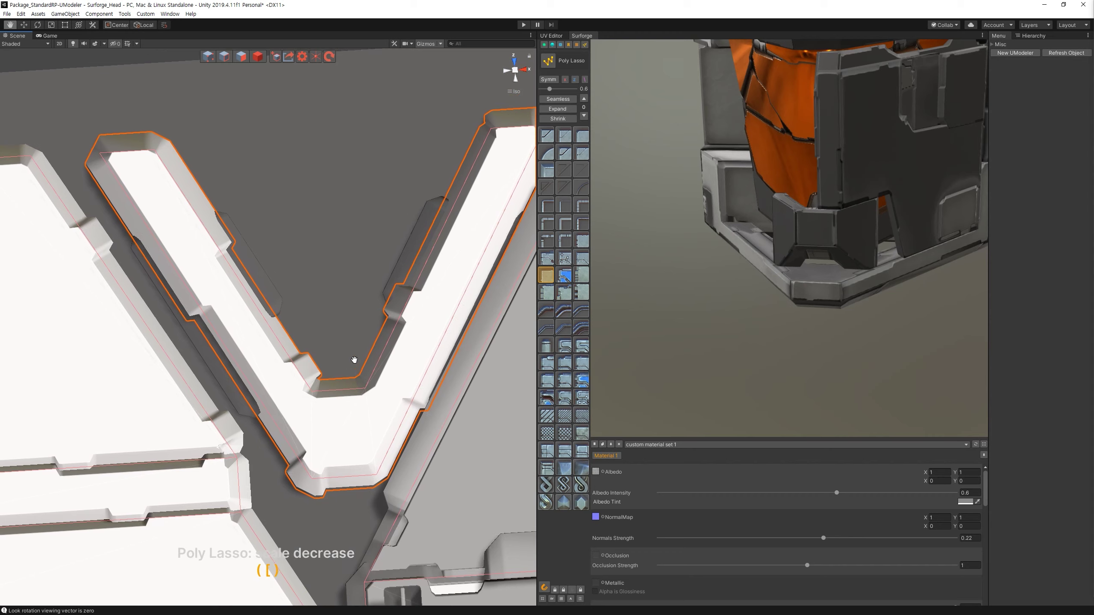
pyautogui.press('[')
pyautogui.press('[')
pyautogui.press('[')
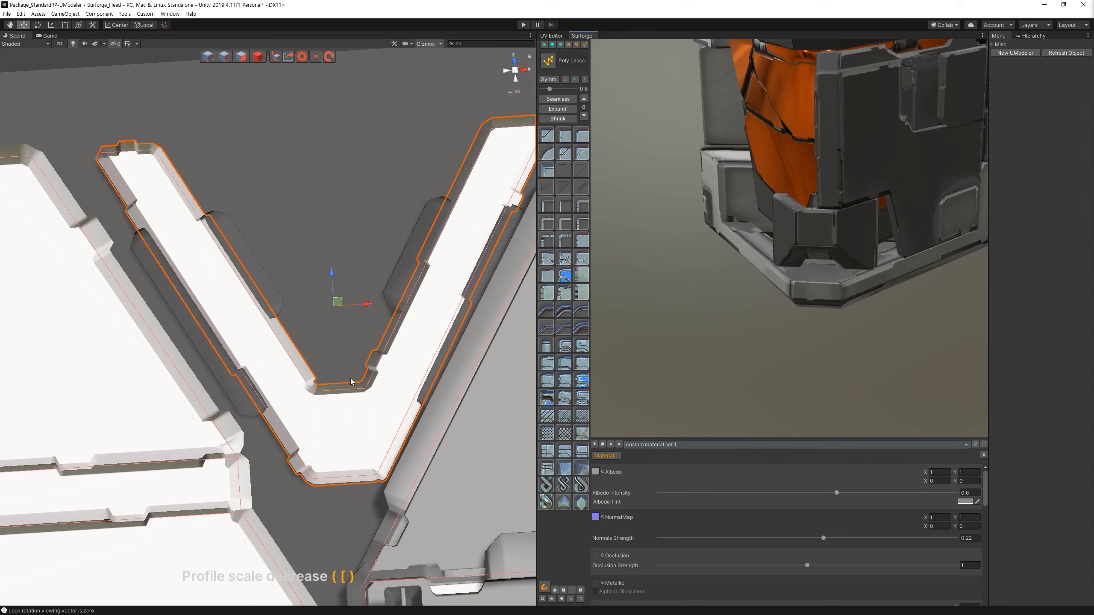
pyautogui.keyDown('alt'); pyautogui.moveTo(350, 380); pyautogui.dragTo(423, 240); pyautogui.keyUp('alt')
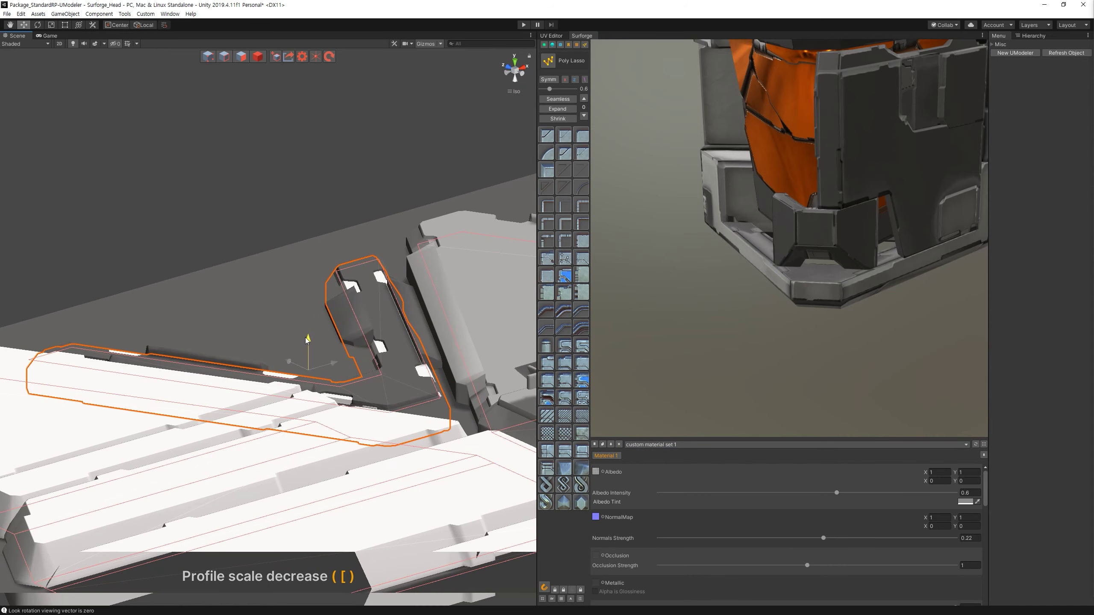
pyautogui.keyDown('alt'); pyautogui.moveTo(309, 329); pyautogui.dragTo(338, 376); pyautogui.keyUp('alt')
pyautogui.click(564, 121)
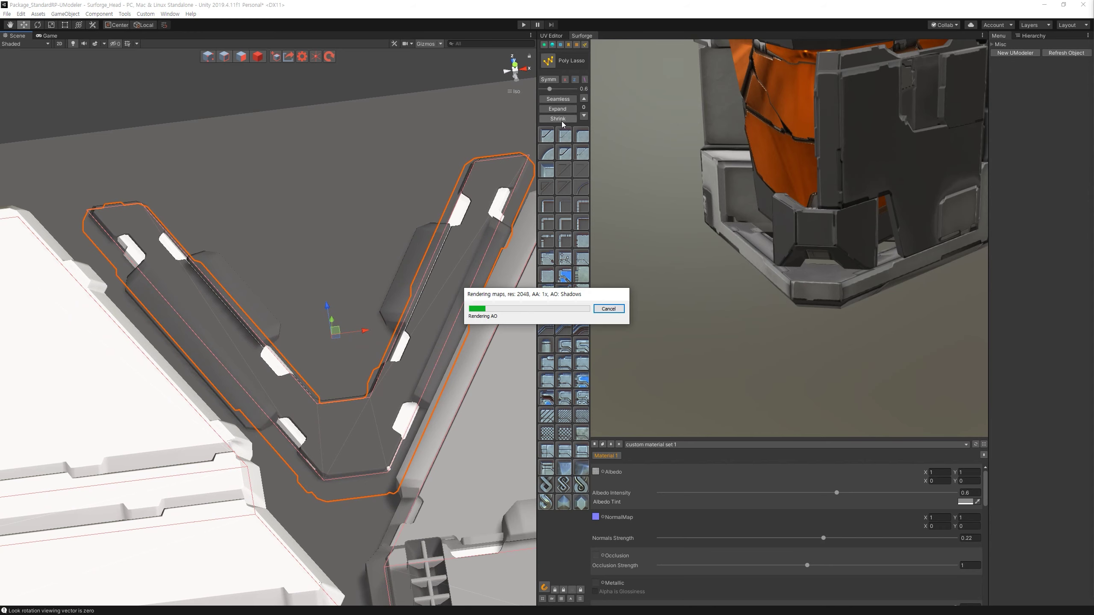
pyautogui.keyDown('alt'); pyautogui.moveTo(640, 183); pyautogui.dragTo(868, 232); pyautogui.keyUp('alt')
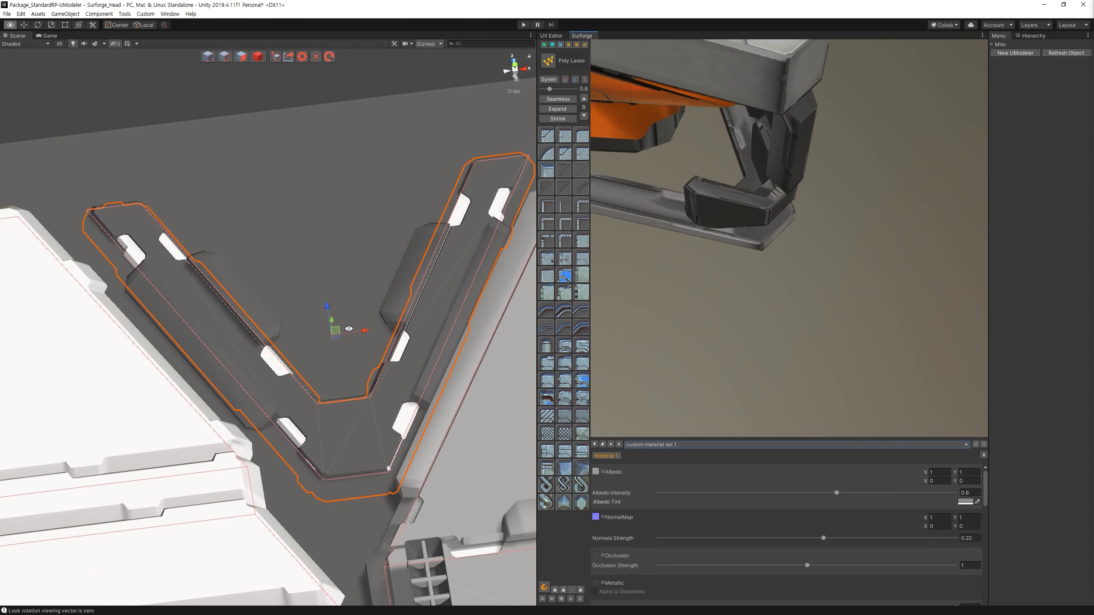
pyautogui.keyDown('alt'); pyautogui.moveTo(349, 328); pyautogui.dragTo(328, 332); pyautogui.keyUp('alt')
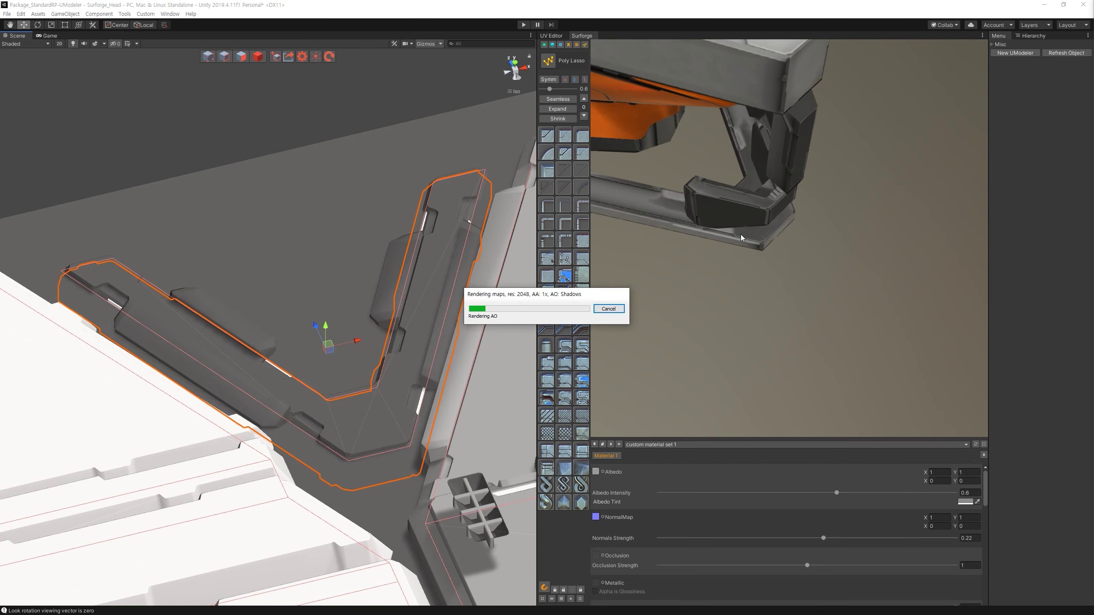
pyautogui.press('space')
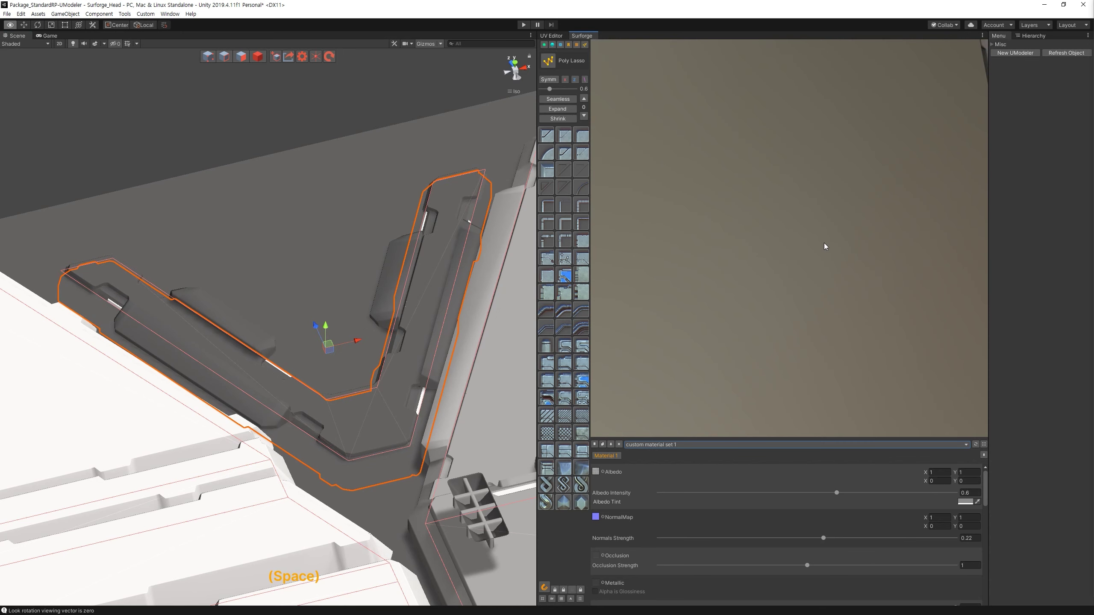
# Raise the V-shaped trim so its flat top faces show, then deselect it.
pyautogui.moveTo(420, 260); pyautogui.dragTo(421, 262, button='middle')
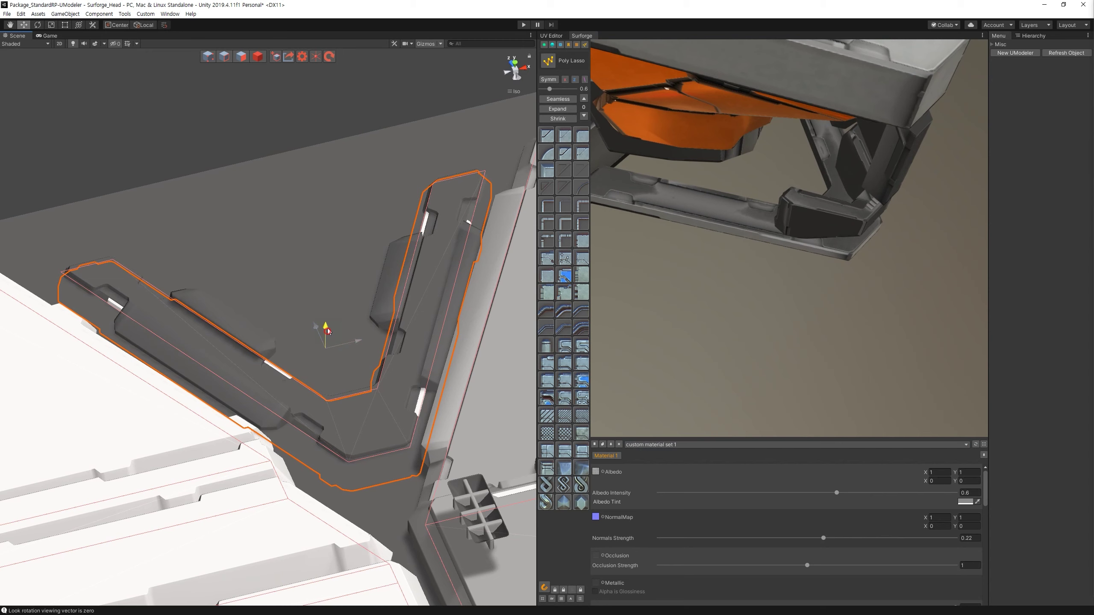
pyautogui.moveTo(327, 335); pyautogui.dragTo(327, 330)
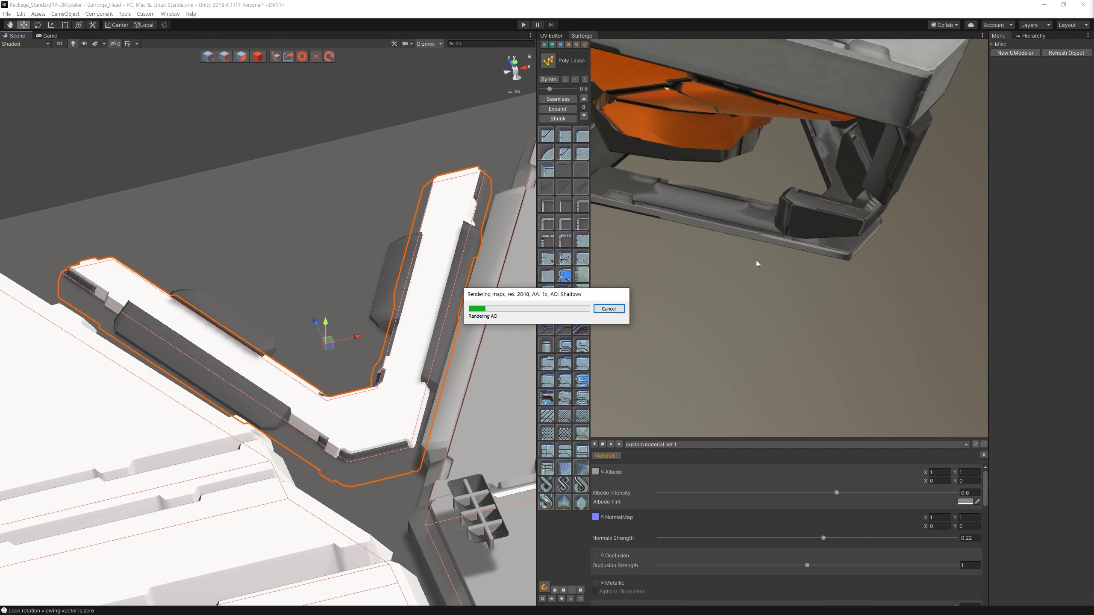
pyautogui.moveTo(755, 258)
pyautogui.mouseDown()
pyautogui.moveTo(685, 171)
pyautogui.moveTo(819, 272)
pyautogui.mouseUp()
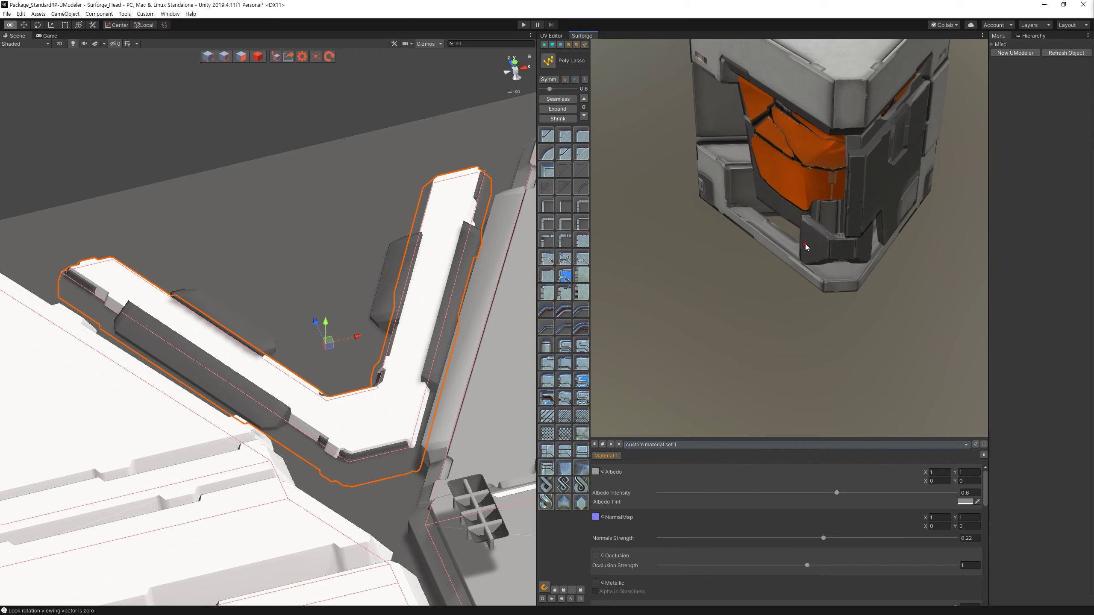
pyautogui.moveTo(819, 273); pyautogui.dragTo(886, 237)
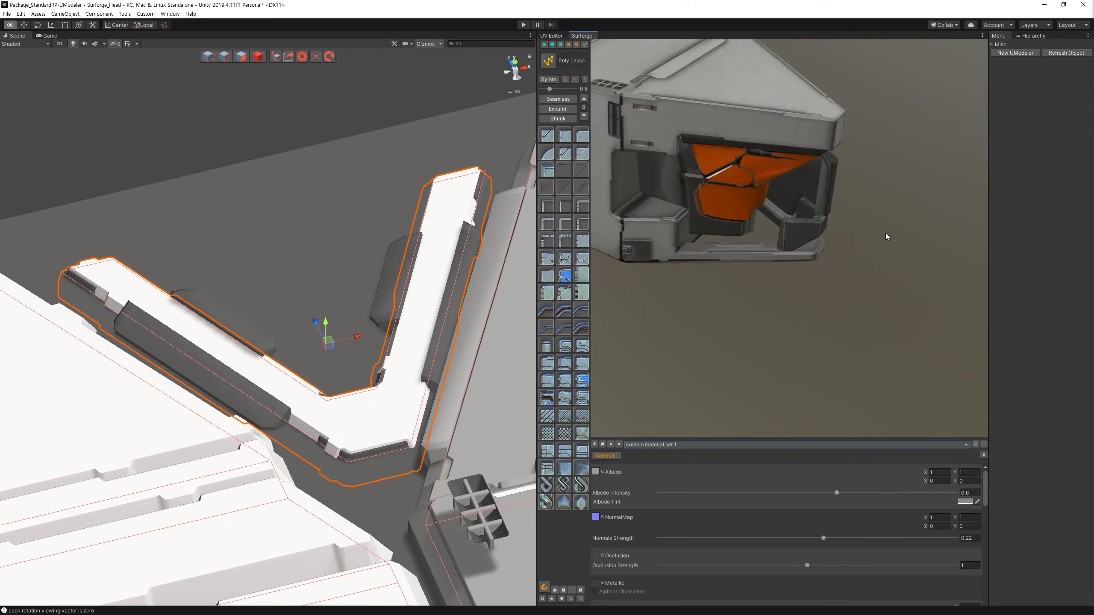
pyautogui.click(428, 293)
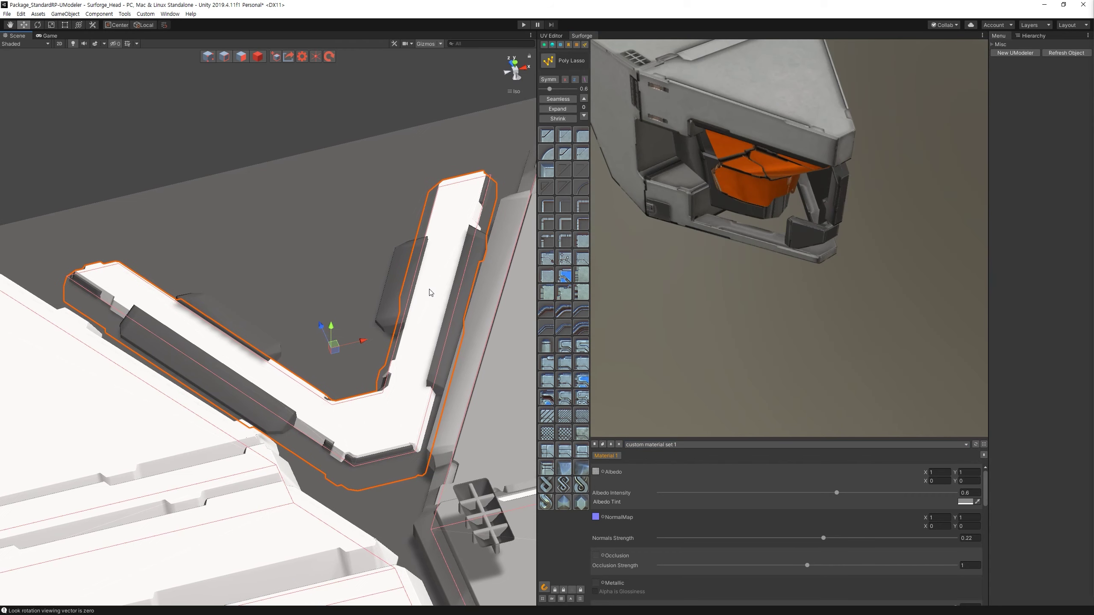
# In Top view, place a scaled-down two-slat detail inside the V panel with material mask 4.
pyautogui.click(578, 46)
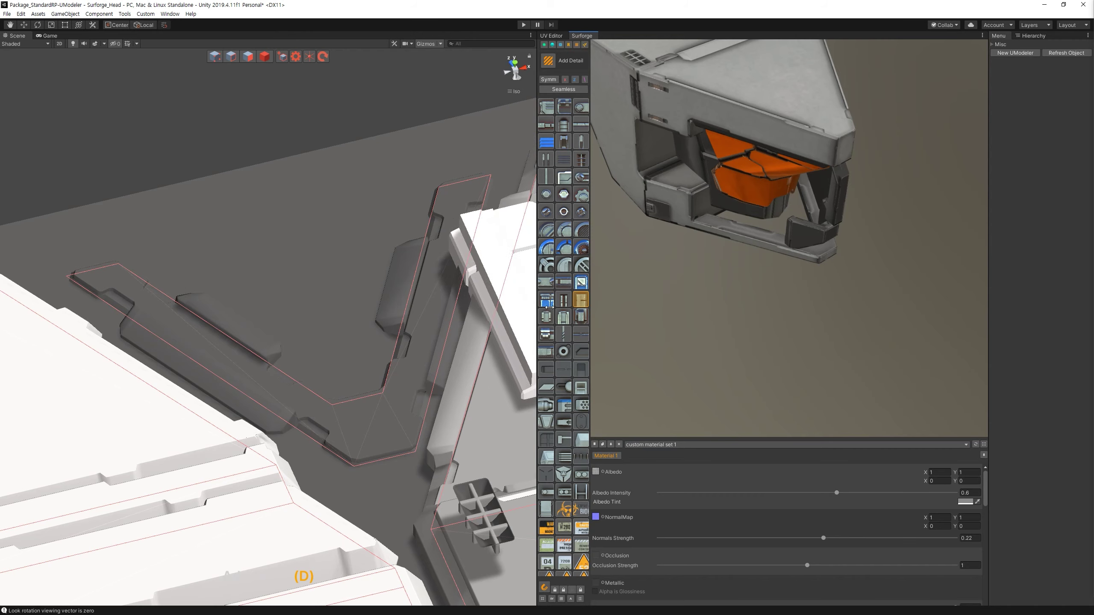
pyautogui.click(564, 302)
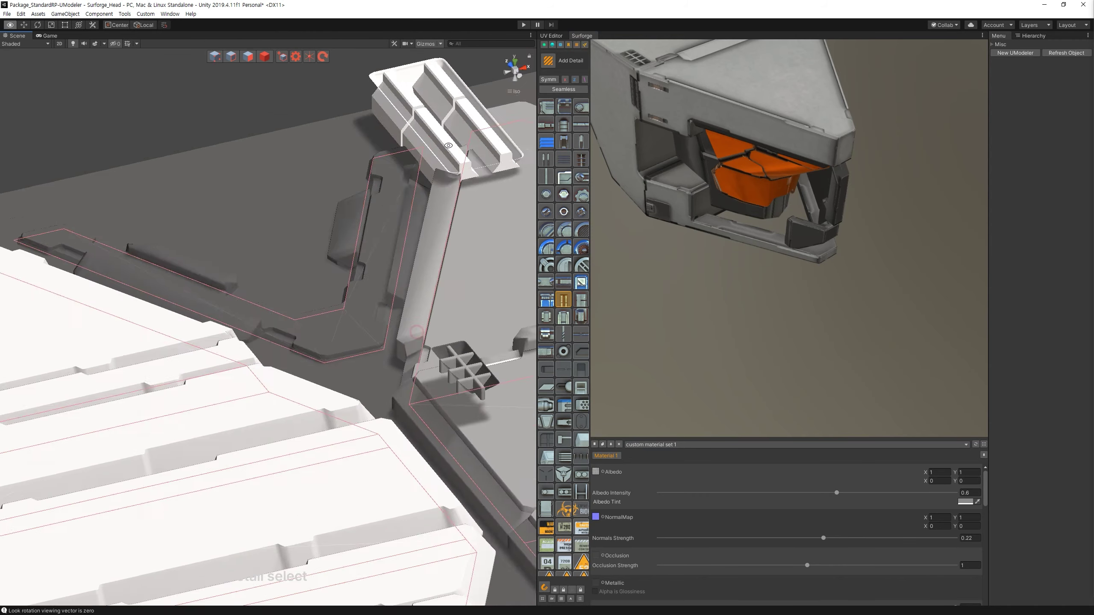
pyautogui.click(512, 61)
pyautogui.press('[')
pyautogui.press('[')
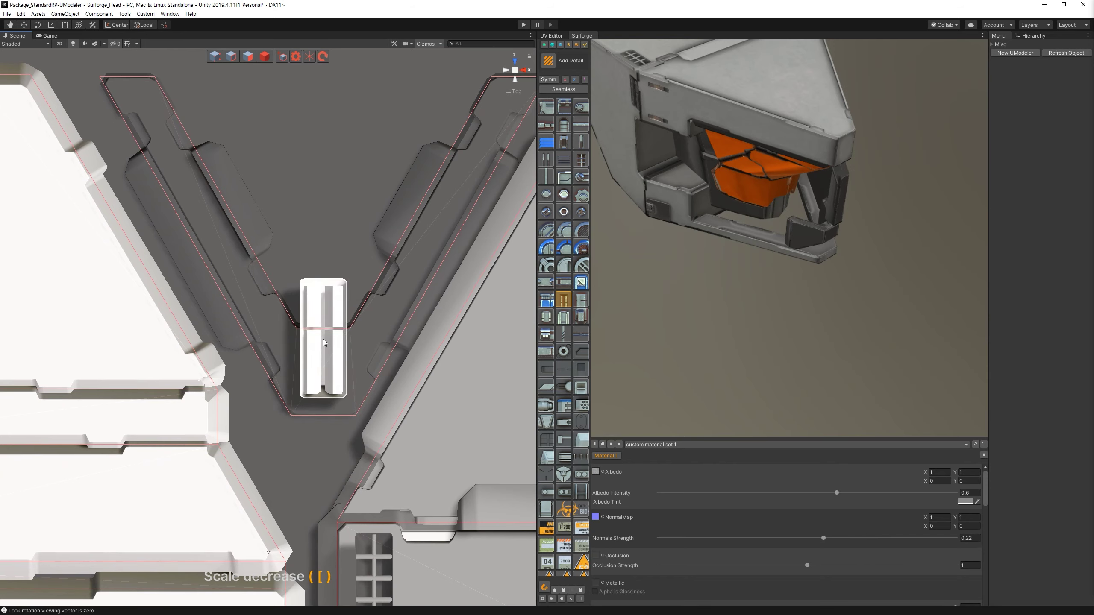
pyautogui.click(323, 339)
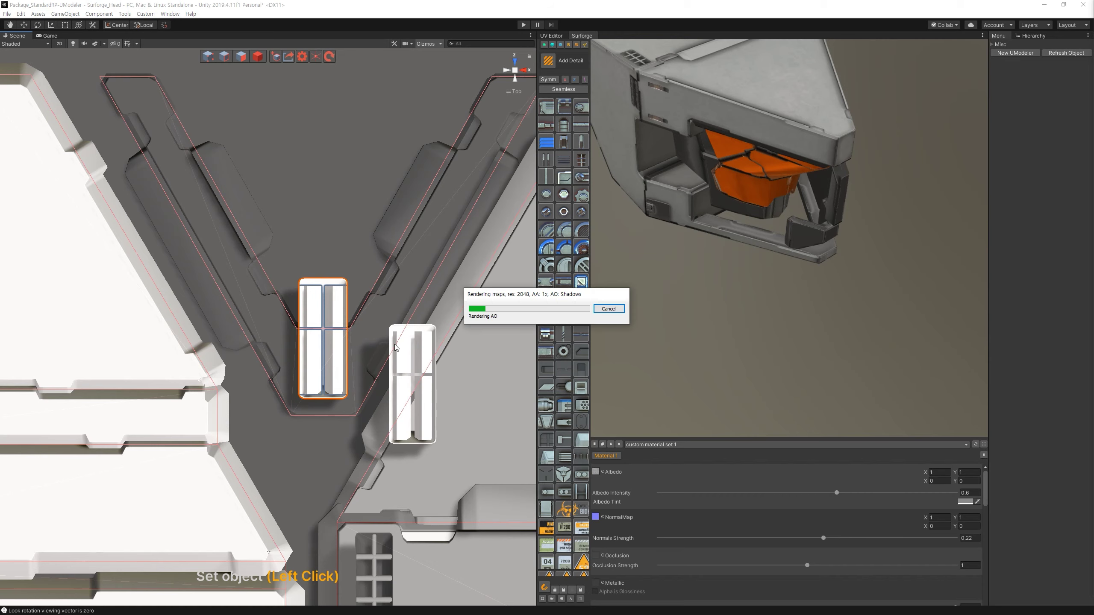
pyautogui.press('Escape')
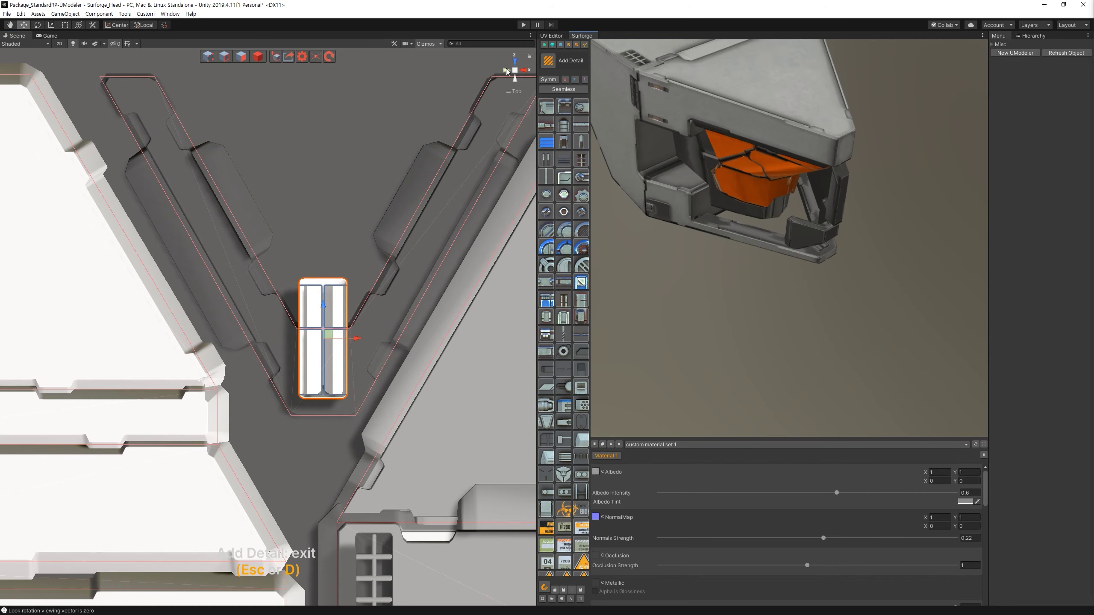
pyautogui.click(551, 44)
pyautogui.press('4')
pyautogui.moveTo(767, 235); pyautogui.dragTo(814, 244)
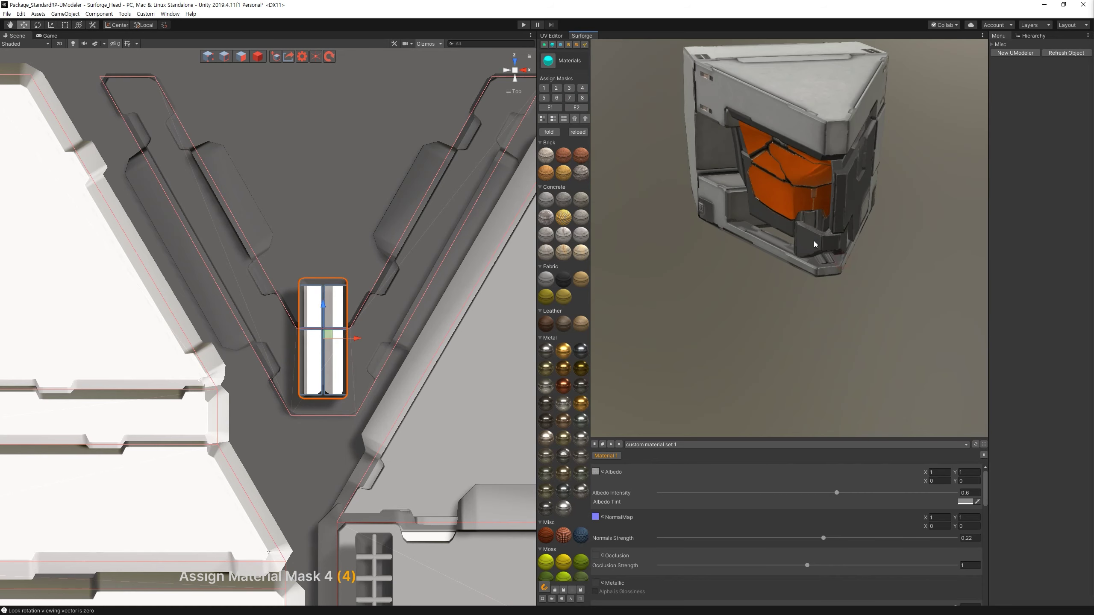
# Render the maps with the new slat block, pick Material 4 from the preview, and tilt the view.
pyautogui.moveTo(834, 277)
pyautogui.mouseDown()
pyautogui.moveTo(780, 288)
pyautogui.moveTo(762, 317)
pyautogui.mouseUp()
pyautogui.press('space')
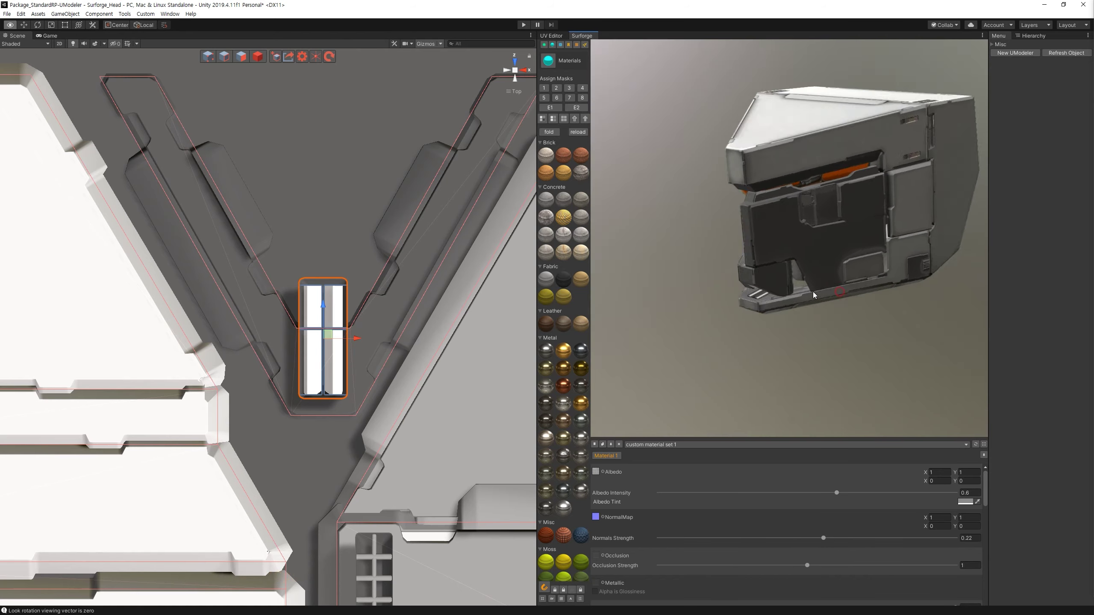
pyautogui.keyDown('ctrl'); pyautogui.click(828, 243); pyautogui.keyUp('ctrl')
pyautogui.moveTo(828, 244)
pyautogui.mouseDown()
pyautogui.moveTo(873, 232)
pyautogui.moveTo(836, 241)
pyautogui.mouseUp()
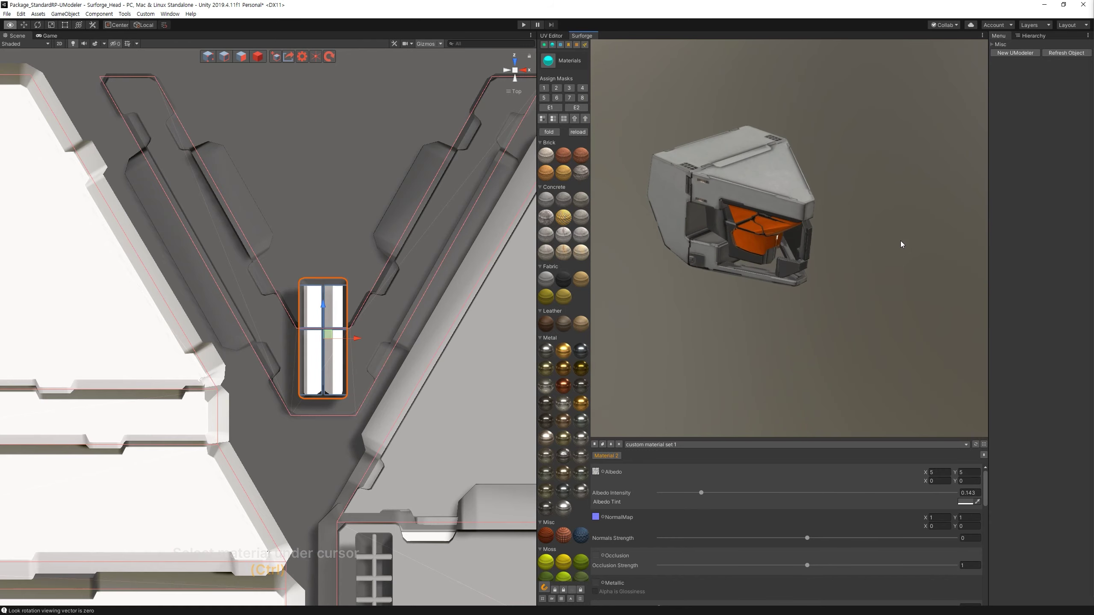
pyautogui.scroll(-5, 428, 366)
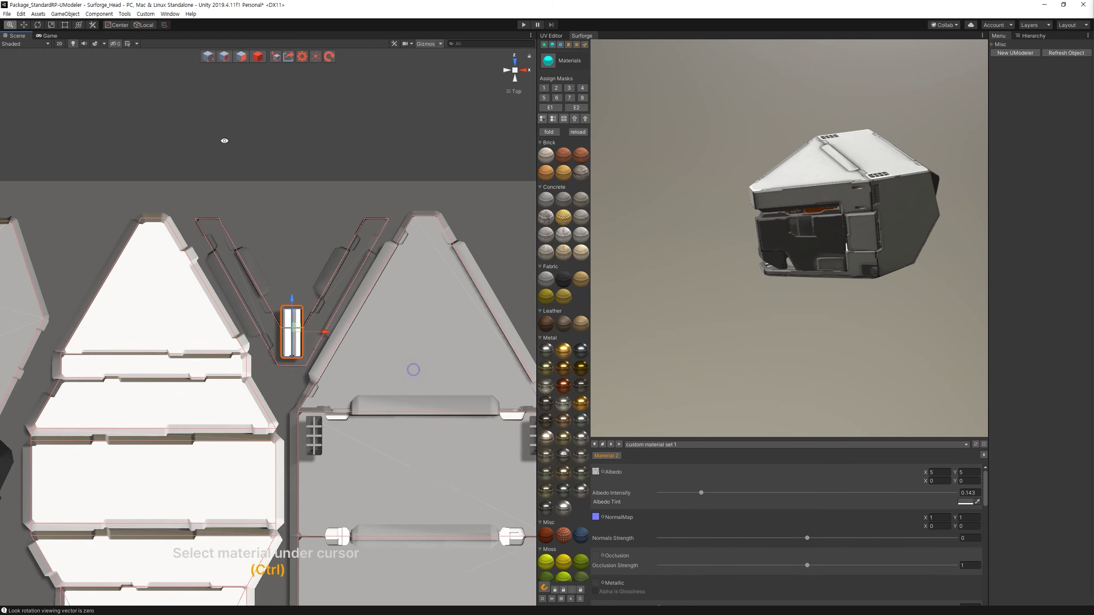
pyautogui.scroll(-3, 495, 442)
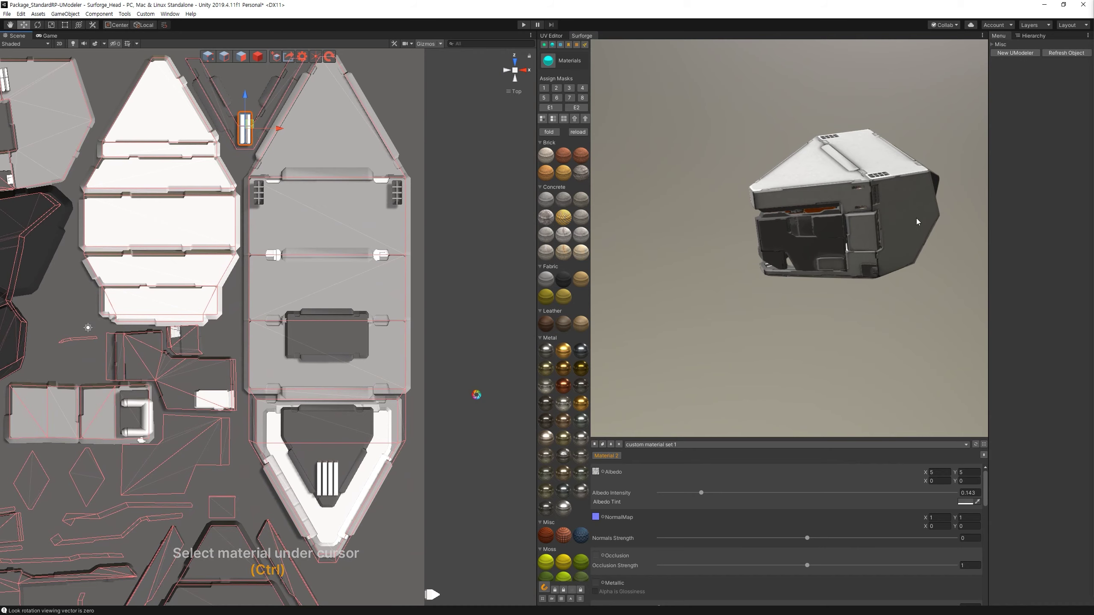
pyautogui.keyDown('alt'); pyautogui.moveTo(505, 306); pyautogui.dragTo(429, 281); pyautogui.keyUp('alt')
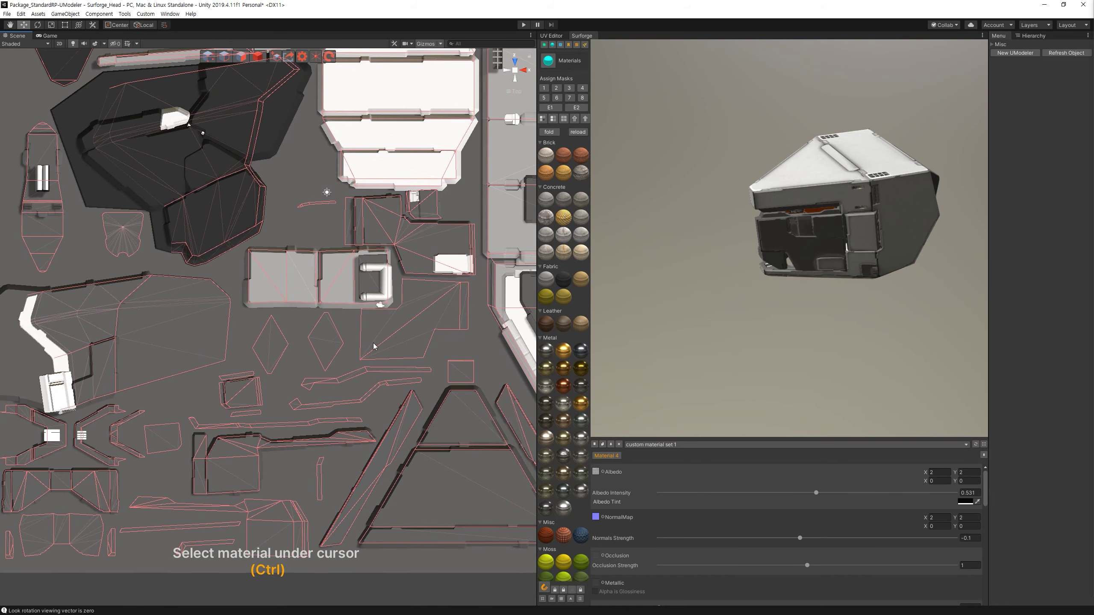
pyautogui.click(579, 44)
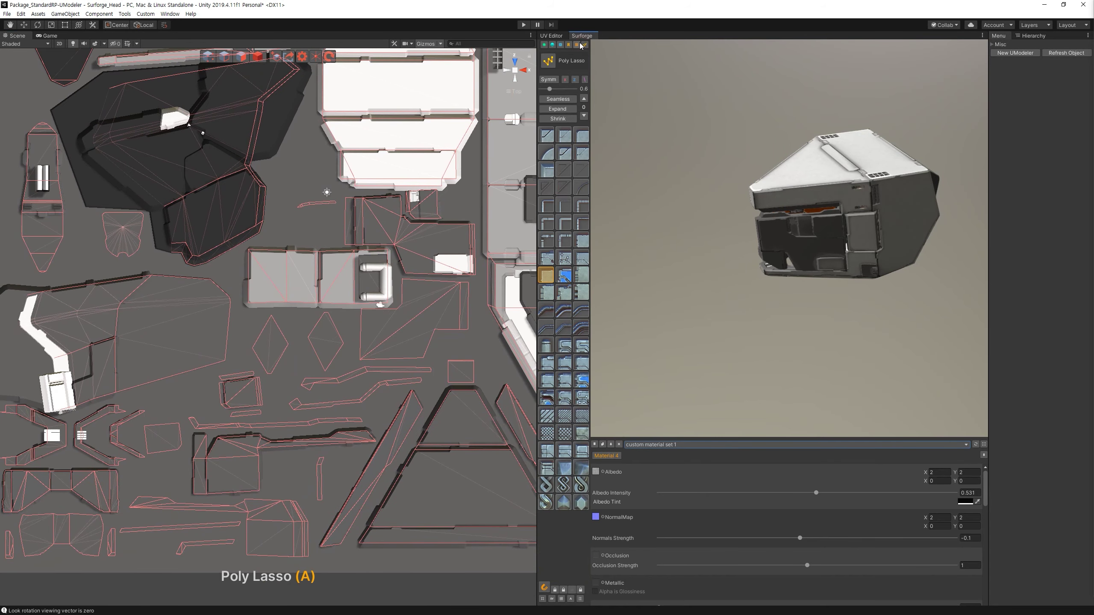
# Fill the right and left diamond UV islands with raised panels.
pyautogui.doubleClick(326, 349)
pyautogui.doubleClick(278, 347)
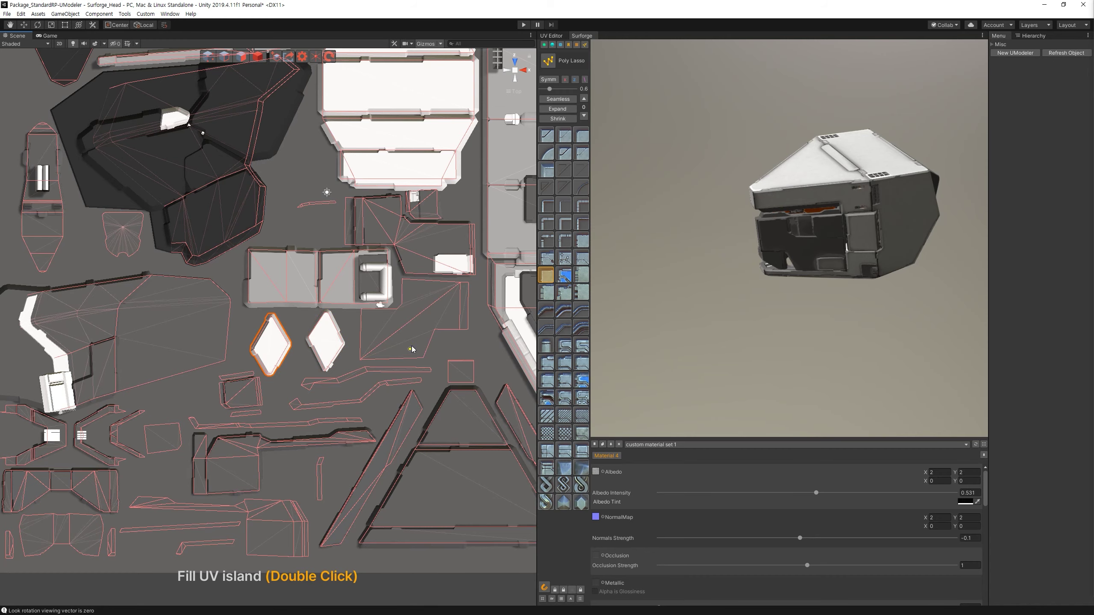
pyautogui.moveTo(760, 243); pyautogui.dragTo(897, 248)
pyautogui.scroll(5, 811, 245)
pyautogui.scroll(5, 326, 311)
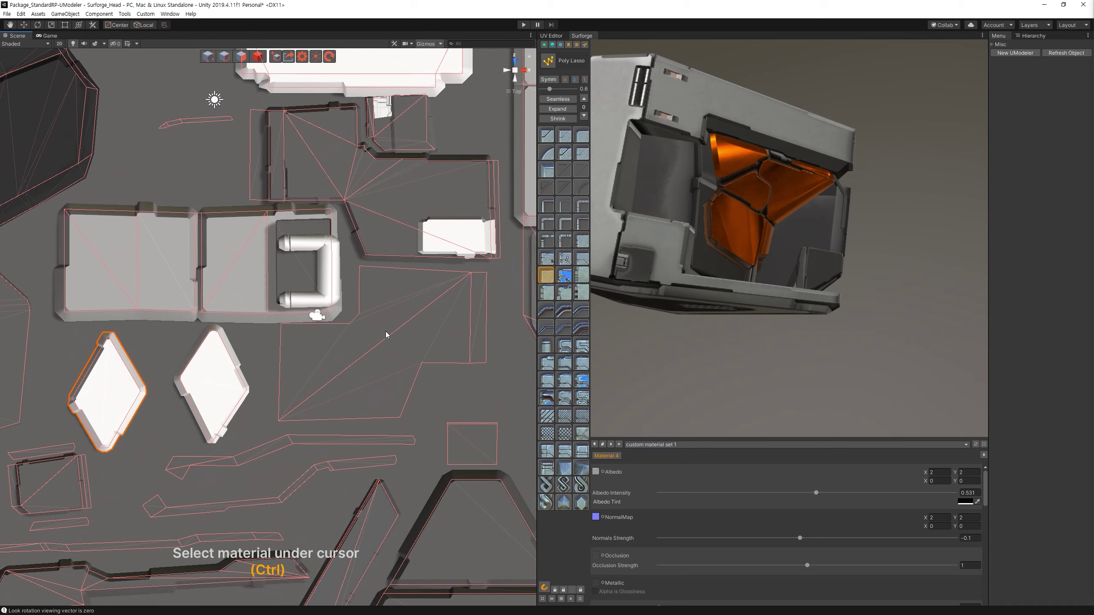
# Draw a large poly-lasso panel beside the islands, enlarge its profile, and assign material mask 4.
pyautogui.click(360, 267)
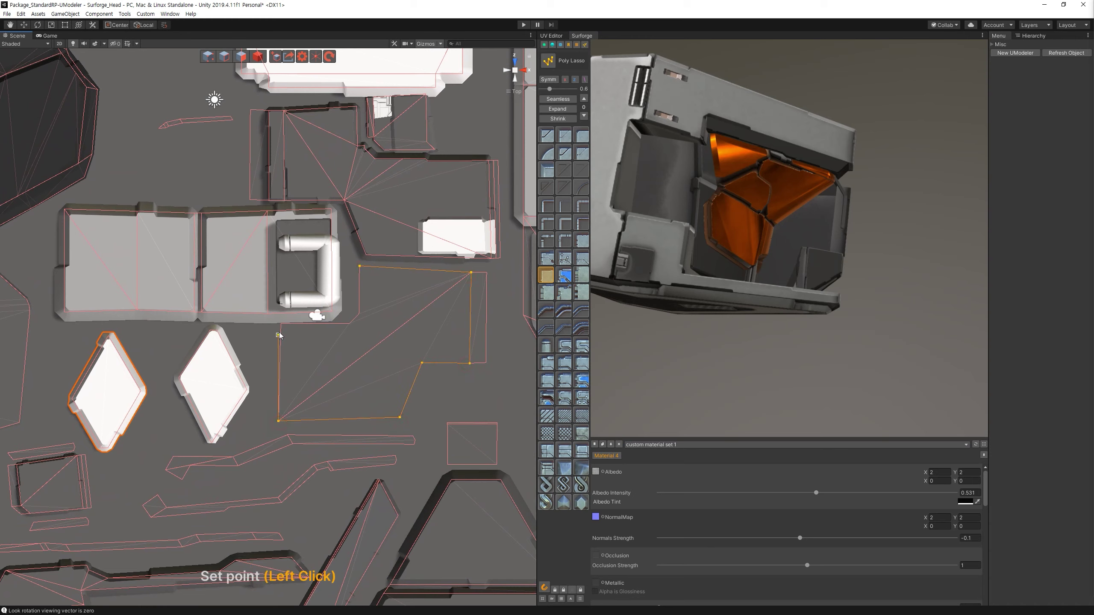
pyautogui.doubleClick(364, 280)
pyautogui.press('Escape')
pyautogui.moveTo(441, 164); pyautogui.dragTo(417, 207, button='middle')
pyautogui.press(']')
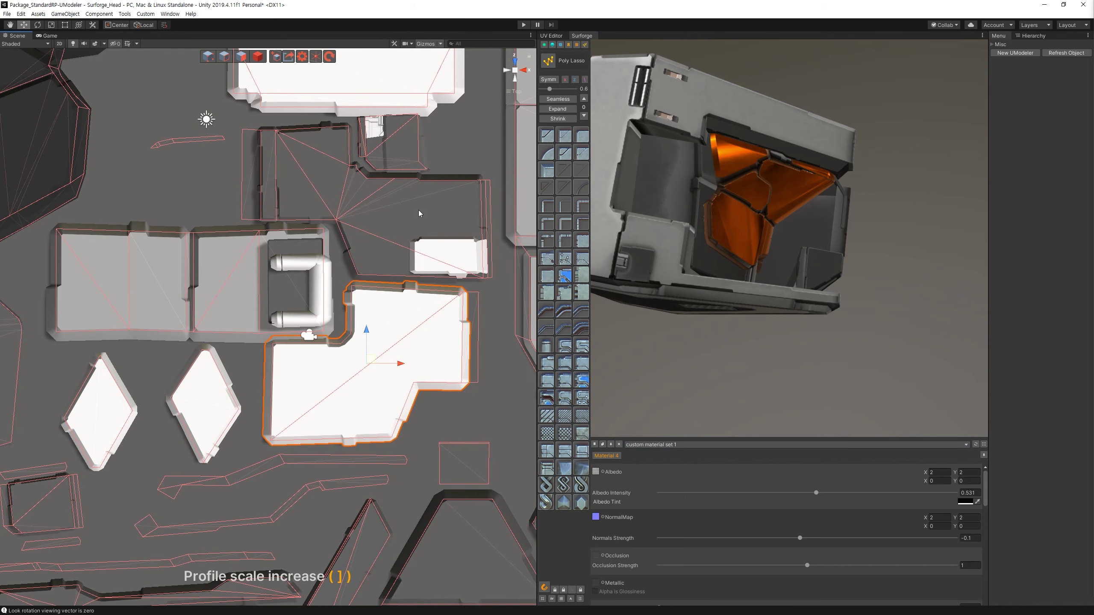
pyautogui.press('m')
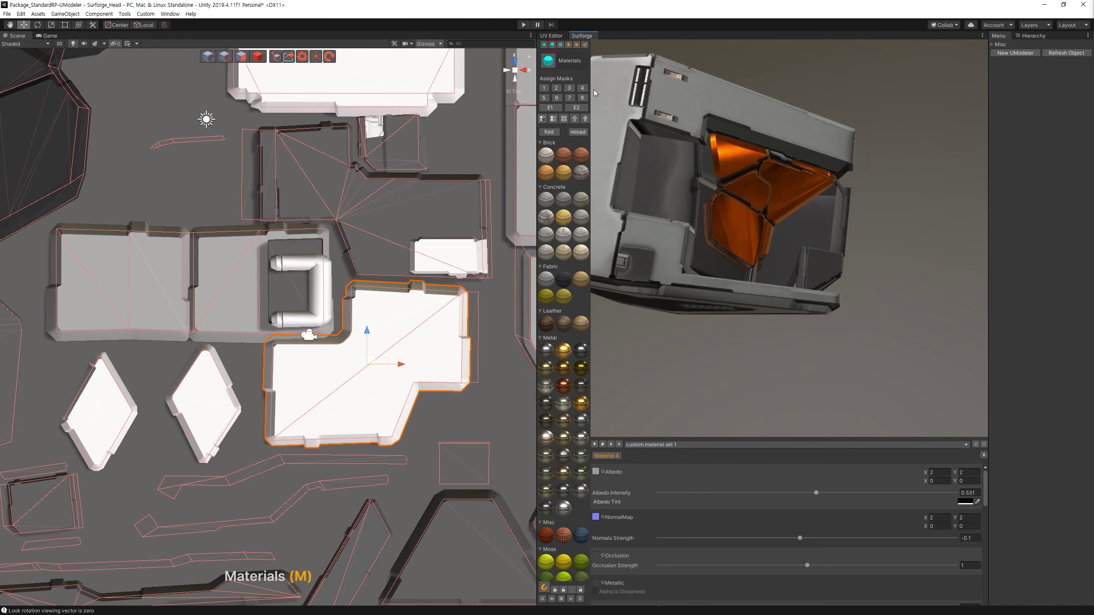
pyautogui.click(583, 91)
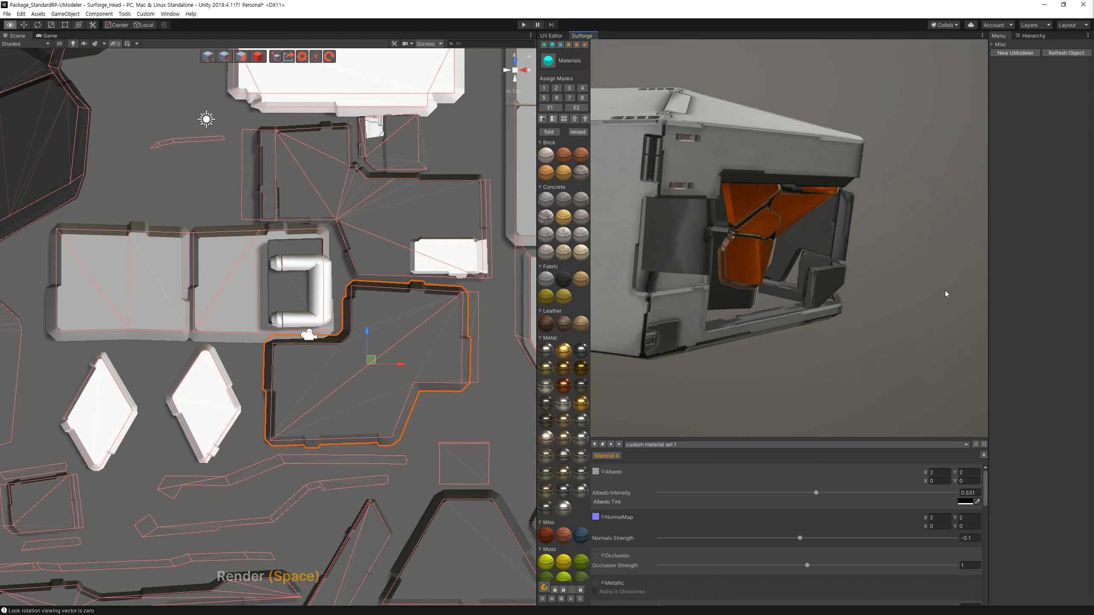
# Poly-lasso a 45-degree-snapped outline around the L-shaped island inside the dark panel and close it.
pyautogui.click(585, 45)
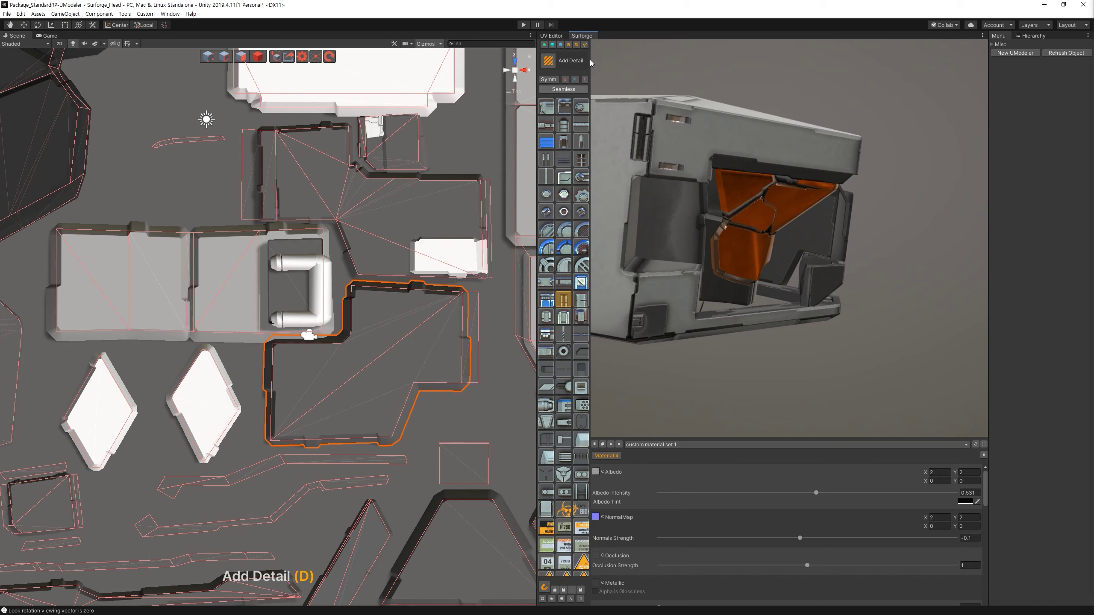
pyautogui.click(367, 300)
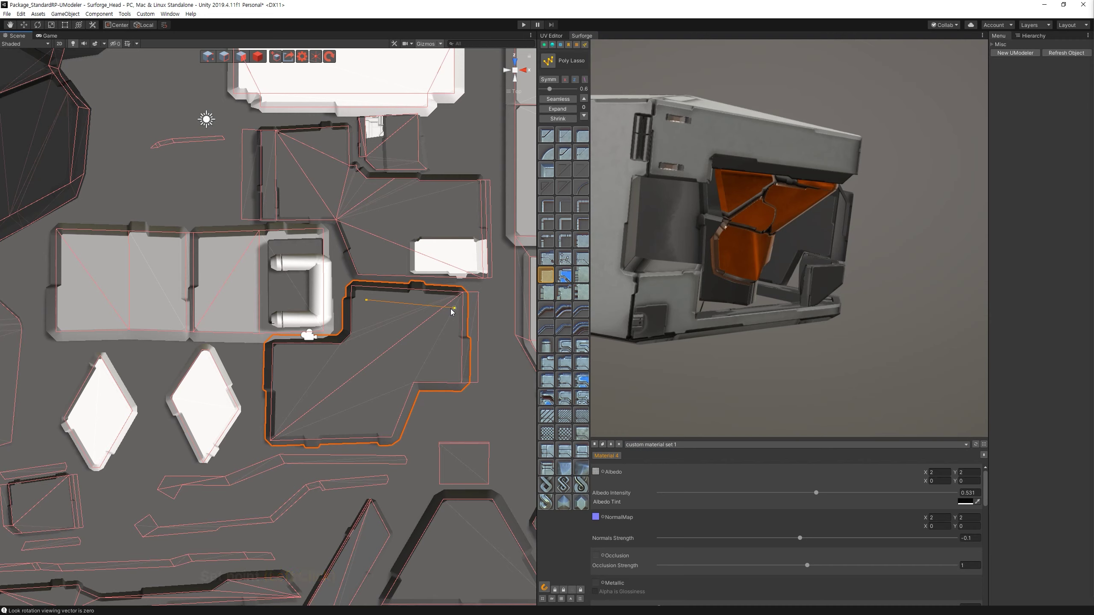
pyautogui.press('shift')
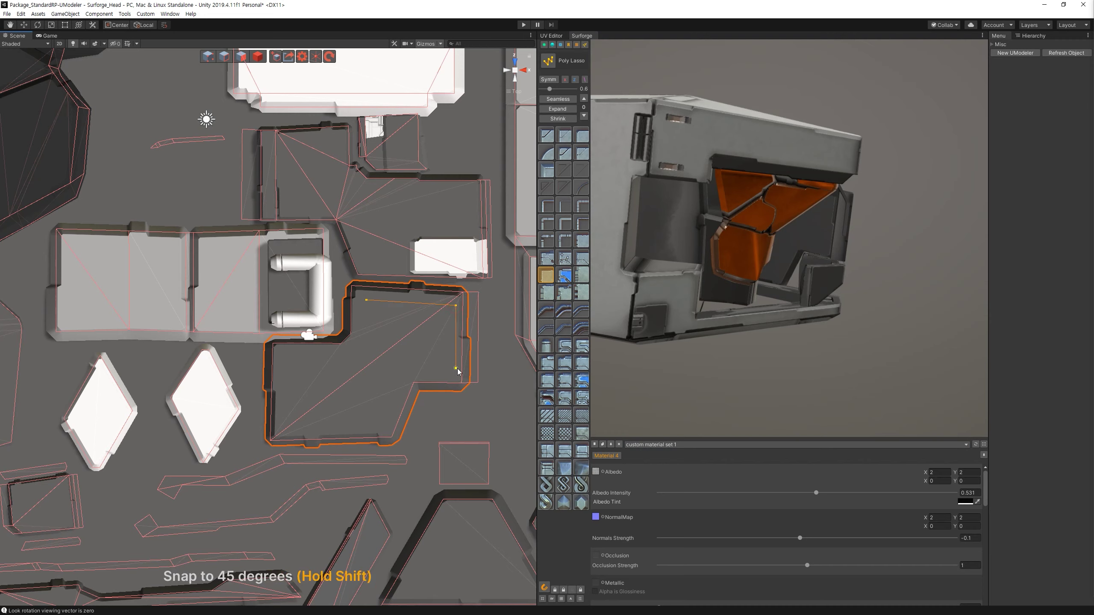
pyautogui.click(455, 371)
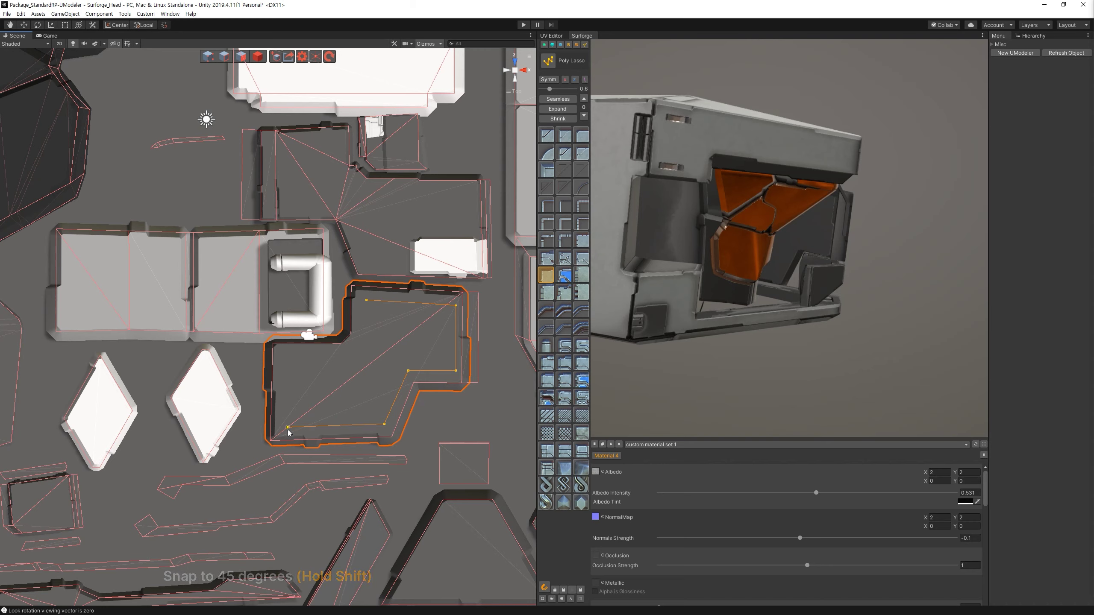
pyautogui.click(288, 428)
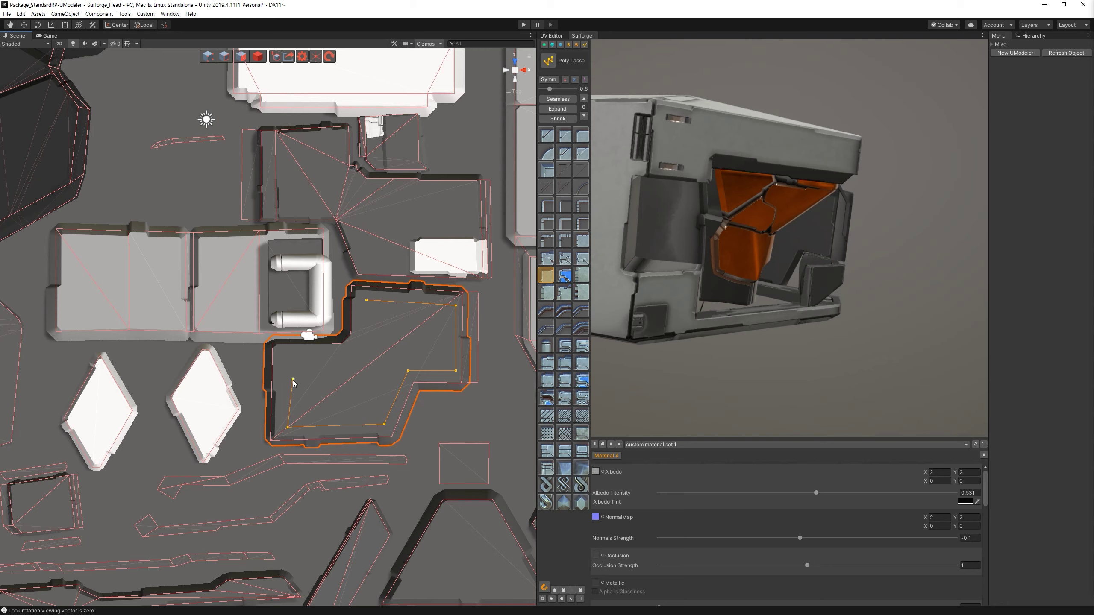
pyautogui.click(293, 380)
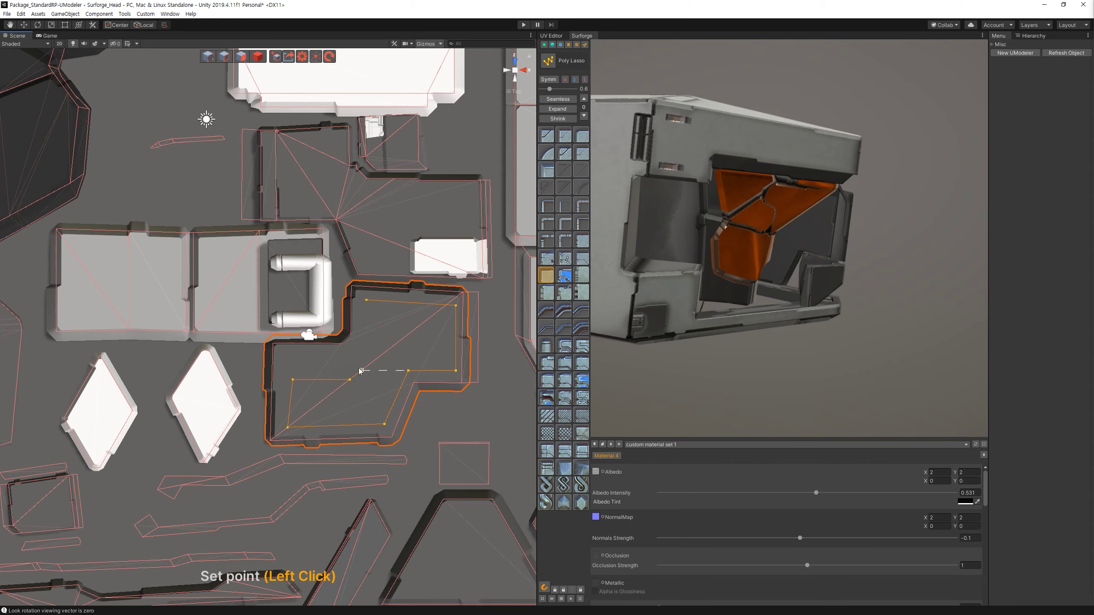
pyautogui.click(373, 301)
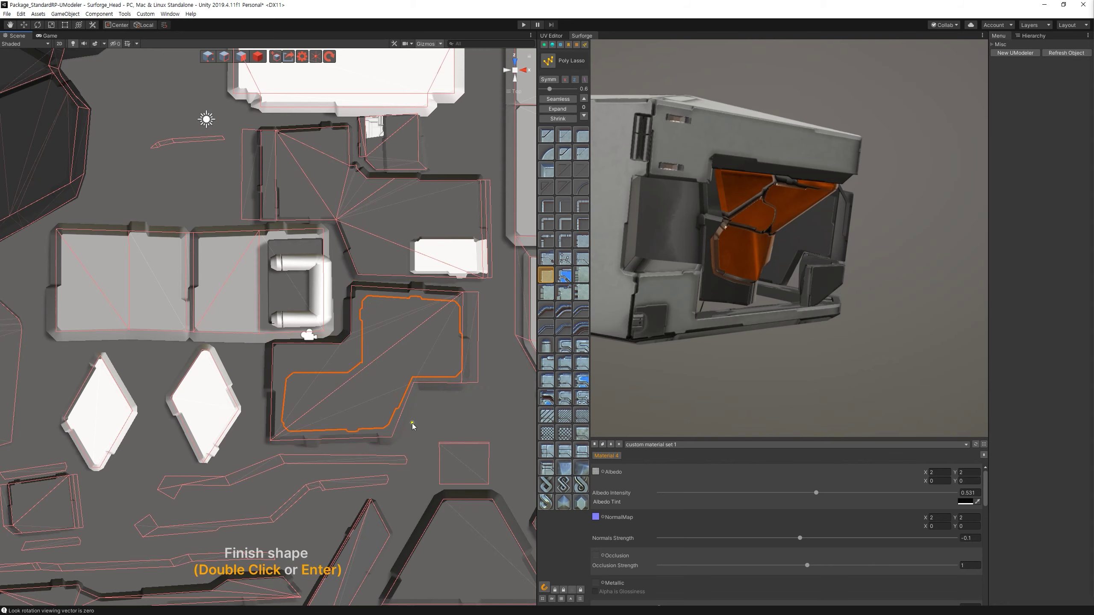
pyautogui.press('Return')
pyautogui.keyDown('alt'); pyautogui.moveTo(412, 426); pyautogui.dragTo(375, 284); pyautogui.keyUp('alt')
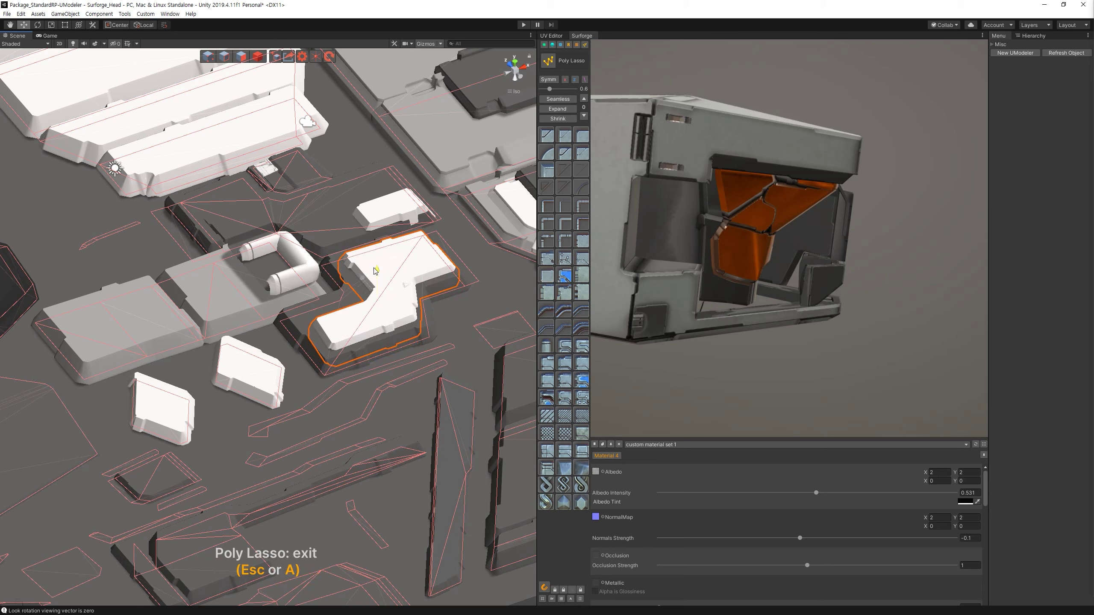
# Apply a paneled profile to the L-shaped shape and shrink its profile scale.
pyautogui.click(551, 467)
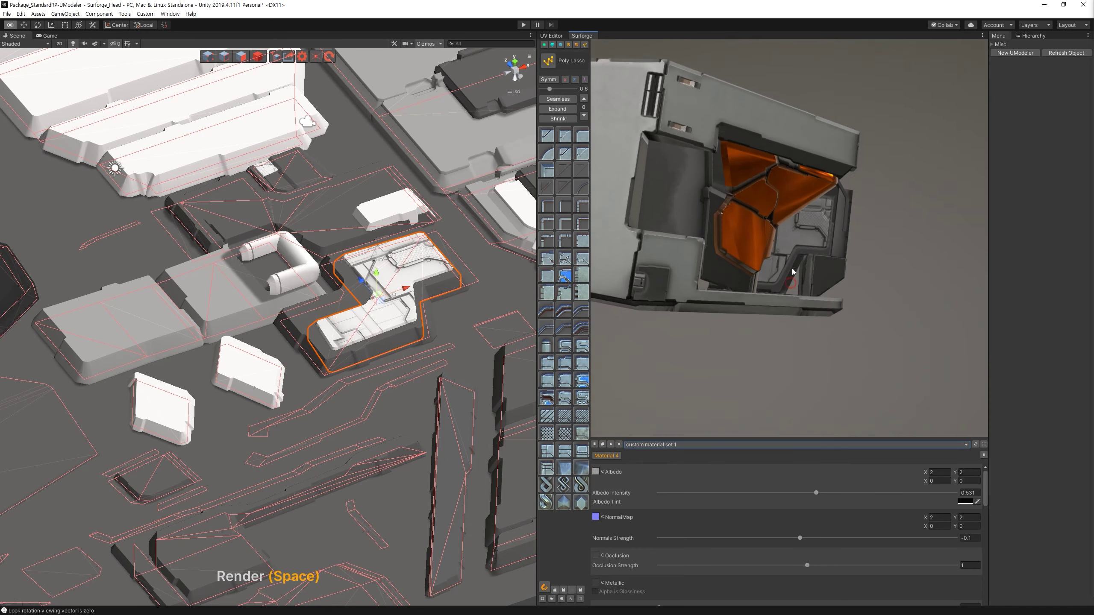
pyautogui.moveTo(431, 329)
pyautogui.mouseDown(button='middle')
pyautogui.moveTo(419, 340)
pyautogui.moveTo(429, 440)
pyautogui.mouseUp(button='middle')
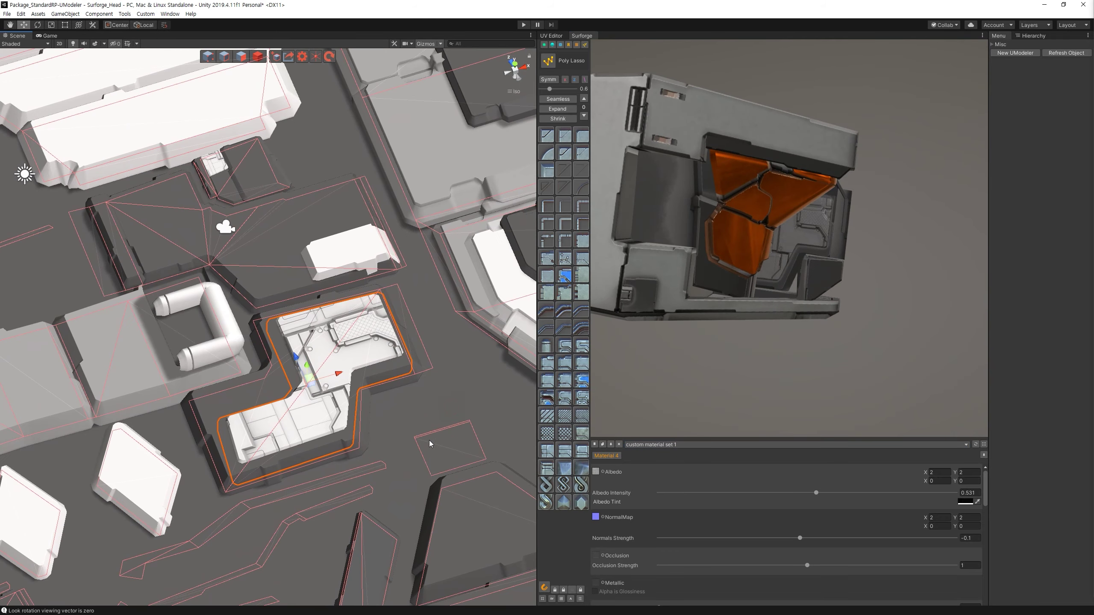
pyautogui.press('[')
pyautogui.press(']')
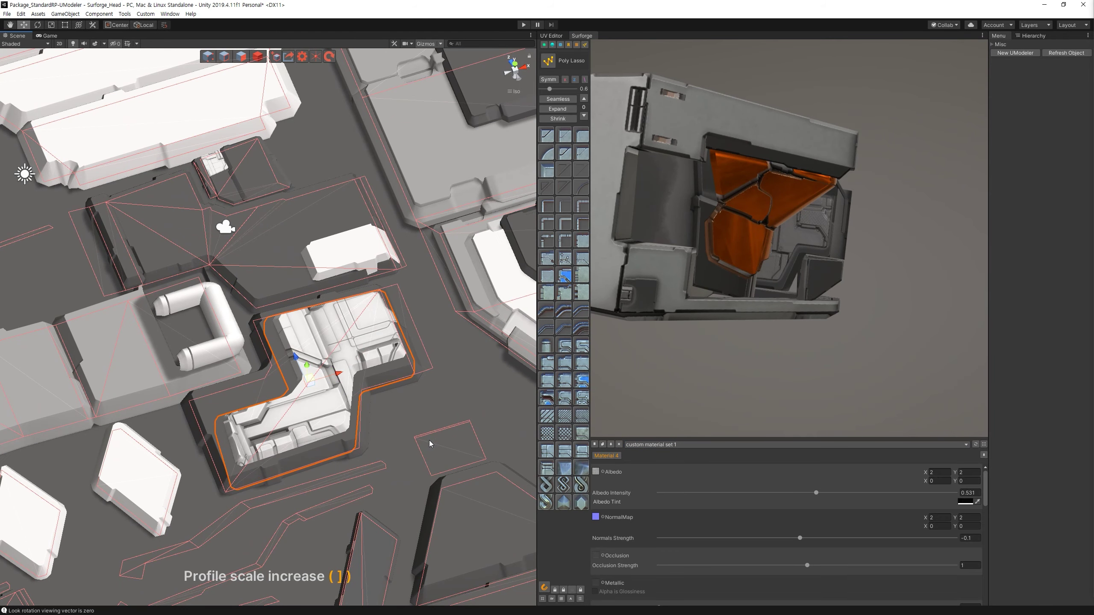
pyautogui.press('[')
pyautogui.press('[')
pyautogui.press('[')
pyautogui.press('[')
pyautogui.press('[')
pyautogui.press(']')
pyautogui.press(']')
pyautogui.press(']')
pyautogui.press('[')
pyautogui.press('[')
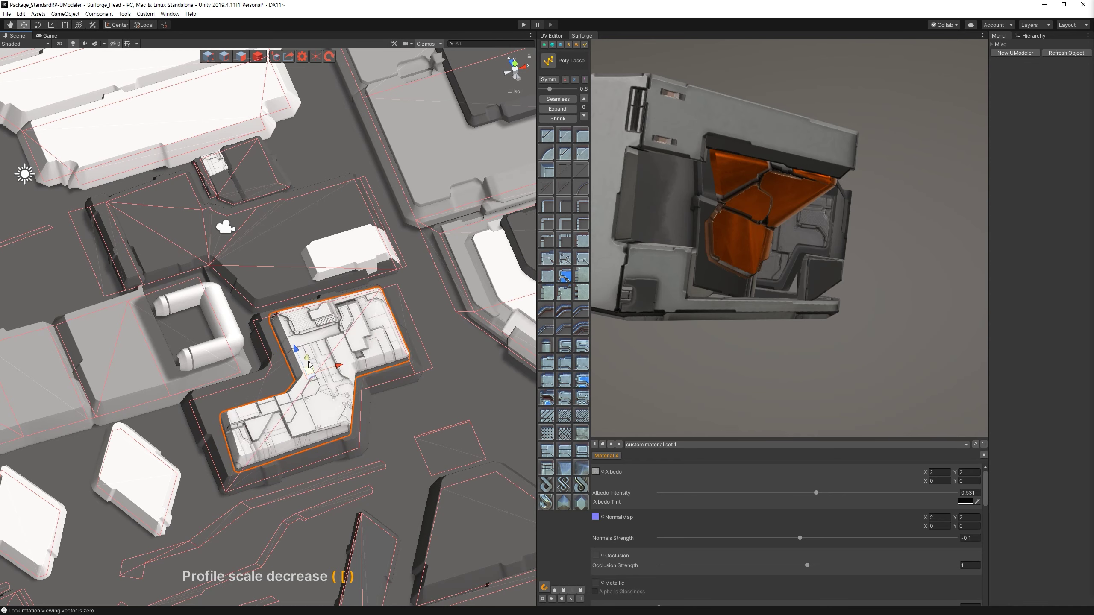
pyautogui.press('[')
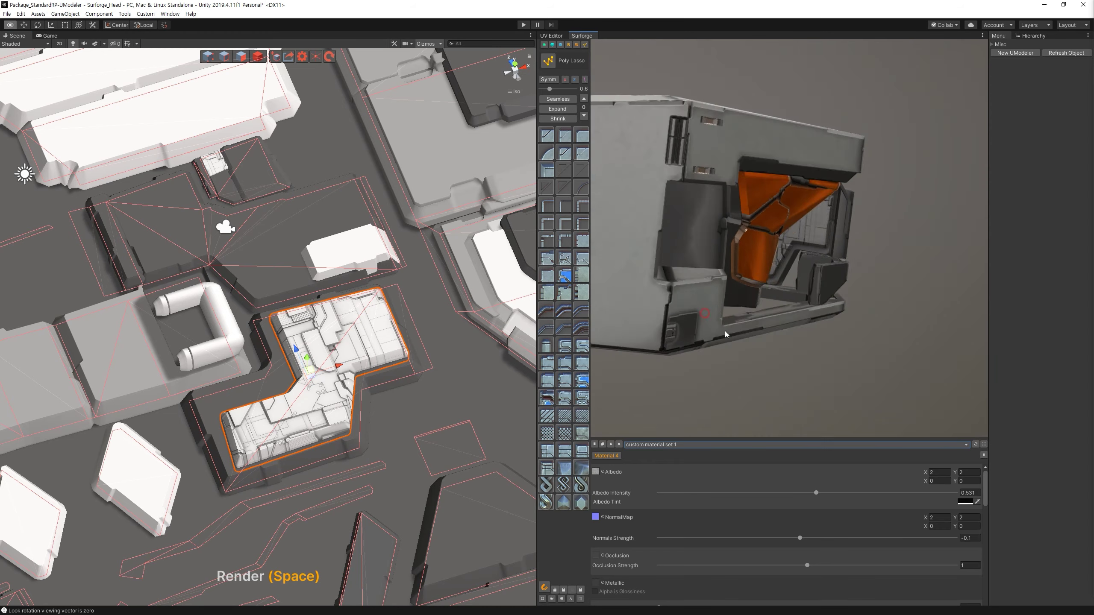
# Fine-tune the profile to a slimmer scale and render the helmet maps.
pyautogui.press('[')
pyautogui.press('[')
pyautogui.press(']')
pyautogui.press(']')
pyautogui.press(']')
pyautogui.press('[')
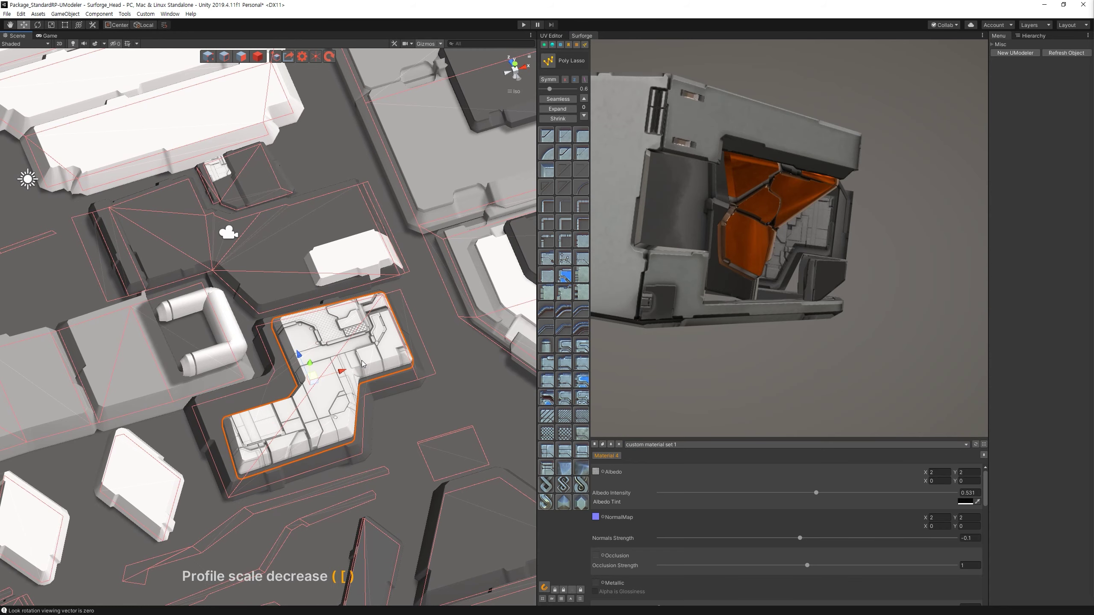
pyautogui.keyDown('alt'); pyautogui.moveTo(358, 369); pyautogui.dragTo(316, 365); pyautogui.keyUp('alt')
pyautogui.press('[')
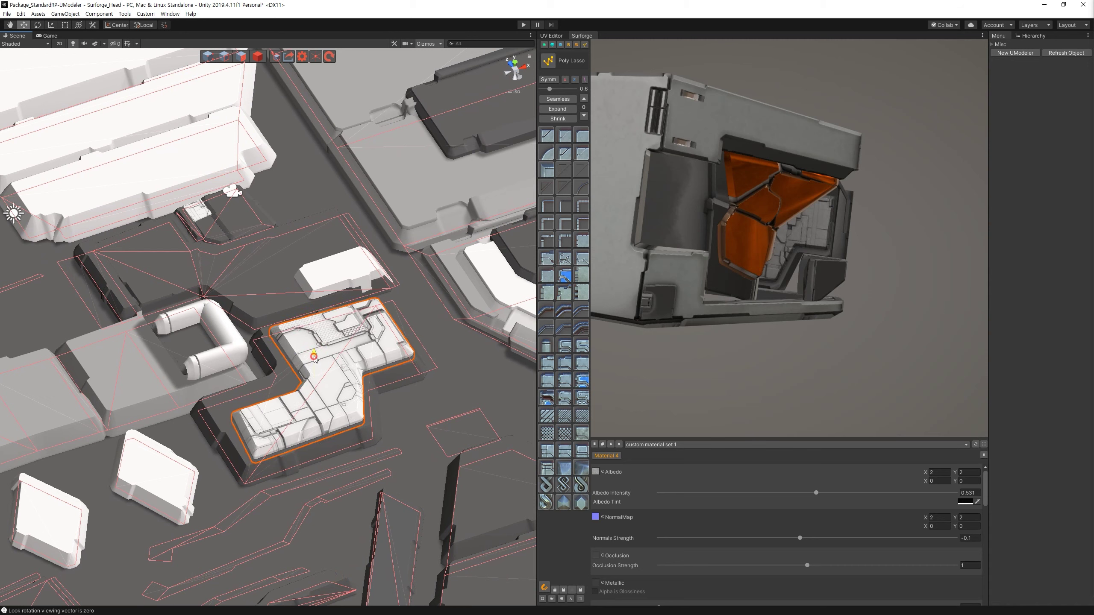
pyautogui.press('space')
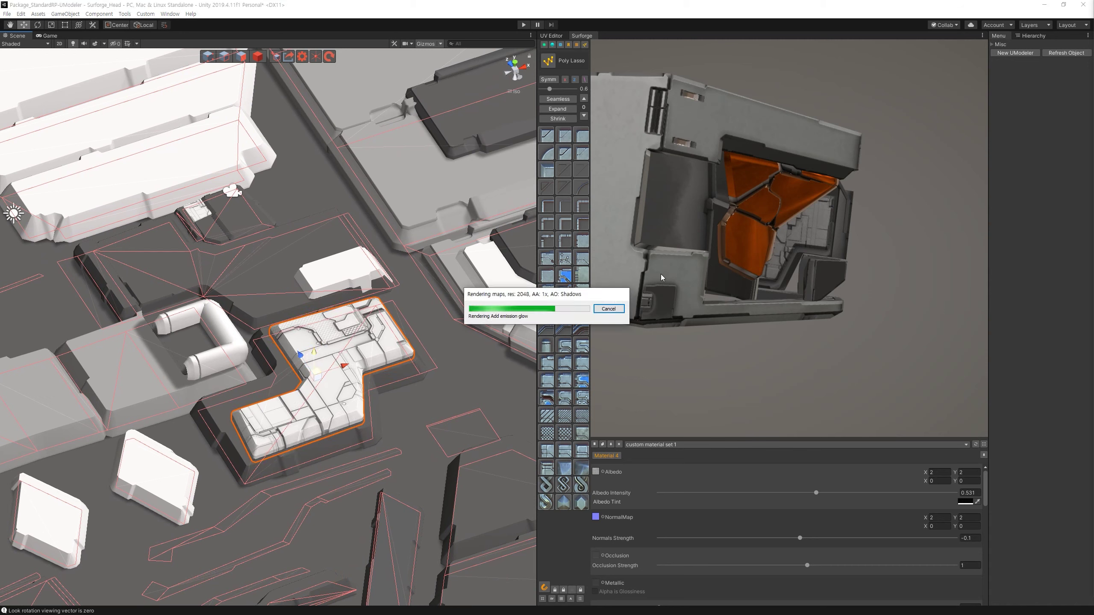
pyautogui.keyDown('alt'); pyautogui.moveTo(767, 300); pyautogui.dragTo(729, 300); pyautogui.keyUp('alt')
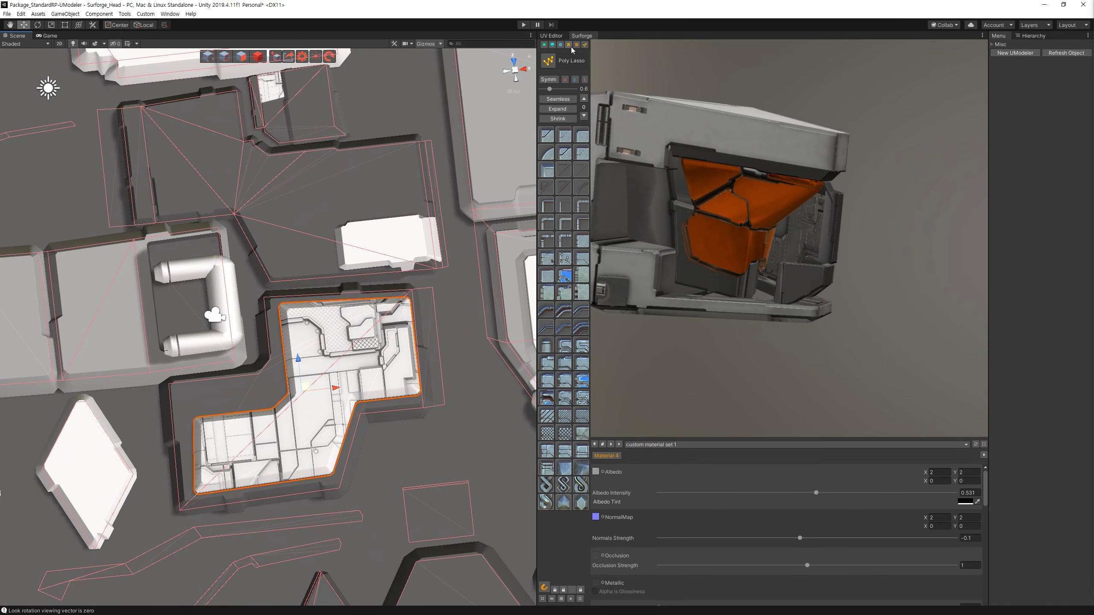
# Switch to Add Detail and pick a detail part from the Surforge palette, checking angled and top views.
pyautogui.press('d')
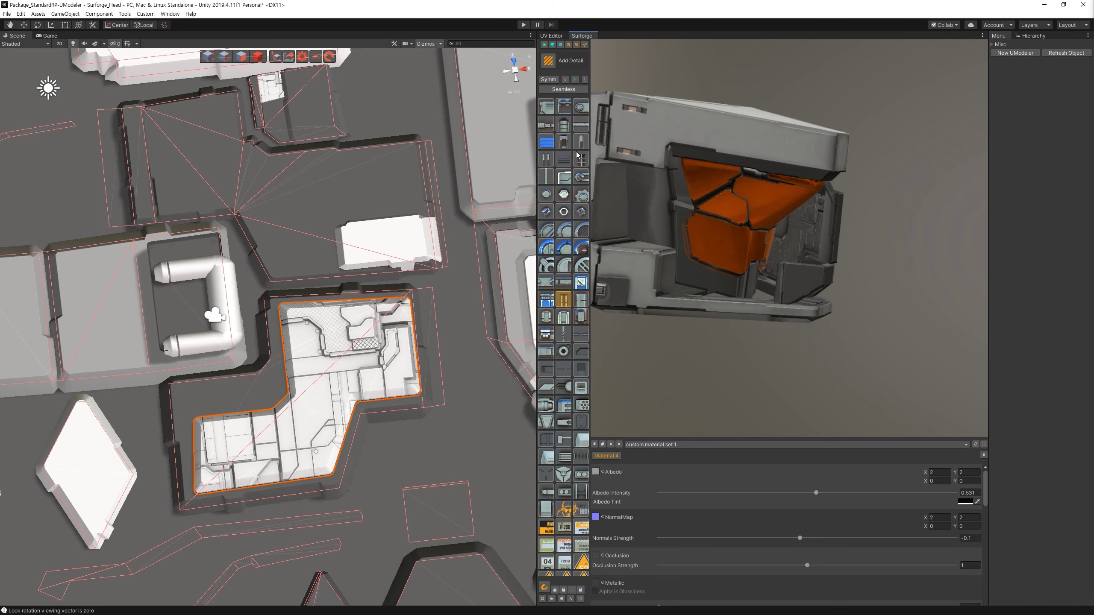
pyautogui.click(564, 141)
pyautogui.click(516, 79)
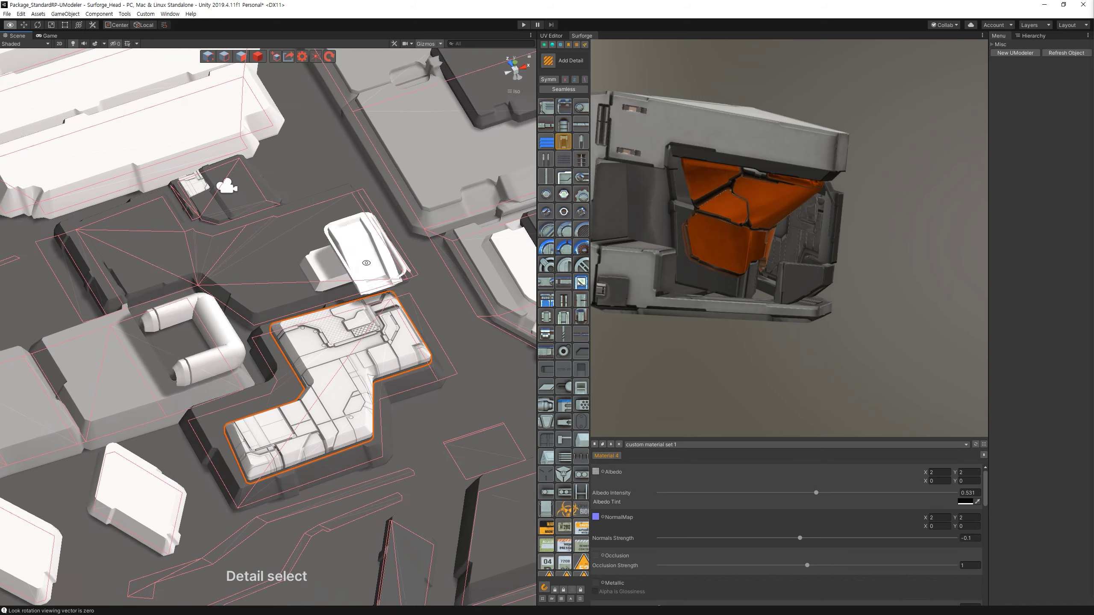
pyautogui.click(517, 80)
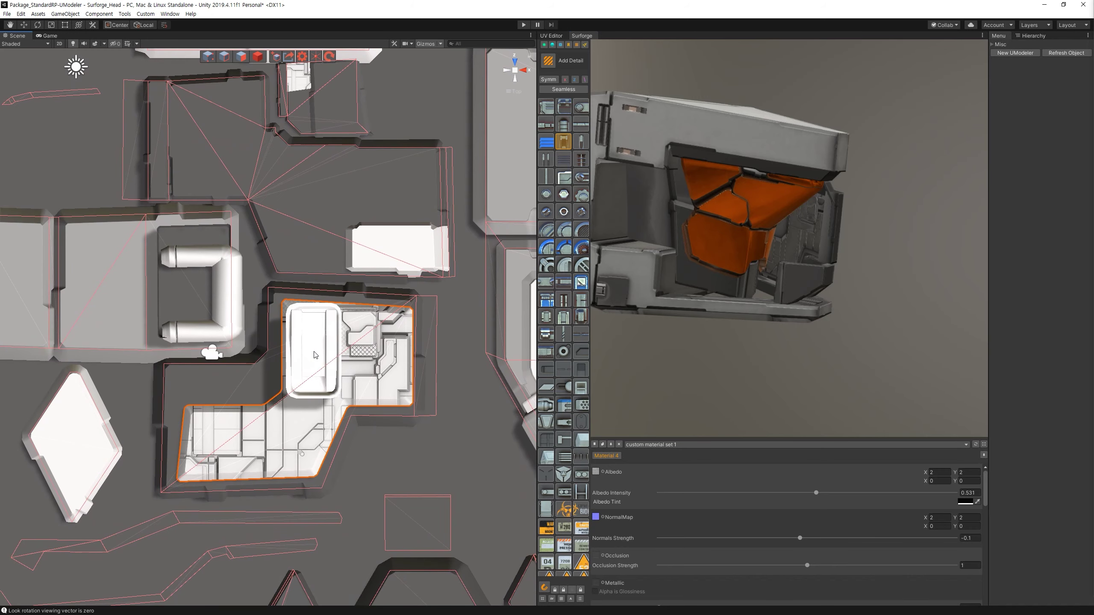
pyautogui.moveTo(810, 297)
pyautogui.keyDown('alt'); pyautogui.mouseDown()
pyautogui.moveTo(835, 311)
pyautogui.moveTo(767, 309)
pyautogui.moveTo(1079, 134)
pyautogui.moveTo(602, 56)
pyautogui.mouseUp(); pyautogui.keyUp('alt')
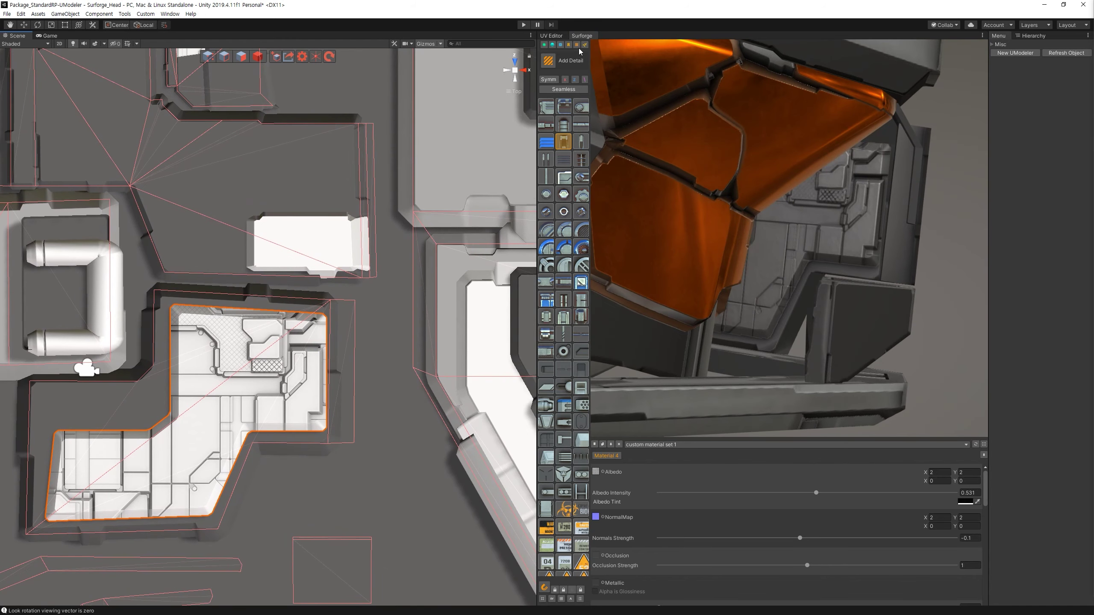
# Lasso a narrow bar beside the L-shaped panel and assign it material mask 4.
pyautogui.press('a')
pyautogui.click(360, 339)
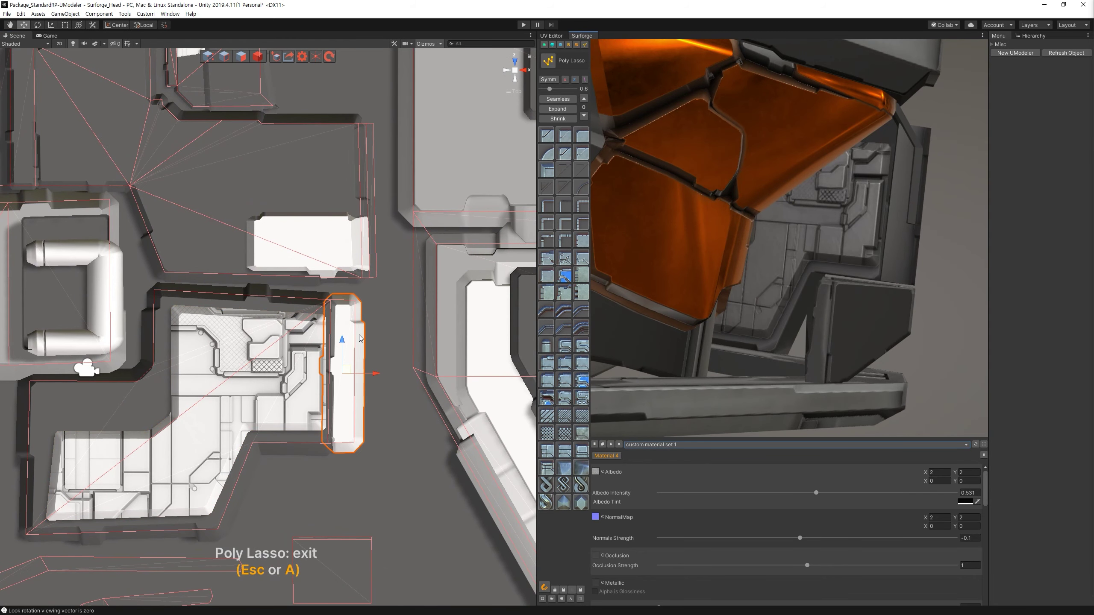
pyautogui.click(555, 43)
pyautogui.press('4')
pyautogui.moveTo(395, 309); pyautogui.dragTo(400, 315, button='middle')
pyautogui.press(']')
pyautogui.press('[')
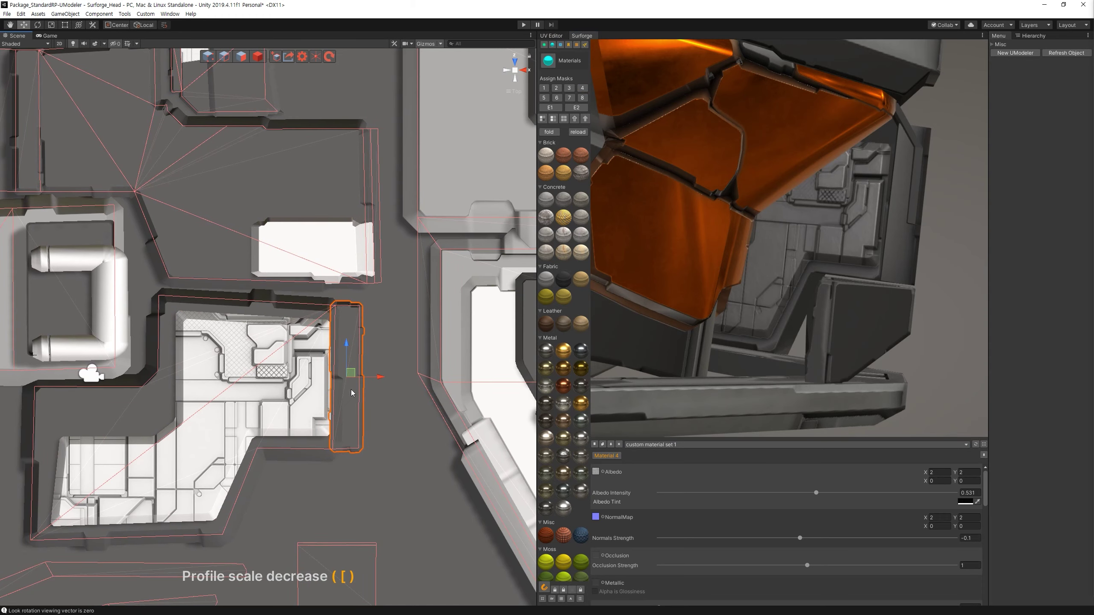
# Narrow the bar's profile, re-render the helmet maps, and zoom out over the UV layout.
pyautogui.keyDown('alt'); pyautogui.moveTo(400, 312); pyautogui.dragTo(363, 355); pyautogui.keyUp('alt')
pyautogui.press('r')
pyautogui.press('w')
pyautogui.press('[')
pyautogui.press(']')
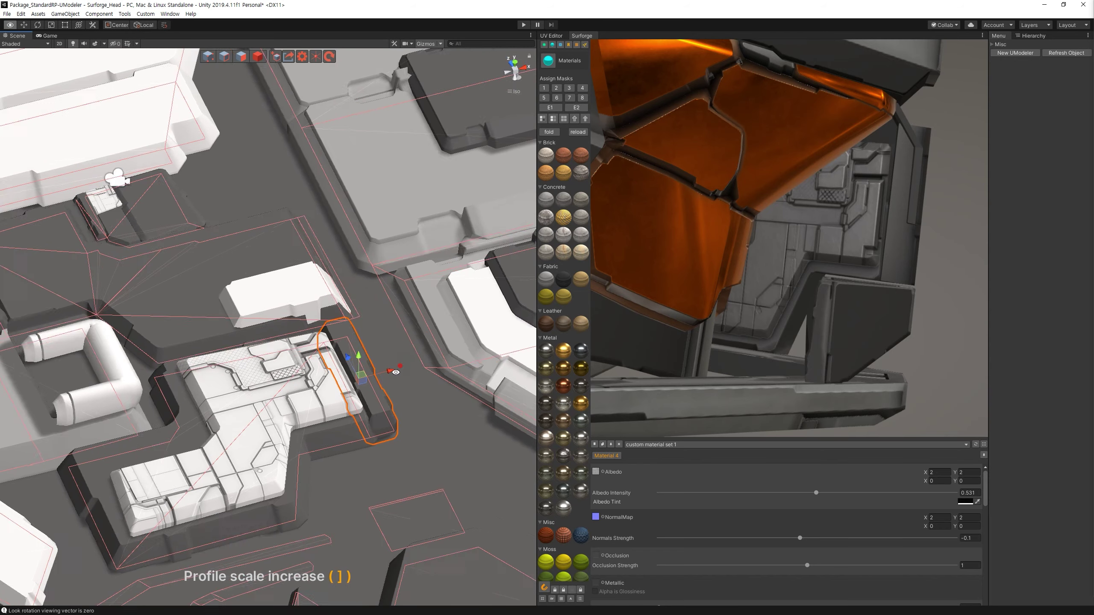
pyautogui.press(']')
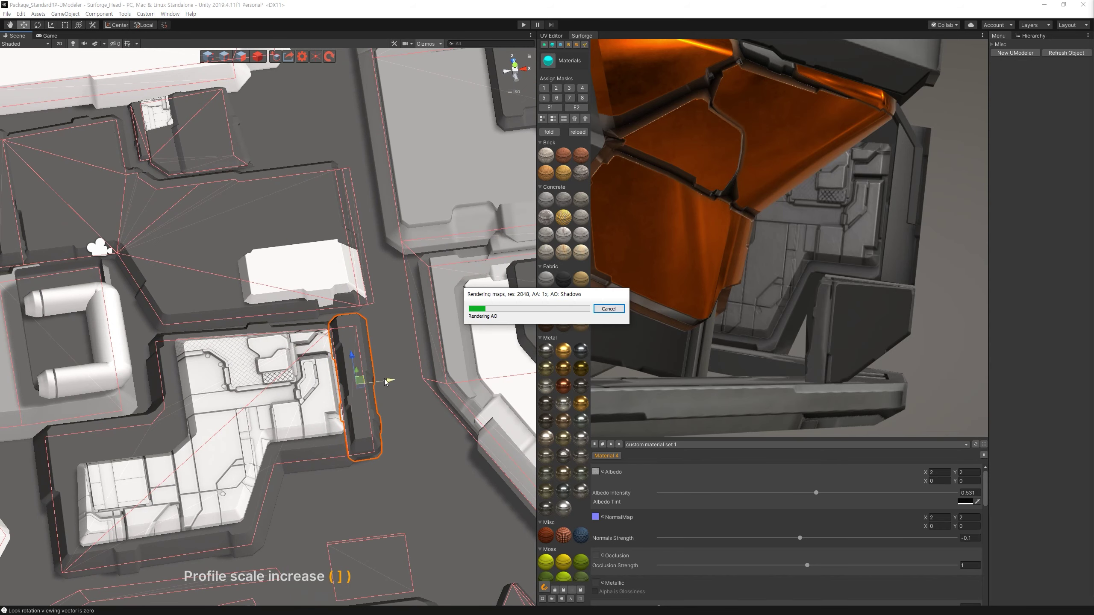
pyautogui.moveTo(881, 298); pyautogui.dragTo(863, 297)
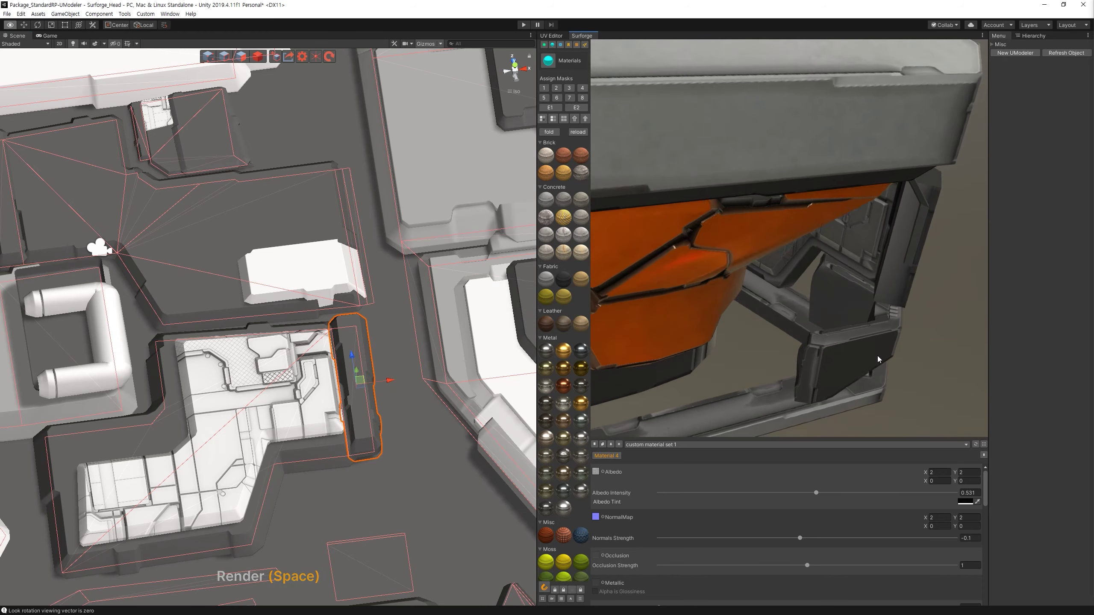
pyautogui.press('ctrl')
pyautogui.scroll(-3, 390, 271)
pyautogui.scroll(-3, 390, 270)
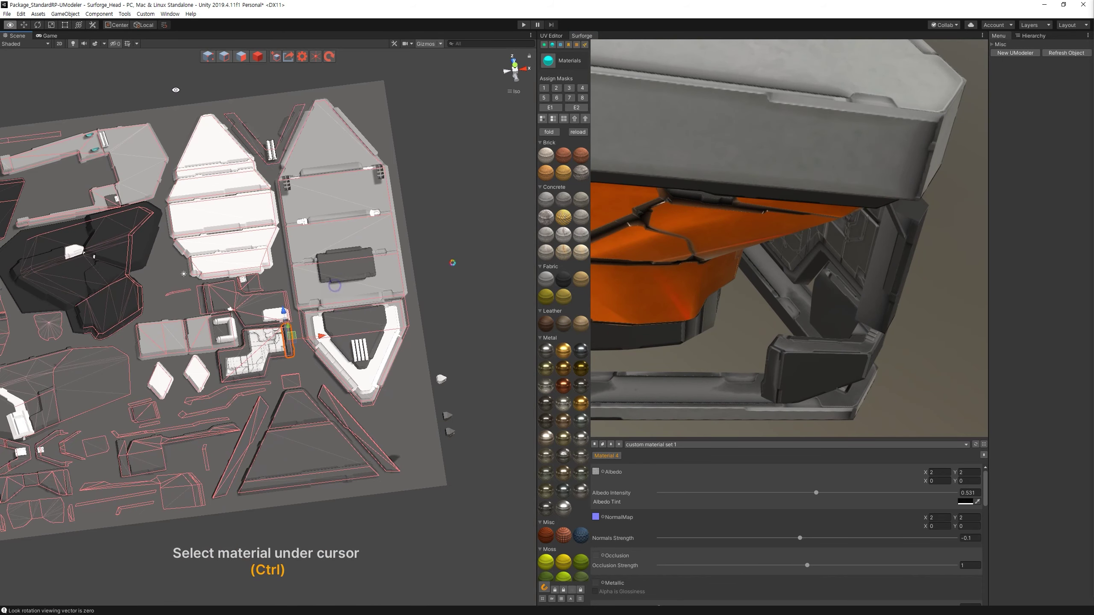
pyautogui.scroll(-3, 390, 270)
pyautogui.scroll(2, 283, 303)
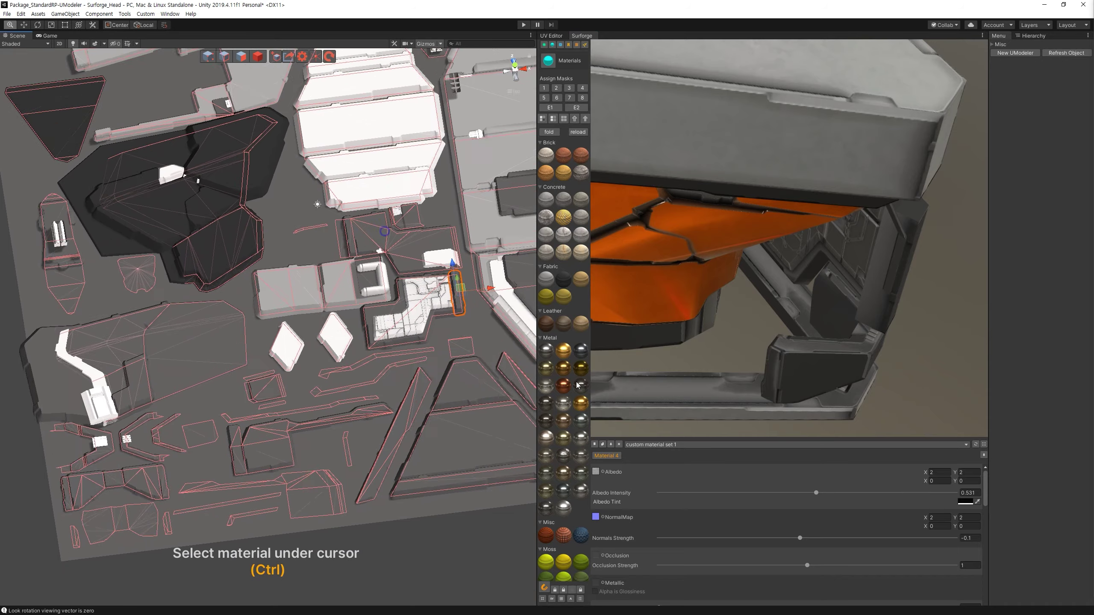
pyautogui.scroll(3, 284, 303)
pyautogui.scroll(3, 284, 303)
pyautogui.scroll(2, 284, 303)
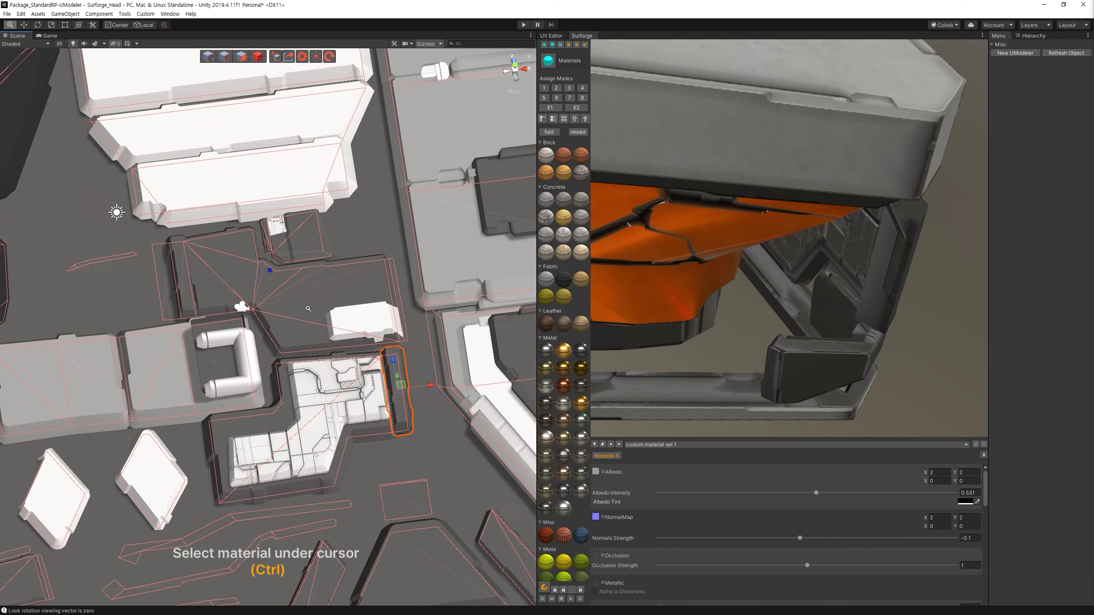
pyautogui.scroll(2, 269, 268)
pyautogui.scroll(2, 263, 289)
pyautogui.scroll(2, 259, 305)
# Create a raised shape on the narrow island and assign it material mask 4.
pyautogui.press('a')
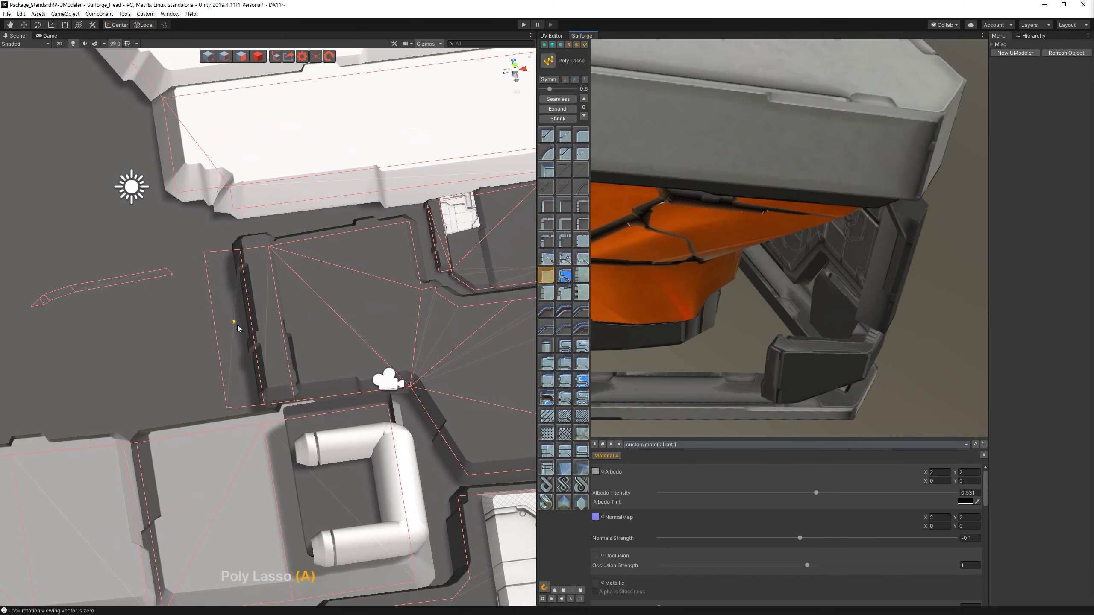
pyautogui.click(235, 312)
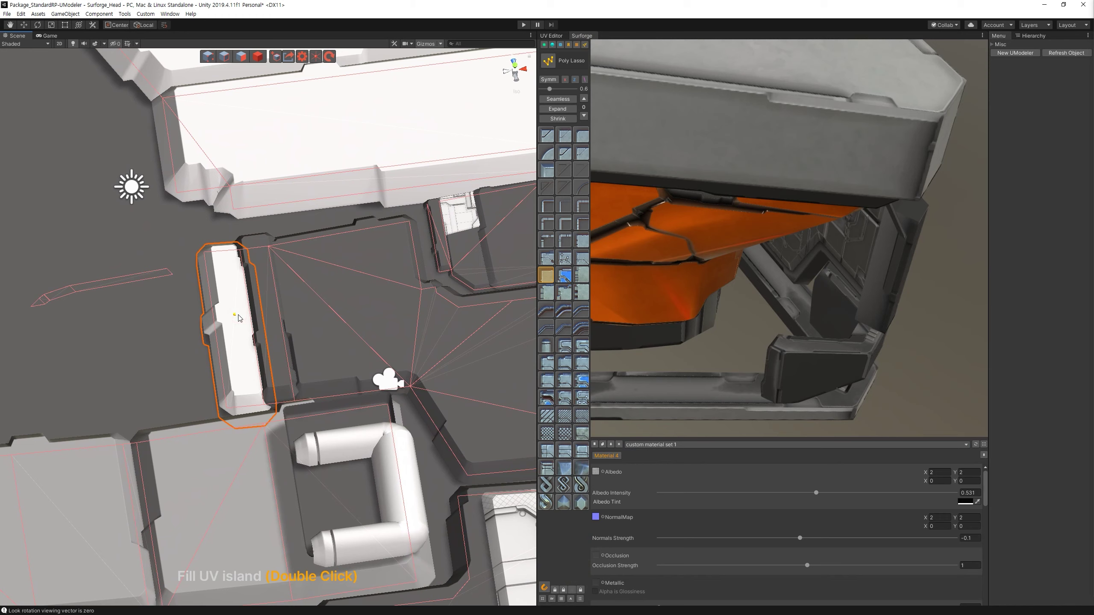
pyautogui.click(554, 45)
pyautogui.click(581, 90)
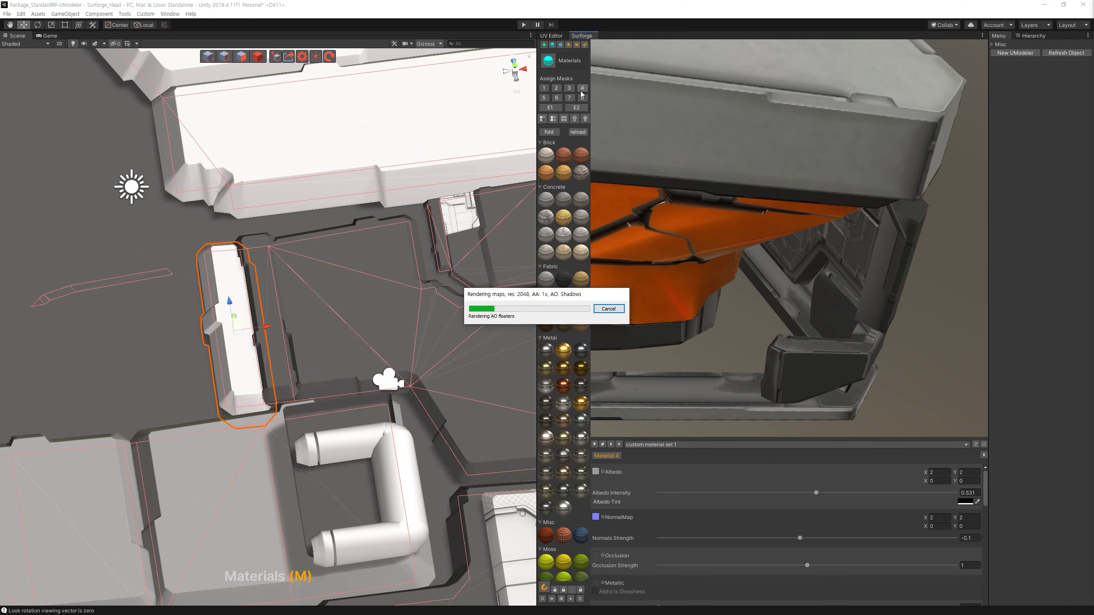
pyautogui.moveTo(775, 345)
pyautogui.mouseDown()
pyautogui.moveTo(963, 238)
pyautogui.moveTo(889, 157)
pyautogui.mouseUp()
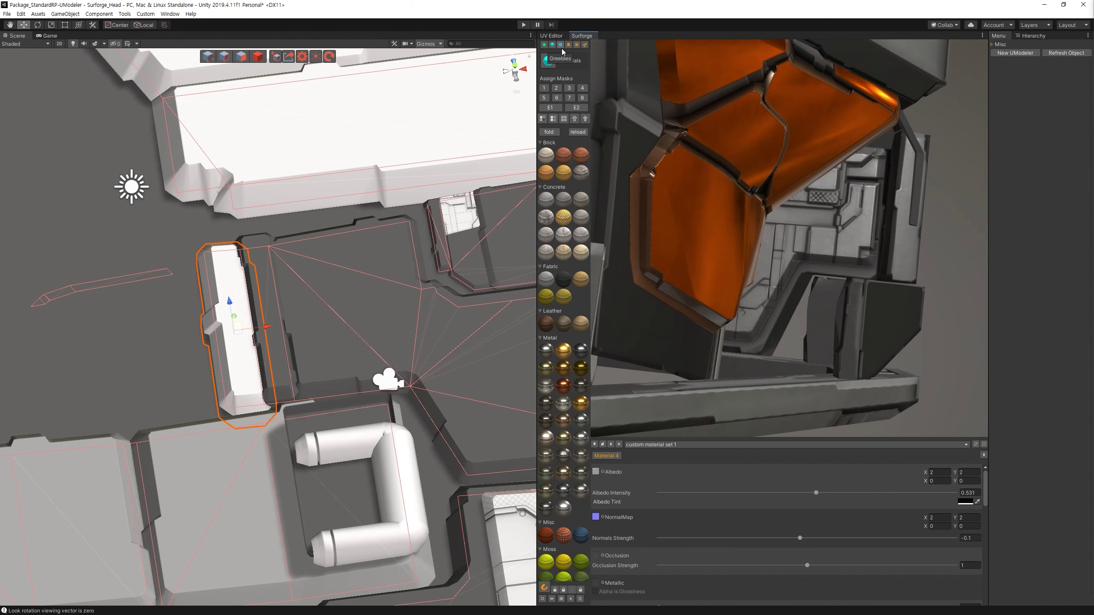
pyautogui.click(576, 45)
pyautogui.click(550, 47)
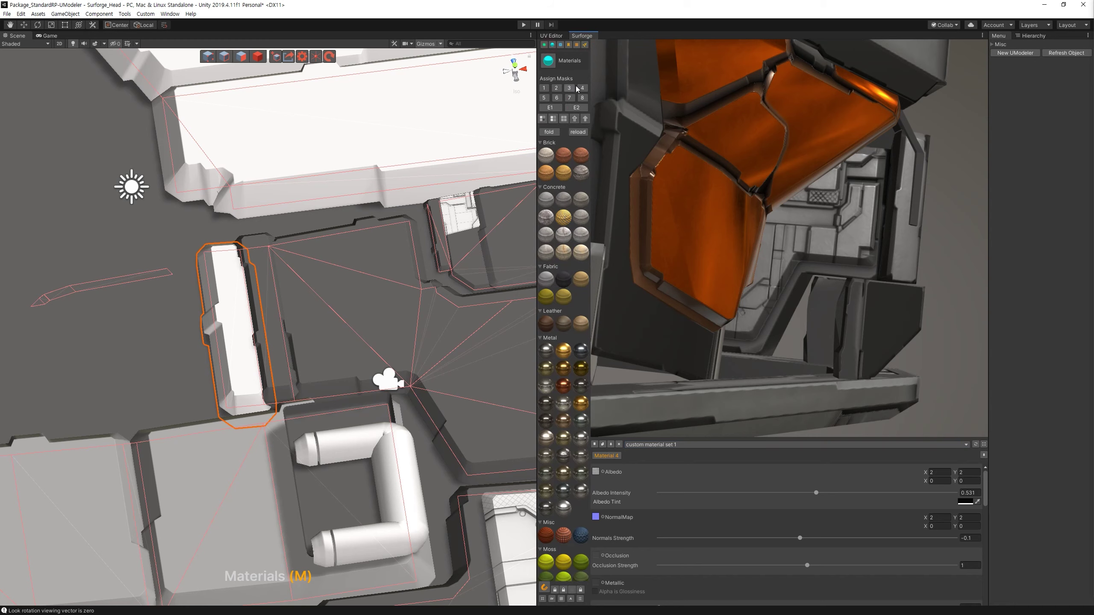
pyautogui.click(582, 88)
pyautogui.press('f')
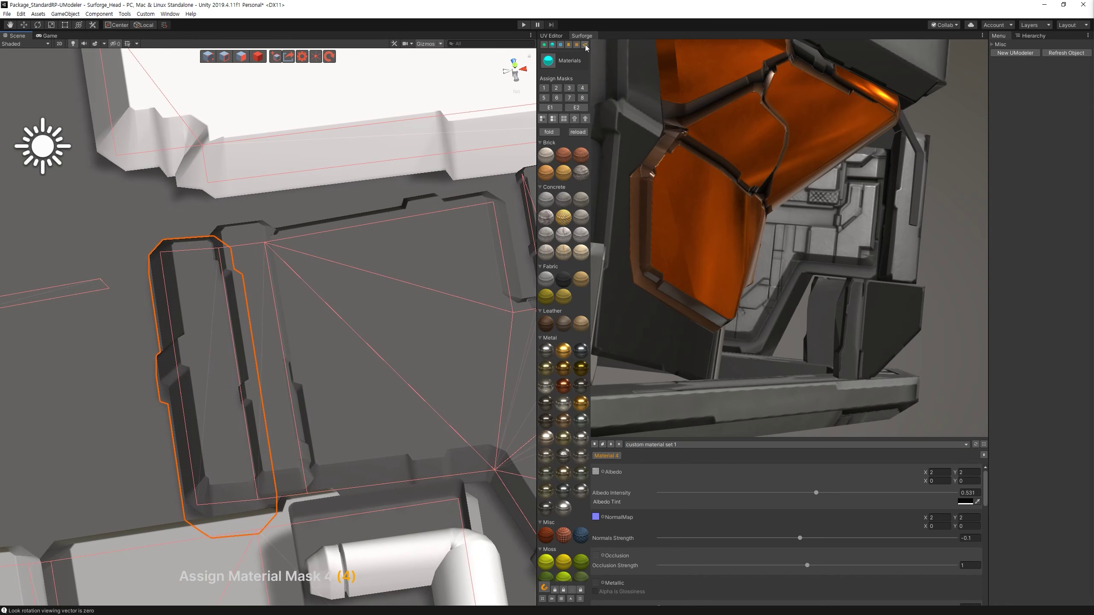
pyautogui.keyDown('alt'); pyautogui.moveTo(244, 280); pyautogui.dragTo(358, 271); pyautogui.keyUp('alt')
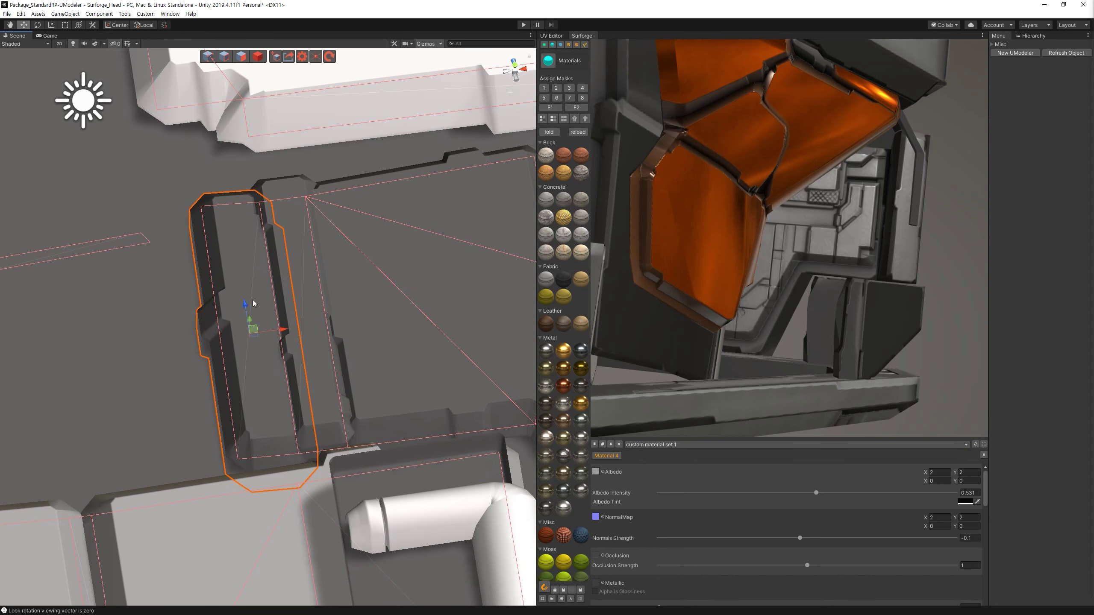
pyautogui.keyDown('alt'); pyautogui.moveTo(285, 352); pyautogui.dragTo(387, 301); pyautogui.keyUp('alt')
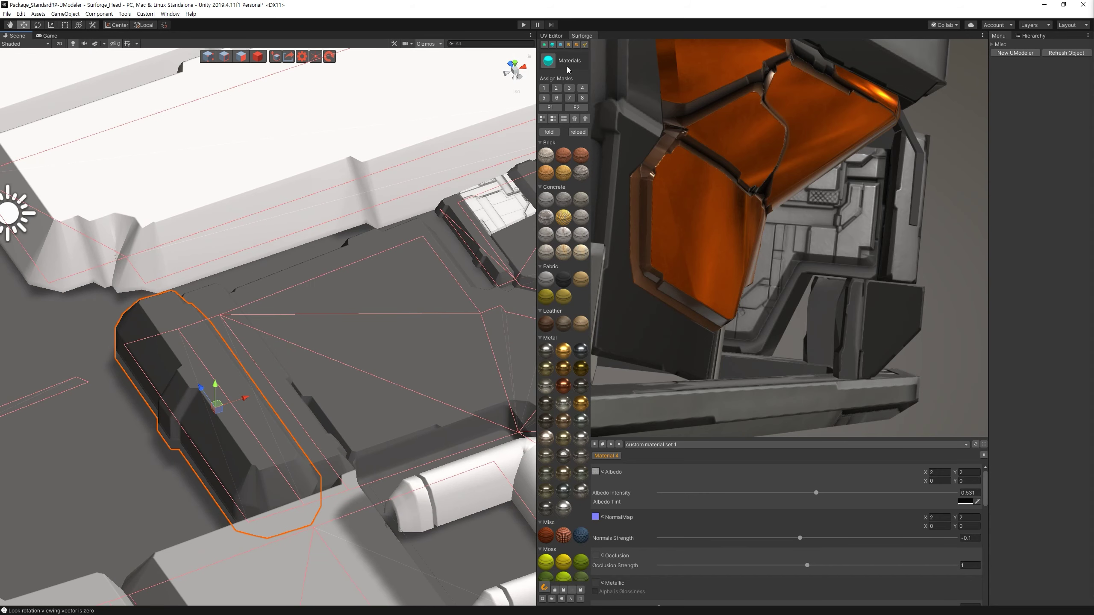
# Give the strip a different poly-lasso profile and adjust its profile scale.
pyautogui.click(577, 46)
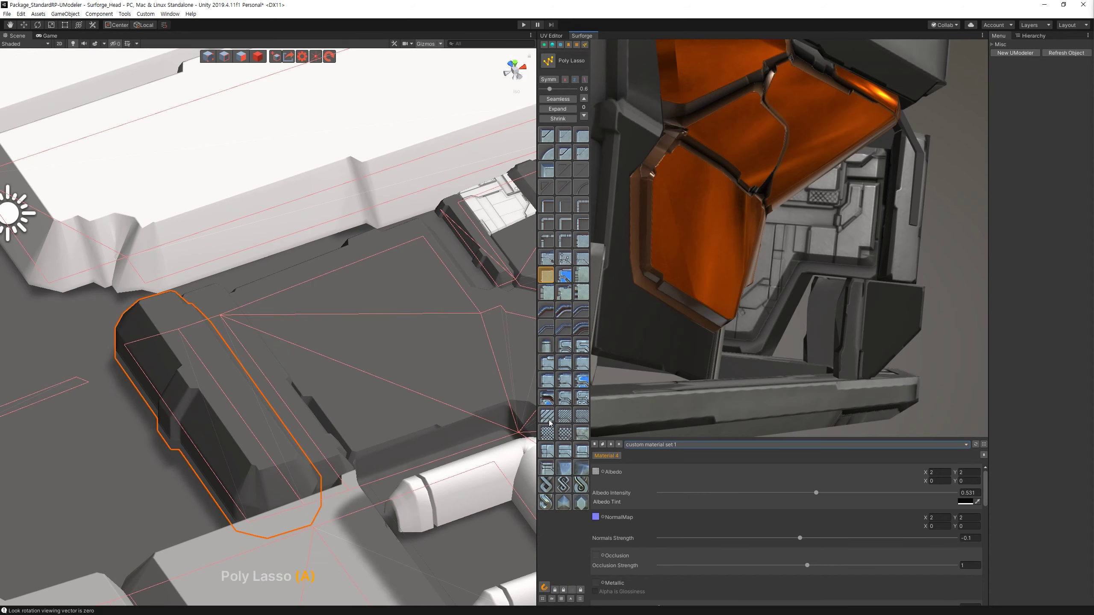
pyautogui.click(548, 476)
pyautogui.moveTo(261, 313)
pyautogui.keyDown('alt'); pyautogui.mouseDown()
pyautogui.moveTo(299, 286)
pyautogui.moveTo(278, 285)
pyautogui.mouseUp(); pyautogui.keyUp('alt')
pyautogui.press('w')
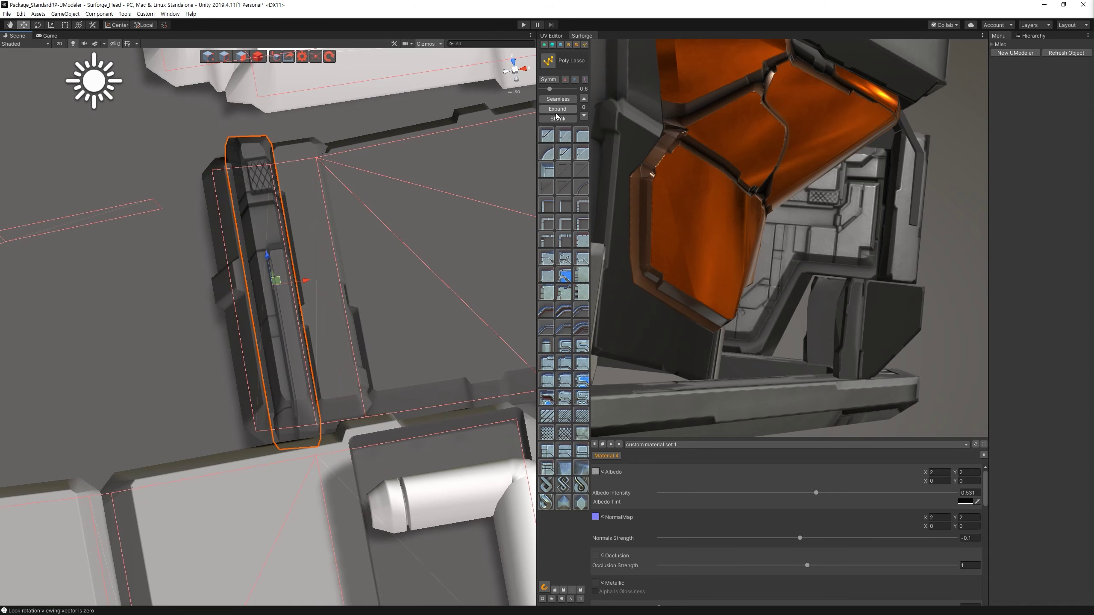
pyautogui.press('[')
pyautogui.press(']')
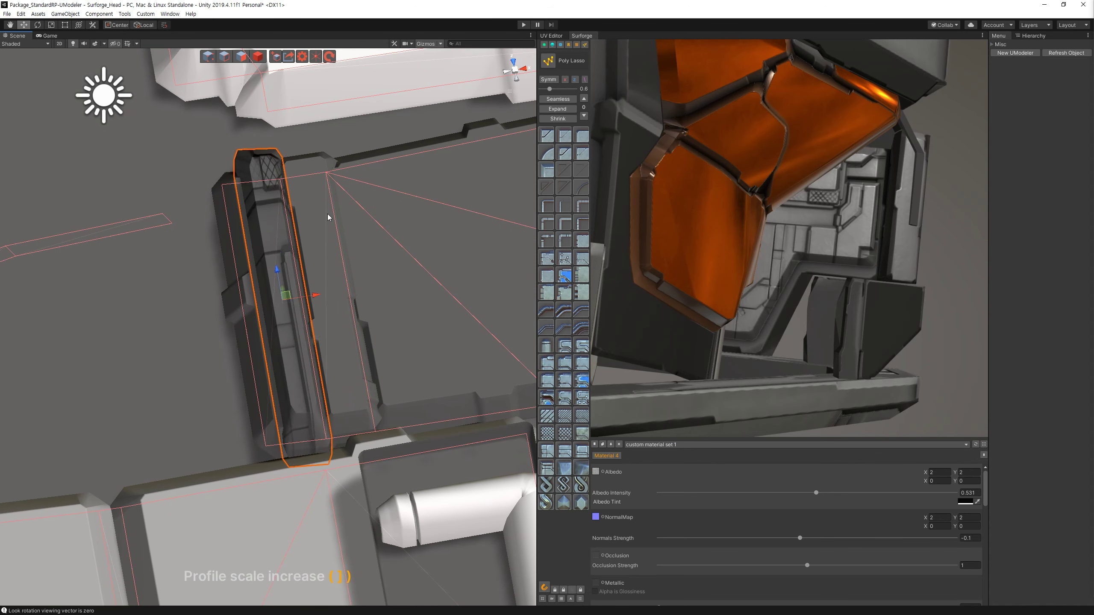
pyautogui.press(']')
pyautogui.press('[')
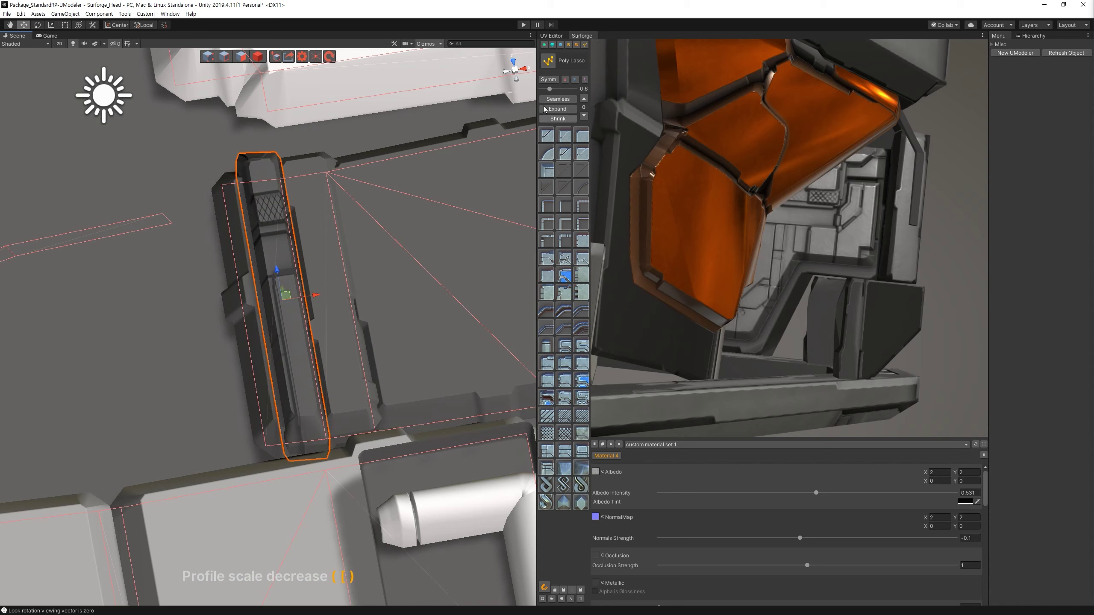
# Assign material mask 1 to the strip and inspect the result on the helmet preview.
pyautogui.click(552, 45)
pyautogui.click(544, 88)
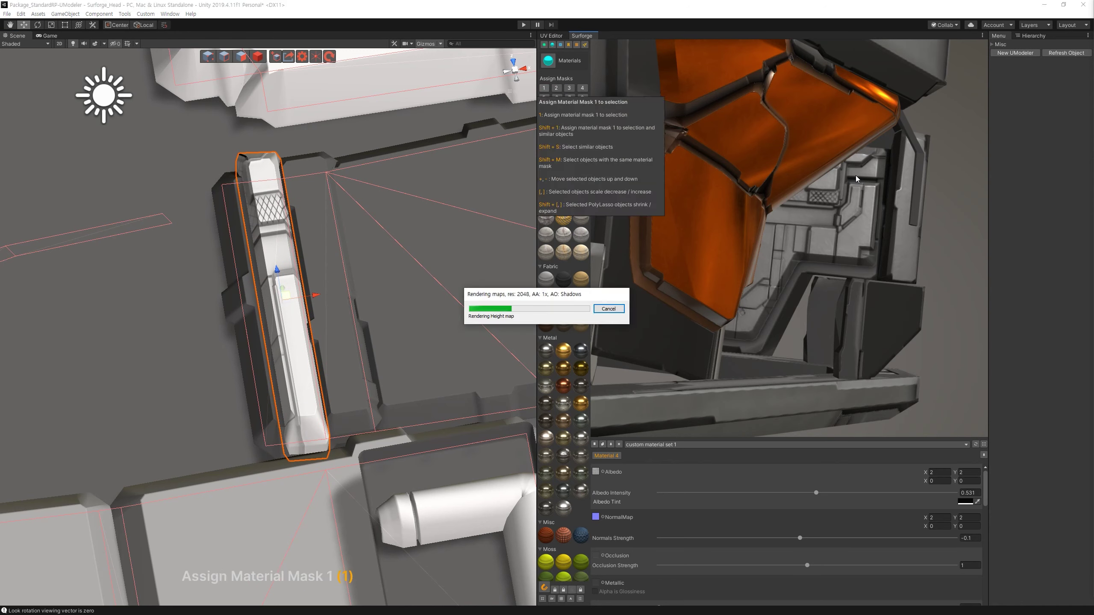
pyautogui.moveTo(921, 191)
pyautogui.mouseDown()
pyautogui.moveTo(790, 249)
pyautogui.moveTo(841, 236)
pyautogui.mouseUp()
pyautogui.scroll(-3, 328, 357)
pyautogui.scroll(-5, 328, 356)
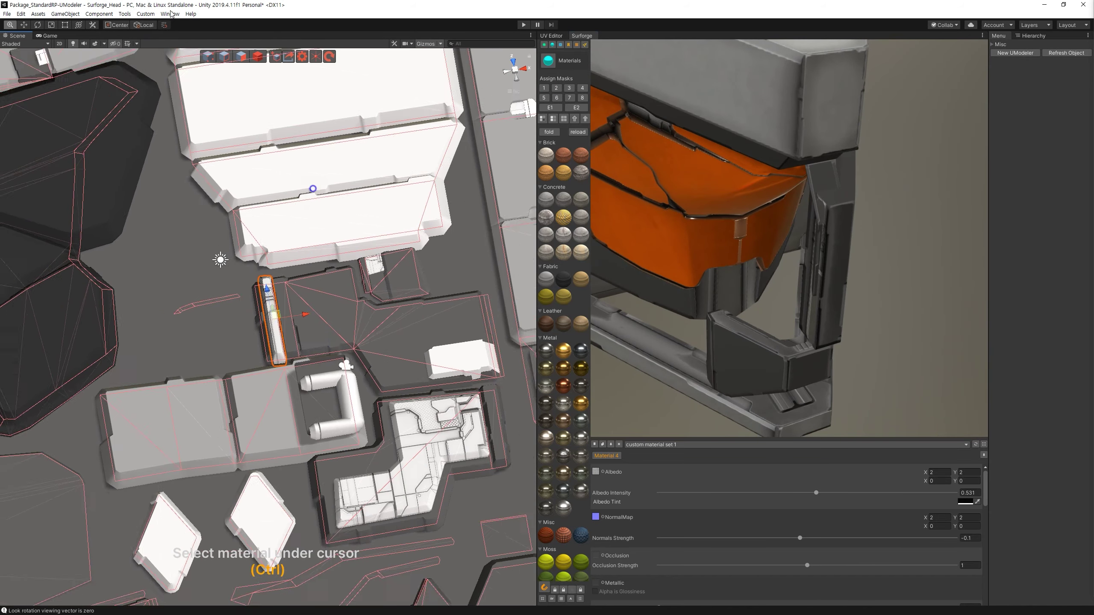
# With orange Material 5 selected, lasso a new shape with mask 4 and a thinner profile.
pyautogui.keyDown('ctrl'); pyautogui.click(835, 200); pyautogui.keyUp('ctrl')
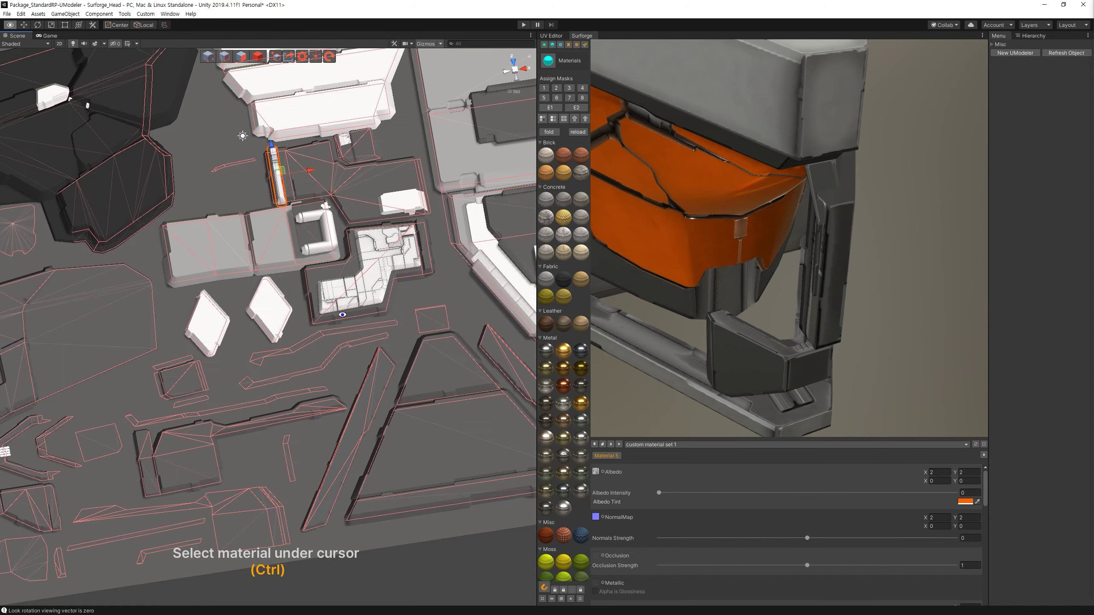
pyautogui.click(586, 45)
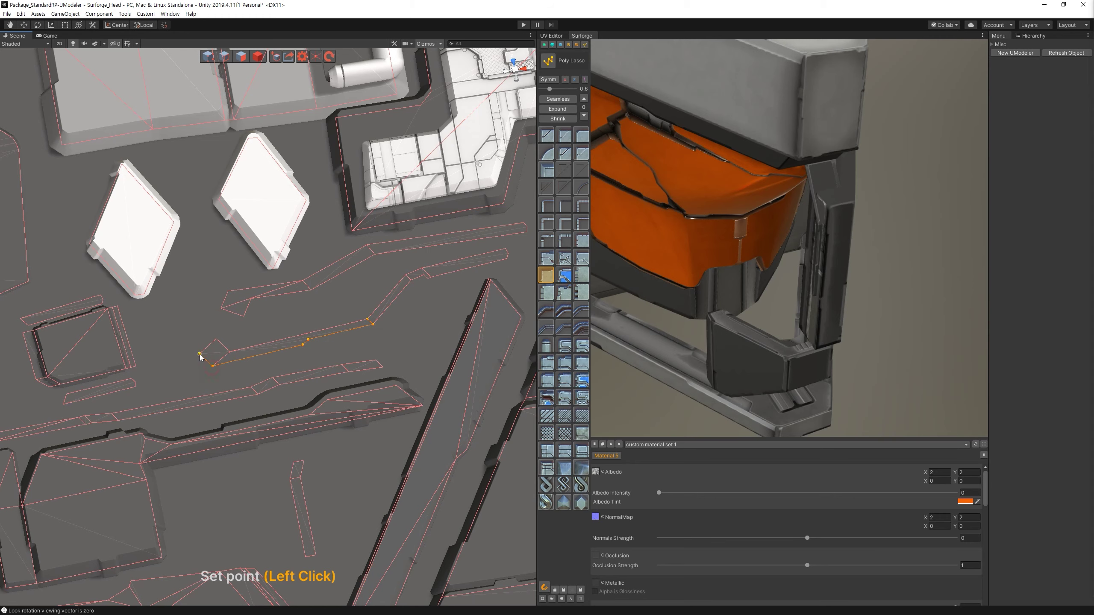
pyautogui.doubleClick(366, 321)
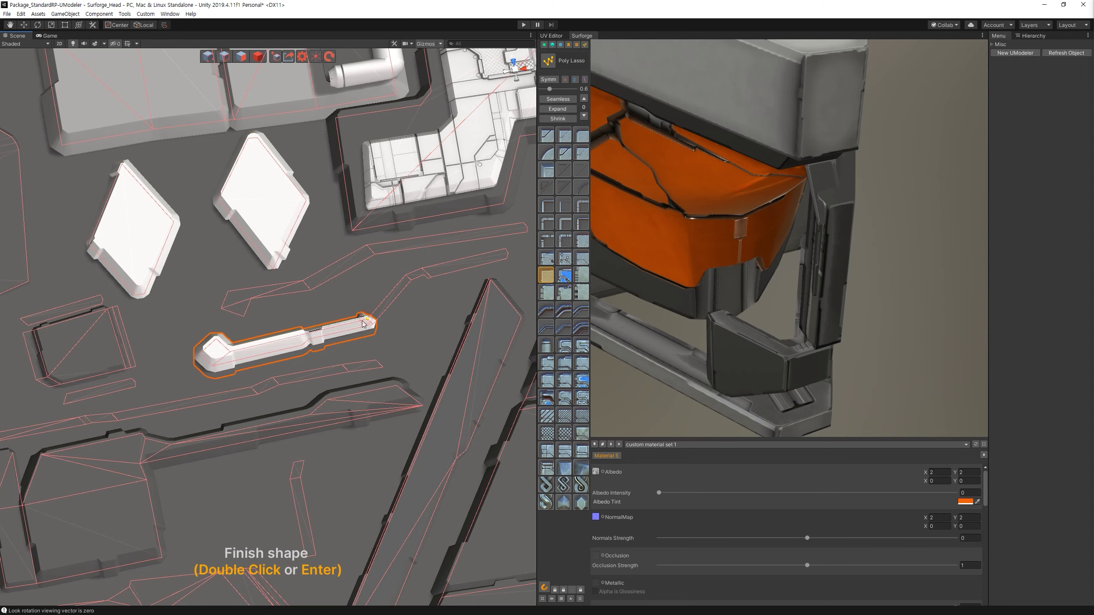
pyautogui.click(552, 45)
pyautogui.press('4')
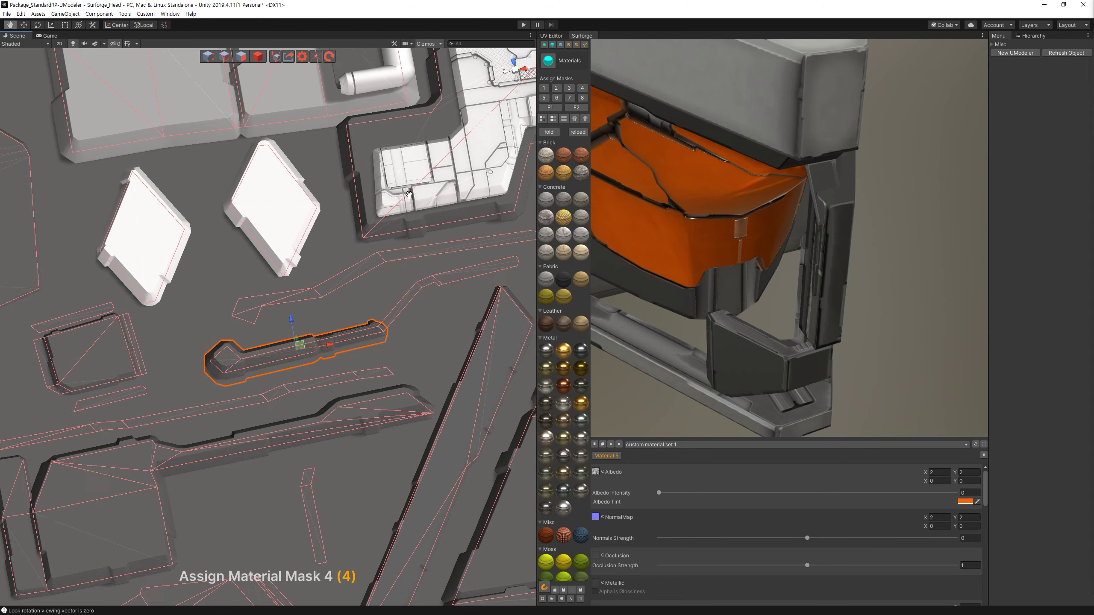
pyautogui.press('[')
pyautogui.press('[')
pyautogui.press('[')
pyautogui.press('[')
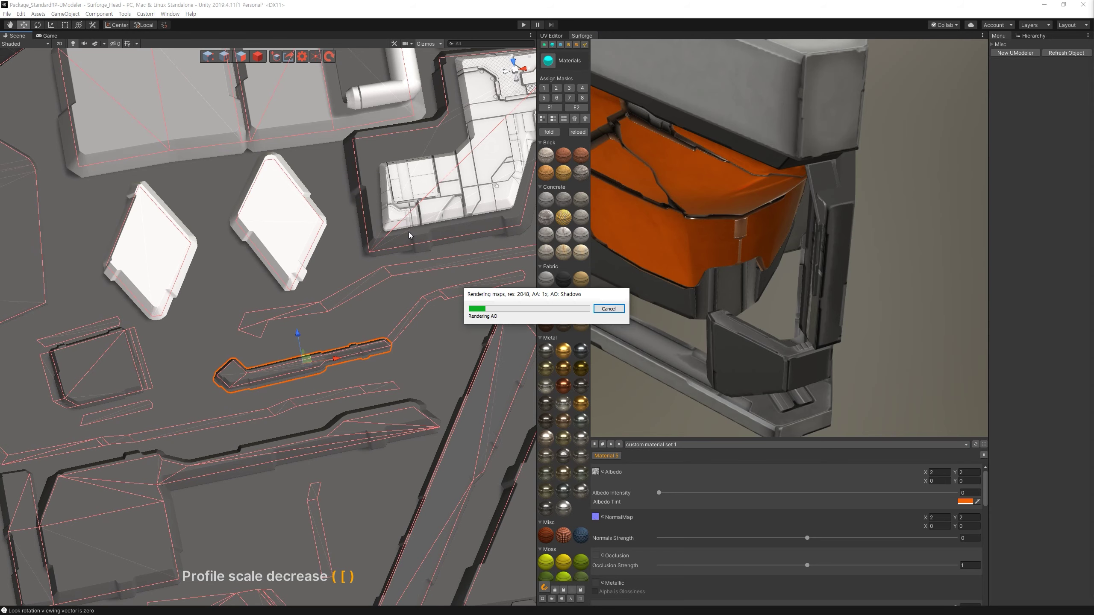
pyautogui.keyDown('alt'); pyautogui.moveTo(903, 269); pyautogui.dragTo(836, 294); pyautogui.keyUp('alt')
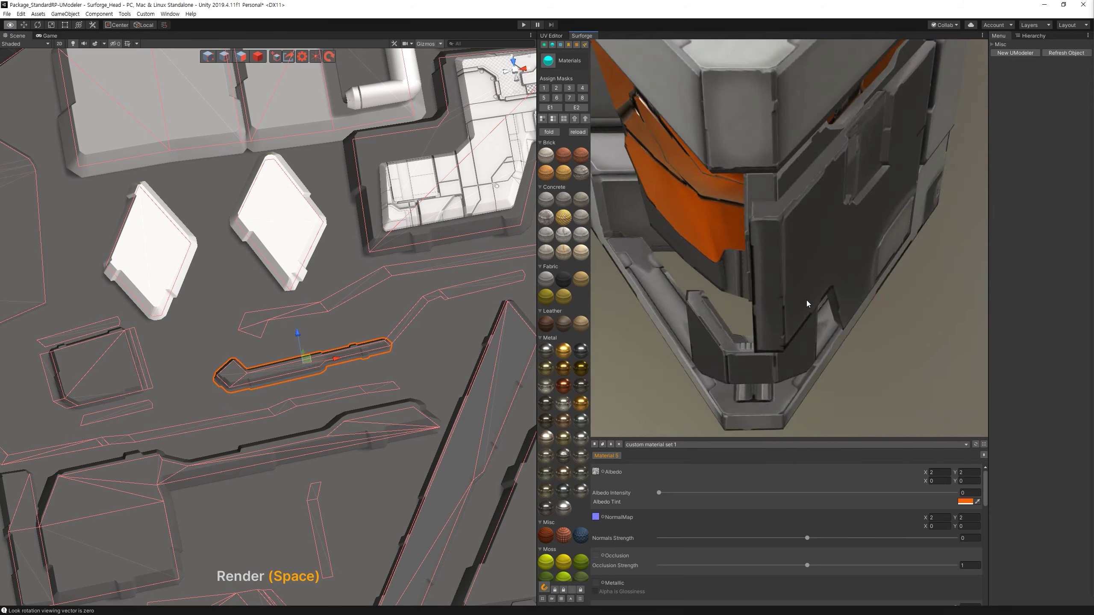
pyautogui.scroll(3, 391, 289)
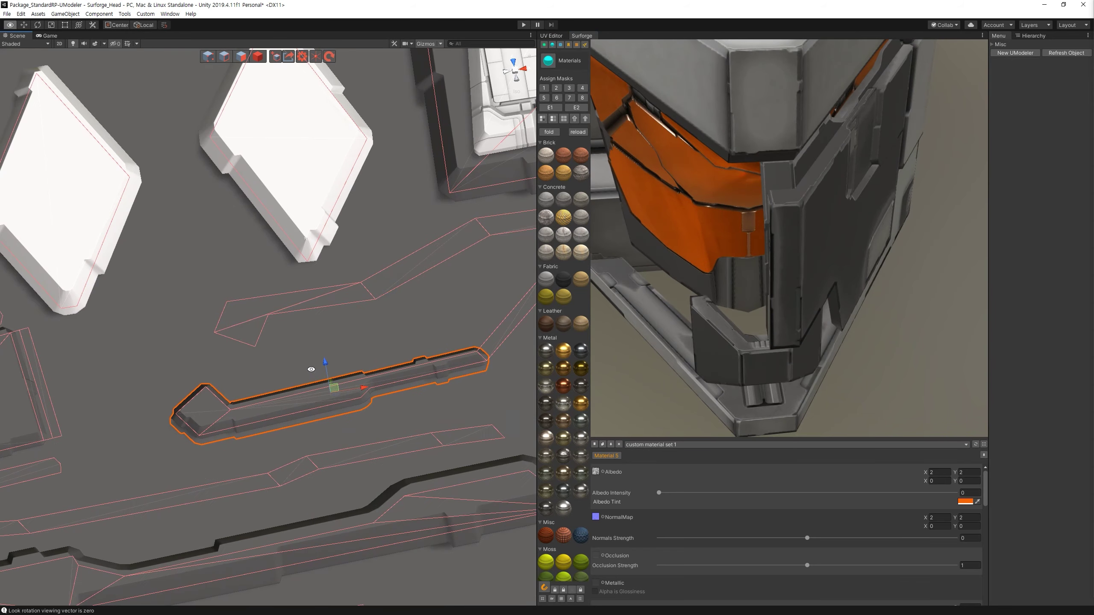
pyautogui.scroll(3, 336, 370)
pyautogui.scroll(3, 370, 250)
# Give the shape a smooth bevelled profile, slide it into place, assign mask 1, and re-render.
pyautogui.moveTo(353, 243); pyautogui.dragTo(356, 237)
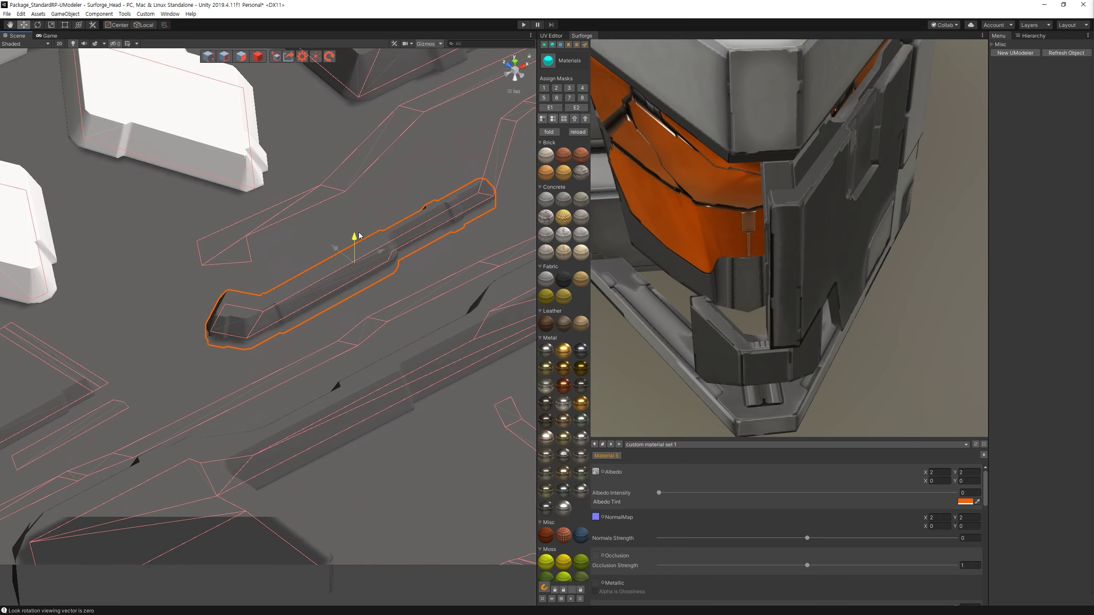
pyautogui.click(575, 44)
pyautogui.click(584, 44)
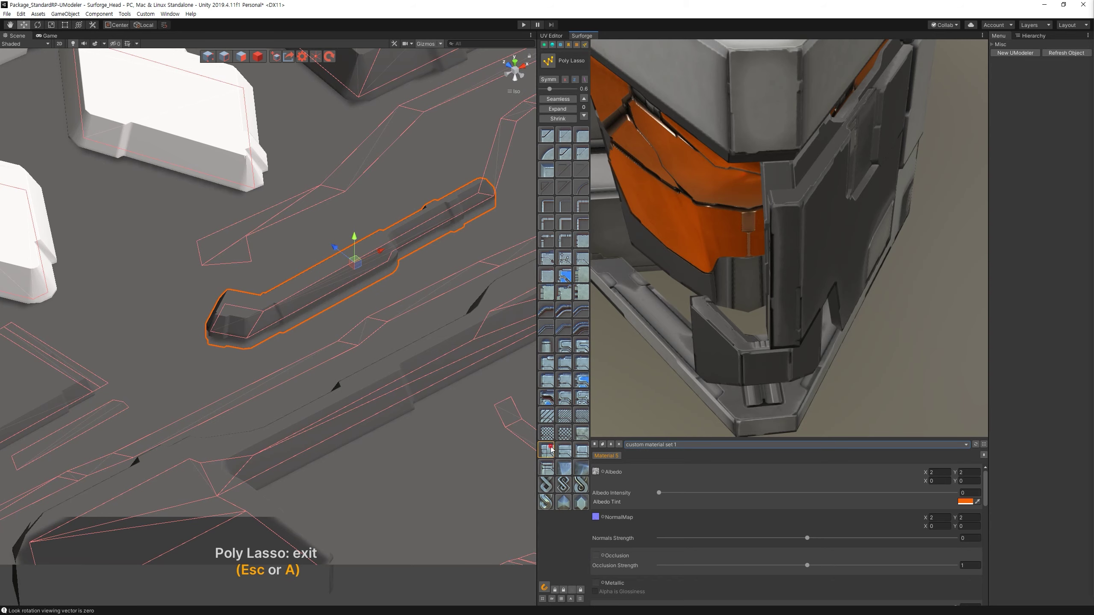
pyautogui.click(552, 450)
pyautogui.click(542, 473)
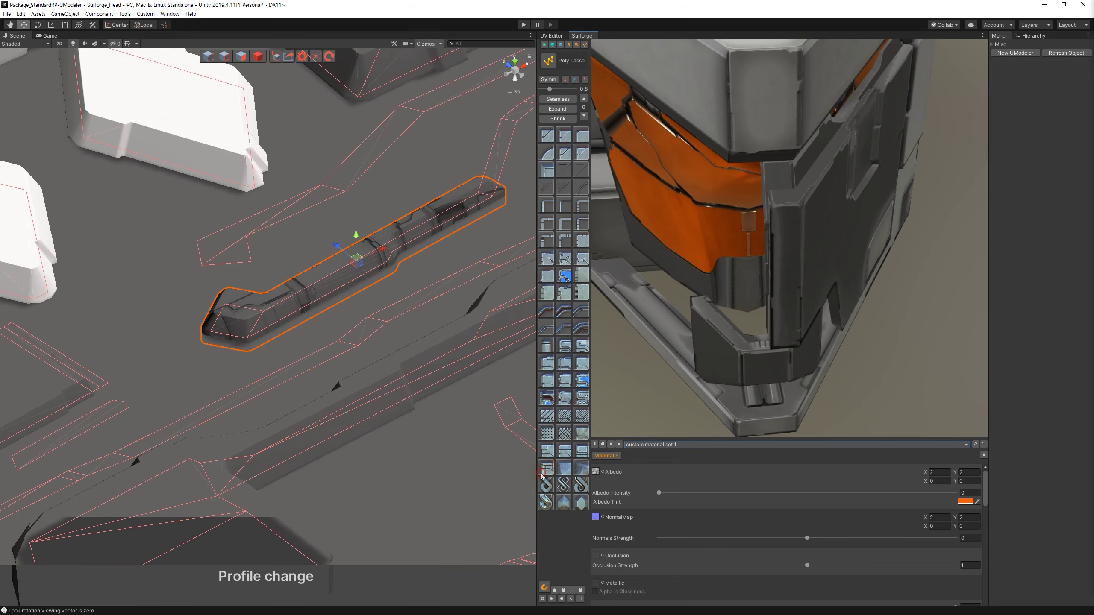
pyautogui.keyDown('alt'); pyautogui.moveTo(333, 240); pyautogui.dragTo(367, 445); pyautogui.keyUp('alt')
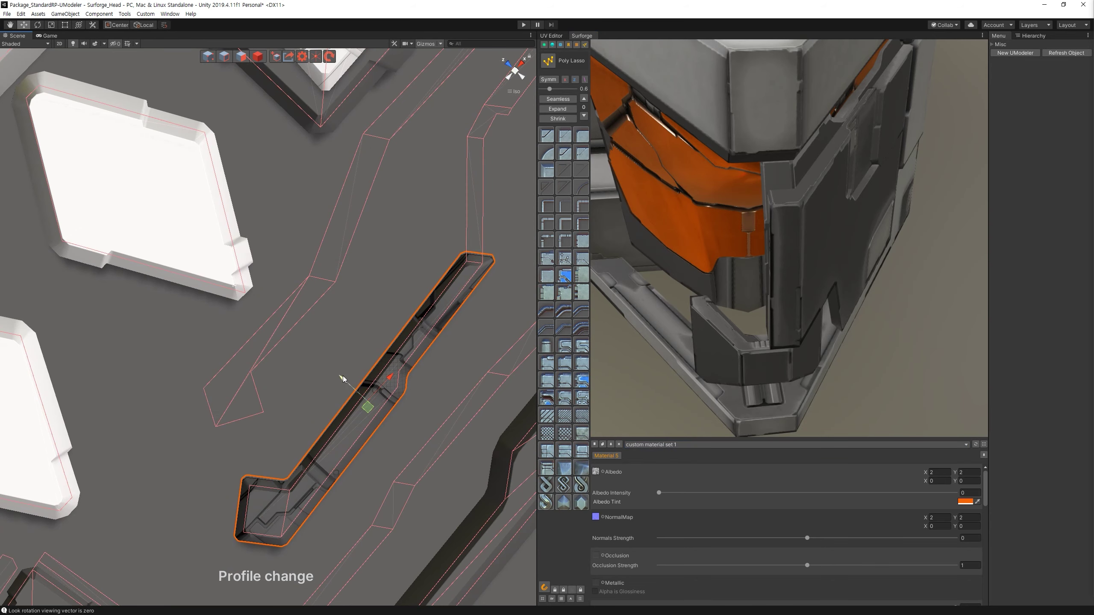
pyautogui.moveTo(343, 379); pyautogui.dragTo(328, 365)
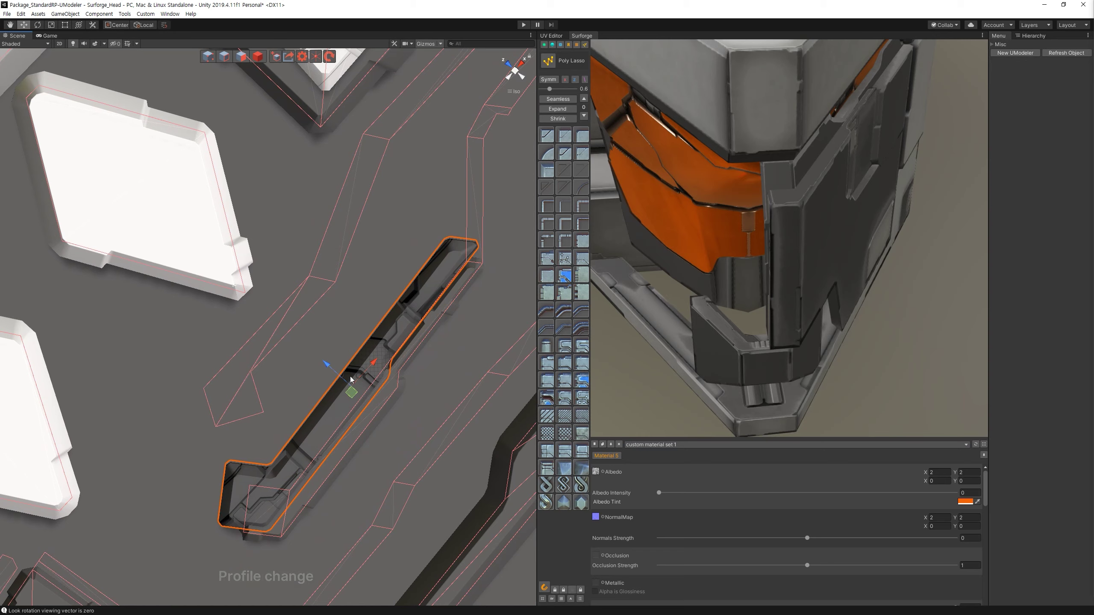
pyautogui.click(560, 45)
pyautogui.click(544, 88)
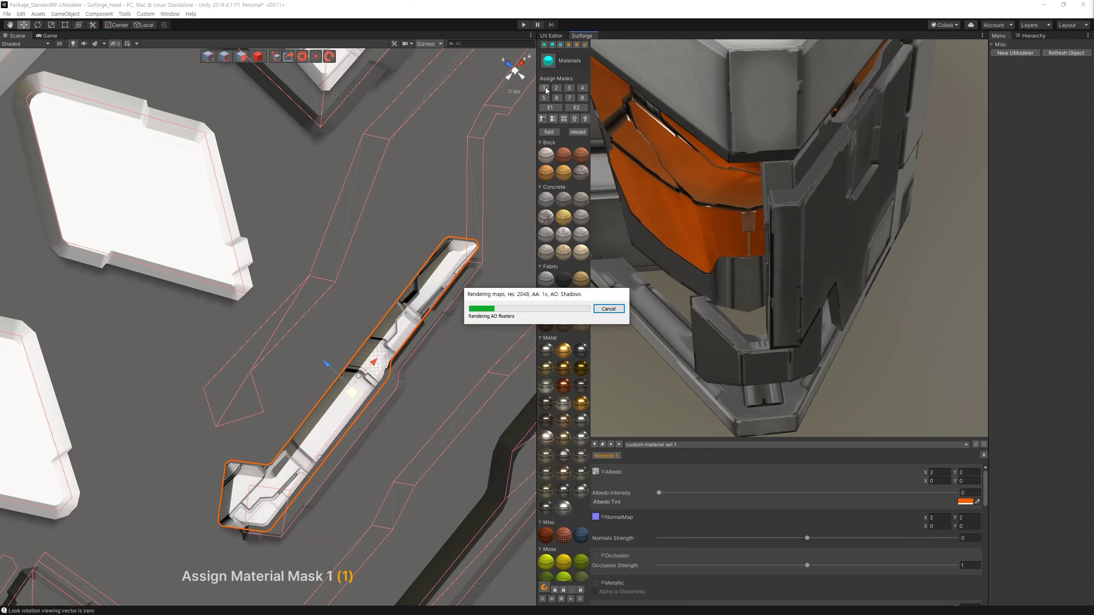
pyautogui.press('space')
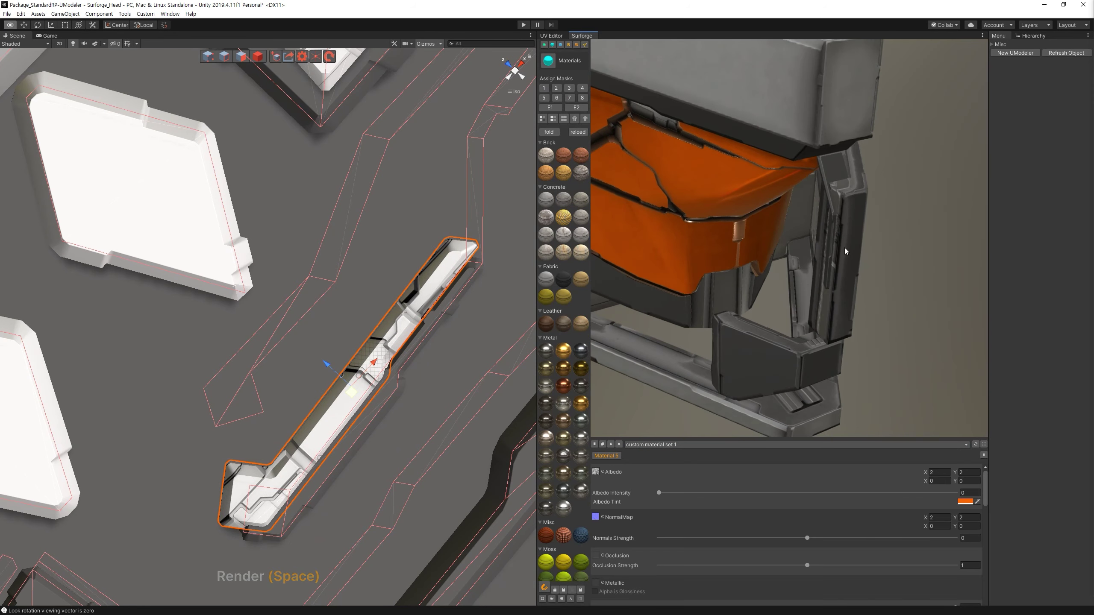
# Narrow the strip's profile and shift the detail piece slightly down-right.
pyautogui.keyDown('alt'); pyautogui.moveTo(375, 379); pyautogui.dragTo(364, 316); pyautogui.keyUp('alt')
pyautogui.press('[')
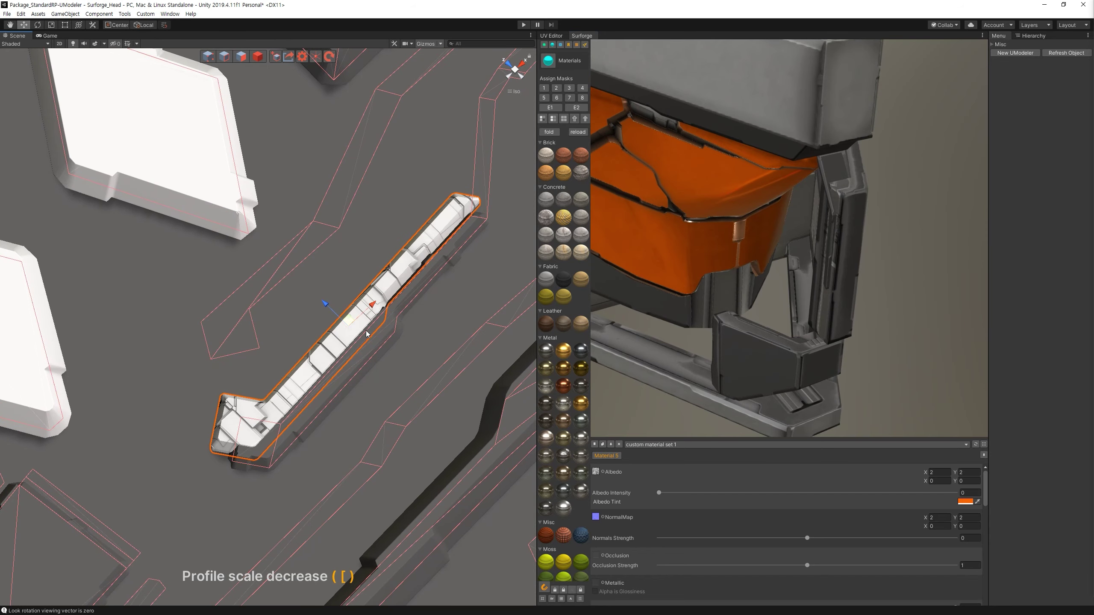
pyautogui.moveTo(331, 308)
pyautogui.keyDown('alt'); pyautogui.mouseDown()
pyautogui.moveTo(415, 168)
pyautogui.moveTo(400, 251)
pyautogui.mouseUp(); pyautogui.keyUp('alt')
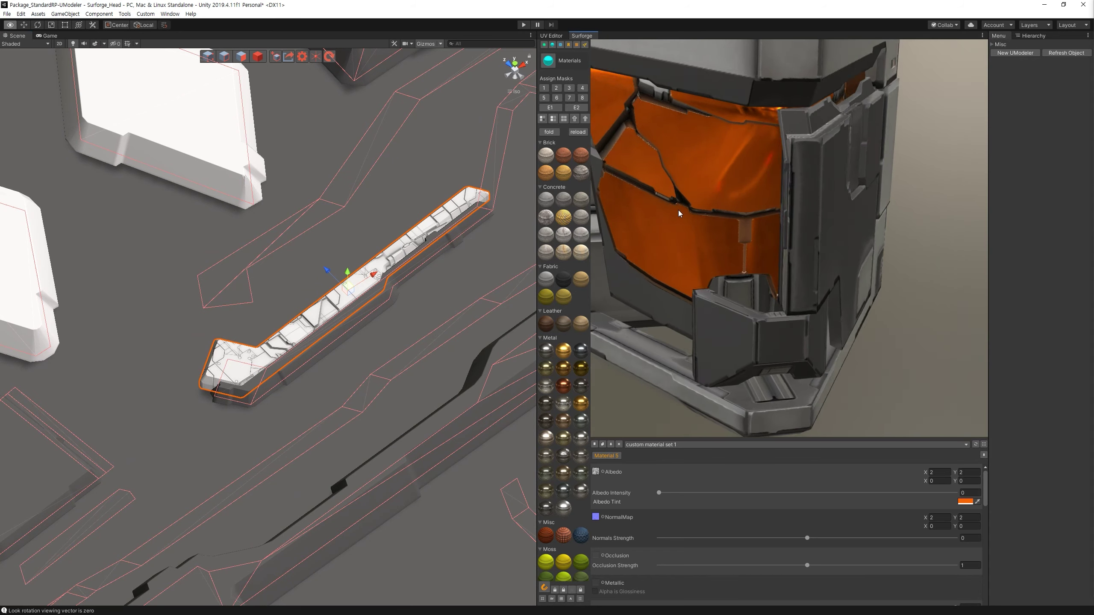
pyautogui.moveTo(530, 273)
pyautogui.keyDown('alt'); pyautogui.mouseDown()
pyautogui.moveTo(405, 322)
pyautogui.moveTo(413, 313)
pyautogui.mouseUp(); pyautogui.keyUp('alt')
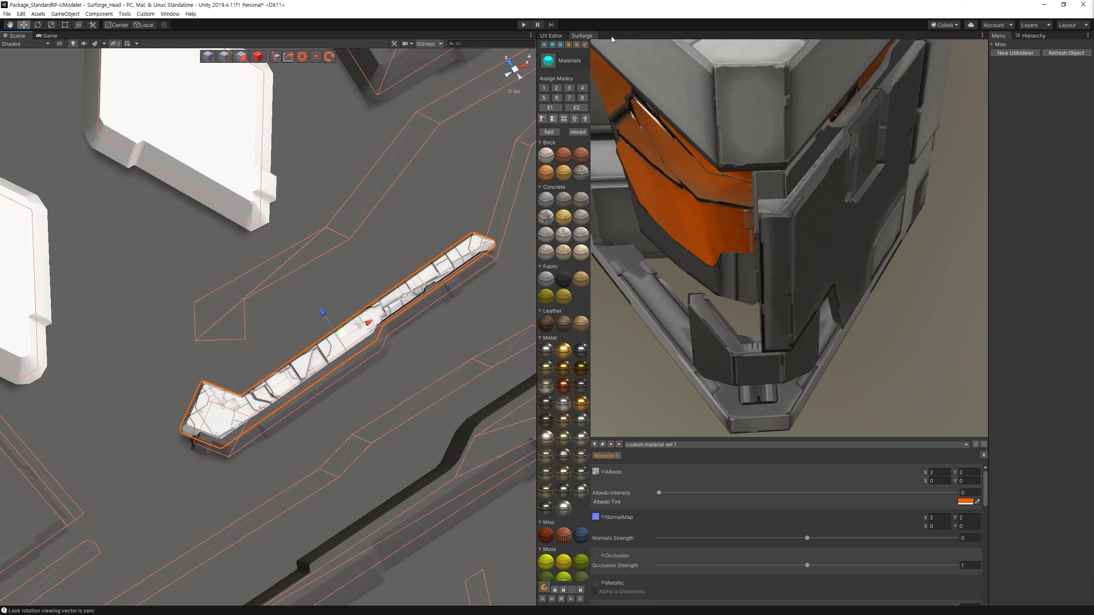
pyautogui.click(585, 45)
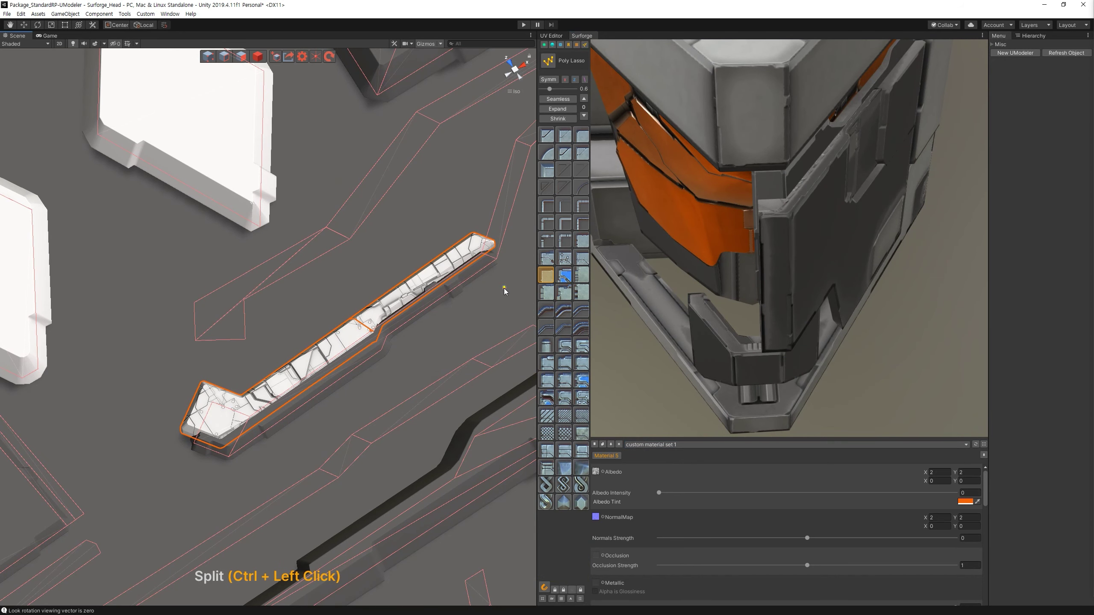
pyautogui.press('Escape')
pyautogui.click(349, 348)
pyautogui.press(']')
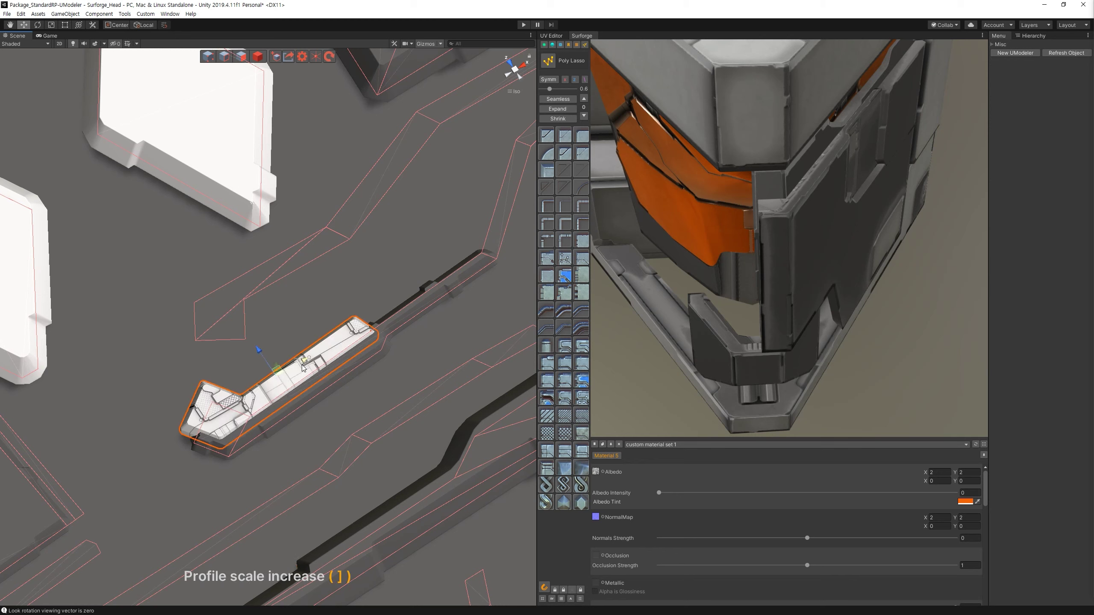
pyautogui.press('[')
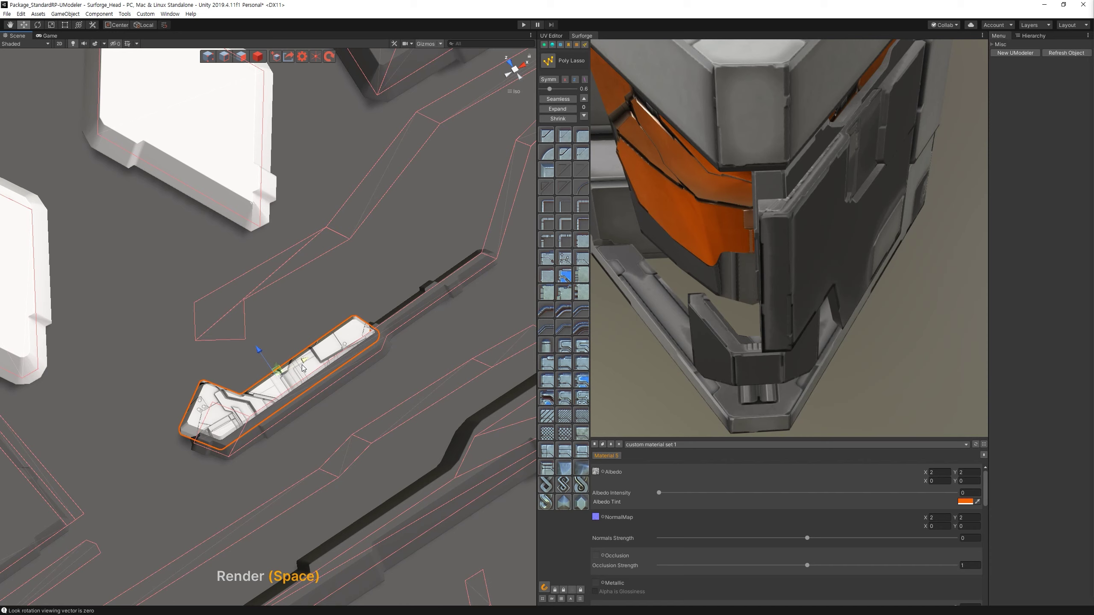
pyautogui.moveTo(260, 351); pyautogui.dragTo(277, 342)
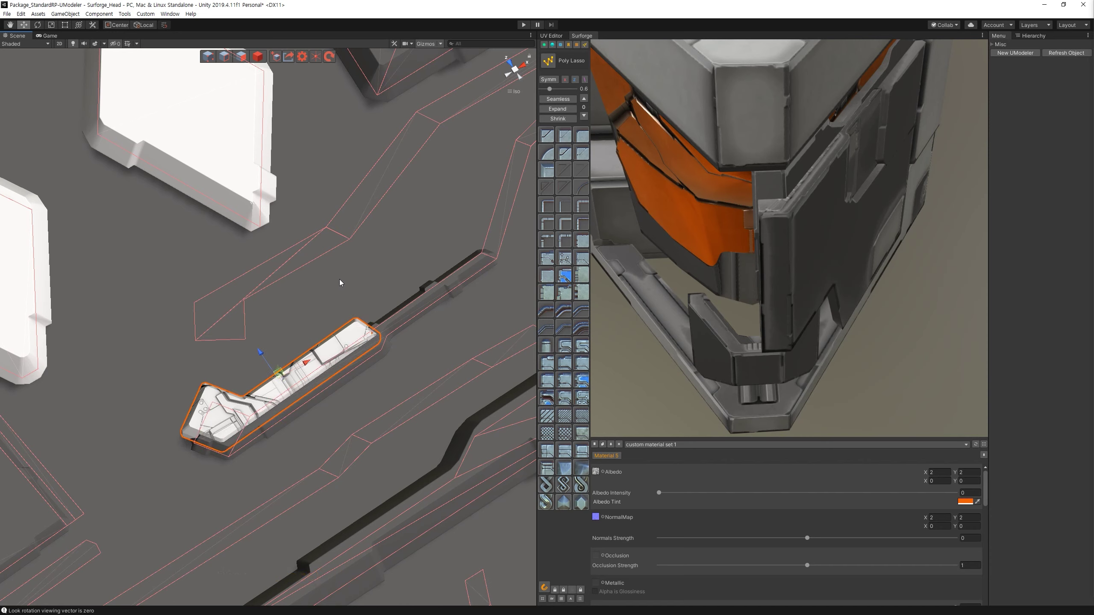
pyautogui.click(256, 353)
# Split the strip detail into separate segments with a gap using the poly lasso.
pyautogui.click(583, 45)
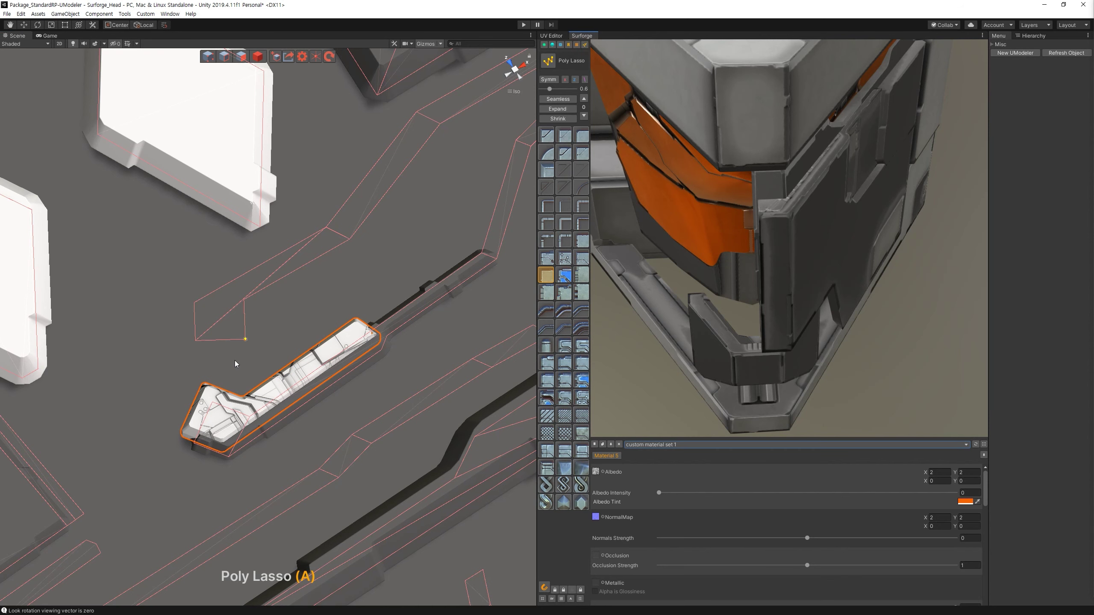
pyautogui.click(245, 339)
pyautogui.press('ctrl')
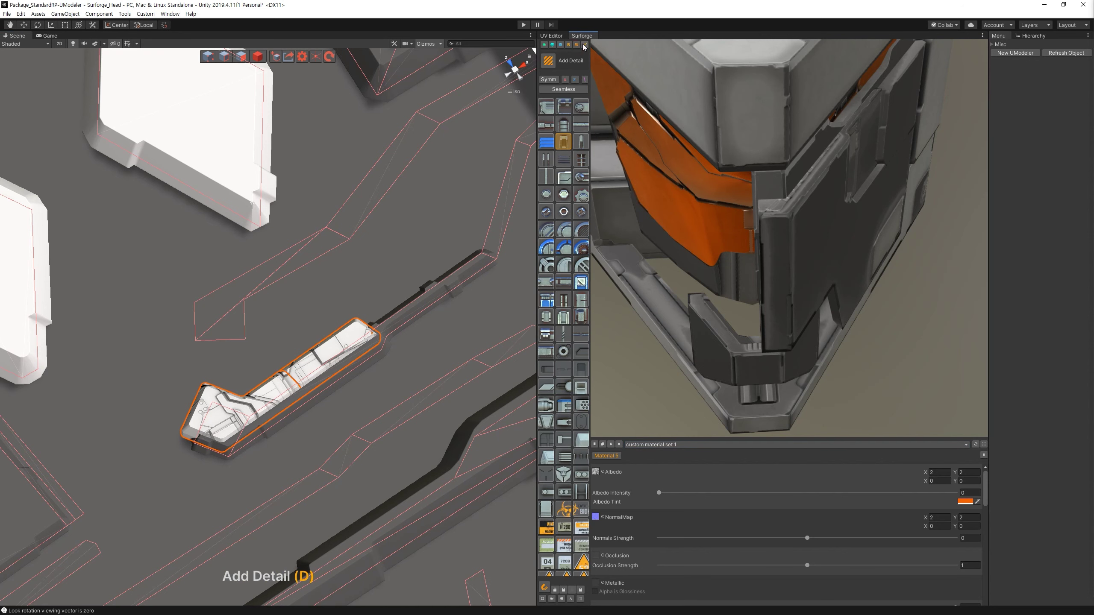
pyautogui.click(373, 398)
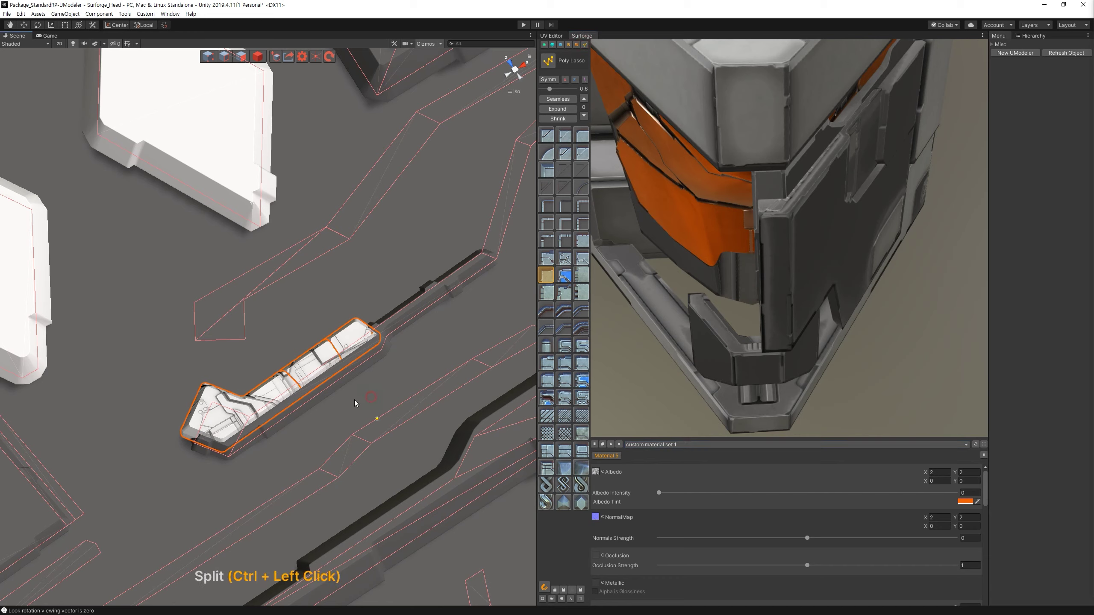
pyautogui.press('Escape')
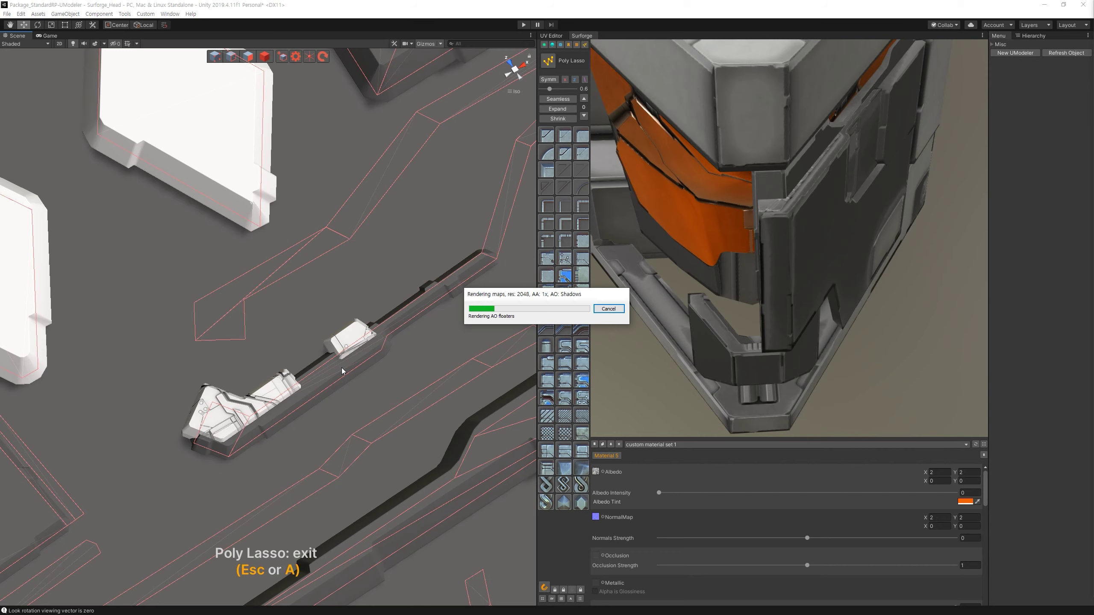
pyautogui.moveTo(710, 314)
pyautogui.mouseDown()
pyautogui.moveTo(712, 274)
pyautogui.moveTo(613, 265)
pyautogui.moveTo(711, 266)
pyautogui.moveTo(807, 182)
pyautogui.moveTo(883, 138)
pyautogui.mouseUp()
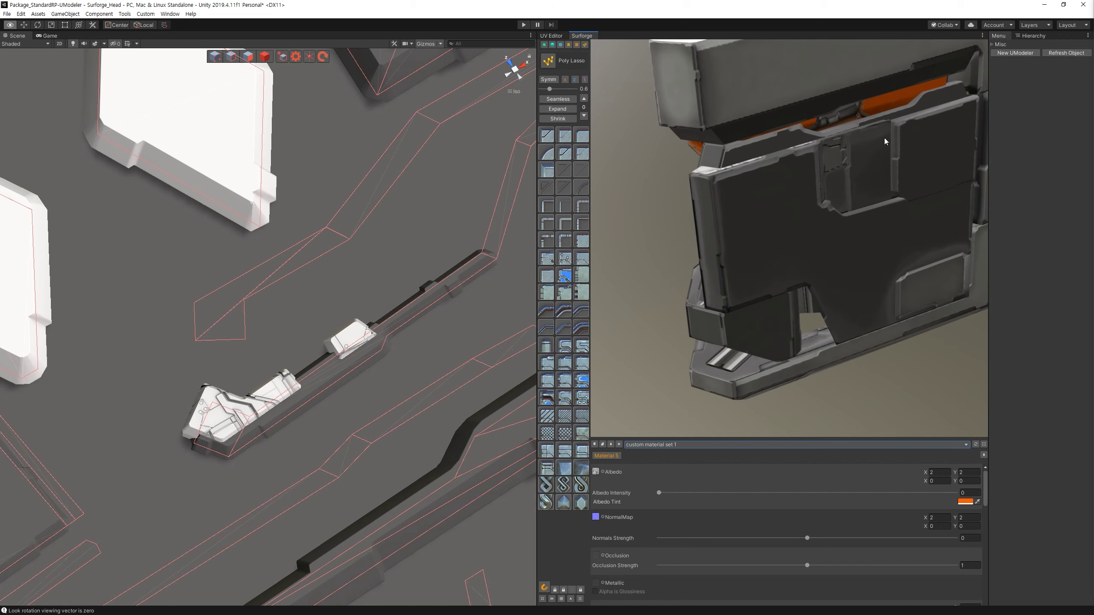
pyautogui.keyDown('ctrl'); pyautogui.click(913, 100); pyautogui.keyUp('ctrl')
# With Poly Lasso and a picked material, fill two UV strips with a long and a short bar.
pyautogui.scroll(-5, 341, 166)
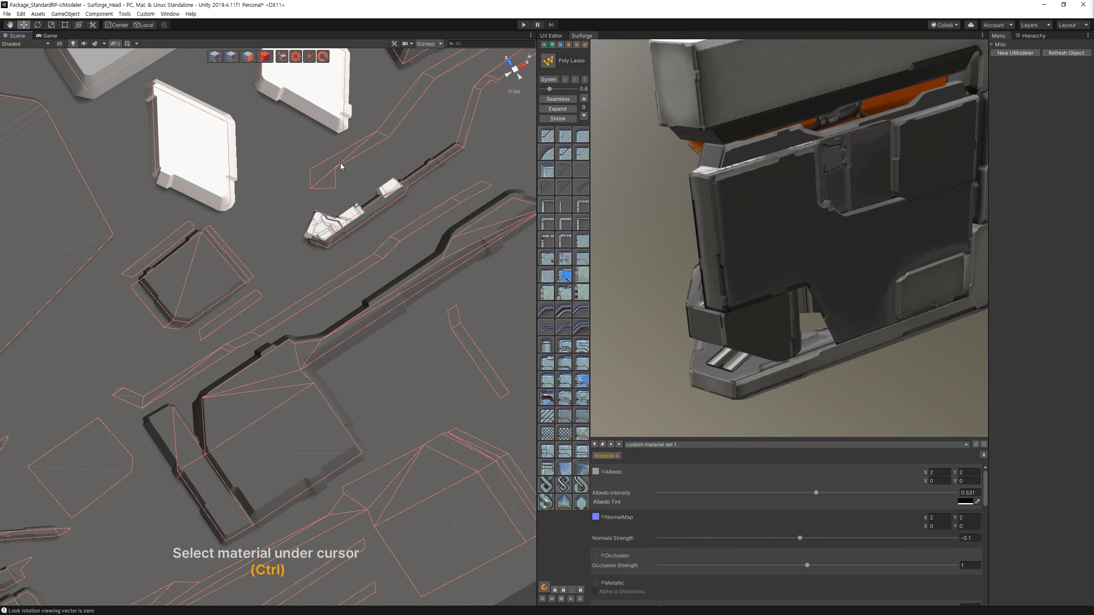
pyautogui.press('a')
pyautogui.moveTo(779, 125); pyautogui.dragTo(797, 235)
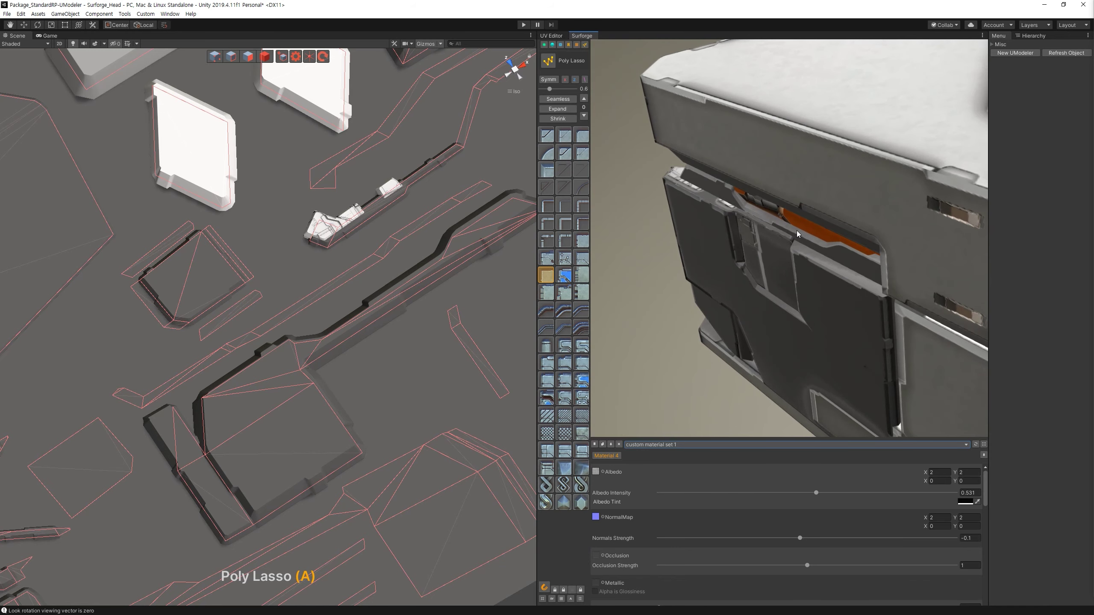
pyautogui.press('ctrl')
pyautogui.keyDown('alt'); pyautogui.moveTo(460, 242); pyautogui.dragTo(473, 251); pyautogui.keyUp('alt')
pyautogui.click(347, 297)
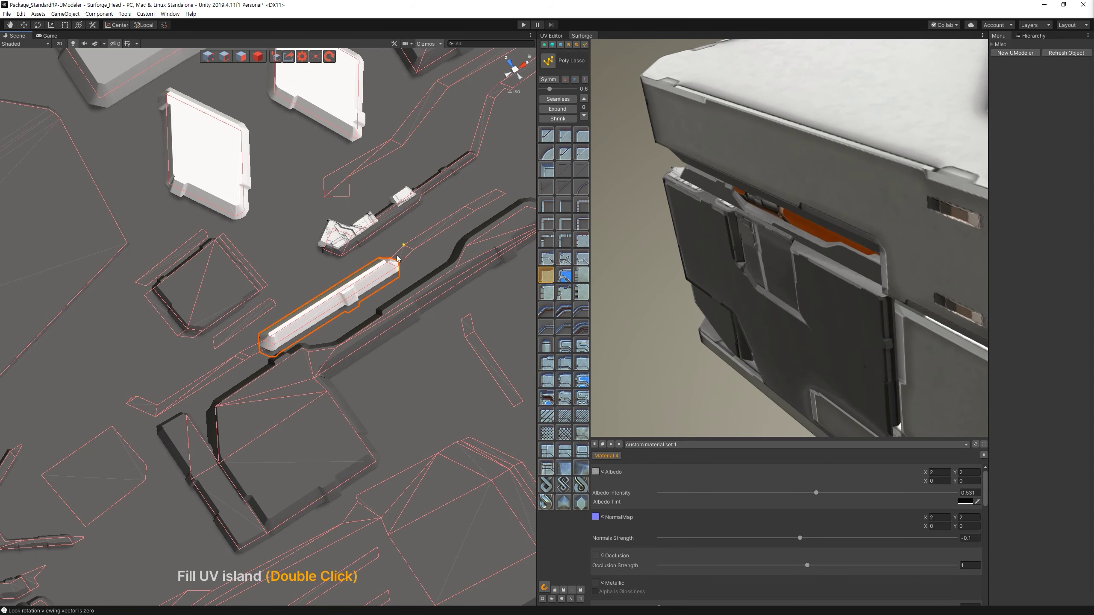
pyautogui.click(432, 240)
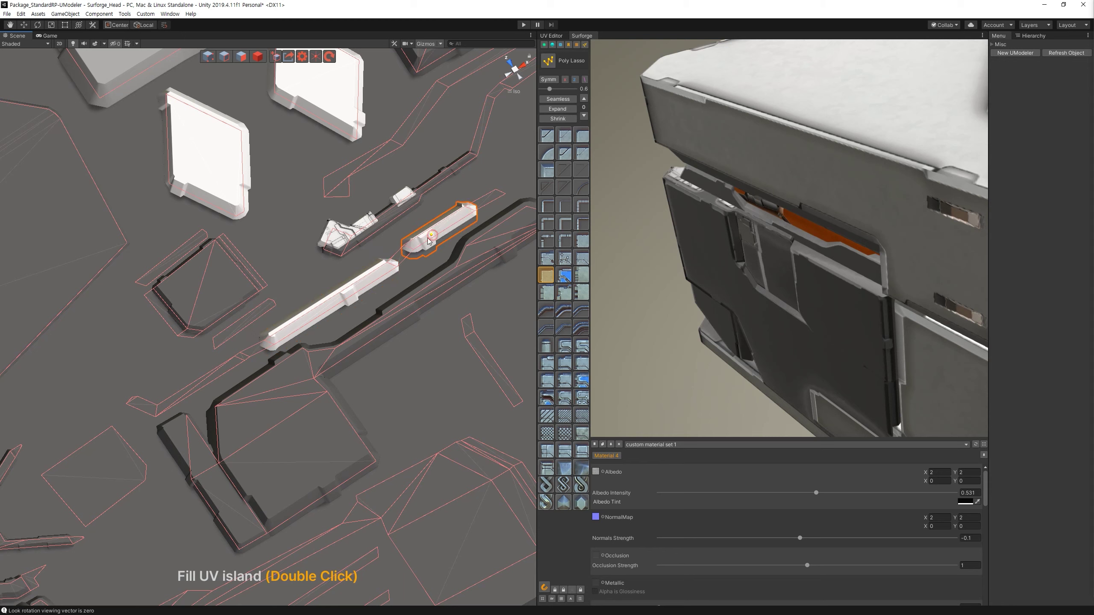
# Draw a small lasso block near the strip and shrink its profile.
pyautogui.click(157, 406)
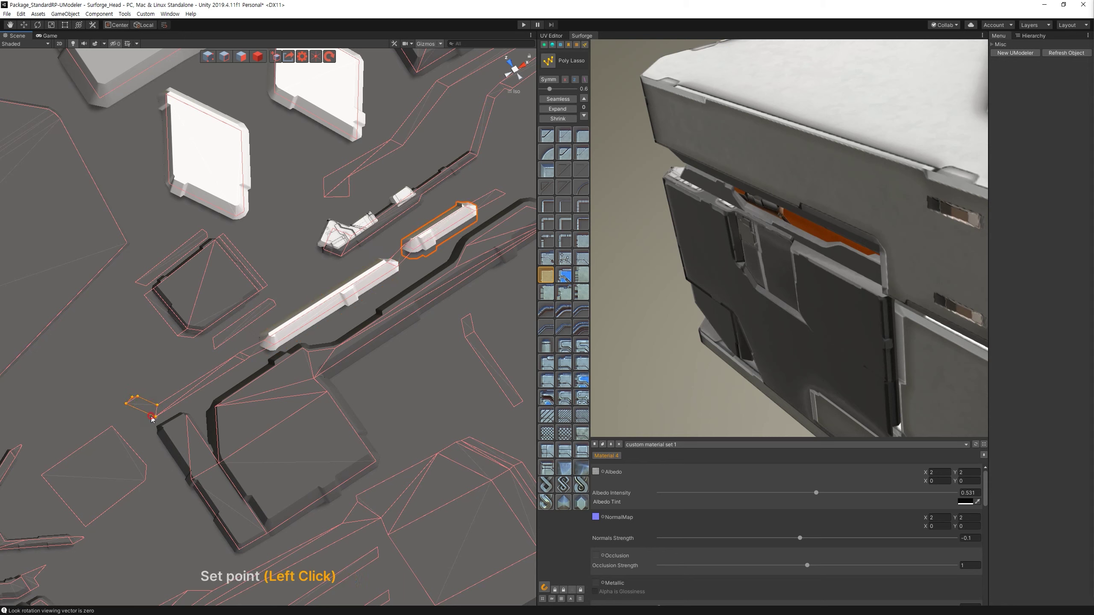
pyautogui.doubleClick(152, 417)
pyautogui.press('Escape')
pyautogui.press('[')
pyautogui.press('[')
pyautogui.press('[')
# Render the texture maps and select the long bar, short bar and small block.
pyautogui.click(332, 301)
pyautogui.click(438, 230)
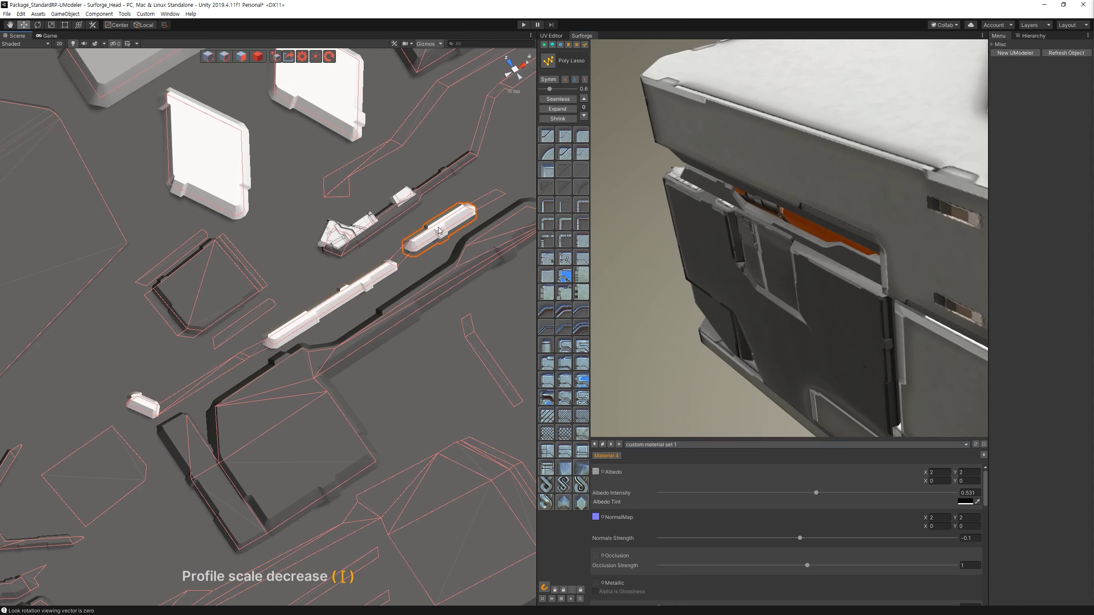
pyautogui.press('space')
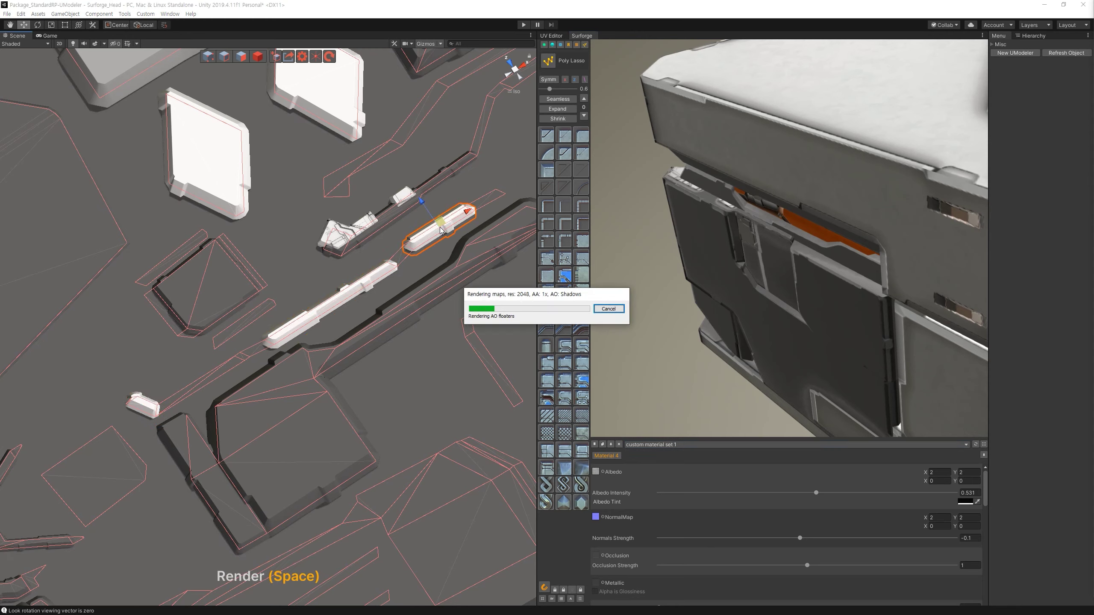
pyautogui.moveTo(657, 265)
pyautogui.mouseDown()
pyautogui.moveTo(805, 224)
pyautogui.moveTo(764, 245)
pyautogui.mouseUp()
pyautogui.keyDown('shift'); pyautogui.click(310, 323); pyautogui.keyUp('shift')
pyautogui.keyDown('shift'); pyautogui.click(153, 413); pyautogui.keyUp('shift')
pyautogui.click(552, 44)
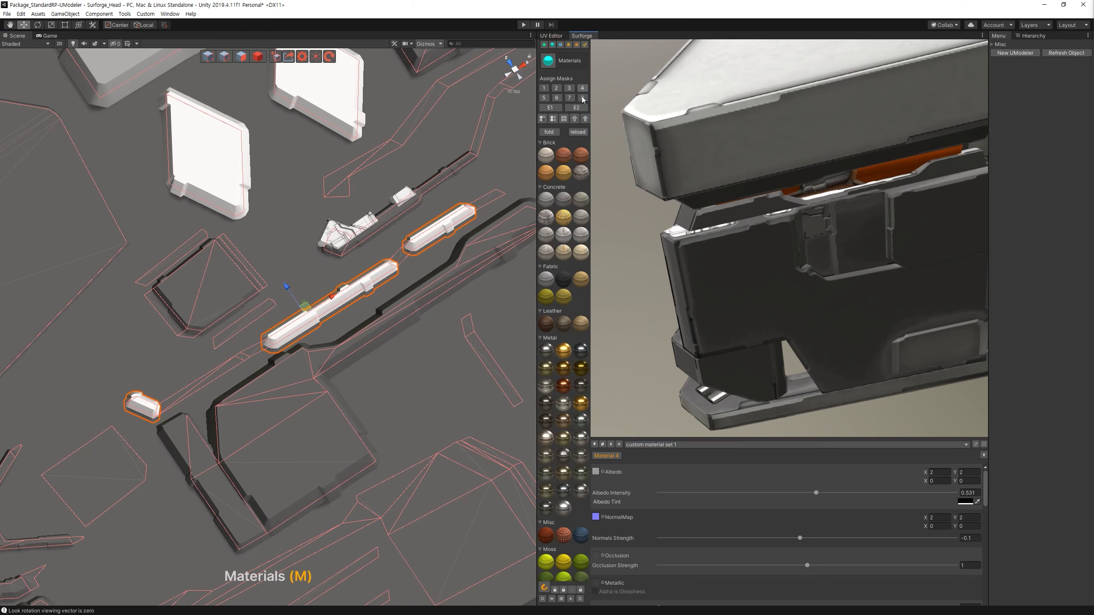
# Assign the selected bars and block to mask 7 and re-render the maps.
pyautogui.click(583, 98)
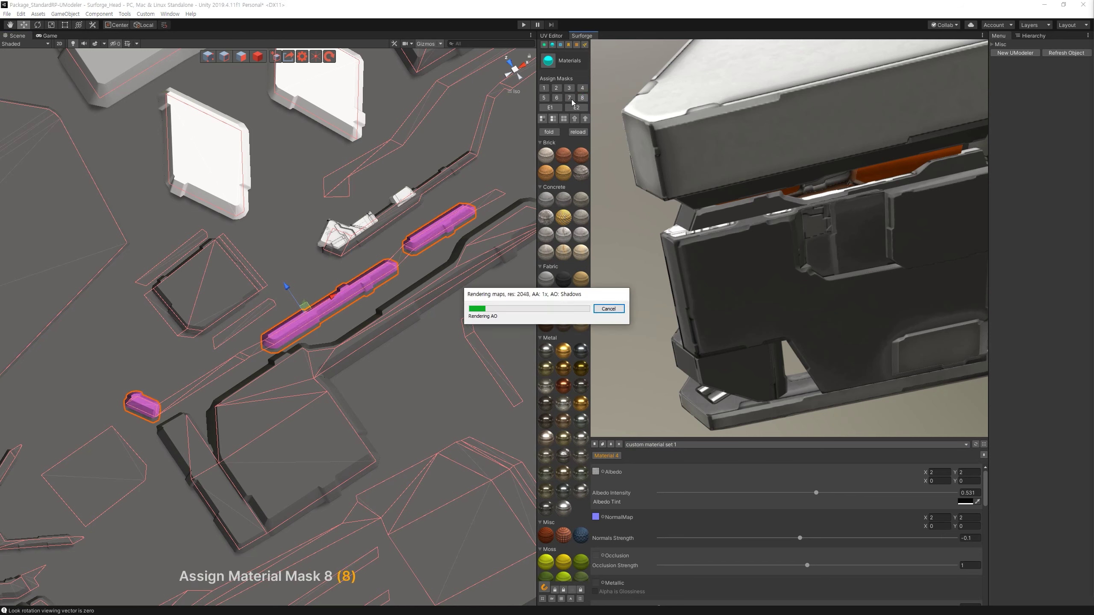
pyautogui.click(568, 98)
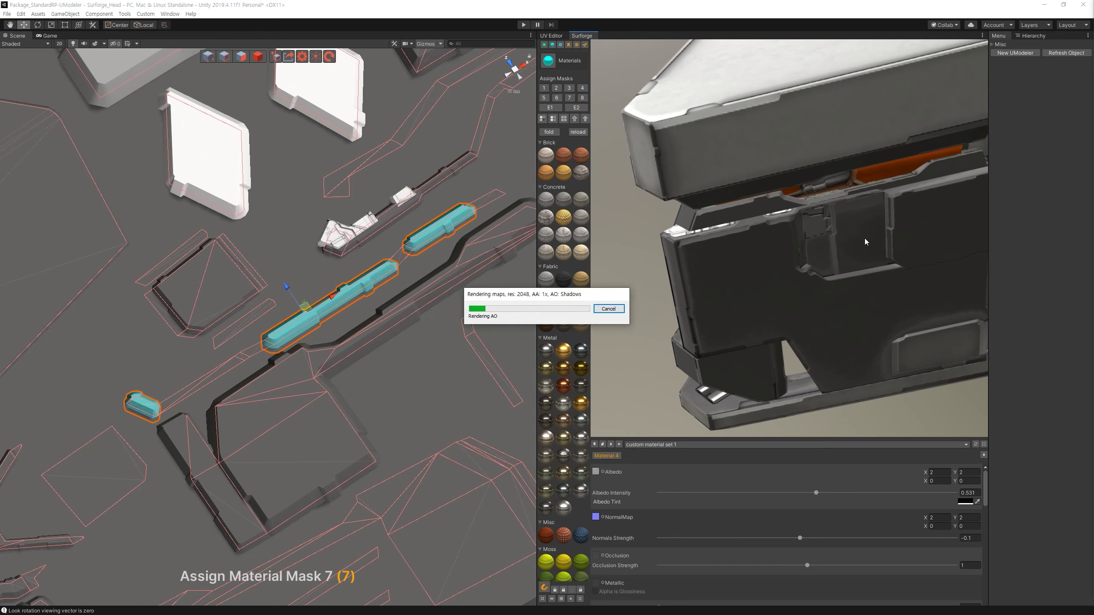
pyautogui.press('space')
pyautogui.moveTo(868, 238); pyautogui.dragTo(748, 242)
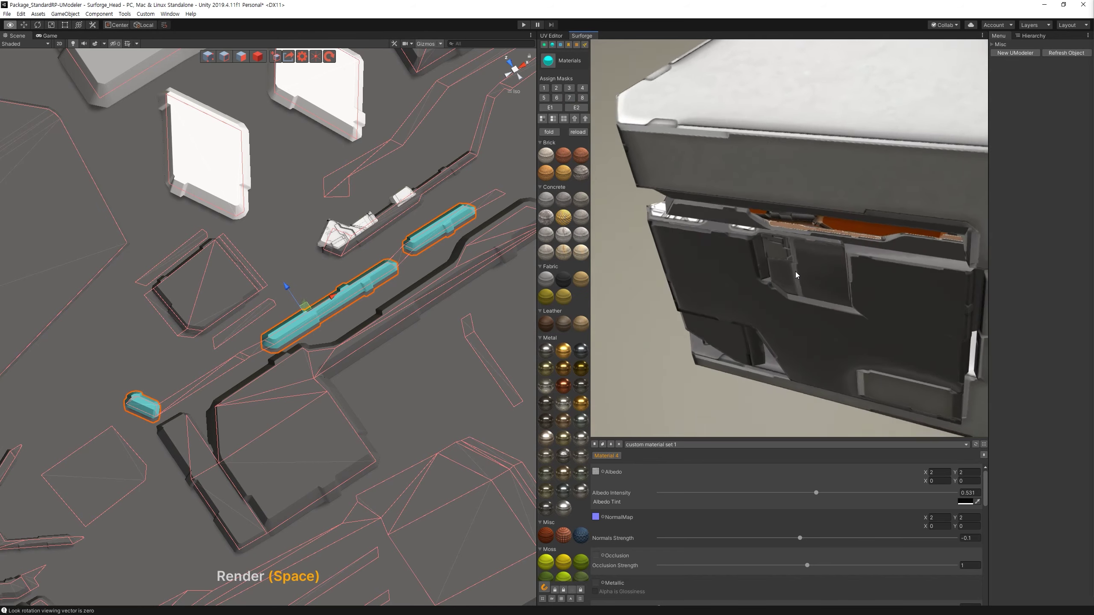
pyautogui.scroll(3, 747, 242)
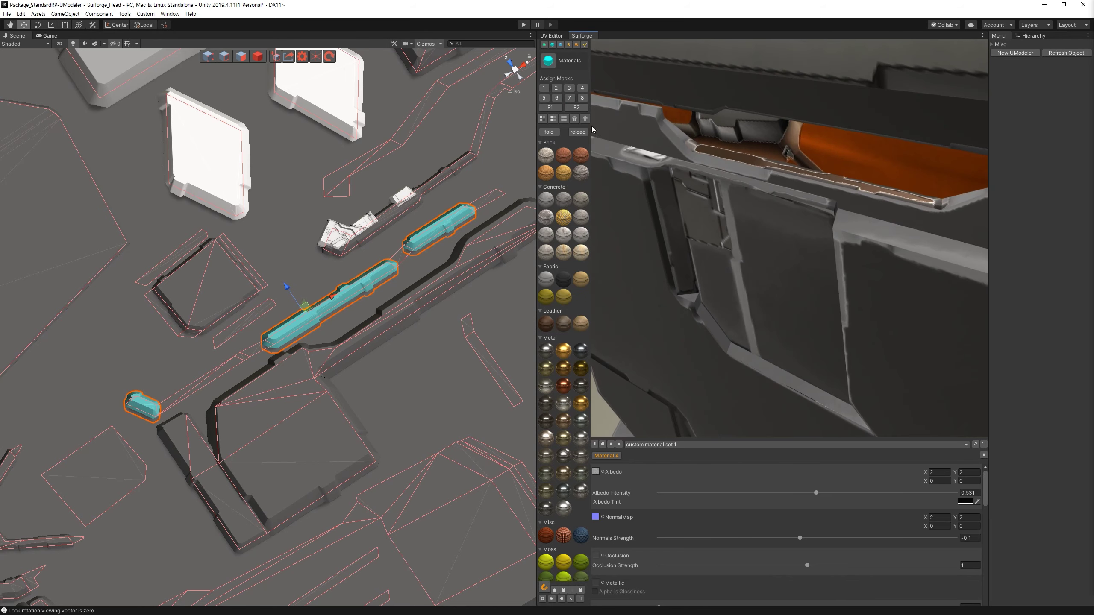
# Pick Material 7, lower its glossiness to 0.664 and set worn edges amount to 0.
pyautogui.keyDown('ctrl'); pyautogui.click(760, 170); pyautogui.keyUp('ctrl')
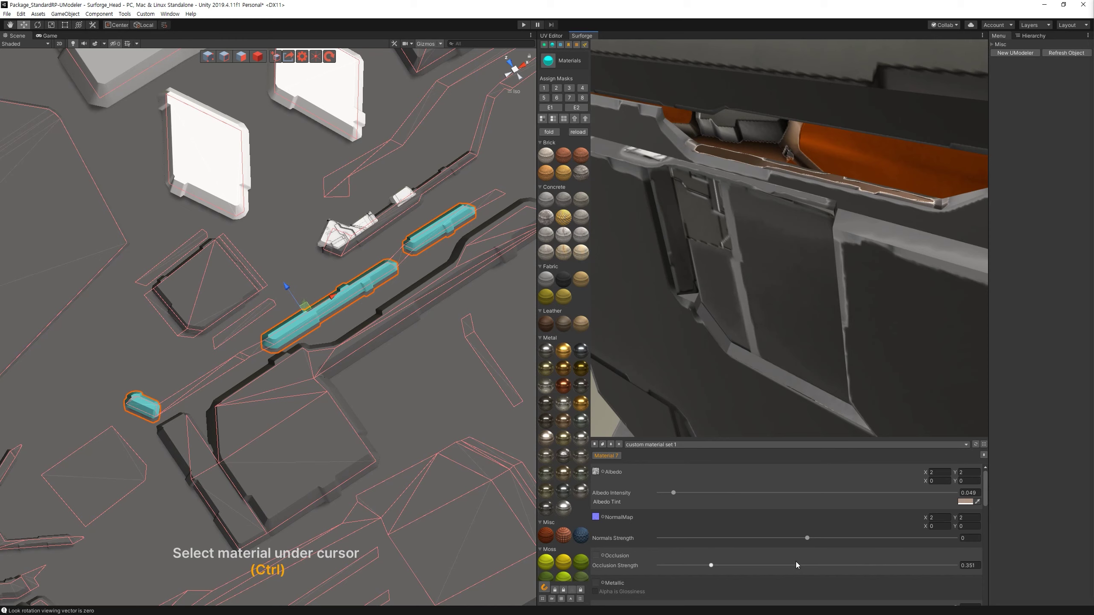
pyautogui.scroll(-1, 796, 565)
pyautogui.scroll(-2, 811, 542)
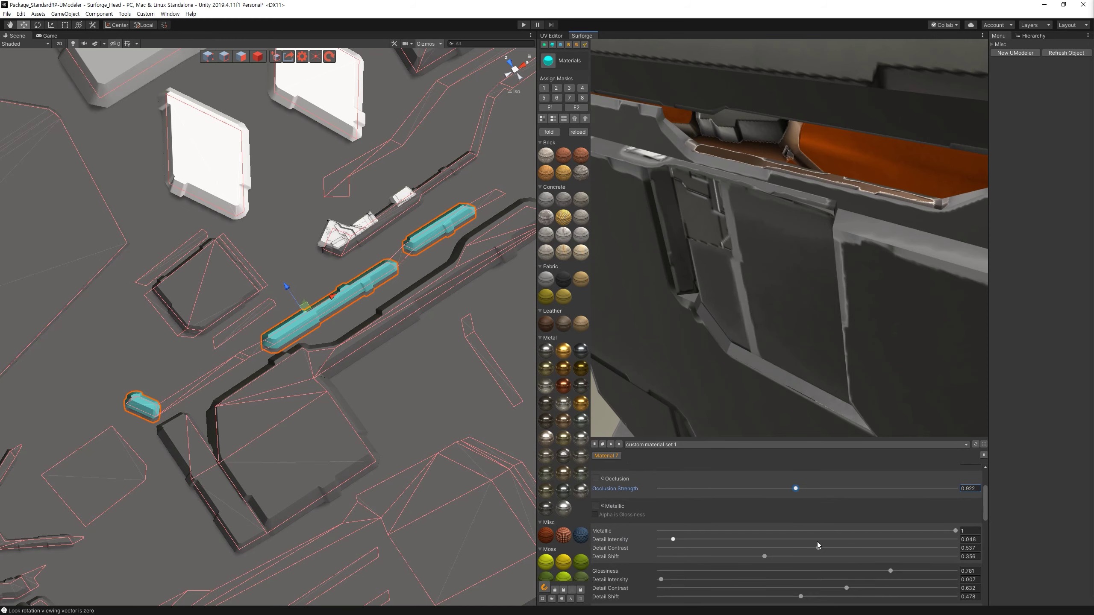
pyautogui.scroll(-1, 817, 542)
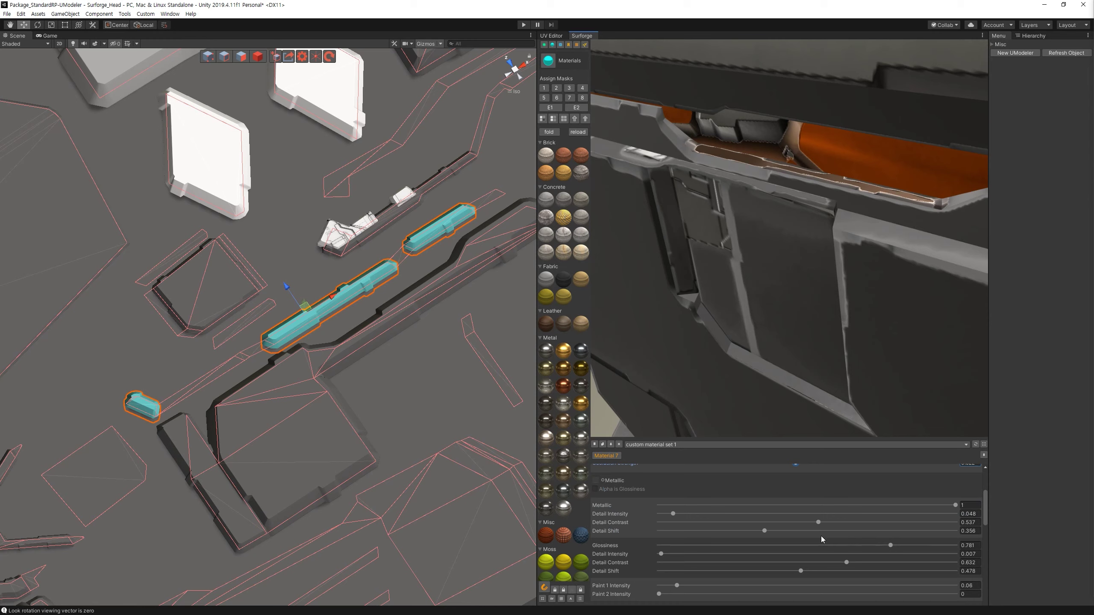
pyautogui.moveTo(839, 546); pyautogui.dragTo(856, 545)
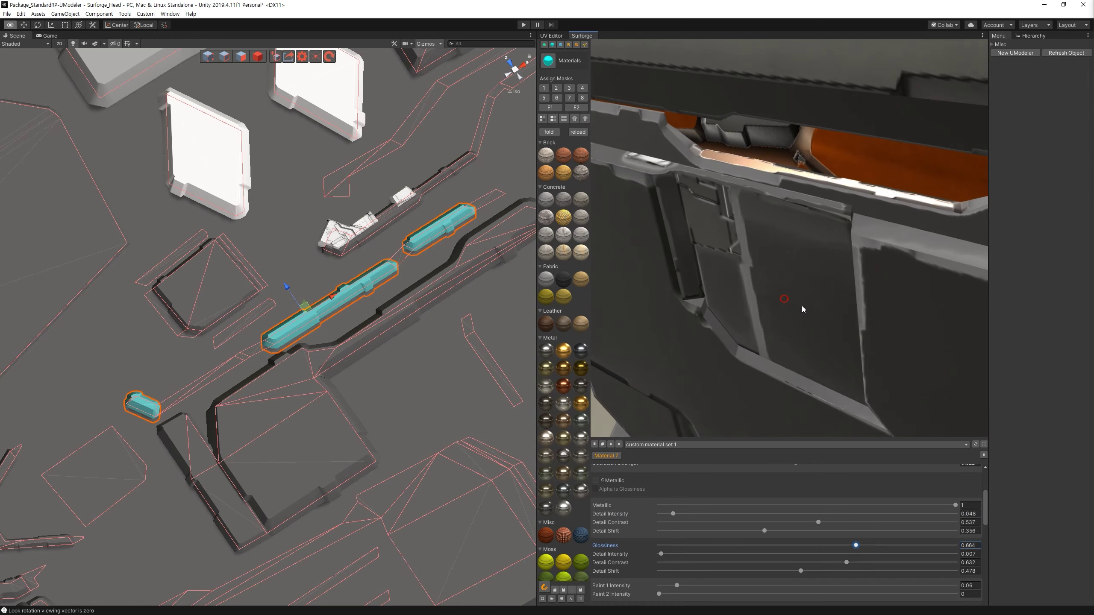
pyautogui.scroll(-4, 770, 574)
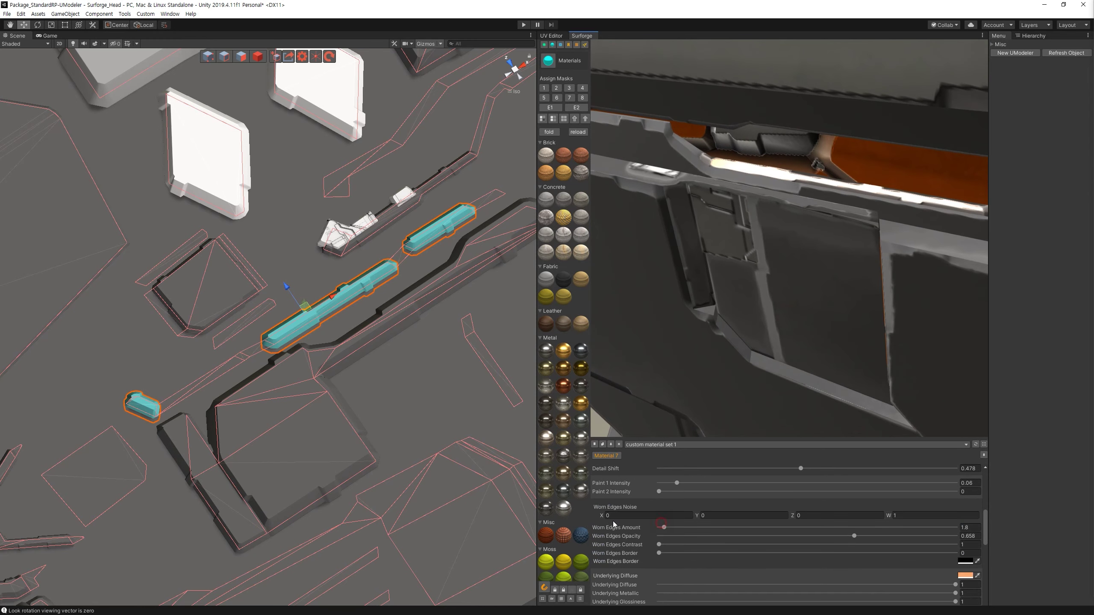
pyautogui.moveTo(649, 527); pyautogui.dragTo(620, 528)
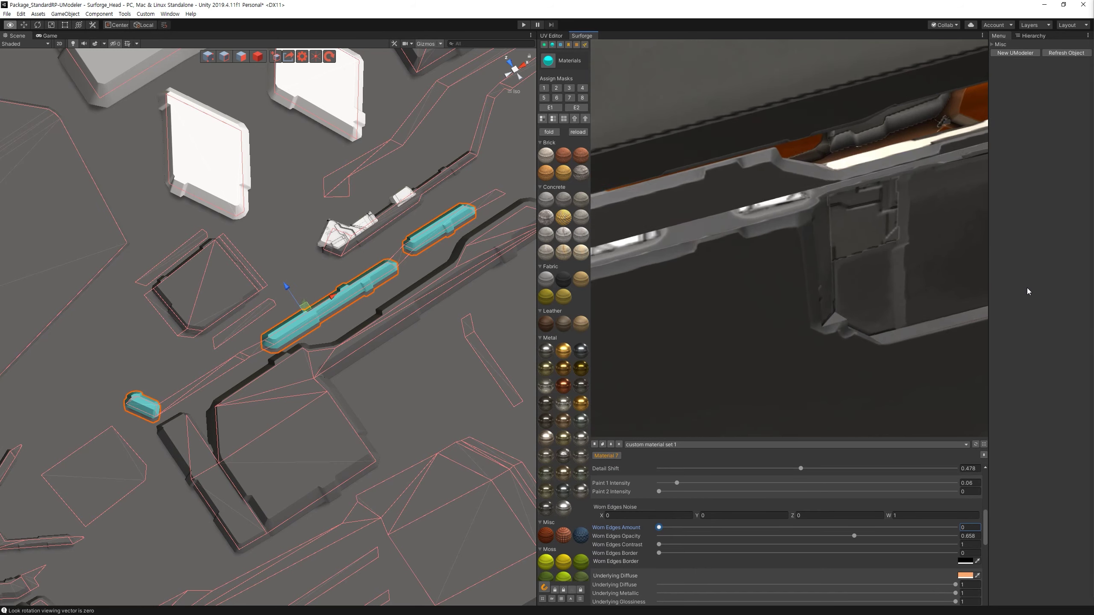
# Set Material 7's underlying diffuse colour to black.
pyautogui.keyDown('alt'); pyautogui.moveTo(788, 242); pyautogui.dragTo(902, 246); pyautogui.keyUp('alt')
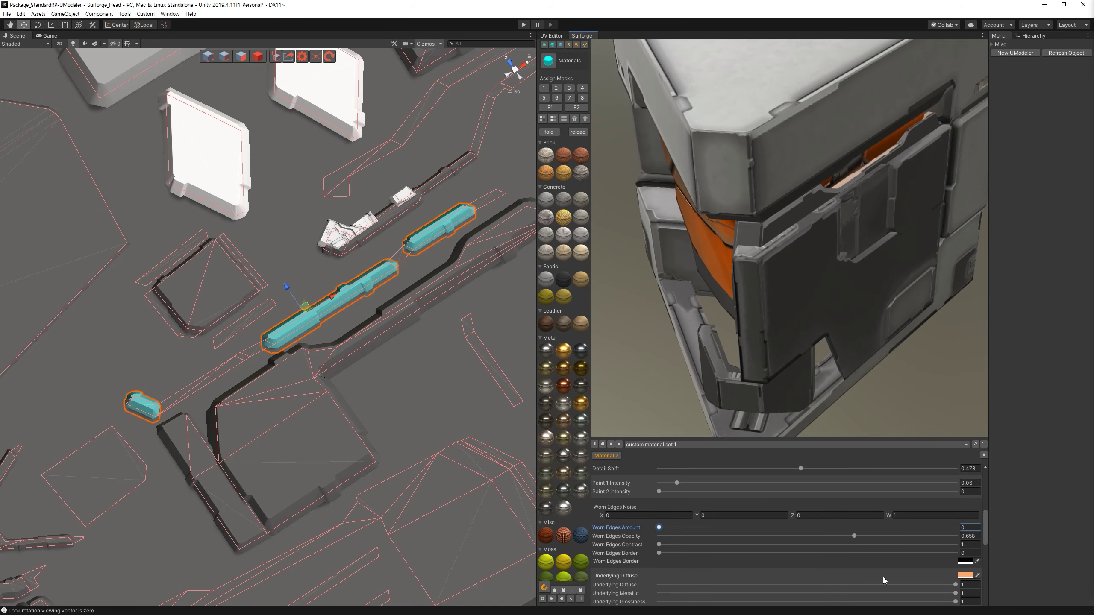
pyautogui.click(965, 576)
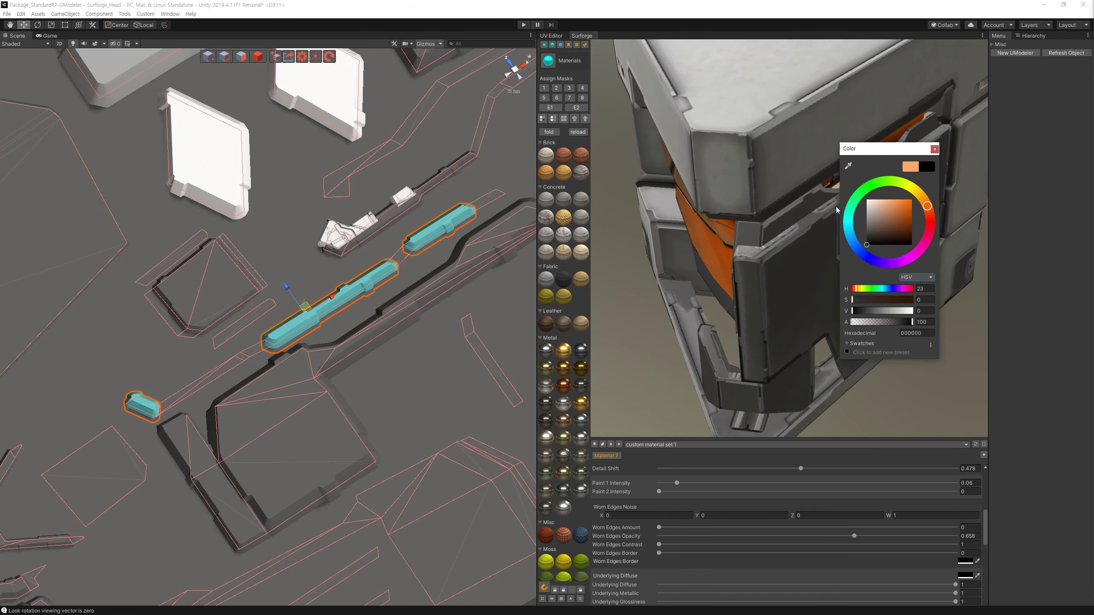
pyautogui.click(934, 149)
pyautogui.scroll(-5, 892, 573)
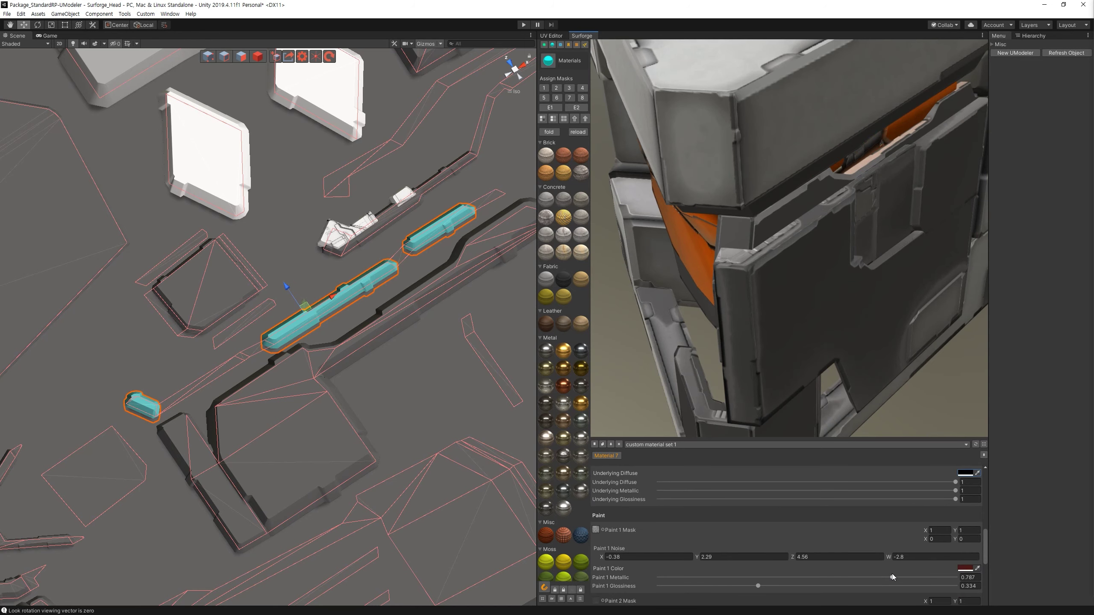
pyautogui.scroll(-3, 892, 573)
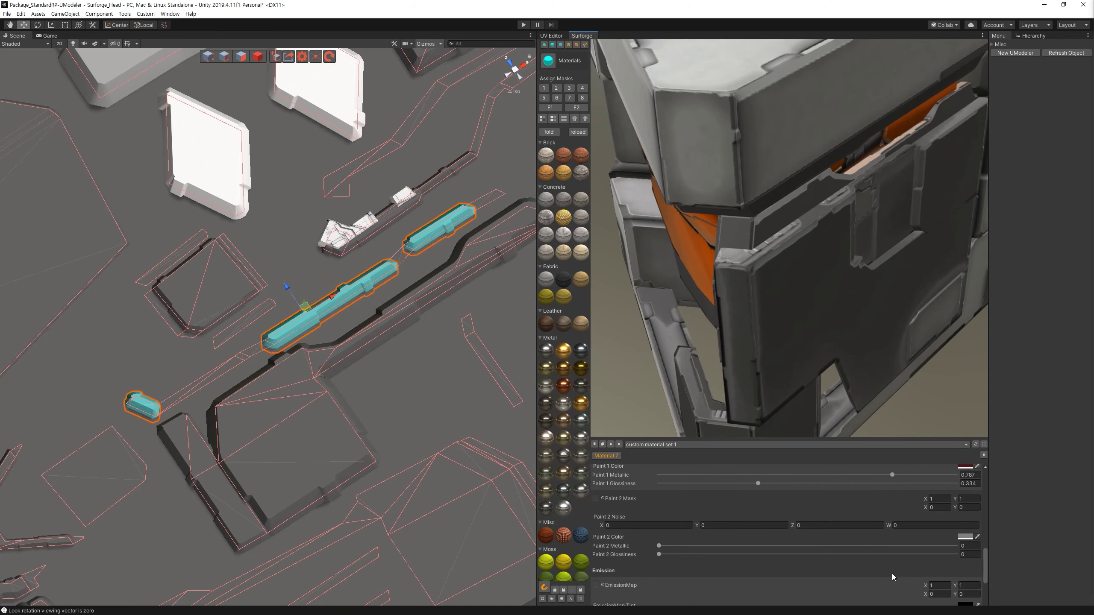
pyautogui.scroll(2, 892, 575)
pyautogui.scroll(4, 892, 574)
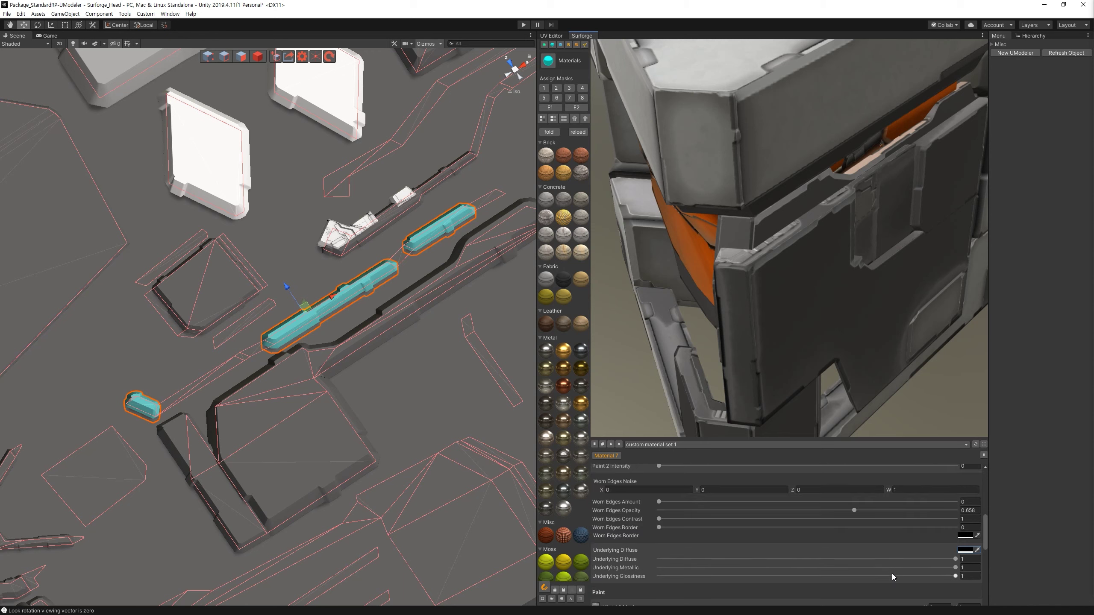
pyautogui.scroll(2, 892, 574)
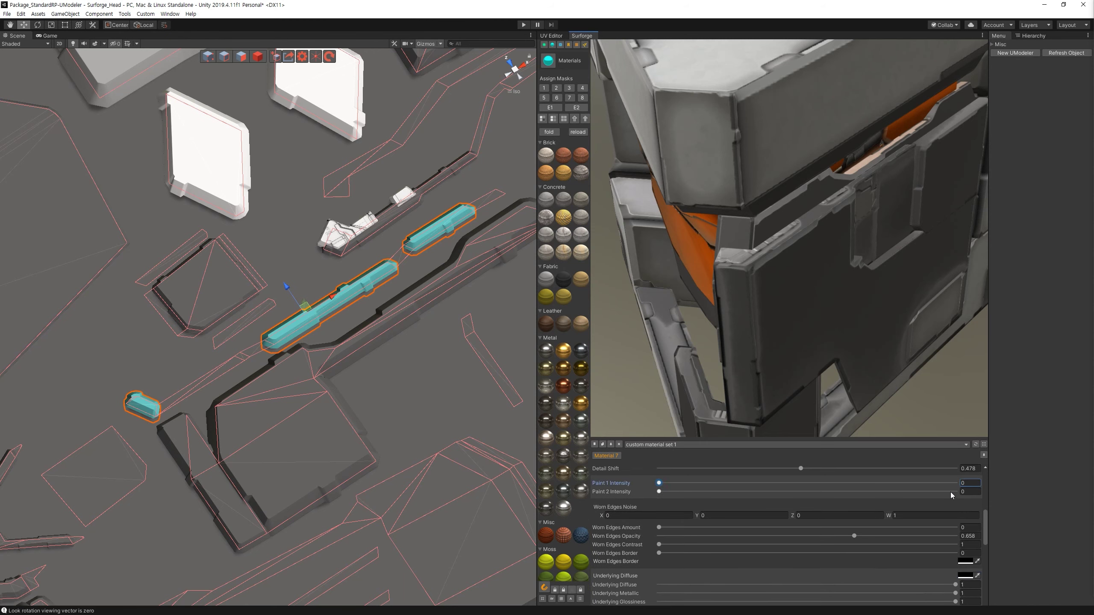
pyautogui.scroll(5, 951, 493)
# Darken Material 7's albedo tint to brown-grey 685447.
pyautogui.click(962, 503)
pyautogui.moveTo(880, 228); pyautogui.dragTo(882, 229)
pyautogui.moveTo(750, 267)
pyautogui.keyDown('alt'); pyautogui.mouseDown()
pyautogui.moveTo(661, 255)
pyautogui.moveTo(699, 160)
pyautogui.moveTo(732, 241)
pyautogui.mouseUp(); pyautogui.keyUp('alt')
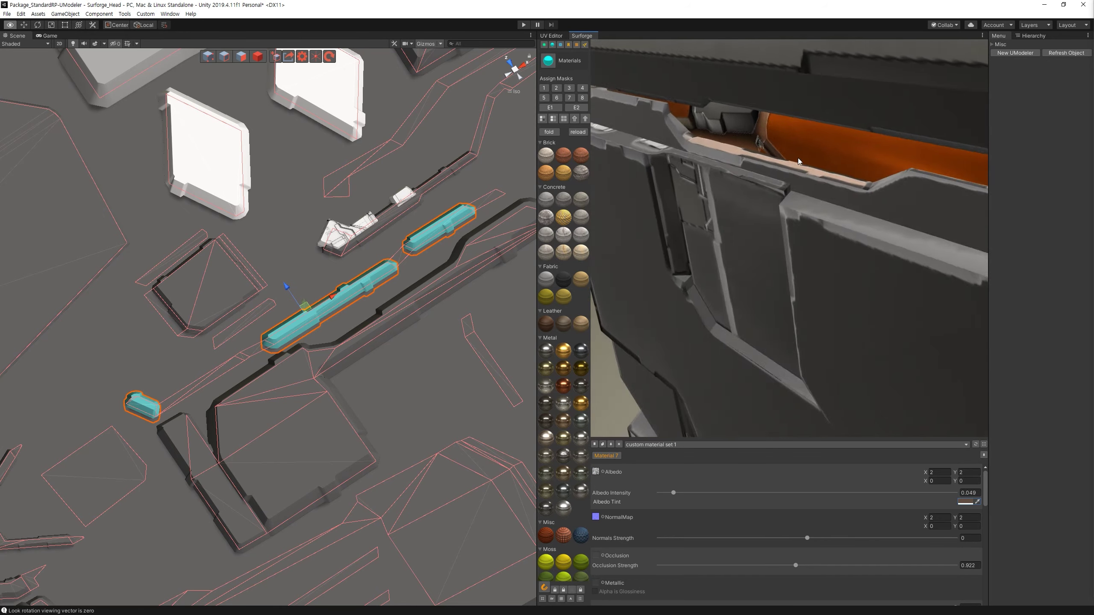
pyautogui.moveTo(409, 325)
pyautogui.keyDown('alt'); pyautogui.mouseDown()
pyautogui.moveTo(391, 362)
pyautogui.moveTo(417, 317)
pyautogui.mouseUp(); pyautogui.keyUp('alt')
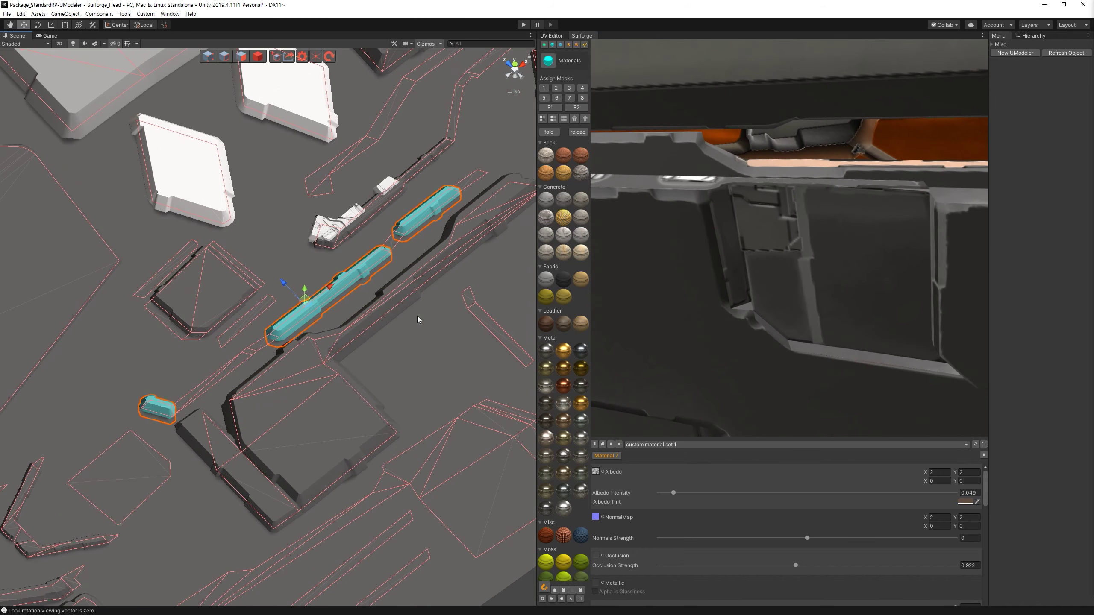
# Shrink the selected bars' profile and re-render the texture maps.
pyautogui.press('[')
pyautogui.press('[')
pyautogui.press('space')
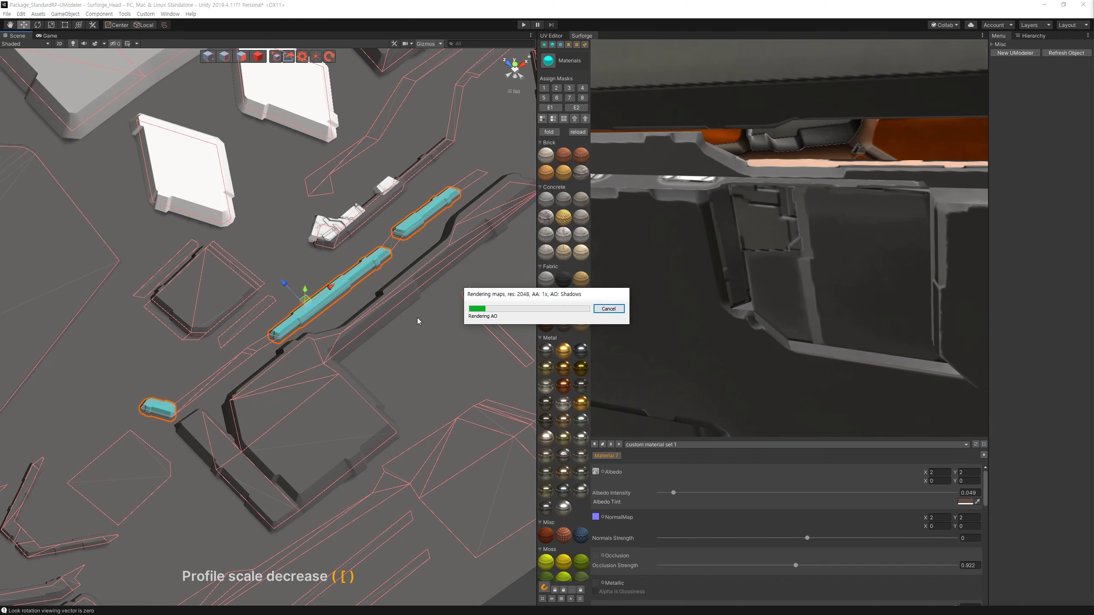
pyautogui.moveTo(624, 241)
pyautogui.keyDown('alt'); pyautogui.mouseDown()
pyautogui.moveTo(928, 140)
pyautogui.moveTo(878, 186)
pyautogui.moveTo(709, 200)
pyautogui.moveTo(829, 151)
pyautogui.moveTo(922, 142)
pyautogui.moveTo(858, 142)
pyautogui.moveTo(832, 123)
pyautogui.moveTo(1031, 116)
pyautogui.moveTo(1045, 68)
pyautogui.moveTo(859, 209)
pyautogui.mouseUp(); pyautogui.keyUp('alt')
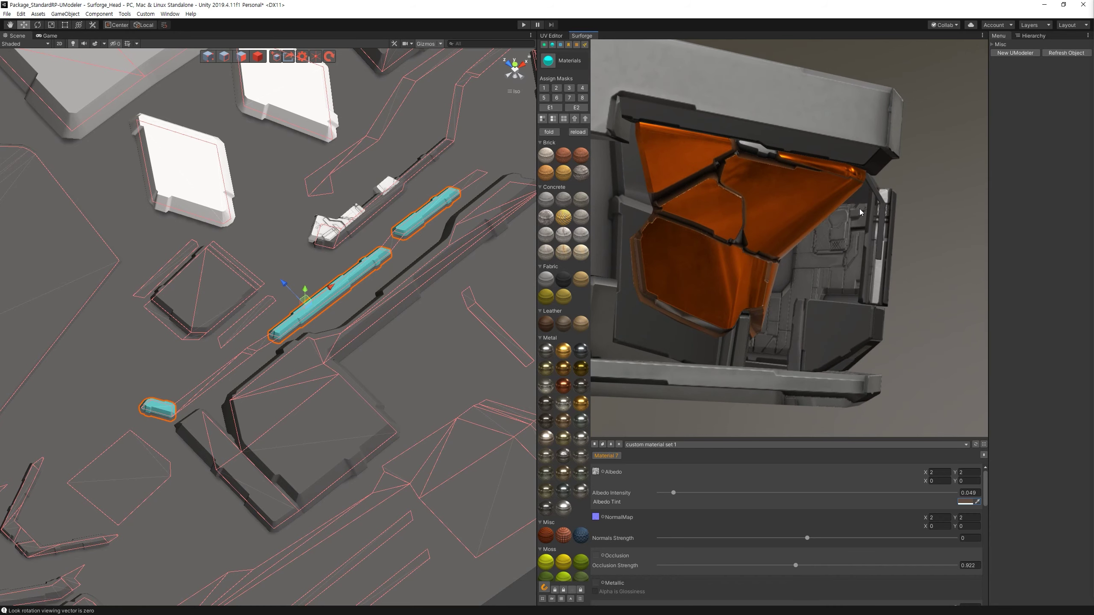
# Load the orange Material 5 and start a poly-lasso outline along the long strip.
pyautogui.keyDown('ctrl'); pyautogui.click(446, 449); pyautogui.keyUp('ctrl')
pyautogui.moveTo(446, 450); pyautogui.dragTo(334, 278, button='middle')
pyautogui.scroll(-3, 334, 278)
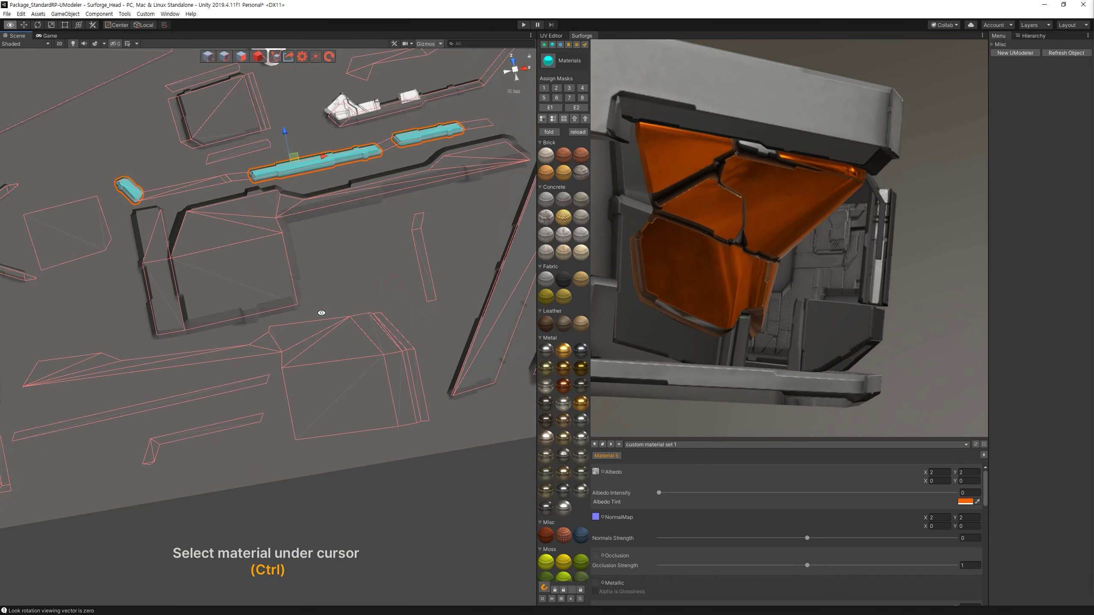
pyautogui.press('a')
pyautogui.click(46, 353)
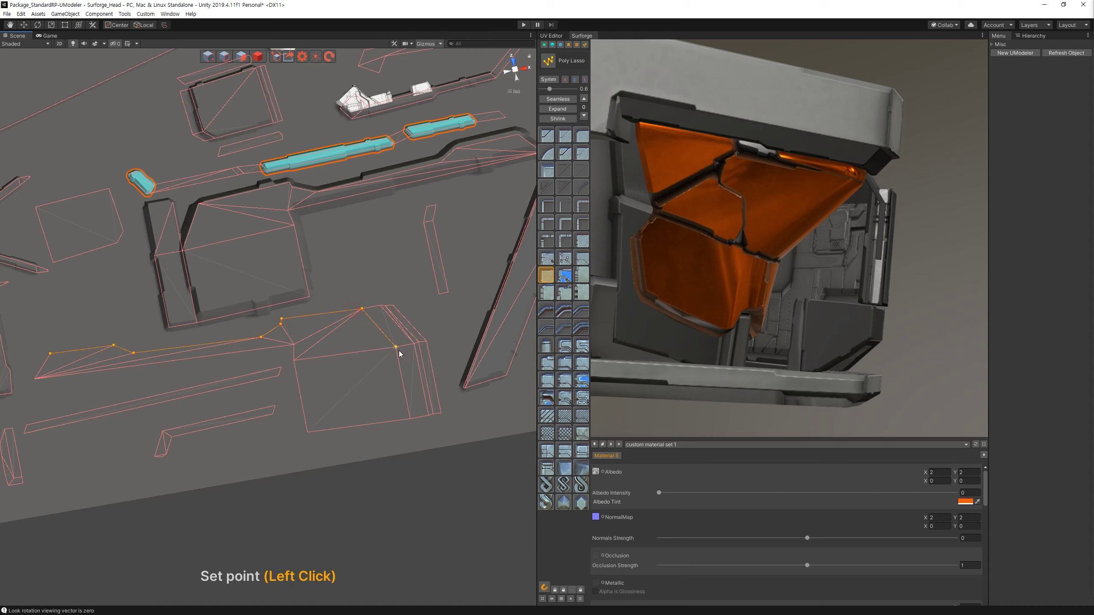
# Close the panel outline into an extruded shape and assign it material mask 4.
pyautogui.click(410, 418)
pyautogui.click(51, 355)
pyautogui.press('Escape')
pyautogui.click(553, 45)
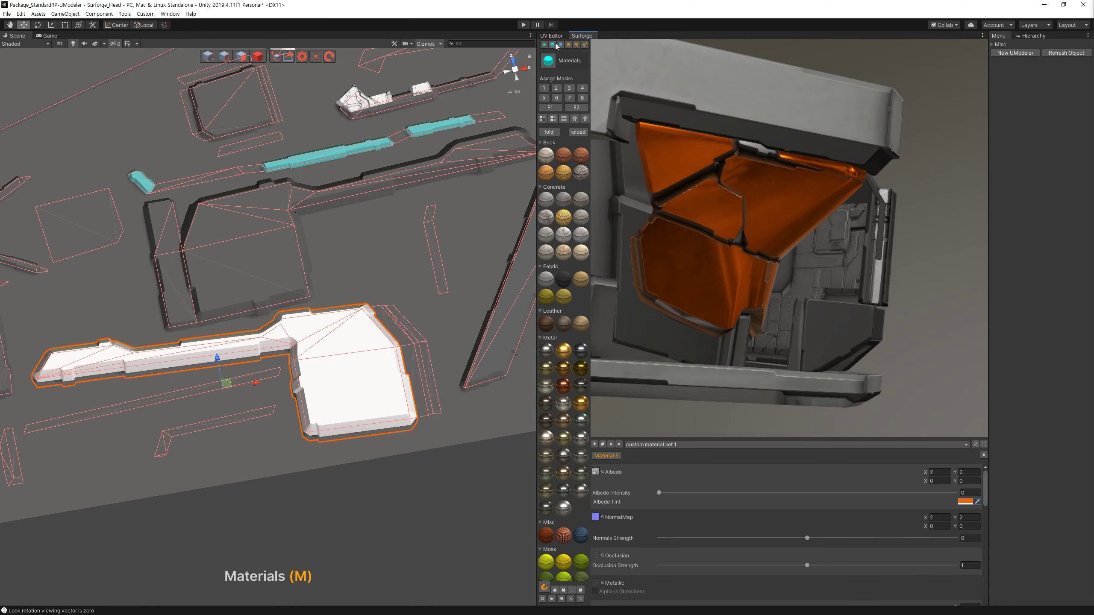
pyautogui.click(583, 88)
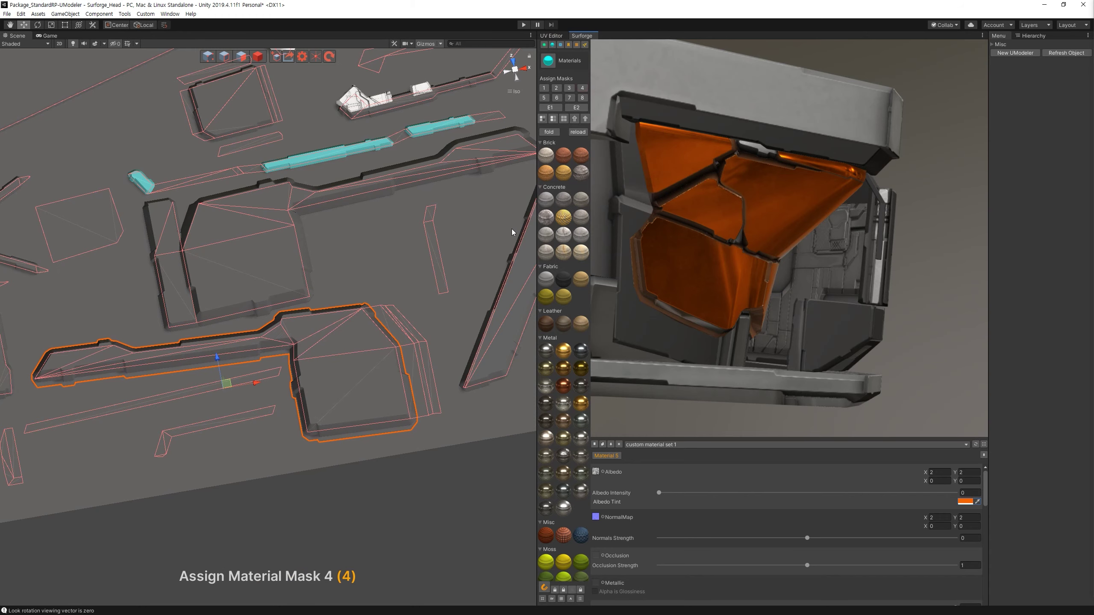
# Draw a second Poly Lasso strip along the bent strip and render the maps.
pyautogui.click(584, 46)
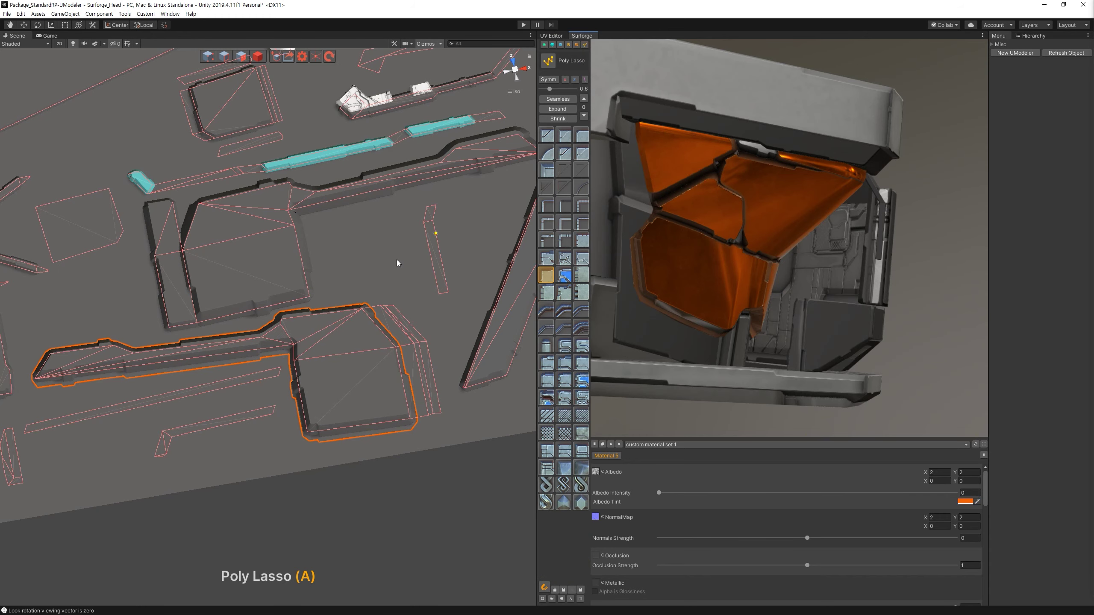
pyautogui.click(361, 316)
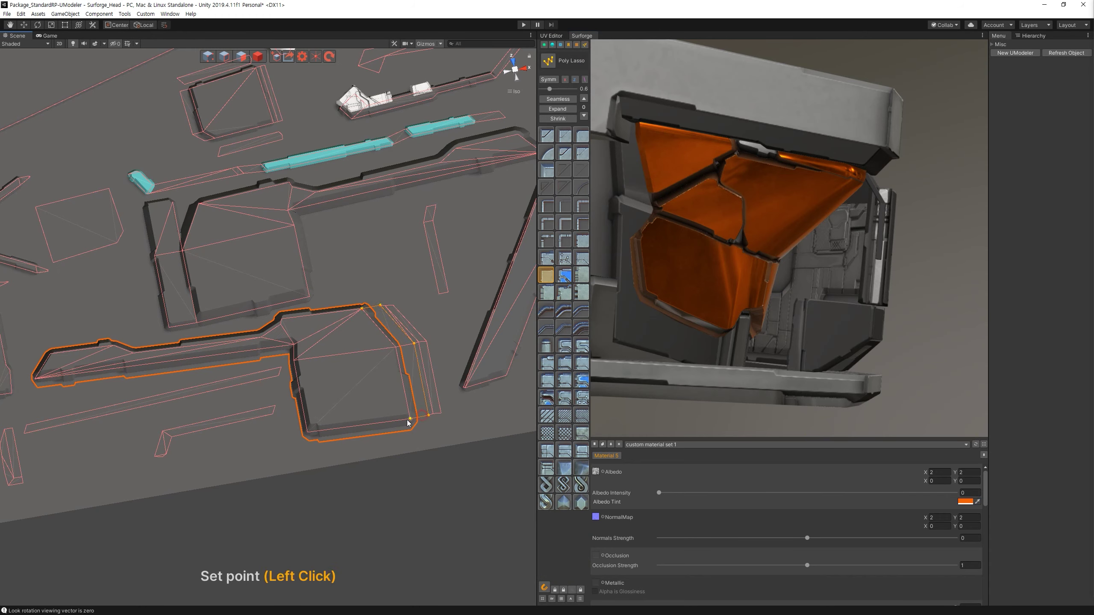
pyautogui.doubleClick(360, 311)
pyautogui.press('Escape')
pyautogui.press('space')
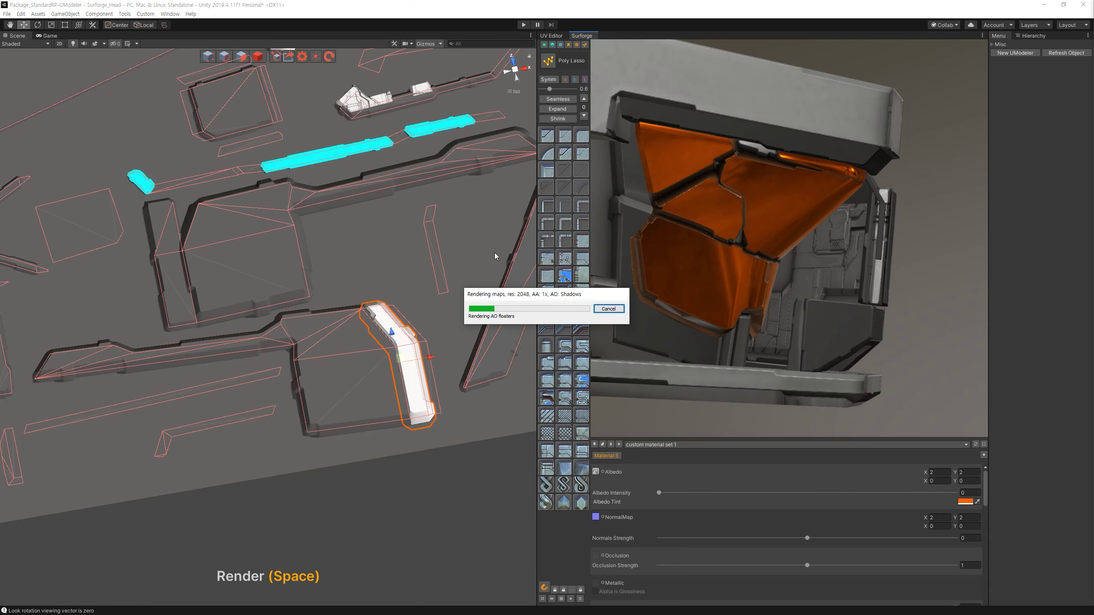
# Orbit the preview model and pick Material 4 from it.
pyautogui.moveTo(738, 267)
pyautogui.mouseDown()
pyautogui.moveTo(943, 263)
pyautogui.moveTo(818, 300)
pyautogui.mouseUp()
pyautogui.moveTo(329, 391)
pyautogui.mouseDown(button='right')
pyautogui.moveTo(280, 376)
pyautogui.moveTo(464, 342)
pyautogui.mouseUp(button='right')
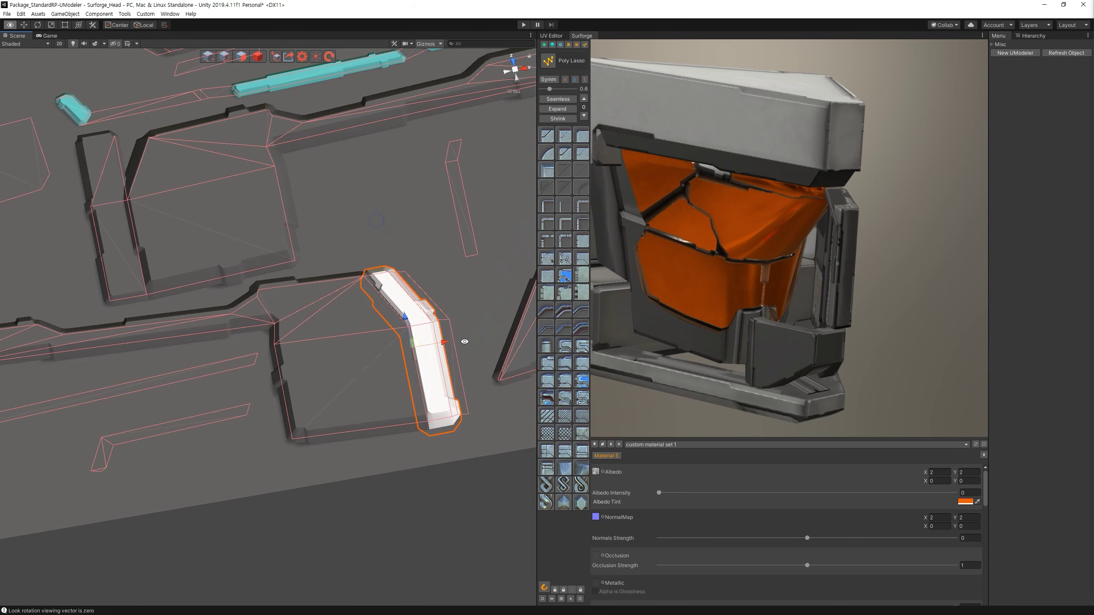
pyautogui.moveTo(876, 227)
pyautogui.mouseDown()
pyautogui.moveTo(710, 228)
pyautogui.moveTo(800, 175)
pyautogui.mouseUp()
pyautogui.keyDown('ctrl'); pyautogui.click(800, 175); pyautogui.keyUp('ctrl')
# Adjust the view and select the triangular strip piece from a top-down angle.
pyautogui.moveTo(302, 259)
pyautogui.mouseDown(button='right')
pyautogui.moveTo(156, 236)
pyautogui.moveTo(181, 259)
pyautogui.mouseUp(button='right')
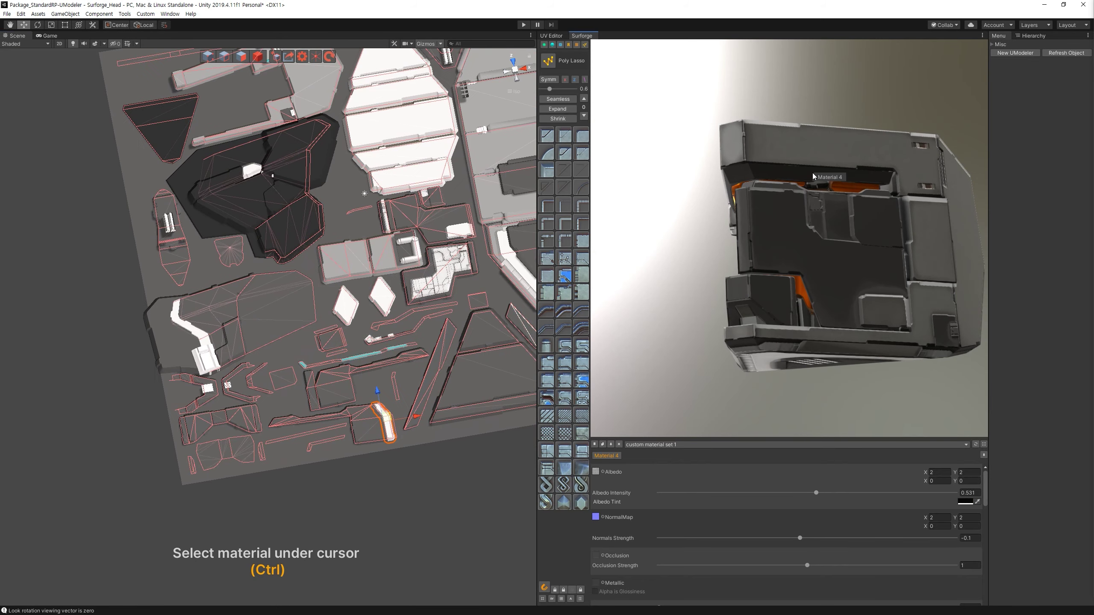
pyautogui.moveTo(437, 252); pyautogui.dragTo(239, 198, button='middle')
pyautogui.scroll(5, 402, 274)
pyautogui.click(402, 258)
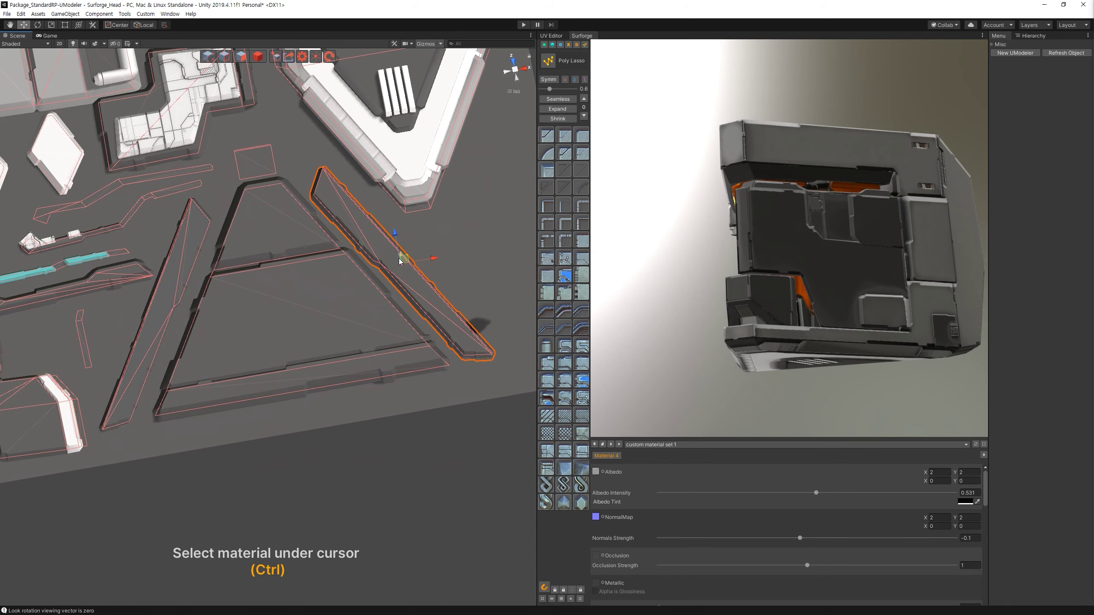
pyautogui.moveTo(432, 225); pyautogui.dragTo(408, 286, button='right')
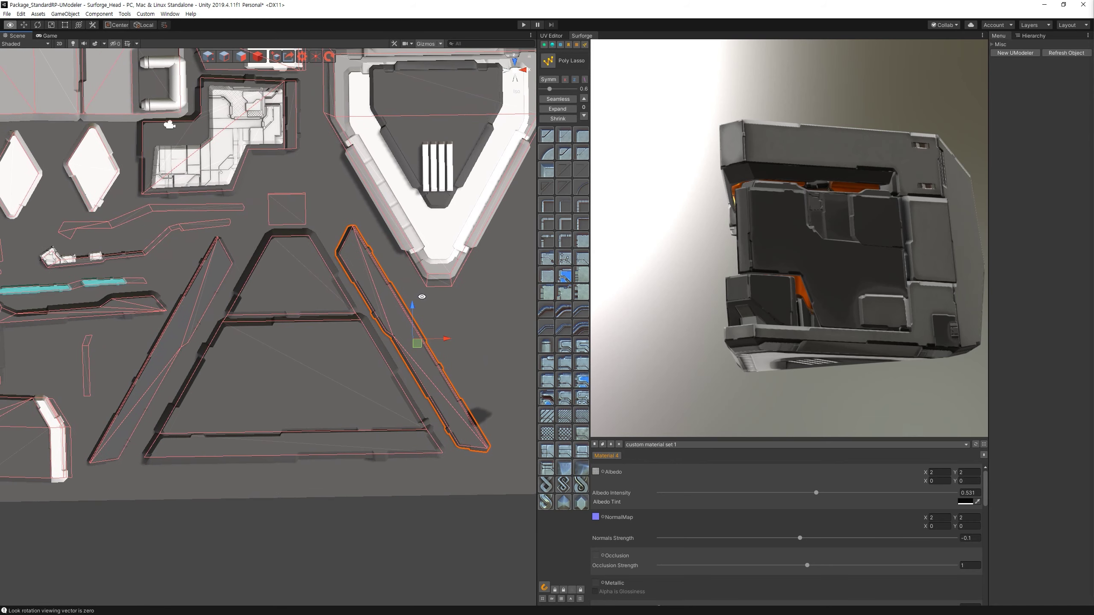
# Give the small square island a different bevel profile and shrink it with [.
pyautogui.click(552, 44)
pyautogui.click(585, 46)
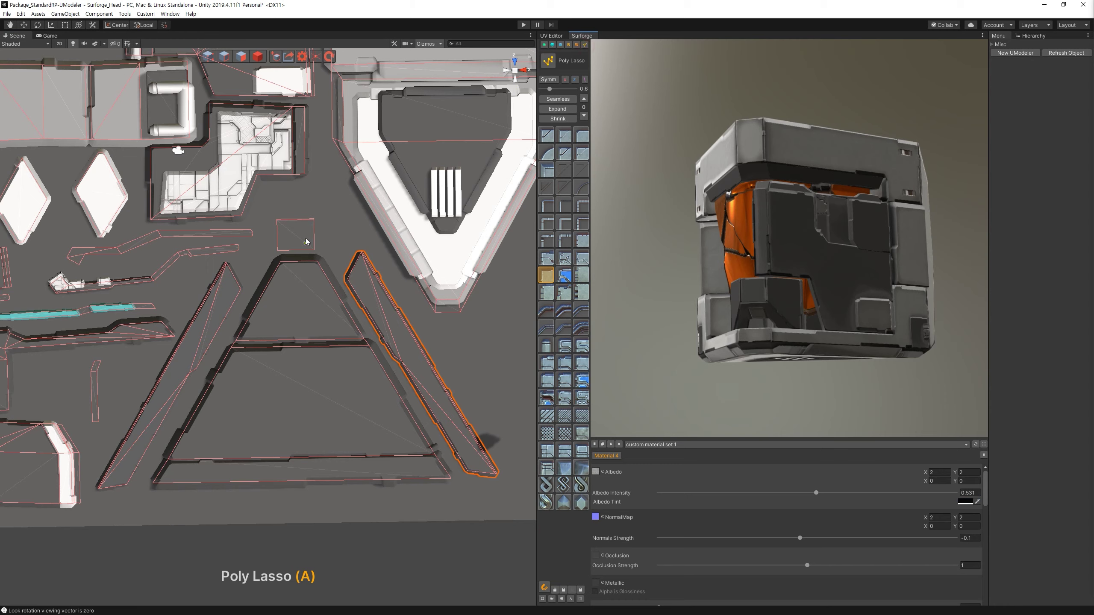
pyautogui.doubleClick(295, 235)
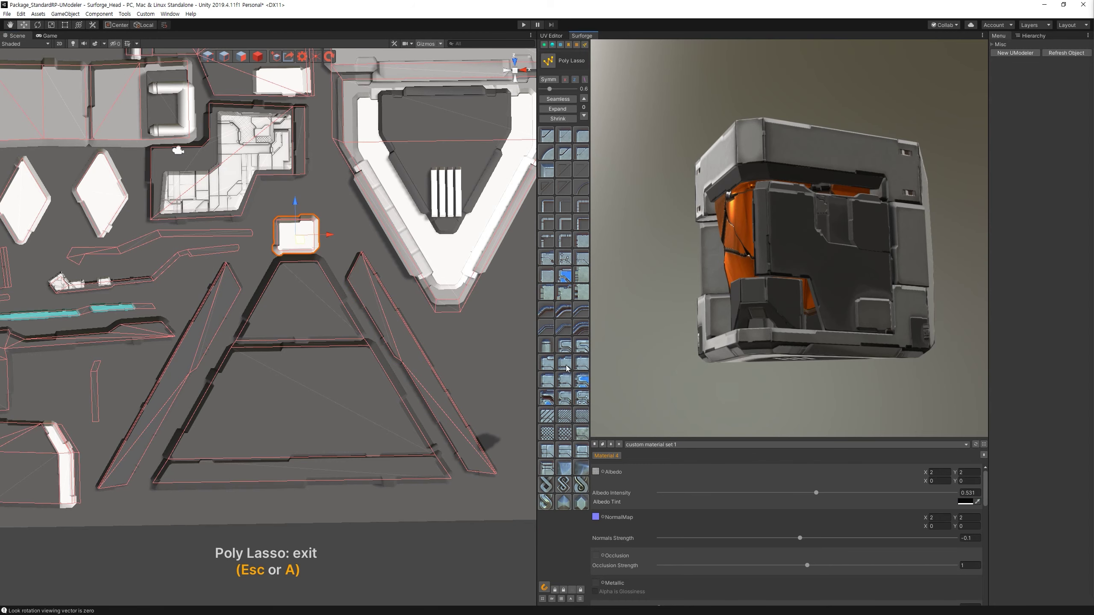
pyautogui.click(565, 382)
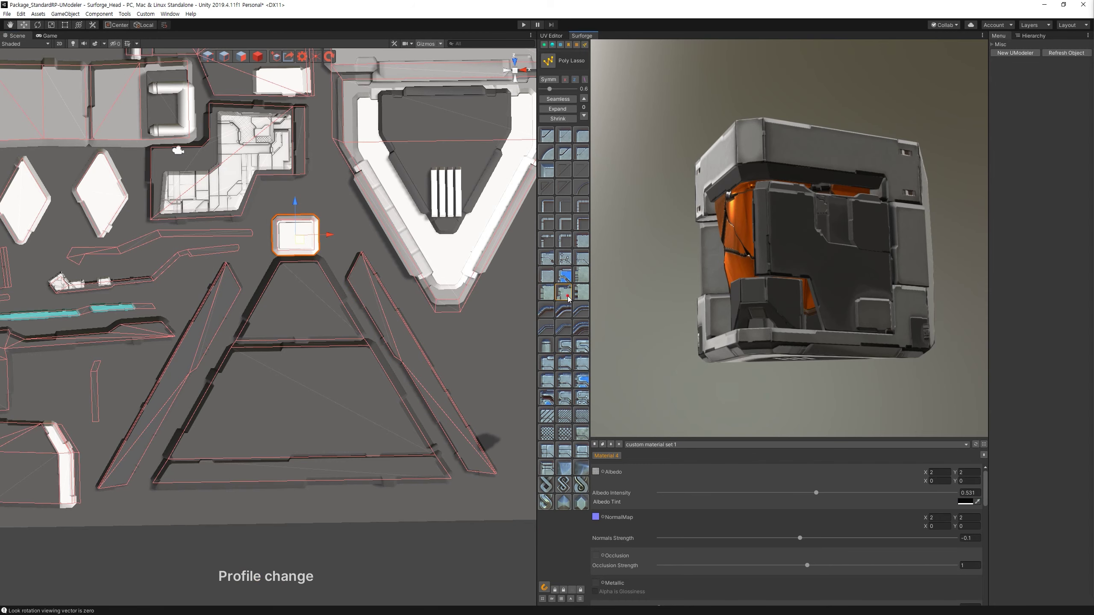
pyautogui.press('[')
pyautogui.press('[')
# Assign material mask 4 to the square island, then pick Material 2 from the preview.
pyautogui.click(553, 46)
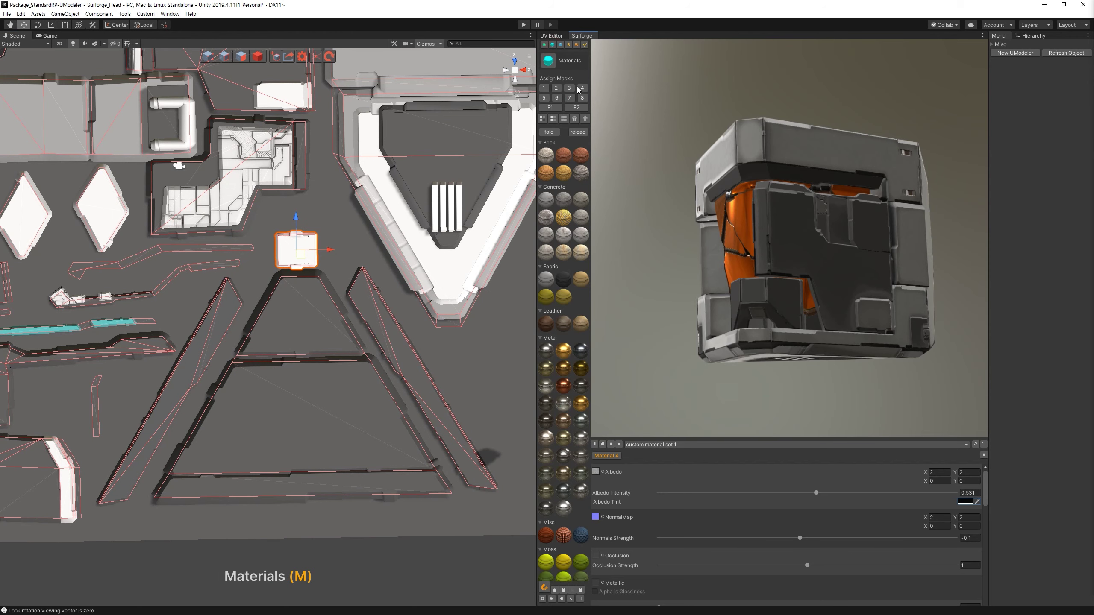
pyautogui.click(582, 88)
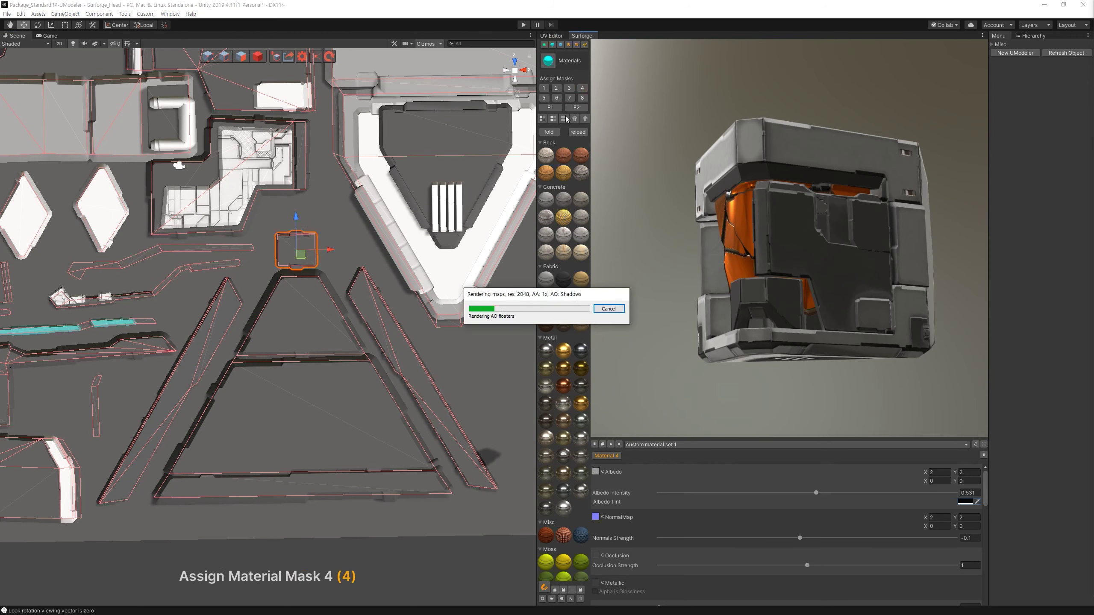
pyautogui.moveTo(611, 142)
pyautogui.mouseDown()
pyautogui.moveTo(827, 233)
pyautogui.moveTo(785, 255)
pyautogui.moveTo(793, 260)
pyautogui.mouseUp()
pyautogui.keyDown('ctrl'); pyautogui.click(793, 259); pyautogui.keyUp('ctrl')
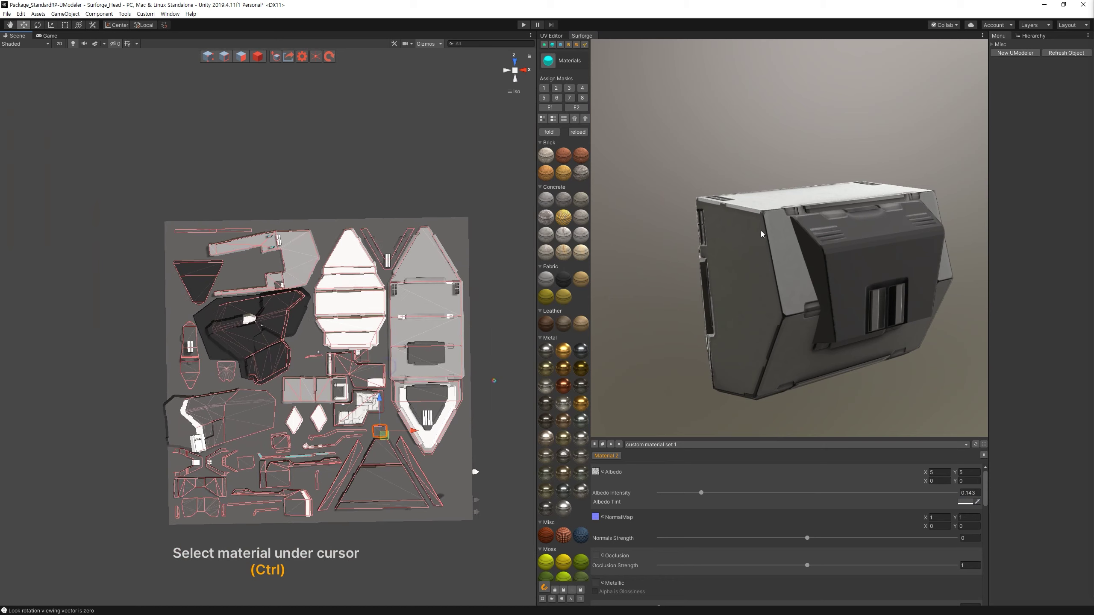
# Draw a new three-point outline shape on the light grey island.
pyautogui.scroll(5, 357, 251)
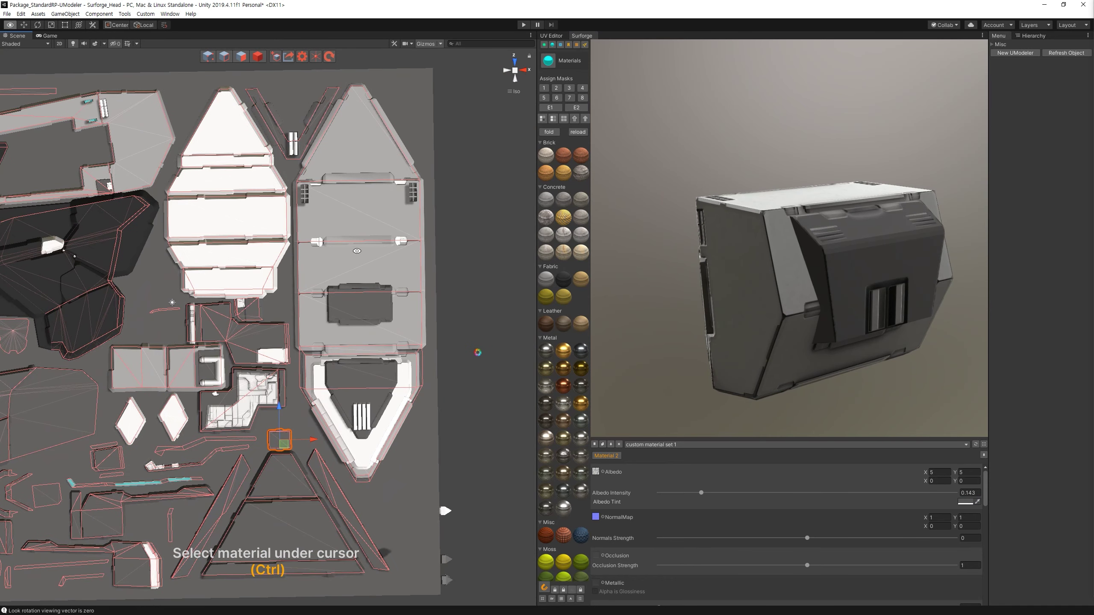
pyautogui.moveTo(816, 307)
pyautogui.mouseDown()
pyautogui.moveTo(839, 321)
pyautogui.moveTo(786, 311)
pyautogui.moveTo(826, 302)
pyautogui.moveTo(834, 277)
pyautogui.moveTo(865, 273)
pyautogui.moveTo(866, 296)
pyautogui.mouseUp()
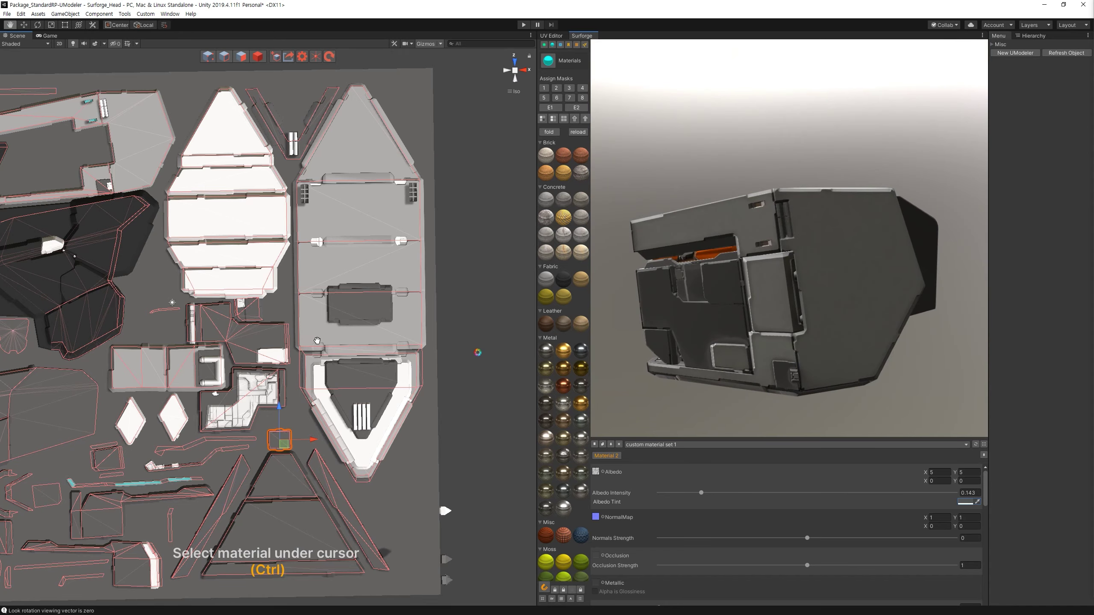
pyautogui.scroll(4, 434, 468)
pyautogui.moveTo(434, 468); pyautogui.dragTo(364, 382, button='right')
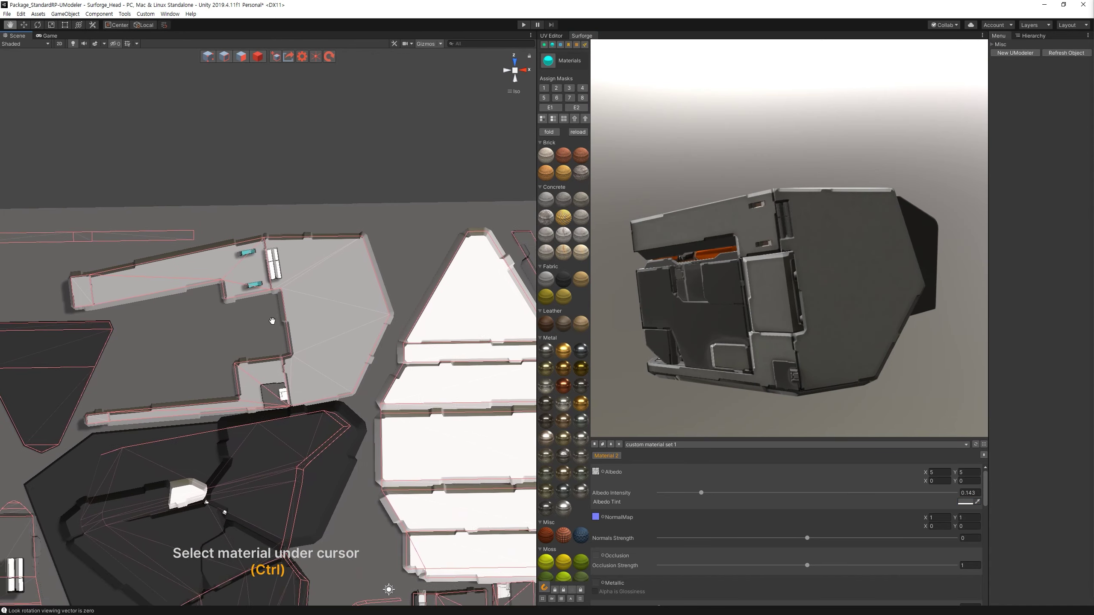
pyautogui.moveTo(171, 257); pyautogui.dragTo(338, 349, button='right')
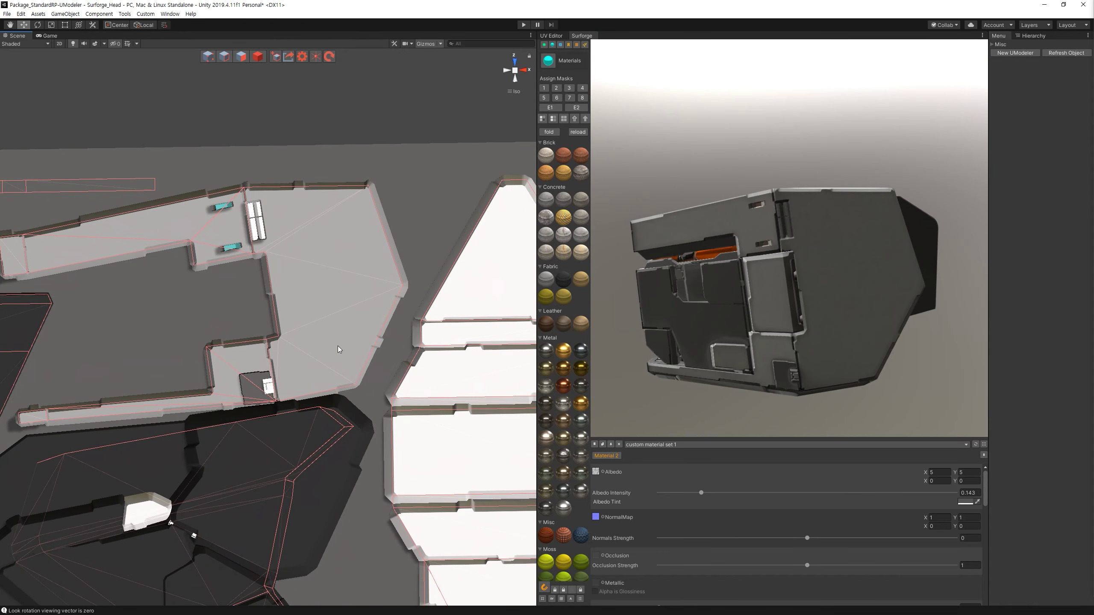
pyautogui.press('a')
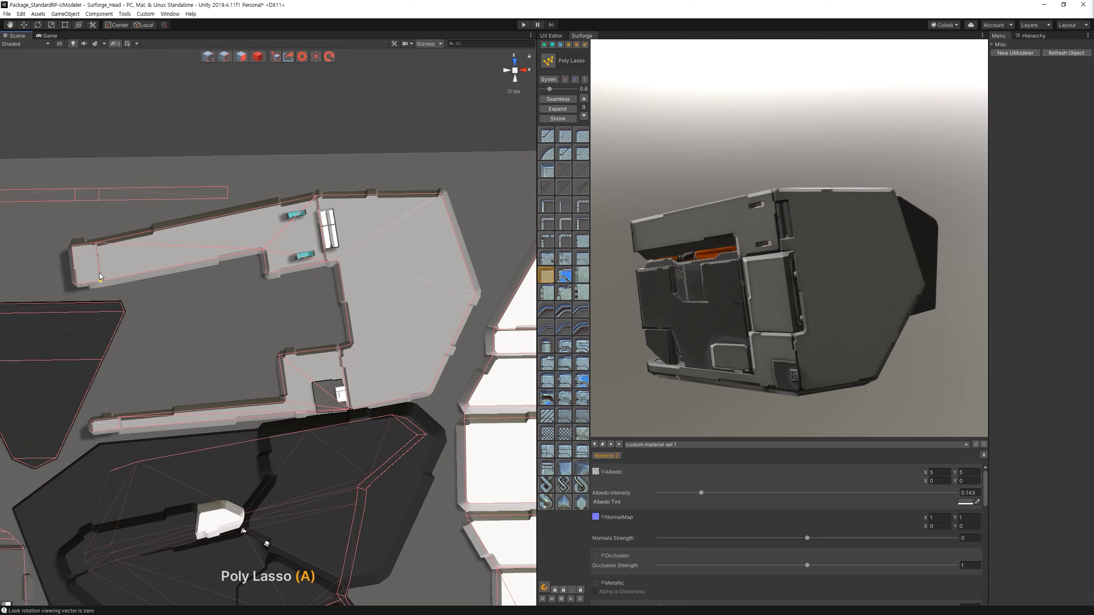
pyautogui.click(115, 277)
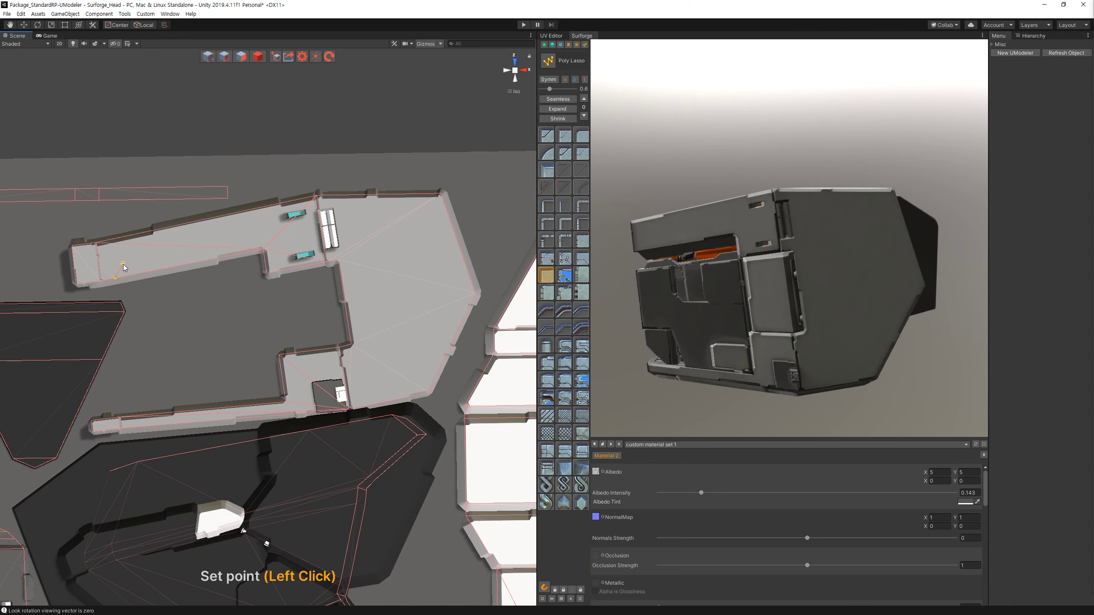
pyautogui.click(121, 265)
pyautogui.click(215, 247)
pyautogui.press('Return')
pyautogui.press('Escape')
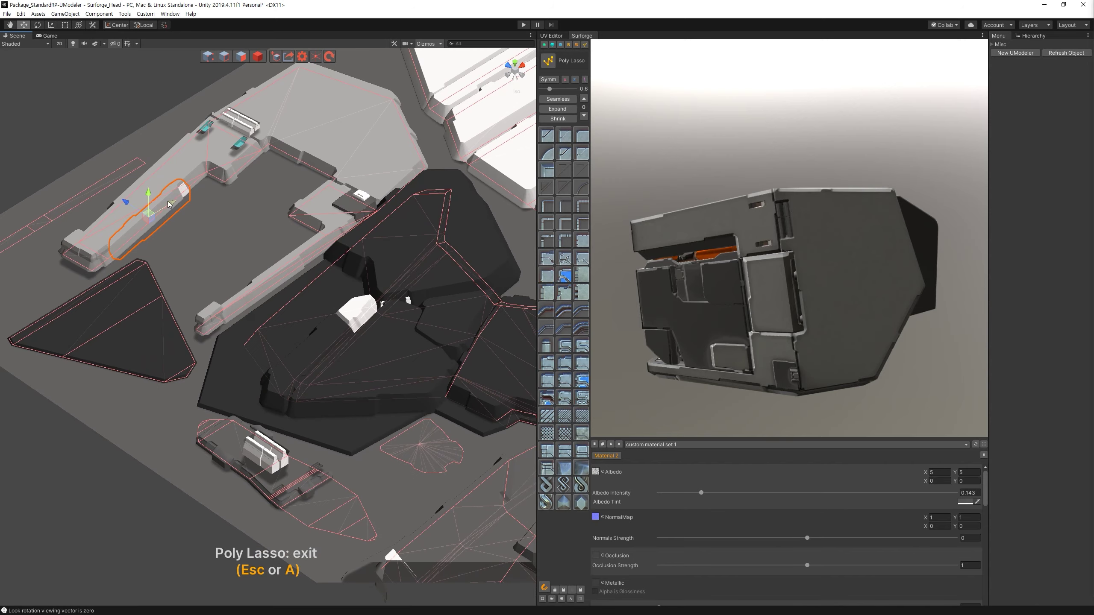
# Give the new shape a different bevel profile, frame it, and shrink the profile.
pyautogui.press('m')
pyautogui.click(584, 45)
pyautogui.click(545, 469)
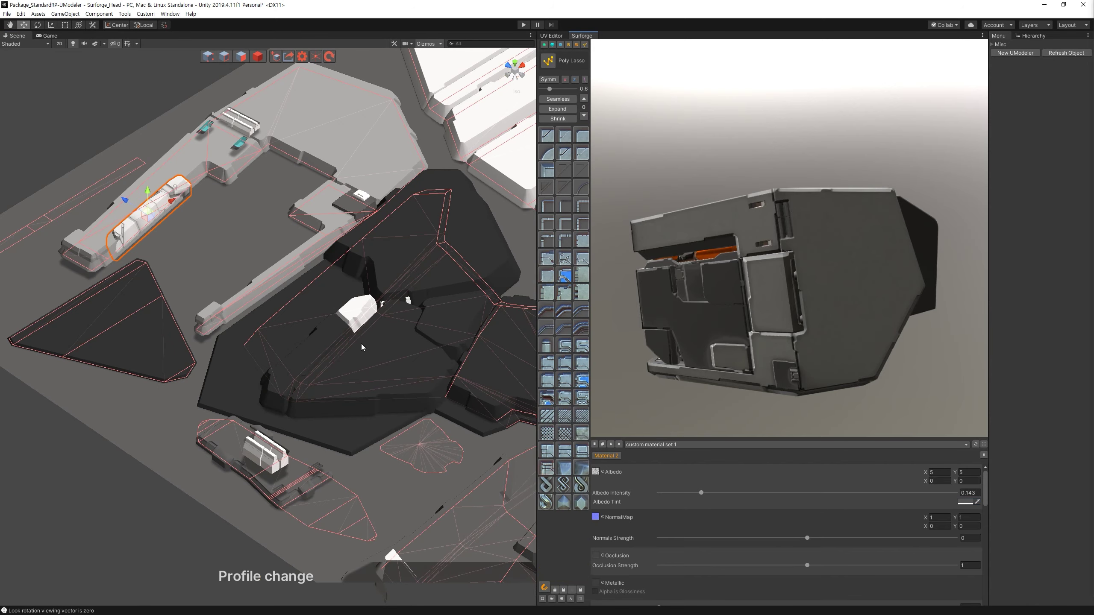
pyautogui.keyDown('alt'); pyautogui.moveTo(366, 337); pyautogui.dragTo(221, 300); pyautogui.keyUp('alt')
pyautogui.press('f')
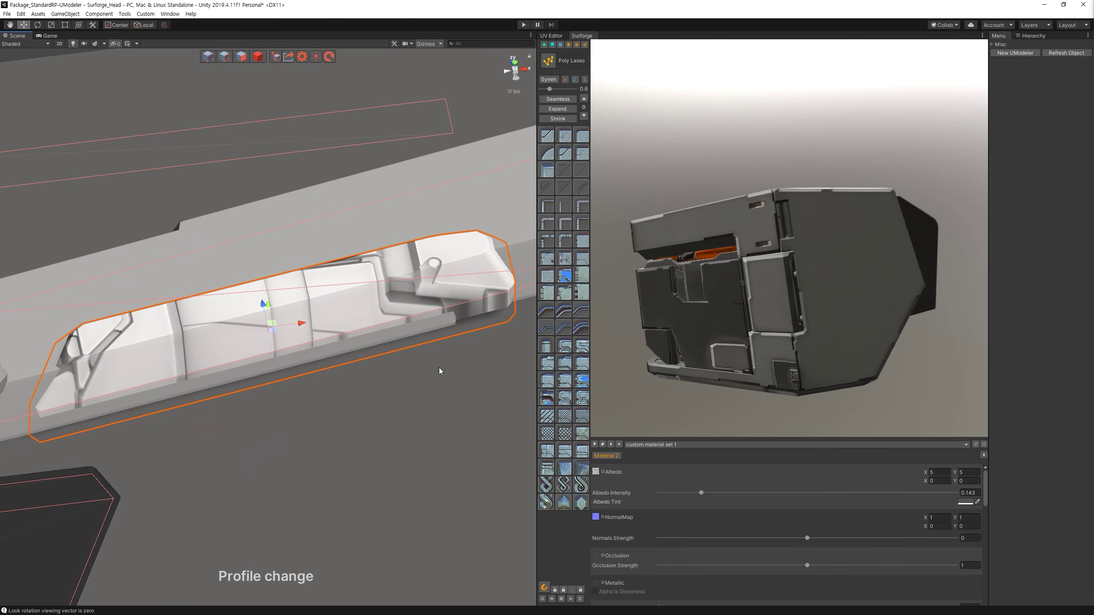
pyautogui.press('[')
pyautogui.press('[')
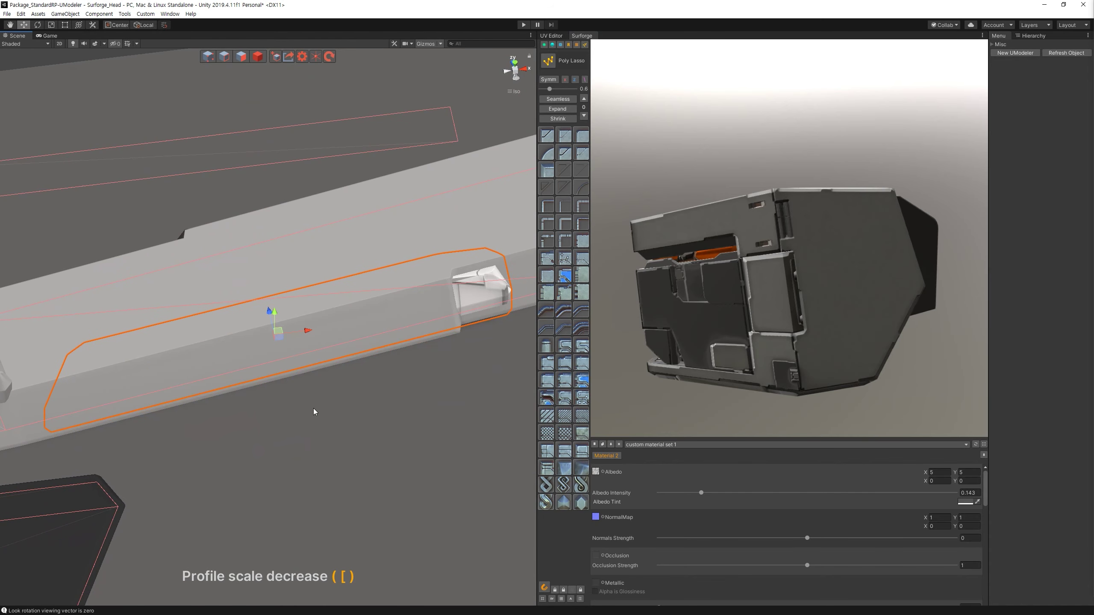
pyautogui.keyDown('alt'); pyautogui.moveTo(439, 374); pyautogui.dragTo(366, 324); pyautogui.keyUp('alt')
# Generate panel detail inside the outlined recess and rescale its edge profile.
pyautogui.click(276, 303)
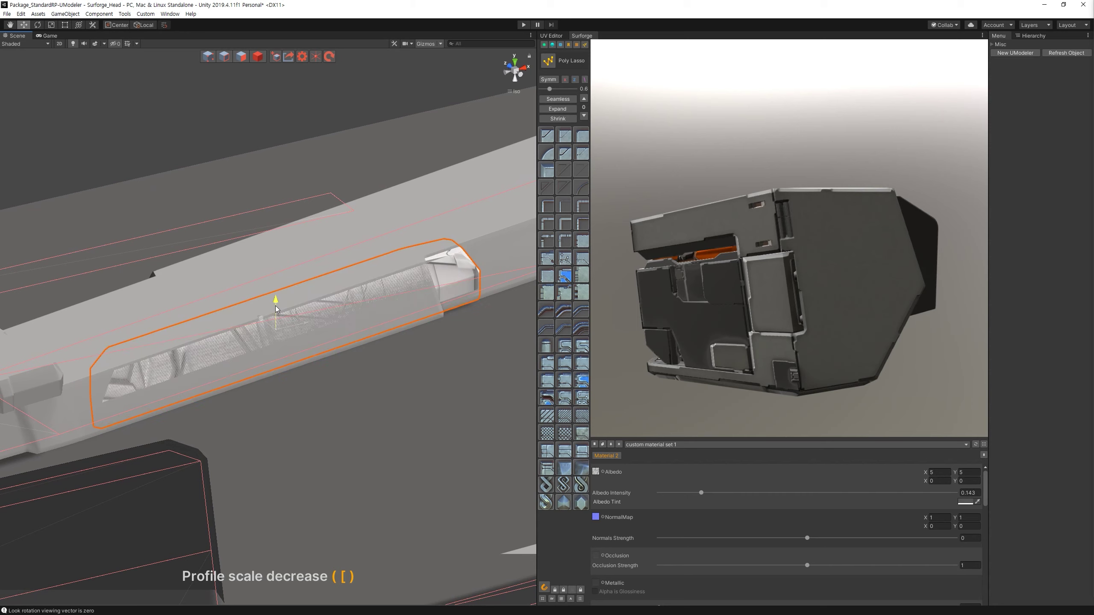
pyautogui.keyDown('alt'); pyautogui.moveTo(282, 307); pyautogui.dragTo(404, 453); pyautogui.keyUp('alt')
pyautogui.press('[')
pyautogui.press(']')
pyautogui.press(']')
pyautogui.press('[')
pyautogui.press(']')
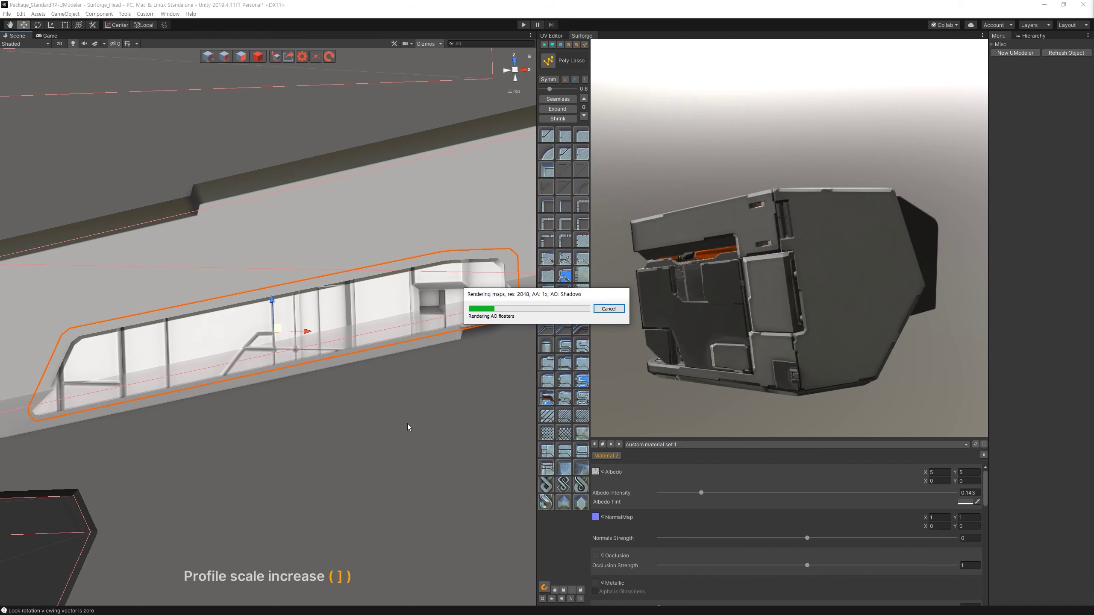
pyautogui.moveTo(686, 338); pyautogui.dragTo(779, 336)
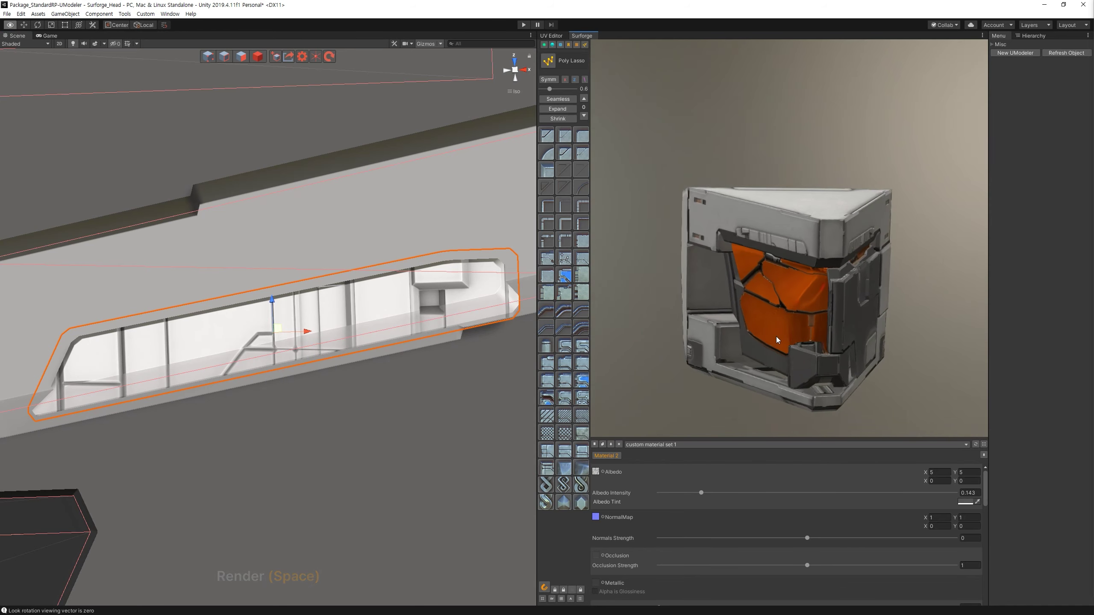
# Assign material mask 2 to the recess and give it a stepped edge profile.
pyautogui.click(553, 45)
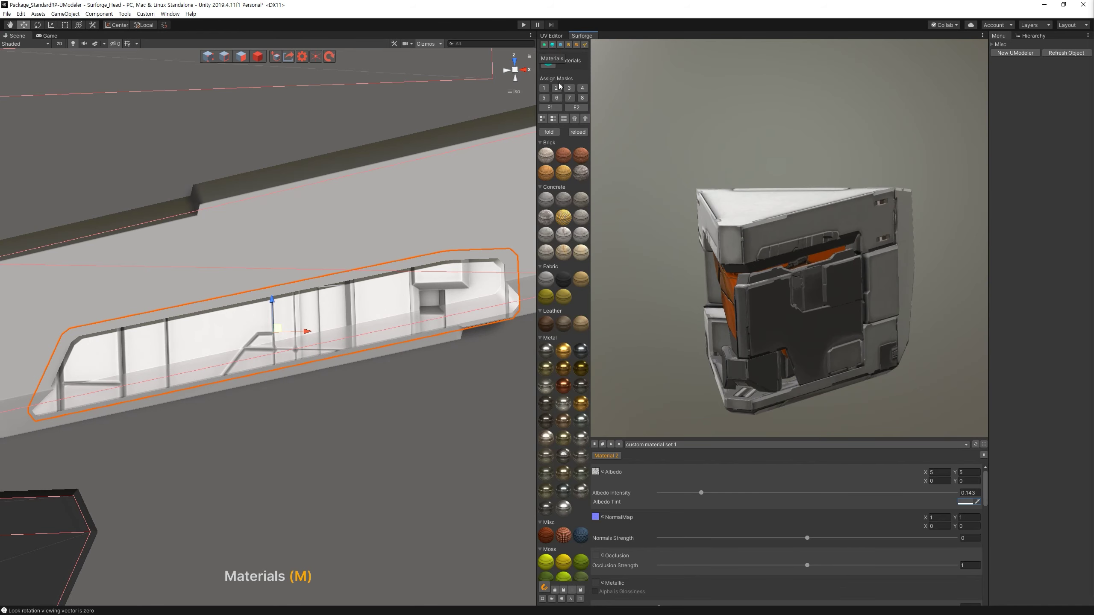
pyautogui.click(557, 88)
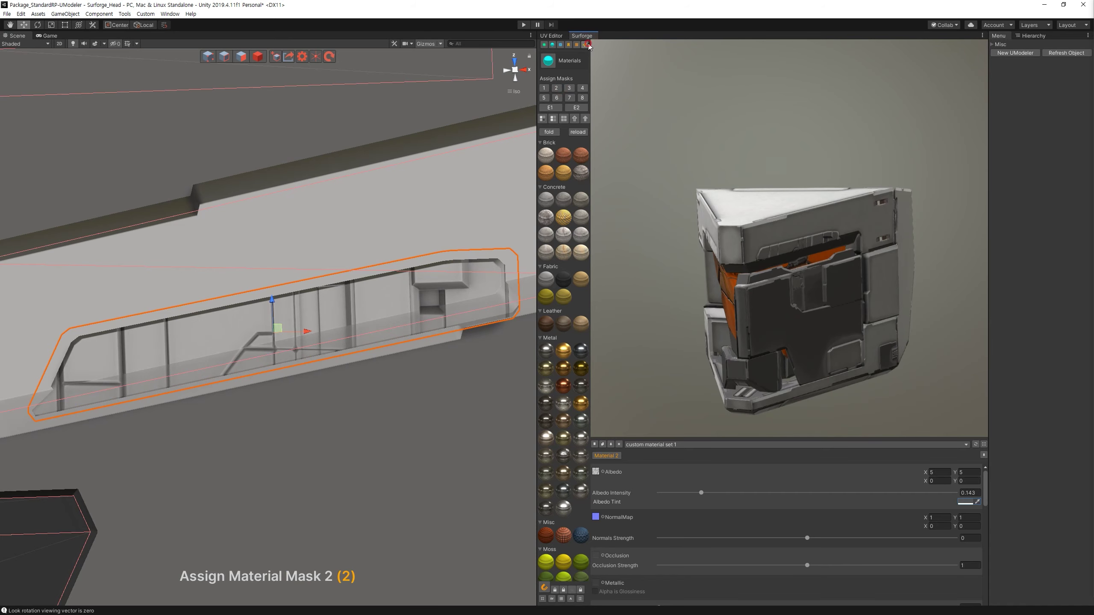
pyautogui.click(586, 44)
pyautogui.press('Escape')
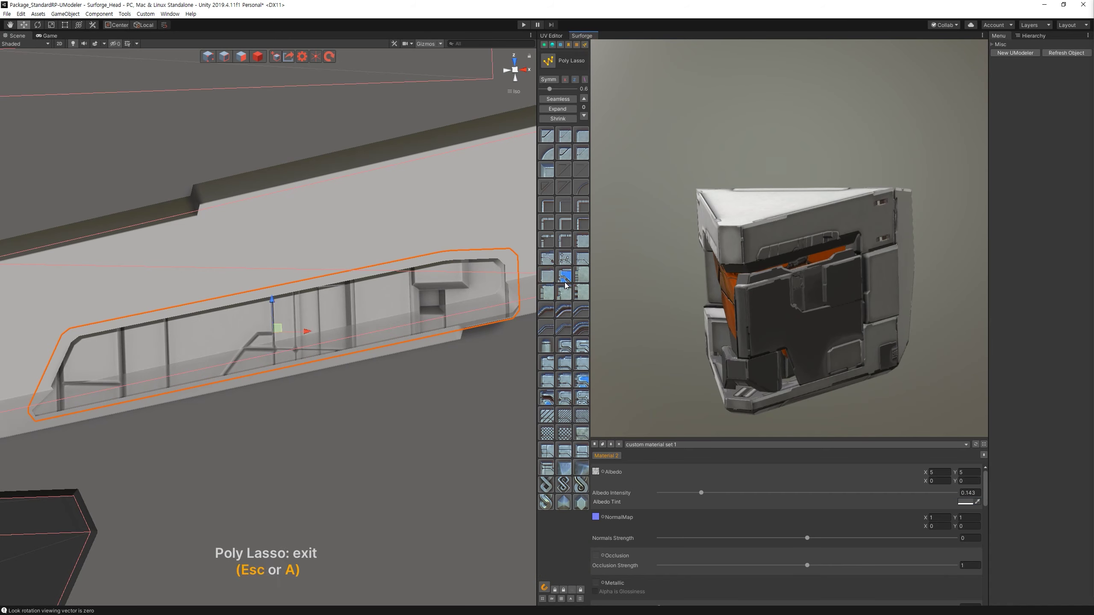
pyautogui.click(549, 281)
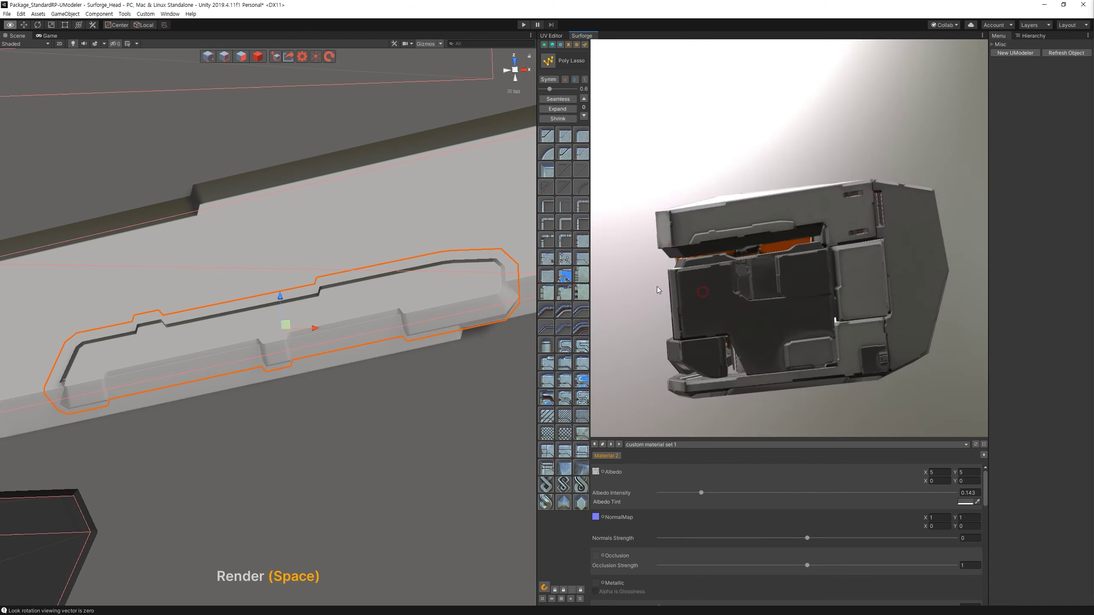
# Clear the recess selection and split the corridor-shaped piece with a lasso cut line.
pyautogui.moveTo(327, 383)
pyautogui.mouseDown(button='right')
pyautogui.moveTo(338, 385)
pyautogui.moveTo(276, 387)
pyautogui.mouseUp(button='right')
pyautogui.moveTo(758, 292); pyautogui.dragTo(605, 332)
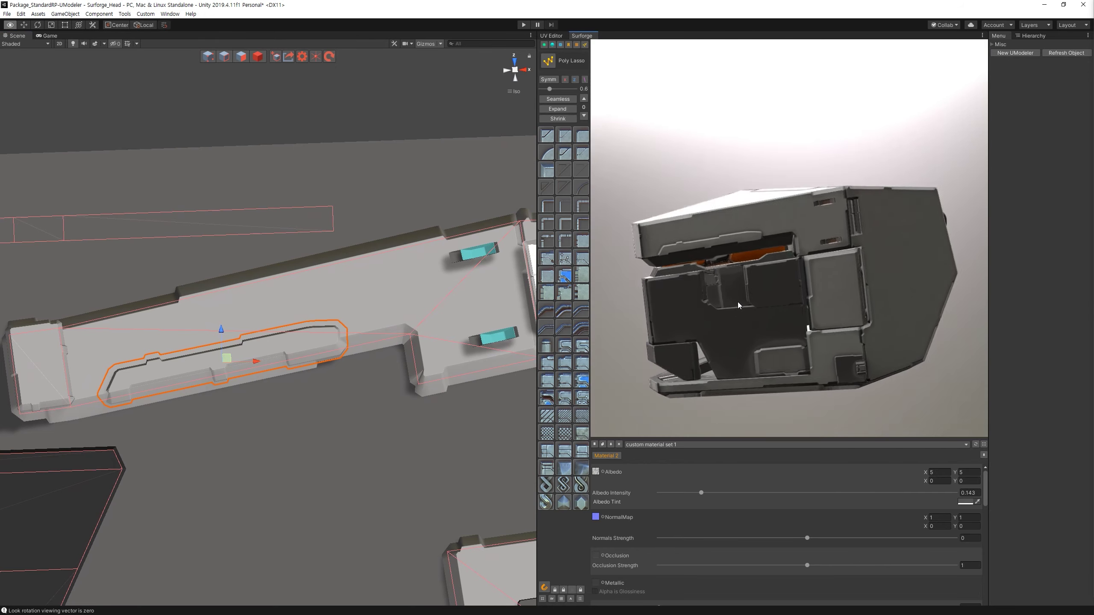
pyautogui.press('Delete')
pyautogui.moveTo(380, 306); pyautogui.dragTo(329, 338, button='middle')
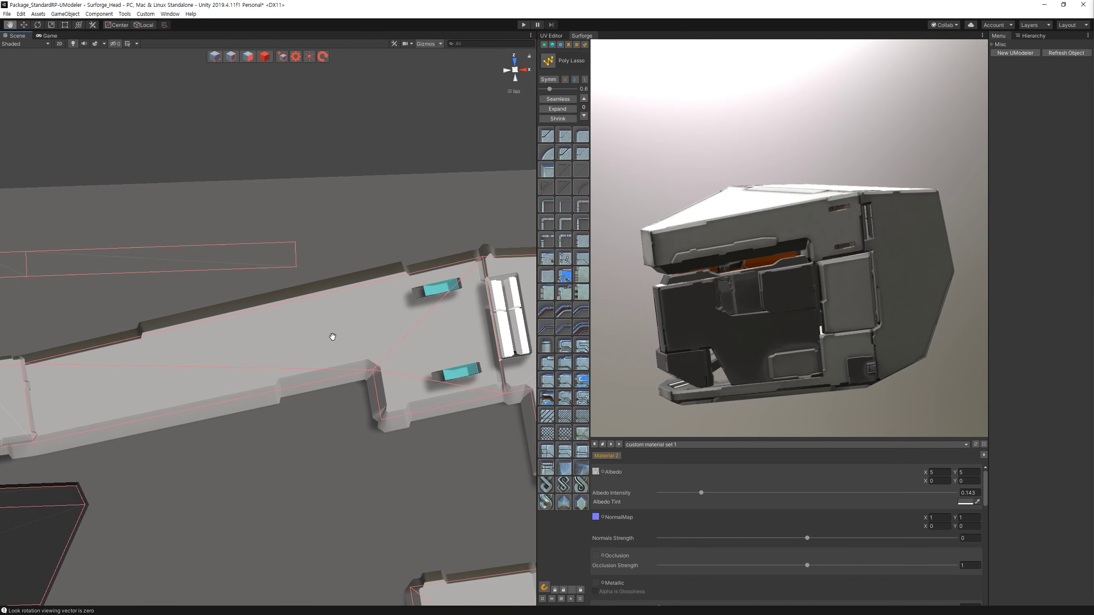
pyautogui.click(546, 275)
pyautogui.press('a')
pyautogui.click(393, 283)
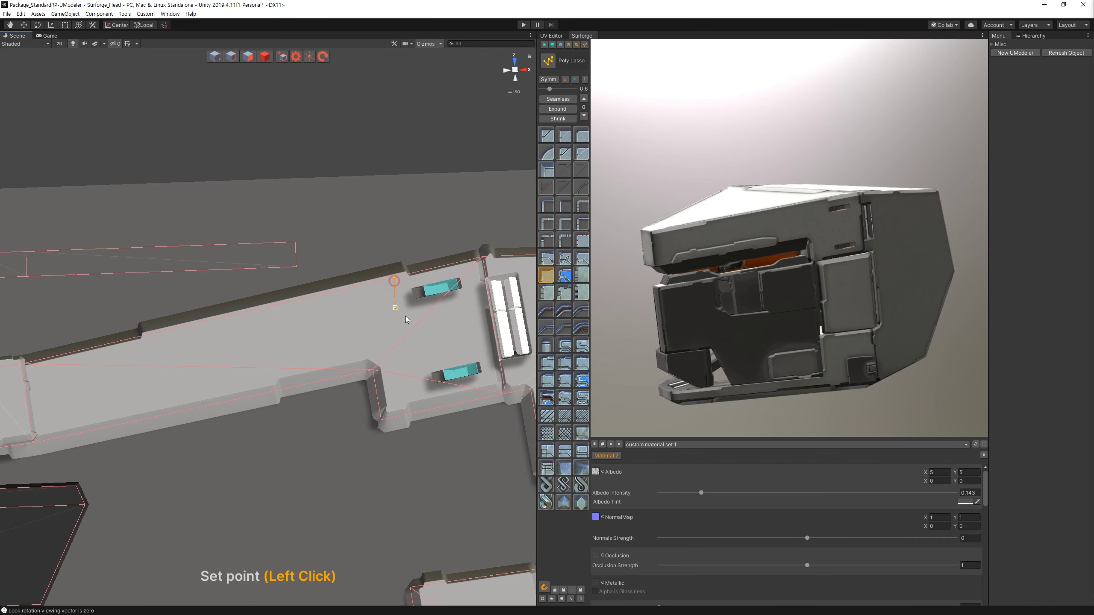
pyautogui.click(369, 370)
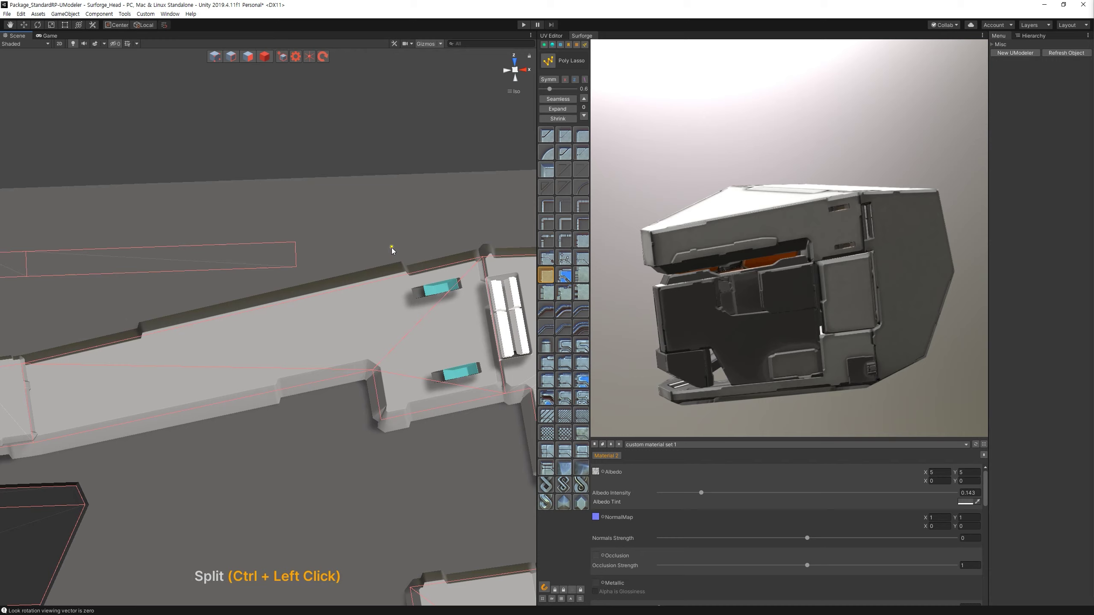
pyautogui.click(392, 236)
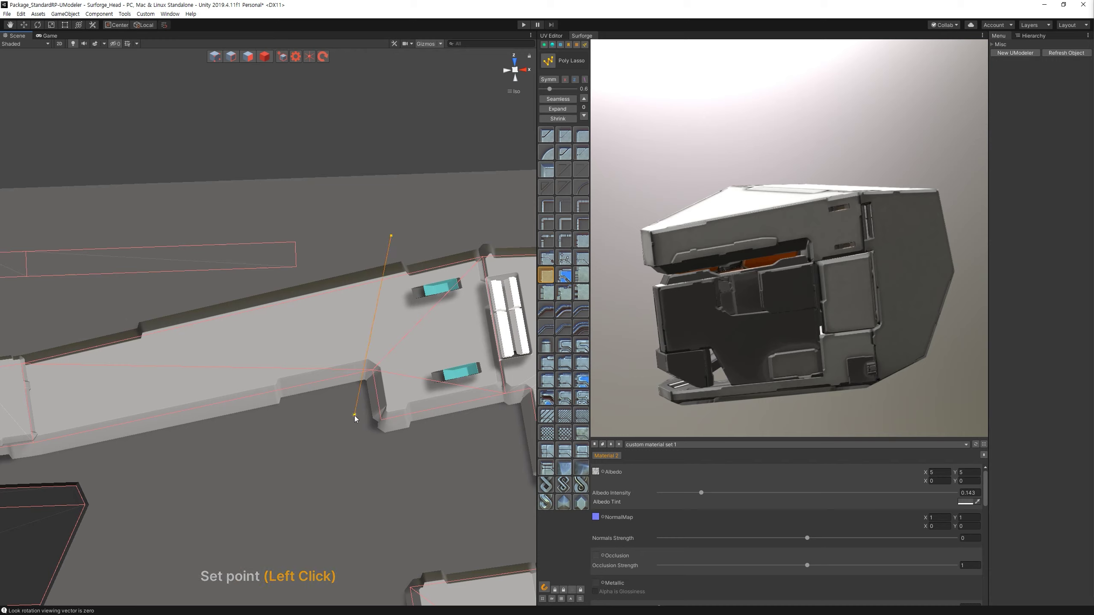
pyautogui.keyDown('ctrl'); pyautogui.click(356, 446); pyautogui.keyUp('ctrl')
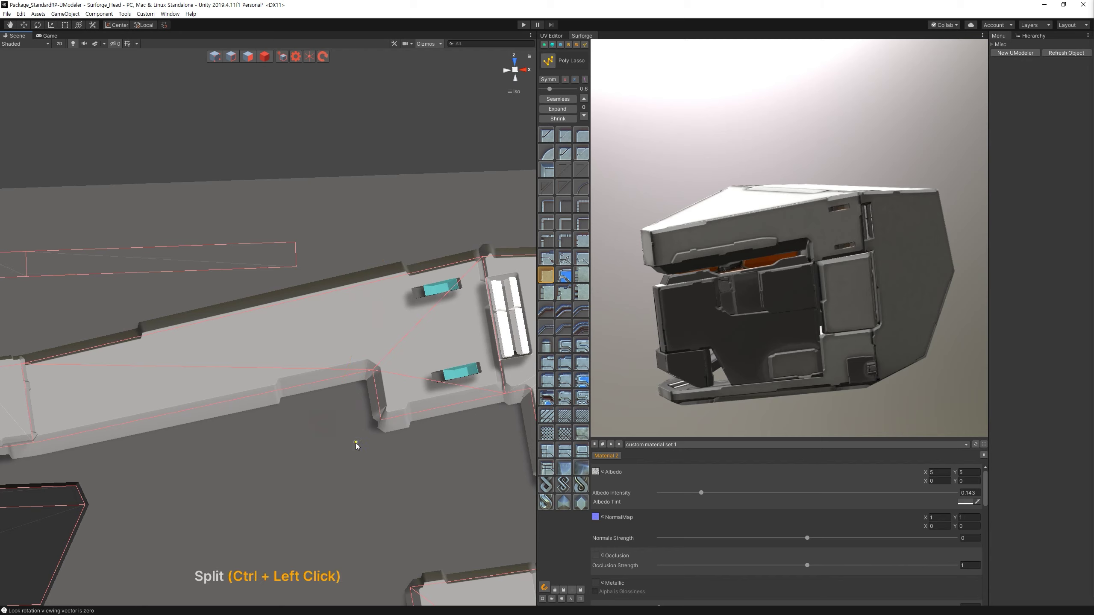
pyautogui.press('Escape')
# Cut the corridor piece into two parts with another lasso line and render.
pyautogui.click(583, 50)
pyautogui.click(546, 275)
pyautogui.press('a')
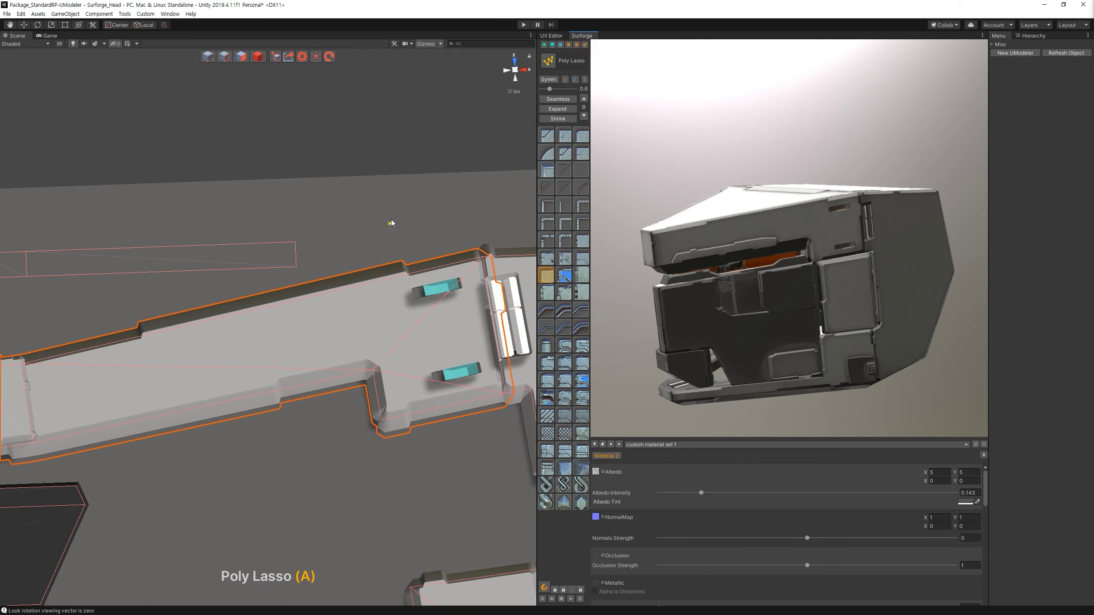
pyautogui.click(318, 262)
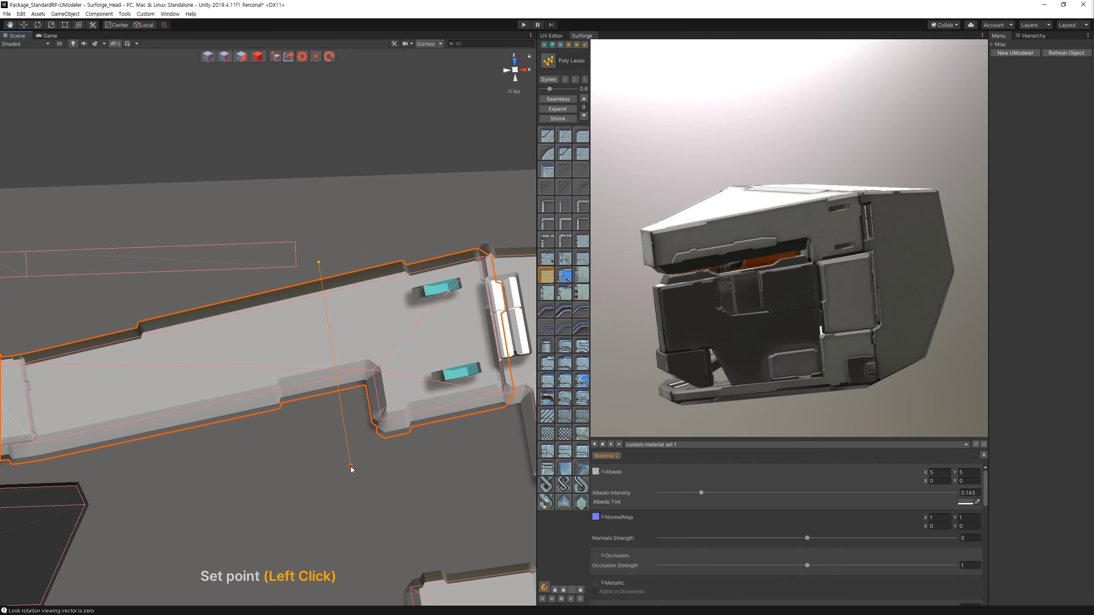
pyautogui.keyDown('ctrl'); pyautogui.click(351, 467); pyautogui.keyUp('ctrl')
pyautogui.press('Escape')
pyautogui.press('space')
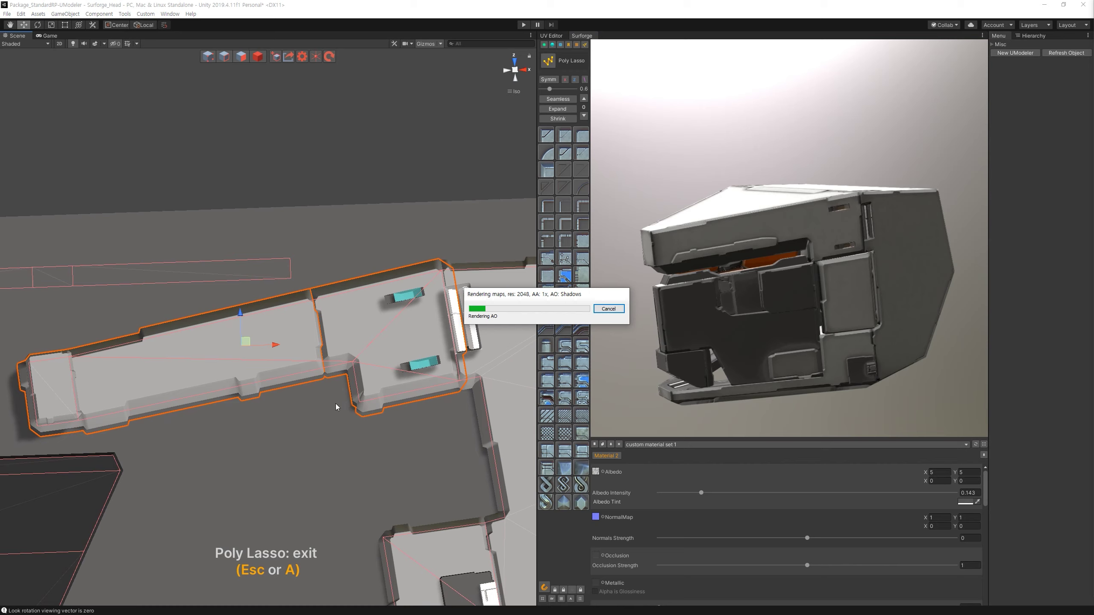
# Split the large polygon panel into two faces with a redone cut line and render.
pyautogui.keyDown('alt'); pyautogui.moveTo(718, 285); pyautogui.dragTo(797, 306); pyautogui.keyUp('alt')
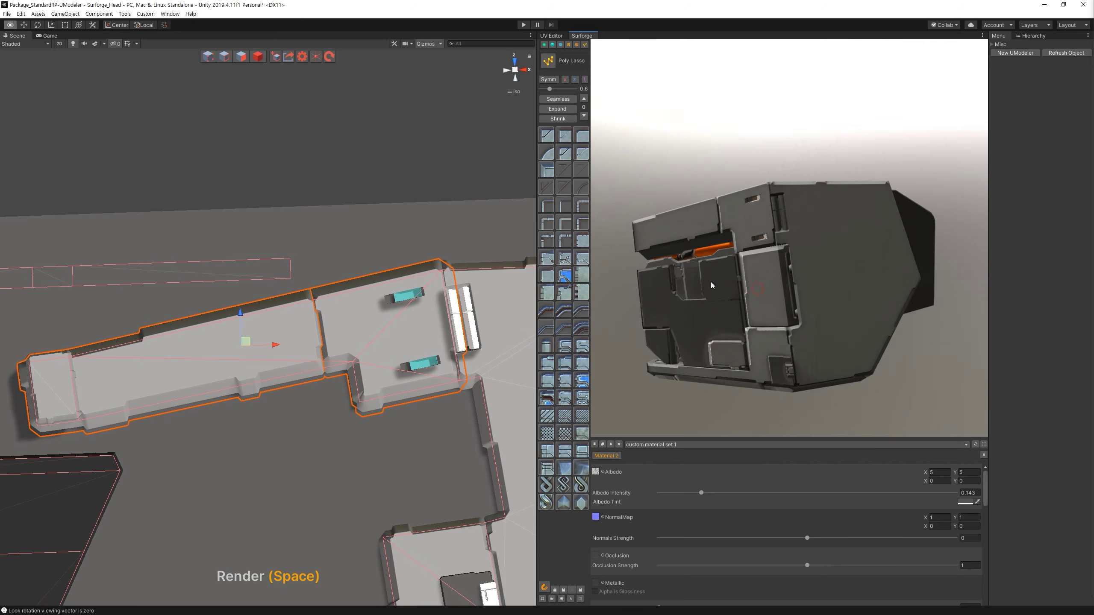
pyautogui.keyDown('alt'); pyautogui.moveTo(797, 313); pyautogui.dragTo(775, 336); pyautogui.keyUp('alt')
pyautogui.moveTo(203, 185)
pyautogui.keyDown('alt'); pyautogui.mouseDown(button='right')
pyautogui.moveTo(179, 176)
pyautogui.moveTo(139, 578)
pyautogui.mouseUp(button='right'); pyautogui.keyUp('alt')
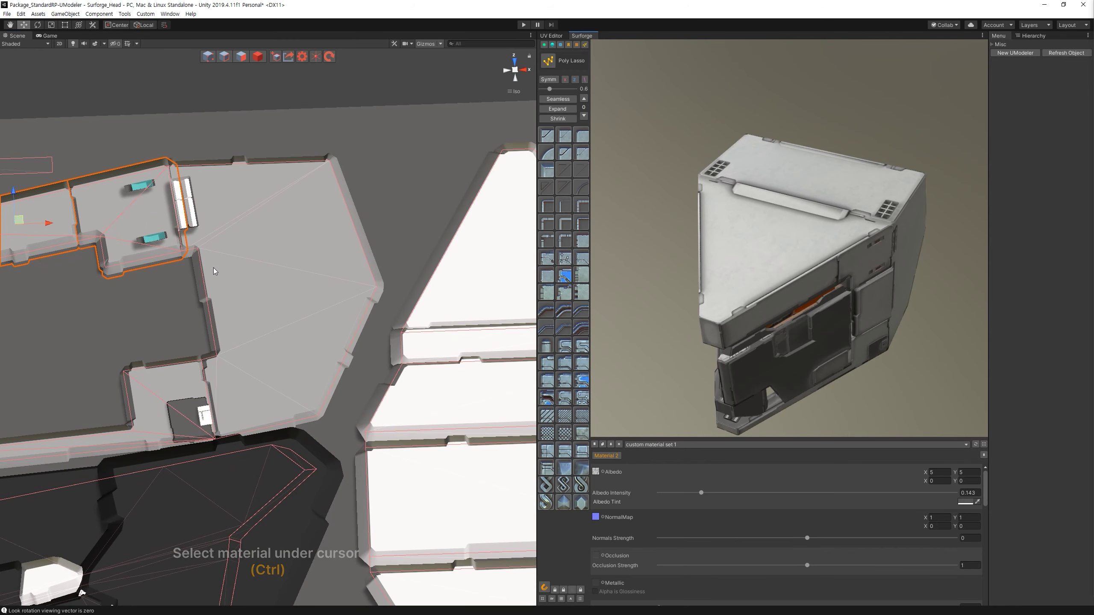
pyautogui.click(312, 232)
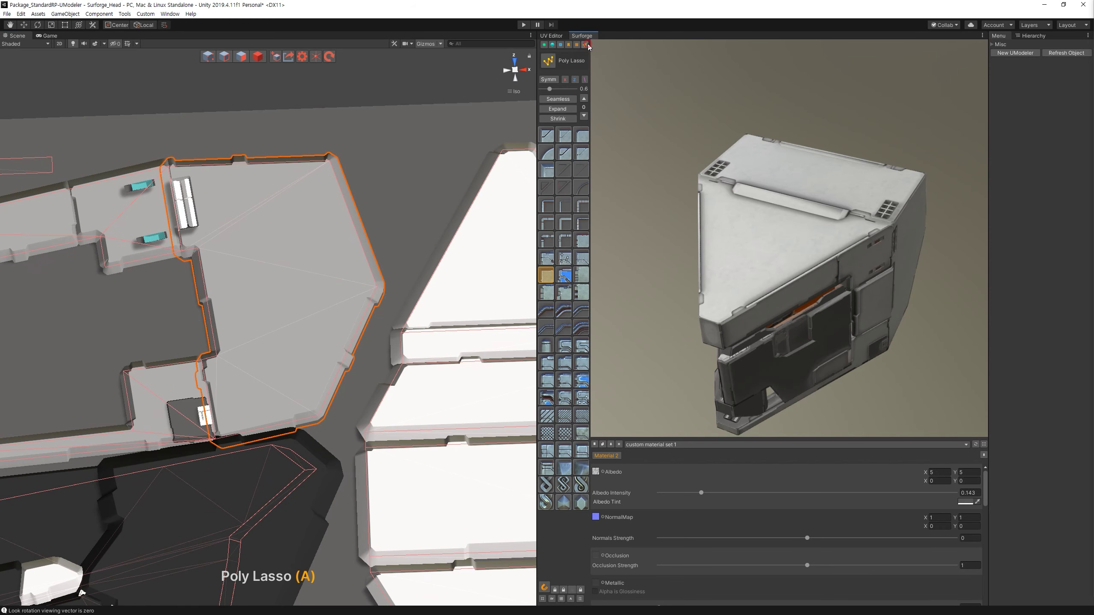
pyautogui.click(181, 280)
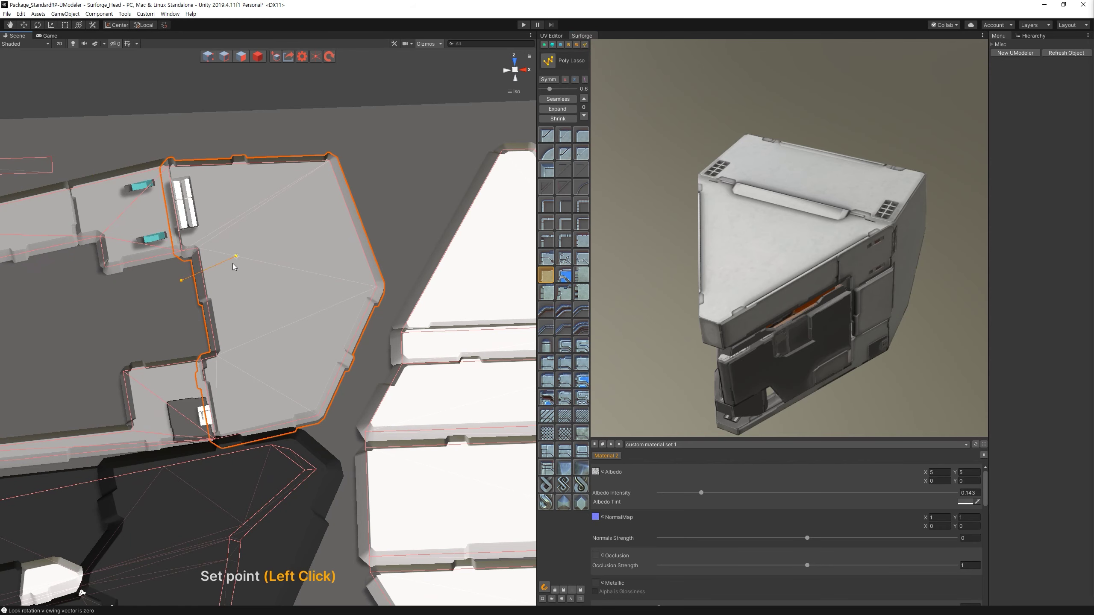
pyautogui.keyDown('ctrl'); pyautogui.click(378, 202); pyautogui.keyUp('ctrl')
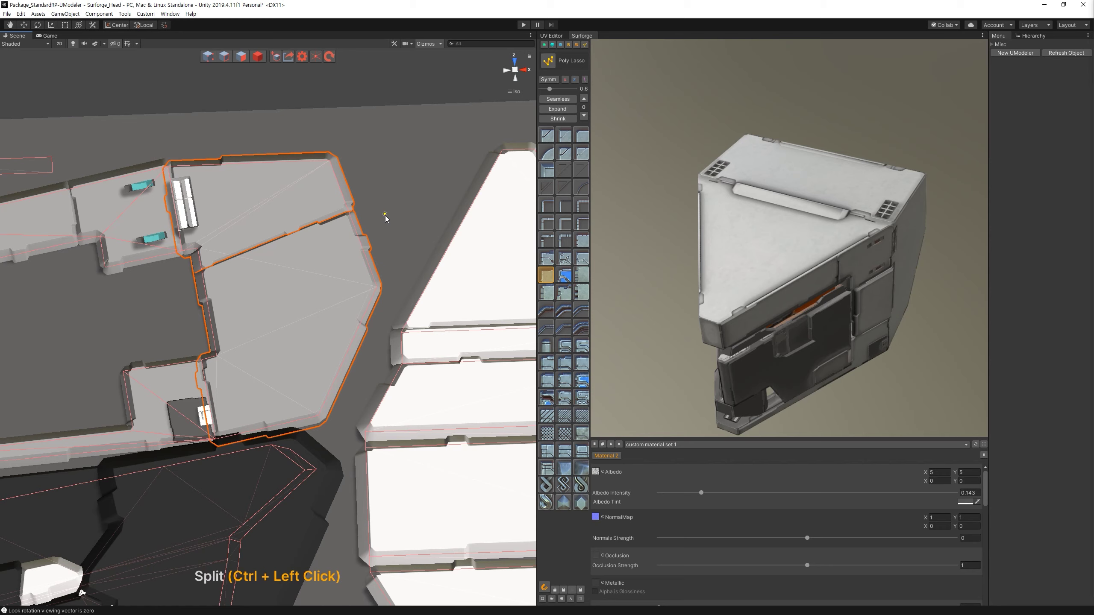
pyautogui.hotkey('ctrl', 'z')
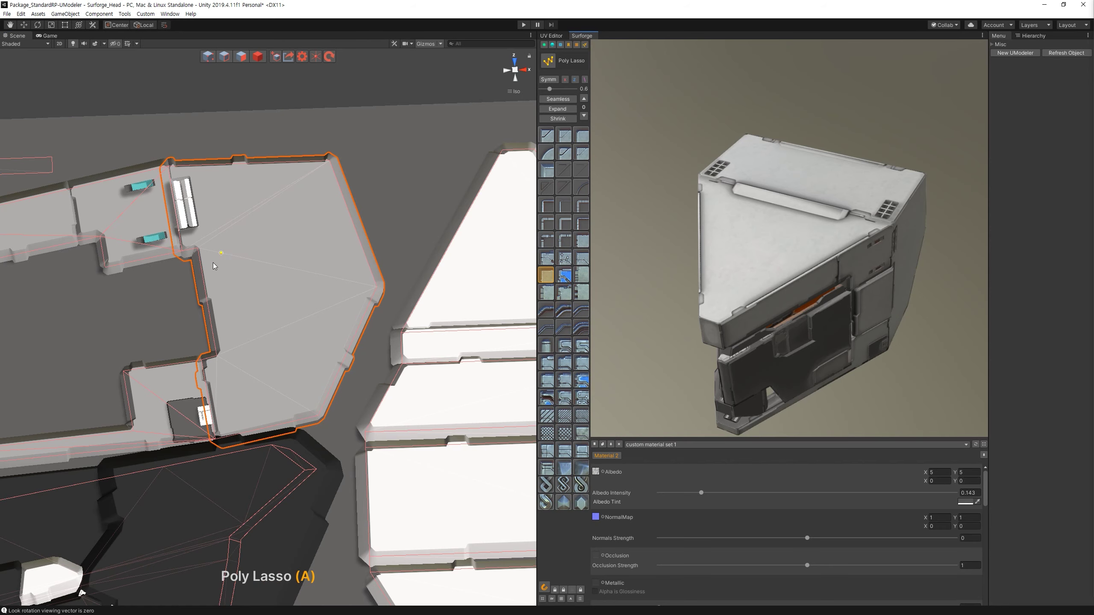
pyautogui.click(171, 283)
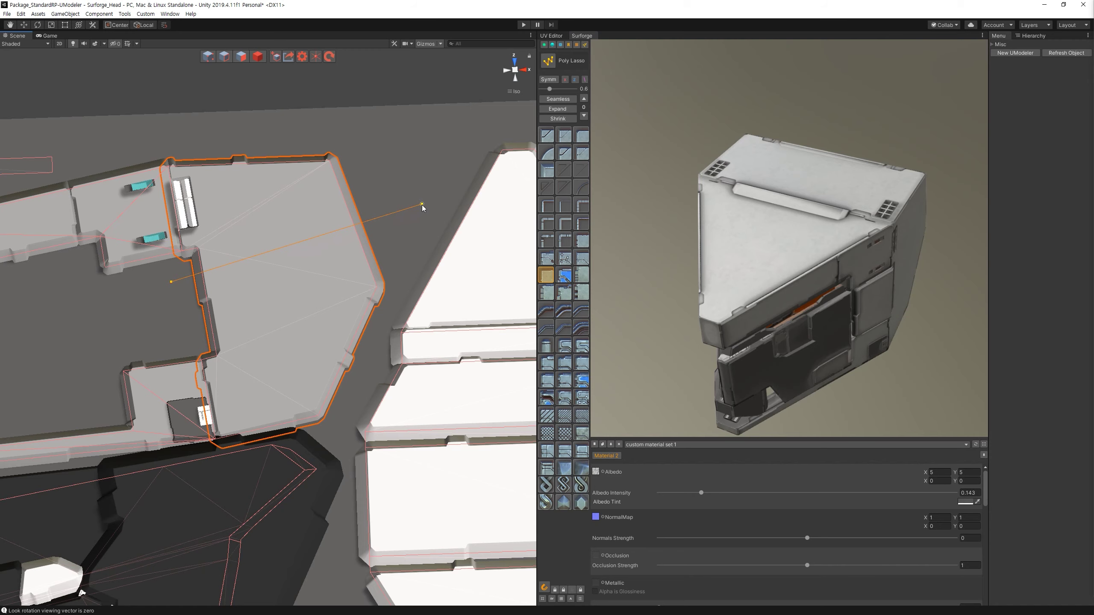
pyautogui.keyDown('ctrl'); pyautogui.click(423, 204); pyautogui.keyUp('ctrl')
pyautogui.press('Escape')
pyautogui.press('space')
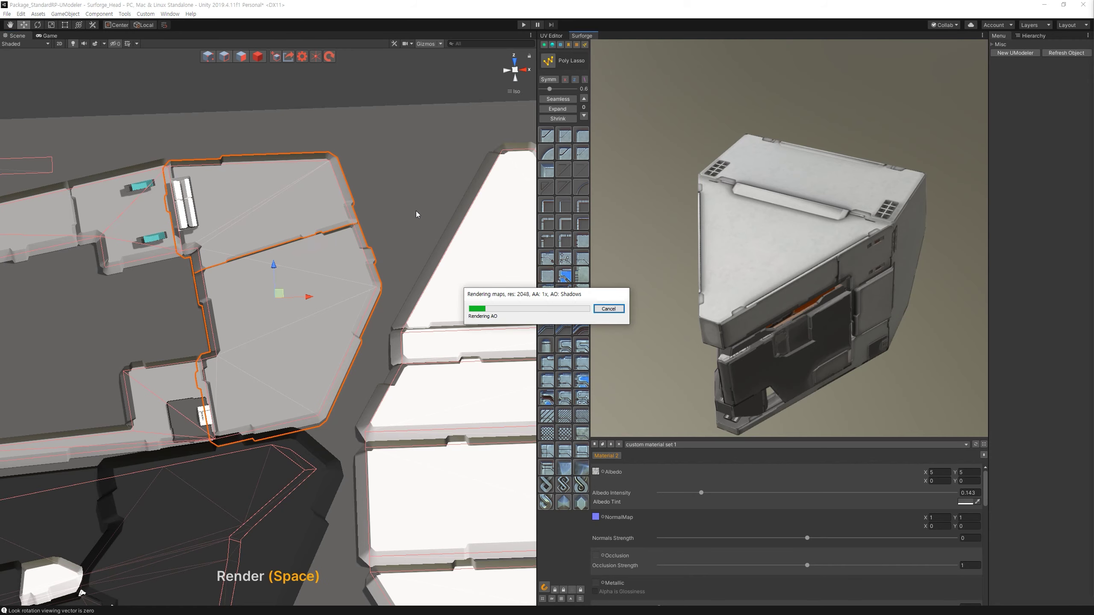
# Cut the lower polygon panel along a new lasso outline and render it onto the helmet.
pyautogui.moveTo(788, 241); pyautogui.dragTo(415, 234)
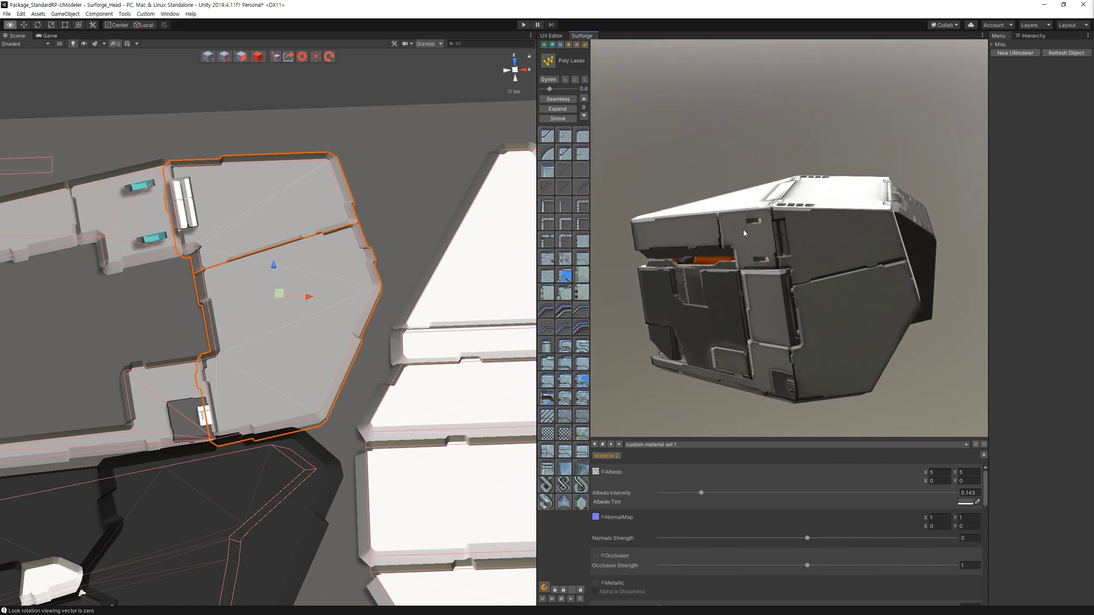
pyautogui.hotkey('ctrl', 'z')
pyautogui.press('d')
pyautogui.press('a')
pyautogui.click(268, 132)
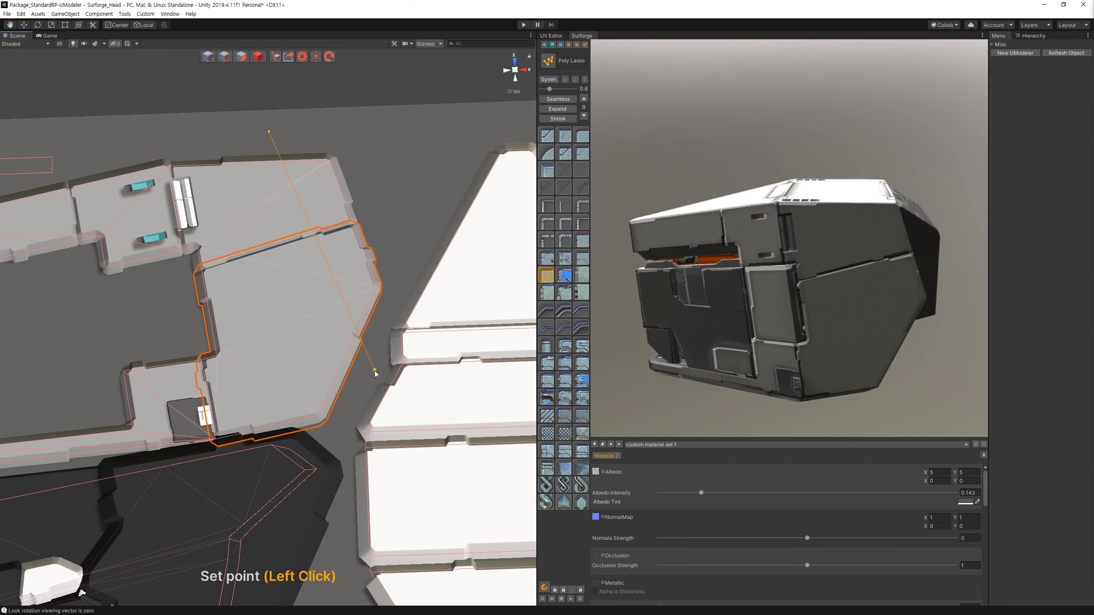
pyautogui.keyDown('ctrl'); pyautogui.click(378, 384); pyautogui.keyUp('ctrl')
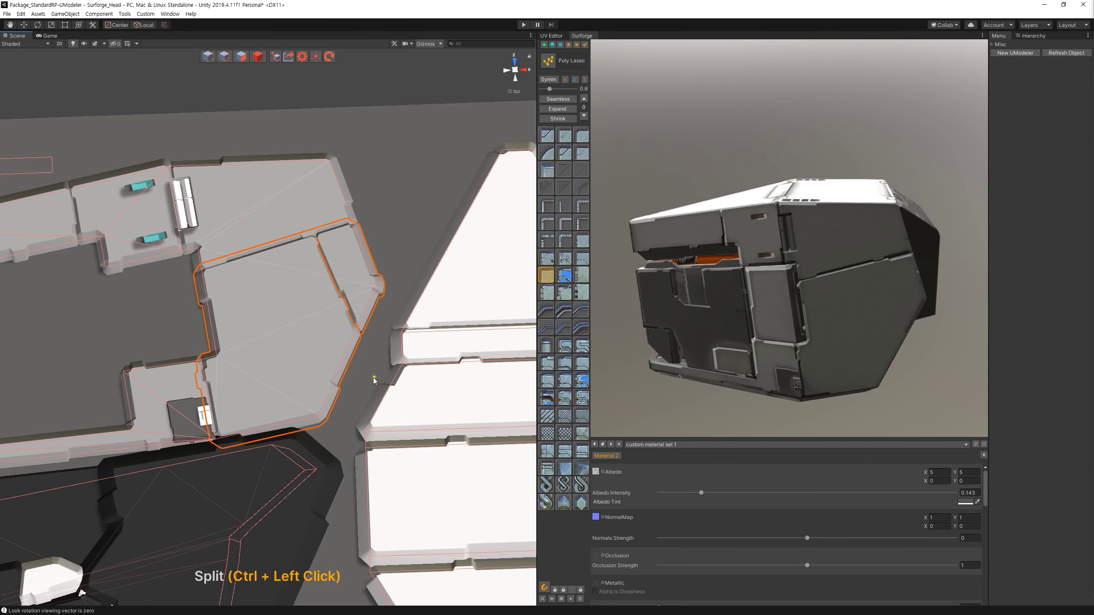
pyautogui.press('a')
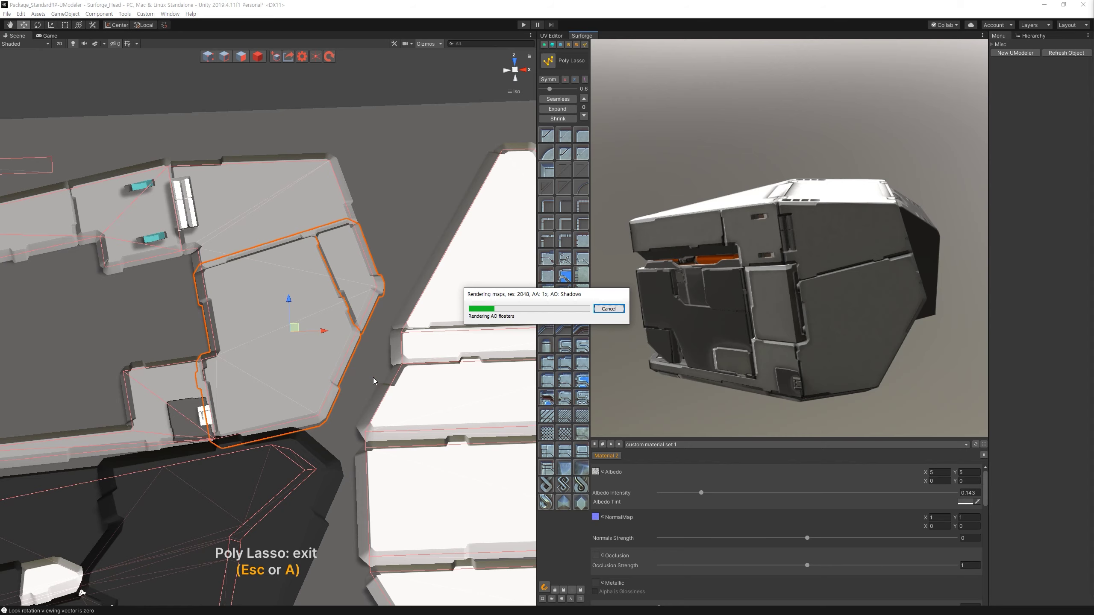
pyautogui.press('space')
pyautogui.moveTo(791, 245); pyautogui.dragTo(776, 239)
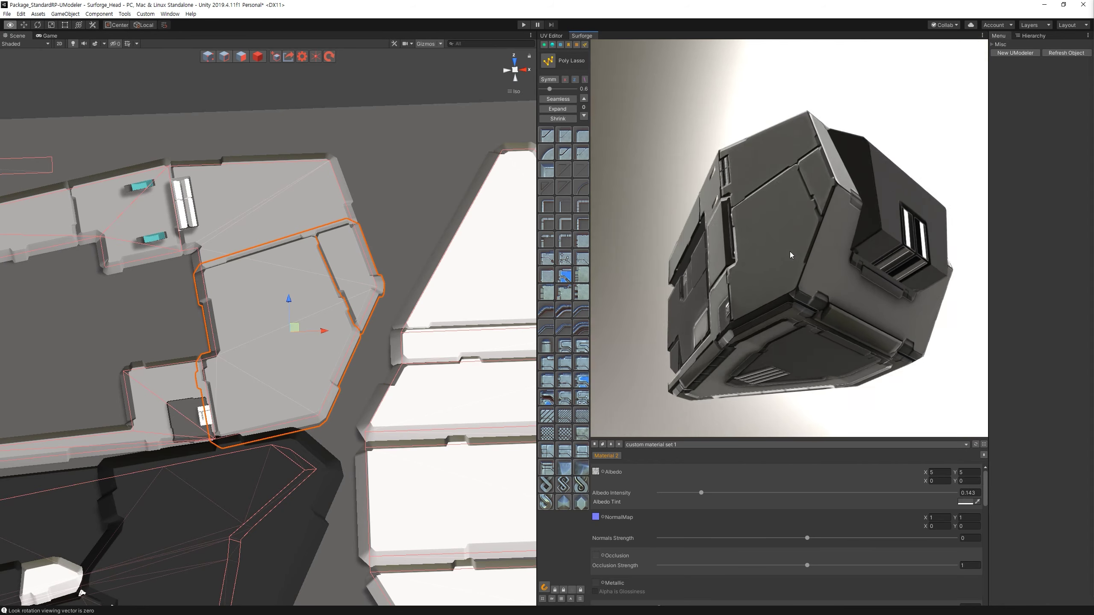
pyautogui.moveTo(776, 239); pyautogui.dragTo(805, 317)
pyautogui.press('ctrl')
# Frame the outlined panel piece, starting a lasso cut but cancelling it.
pyautogui.moveTo(342, 416); pyautogui.dragTo(367, 409, button='right')
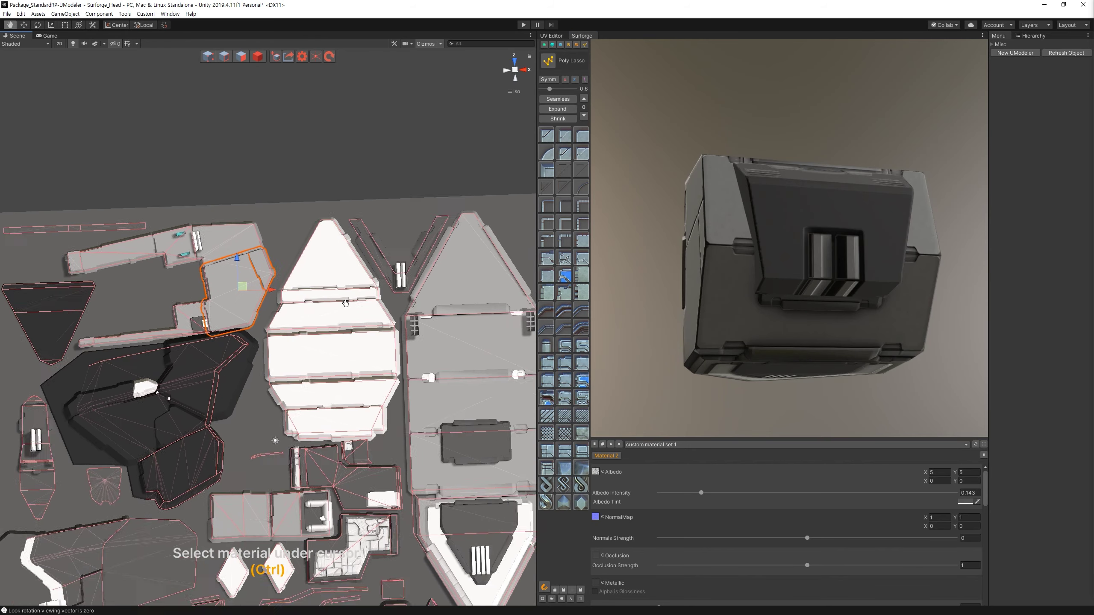
pyautogui.scroll(-3, 366, 410)
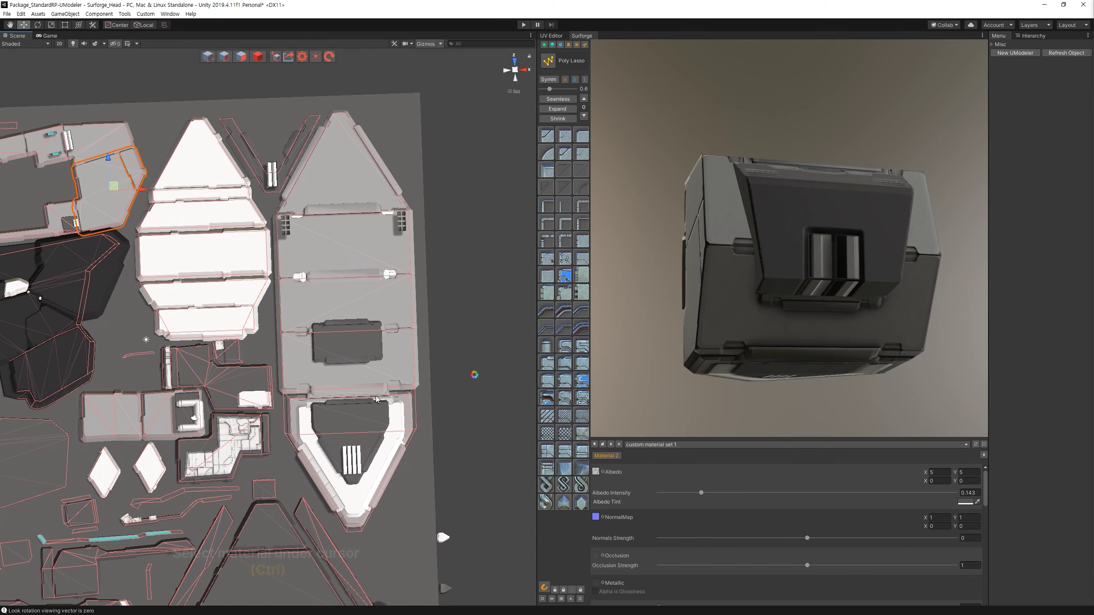
pyautogui.moveTo(864, 344)
pyautogui.mouseDown()
pyautogui.moveTo(961, 346)
pyautogui.moveTo(906, 371)
pyautogui.mouseUp()
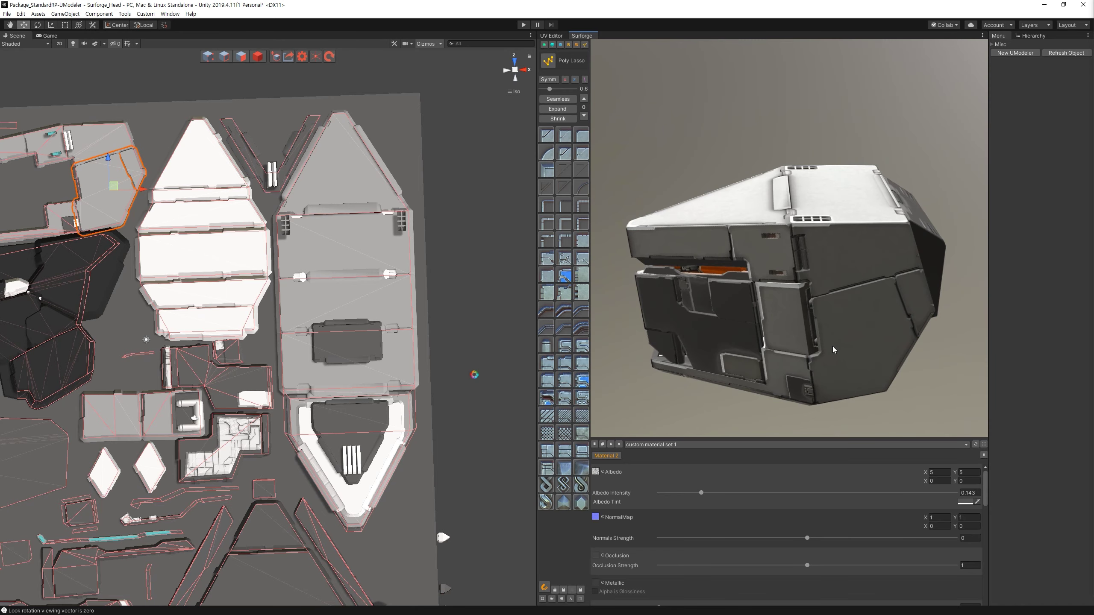
pyautogui.scroll(5, 203, 224)
pyautogui.press('f')
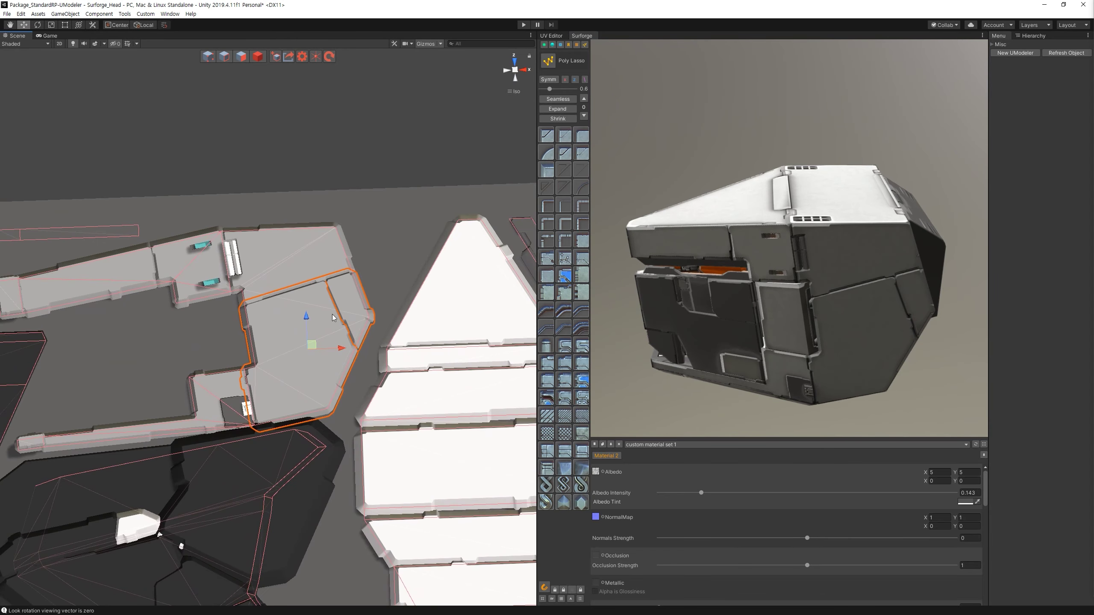
pyautogui.press('a')
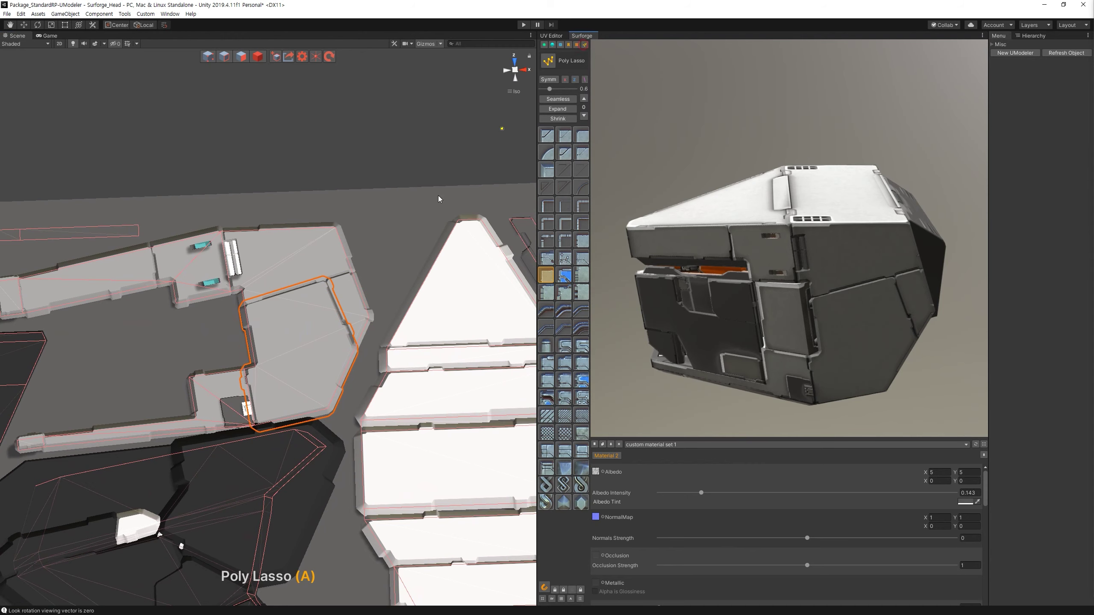
pyautogui.click(356, 280)
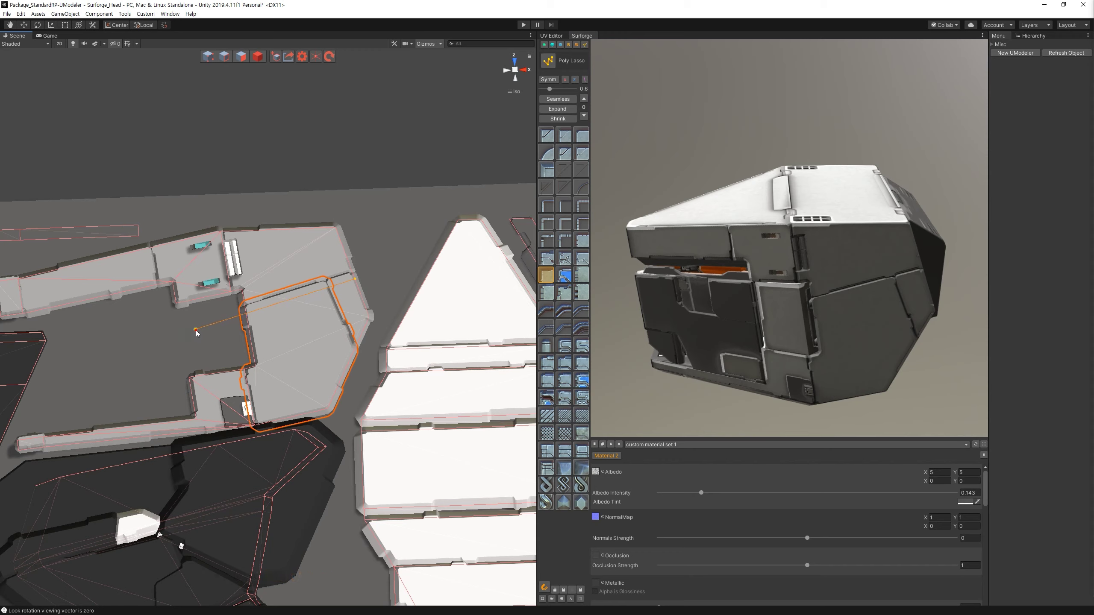
pyautogui.press('Escape')
# Give the thin strip inside the panel material mask 4, render, and inspect the helmet.
pyautogui.click(286, 296)
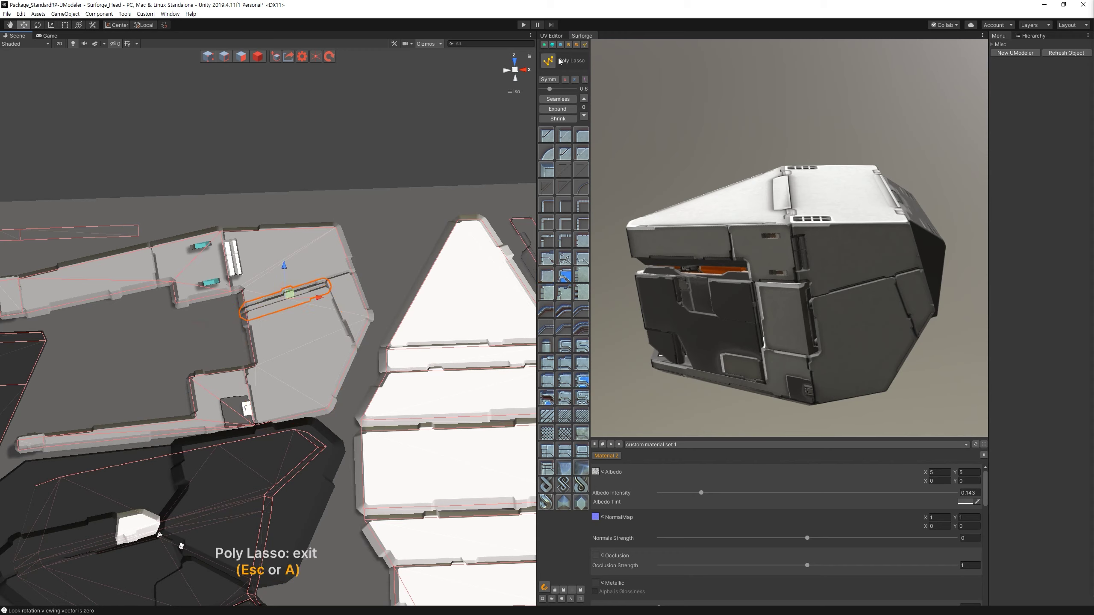
pyautogui.press('m')
pyautogui.press('4')
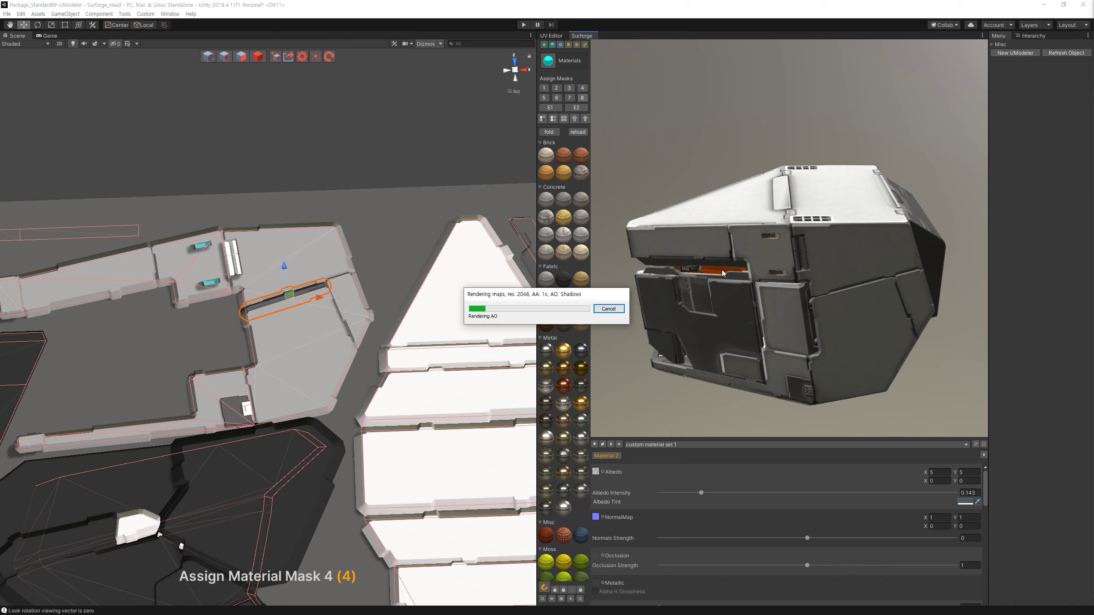
pyautogui.press('space')
pyautogui.moveTo(722, 274)
pyautogui.mouseDown()
pyautogui.moveTo(878, 318)
pyautogui.moveTo(836, 309)
pyautogui.moveTo(882, 284)
pyautogui.mouseUp()
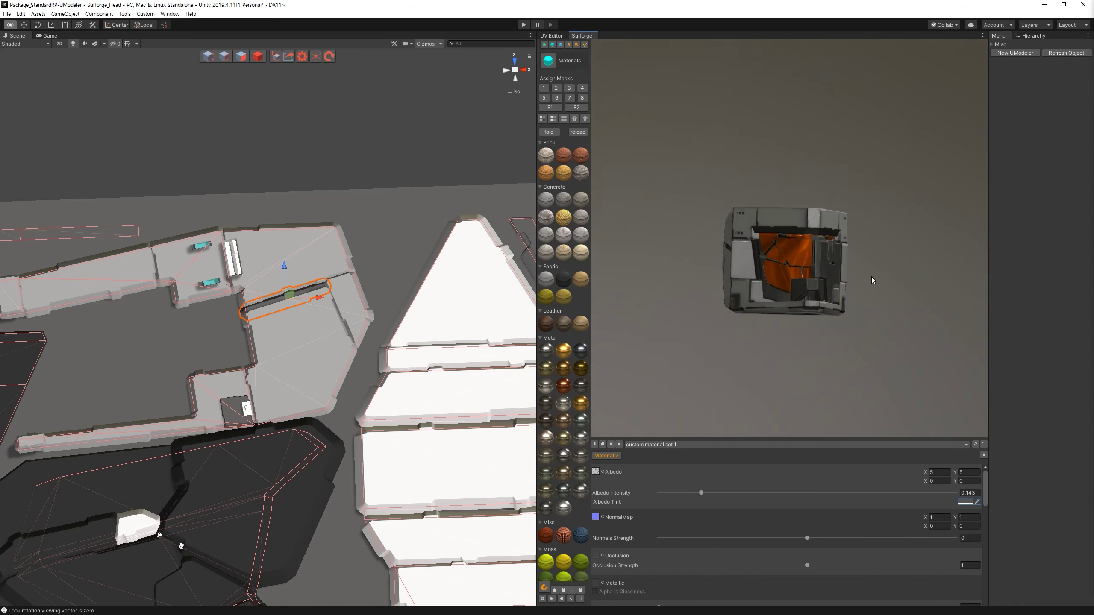
pyautogui.moveTo(882, 284)
pyautogui.mouseDown()
pyautogui.moveTo(959, 290)
pyautogui.moveTo(937, 304)
pyautogui.mouseUp()
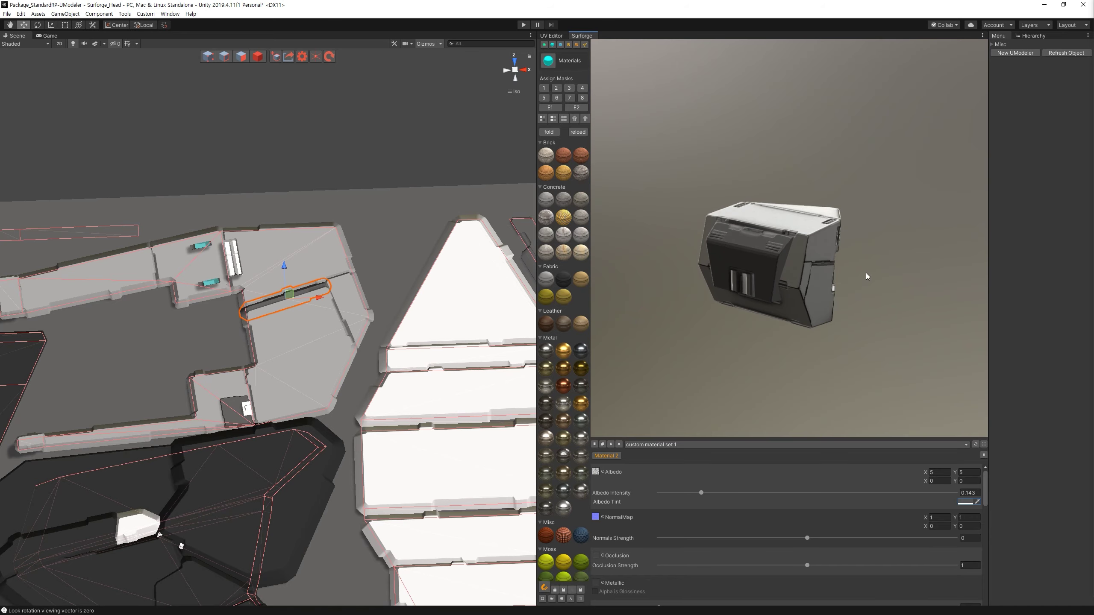
pyautogui.moveTo(860, 260)
pyautogui.mouseDown()
pyautogui.moveTo(750, 266)
pyautogui.moveTo(845, 263)
pyautogui.moveTo(764, 271)
pyautogui.mouseUp()
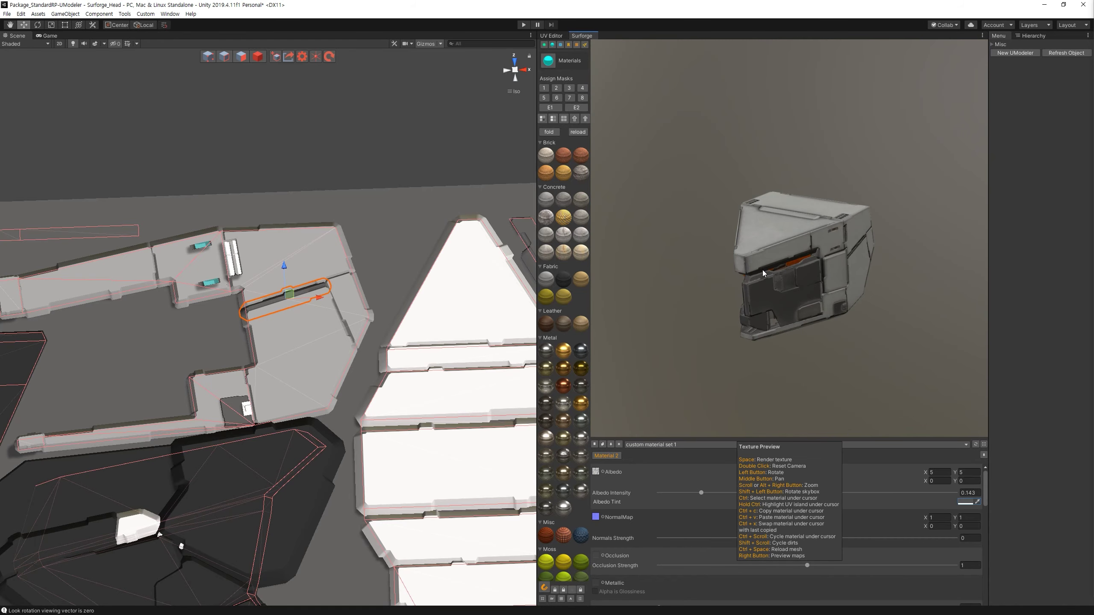
pyautogui.click(783, 305)
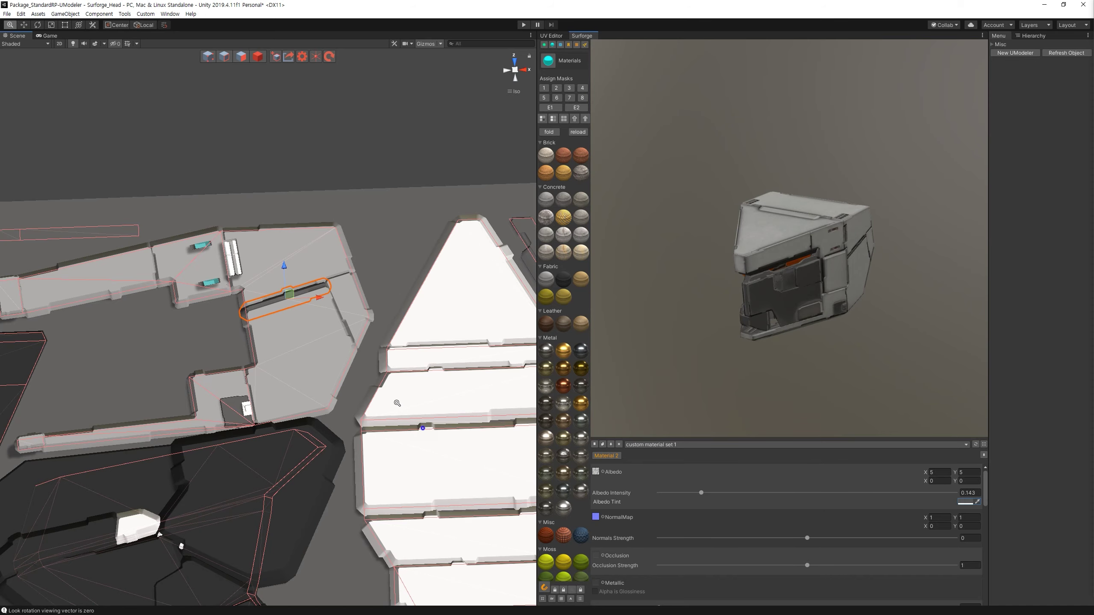
# Pick the dark panel's material and split the panel at its centre vertex, then render.
pyautogui.keyDown('ctrl'); pyautogui.click(777, 291); pyautogui.keyUp('ctrl')
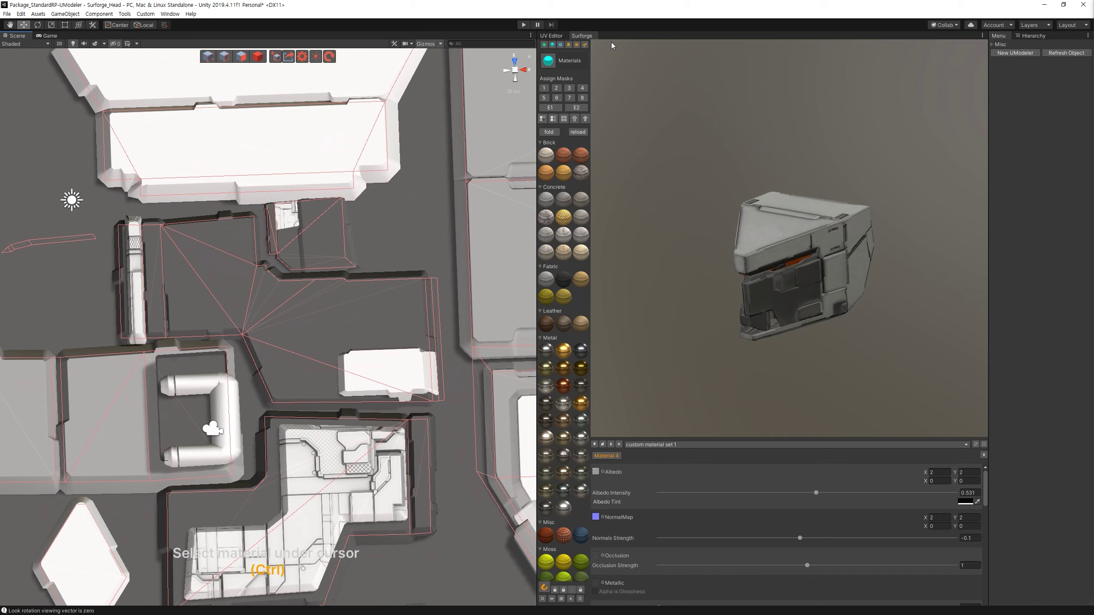
pyautogui.press('a')
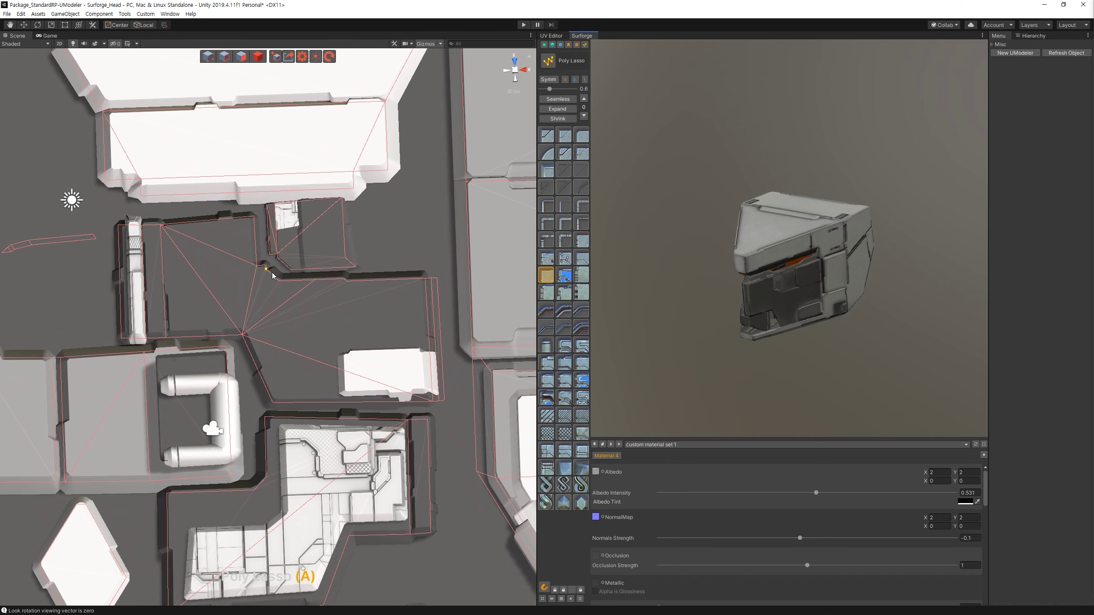
pyautogui.press('Escape')
pyautogui.press('a')
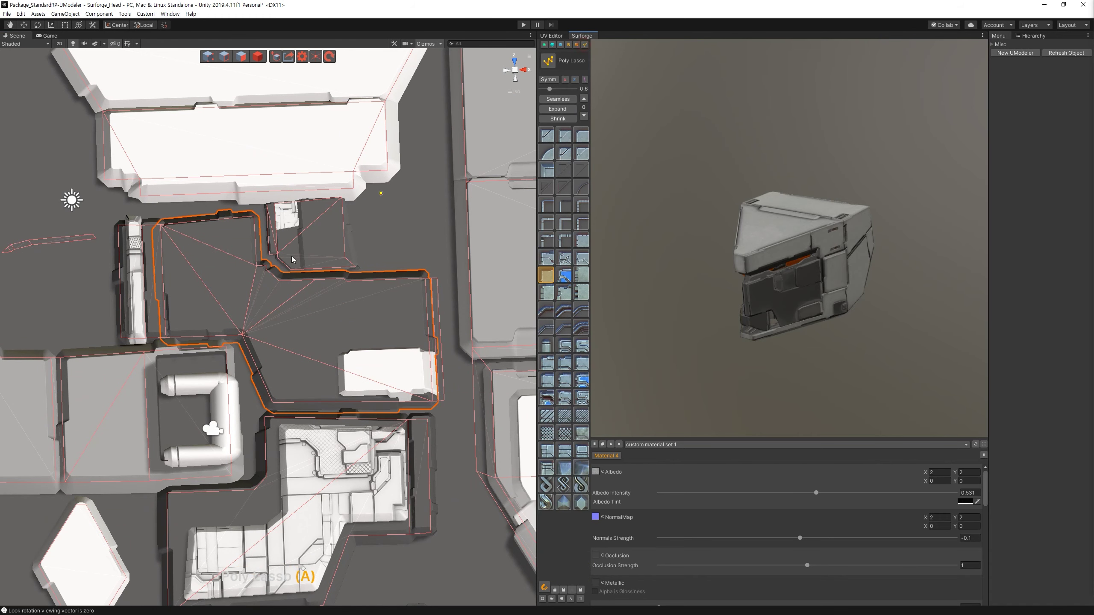
pyautogui.click(241, 335)
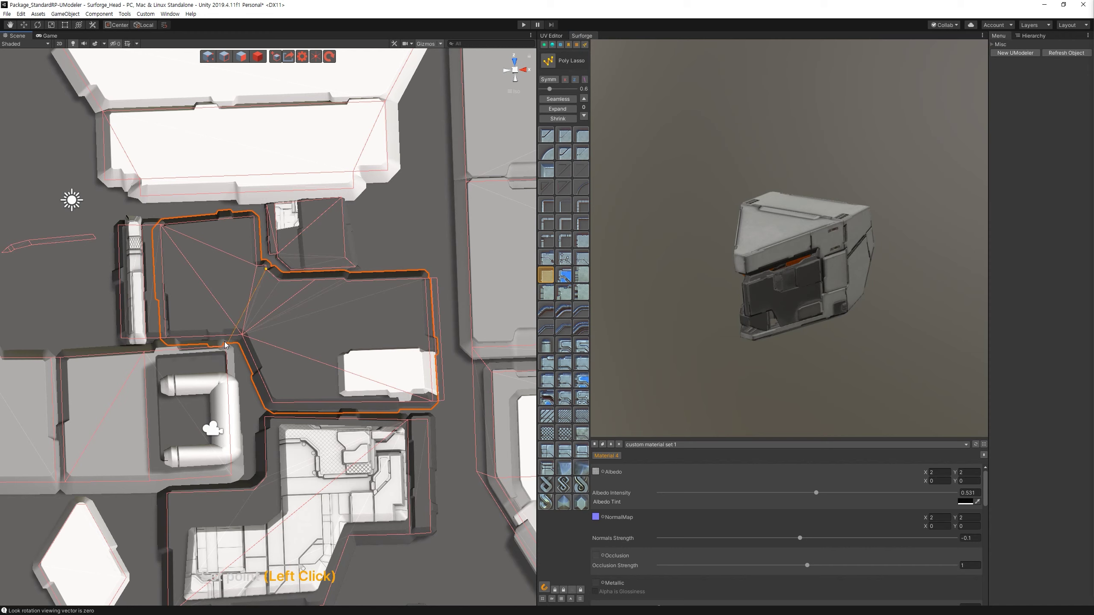
pyautogui.click(219, 346)
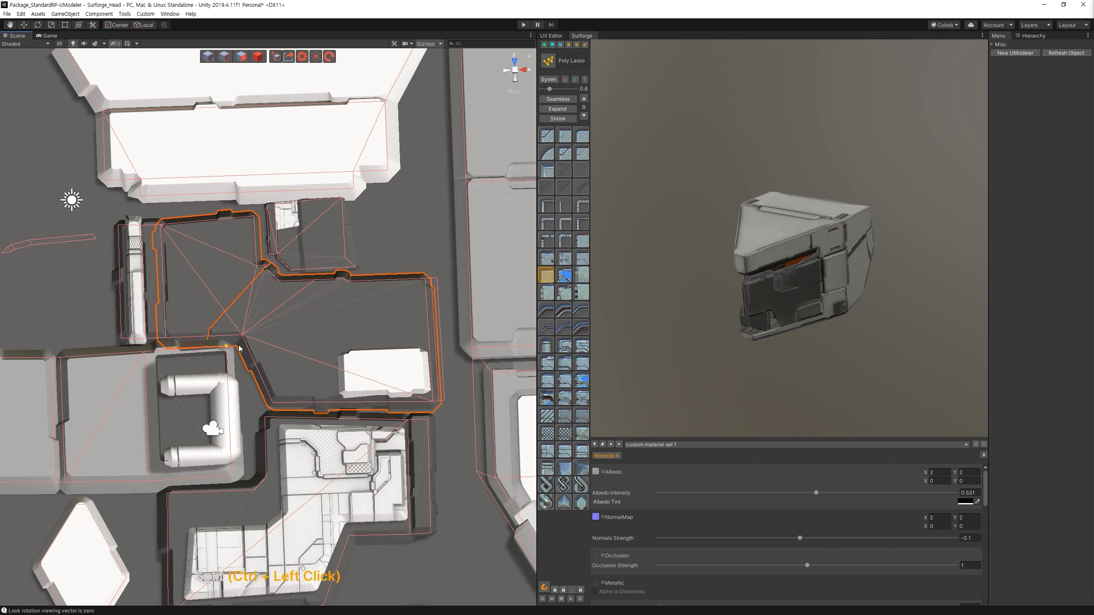
pyautogui.keyDown('ctrl'); pyautogui.click(249, 353); pyautogui.keyUp('ctrl')
pyautogui.press('space')
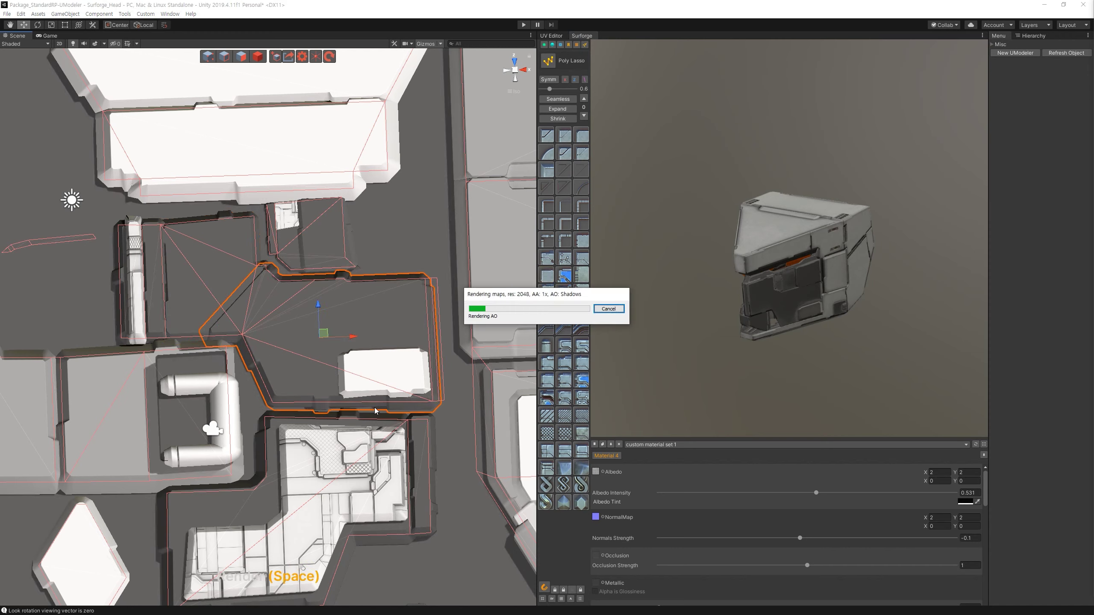
pyautogui.moveTo(723, 381)
pyautogui.mouseDown()
pyautogui.moveTo(756, 324)
pyautogui.moveTo(788, 318)
pyautogui.moveTo(788, 354)
pyautogui.moveTo(806, 366)
pyautogui.moveTo(836, 347)
pyautogui.moveTo(789, 326)
pyautogui.moveTo(812, 333)
pyautogui.mouseUp()
pyautogui.moveTo(302, 293)
pyautogui.keyDown('alt'); pyautogui.mouseDown(button='right')
pyautogui.moveTo(315, 301)
pyautogui.moveTo(537, 112)
pyautogui.mouseUp(button='right'); pyautogui.keyUp('alt')
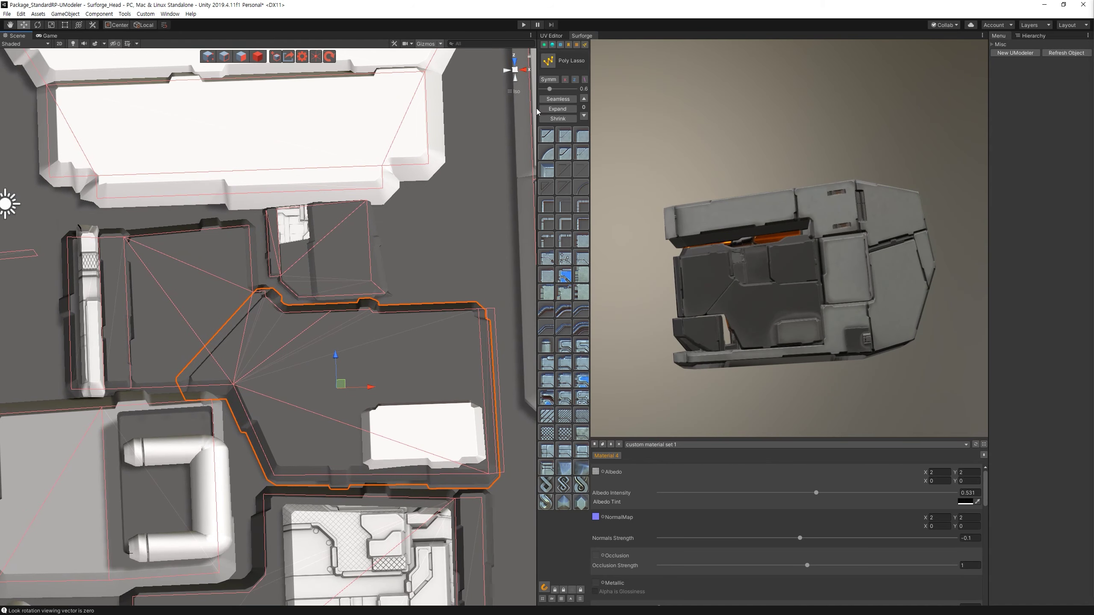
# Make another angled lasso cut and select the resulting narrow diagonal strip.
pyautogui.press('a')
pyautogui.click(282, 311)
pyautogui.click(215, 381)
pyautogui.click(205, 390)
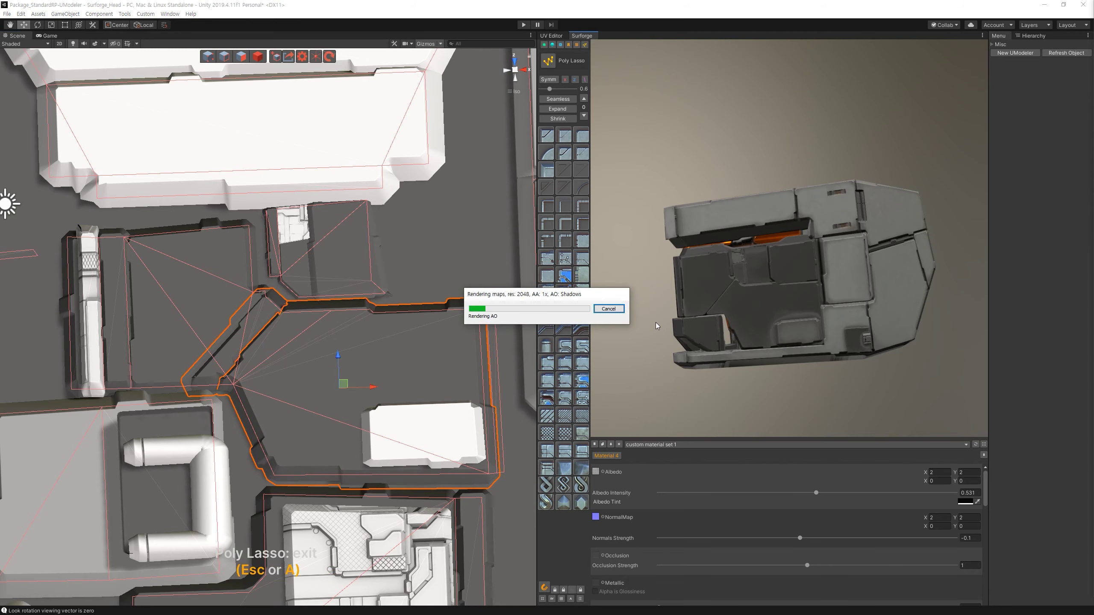
pyautogui.moveTo(655, 322); pyautogui.dragTo(737, 317)
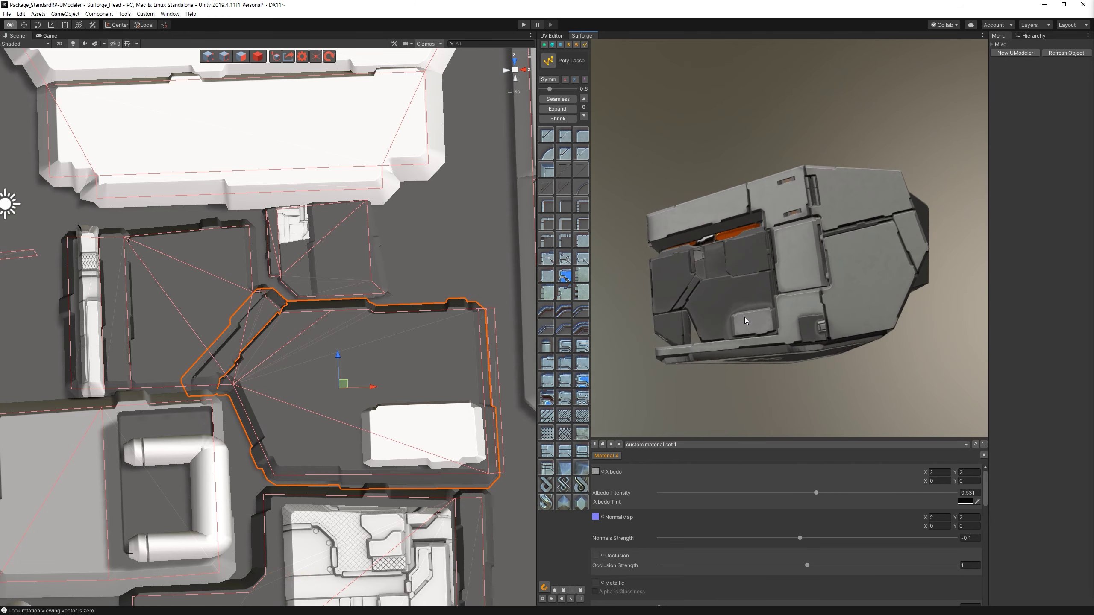
pyautogui.moveTo(746, 317); pyautogui.dragTo(680, 330)
pyautogui.click(273, 324)
# Assign material mask 1 to the strip and orbit the helmet preview to check it.
pyautogui.click(544, 44)
pyautogui.click(544, 91)
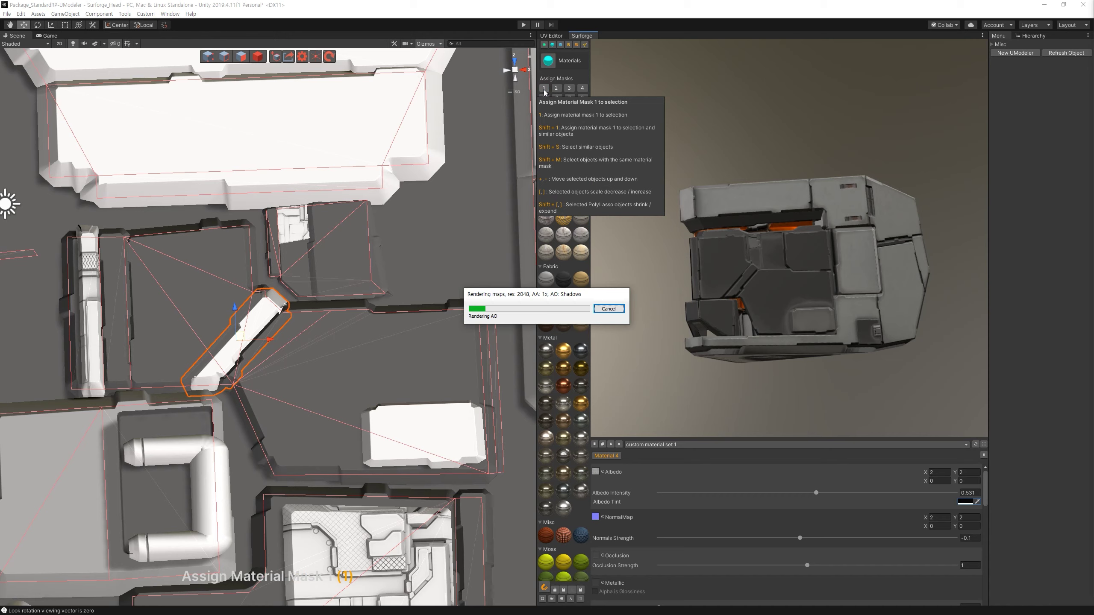
pyautogui.moveTo(698, 255)
pyautogui.mouseDown()
pyautogui.moveTo(754, 259)
pyautogui.moveTo(759, 280)
pyautogui.moveTo(732, 293)
pyautogui.mouseUp()
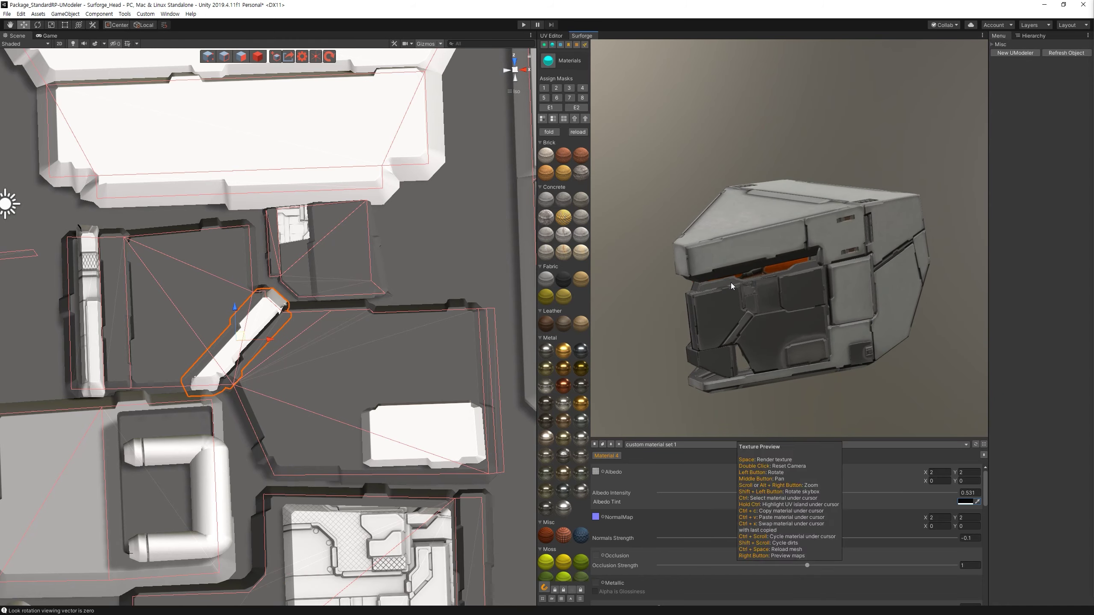
pyautogui.moveTo(732, 293); pyautogui.dragTo(735, 275)
pyautogui.moveTo(719, 267); pyautogui.dragTo(750, 281)
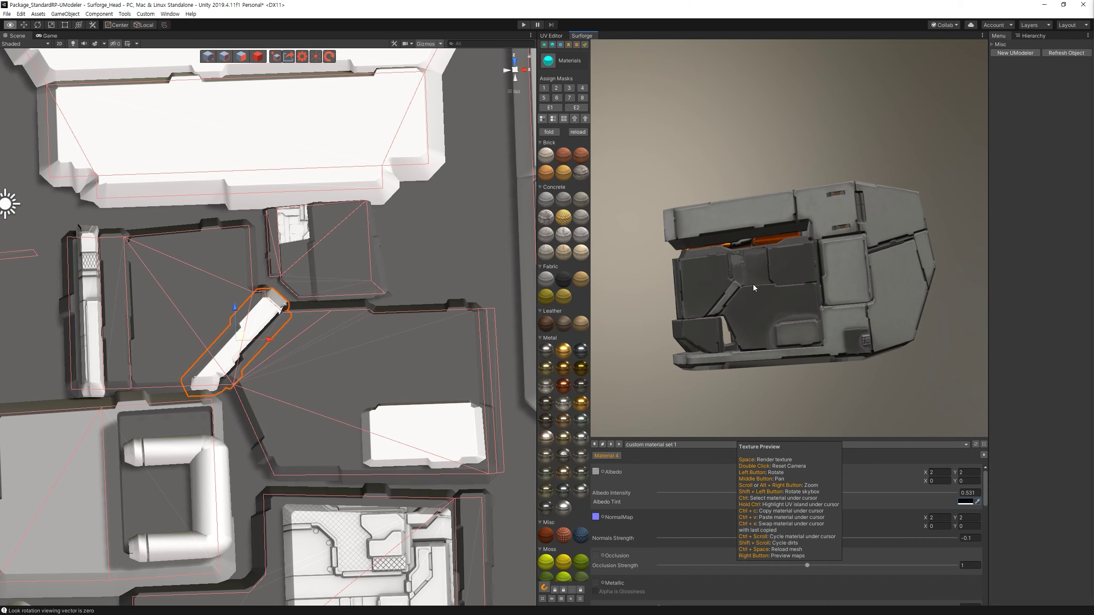
pyautogui.moveTo(752, 284); pyautogui.dragTo(746, 268)
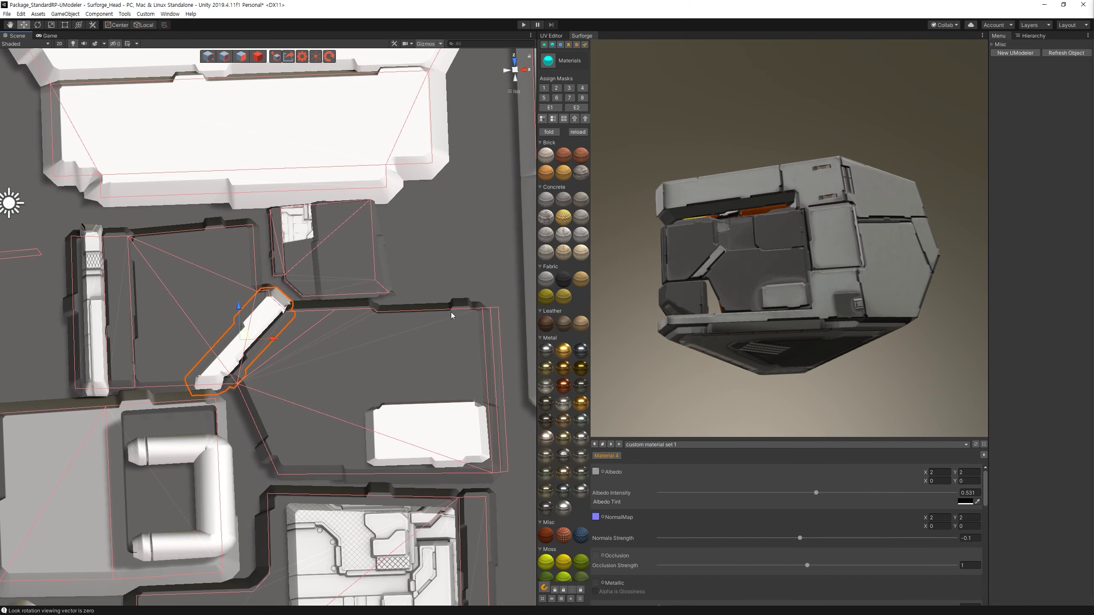
# Split the large floor panel shape with a straight Poly Lasso cut across its lower part.
pyautogui.click(448, 314)
pyautogui.moveTo(448, 314); pyautogui.dragTo(420, 282, button='middle')
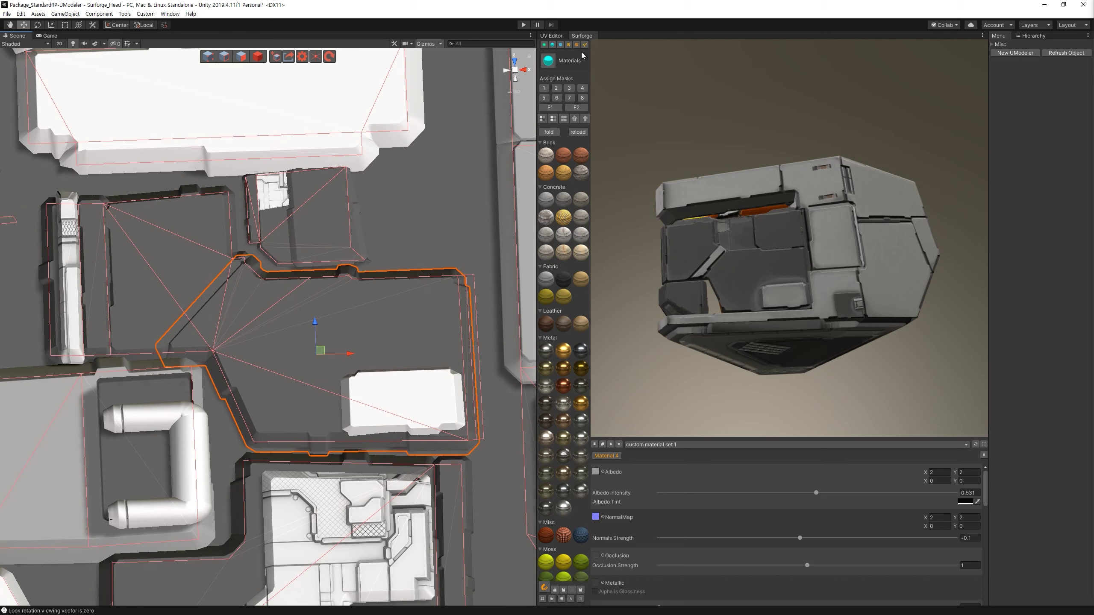
pyautogui.press('a')
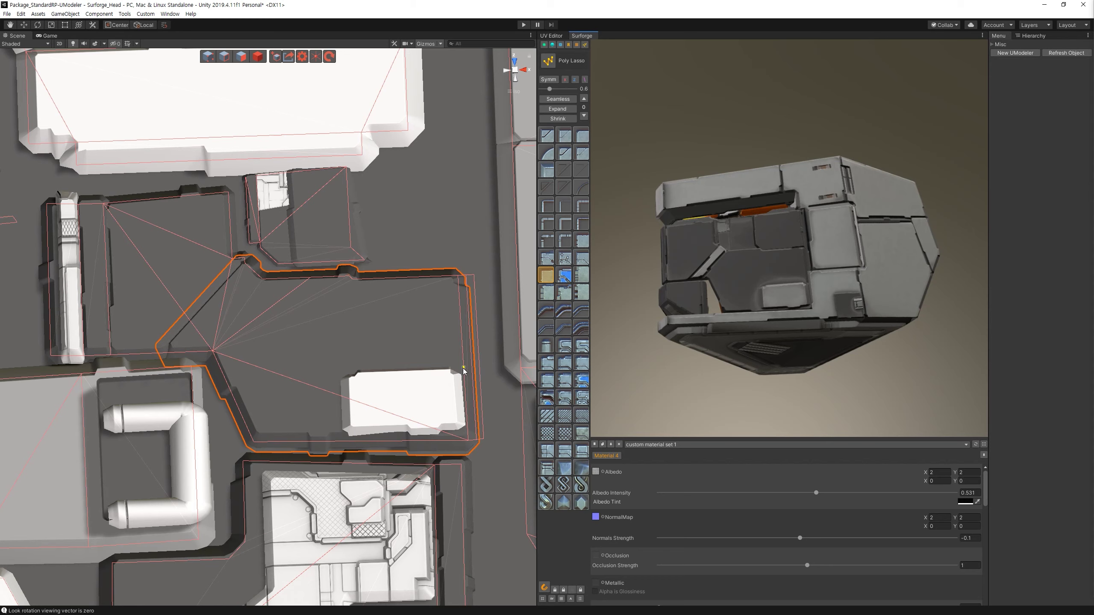
pyautogui.keyDown('ctrl'); pyautogui.click(239, 385); pyautogui.keyUp('ctrl')
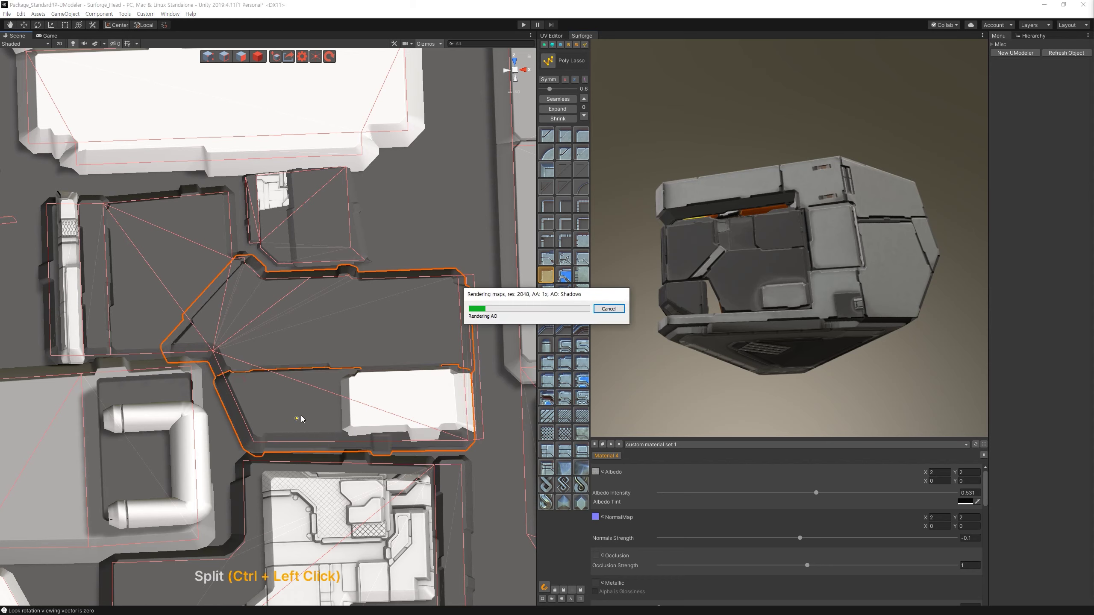
# Inspect the re-rendered helmet and sample the material at a spot on the model.
pyautogui.moveTo(699, 321)
pyautogui.mouseDown()
pyautogui.moveTo(705, 330)
pyautogui.moveTo(712, 307)
pyautogui.moveTo(694, 357)
pyautogui.mouseUp()
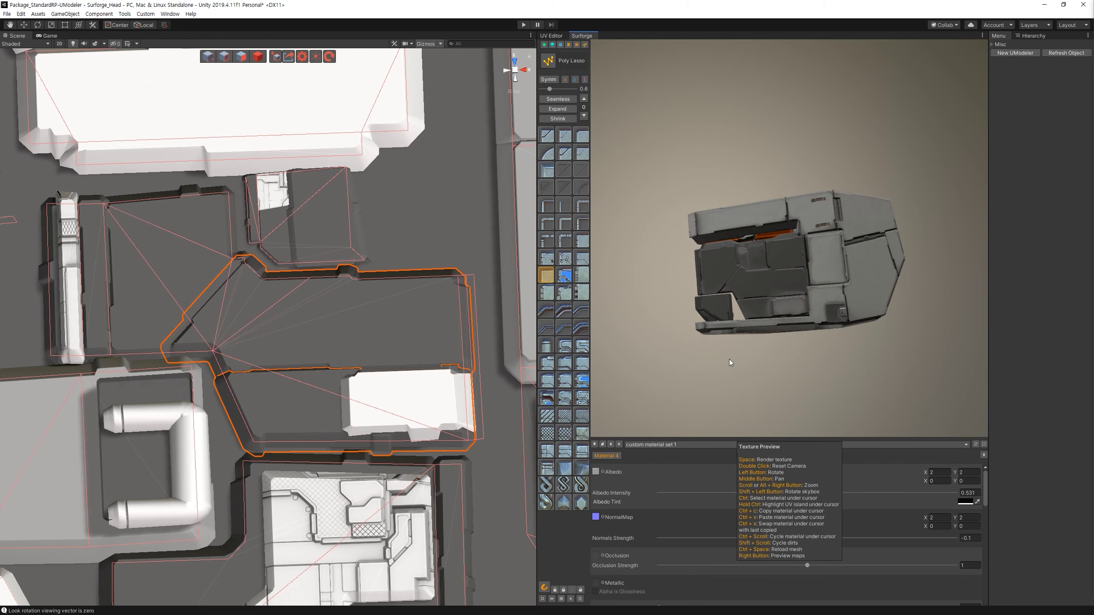
pyautogui.moveTo(817, 236); pyautogui.dragTo(870, 269)
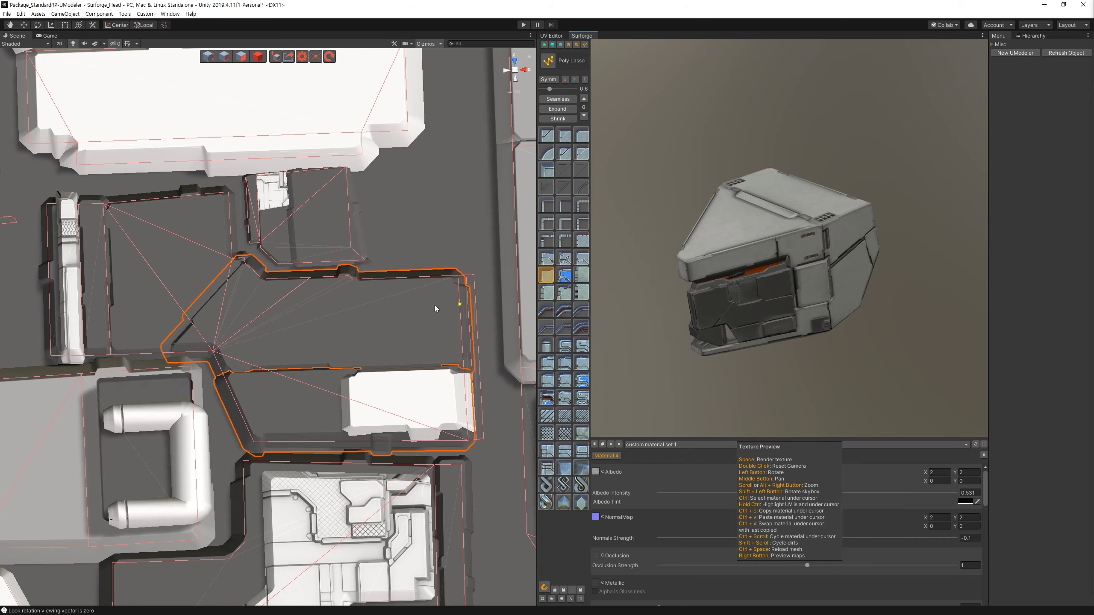
pyautogui.scroll(-6, 435, 308)
pyautogui.moveTo(434, 309); pyautogui.dragTo(307, 217, button='right')
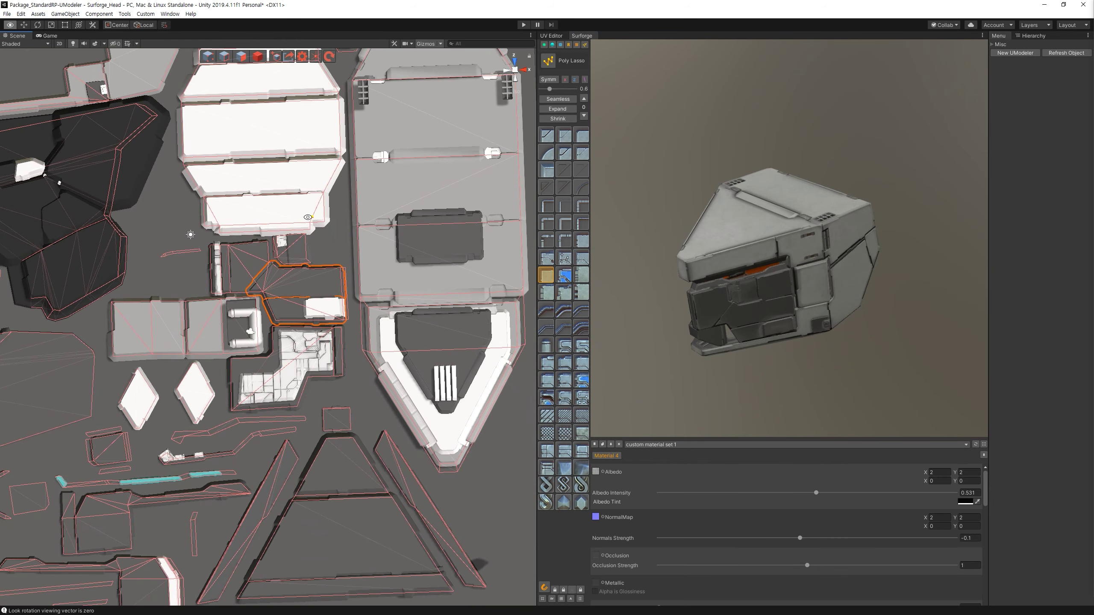
pyautogui.scroll(-3, 307, 217)
pyautogui.keyDown('ctrl'); pyautogui.click(844, 279); pyautogui.keyUp('ctrl')
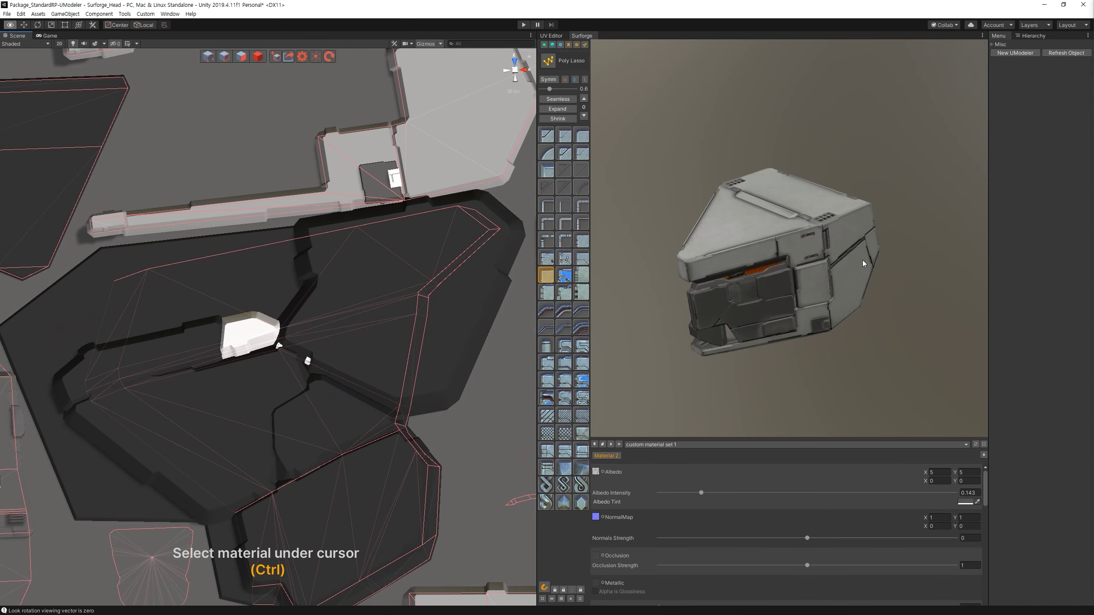
# Pick the orange interior's Material 5 and place a small detail mesh in the dark panel's groove.
pyautogui.moveTo(862, 260); pyautogui.dragTo(929, 226)
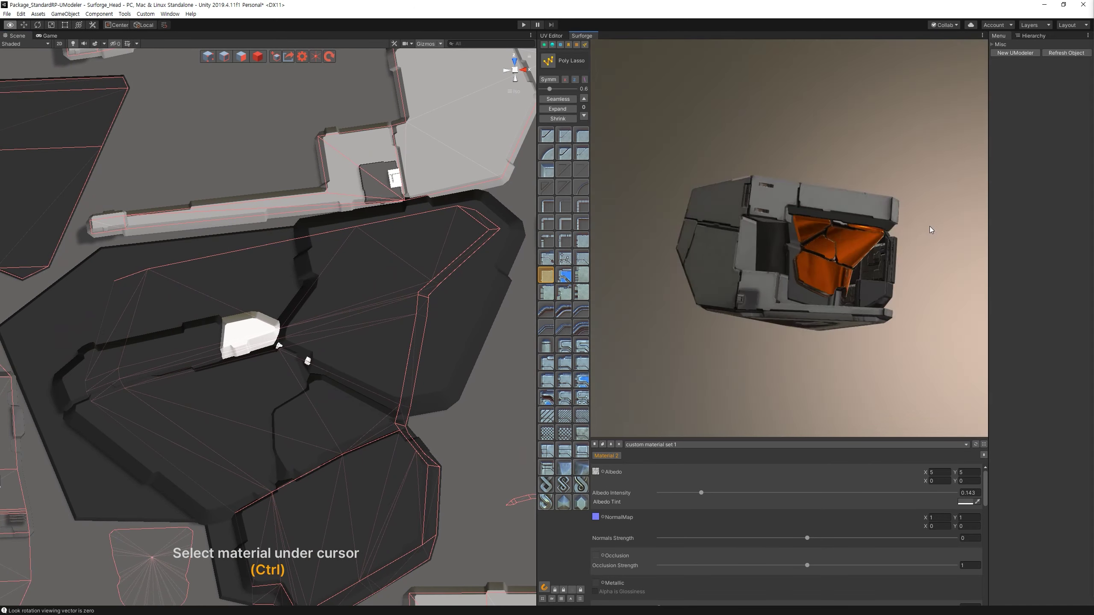
pyautogui.scroll(5, 871, 277)
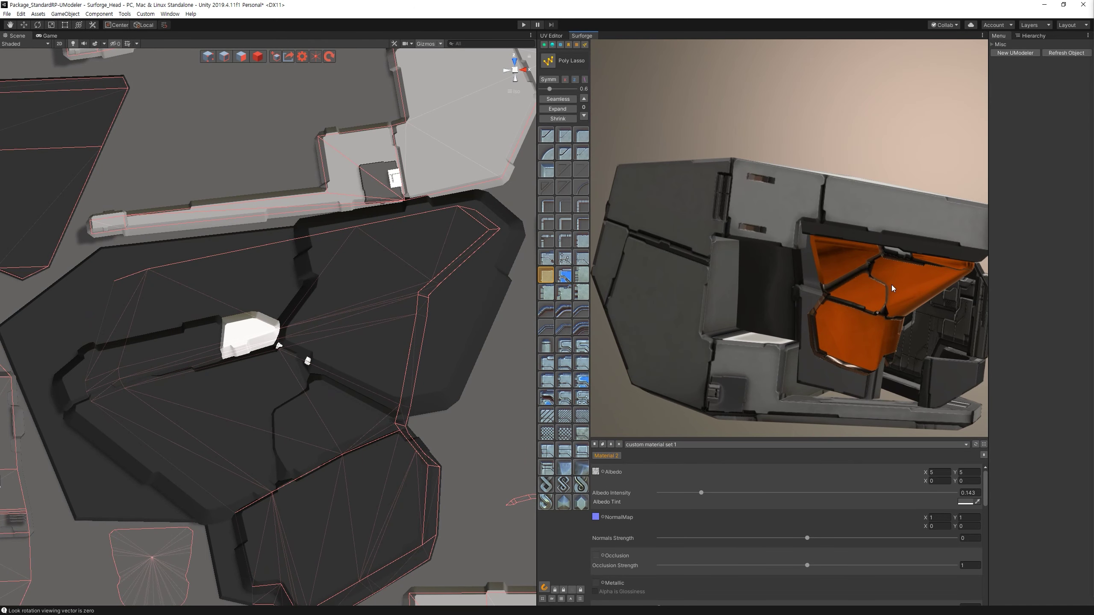
pyautogui.keyDown('ctrl'); pyautogui.click(891, 285); pyautogui.keyUp('ctrl')
pyautogui.click(577, 45)
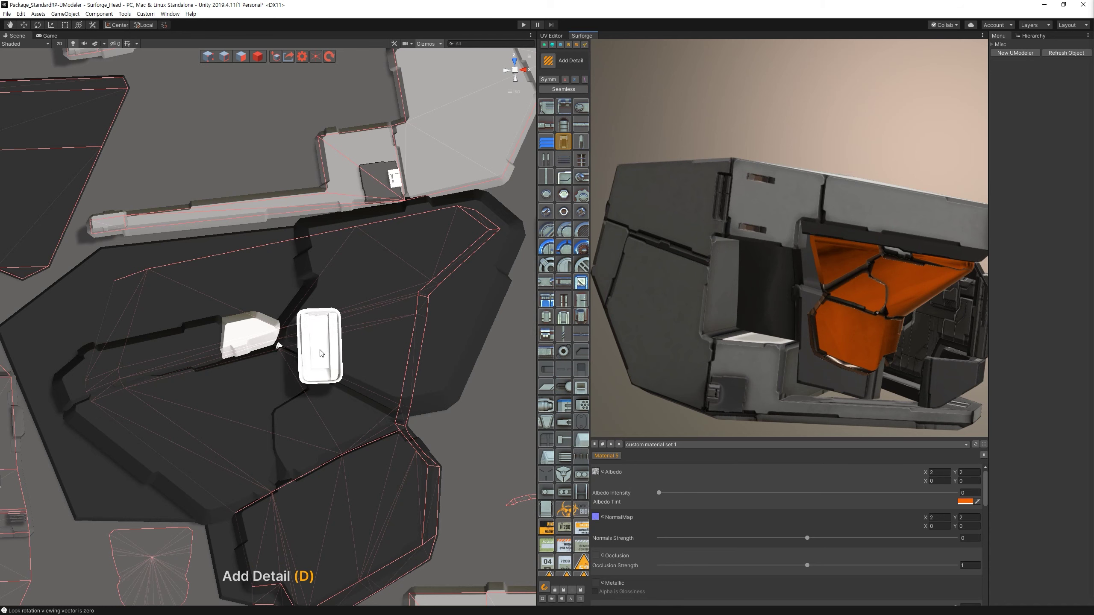
pyautogui.click(307, 361)
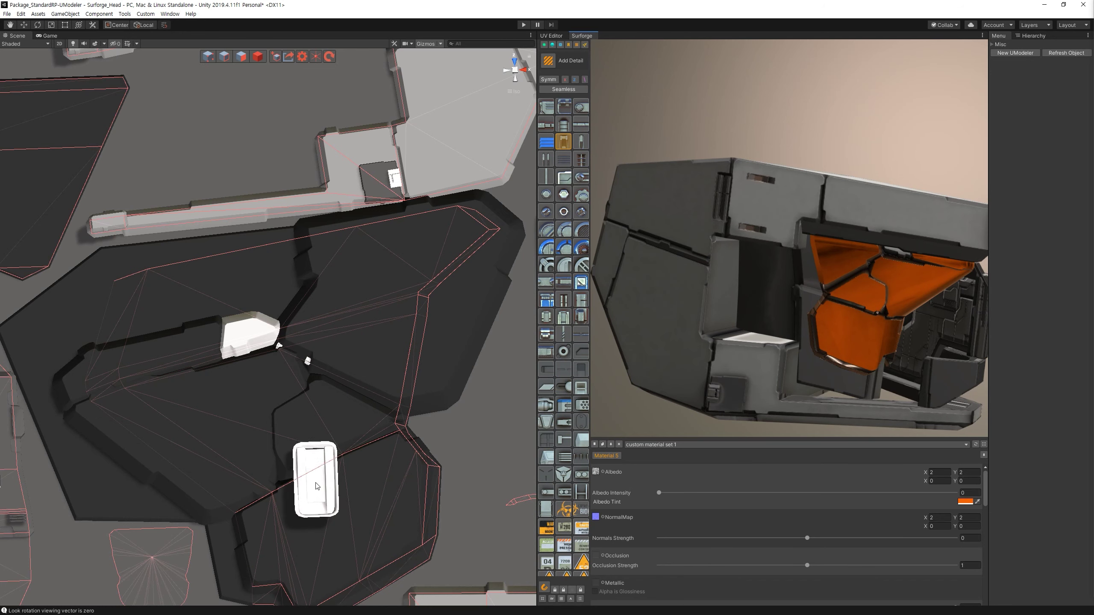
pyautogui.press('Escape')
# Slide the new detail along X into position and shrink it down.
pyautogui.keyDown('alt'); pyautogui.moveTo(324, 473); pyautogui.dragTo(522, 104); pyautogui.keyUp('alt')
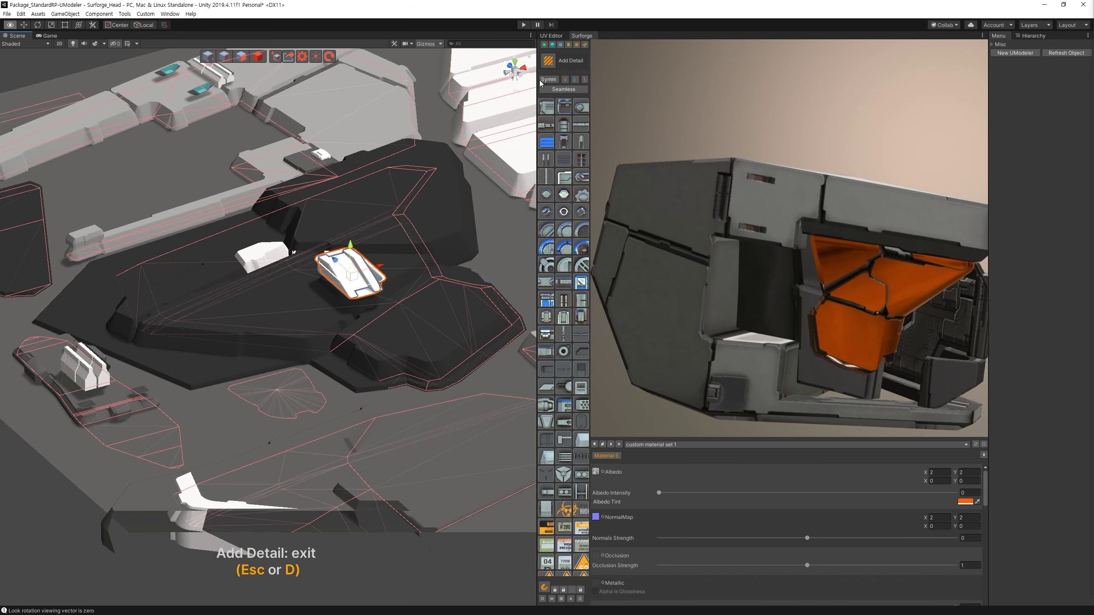
pyautogui.click(515, 63)
pyautogui.moveTo(324, 458); pyautogui.dragTo(330, 465)
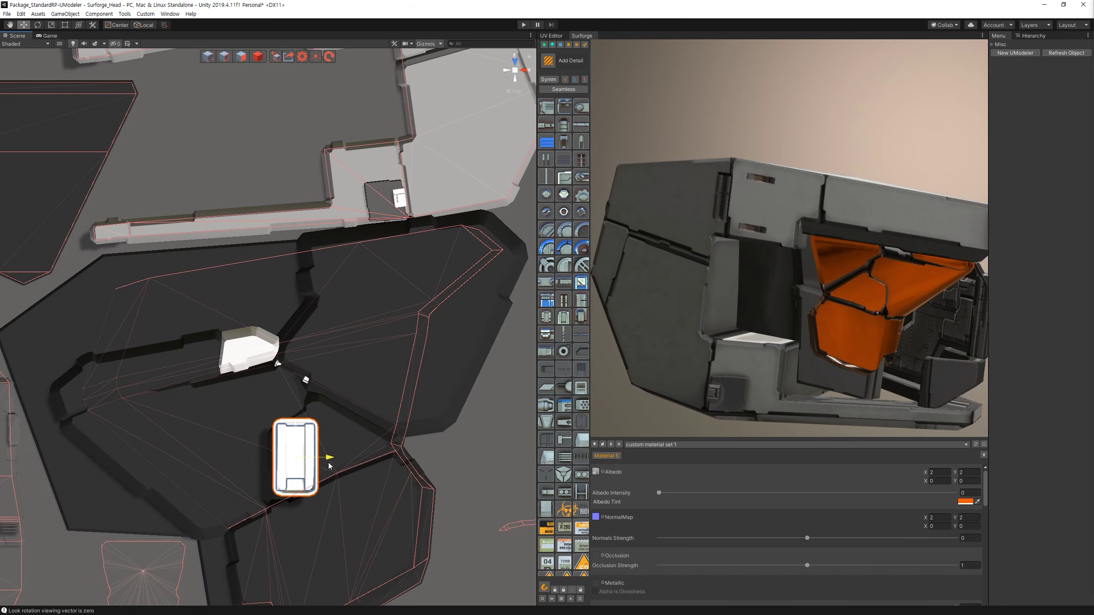
pyautogui.keyDown('alt'); pyautogui.moveTo(313, 479); pyautogui.dragTo(380, 371); pyautogui.keyUp('alt')
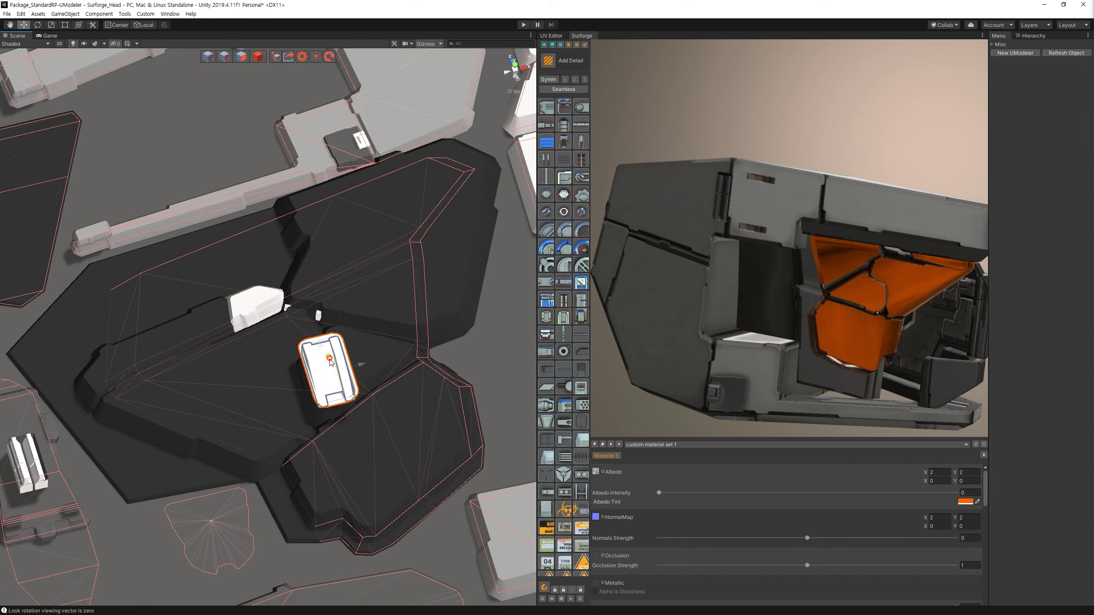
pyautogui.keyDown('alt'); pyautogui.moveTo(330, 362); pyautogui.dragTo(277, 367); pyautogui.keyUp('alt')
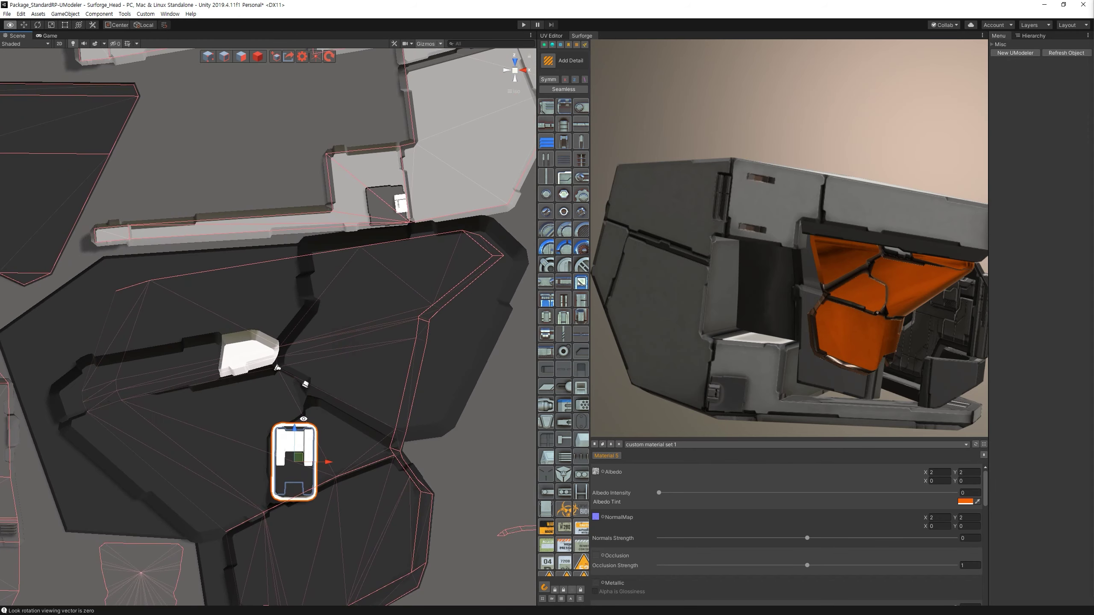
pyautogui.keyDown('alt'); pyautogui.moveTo(303, 418); pyautogui.dragTo(439, 481); pyautogui.keyUp('alt')
pyautogui.moveTo(385, 454); pyautogui.dragTo(343, 450)
pyautogui.press('w')
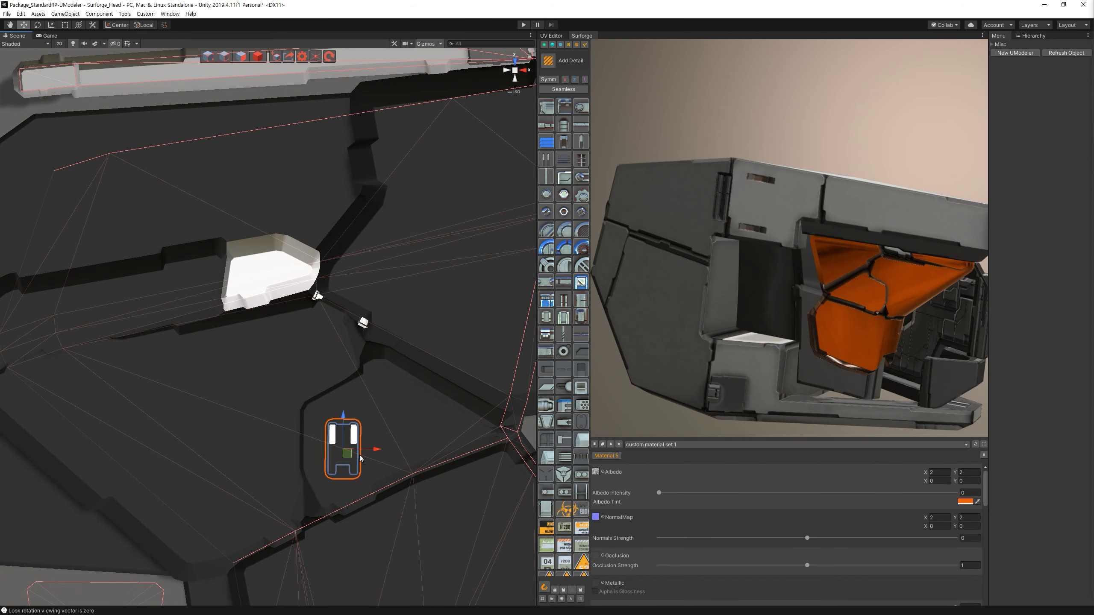
# Reselect the orange Material 5 from the preview and bring up the materials list.
pyautogui.keyDown('alt'); pyautogui.moveTo(342, 450); pyautogui.dragTo(371, 252); pyautogui.keyUp('alt')
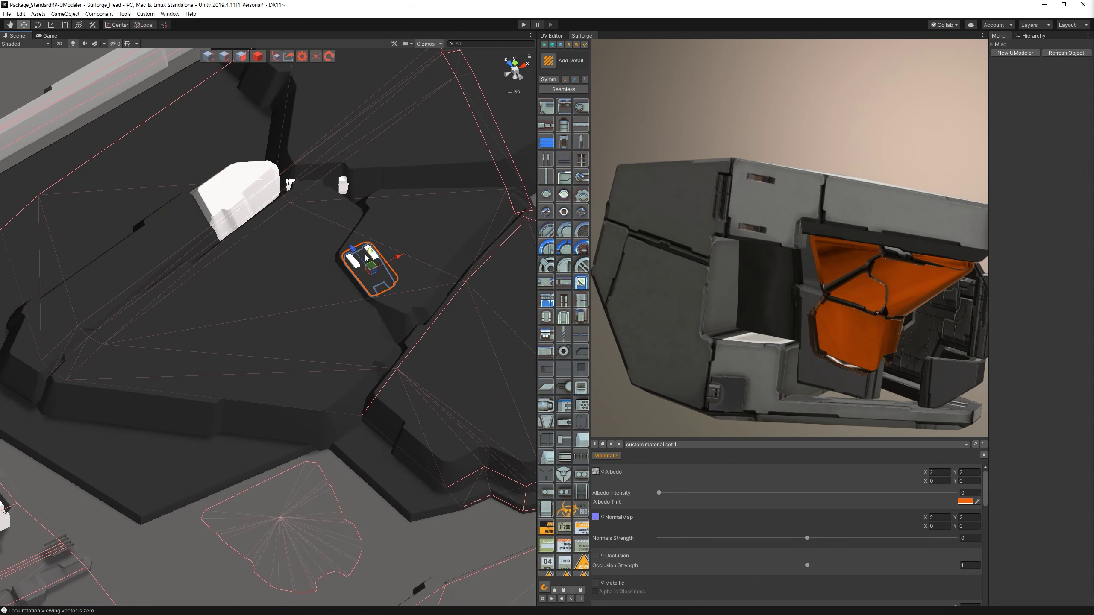
pyautogui.keyDown('alt'); pyautogui.moveTo(398, 228); pyautogui.dragTo(416, 298); pyautogui.keyUp('alt')
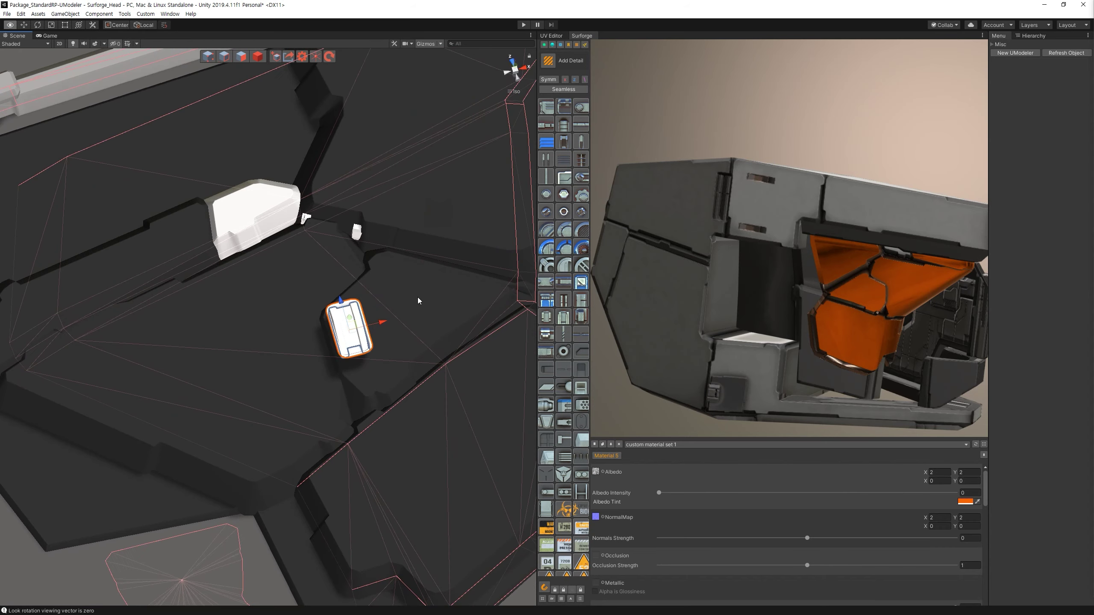
pyautogui.keyDown('ctrl'); pyautogui.click(816, 310); pyautogui.keyUp('ctrl')
pyautogui.keyDown('ctrl'); pyautogui.click(816, 310); pyautogui.keyUp('ctrl')
pyautogui.click(553, 45)
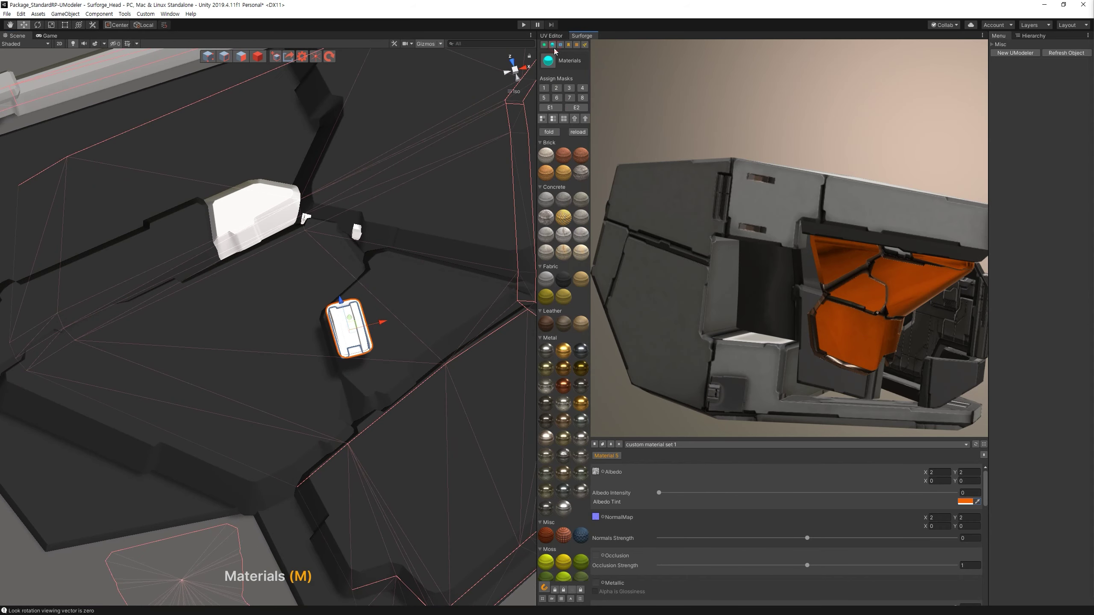
# Give the new detail material mask 5 and render the texture maps.
pyautogui.click(543, 98)
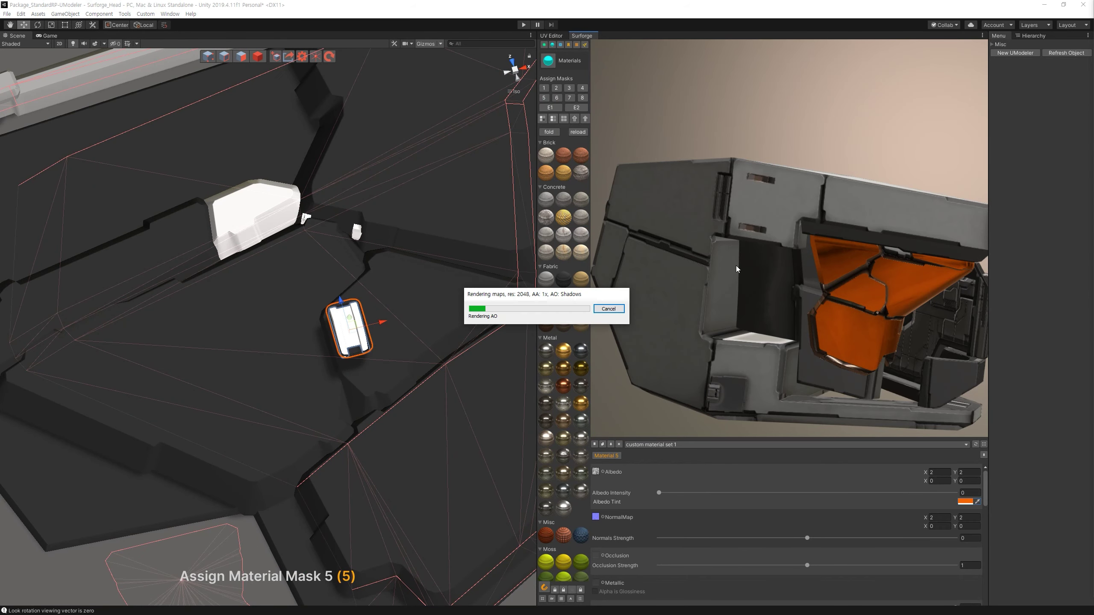
pyautogui.press('space')
pyautogui.moveTo(913, 267)
pyautogui.mouseDown()
pyautogui.moveTo(907, 278)
pyautogui.moveTo(948, 246)
pyautogui.moveTo(915, 245)
pyautogui.moveTo(891, 260)
pyautogui.moveTo(921, 263)
pyautogui.mouseUp()
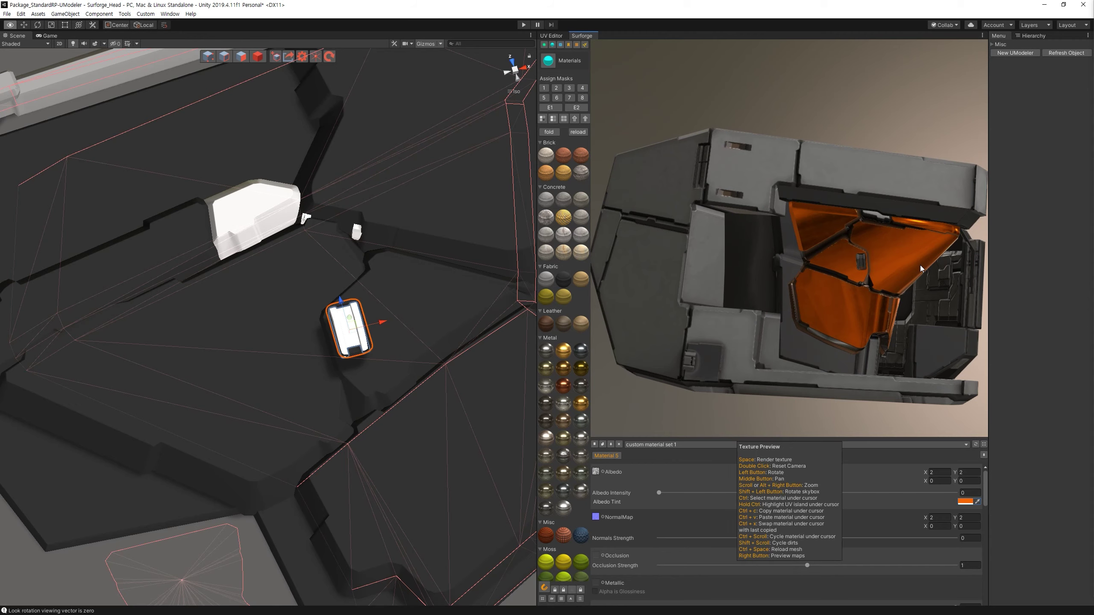
pyautogui.scroll(3, 923, 272)
# Assign material mask 4 to the rectangular UV island in the centre column and re-render.
pyautogui.press('ctrl')
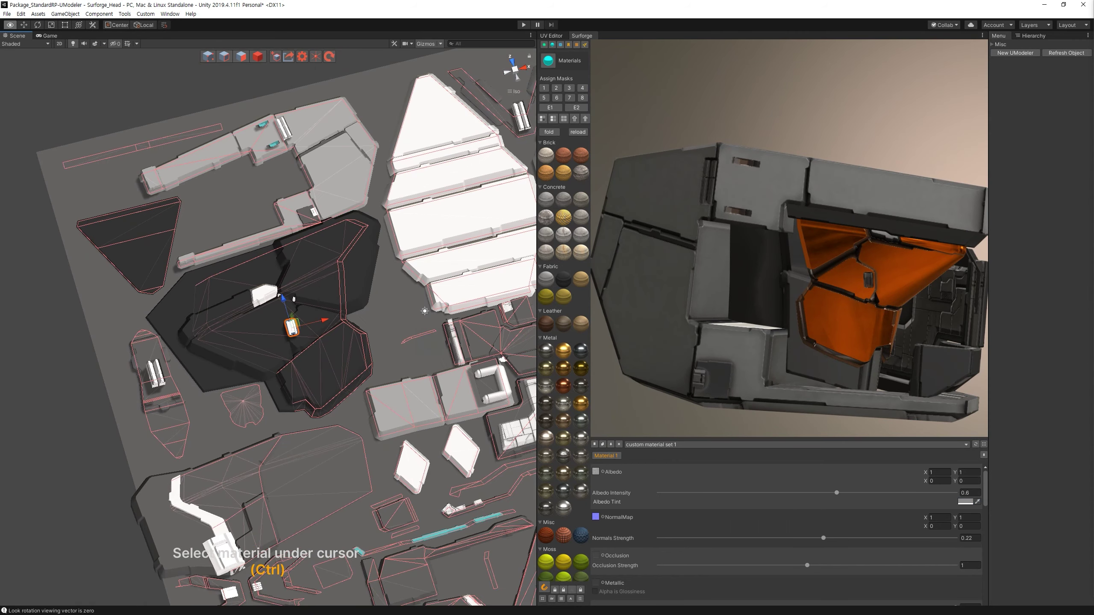
pyautogui.moveTo(710, 274)
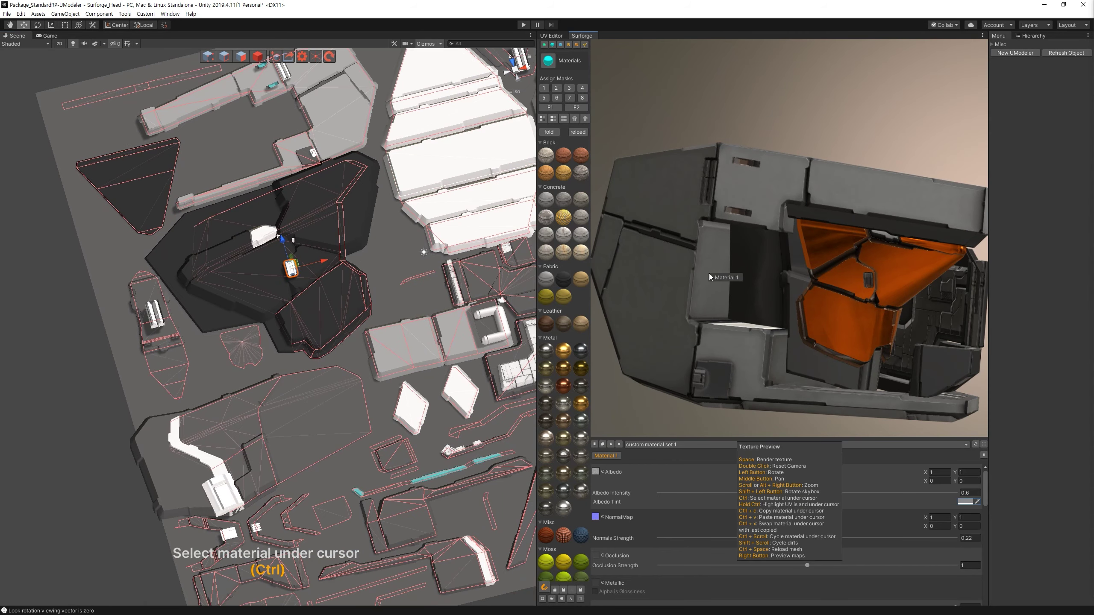
pyautogui.keyDown('alt'); pyautogui.moveTo(476, 400); pyautogui.dragTo(343, 254); pyautogui.keyUp('alt')
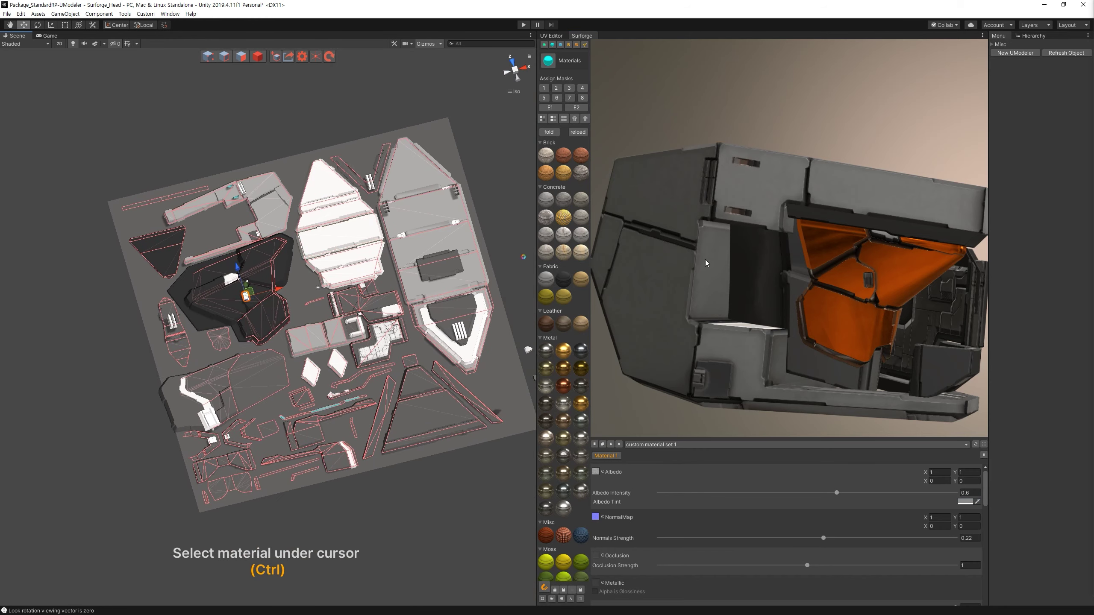
pyautogui.moveTo(706, 262)
pyautogui.keyDown('alt'); pyautogui.moveTo(524, 256); pyautogui.dragTo(488, 359); pyautogui.keyUp('alt')
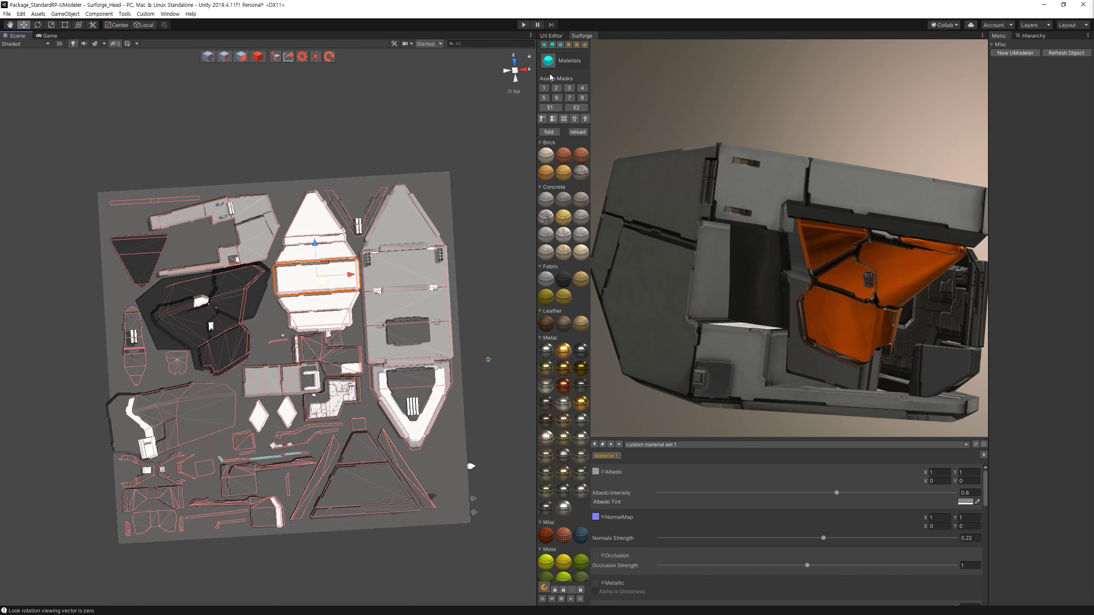
pyautogui.click(582, 88)
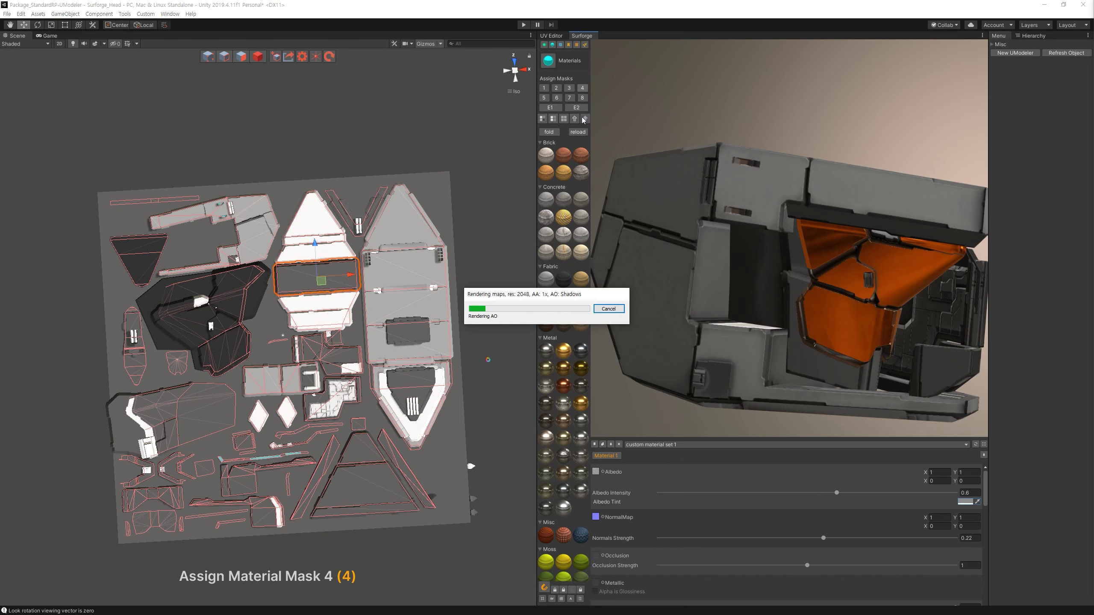
pyautogui.press('space')
# Orbit the helmet preview and shift the UV layout to inspect the orange panels.
pyautogui.moveTo(682, 233)
pyautogui.mouseDown()
pyautogui.moveTo(698, 269)
pyautogui.moveTo(727, 267)
pyautogui.mouseUp()
pyautogui.moveTo(454, 175); pyautogui.dragTo(421, 259, button='right')
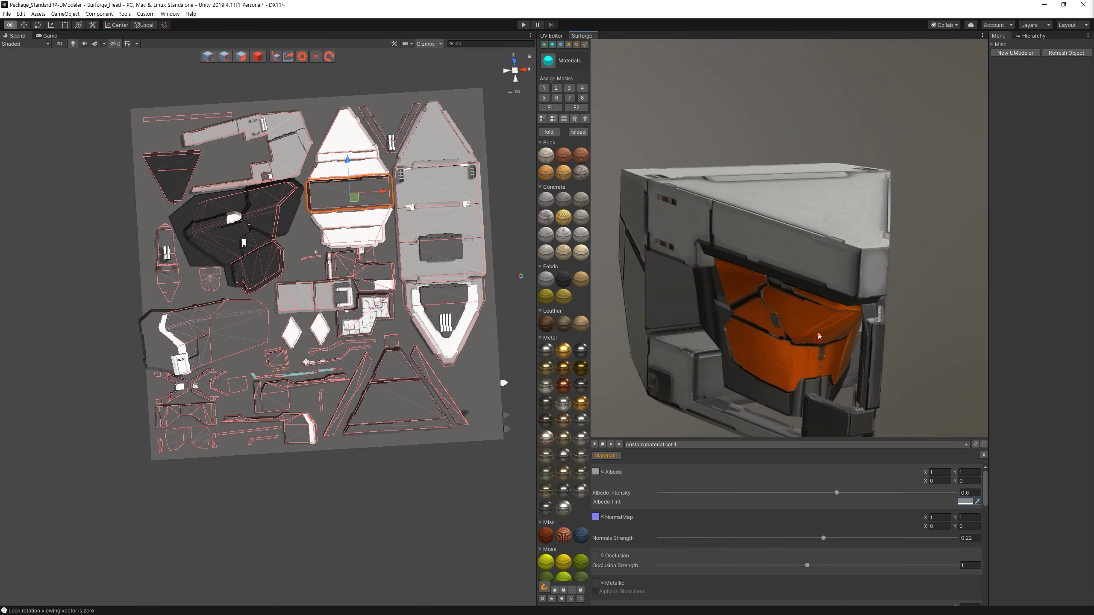
pyautogui.moveTo(818, 336); pyautogui.dragTo(865, 342)
pyautogui.moveTo(258, 426); pyautogui.dragTo(537, 57, button='middle')
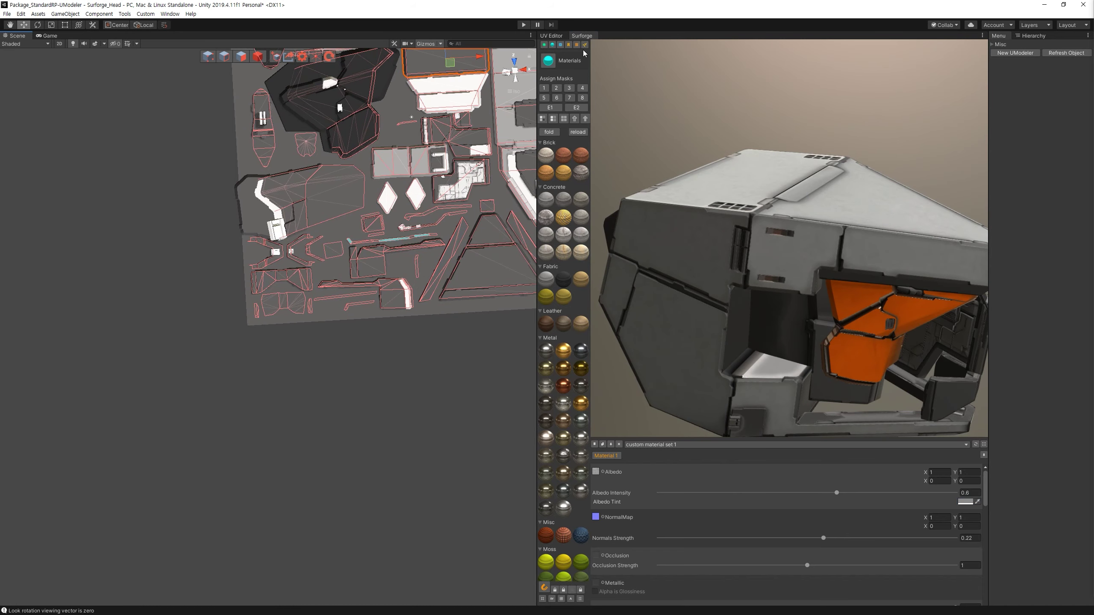
# Select the small two-lobed UV island at the lower left with Poly Lasso.
pyautogui.press('a')
pyautogui.doubleClick(298, 305)
pyautogui.click(293, 306)
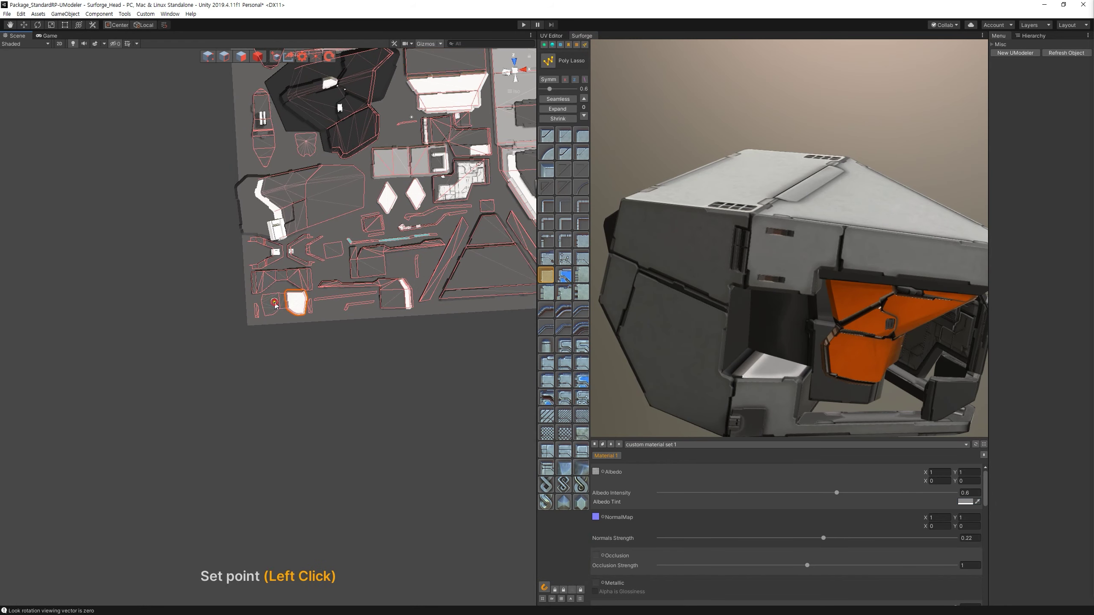
pyautogui.press('Escape')
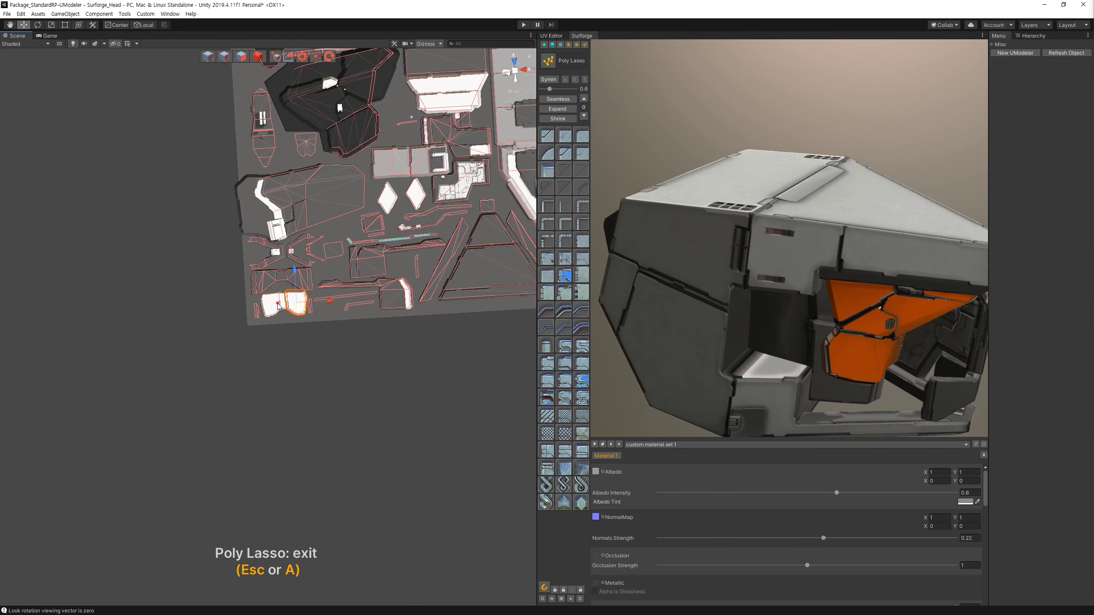
pyautogui.scroll(5, 286, 303)
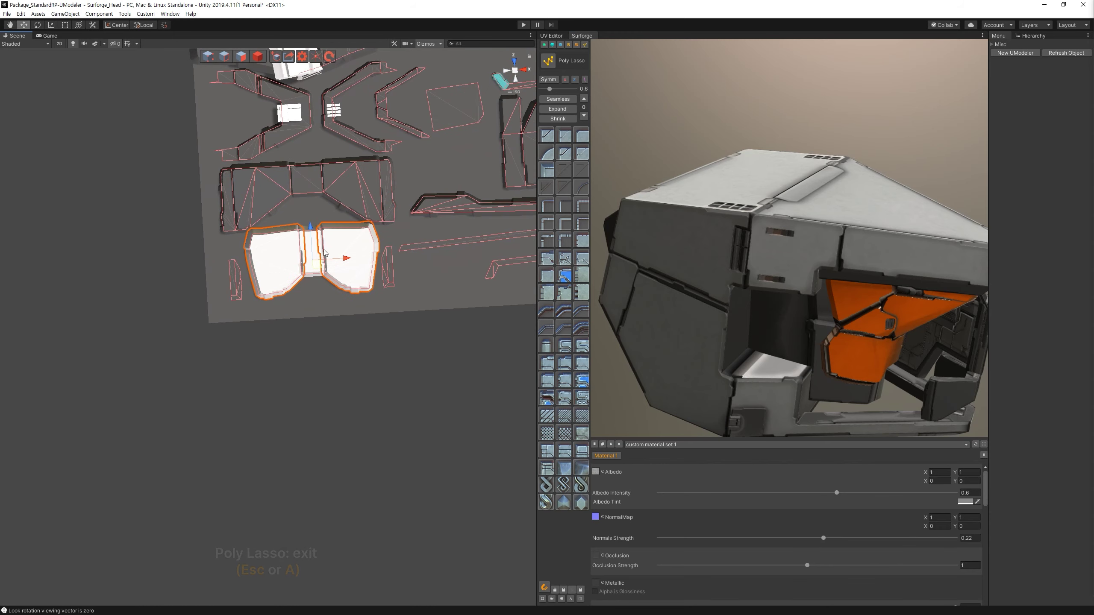
# Give that island material mask 4, re-render, and pick the orange Material 5 from the helmet.
pyautogui.click(552, 45)
pyautogui.click(582, 88)
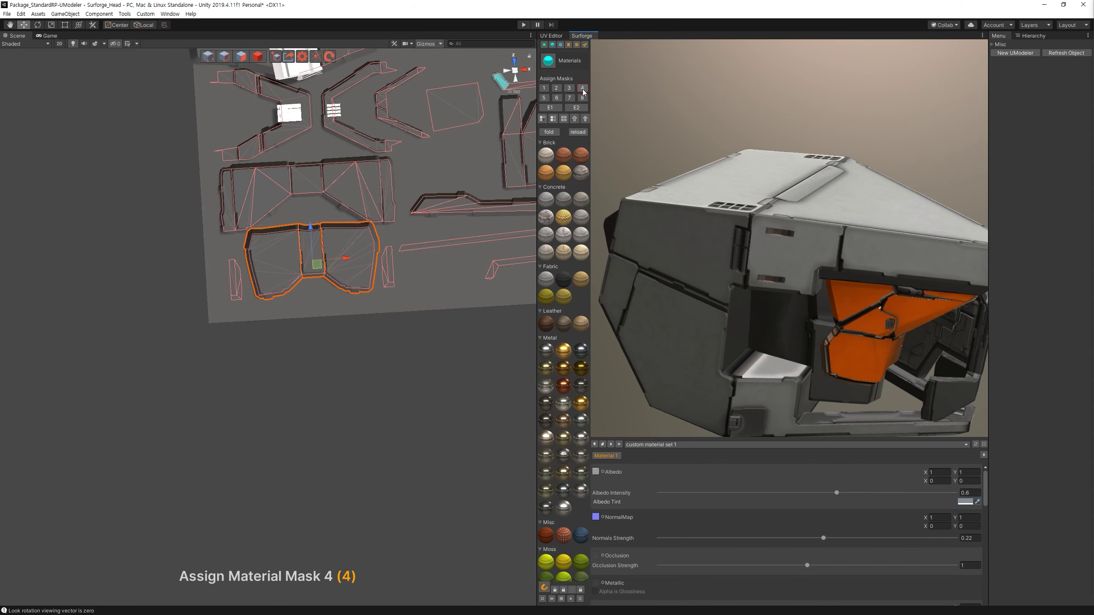
pyautogui.press('space')
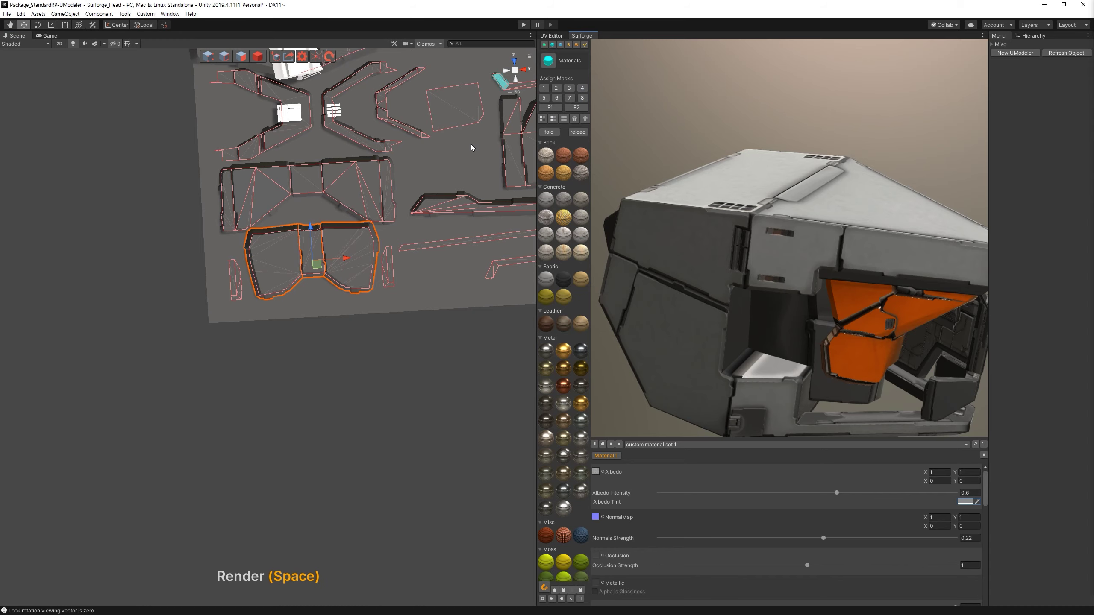
pyautogui.moveTo(786, 290)
pyautogui.mouseDown(button='right')
pyautogui.moveTo(669, 190)
pyautogui.moveTo(830, 281)
pyautogui.mouseUp(button='right')
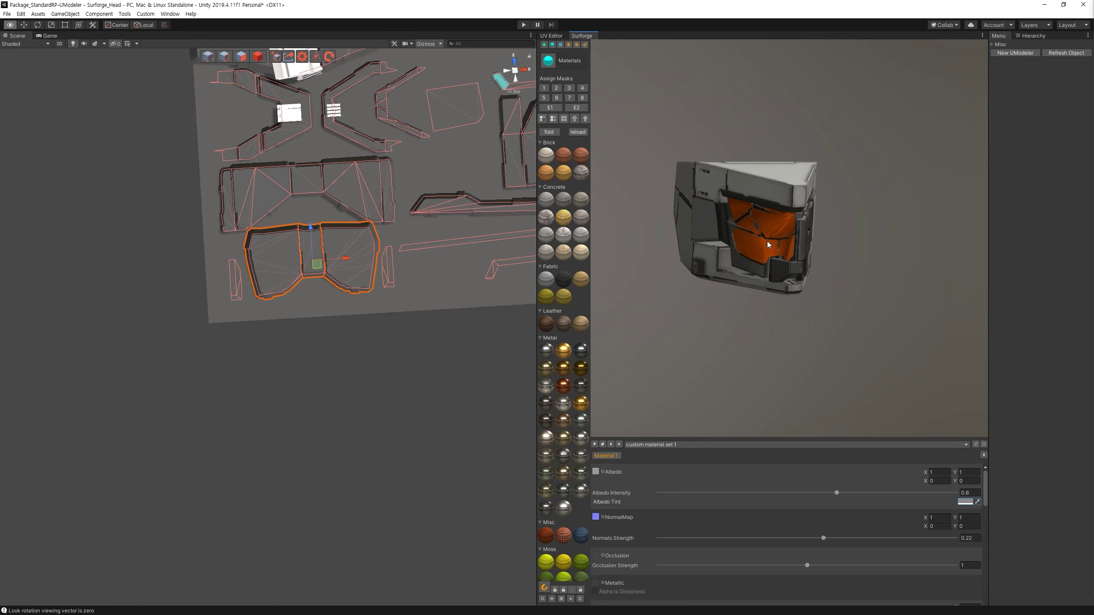
pyautogui.keyDown('ctrl'); pyautogui.click(758, 264); pyautogui.keyUp('ctrl')
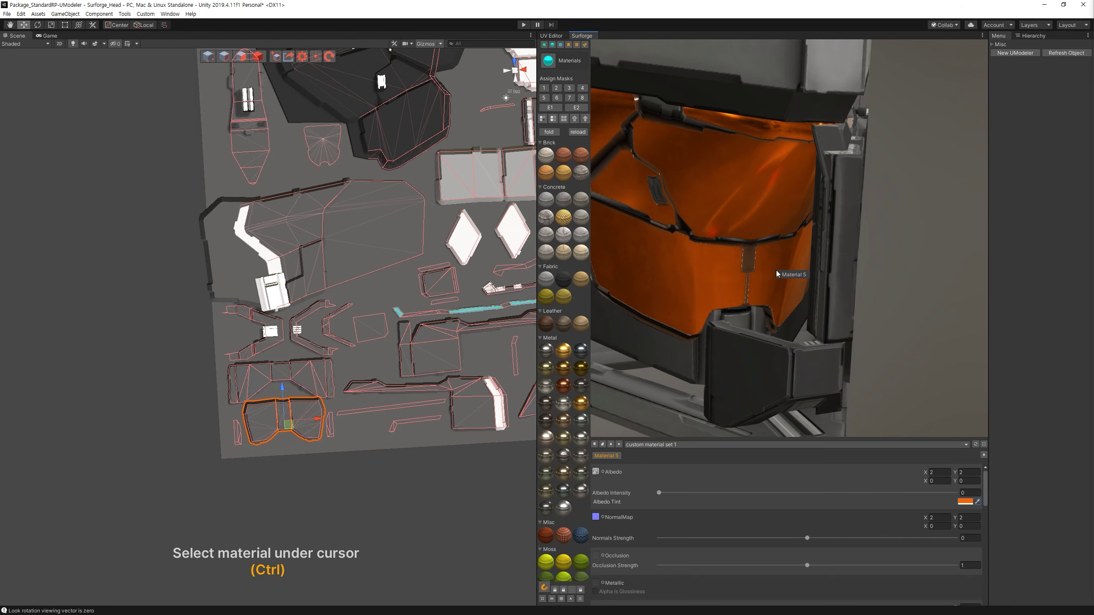
# Place a small detail mesh from the palette on the dark UV island.
pyautogui.keyDown('alt'); pyautogui.moveTo(472, 190); pyautogui.dragTo(460, 341); pyautogui.keyUp('alt')
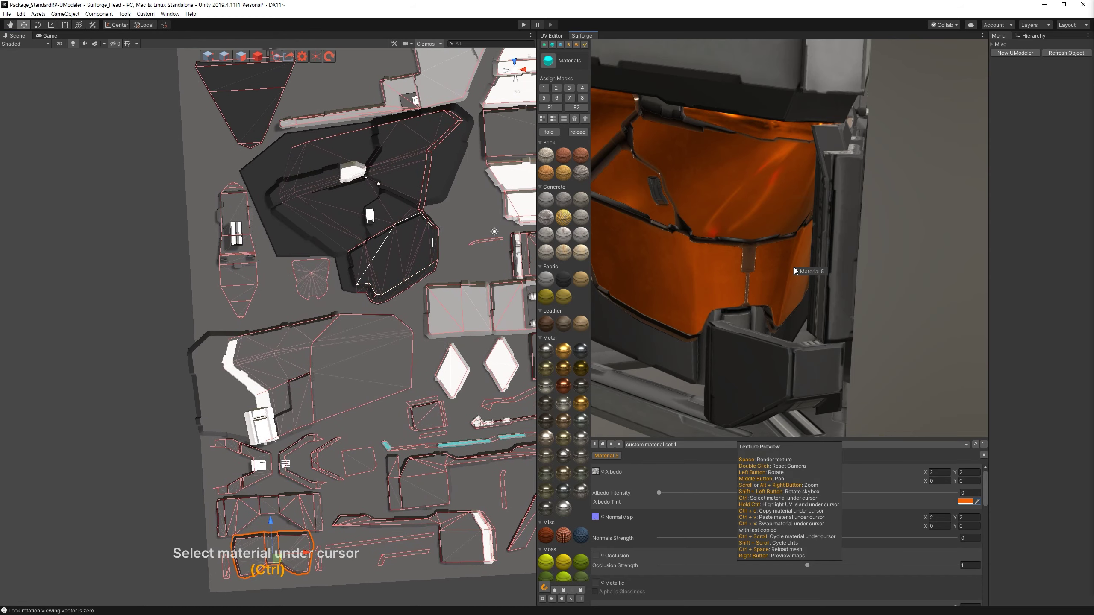
pyautogui.keyDown('alt'); pyautogui.moveTo(431, 302); pyautogui.dragTo(560, 338, button='right'); pyautogui.keyUp('alt')
pyautogui.keyDown('alt'); pyautogui.scroll(3, 387, 203); pyautogui.keyUp('alt')
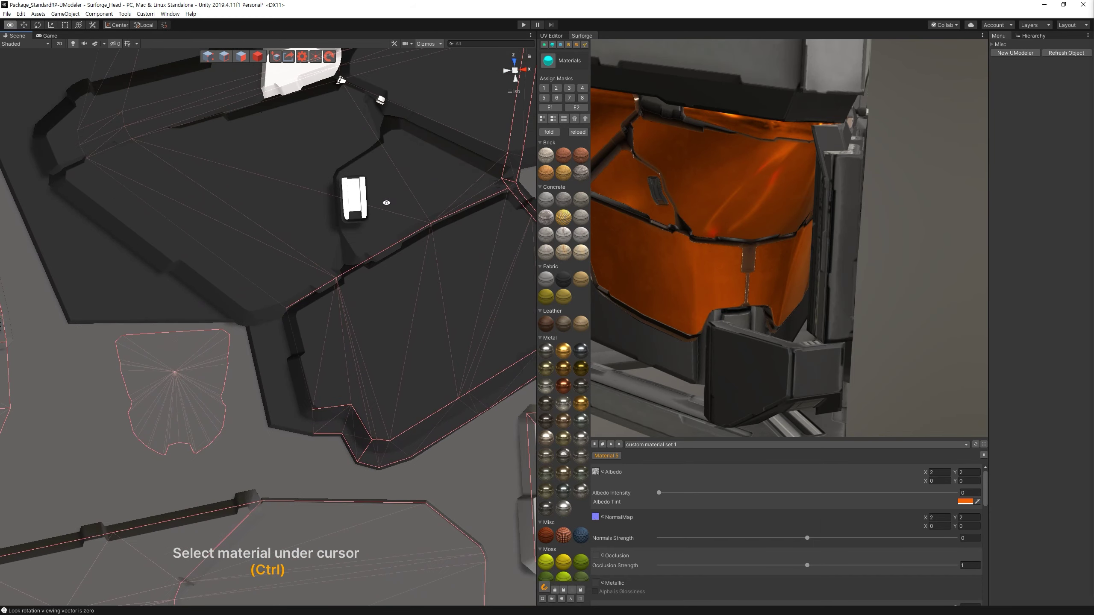
pyautogui.click(576, 45)
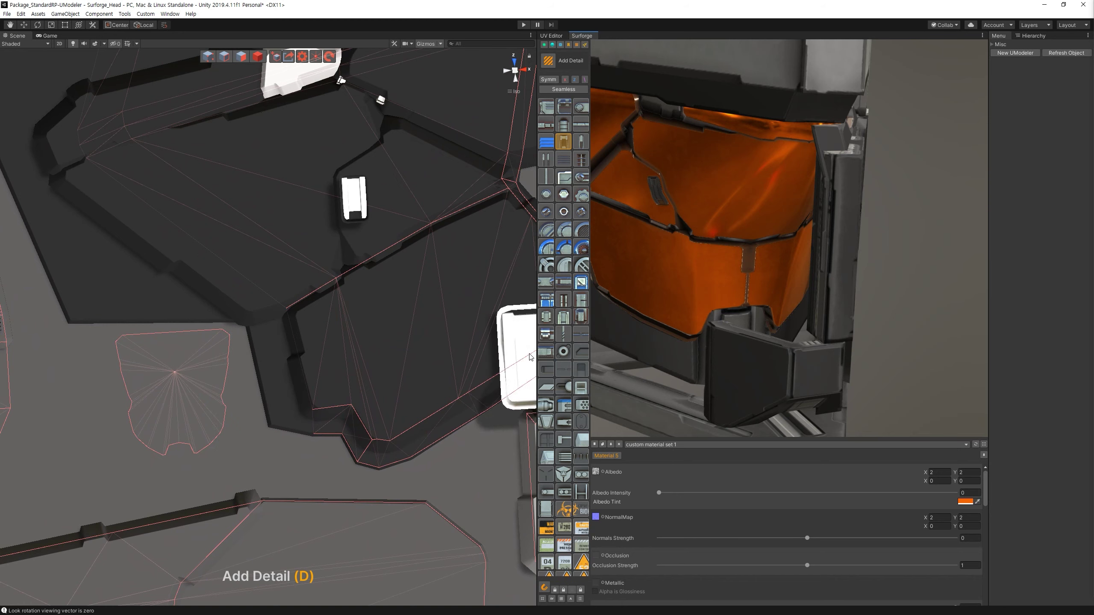
pyautogui.click(567, 457)
pyautogui.click(284, 352)
pyautogui.press('Escape')
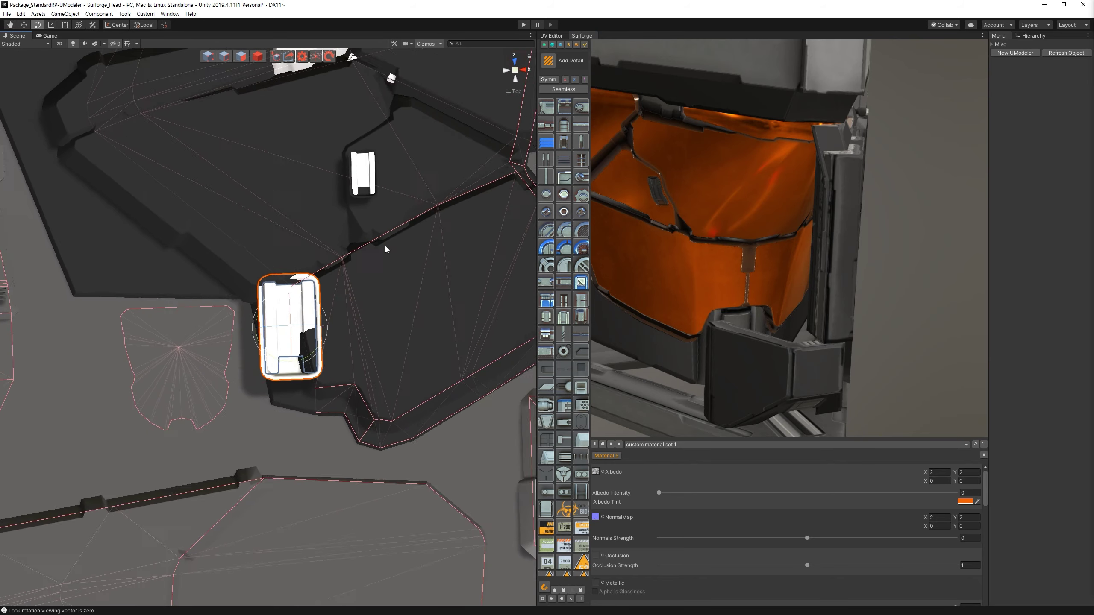
# Move, rotate and scale the trial detail, rendering the maps to preview it.
pyautogui.press('w')
pyautogui.moveTo(314, 351)
pyautogui.mouseDown()
pyautogui.moveTo(265, 353)
pyautogui.moveTo(303, 346)
pyautogui.moveTo(293, 320)
pyautogui.mouseUp()
pyautogui.press('e')
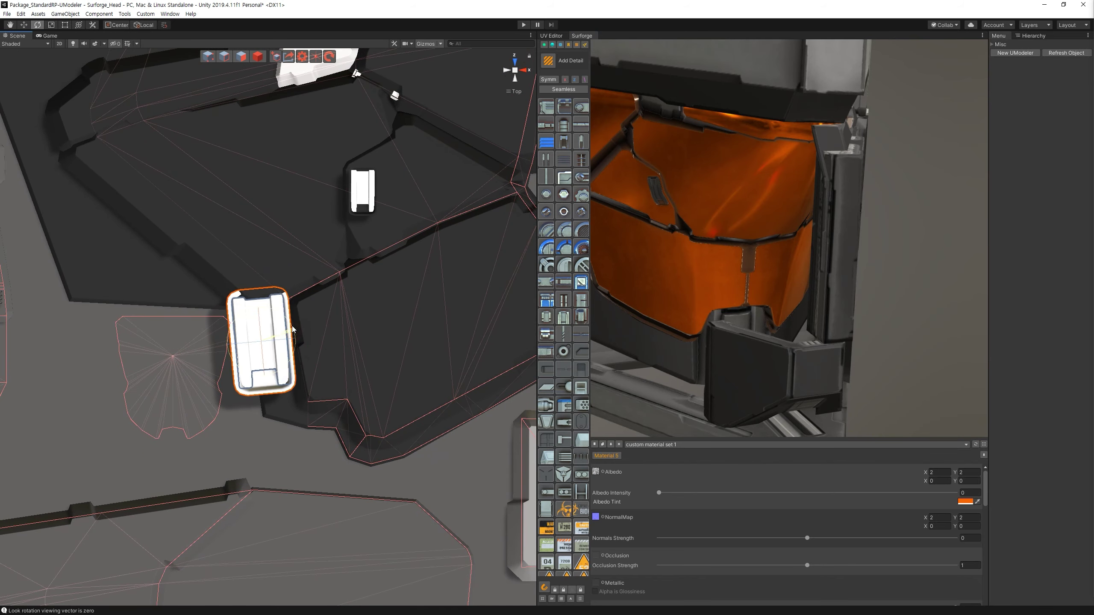
pyautogui.press('w')
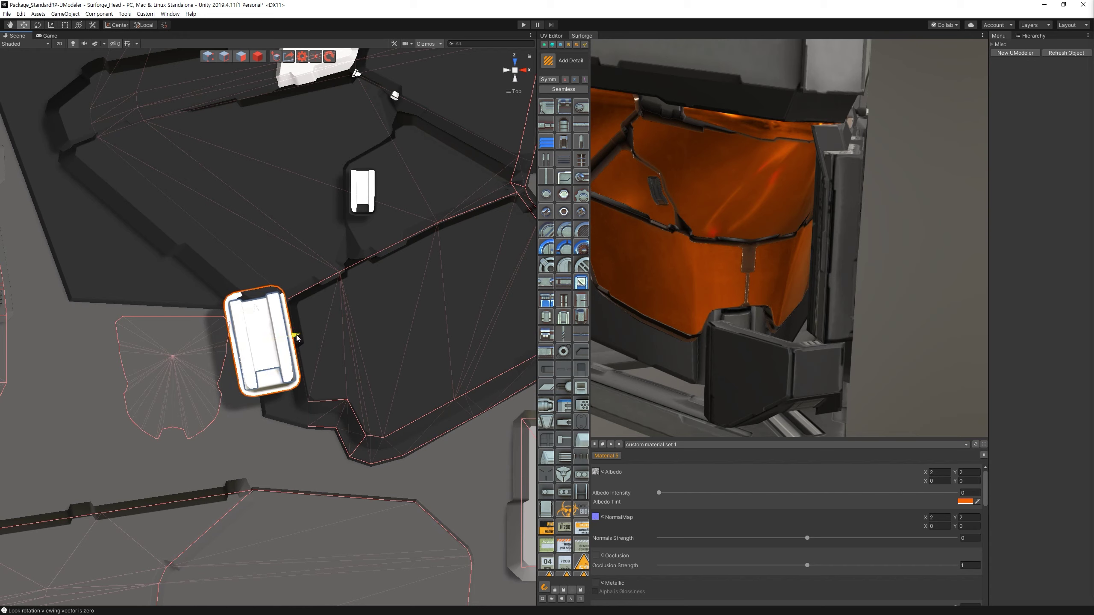
pyautogui.moveTo(296, 336)
pyautogui.mouseDown()
pyautogui.moveTo(306, 336)
pyautogui.moveTo(276, 365)
pyautogui.moveTo(291, 323)
pyautogui.mouseUp()
pyautogui.press('r')
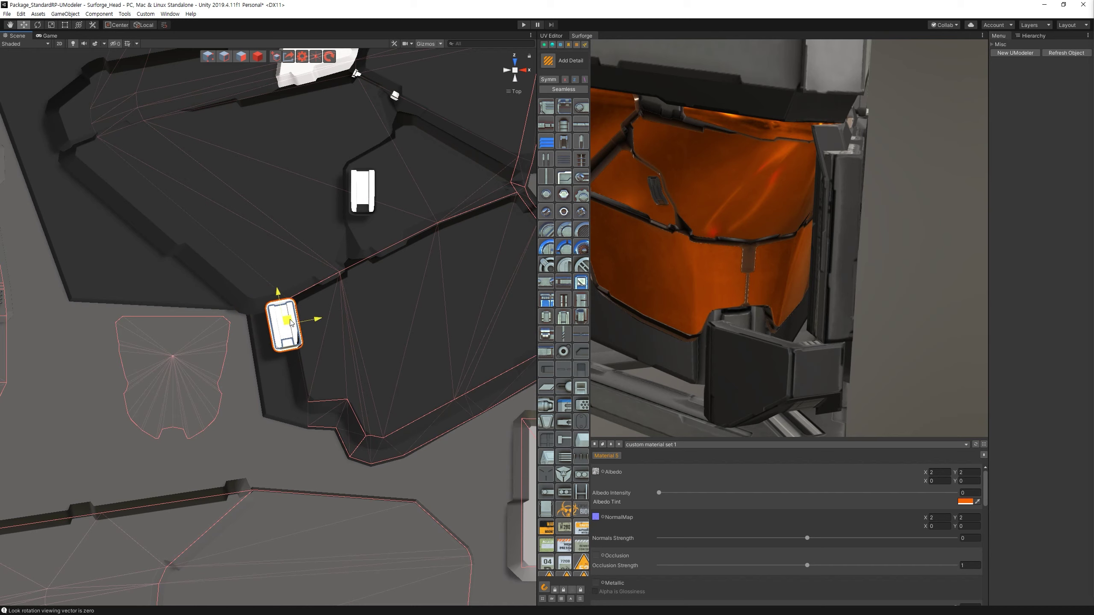
pyautogui.press('space')
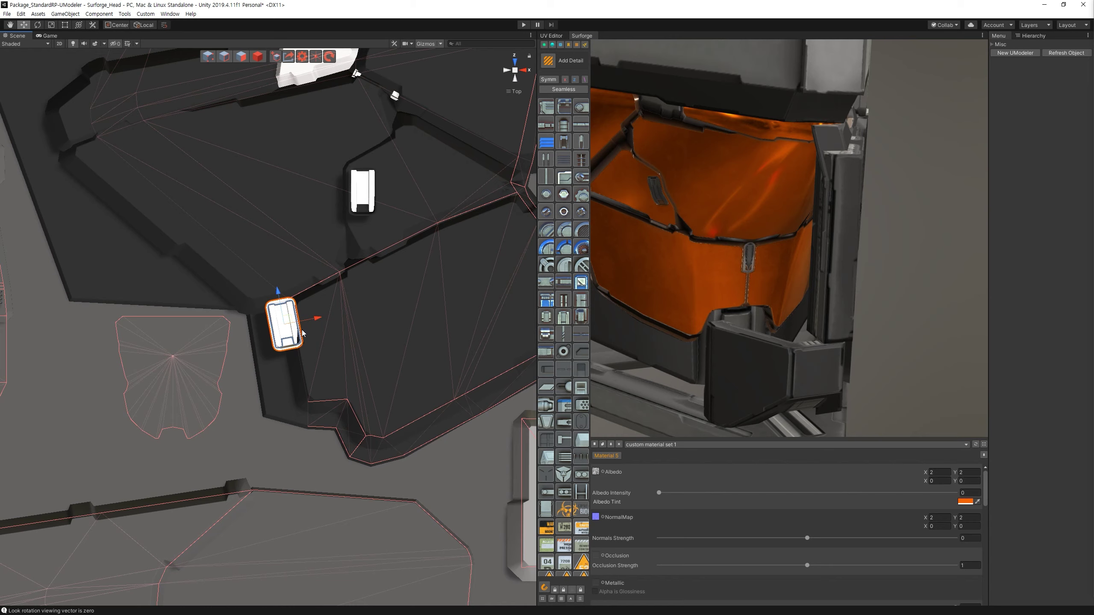
pyautogui.press('e')
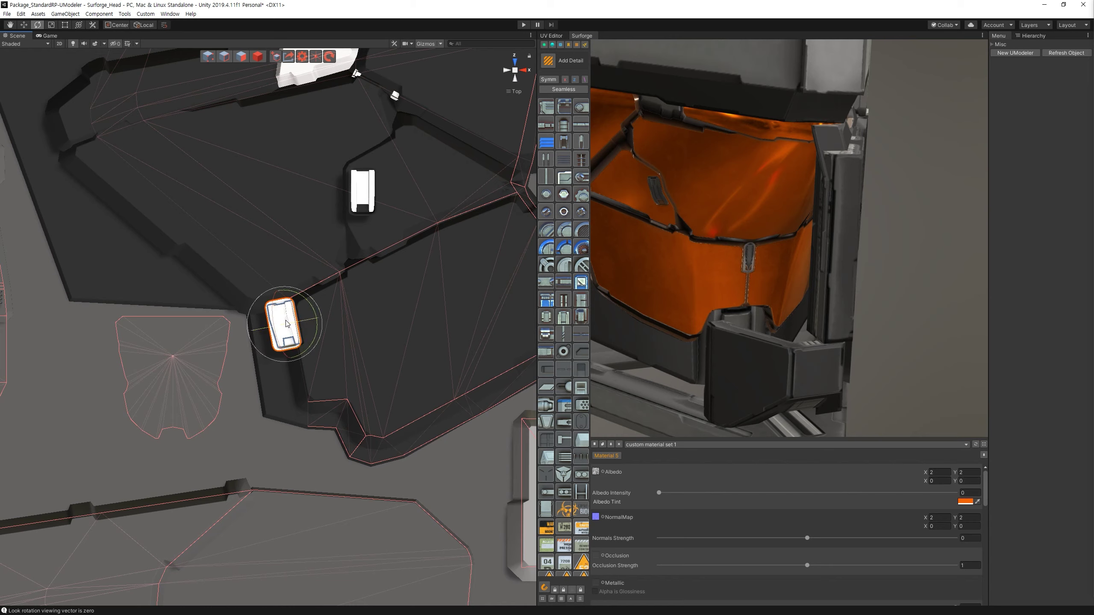
pyautogui.press('space')
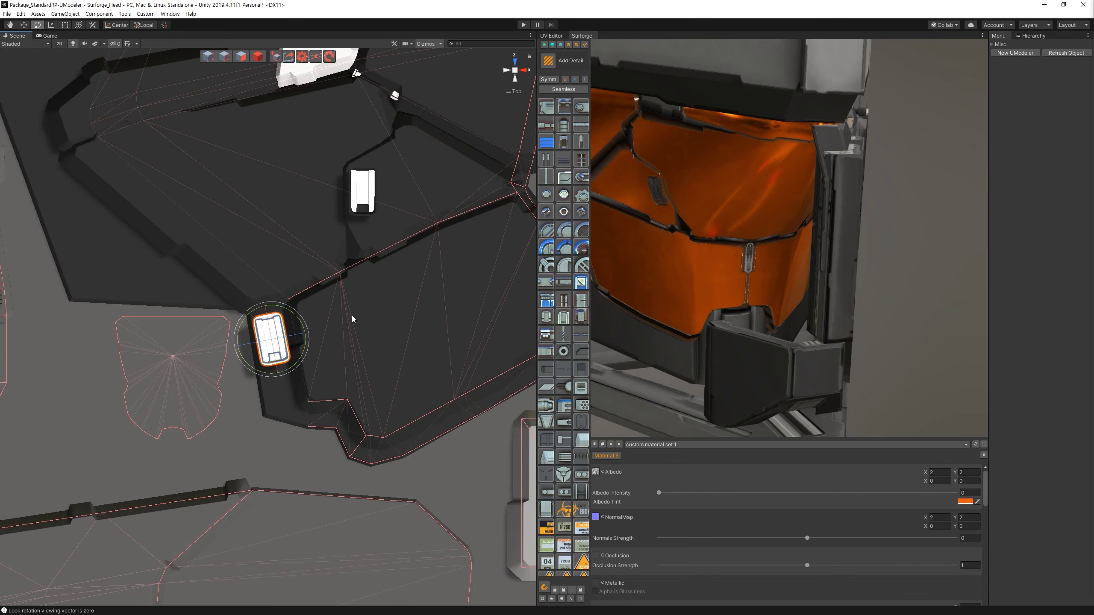
# Delete the trial detail and orbit the helmet preview round to the grey side.
pyautogui.press('Delete')
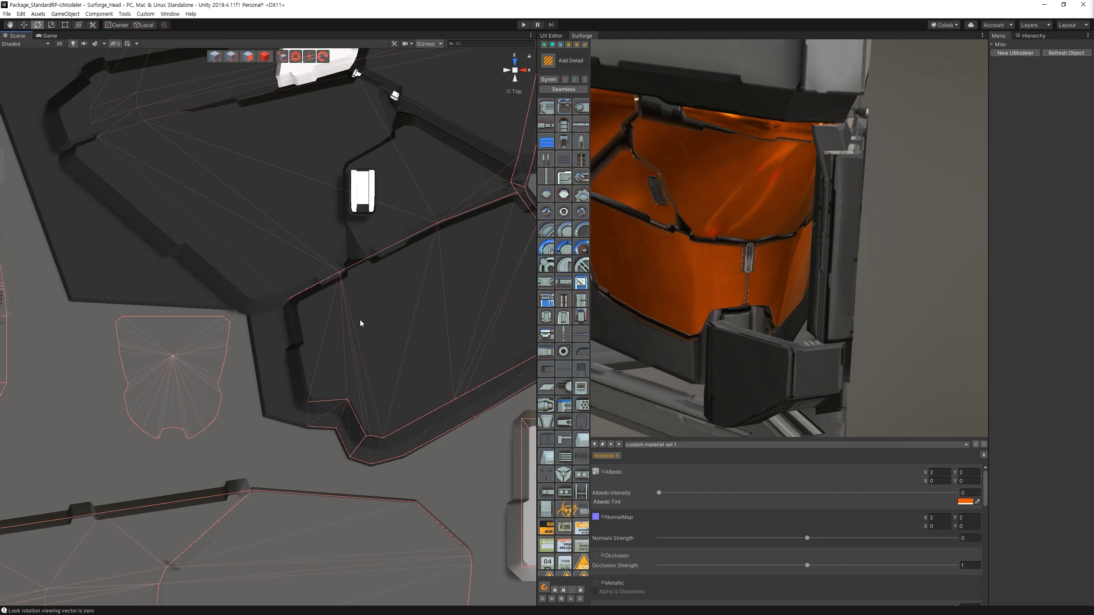
pyautogui.scroll(-5, 819, 226)
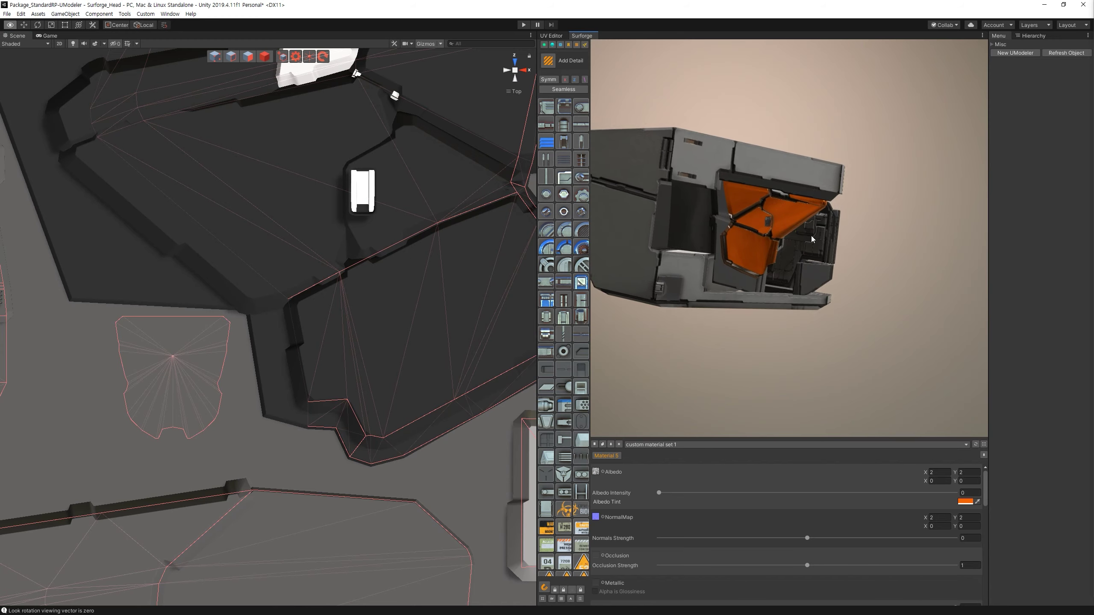
pyautogui.scroll(5, 811, 236)
pyautogui.moveTo(786, 251); pyautogui.dragTo(761, 196)
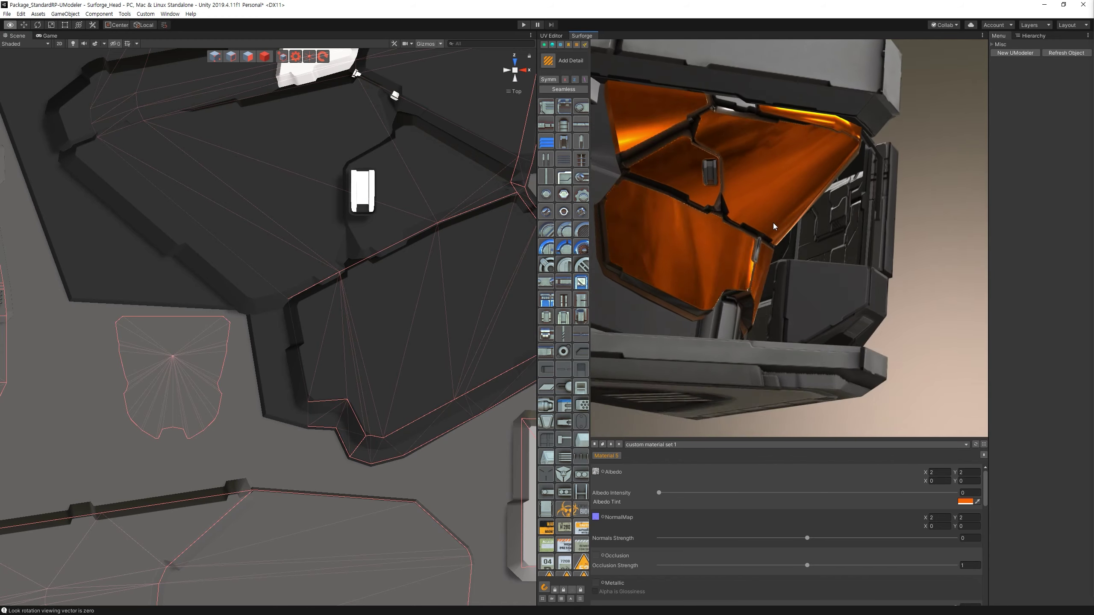
pyautogui.scroll(-5, 810, 249)
pyautogui.keyDown('alt'); pyautogui.moveTo(806, 240); pyautogui.dragTo(715, 244); pyautogui.keyUp('alt')
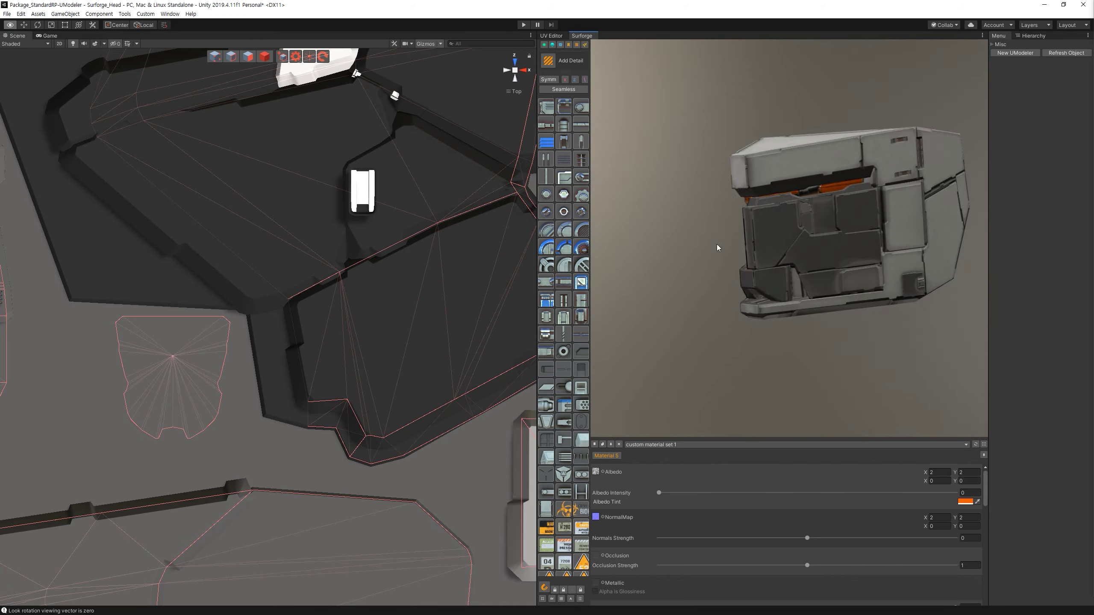